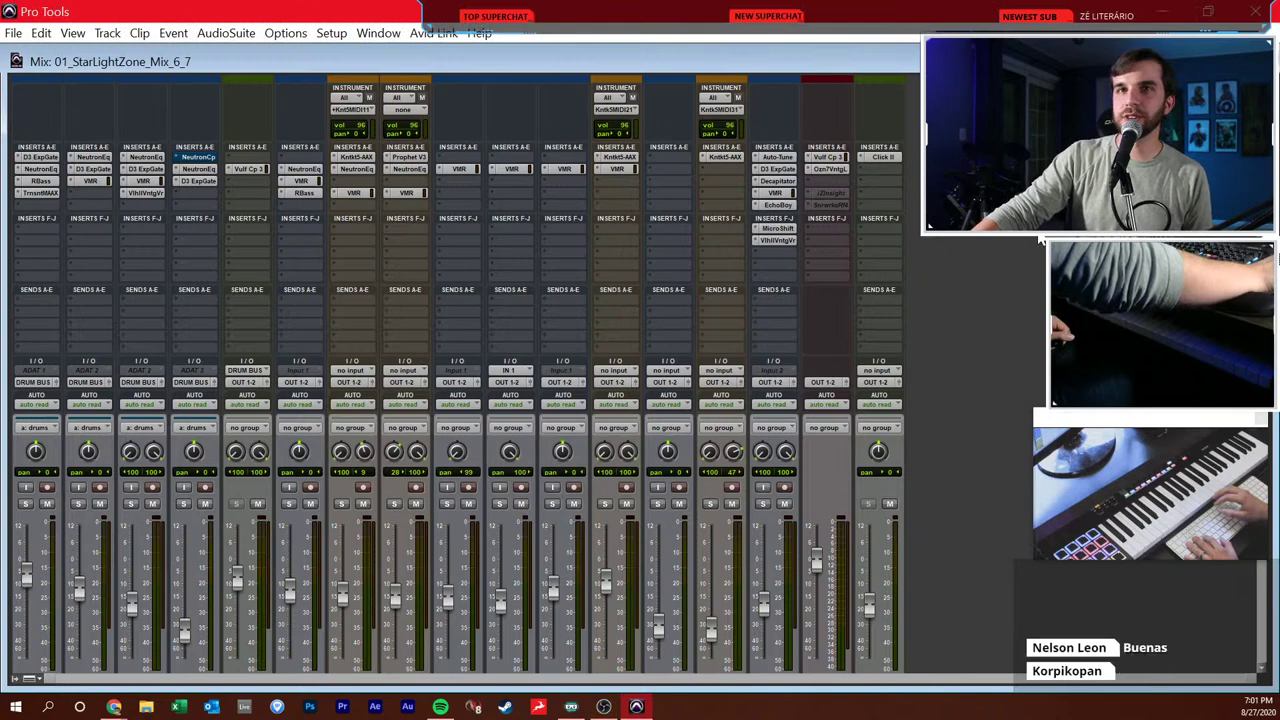
# - Switch to the Edit window and return the playback position to the start of the session
pyautogui.hotkey('ctrl', '=')
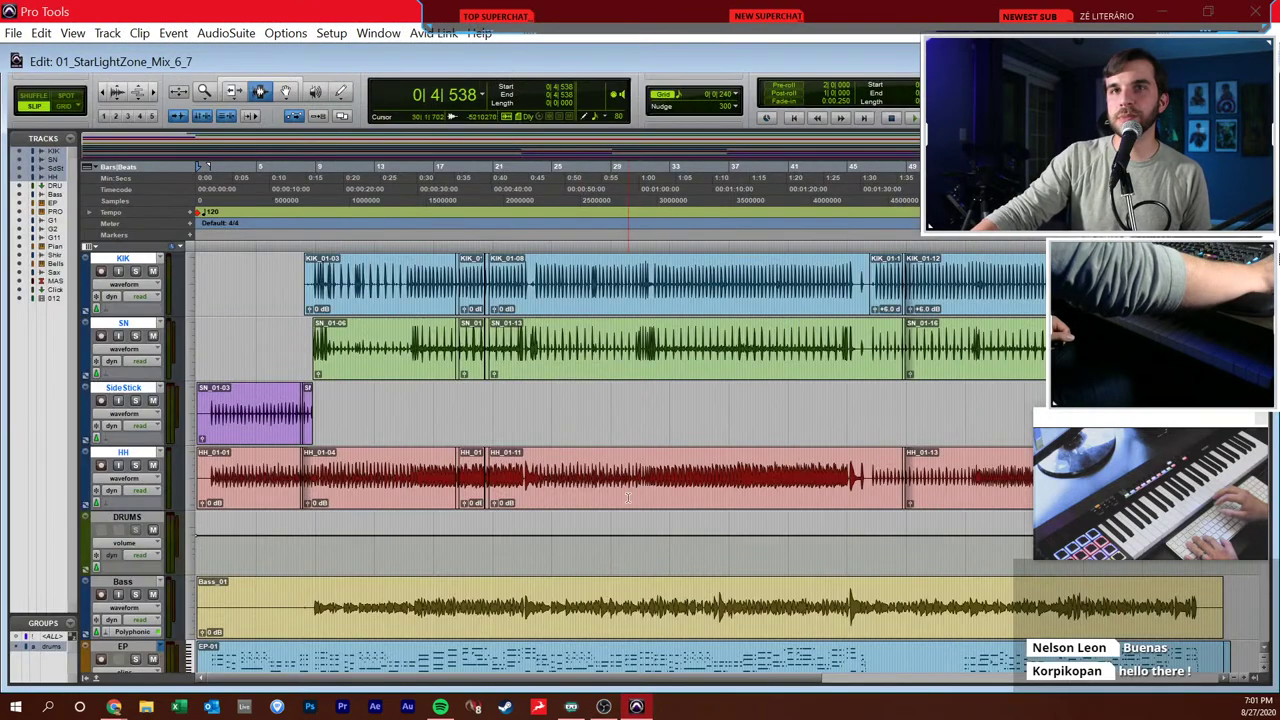
pyautogui.click(519, 443)
pyautogui.press('Return')
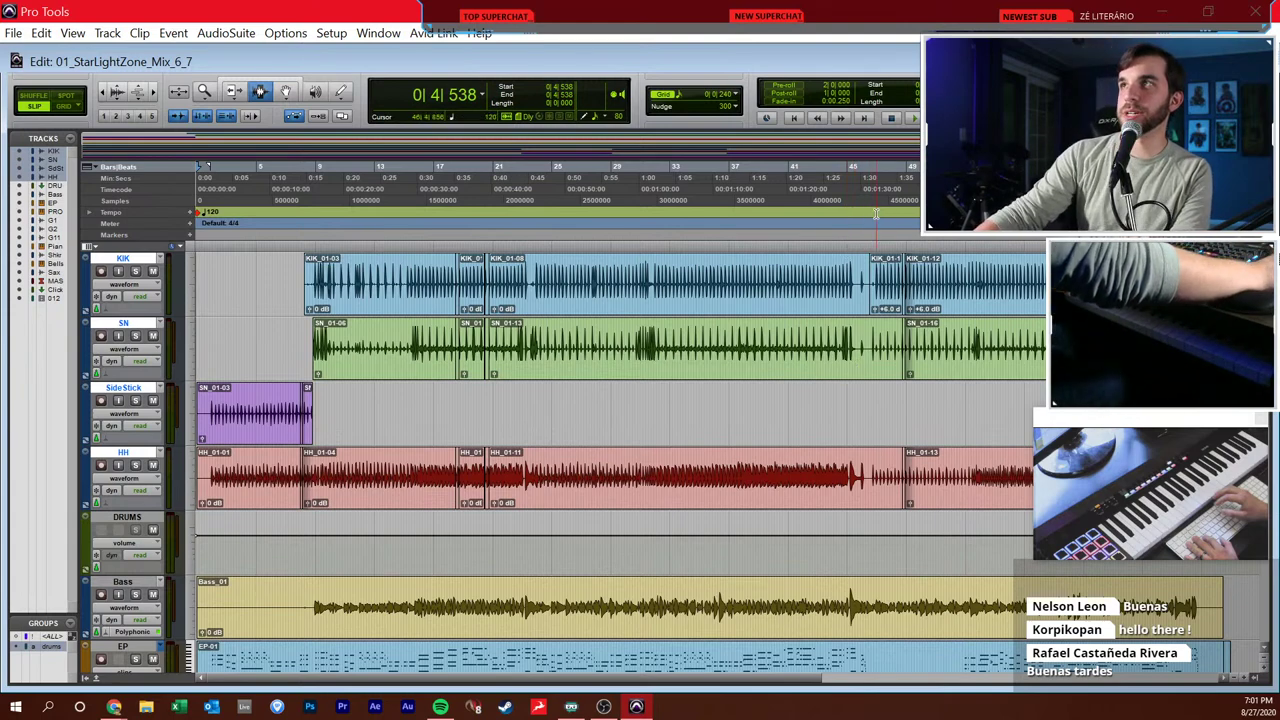
# - Enlarge the floating video window and place it over the middle of the drum tracks
pyautogui.moveTo(1120, 420); pyautogui.dragTo(733, 277)
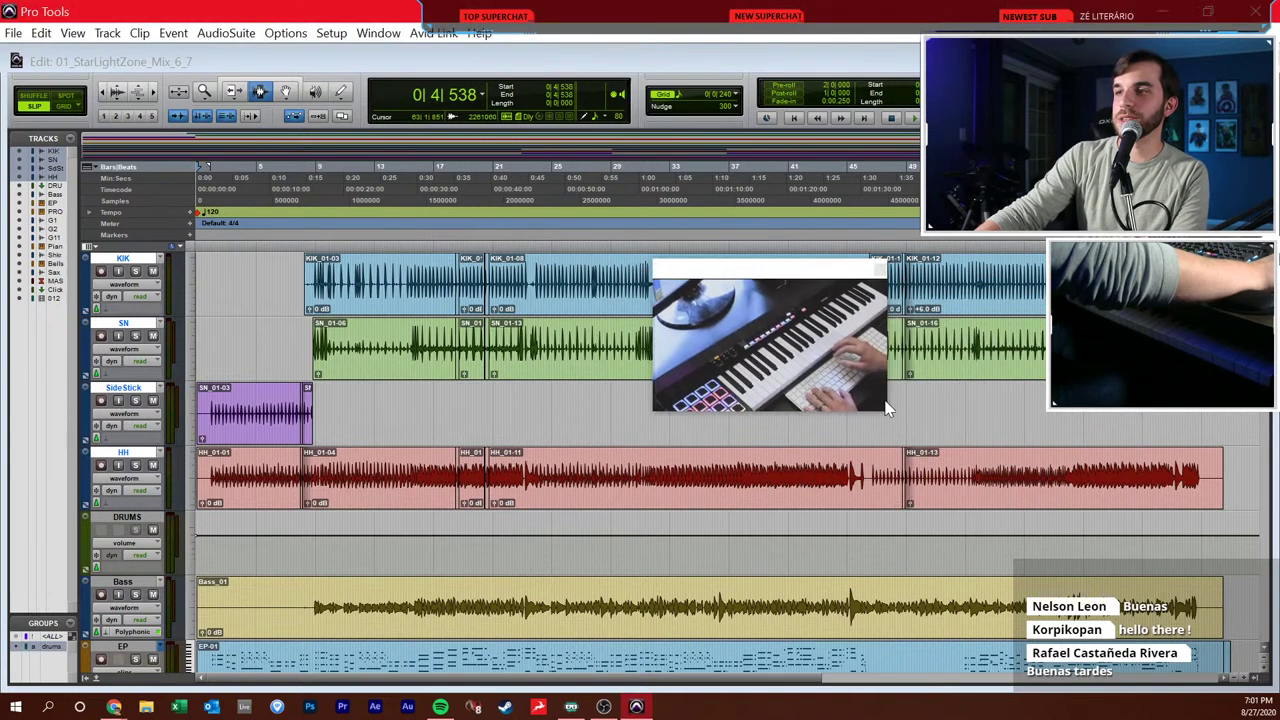
pyautogui.moveTo(887, 416); pyautogui.dragTo(1046, 486)
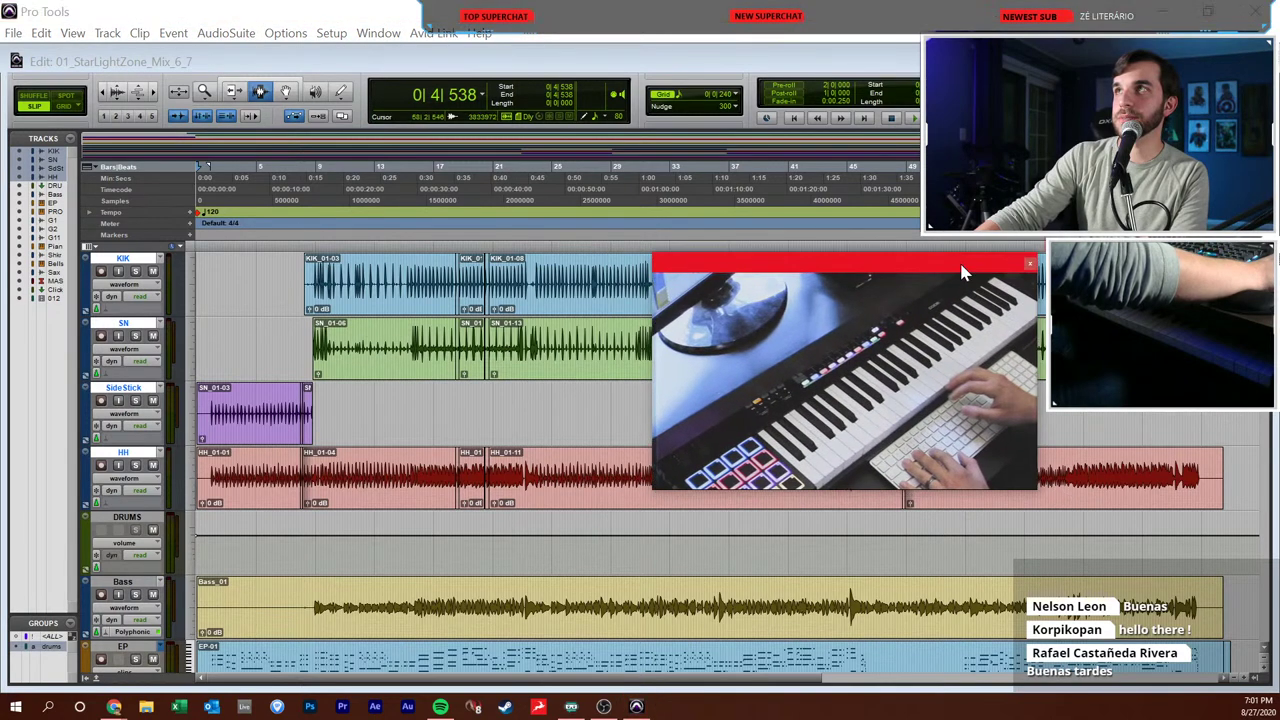
pyautogui.moveTo(963, 271); pyautogui.dragTo(970, 262)
# - Play the full song with its video from the session start and stop playback near the end
pyautogui.click(488, 345)
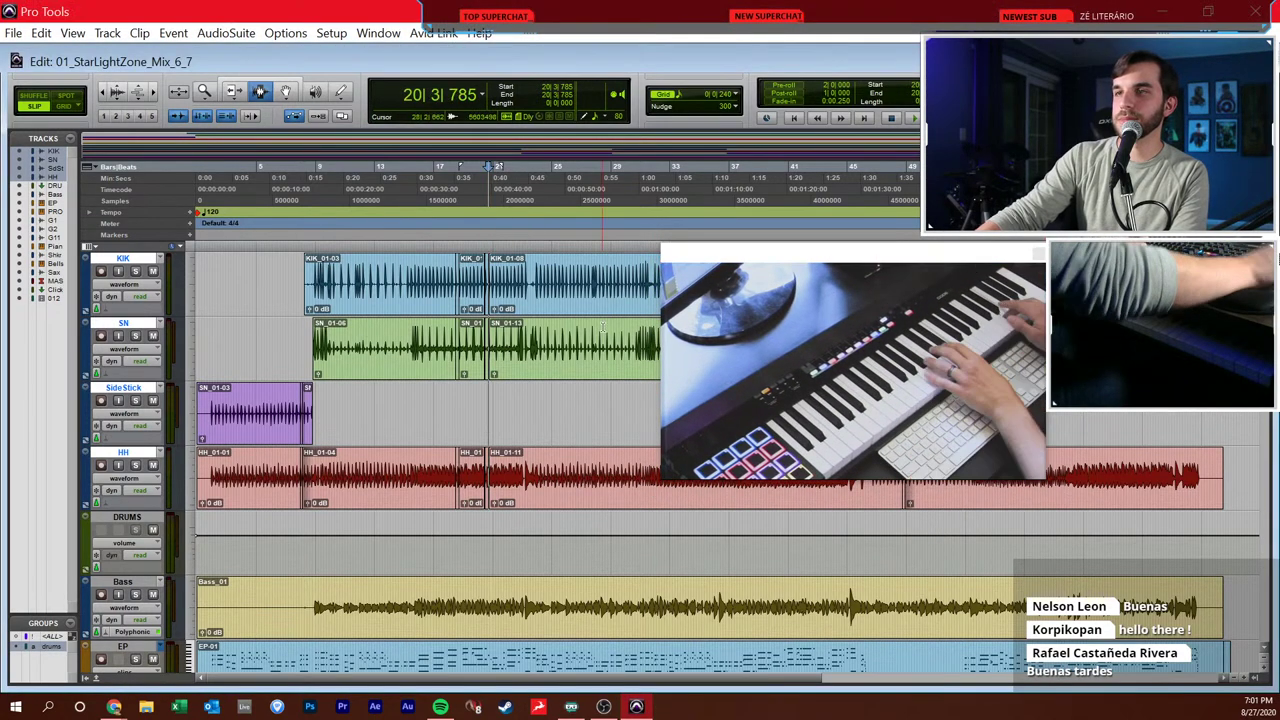
pyautogui.press('Return')
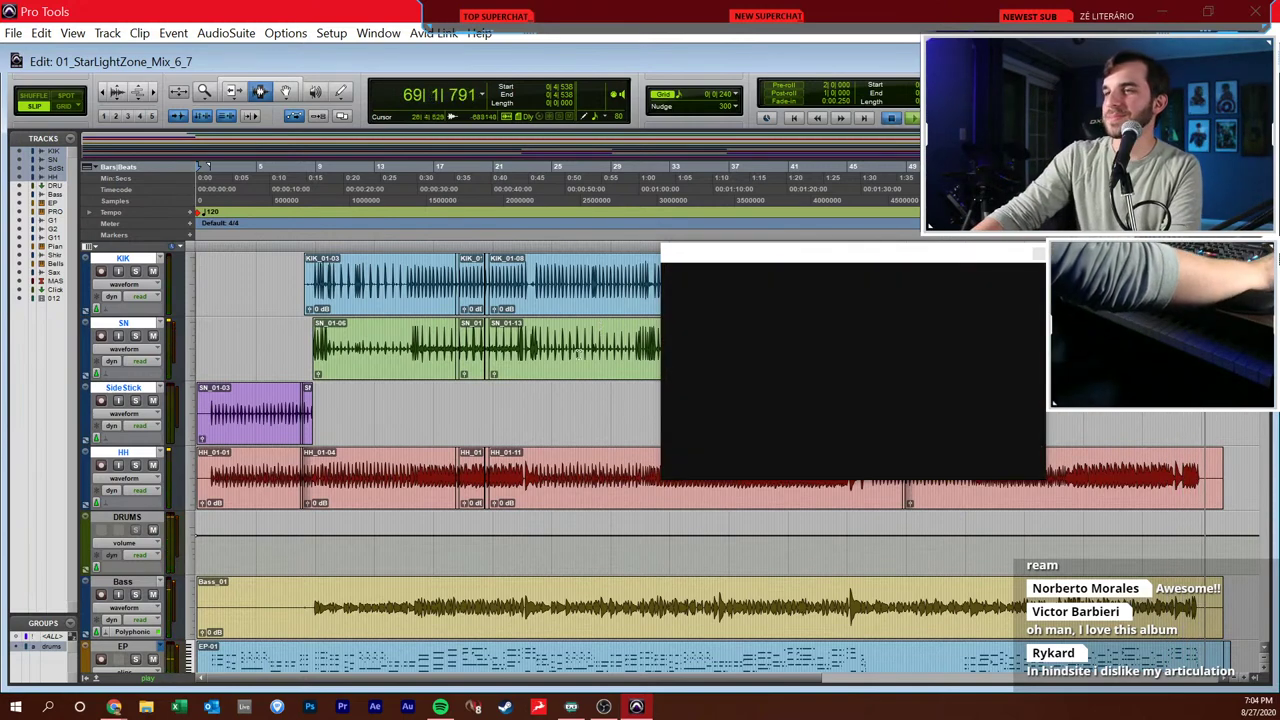
pyautogui.press('space')
# - Move the floating video window above the tracks and make it slightly smaller
pyautogui.moveTo(779, 268); pyautogui.dragTo(654, 69)
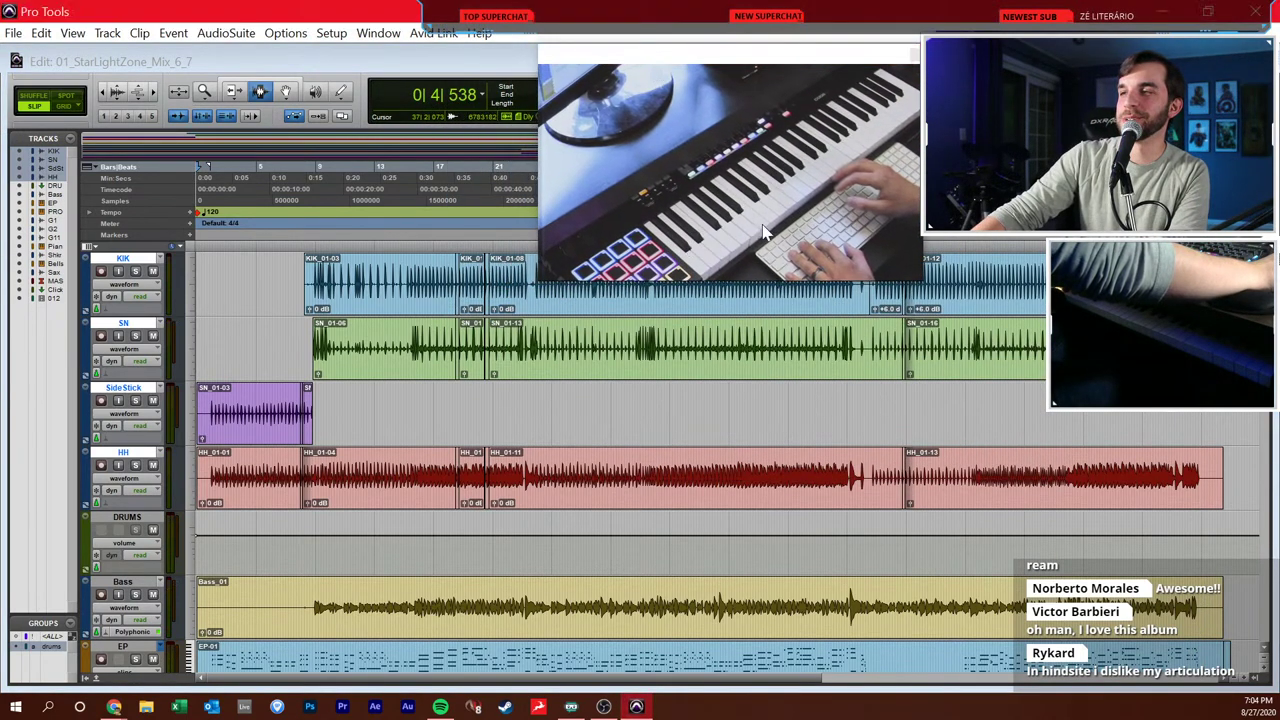
pyautogui.moveTo(921, 278); pyautogui.dragTo(873, 250)
pyautogui.moveTo(770, 64); pyautogui.dragTo(815, 60)
# - Check the song around bar 21, return to the session start, and place the playback cursor in the sidestick intro at bar 4
pyautogui.press('space')
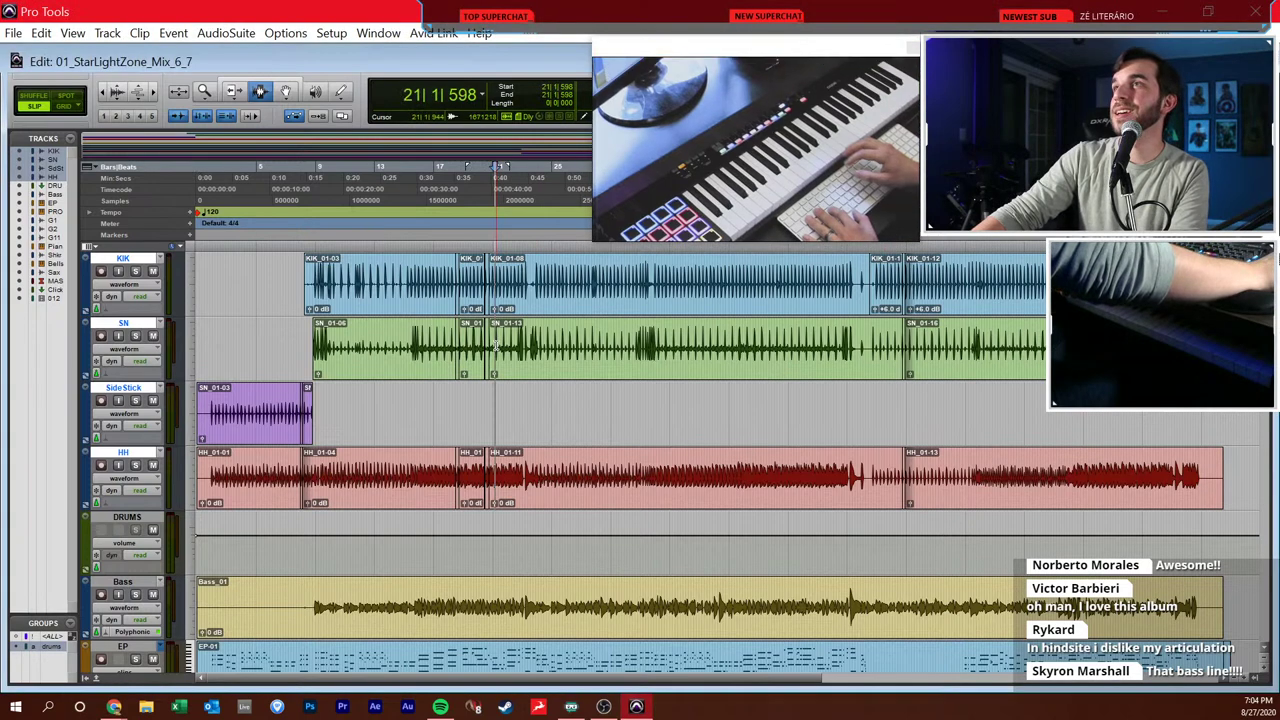
pyautogui.press('space')
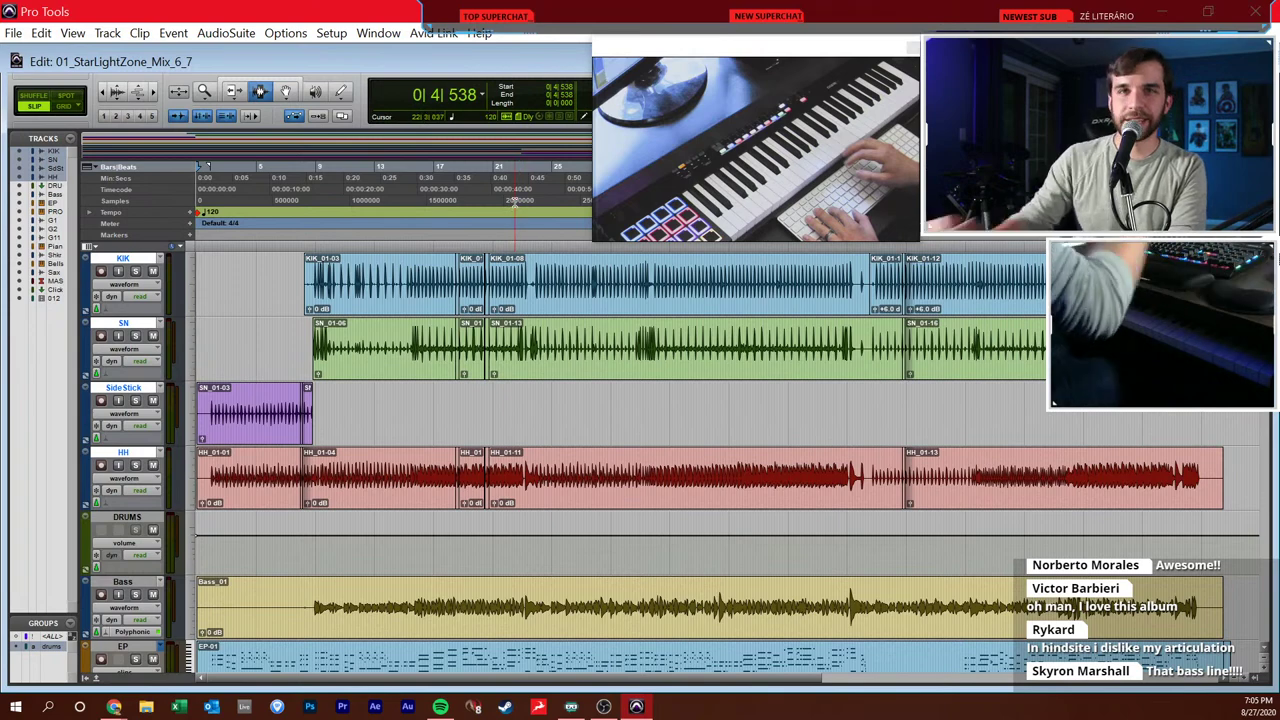
pyautogui.click(250, 326)
pyautogui.press('Return')
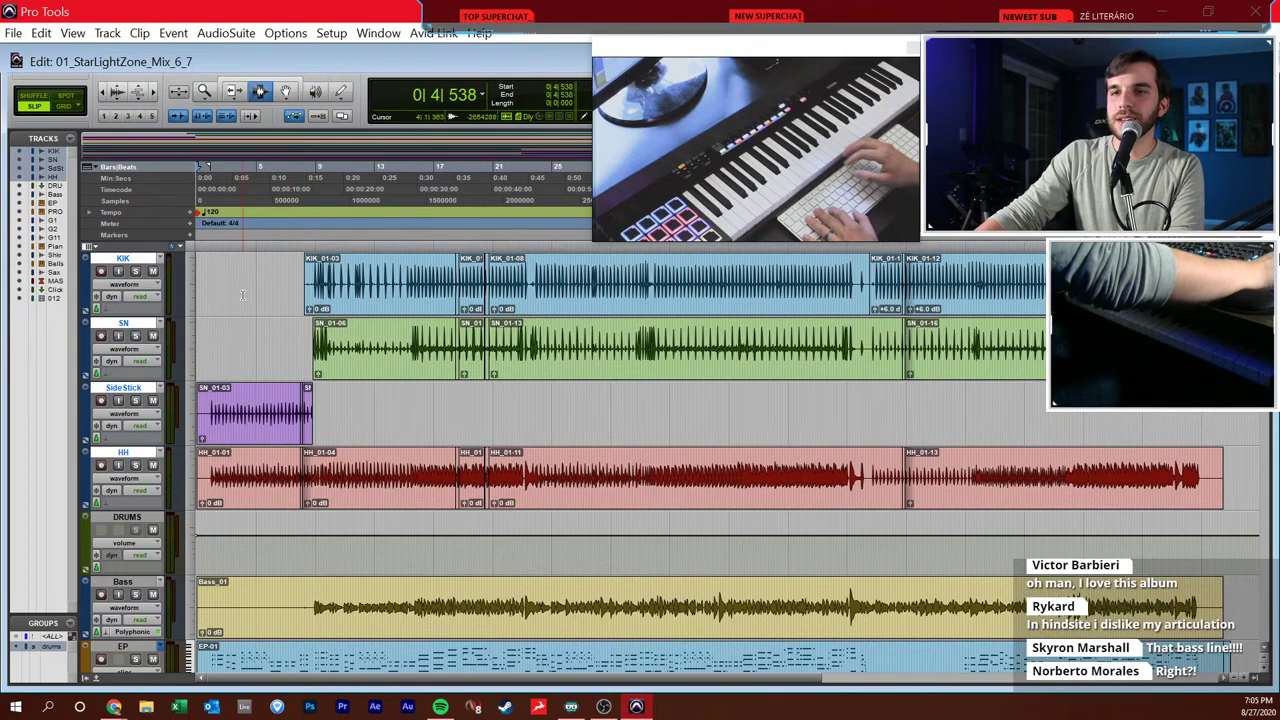
pyautogui.click(250, 326)
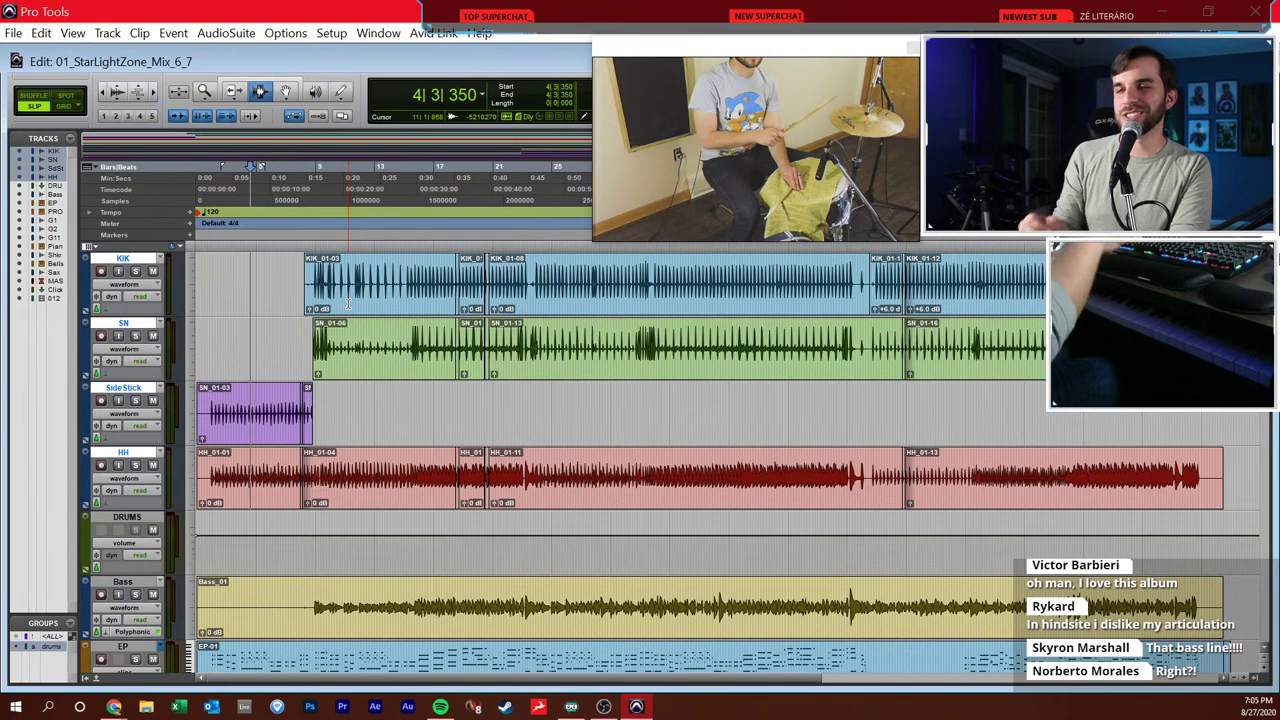
# - Place the playback cursor where the snare part begins at the end of bar 8 and solo the grouped drum tracks
pyautogui.click(308, 340)
pyautogui.hotkey('ctrl', ']')
pyautogui.hotkey('ctrl', ']')
pyautogui.hscroll(5, 424, 322)
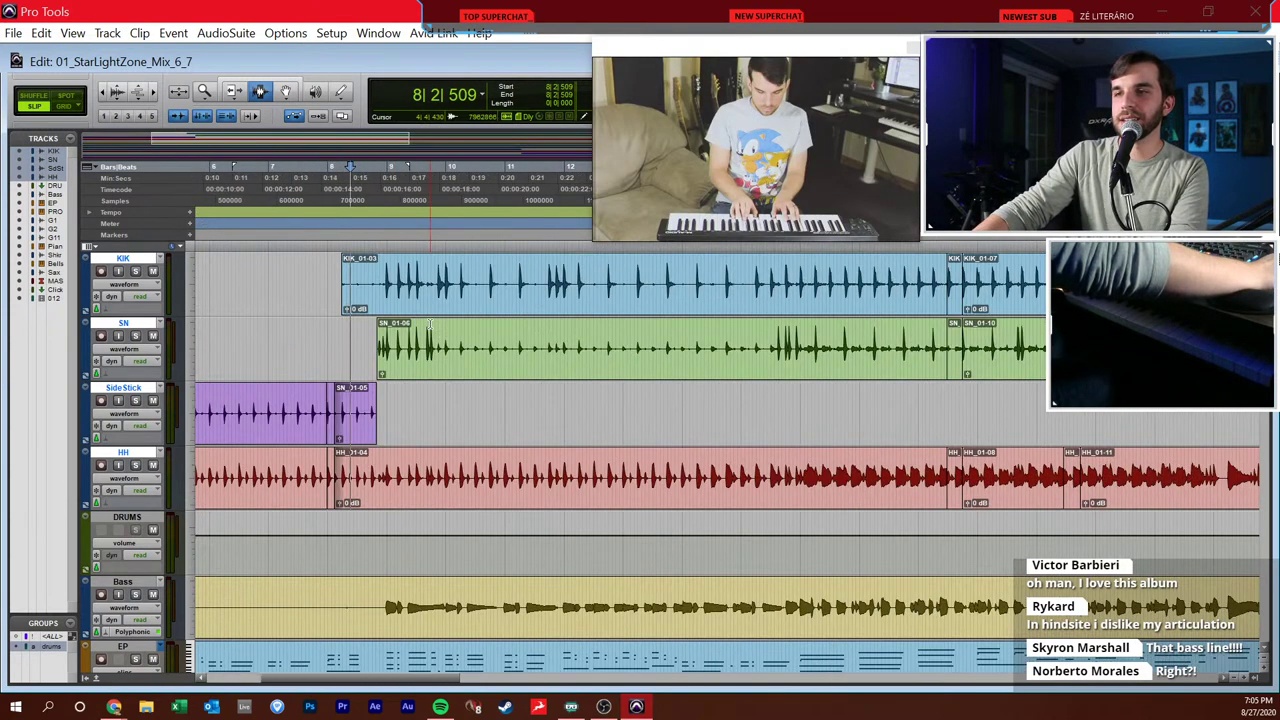
pyautogui.click(381, 330)
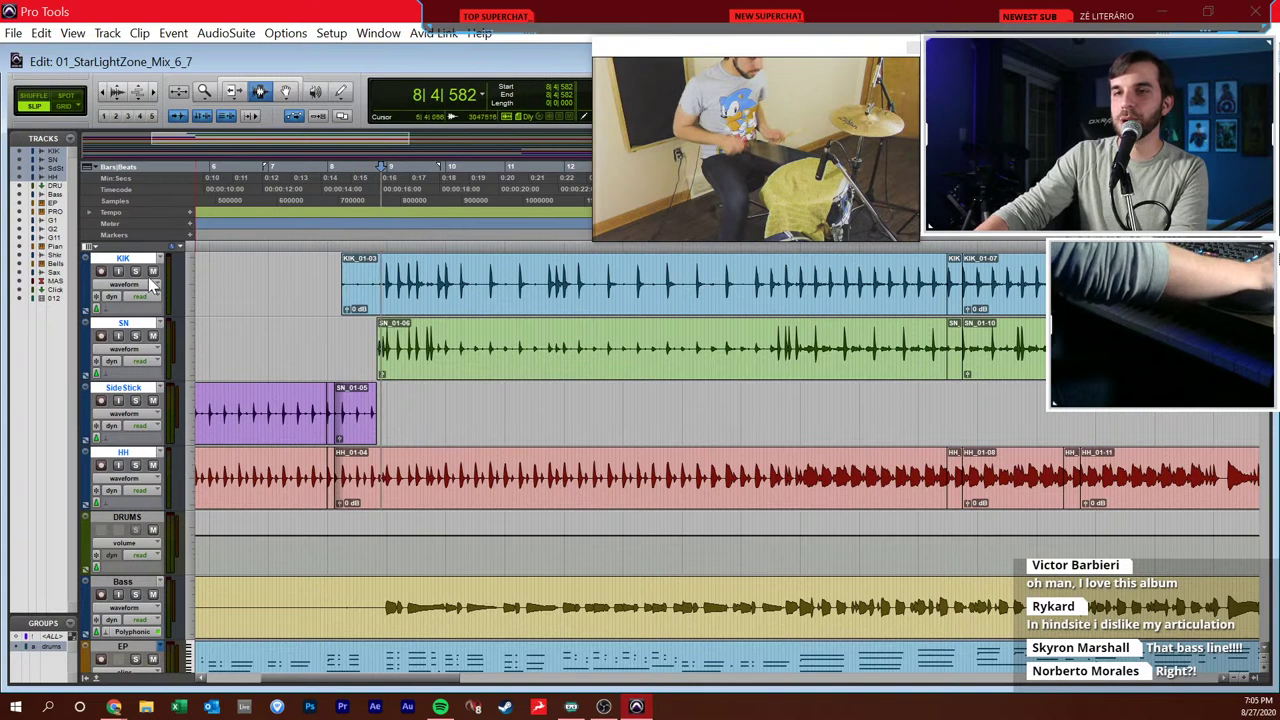
pyautogui.hotkey('shift', 's')
# - Play the soloed drums from bar 8 beat 4, just before the snare entry, and stop playback
pyautogui.click(369, 325)
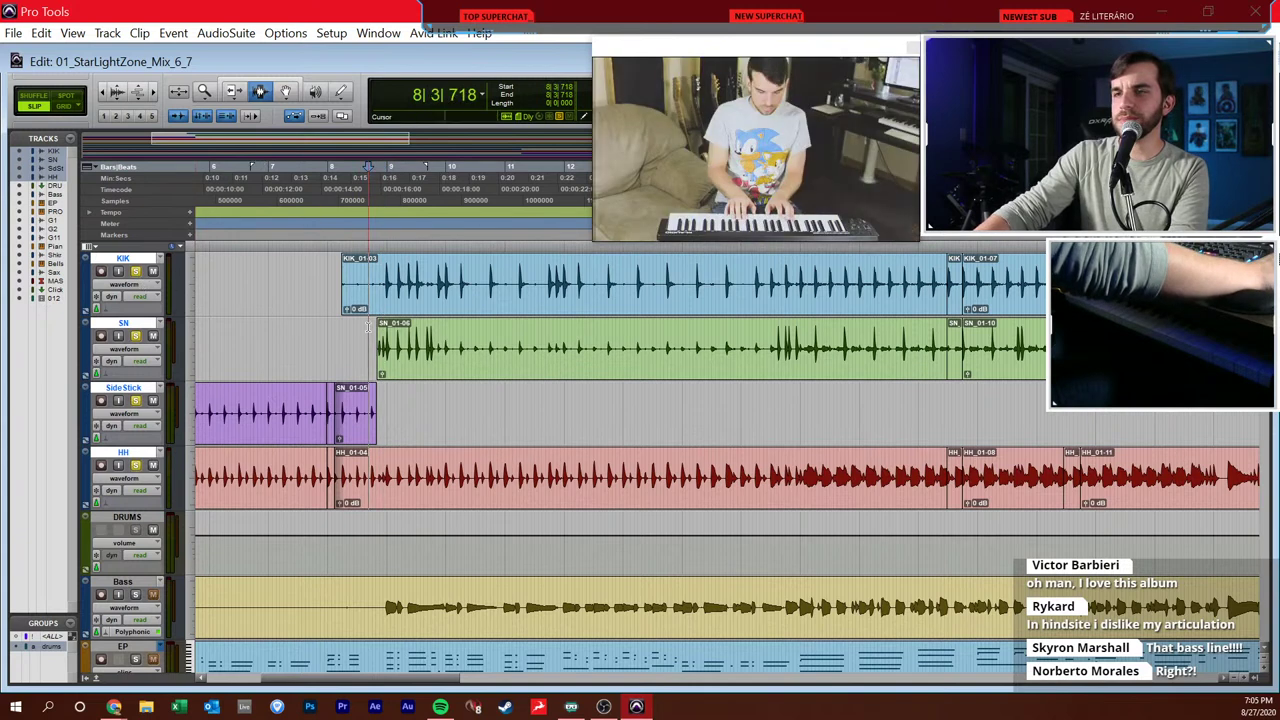
pyautogui.click(380, 318)
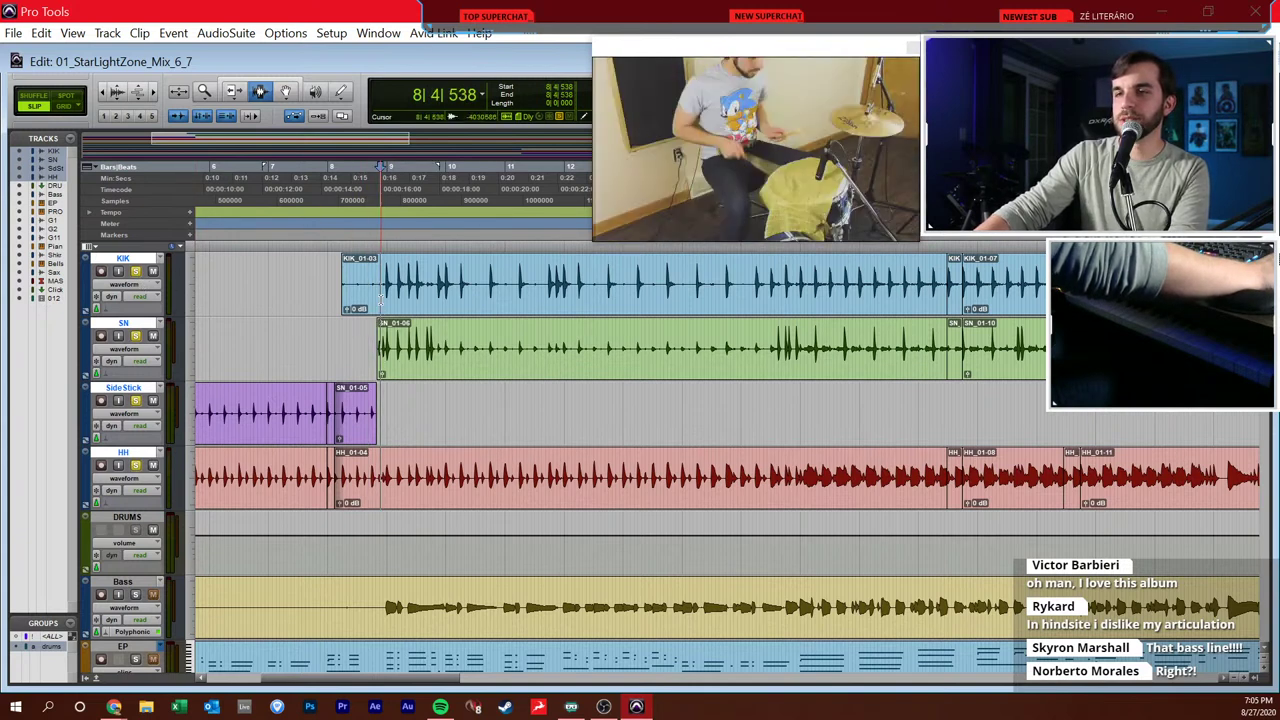
pyautogui.click(368, 306)
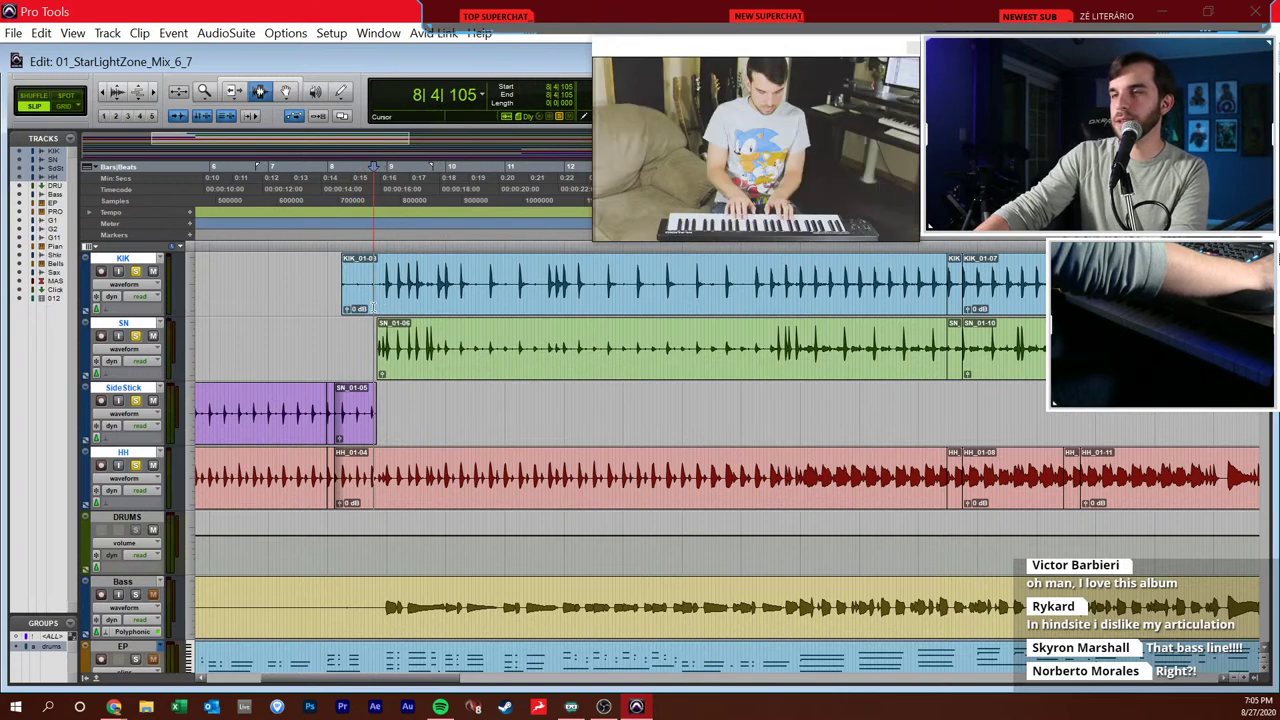
pyautogui.press('space')
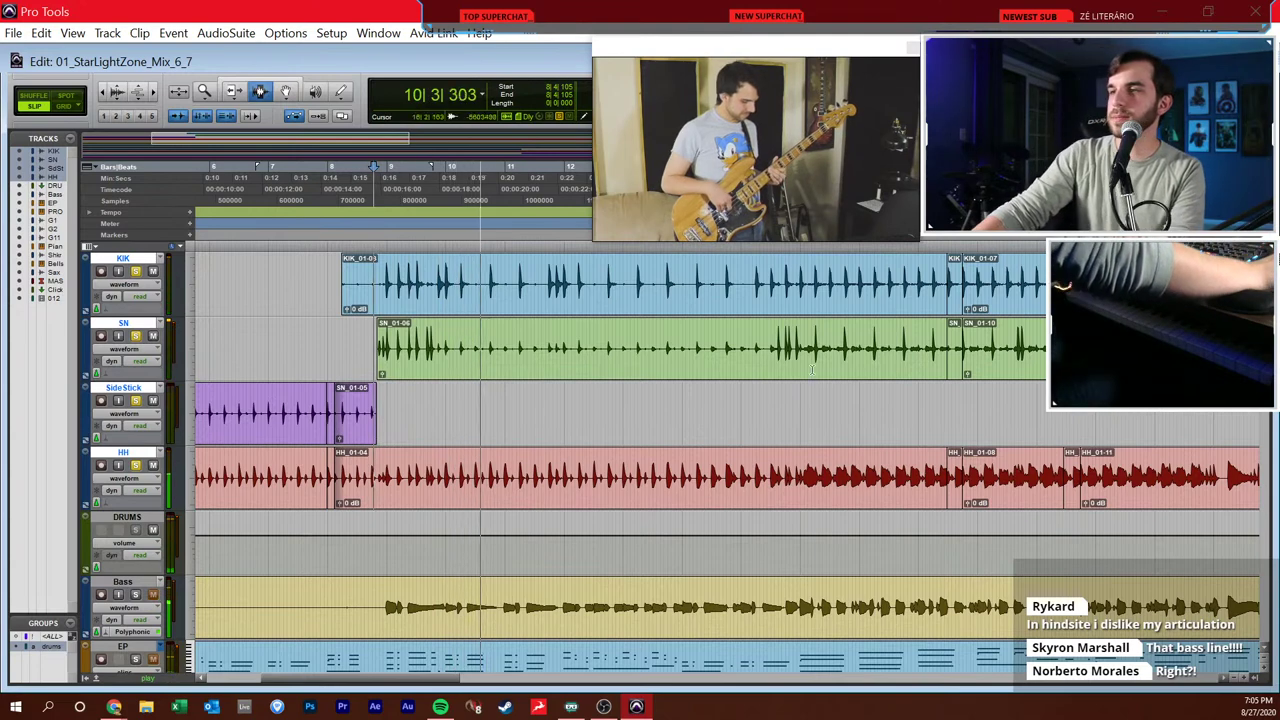
pyautogui.press('space')
# - Play the soloed drums from bar 18 beat 3, stop, and place the playback cursor on the fill at bar 15 beat 4
pyautogui.click(955, 283)
pyautogui.press('space')
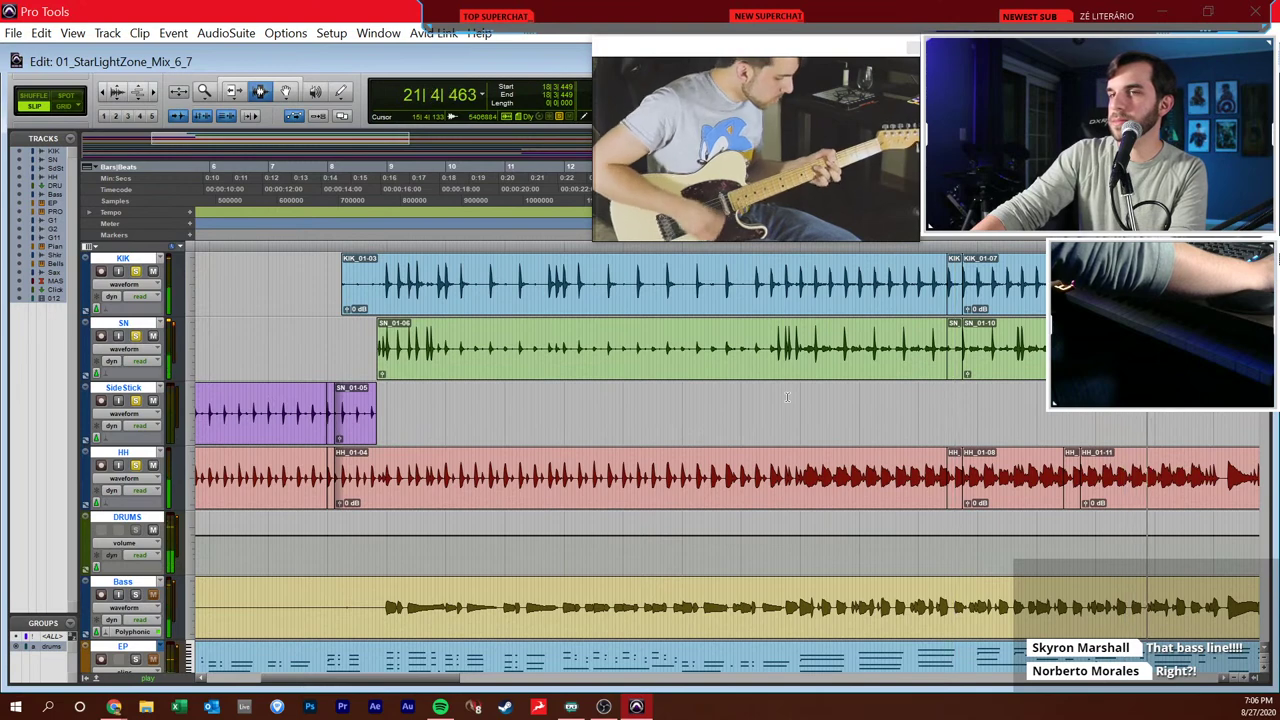
pyautogui.press('space')
pyautogui.click(823, 300)
pyautogui.click(794, 302)
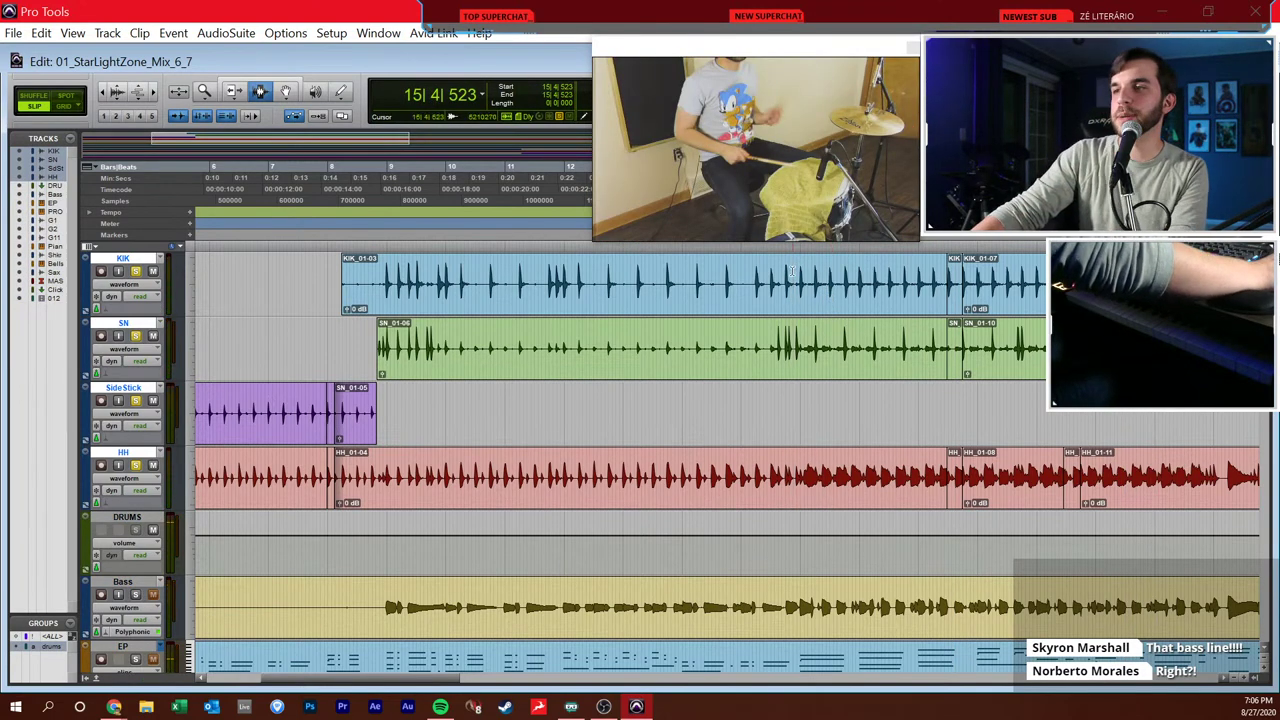
pyautogui.click(796, 268)
pyautogui.click(798, 268)
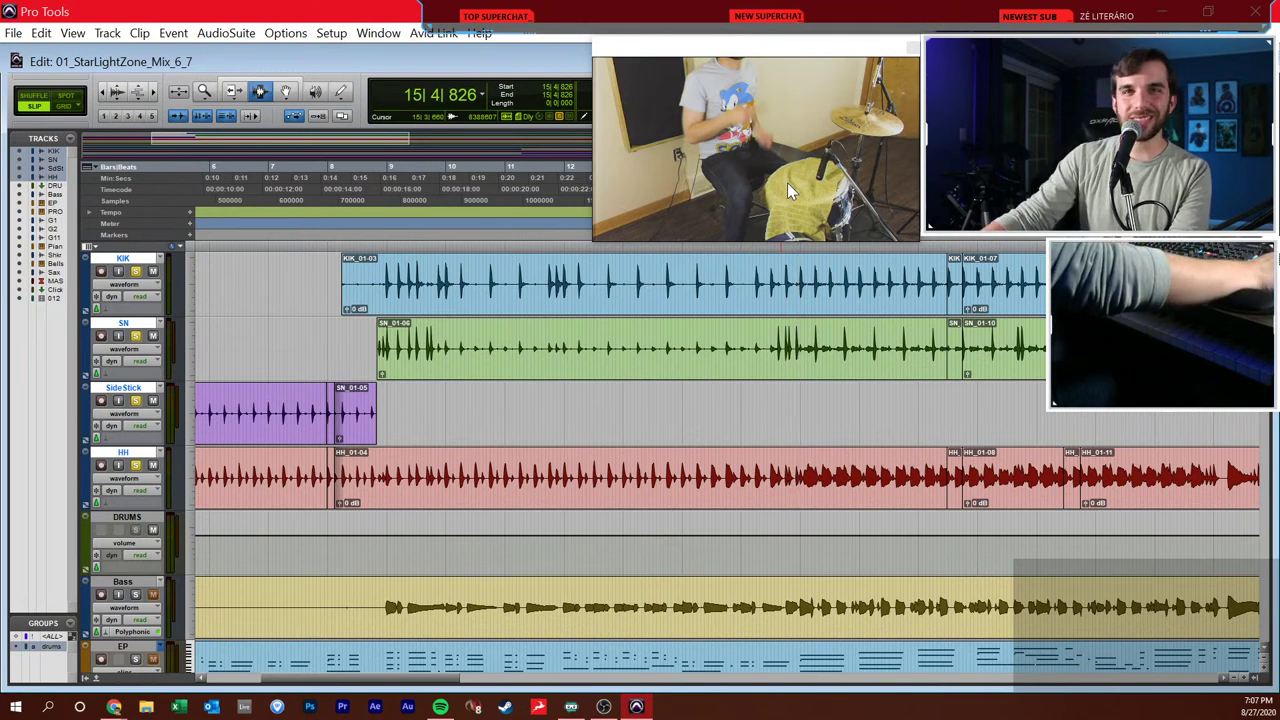
# - Solo only the KIK track and bypass all four of its insert plug-ins
pyautogui.click(761, 57)
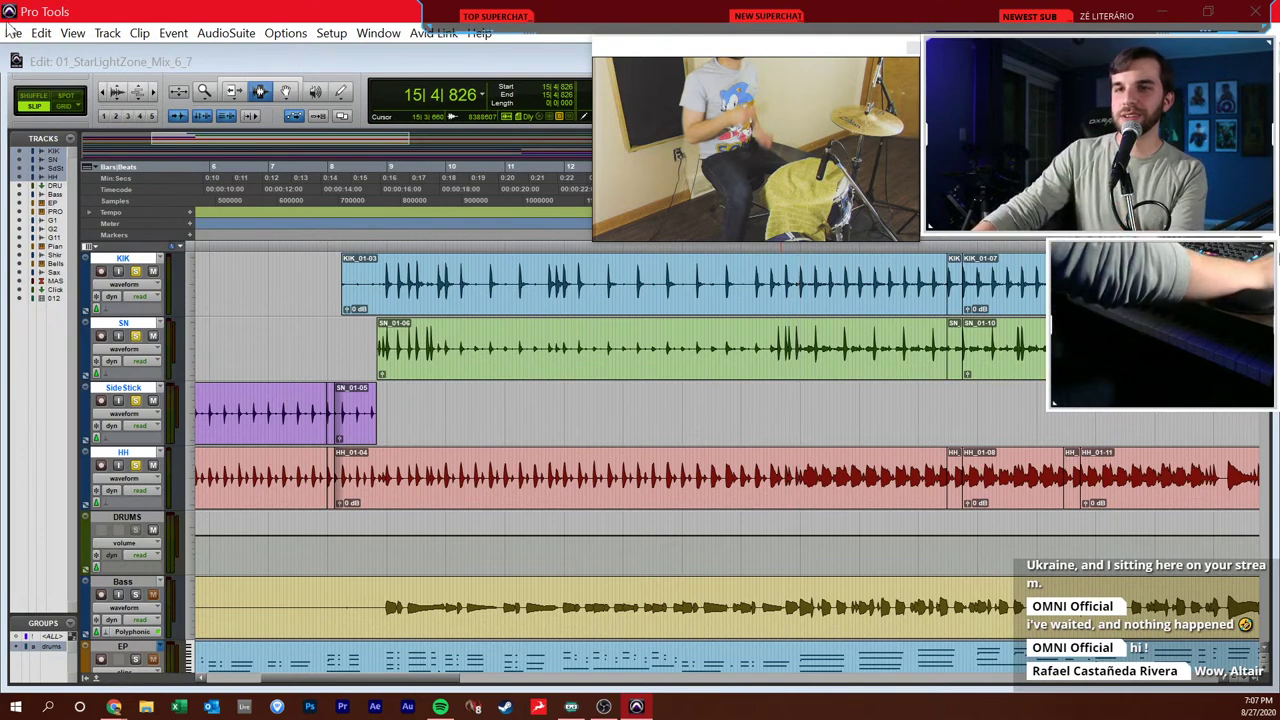
pyautogui.click(145, 285)
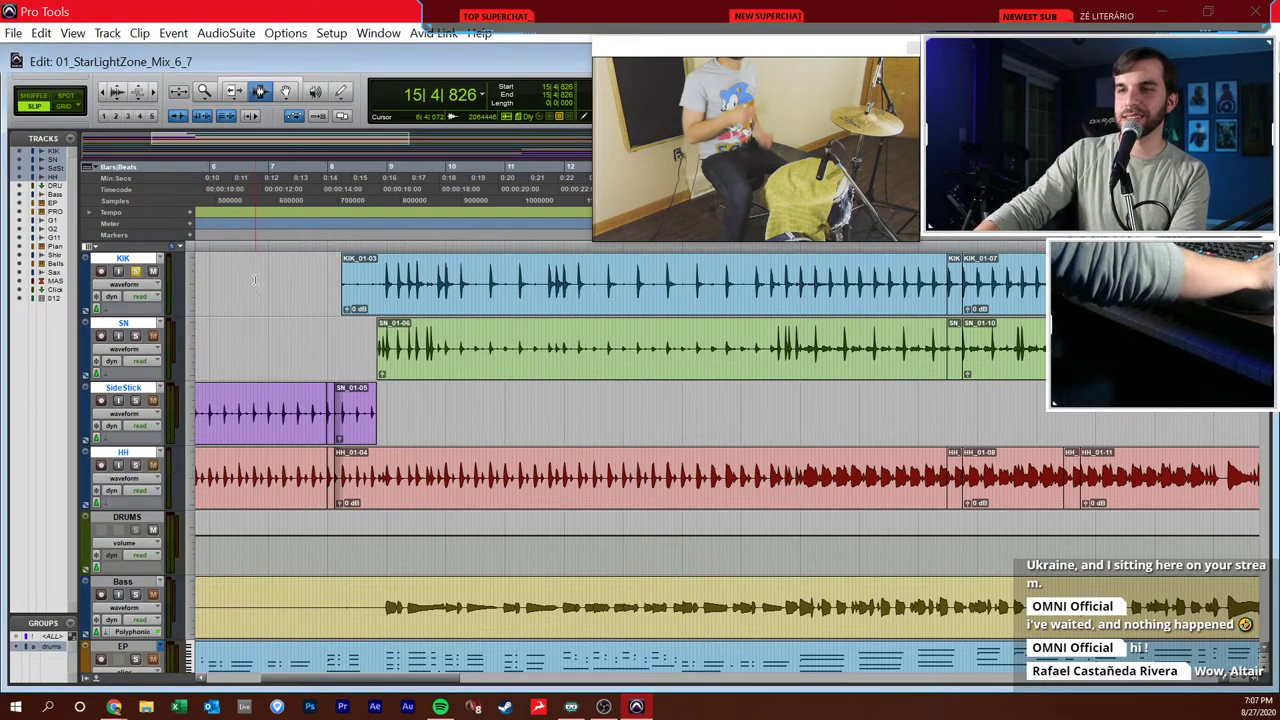
pyautogui.hotkey('ctrl', '=')
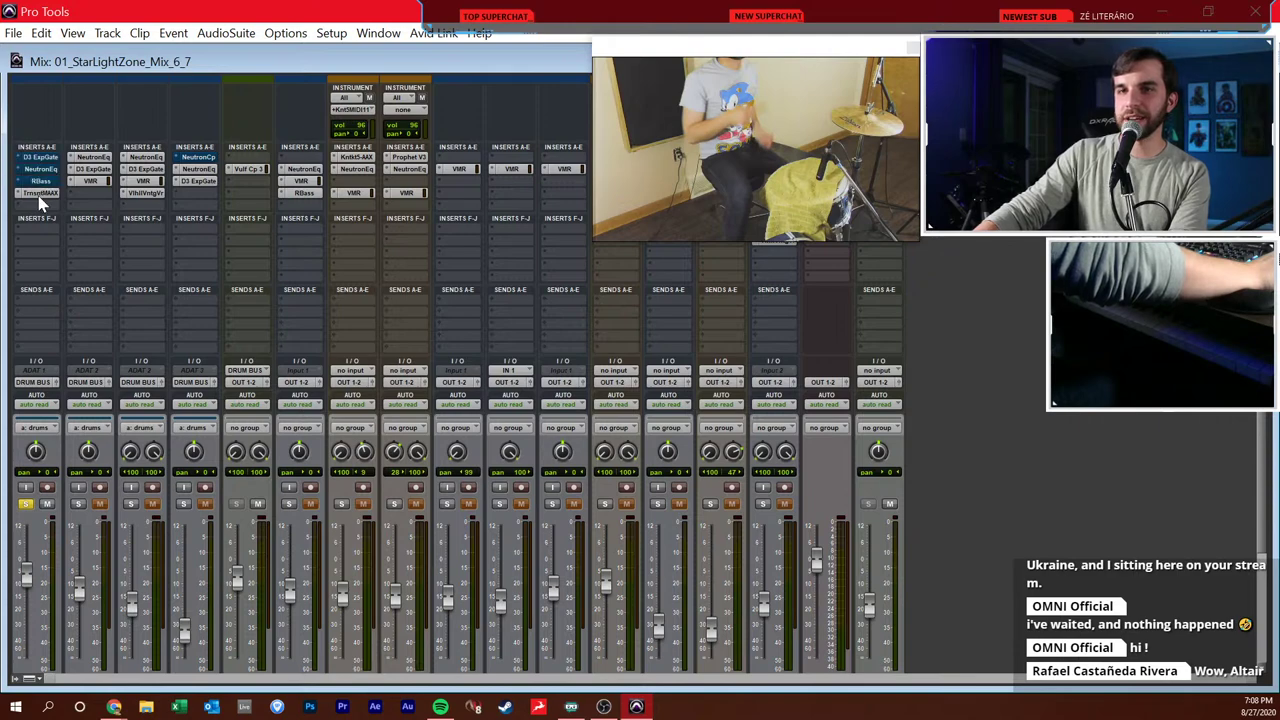
pyautogui.hotkey('ctrl', '=')
# - Play the soloed, unprocessed kick from bar 15 beat 3 and stop playback
pyautogui.hscroll(3, 585, 290)
pyautogui.click(585, 290)
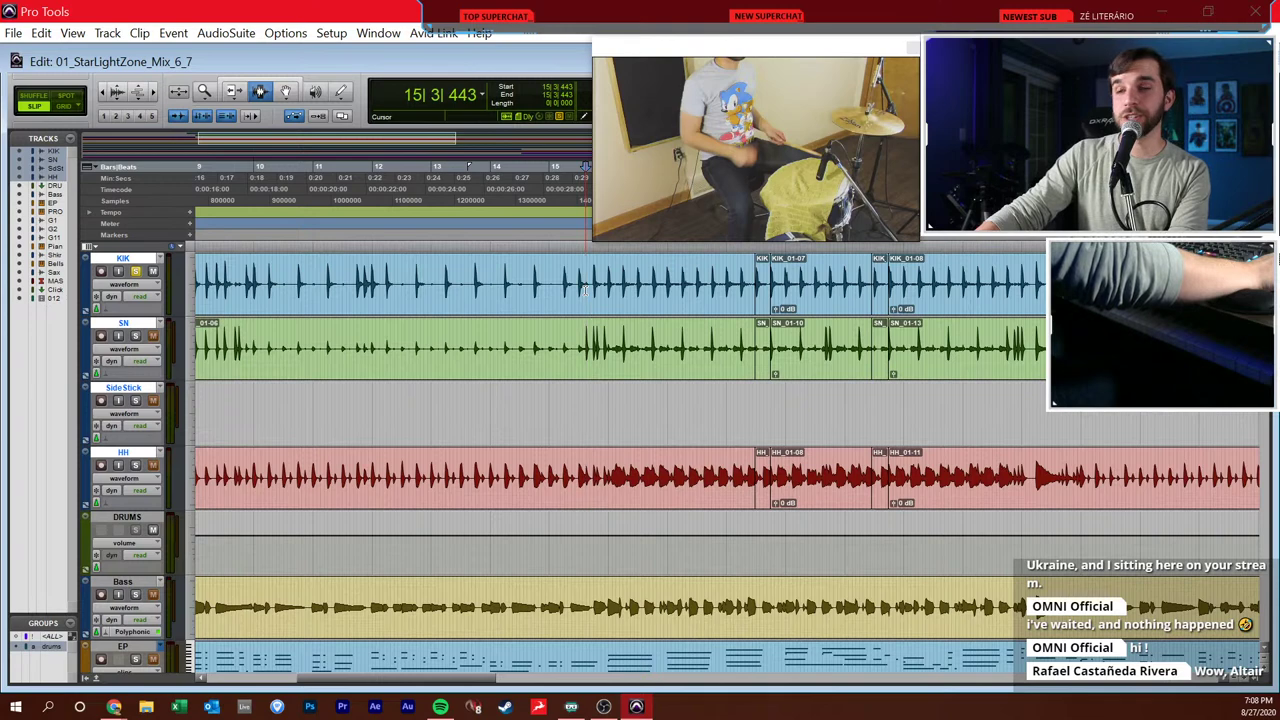
pyautogui.press('space')
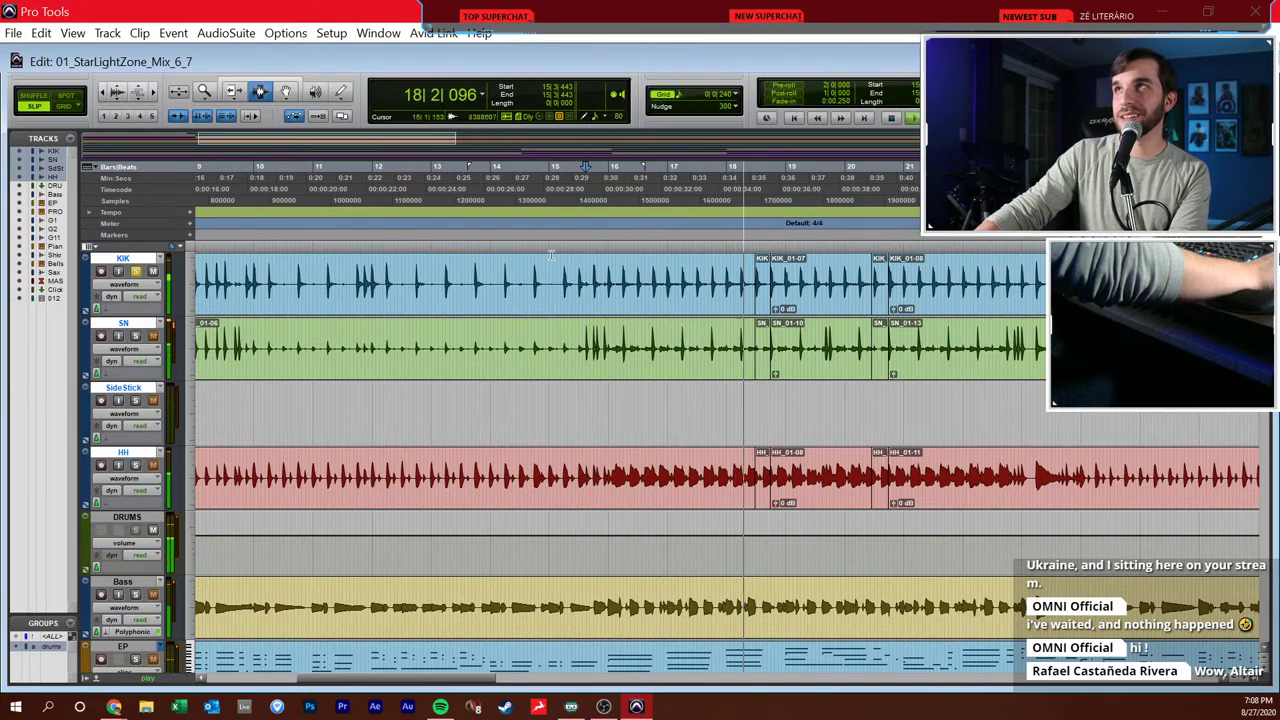
pyautogui.press('space')
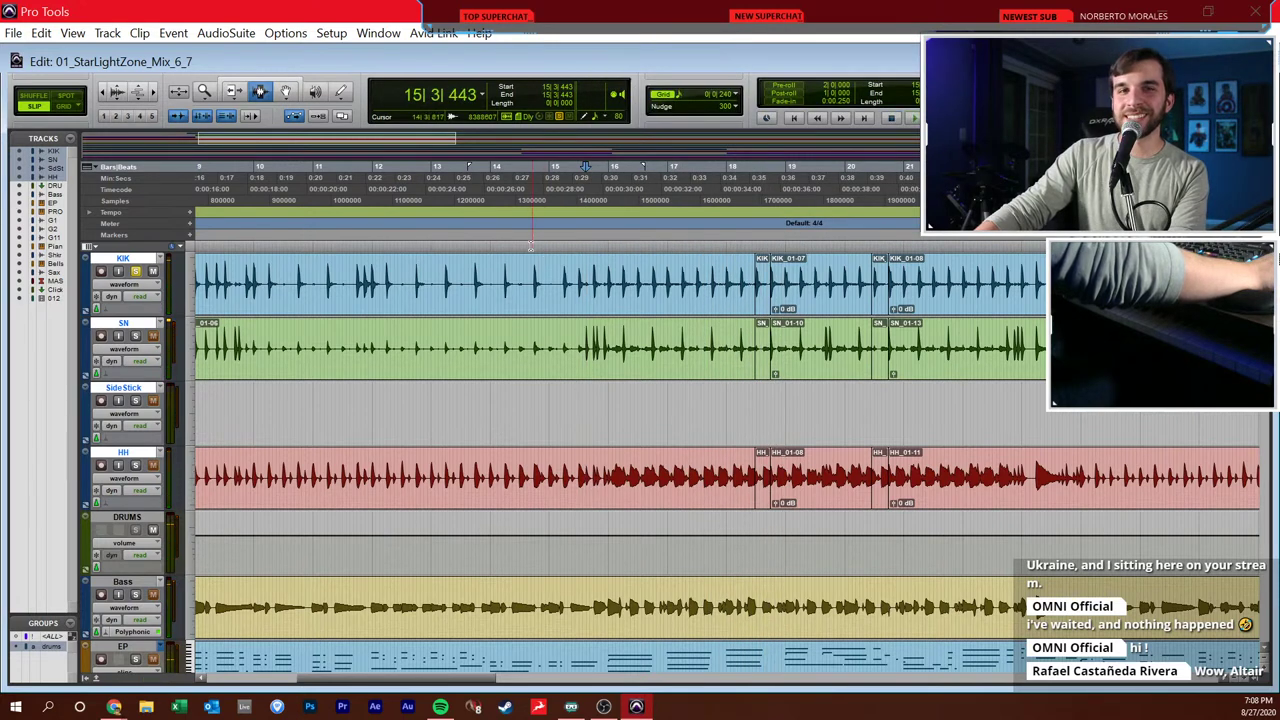
# - Open the Expander/Gate on the KIK track, reposition its window over the mixer, and turn off its bypass
pyautogui.hotkey('ctrl', '=')
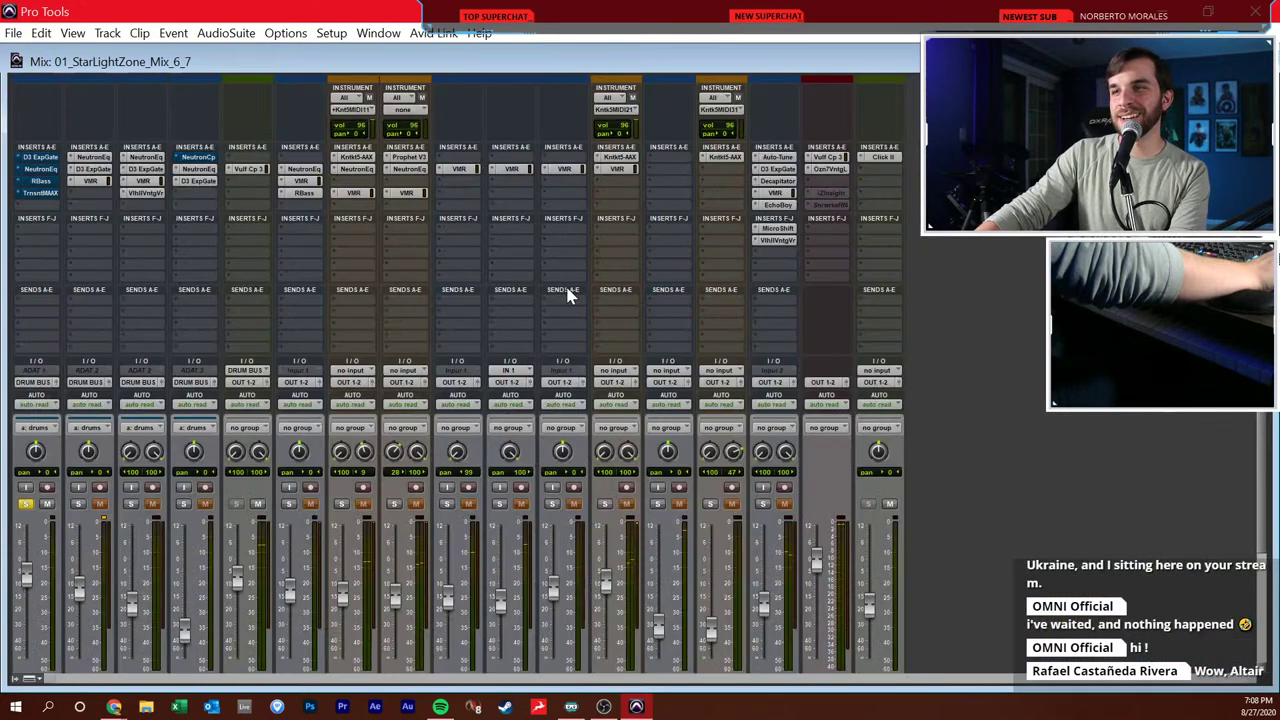
pyautogui.click(37, 158)
pyautogui.moveTo(262, 250); pyautogui.dragTo(268, 222)
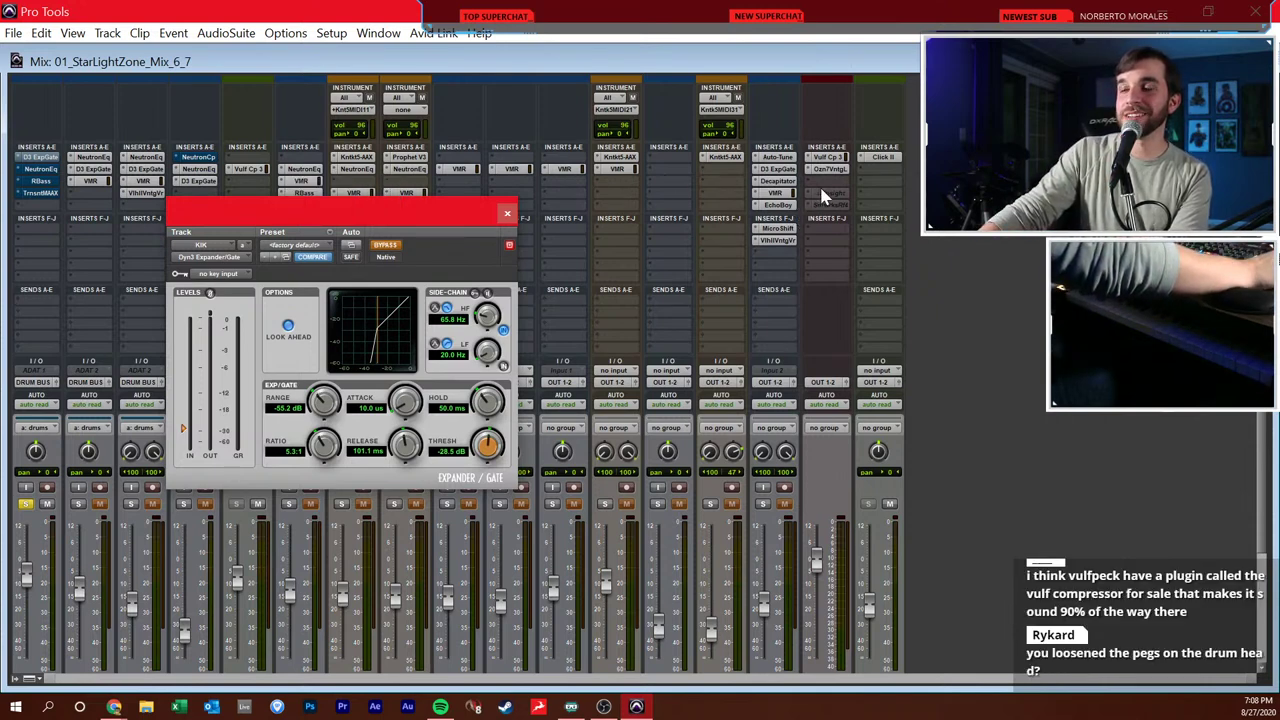
pyautogui.moveTo(339, 199); pyautogui.dragTo(346, 184)
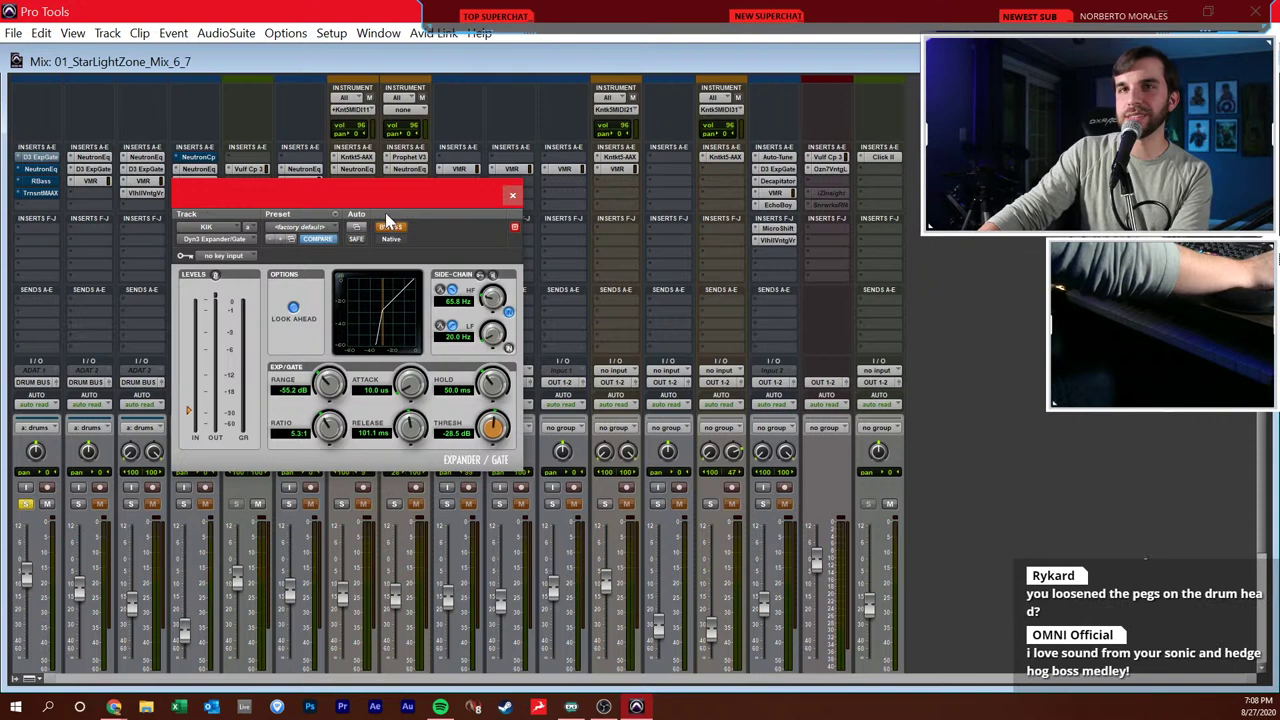
pyautogui.moveTo(386, 201); pyautogui.dragTo(393, 168)
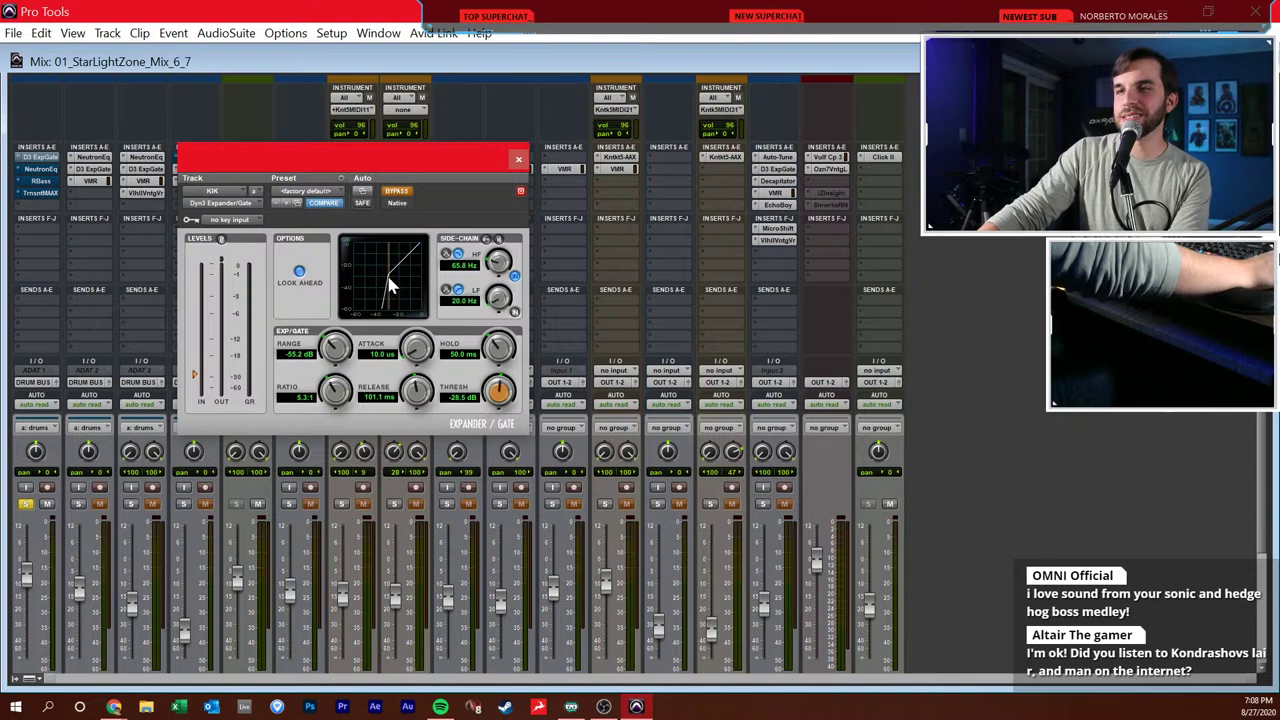
pyautogui.click(408, 193)
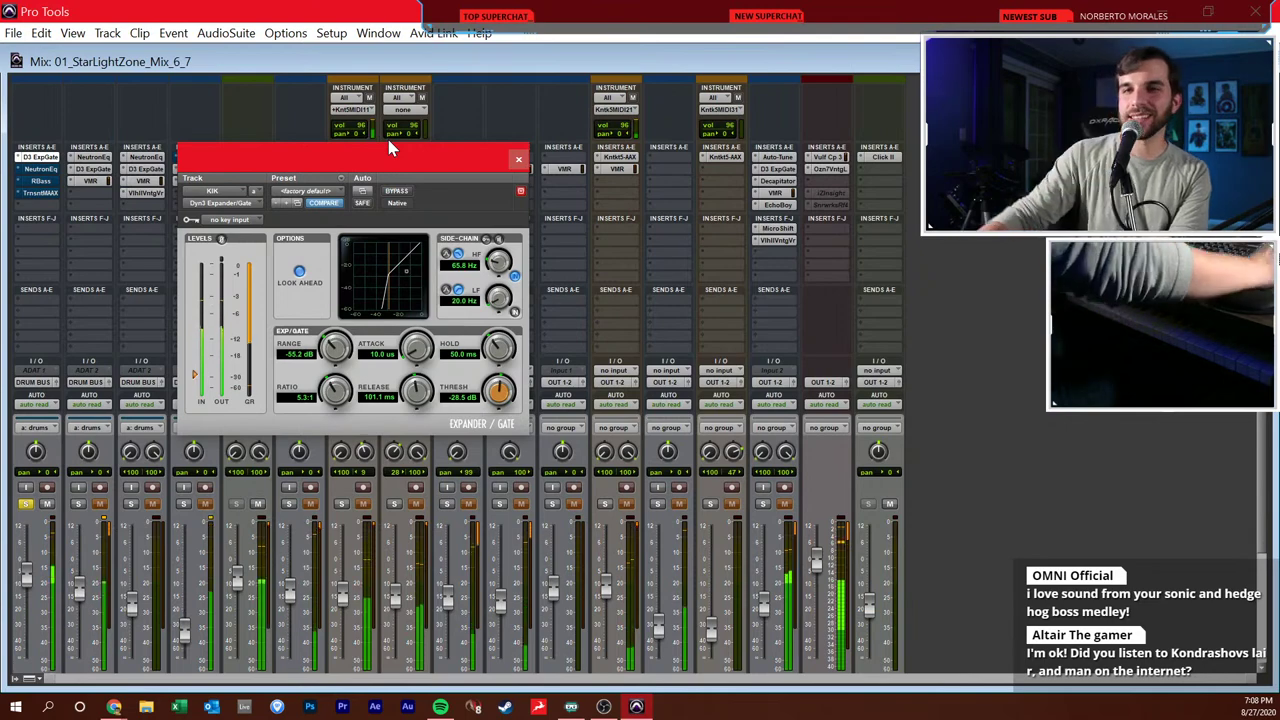
# - Open the Neutron Equalizer on the KIK track, move its window higher, and turn off its bypass
pyautogui.click(45, 169)
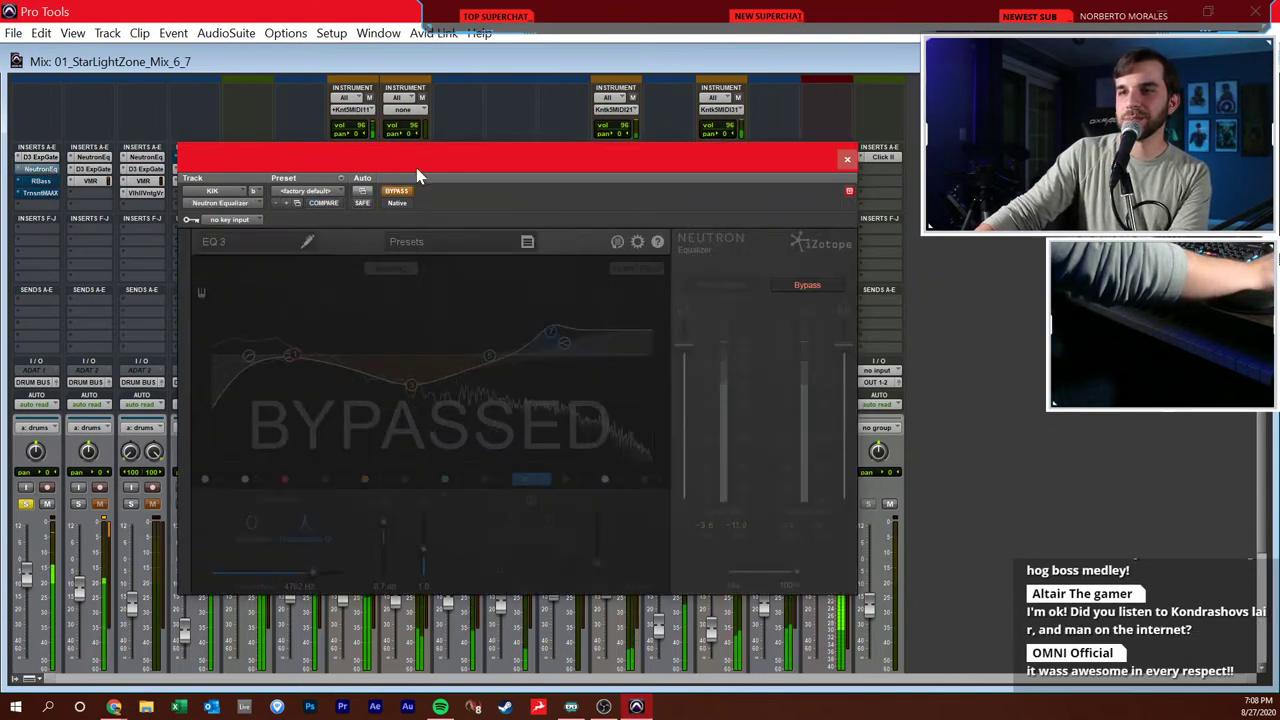
pyautogui.moveTo(420, 172); pyautogui.dragTo(410, 95)
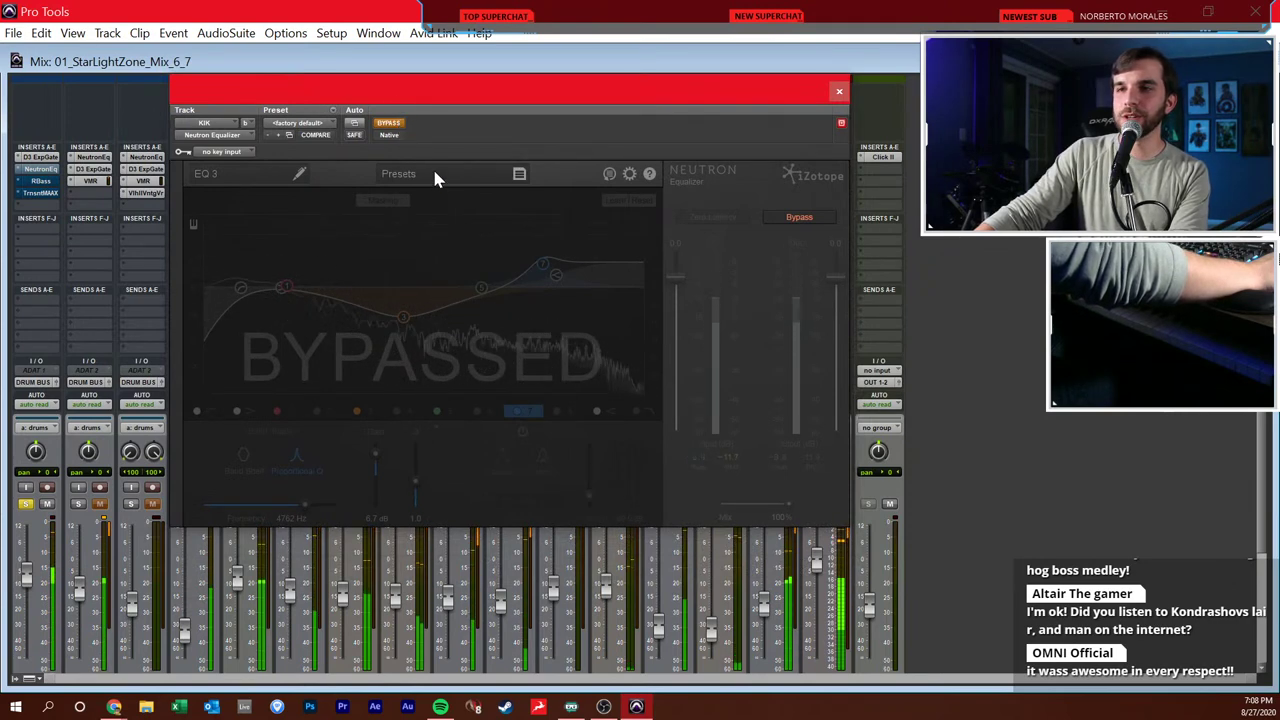
pyautogui.click(543, 268)
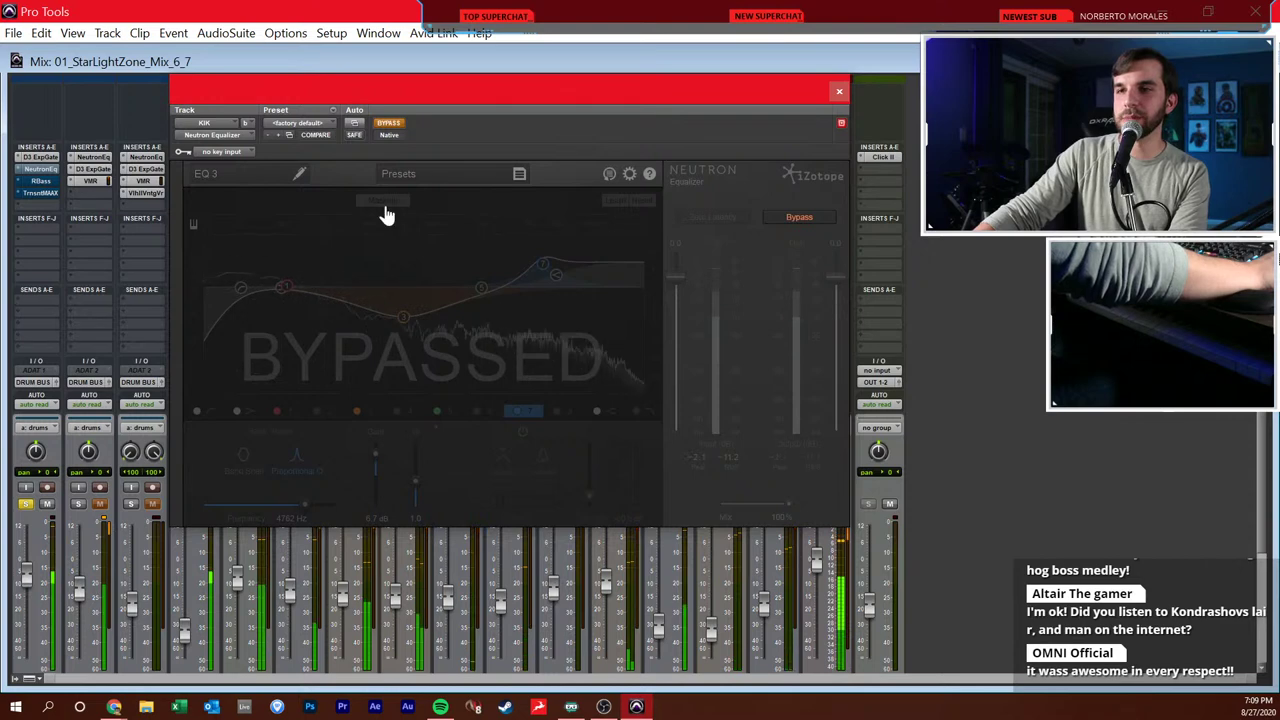
pyautogui.click(388, 124)
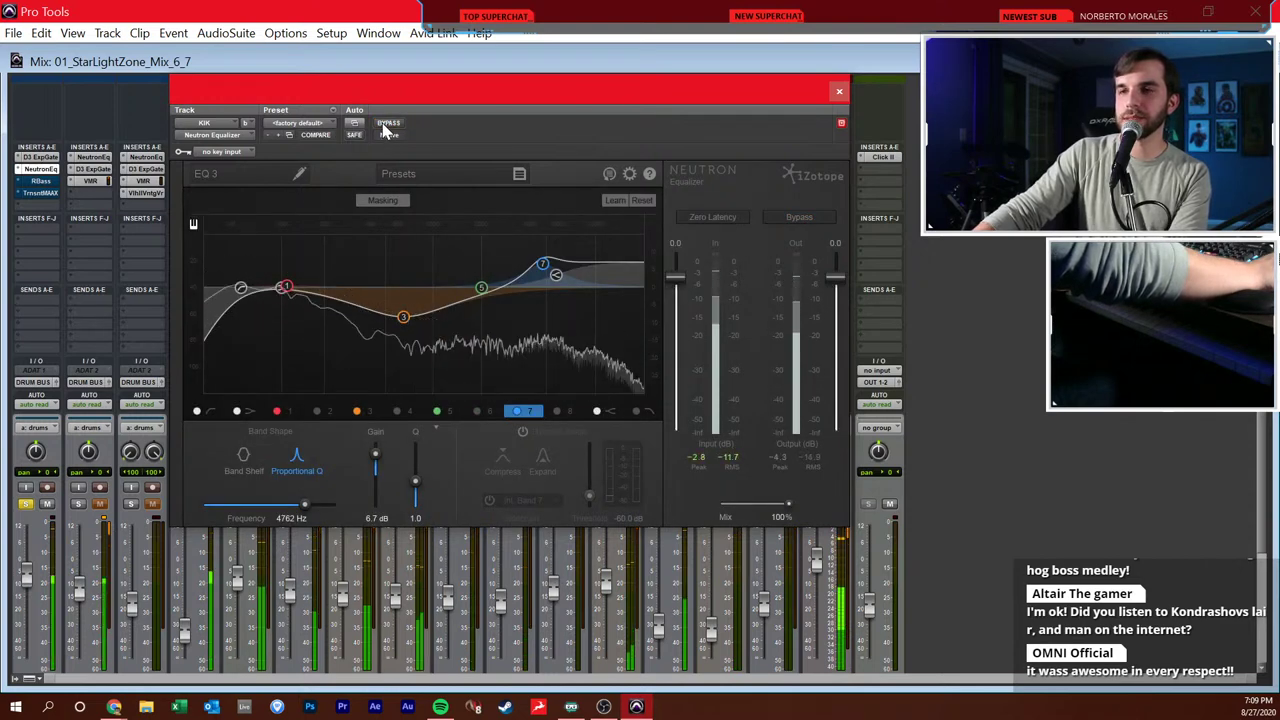
# - Compare the kick with the Neutron Equalizer bypassed and active, and set band 3's gain to -9.0 dB
pyautogui.click(388, 126)
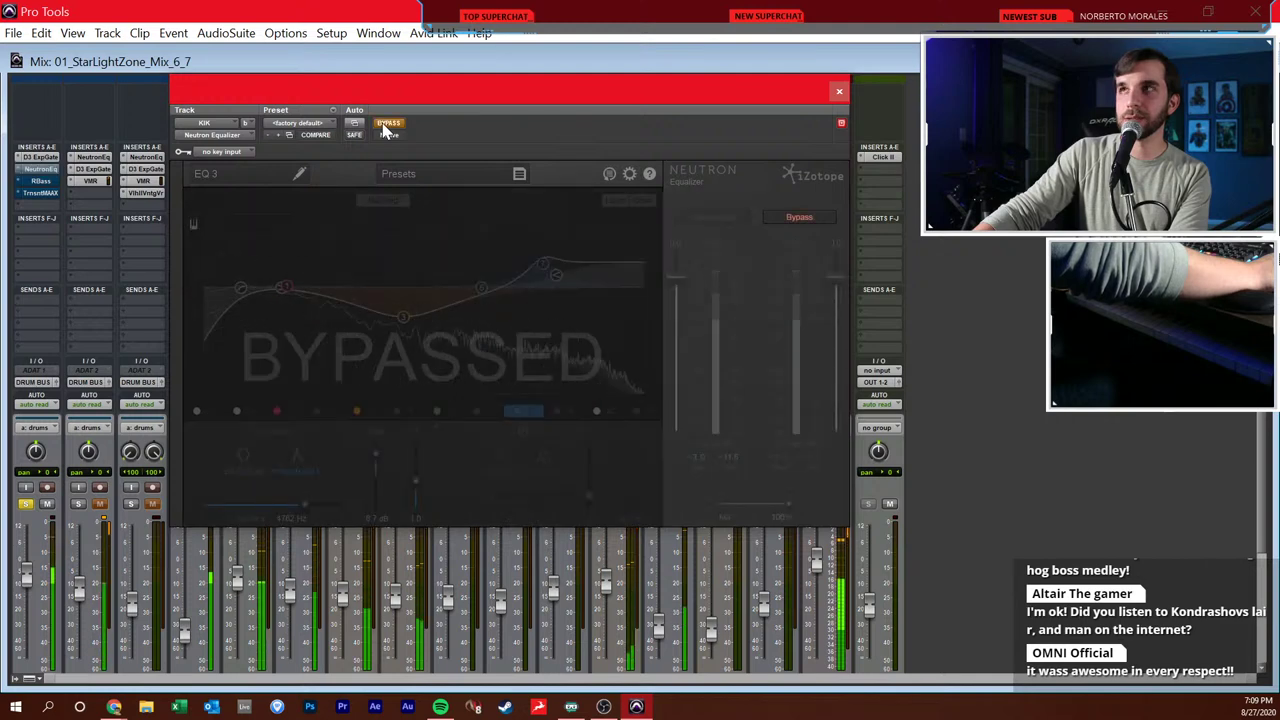
pyautogui.click(388, 126)
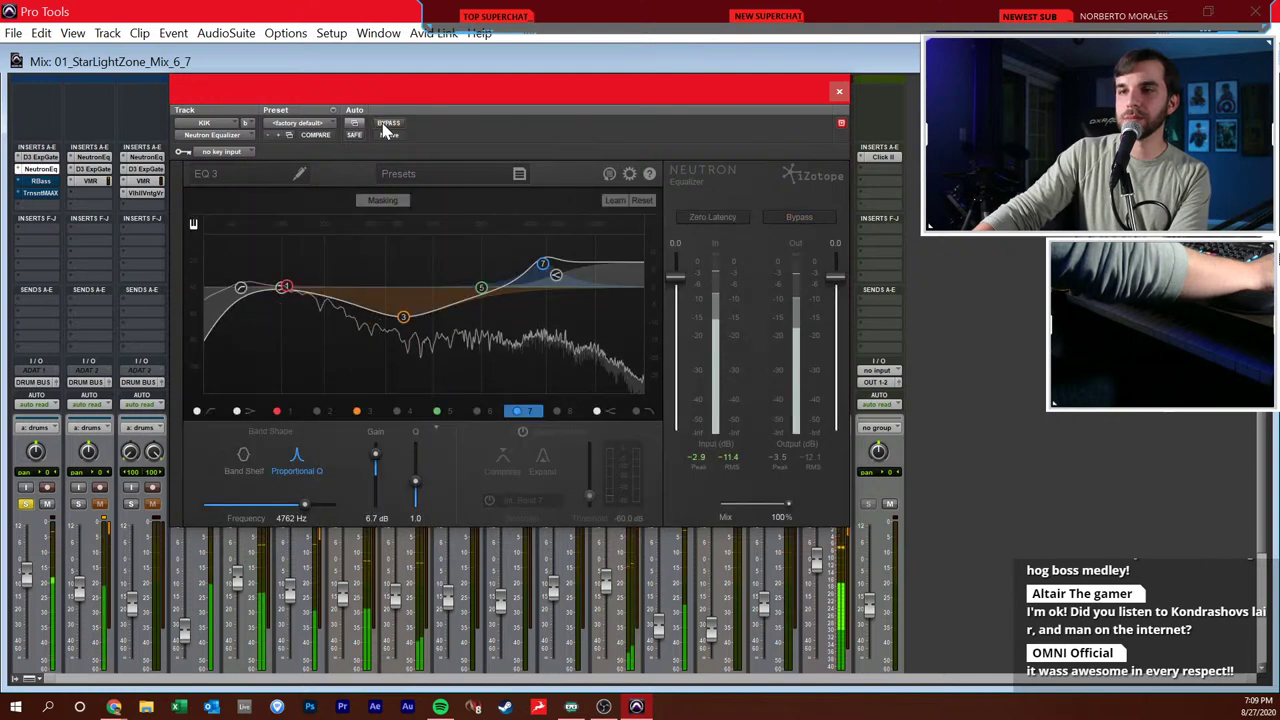
pyautogui.click(358, 411)
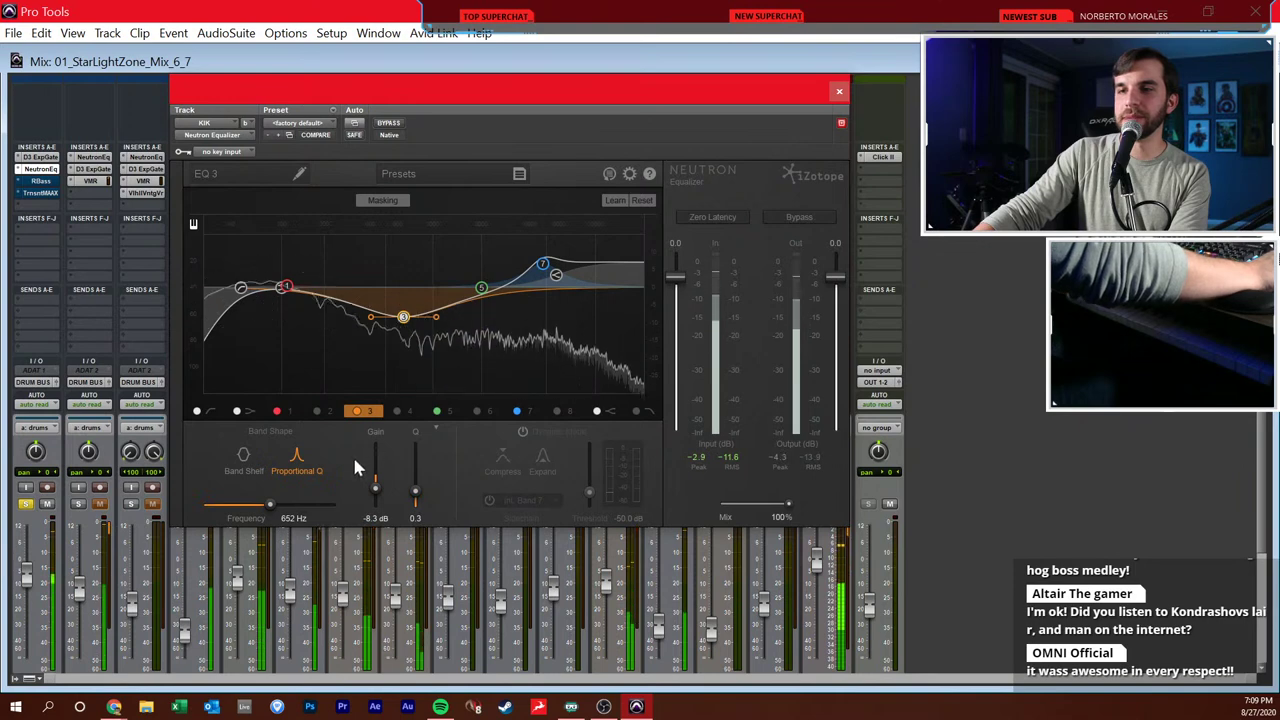
pyautogui.moveTo(372, 505)
pyautogui.mouseDown()
pyautogui.moveTo(376, 479)
pyautogui.moveTo(368, 515)
pyautogui.moveTo(360, 486)
pyautogui.mouseUp()
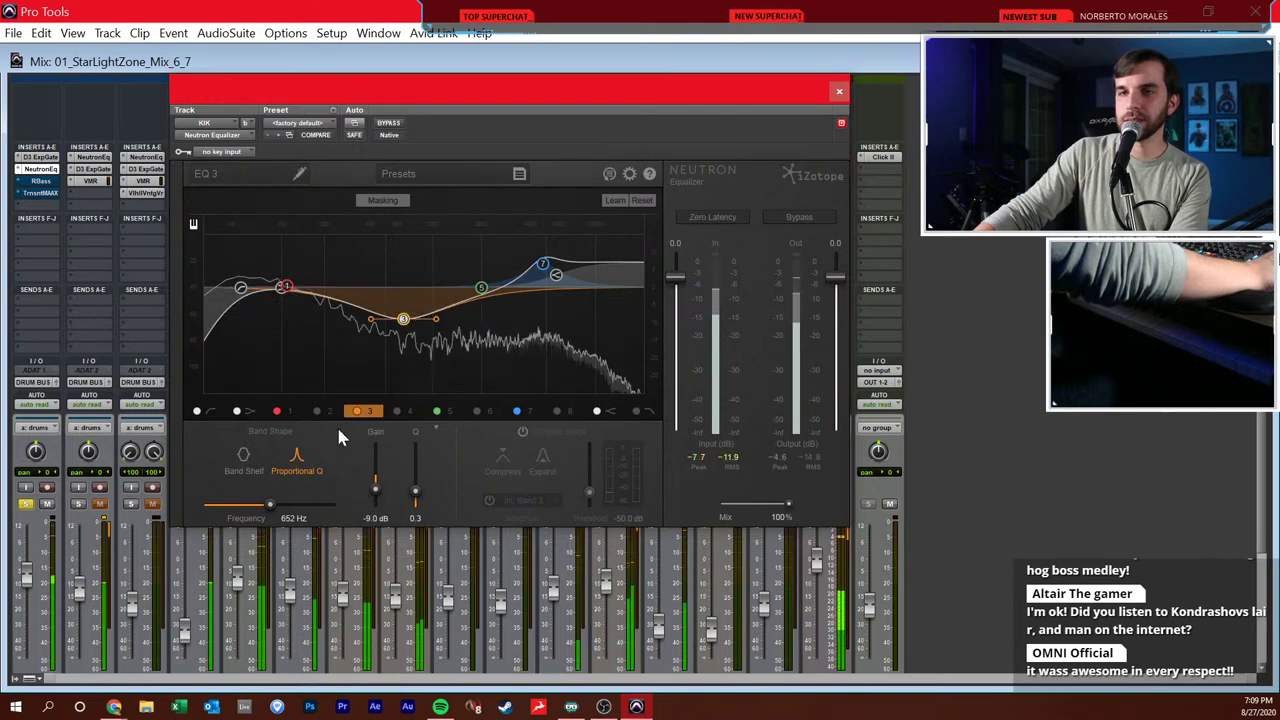
# - Open RBass on the KIK track, turn off its bypass during playback, and set its intensity to -4.6
pyautogui.click(42, 183)
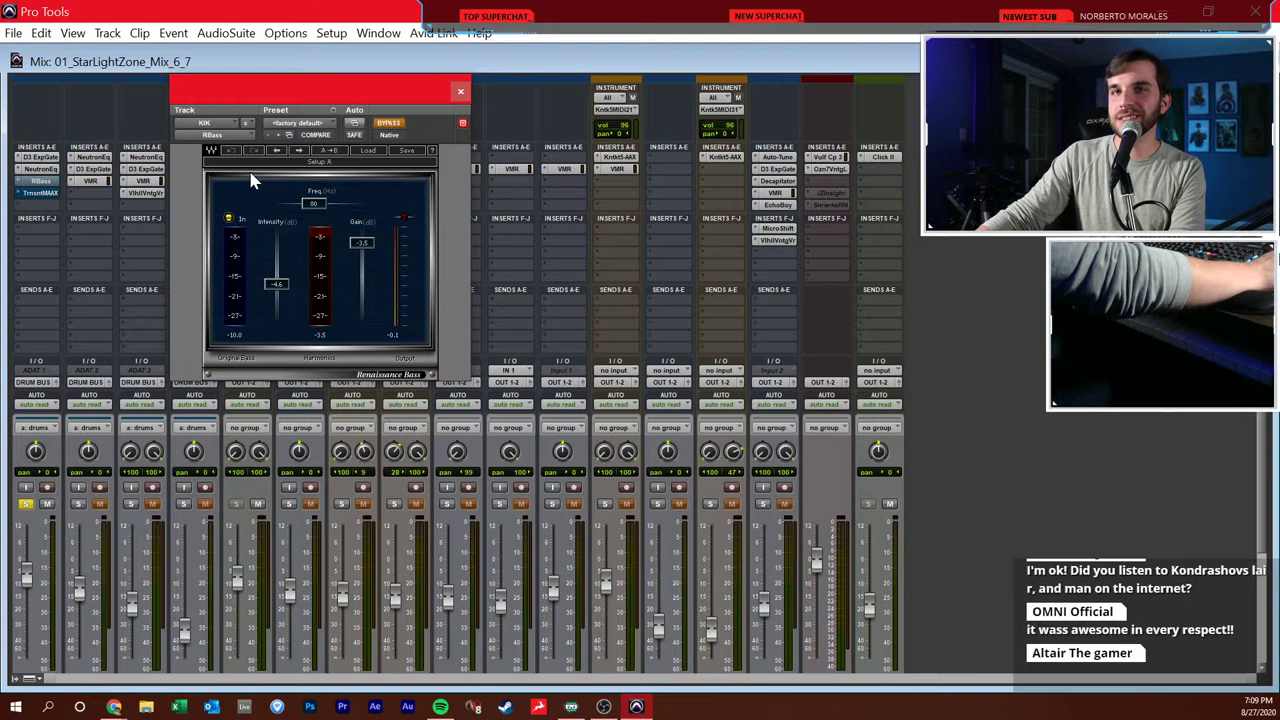
pyautogui.moveTo(335, 105); pyautogui.dragTo(403, 100)
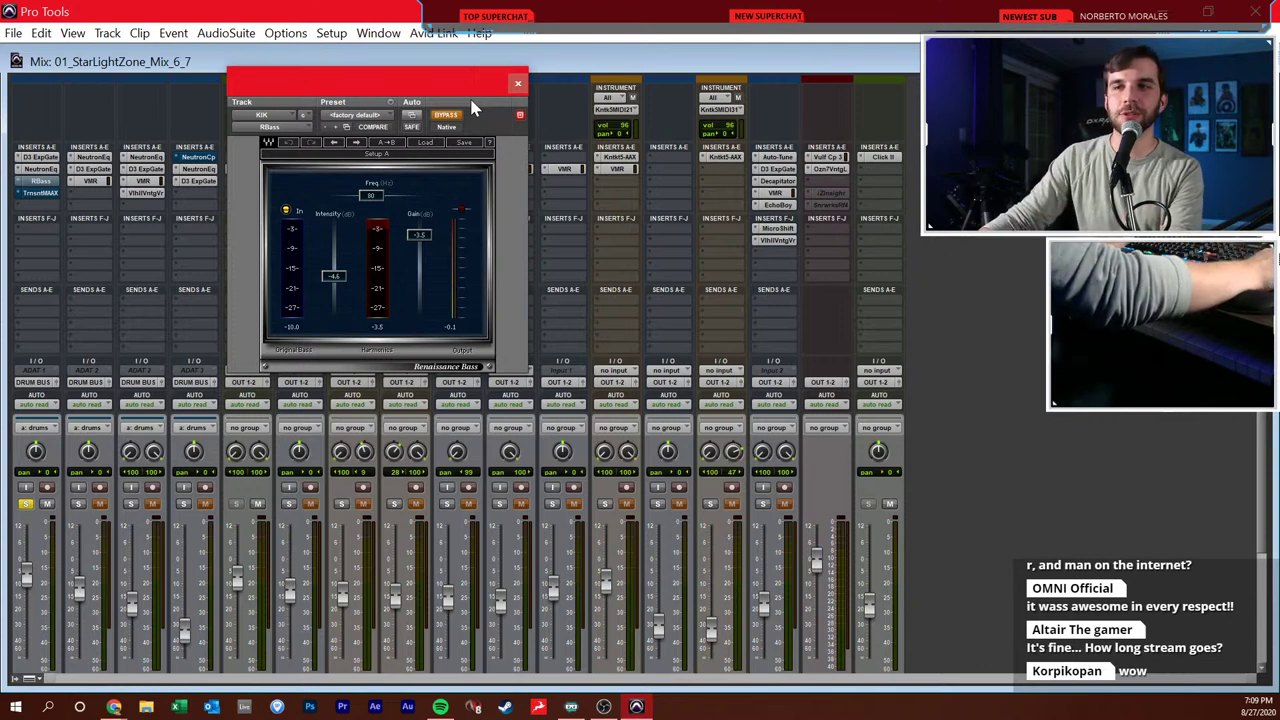
pyautogui.press('space')
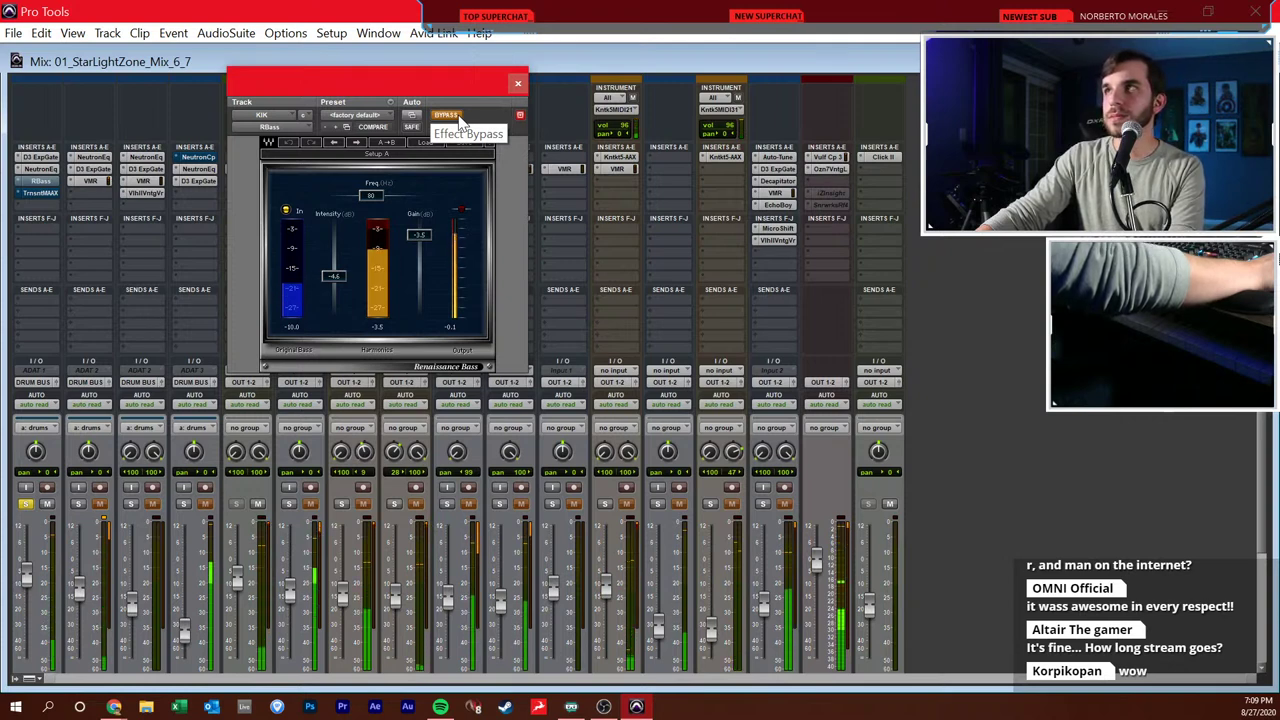
pyautogui.click(457, 117)
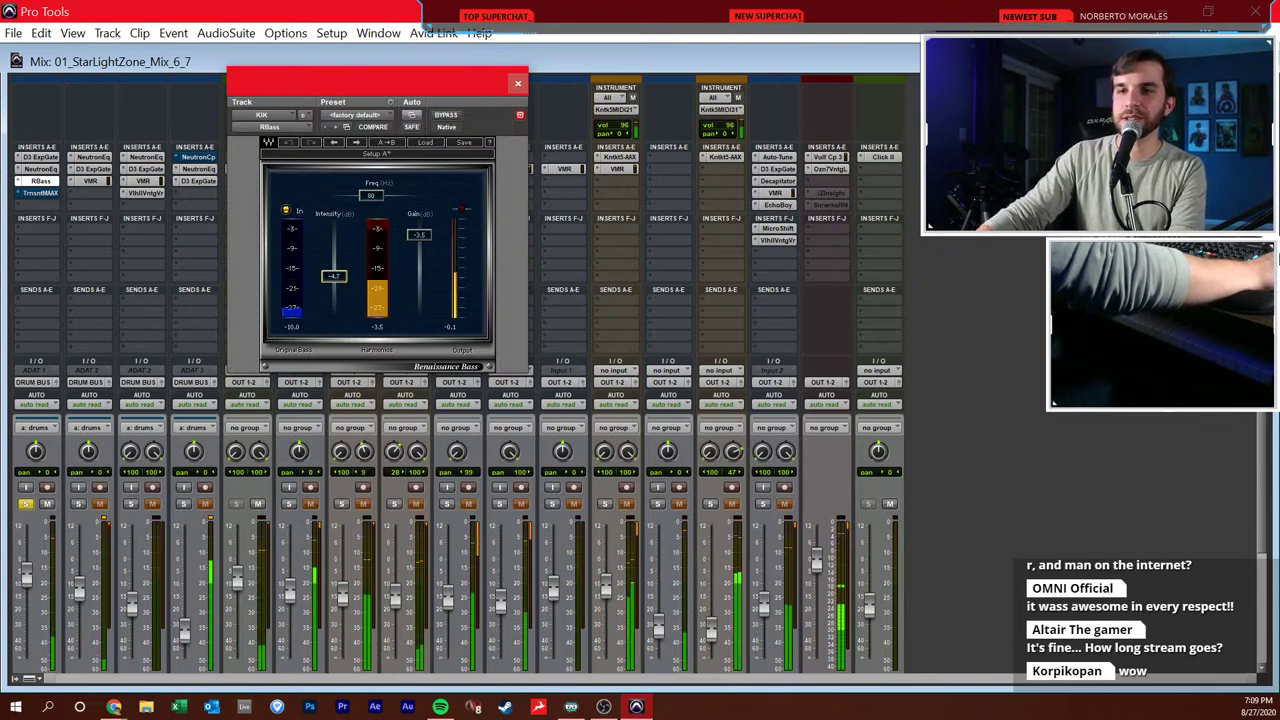
pyautogui.moveTo(338, 287); pyautogui.dragTo(334, 268)
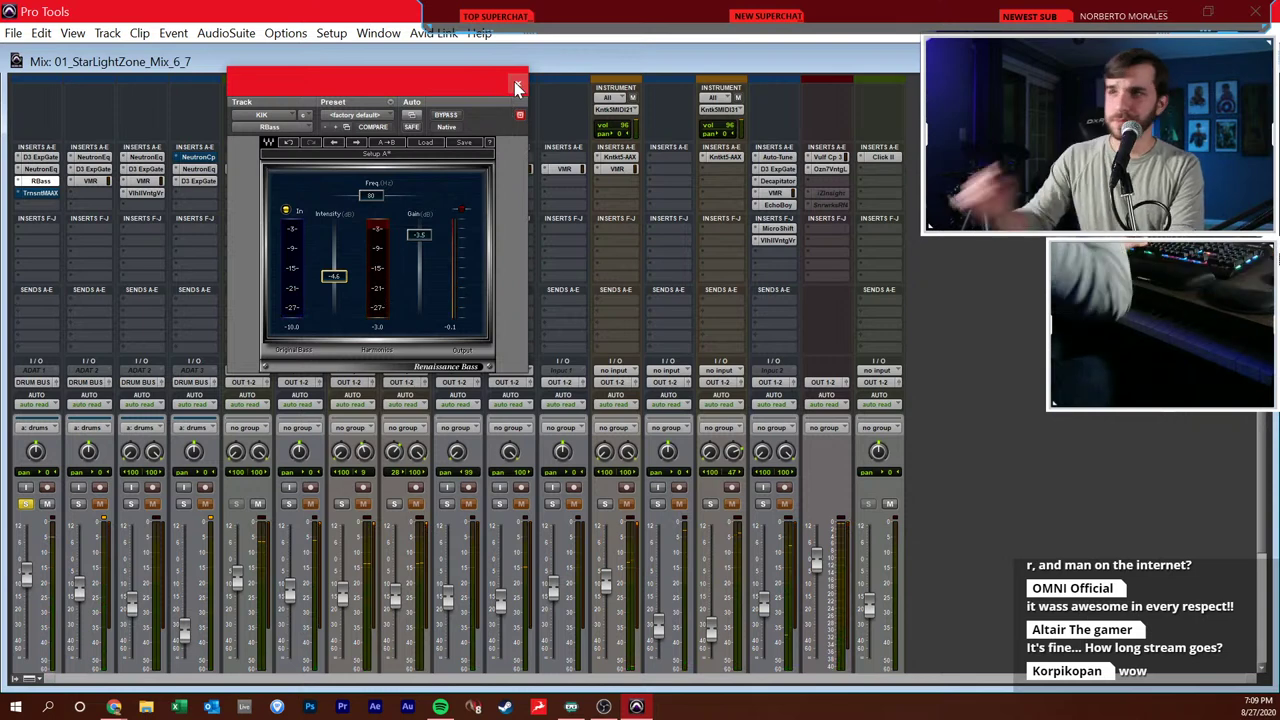
# - Open Transient Master on the KIK track, turn off its bypass during playback, and try adjusting the Sustain
pyautogui.click(40, 193)
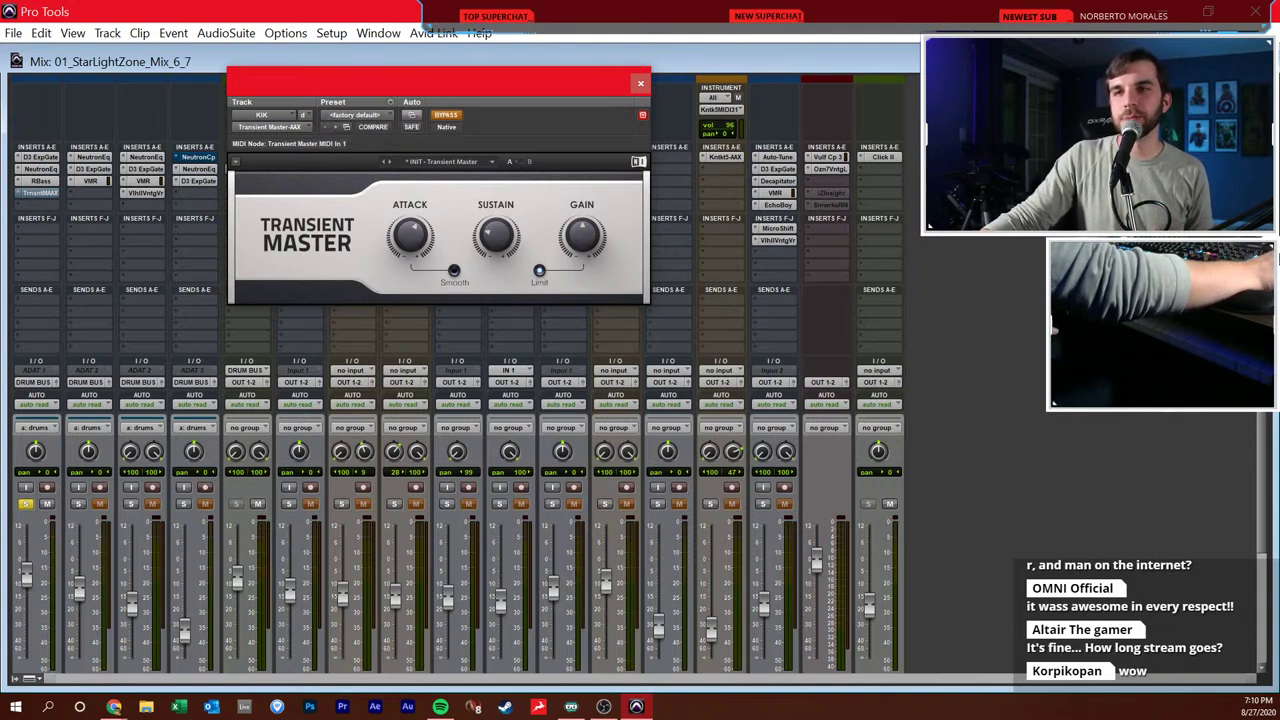
pyautogui.moveTo(415, 214)
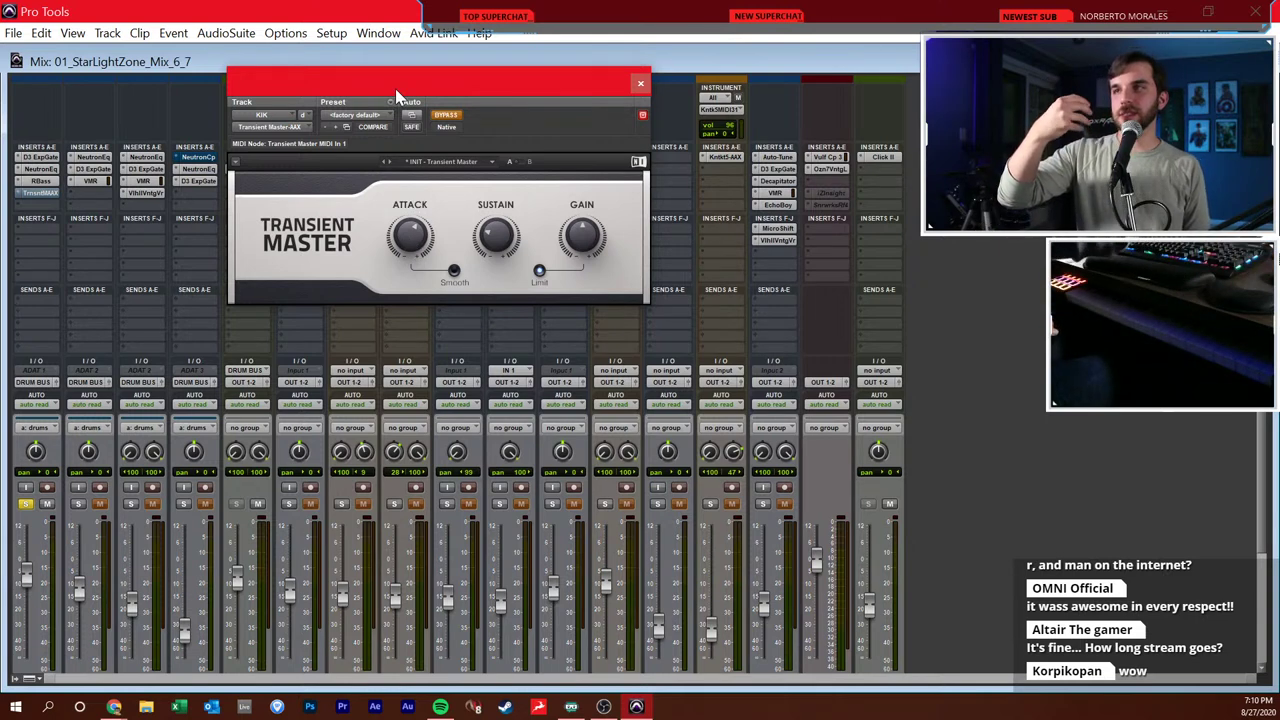
pyautogui.moveTo(497, 234)
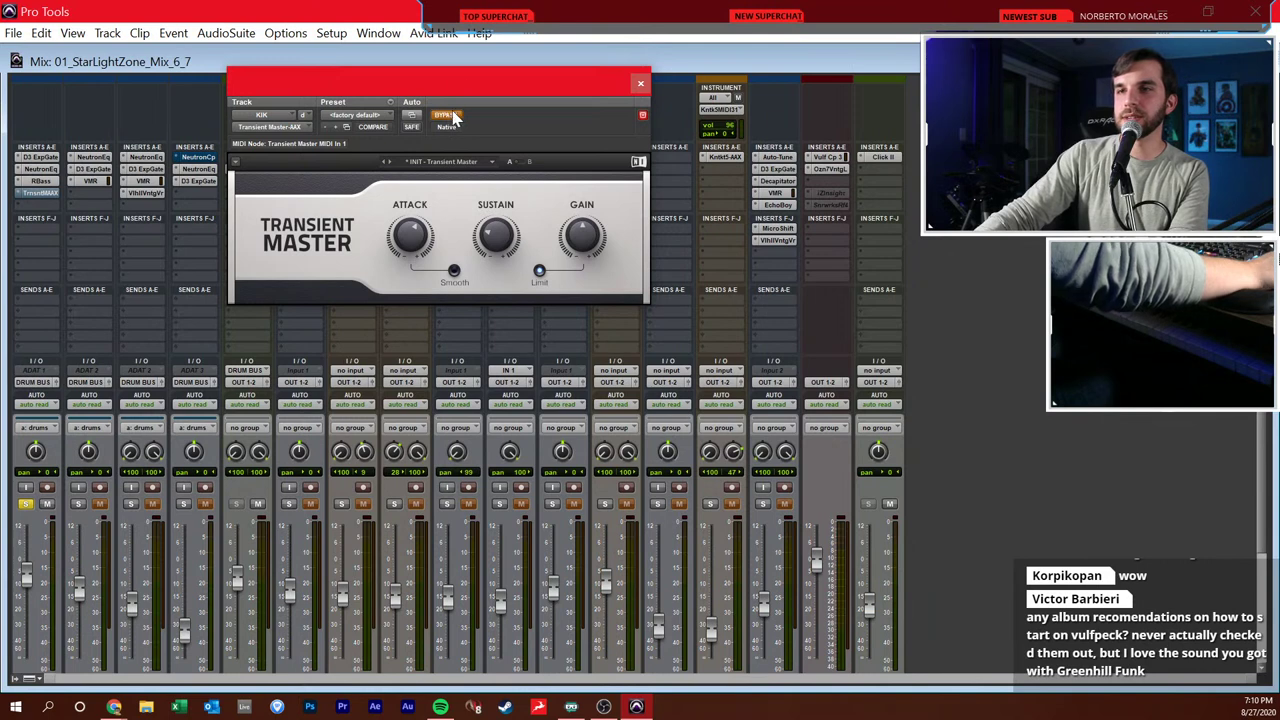
pyautogui.press('space')
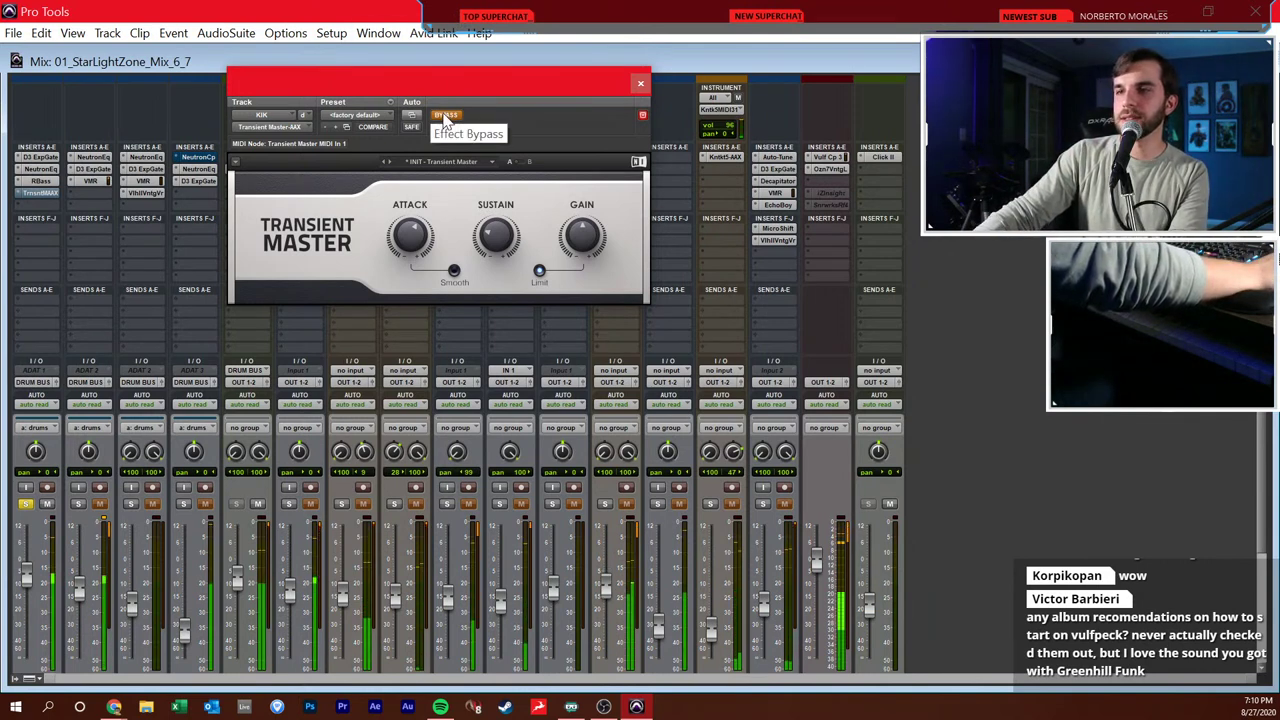
pyautogui.click(446, 116)
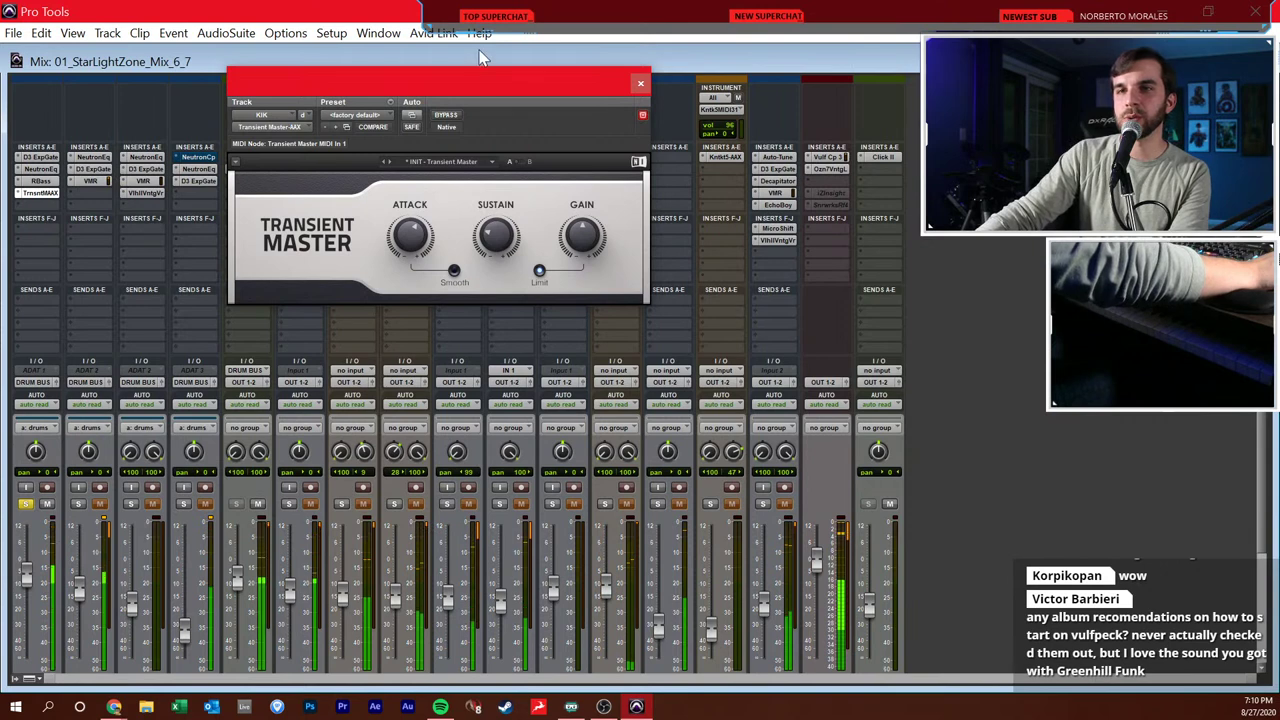
pyautogui.moveTo(498, 245)
pyautogui.mouseDown()
pyautogui.moveTo(498, 200)
pyautogui.moveTo(498, 258)
pyautogui.moveTo(505, 222)
pyautogui.mouseUp()
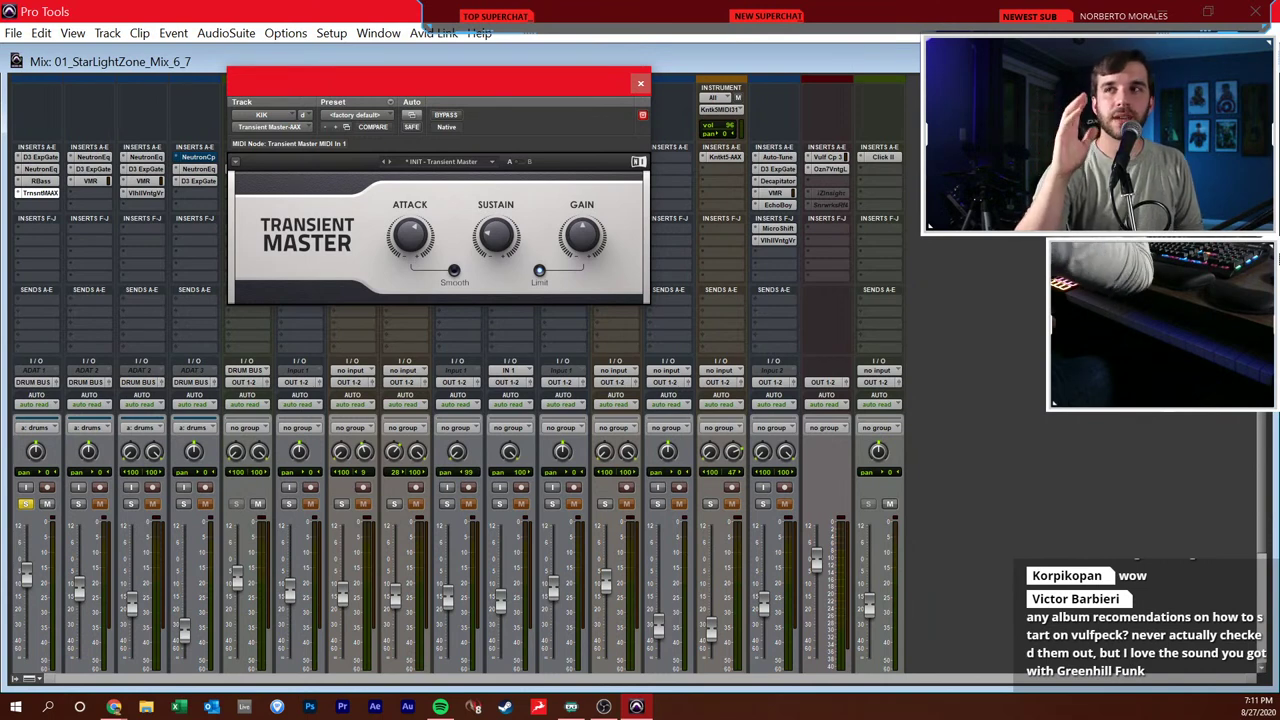
# - Close the Transient Master window and move the solo from the KIK track to the SN track
pyautogui.hotkey('alt', 'Tab')
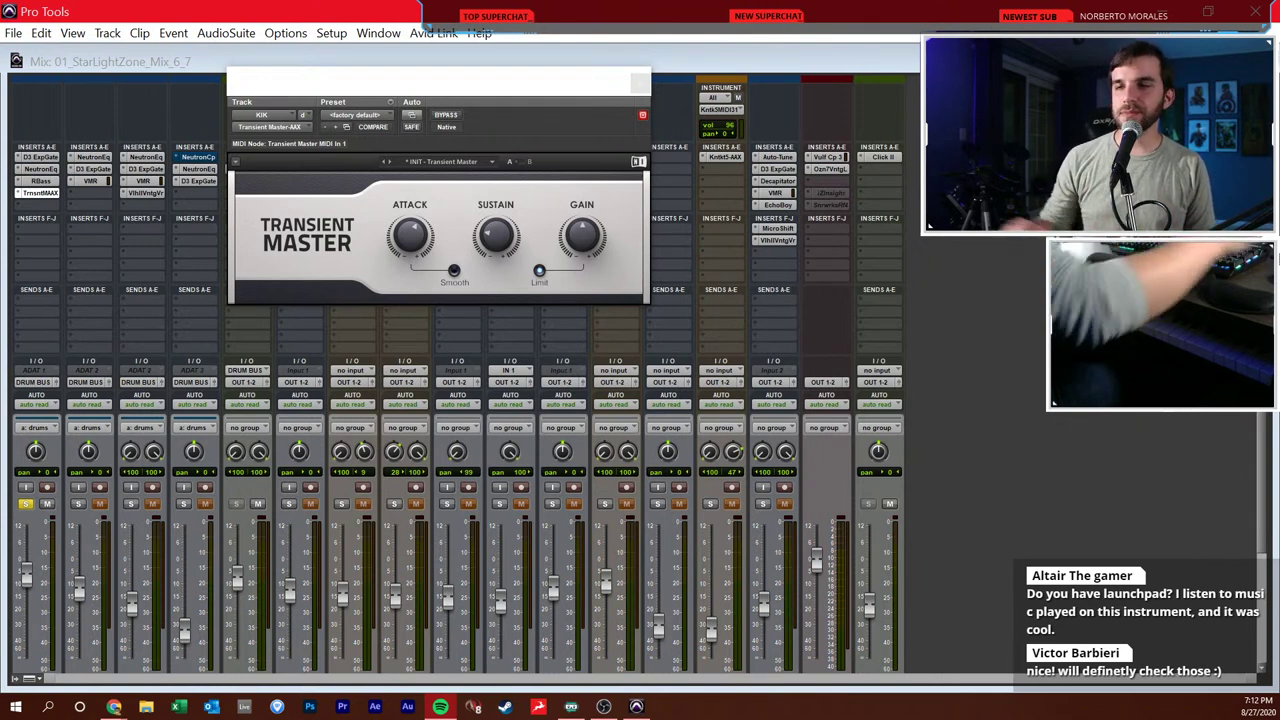
pyautogui.click(640, 83)
pyautogui.click(24, 504)
pyautogui.scroll(-1, 83, 408)
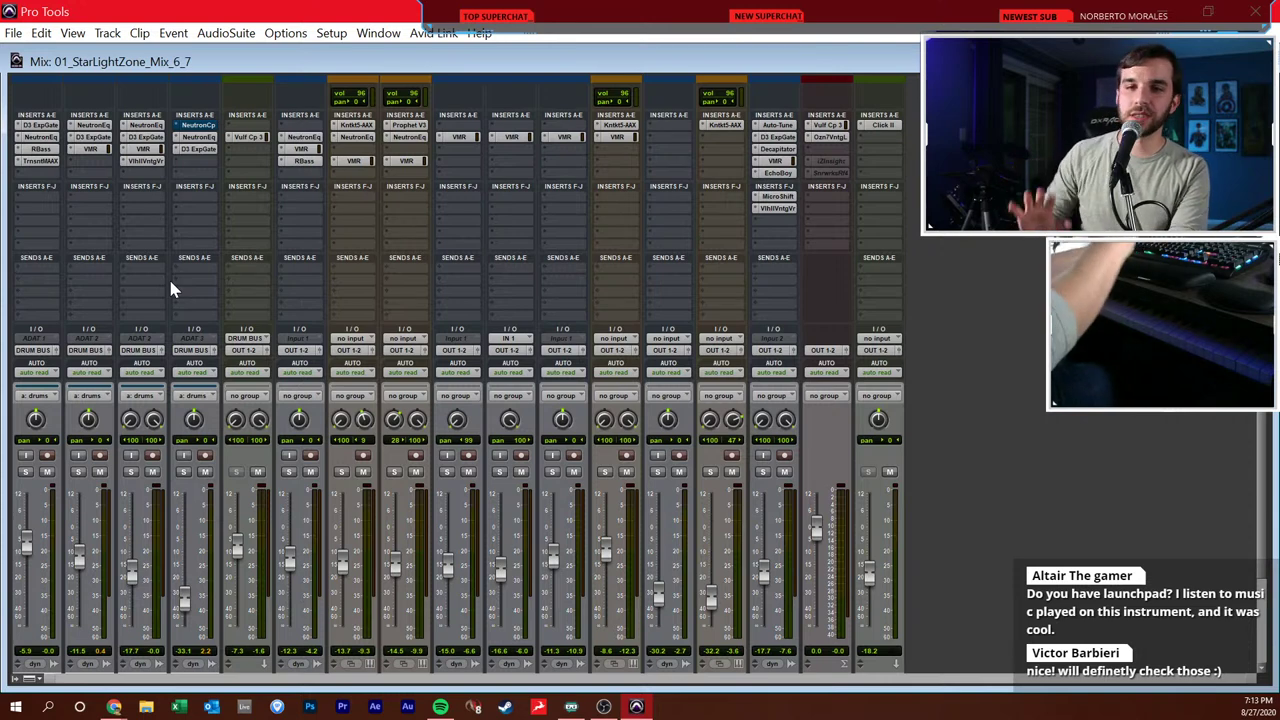
pyautogui.click(78, 471)
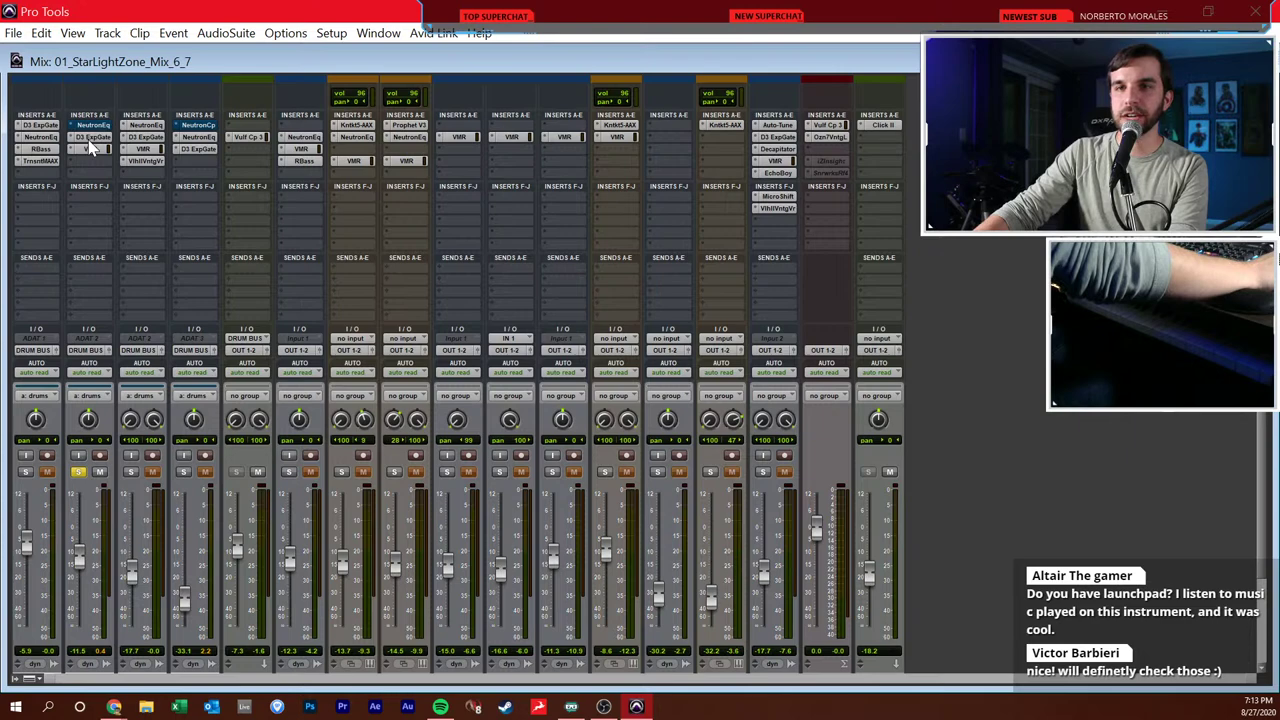
# - Play the soloed snare from around bar 15 in the Edit window and return to the mixer
pyautogui.hotkey('ctrl', '=')
pyautogui.click(445, 345)
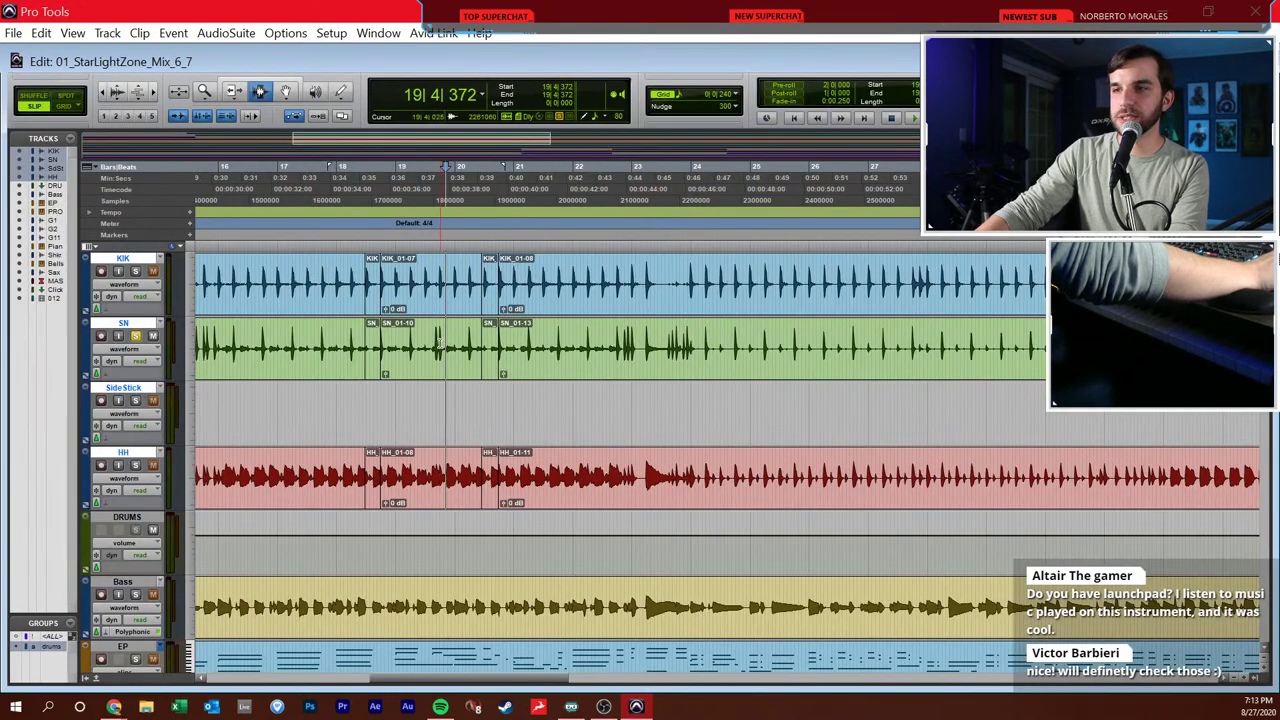
pyautogui.hscroll(-3, 420, 355)
pyautogui.press('space')
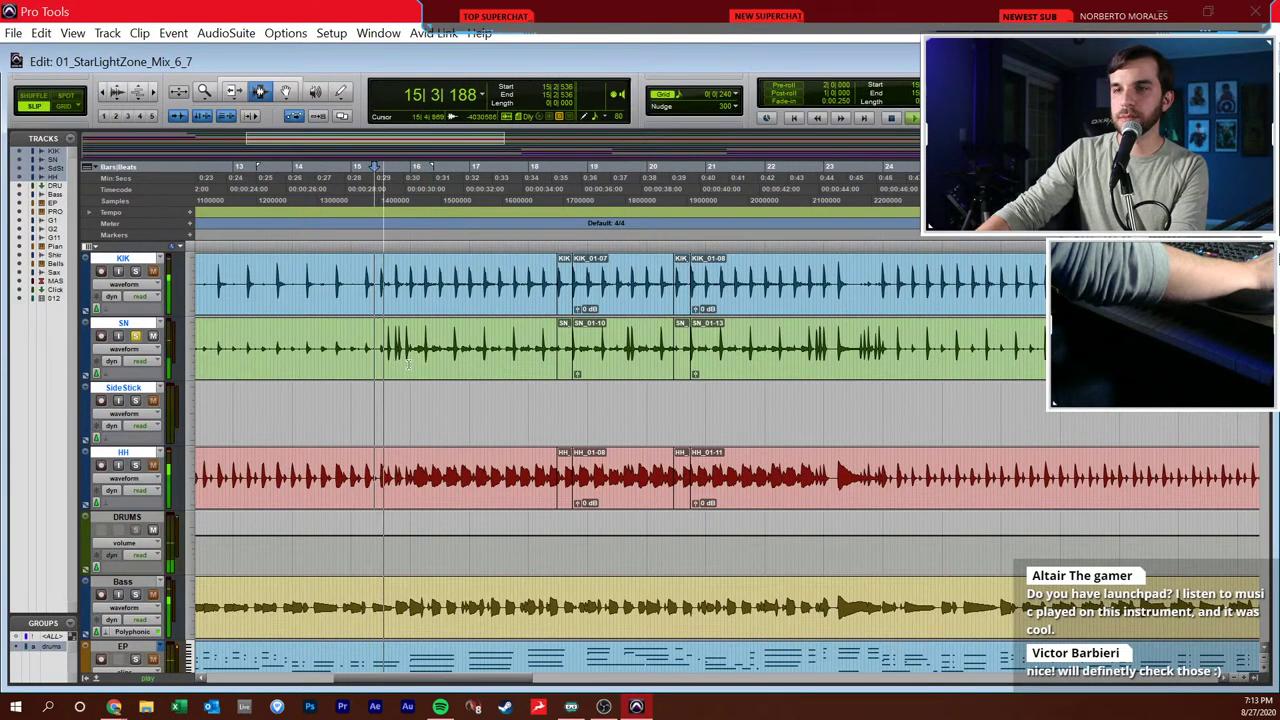
pyautogui.hotkey('ctrl', '=')
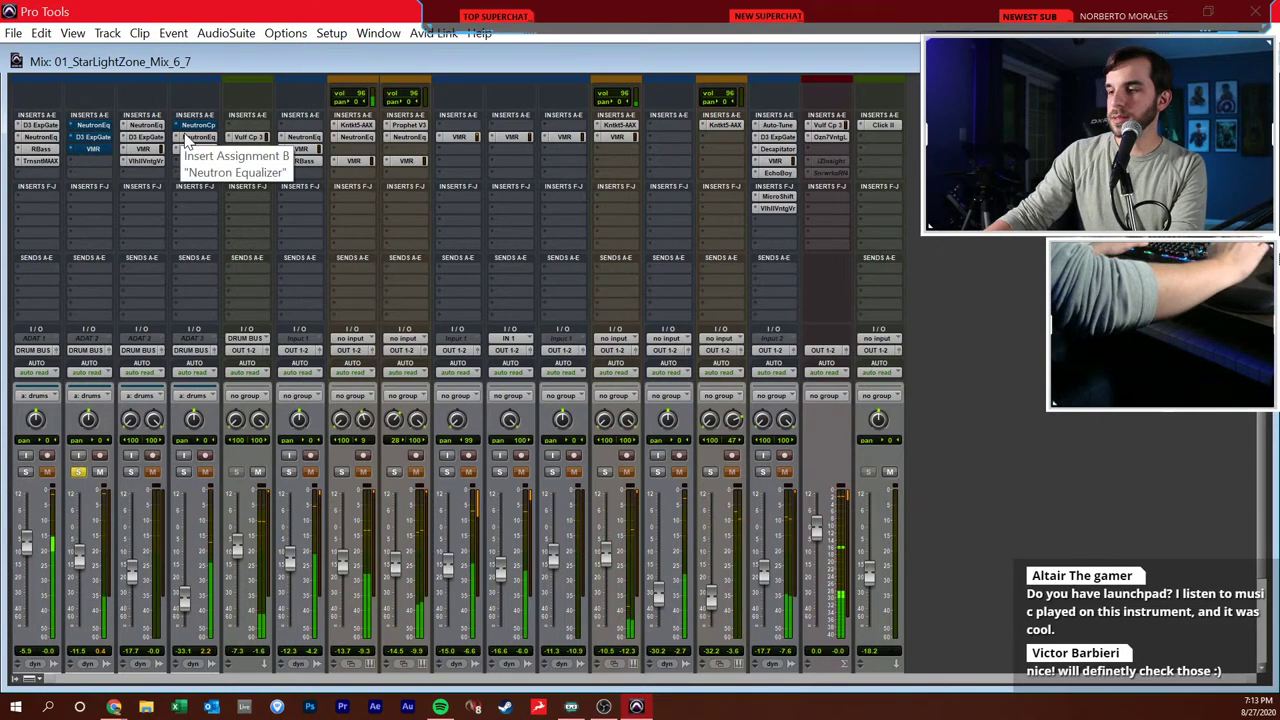
# - Move the drum video window over the mixer, play the session, and briefly solo all the drum tracks
pyautogui.moveTo(708, 46); pyautogui.dragTo(498, 55)
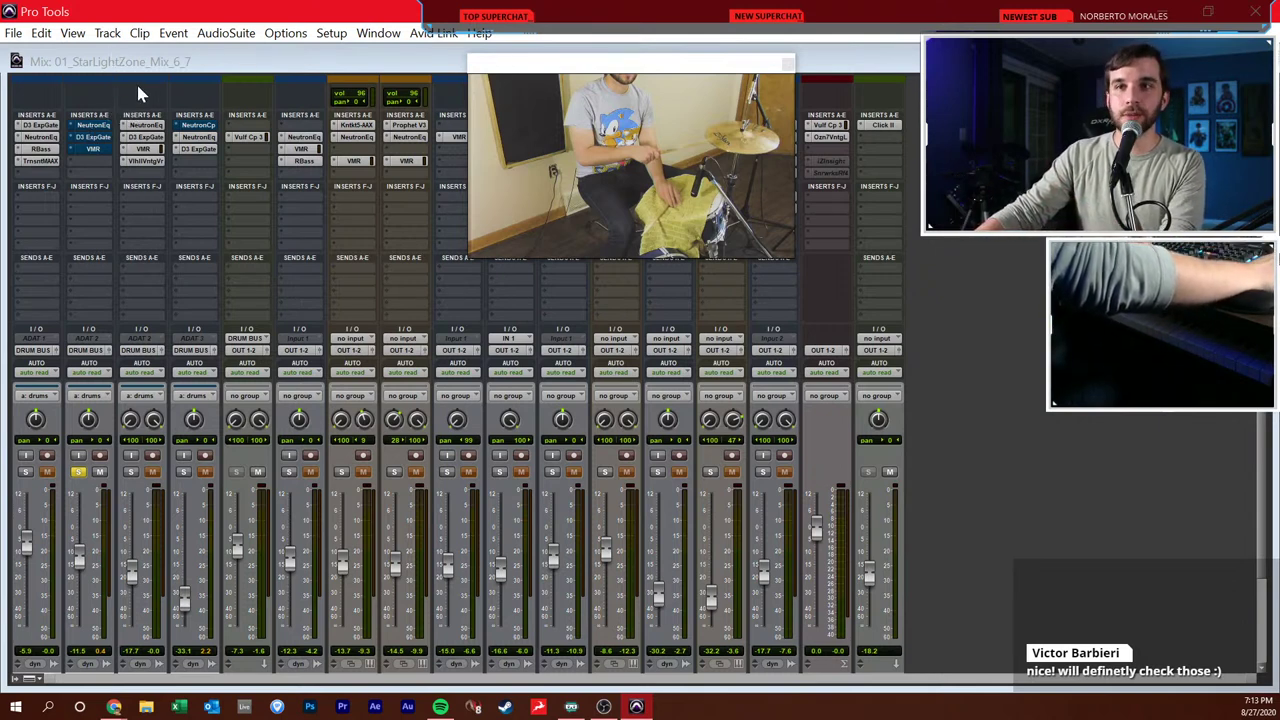
pyautogui.press('space')
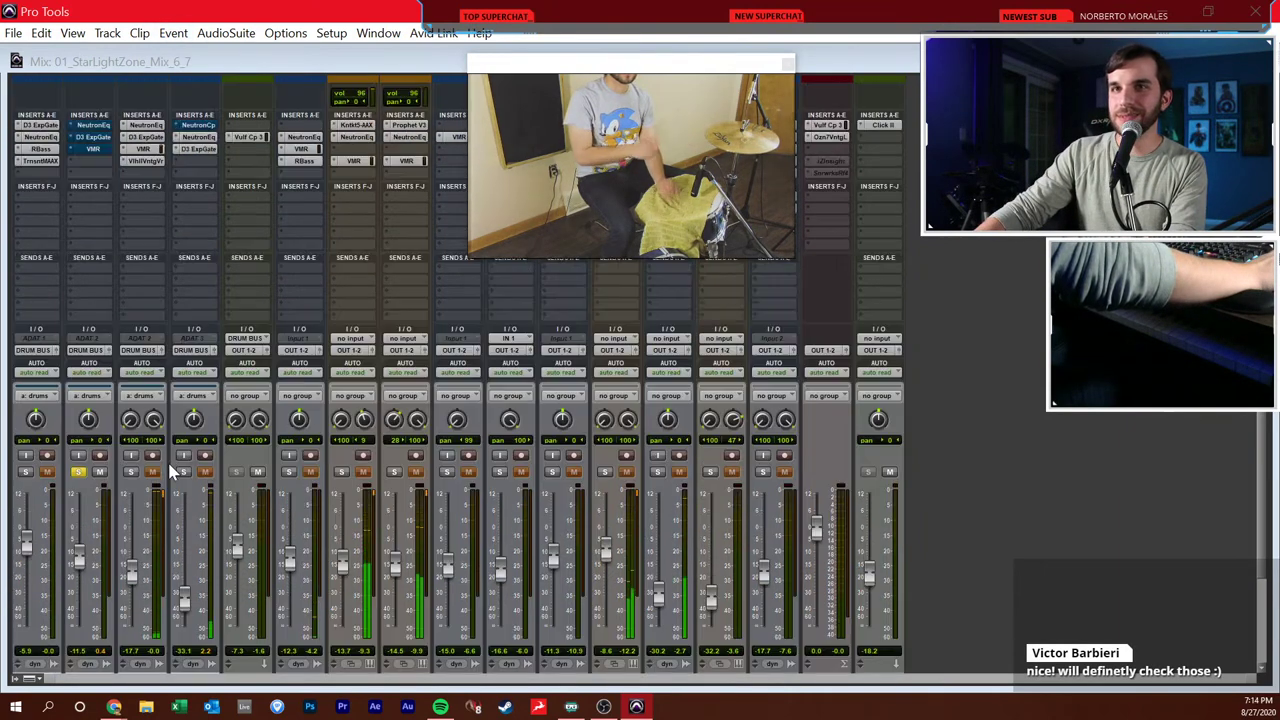
pyautogui.click(80, 472)
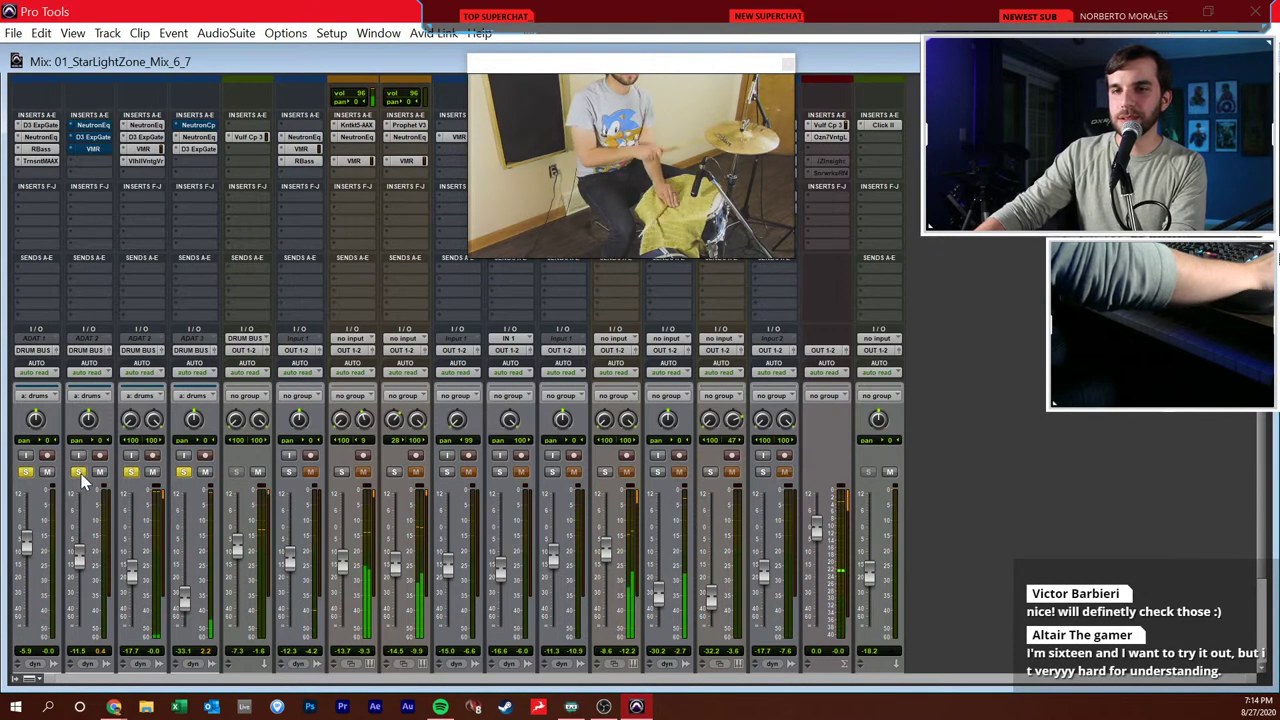
pyautogui.click(80, 472)
# - Play the soloed snare from around bar 15 alongside the drum video, and close the video window
pyautogui.scroll(-2, 172, 506)
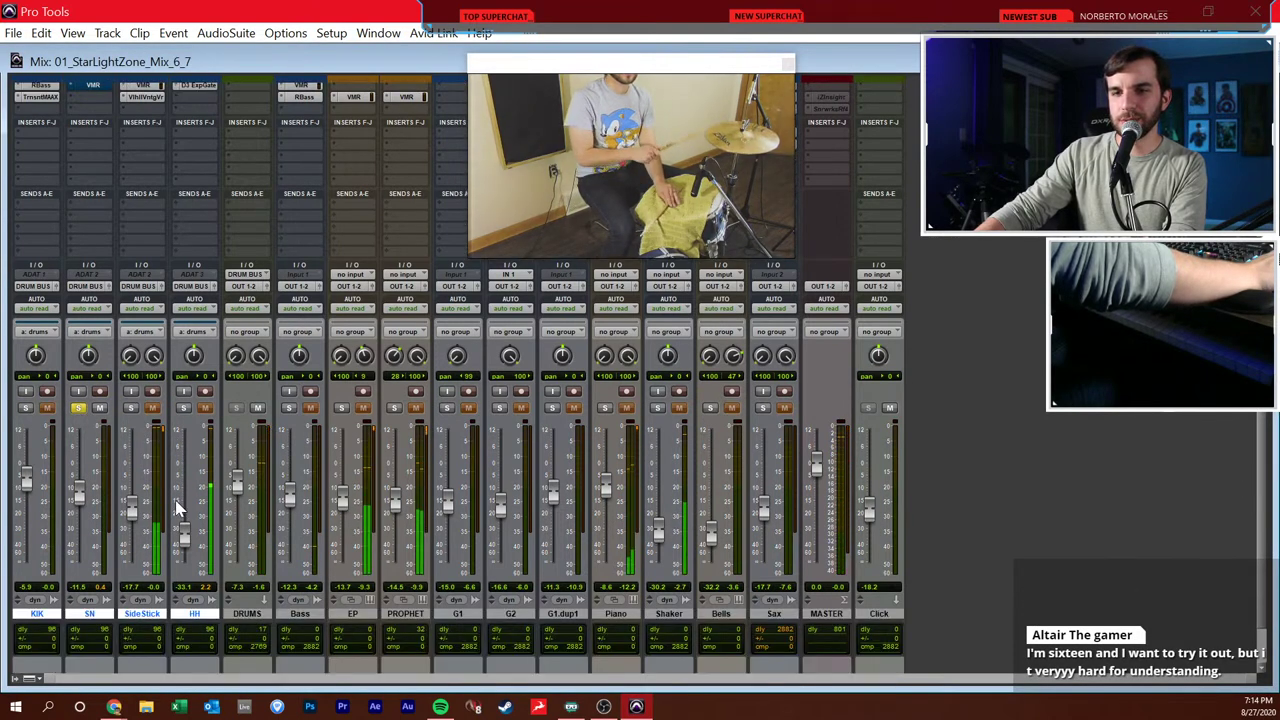
pyautogui.scroll(1, 180, 480)
pyautogui.hotkey('ctrl', '=')
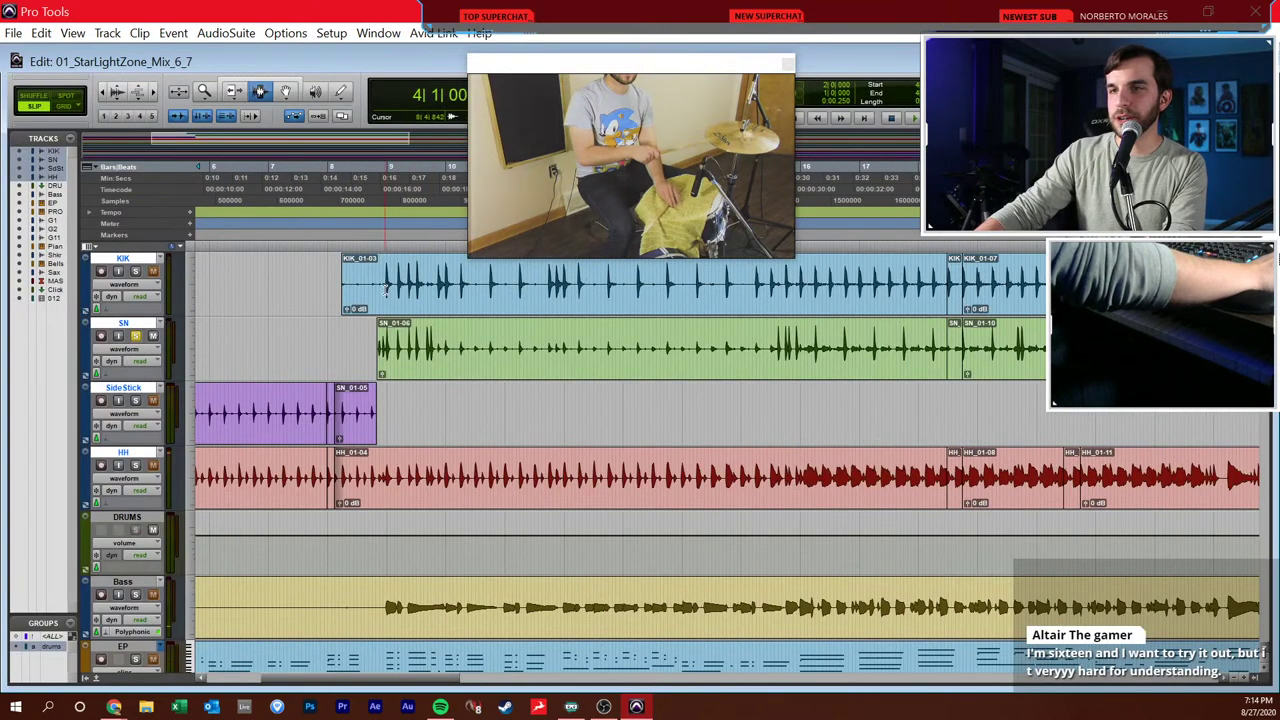
pyautogui.click(759, 343)
pyautogui.hotkey('ctrl', '=')
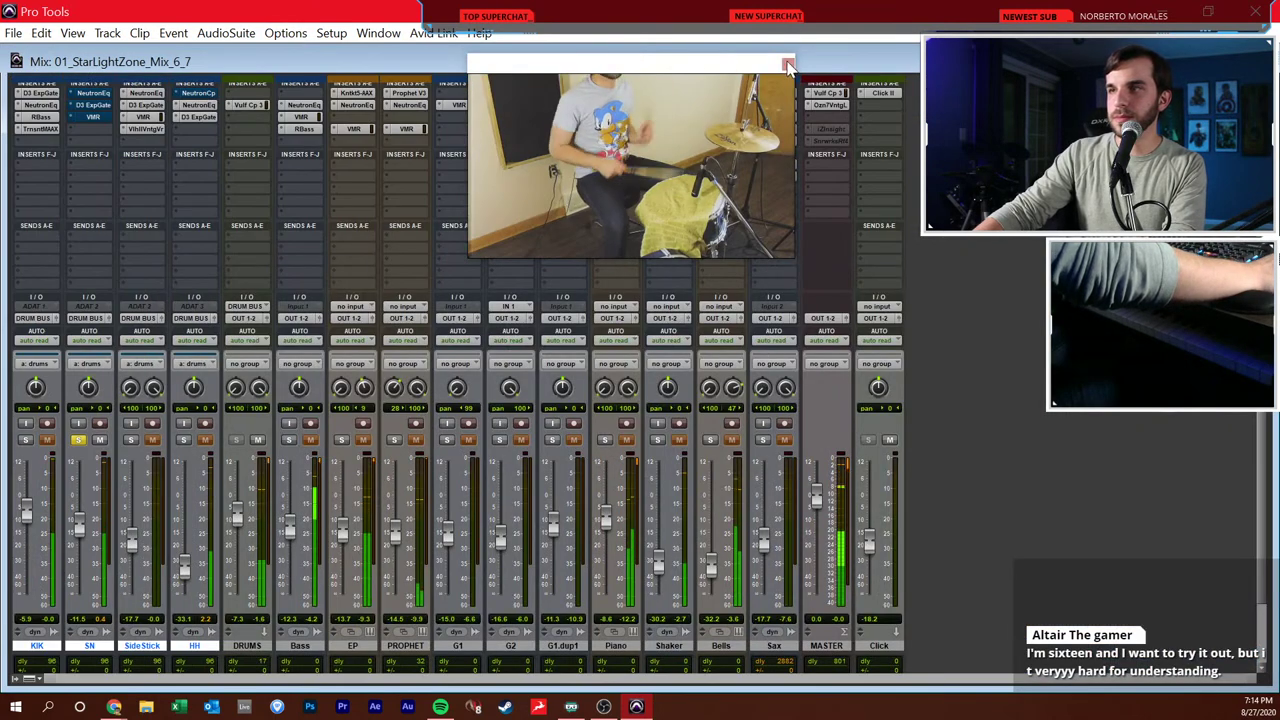
pyautogui.scroll(2, 57, 250)
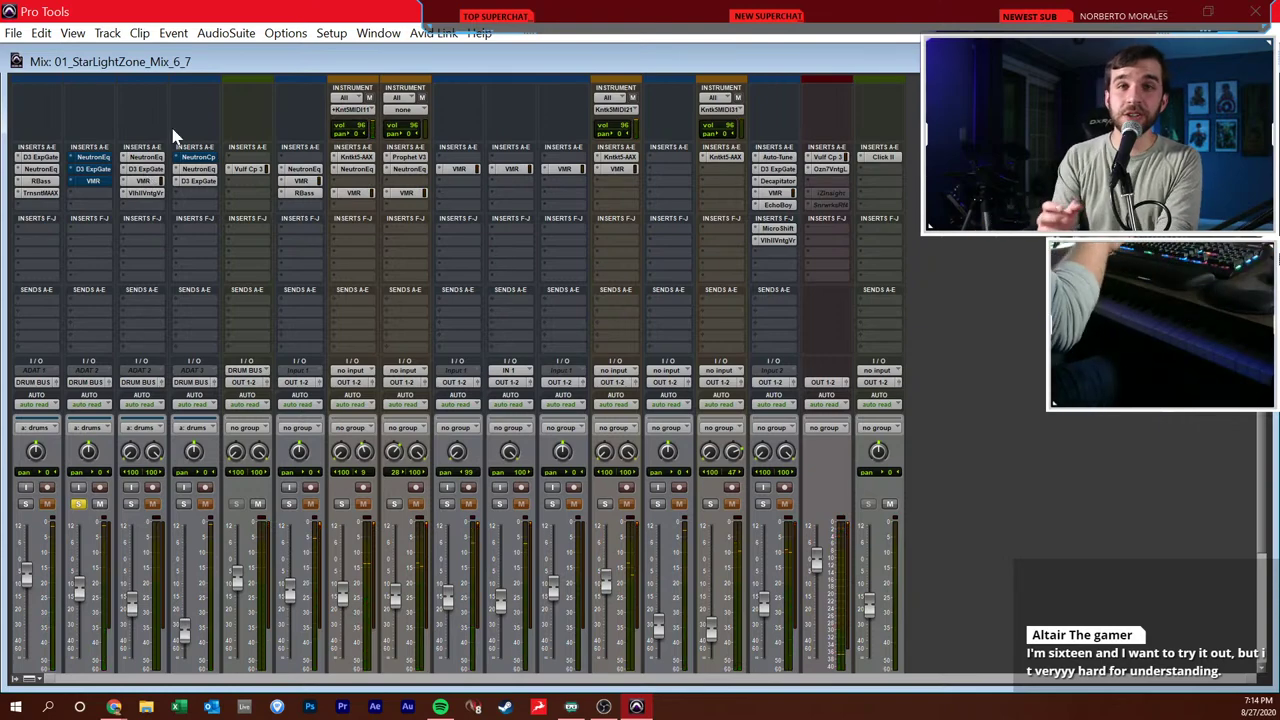
# - Open the Neutron Equalizer on the SN track, turn off its bypass during playback, and stop playback
pyautogui.click(95, 169)
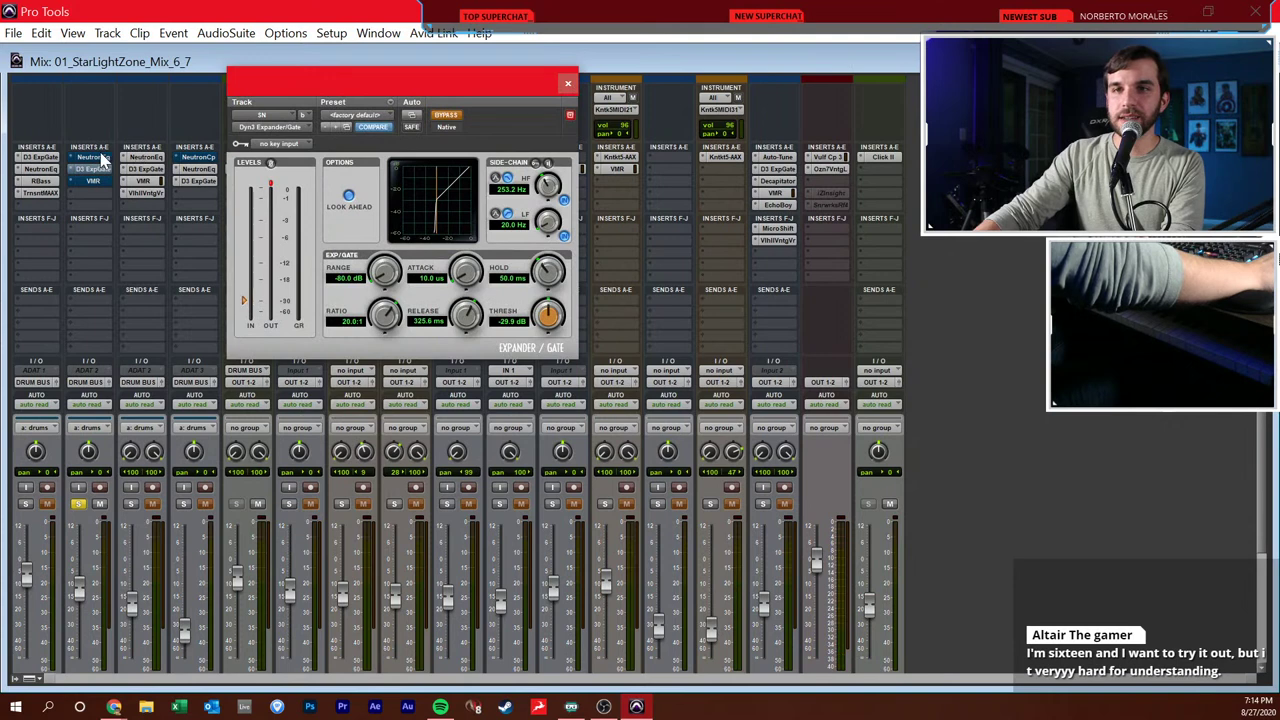
pyautogui.click(98, 158)
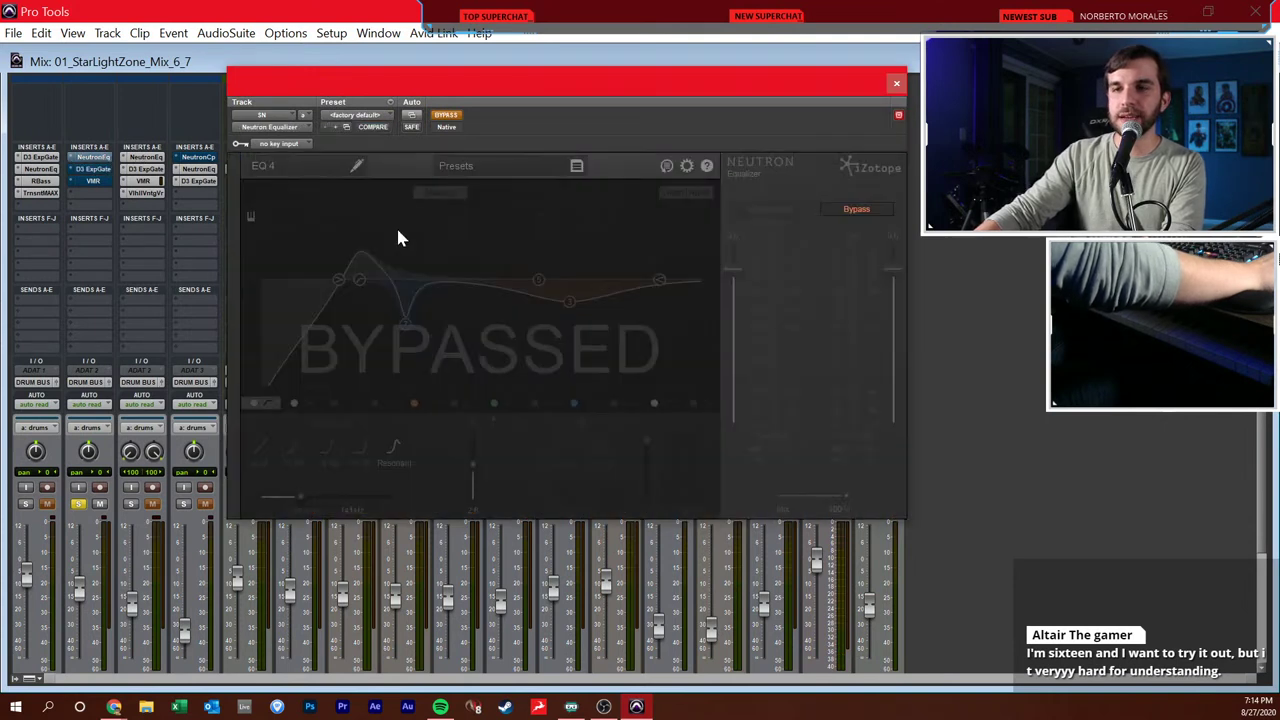
pyautogui.press('space')
pyautogui.click(452, 118)
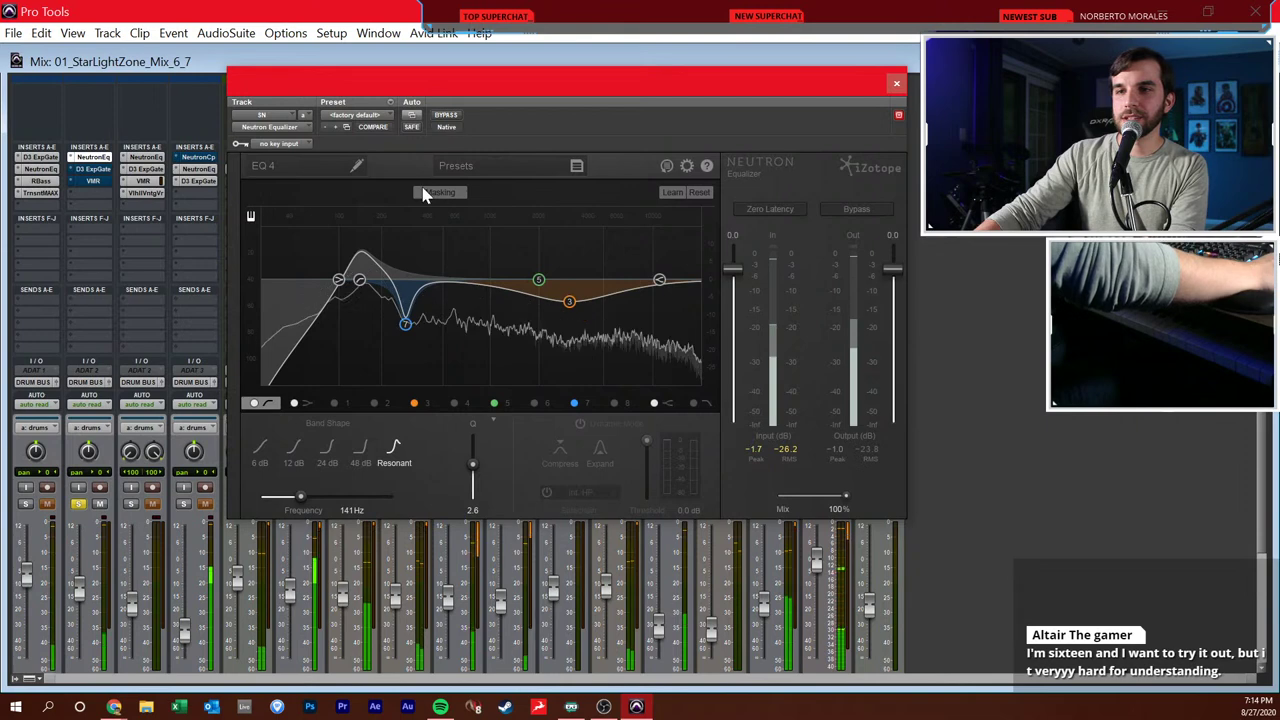
pyautogui.press('space')
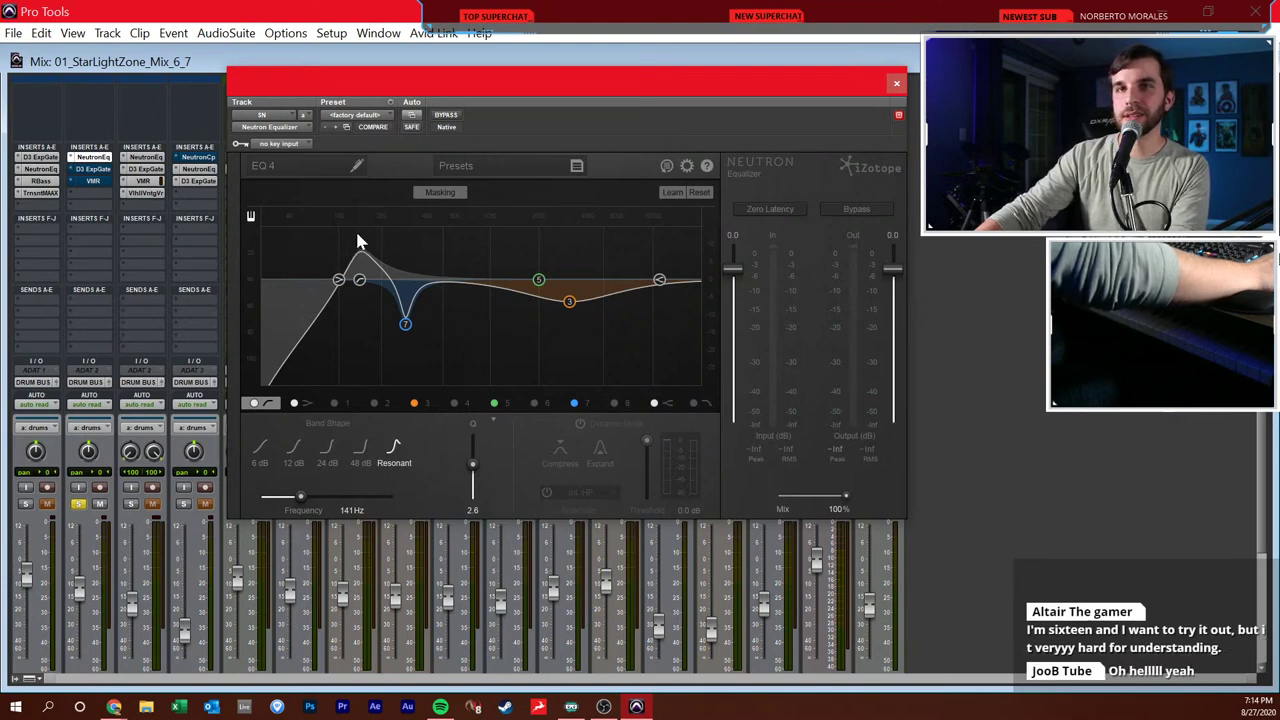
# - Replay the snare, and set the gain of the SN equalizer's band 7 to -11.1 dB
pyautogui.press('space')
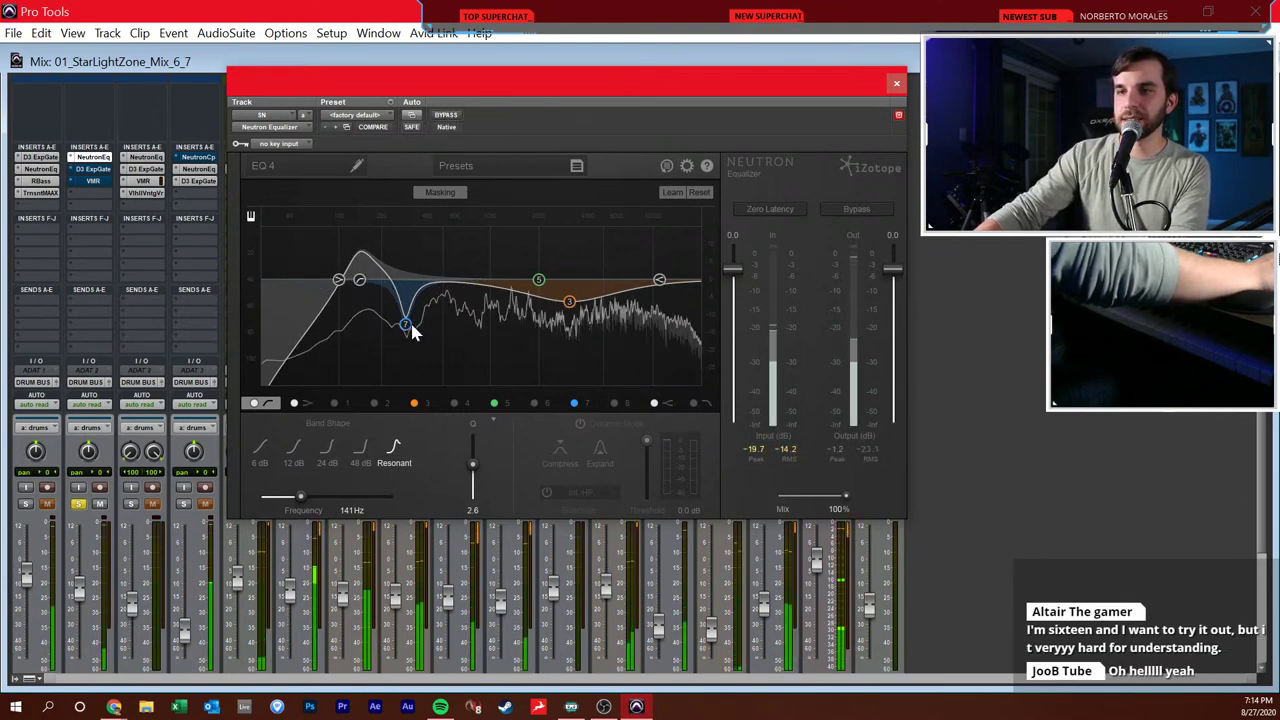
pyautogui.click(578, 402)
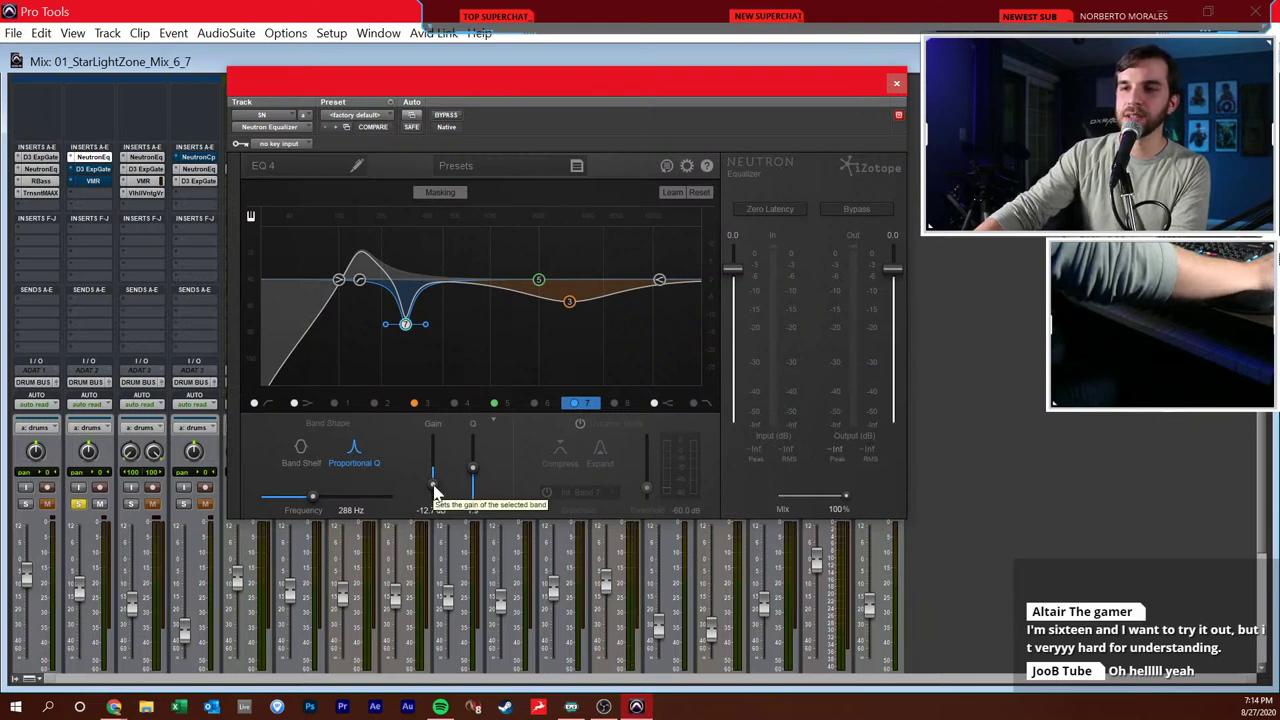
pyautogui.moveTo(431, 486)
pyautogui.mouseDown()
pyautogui.moveTo(433, 445)
pyautogui.moveTo(434, 500)
pyautogui.moveTo(437, 488)
pyautogui.mouseUp()
pyautogui.press('space')
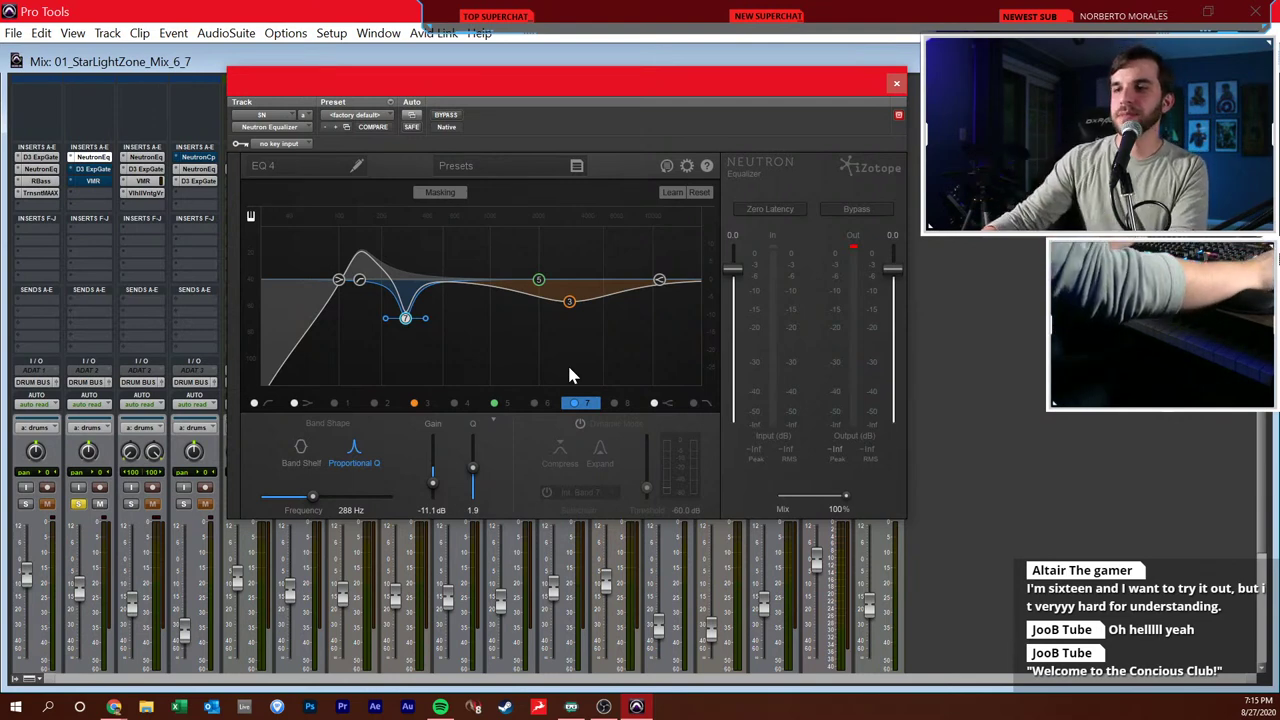
# - Replay the soloed snare in short passes to hear the edited SN equalizer, repositioning its window slightly between them
pyautogui.press('space')
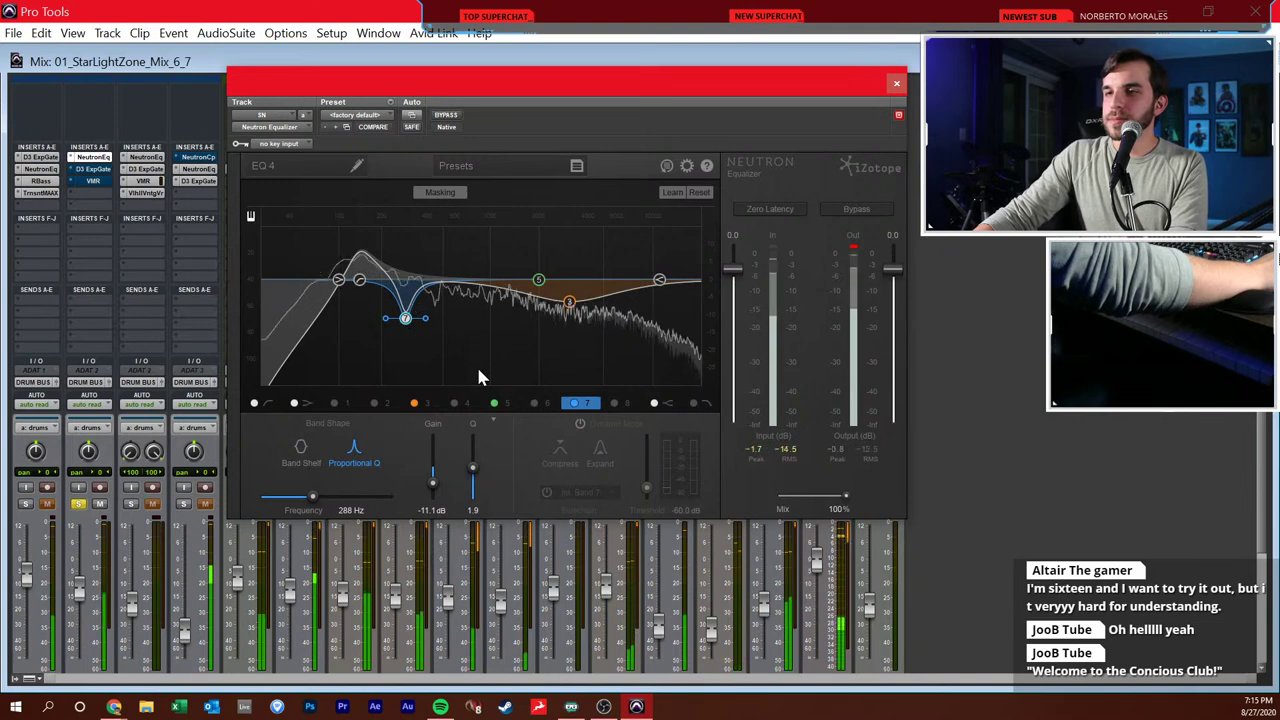
pyautogui.press('space')
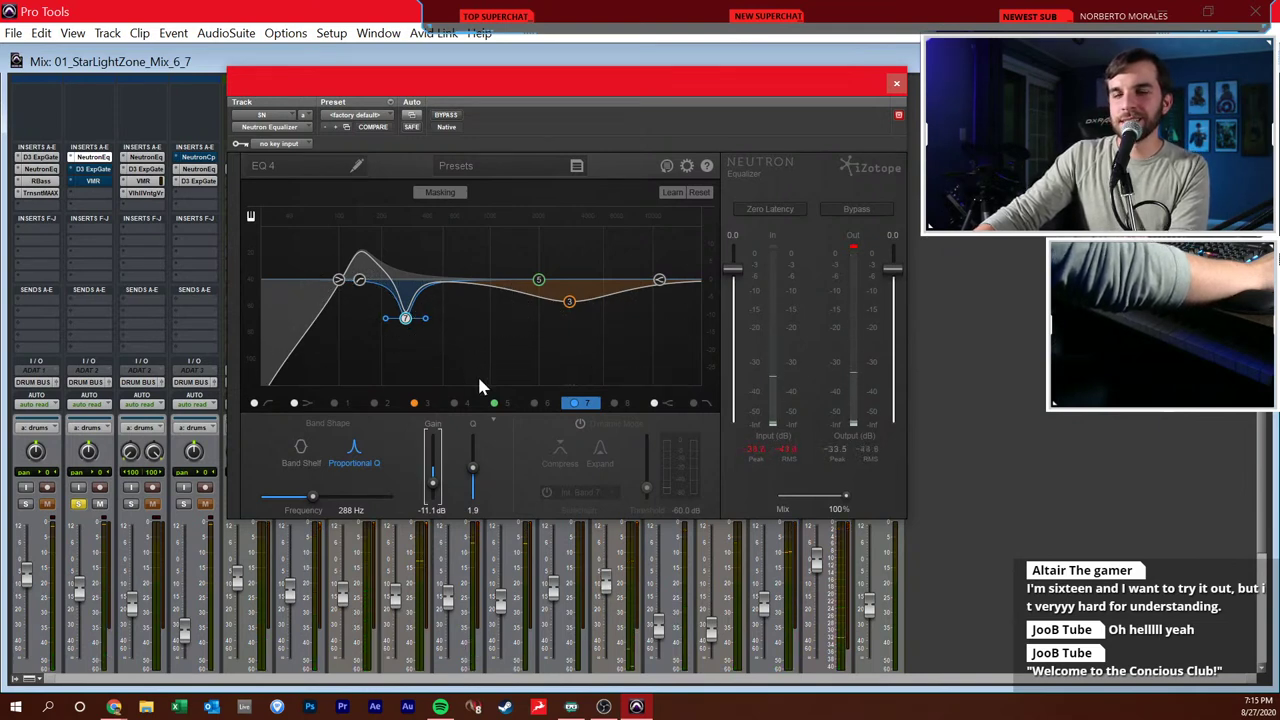
pyautogui.moveTo(541, 94); pyautogui.dragTo(545, 85)
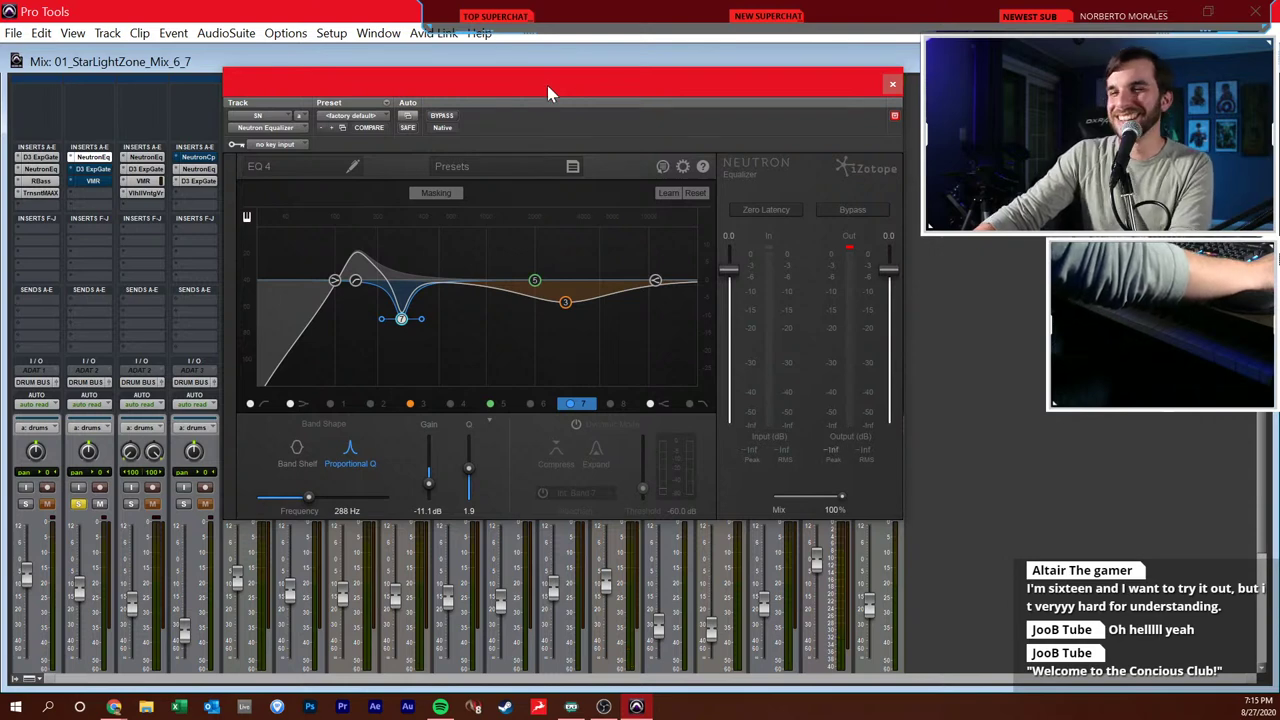
pyautogui.moveTo(558, 81); pyautogui.dragTo(554, 89)
pyautogui.press('space')
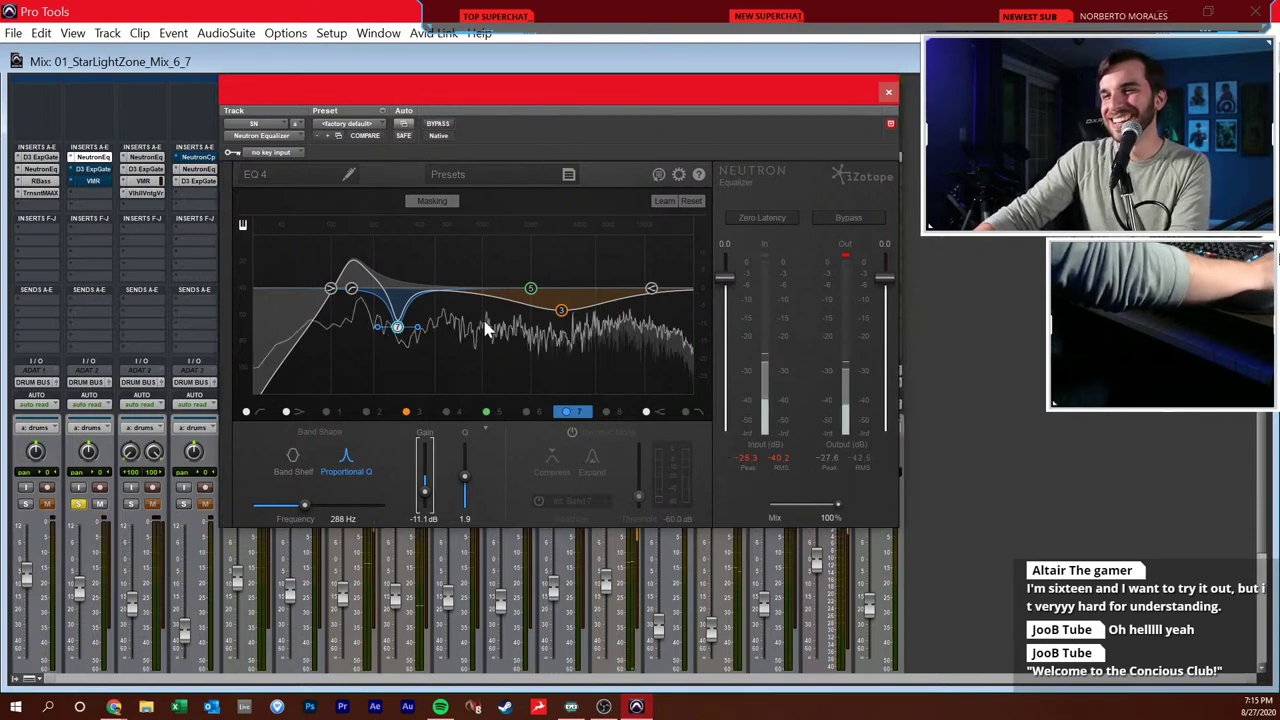
pyautogui.press('space')
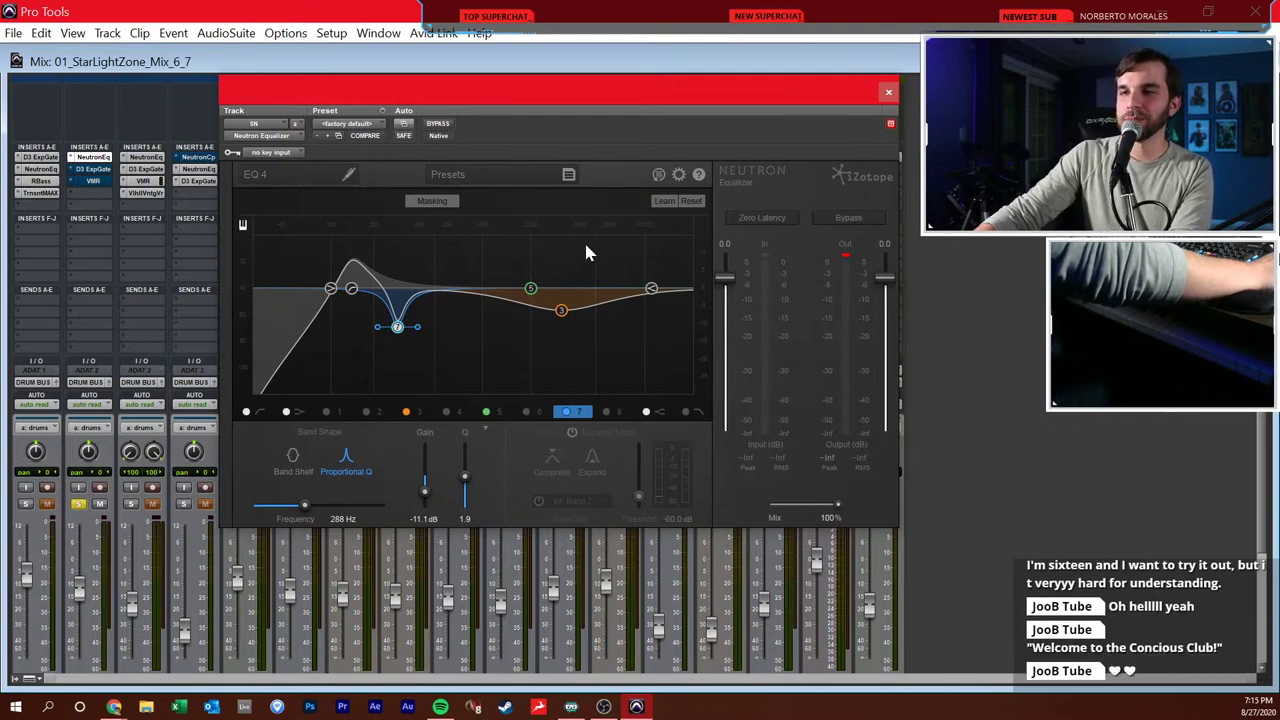
pyautogui.press('space')
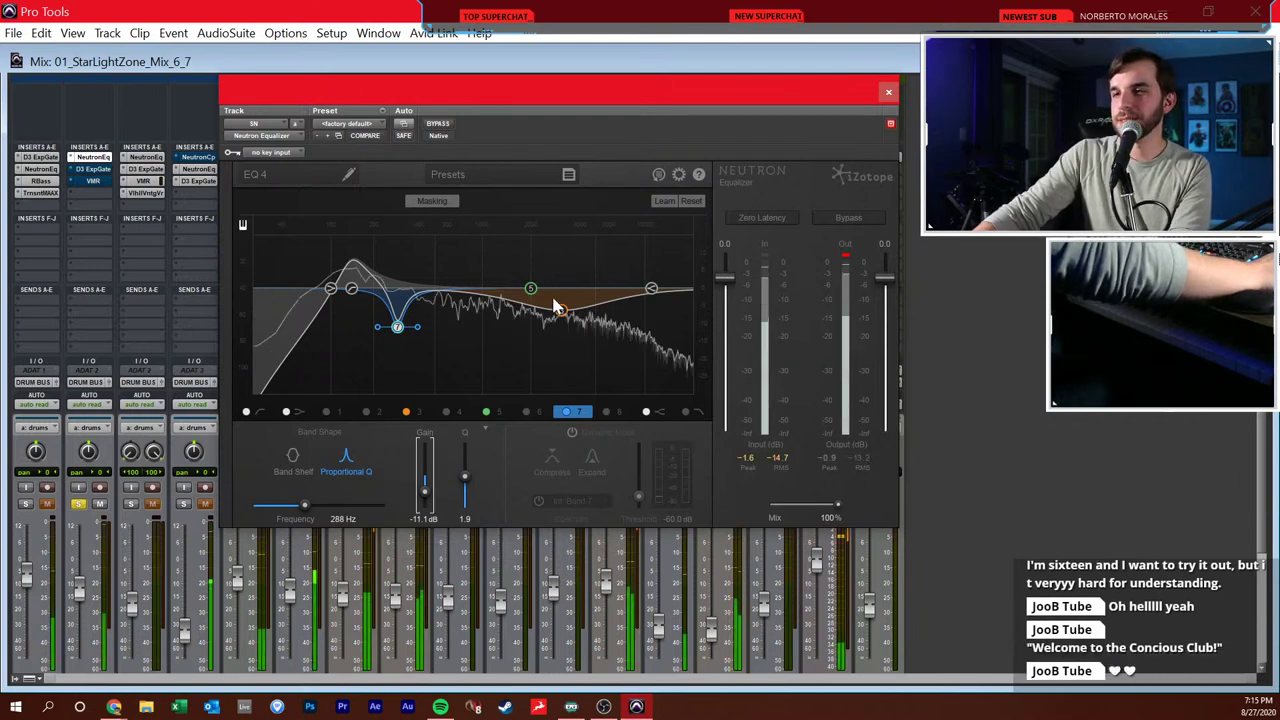
# - Turn off the bypass of the SN track's Expander/Gate, and open its Virtual Mix Rack and turn off that bypass too
pyautogui.click(440, 124)
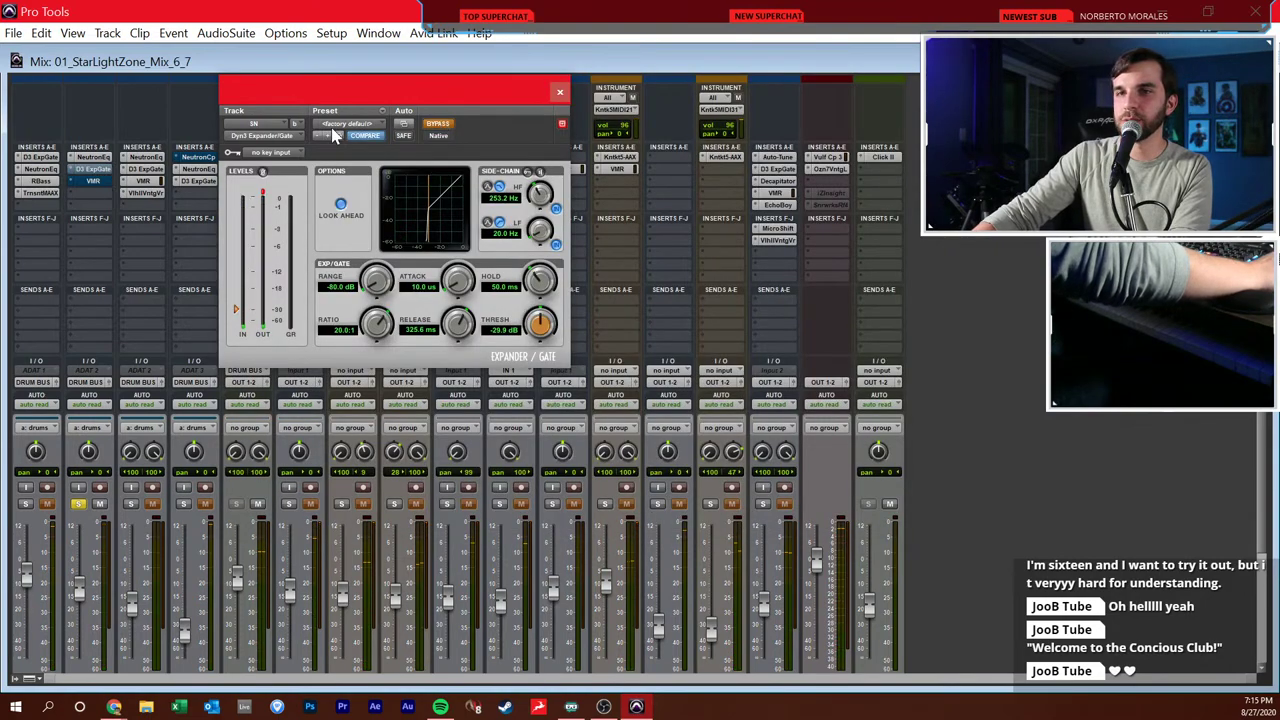
pyautogui.click(433, 126)
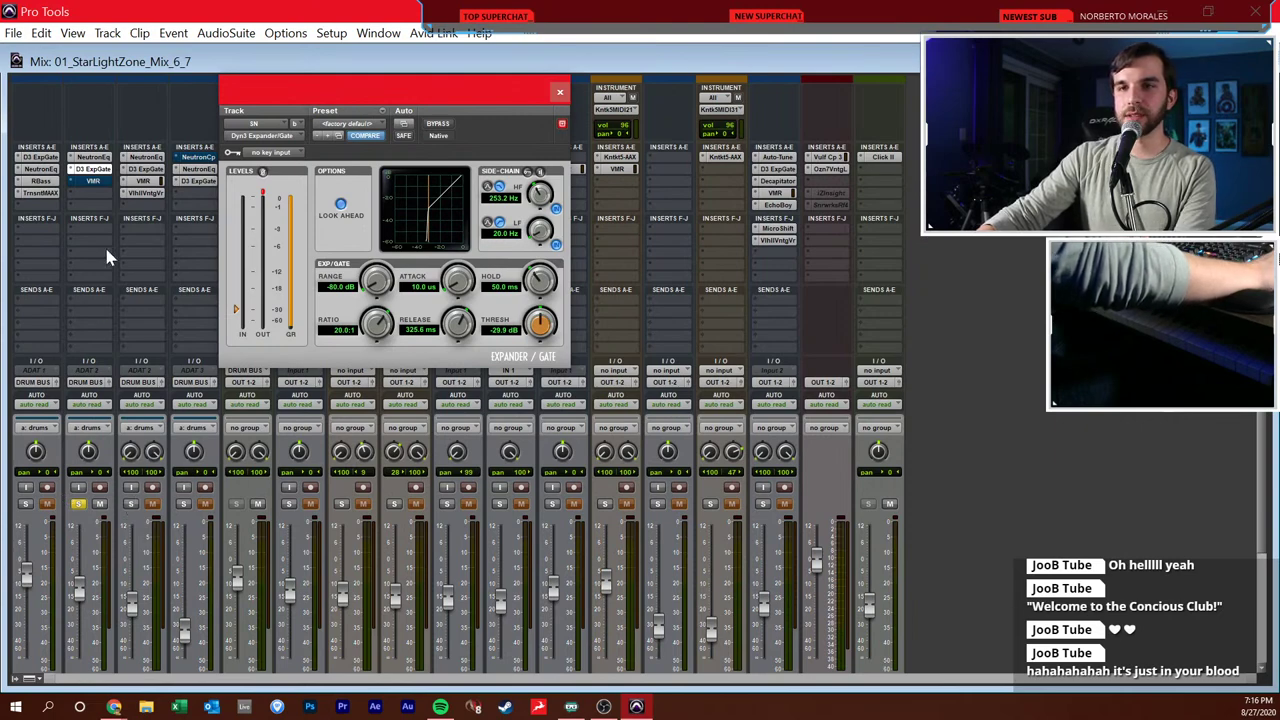
pyautogui.click(92, 181)
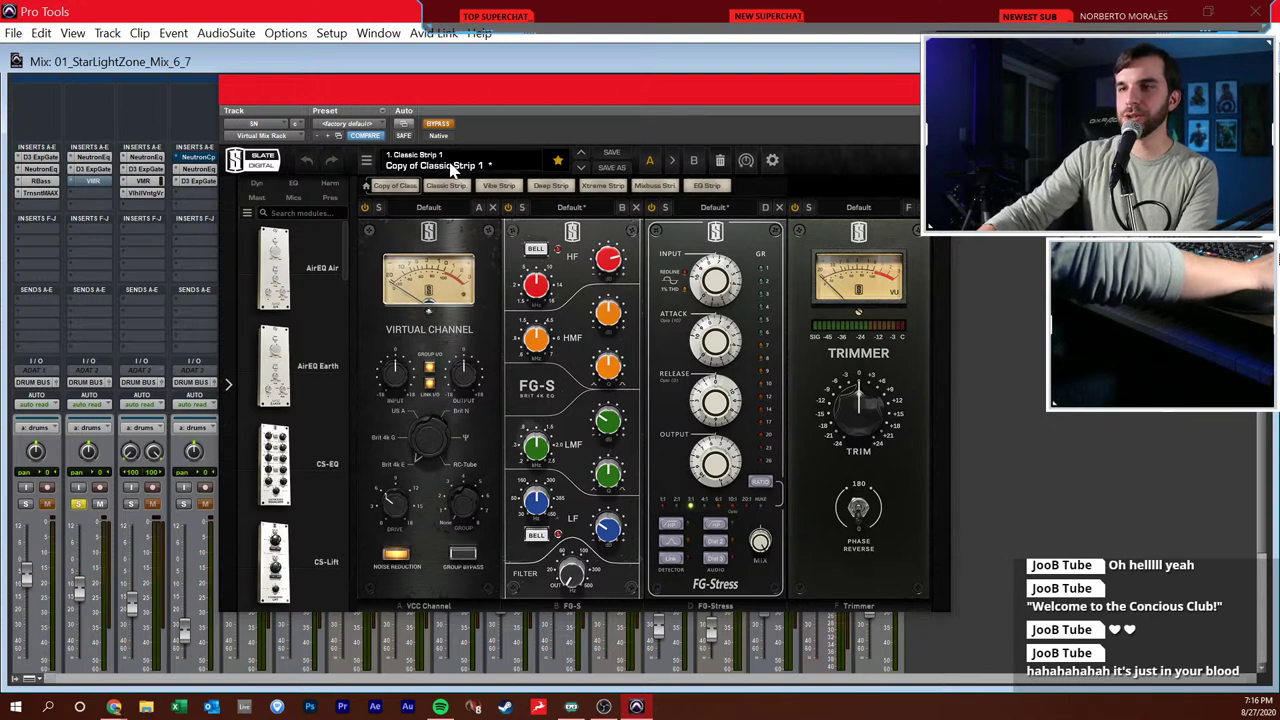
pyautogui.moveTo(614, 262)
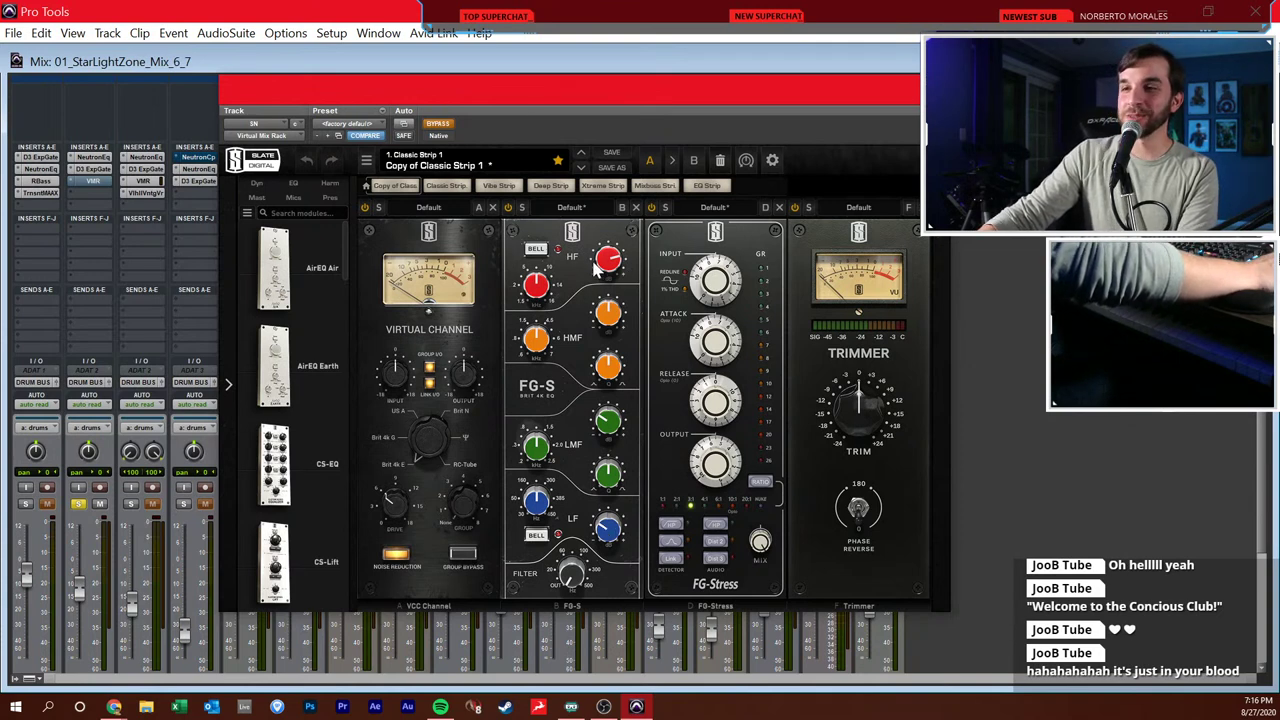
pyautogui.click(443, 125)
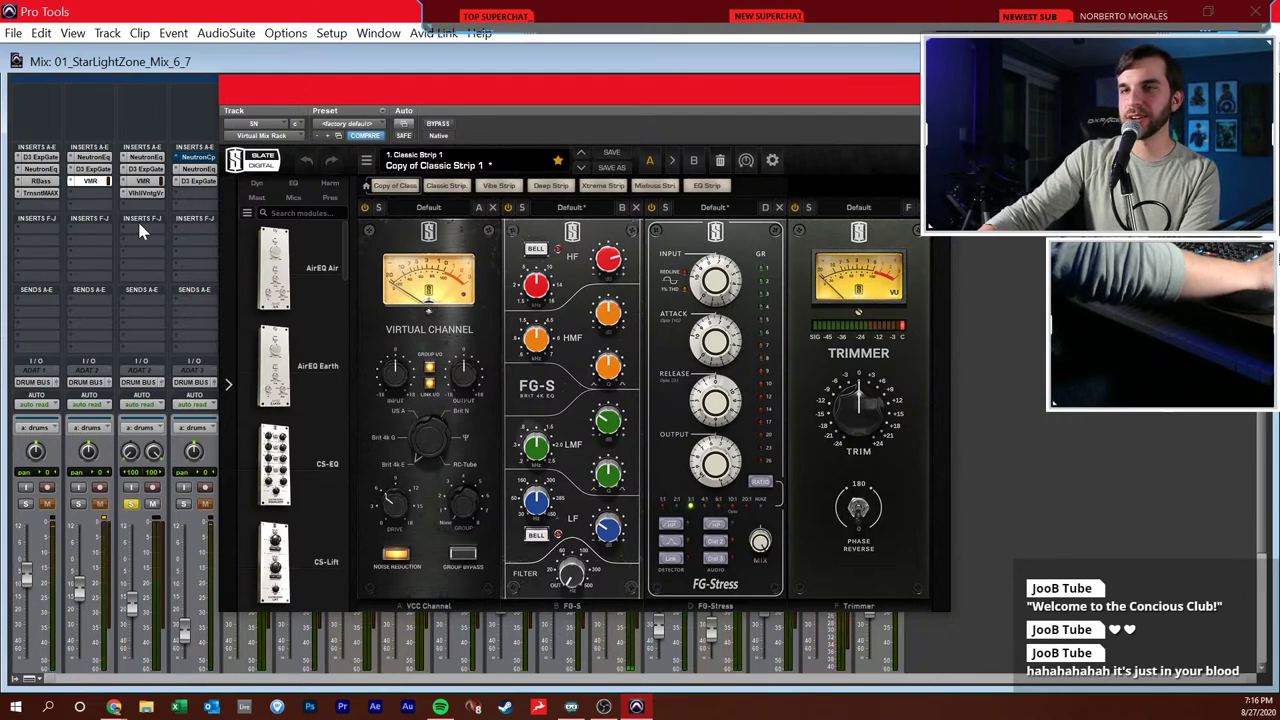
# - Open the SideStick track's Neutron Equalizer, bypass the track's inserts, and move the plug-in window clear of the drum tracks in the Edit window
pyautogui.click(146, 158)
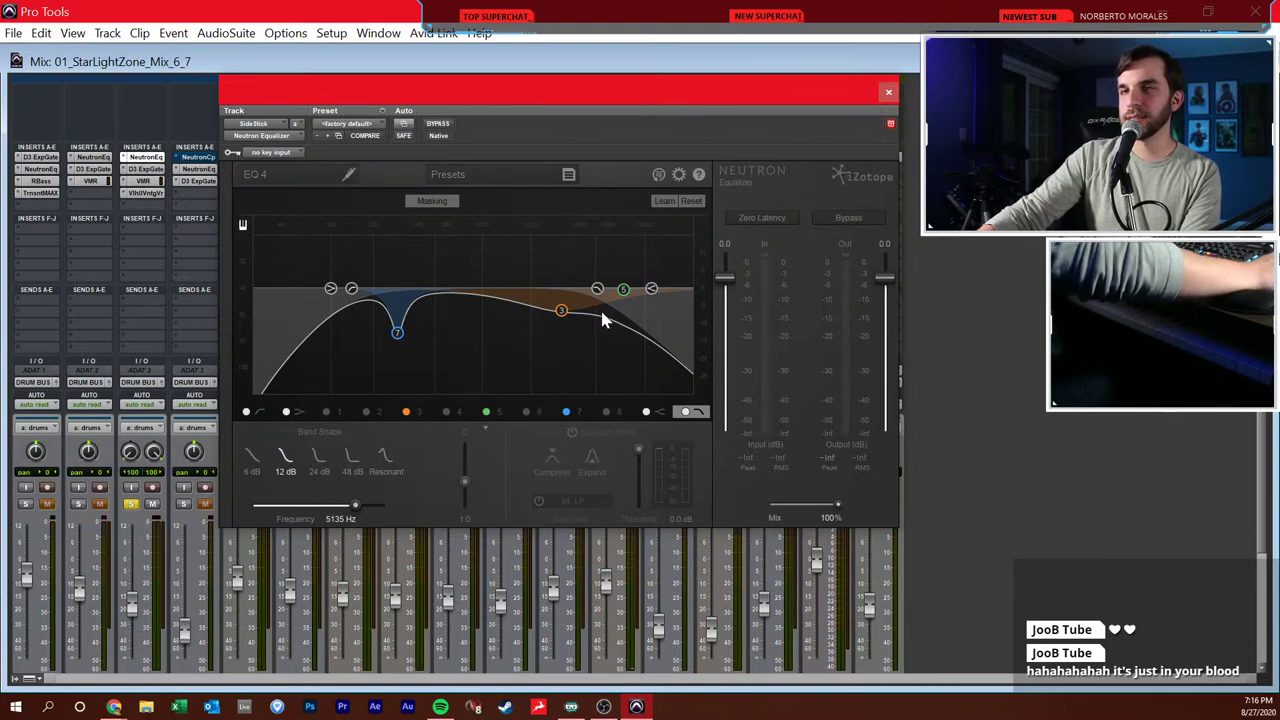
pyautogui.keyDown('ctrl'); pyautogui.click(146, 158); pyautogui.keyUp('ctrl')
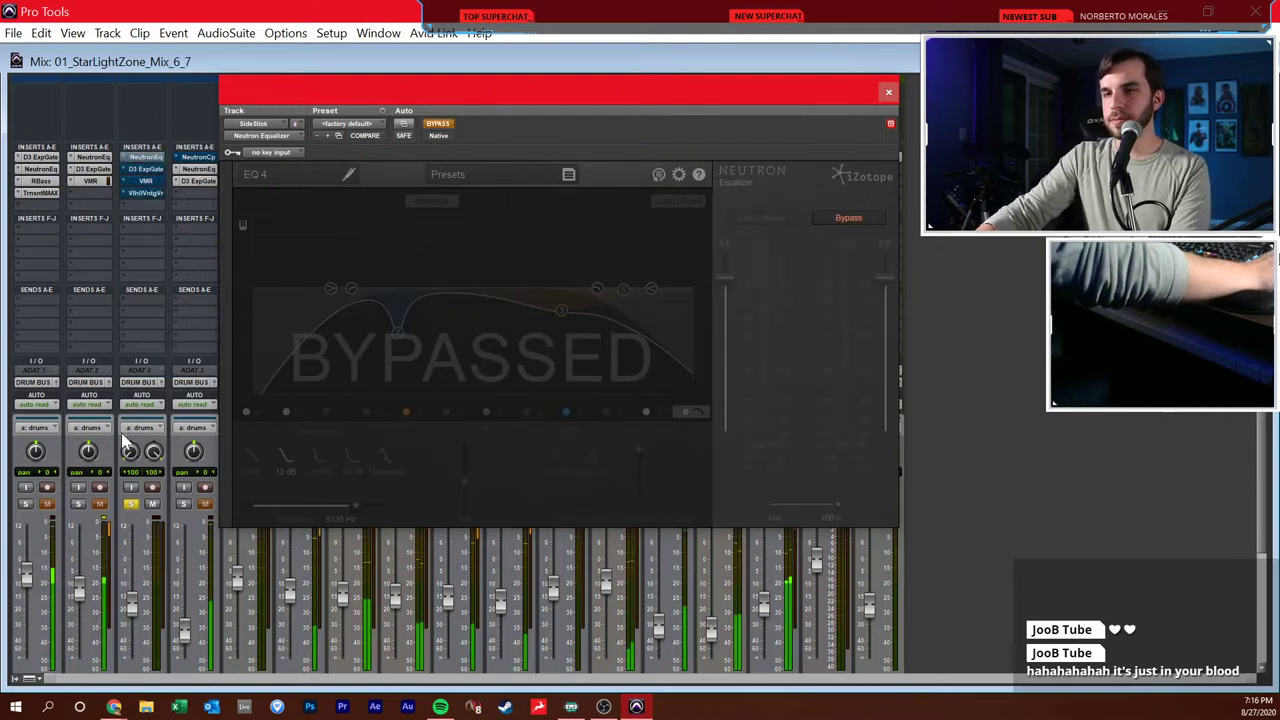
pyautogui.hotkey('ctrl', '=')
pyautogui.moveTo(505, 103); pyautogui.dragTo(494, 584)
# - Turn off the SideStick solo, show its clips at the start of the session, and close its equalizer back in the mixer
pyautogui.click(136, 401)
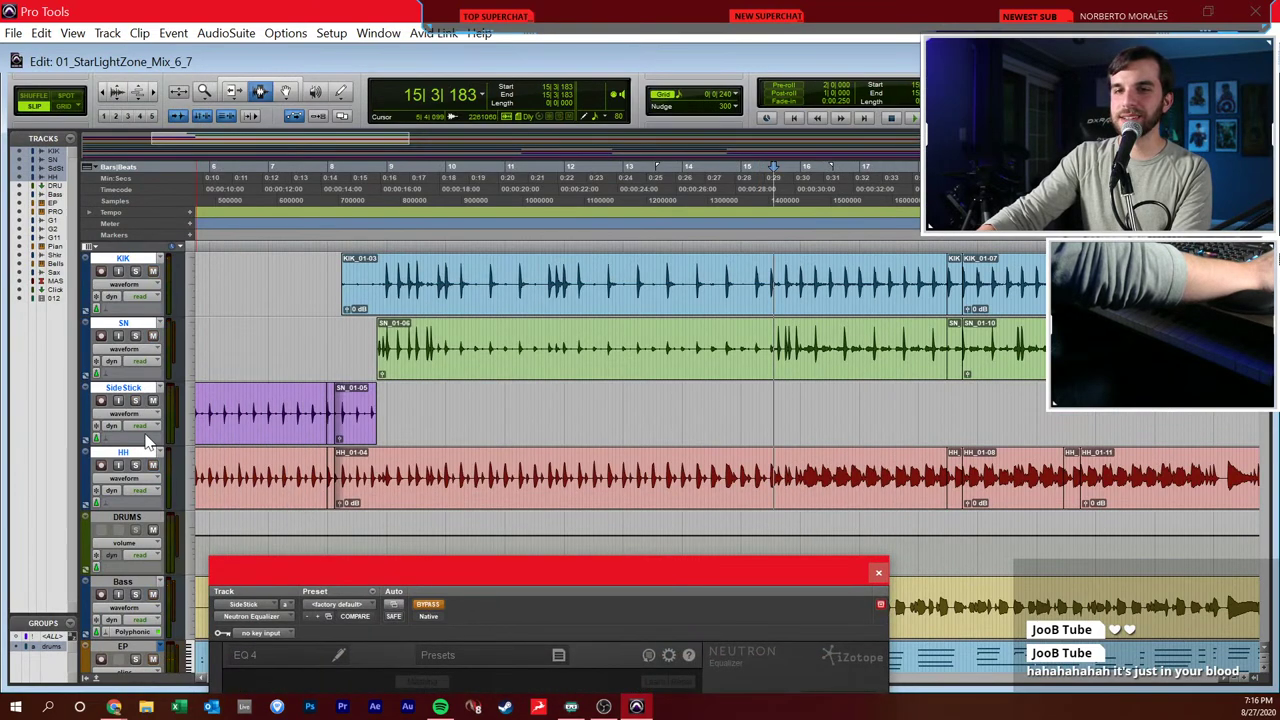
pyautogui.hscroll(-5, 438, 395)
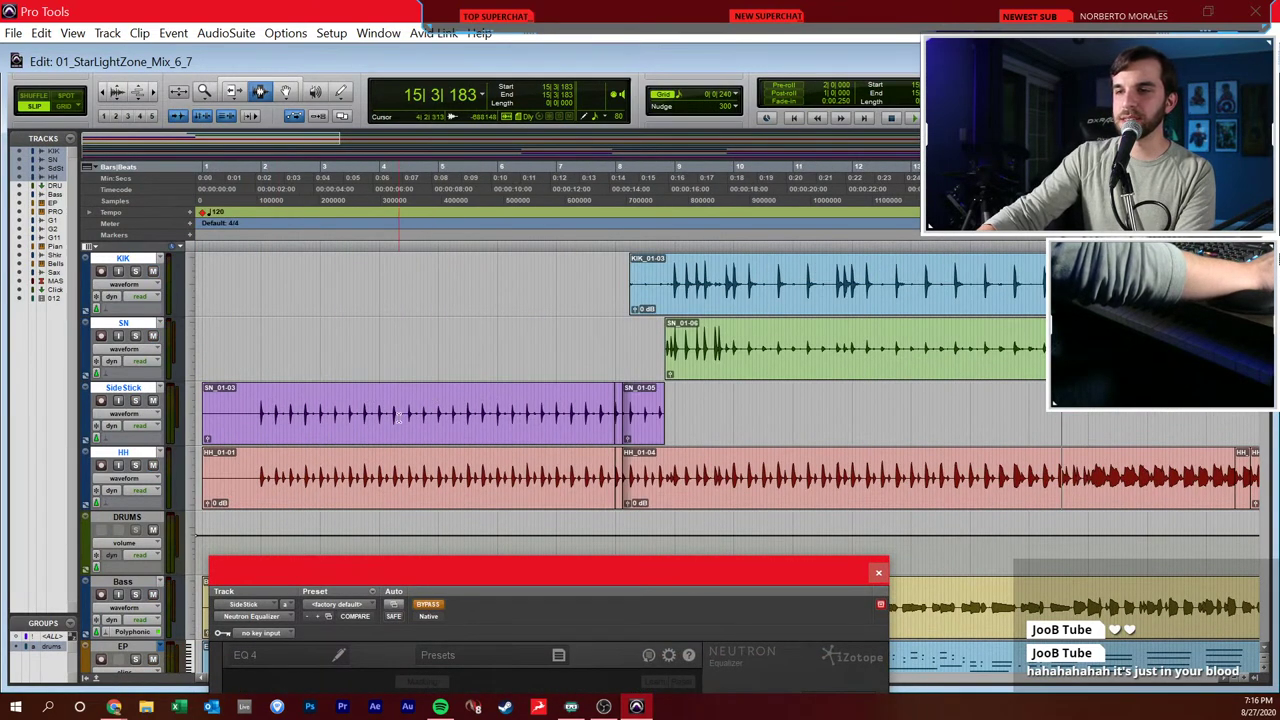
pyautogui.hotkey('ctrl', '=')
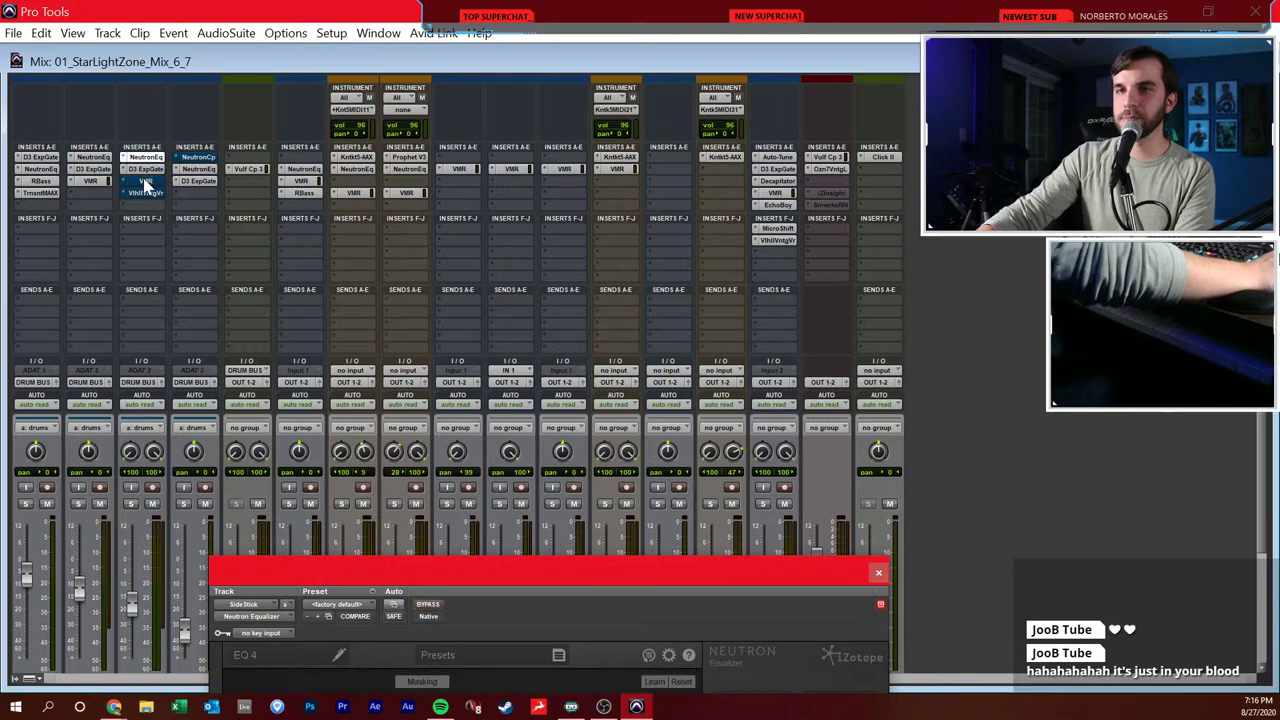
pyautogui.click(878, 575)
# - Open the Neutron Equalizer on the HH track, move its window over the mixer, and solo only the hi-hat
pyautogui.click(183, 503)
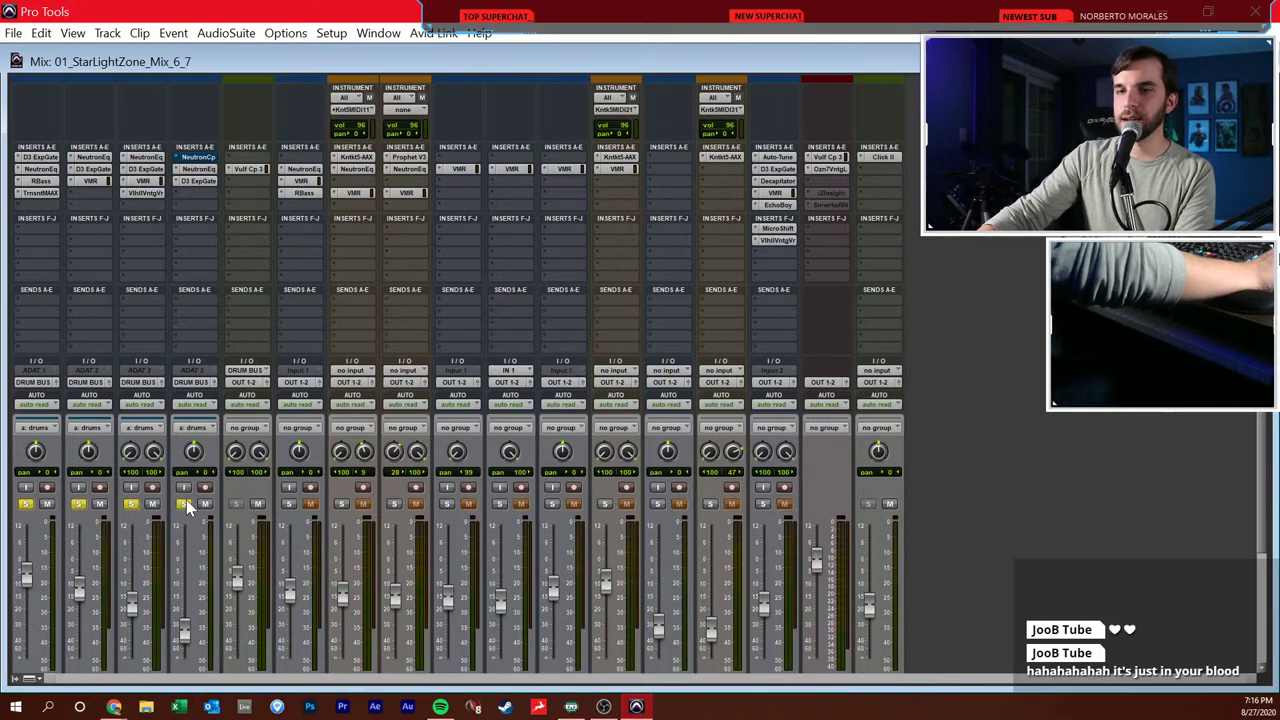
pyautogui.click(197, 169)
pyautogui.moveTo(548, 566); pyautogui.dragTo(645, 128)
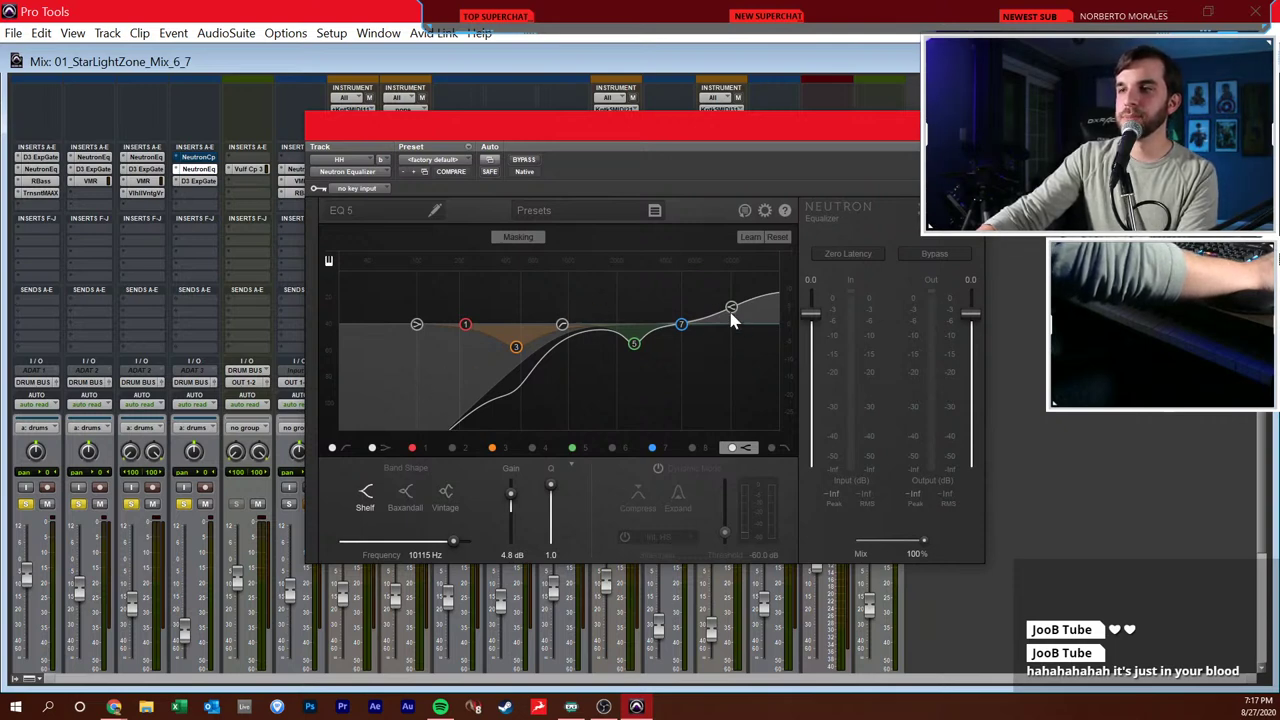
pyautogui.click(183, 505)
# - Play the hi-hat while switching its equalizer's bypass on and off, and open the Expander/Gate on the HH track
pyautogui.press('space')
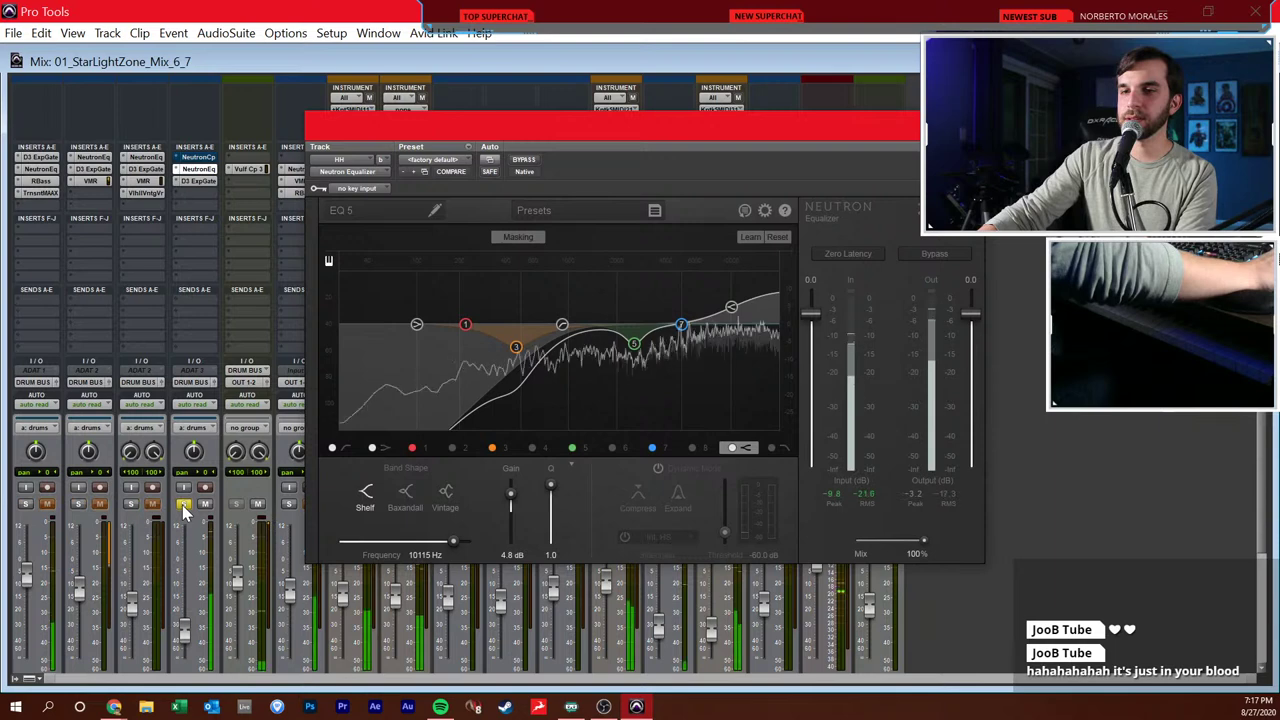
pyautogui.click(524, 160)
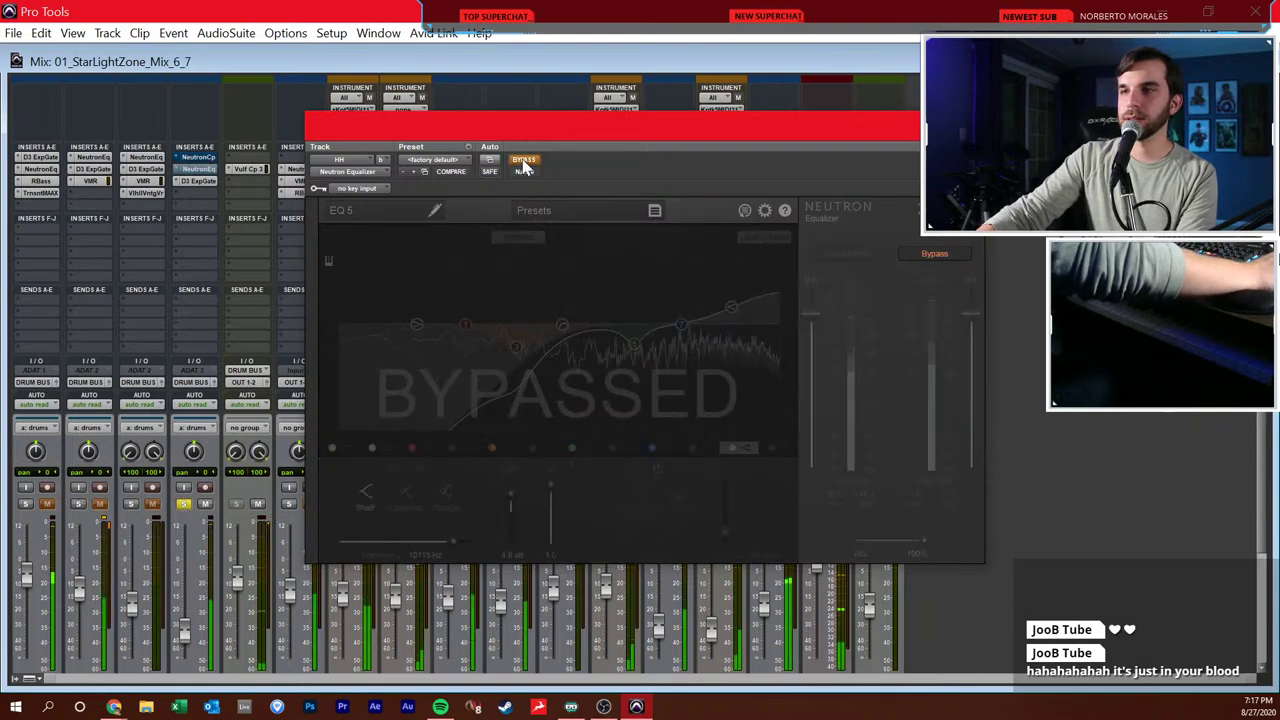
pyautogui.click(524, 161)
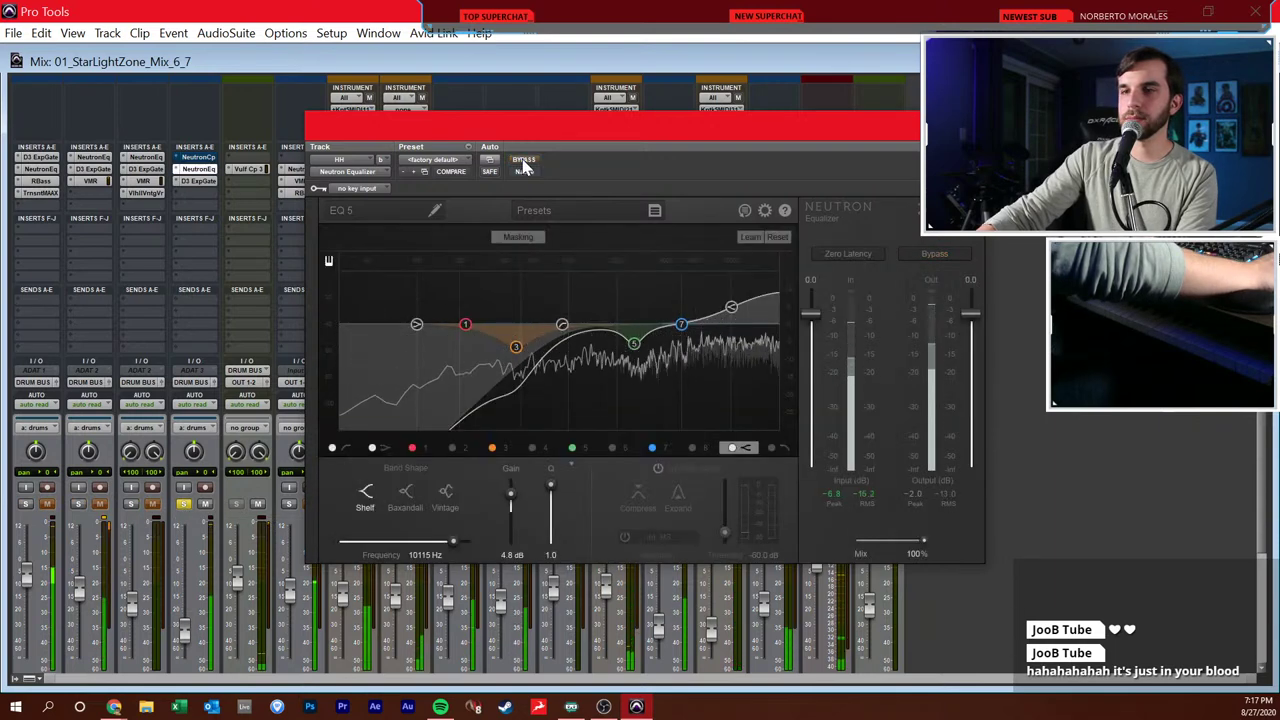
pyautogui.click(210, 181)
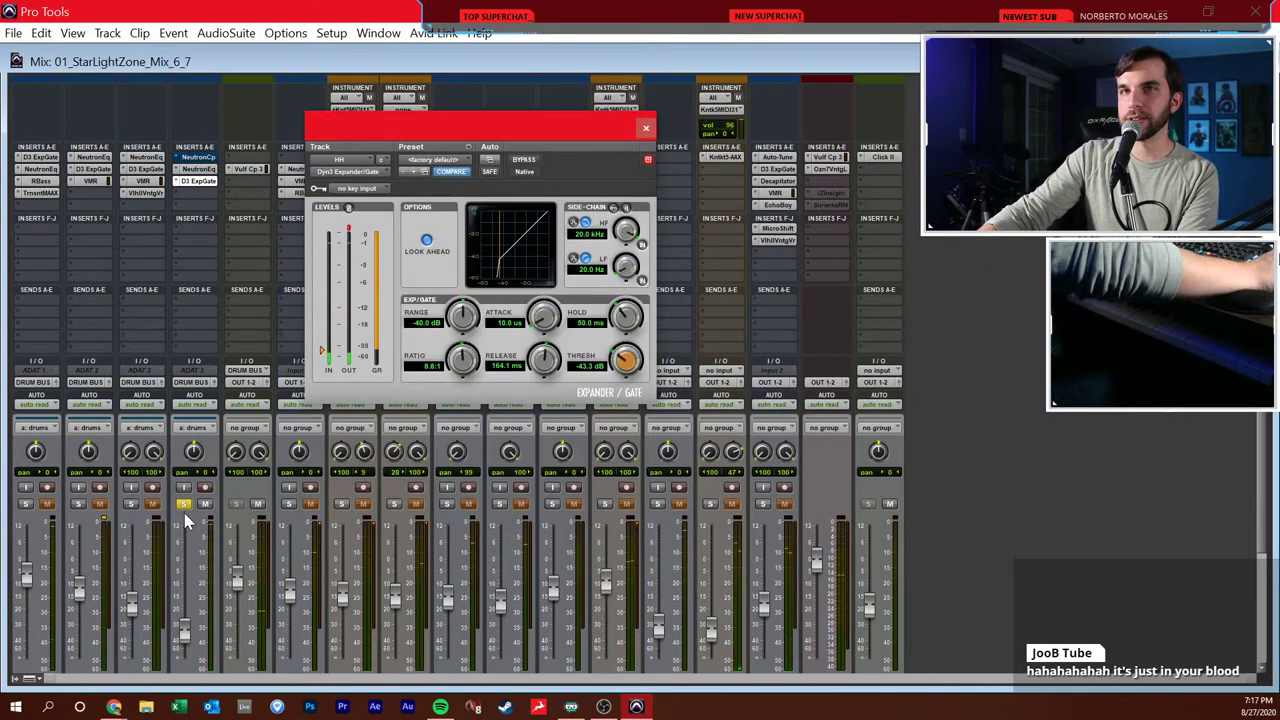
# - Solo all the drum tracks, start playback, and close the HH Expander/Gate window
pyautogui.click(132, 503)
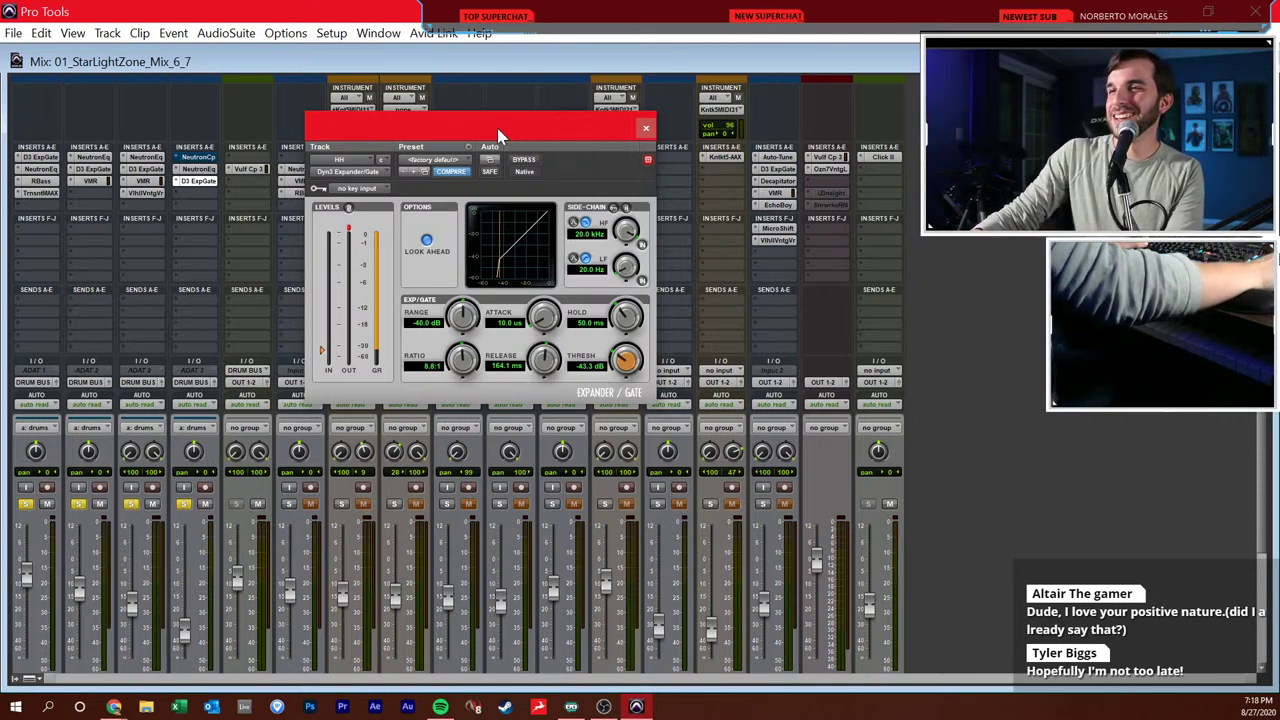
pyautogui.moveTo(500, 128); pyautogui.dragTo(497, 136)
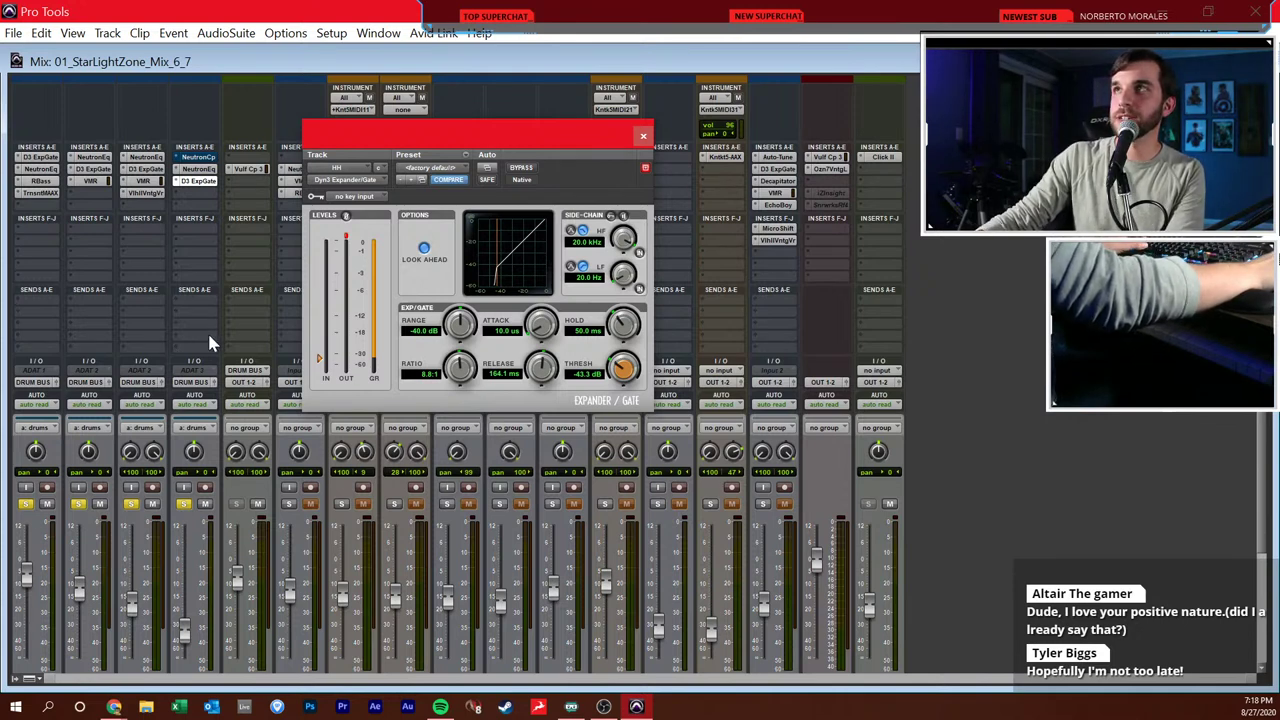
pyautogui.press('space')
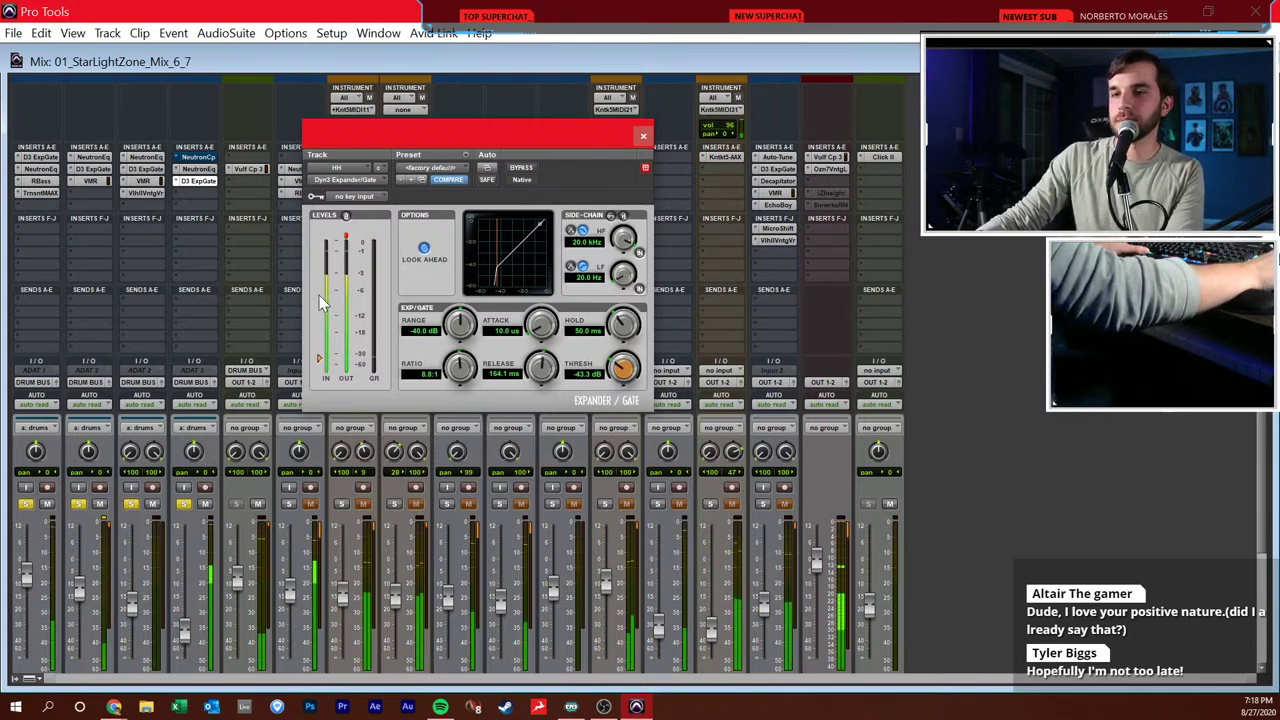
pyautogui.click(643, 135)
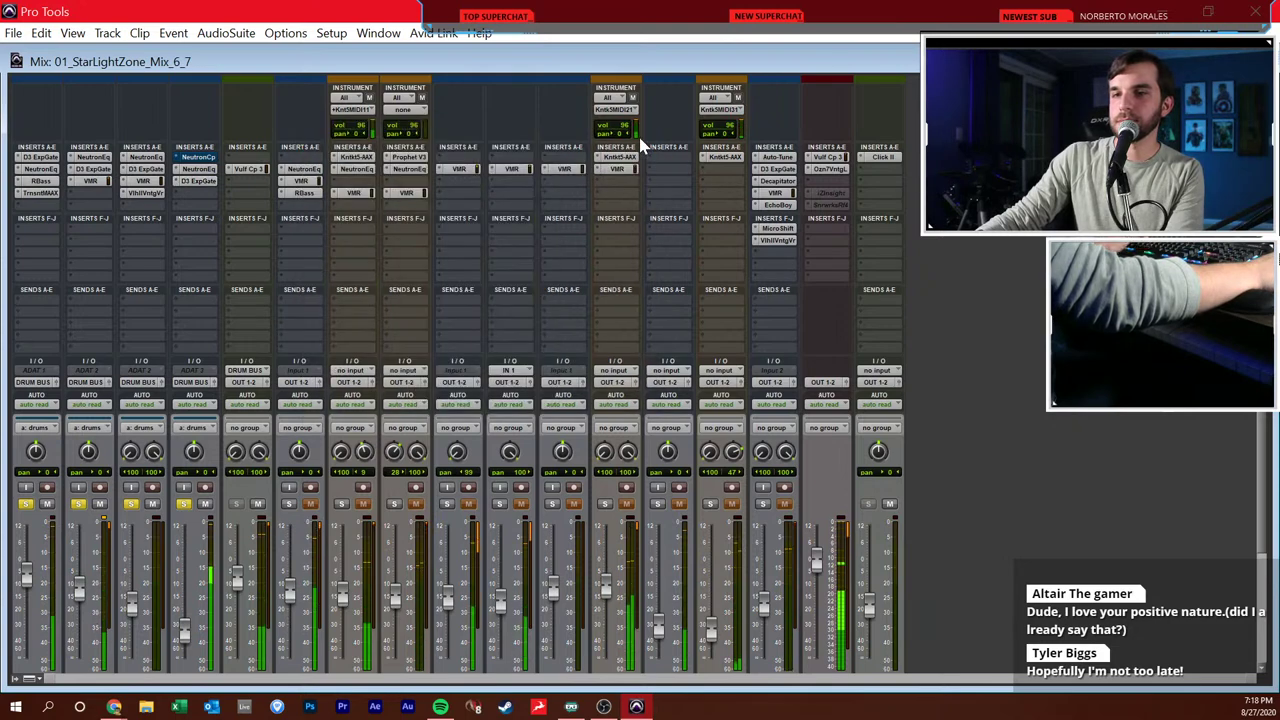
# - Open the Vulf Compressor on the DRUMS track, and play the drums from around bar 8 in the Edit window
pyautogui.click(240, 170)
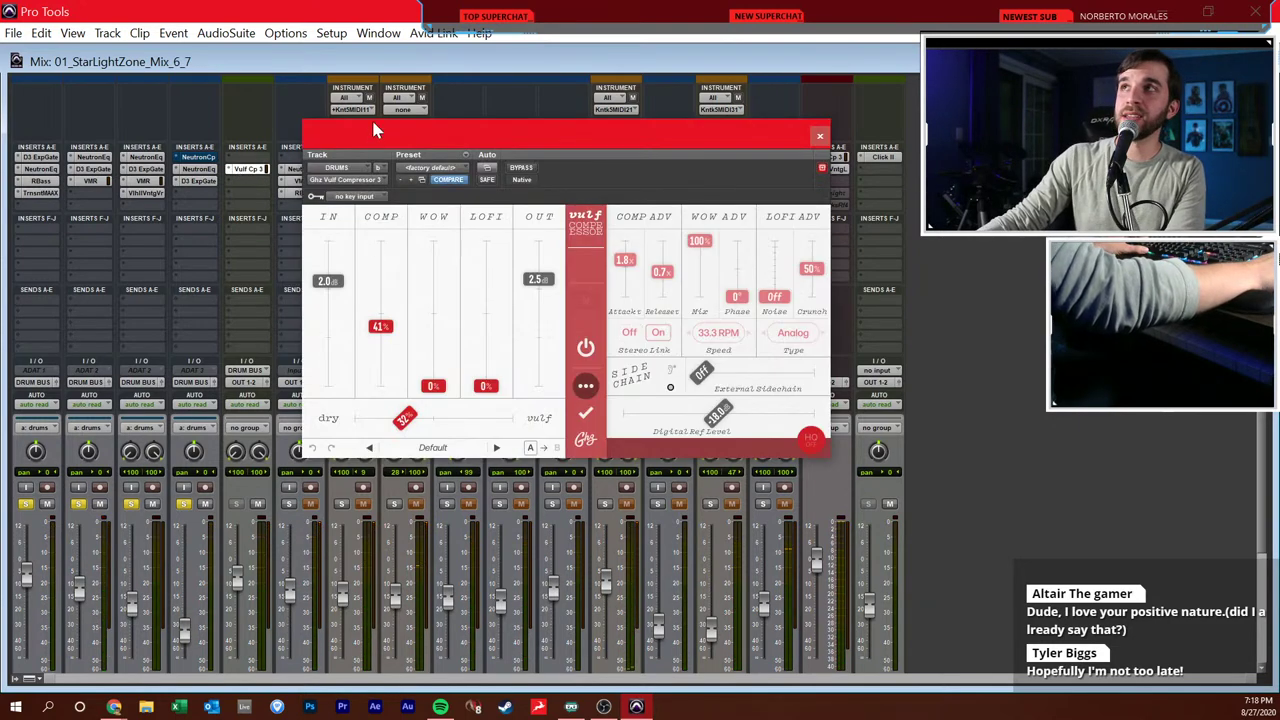
pyautogui.moveTo(413, 129); pyautogui.dragTo(407, 119)
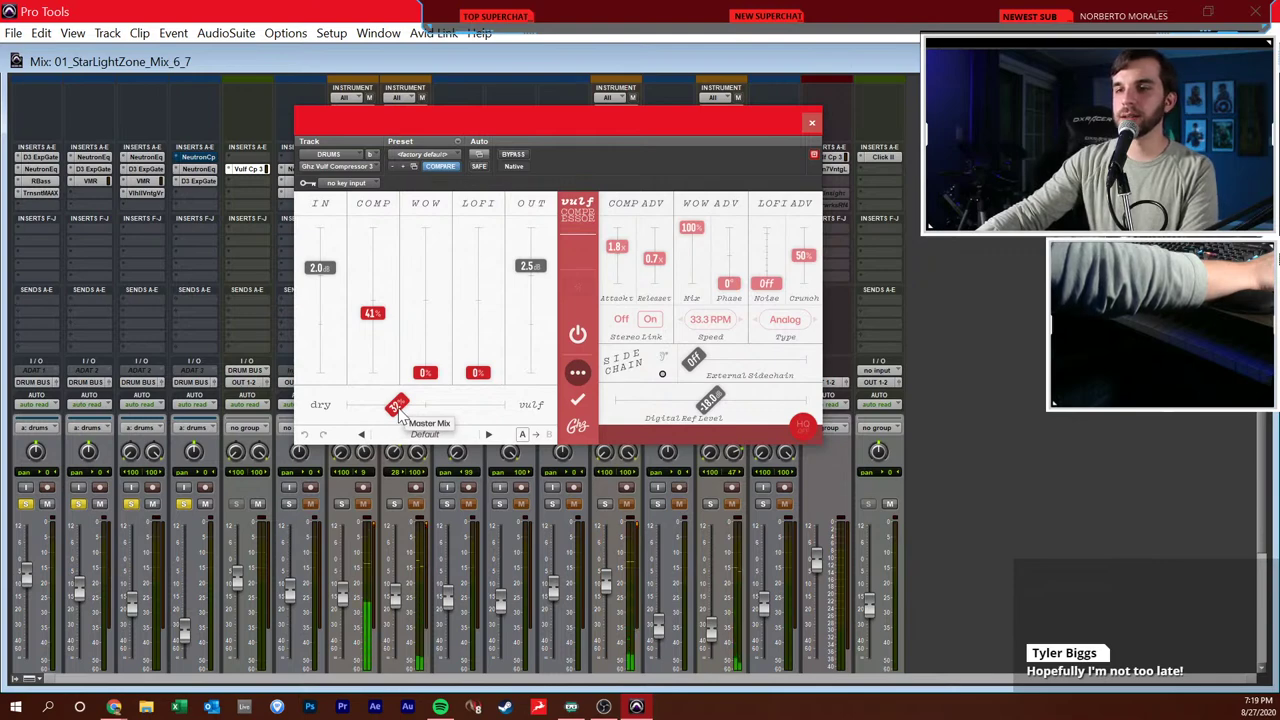
pyautogui.hotkey('ctrl', '=')
pyautogui.click(664, 512)
pyautogui.press('space')
# - Audition the DRUMS Vulf Compressor with mix and compression at 100%, and bring them back to 36% mix and 43% compression
pyautogui.moveTo(405, 425); pyautogui.dragTo(520, 420)
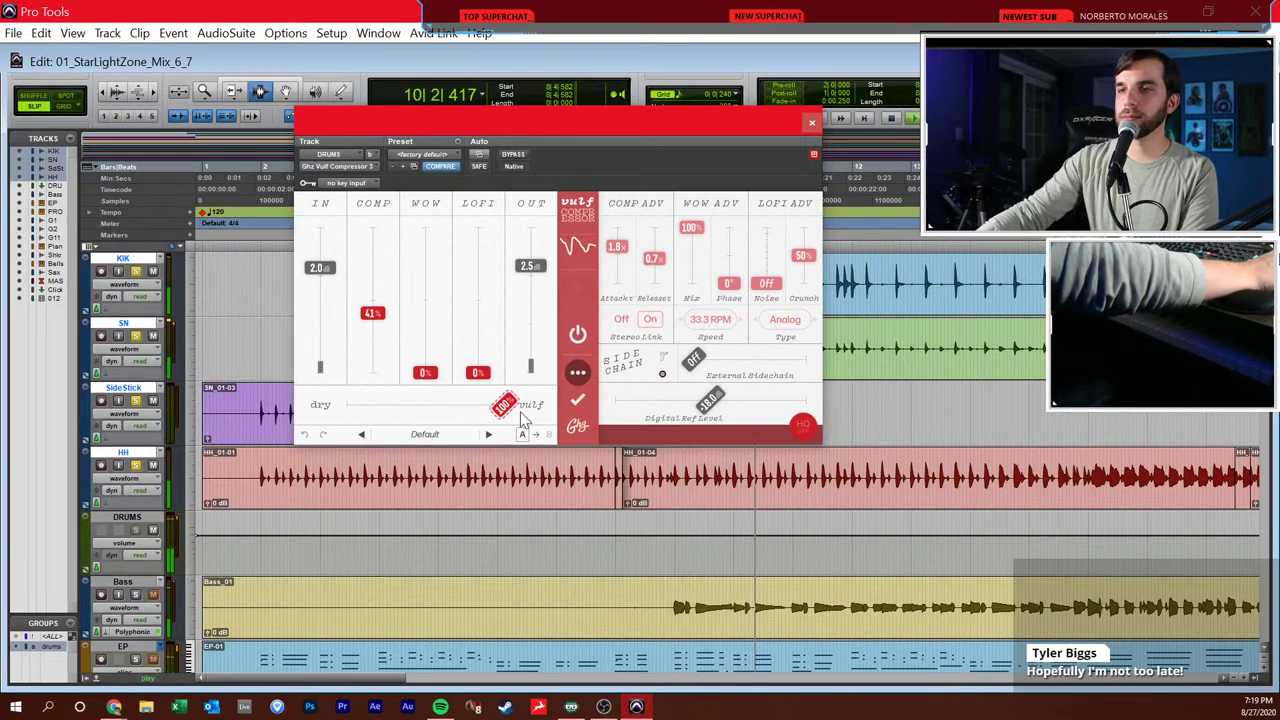
pyautogui.moveTo(372, 313); pyautogui.dragTo(391, 237)
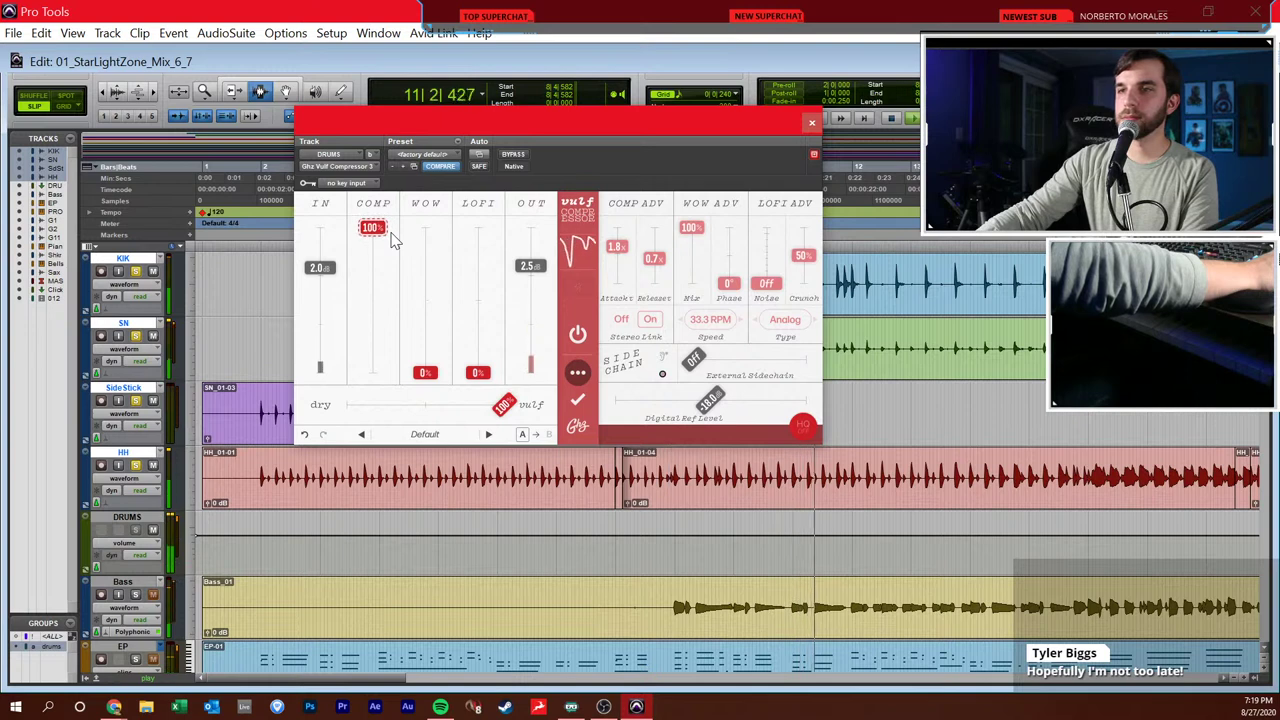
pyautogui.moveTo(393, 238); pyautogui.dragTo(390, 326)
pyautogui.moveTo(504, 406); pyautogui.dragTo(402, 412)
pyautogui.moveTo(378, 322); pyautogui.dragTo(376, 312)
# - Try the compressor's lofi at 100%, set the mix to 31%, return lofi to 0%, and close the Vulf Compressor
pyautogui.moveTo(479, 372); pyautogui.dragTo(500, 234)
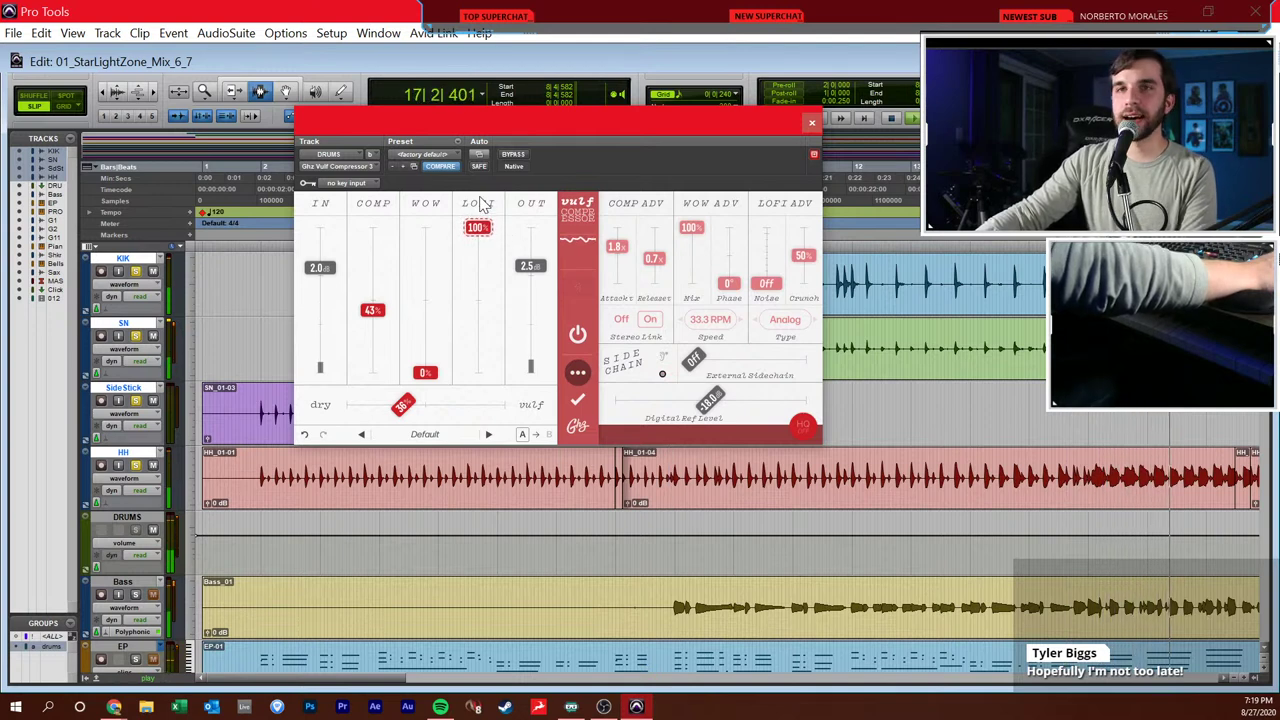
pyautogui.moveTo(479, 228); pyautogui.dragTo(490, 285)
pyautogui.moveTo(402, 404)
pyautogui.mouseDown()
pyautogui.moveTo(522, 415)
pyautogui.moveTo(394, 408)
pyautogui.mouseUp()
pyautogui.moveTo(479, 234); pyautogui.dragTo(485, 420)
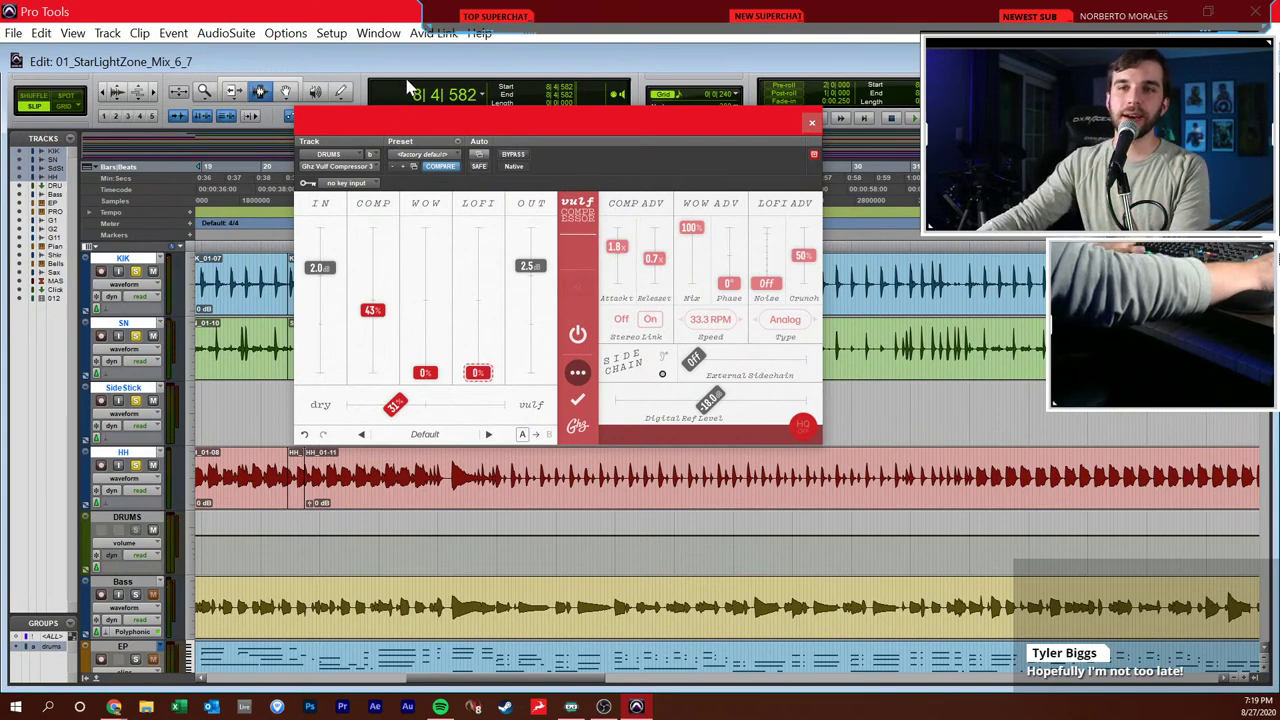
pyautogui.click(811, 122)
# - Solo the Bass track in the Mix window, and return to the Edit window
pyautogui.hotkey('ctrl', '=')
pyautogui.scroll(-3, 546, 317)
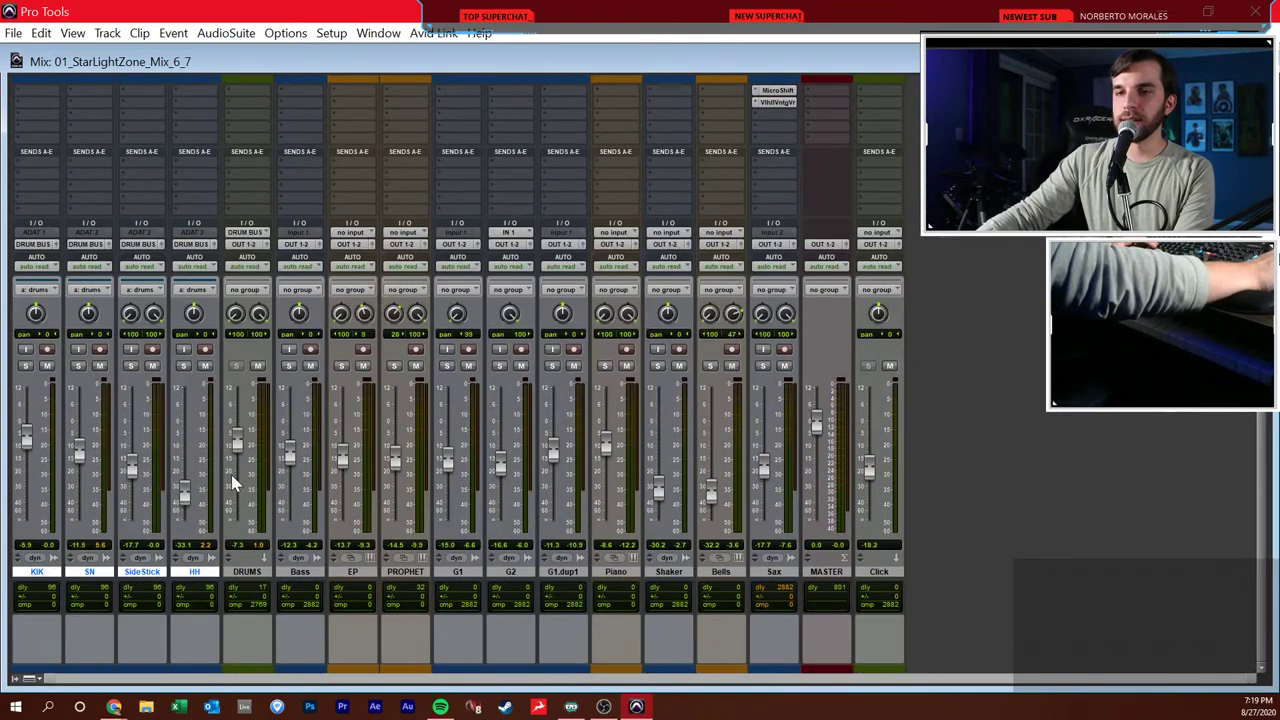
pyautogui.click(288, 366)
pyautogui.hotkey('ctrl', '=')
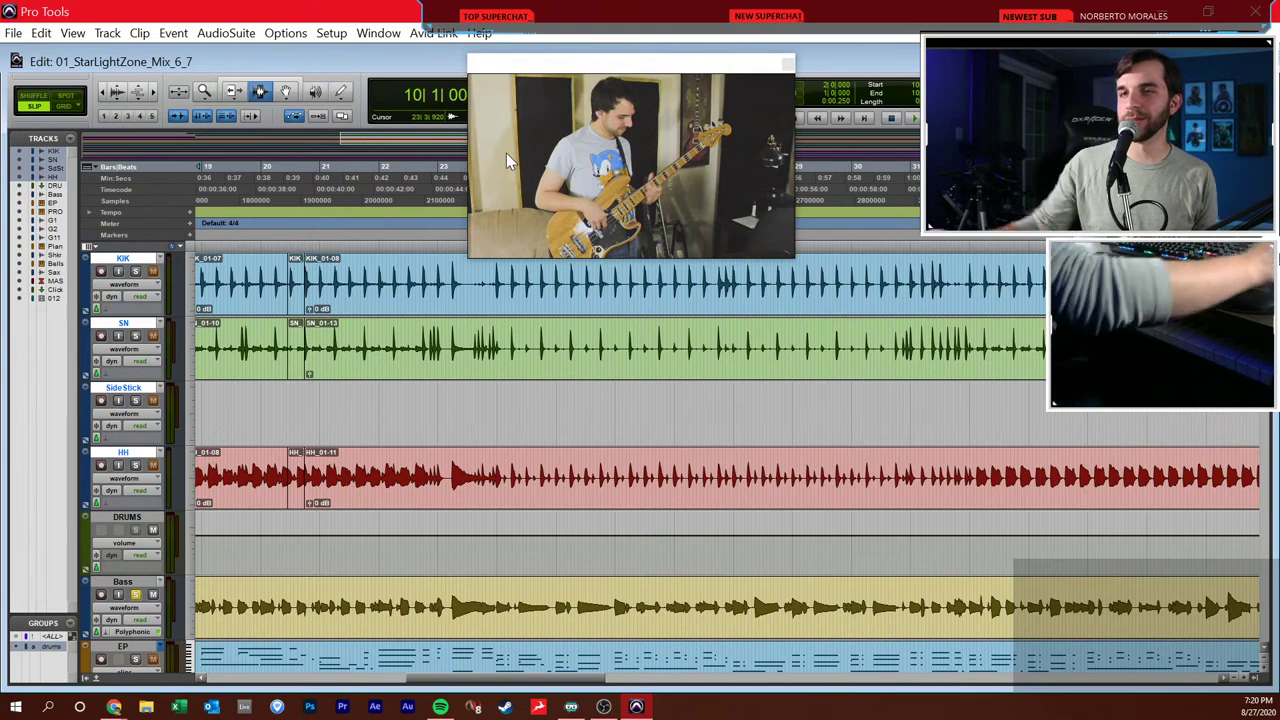
# - Move the edit cursor back through the Bass track to the start of the bass part near bar 8, and look over its waveform
pyautogui.hscroll(-5, 380, 618)
pyautogui.hscroll(3, 420, 610)
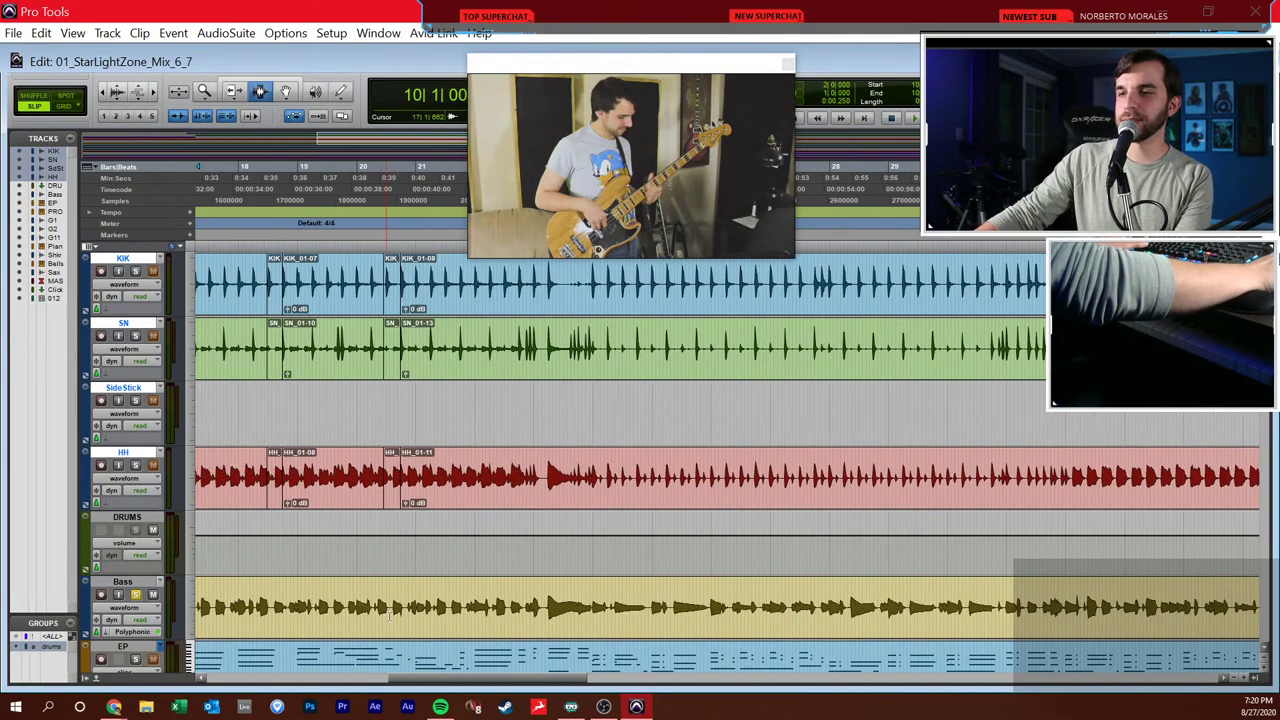
pyautogui.click(516, 610)
pyautogui.hscroll(-2, 488, 605)
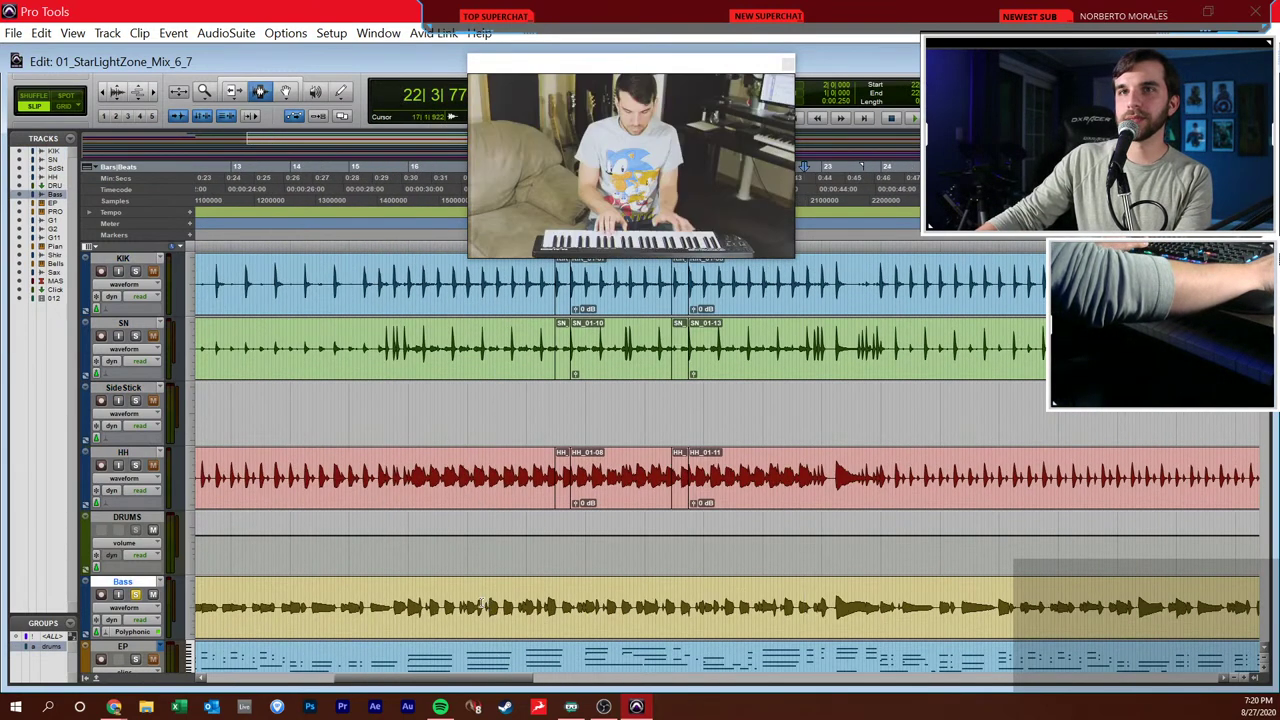
pyautogui.click(482, 603)
pyautogui.hscroll(-3, 450, 596)
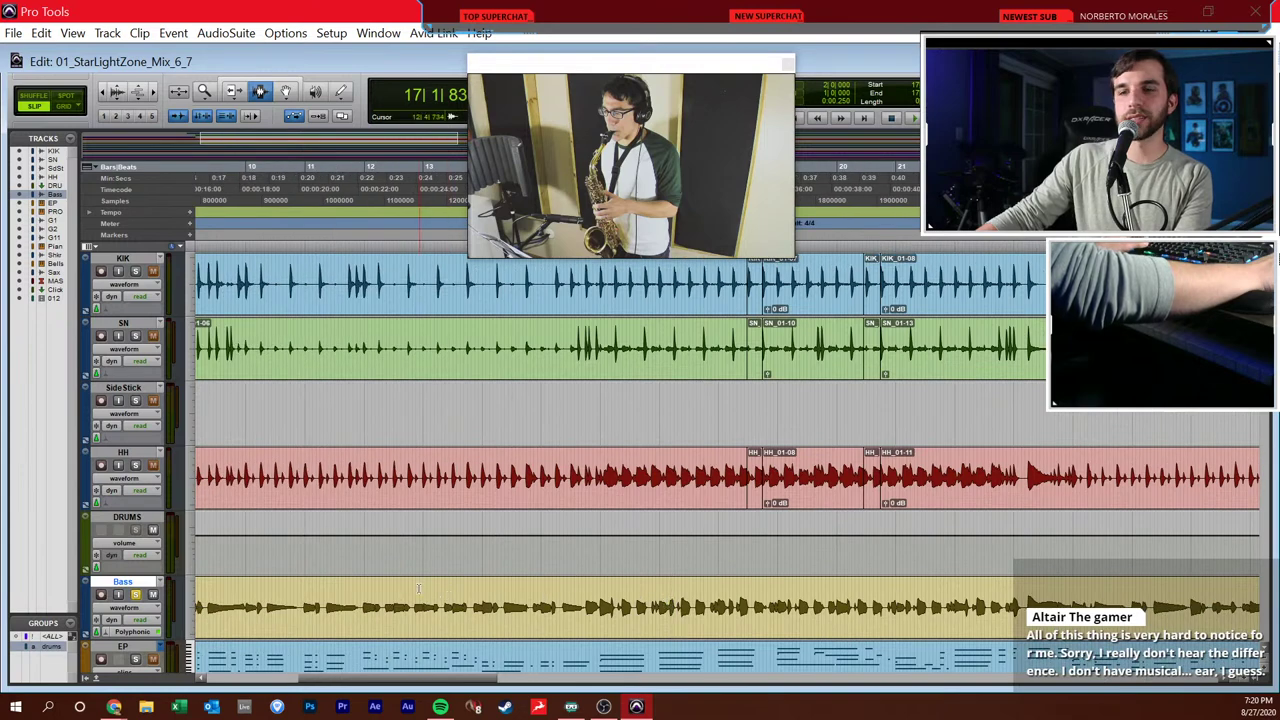
pyautogui.click(420, 605)
pyautogui.hscroll(-3, 390, 608)
pyautogui.click(380, 610)
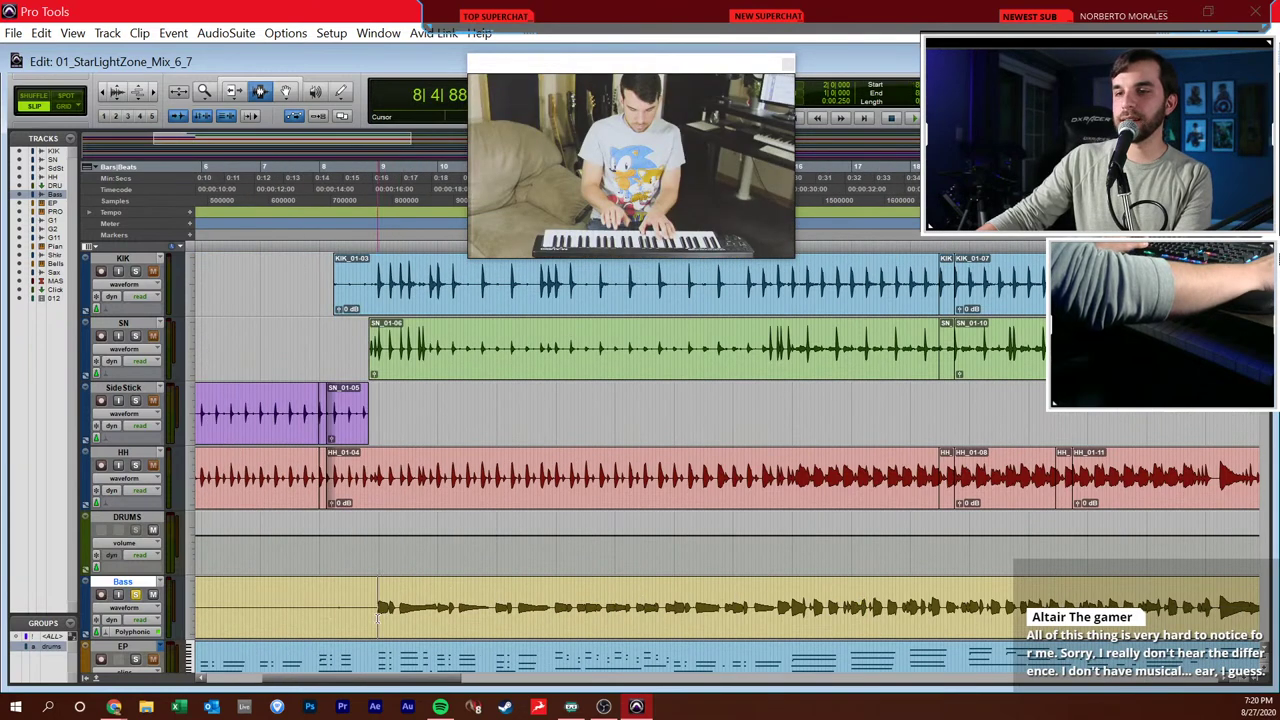
pyautogui.hscroll(8, 380, 612)
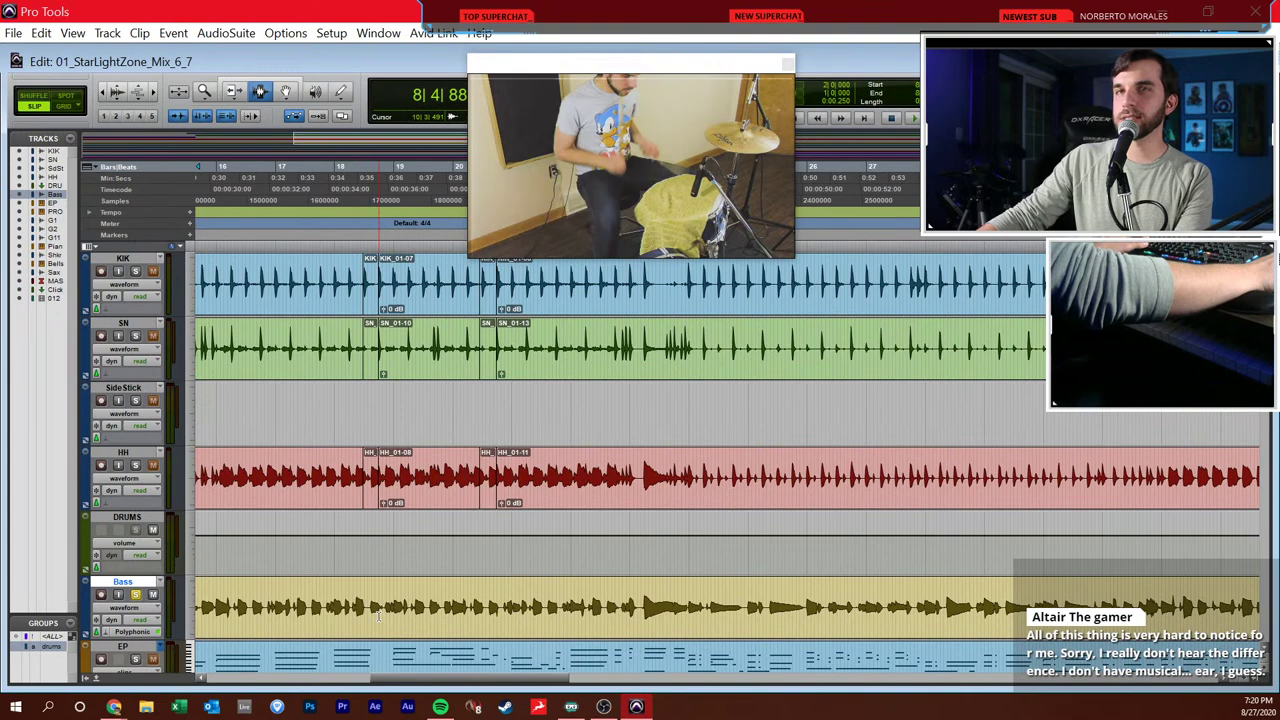
pyautogui.hscroll(-7, 379, 615)
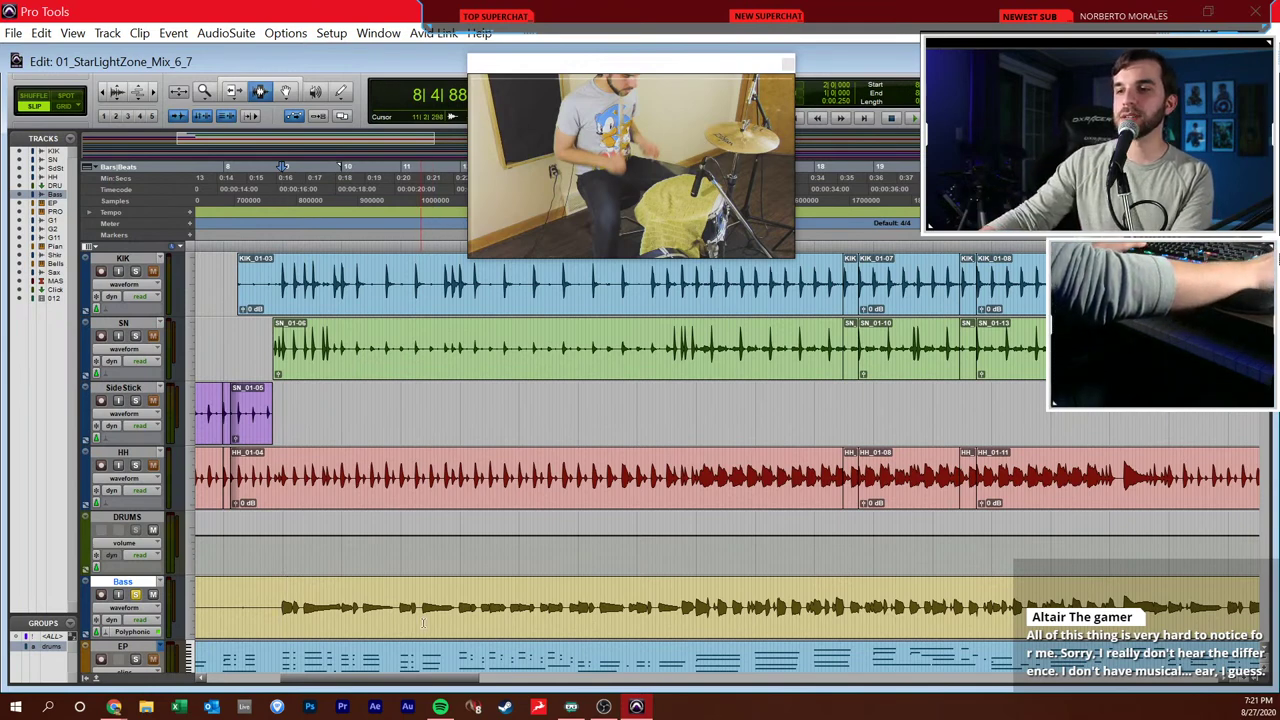
# - Move the edit cursor on the Bass track to just before bar 26, and play the soloed bass from there
pyautogui.hscroll(10, 420, 630)
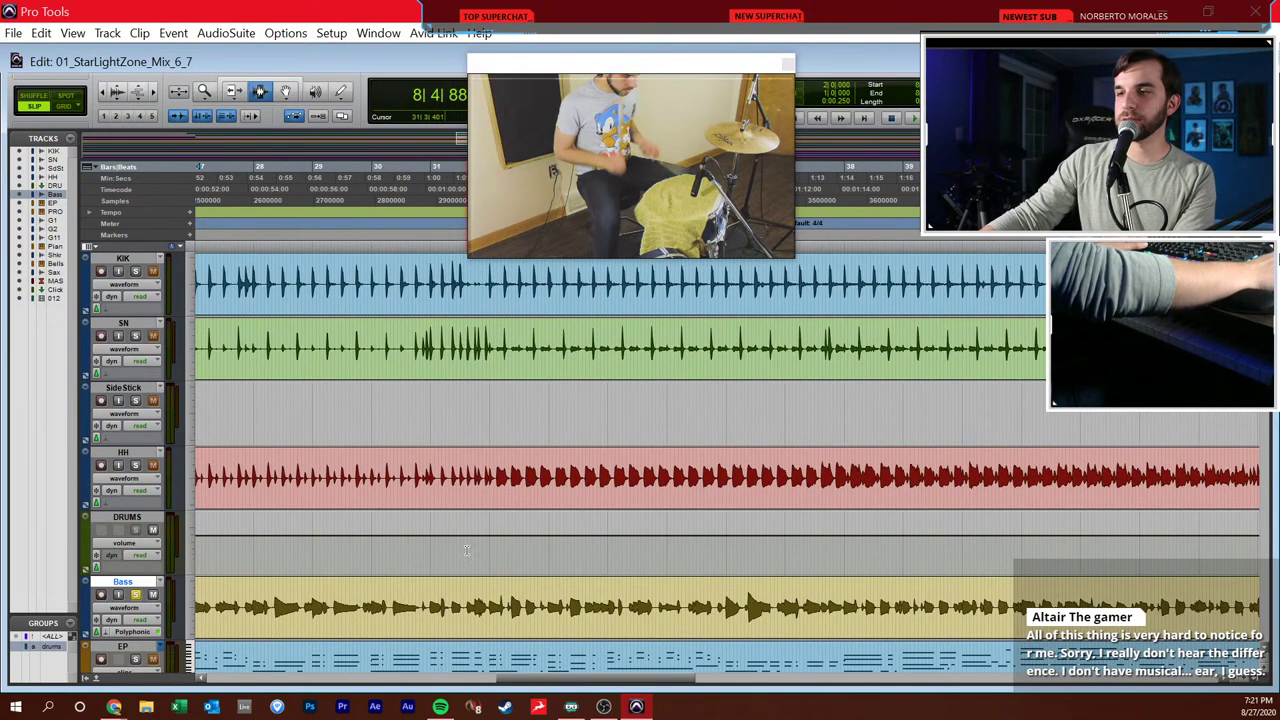
pyautogui.hscroll(2, 465, 548)
pyautogui.click(630, 600)
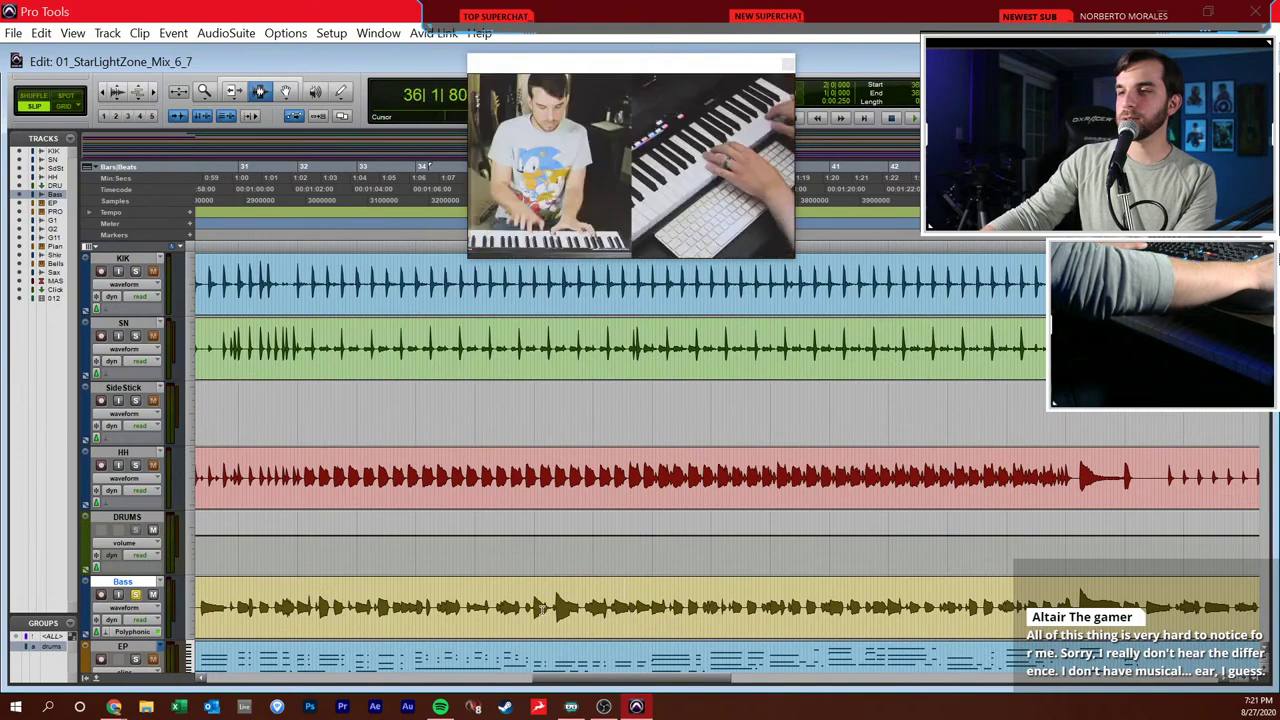
pyautogui.click(526, 608)
pyautogui.hscroll(-3, 515, 612)
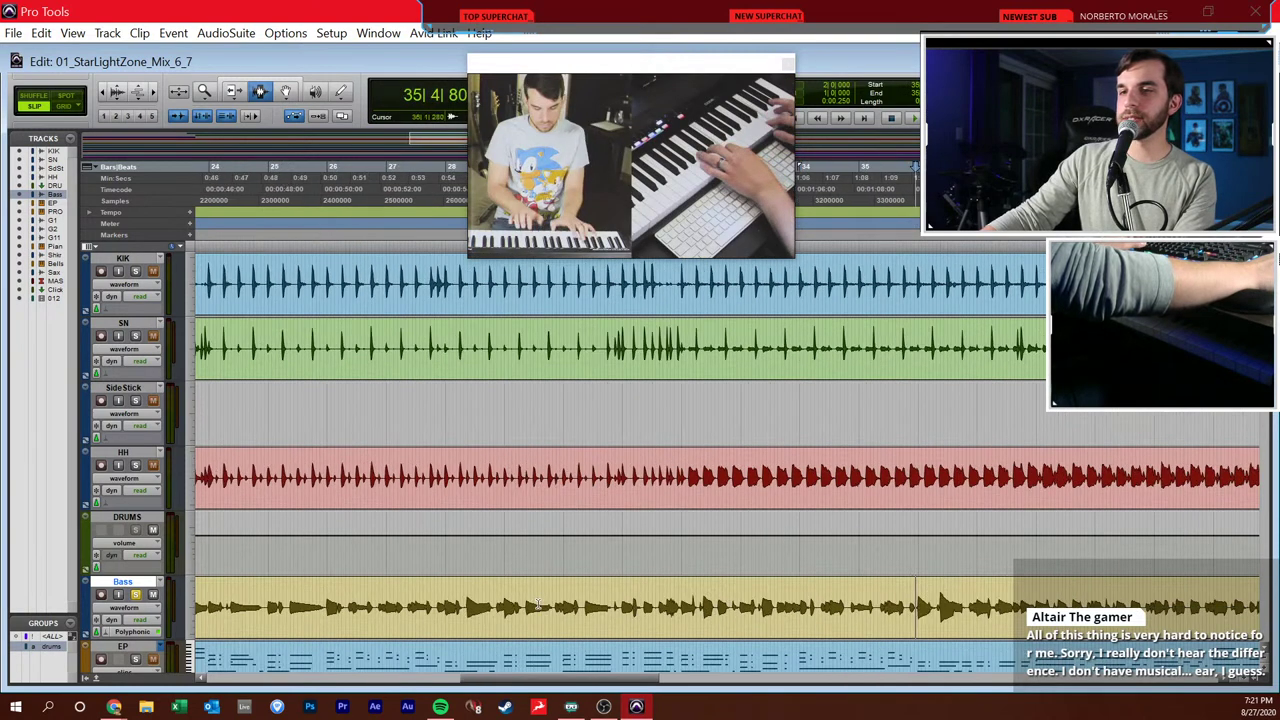
pyautogui.click(324, 619)
pyautogui.press('space')
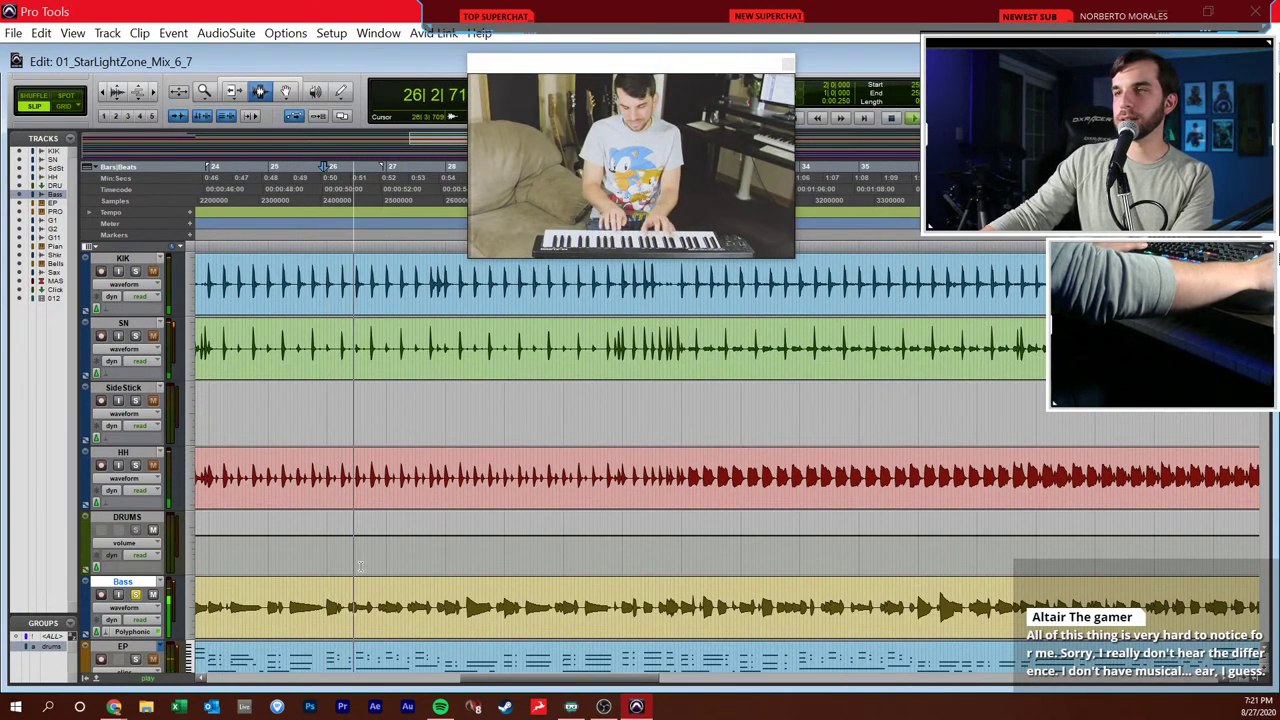
# - Open the Neutron Equalizer on the Bass track in the Mix window, and close the video window covering it
pyautogui.hotkey('ctrl', '=')
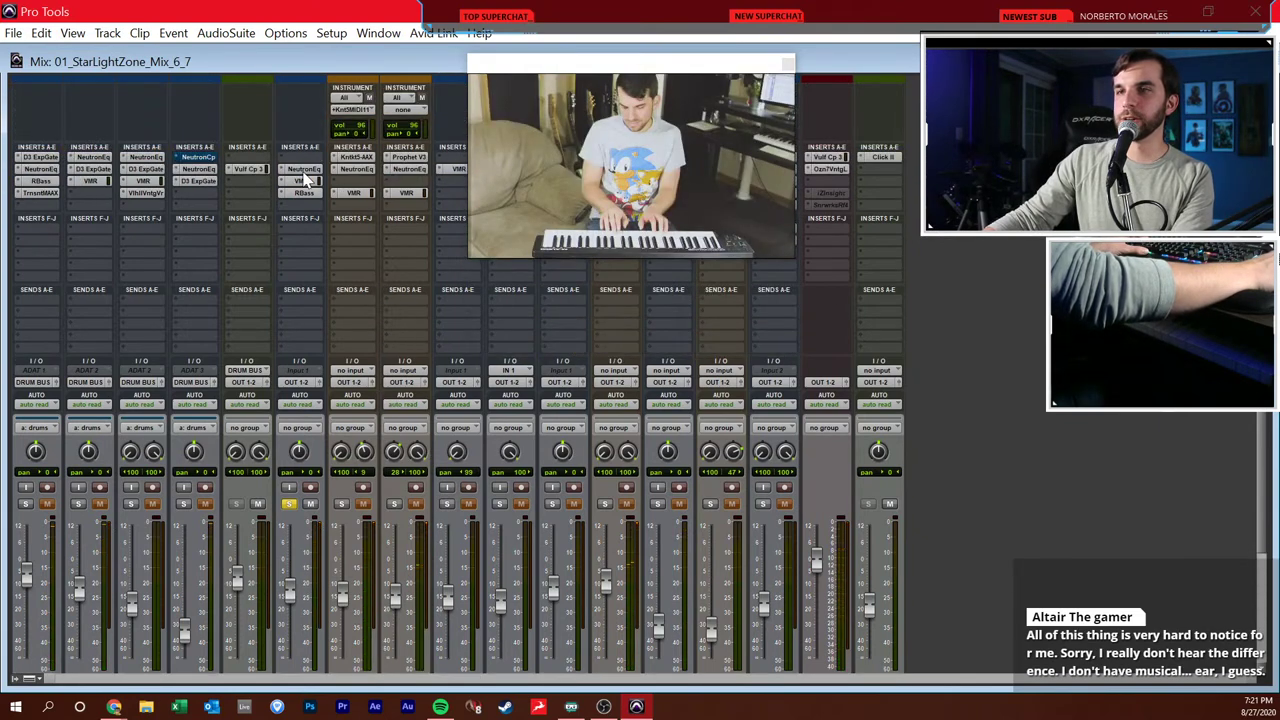
pyautogui.click(306, 172)
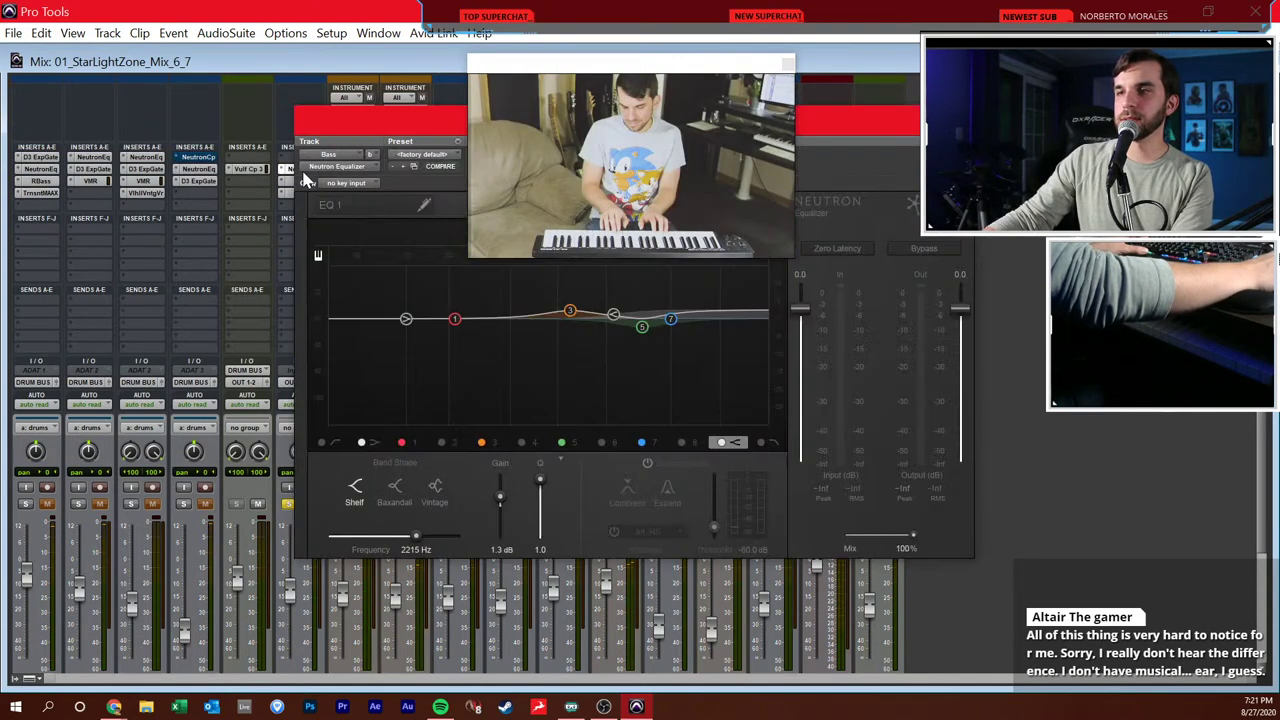
pyautogui.click(787, 64)
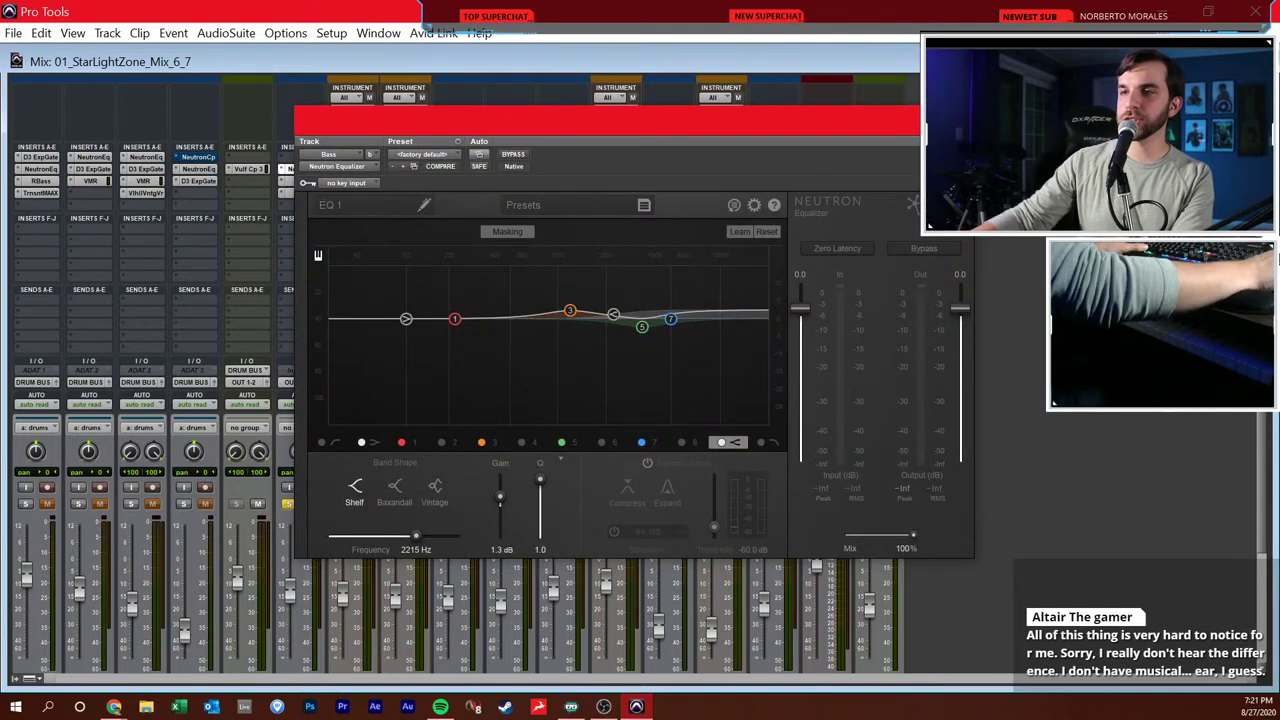
# - Set the gain of band 5 in the Bass equalizer to -2.7 dB, and close the equalizer
pyautogui.click(643, 328)
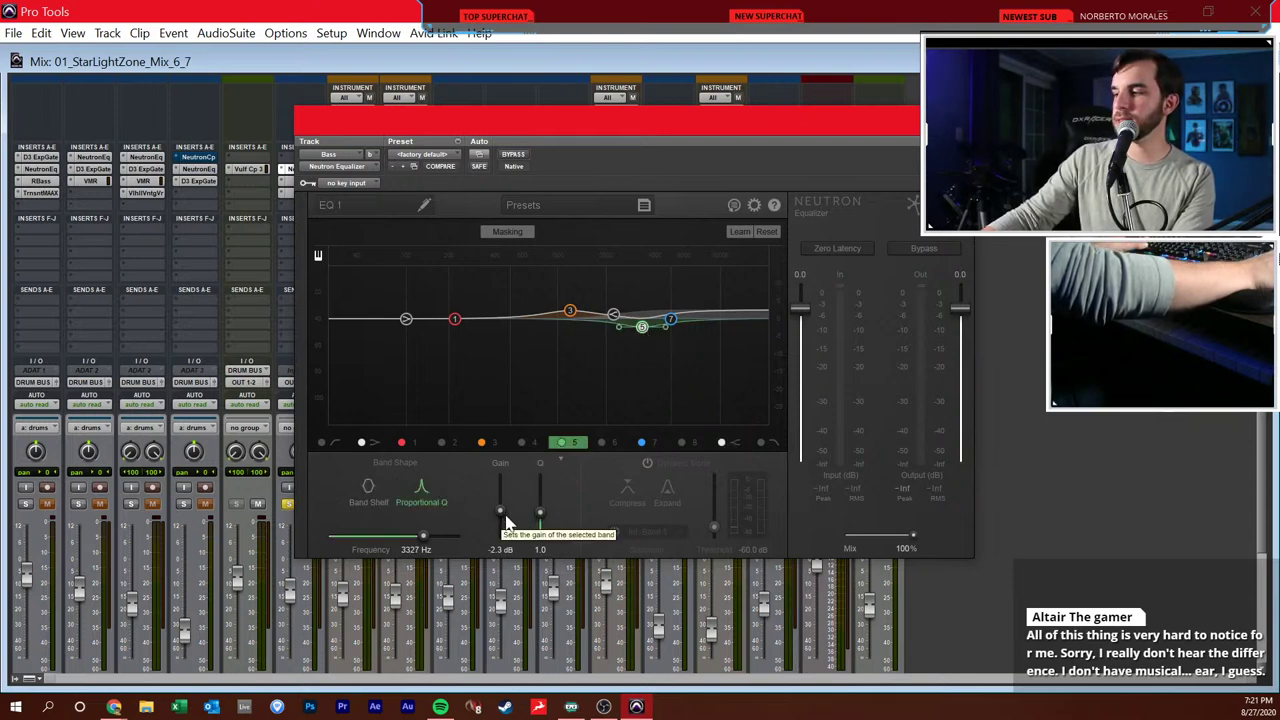
pyautogui.moveTo(505, 522)
pyautogui.mouseDown()
pyautogui.moveTo(504, 468)
pyautogui.moveTo(514, 510)
pyautogui.mouseUp()
pyautogui.press('space')
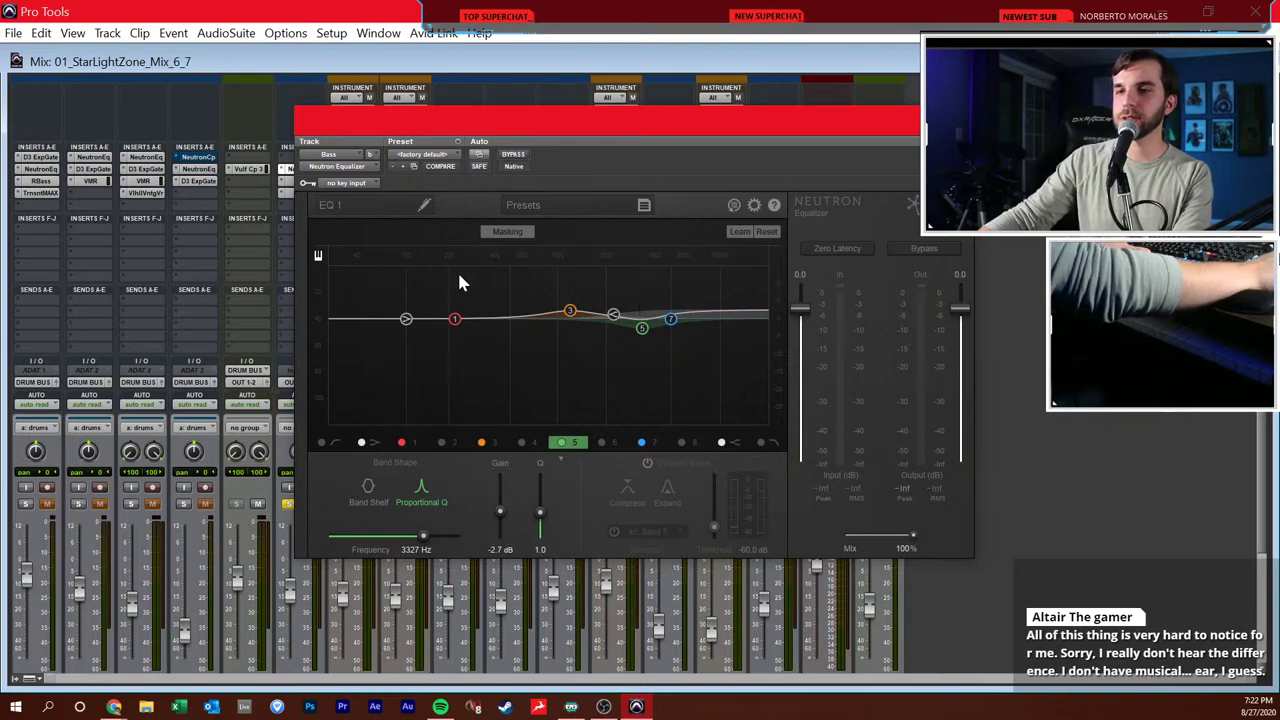
pyautogui.hotkey('ctrl', 'w')
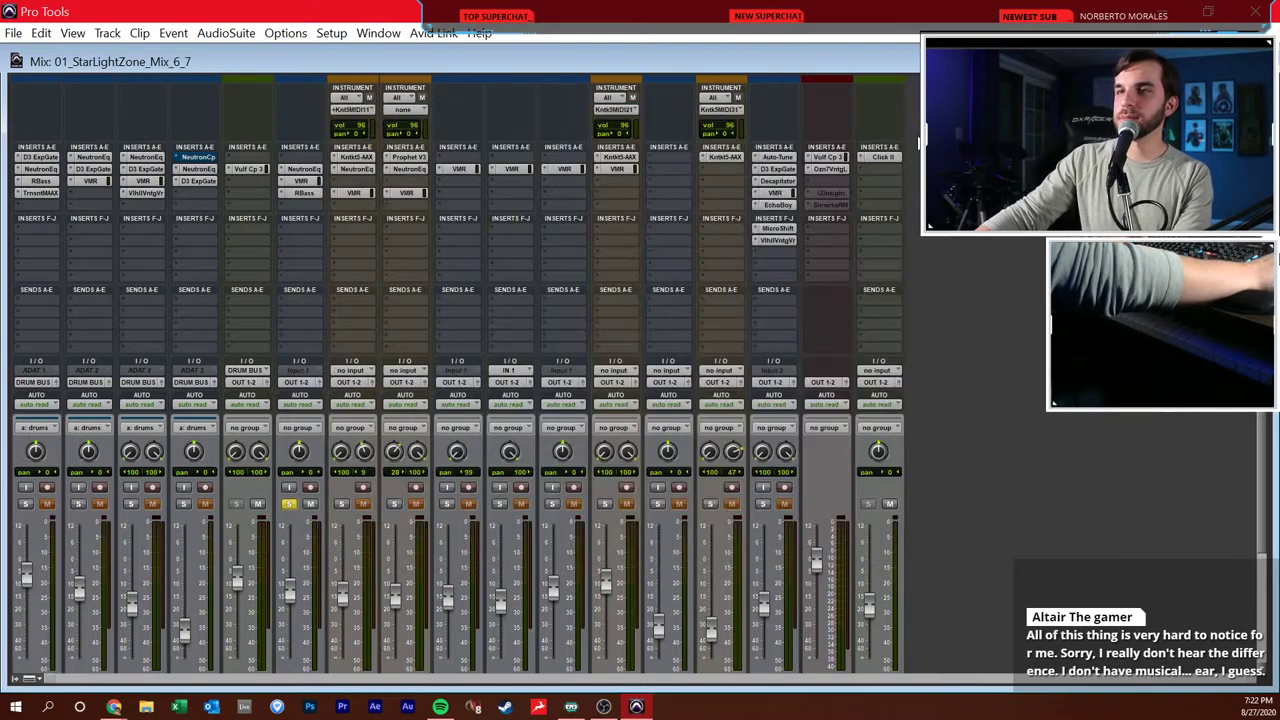
# - Open the Virtual Mix Rack on the Bass track, compare the playing bass with and without bypass, and close the rack
pyautogui.click(303, 181)
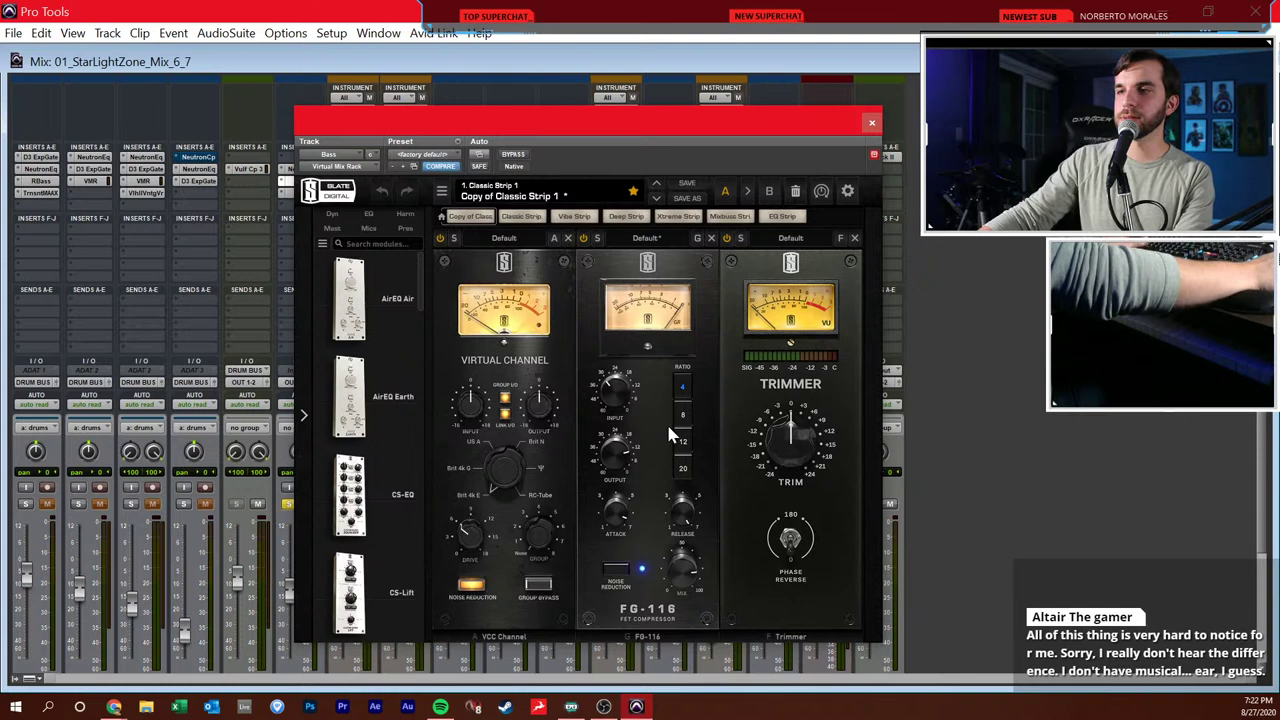
pyautogui.press('space')
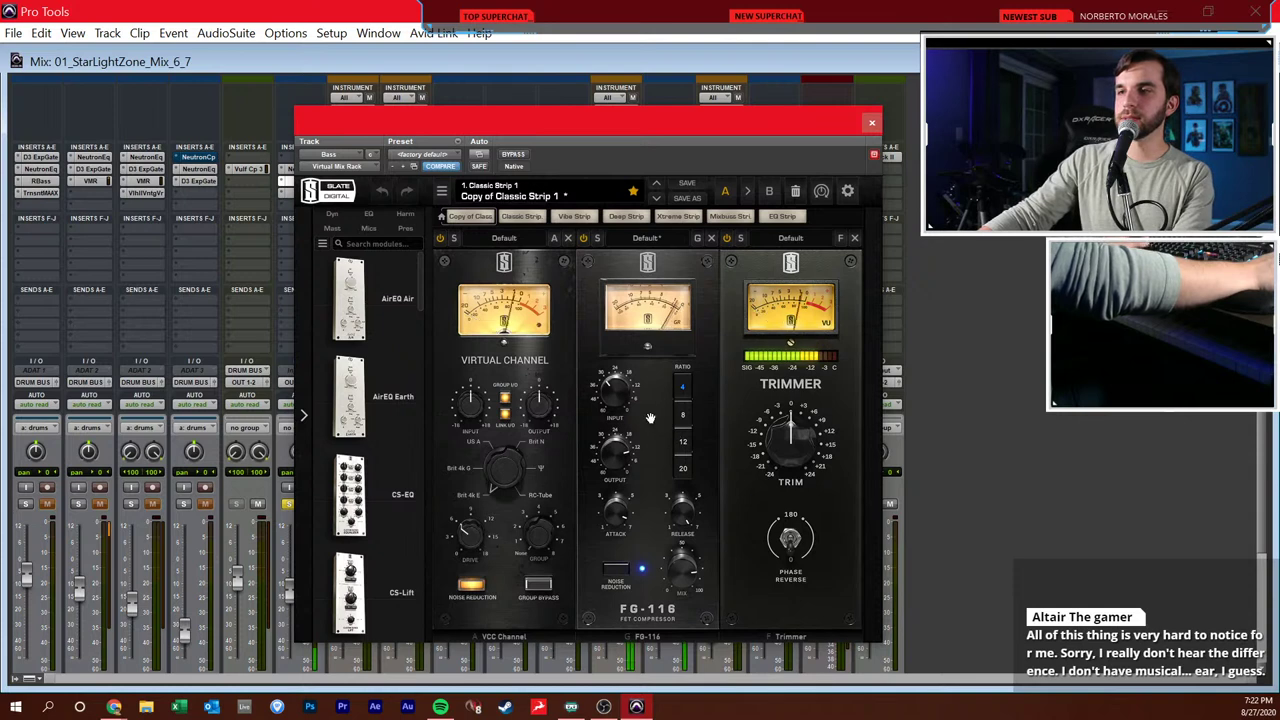
pyautogui.click(515, 156)
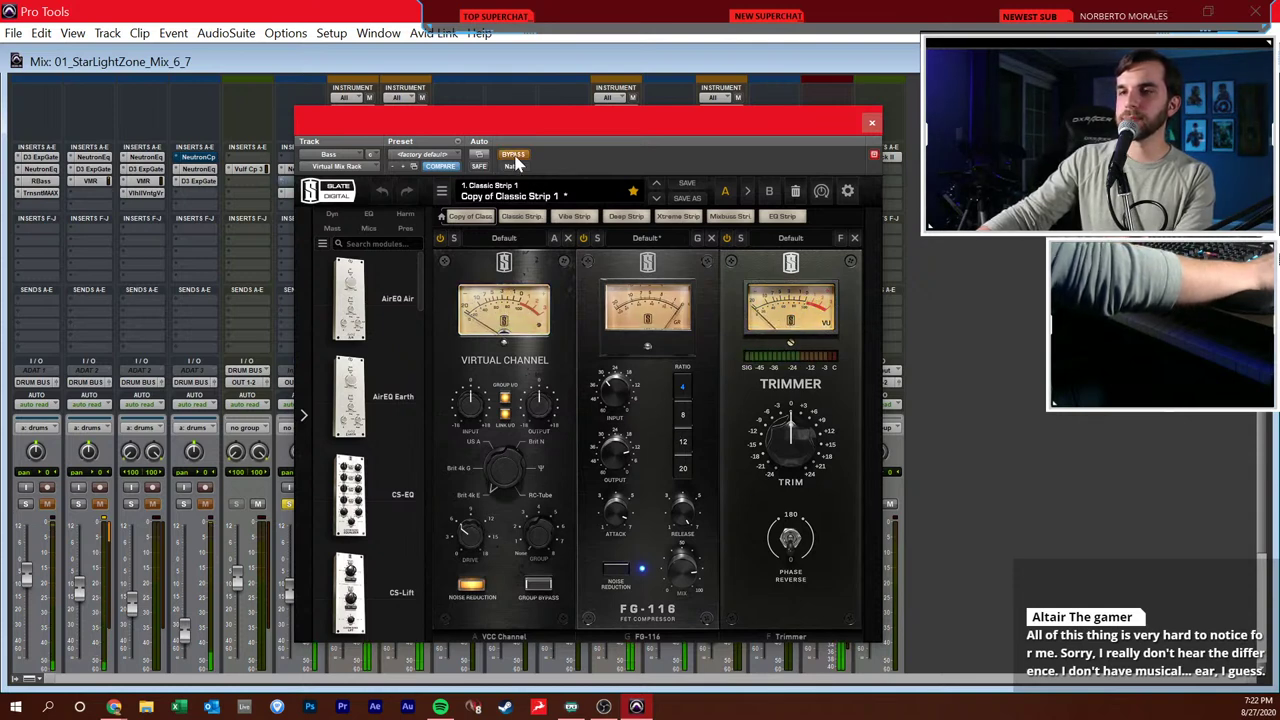
pyautogui.click(514, 156)
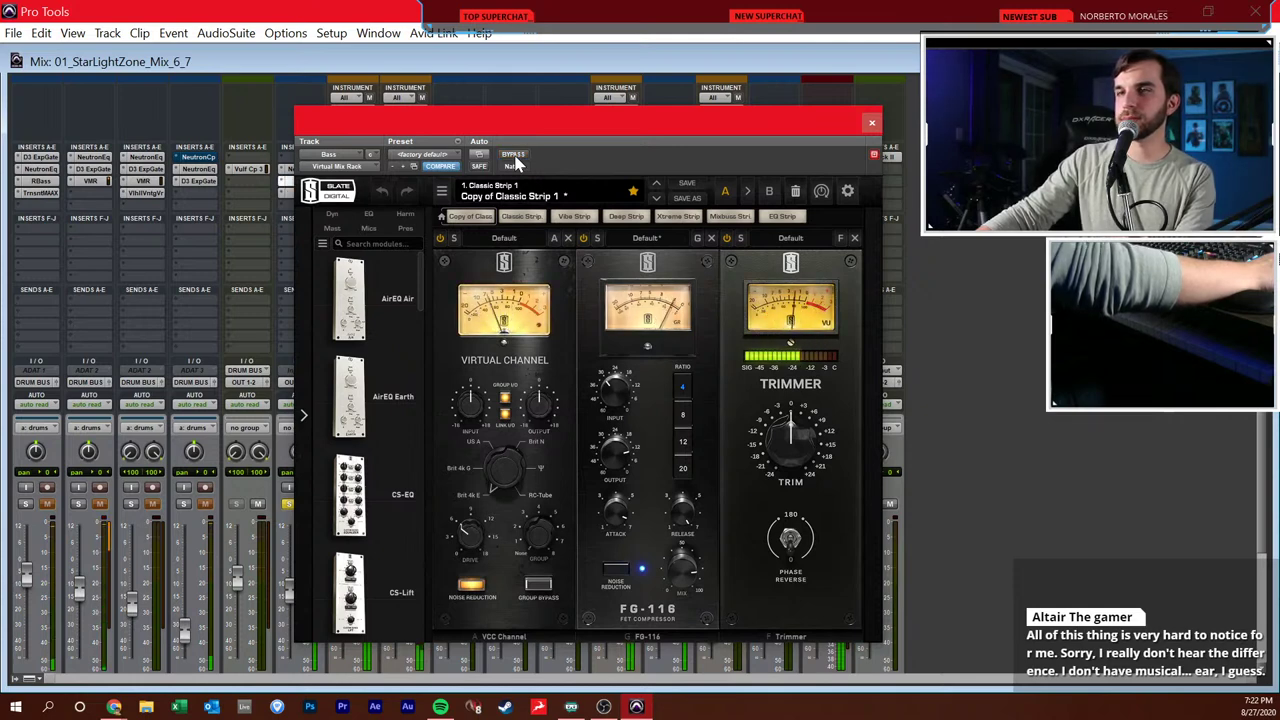
pyautogui.click(871, 123)
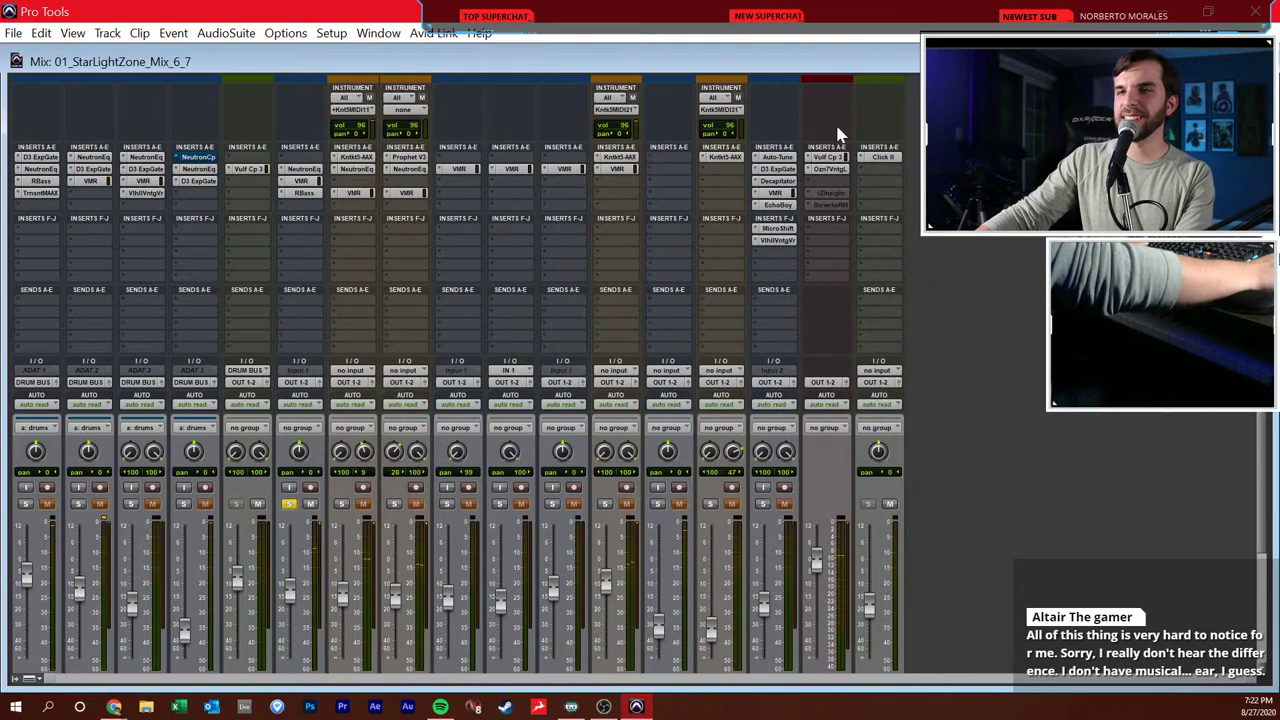
# - Open RBass on the Bass track, bypass it, and play from around bar 29 with the Mix window showing
pyautogui.click(302, 194)
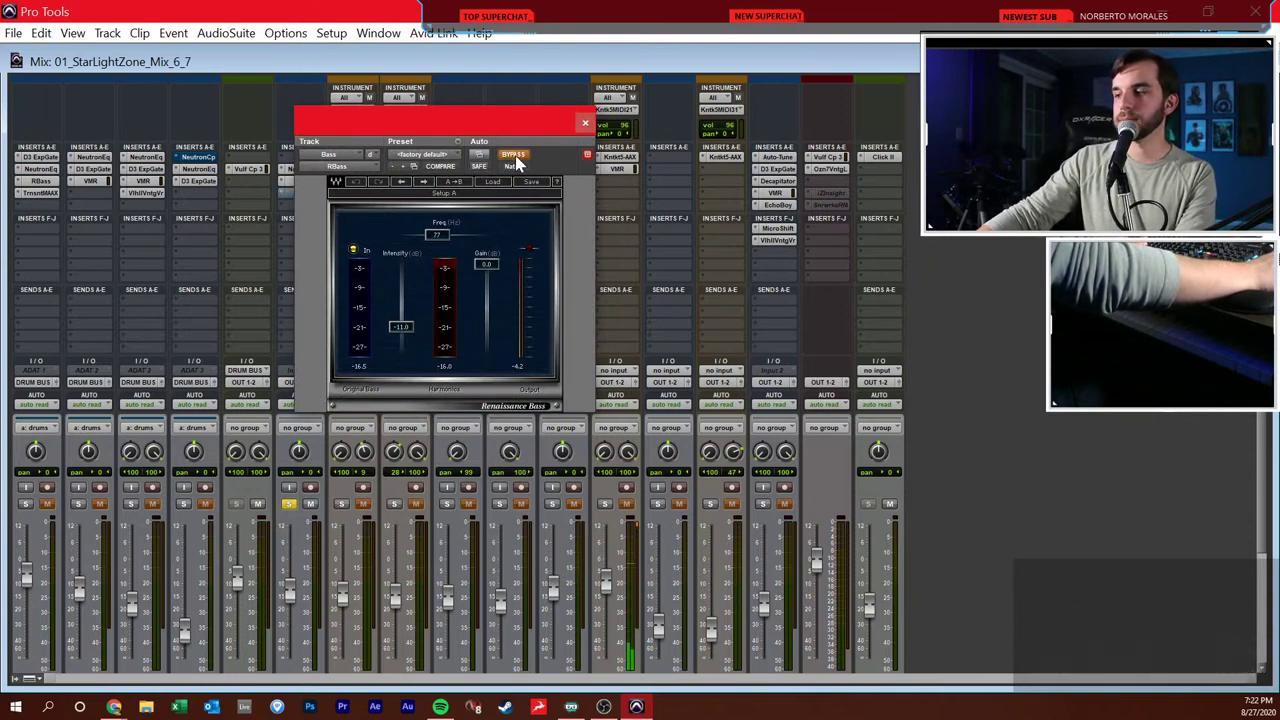
pyautogui.hotkey('ctrl', '=')
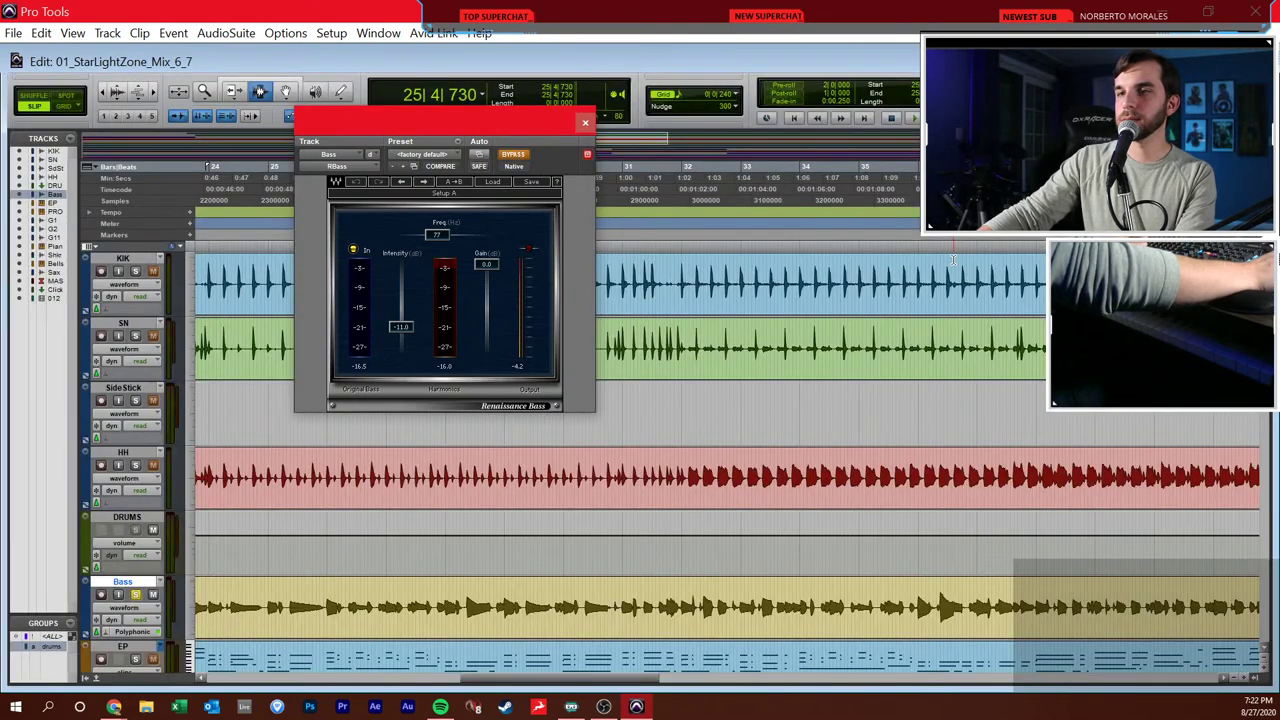
pyautogui.click(546, 470)
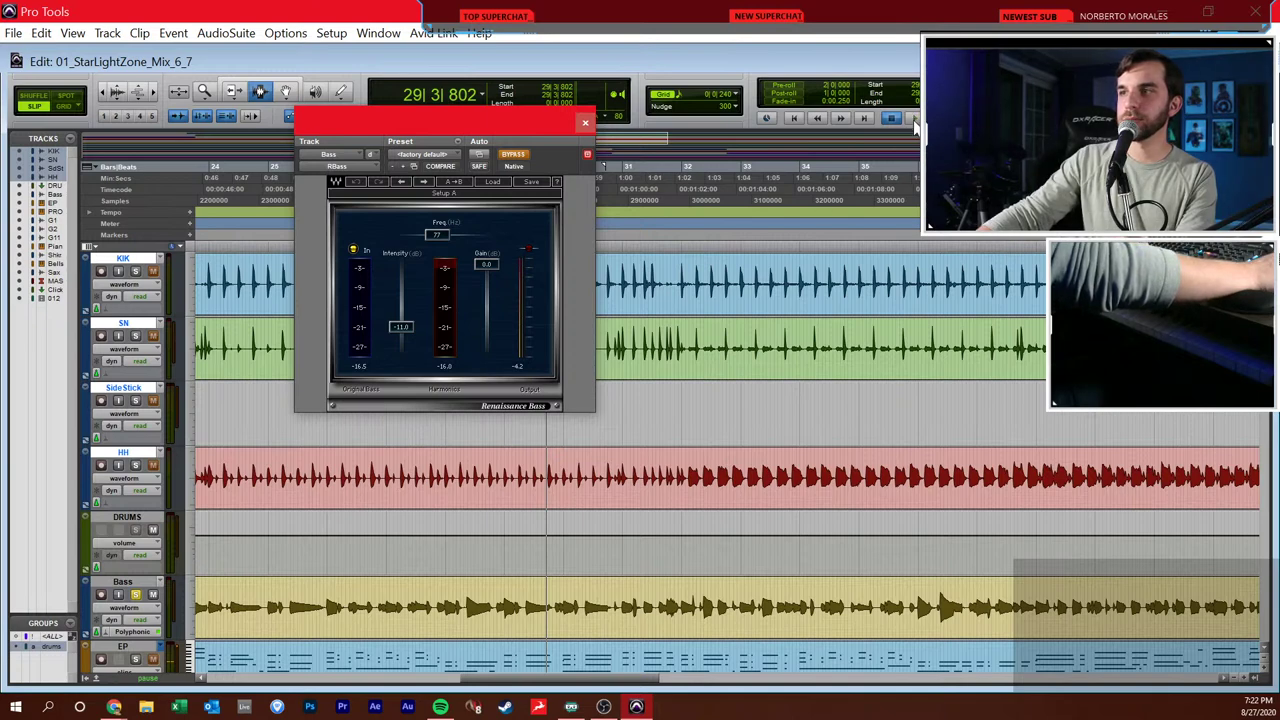
pyautogui.hotkey('ctrl', '=')
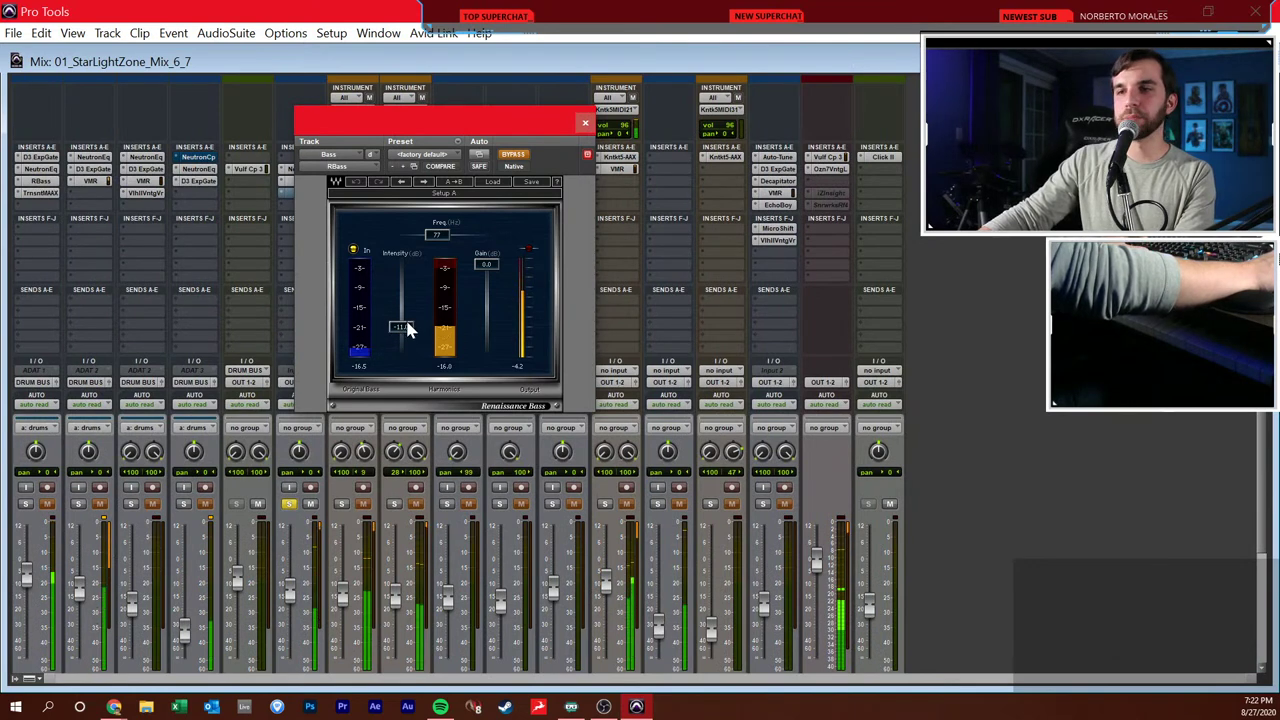
# - Try higher RBass intensity settings on the bass, return the intensity to -11 dB, and close RBass
pyautogui.moveTo(407, 330); pyautogui.dragTo(420, 283)
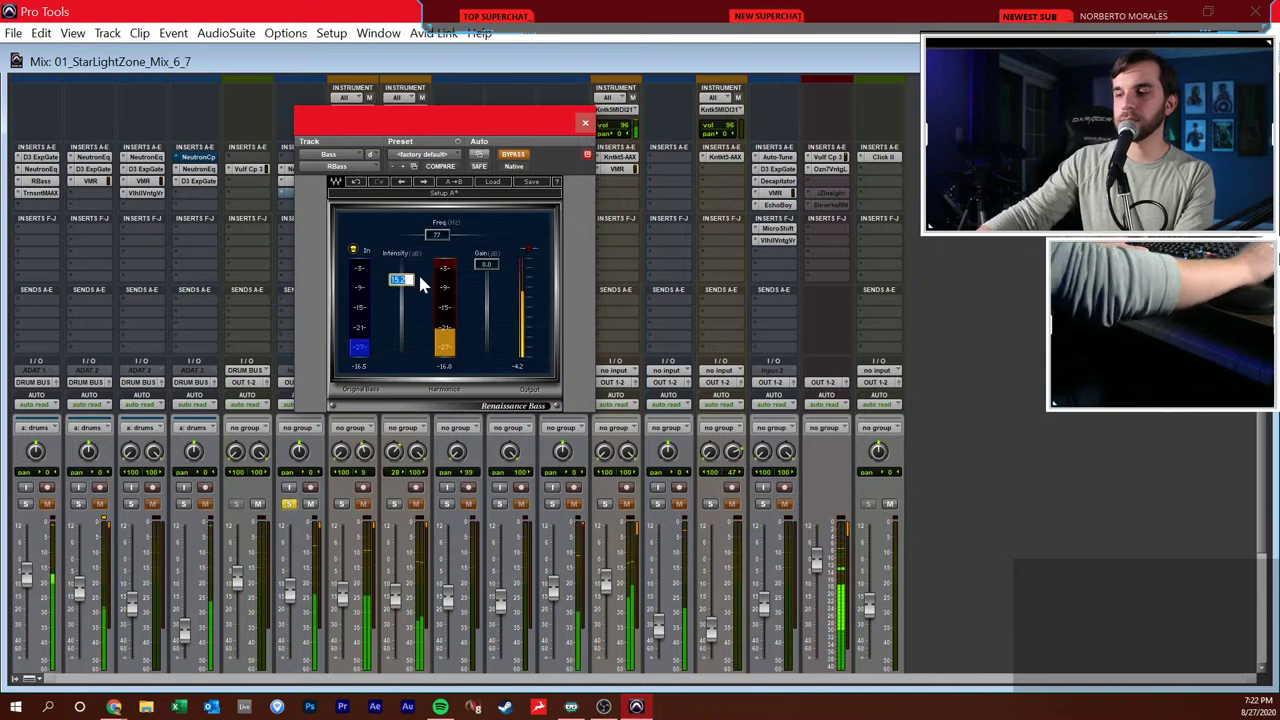
pyautogui.write('-11')
pyautogui.press('Return')
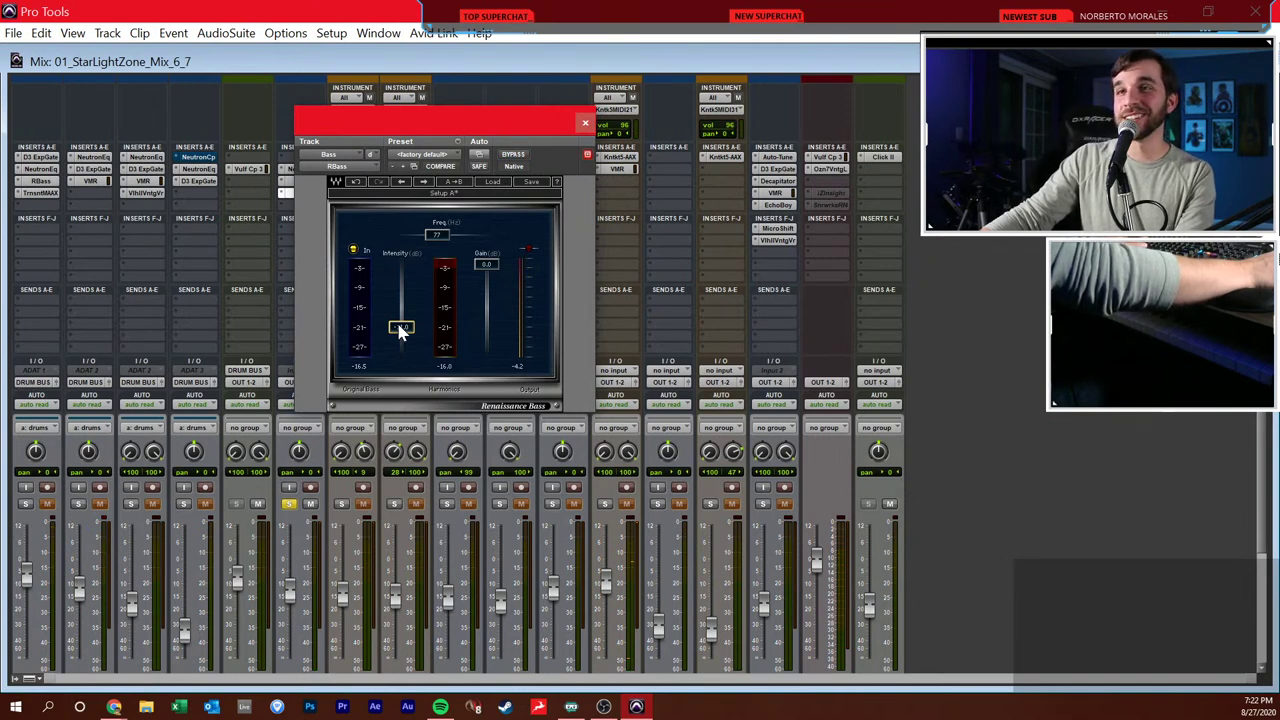
pyautogui.moveTo(400, 333); pyautogui.dragTo(400, 304)
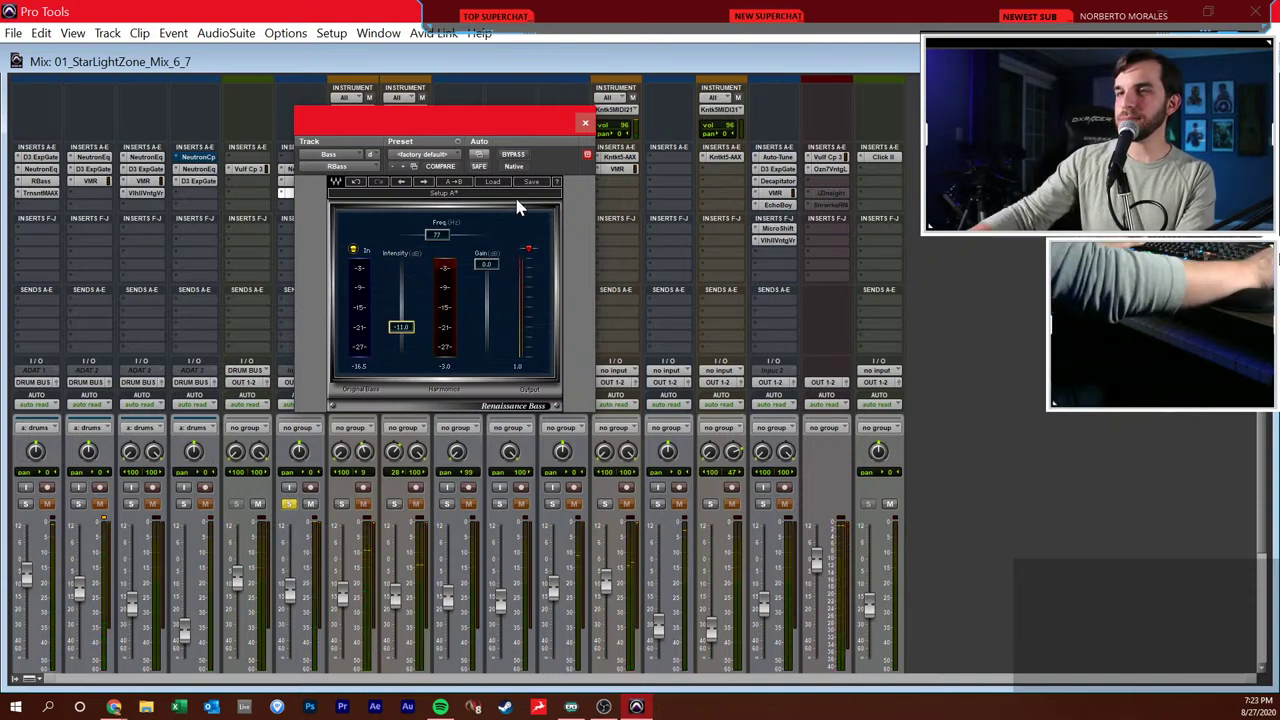
pyautogui.click(586, 125)
# - Solo the KIK, SN, SideStick and HH tracks together with the Bass track
pyautogui.scroll(-3, 298, 483)
pyautogui.click(290, 409)
pyautogui.scroll(3, 307, 408)
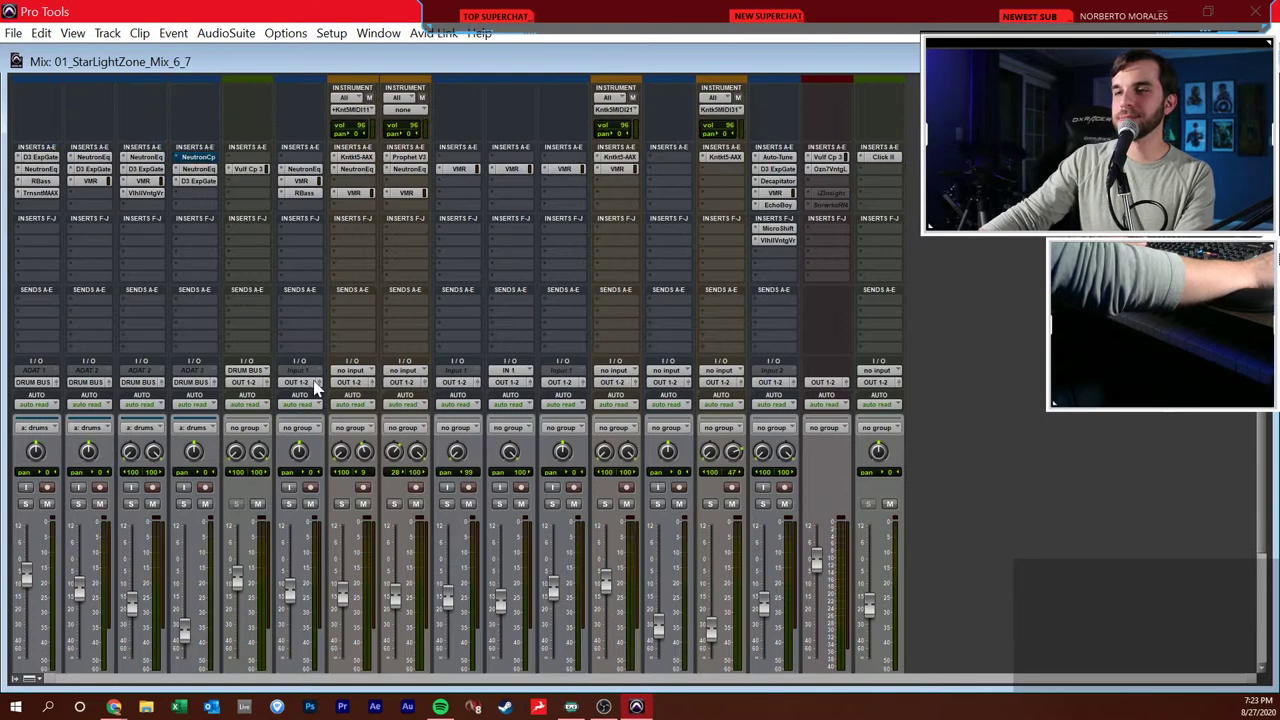
pyautogui.scroll(-3, 318, 386)
pyautogui.click(288, 408)
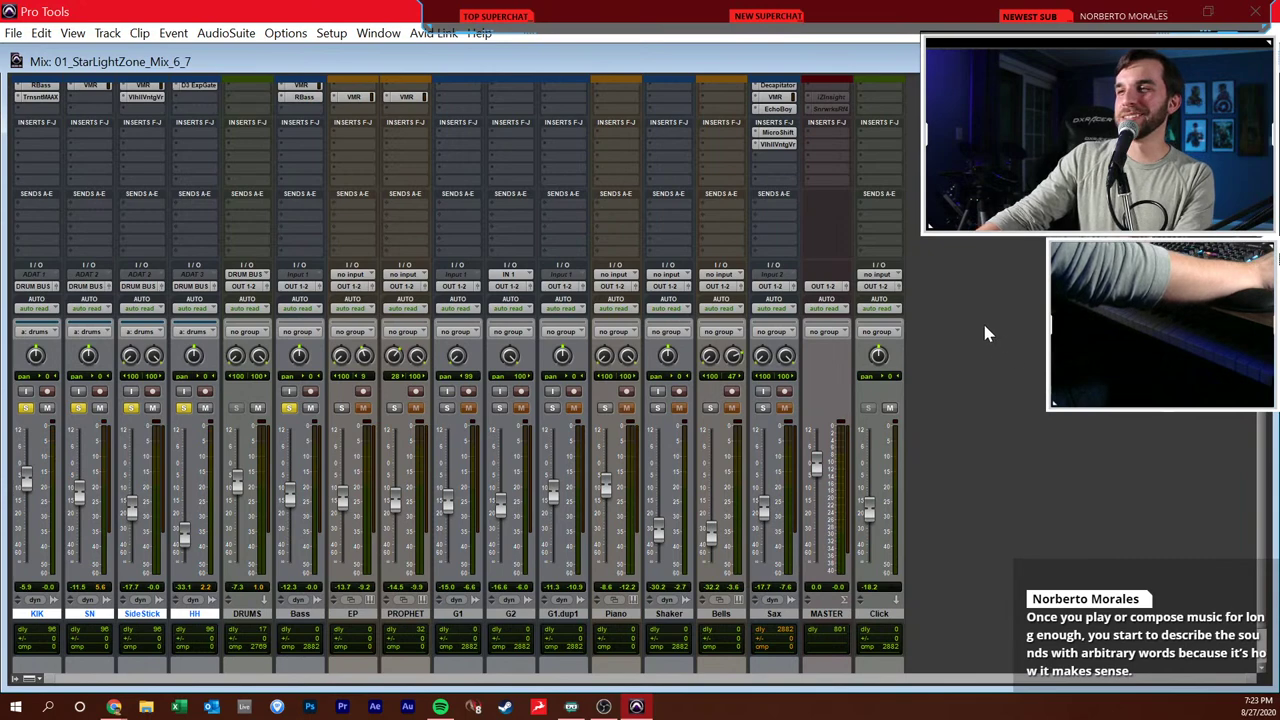
pyautogui.scroll(3, 990, 330)
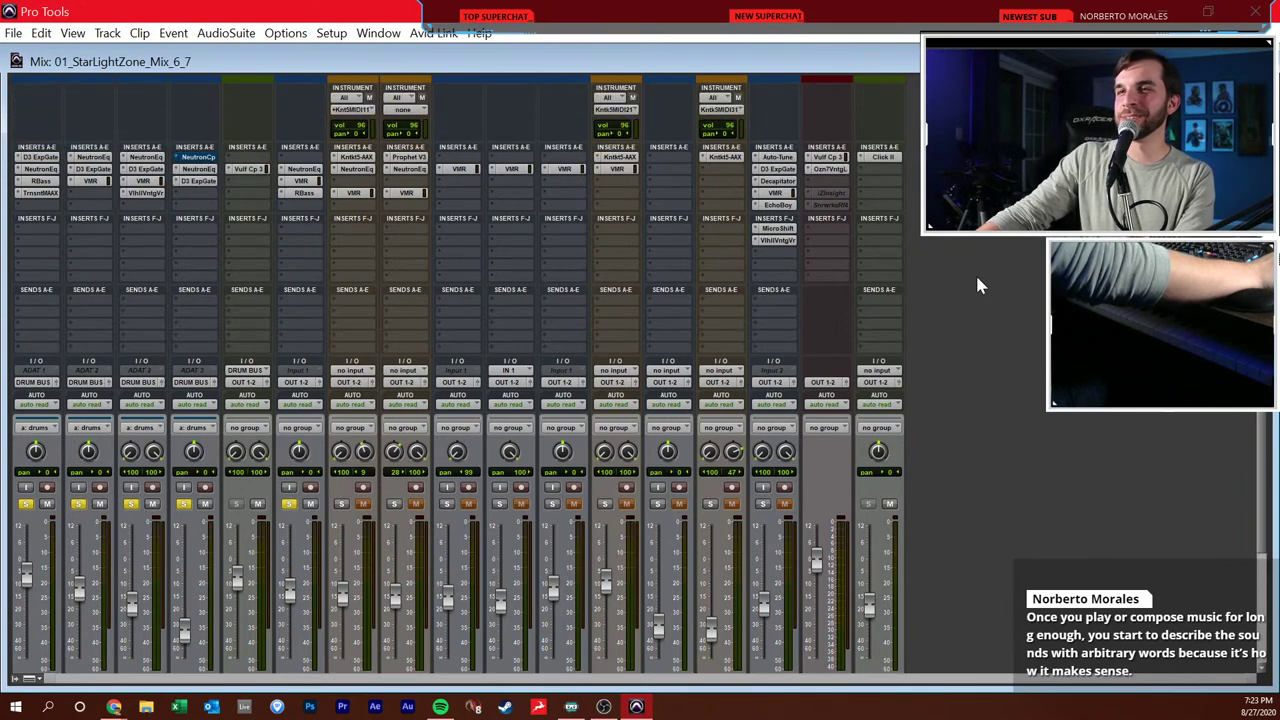
# - Play the soloed drums and bass together with the Mix window showing
pyautogui.hotkey('ctrl', '=')
pyautogui.hotkey('ctrl', '=')
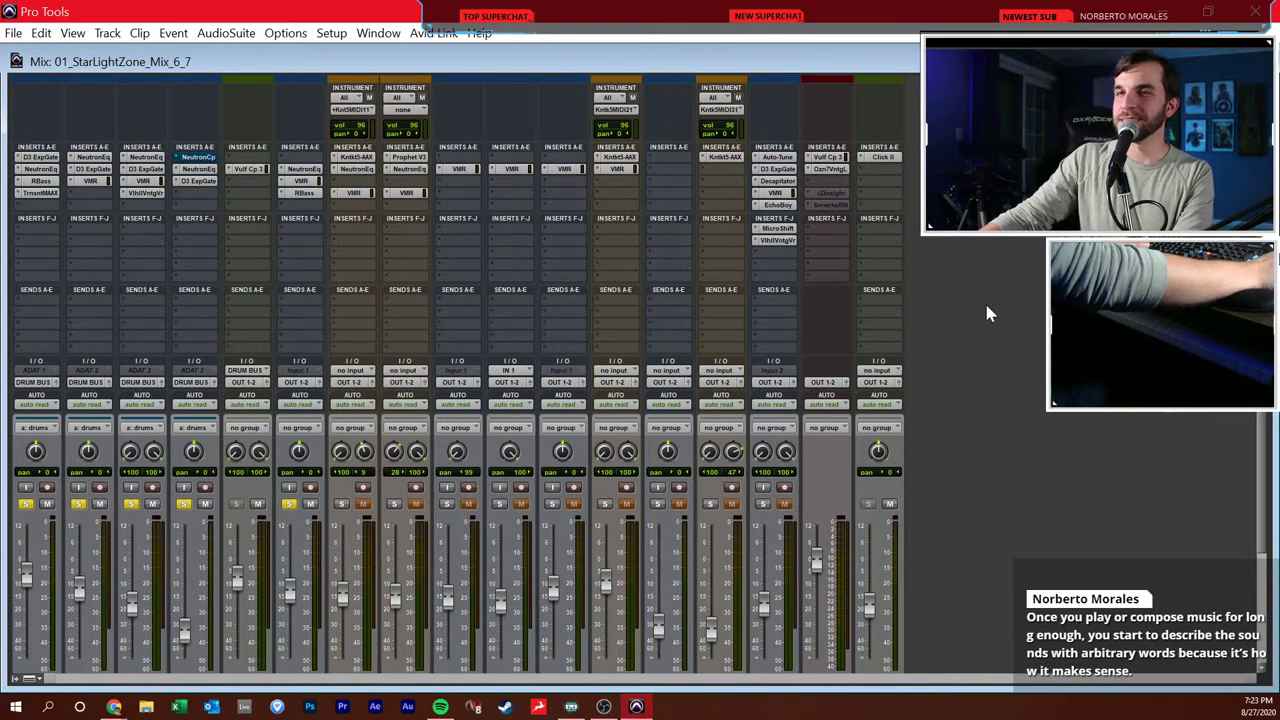
pyautogui.scroll(-1, 986, 314)
pyautogui.press('space')
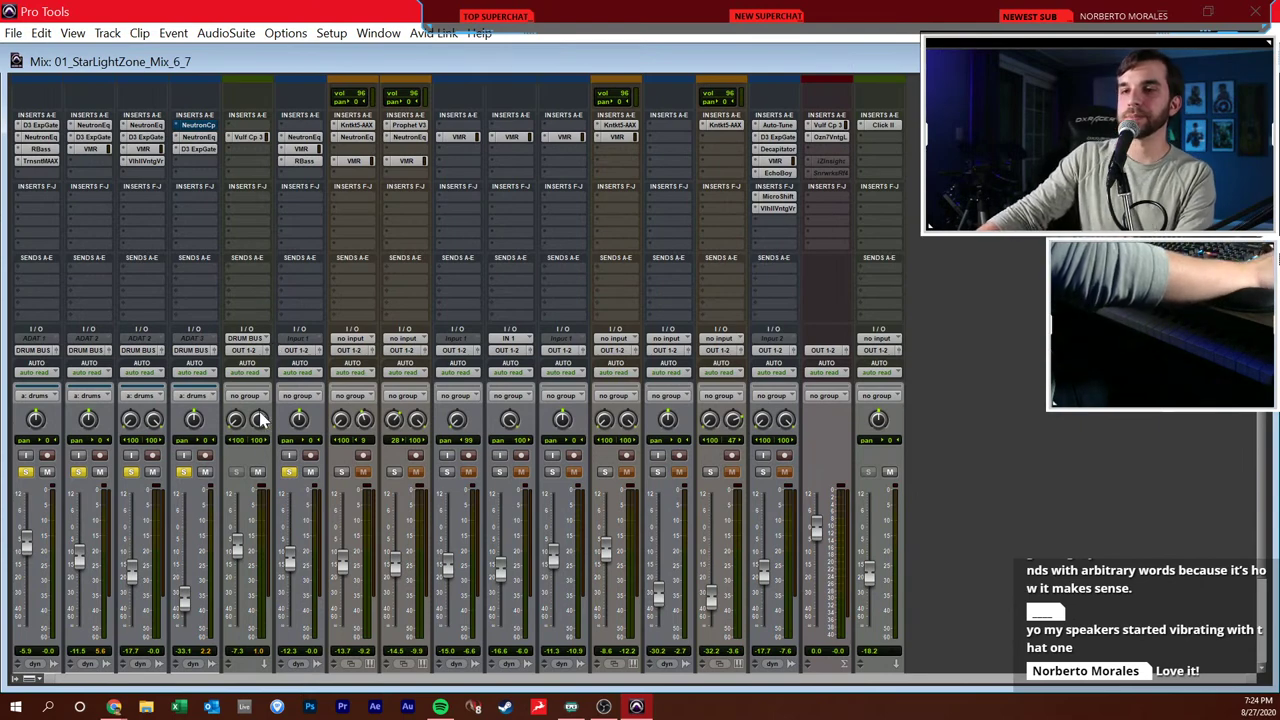
# - Clear the solo from all the drum tracks and the Bass track
pyautogui.scroll(-1, 335, 455)
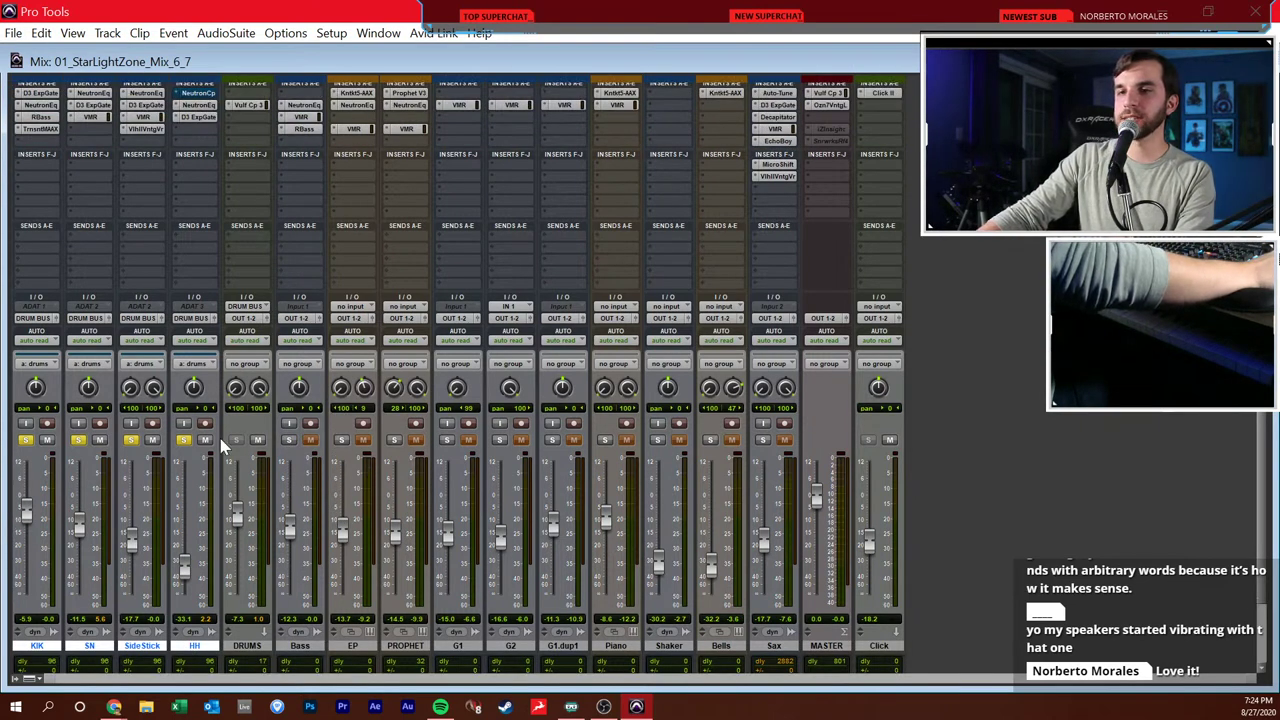
pyautogui.keyDown('alt'); pyautogui.click(186, 441); pyautogui.keyUp('alt')
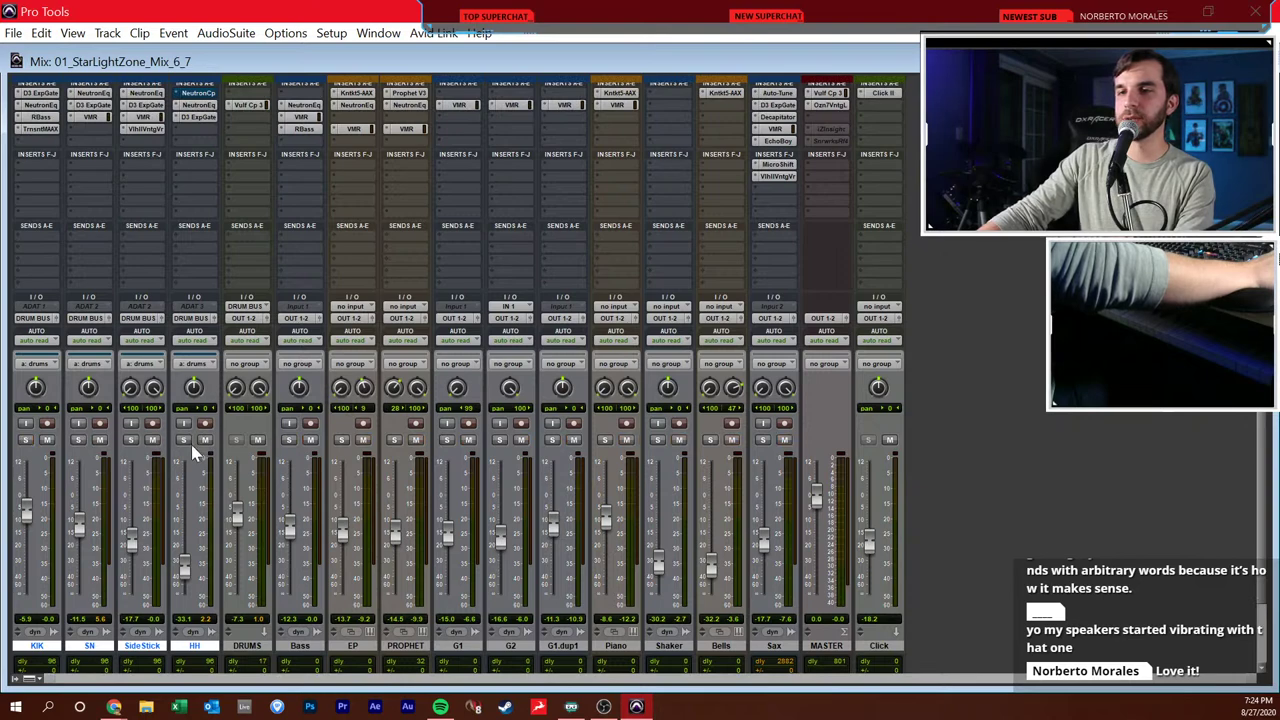
pyautogui.scroll(1, 389, 457)
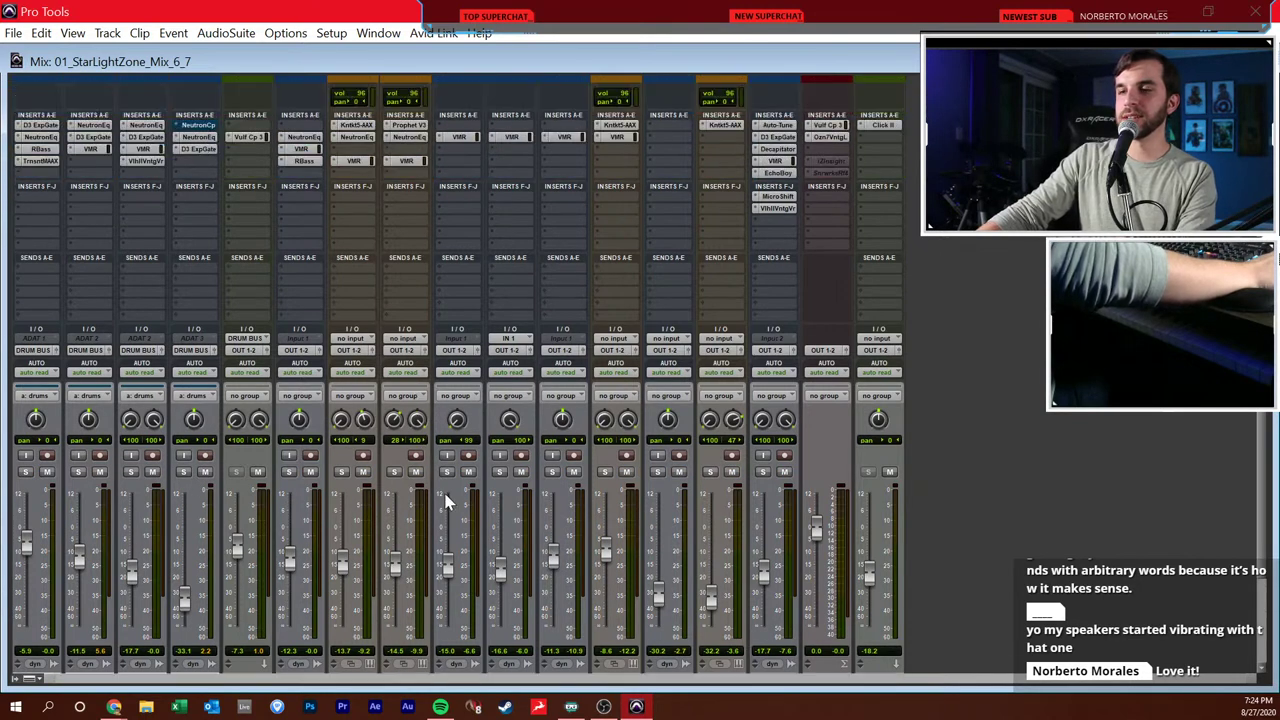
pyautogui.scroll(-1, 450, 490)
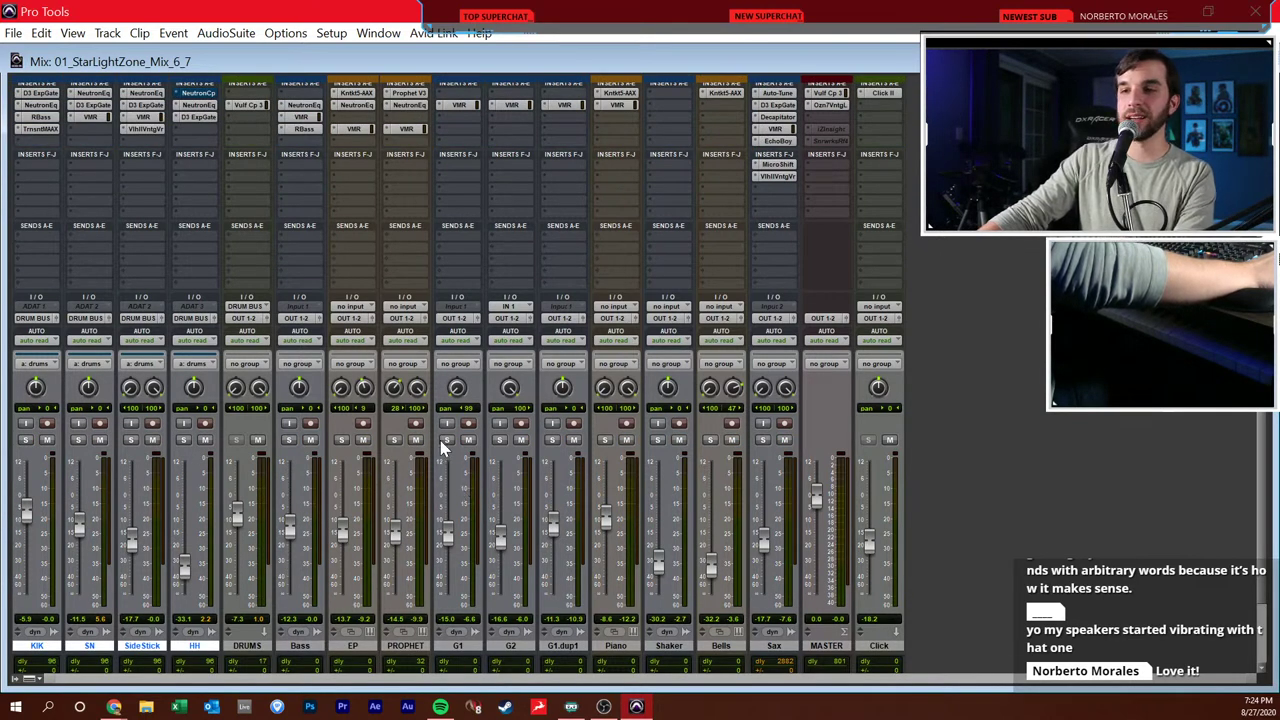
# - Solo the G1 and G2 guitar tracks in the Edit window and start playback from the guitar entry around bar 38
pyautogui.hotkey('ctrl', '=')
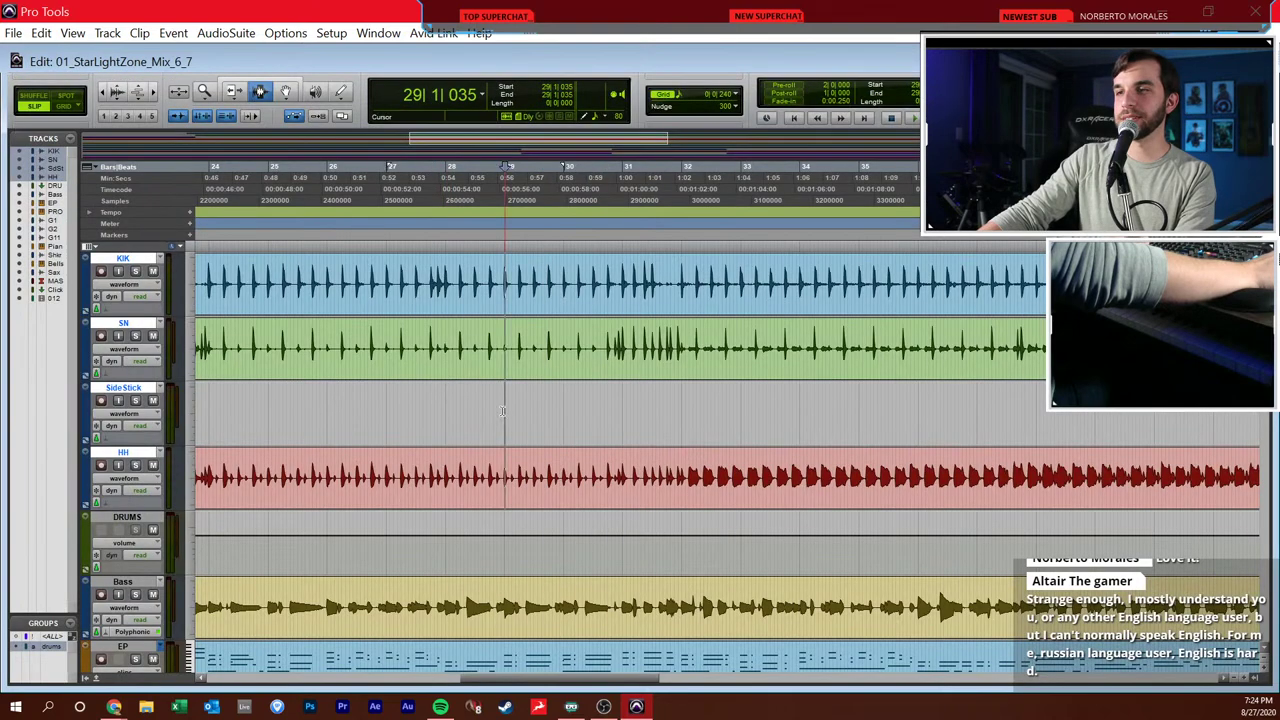
pyautogui.scroll(-5, 504, 410)
pyautogui.hscroll(3, 492, 408)
pyautogui.scroll(-1, 492, 410)
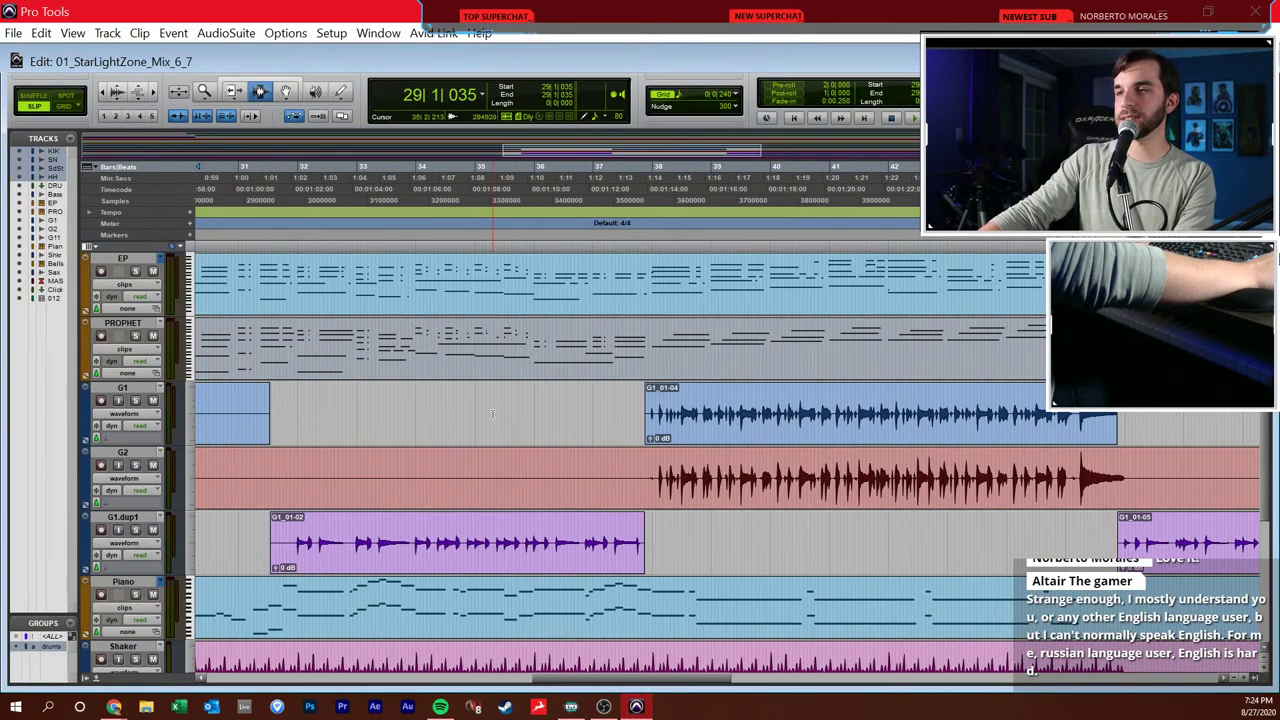
pyautogui.click(672, 408)
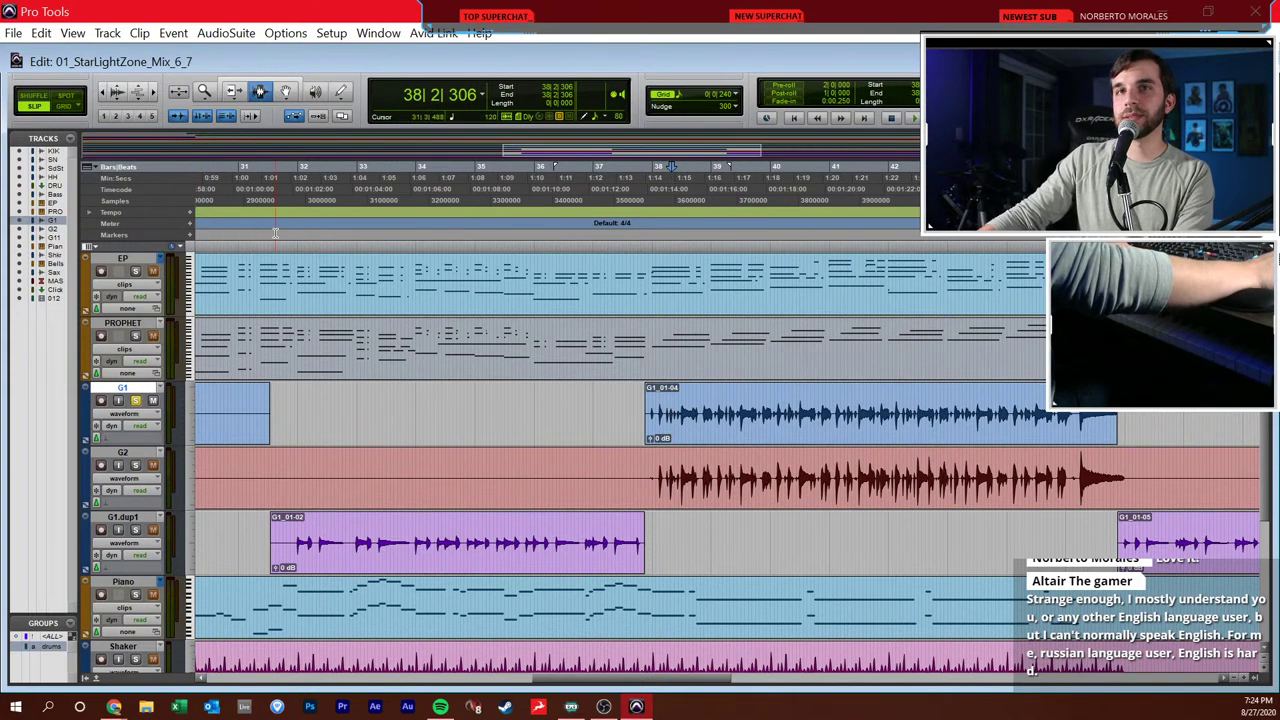
pyautogui.click(673, 413)
pyautogui.click(678, 413)
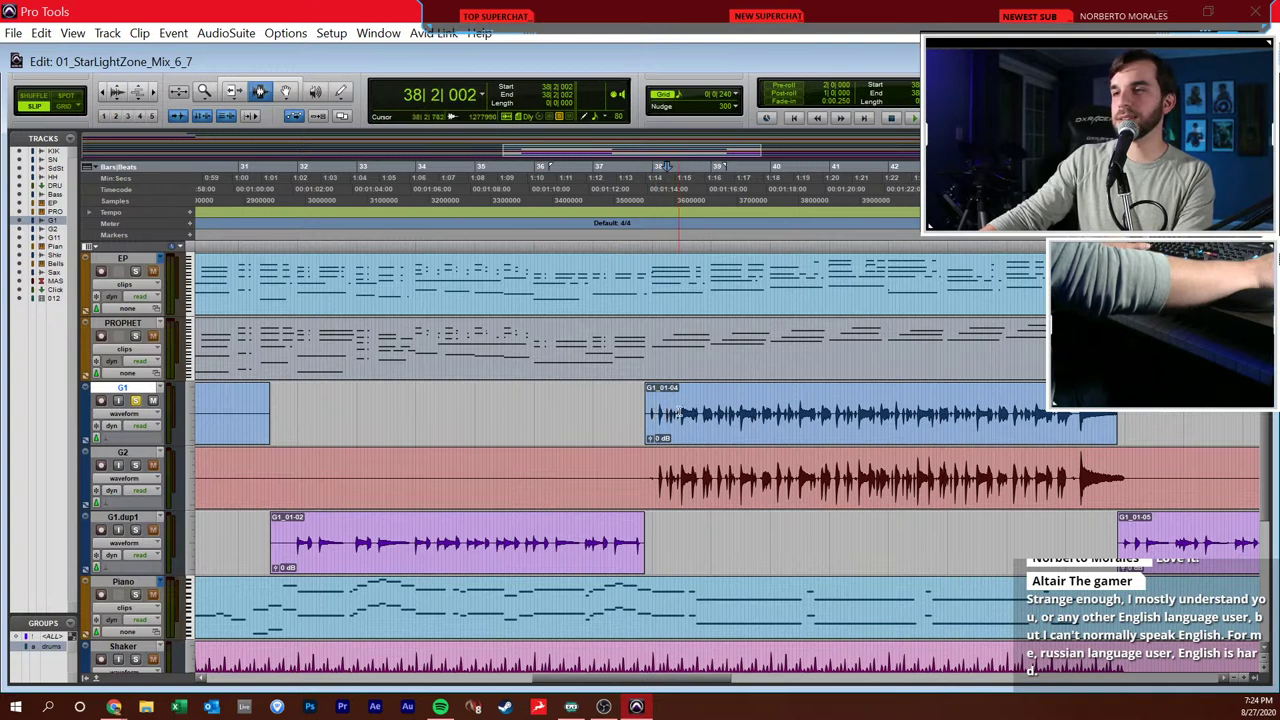
pyautogui.press('space')
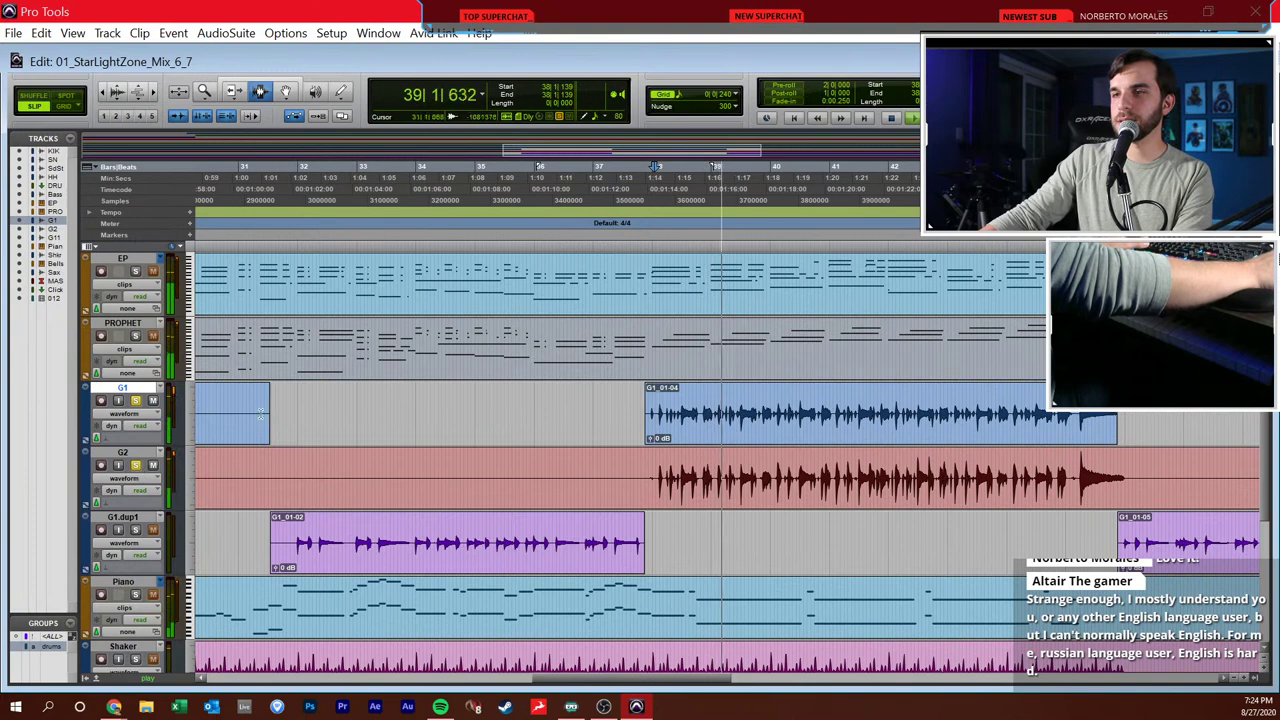
# - Listen to the two guitars, checking their levels in the Mix window and their clips in the Edit window, and stop playback
pyautogui.hotkey('ctrl', '=')
pyautogui.scroll(2, 520, 350)
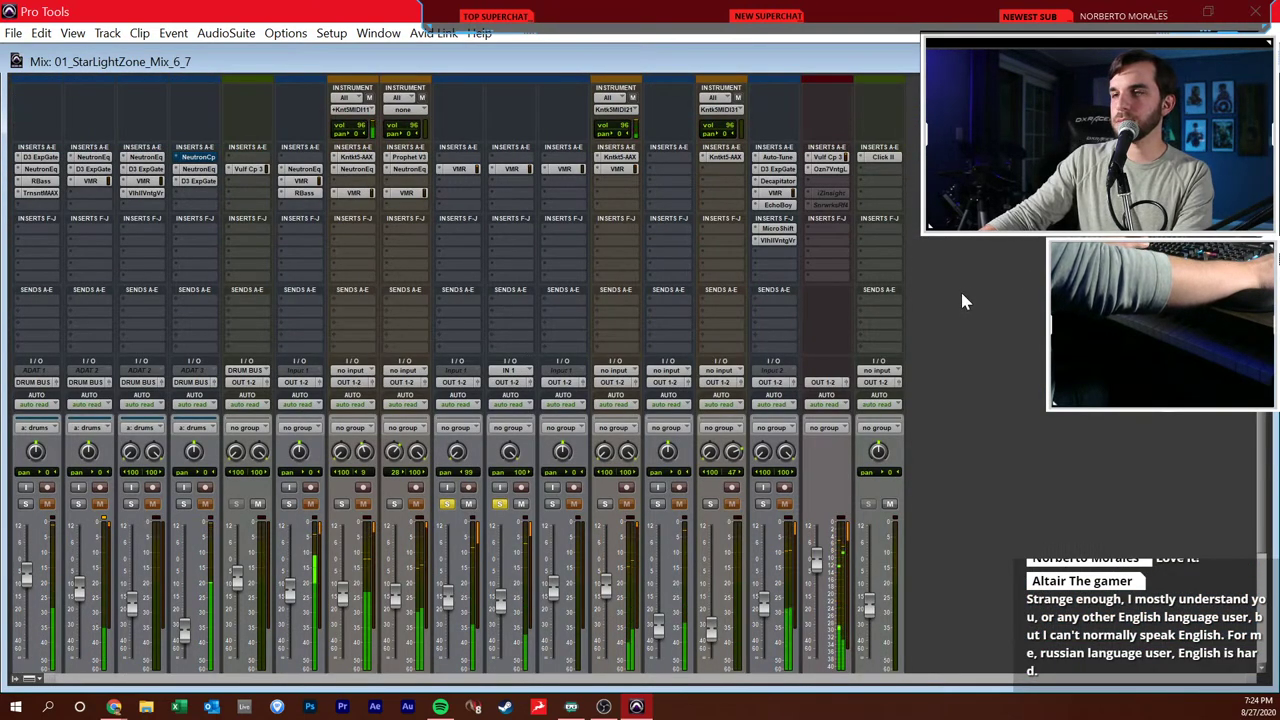
pyautogui.hotkey('ctrl', '=')
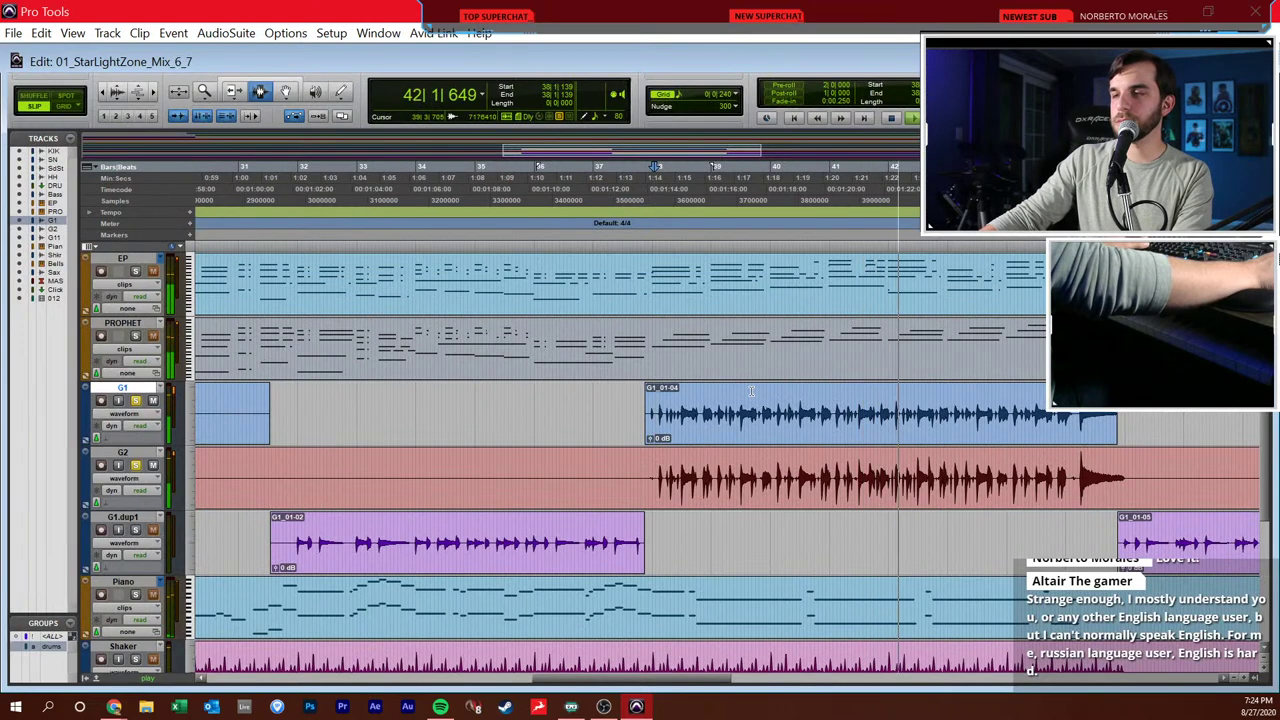
pyautogui.hscroll(2, 746, 386)
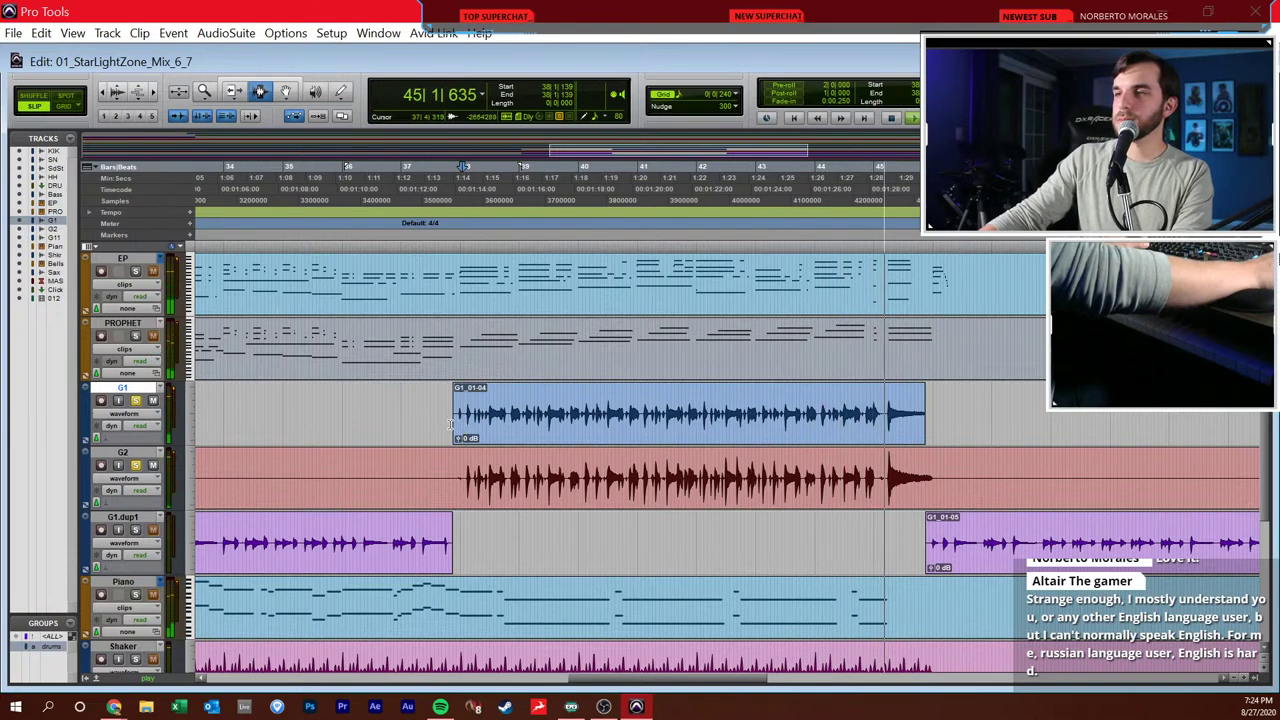
pyautogui.press('space')
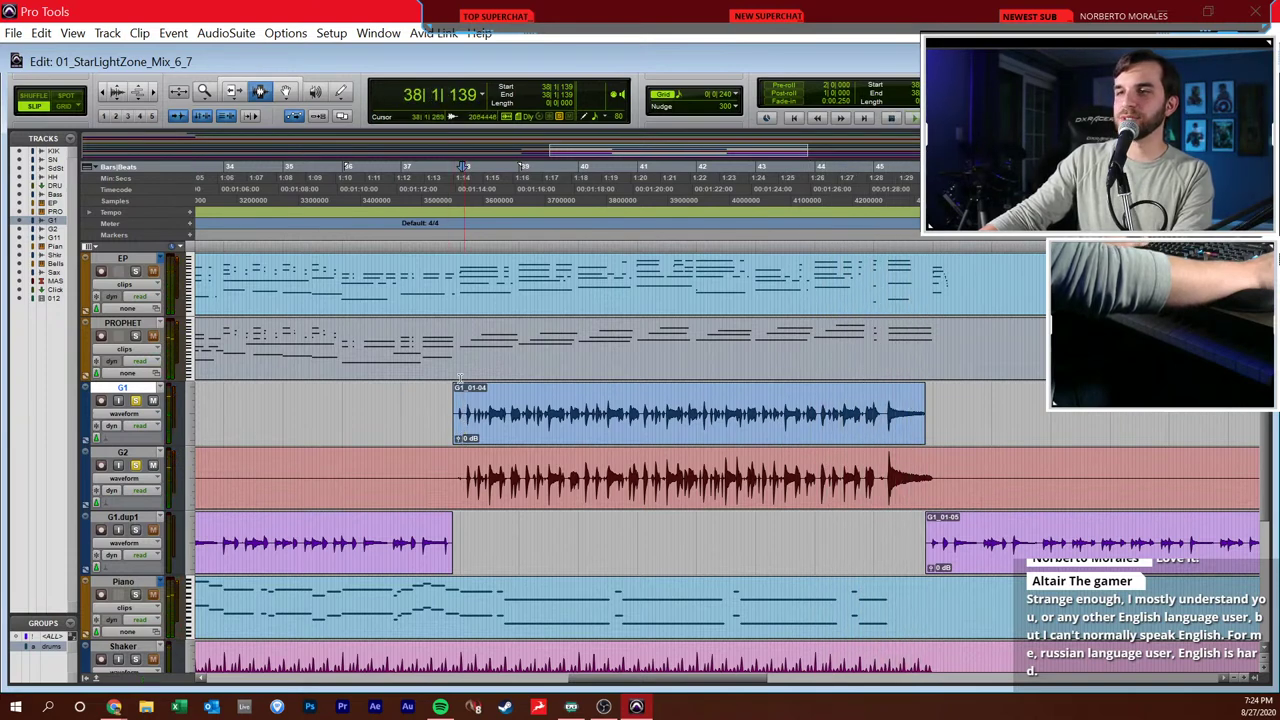
# - Open the Virtual Mix Rack on the G1 track and examine the HF gain of its FG-S equalizer and its FG-Stress compressor
pyautogui.hotkey('ctrl', '=')
pyautogui.scroll(2, 455, 215)
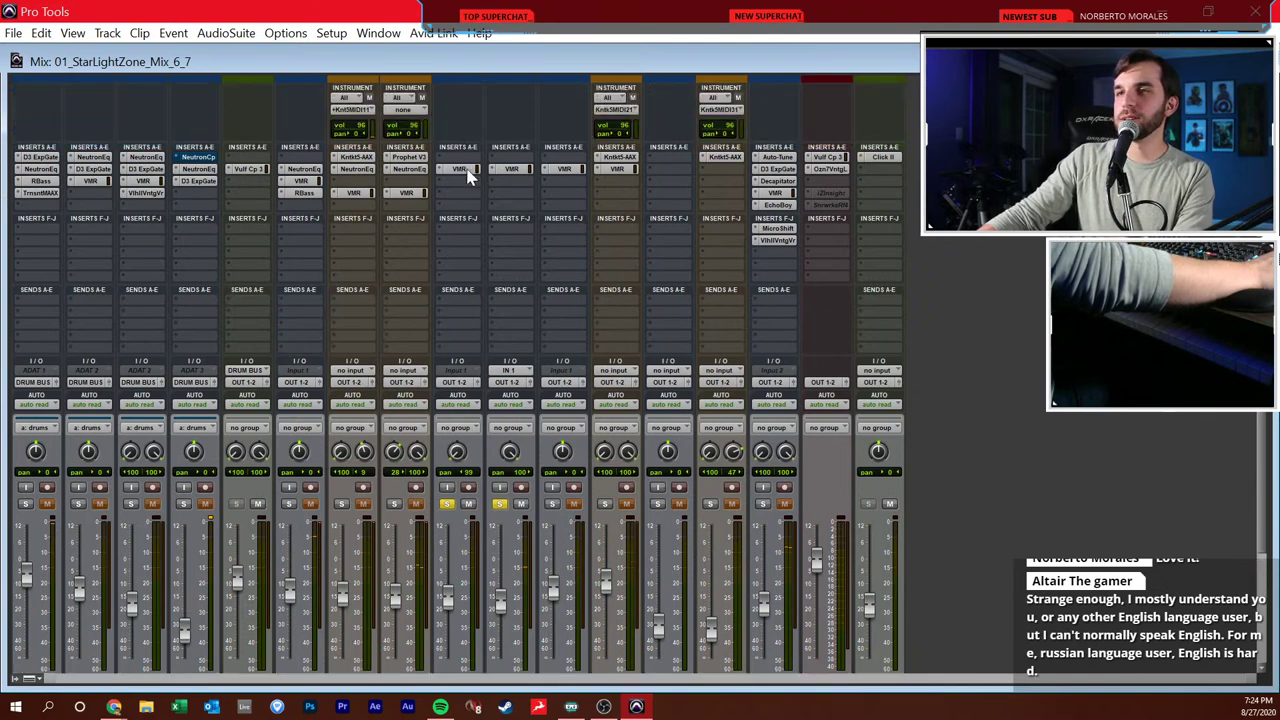
pyautogui.click(464, 170)
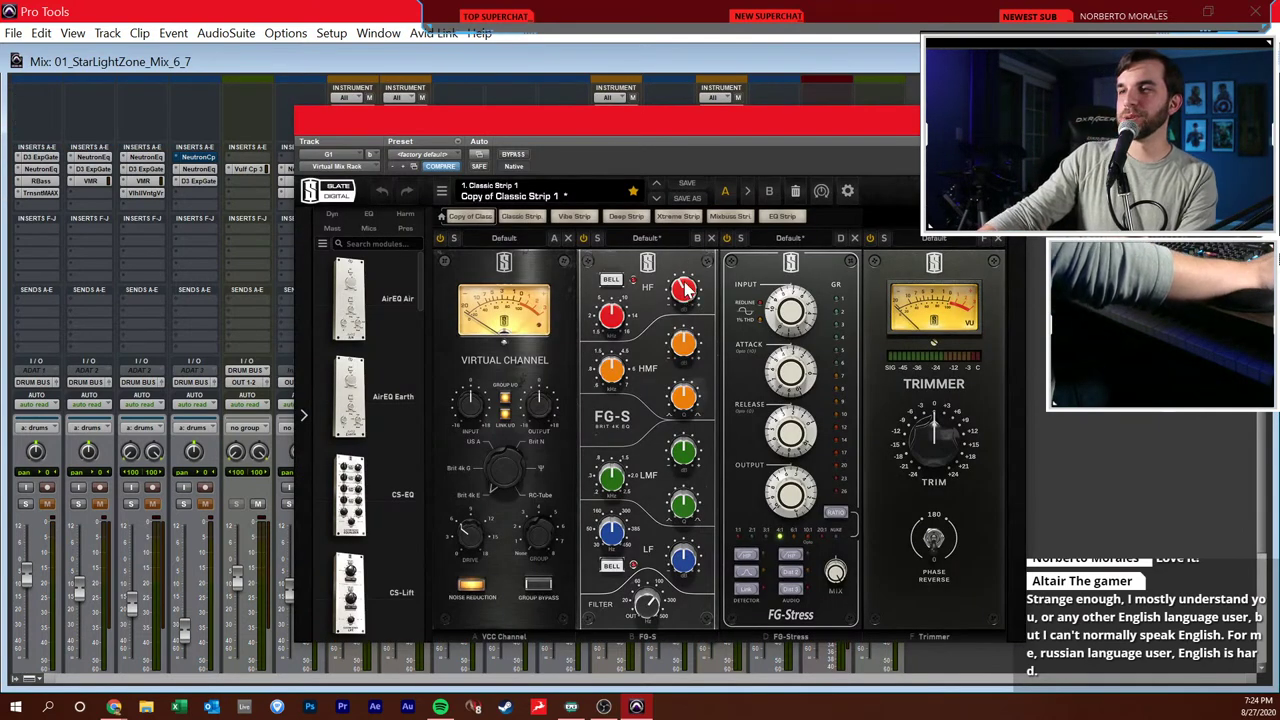
pyautogui.moveTo(683, 287); pyautogui.dragTo(686, 302)
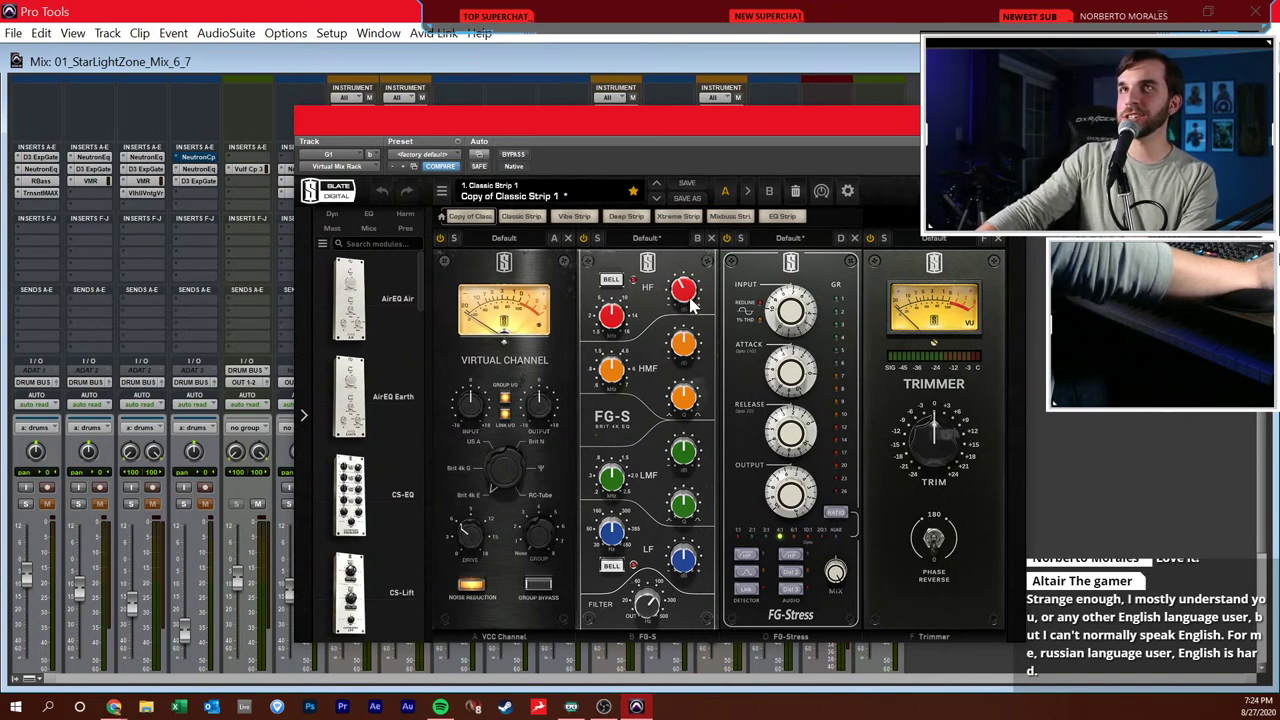
pyautogui.moveTo(684, 291)
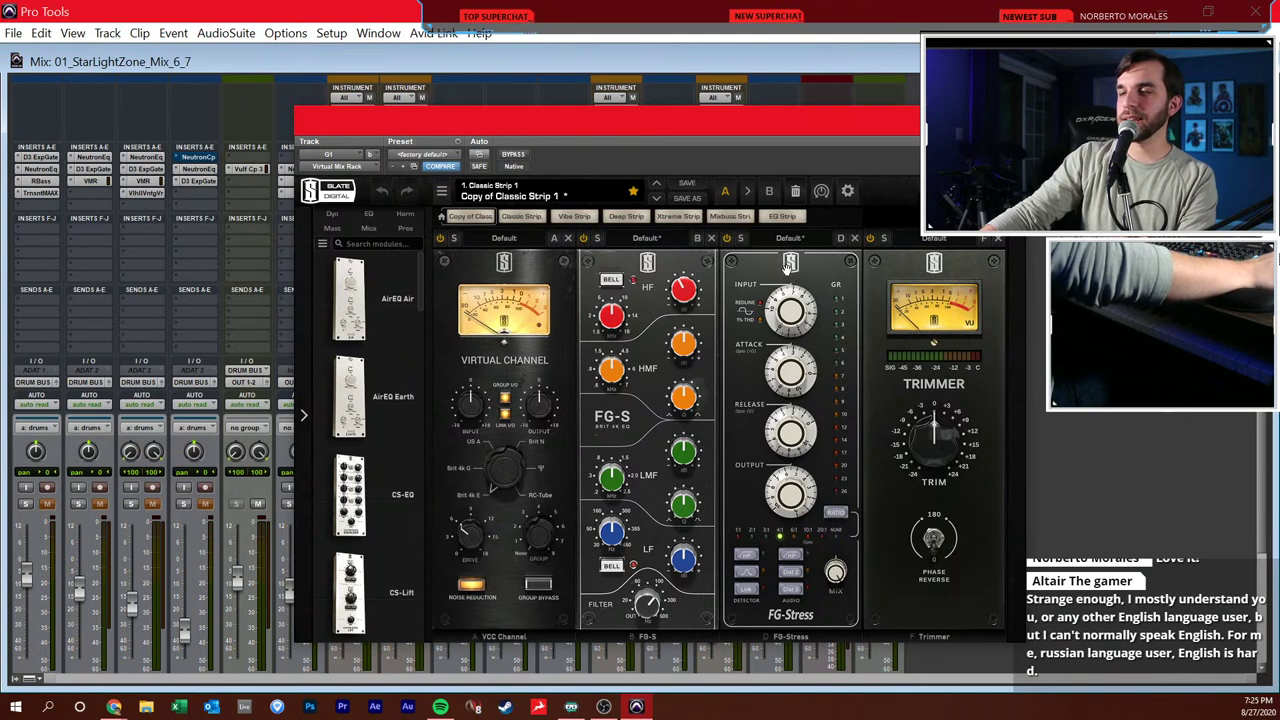
# - Play the guitars with the rack showing, close it, and bypass the VMR inserts on G1 and G2 for comparison
pyautogui.press('space')
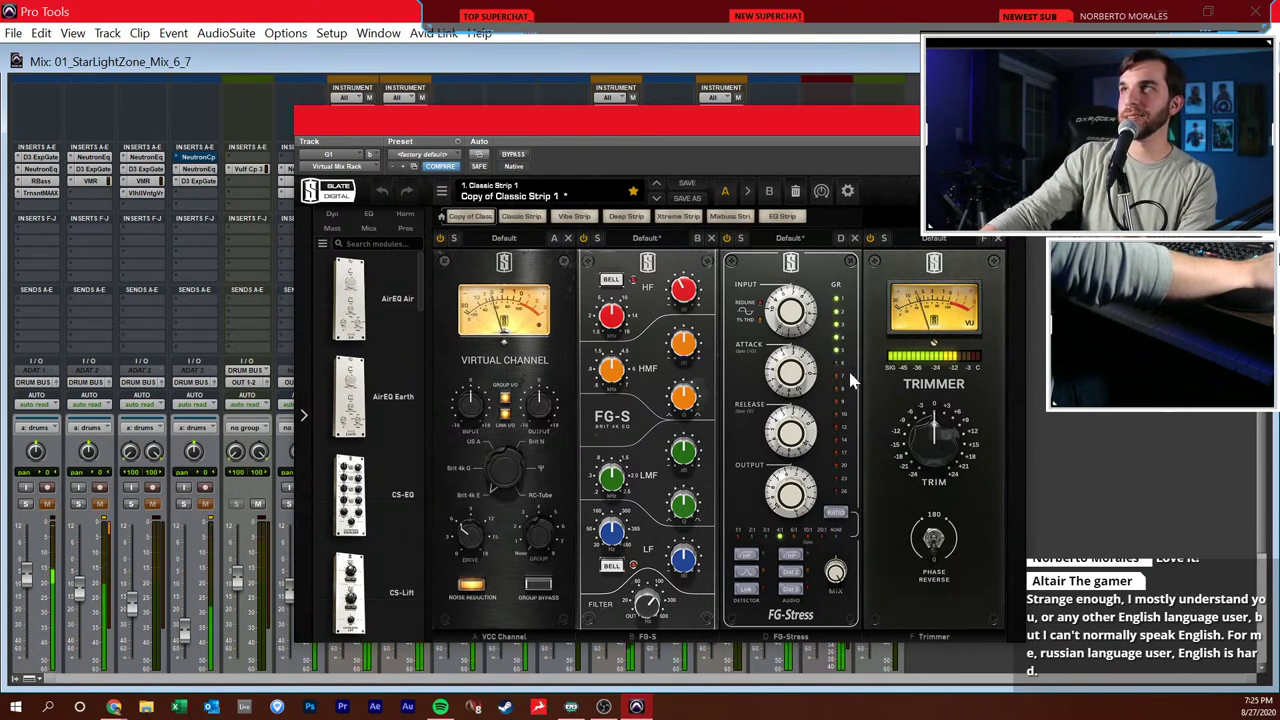
pyautogui.moveTo(548, 120); pyautogui.dragTo(593, 210)
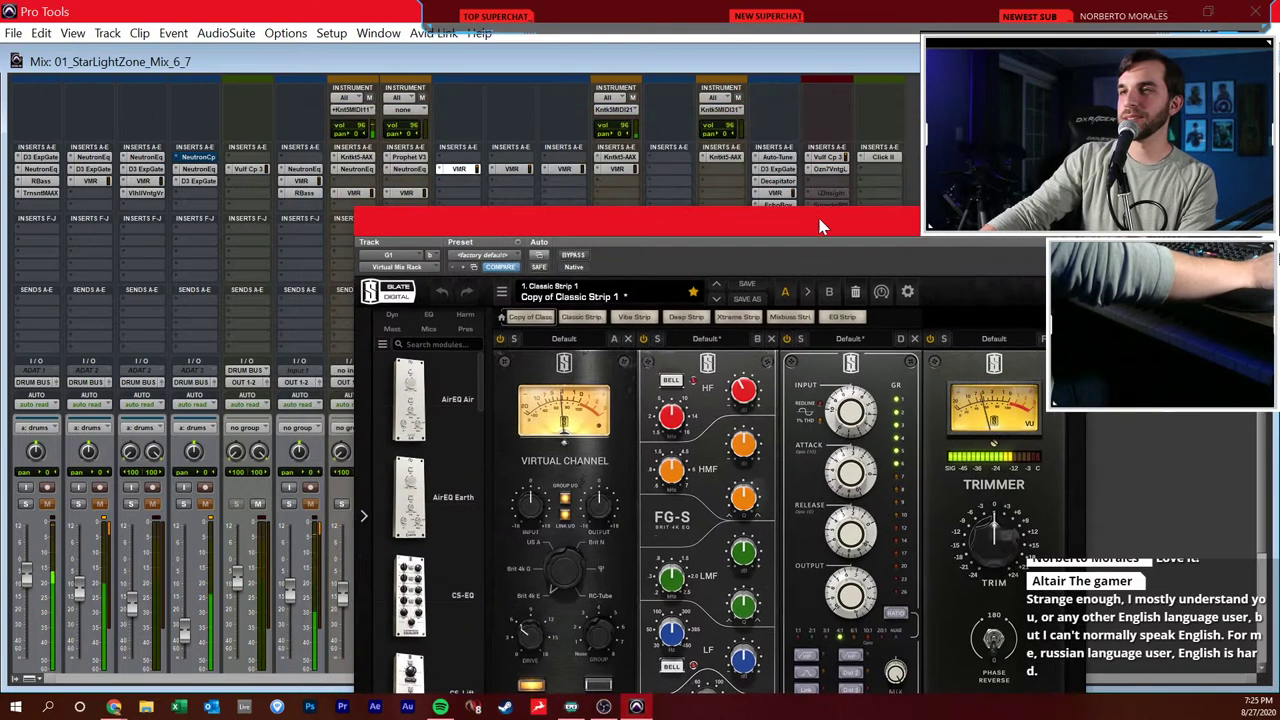
pyautogui.hotkey('ctrl', 'w')
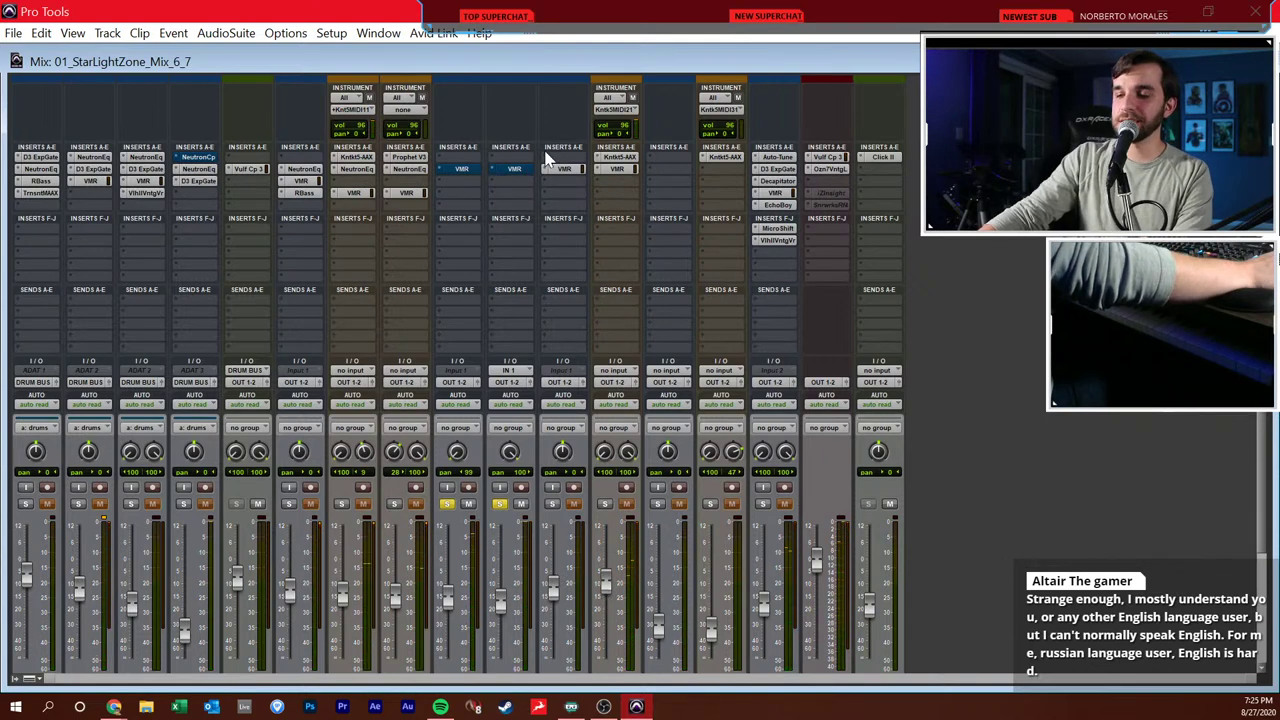
# - Show the session's video briefly, close it, and re-enable the VMR inserts on G1 and G2
pyautogui.hotkey('ctrl', '9')
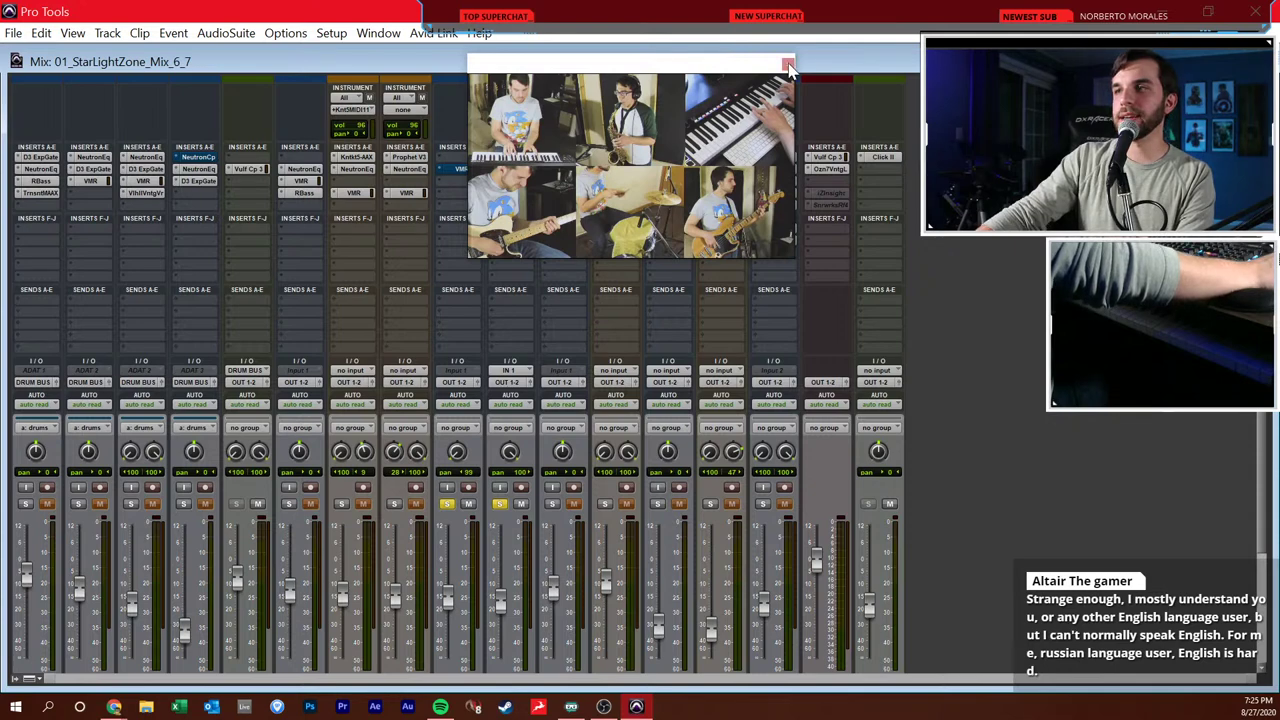
pyautogui.hotkey('ctrl', '9')
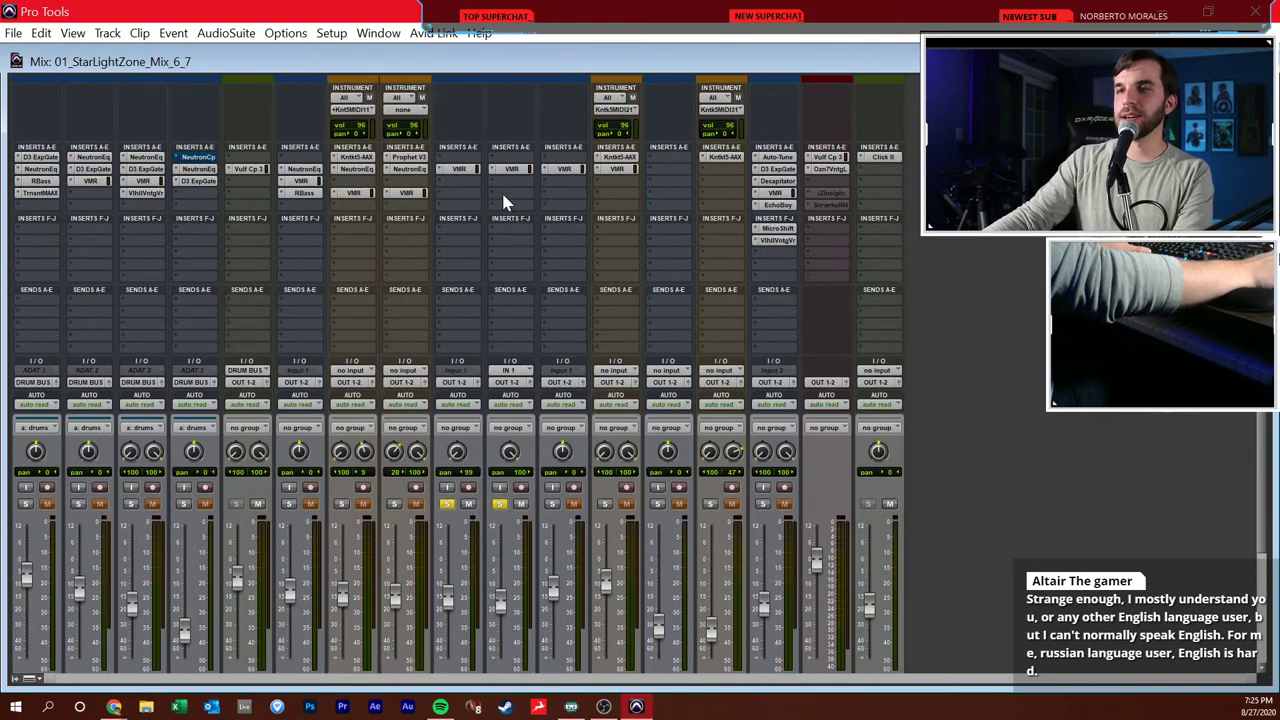
# - Open Kontakt on the Piano track to examine The Maverick piano instrument, and close it
pyautogui.scroll(-1, 499, 201)
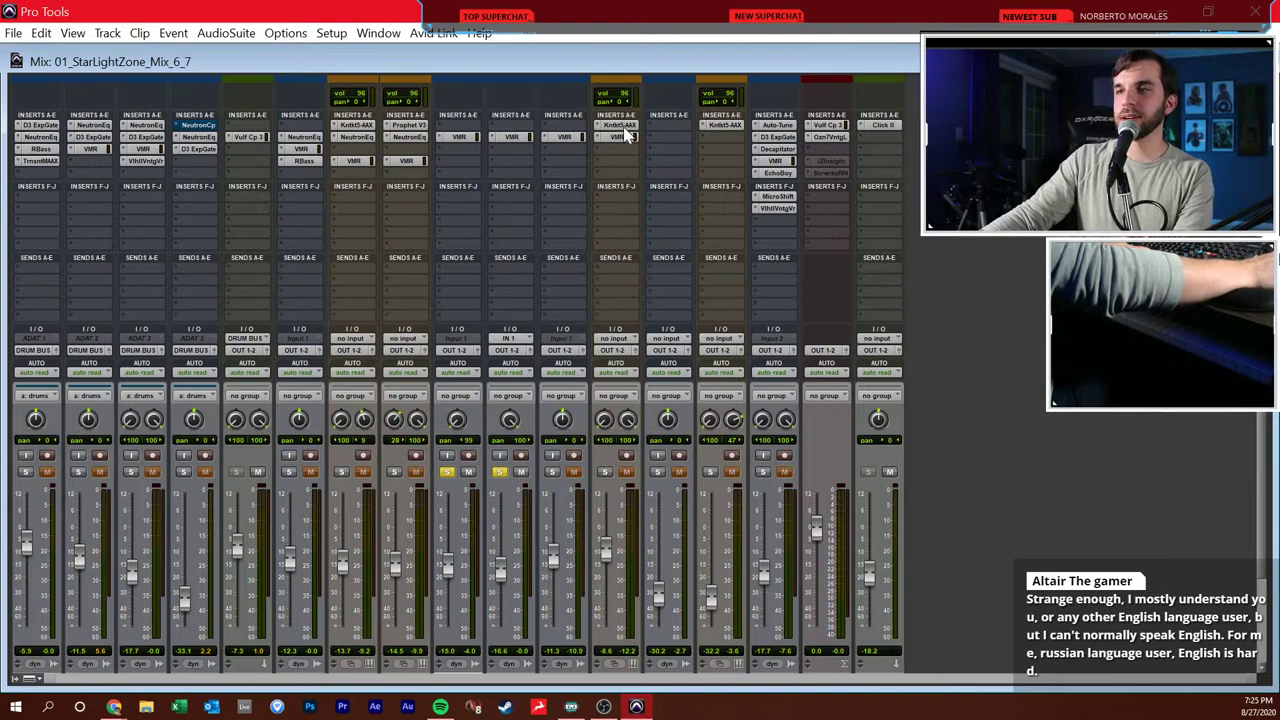
pyautogui.click(620, 126)
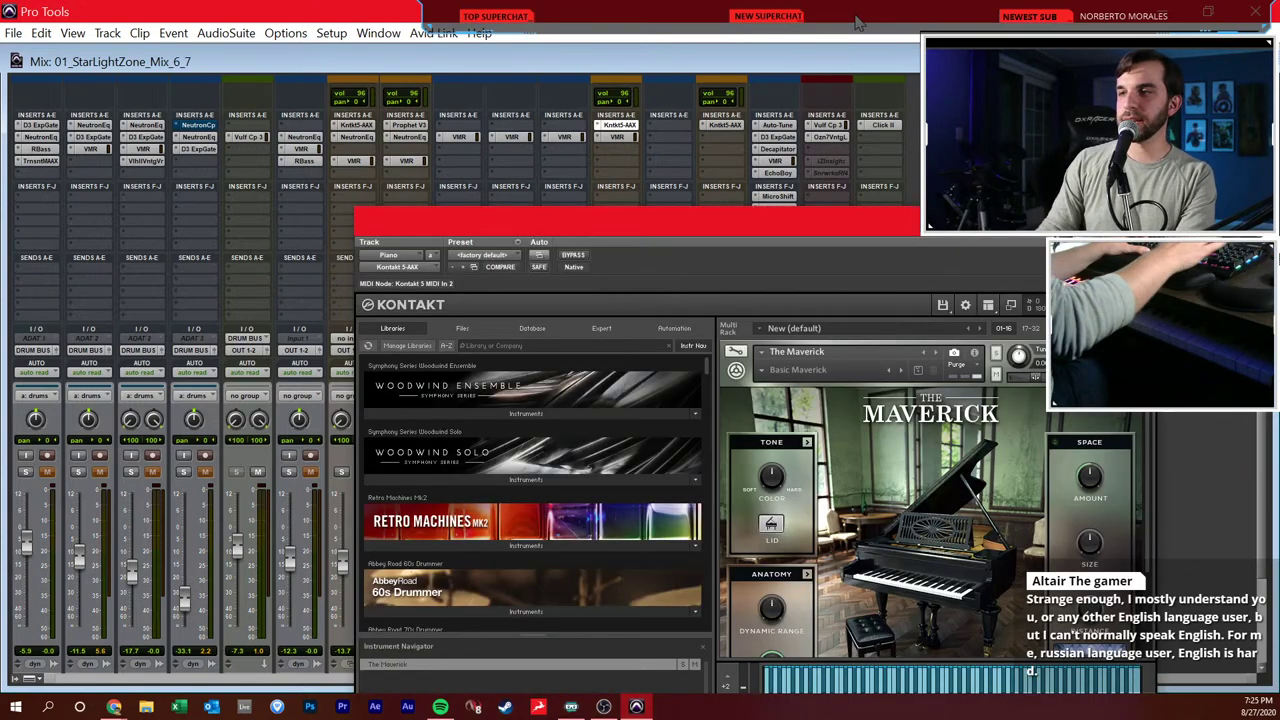
pyautogui.moveTo(693, 226); pyautogui.dragTo(403, 107)
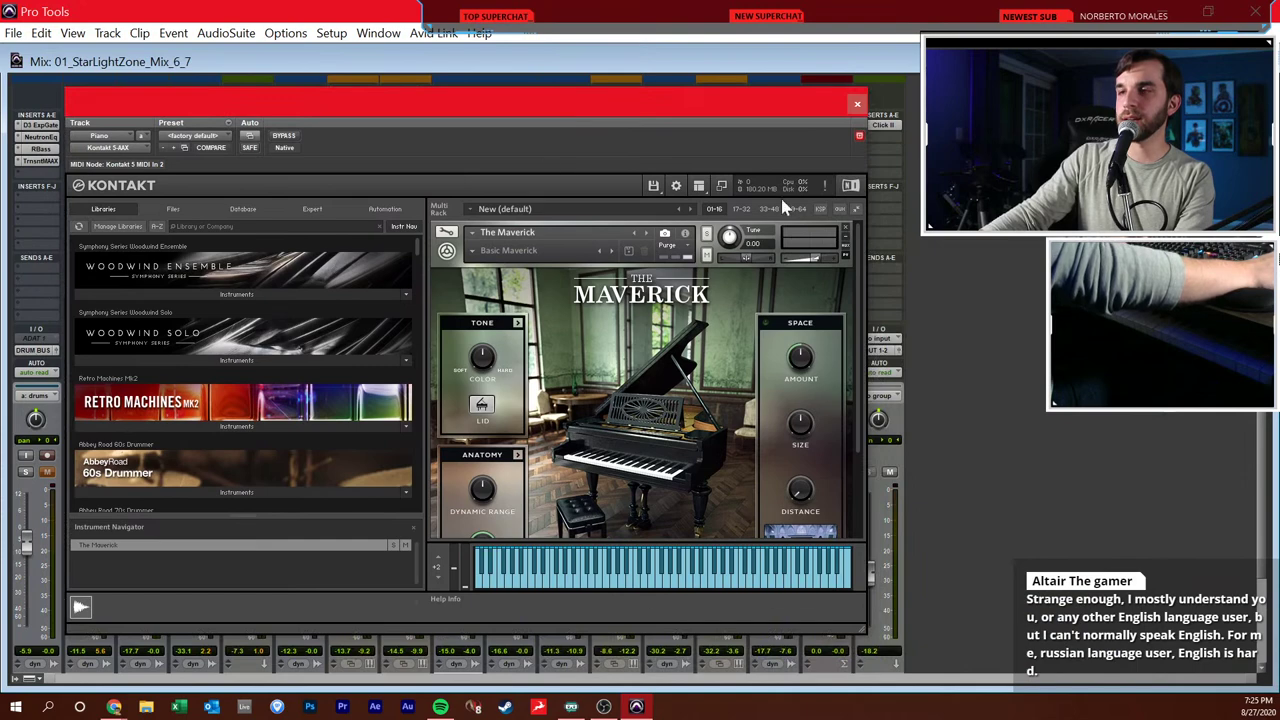
pyautogui.click(857, 104)
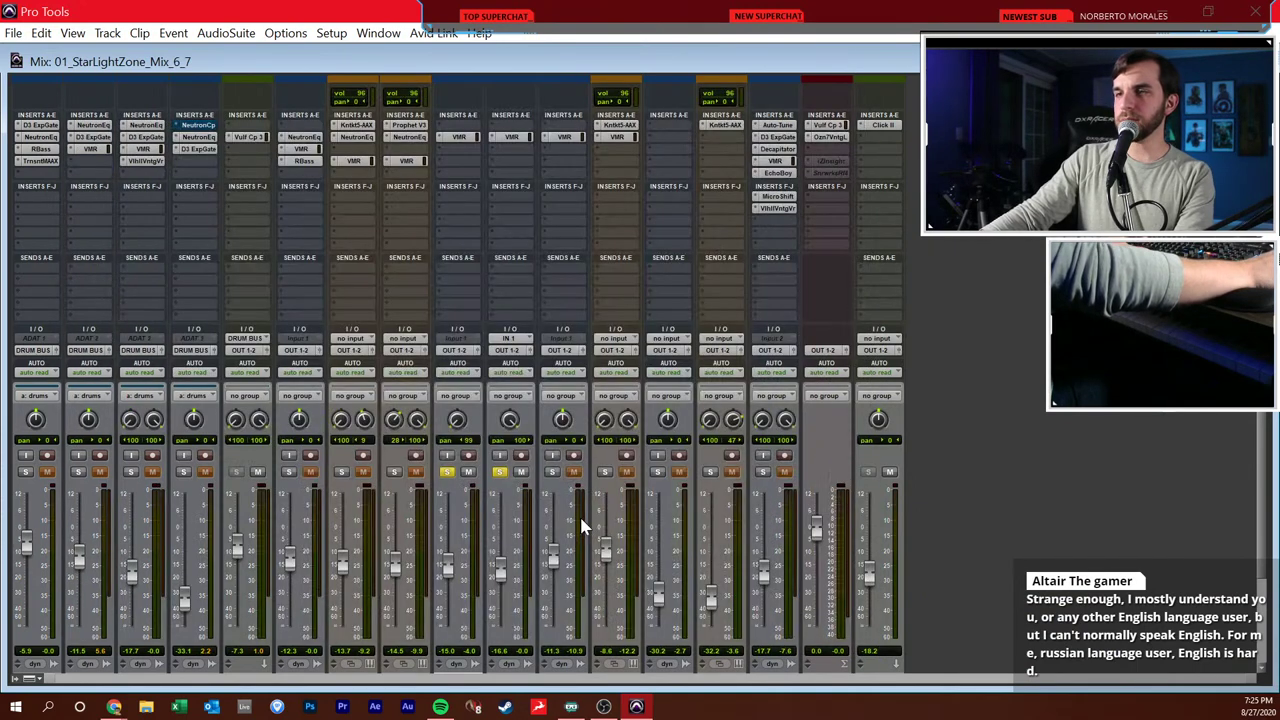
# - Solo only the Piano track and open its Virtual Mix Rack to show the FG-S equalizer and FG-116 compressor
pyautogui.hotkey('ctrl', '=')
pyautogui.hotkey('ctrl', '=')
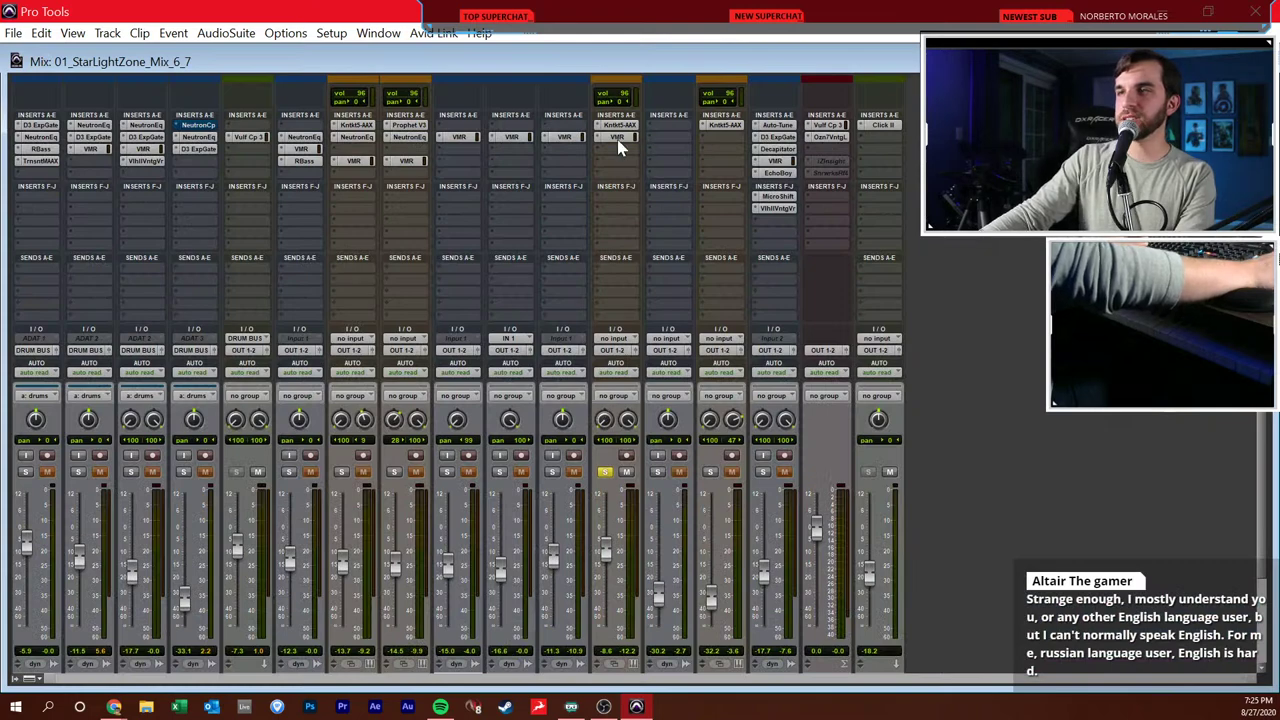
pyautogui.click(618, 137)
pyautogui.moveTo(545, 114); pyautogui.dragTo(537, 96)
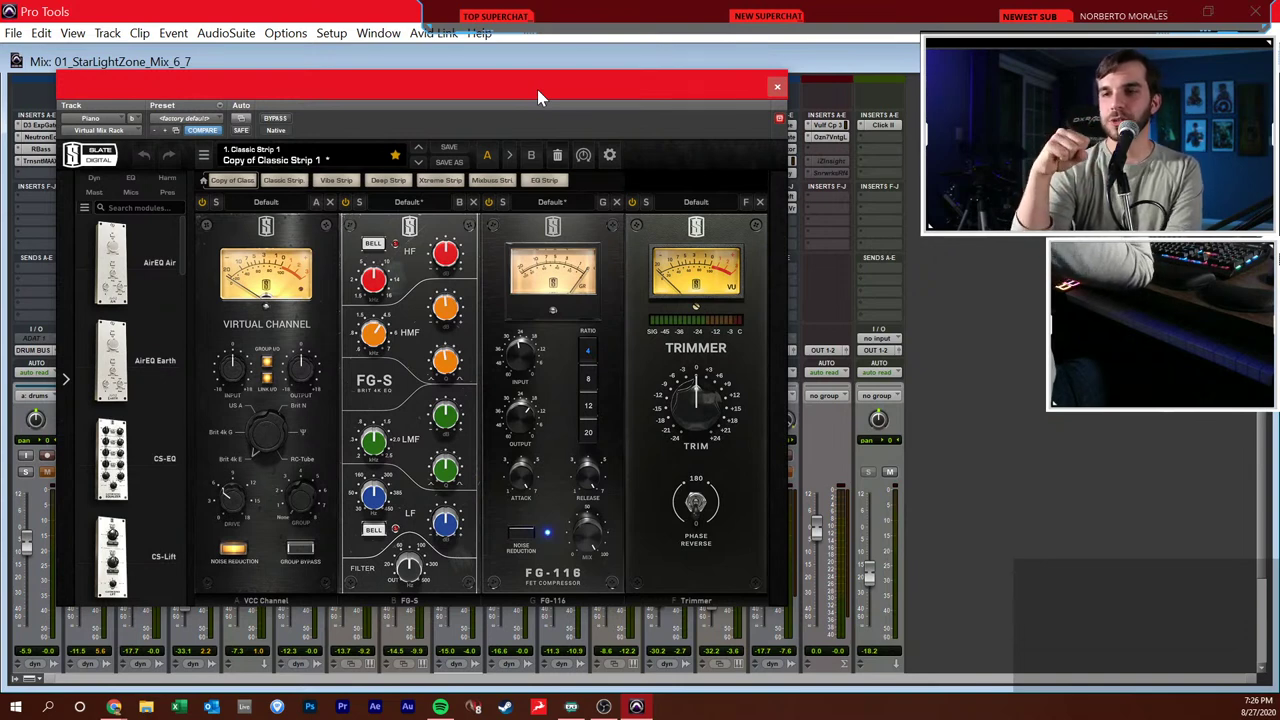
pyautogui.moveTo(663, 94); pyautogui.dragTo(612, 121)
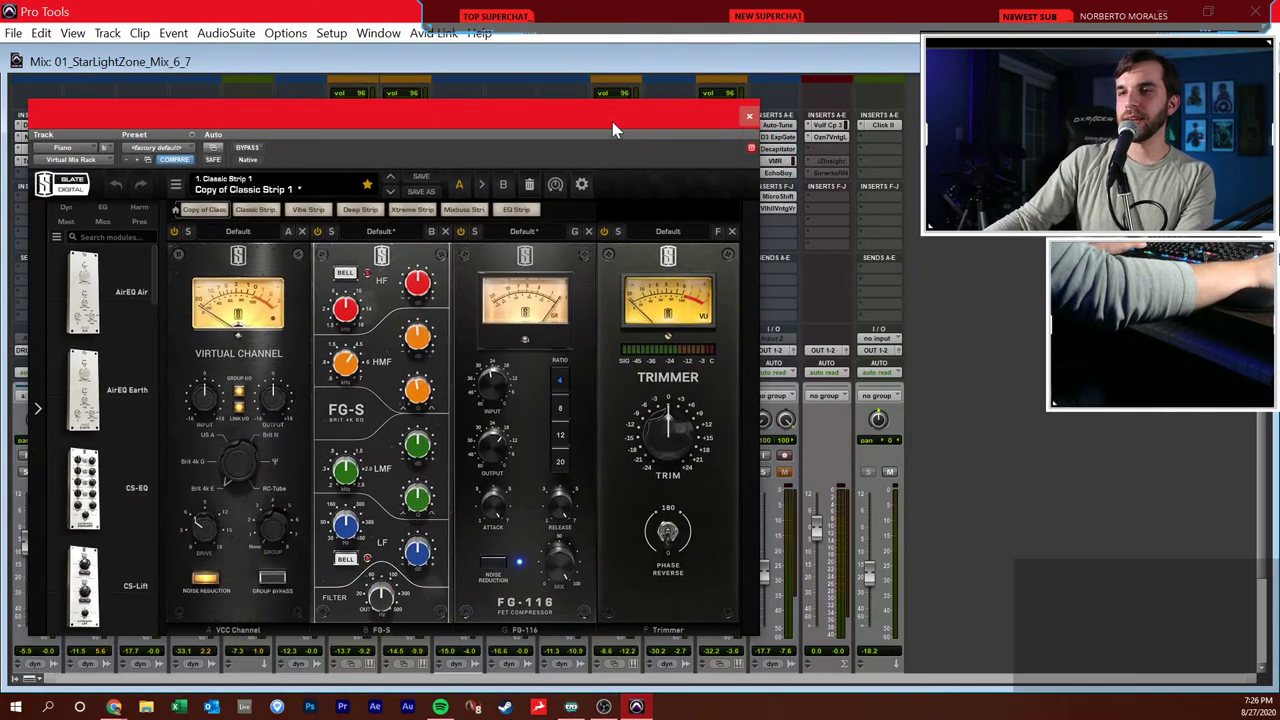
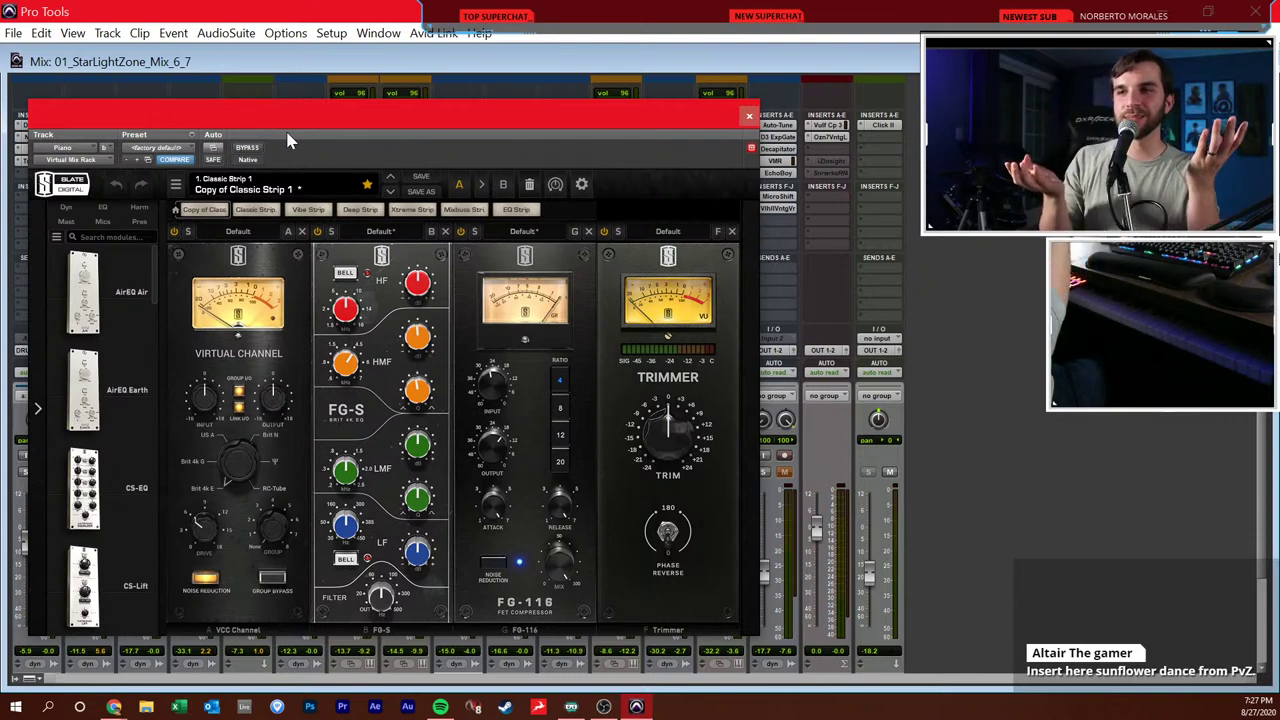
# - Record-enable the Piano track, play notes through its rack, and adjust the FG-116 compressor's input
pyautogui.moveTo(612, 123); pyautogui.dragTo(300, 120)
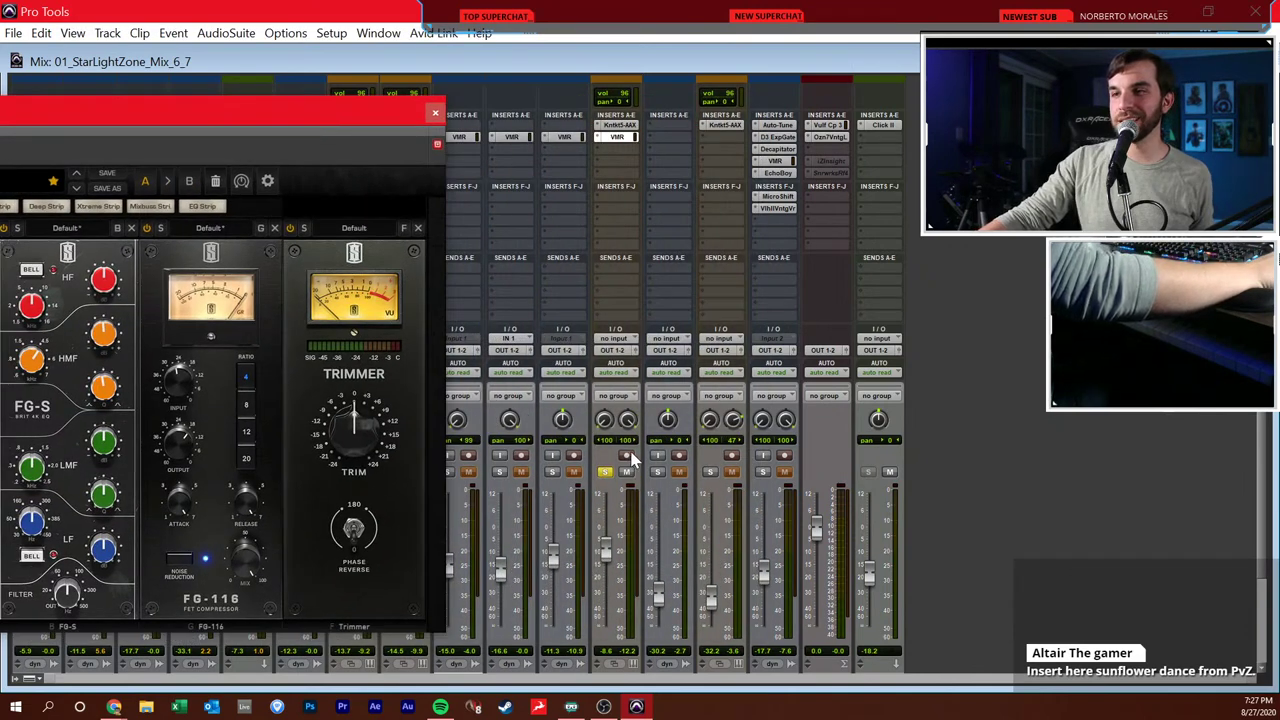
pyautogui.moveTo(214, 126); pyautogui.dragTo(498, 62)
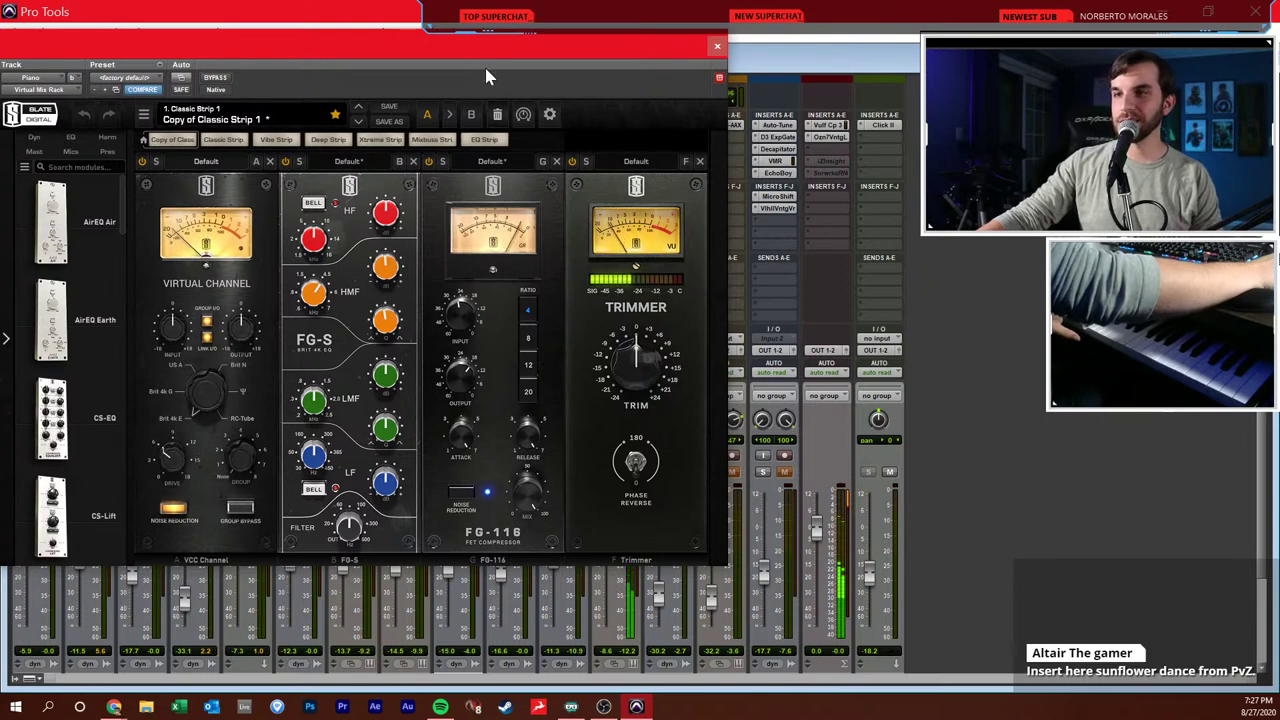
pyautogui.moveTo(456, 328); pyautogui.dragTo(466, 323)
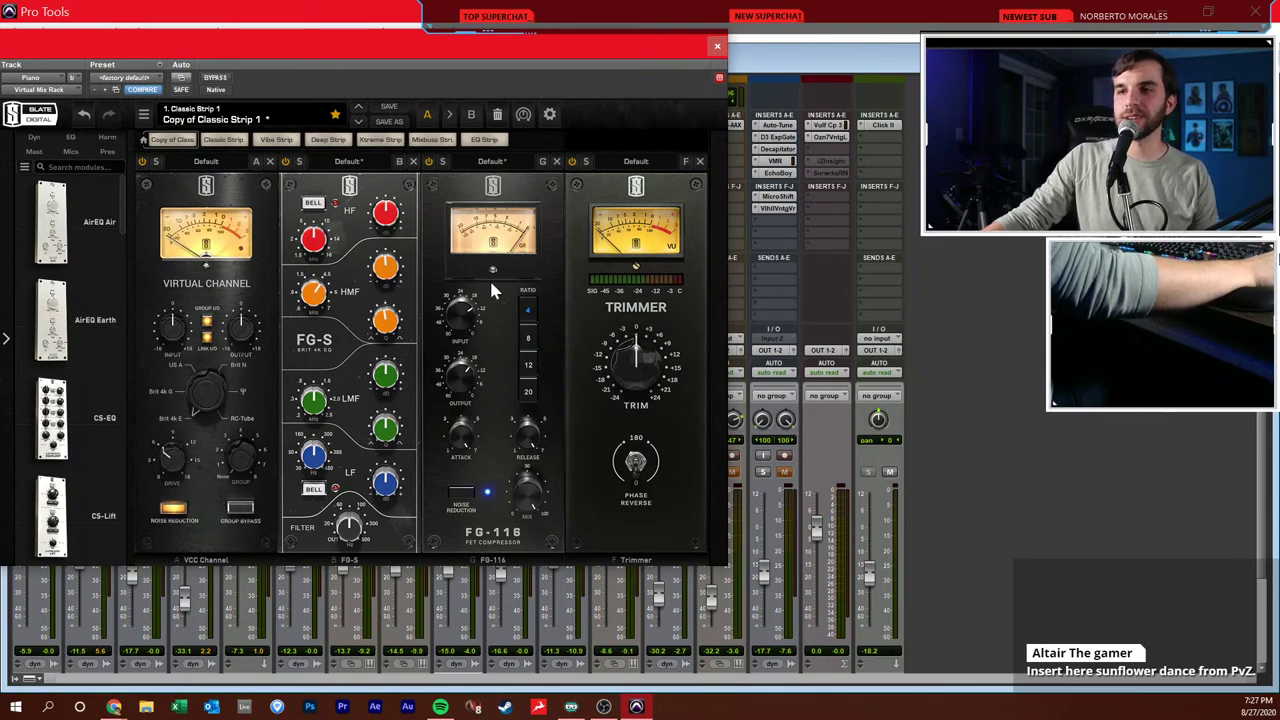
# - Close the piano's Virtual Mix Rack, and unsolo and disarm the Piano track
pyautogui.click(717, 46)
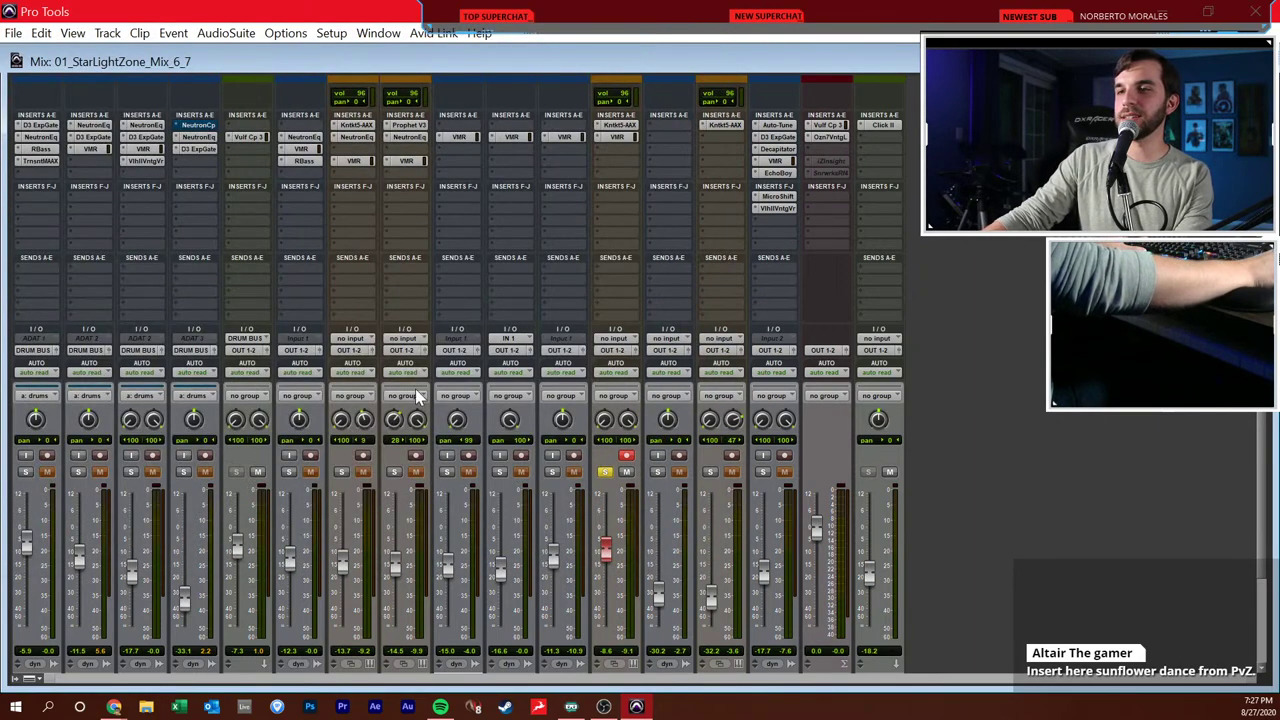
pyautogui.click(604, 471)
pyautogui.click(626, 455)
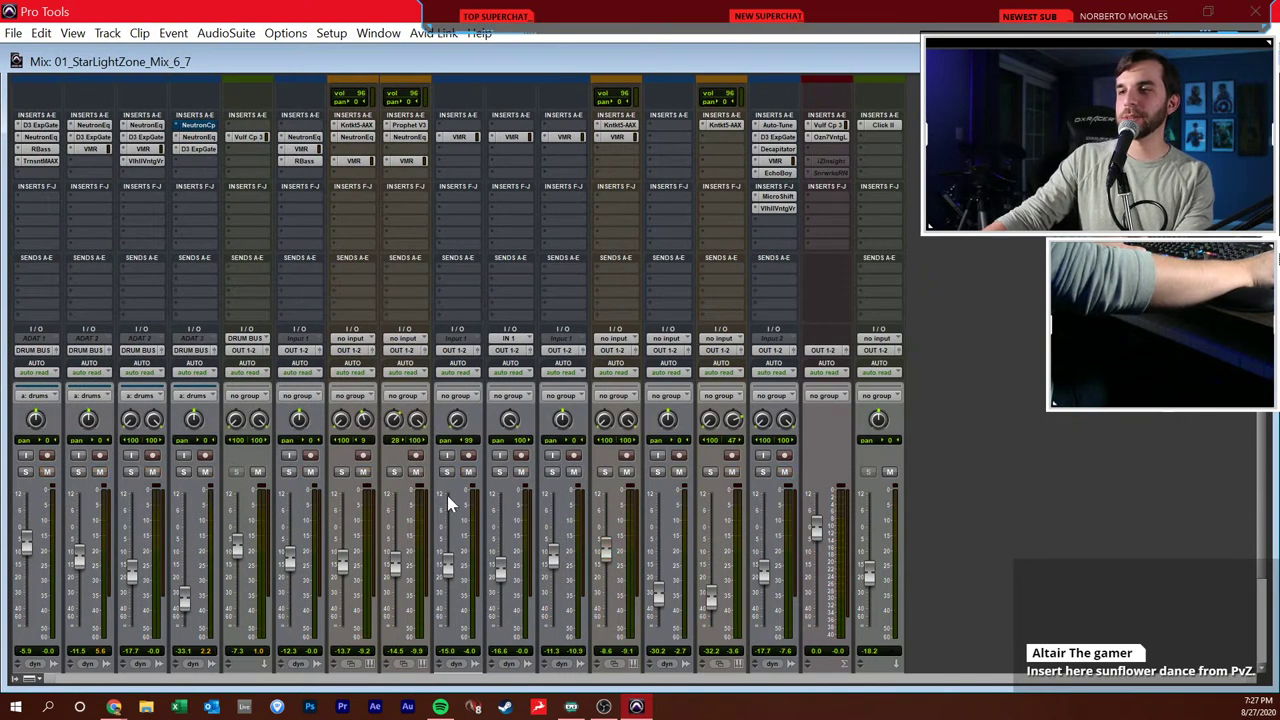
# - Solo the EP and PROPHET tracks in the mixer to hear the two keyboard parts play together
pyautogui.click(343, 472)
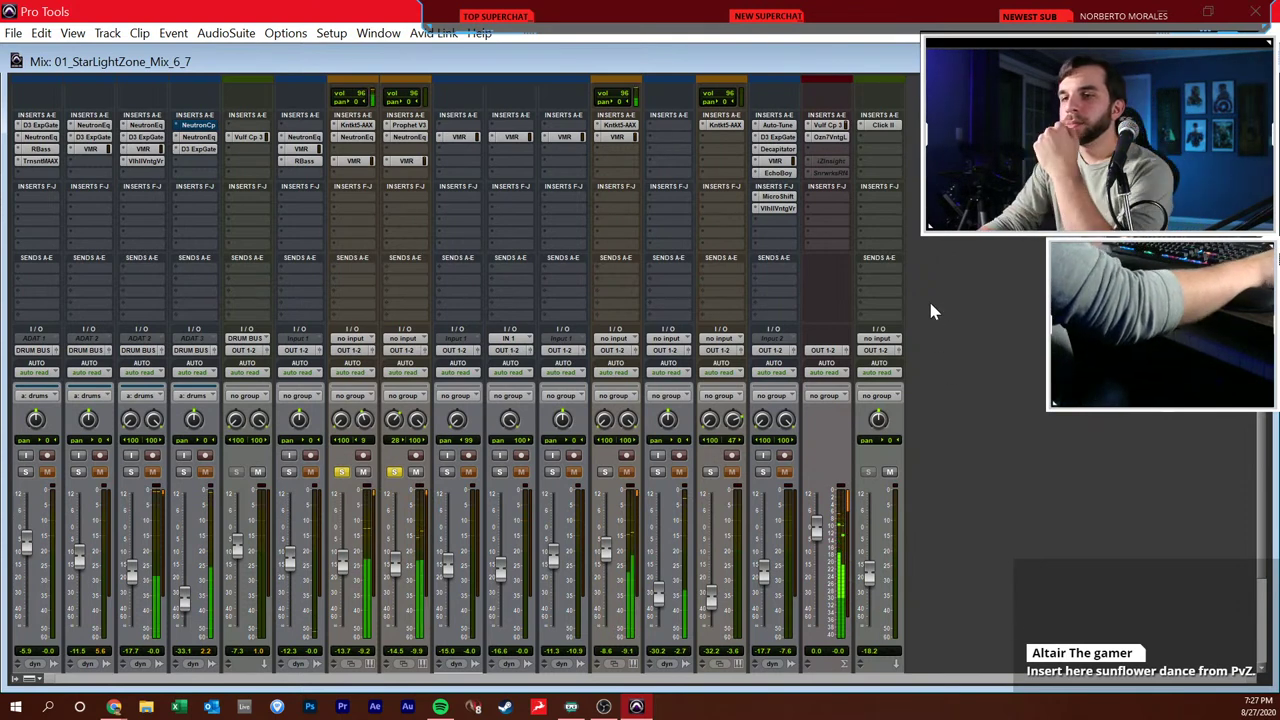
pyautogui.scroll(1, 914, 120)
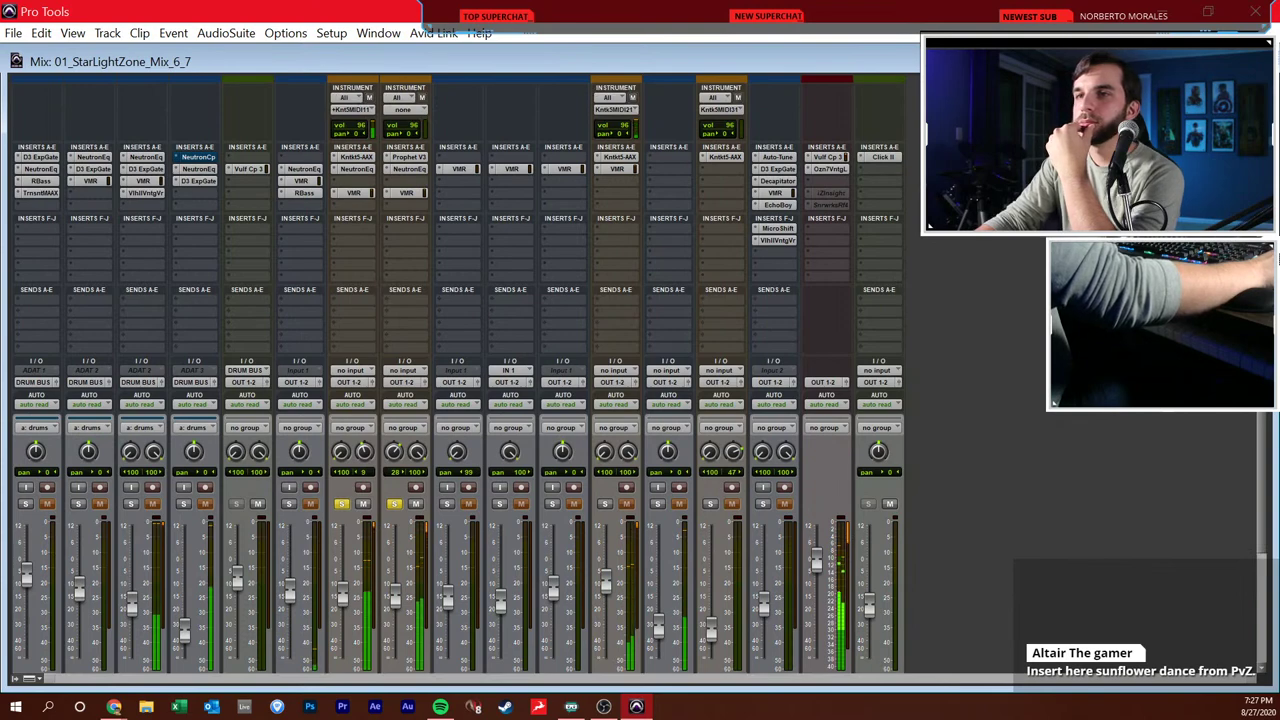
pyautogui.scroll(-1, 960, 270)
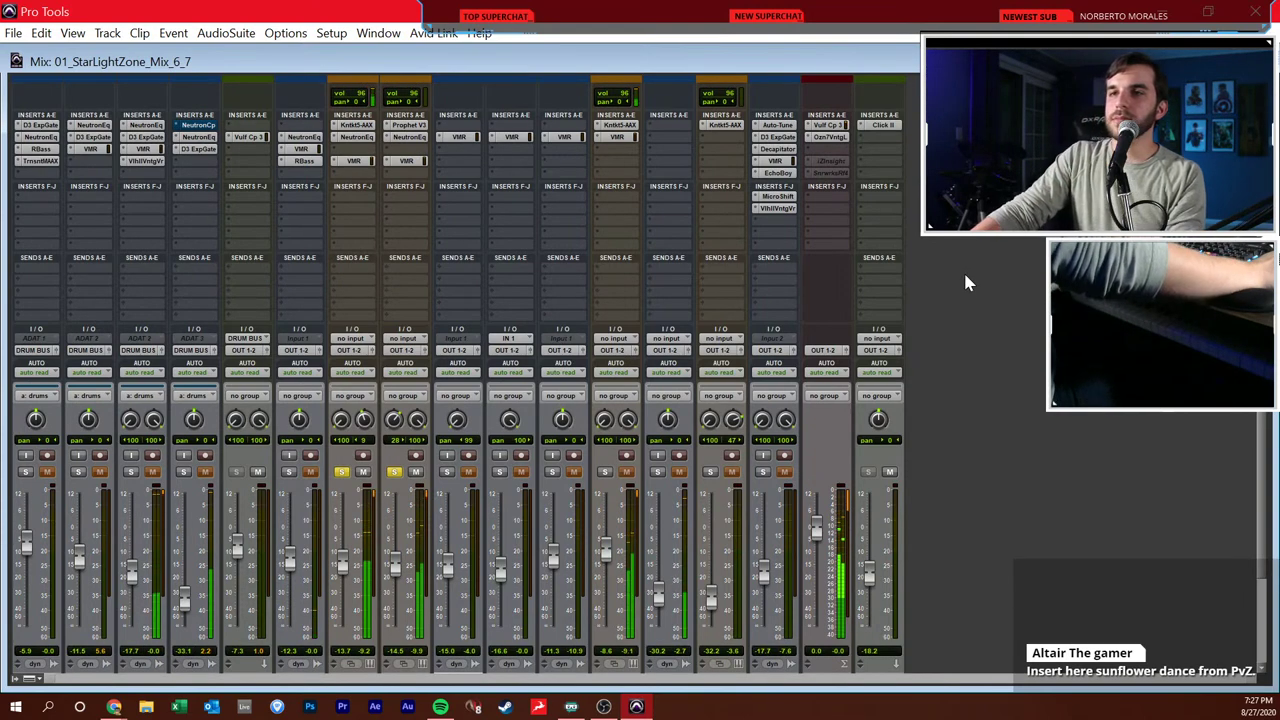
# - Stop playback, select the EP clip from 1|4|121 just before its first notes to its end, and return to the mixer
pyautogui.hotkey('ctrl', '=')
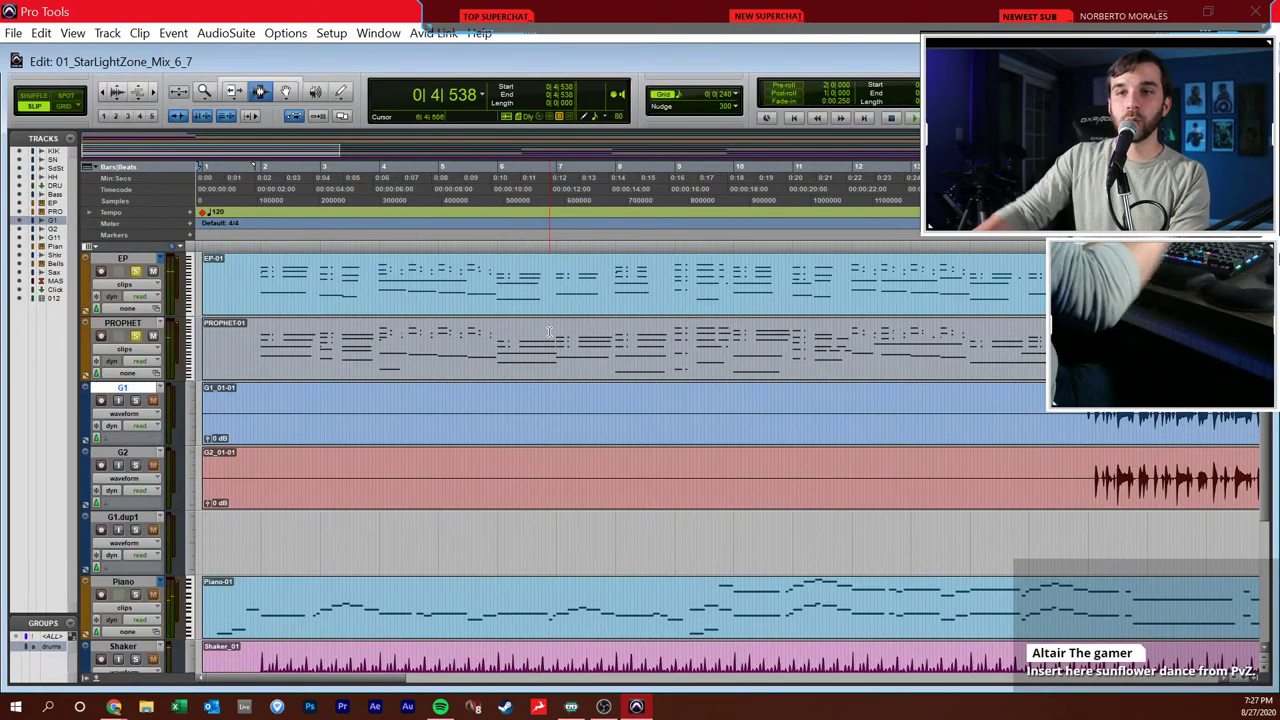
pyautogui.press('space')
pyautogui.moveTo(248, 290); pyautogui.dragTo(340, 290)
pyautogui.hotkey('shift', 'Tab')
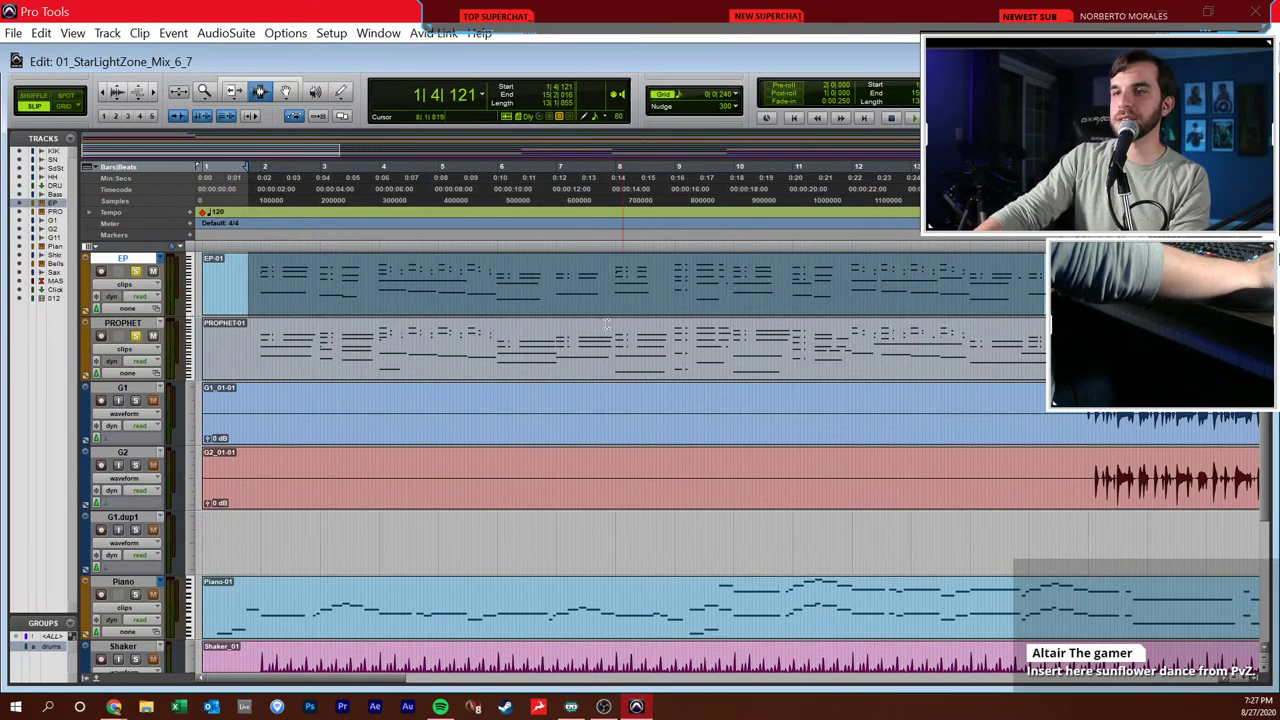
pyautogui.hotkey('ctrl', '=')
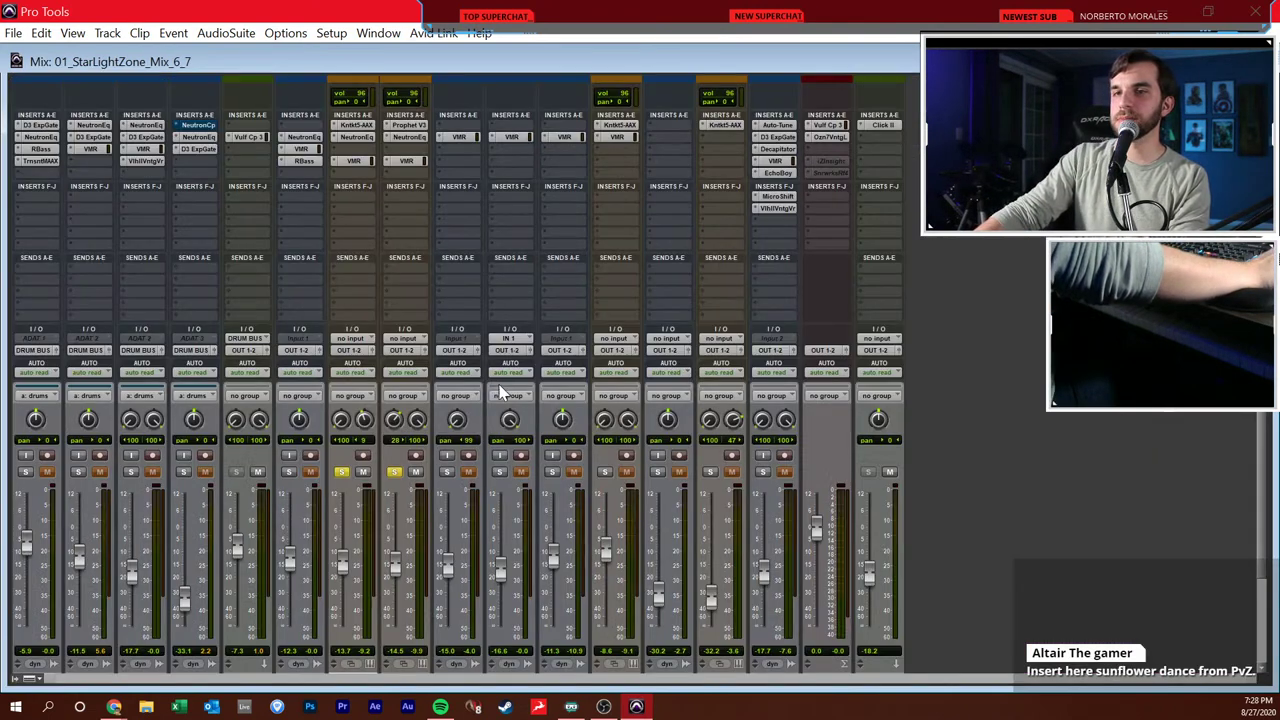
# - Open Kontakt on the EP track with only EP soloed to examine the Scarbee A-200 instrument, and close it
pyautogui.click(345, 133)
pyautogui.moveTo(402, 50); pyautogui.dragTo(805, 77)
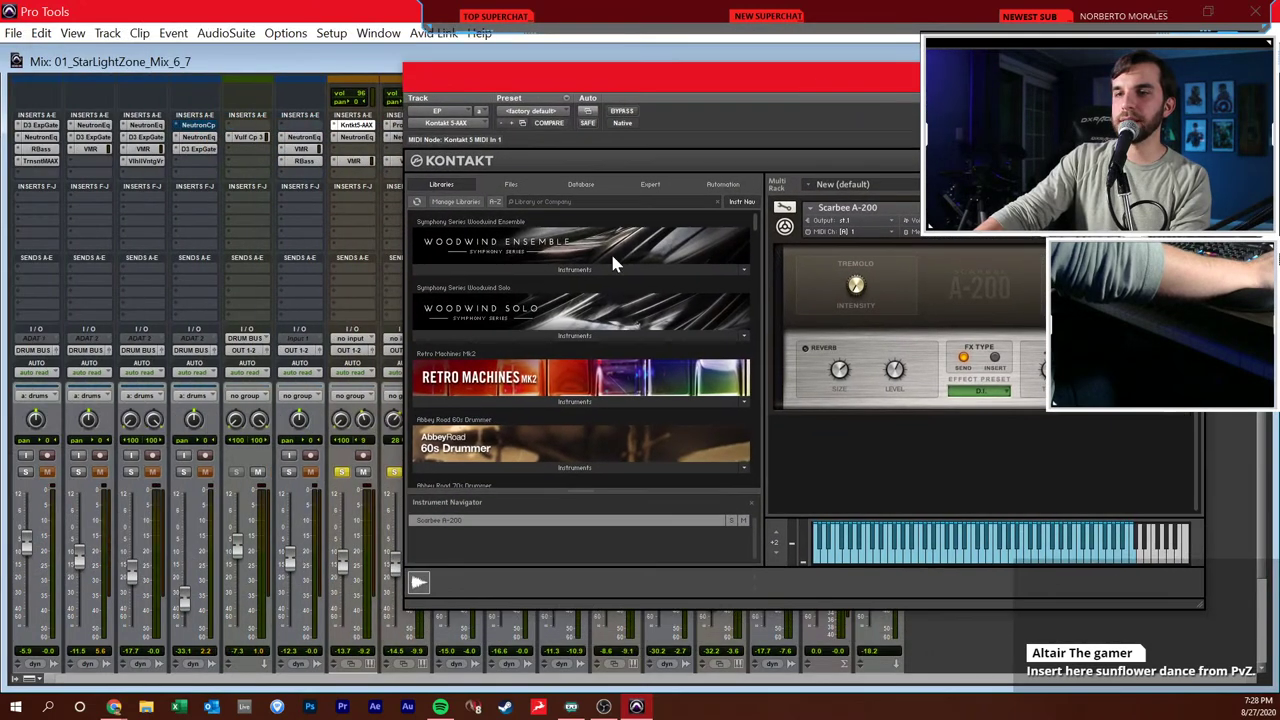
pyautogui.click(391, 474)
pyautogui.click(342, 472)
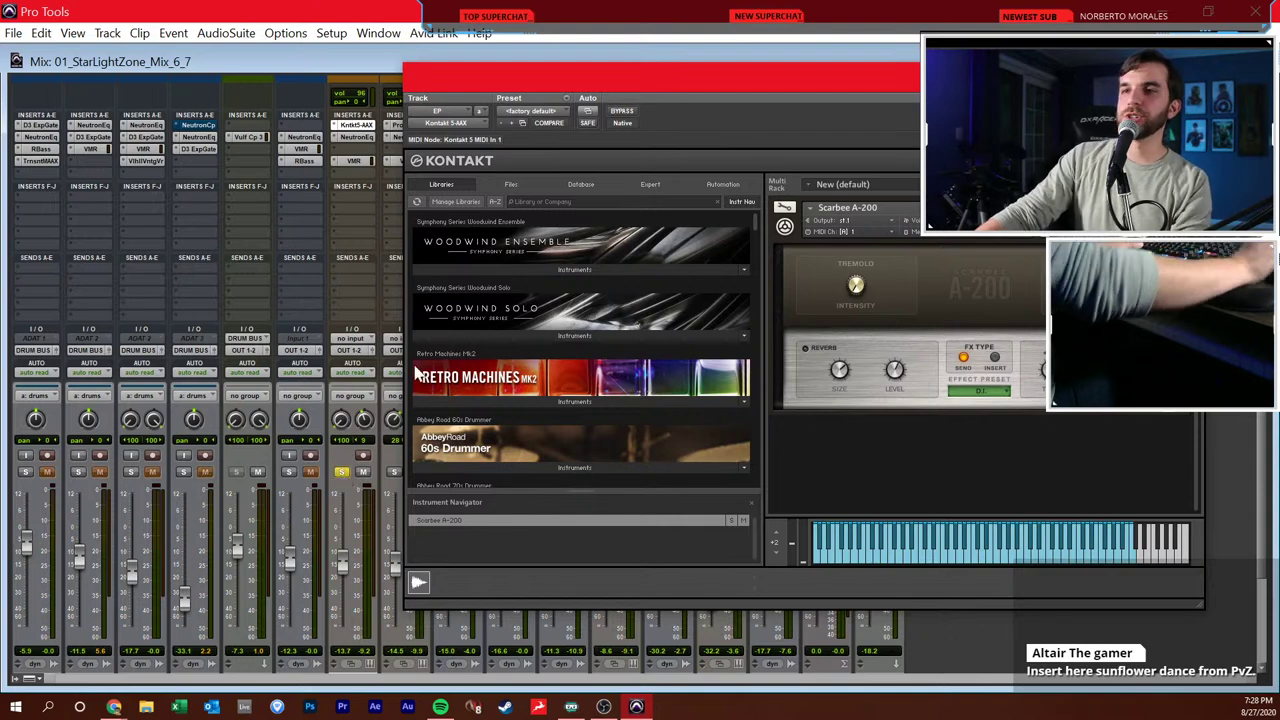
pyautogui.moveTo(506, 95); pyautogui.dragTo(191, 109)
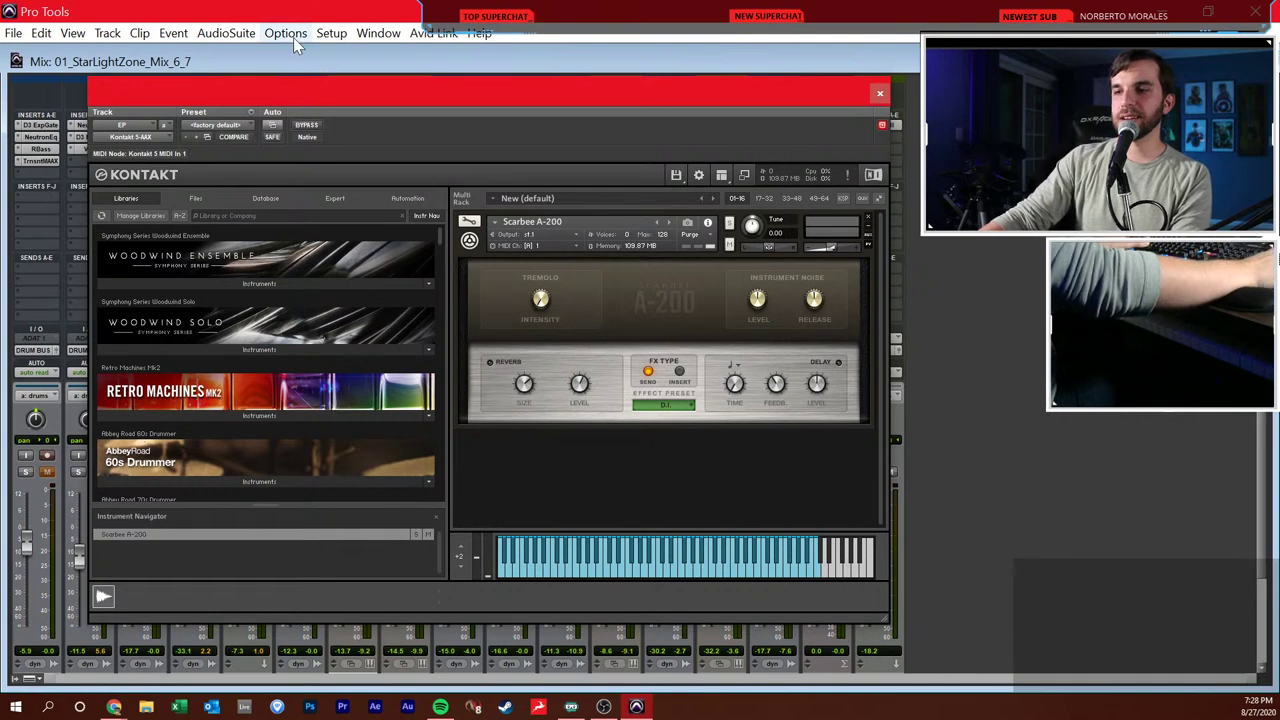
pyautogui.moveTo(332, 89); pyautogui.dragTo(322, 103)
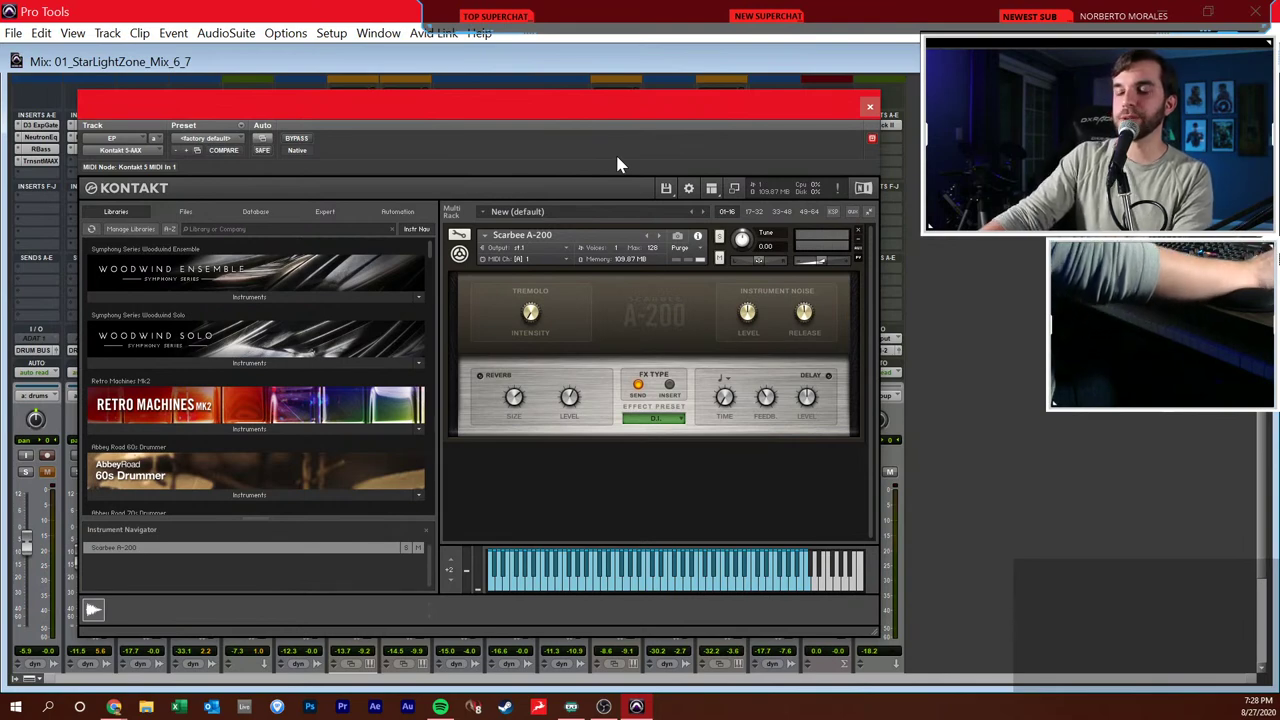
pyautogui.click(869, 106)
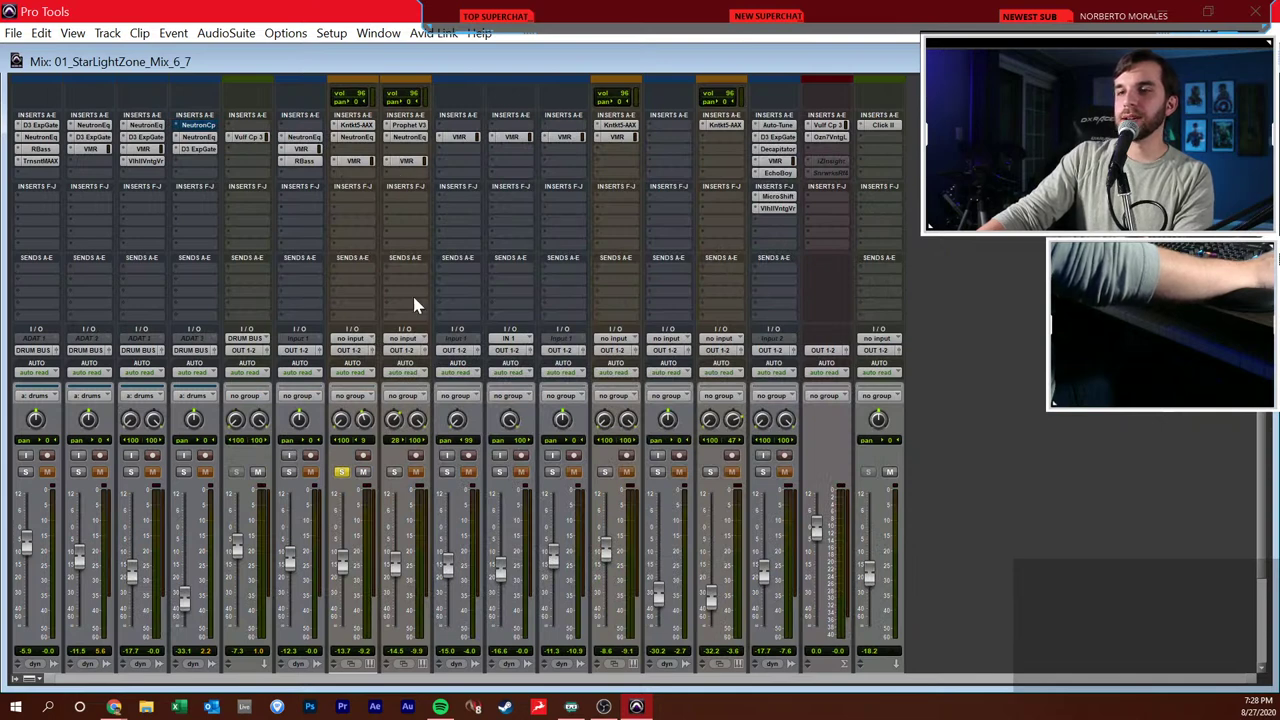
# - Switch the solo from EP to PROPHET and open its Prophet V synthesizer to examine the Fascination preset
pyautogui.click(342, 472)
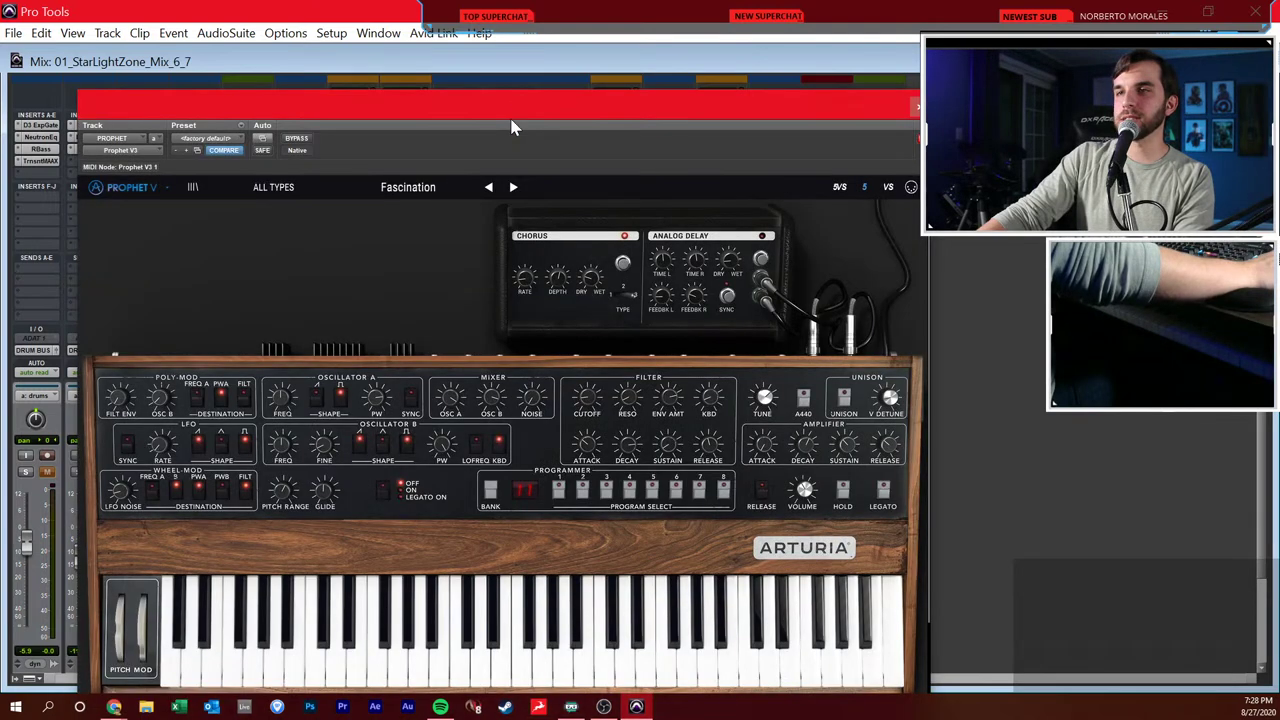
pyautogui.moveTo(514, 123); pyautogui.dragTo(493, 68)
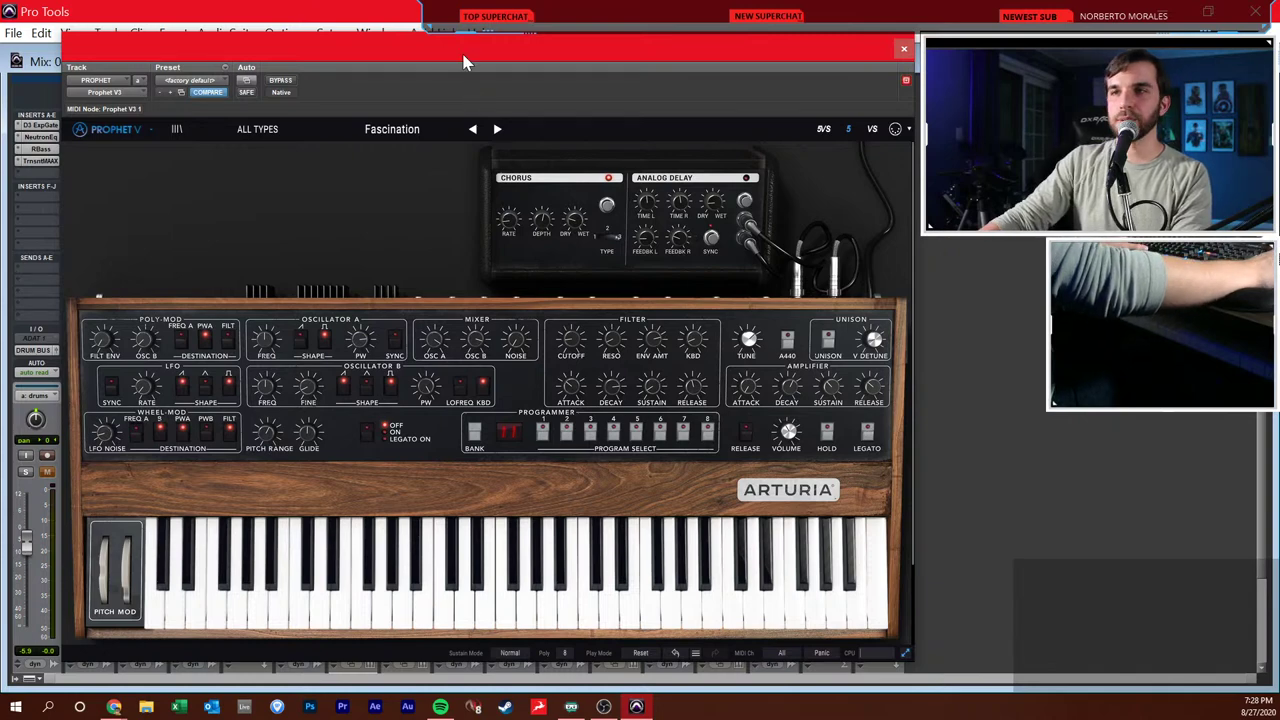
pyautogui.moveTo(475, 47); pyautogui.dragTo(1003, 60)
pyautogui.moveTo(797, 64); pyautogui.dragTo(240, 51)
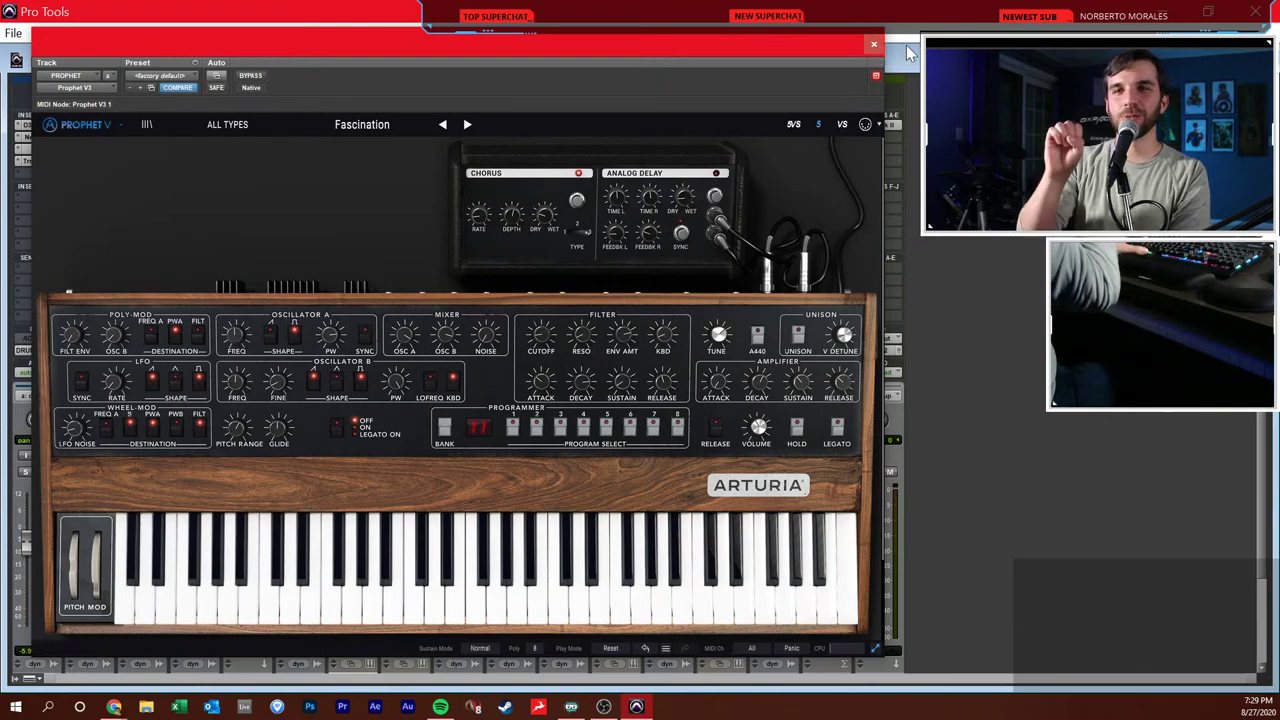
pyautogui.moveTo(780, 42); pyautogui.dragTo(1275, 252)
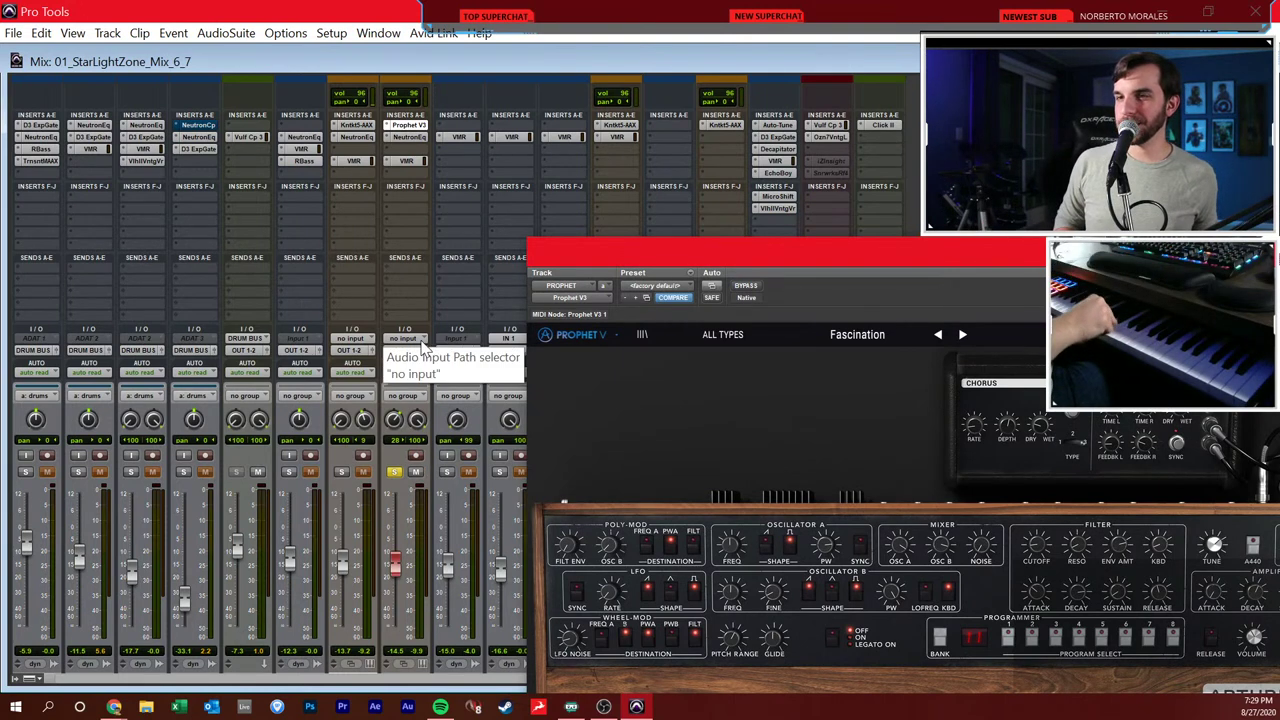
# - Record-enable the PROPHET and EP tracks to audition notes, and close Prophet V with both tracks disarmed and unsoloed
pyautogui.click(415, 455)
pyautogui.click(363, 455)
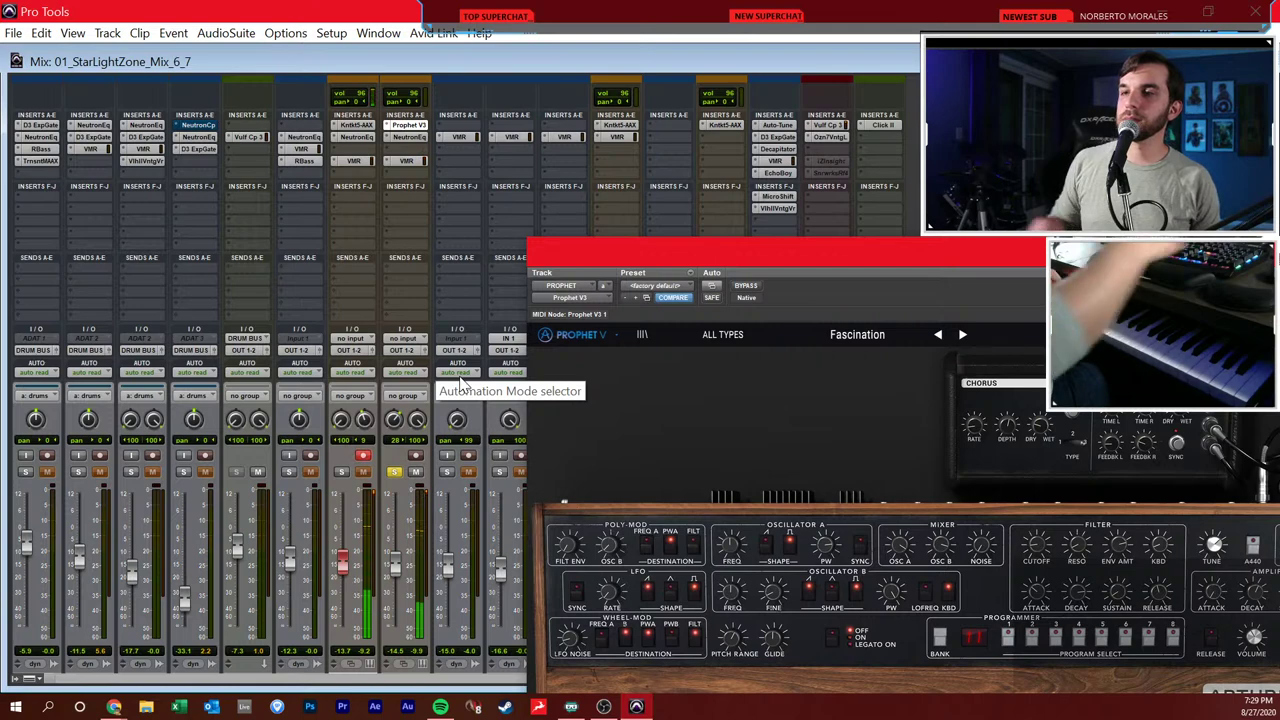
pyautogui.moveTo(697, 274); pyautogui.dragTo(605, 240)
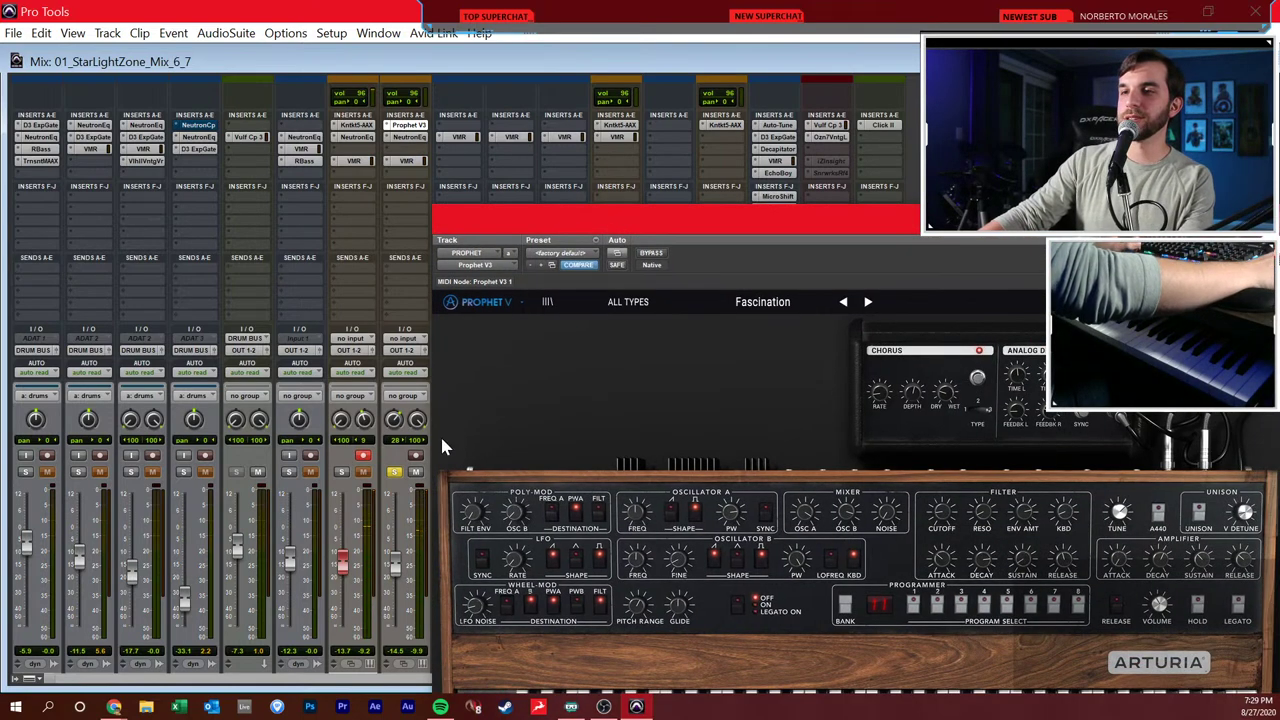
pyautogui.moveTo(586, 220); pyautogui.dragTo(211, 72)
pyautogui.click(913, 81)
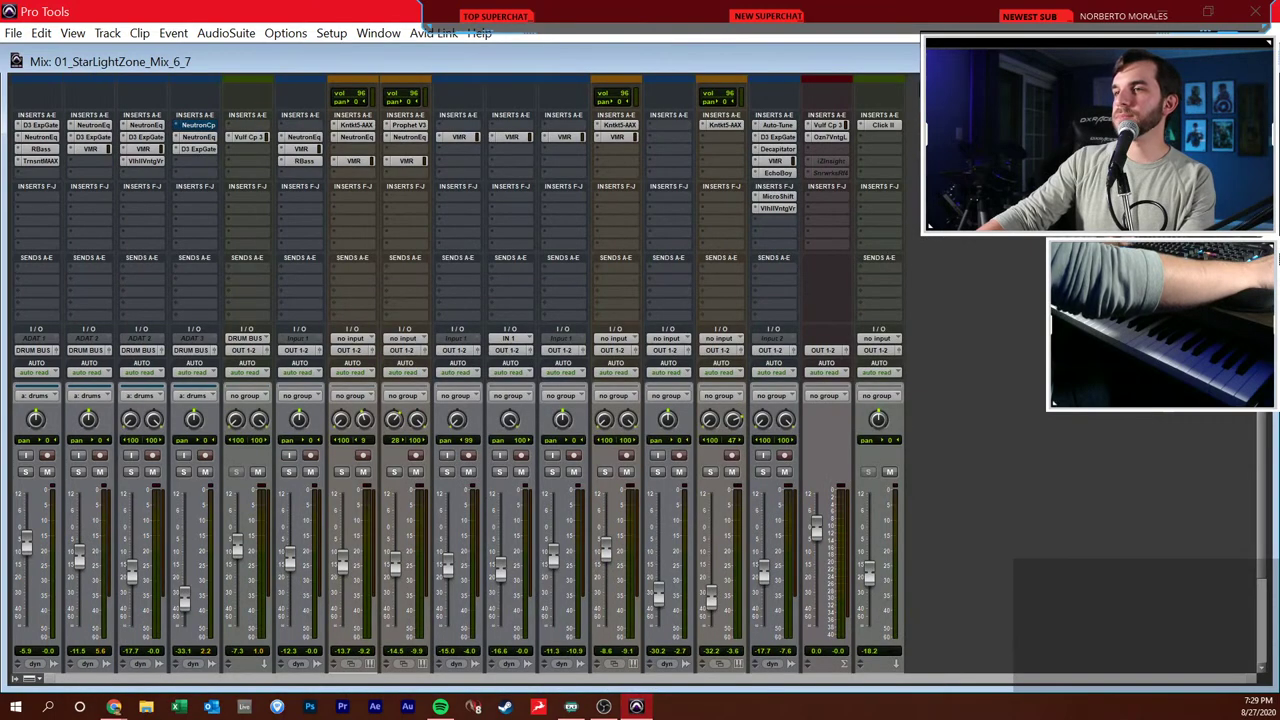
# - Solo the Sax track in the mixer and switch to the Edit window
pyautogui.scroll(-2, 915, 282)
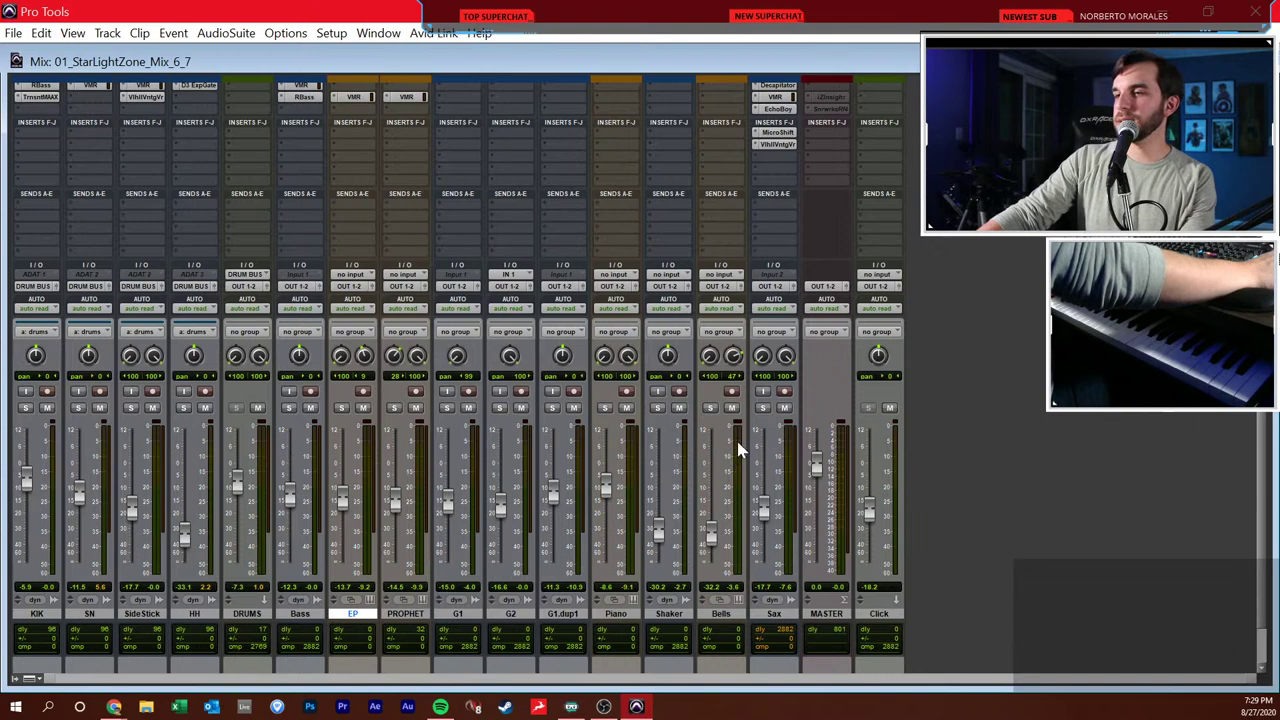
pyautogui.click(763, 408)
pyautogui.scroll(3, 770, 362)
pyautogui.hotkey('ctrl', '=')
pyautogui.click(692, 327)
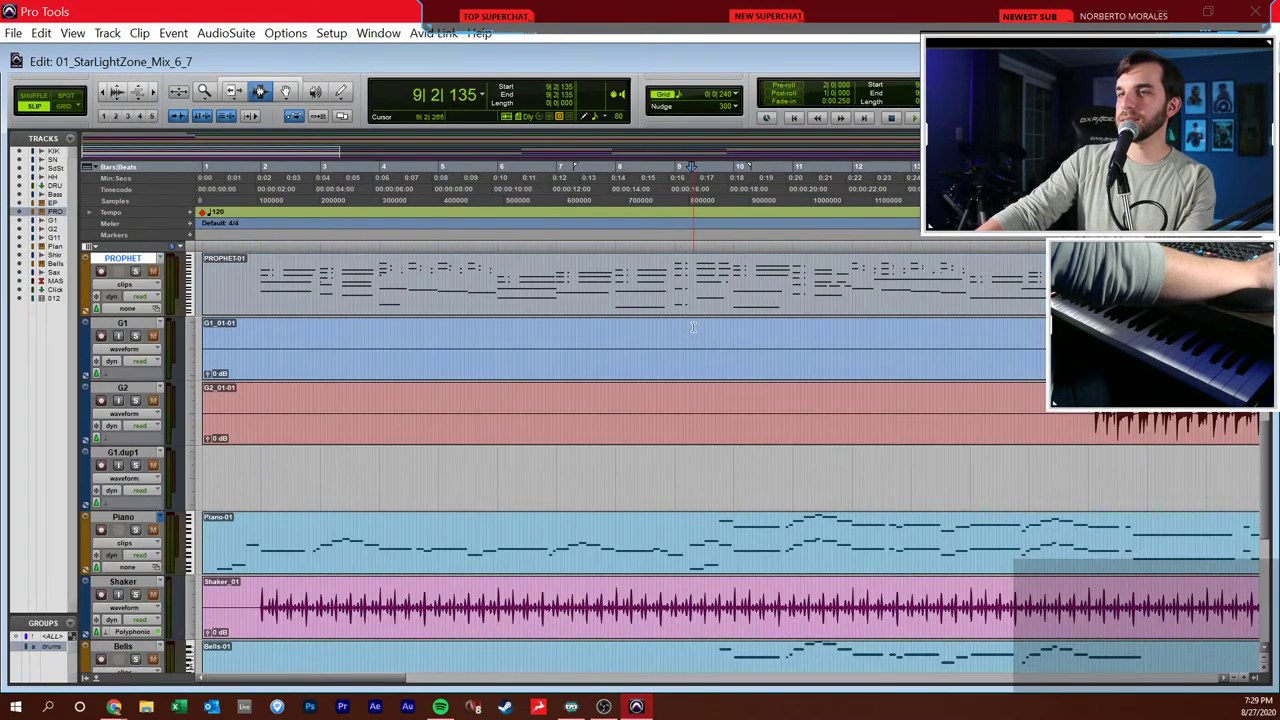
# - Locate the Sax clips and play the soloed Sax part from just before its first phrase in bar 15
pyautogui.scroll(-3, 690, 350)
pyautogui.hscroll(3, 690, 350)
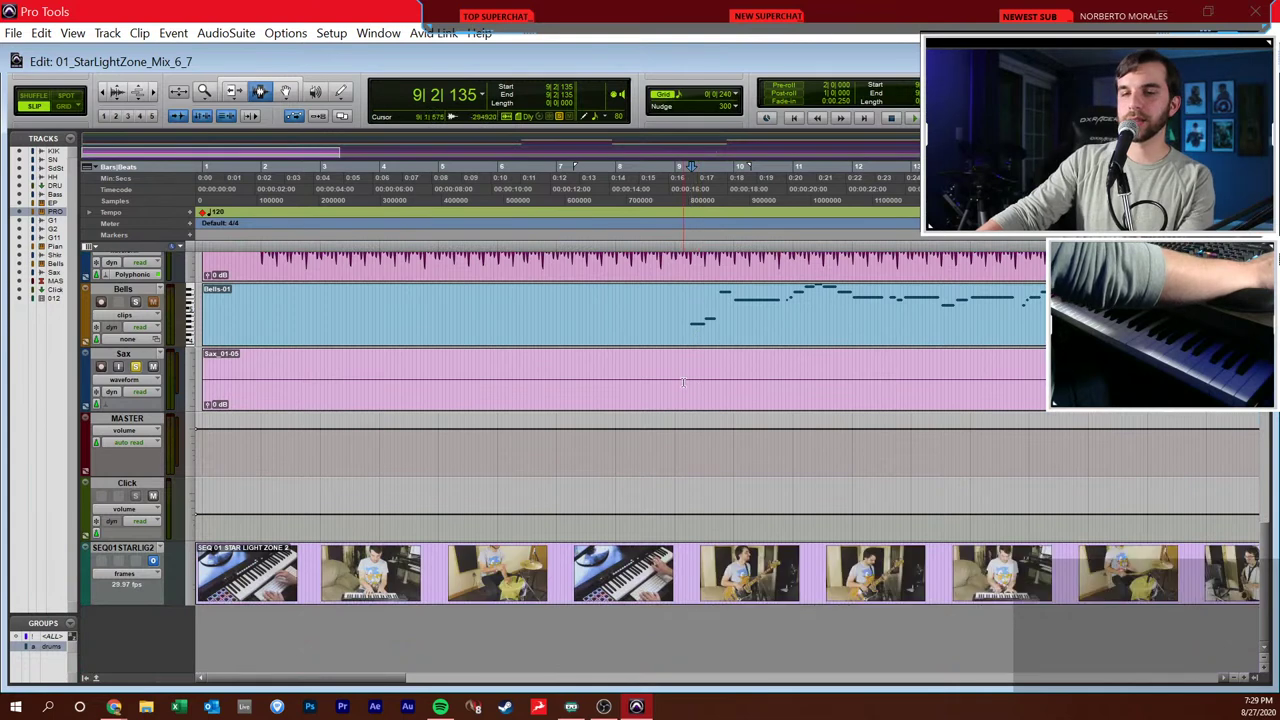
pyautogui.hscroll(-2, 684, 383)
pyautogui.click(752, 370)
pyautogui.press('space')
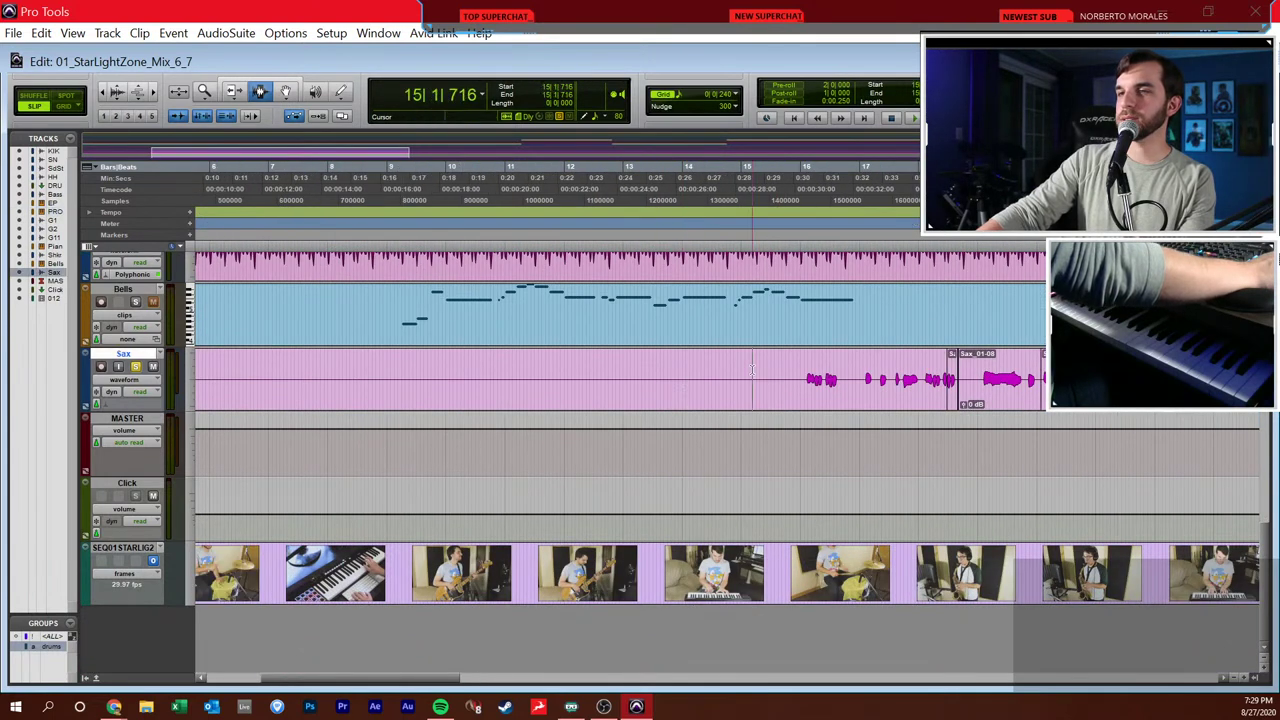
pyautogui.press('space')
pyautogui.press('space')
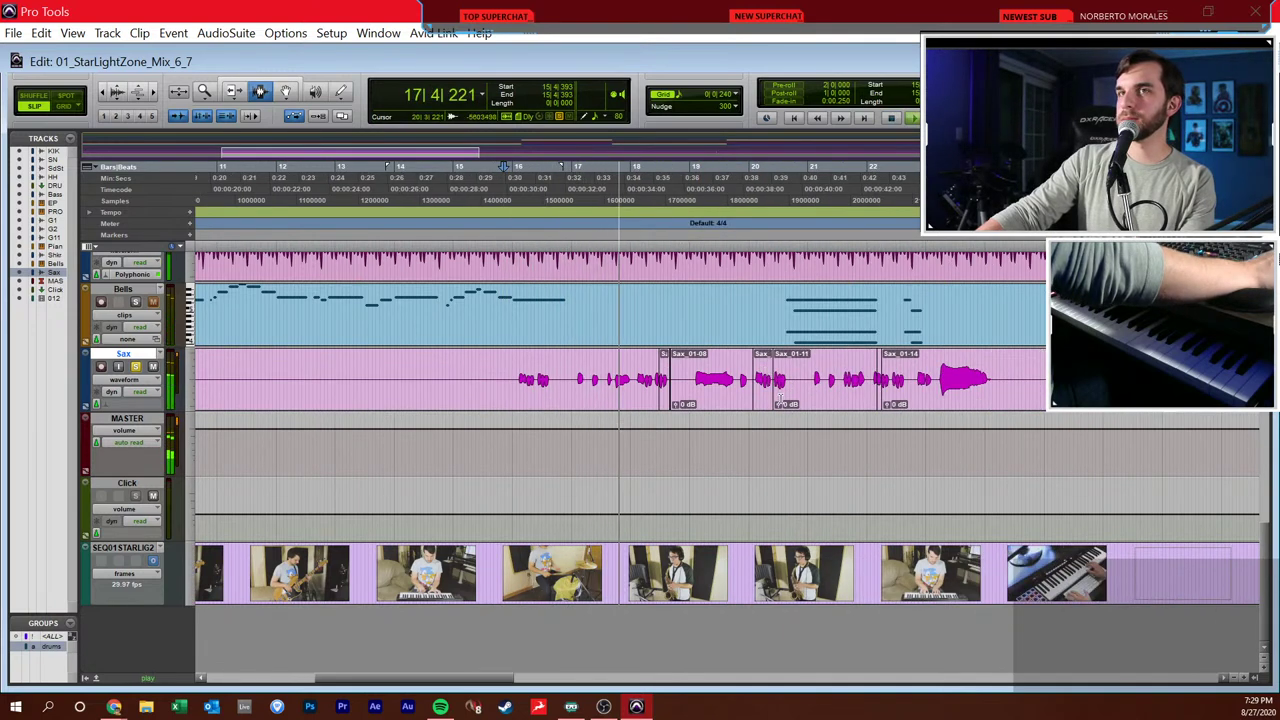
pyautogui.scroll(1, 785, 380)
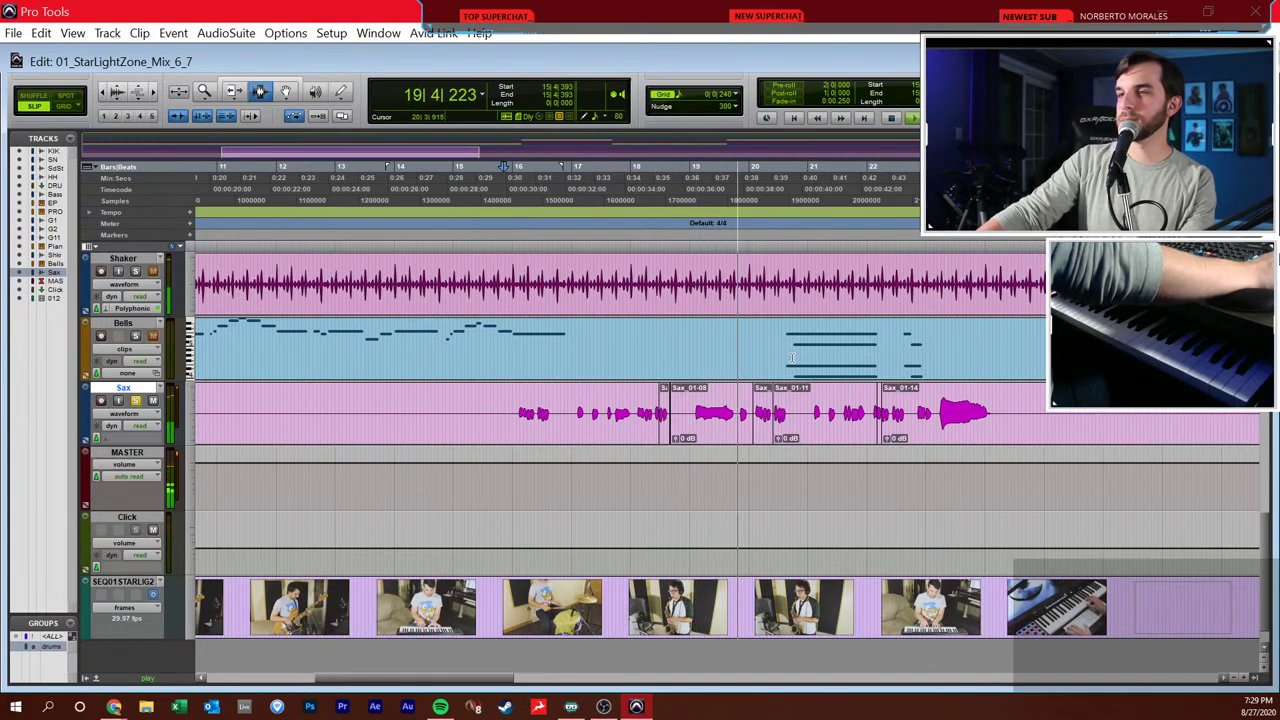
pyautogui.press('space')
# - Set the playback start on the Sax track just before its first phrase, at about 15|4|696
pyautogui.click(502, 410)
pyautogui.click(511, 410)
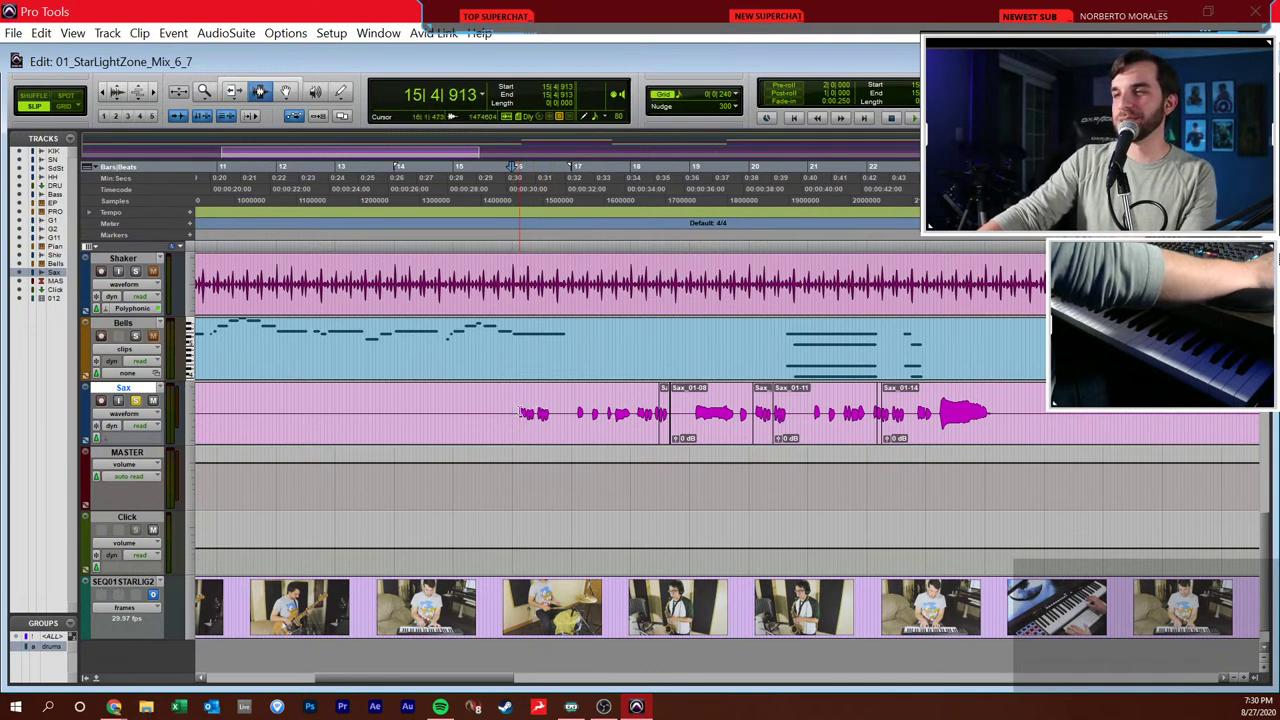
pyautogui.click(500, 421)
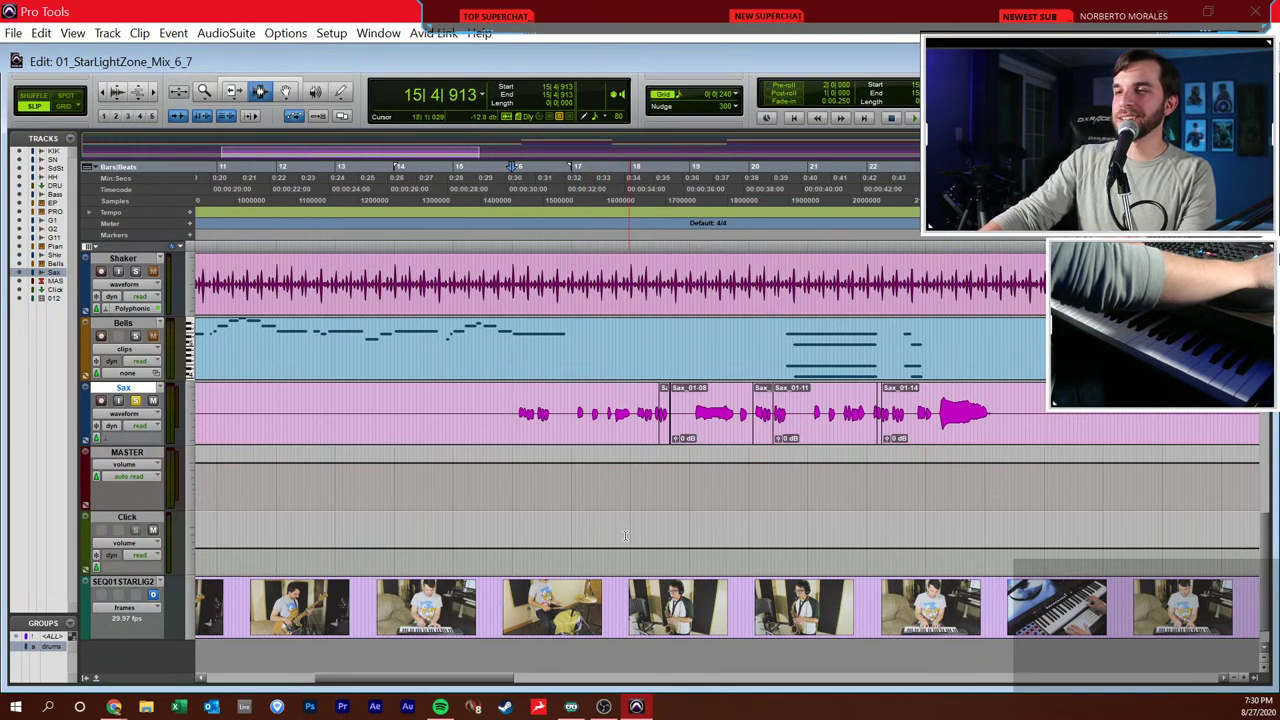
pyautogui.click(497, 415)
pyautogui.click(510, 418)
pyautogui.click(514, 418)
pyautogui.click(510, 418)
pyautogui.click(512, 418)
pyautogui.click(514, 418)
pyautogui.click(509, 418)
pyautogui.click(570, 419)
pyautogui.click(529, 372)
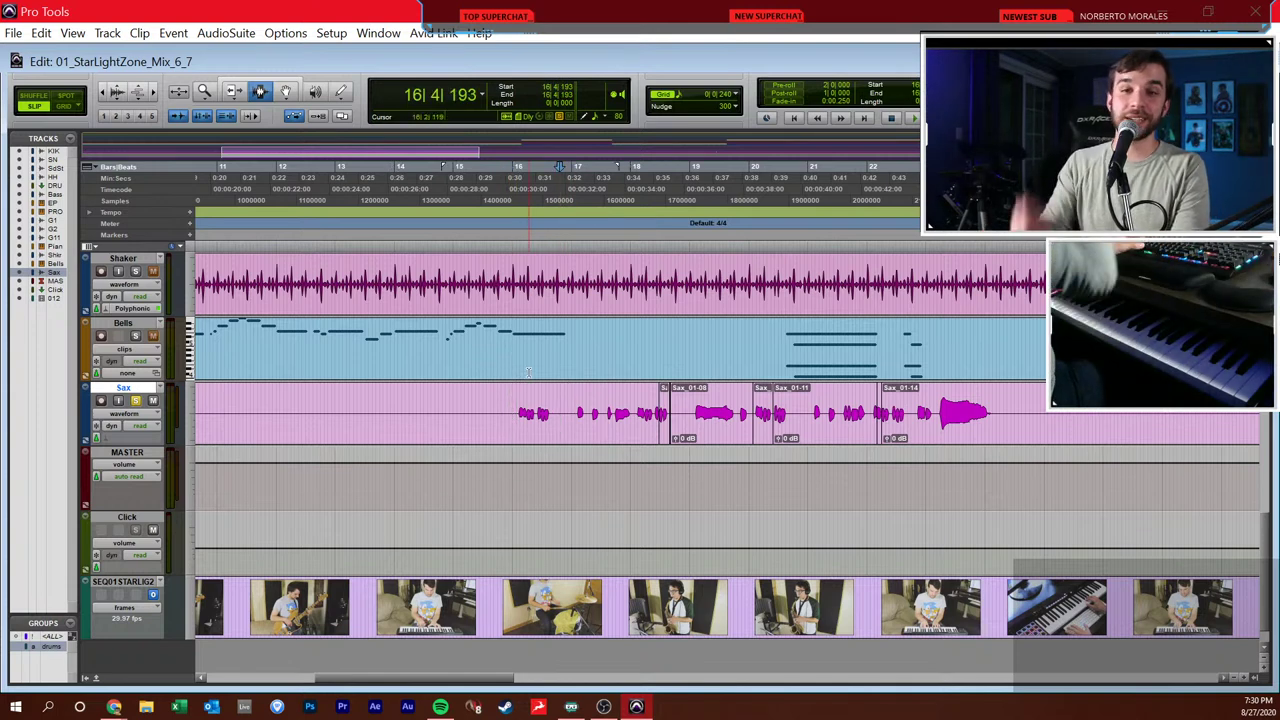
pyautogui.click(508, 410)
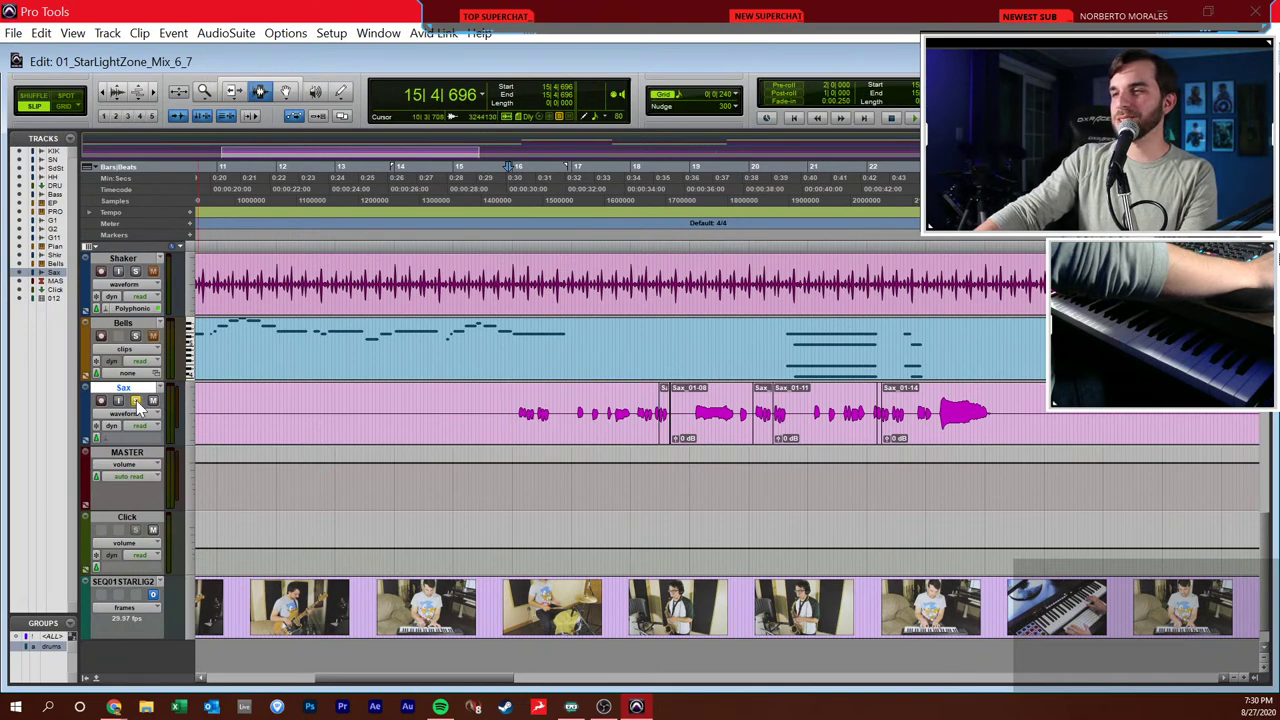
# - Return to the mixer, solo the Sax track there, and bring its inserts into view
pyautogui.hotkey('ctrl', '=')
pyautogui.scroll(-3, 760, 370)
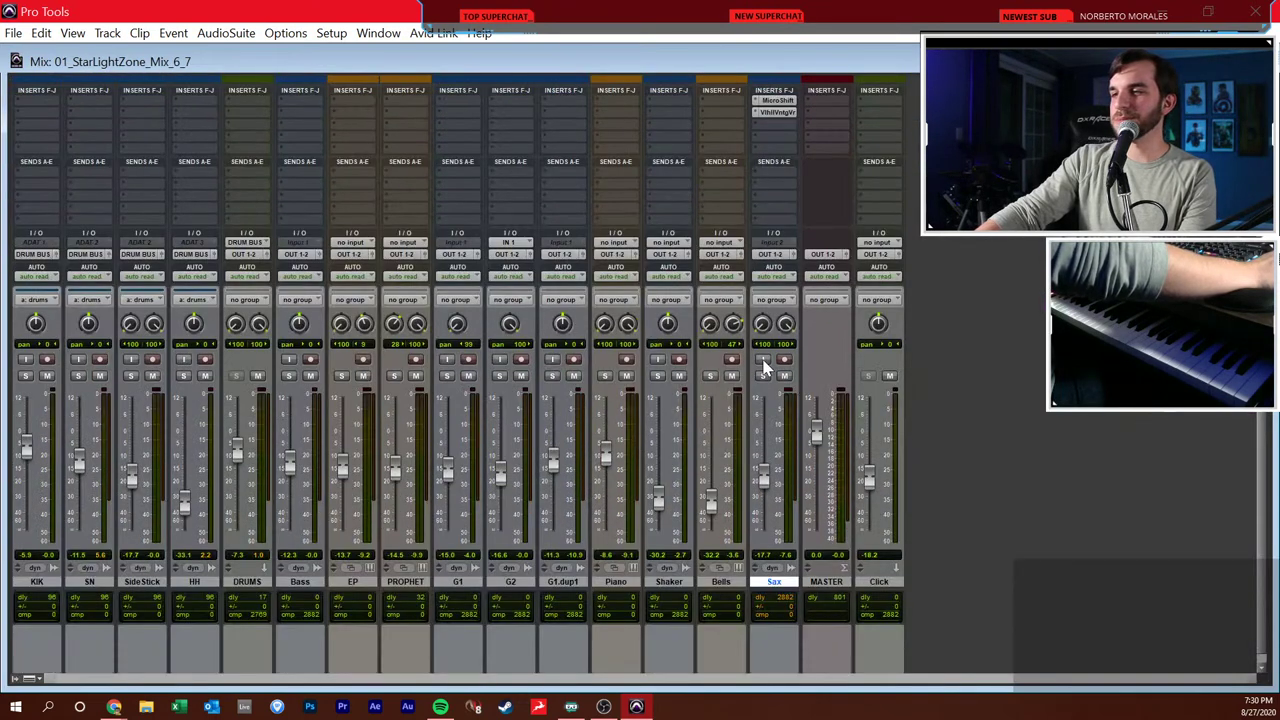
pyautogui.click(762, 376)
pyautogui.scroll(3, 828, 278)
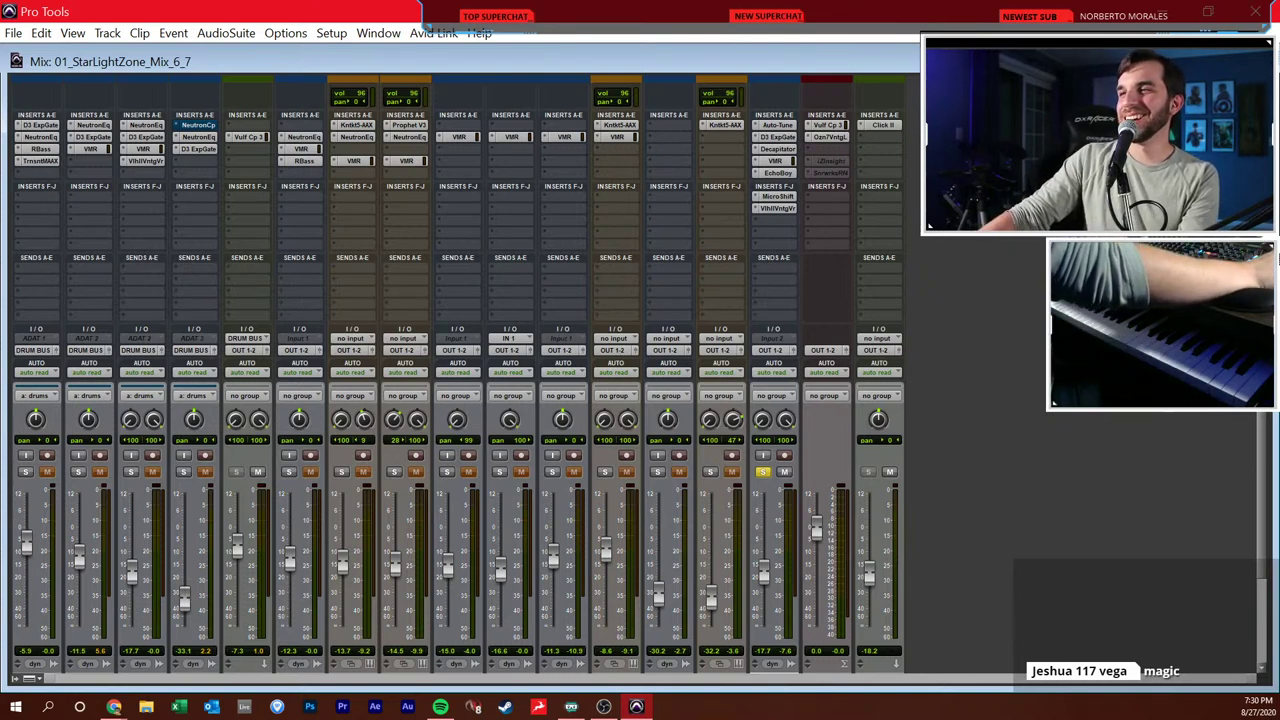
# - Open Decapitator on the Sax track and toggle its bypass
pyautogui.click(778, 149)
pyautogui.moveTo(474, 84); pyautogui.dragTo(545, 85)
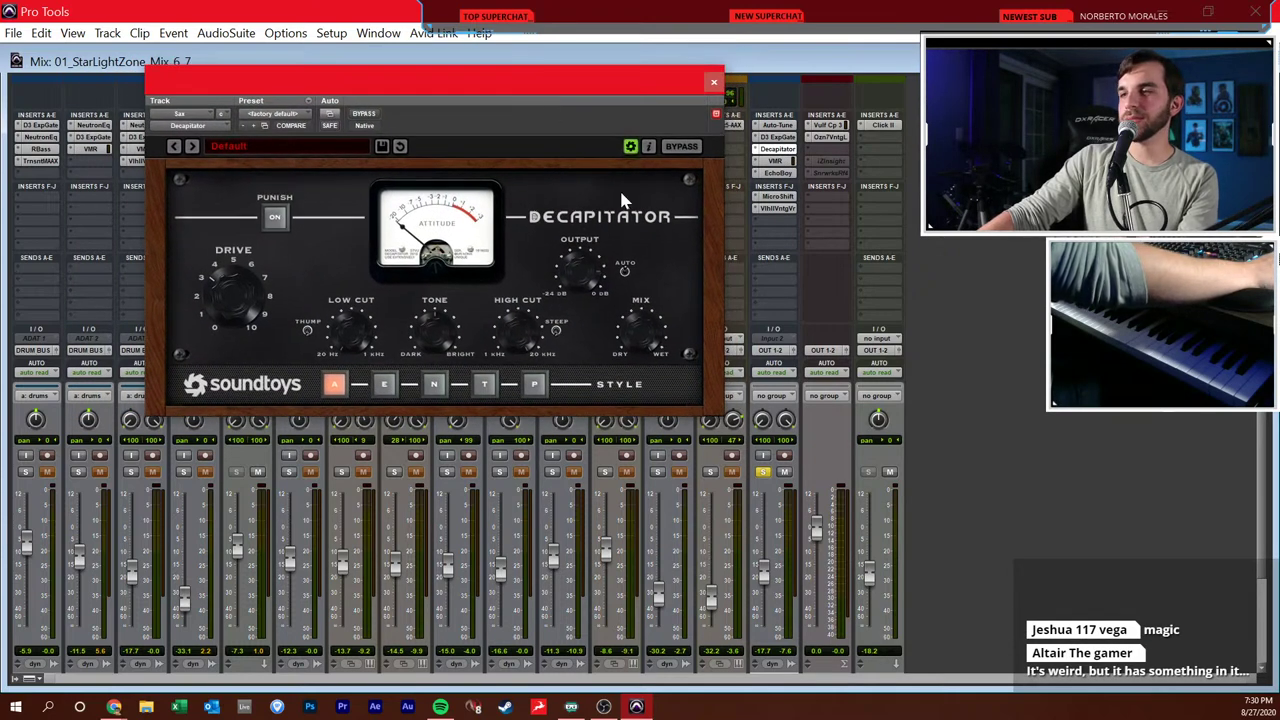
pyautogui.click(683, 147)
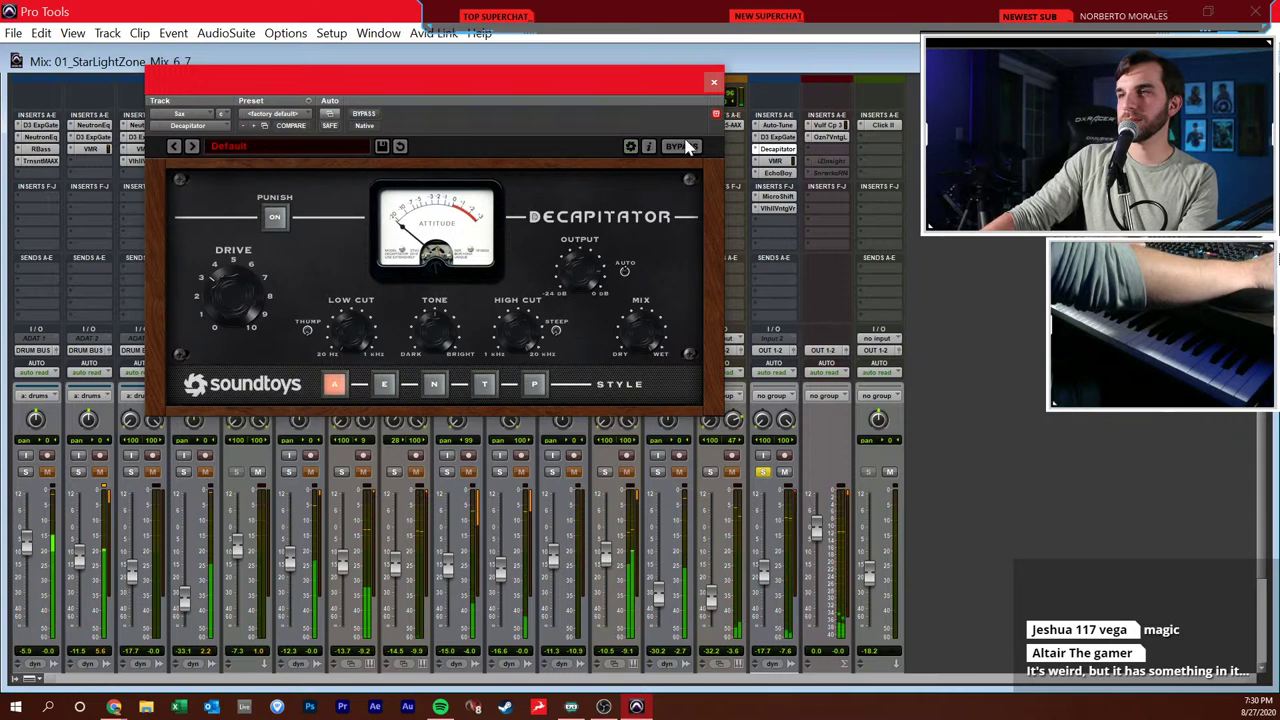
# - Bypass all the inserts on the Sax track and turn only Auto-Tune back on to compare its sound
pyautogui.keyDown('ctrl'); pyautogui.click(774, 150); pyautogui.keyUp('ctrl')
pyautogui.keyDown('ctrl'); pyautogui.click(772, 161); pyautogui.keyUp('ctrl')
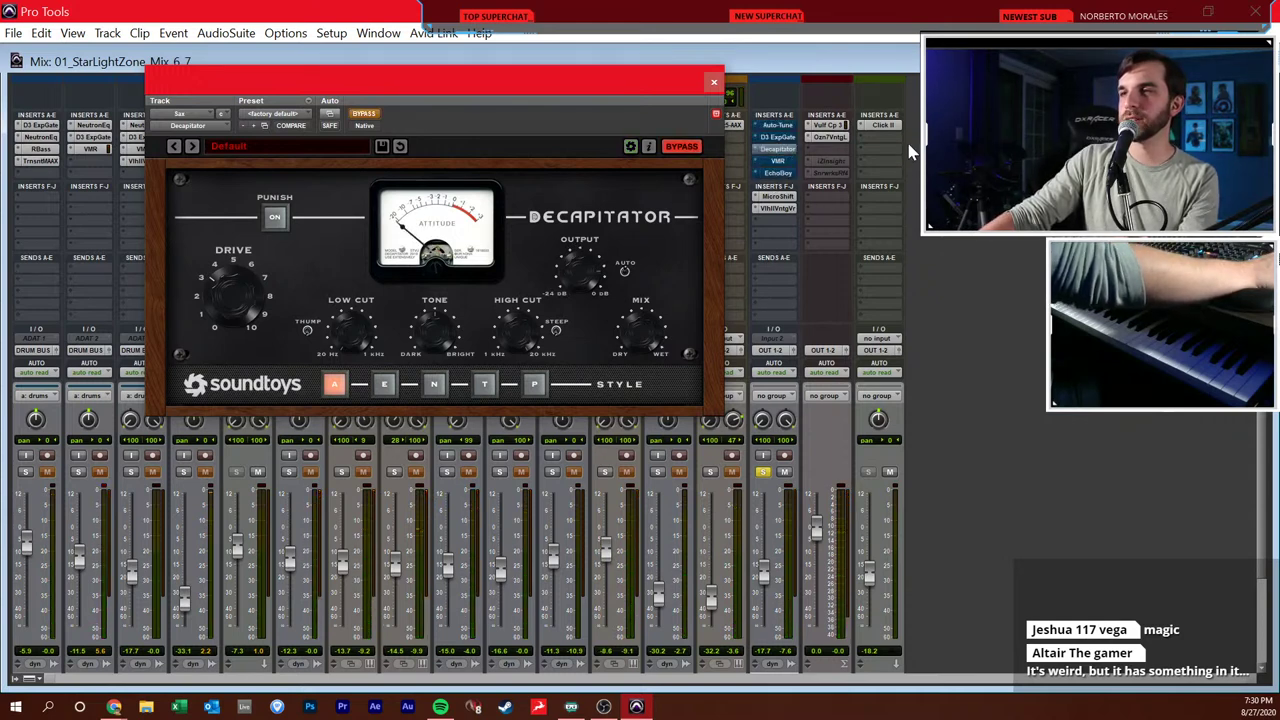
pyautogui.keyDown('ctrl'); pyautogui.click(778, 196); pyautogui.keyUp('ctrl')
pyautogui.keyDown('ctrl'); pyautogui.click(778, 208); pyautogui.keyUp('ctrl')
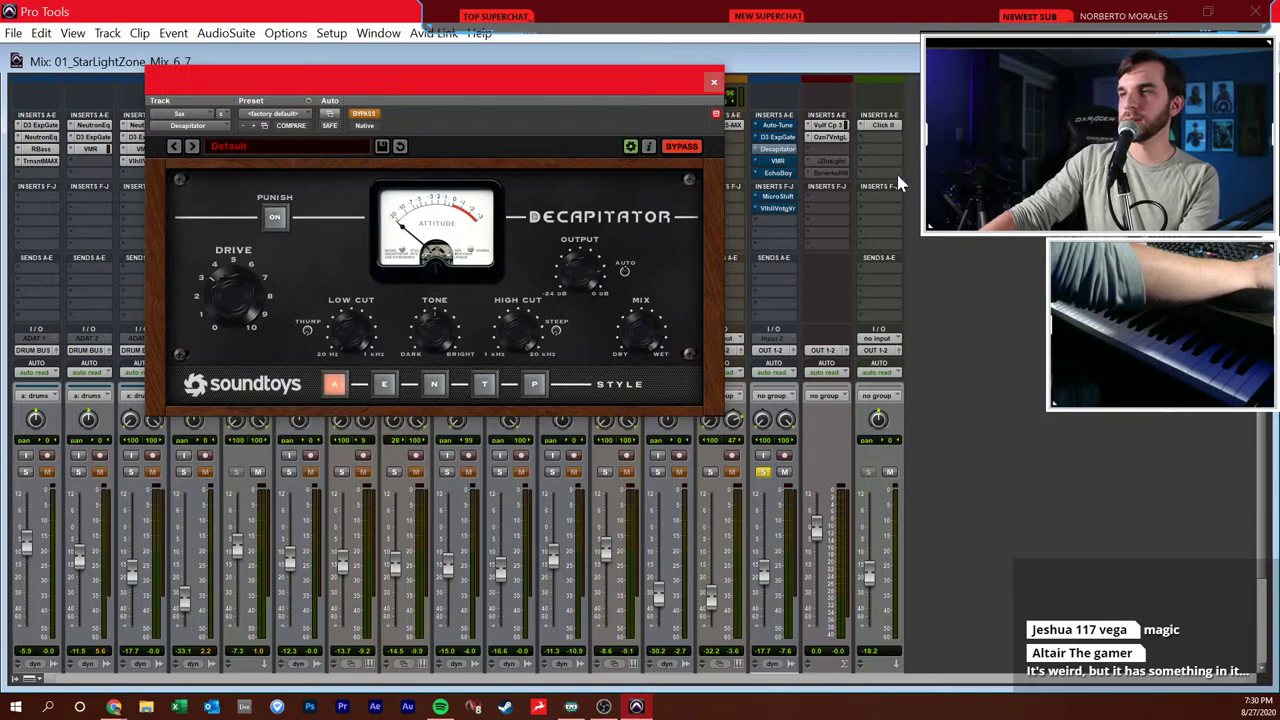
pyautogui.keyDown('ctrl'); pyautogui.click(790, 152); pyautogui.keyUp('ctrl')
pyautogui.keyDown('ctrl'); pyautogui.click(790, 152); pyautogui.keyUp('ctrl')
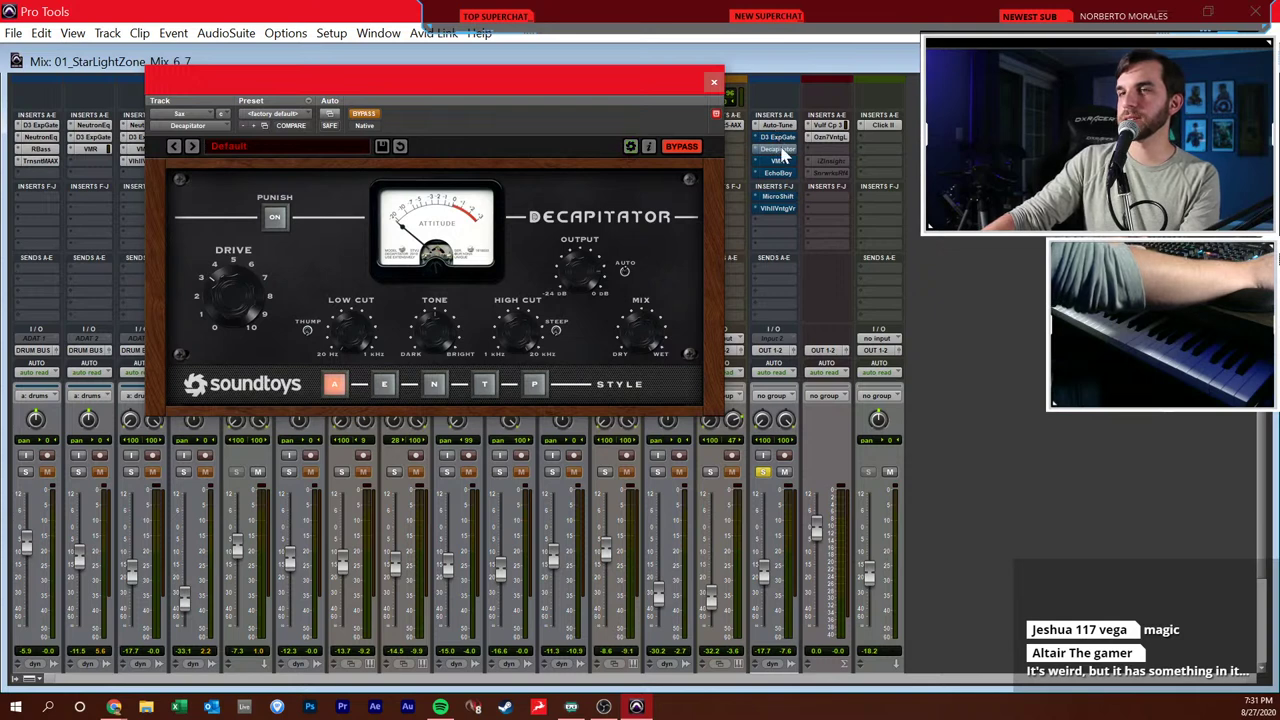
# - Open the Dyn3 Expander/Gate on the Sax track and take it out of bypass
pyautogui.keyDown('ctrl'); pyautogui.click(785, 148); pyautogui.keyUp('ctrl')
pyautogui.keyDown('ctrl'); pyautogui.click(778, 148); pyautogui.keyUp('ctrl')
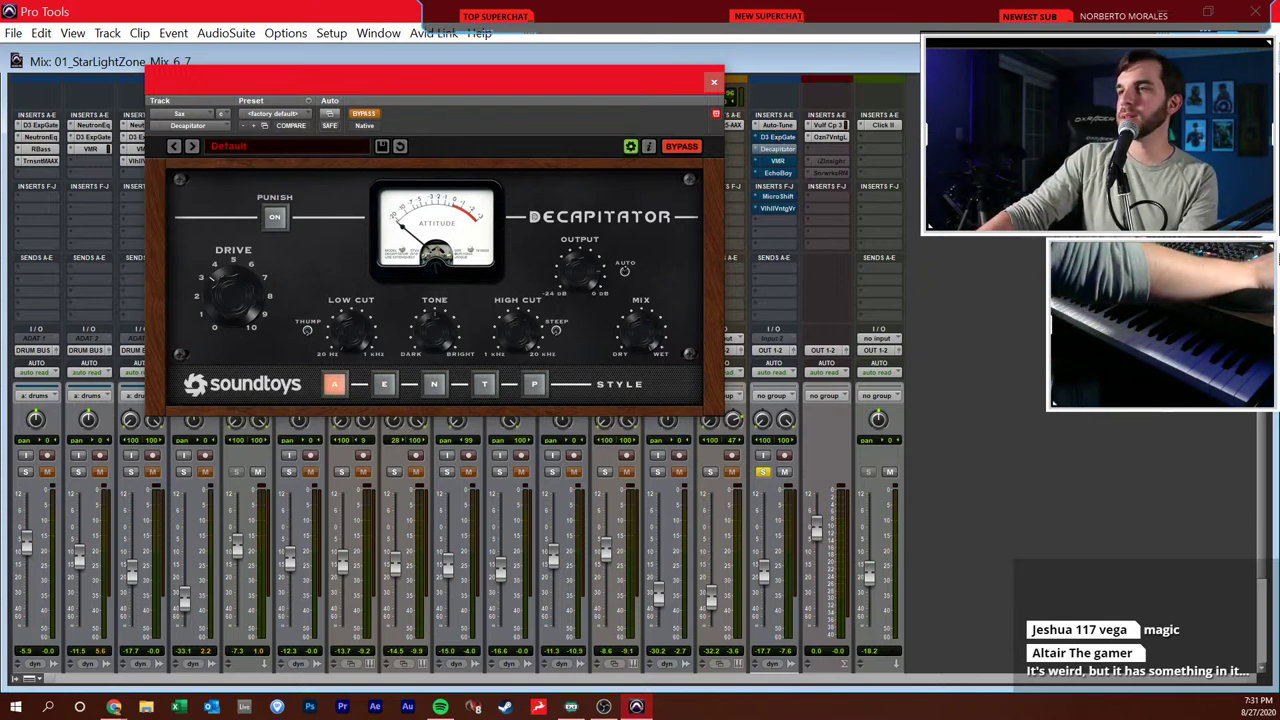
pyautogui.click(778, 148)
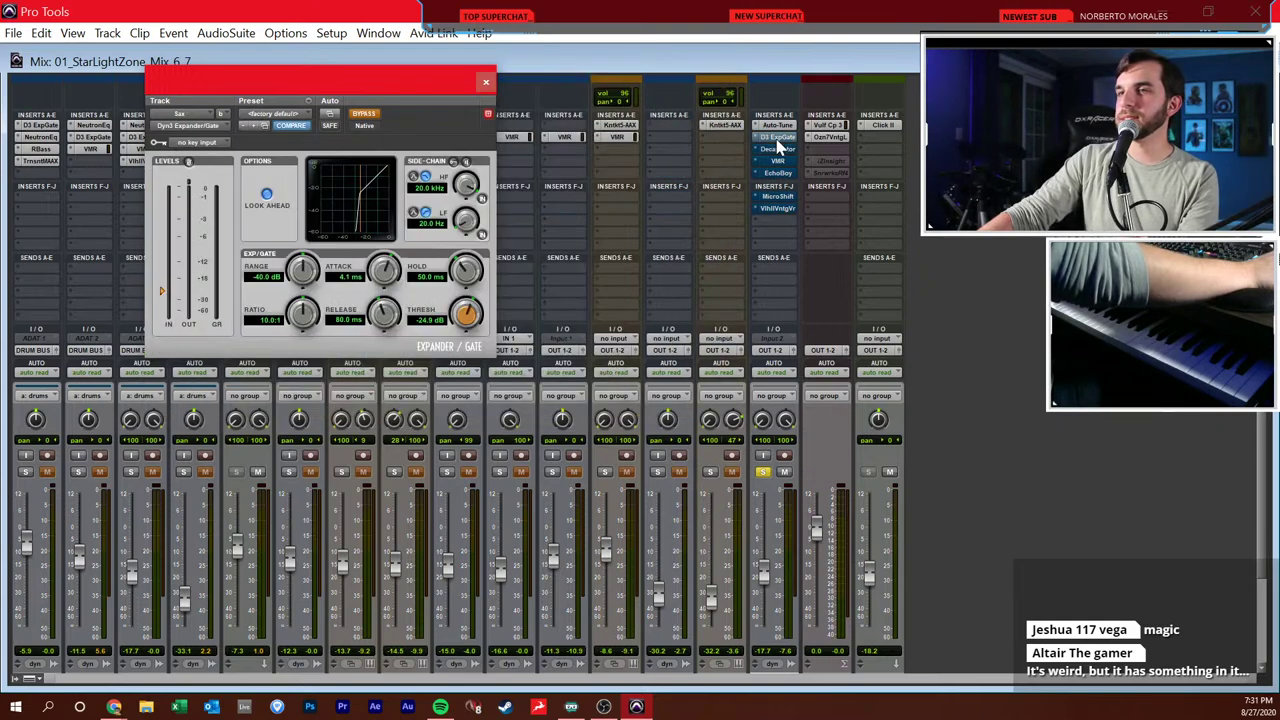
pyautogui.click(368, 117)
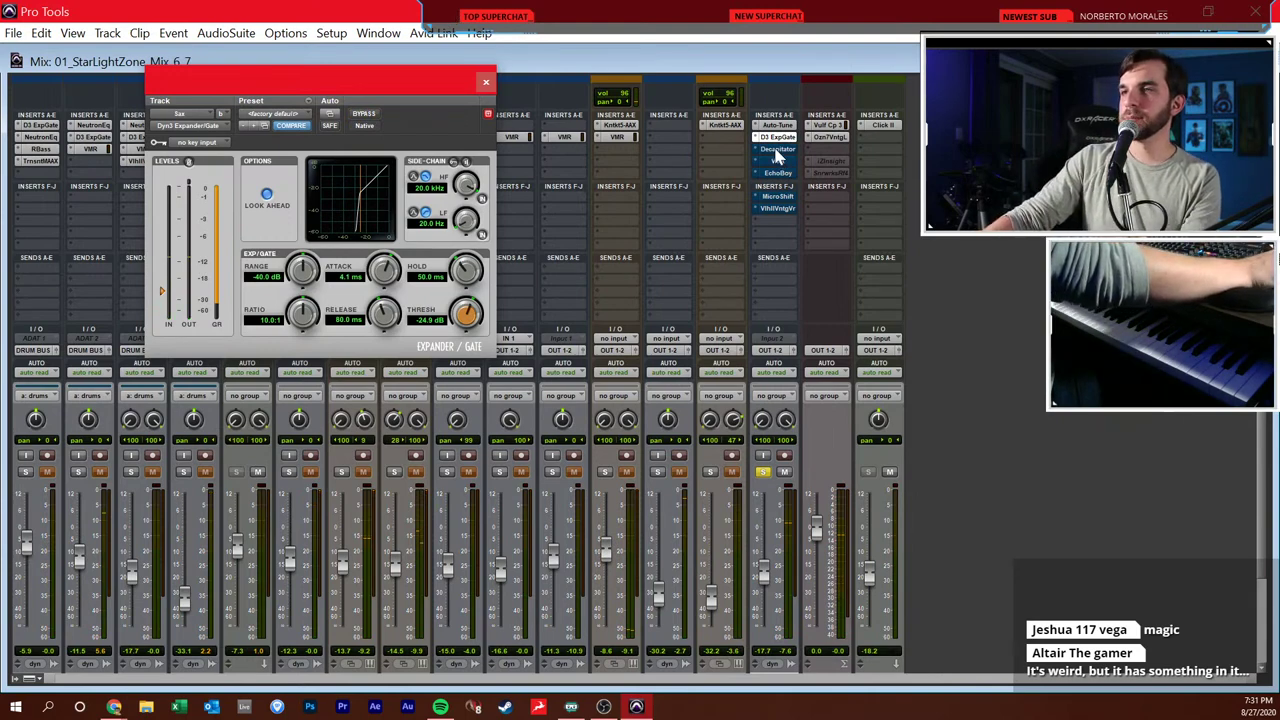
# - Re-enable Decapitator on the Sax track, try extra Drive during playback, and turn the Virtual Mix Rack back on
pyautogui.click(775, 150)
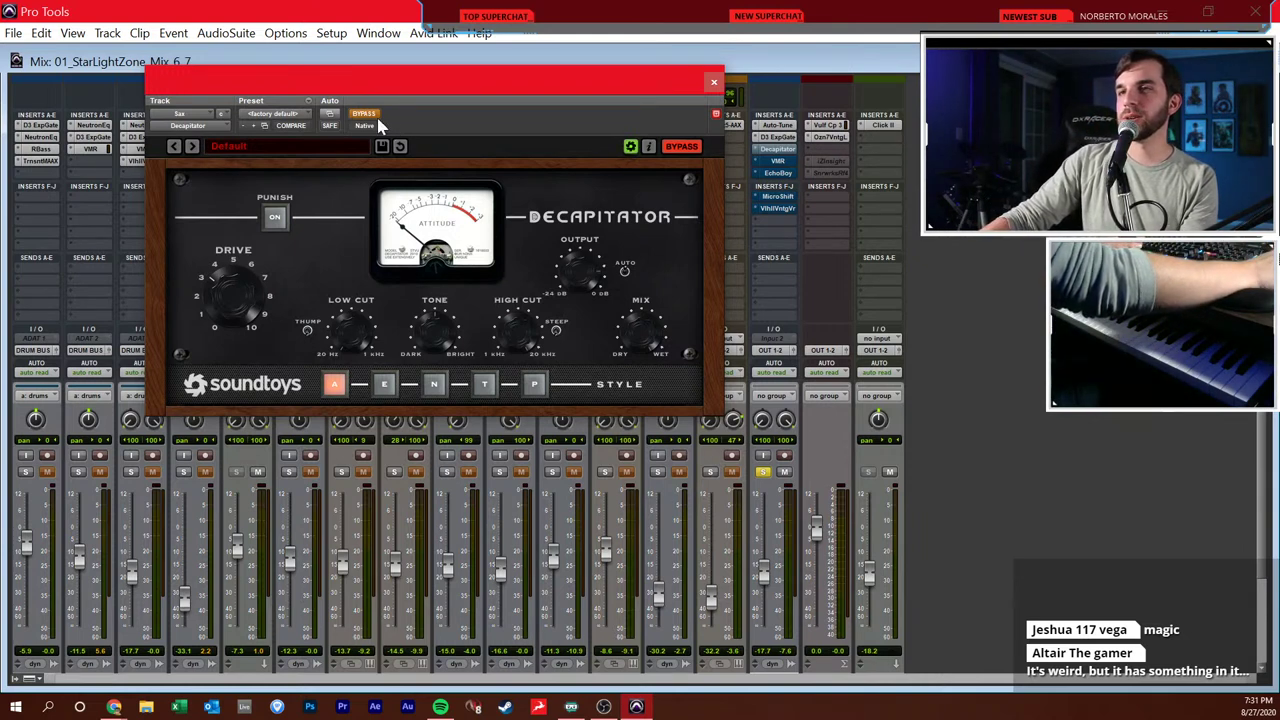
pyautogui.moveTo(378, 94); pyautogui.dragTo(377, 108)
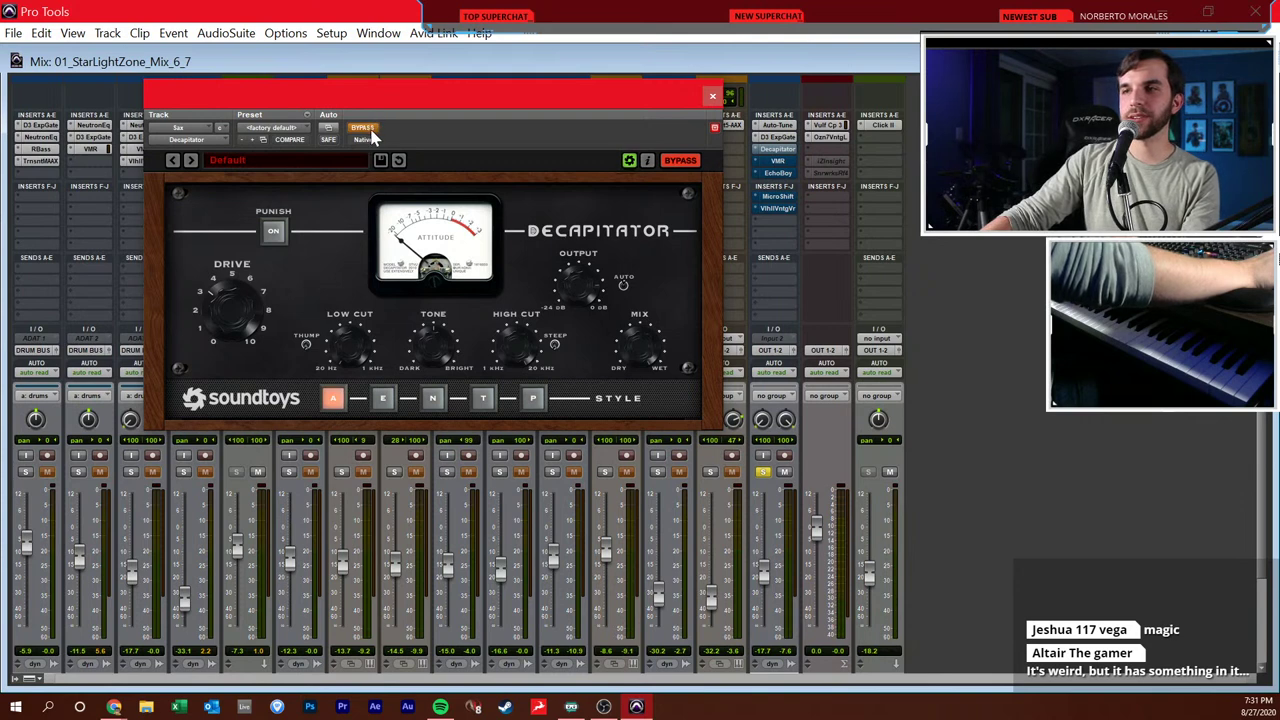
pyautogui.press('space')
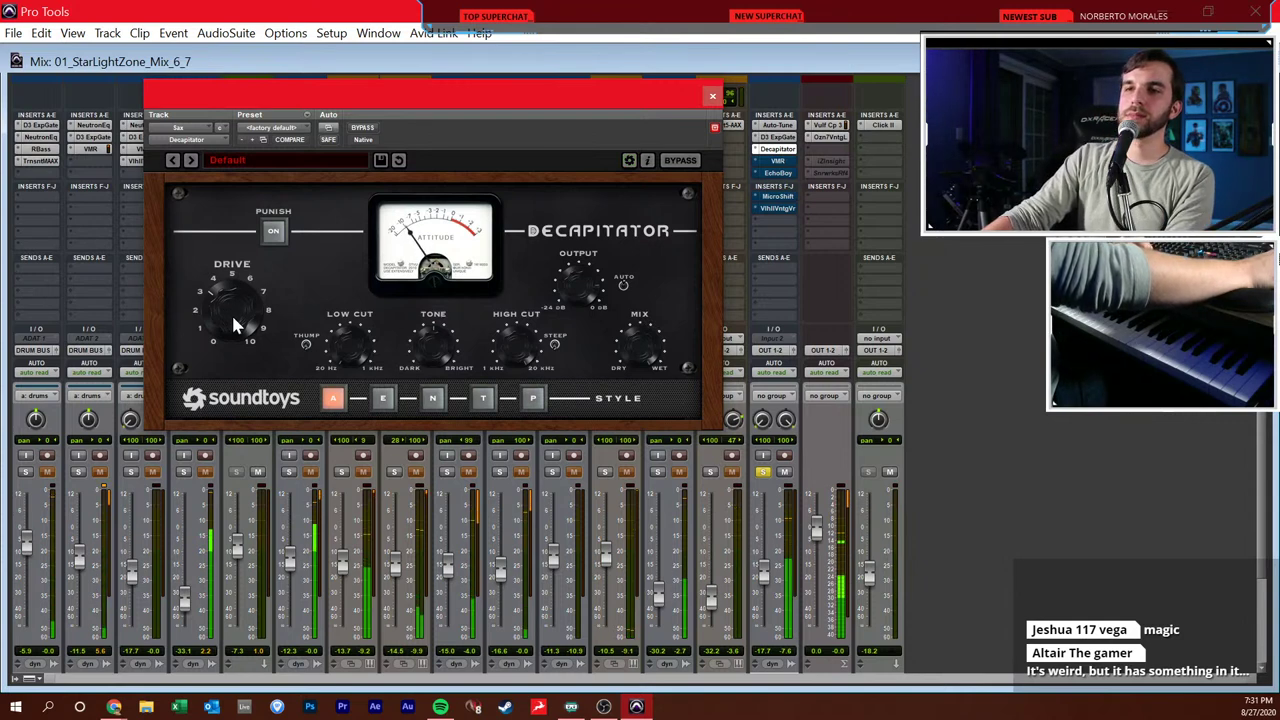
pyautogui.moveTo(237, 323); pyautogui.dragTo(237, 243)
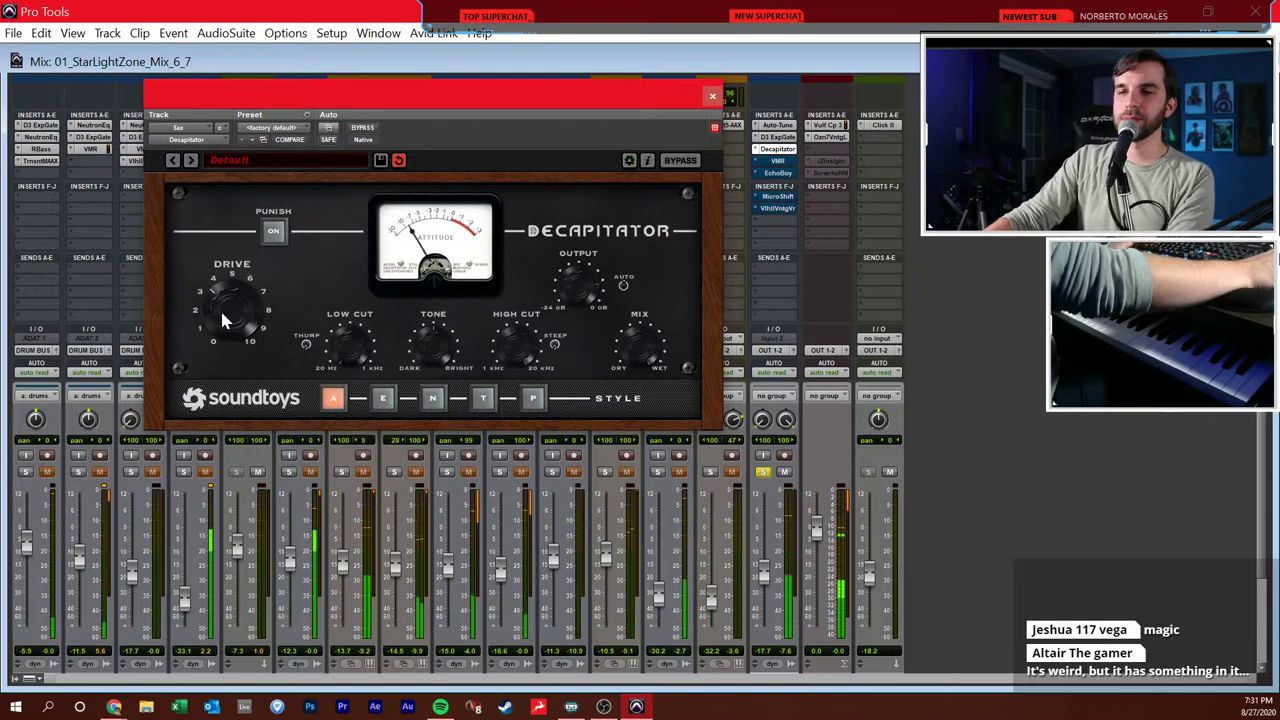
pyautogui.click(772, 162)
pyautogui.click(366, 128)
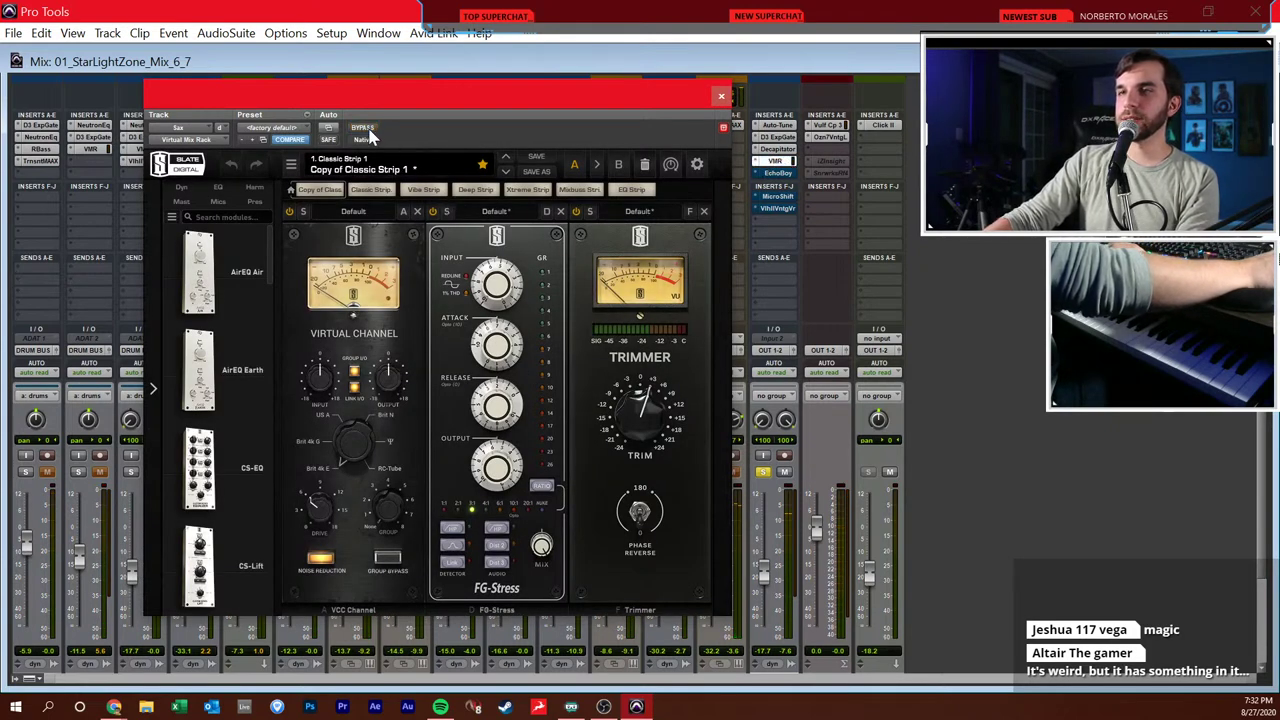
# - Turn EchoBoy back on for the Sax during playback, try its Feedback control, and compare it bypassed and active
pyautogui.click(777, 173)
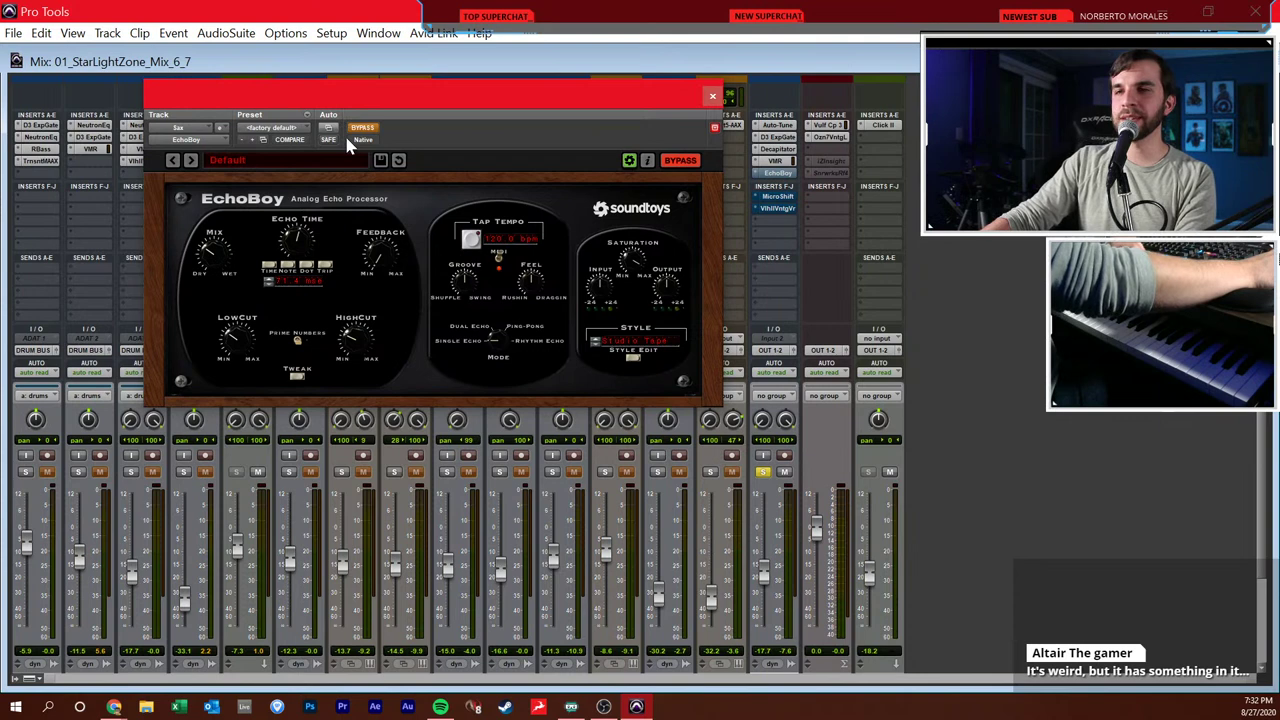
pyautogui.press('space')
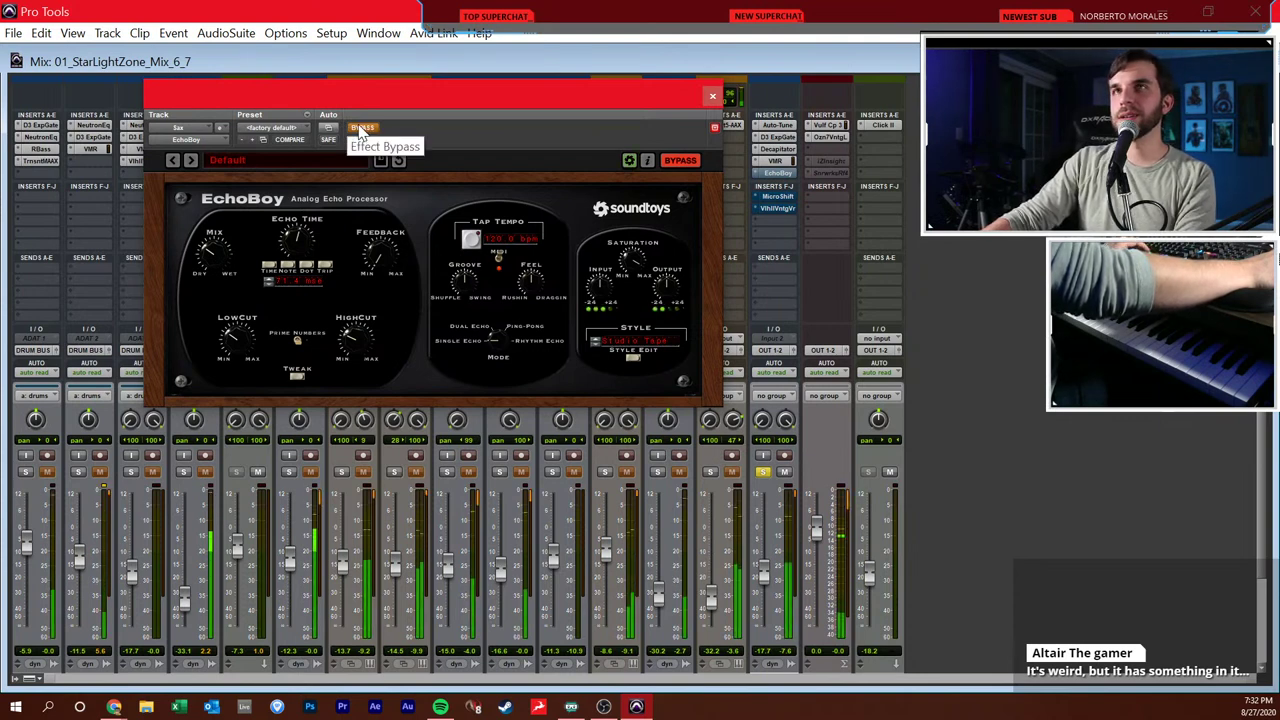
pyautogui.click(362, 129)
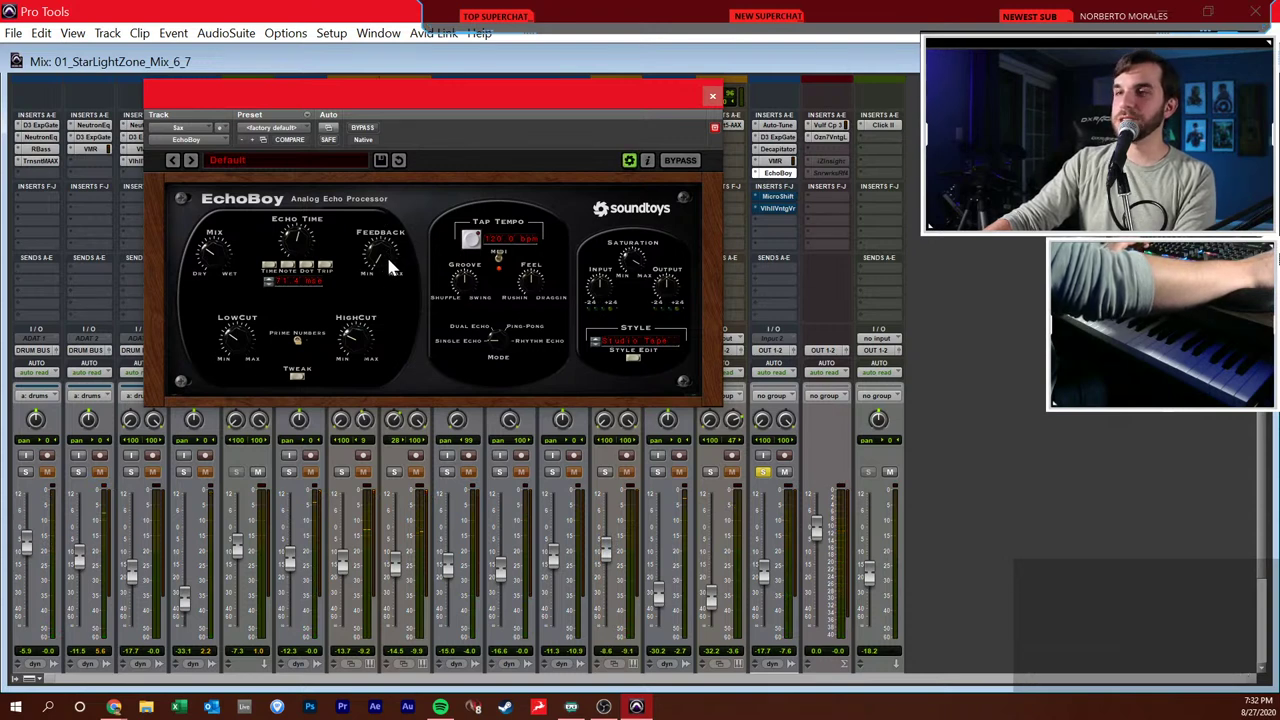
pyautogui.moveTo(389, 254); pyautogui.dragTo(397, 285)
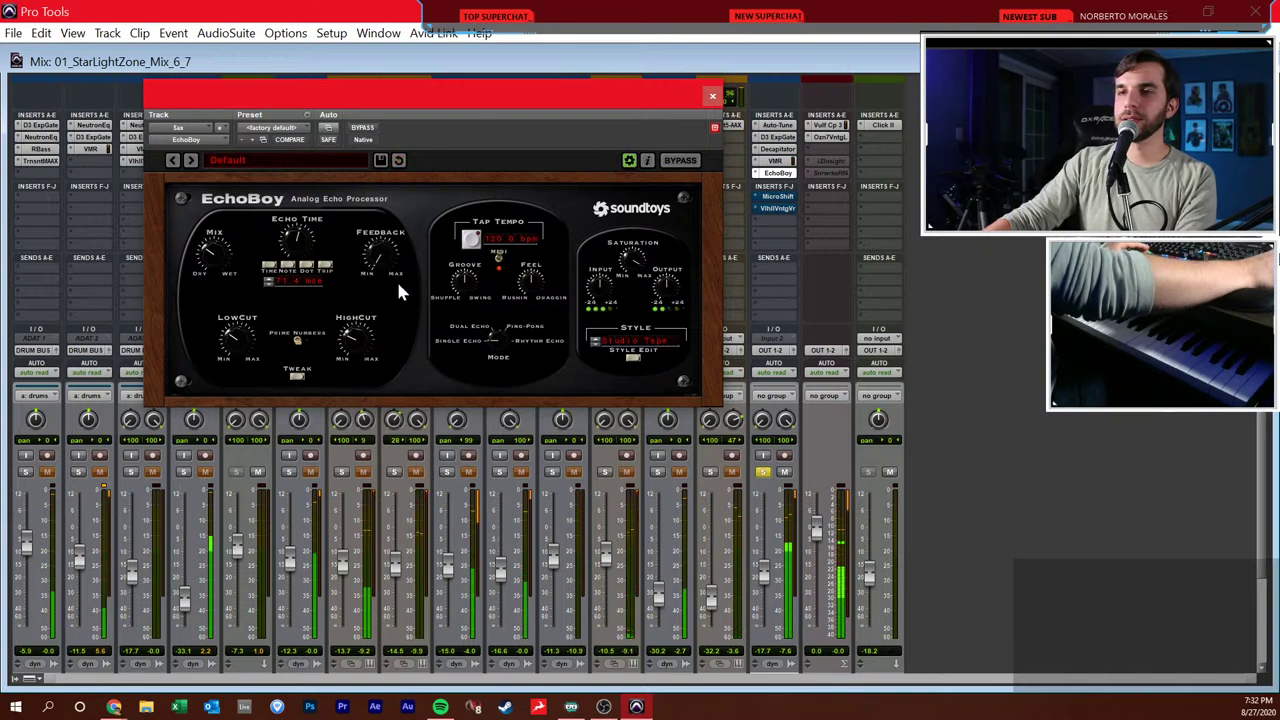
pyautogui.click(363, 128)
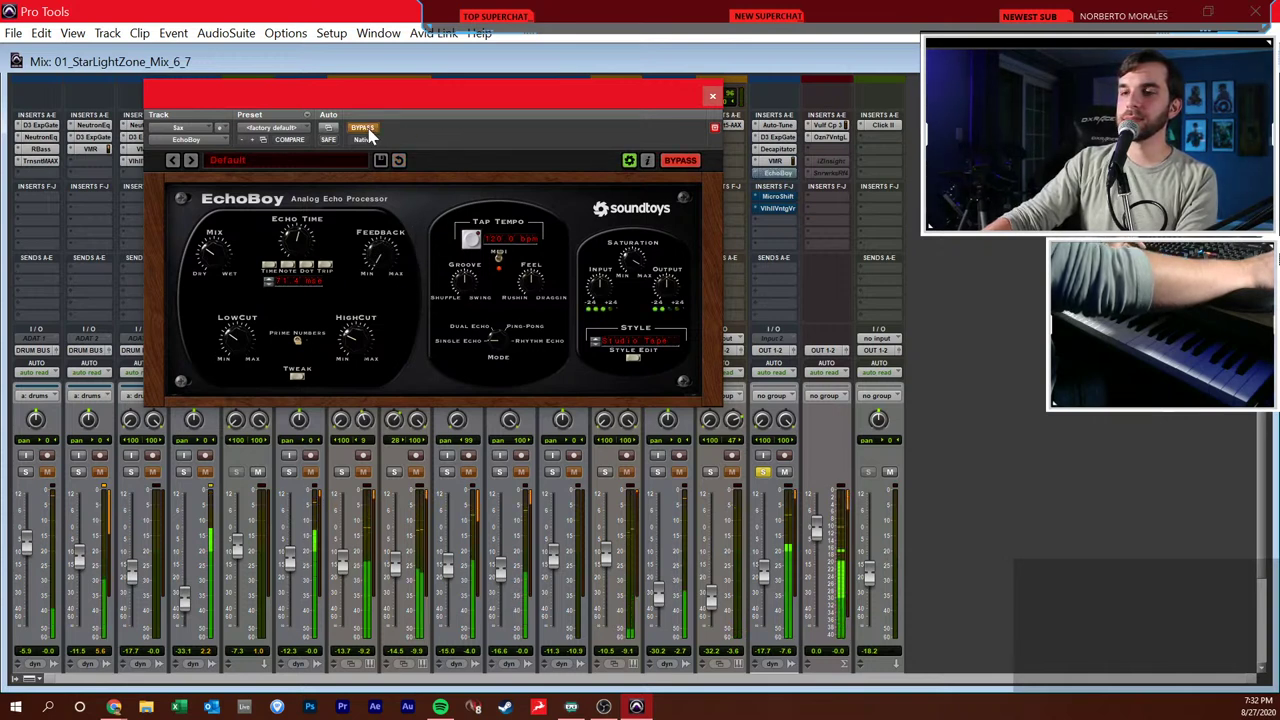
pyautogui.click(364, 130)
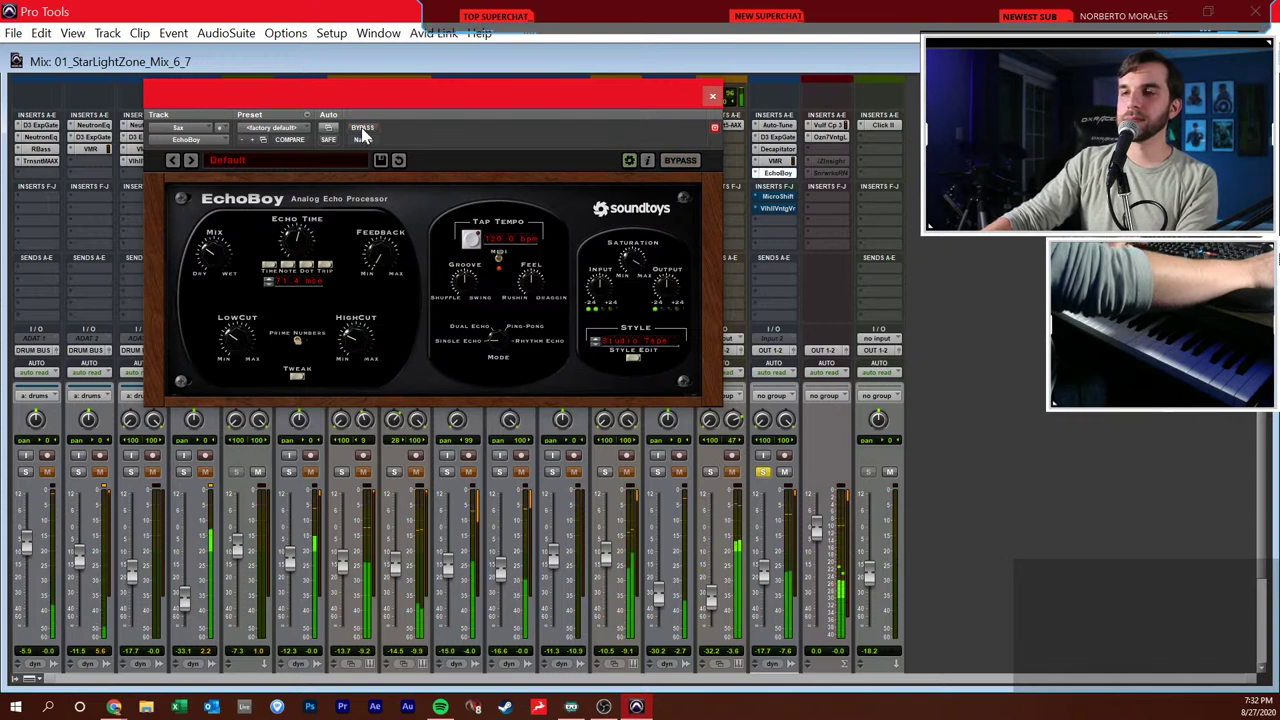
# - Re-enable MicroShift on the Sax track and demonstrate its effect by varying the Detune and Mix controls
pyautogui.click(785, 197)
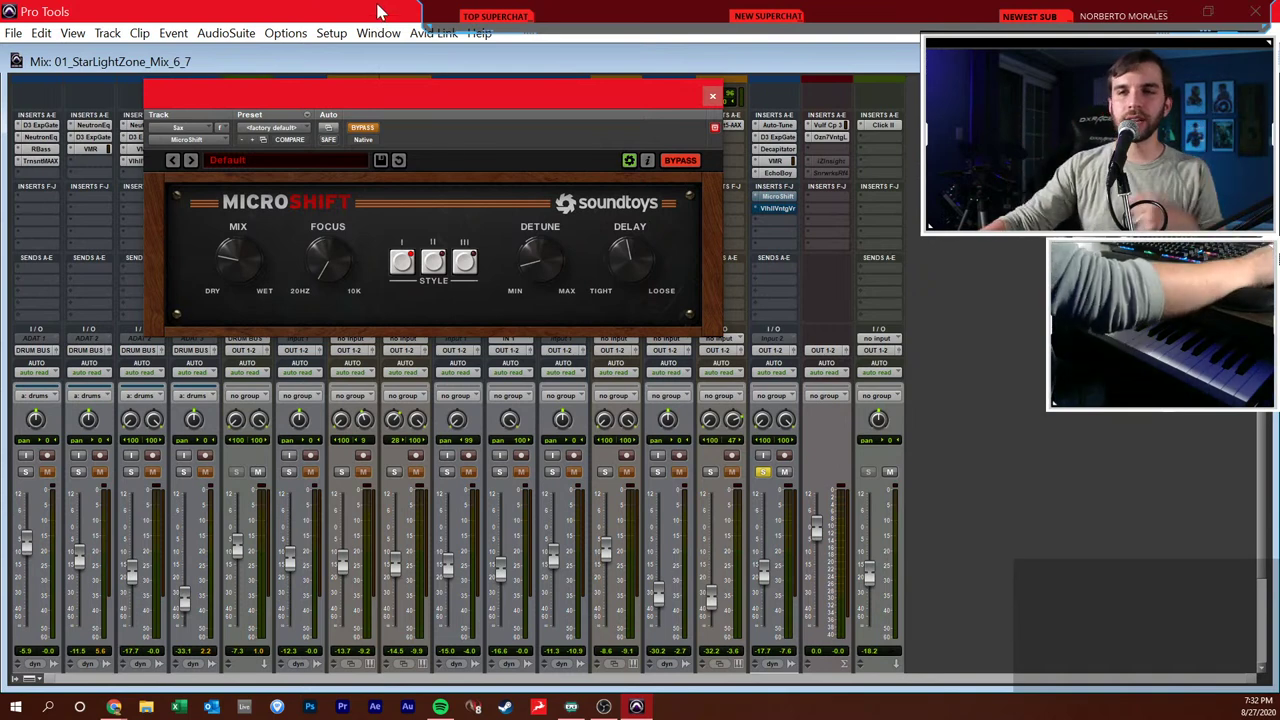
pyautogui.click(360, 131)
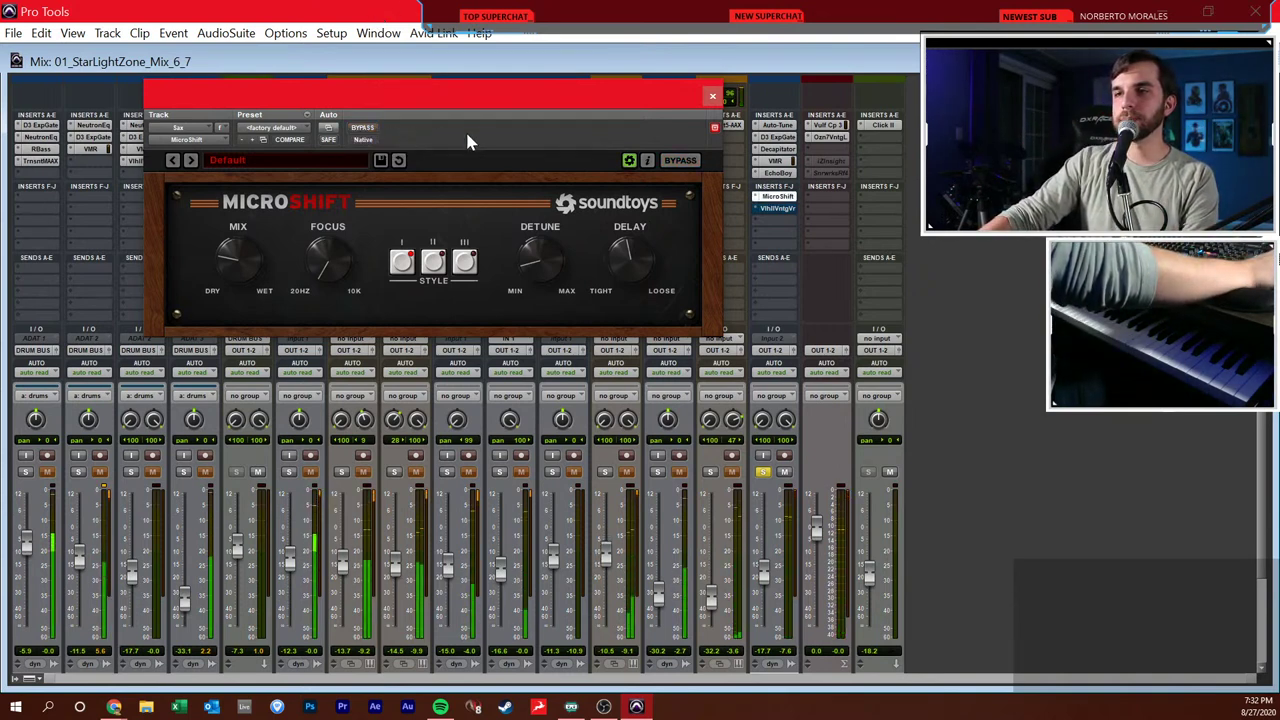
pyautogui.moveTo(523, 248)
pyautogui.mouseDown()
pyautogui.moveTo(536, 261)
pyautogui.moveTo(545, 153)
pyautogui.moveTo(534, 251)
pyautogui.mouseUp()
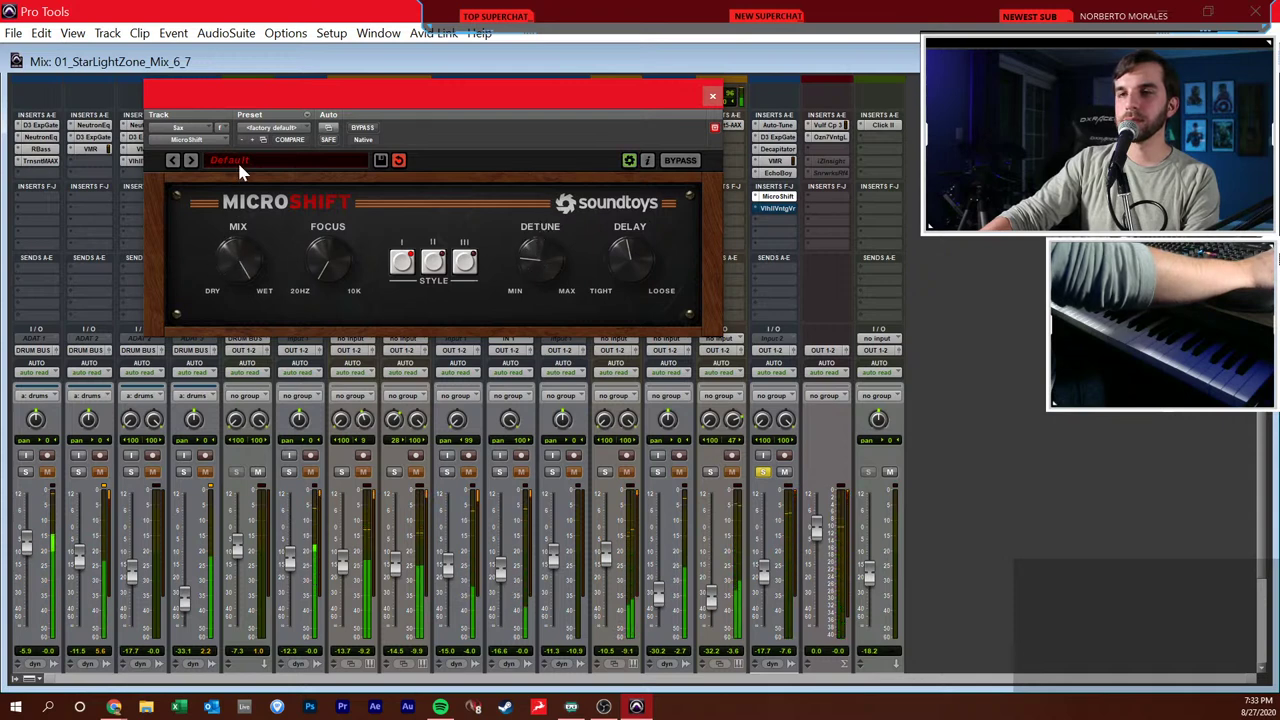
pyautogui.moveTo(248, 255); pyautogui.dragTo(245, 268)
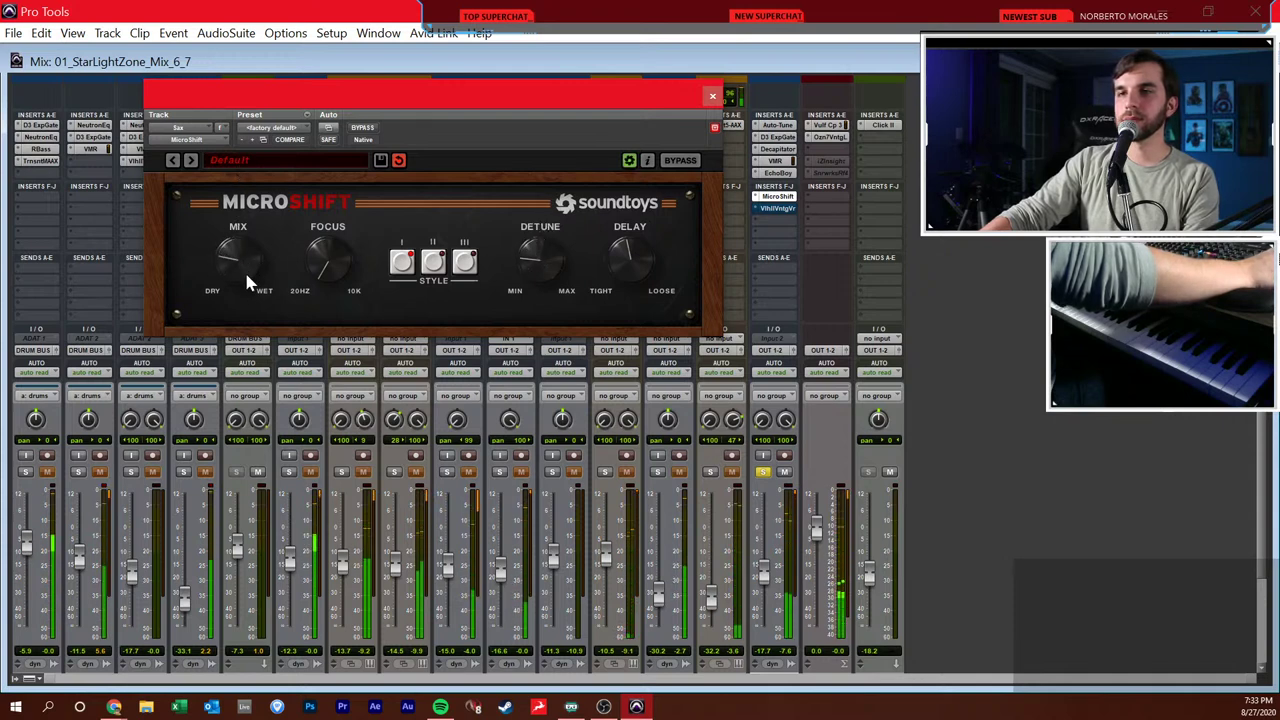
# - Take ValhallaVintageVerb on the Sax track out of bypass and close its window after listening
pyautogui.click(766, 209)
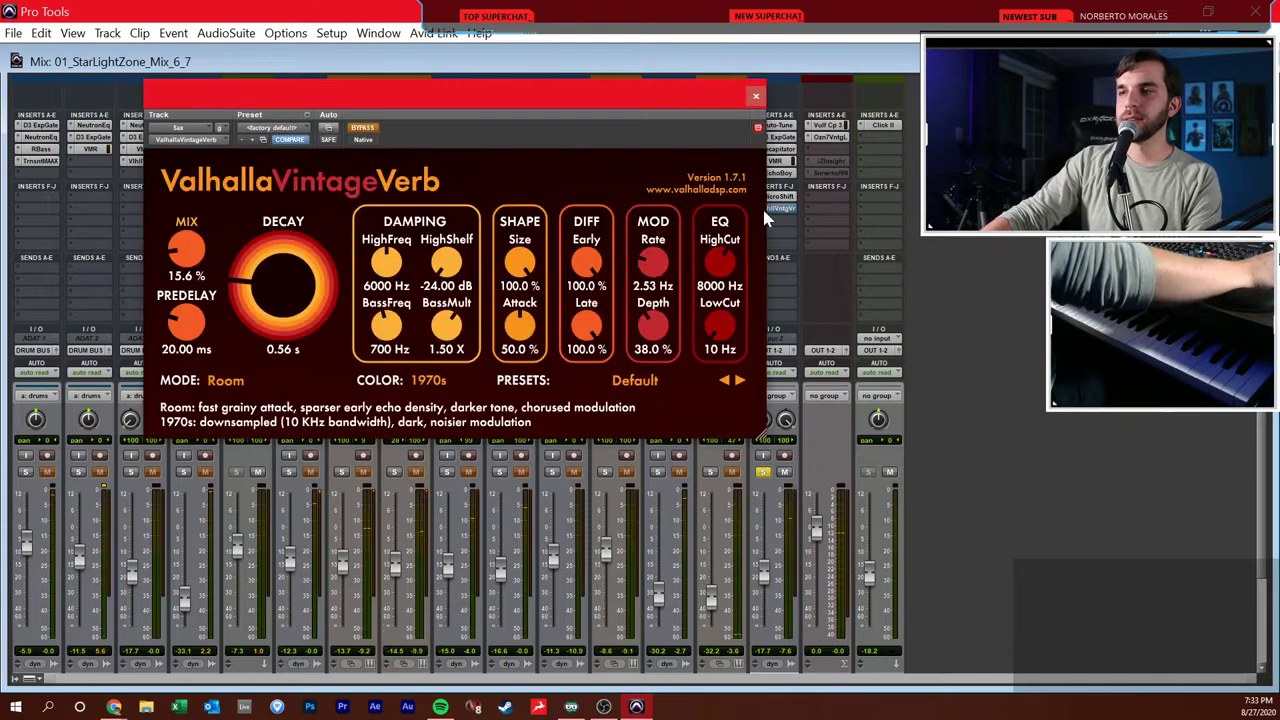
pyautogui.click(363, 129)
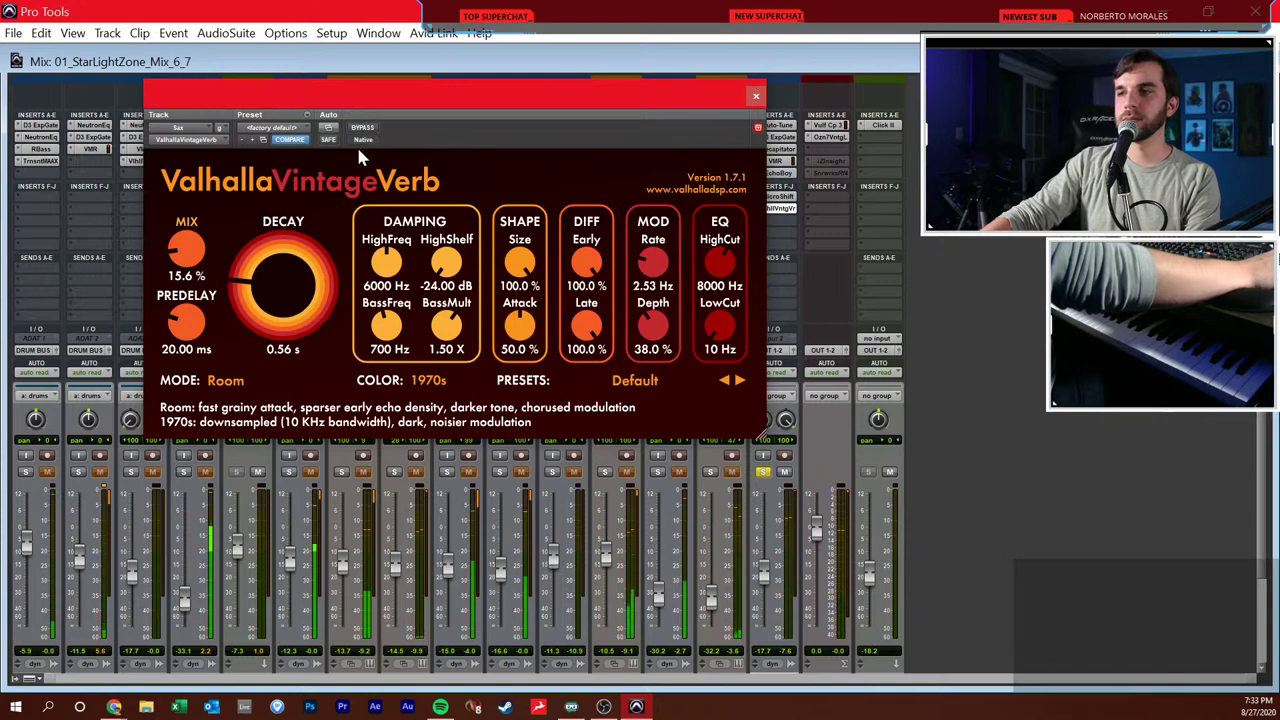
pyautogui.click(755, 96)
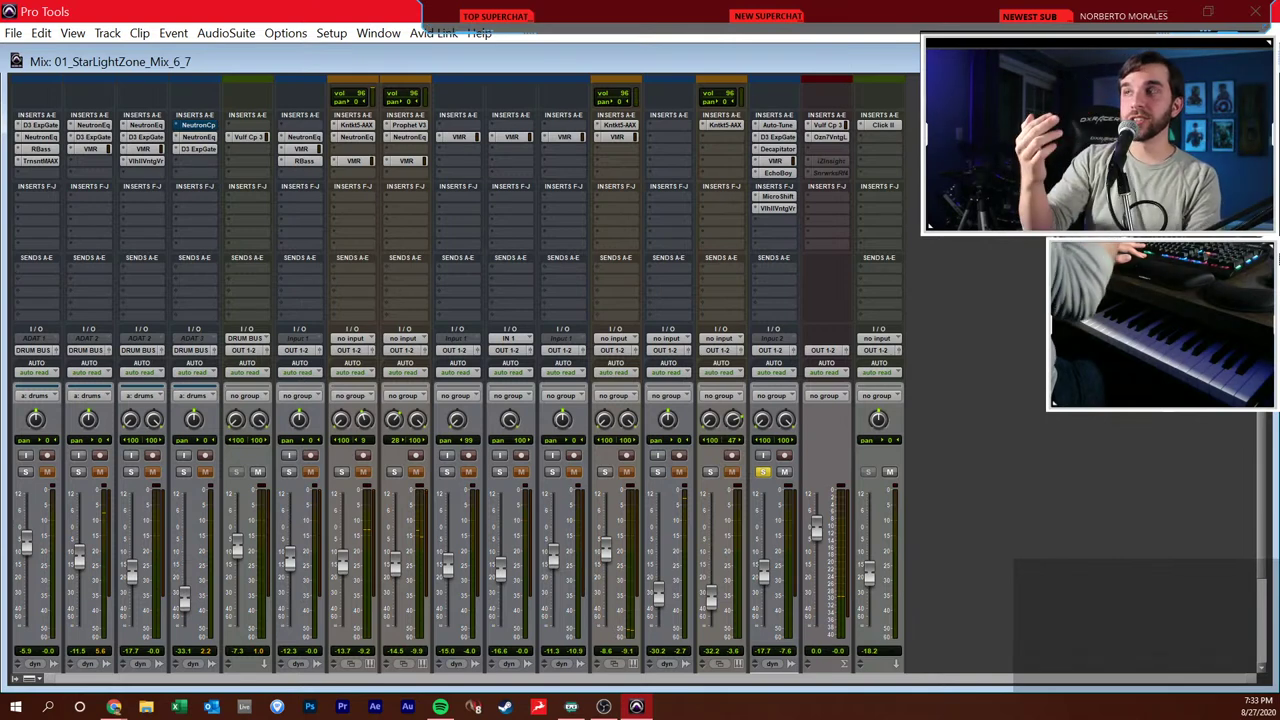
# - Examine the Vulf Compressor and Ozone 7 Vintage Limiter settings on the MASTER track, closing each plug-in window
pyautogui.click(824, 126)
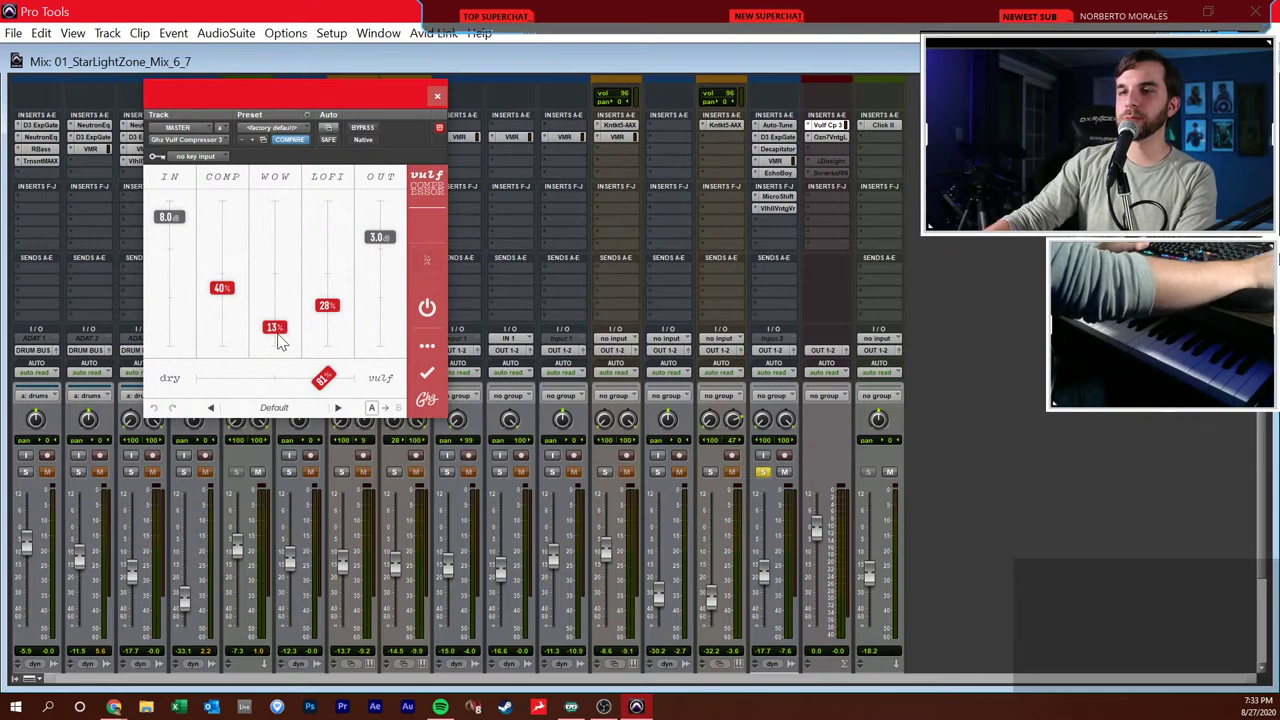
pyautogui.click(437, 96)
pyautogui.click(616, 137)
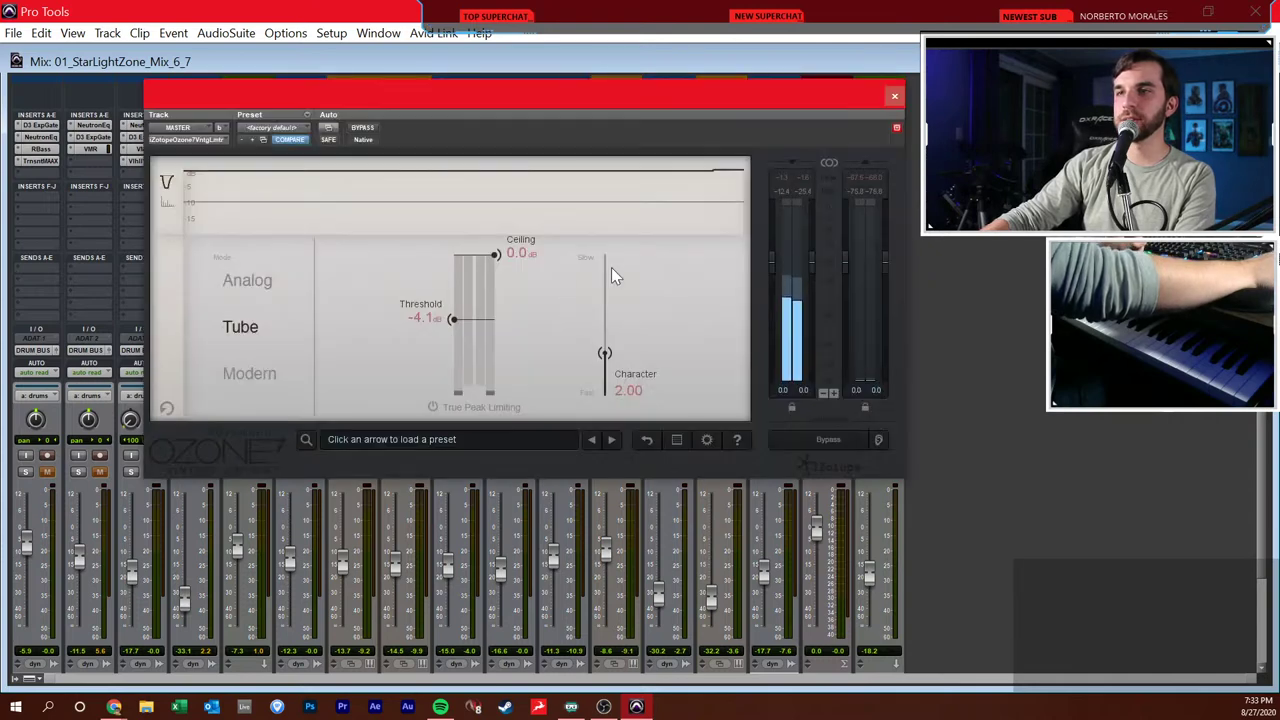
pyautogui.click(893, 96)
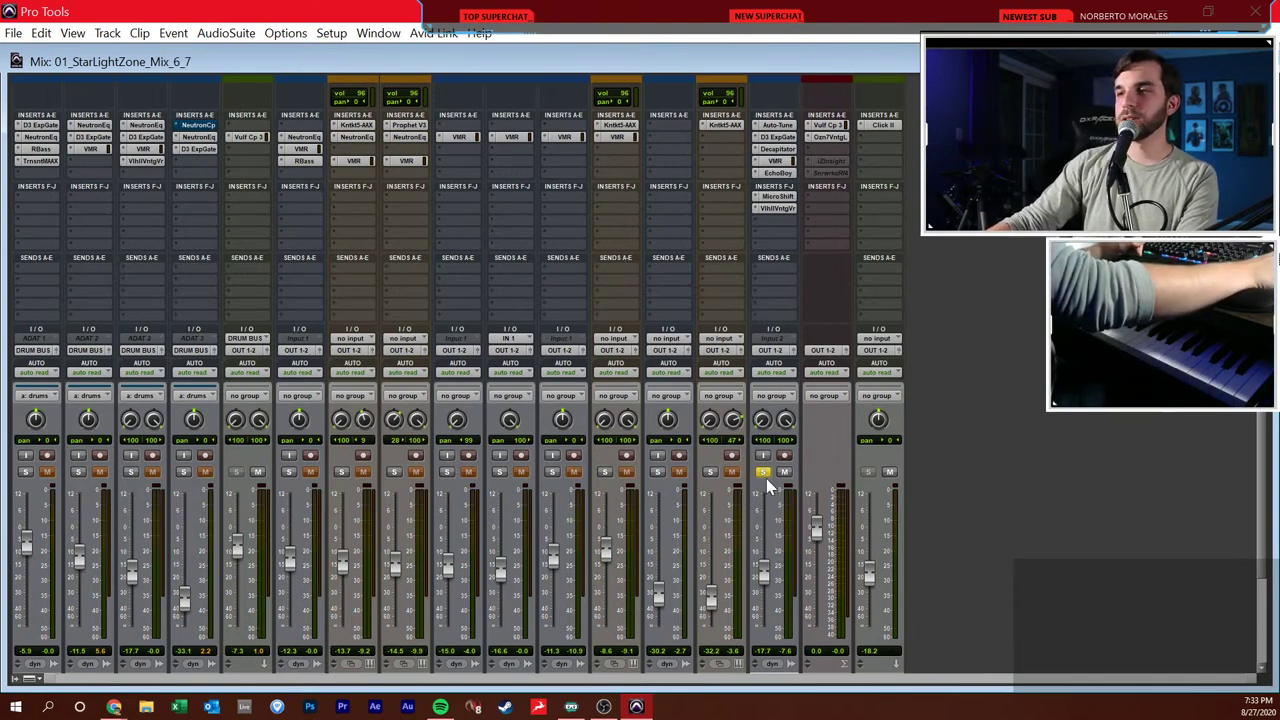
# - Unsolo the Sax track, switch to the Edit window's uppermost tracks, and return to the session start
pyautogui.click(762, 472)
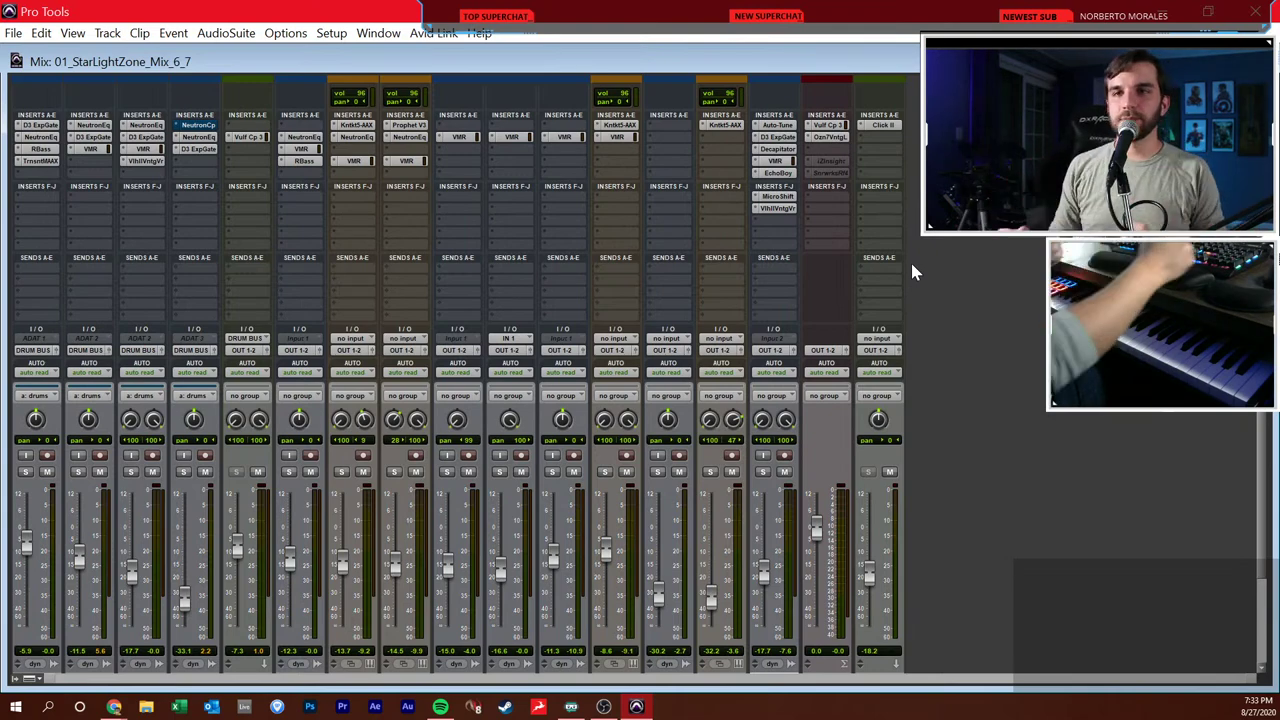
pyautogui.hotkey('ctrl', '=')
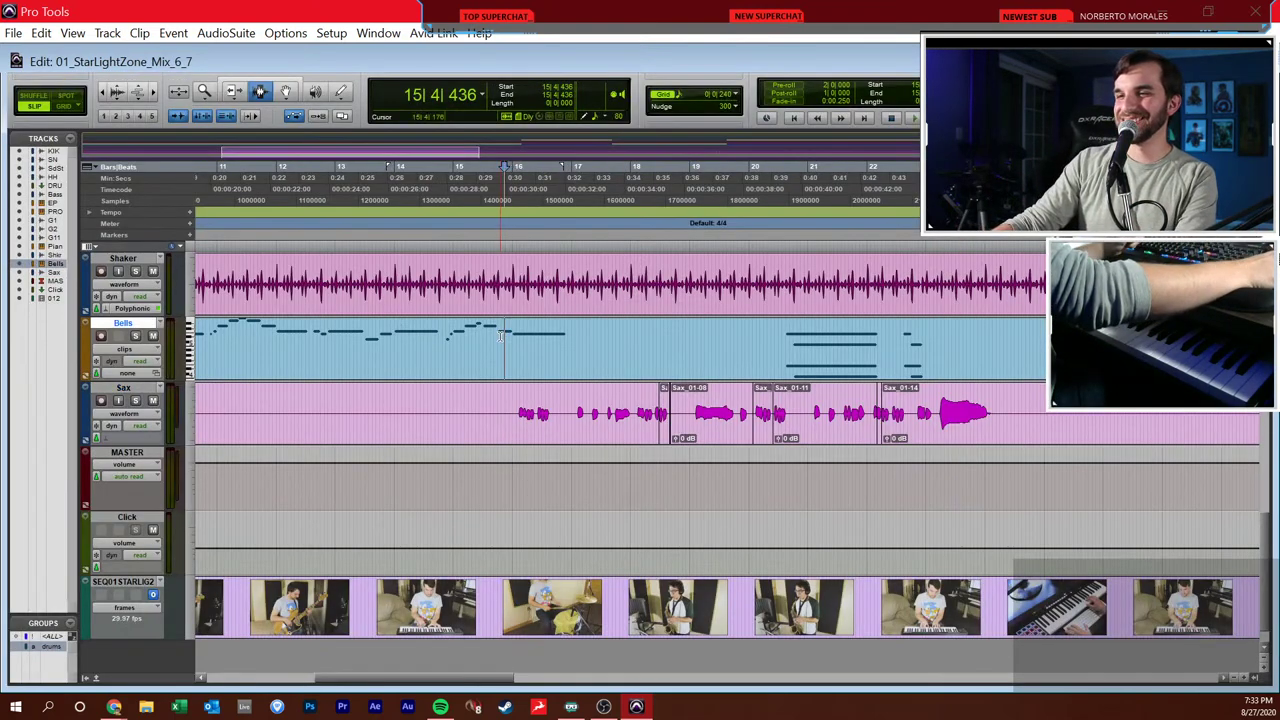
pyautogui.scroll(10, 508, 328)
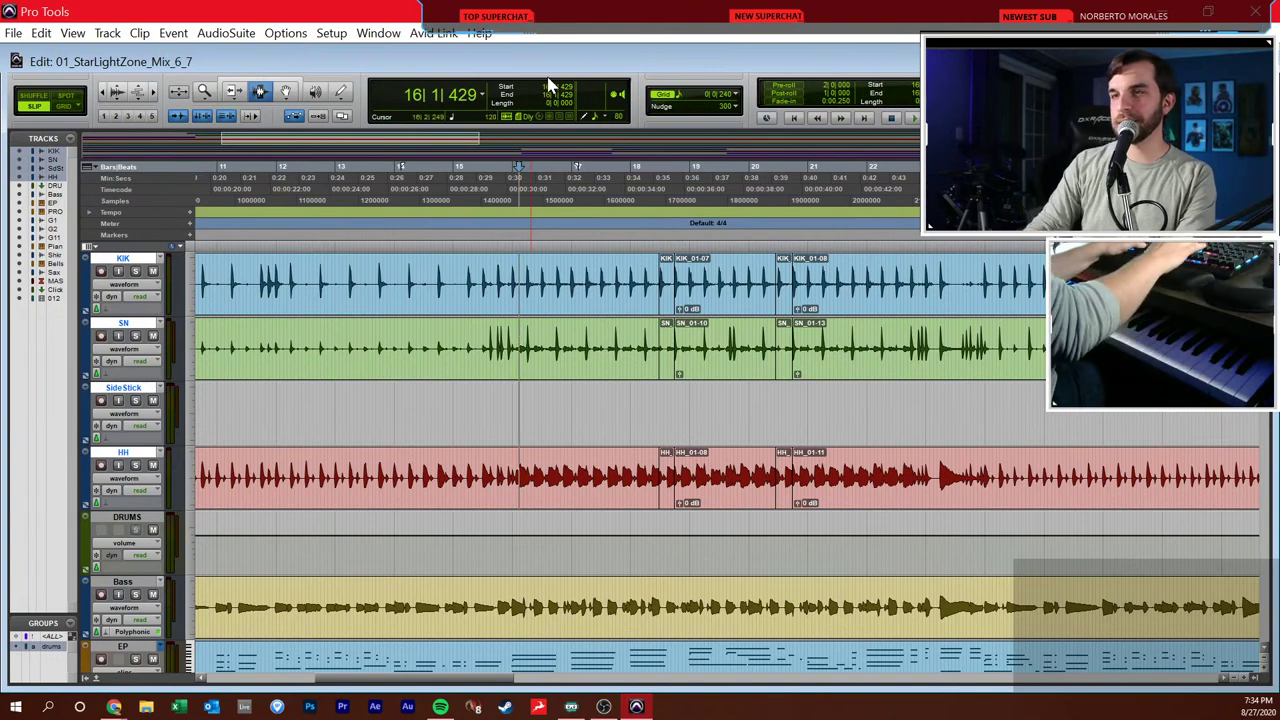
pyautogui.press('Return')
# - Set the playback start at about 1|4|424, just before the first SideStick hit, and audition the intro
pyautogui.click(558, 340)
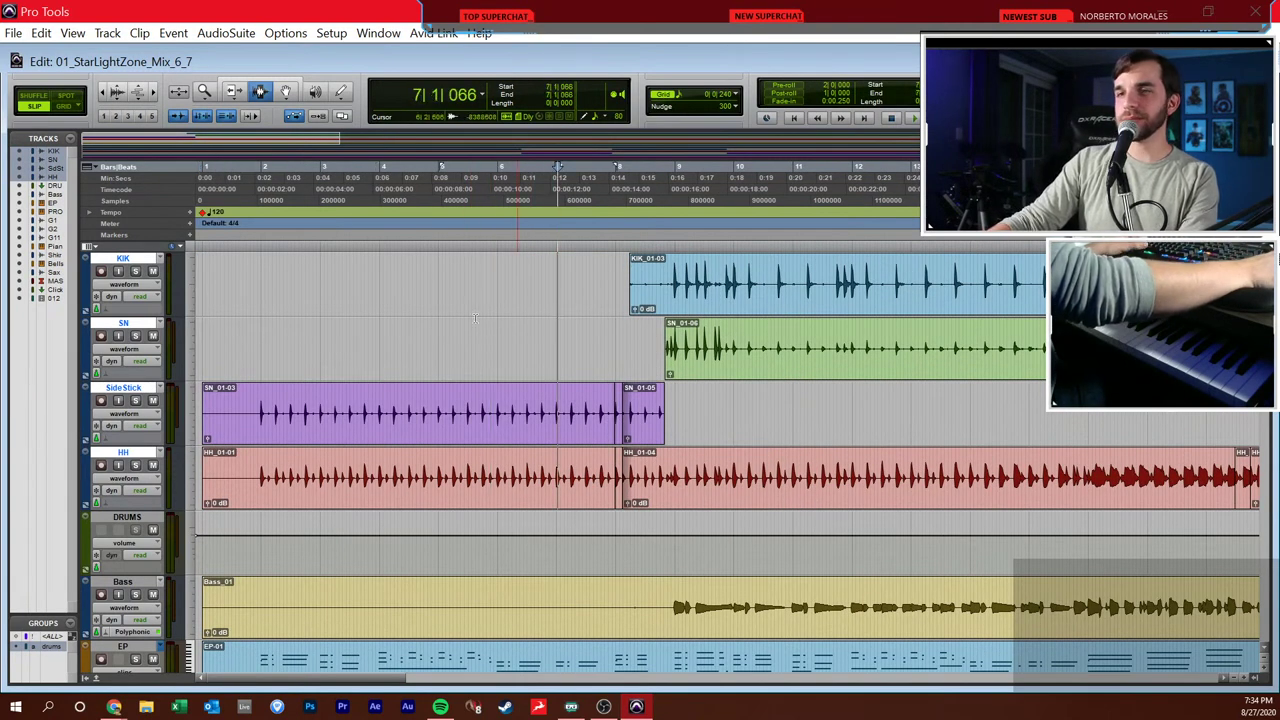
pyautogui.click(252, 342)
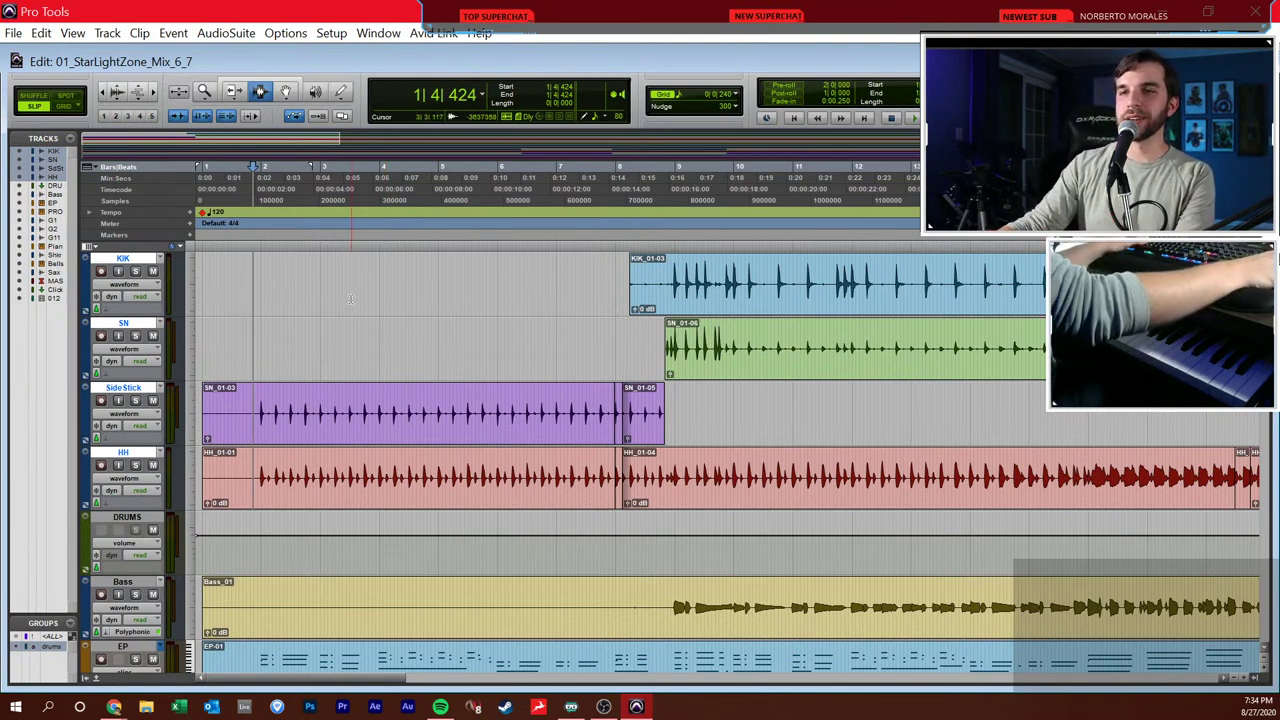
pyautogui.press('space')
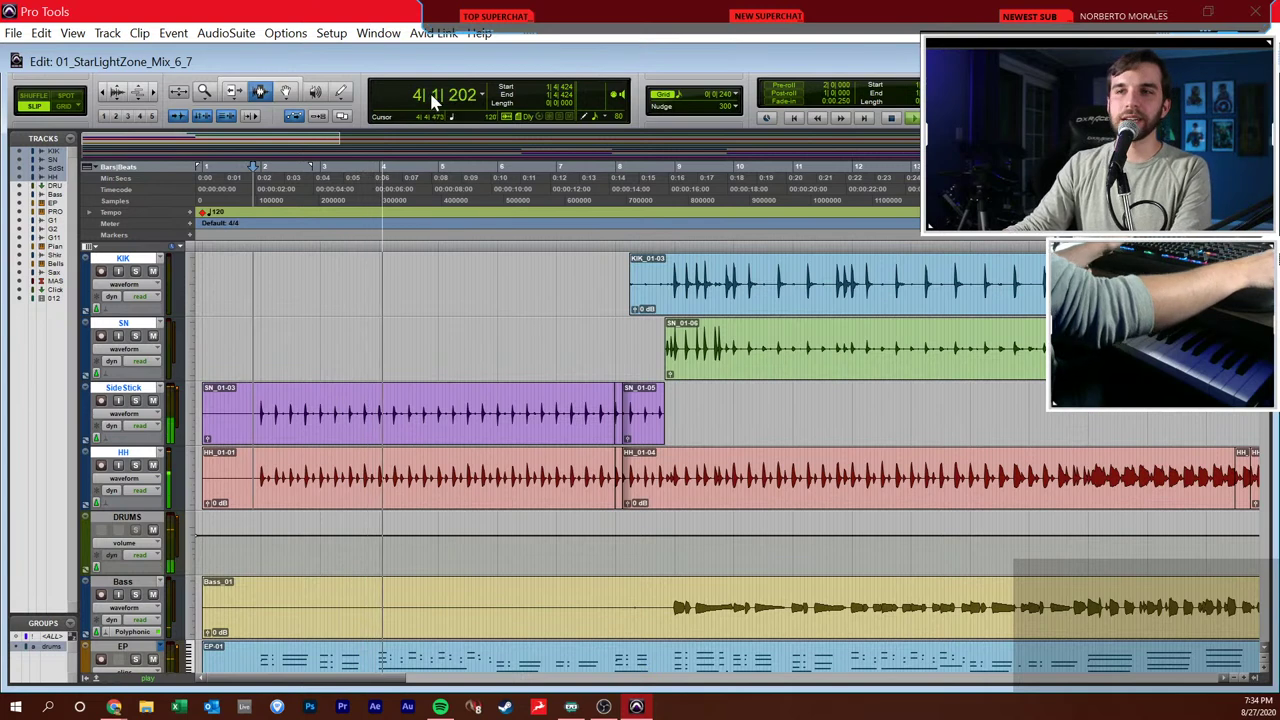
pyautogui.press('space')
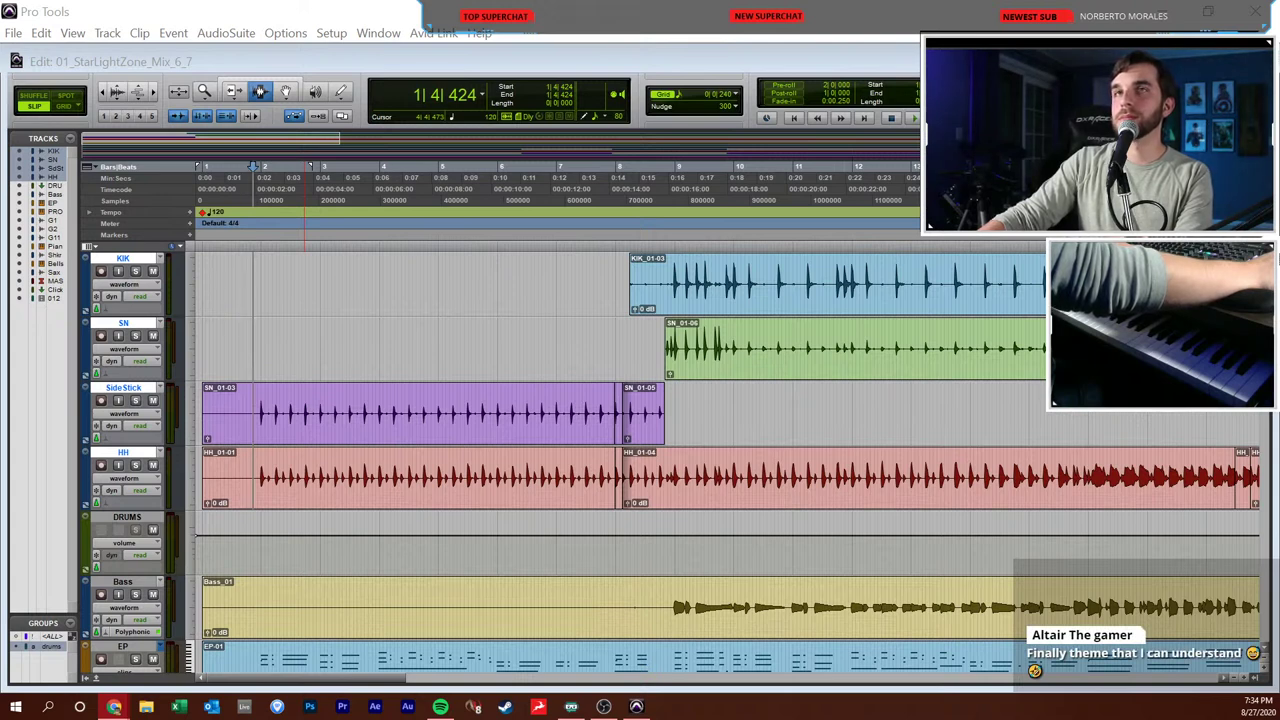
# - Solo the G1 and G2 guitar tracks and audition them from about 15|4|133, clearing both solos after listening
pyautogui.click(314, 322)
pyautogui.click(314, 322)
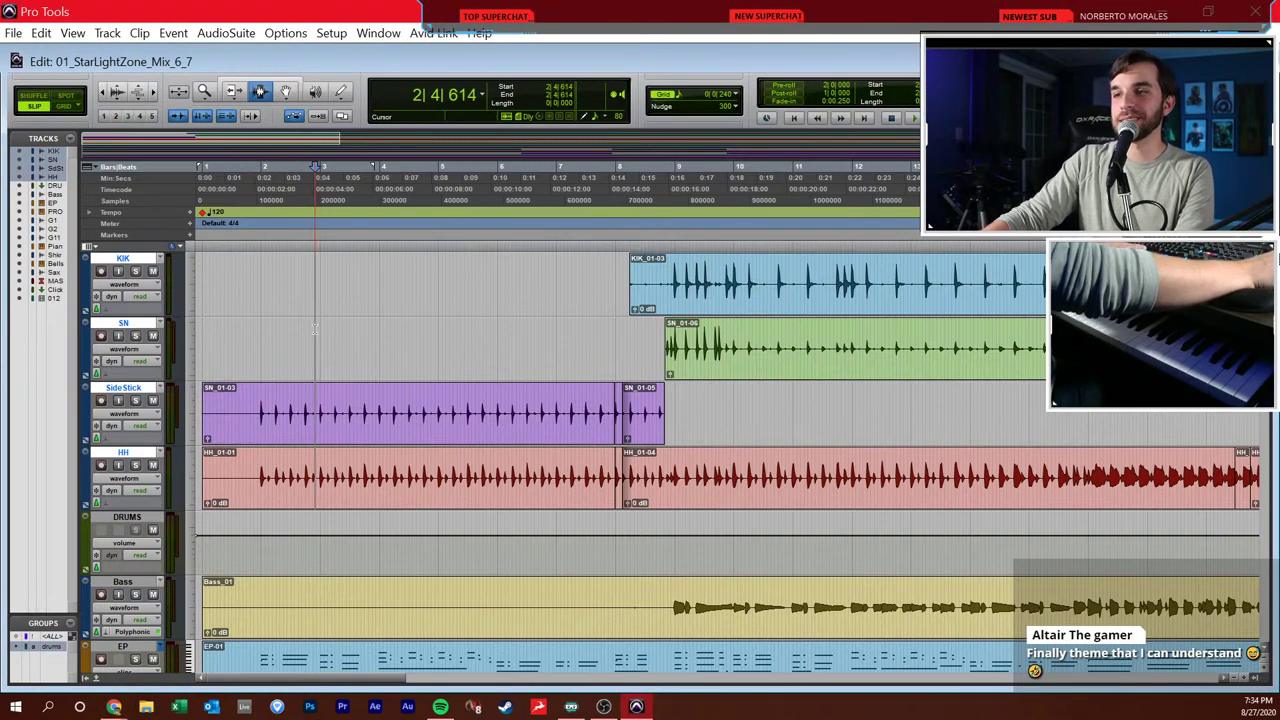
pyautogui.scroll(-2, 328, 315)
pyautogui.hscroll(5, 340, 338)
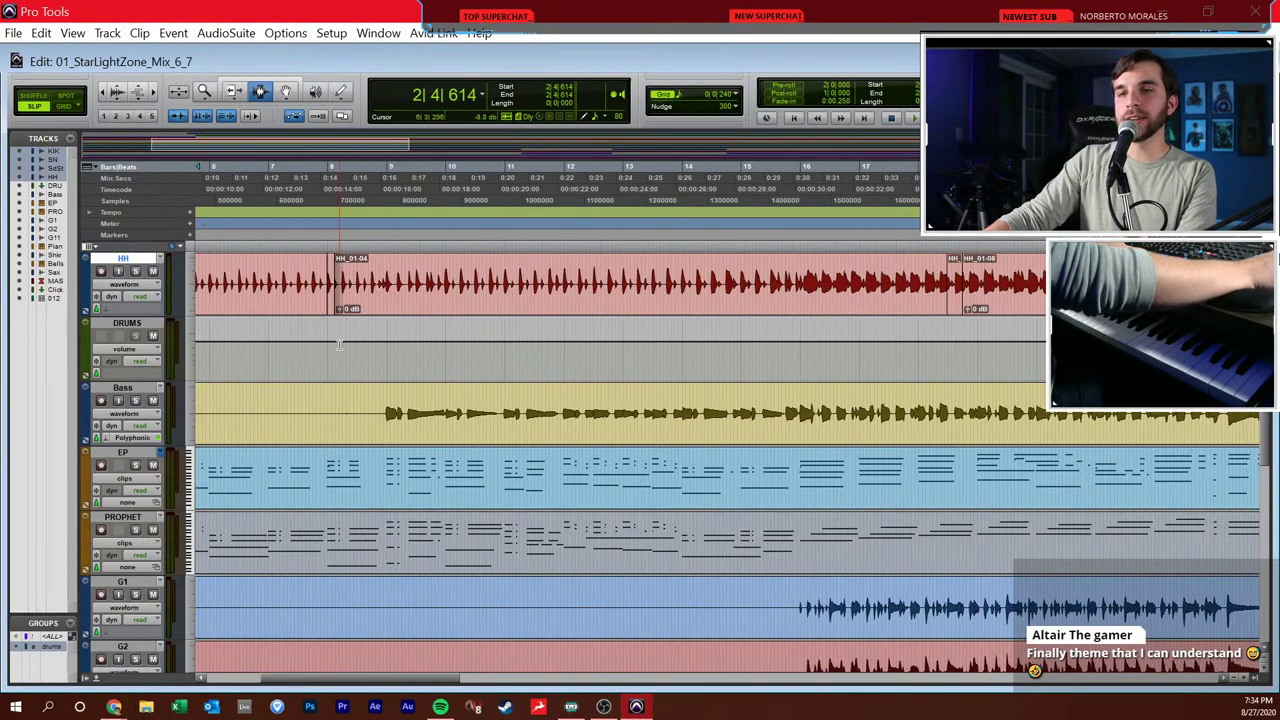
pyautogui.scroll(-1, 348, 347)
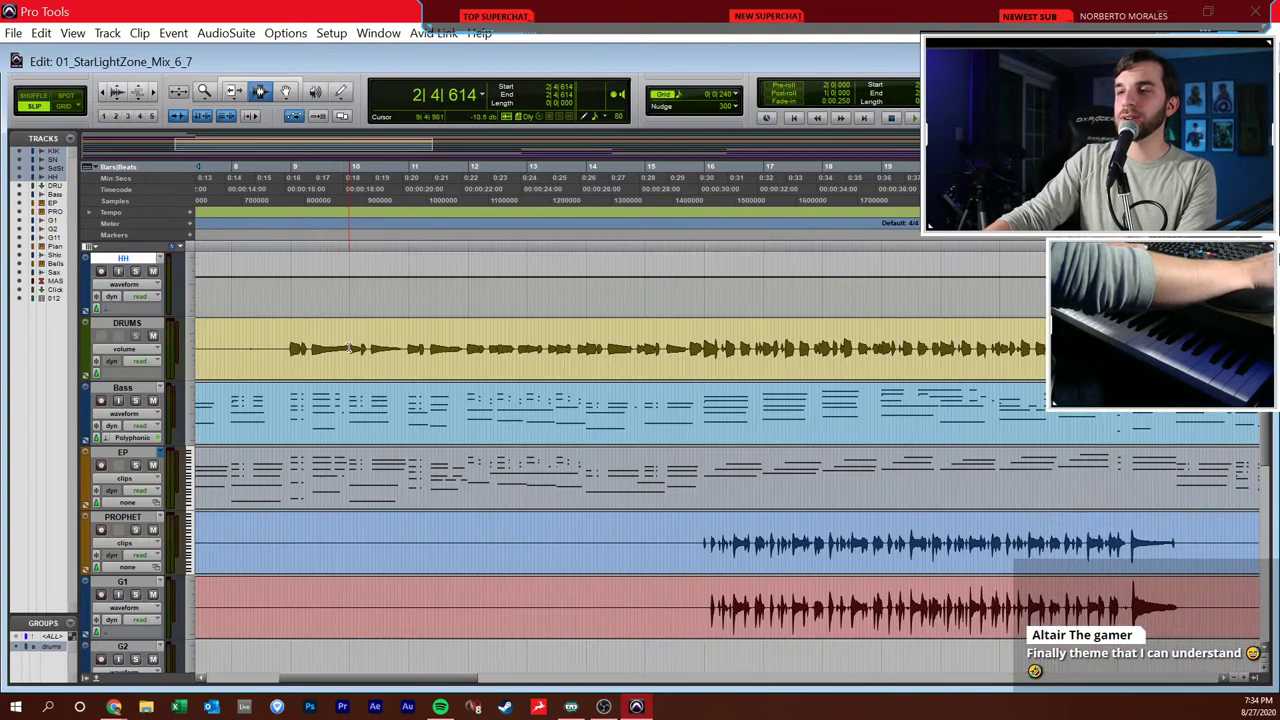
pyautogui.hscroll(4, 350, 338)
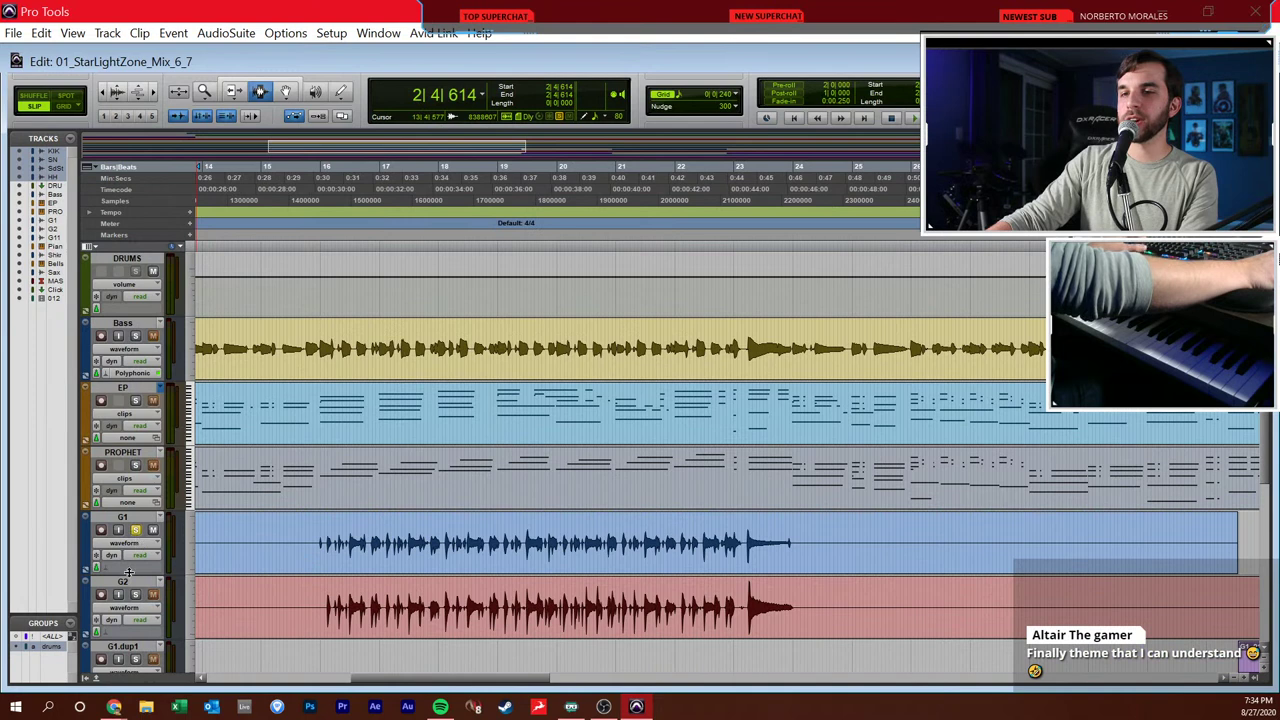
pyautogui.click(307, 545)
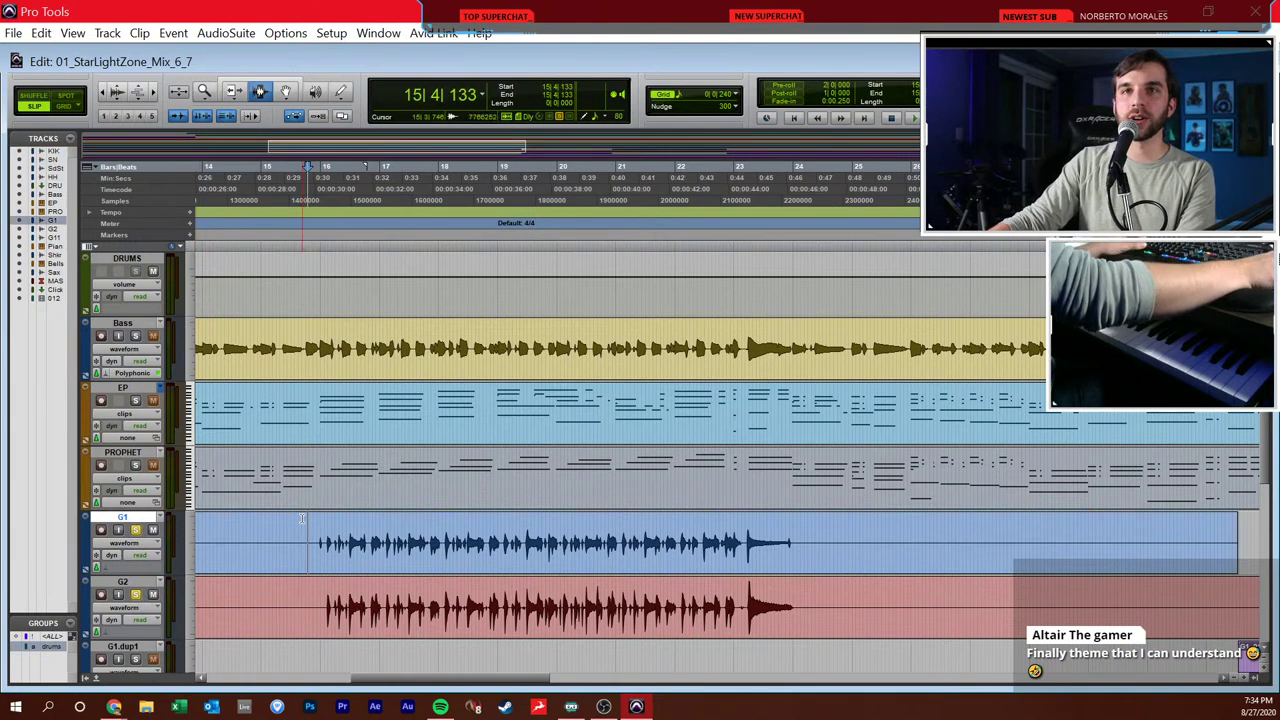
pyautogui.press('space')
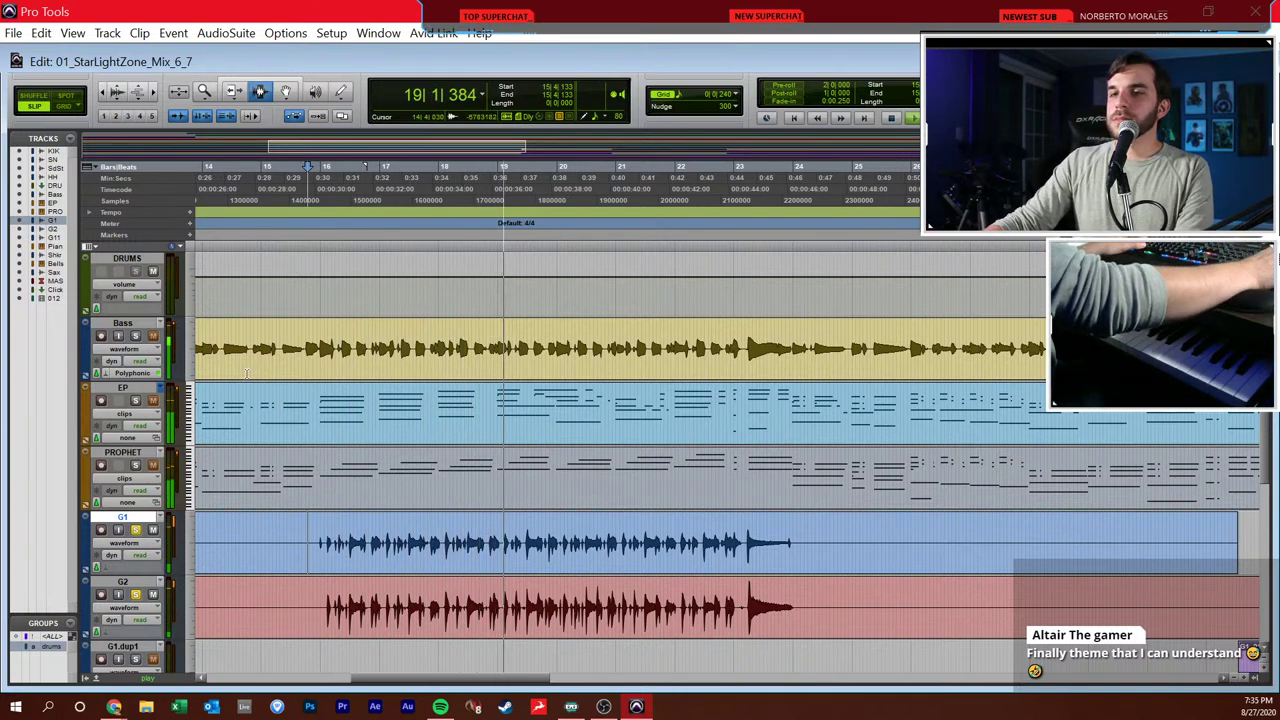
pyautogui.press('space')
pyautogui.click(274, 526)
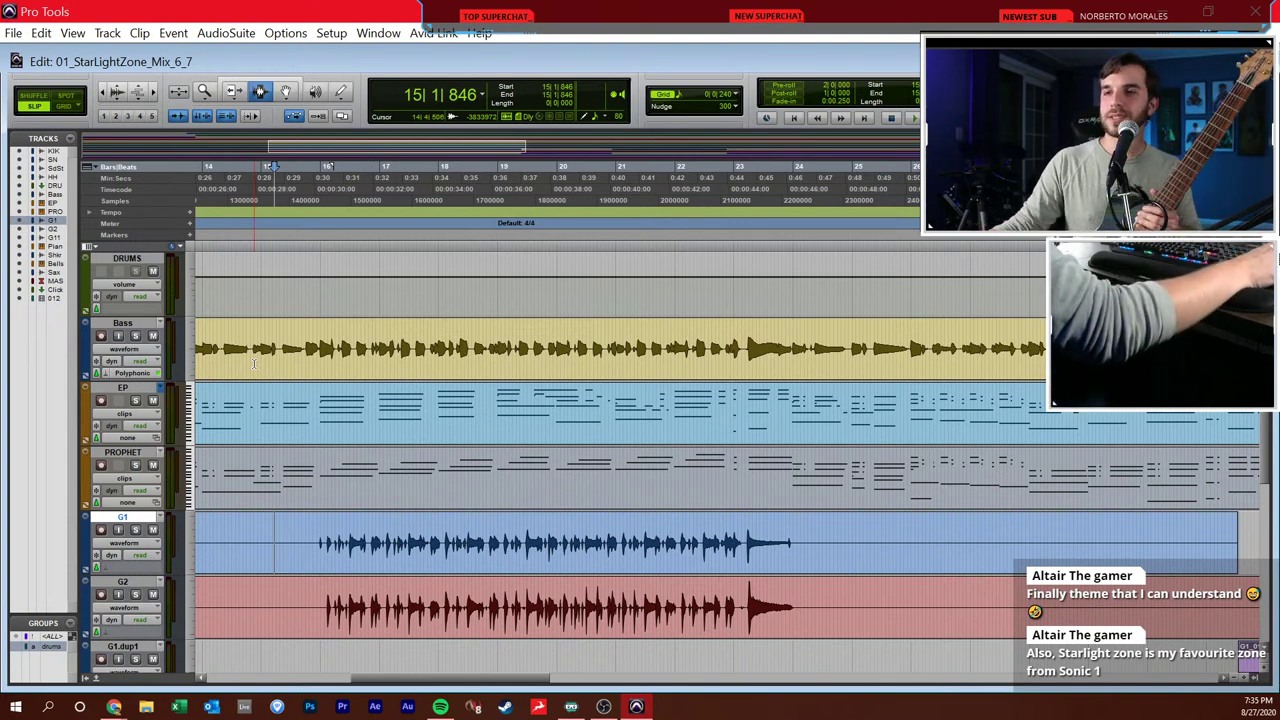
# - Make the Vulf Compressor and Ozone 7 Vintage Limiter inserts on the MASTER track inactive in the Mix window
pyautogui.hotkey('ctrl', '=')
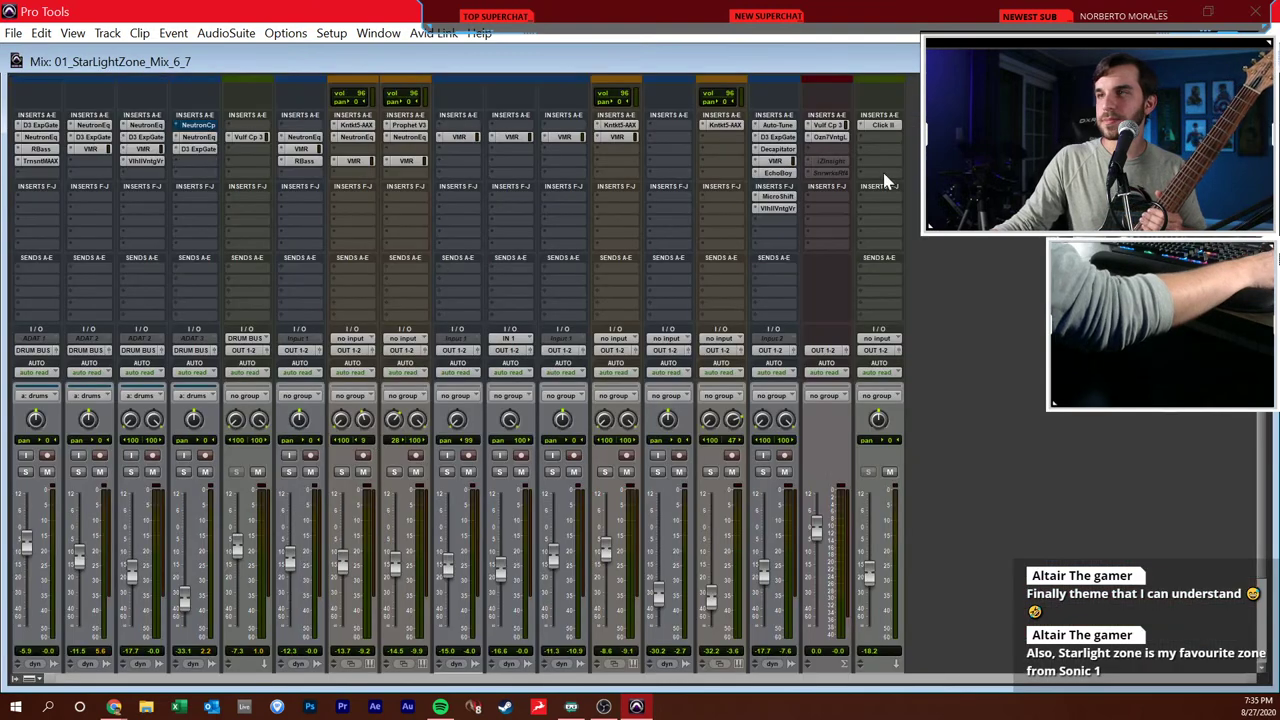
pyautogui.rightClick(833, 135)
pyautogui.click(844, 143)
pyautogui.rightClick(835, 143)
pyautogui.click(866, 164)
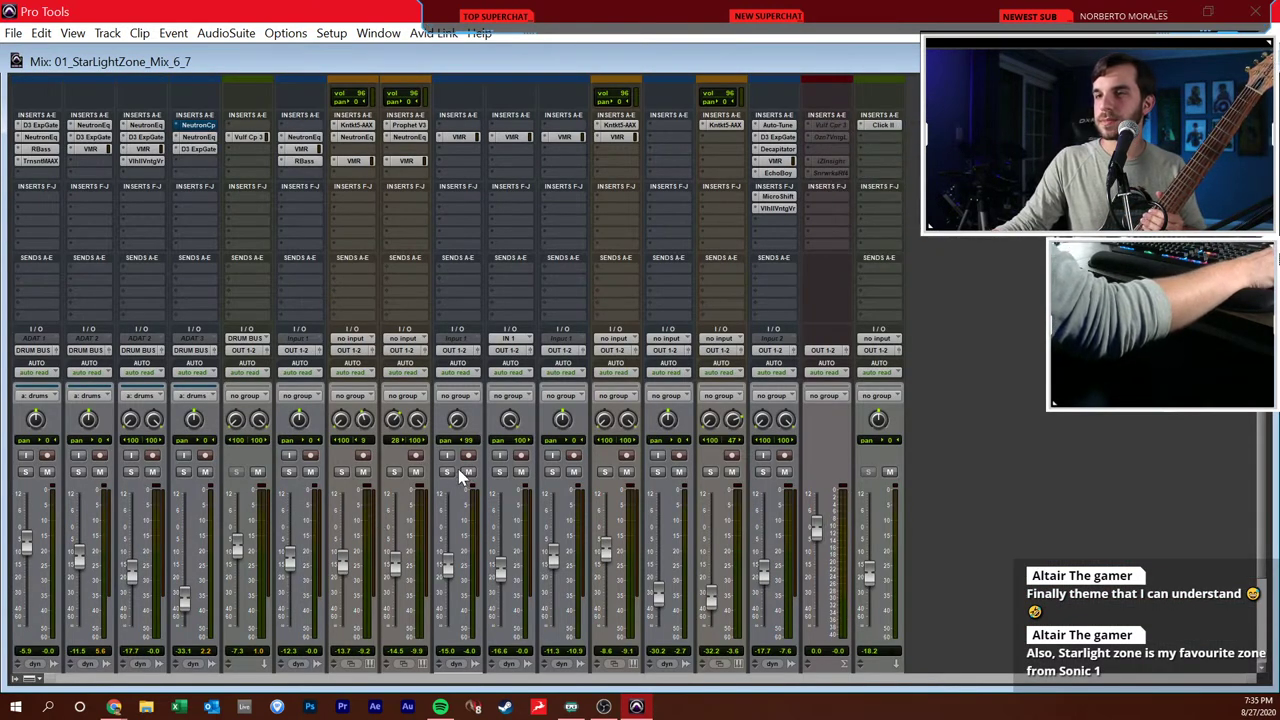
# - Record-arm the G2 track with input IN 2 (Mono), raise its fader to about +1.1 dB, and pan it near centre
pyautogui.click(521, 456)
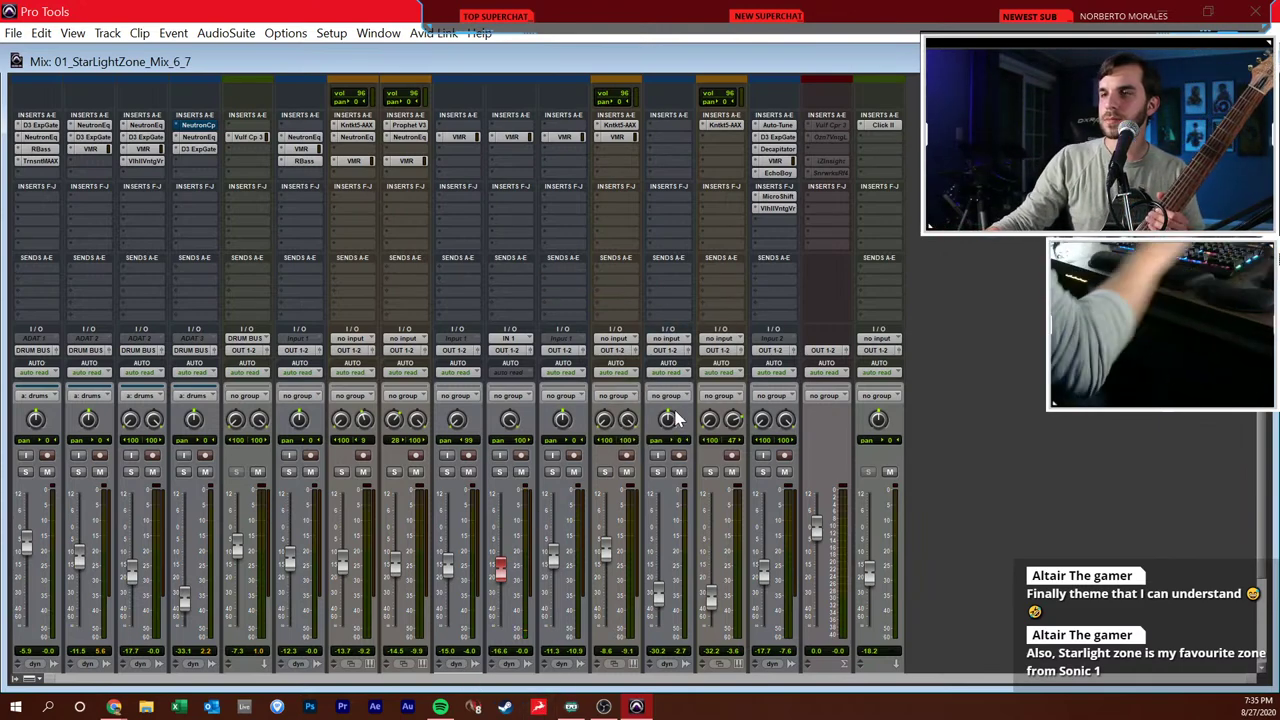
pyautogui.click(510, 339)
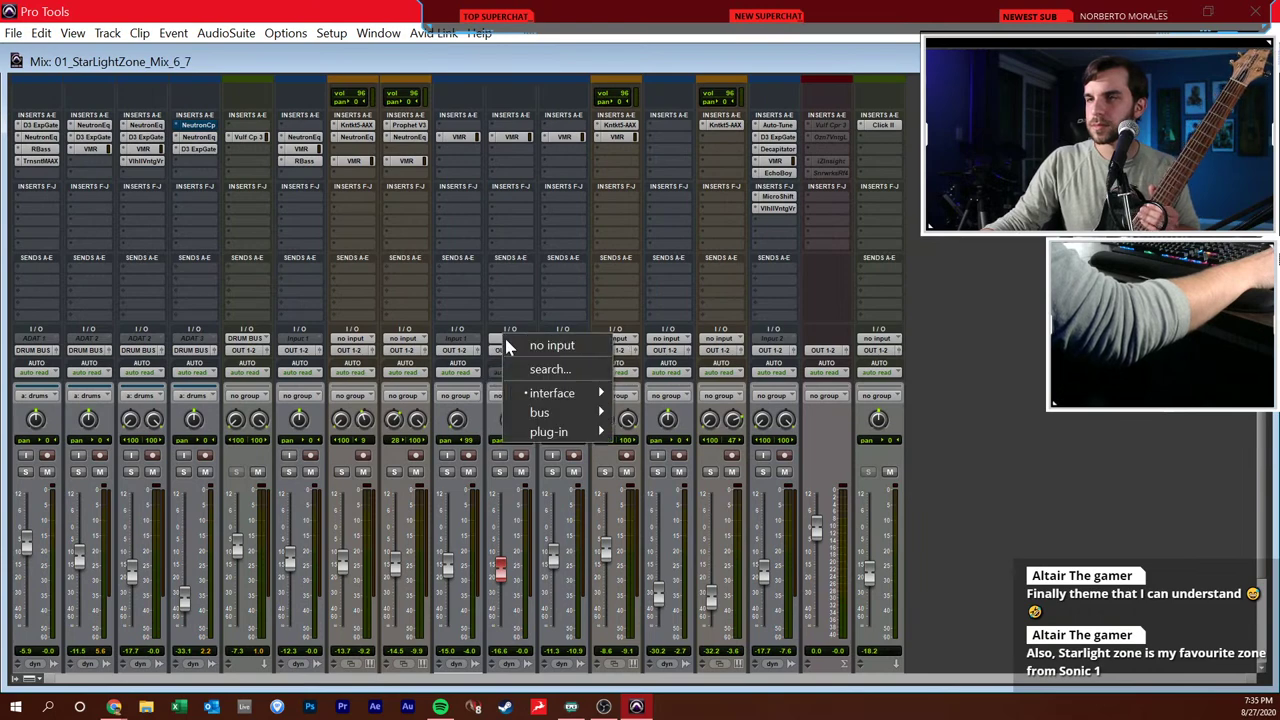
pyautogui.moveTo(595, 400)
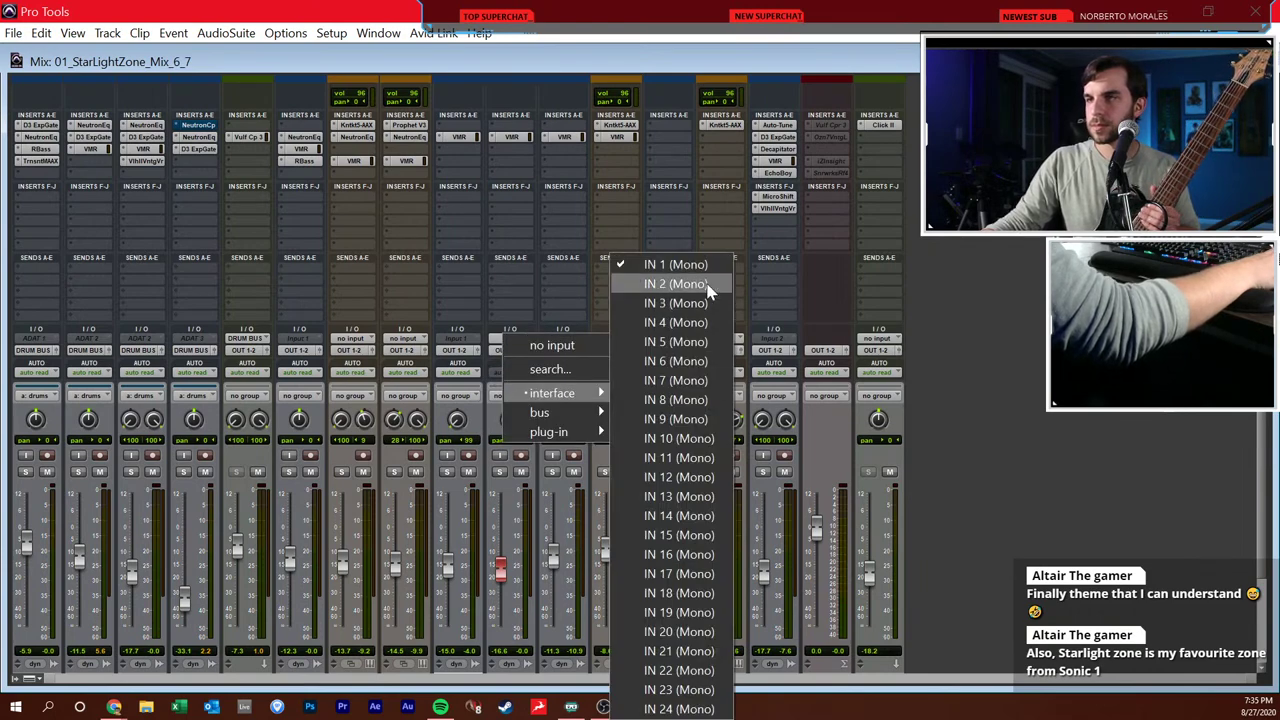
pyautogui.click(676, 284)
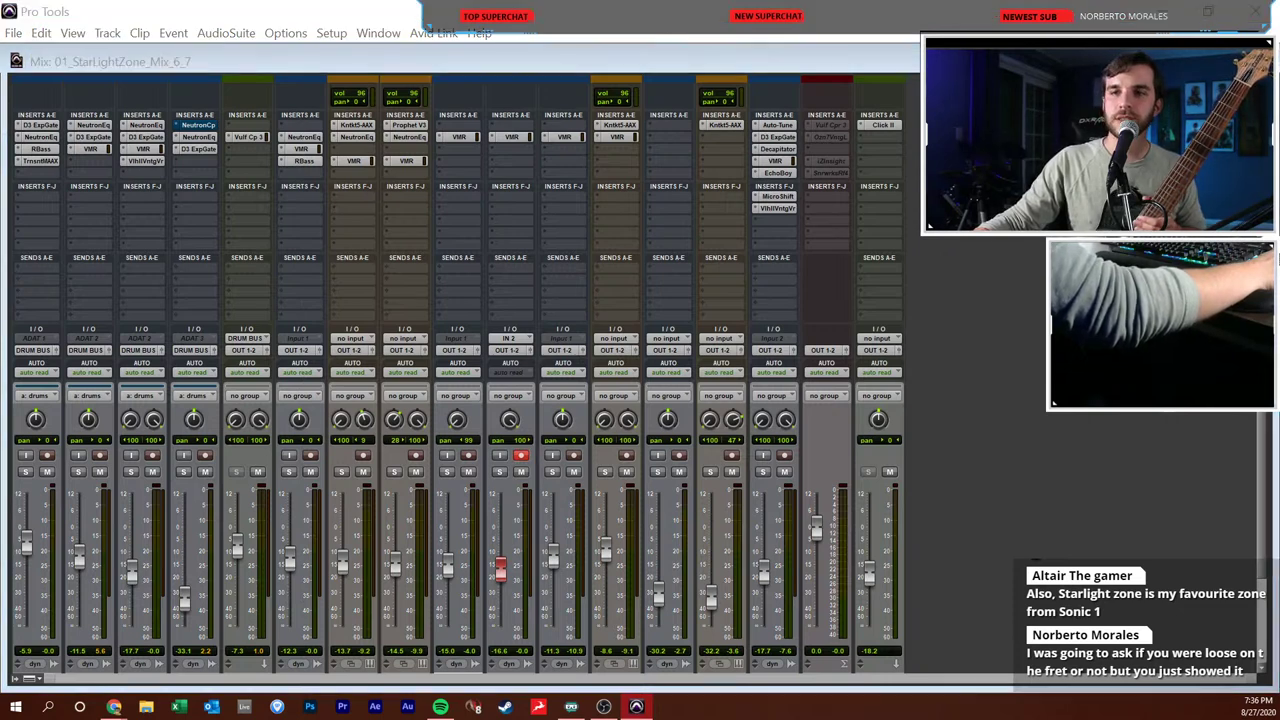
pyautogui.hotkey('alt', 'Tab')
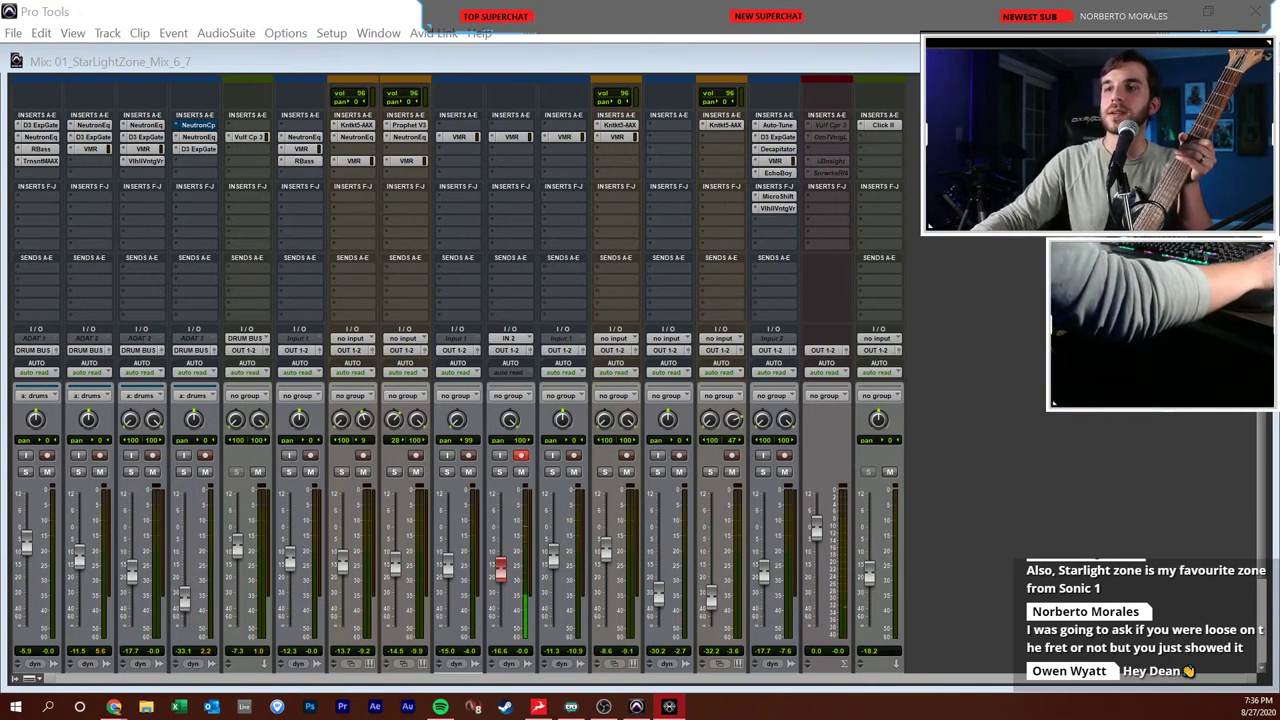
pyautogui.moveTo(511, 571); pyautogui.dragTo(509, 523)
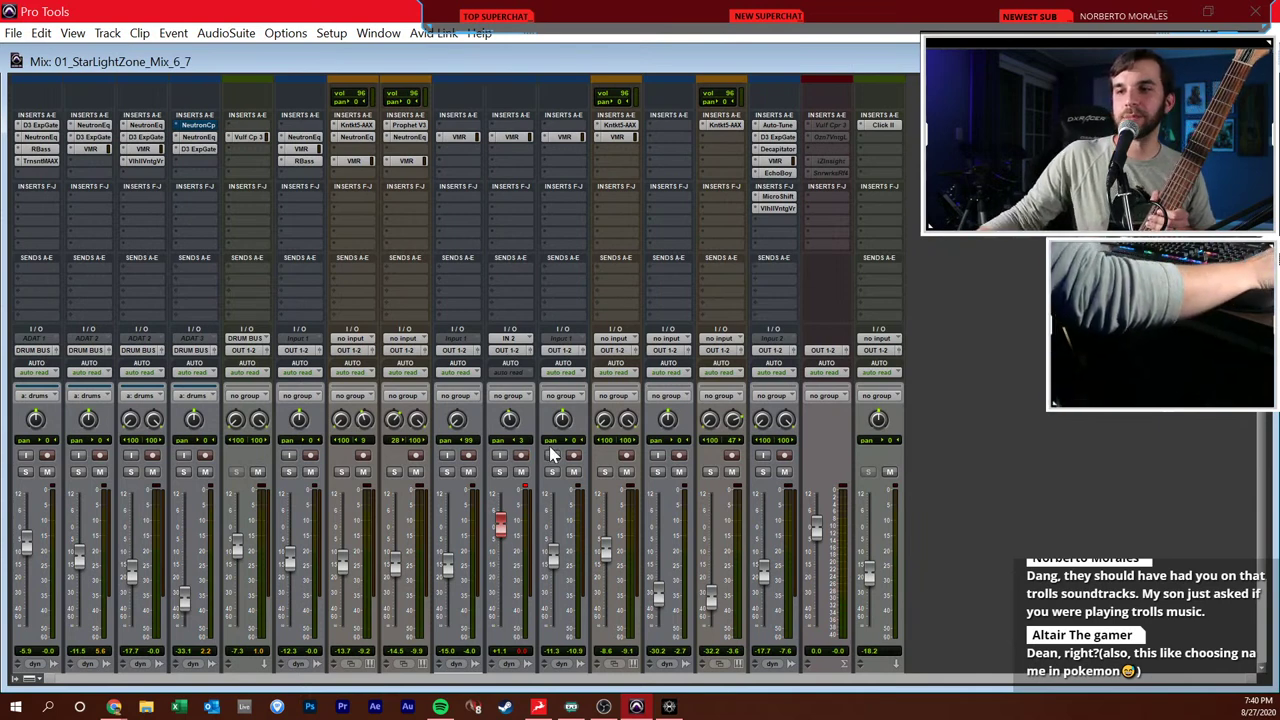
# - Disarm G2 with its fader at about -14.2 dB and pan at 100, and audition G1 soloed from about 15|4|609
pyautogui.moveTo(501, 523); pyautogui.dragTo(504, 559)
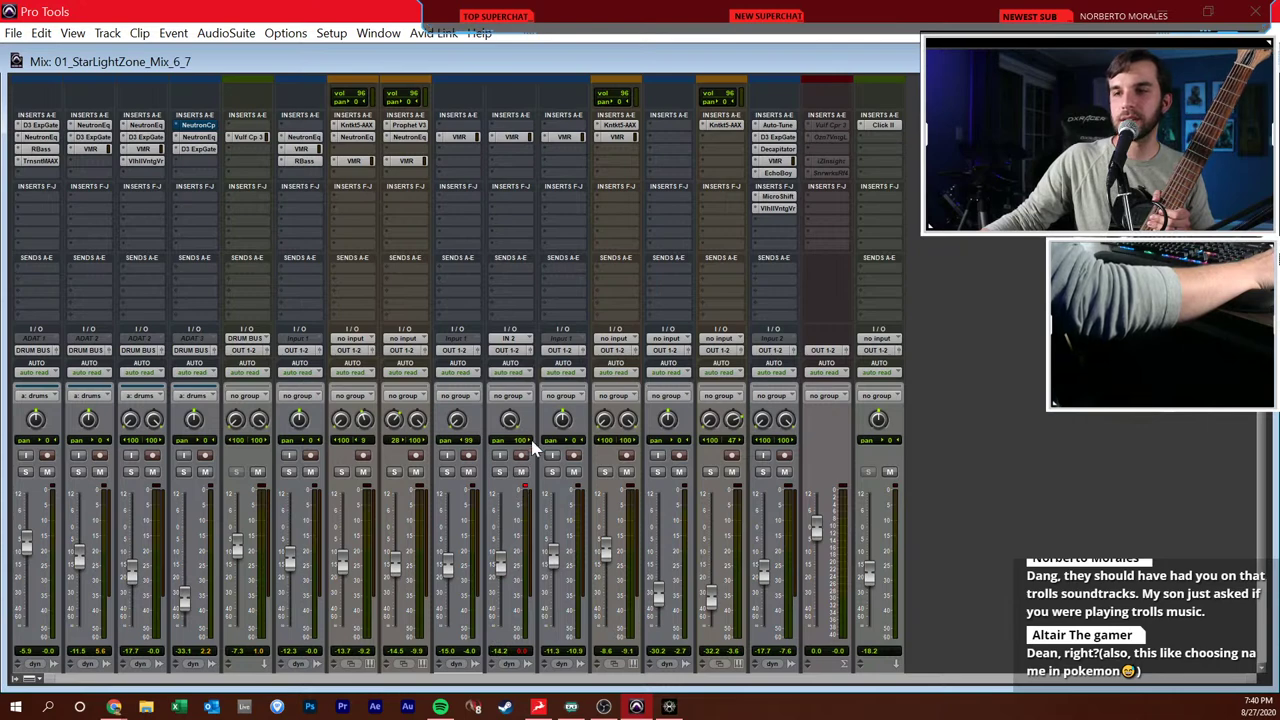
pyautogui.hotkey('ctrl', '=')
pyautogui.click(315, 540)
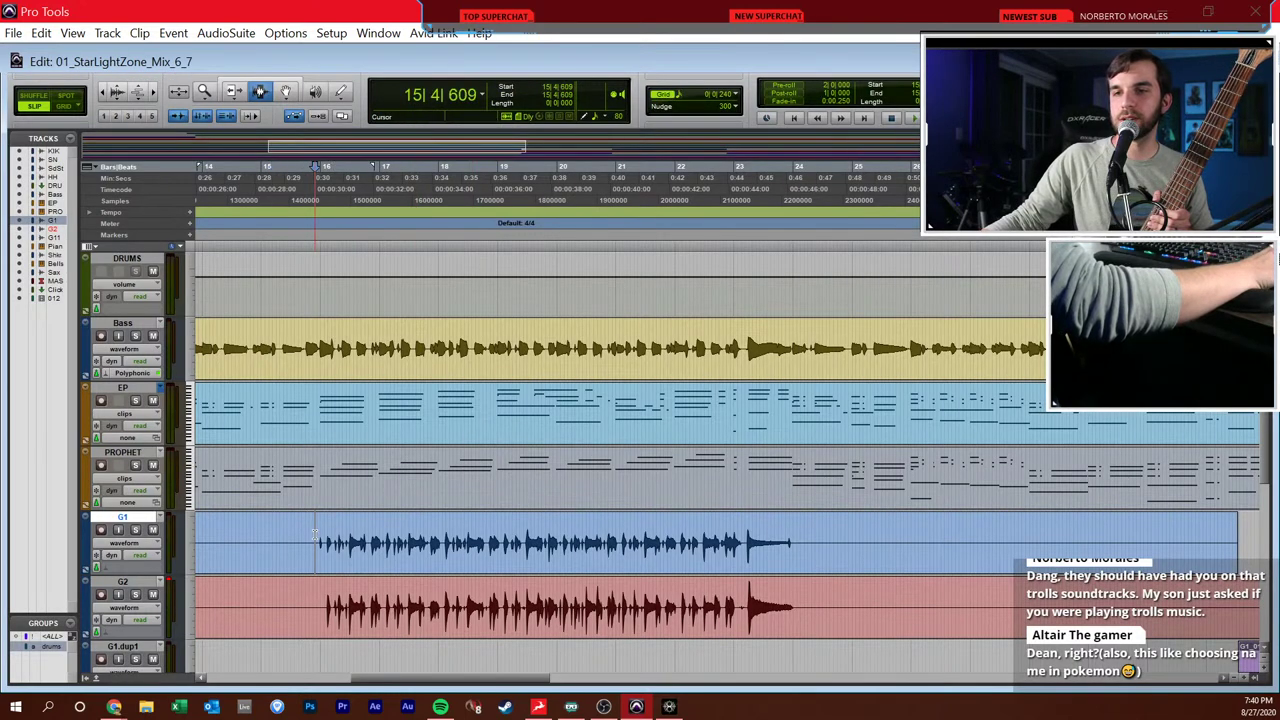
pyautogui.click(135, 532)
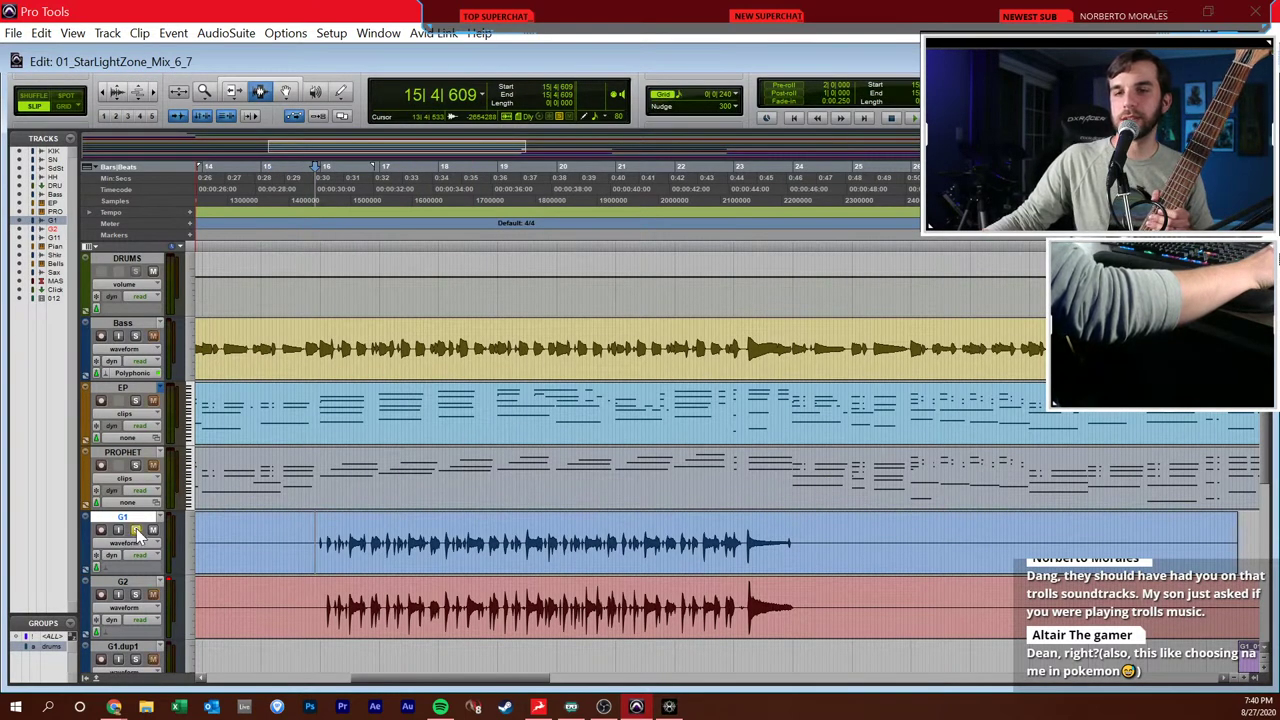
pyautogui.press('space')
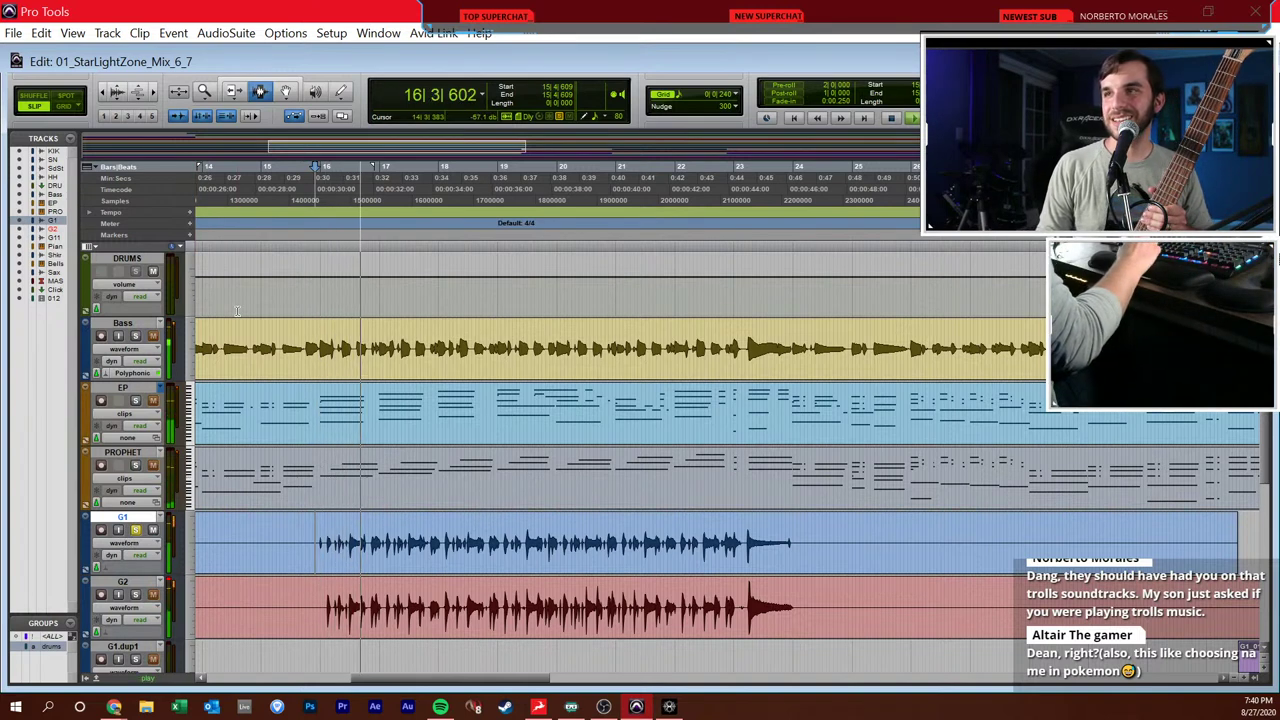
pyautogui.press('space')
# - Make the Vulf Compressor and Ozone 7 Vintage Limiter inserts on the MASTER track active
pyautogui.hotkey('ctrl', '=')
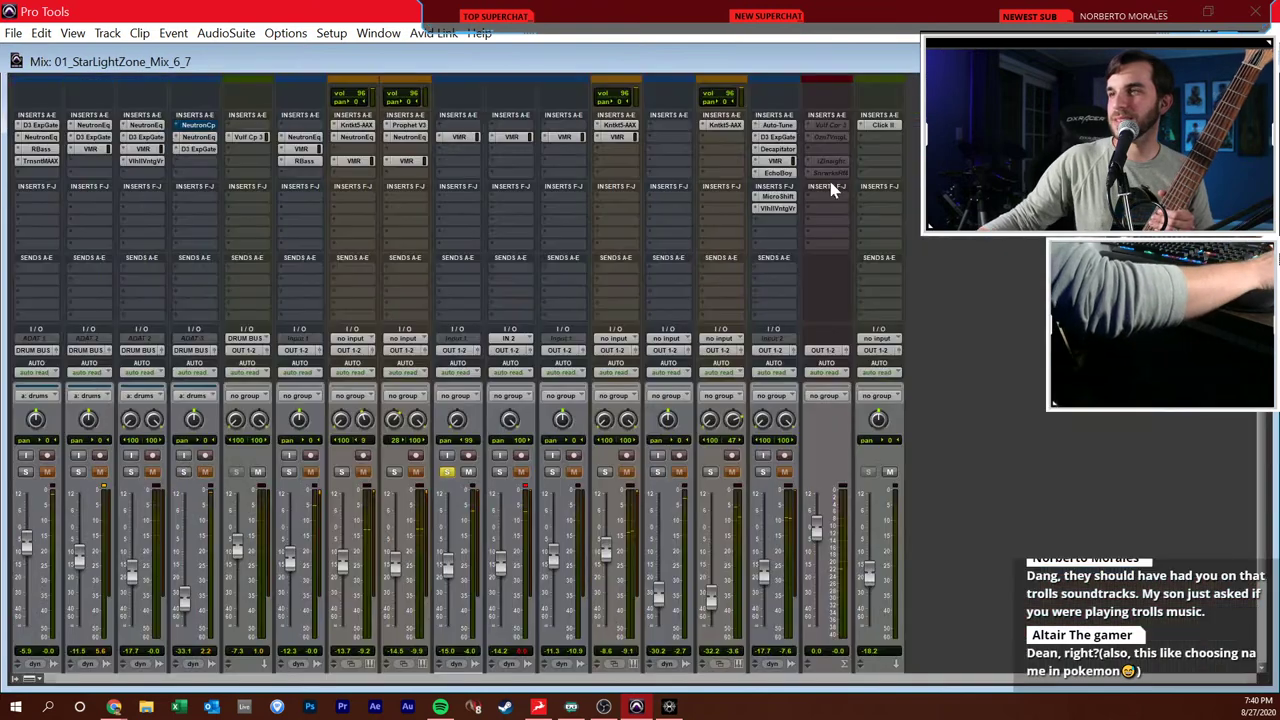
pyautogui.rightClick(835, 126)
pyautogui.click(852, 150)
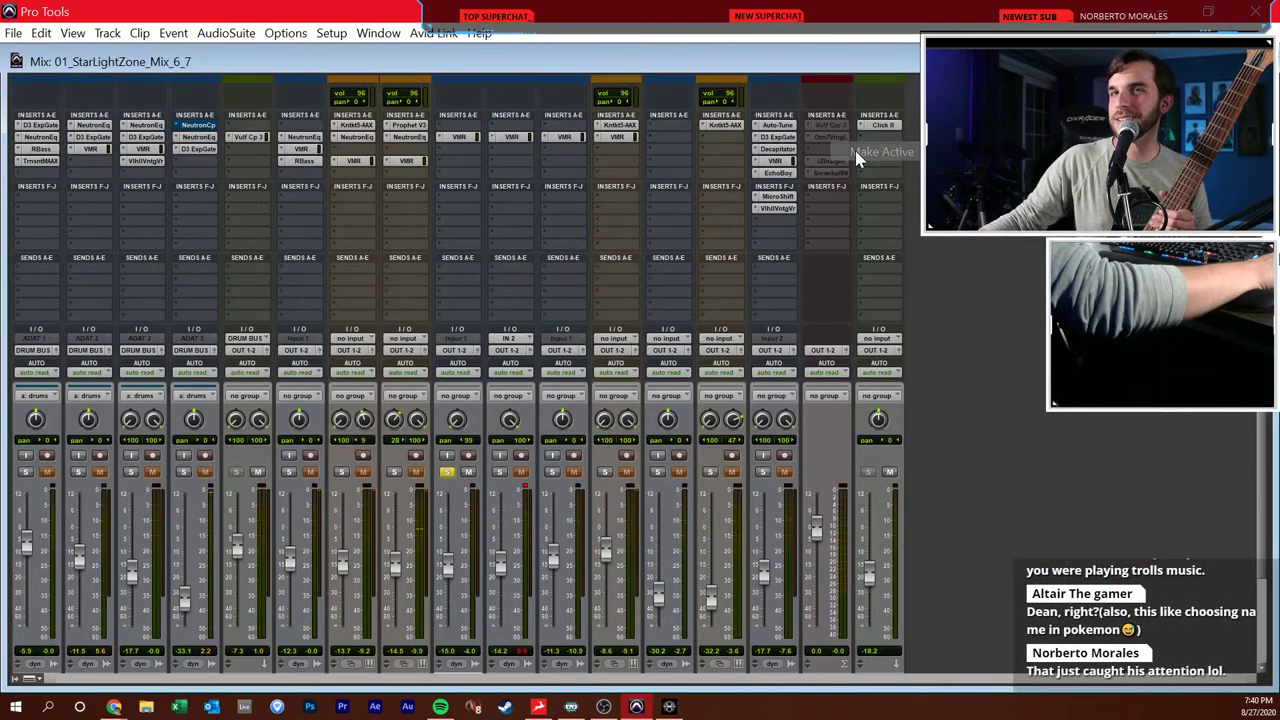
pyautogui.rightClick(836, 139)
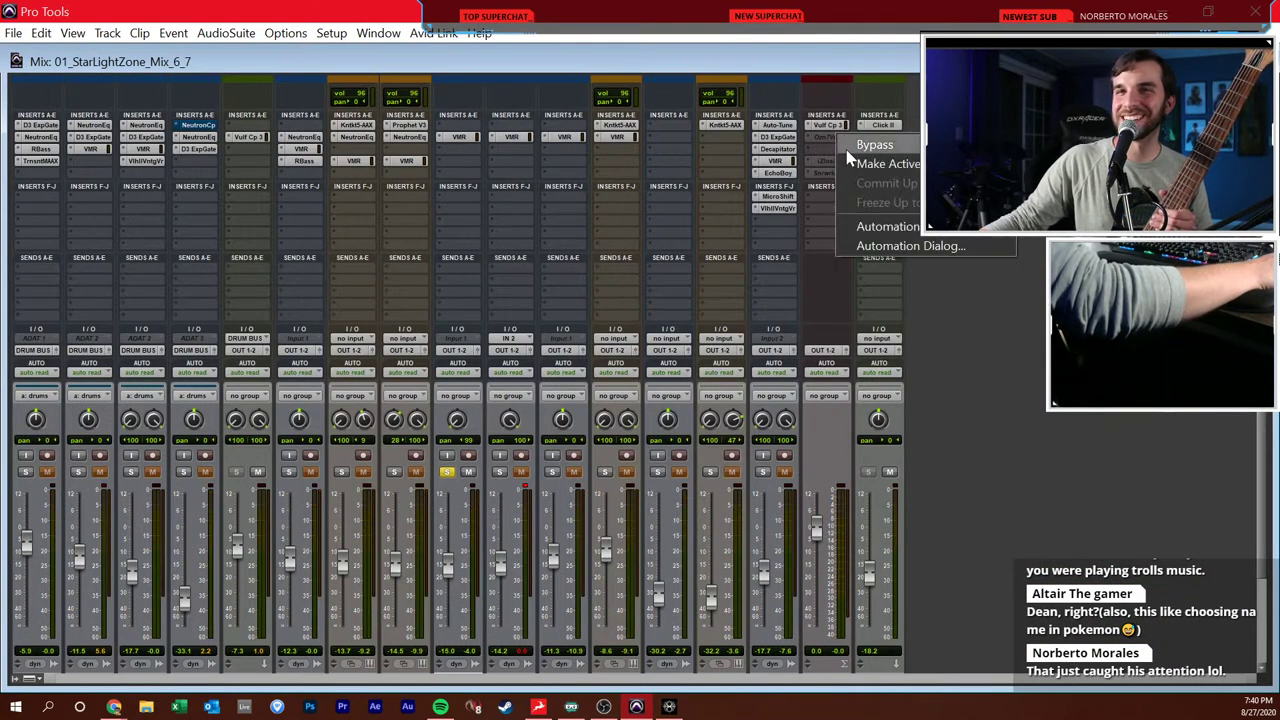
pyautogui.click(885, 168)
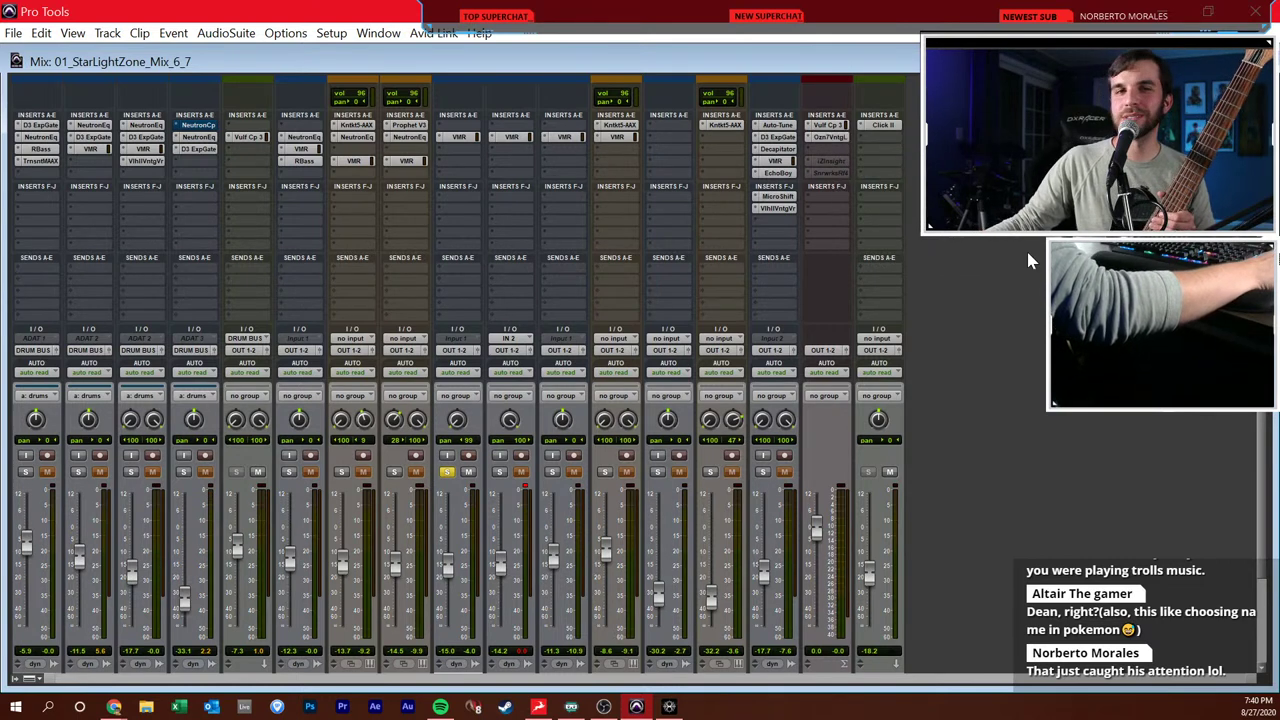
# - Return to the Edit window and audition the soloed G1 guitar from about 15|4|393
pyautogui.hotkey('ctrl', '=')
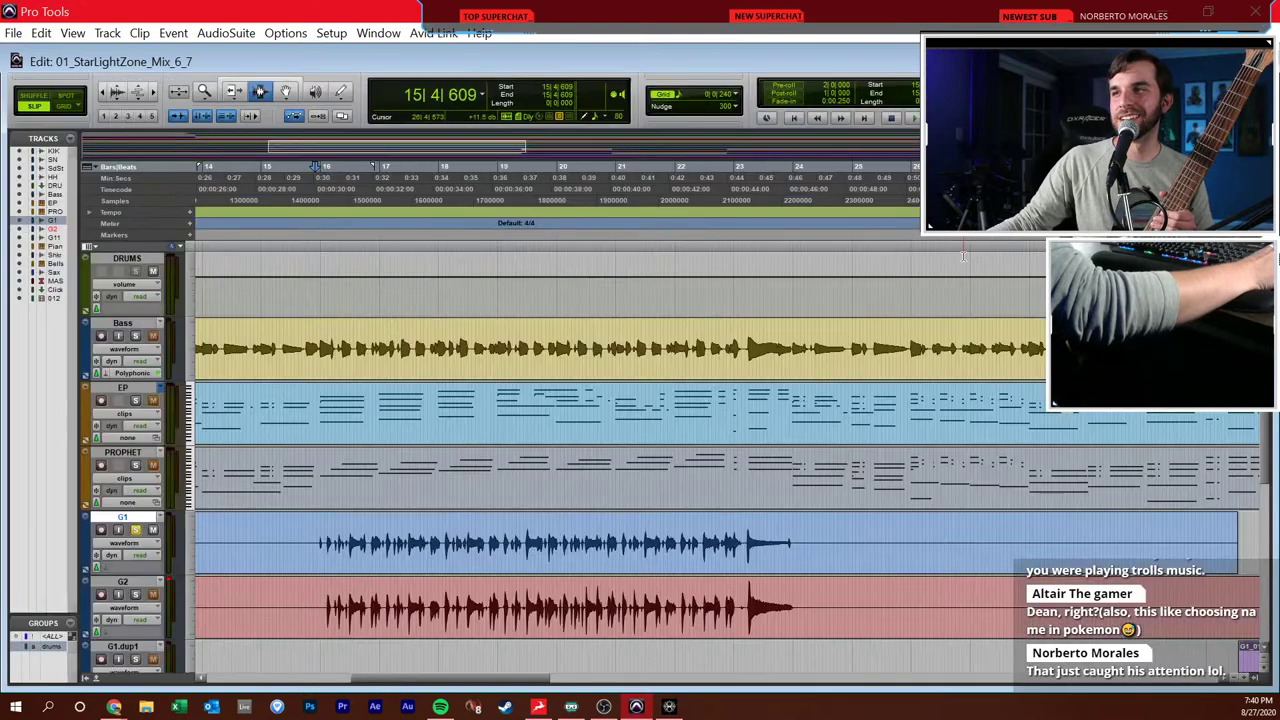
pyautogui.click(312, 550)
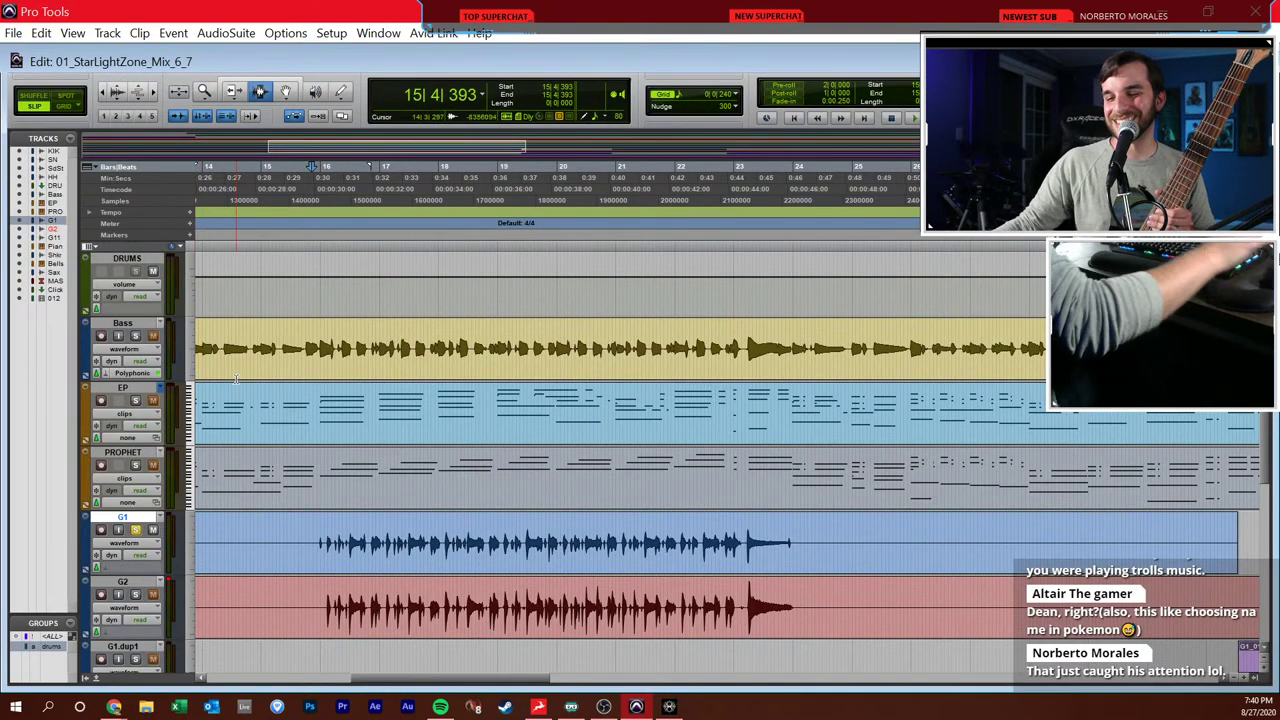
pyautogui.press('space')
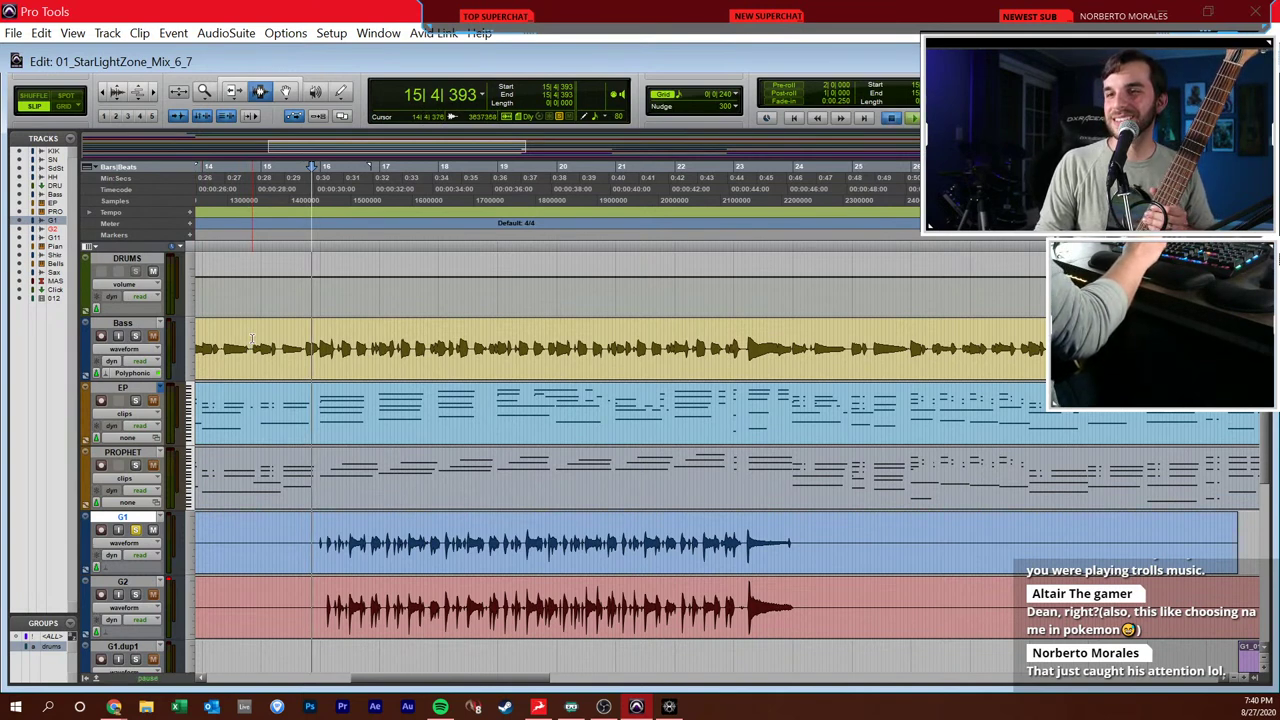
pyautogui.press('space')
pyautogui.press('space')
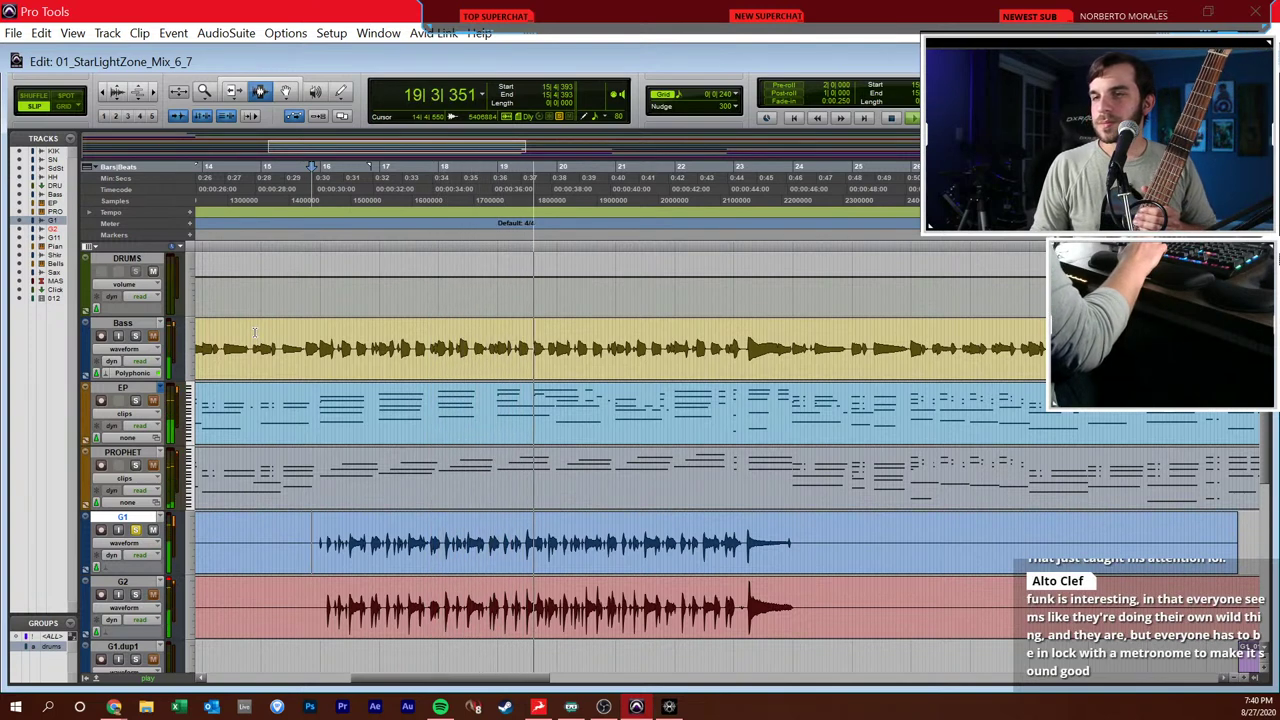
pyautogui.press('space')
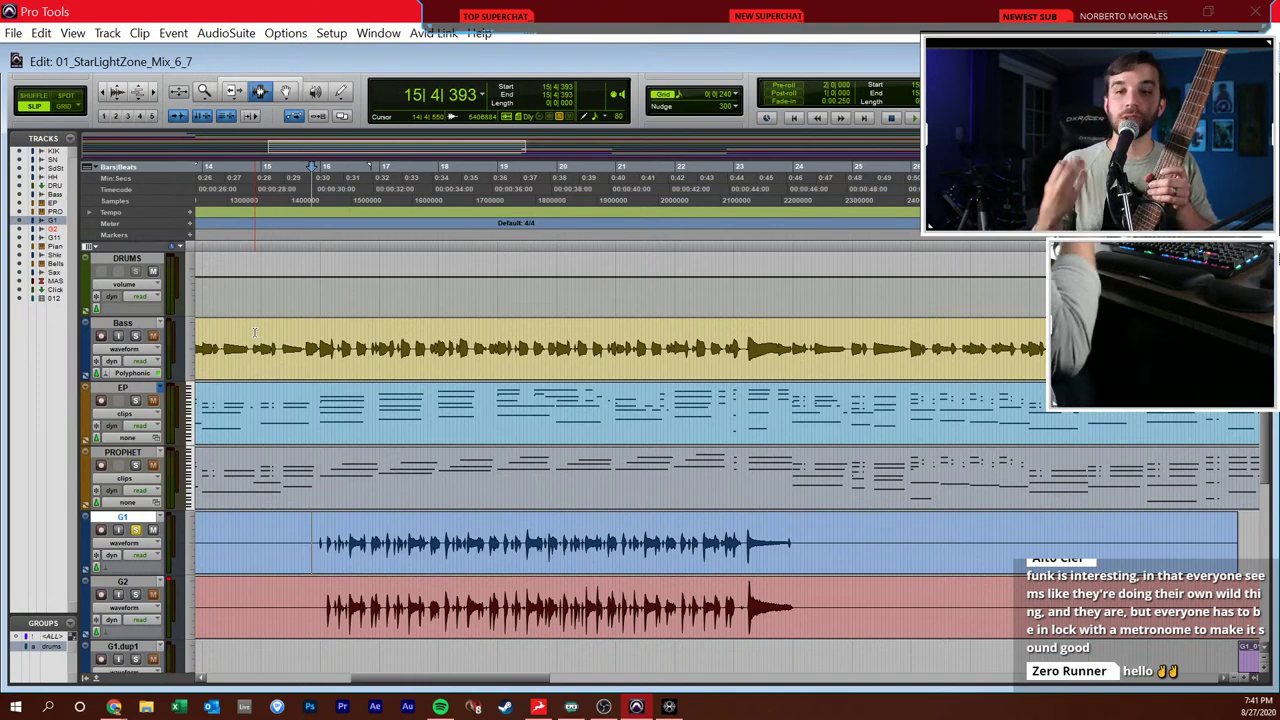
# - Set the G1 track's input to IN 2 (Mono) and record-arm it for live playing, disarming it when finished
pyautogui.hotkey('ctrl', '=')
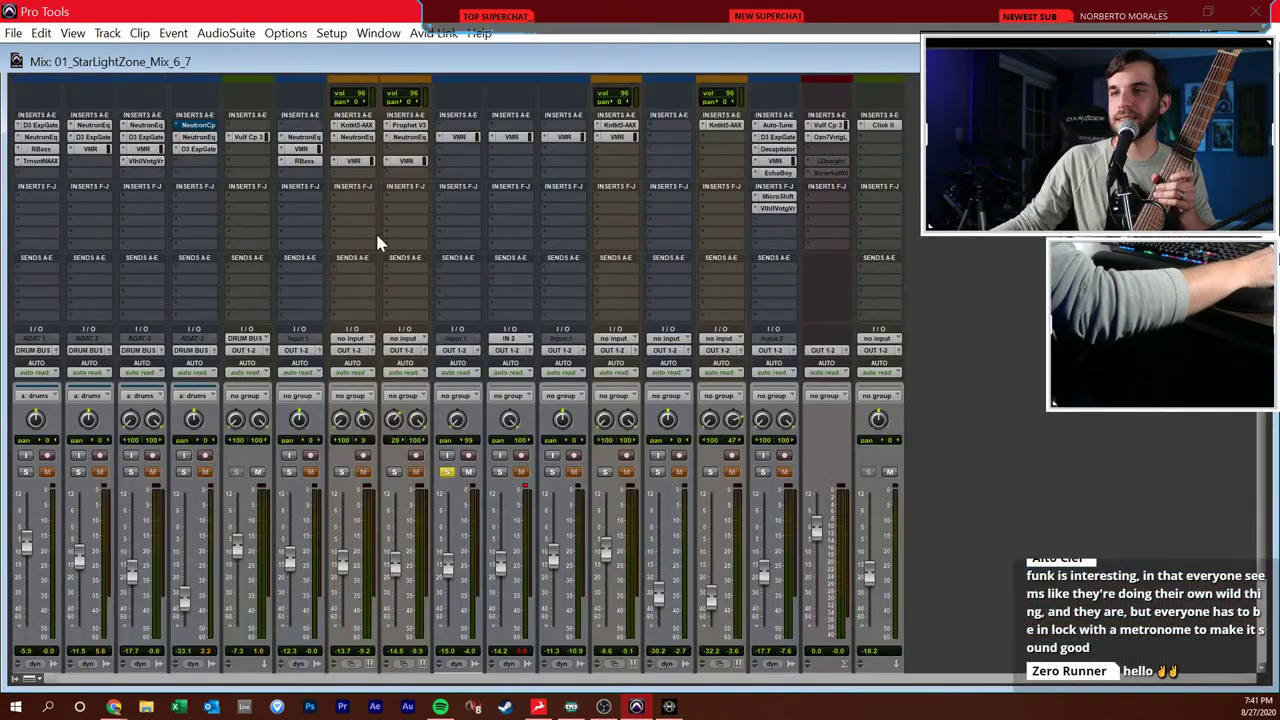
pyautogui.click(457, 340)
pyautogui.moveTo(519, 395)
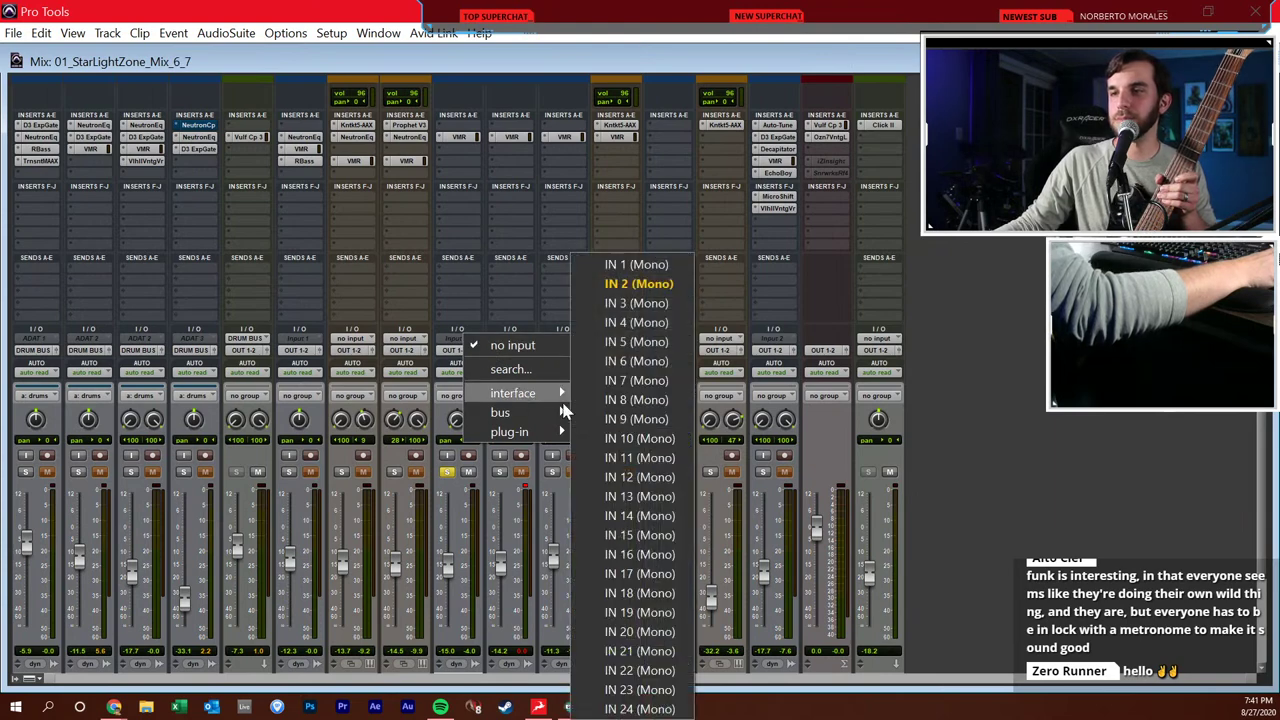
pyautogui.click(651, 283)
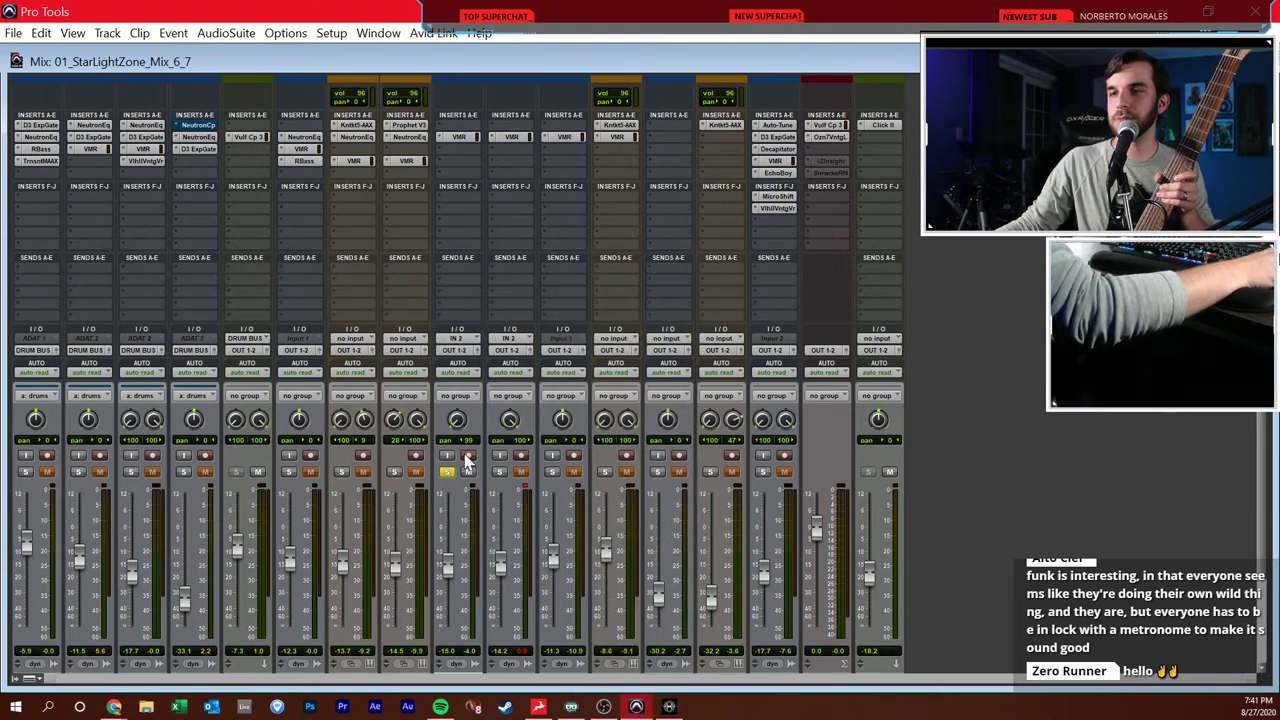
pyautogui.click(468, 455)
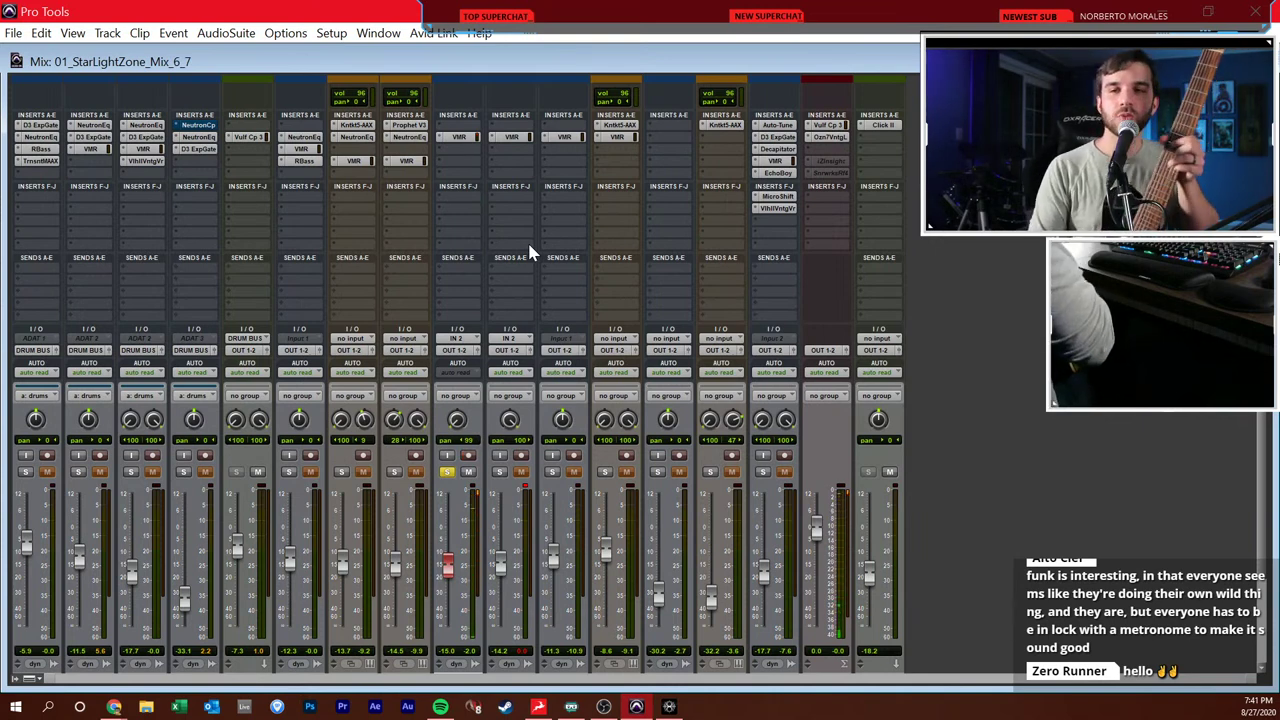
pyautogui.click(468, 455)
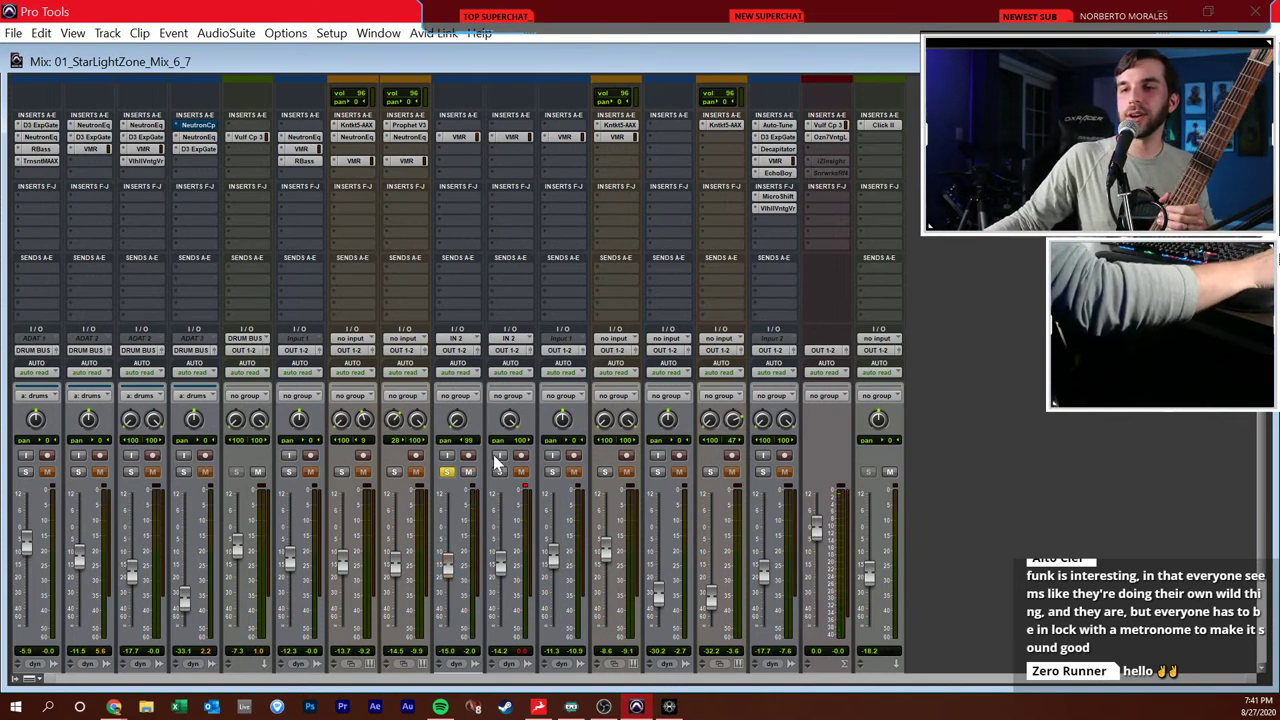
# - Solo the G2 guitar track and unsolo G1
pyautogui.click(500, 474)
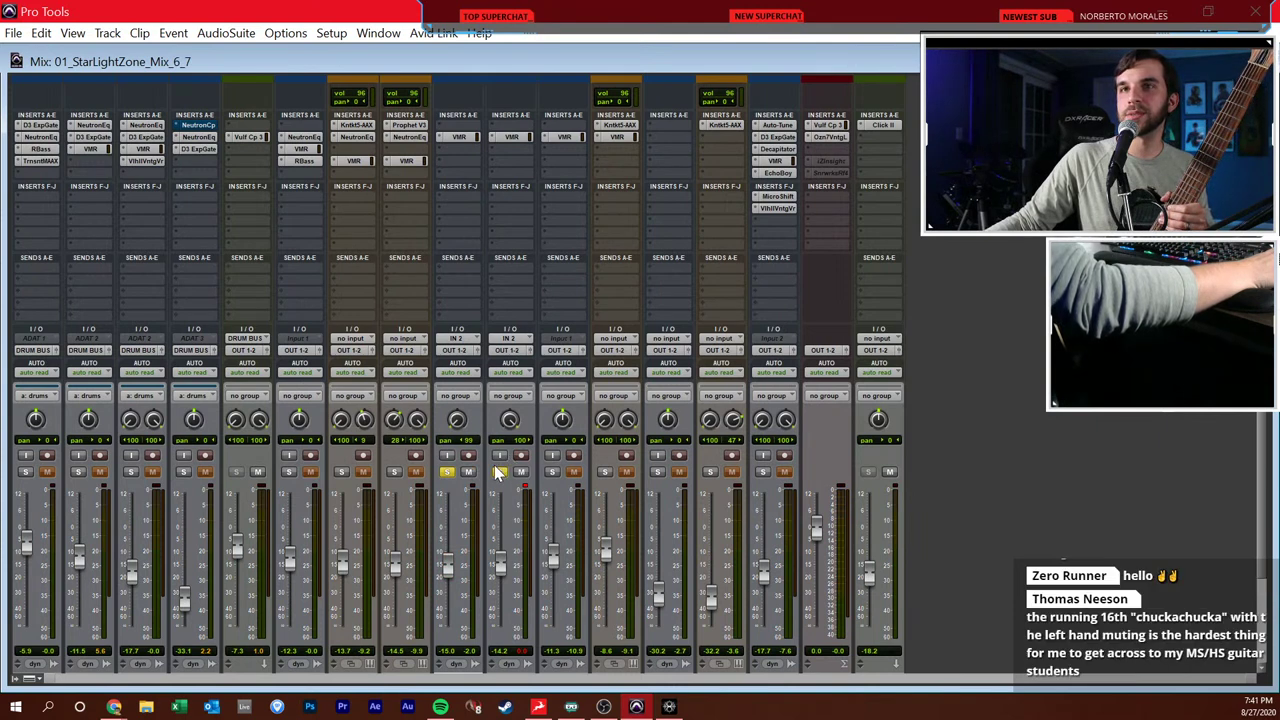
pyautogui.click(446, 471)
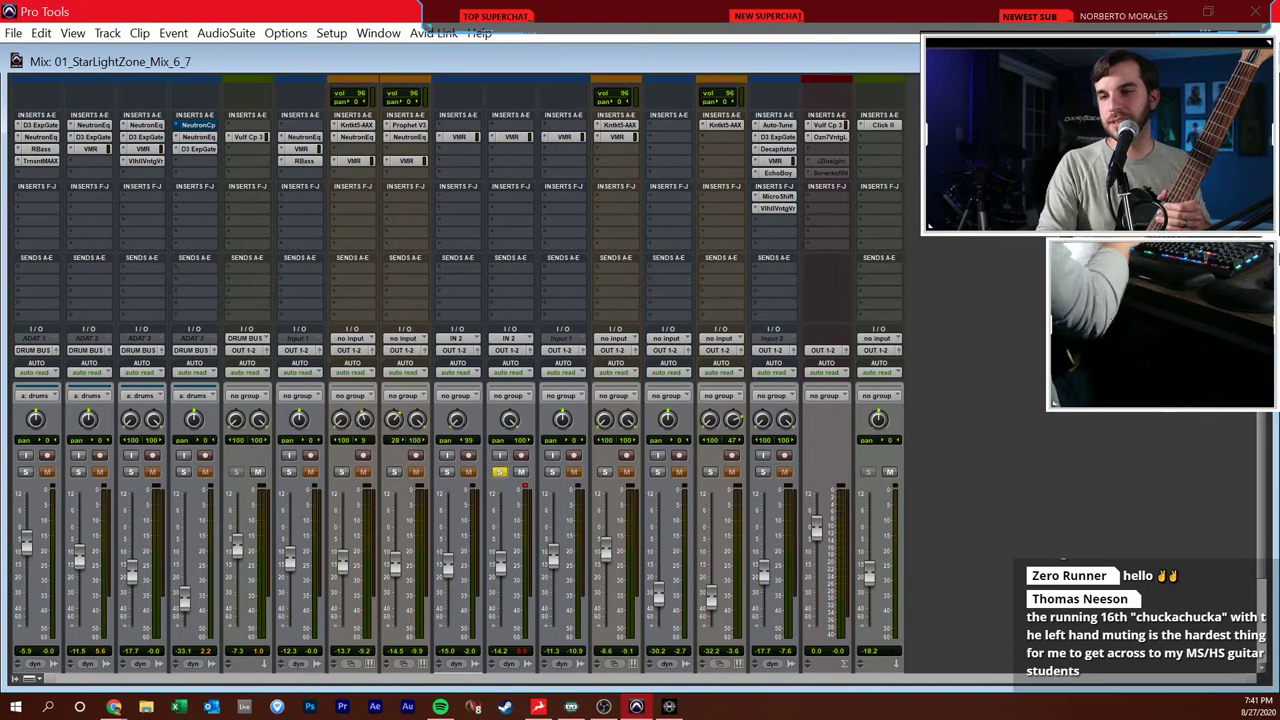
# - Audition the soloed G2 guitar from 15|4|393 in the Edit window and record-arm the track for live playing
pyautogui.hotkey('ctrl', '=')
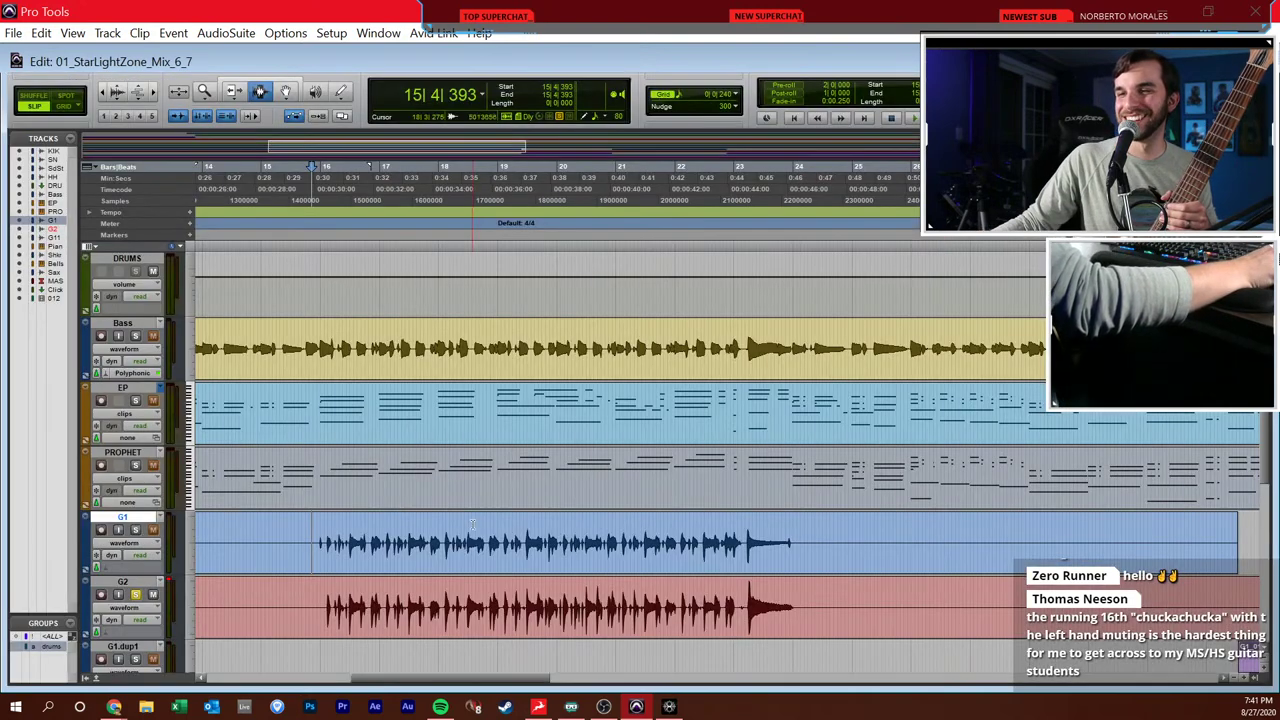
pyautogui.press('space')
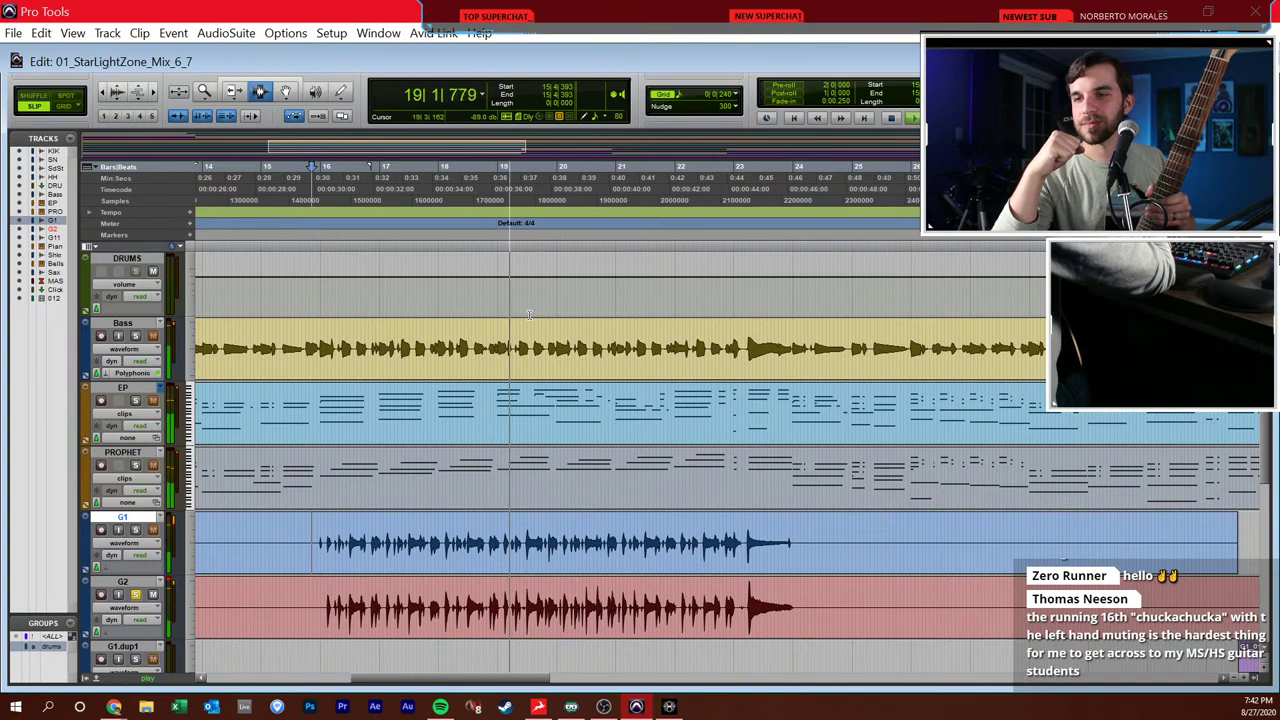
pyautogui.press('space')
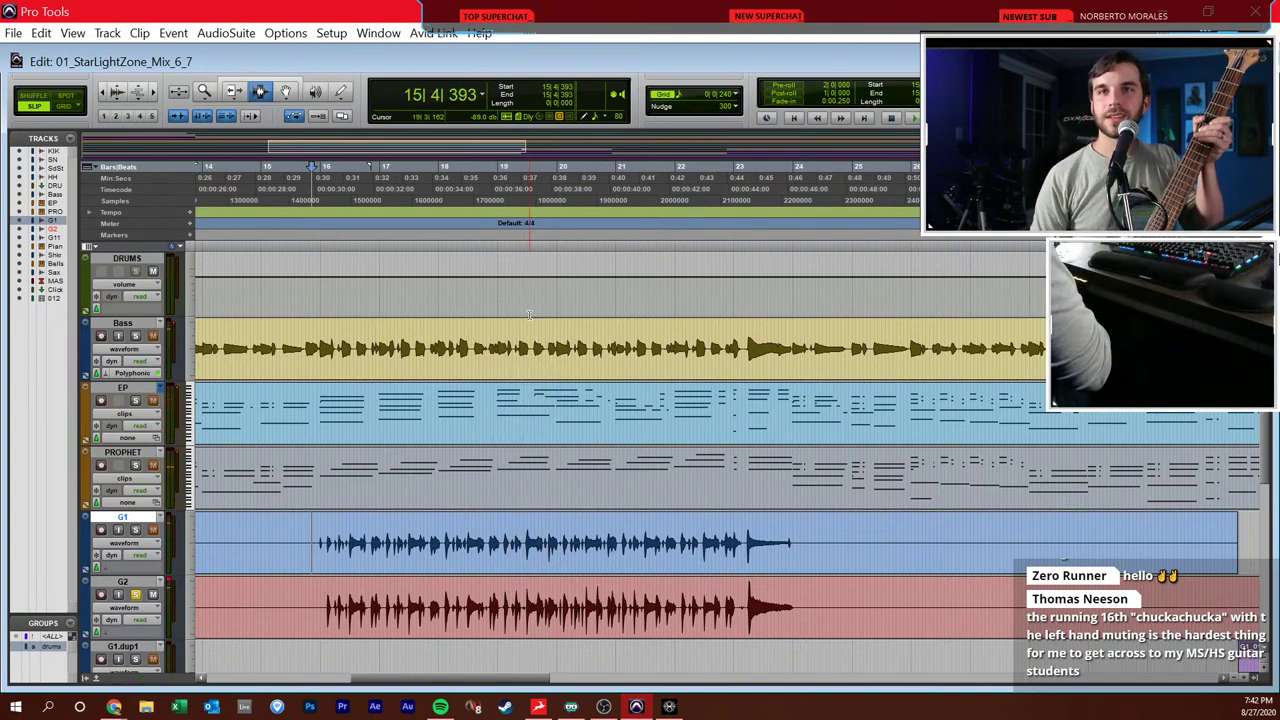
pyautogui.click(101, 595)
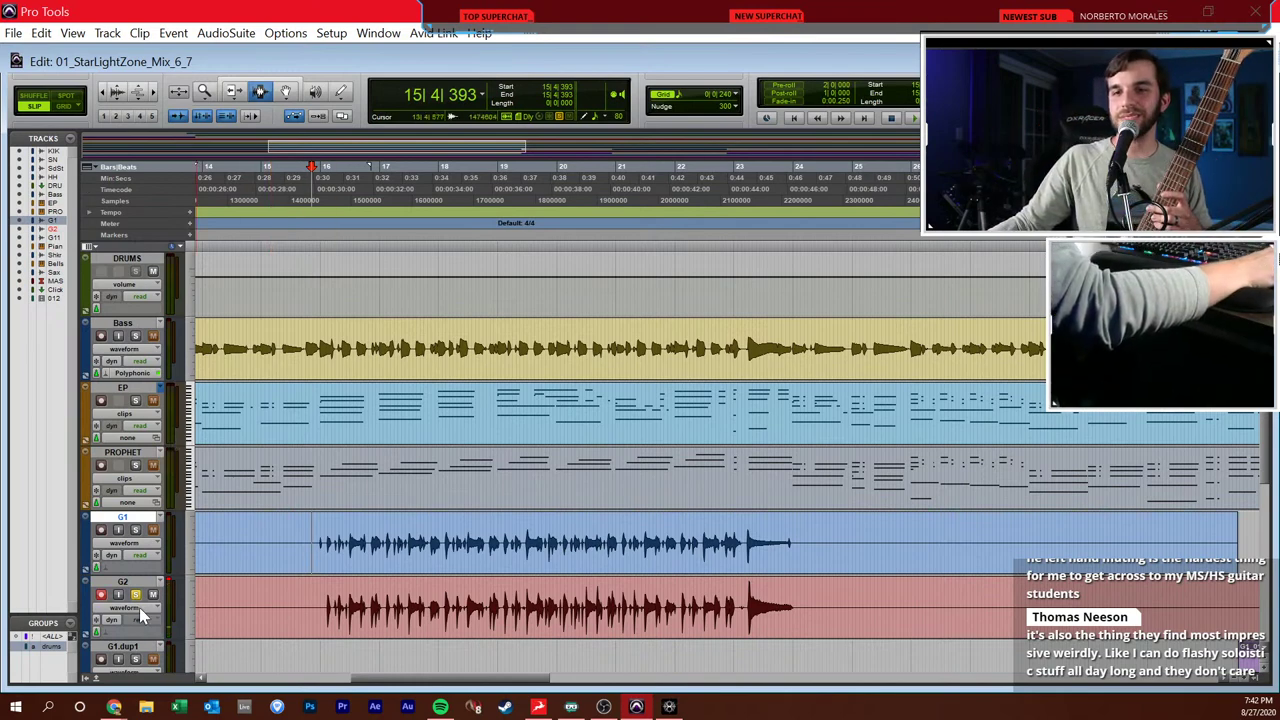
# - Move the edit cursor back near the session start, at 1|4|944 on the Piano track
pyautogui.scroll(-1, 293, 553)
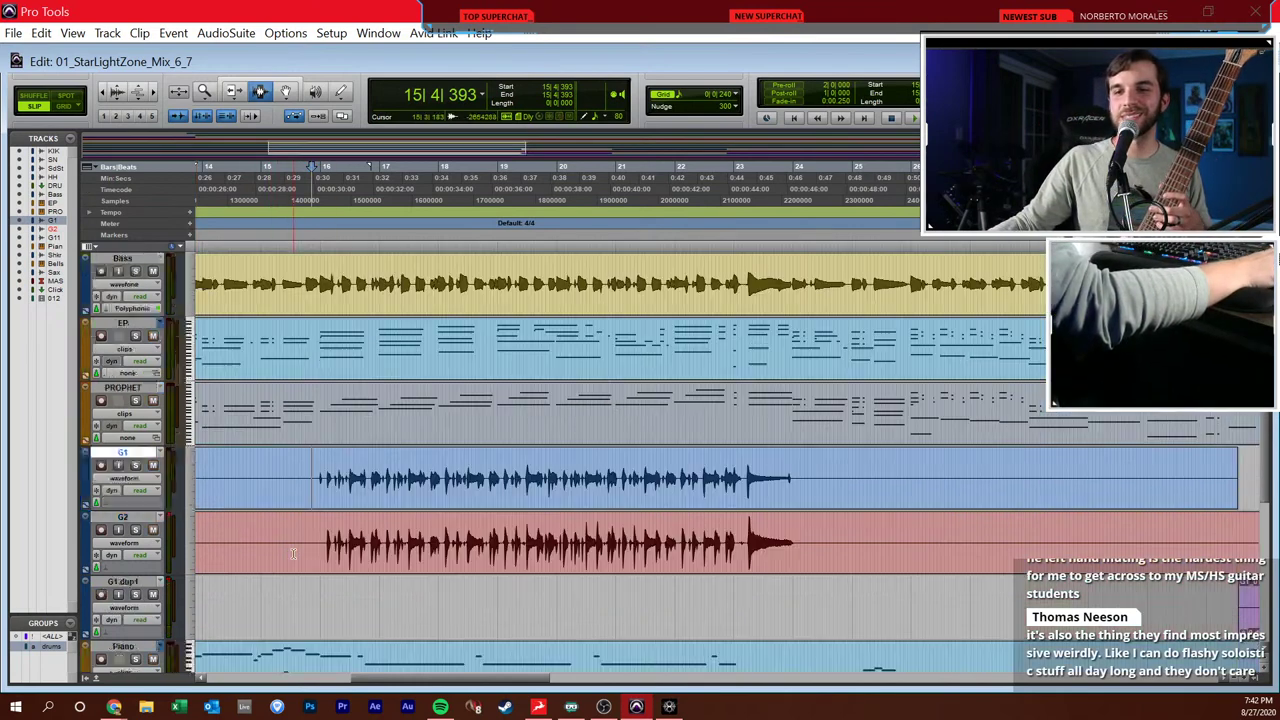
pyautogui.scroll(-3, 293, 553)
pyautogui.click(304, 467)
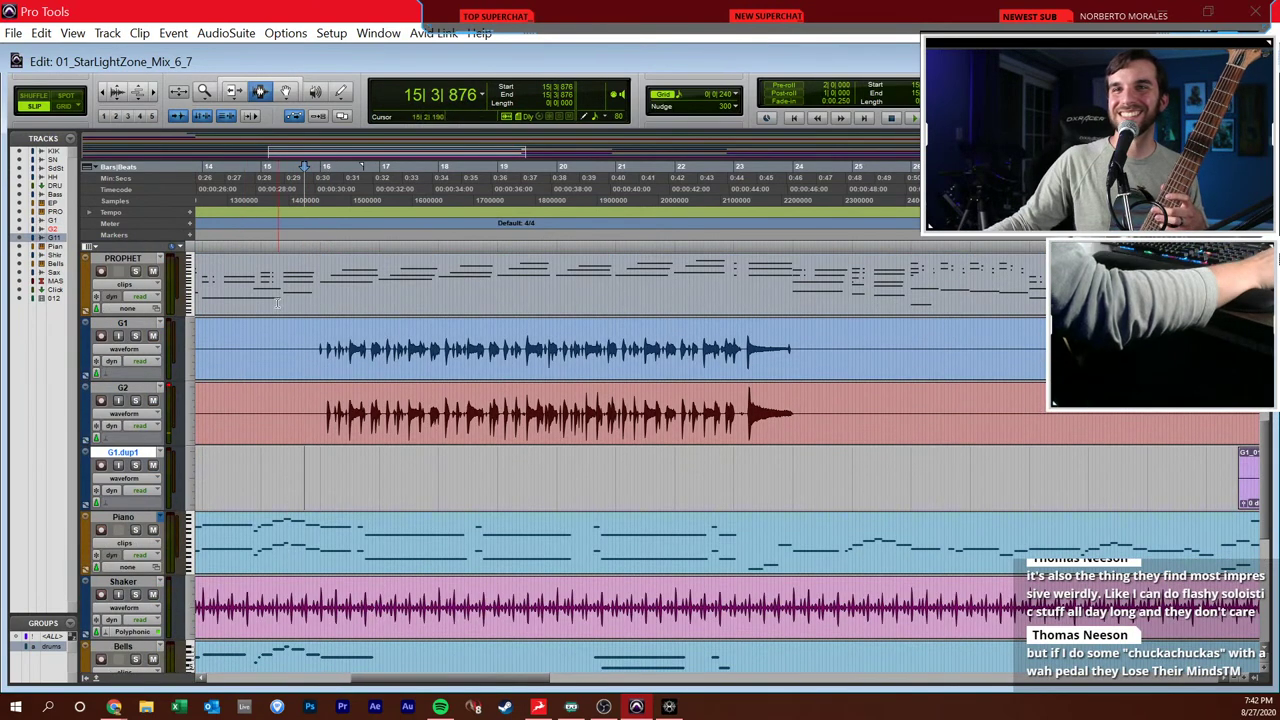
pyautogui.hotkey('ctrl', '[')
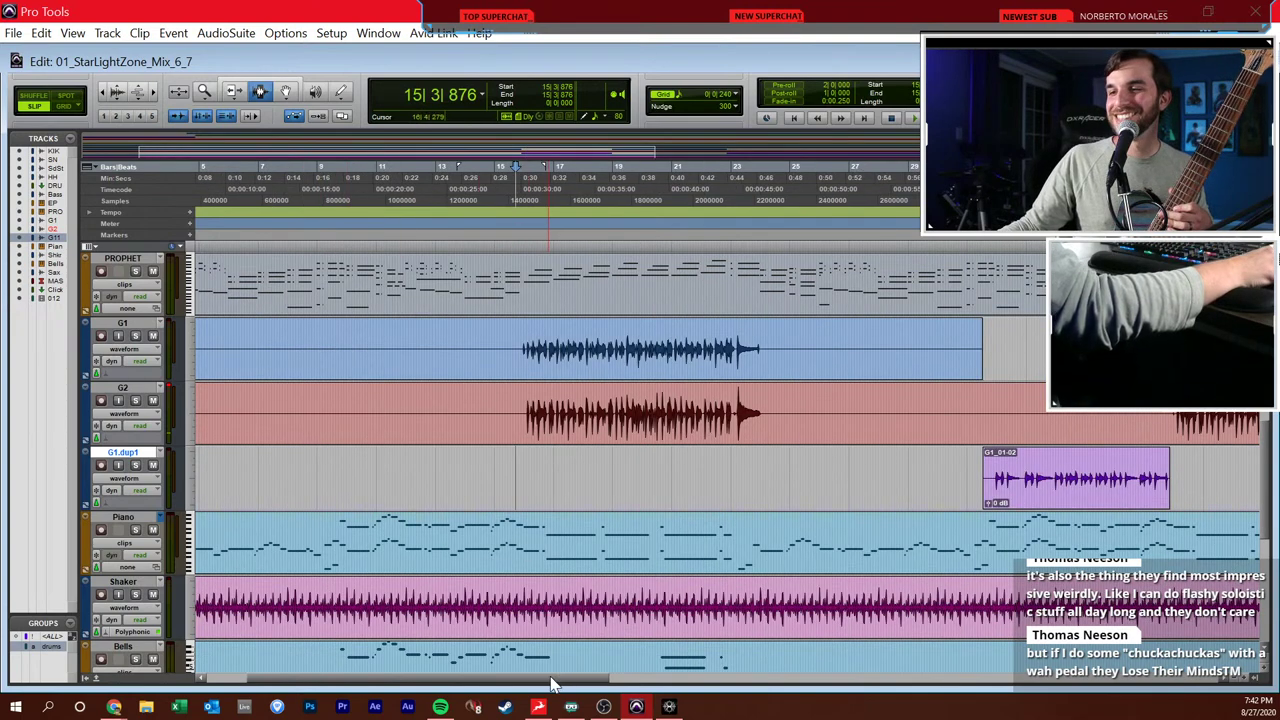
pyautogui.moveTo(555, 684); pyautogui.dragTo(508, 684)
pyautogui.click(232, 543)
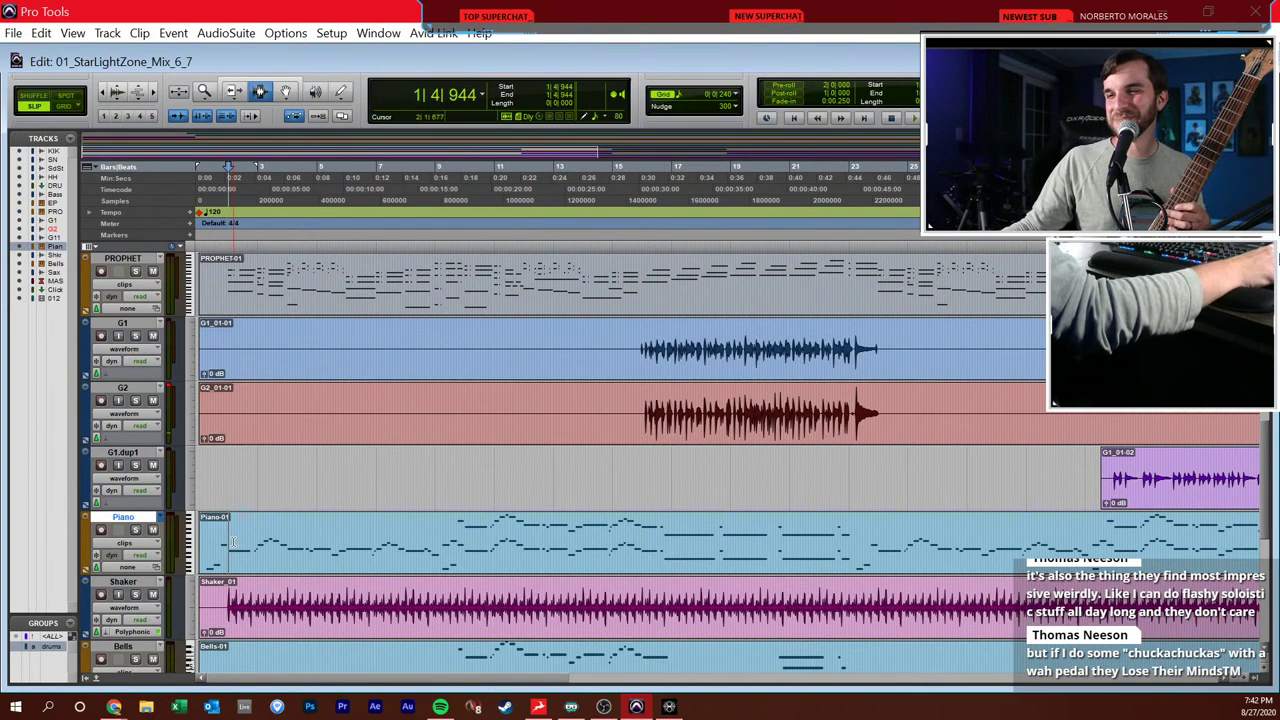
# - Place the edit cursor across the drum tracks KIK to HH at 1|2|871
pyautogui.scroll(4, 379, 489)
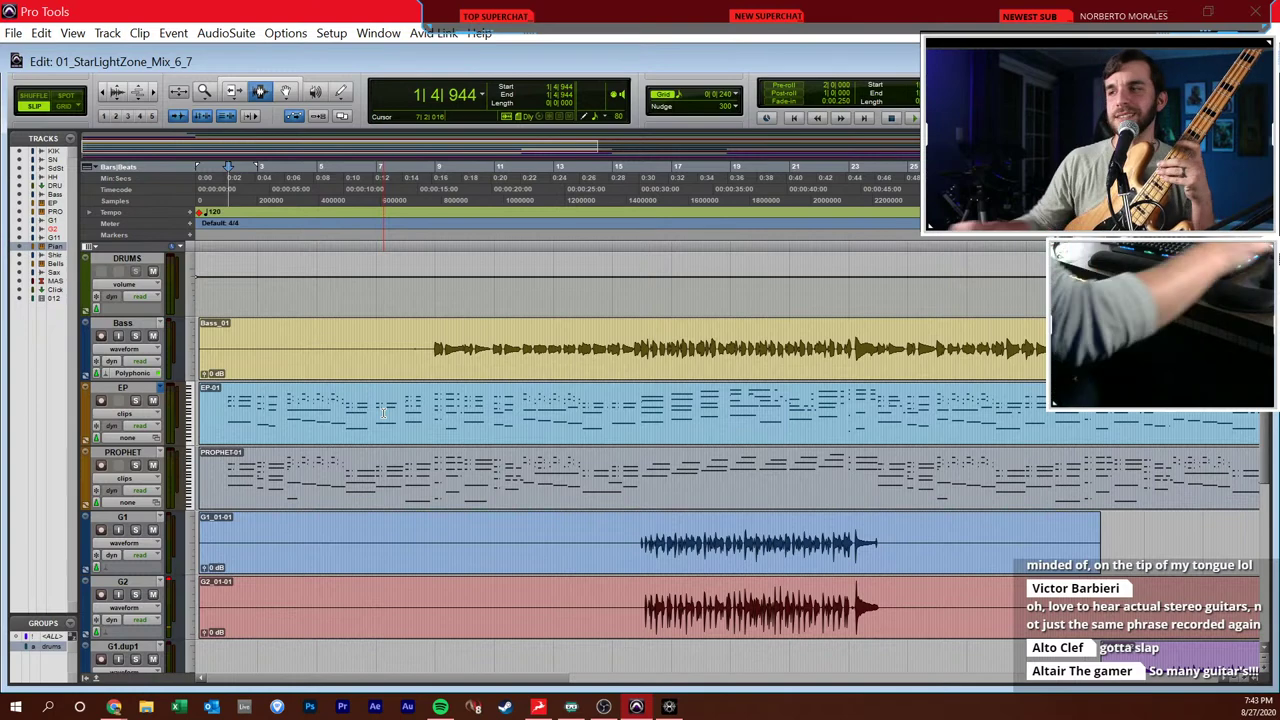
pyautogui.scroll(4, 441, 452)
pyautogui.moveTo(476, 470); pyautogui.dragTo(310, 280)
pyautogui.click(214, 400)
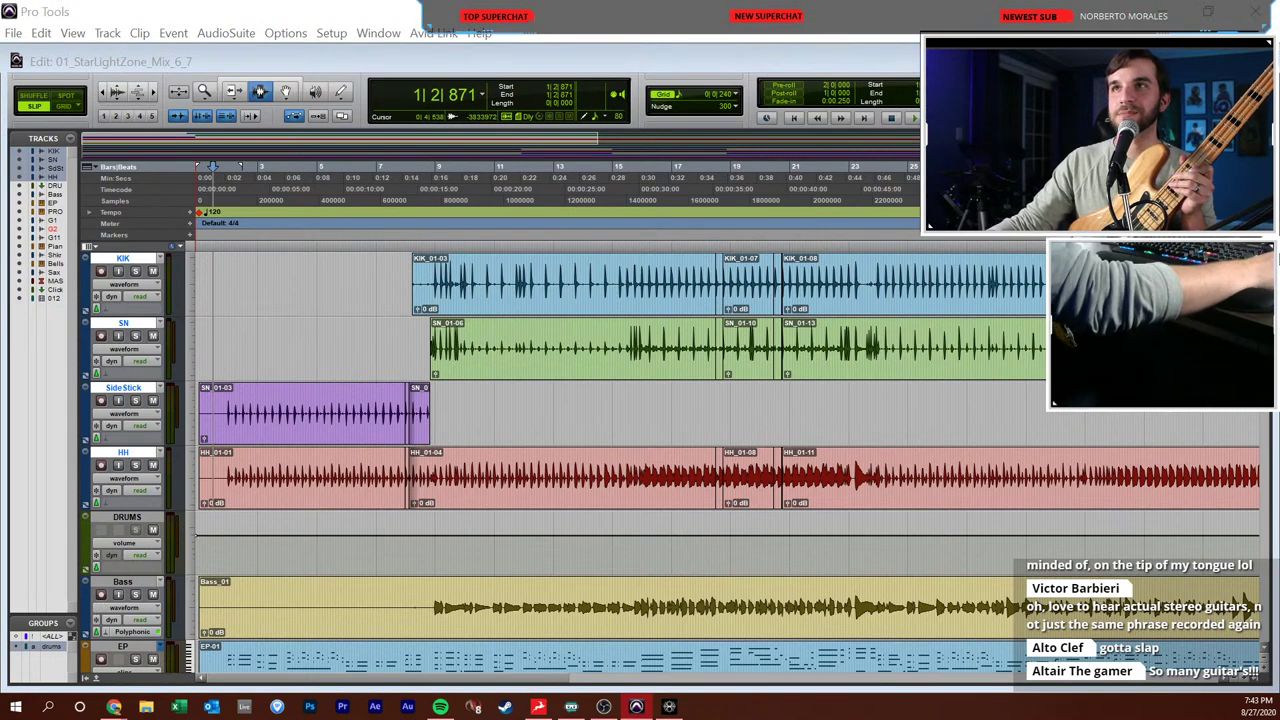
# - Set the Bass track's input to IN 2 (Mono) in the Mix window and record-arm the track
pyautogui.hotkey('ctrl', '=')
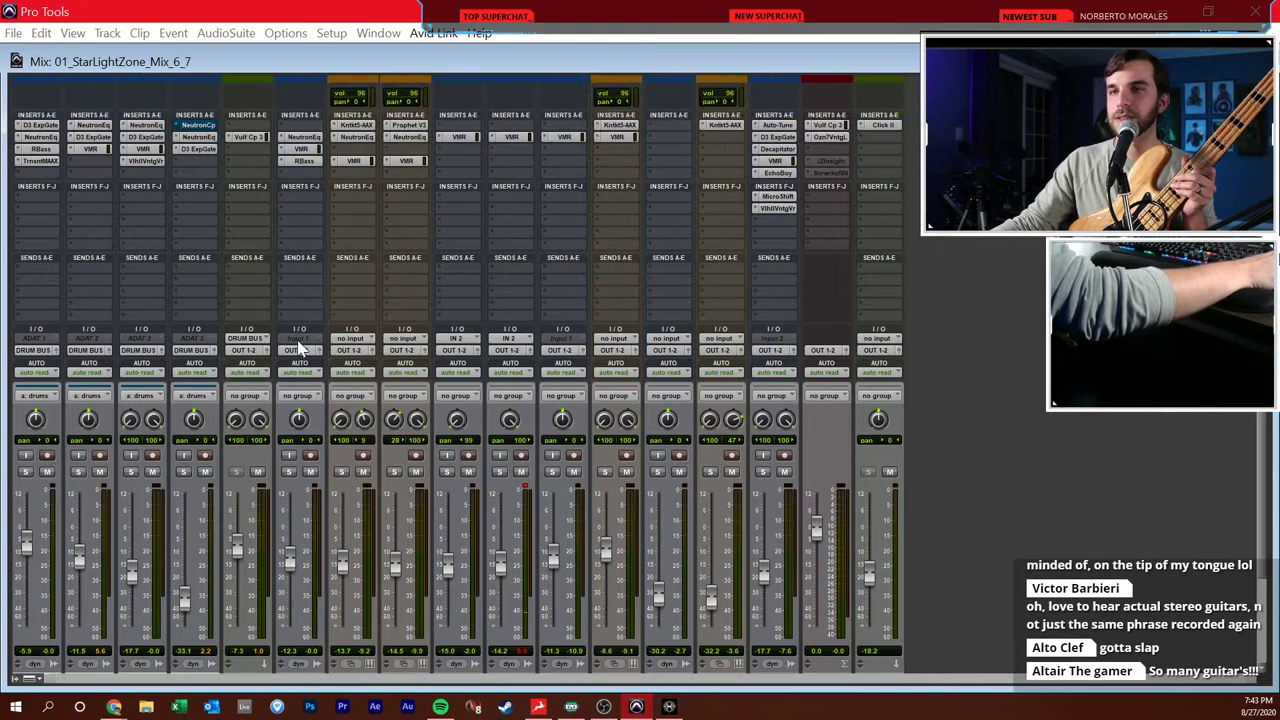
pyautogui.click(309, 340)
pyautogui.moveTo(400, 393)
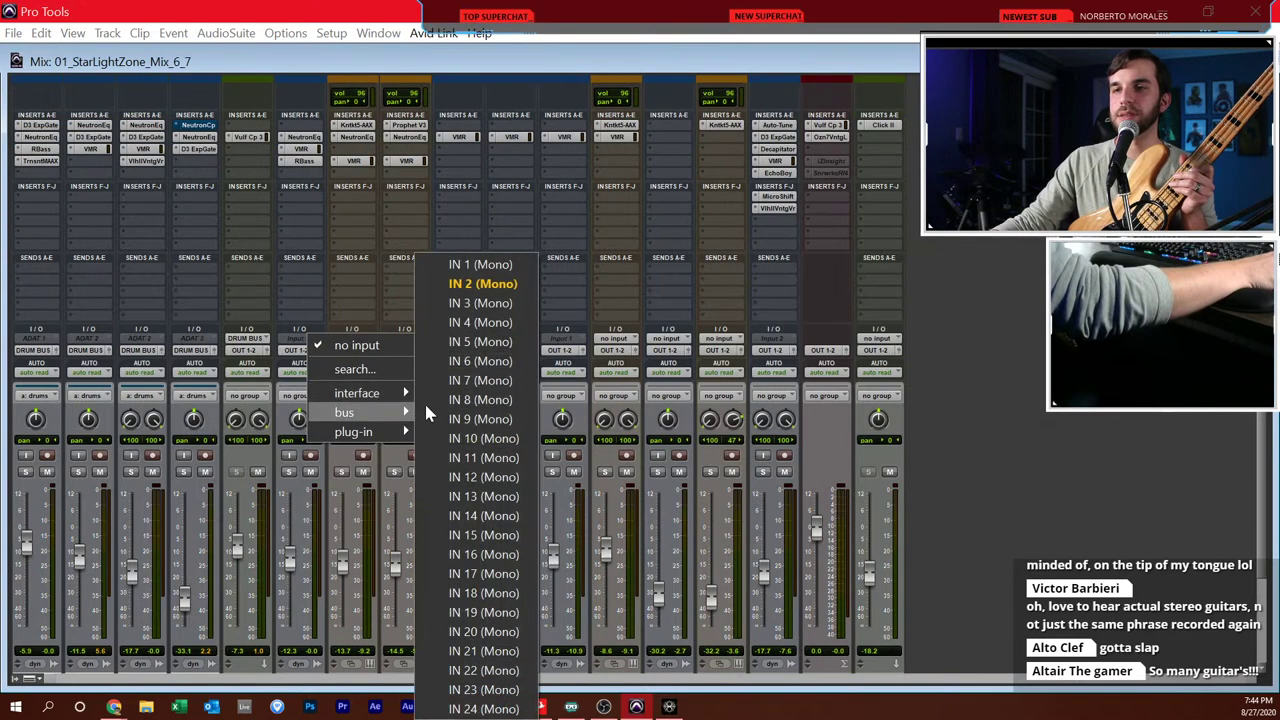
pyautogui.click(484, 282)
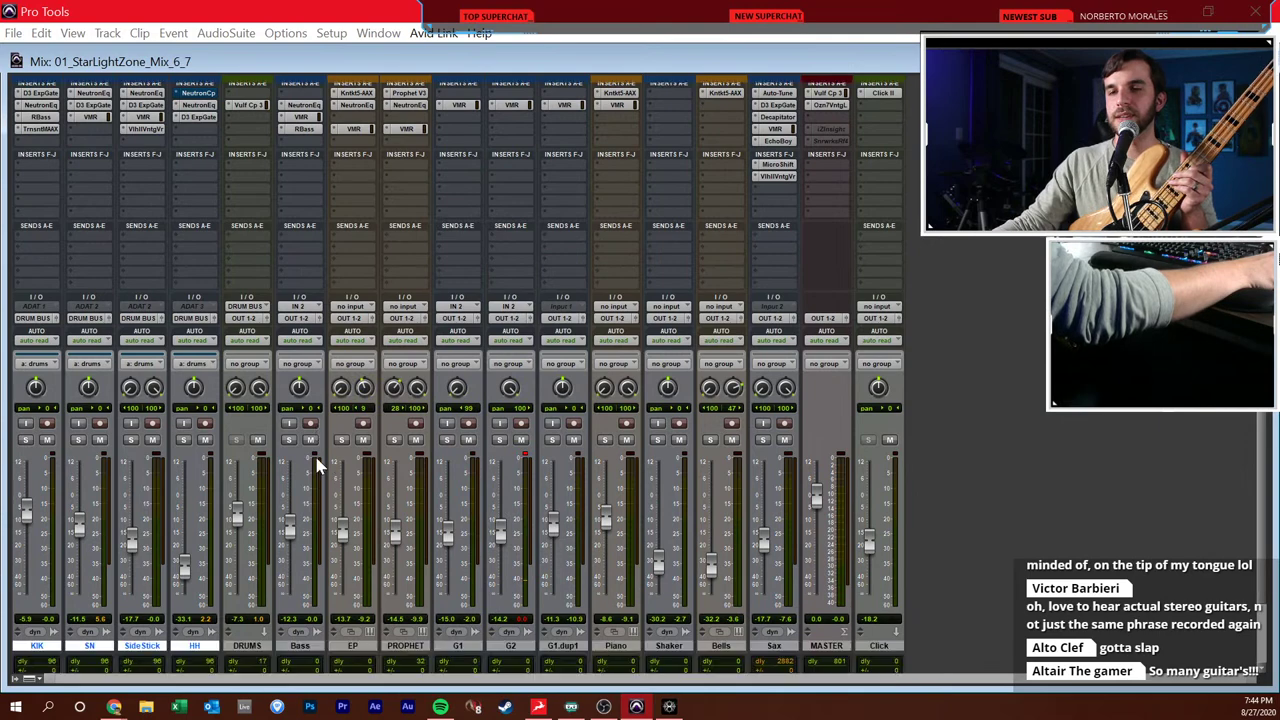
pyautogui.scroll(-1, 318, 465)
pyautogui.click(310, 391)
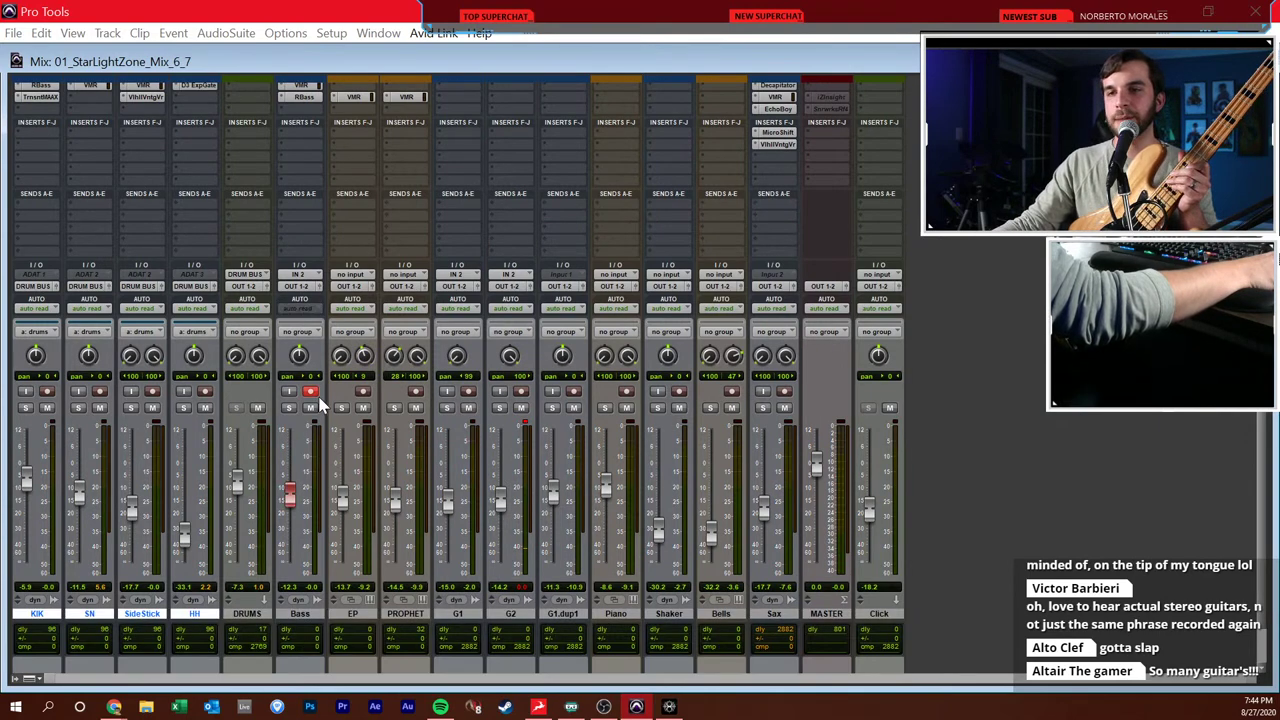
# - Make the Vulf Compressor and Ozone 7 Vintage Limiter inserts on the MASTER track inactive and raise the Bass fader for live playing
pyautogui.scroll(3, 517, 271)
pyautogui.rightClick(824, 167)
pyautogui.click(848, 184)
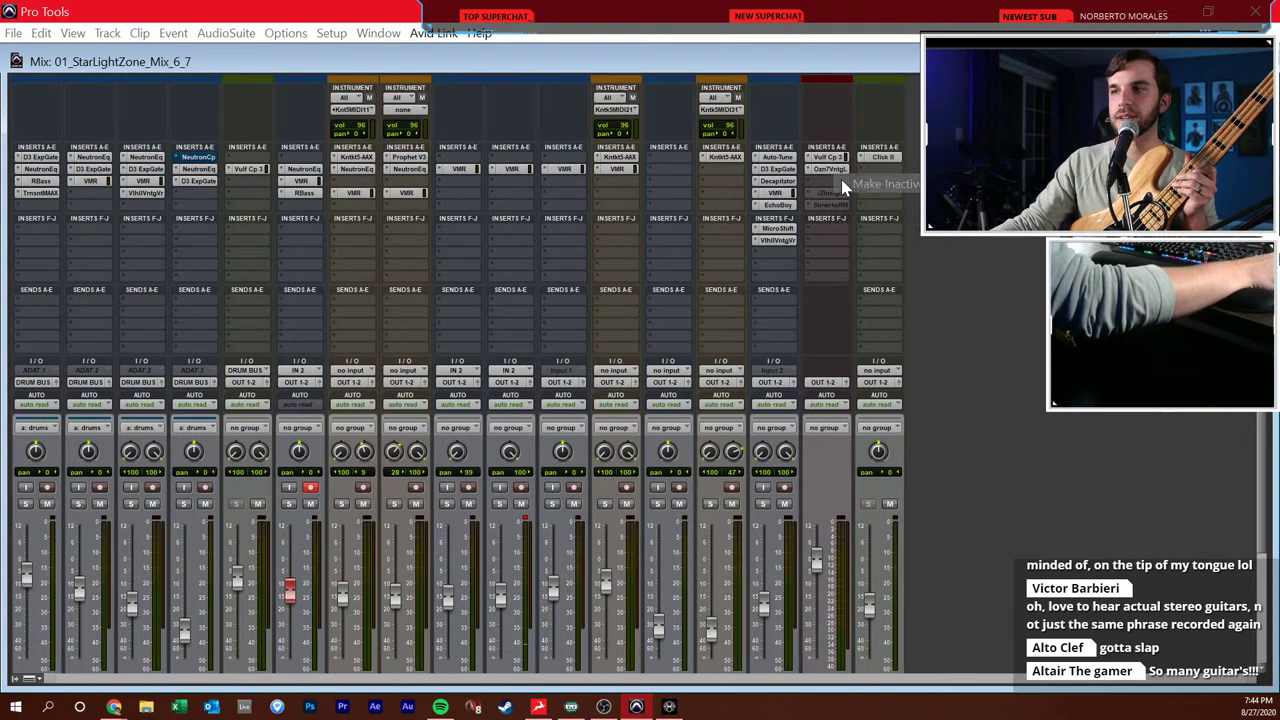
pyautogui.rightClick(845, 170)
pyautogui.click(858, 193)
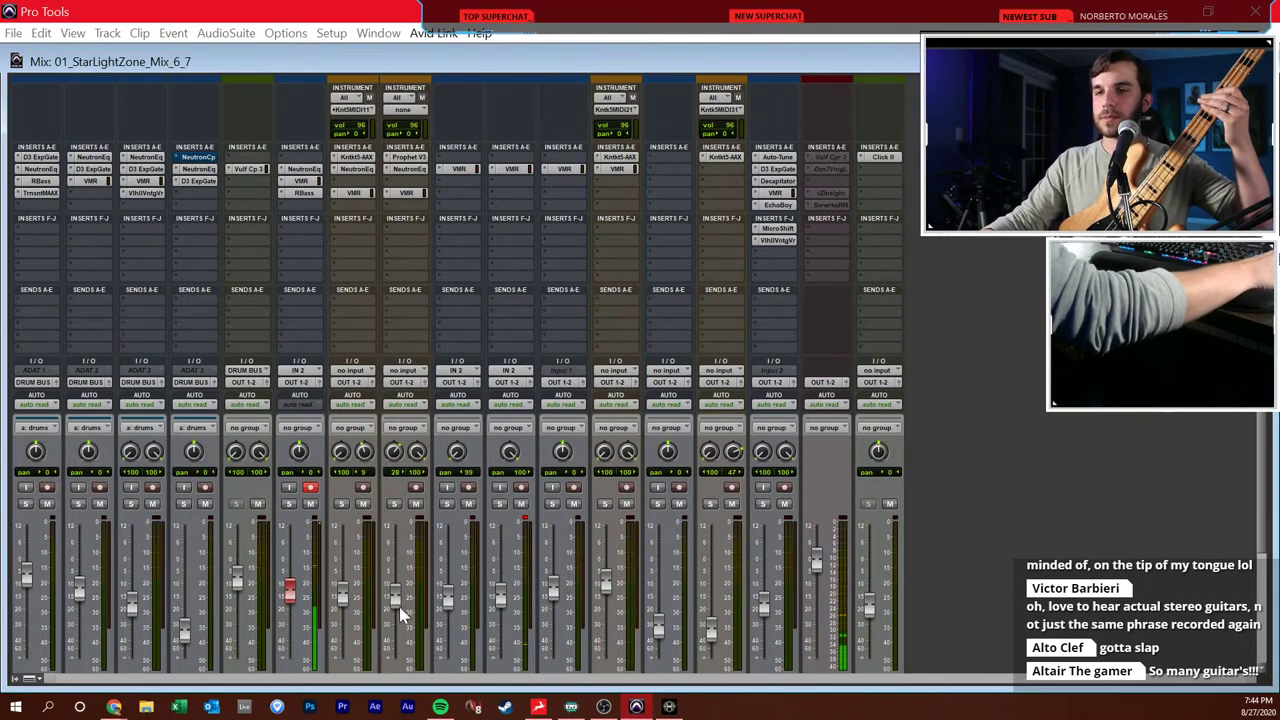
pyautogui.moveTo(289, 590); pyautogui.dragTo(287, 552)
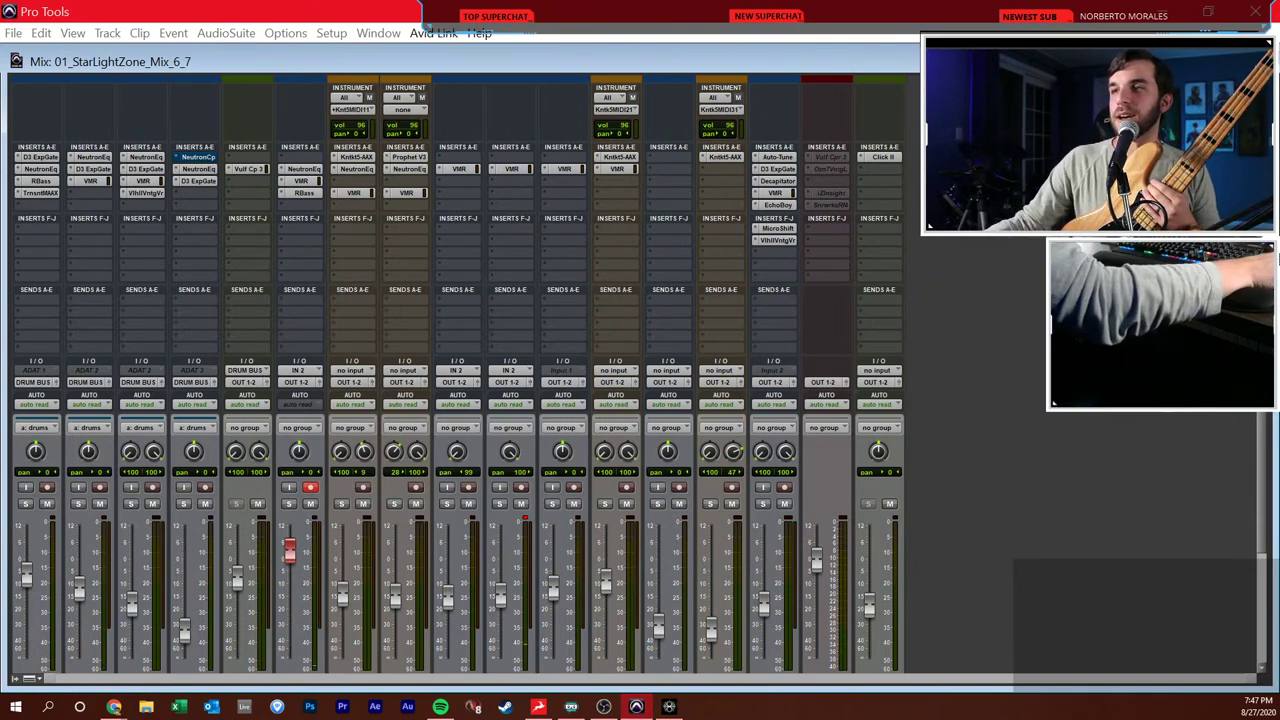
# - Look over the StarLightZone tracks in the Edit window and open the recent session 02_ChemicalPlantZone_Mix_6_7
pyautogui.hotkey('ctrl', '=')
pyautogui.scroll(-5, 693, 436)
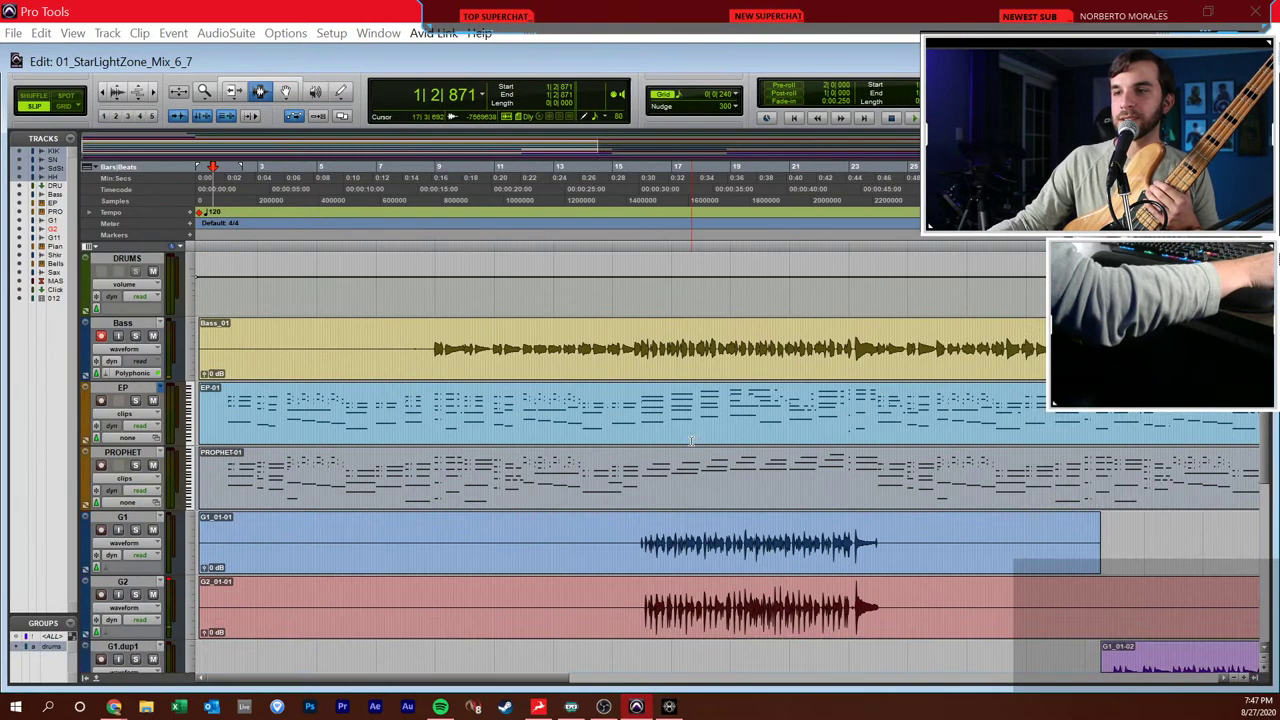
pyautogui.scroll(-1, 693, 436)
pyautogui.scroll(-2, 693, 436)
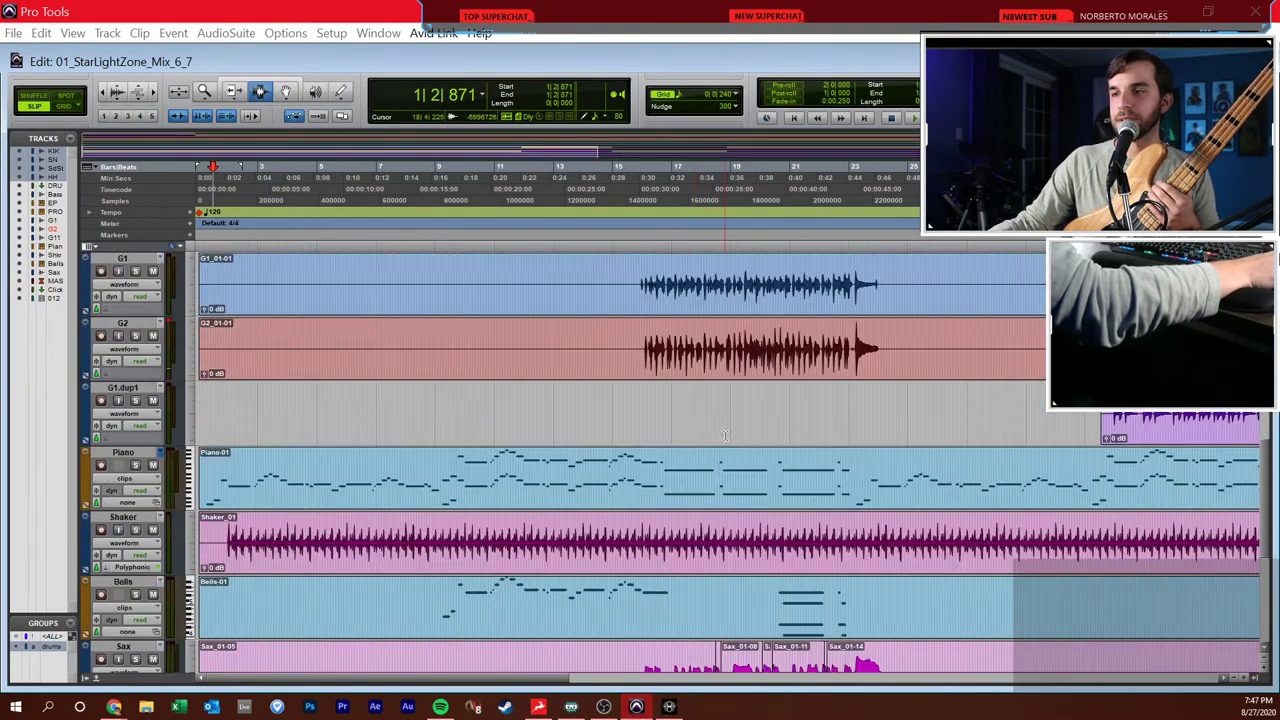
pyautogui.scroll(8, 693, 436)
pyautogui.click(13, 33)
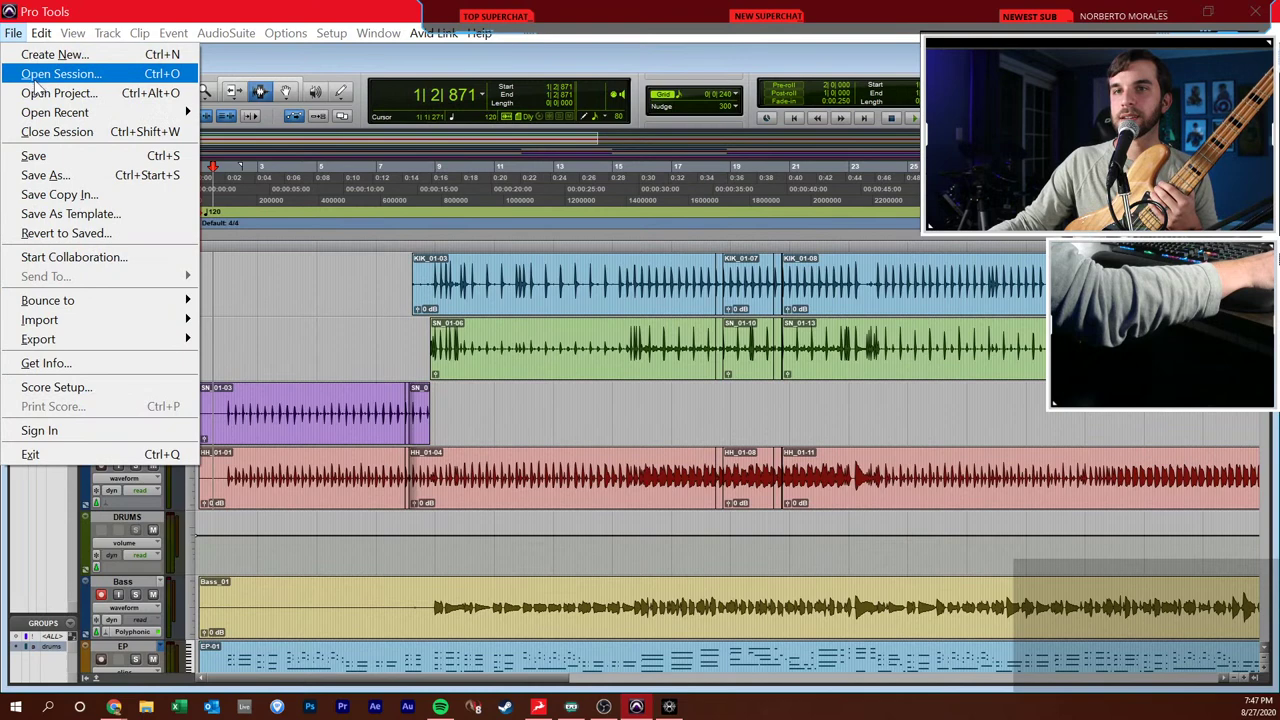
pyautogui.moveTo(52, 113)
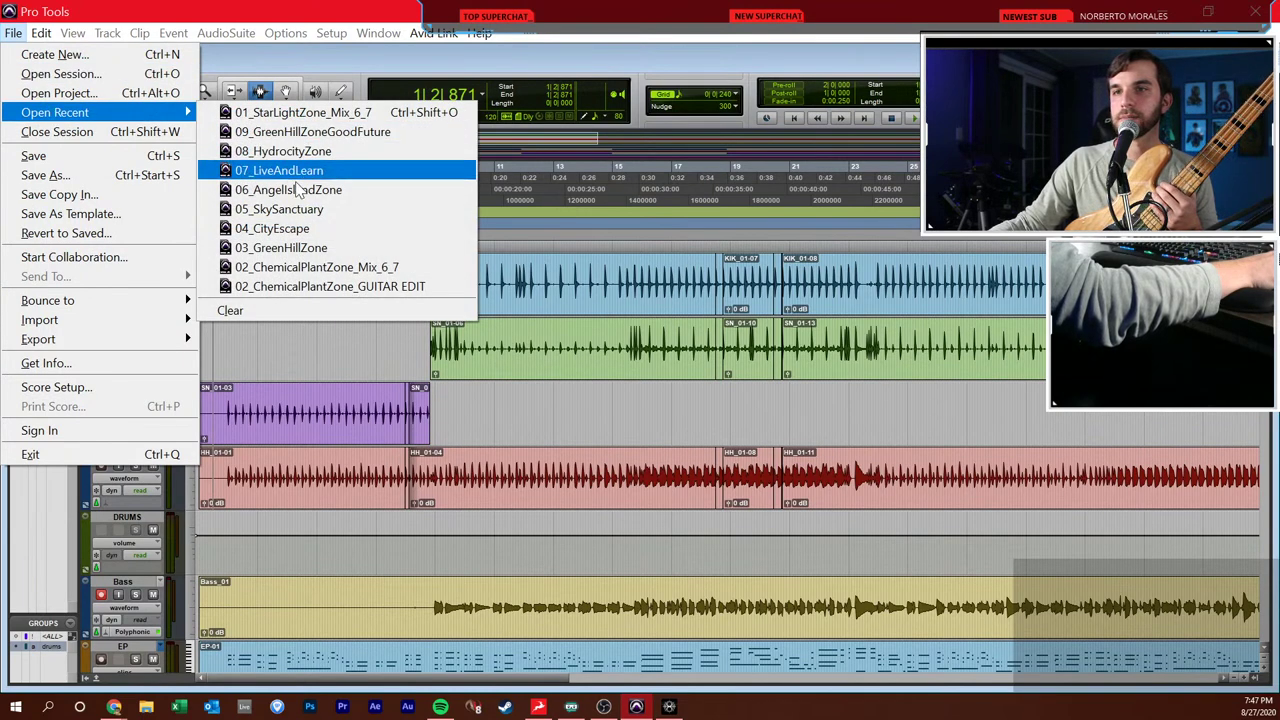
pyautogui.click(316, 273)
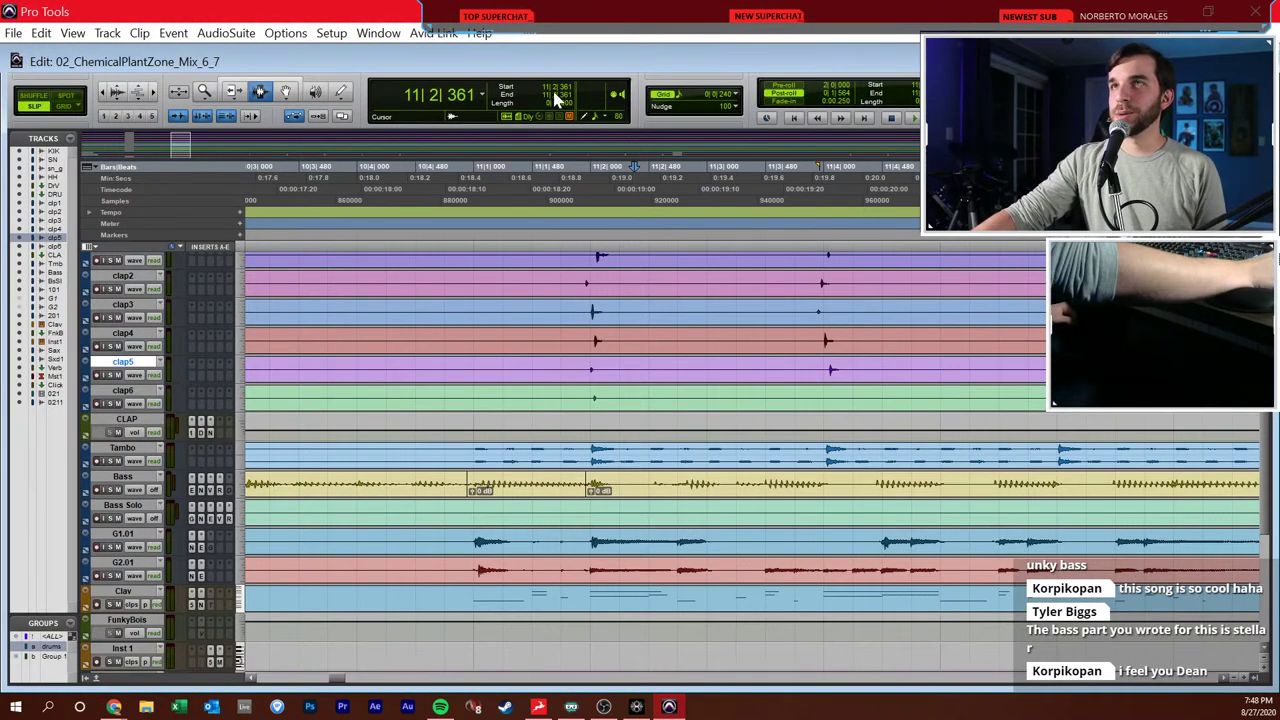
# - Return to the start of the ChemicalPlantZone session and look over its drum, clap, bass and guitar tracks
pyautogui.click(502, 283)
pyautogui.press('Return')
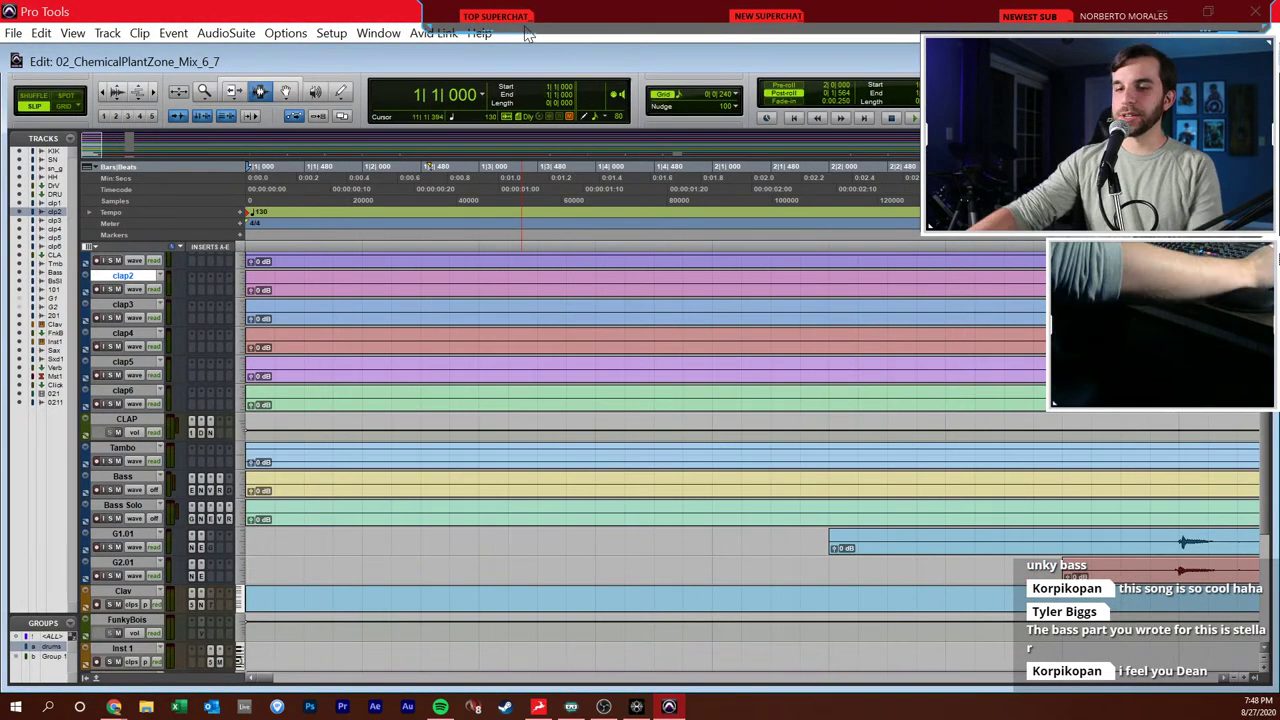
pyautogui.scroll(5, 429, 375)
pyautogui.scroll(1, 429, 375)
pyautogui.scroll(-5, 418, 372)
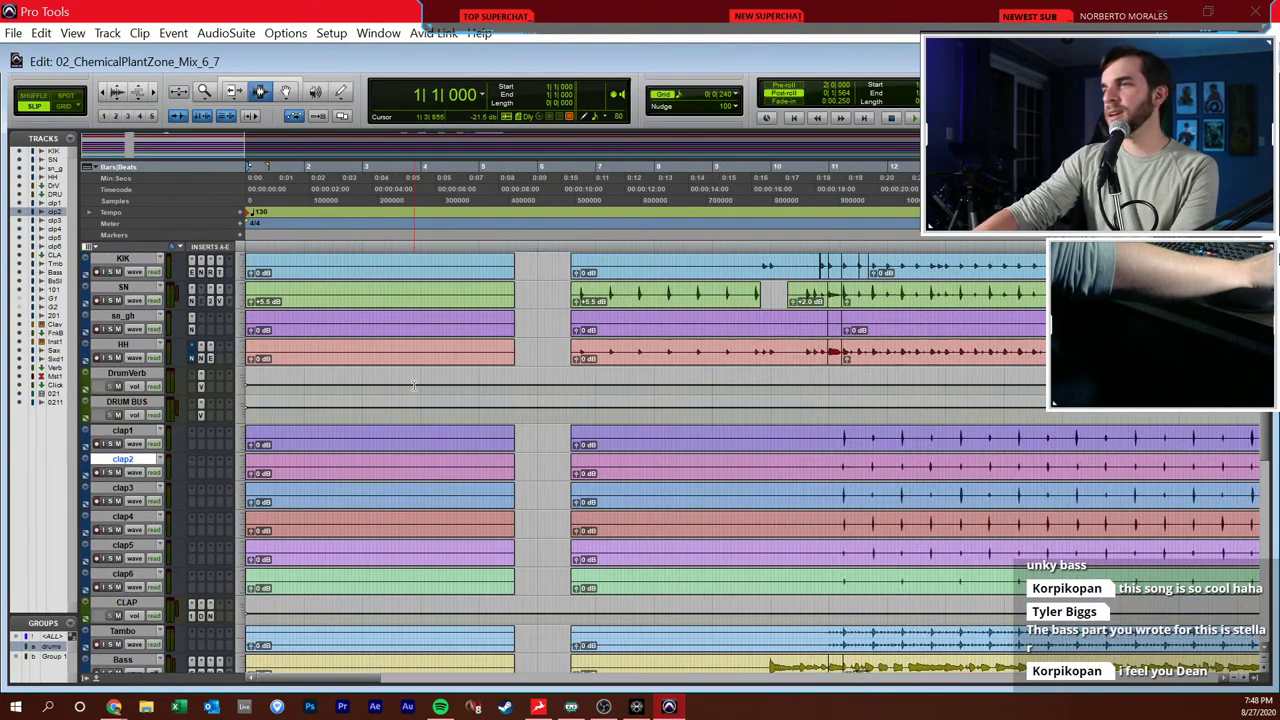
pyautogui.scroll(-10, 416, 364)
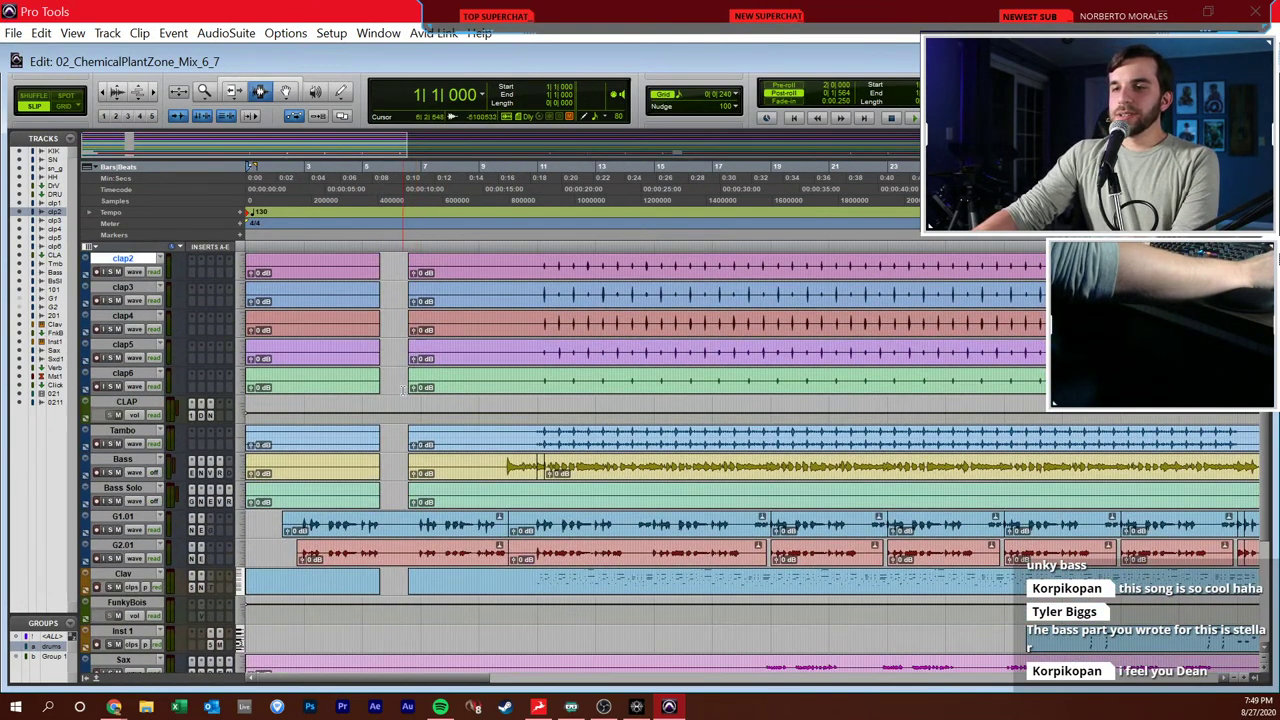
# - Point out the G1.01, Bass, Bass Solo and Clav tracks by placing the edit cursor on them in bar 2
pyautogui.click(294, 437)
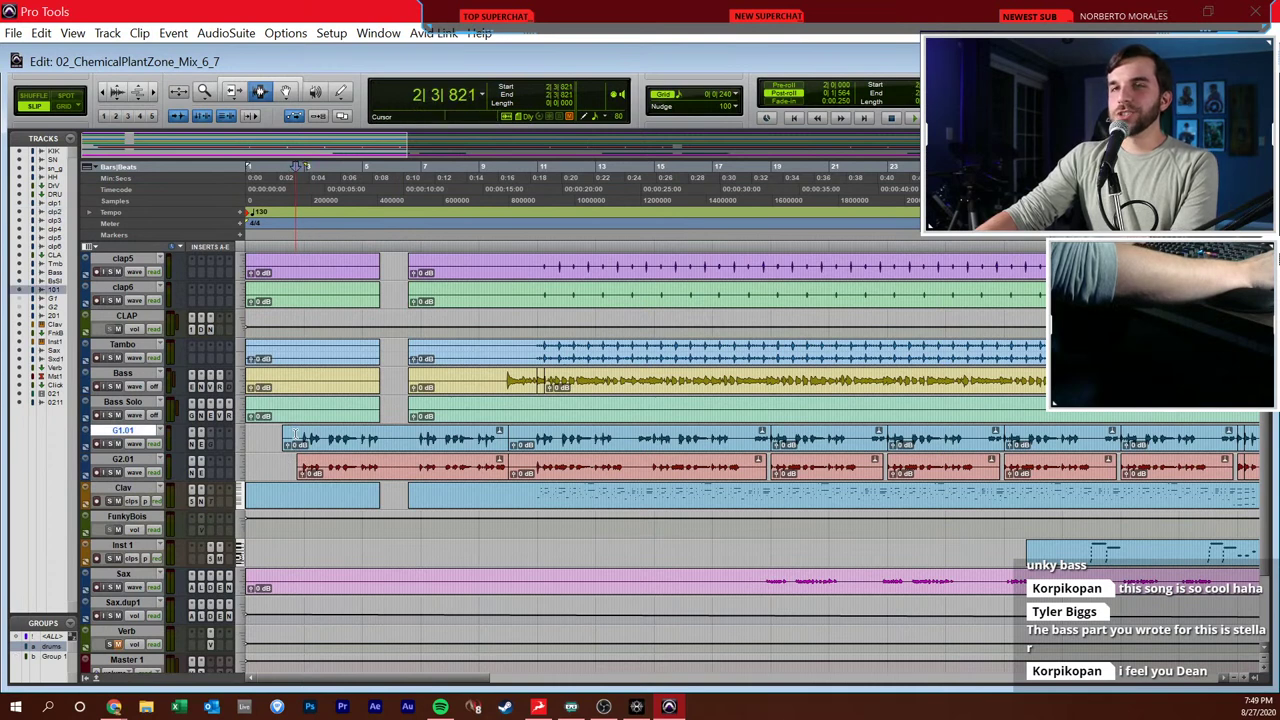
pyautogui.click(282, 387)
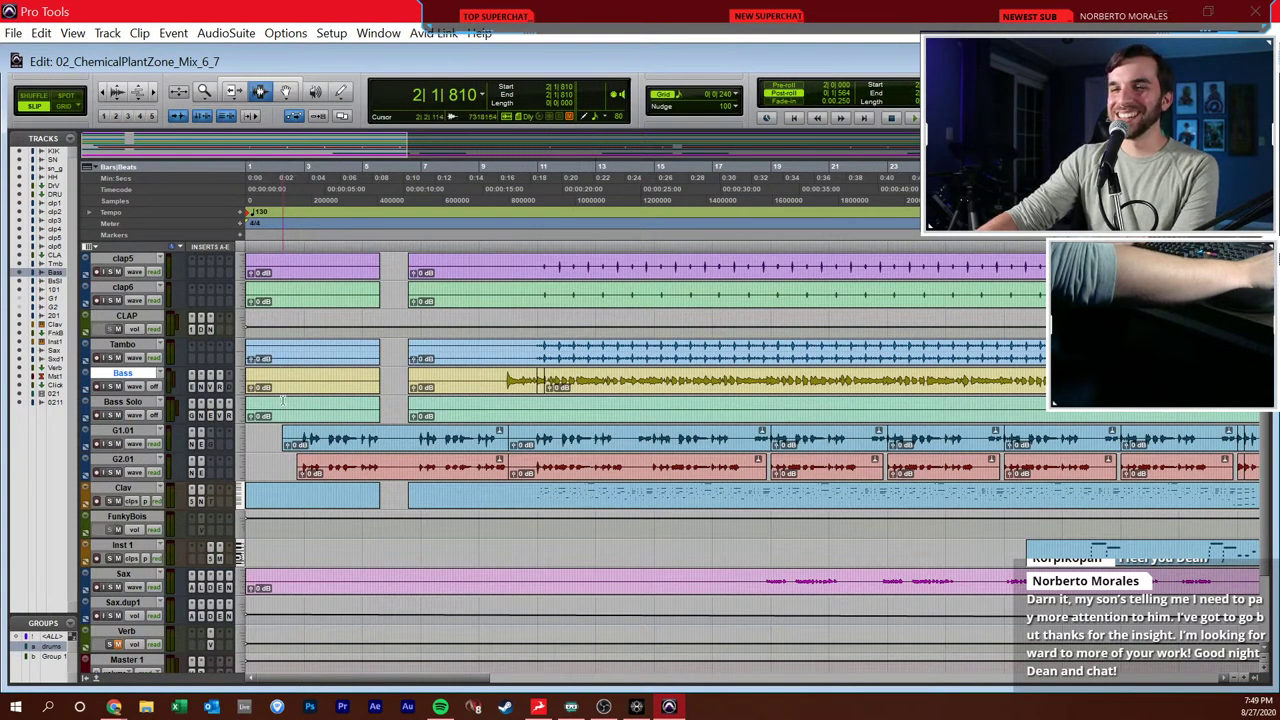
pyautogui.click(283, 401)
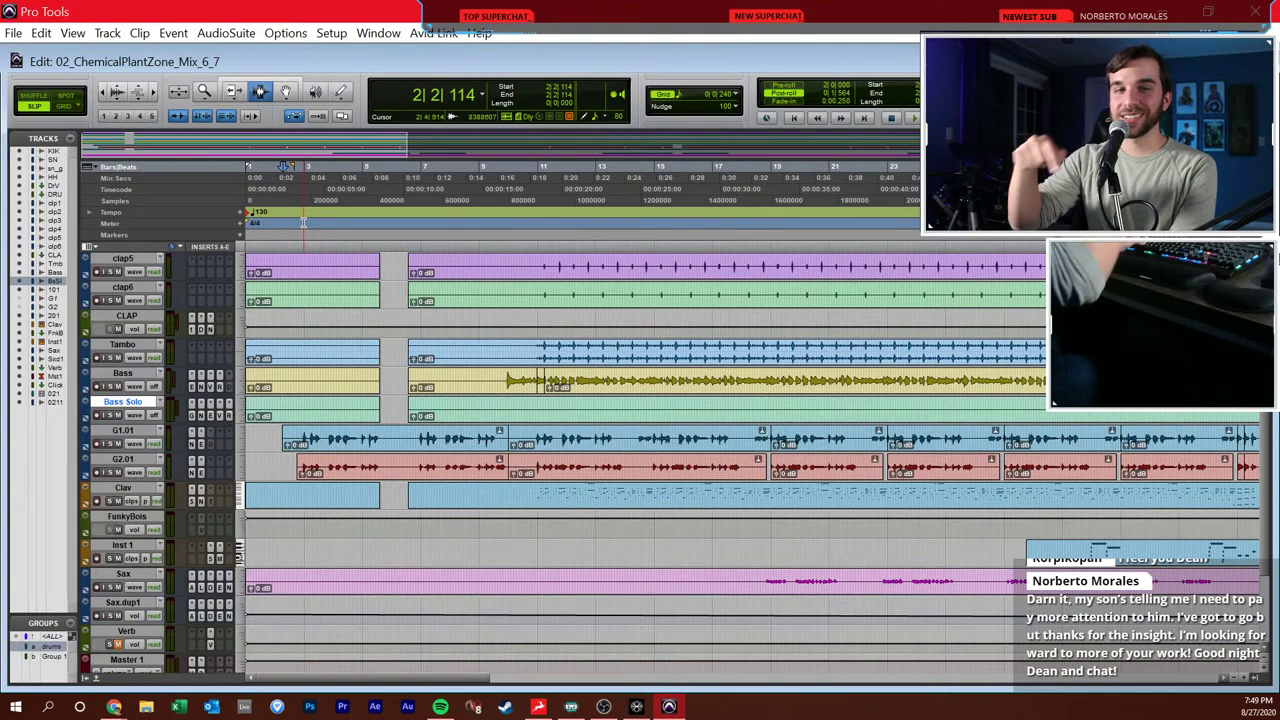
pyautogui.click(287, 408)
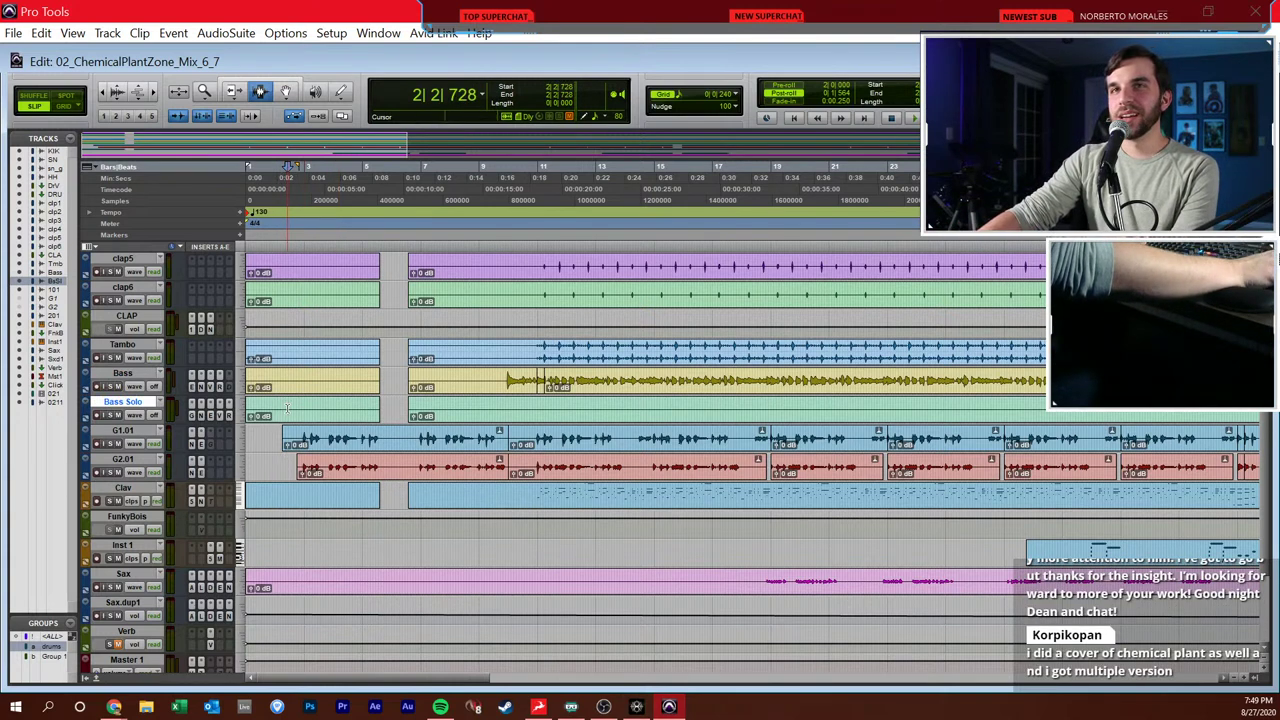
pyautogui.click(299, 388)
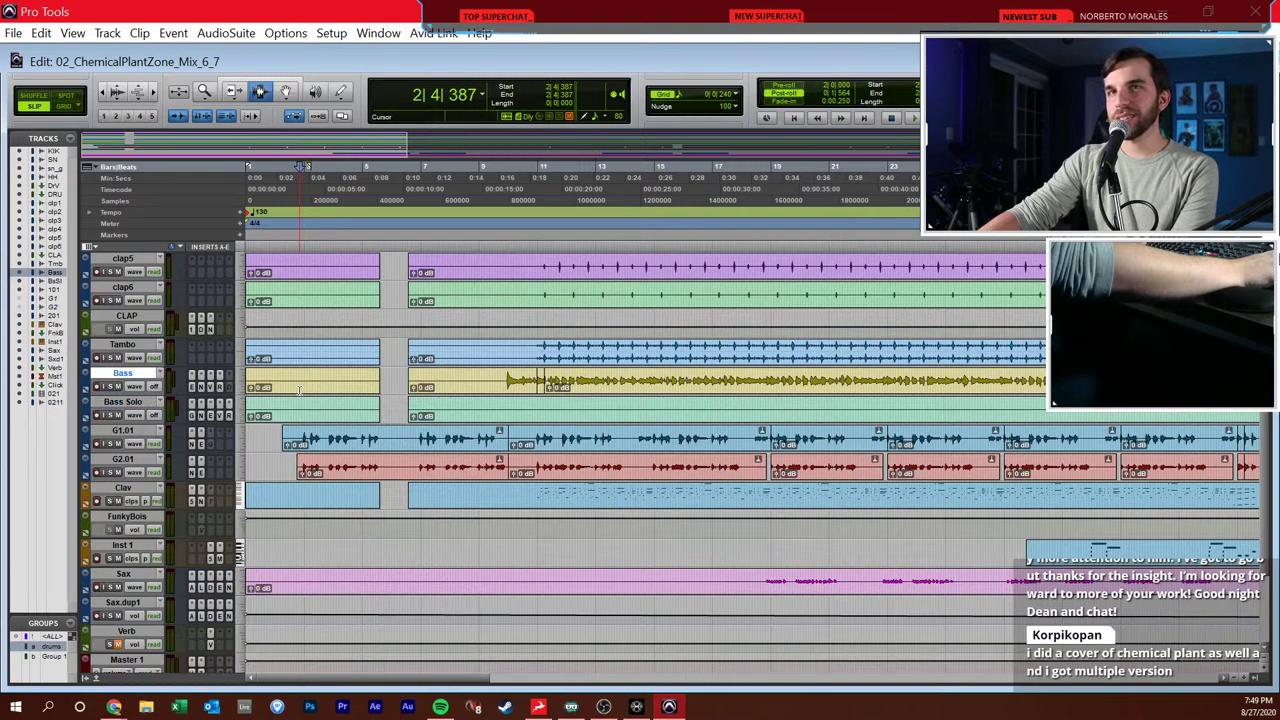
pyautogui.scroll(-2, 299, 388)
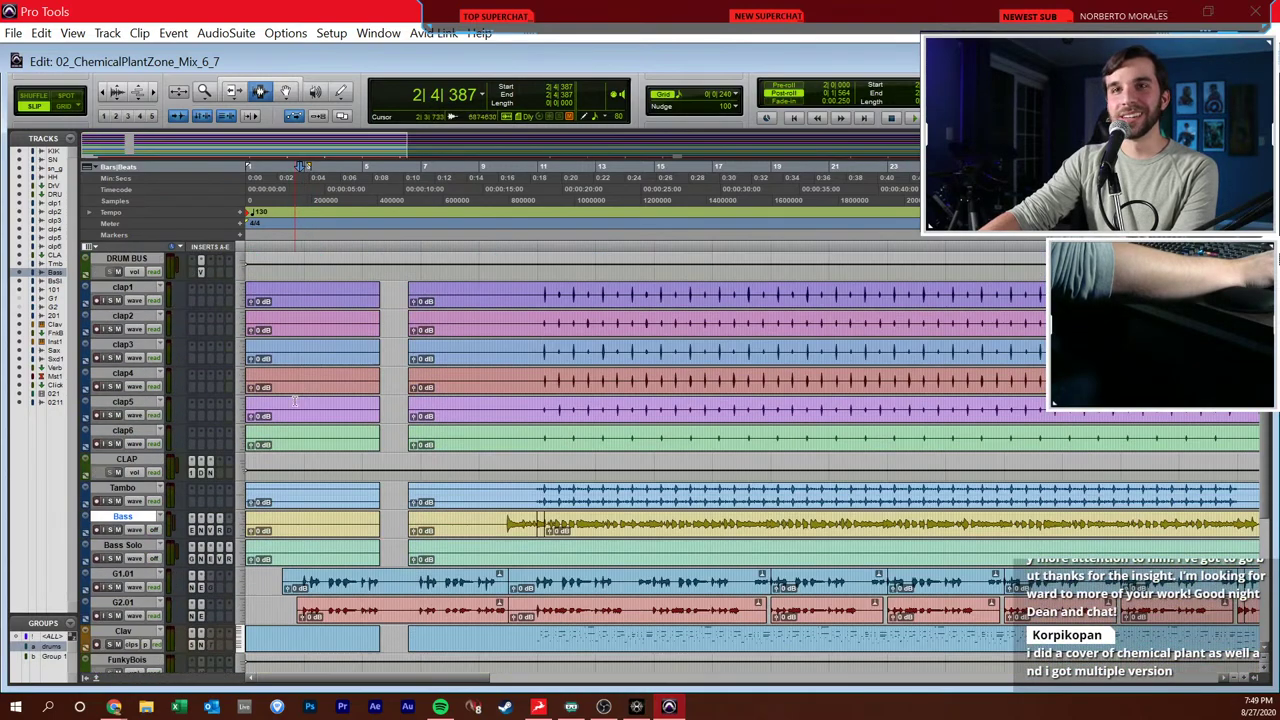
pyautogui.scroll(-3, 295, 392)
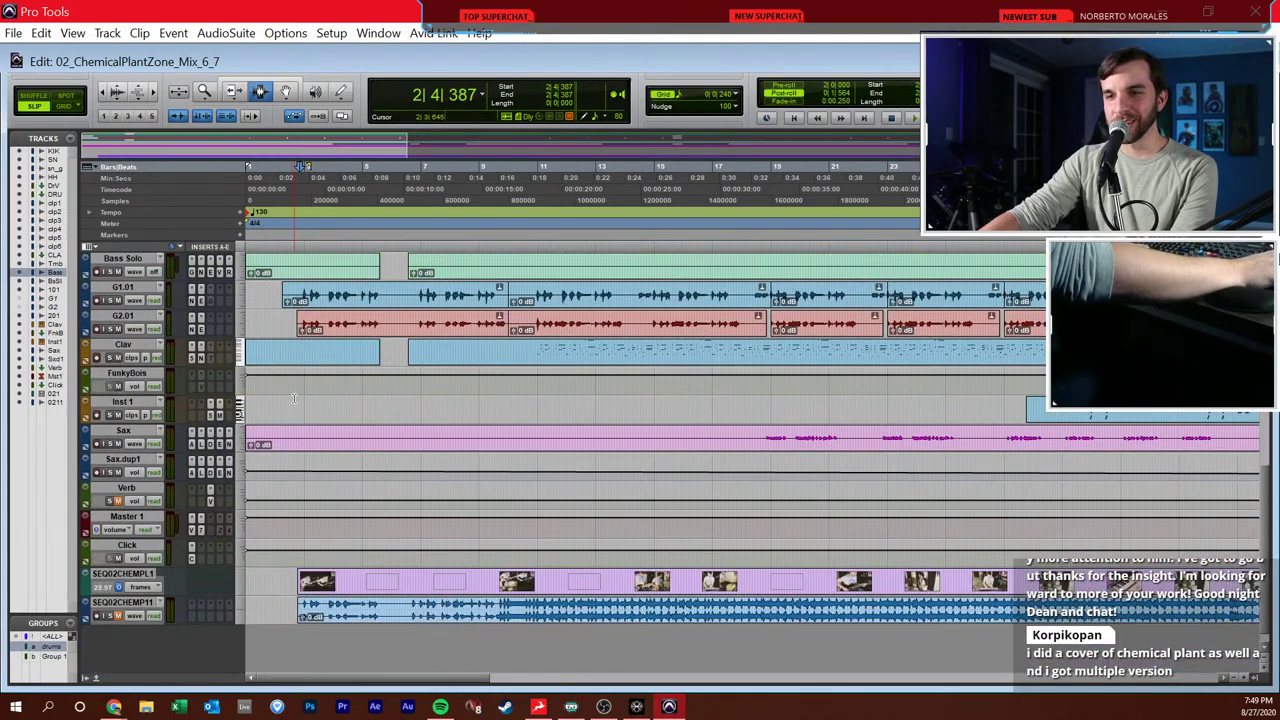
pyautogui.click(293, 396)
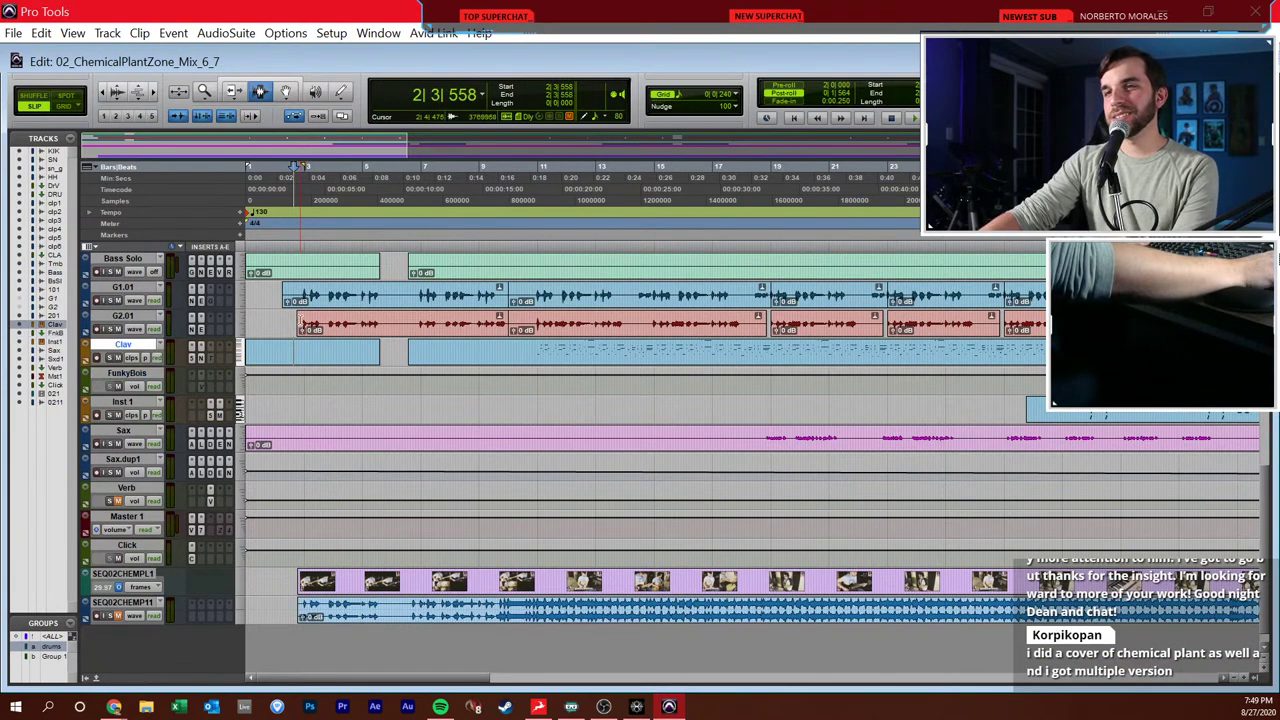
# - Show the session's video window and play the song with picture from 2|4|475 on the G2.01 track
pyautogui.click(364, 323)
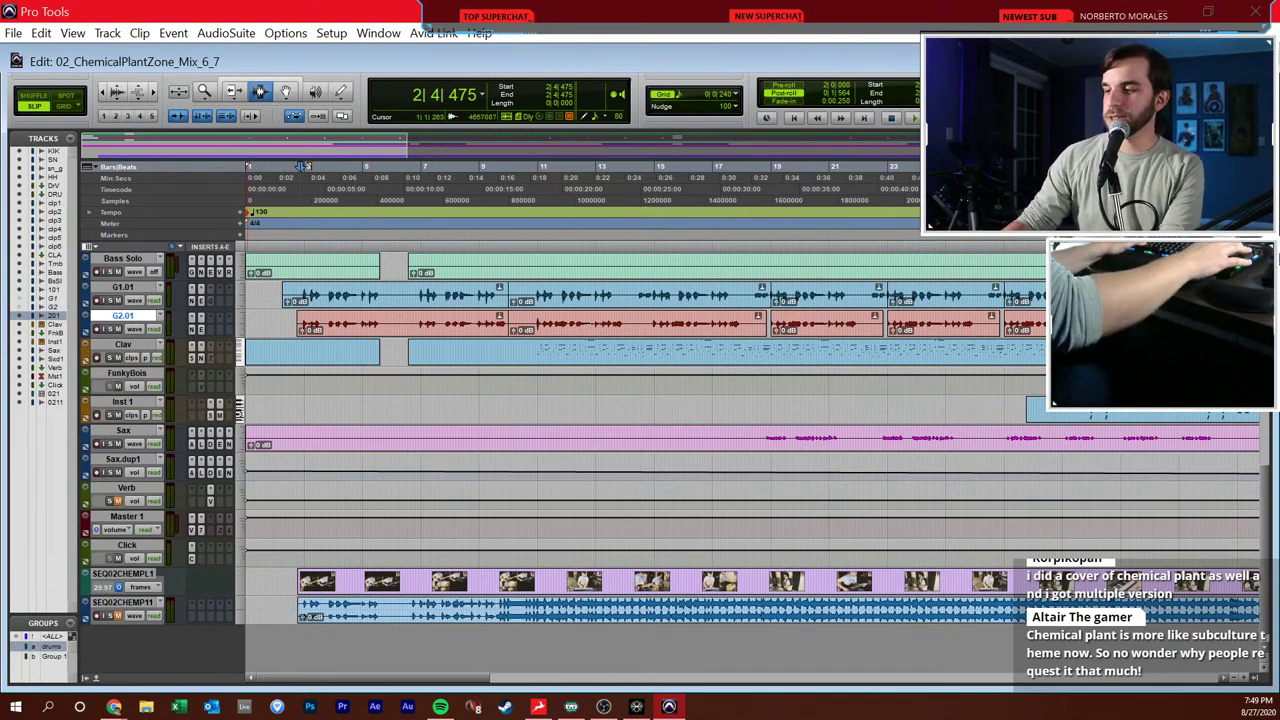
pyautogui.press('ctrl+KP_9')
pyautogui.press('space')
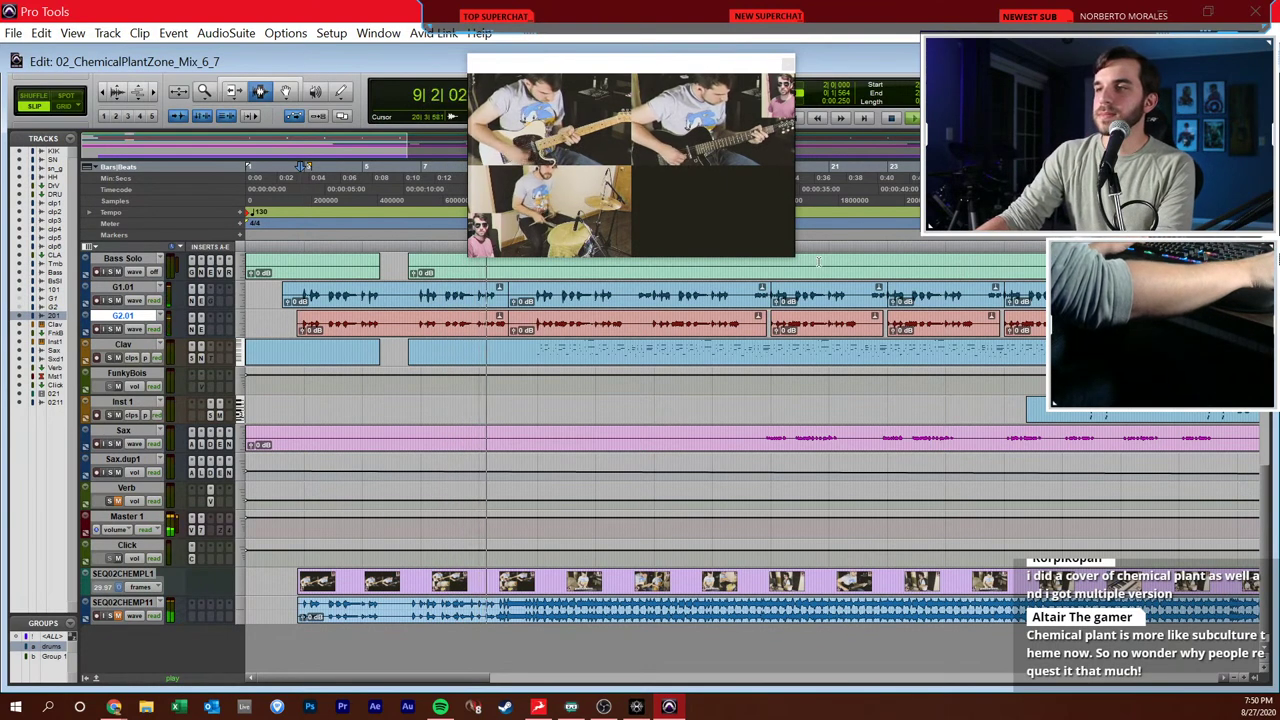
# - Enlarge the video window and play the song with picture, stopping and returning to the session start to replay the opening
pyautogui.moveTo(792, 258); pyautogui.dragTo(986, 364)
pyautogui.moveTo(760, 71); pyautogui.dragTo(664, 88)
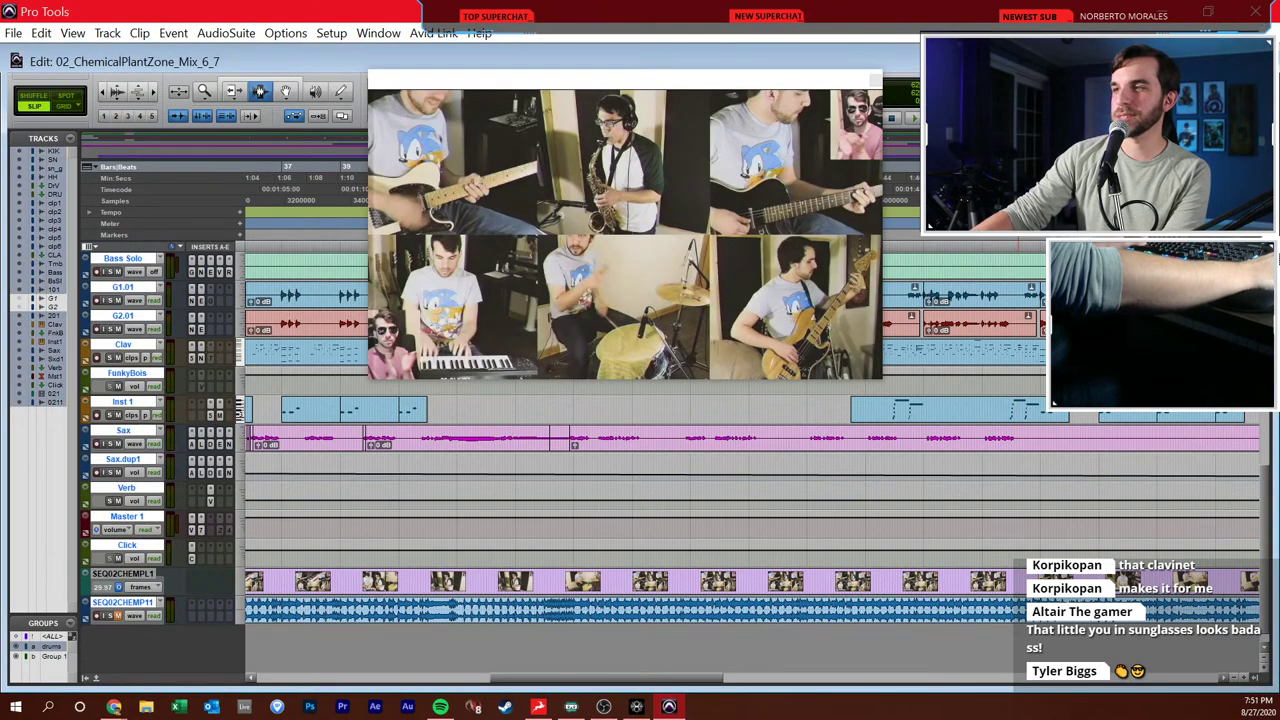
pyautogui.press('space')
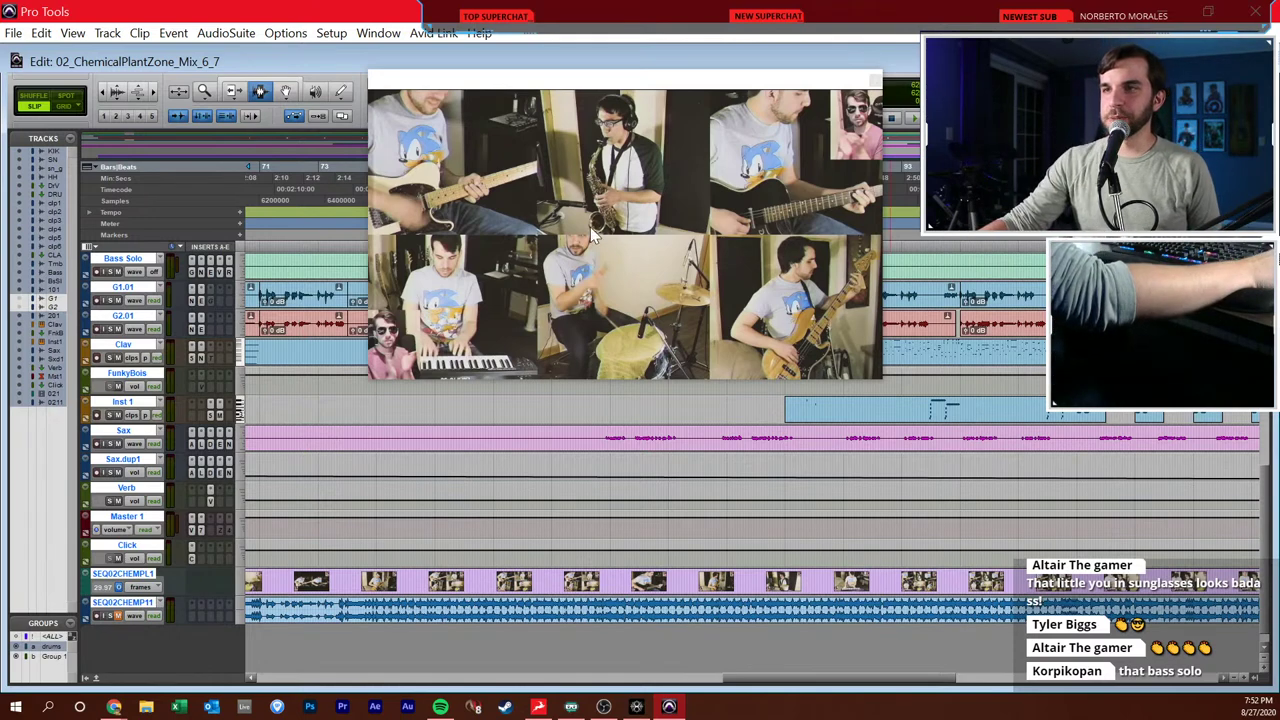
pyautogui.press('Return')
pyautogui.press('space')
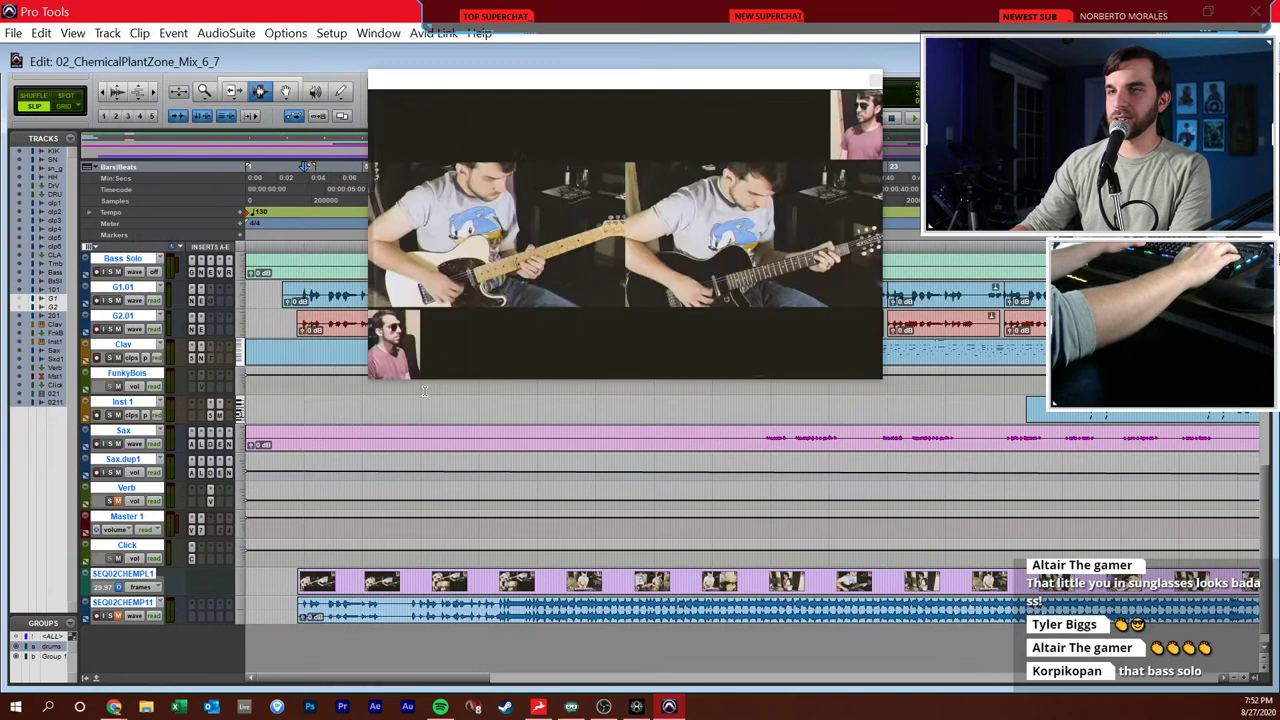
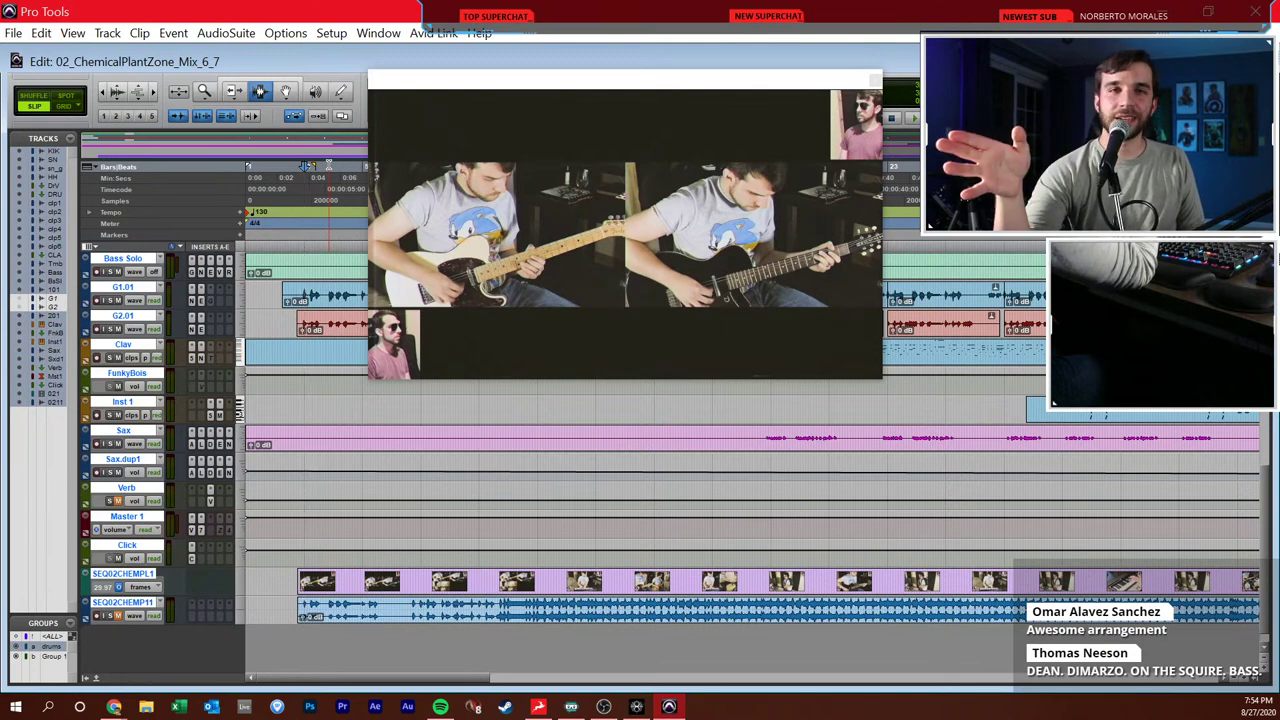
pyautogui.press('space')
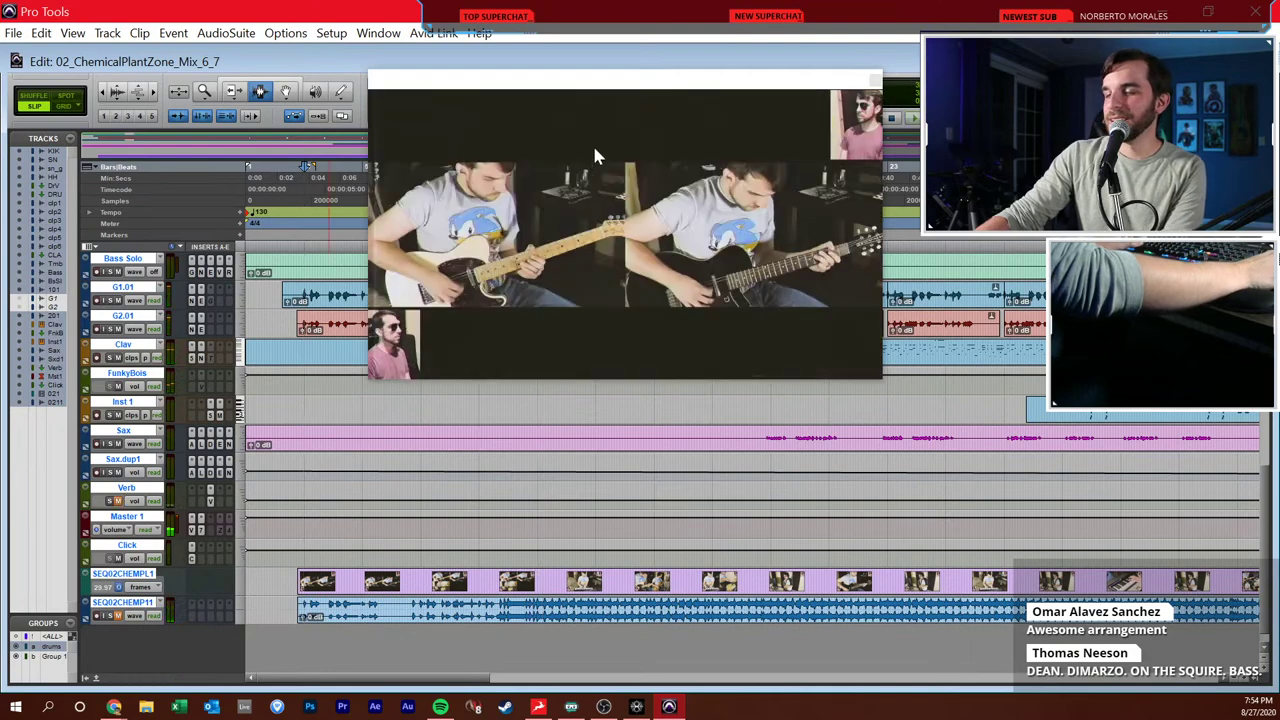
# - Move the video window around to uncover the timeline, place the playback position around bars 9 to 10, and close the video window
pyautogui.moveTo(556, 78); pyautogui.dragTo(688, 104)
pyautogui.click(396, 188)
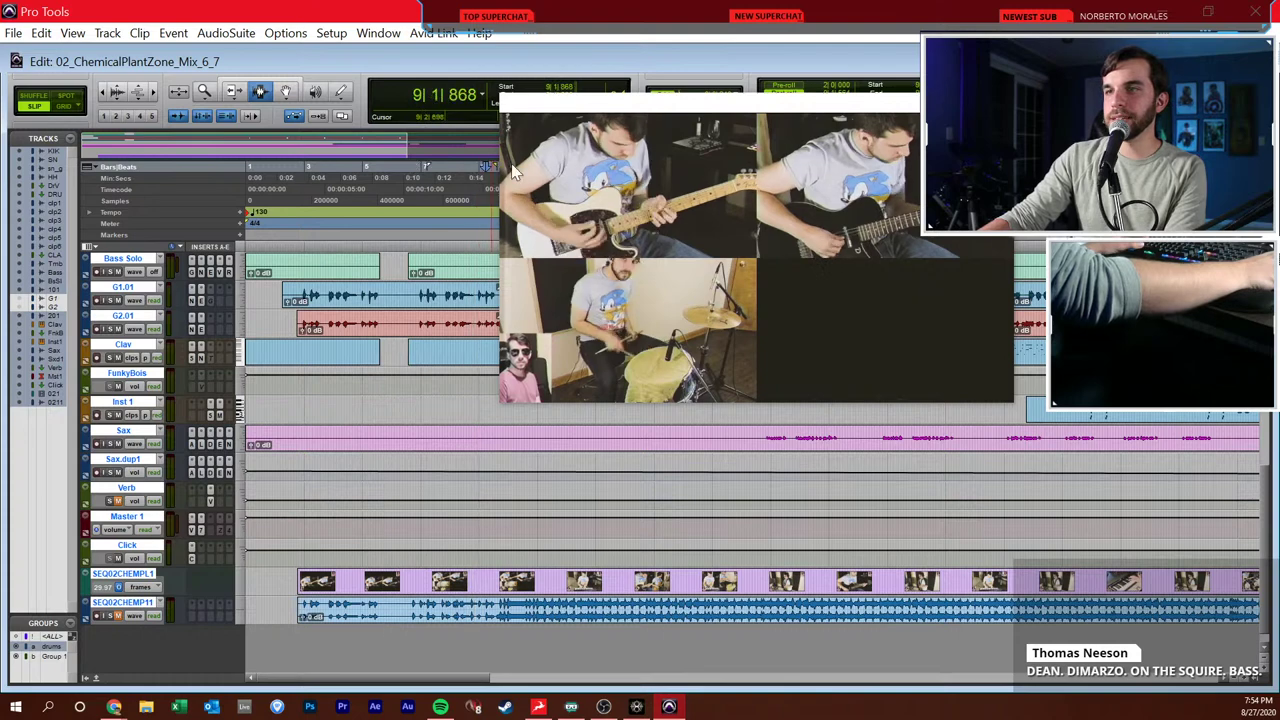
pyautogui.moveTo(549, 106); pyautogui.dragTo(668, 126)
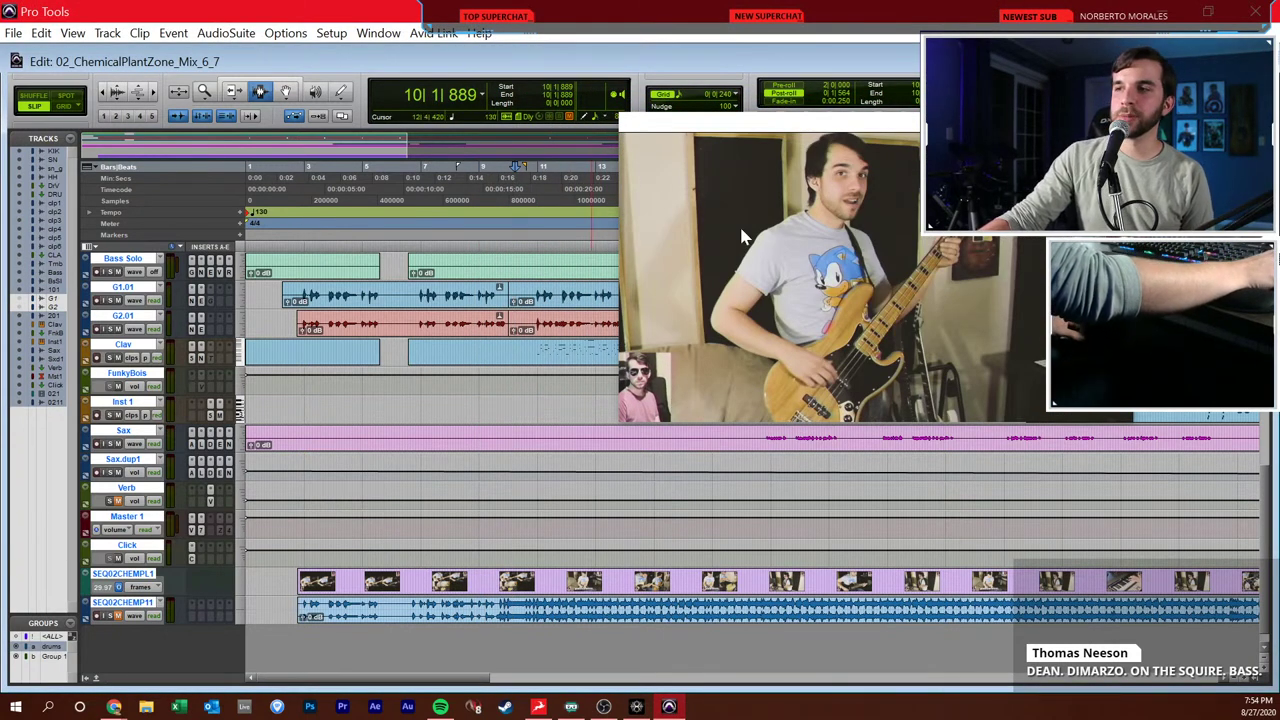
pyautogui.moveTo(845, 150); pyautogui.dragTo(525, 155)
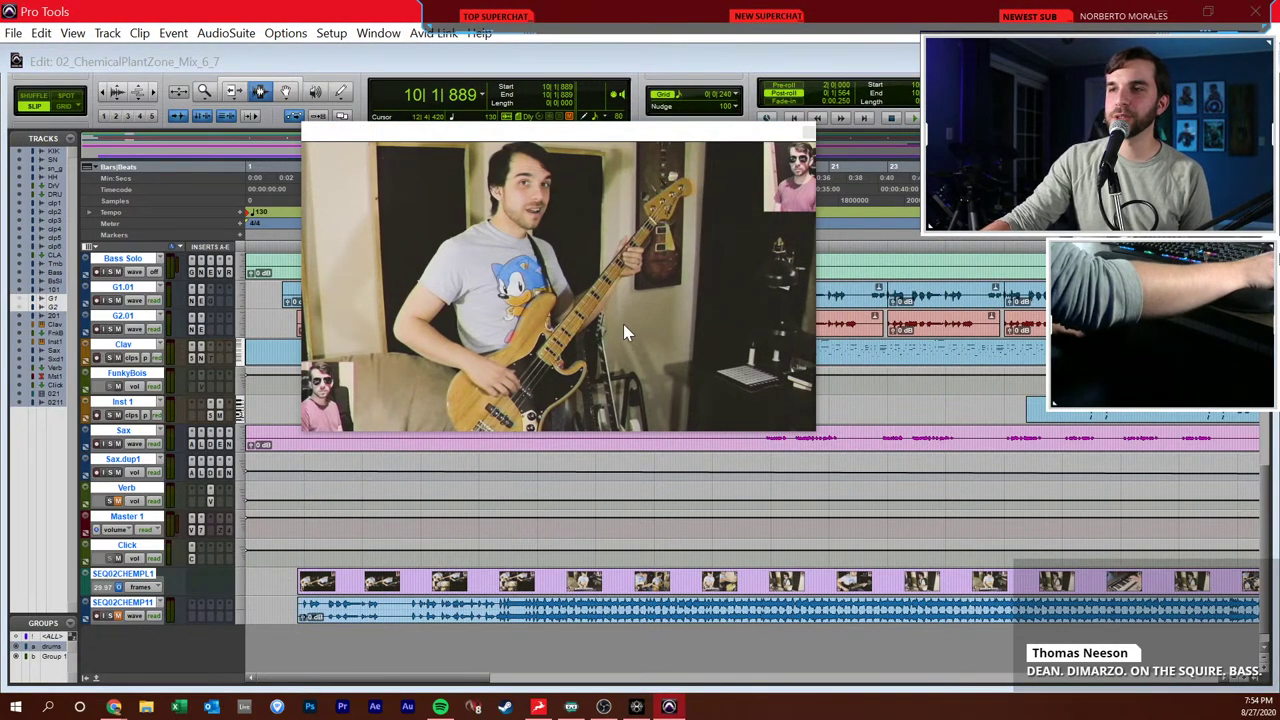
pyautogui.click(807, 133)
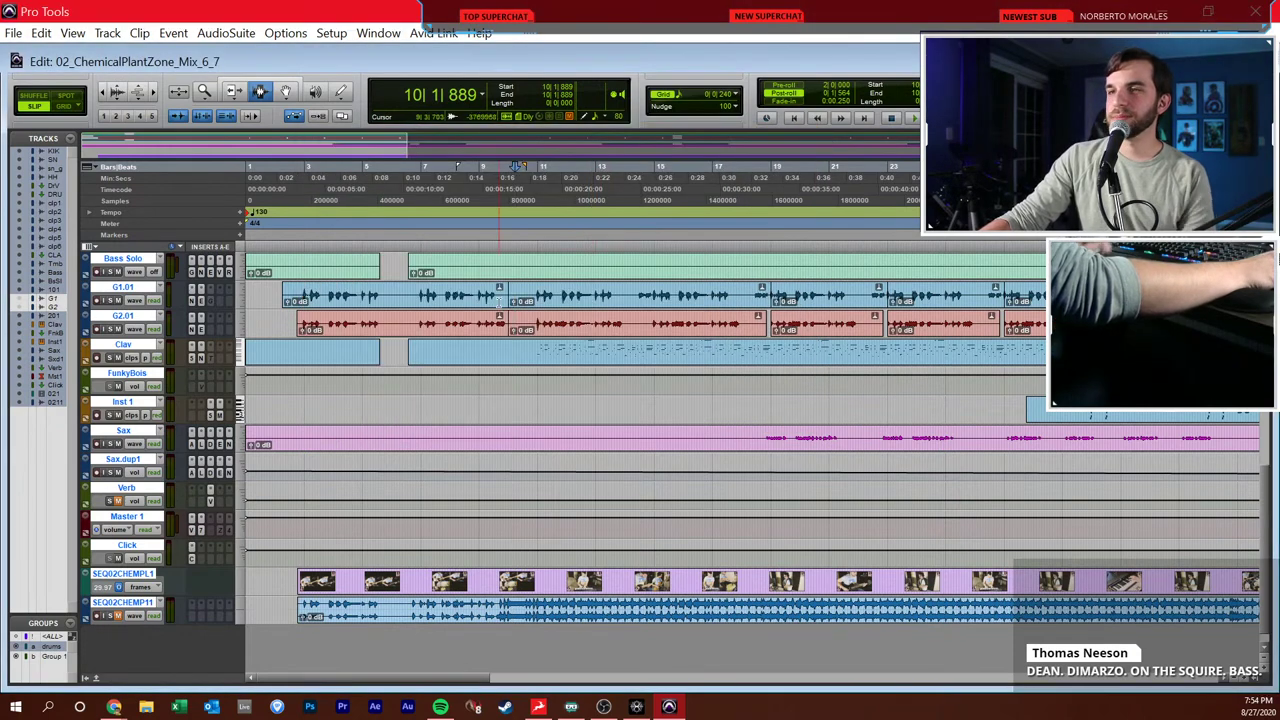
# - Play the song from 10|2|368 on the Bass Solo track while looking over the bass, clap and drum tracks
pyautogui.click(521, 278)
pyautogui.press('space')
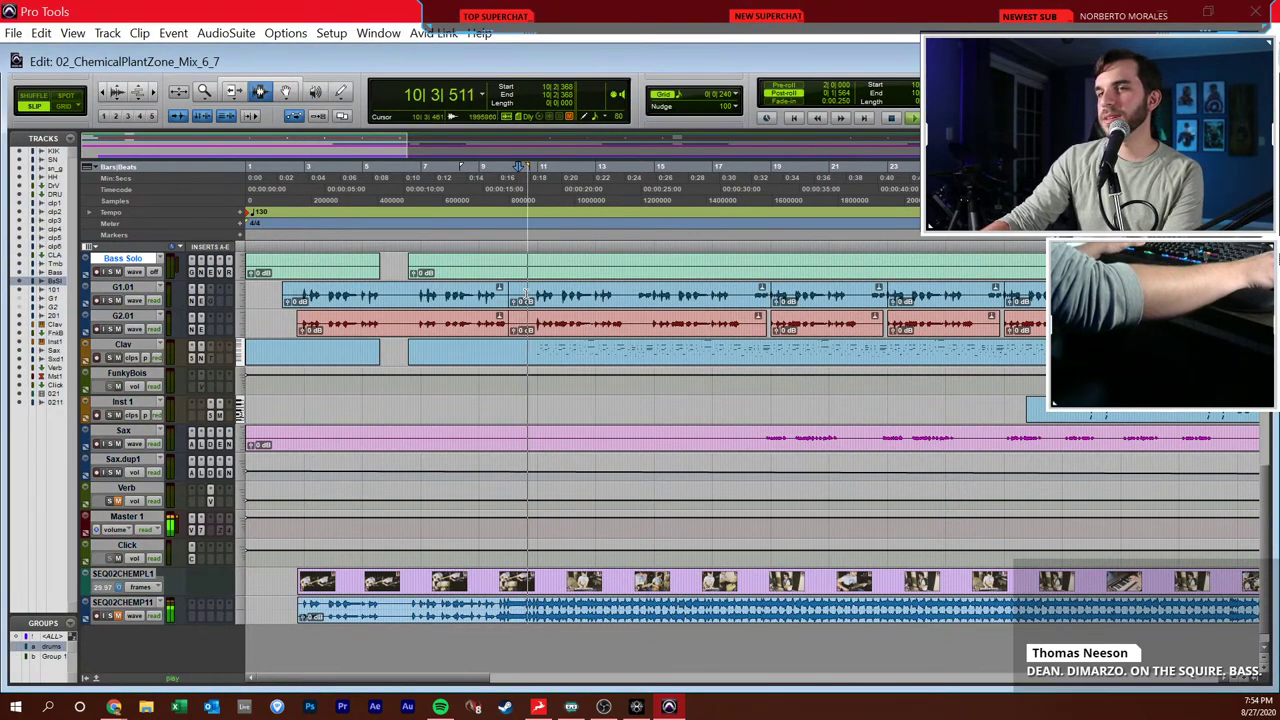
pyautogui.scroll(6, 392, 340)
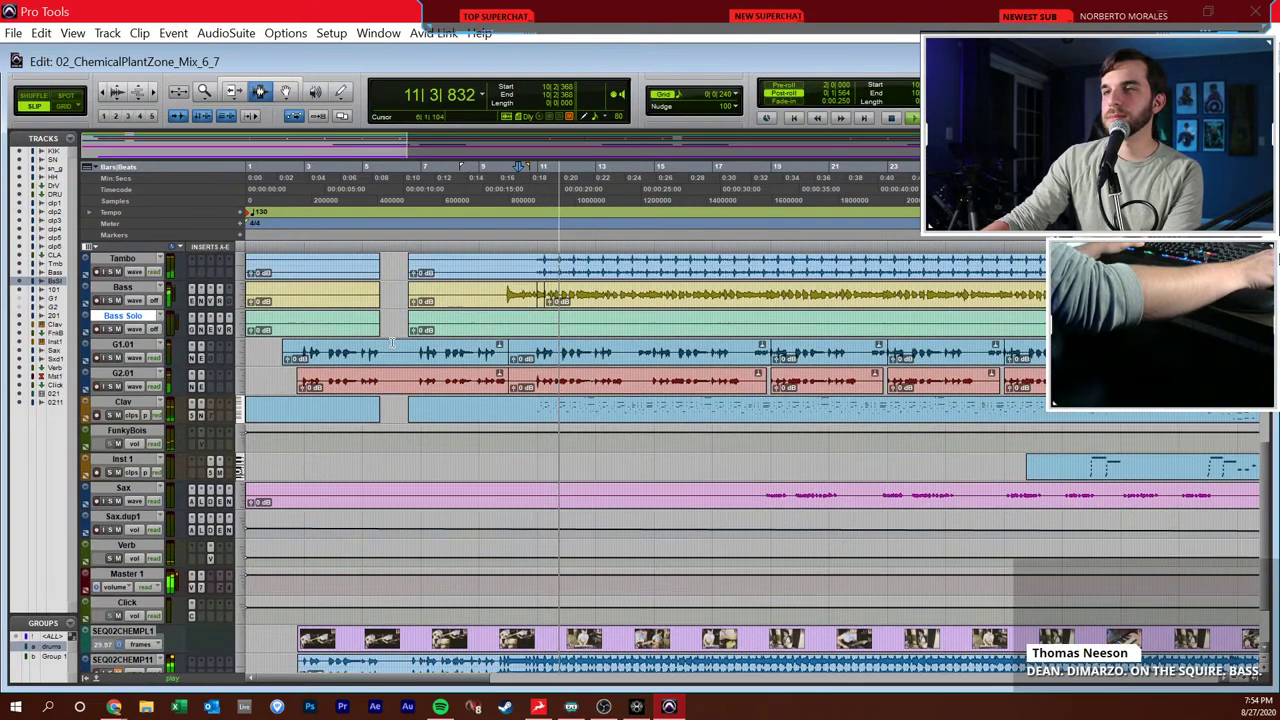
pyautogui.scroll(-2, 398, 326)
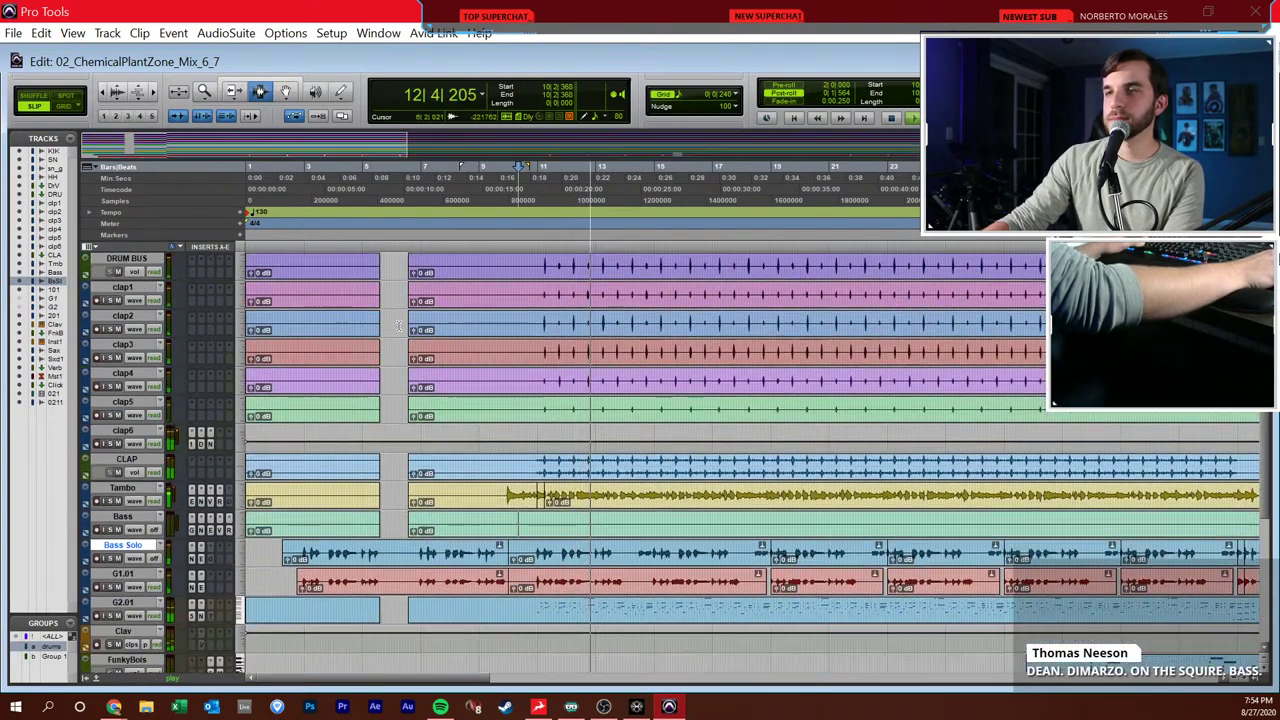
# - Solo the KIK, SN, sn_gh and HH drum tracks, play from bar 11, and set the grid value to 1 bar
pyautogui.press('space')
pyautogui.scroll(10, 180, 300)
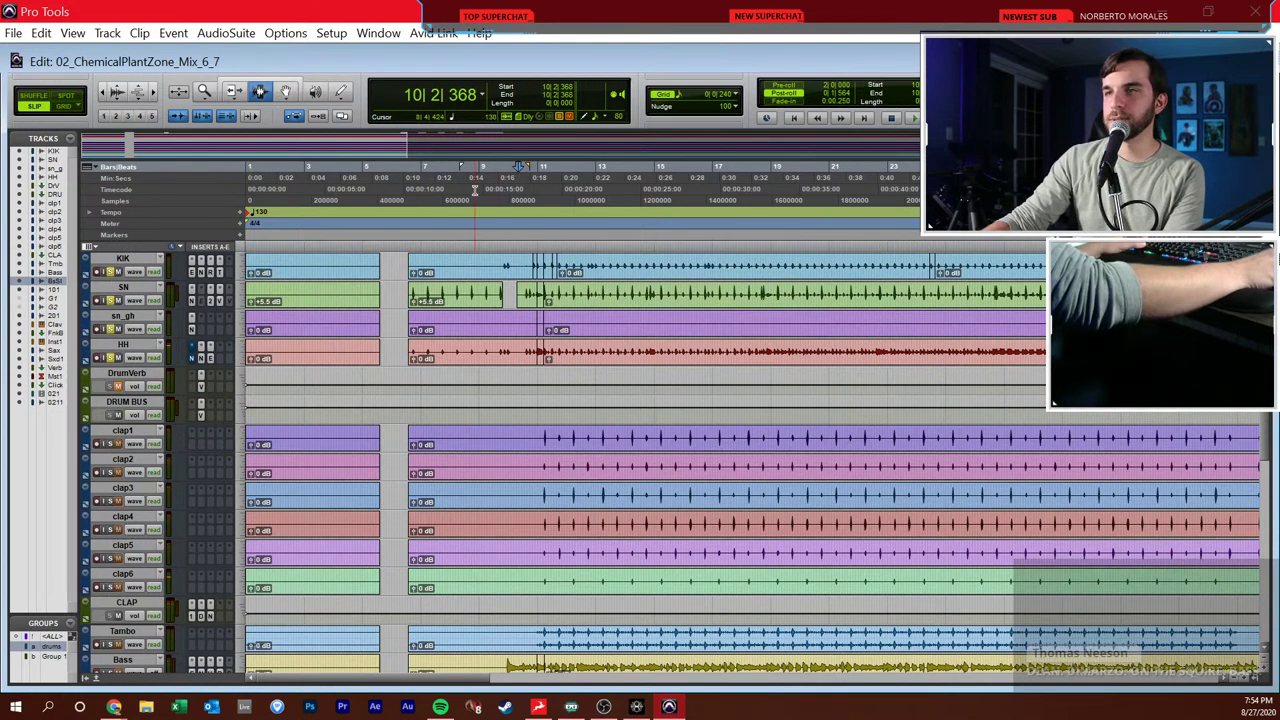
pyautogui.press('Tab')
pyautogui.press('space')
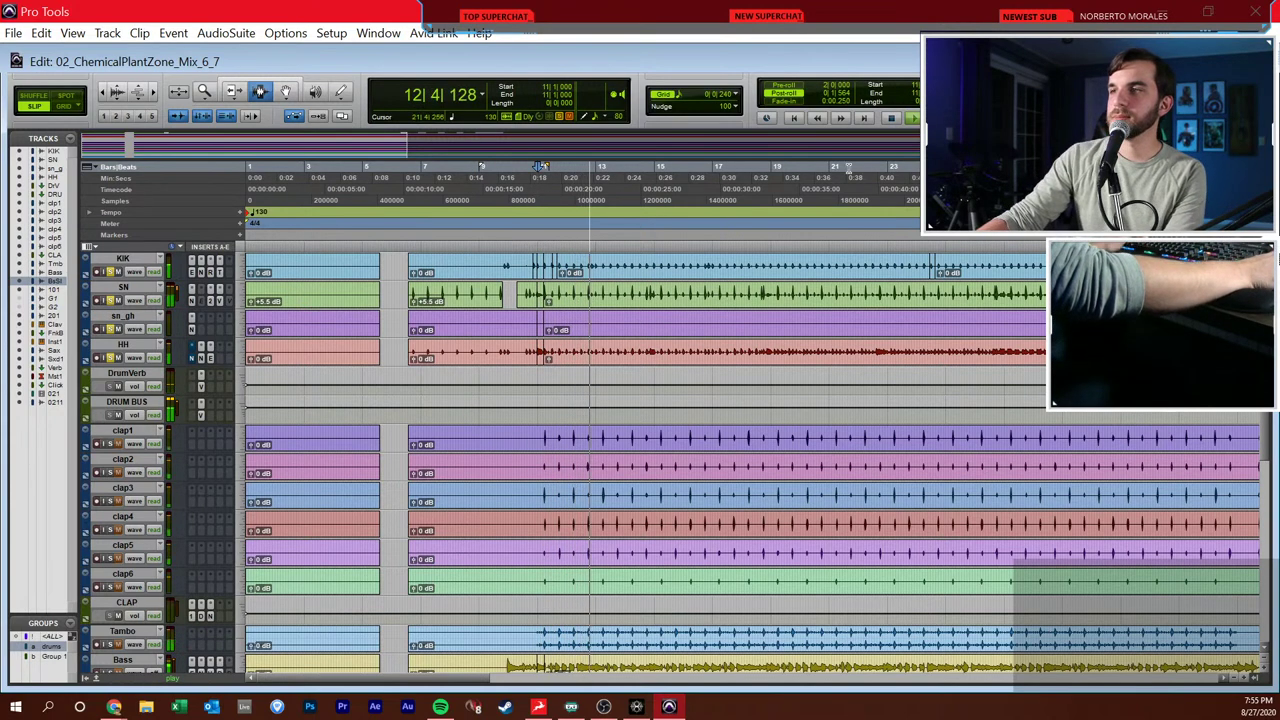
pyautogui.click(708, 94)
pyautogui.click(760, 101)
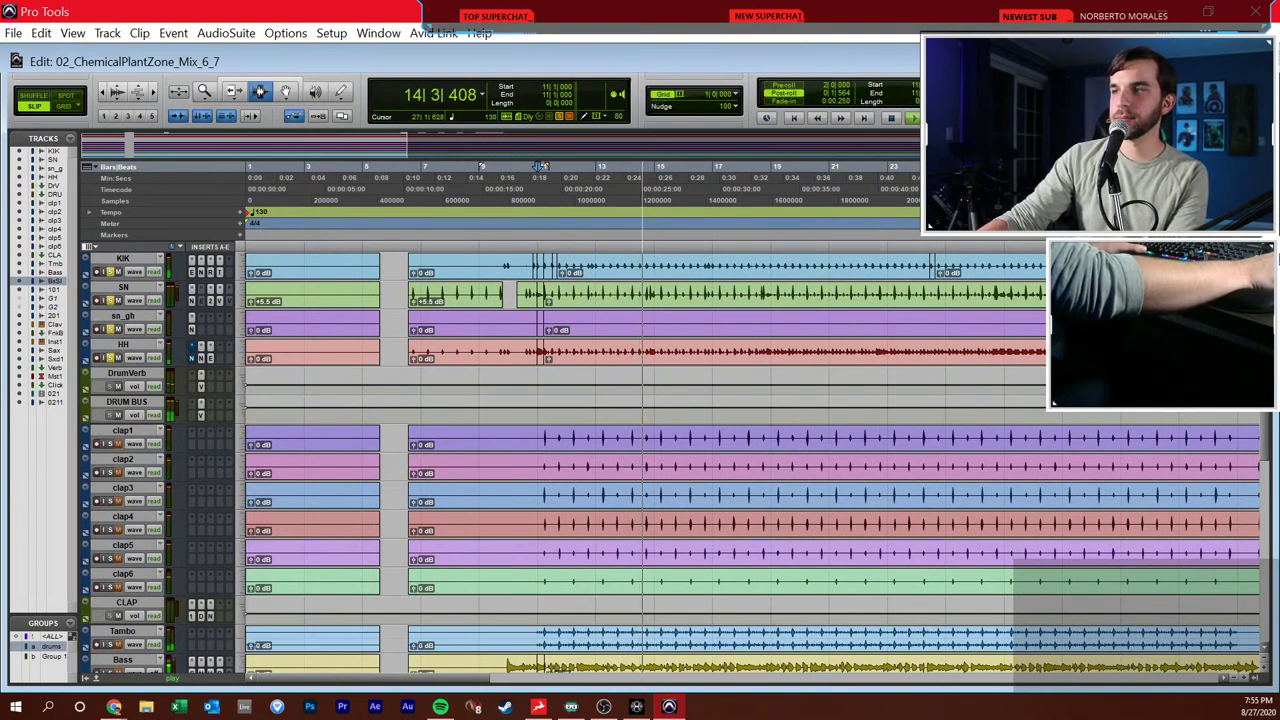
# - Jump playback to 27|1|628, stop it, and place the edit cursor back at 11|1|120 across all tracks
pyautogui.click(1010, 166)
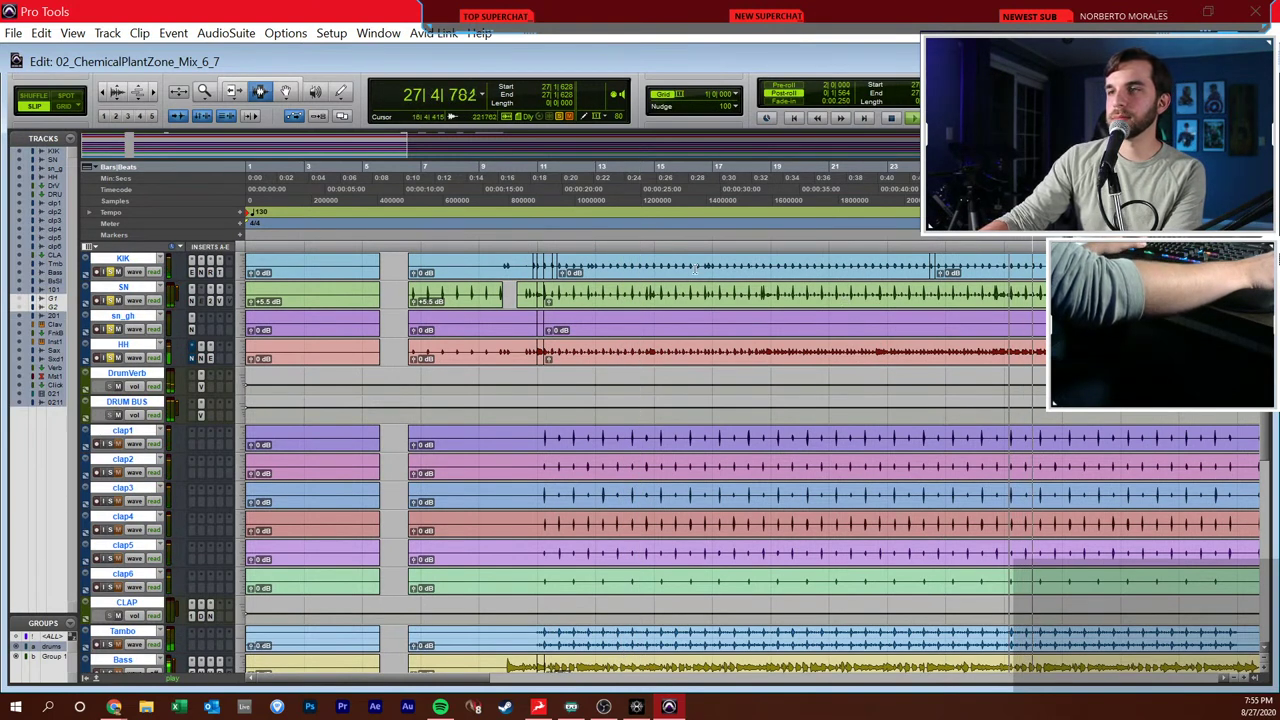
pyautogui.press('space')
pyautogui.click(539, 166)
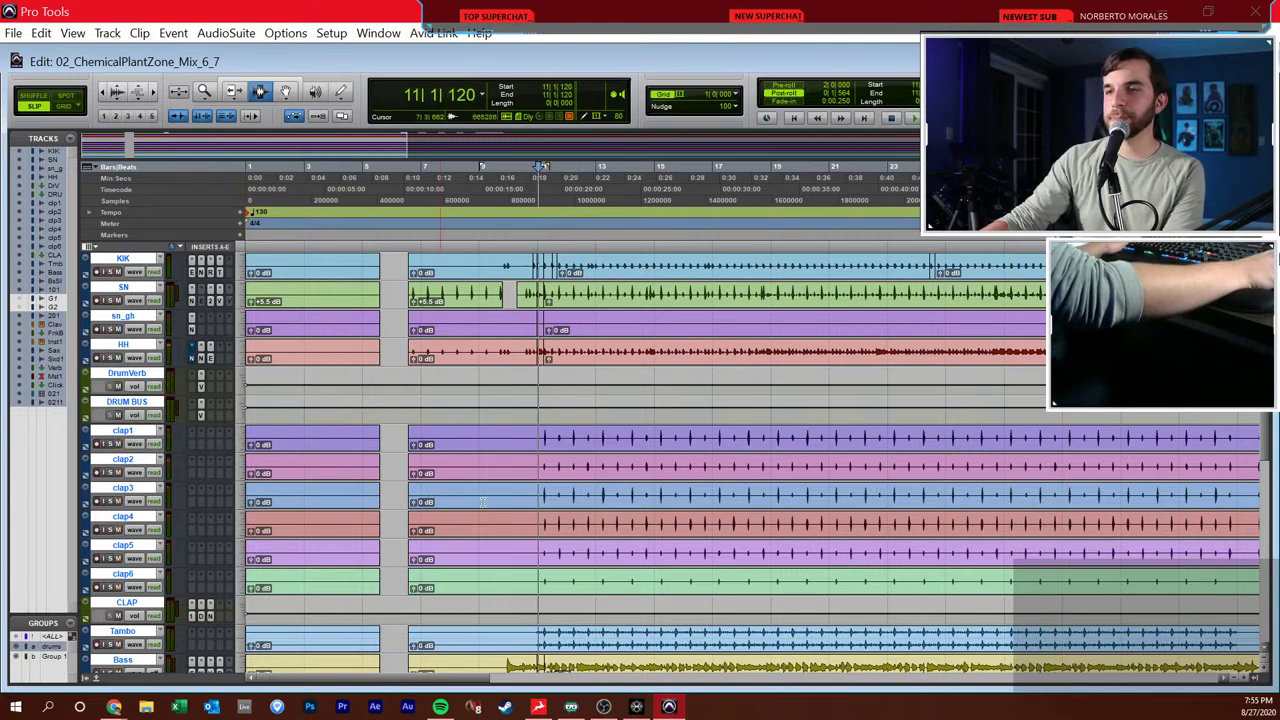
# - Solo tracks clap1 to clap6 and play from 11|1|120, checking their panning and levels in the Mix window
pyautogui.scroll(-1, 361, 486)
pyautogui.click(135, 404)
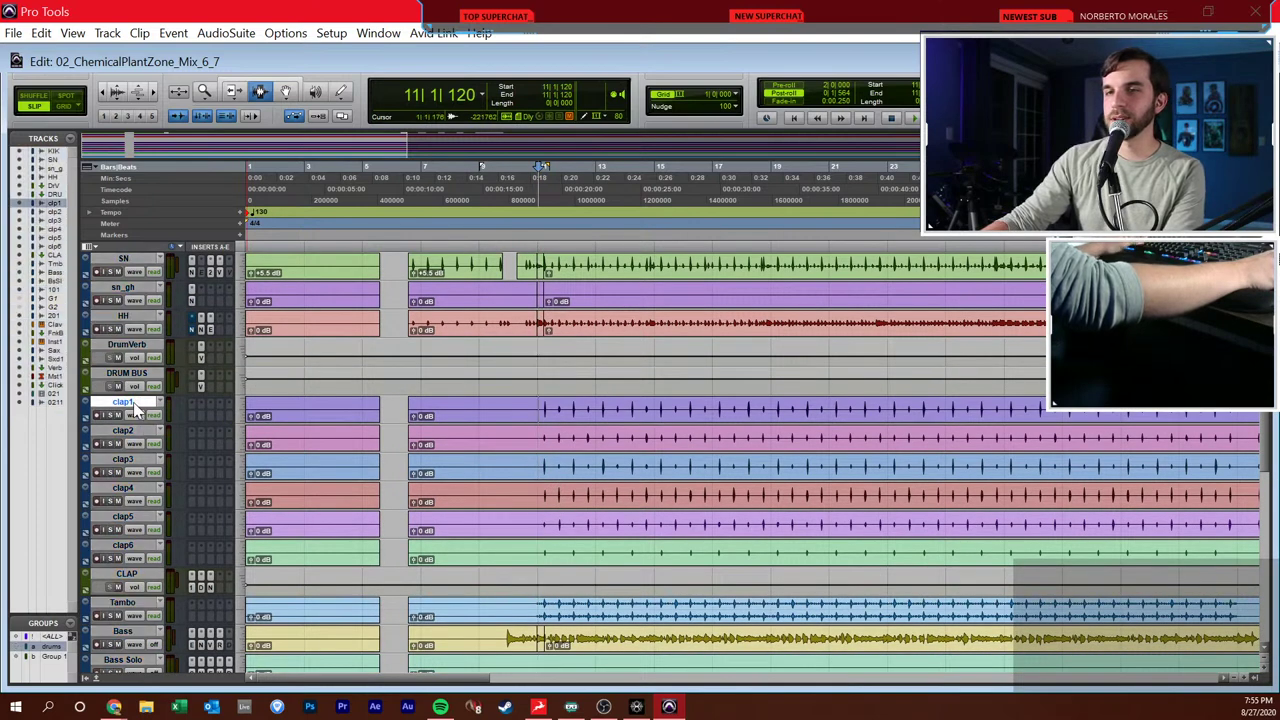
pyautogui.keyDown('shift'); pyautogui.click(140, 544); pyautogui.keyUp('shift')
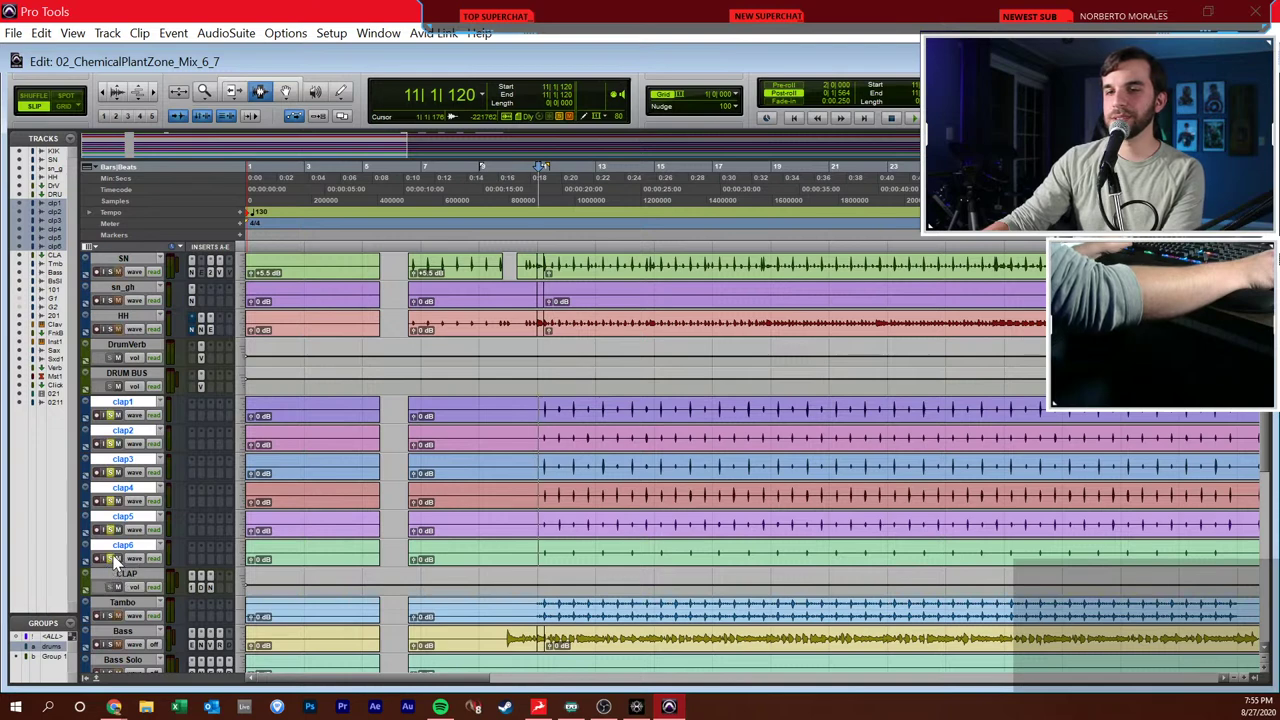
pyautogui.press('space')
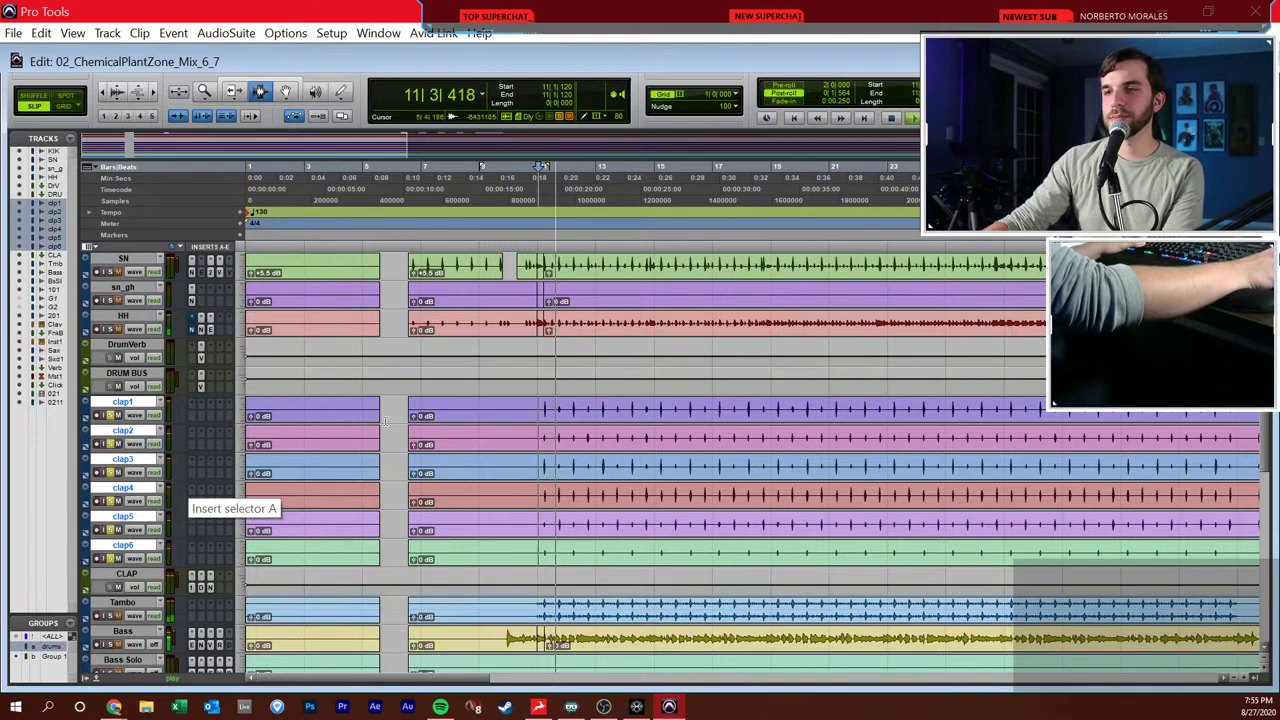
pyautogui.hotkey('ctrl', '=')
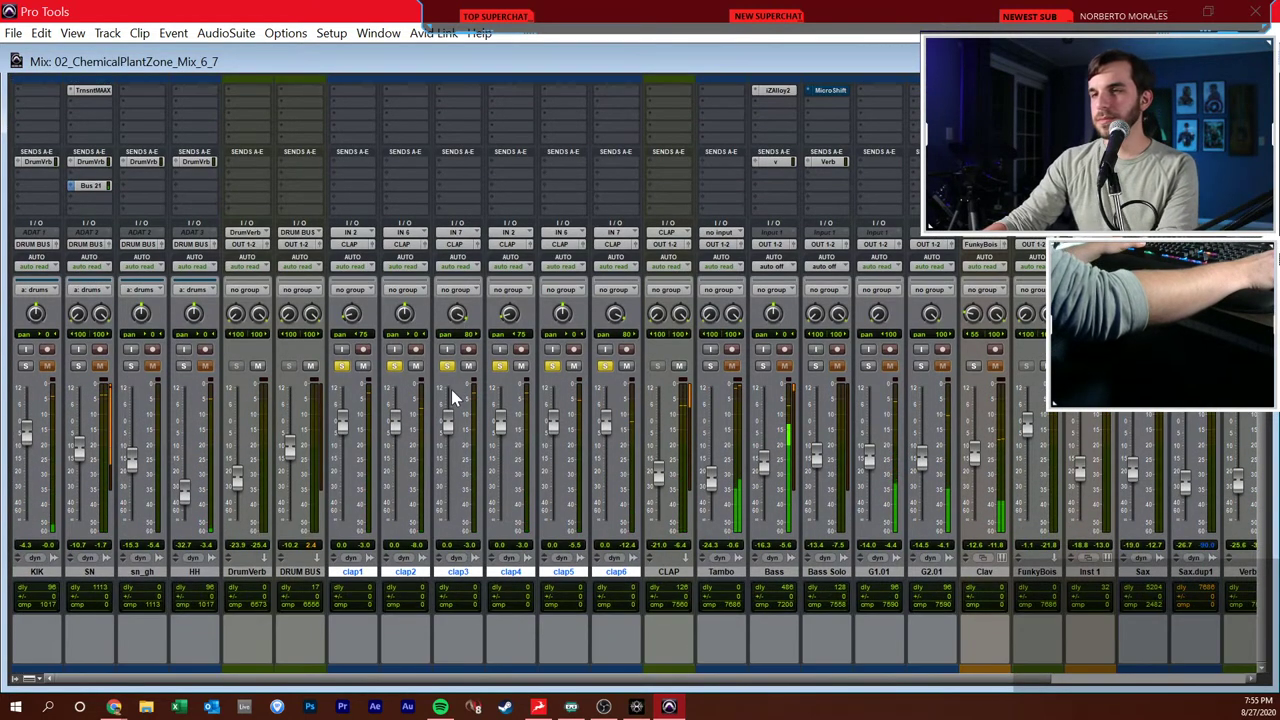
pyautogui.hotkey('ctrl', '=')
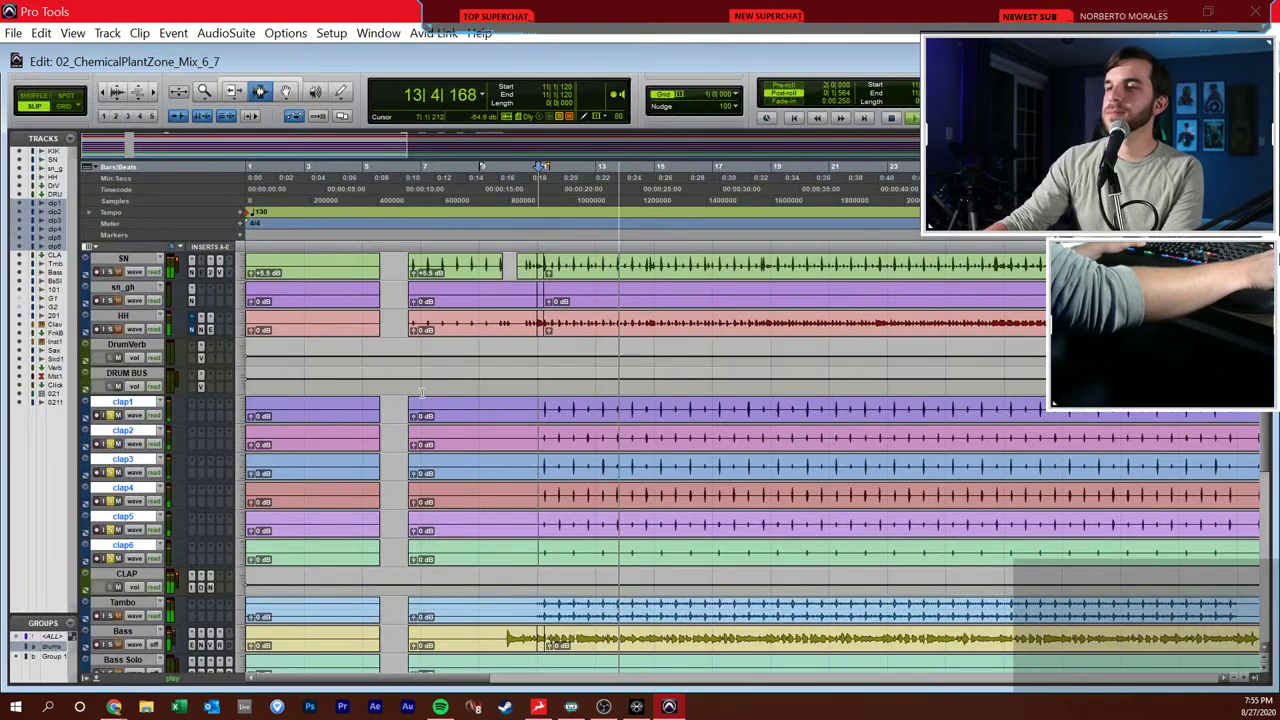
pyautogui.press('space')
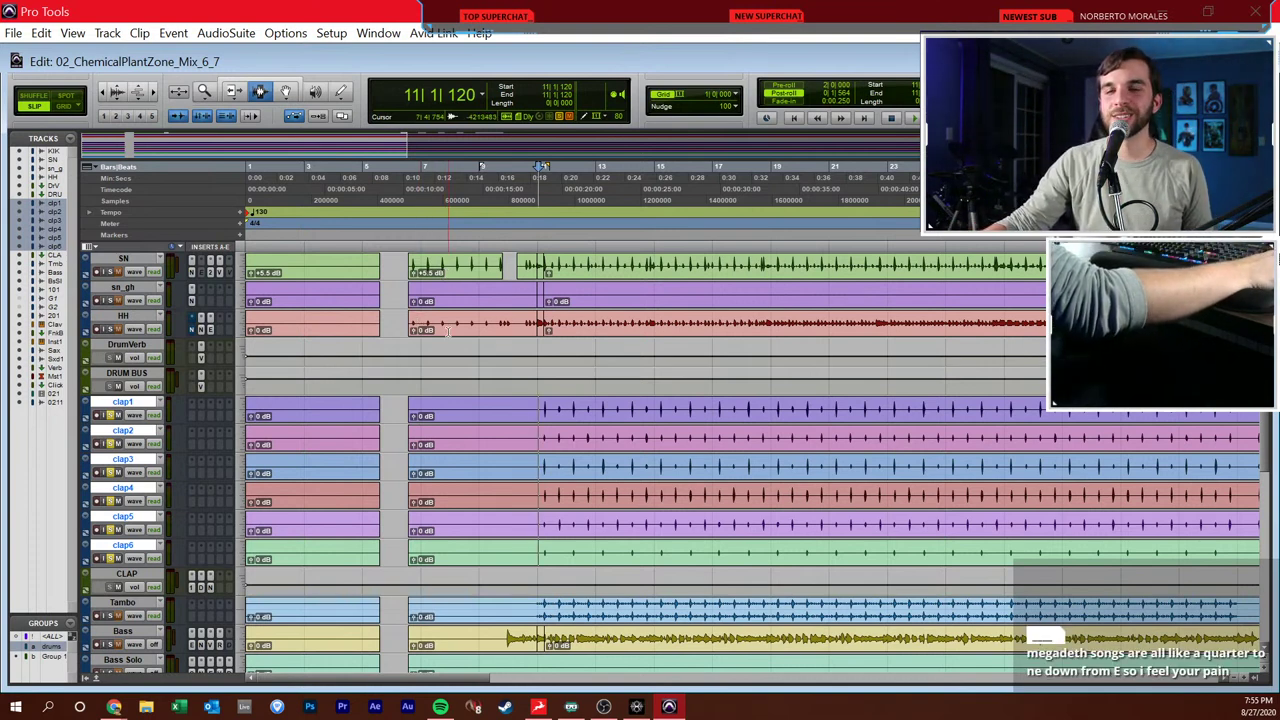
# - Switch to Grid mode and place the edit cursor on the clap1 track at 11|1|000
pyautogui.click(405, 402)
pyautogui.click(418, 412)
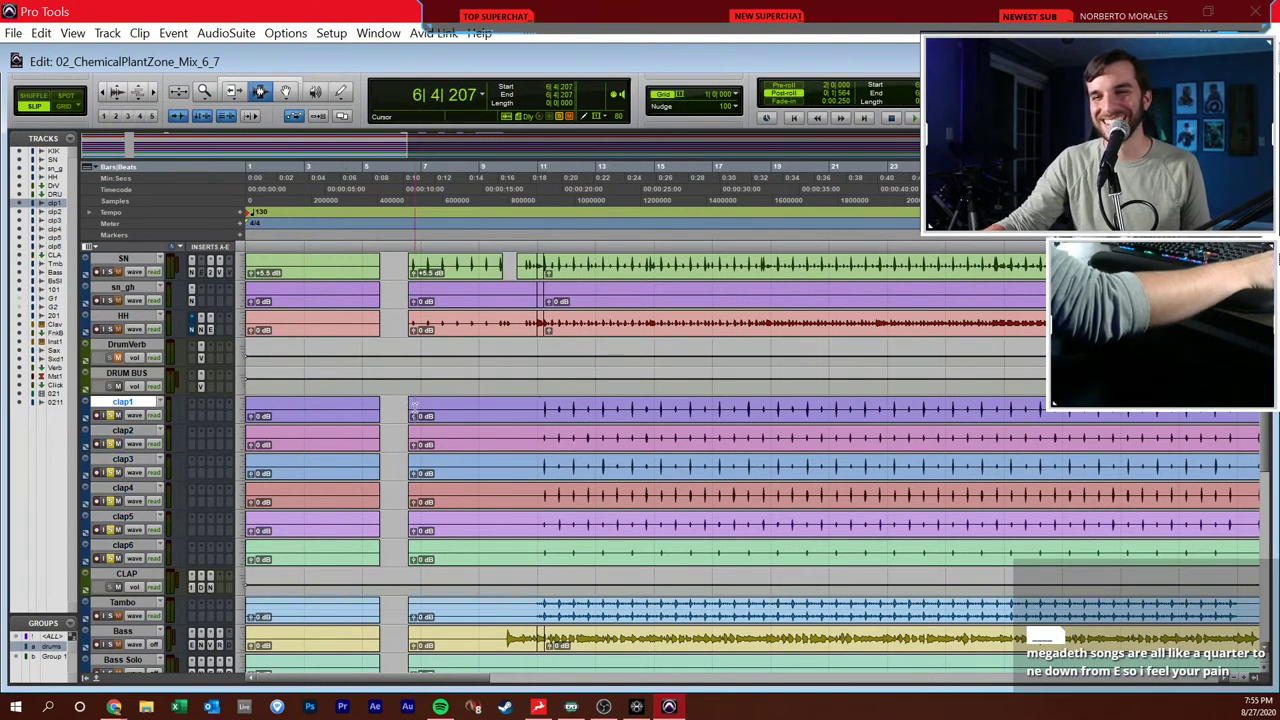
pyautogui.click(425, 405)
pyautogui.click(454, 405)
pyautogui.click(425, 405)
pyautogui.click(476, 401)
pyautogui.click(454, 405)
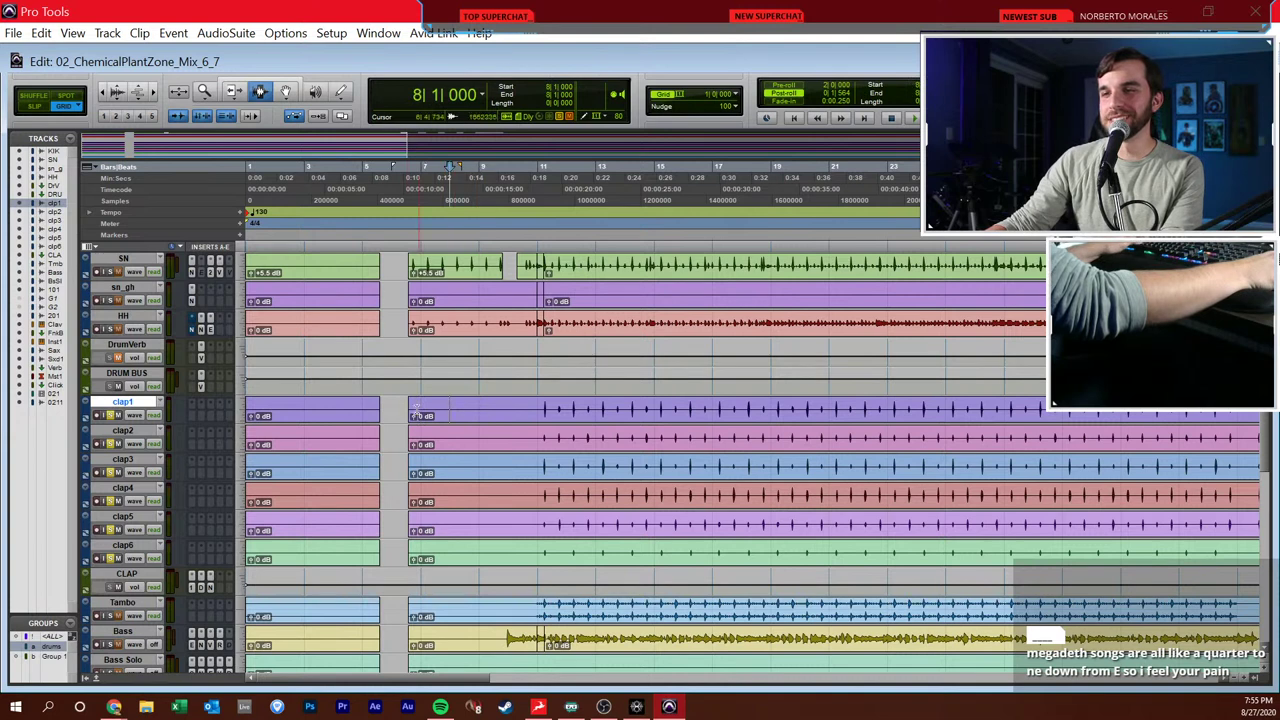
pyautogui.click(425, 405)
pyautogui.click(405, 405)
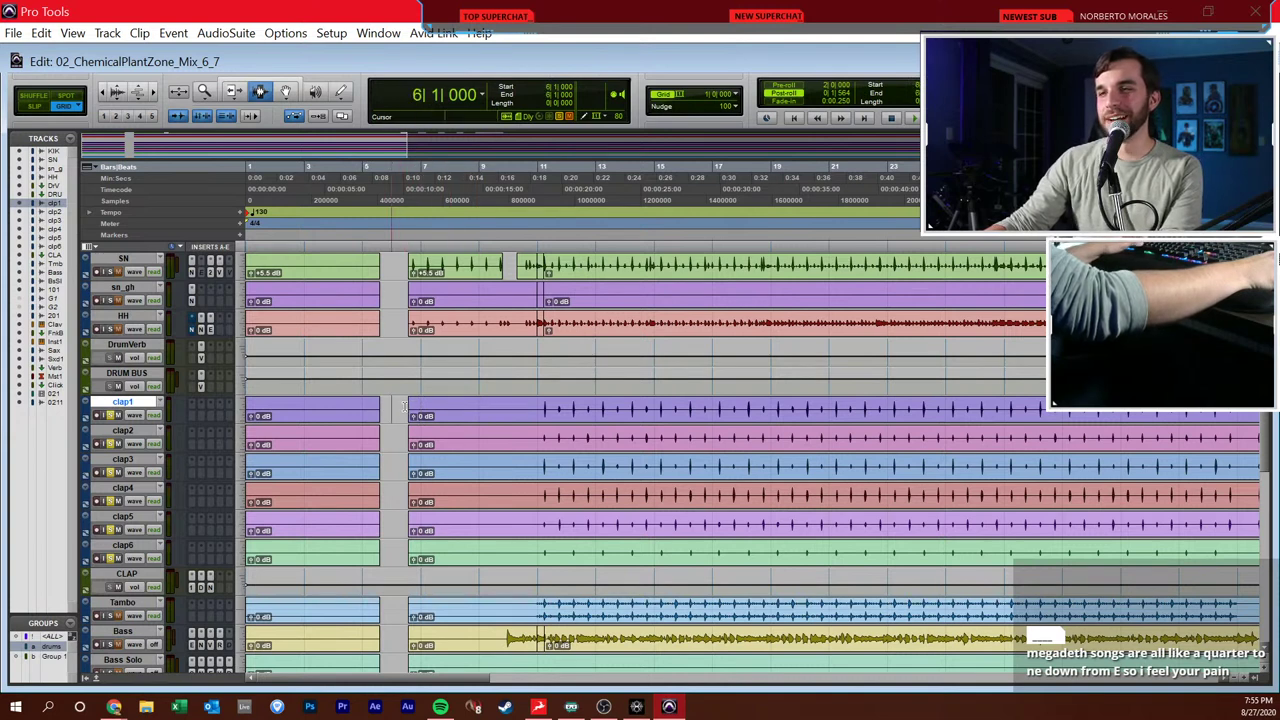
pyautogui.click(513, 405)
pyautogui.click(540, 405)
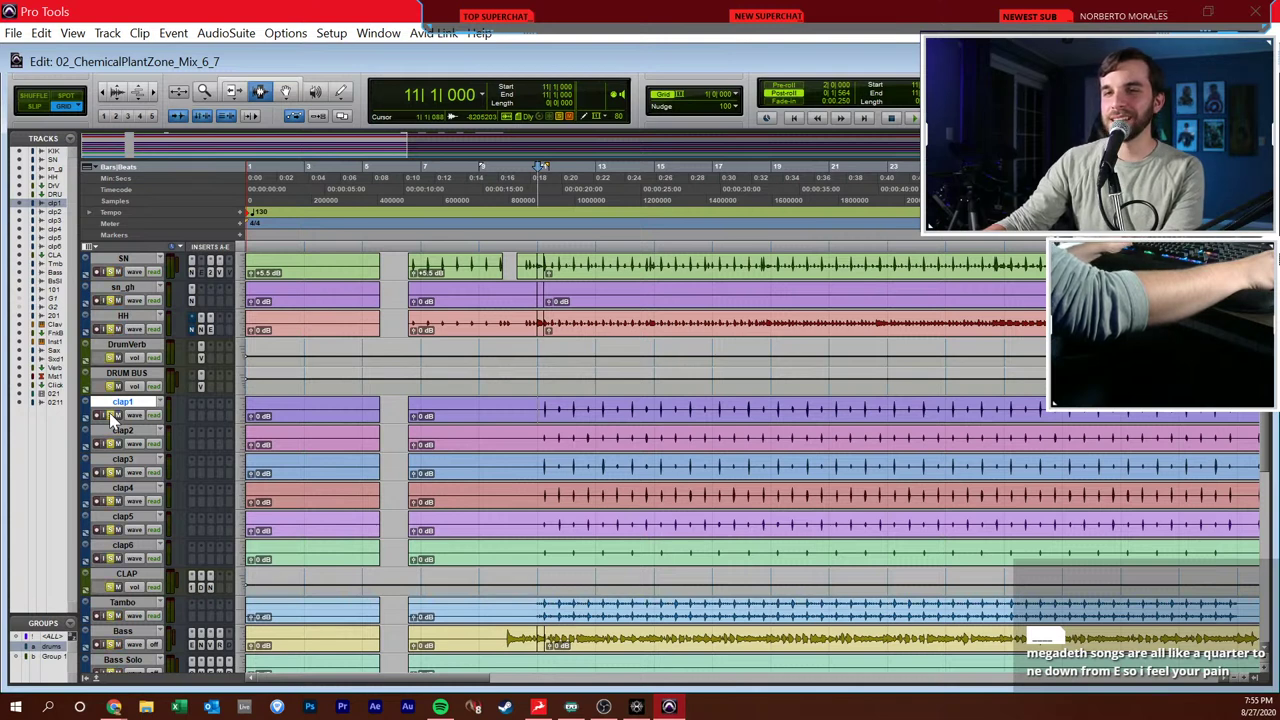
# - Select tracks clap1 to clap6 and play them from bar 11 together with the soloed drum tracks
pyautogui.keyDown('shift'); pyautogui.click(124, 548); pyautogui.keyUp('shift')
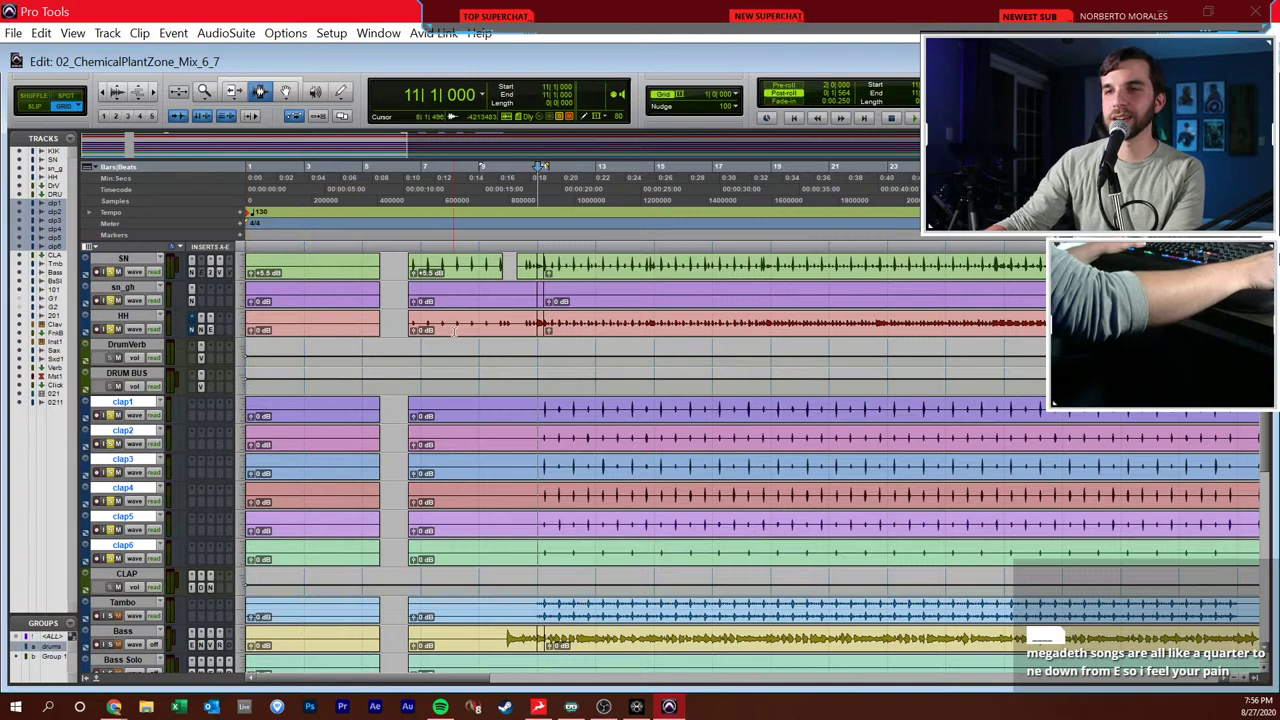
pyautogui.scroll(1, 130, 315)
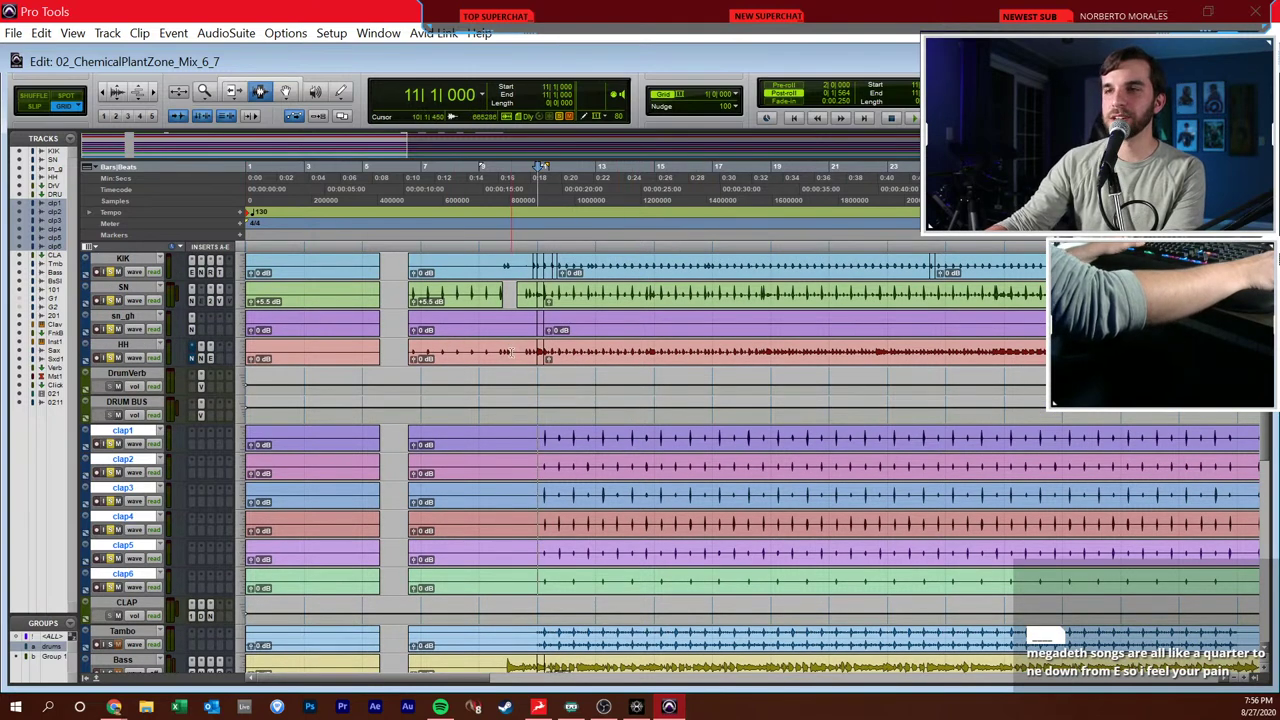
pyautogui.press('space')
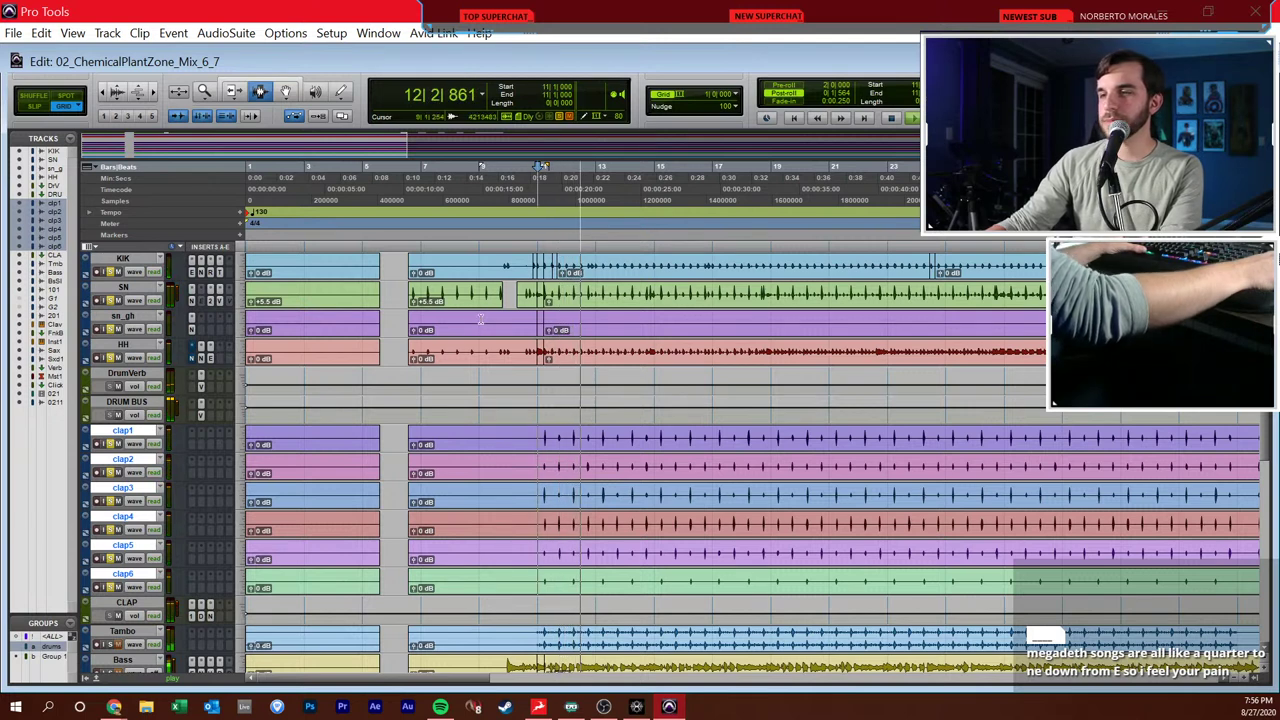
pyautogui.press('space')
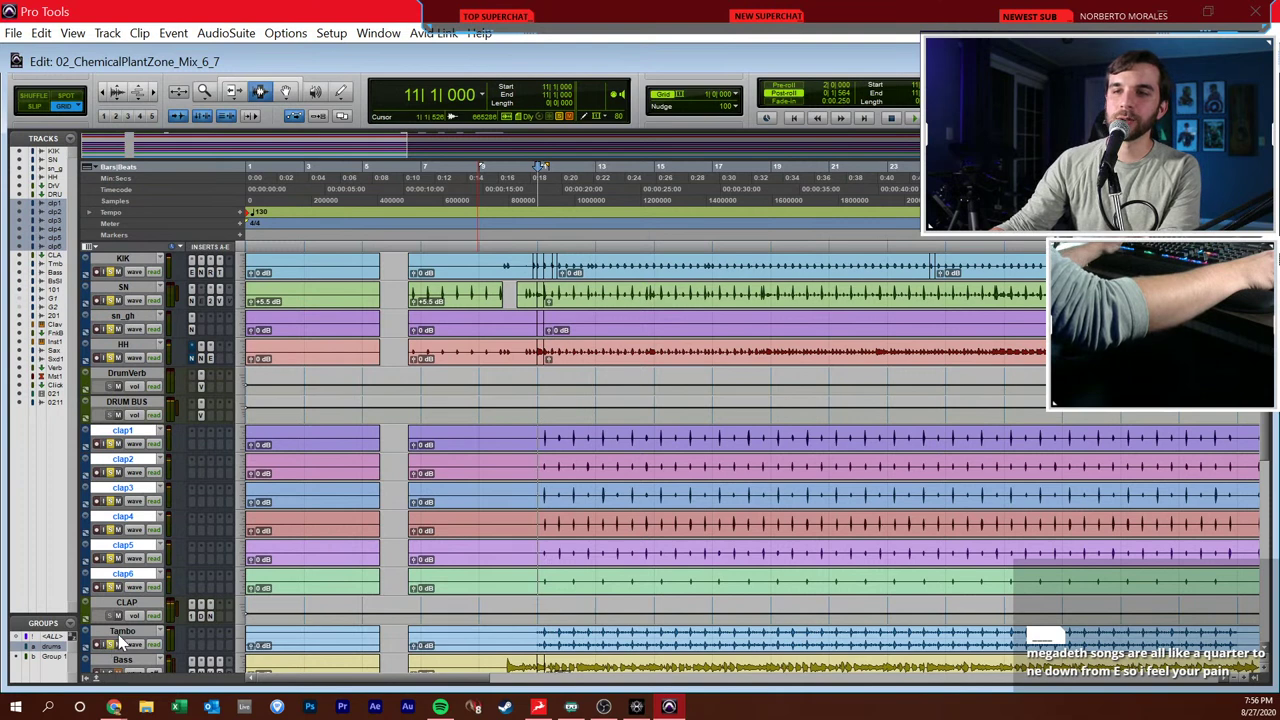
# - Solo the Tambo track as well, play from bar 11, and select its audio from bar 11 to bar 13
pyautogui.click(120, 634)
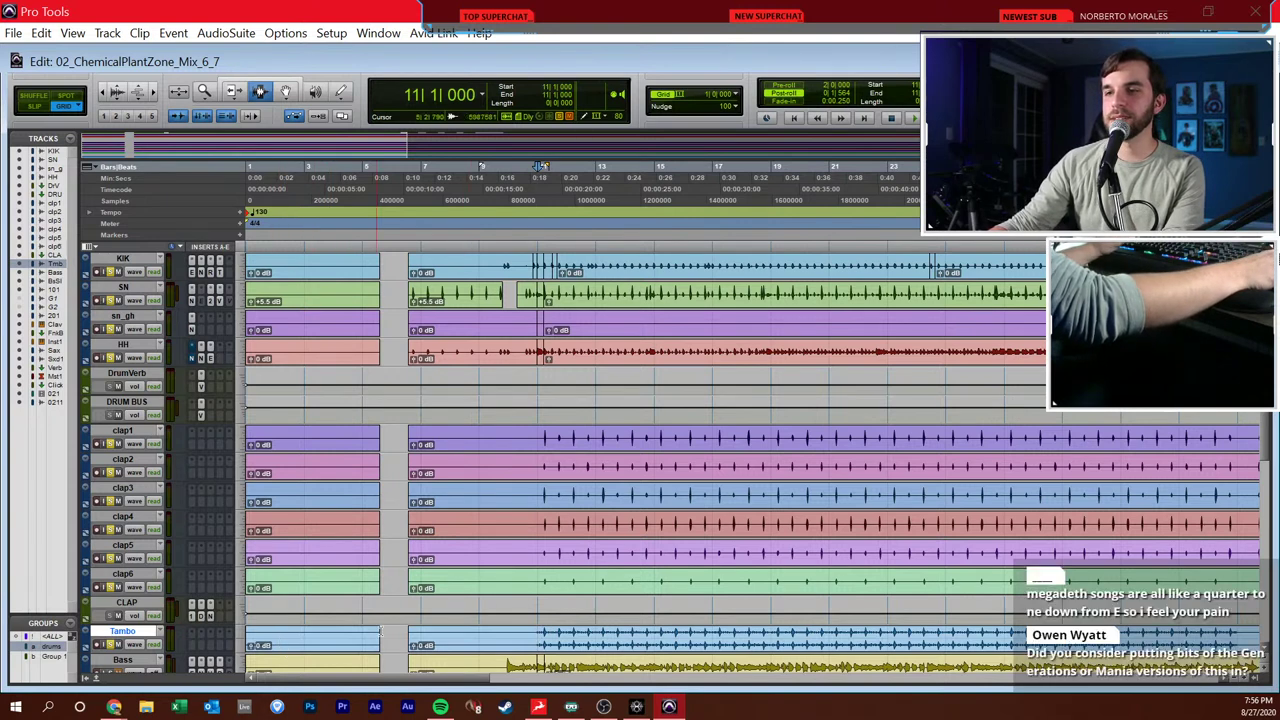
pyautogui.press('space')
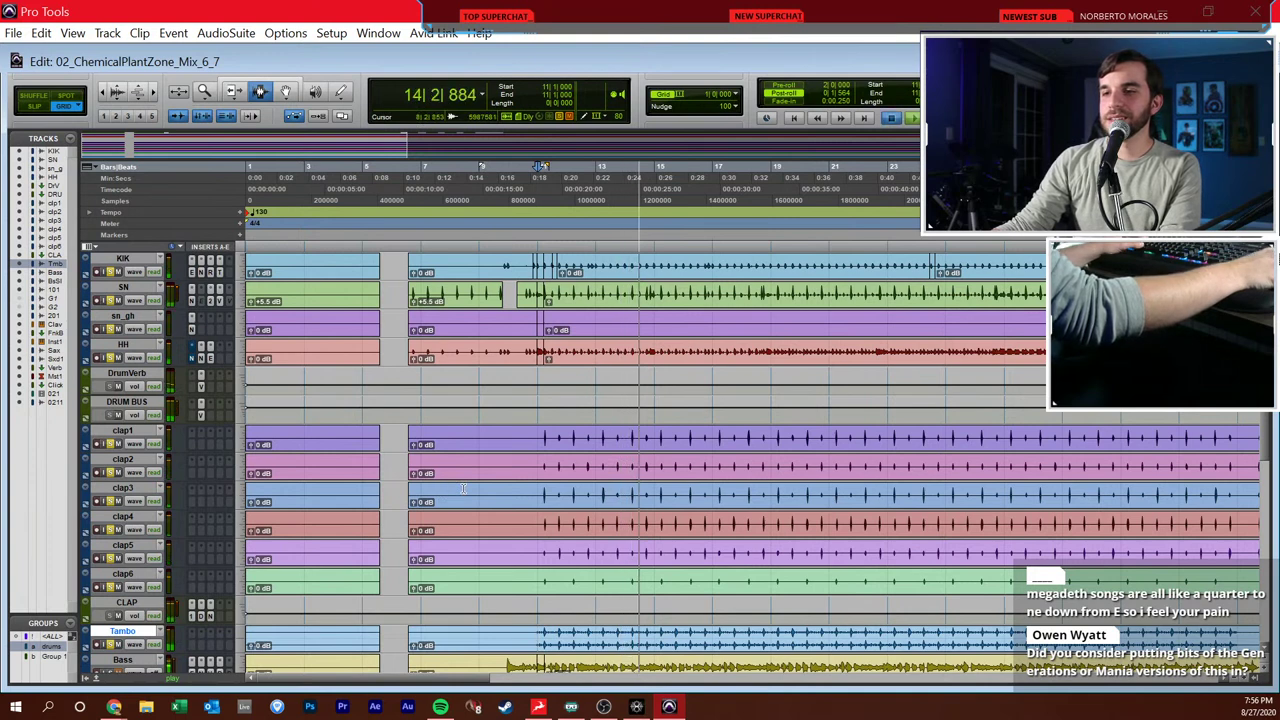
pyautogui.press('space')
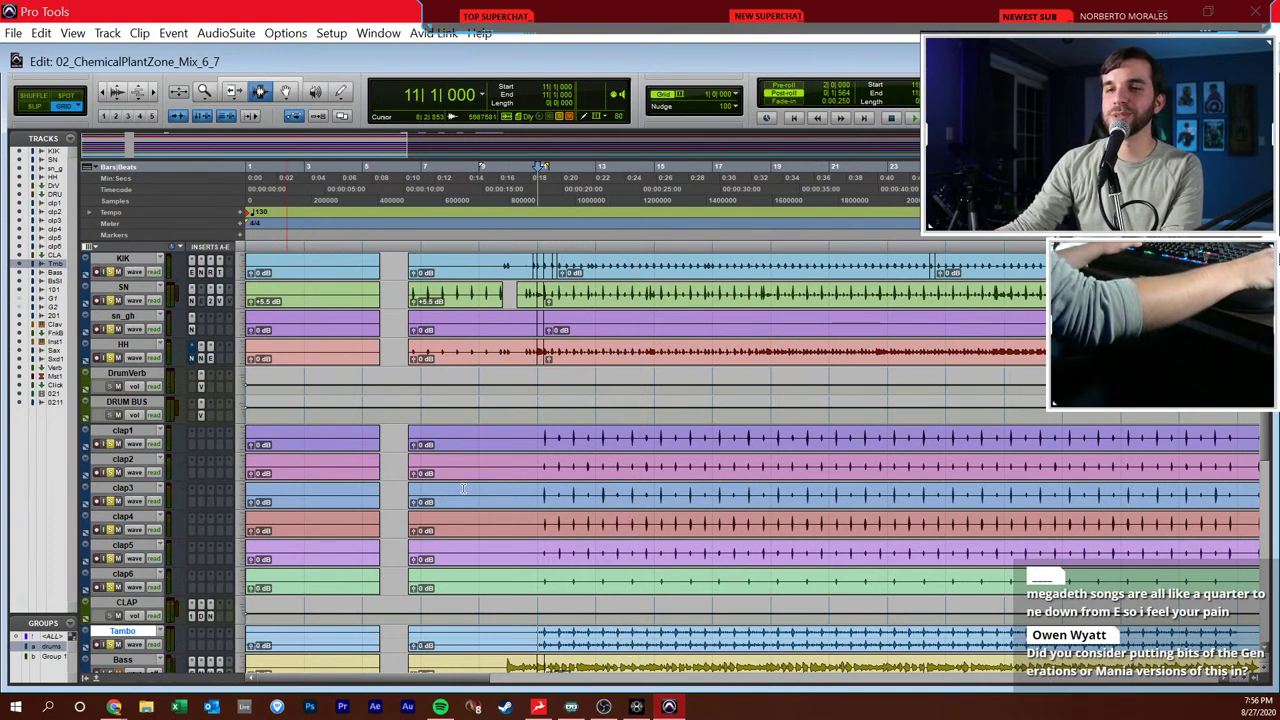
pyautogui.moveTo(537, 638); pyautogui.dragTo(600, 634)
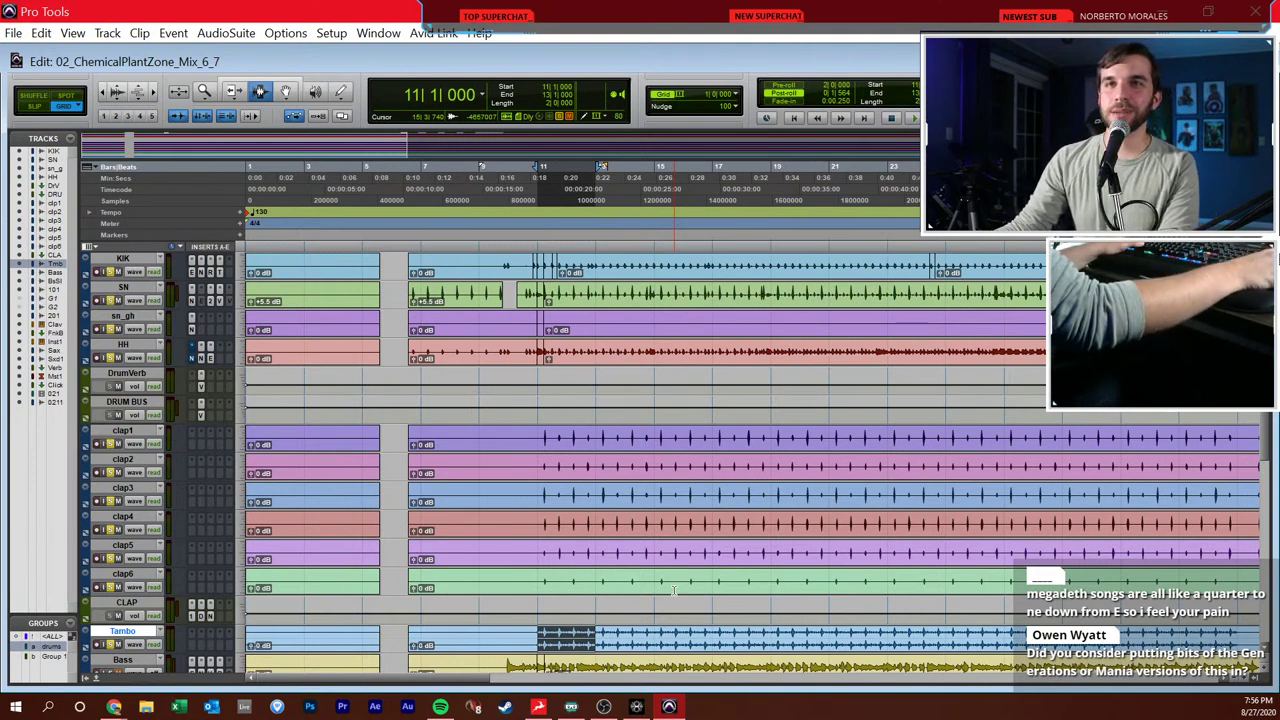
# - Place the edit cursor on clap1 at bar 11, solo the Bass track, and play from there
pyautogui.click(540, 437)
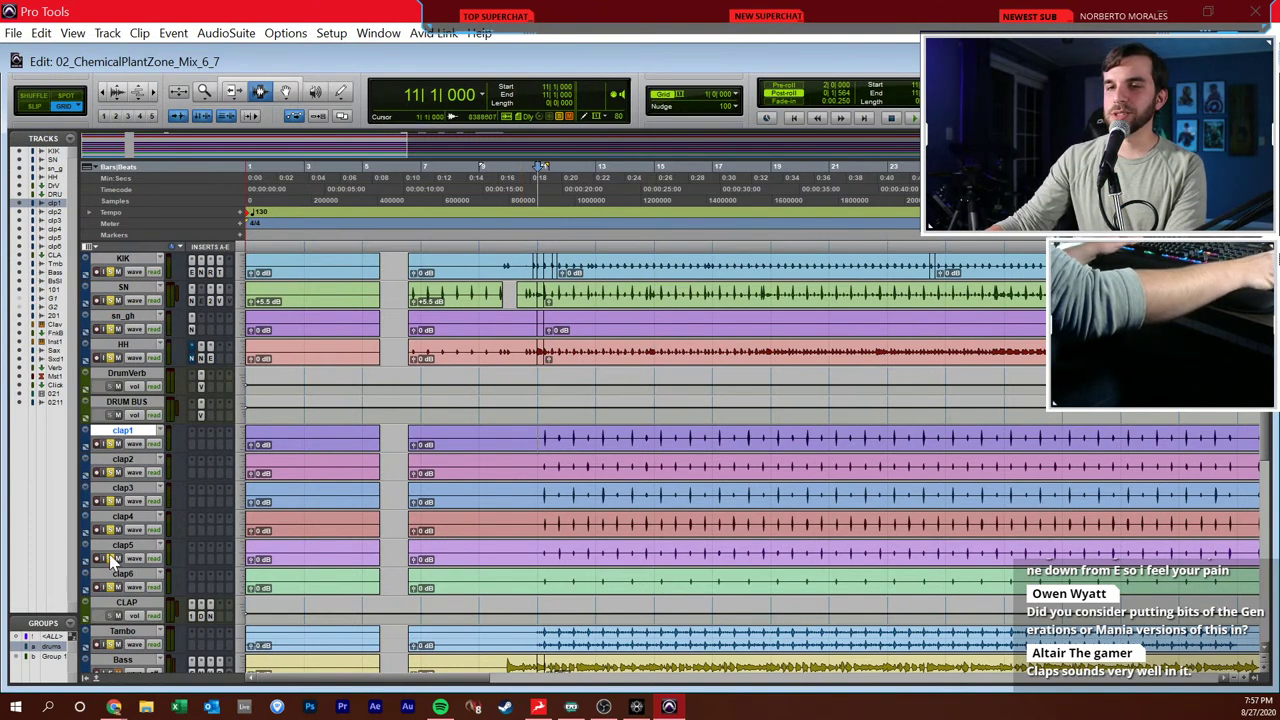
pyautogui.scroll(-5, 115, 550)
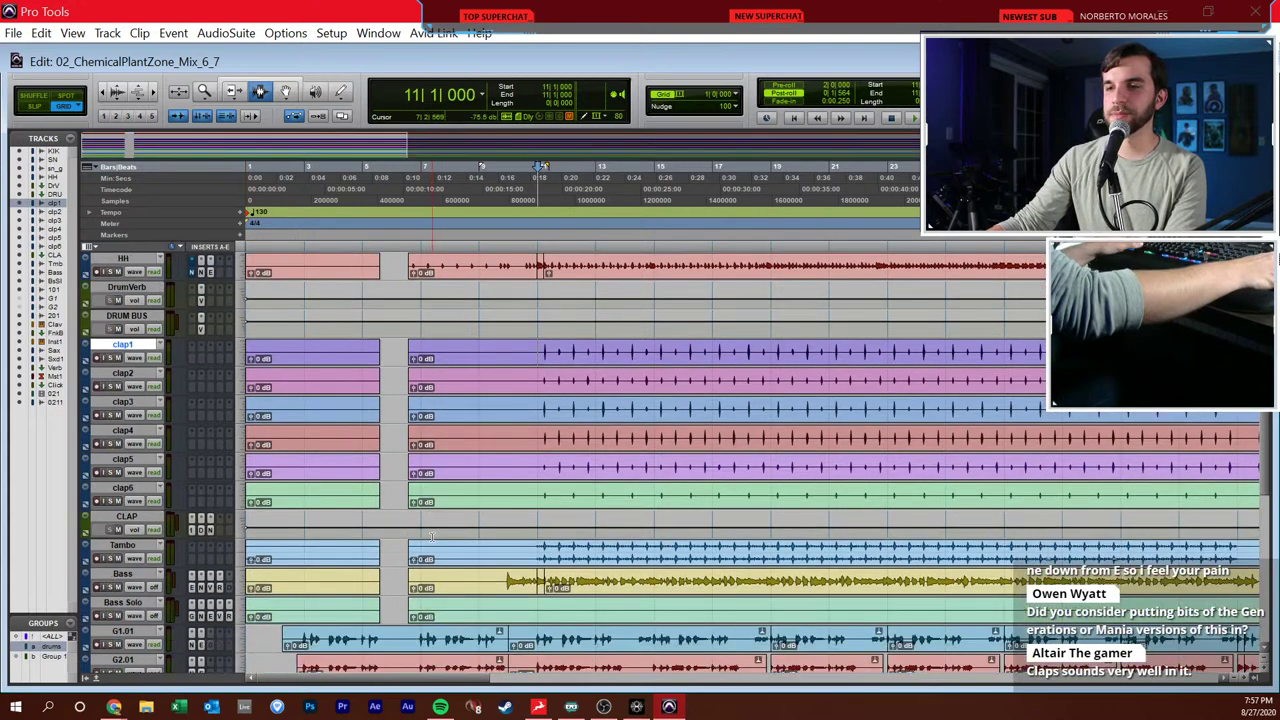
pyautogui.press('space')
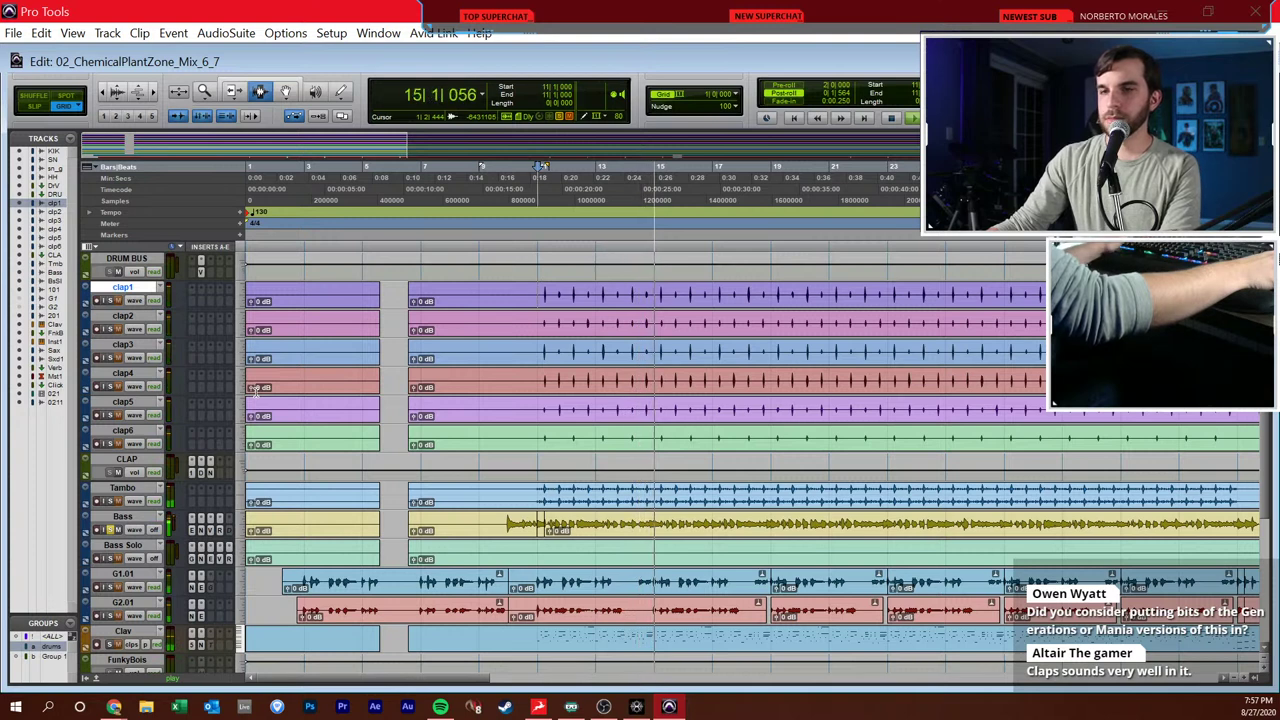
pyautogui.press('space')
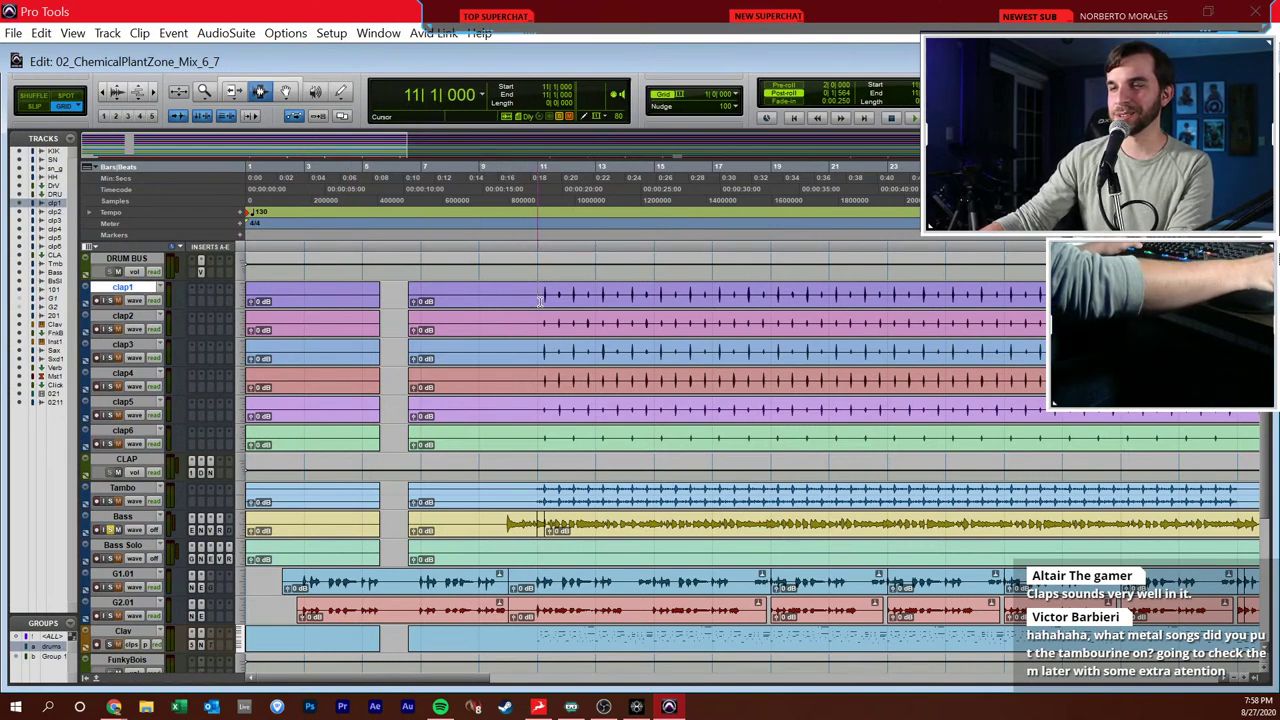
# - Solo and record-arm the Clav track, and open its Kontakt instrument from the Mix window
pyautogui.scroll(-4, 537, 479)
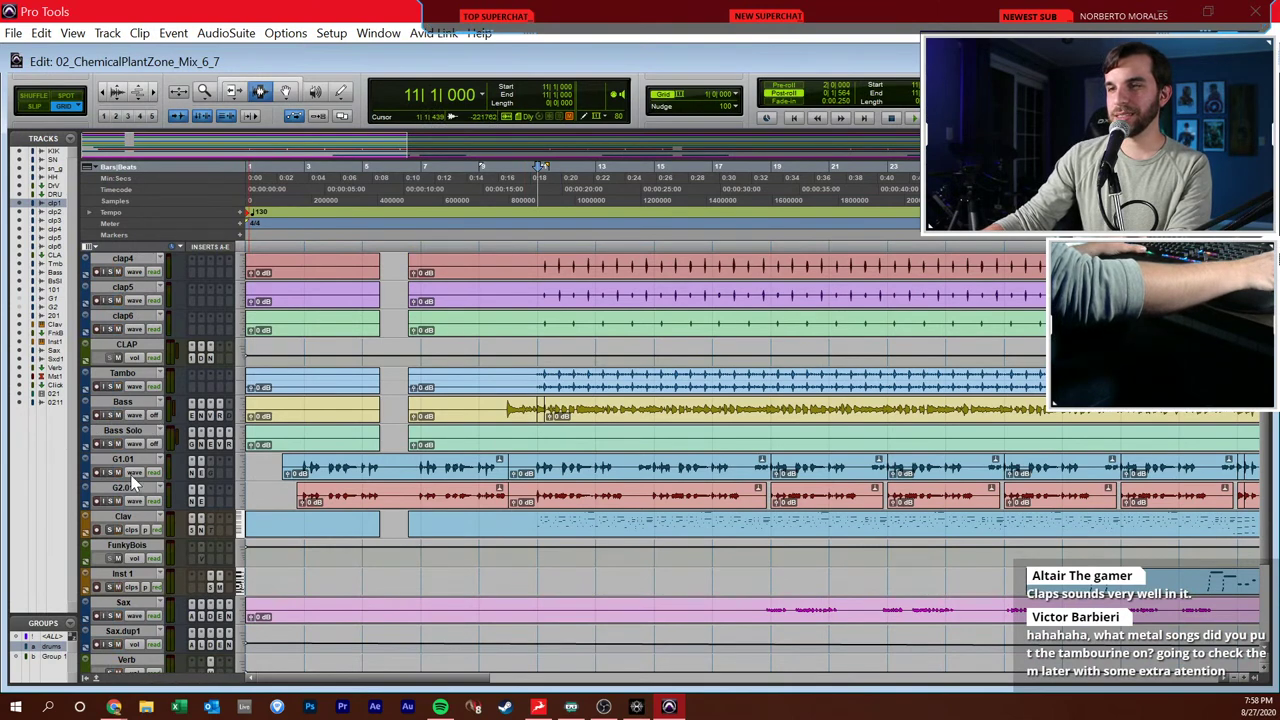
pyautogui.scroll(-1, 150, 457)
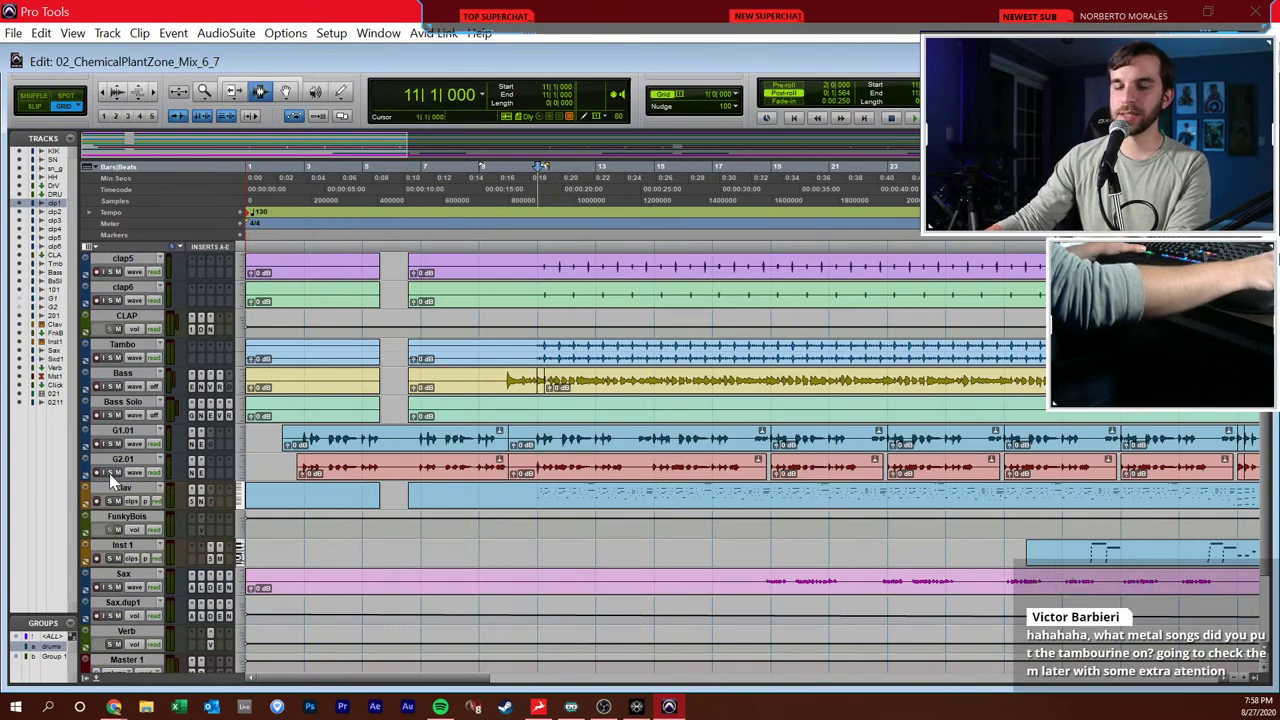
pyautogui.scroll(-2, 118, 488)
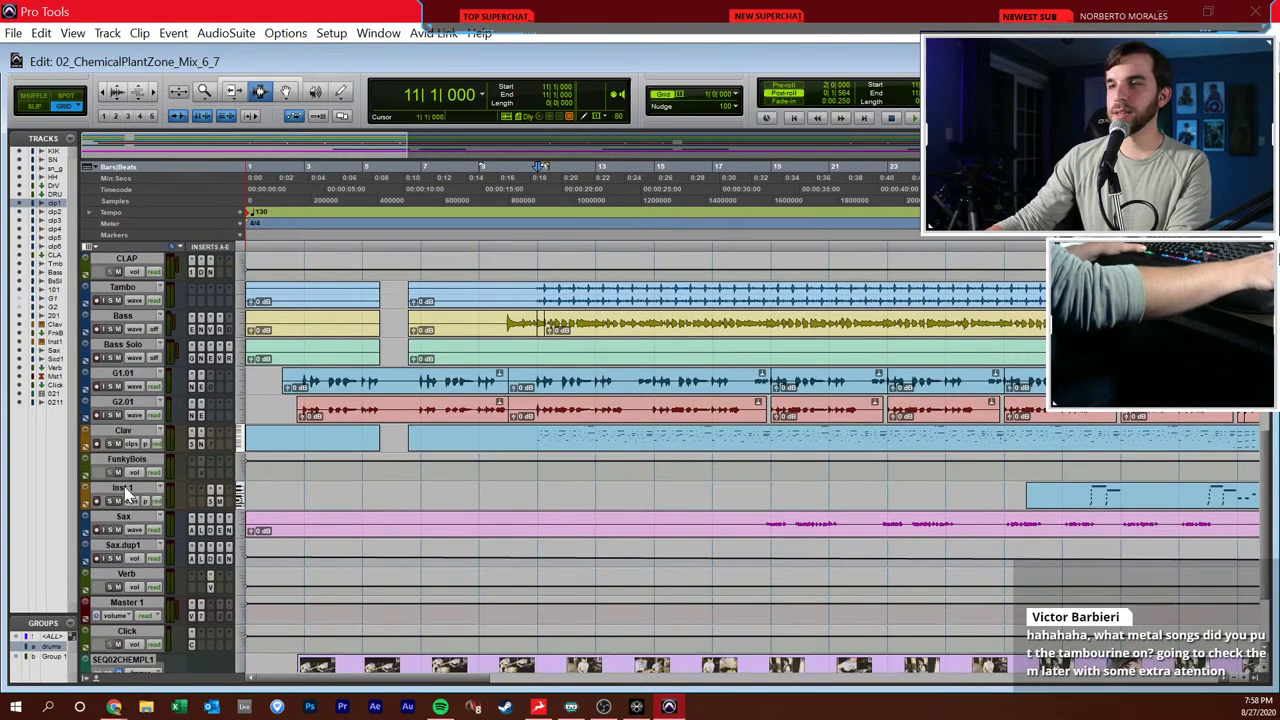
pyautogui.click(114, 432)
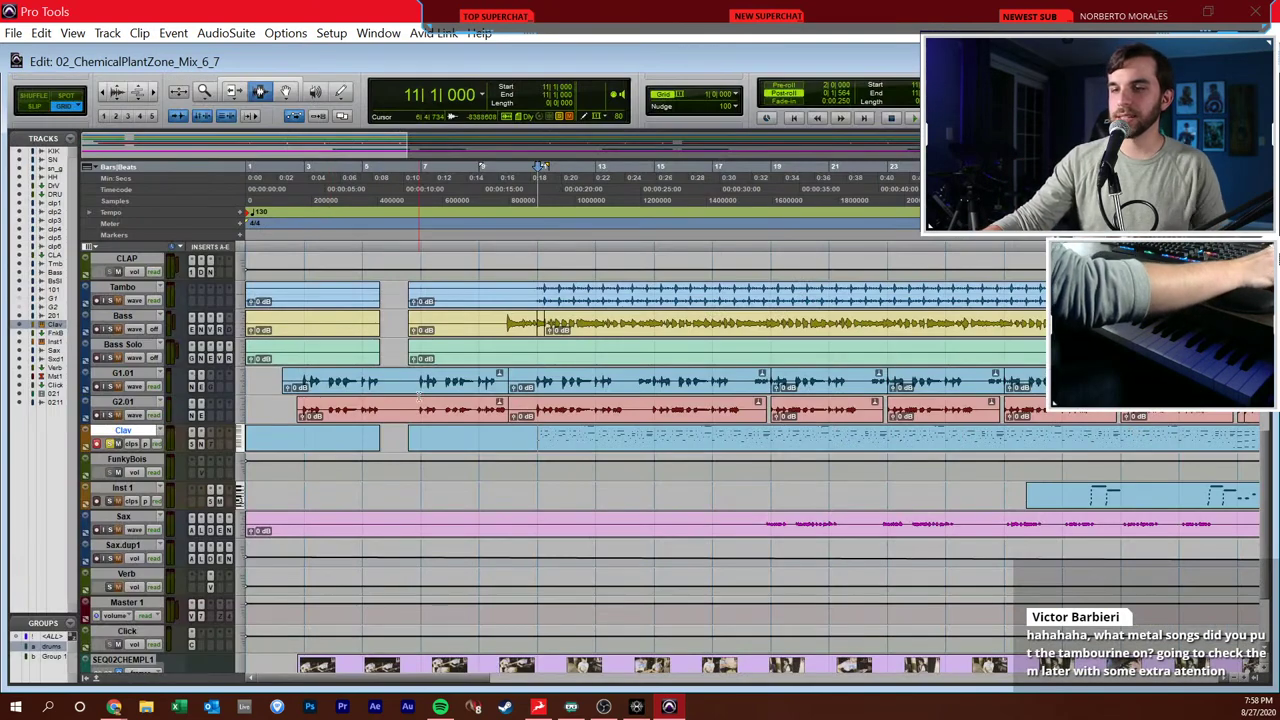
pyautogui.hotkey('ctrl', '=')
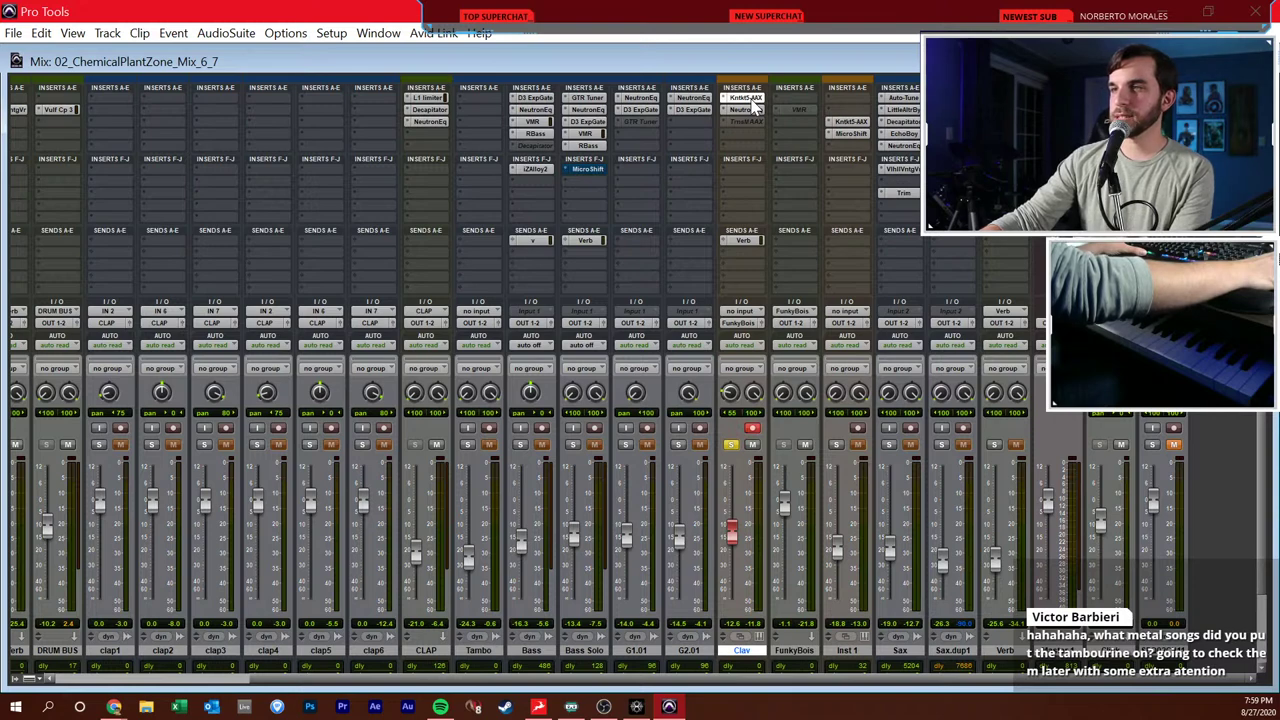
pyautogui.click(752, 100)
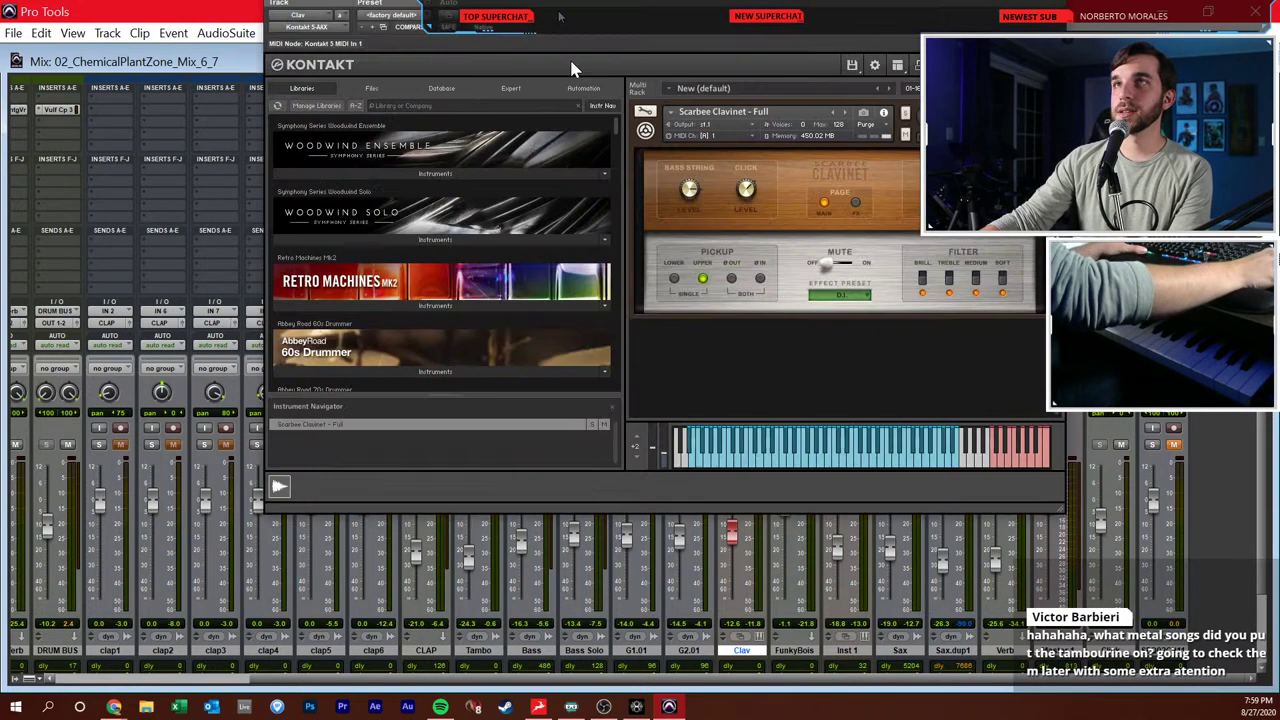
# - Switch to Chrome, browse the clavinet image results including the Soundgas Hohner Clavinet D6, and return to Pro Tools
pyautogui.hotkey('alt', 'Tab')
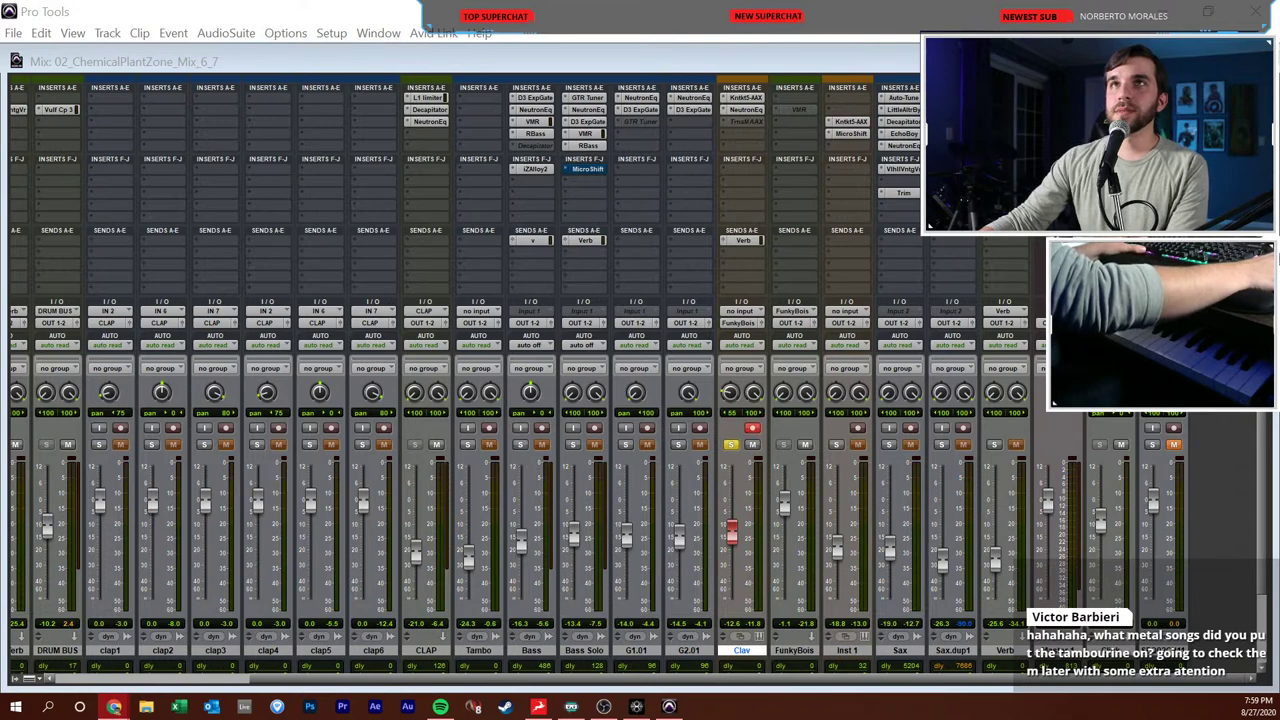
pyautogui.hotkey('alt', 'Tab')
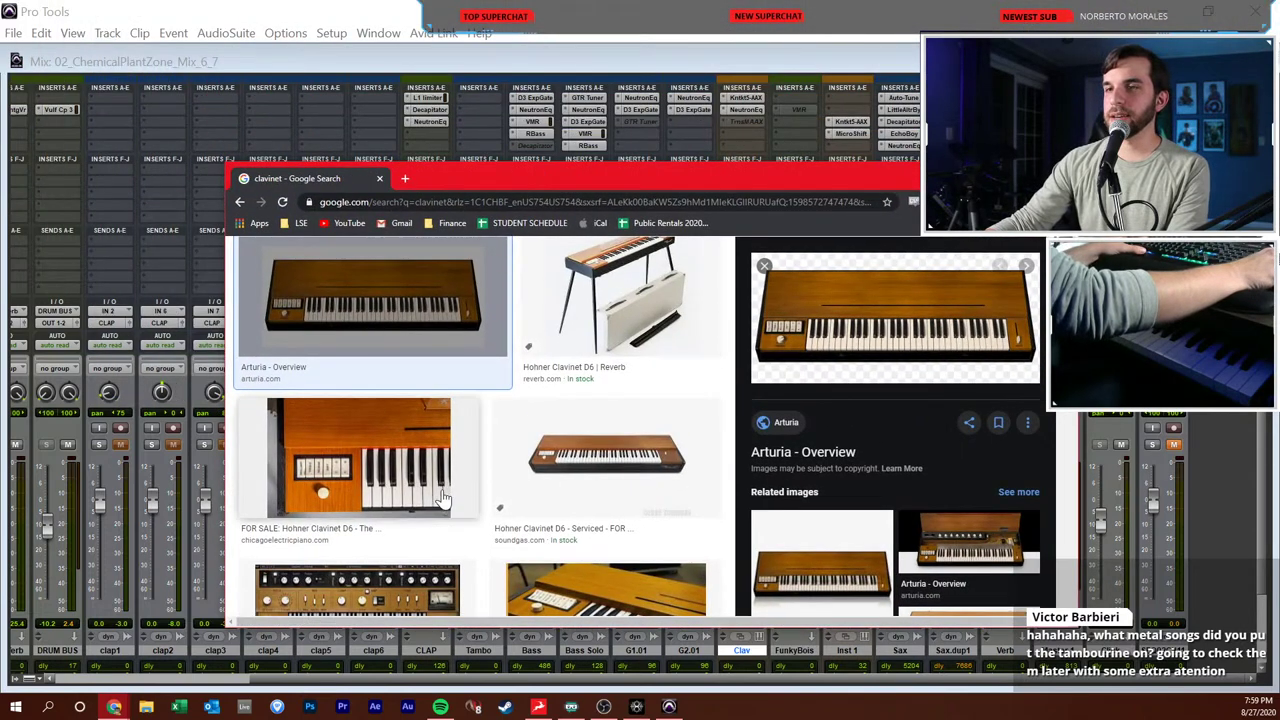
pyautogui.click(398, 507)
pyautogui.click(584, 434)
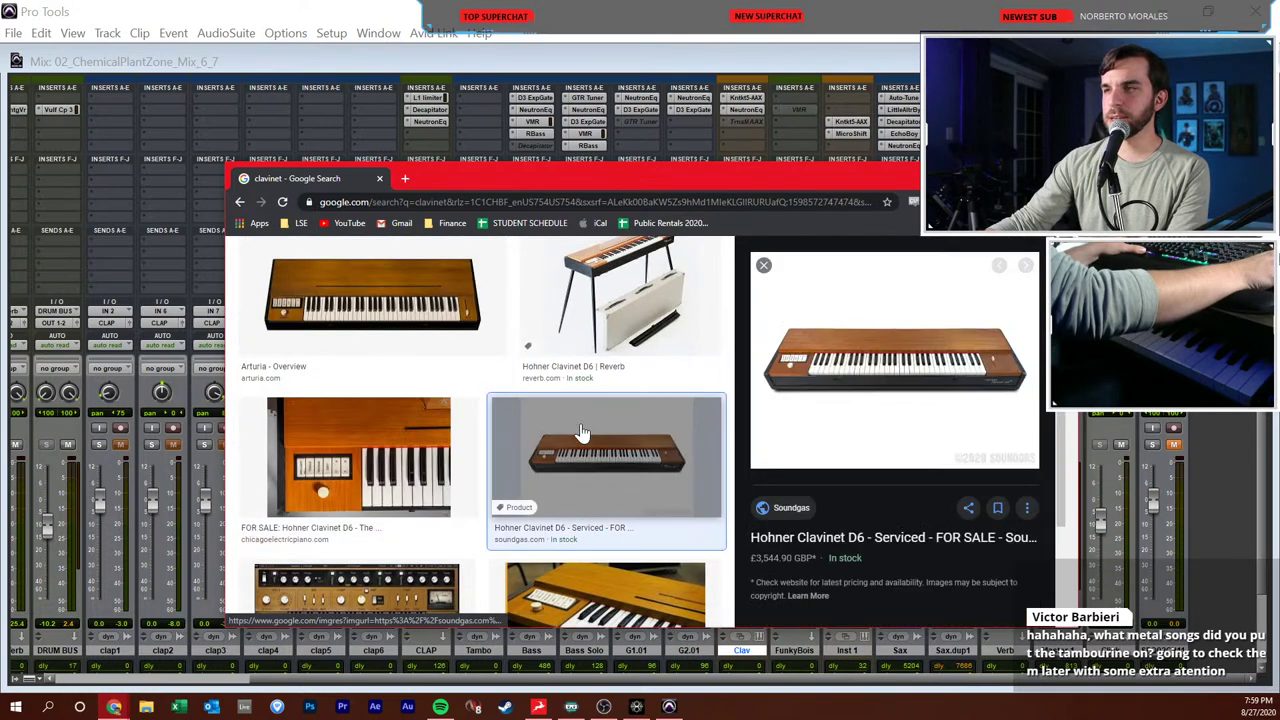
pyautogui.scroll(-3, 600, 363)
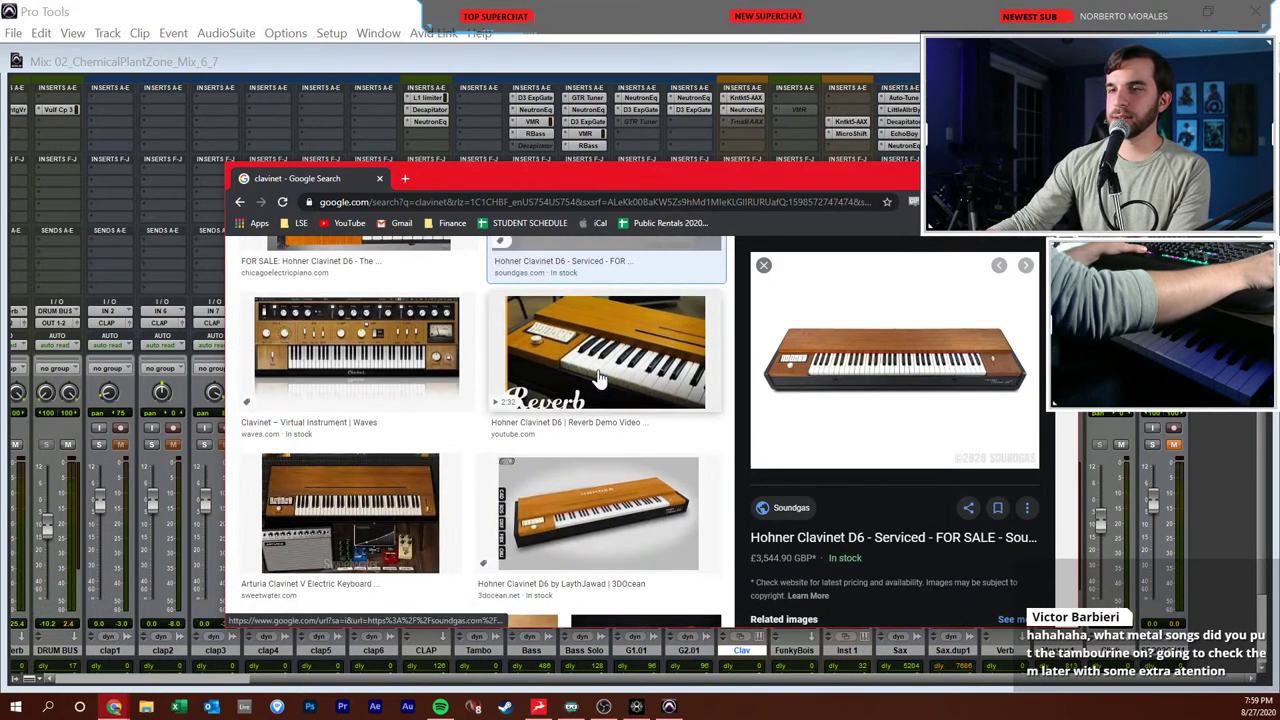
pyautogui.scroll(2, 609, 353)
pyautogui.hotkey('alt', 'Tab')
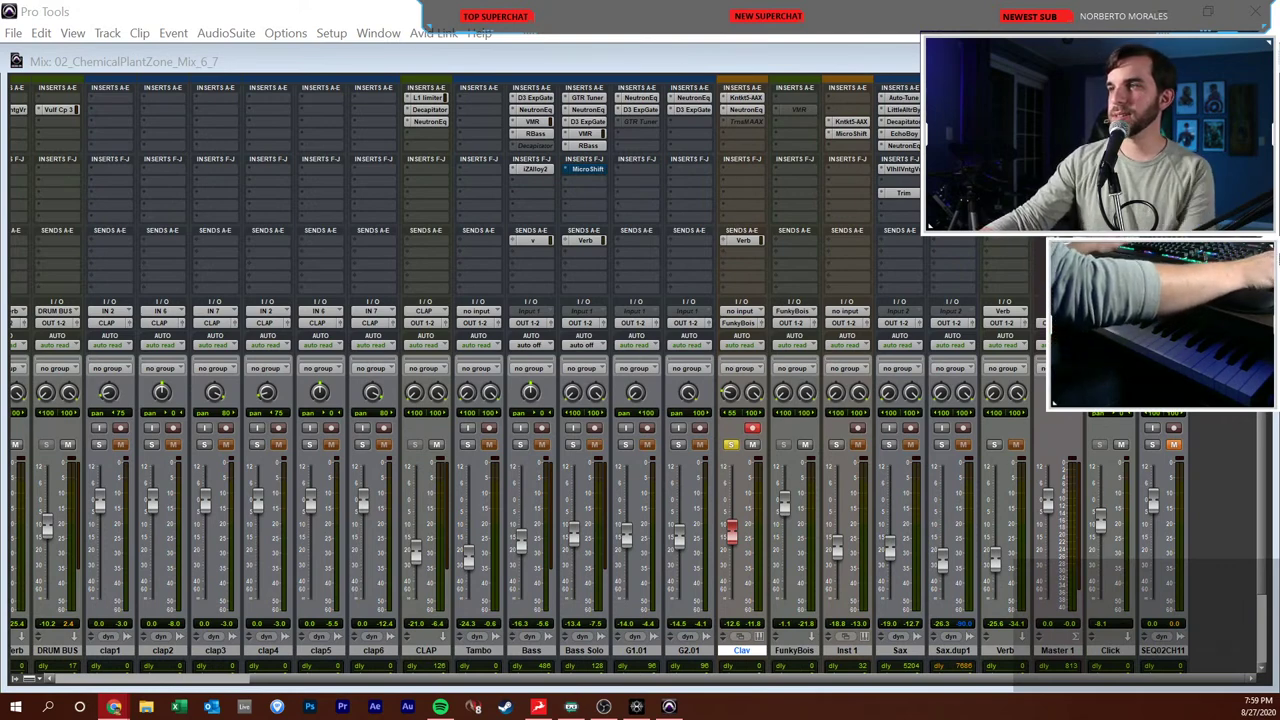
pyautogui.hotkey('alt', 'Tab')
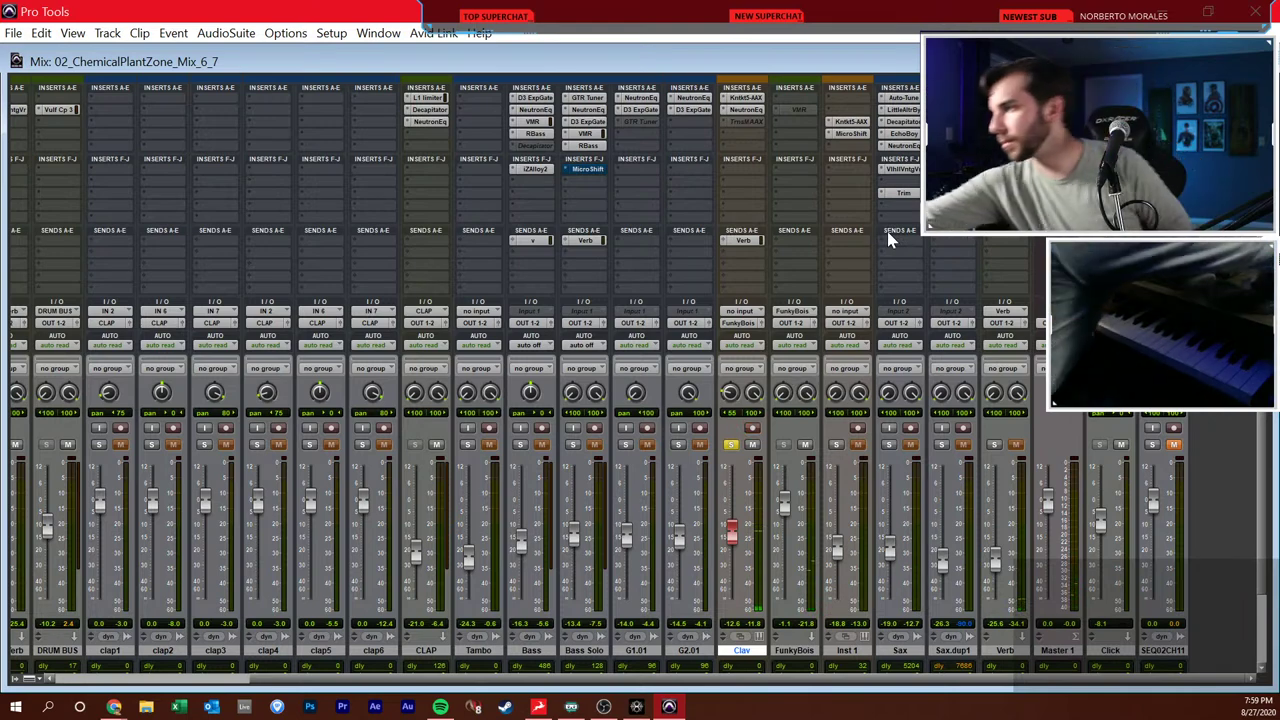
# - Open the Playback Engine settings
pyautogui.click(331, 33)
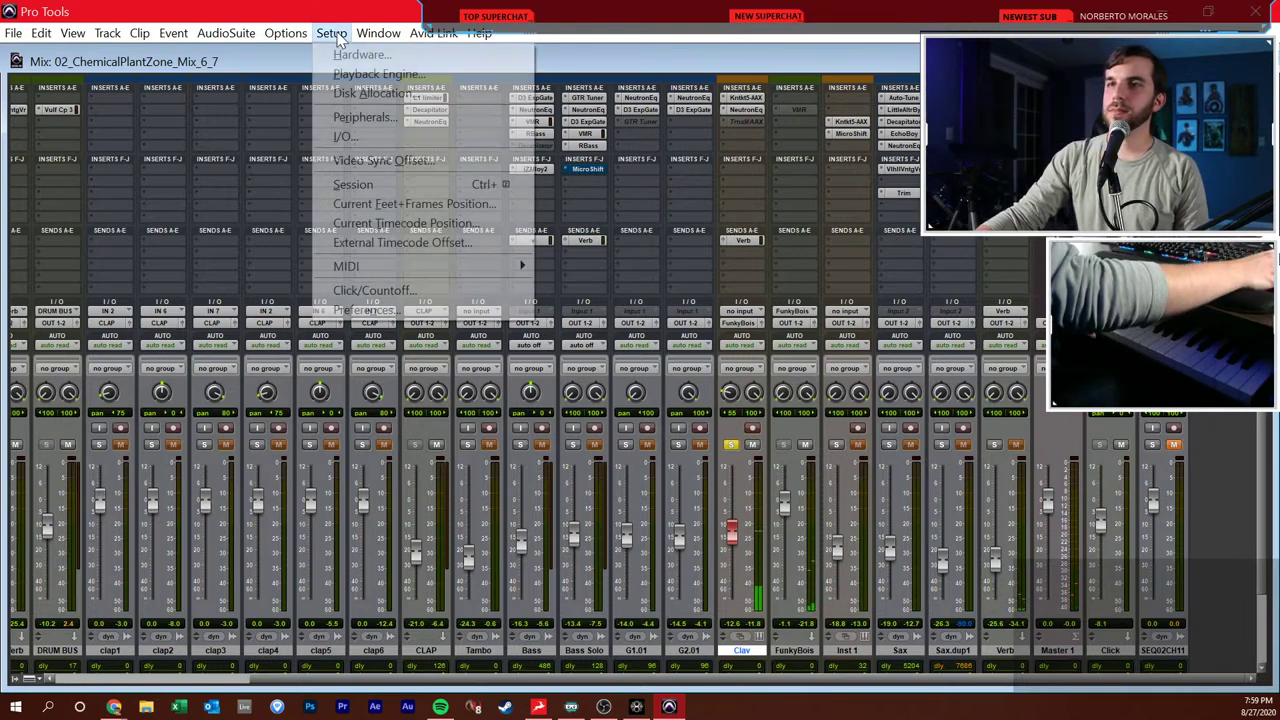
pyautogui.click(350, 77)
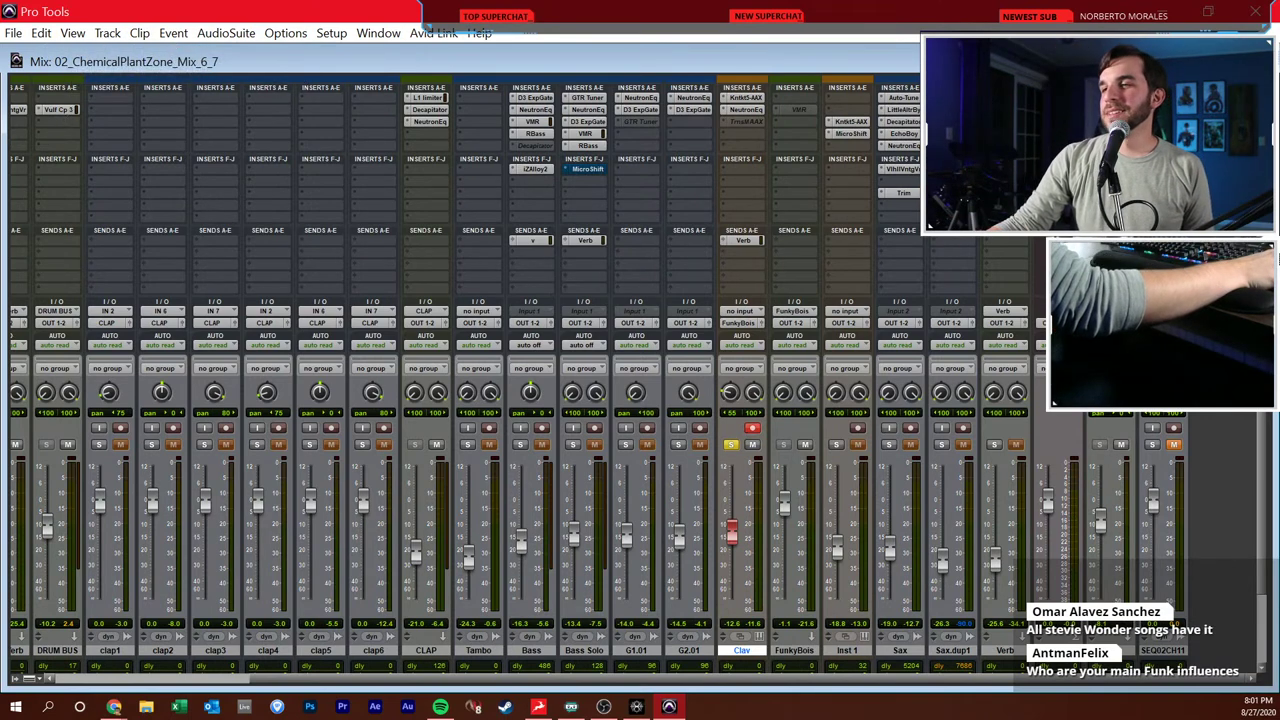
# - Return to the Edit window, play the soloed Clav track from bar 11, and remove its solo
pyautogui.hotkey('ctrl', '=')
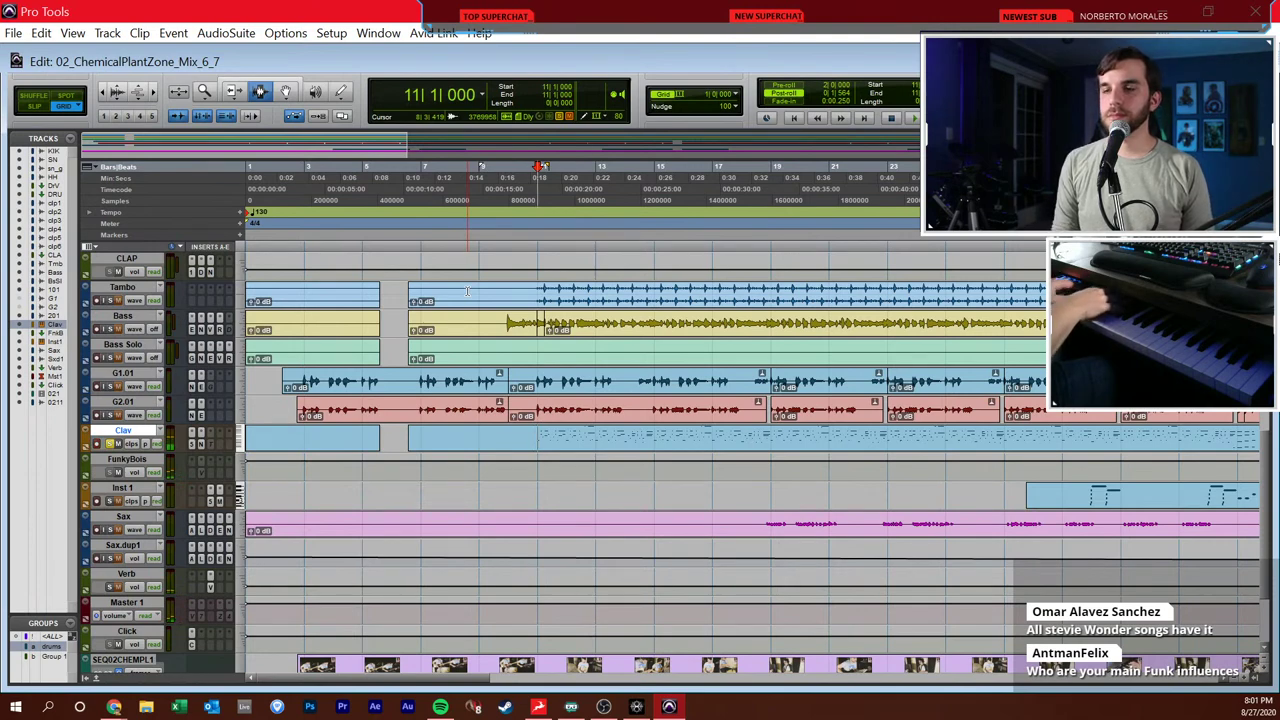
pyautogui.hotkey('ctrl', '=')
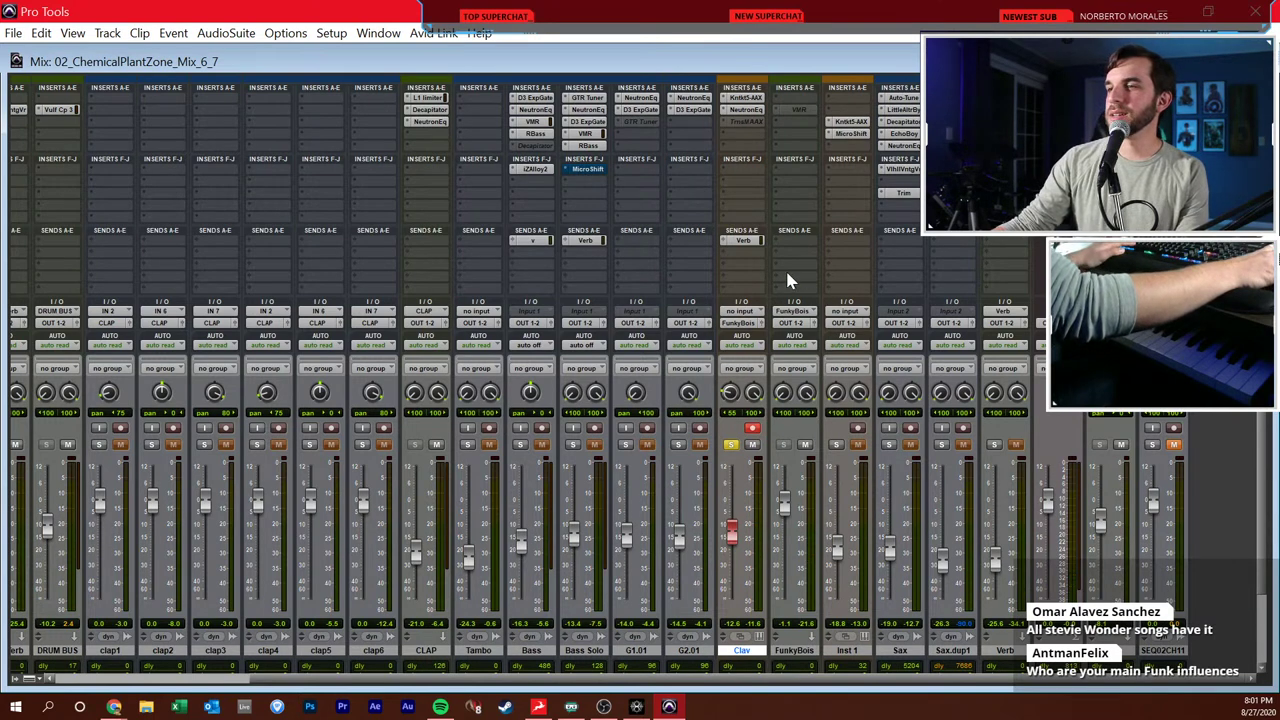
pyautogui.hotkey('ctrl', '=')
pyautogui.press('space')
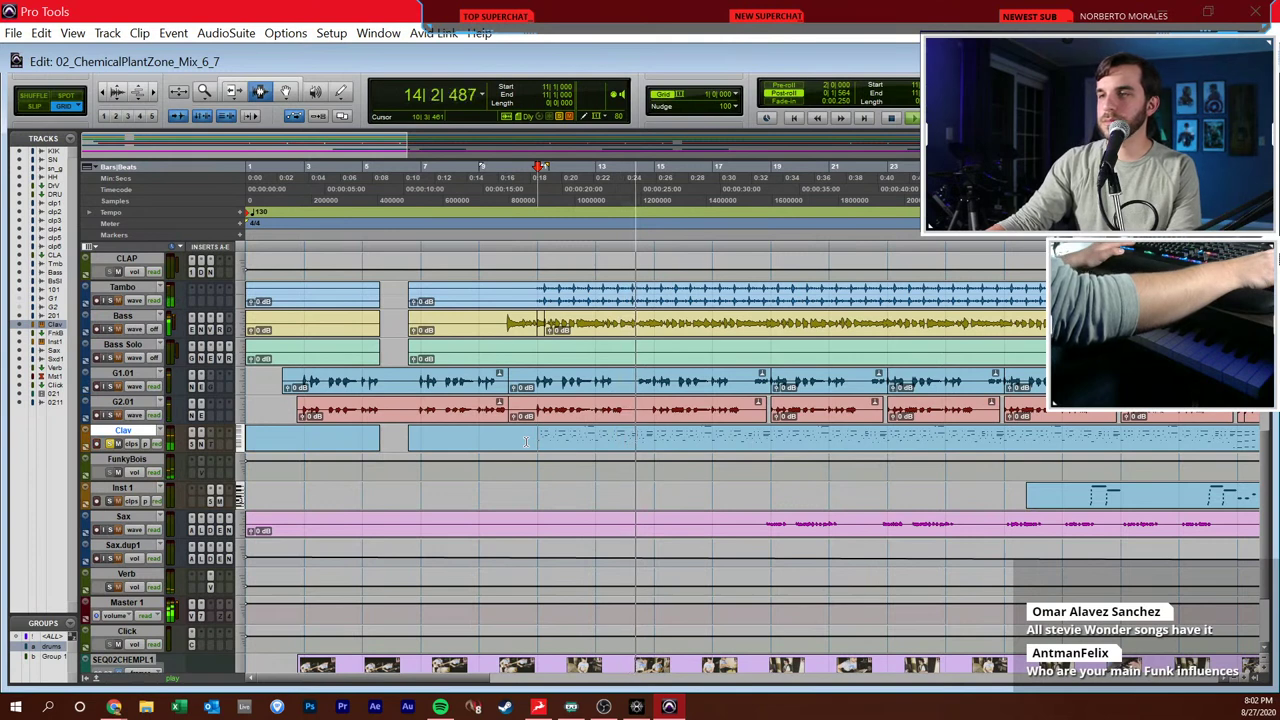
pyautogui.press('space')
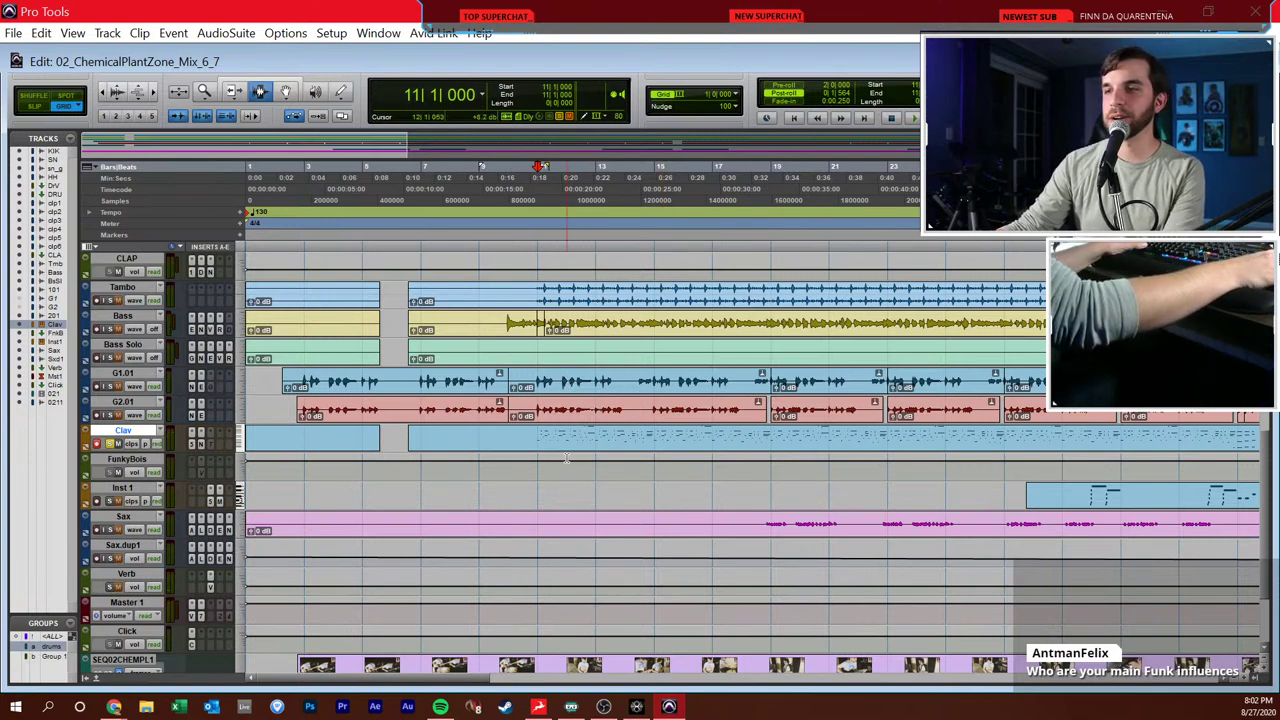
pyautogui.press('space')
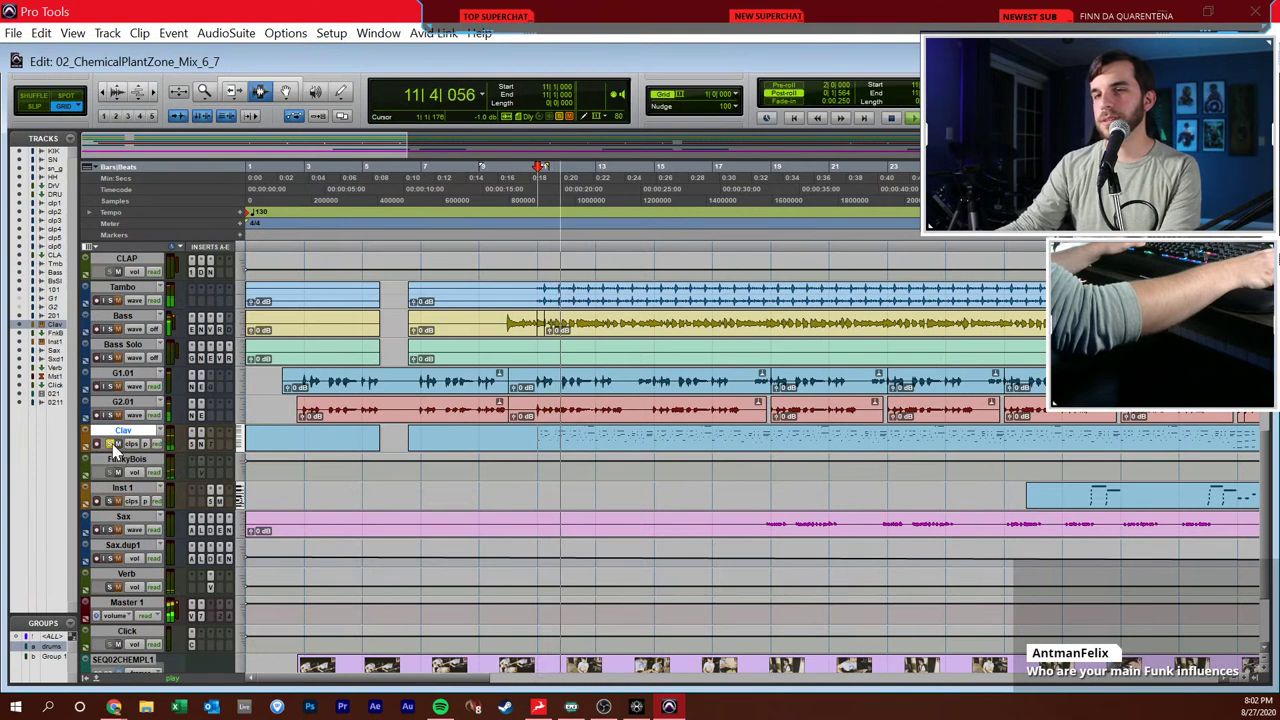
pyautogui.press('space')
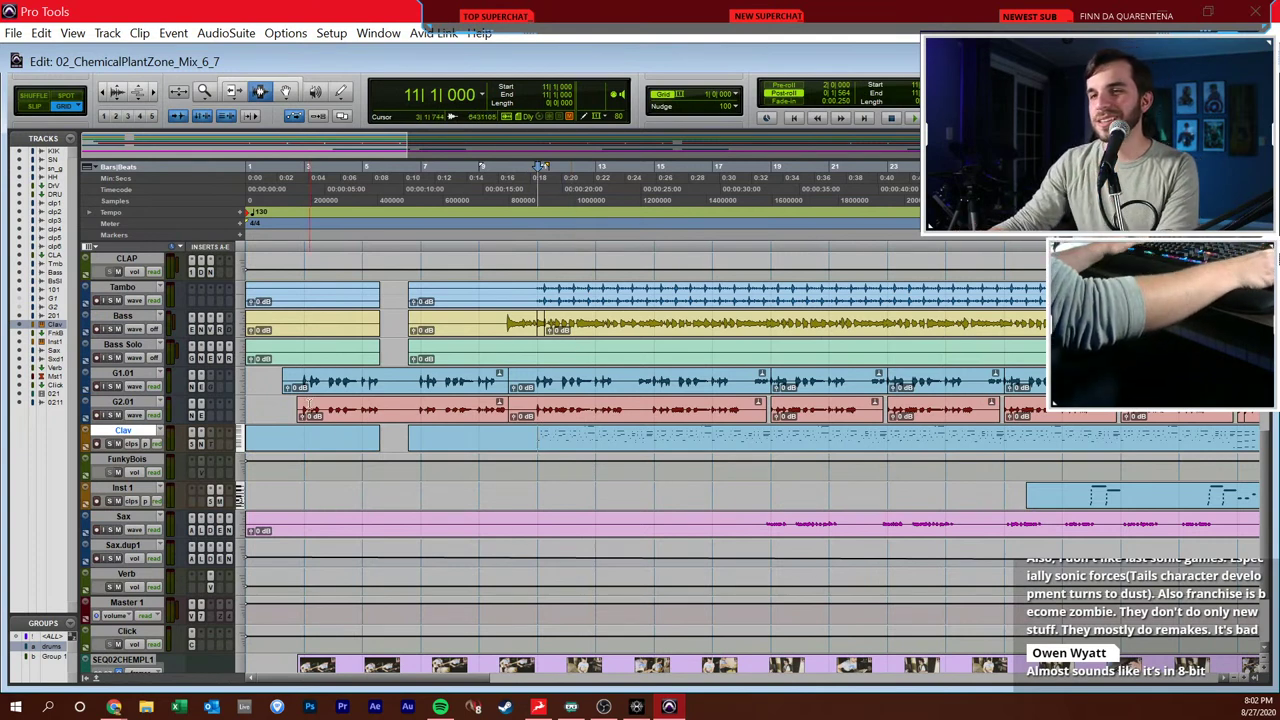
# - Play the full mix from bar 11 while placing the edit cursor on Sax at bar 19 and Inst 1 at bar 29
pyautogui.press('space')
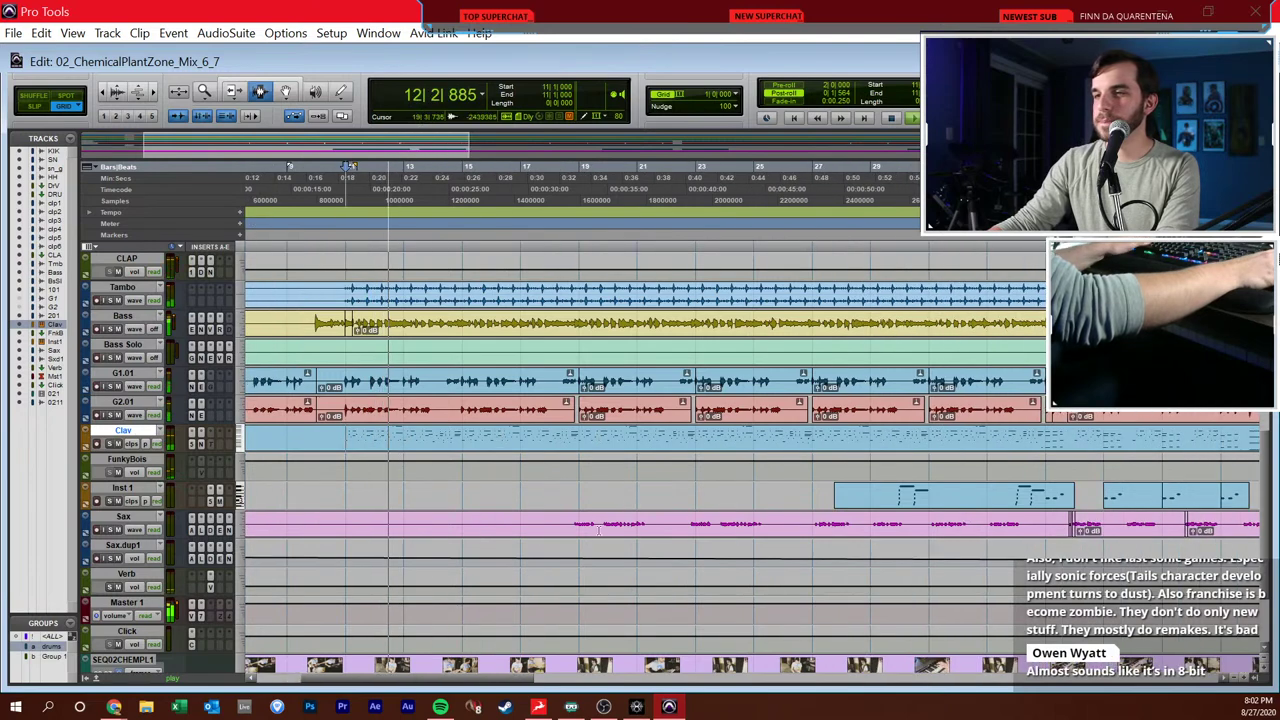
pyautogui.click(568, 527)
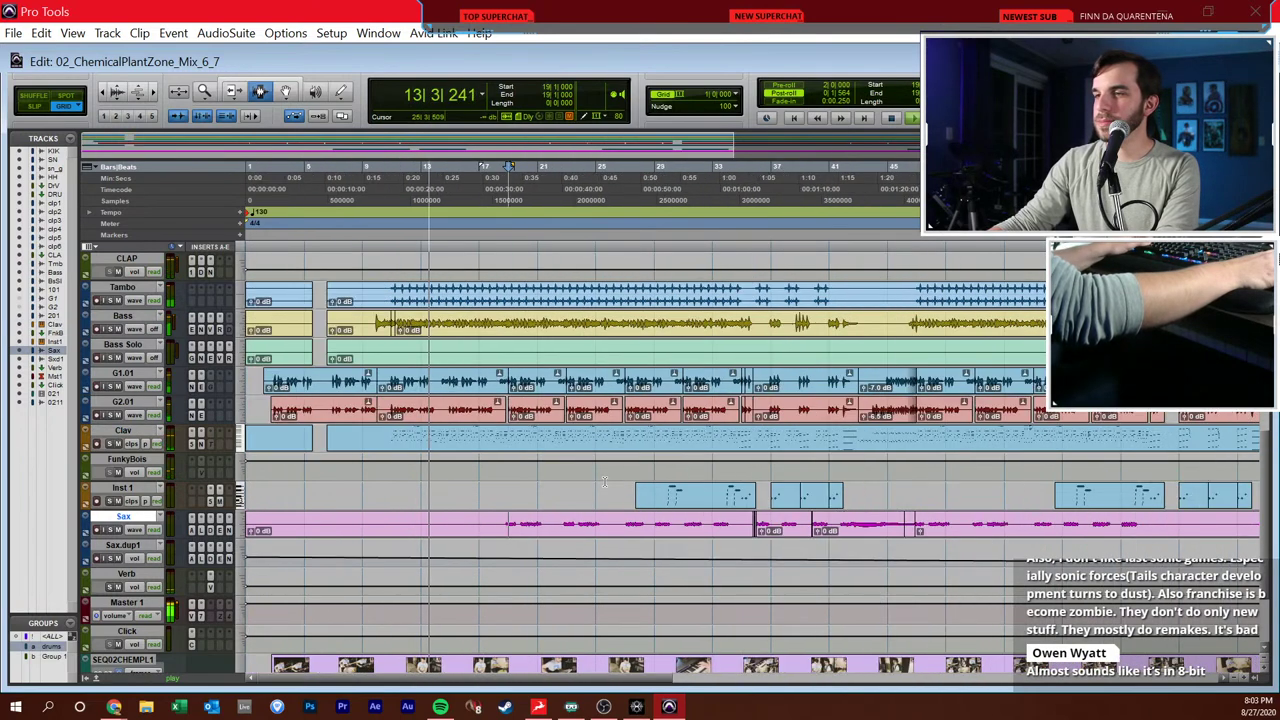
pyautogui.click(650, 494)
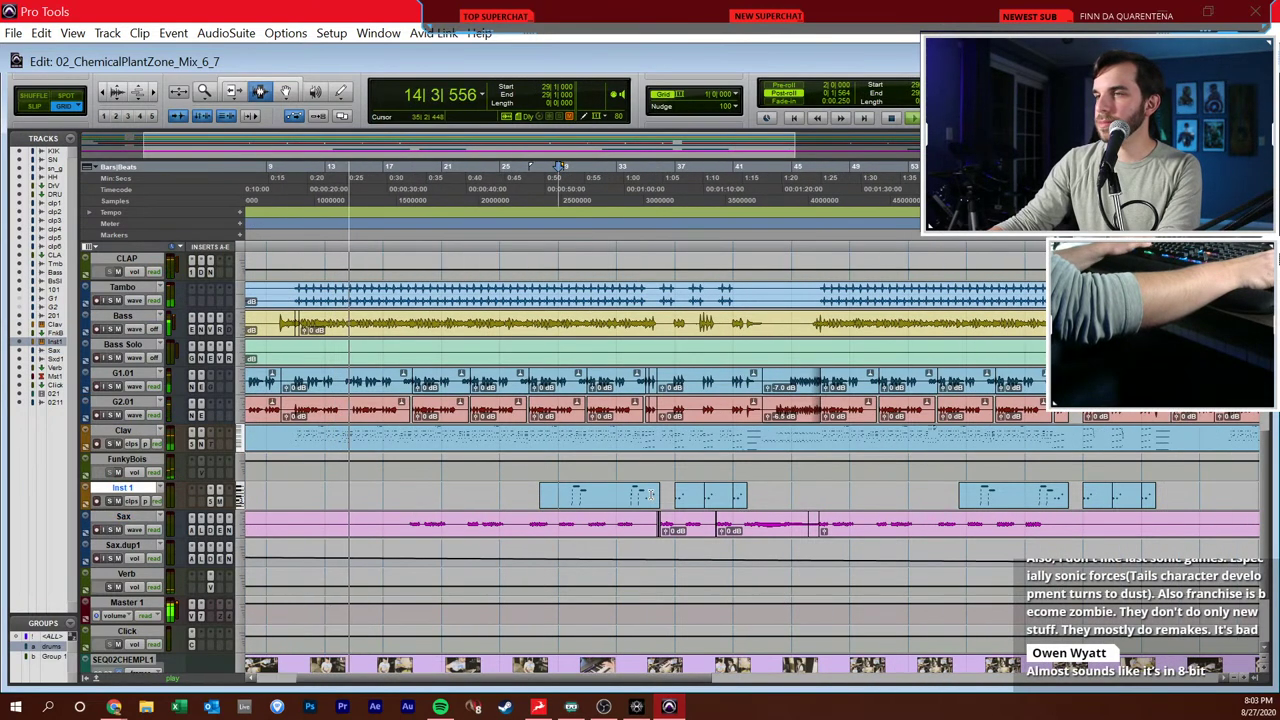
pyautogui.press('space')
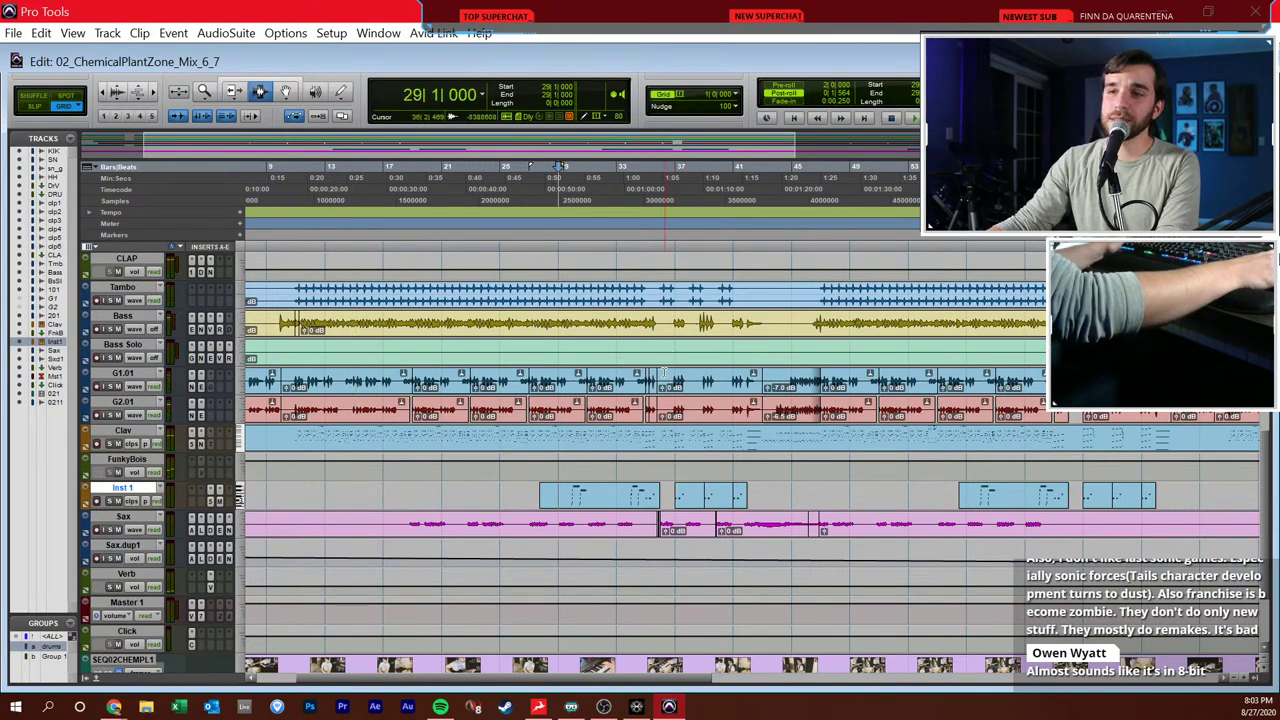
# - Zoom in on the G2.01 track around bar 44 and place the edit cursor at 43|1|000
pyautogui.click(778, 410)
pyautogui.hotkey('ctrl', ']')
pyautogui.hotkey('ctrl', ']')
pyautogui.hotkey('ctrl', ']')
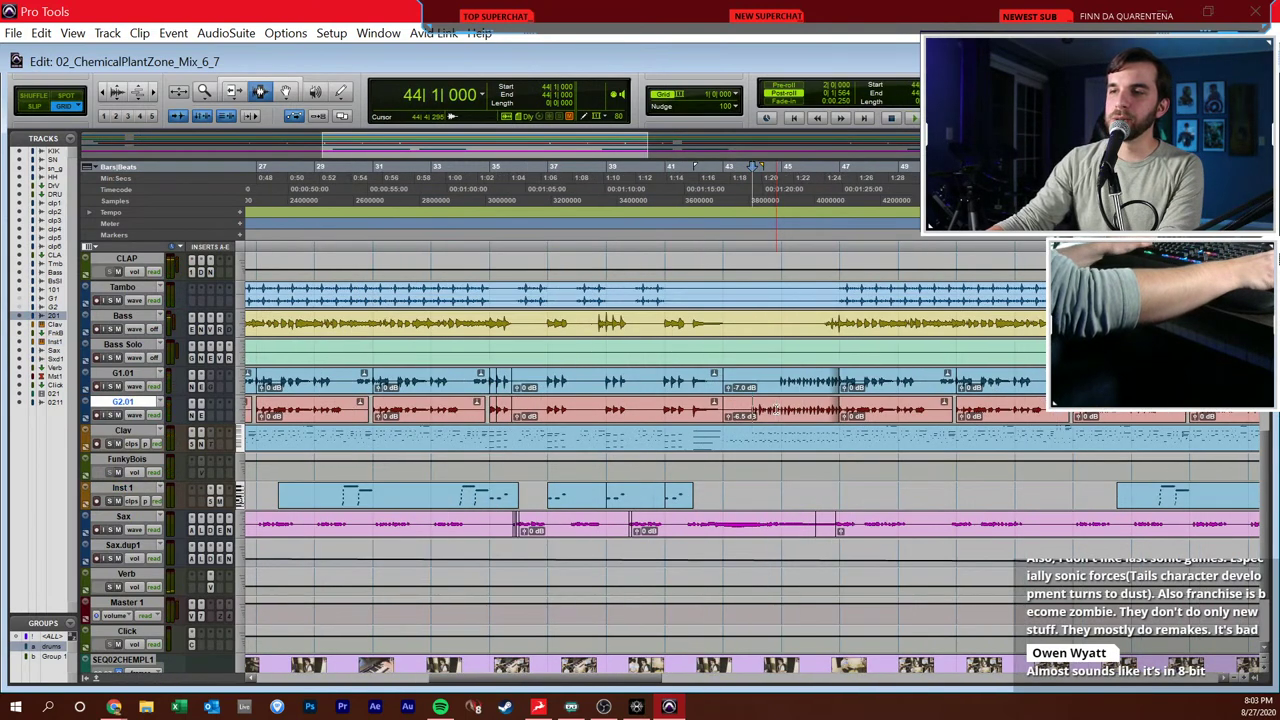
pyautogui.press('space')
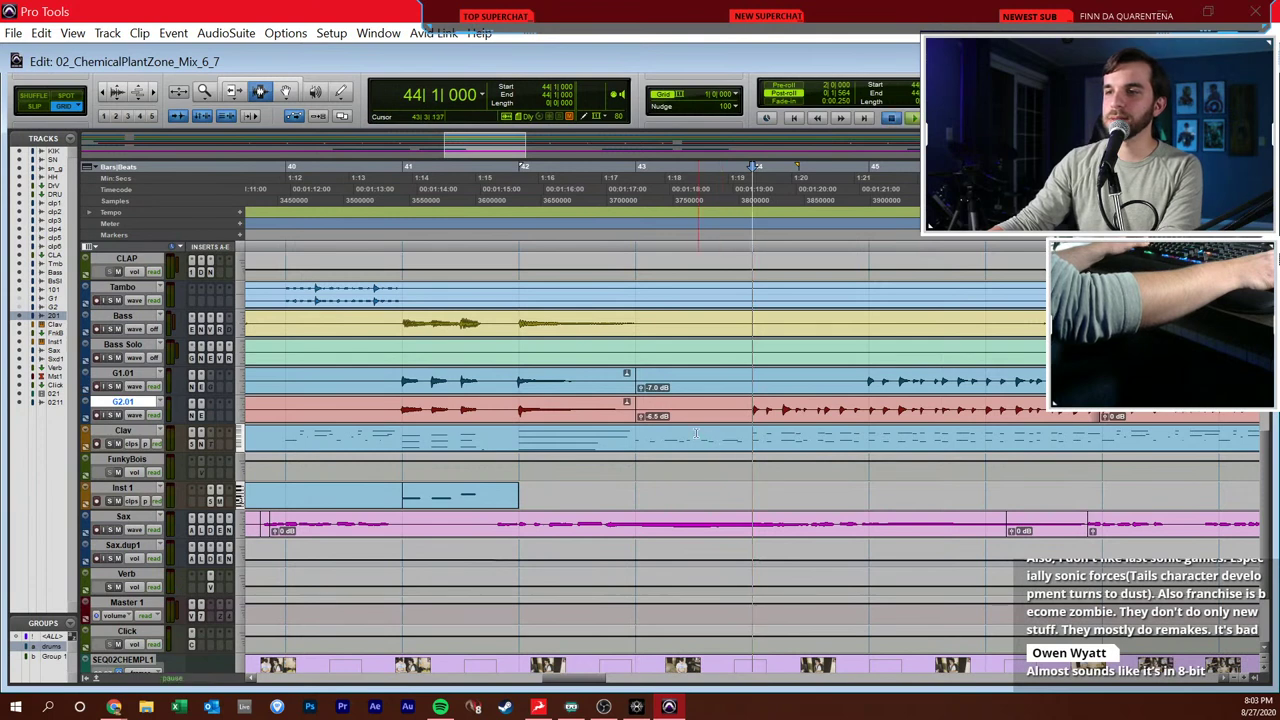
pyautogui.press('space')
pyautogui.click(638, 300)
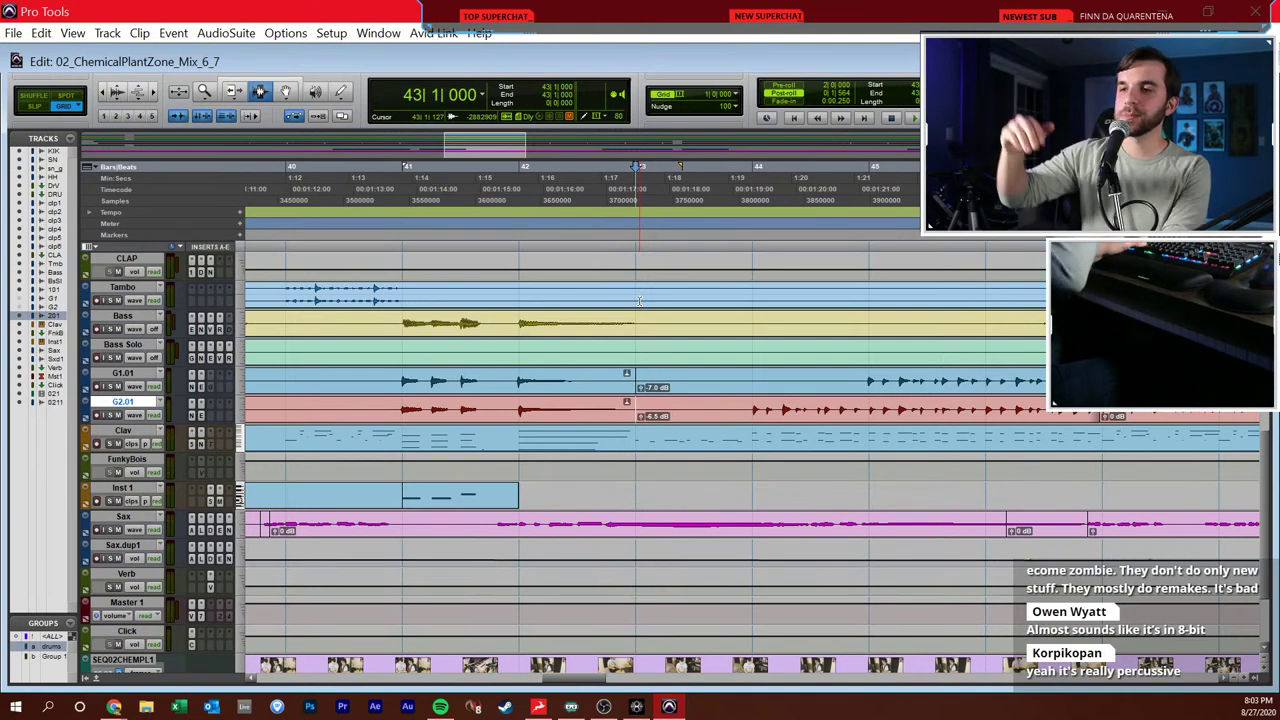
# - Play the full mix from bar 43, and replay it with G1.01, G2.01 and Clav soloed
pyautogui.press('space')
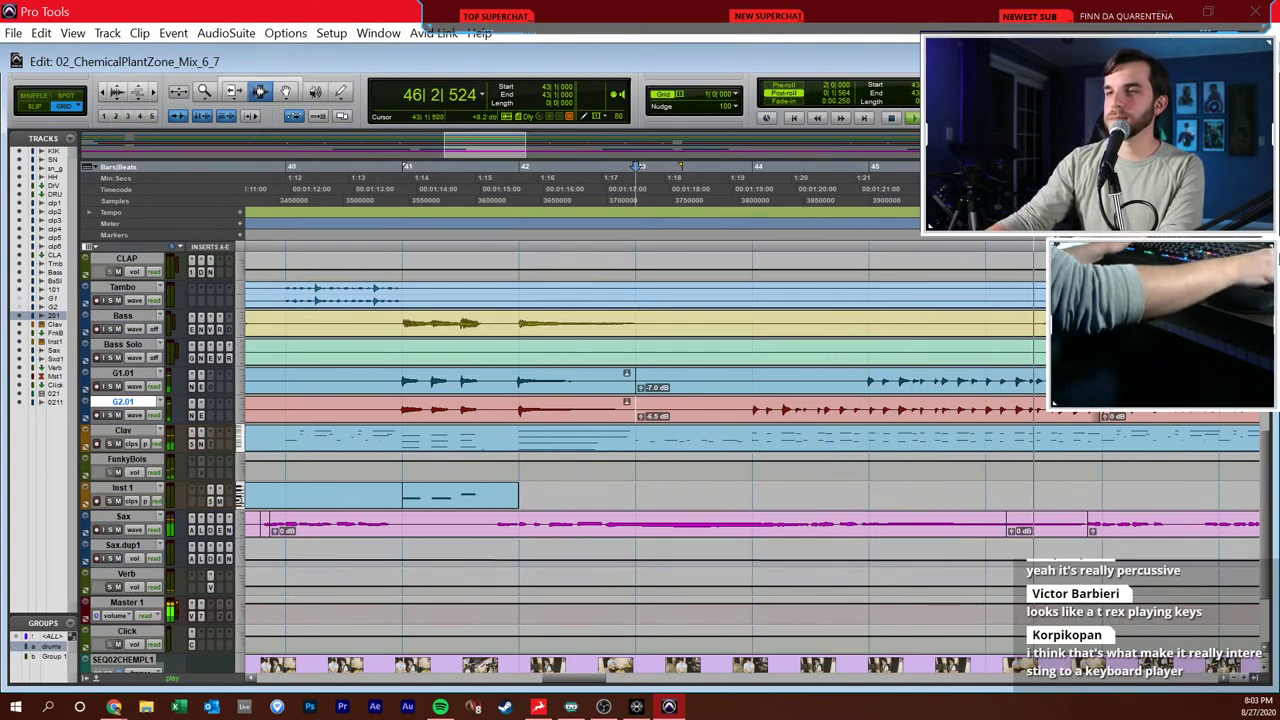
pyautogui.press('space')
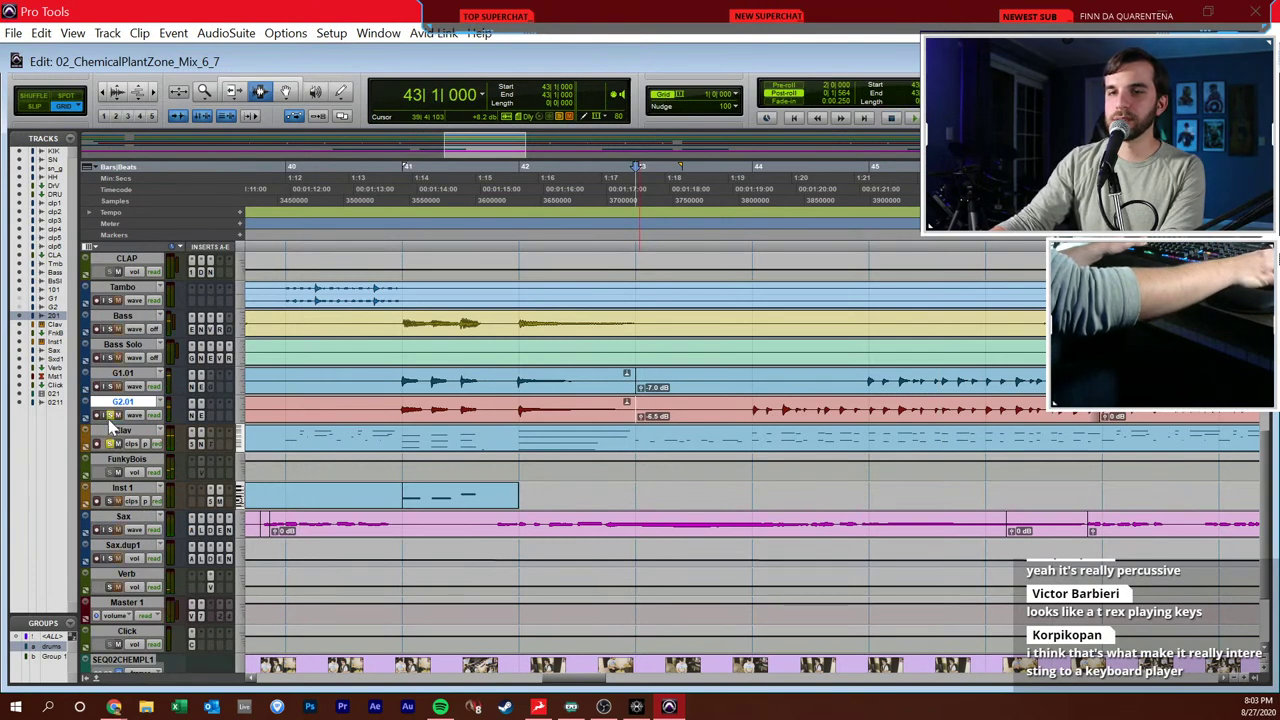
pyautogui.press('space')
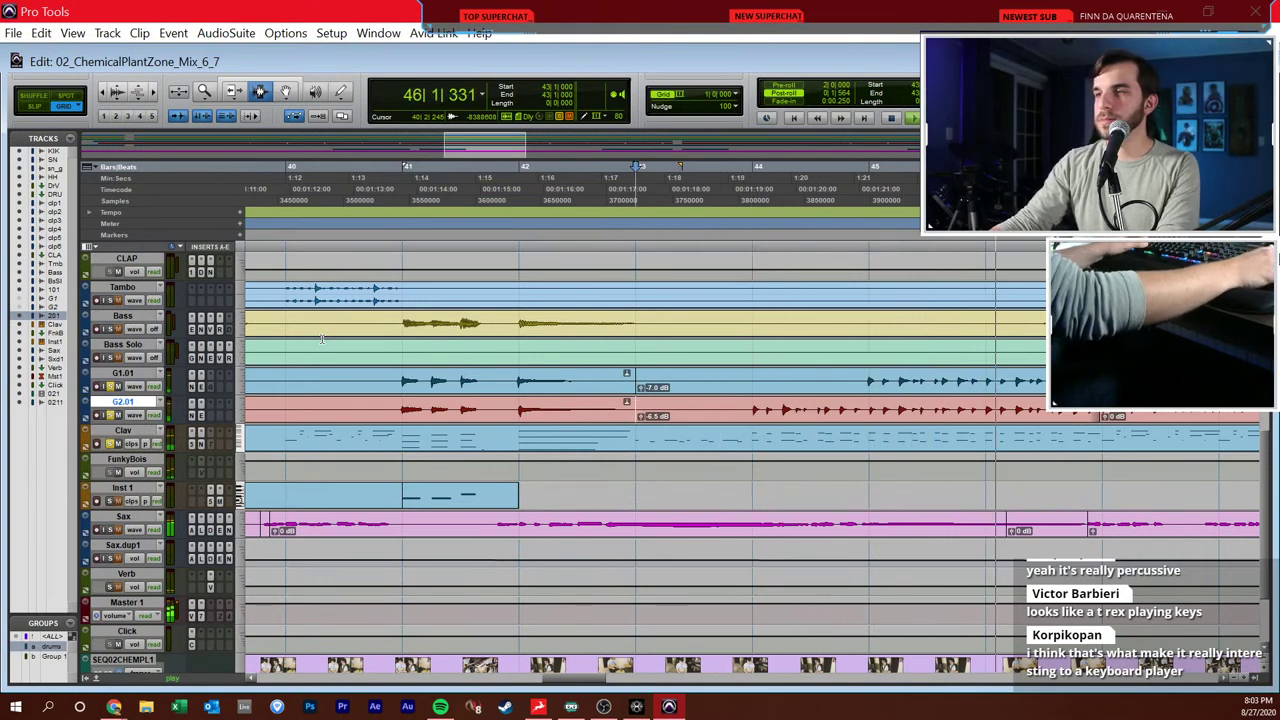
pyautogui.press('space')
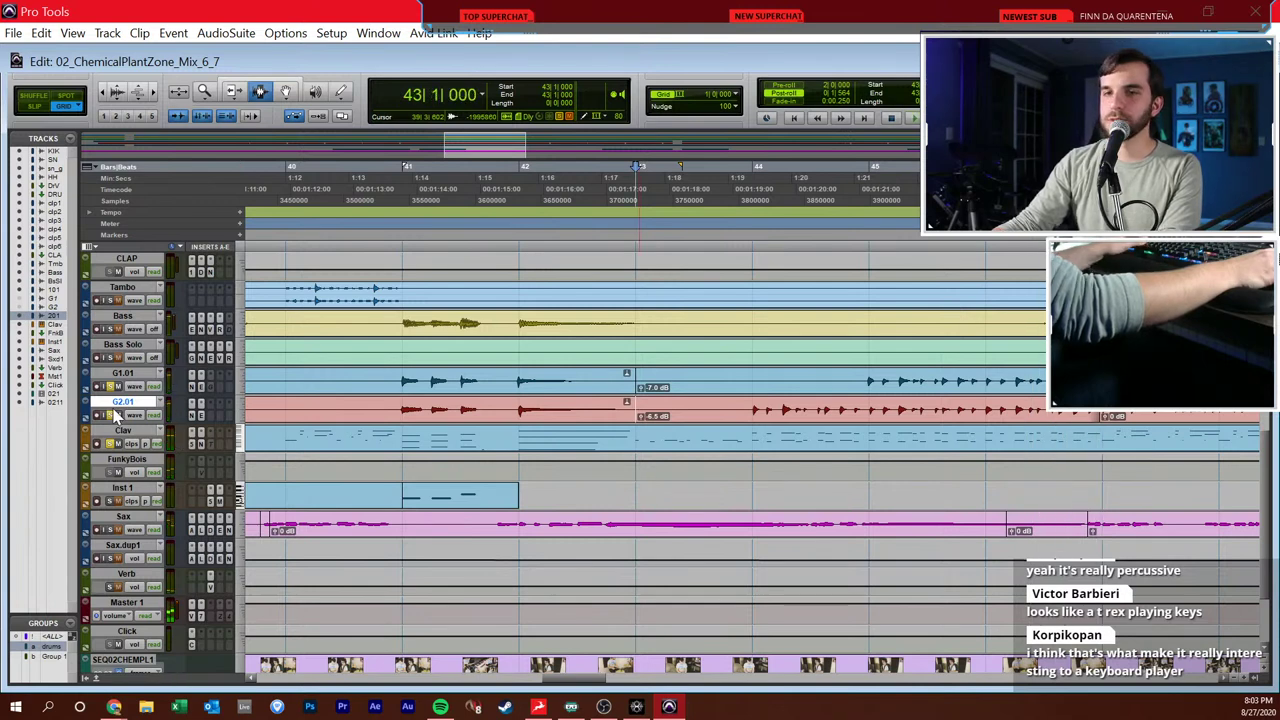
# - Solo the Sax track in place of the guitars and Clav, and play it from bar 42
pyautogui.click(118, 518)
pyautogui.click(486, 526)
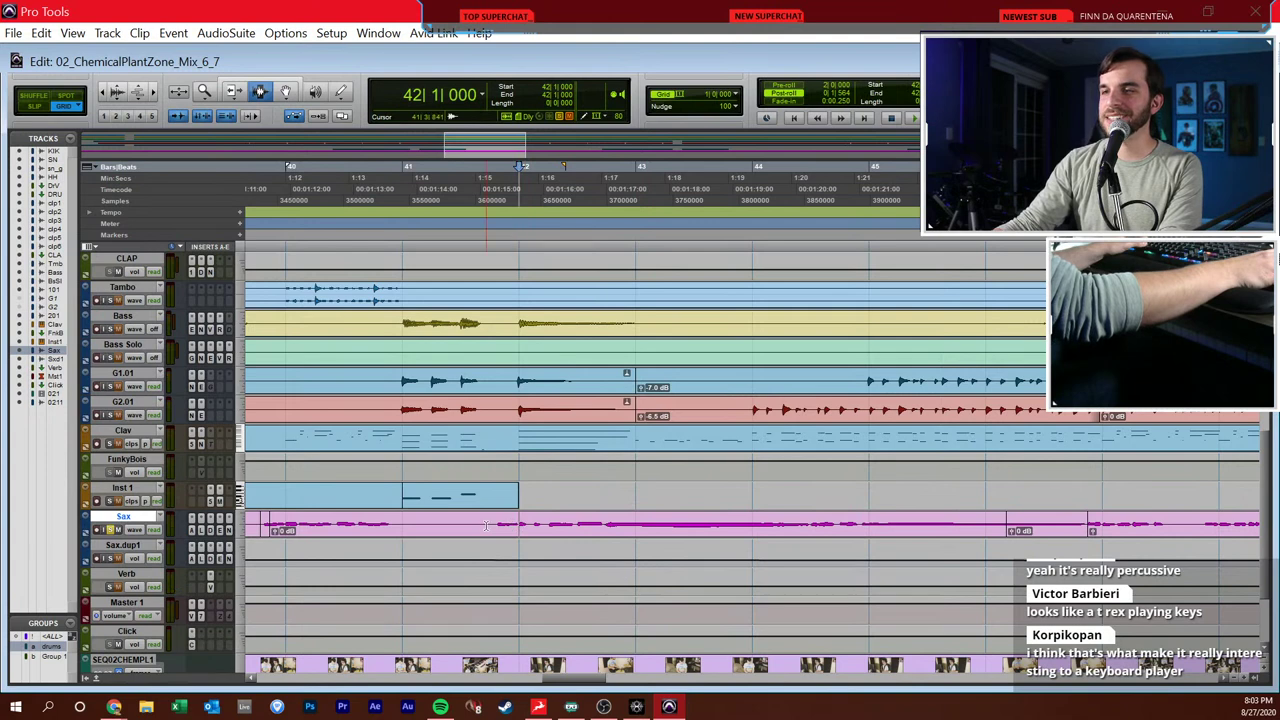
pyautogui.press('space')
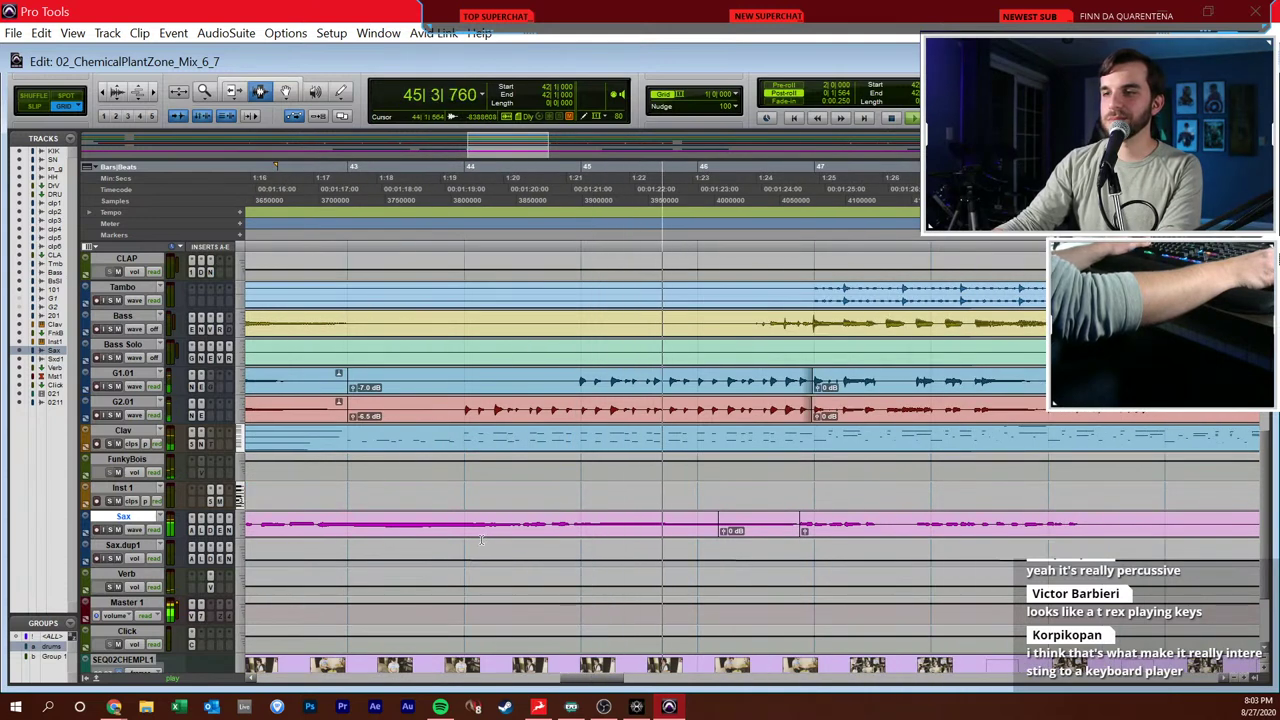
# - Zoom out the timeline and play the full mix from bar 48 with the edit cursor on Inst 1
pyautogui.click(607, 487)
pyautogui.hotkey('ctrl', '[')
pyautogui.hotkey('ctrl', '[')
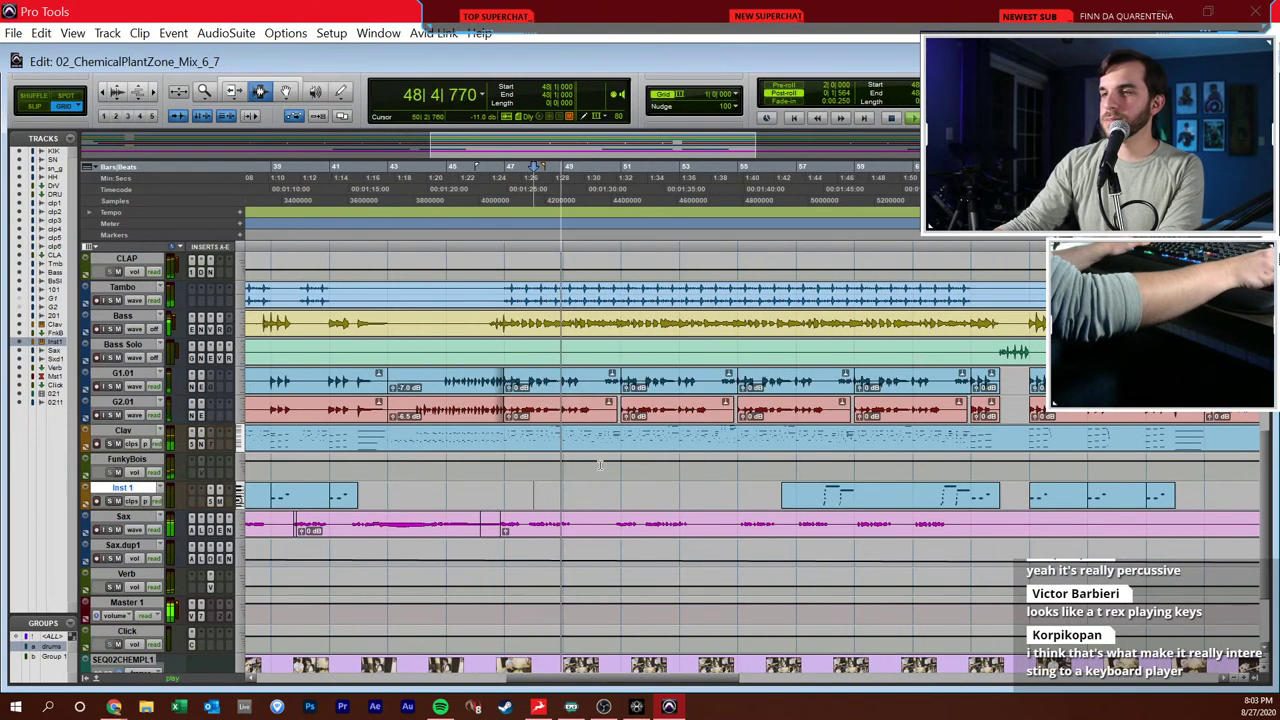
pyautogui.press('space')
# - Move the video window aside and play the mix with video from bar 63 of the Bass Solo track
pyautogui.hscroll(5, 700, 400)
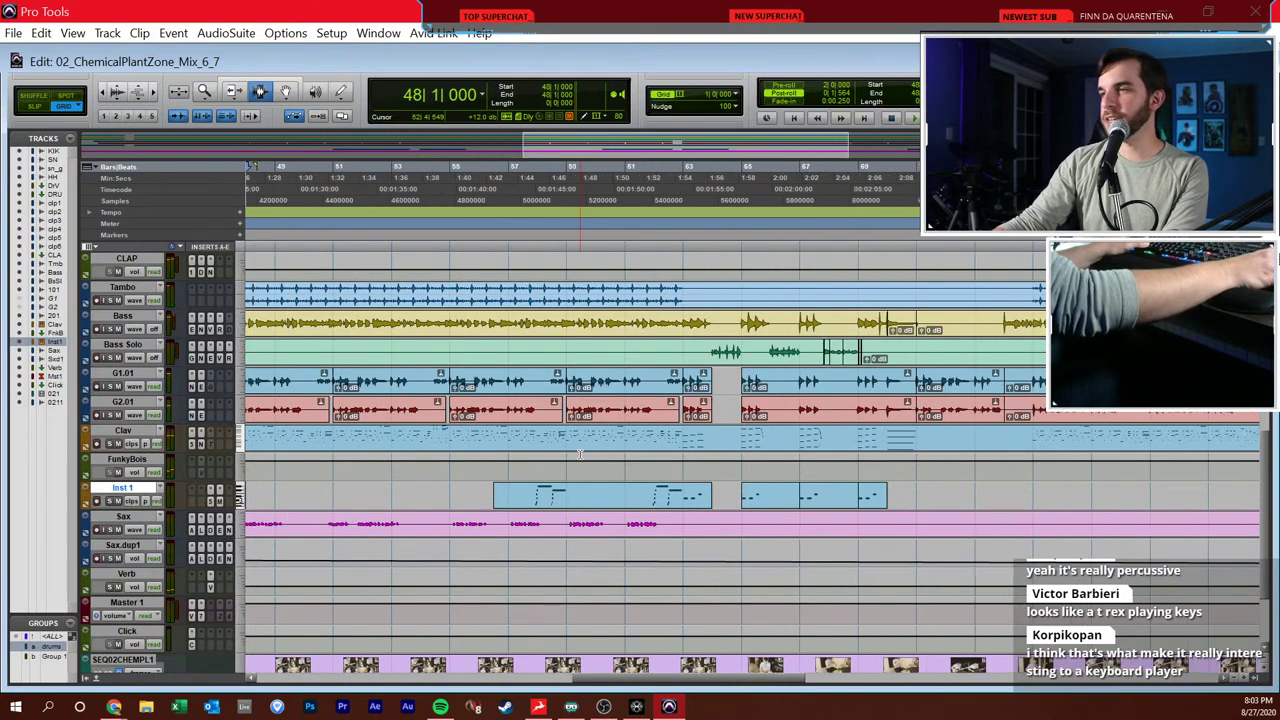
pyautogui.click(683, 350)
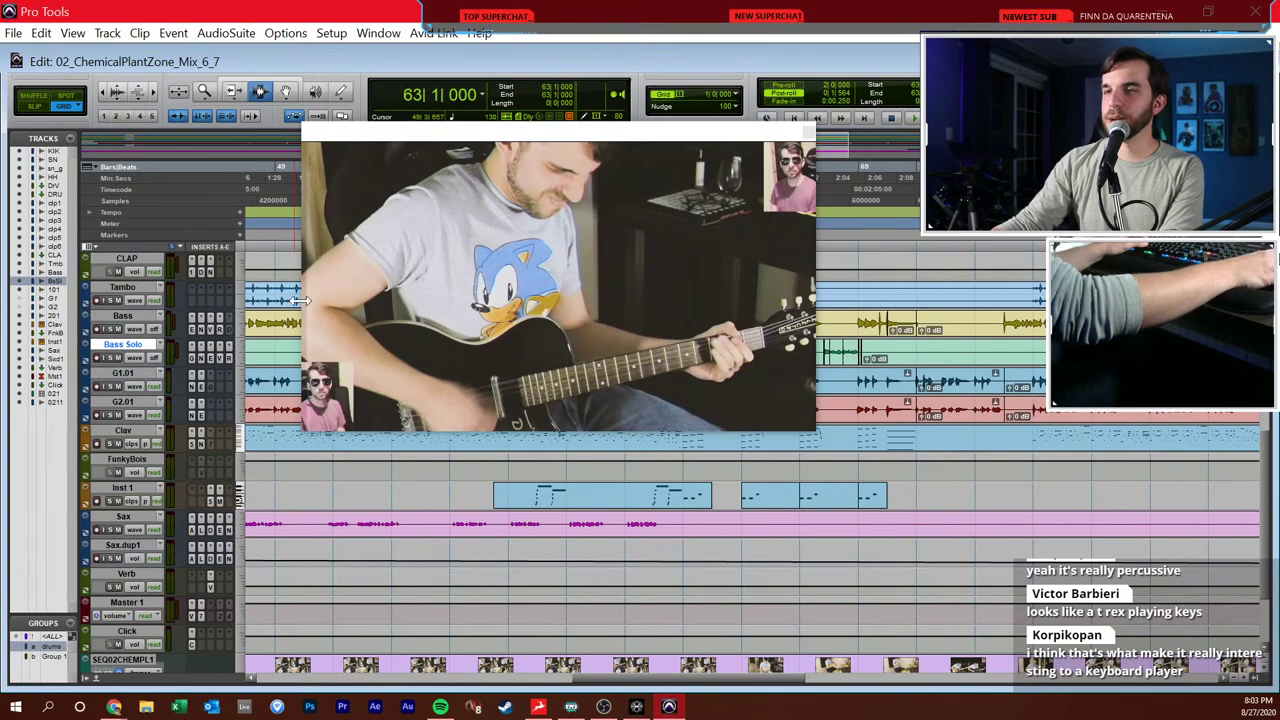
pyautogui.moveTo(474, 126); pyautogui.dragTo(347, 110)
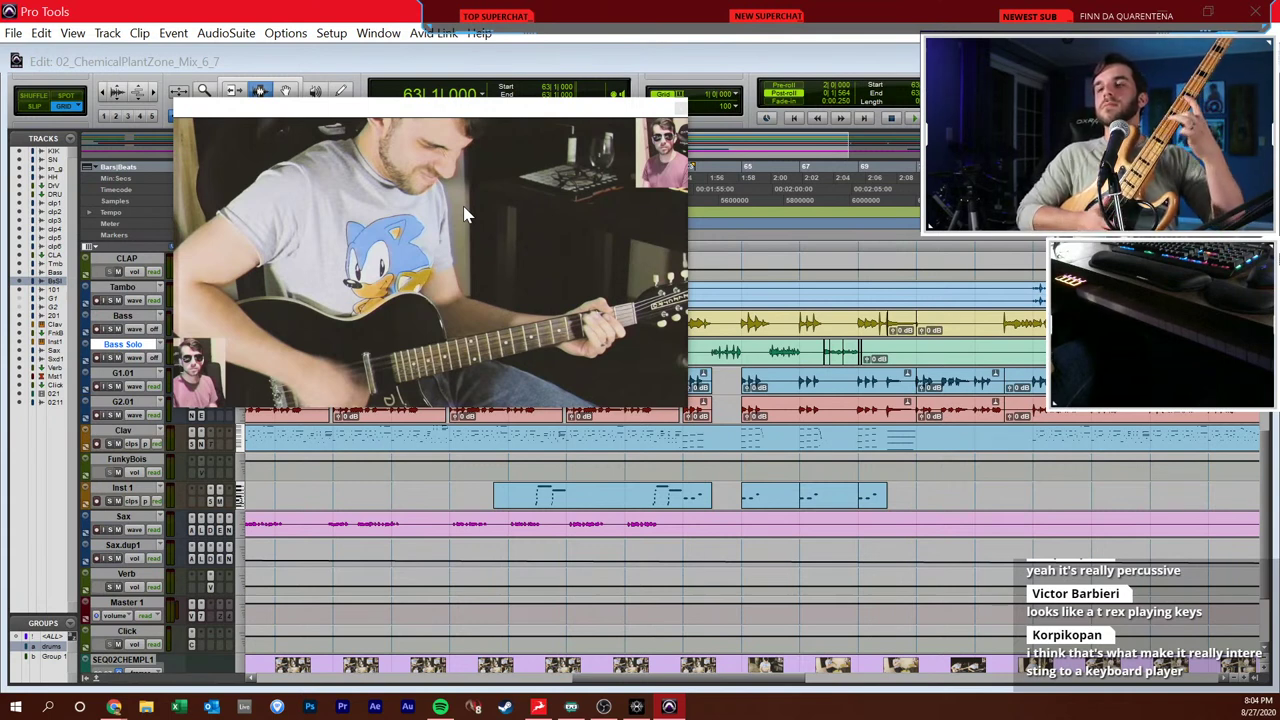
pyautogui.press('space')
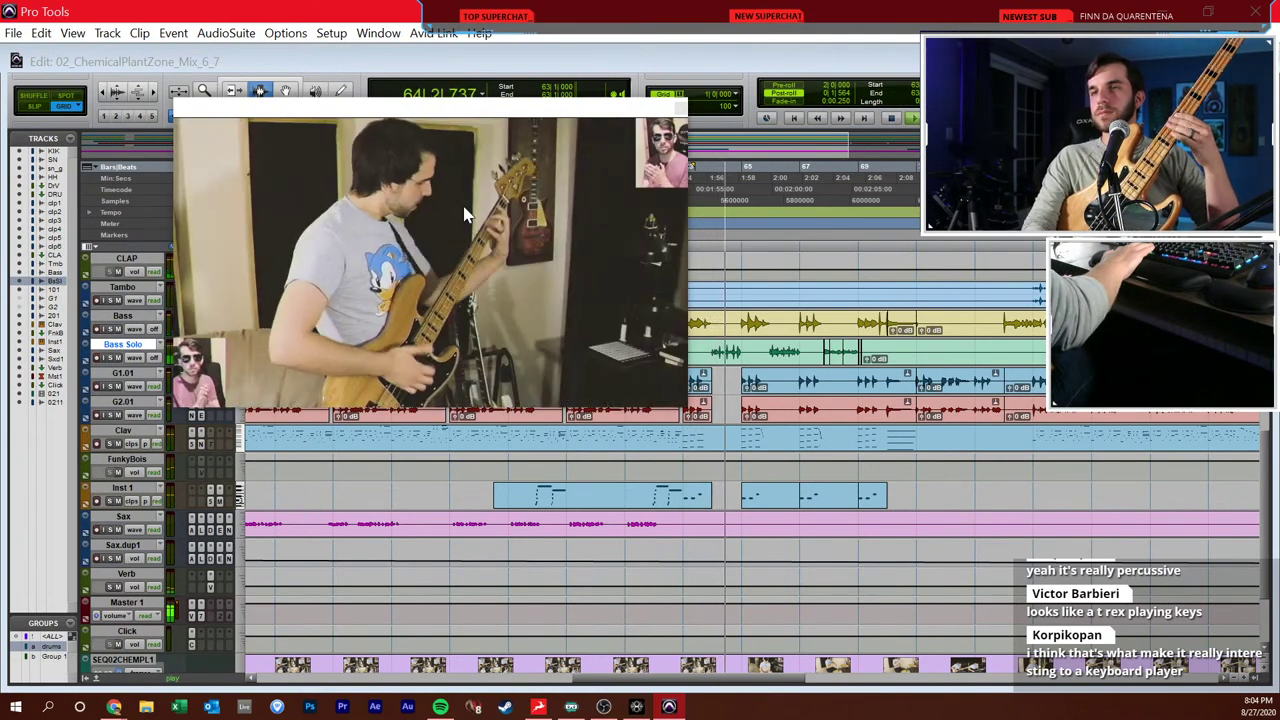
pyautogui.press('space')
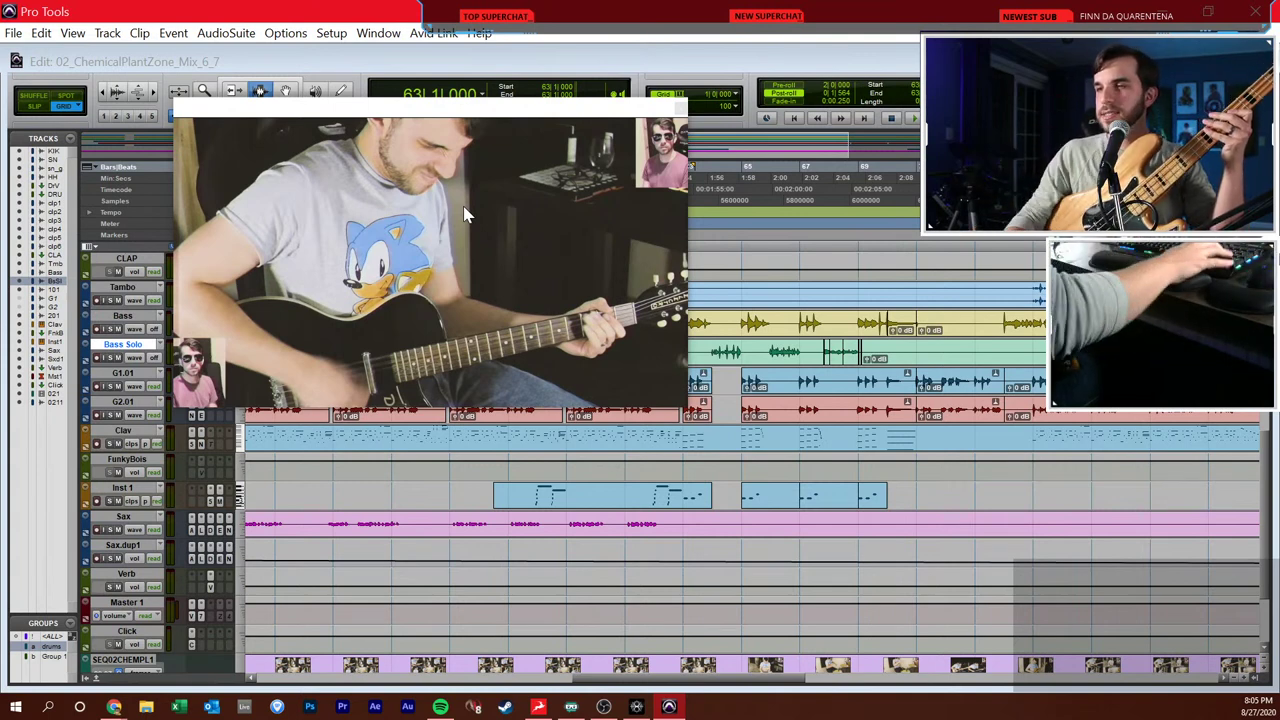
# - Play the bass solo section in separate passes starting from bars 64, 66 and 69
pyautogui.press('space')
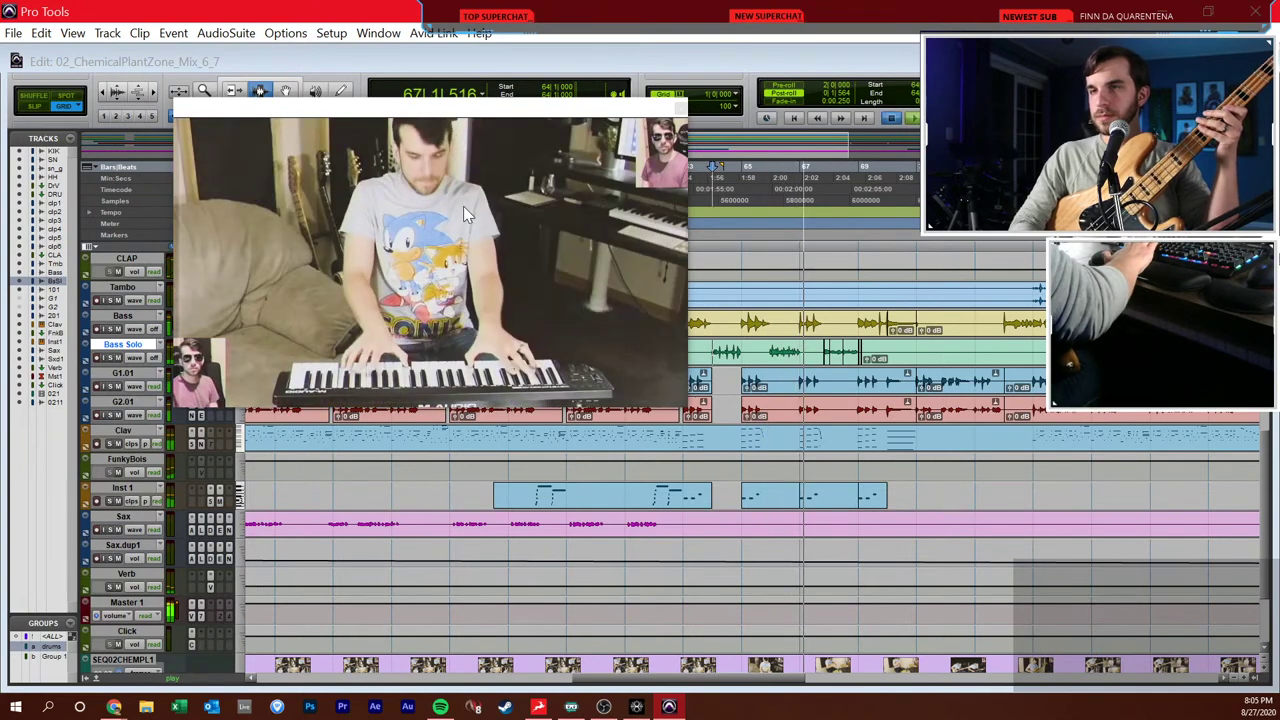
pyautogui.press('space')
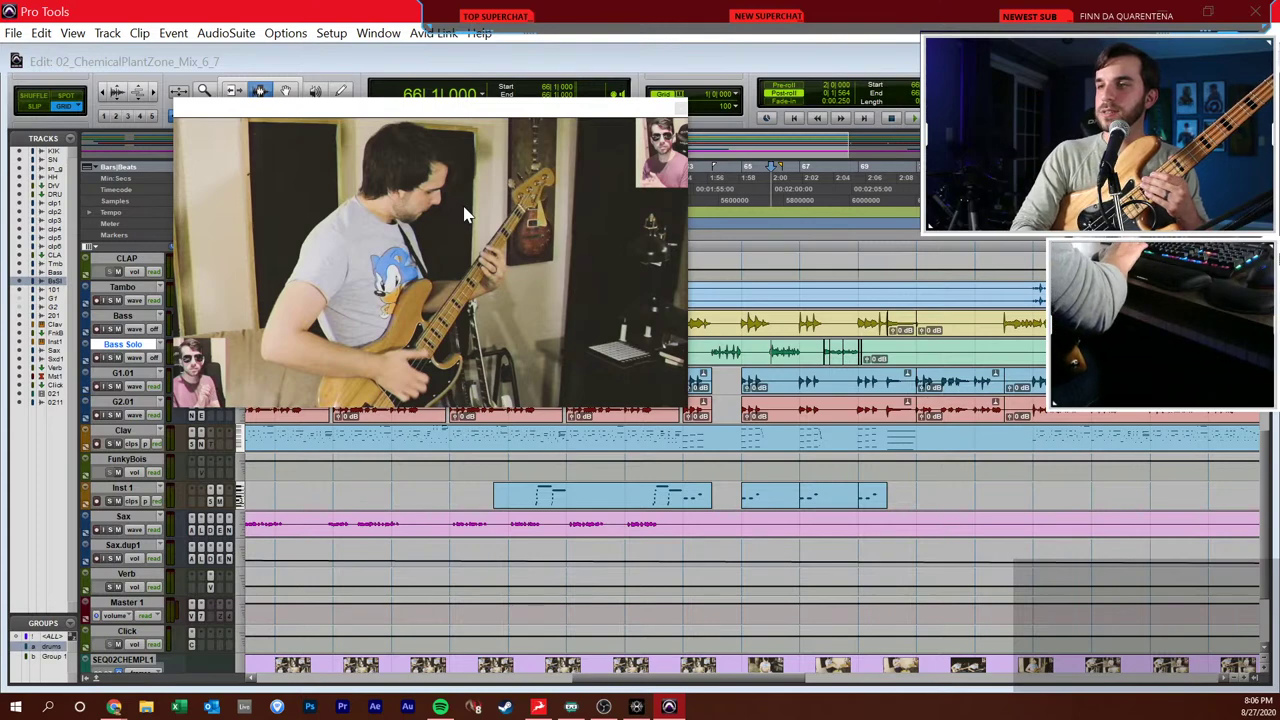
pyautogui.press('space')
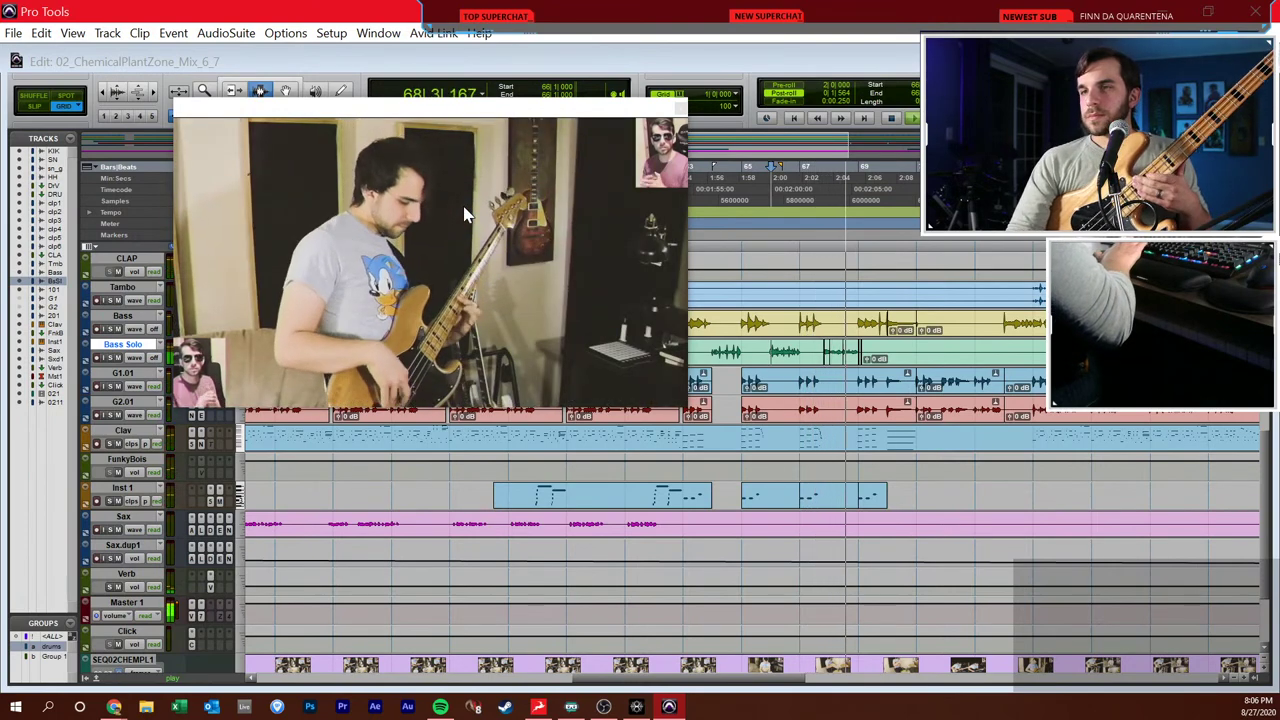
pyautogui.press('space')
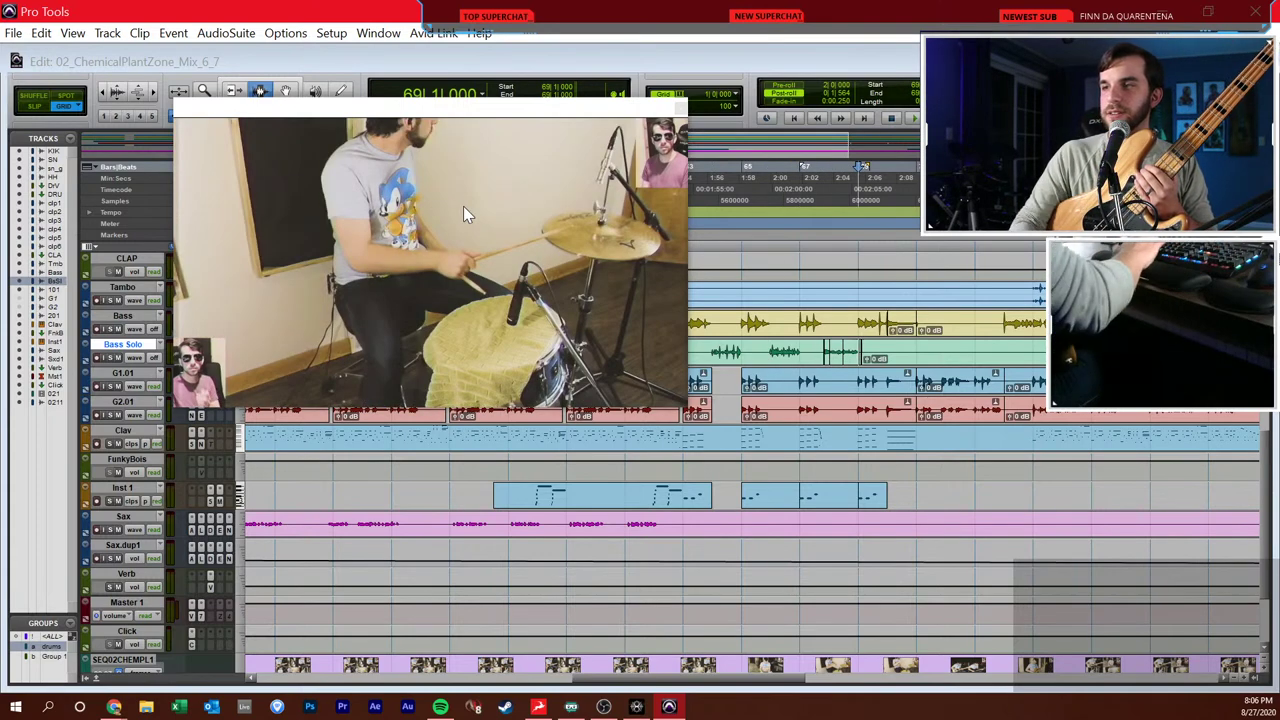
pyautogui.press('space')
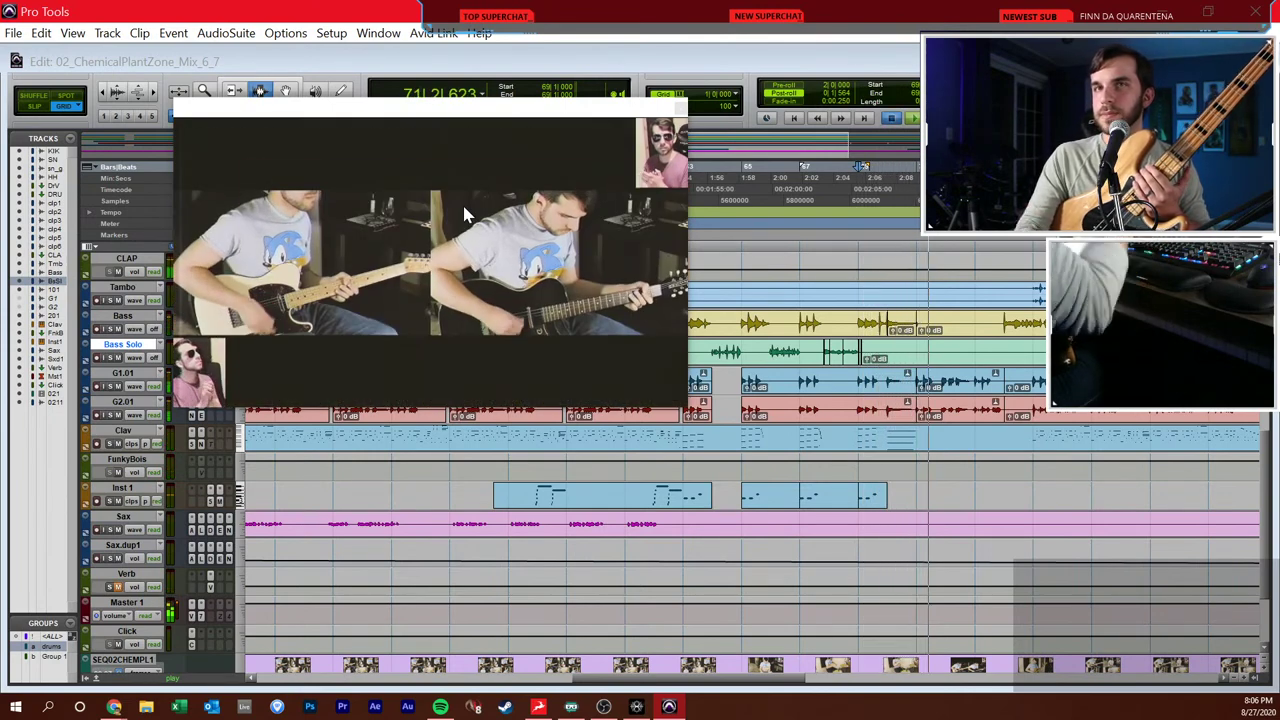
pyautogui.press('space')
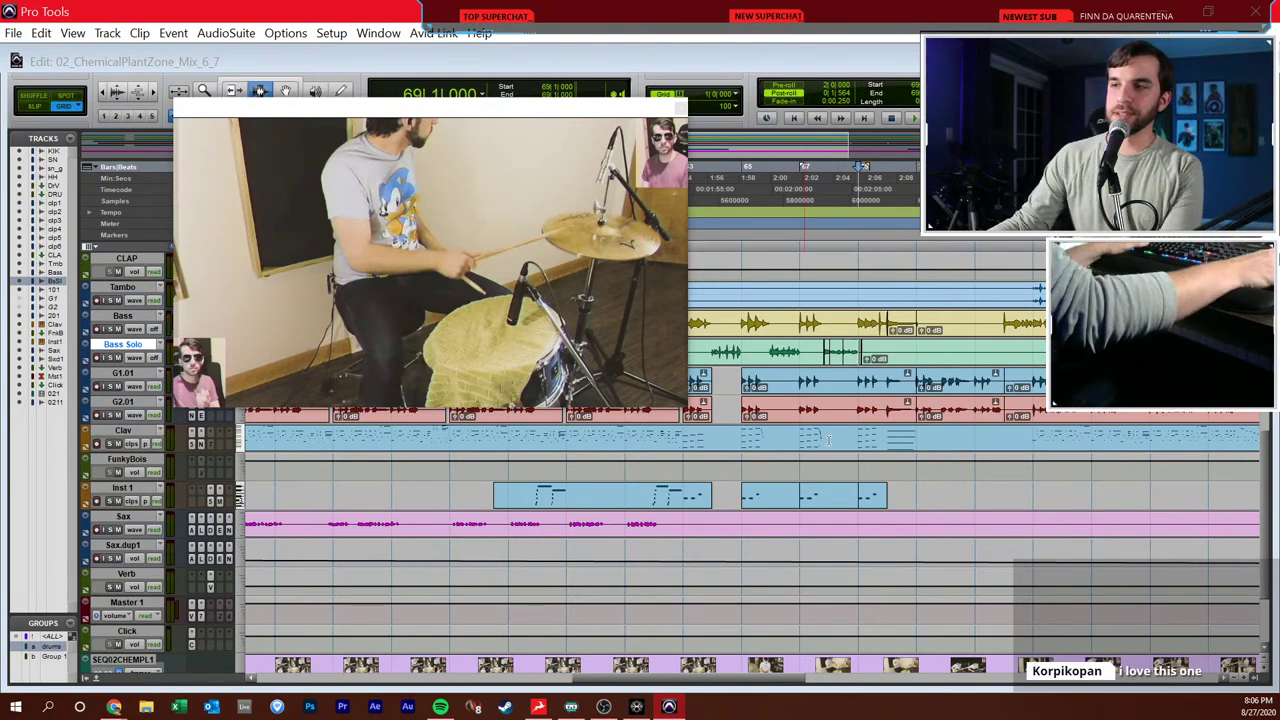
# - Place the edit cursor on Inst 1 at bar 109 near the song's end and close the video window
pyautogui.hscroll(3, 886, 453)
pyautogui.click(886, 453)
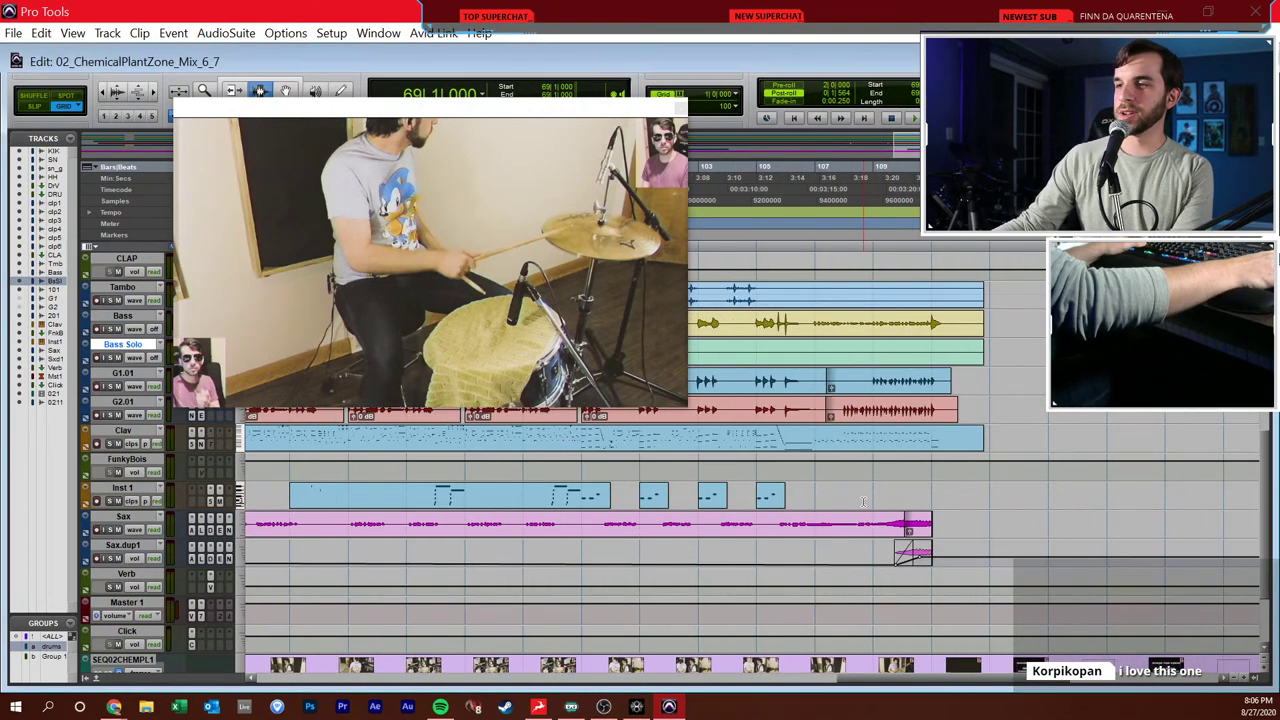
pyautogui.click(882, 494)
pyautogui.click(904, 372)
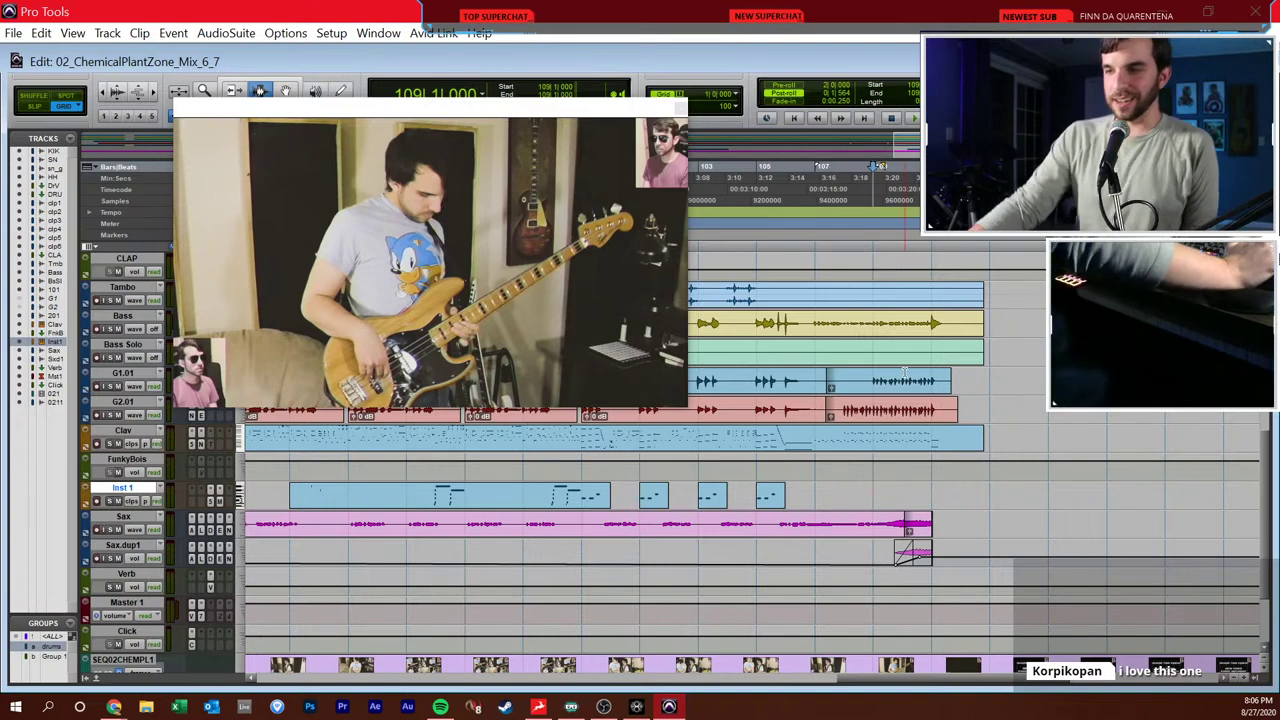
pyautogui.click(813, 250)
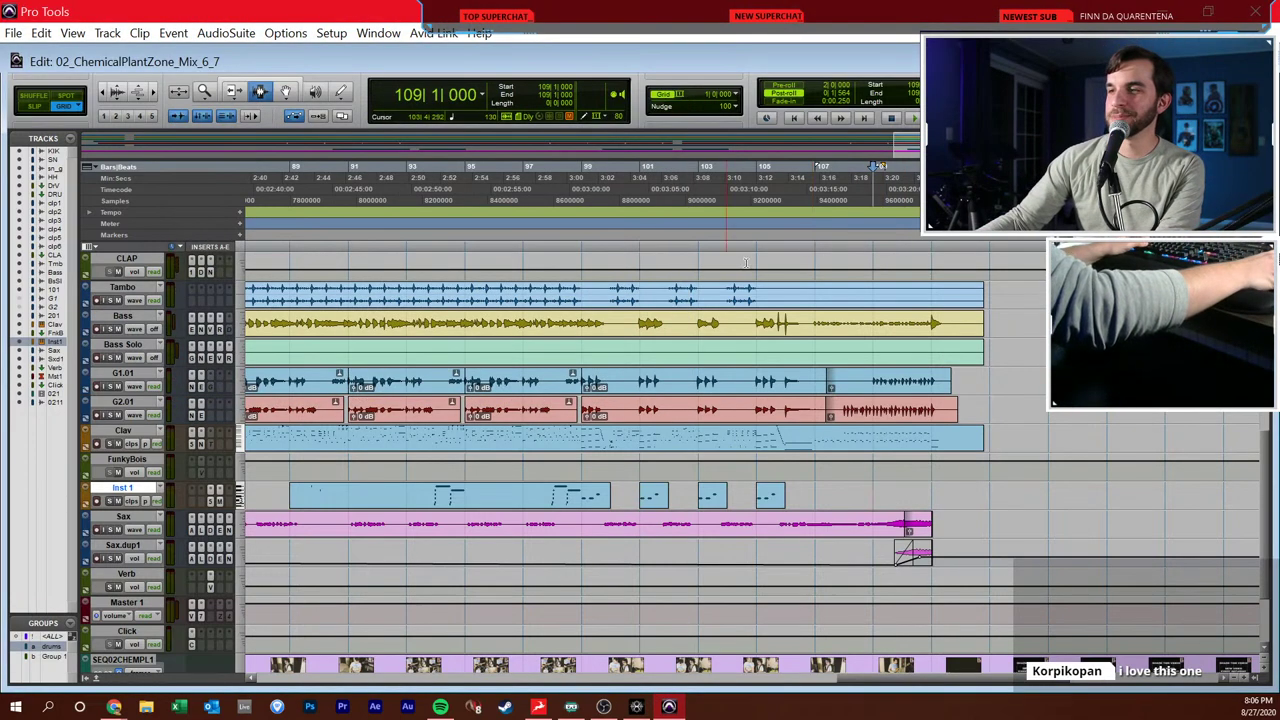
# - Solo the Sax track and play it back from bar 109
pyautogui.click(881, 516)
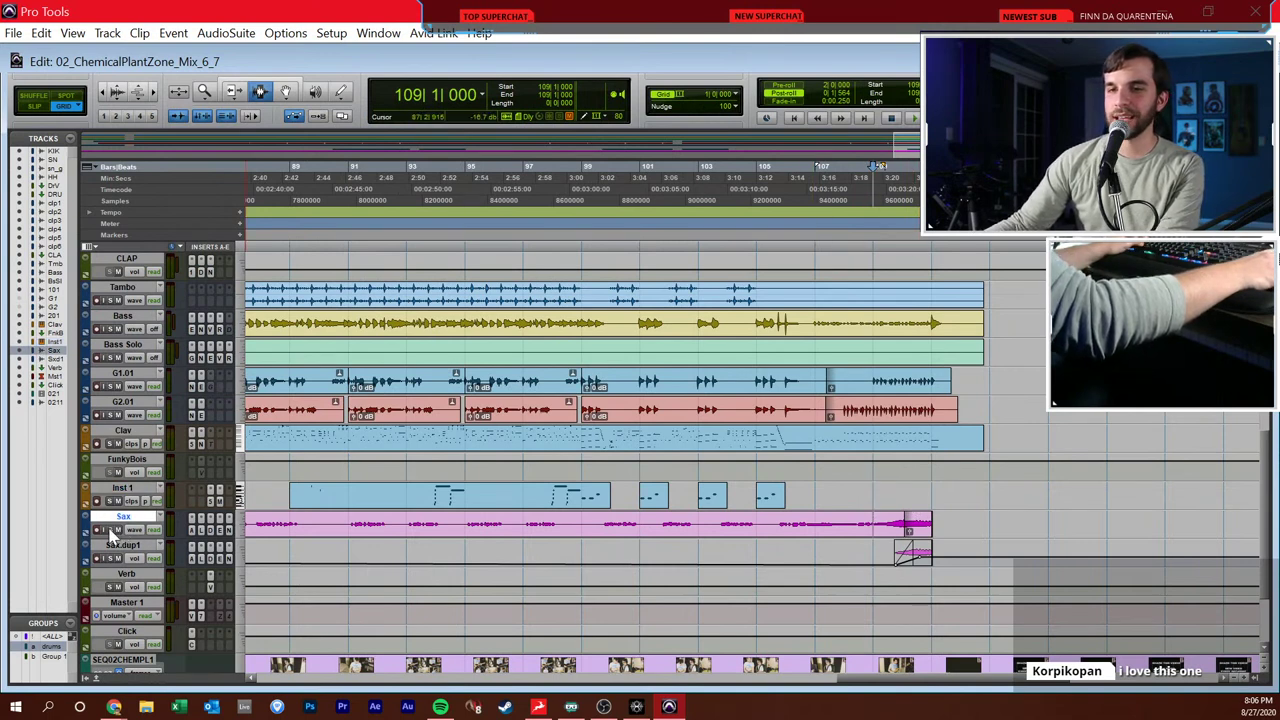
pyautogui.press('space')
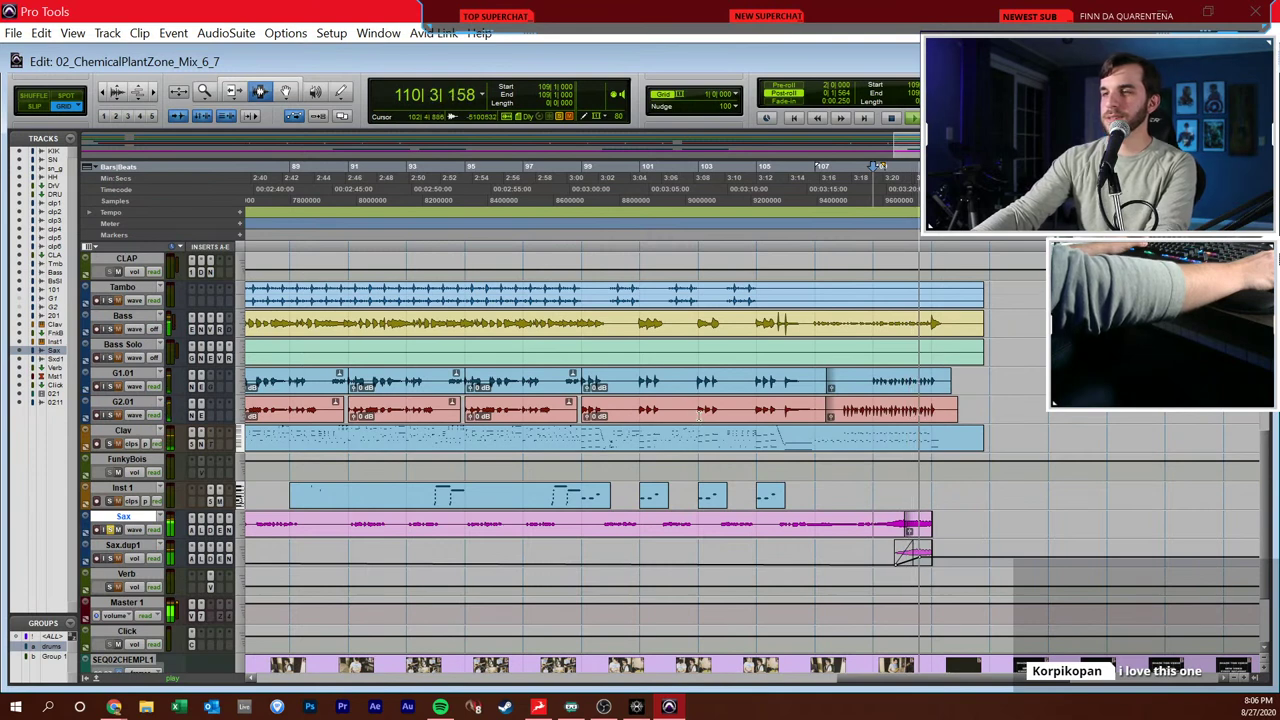
pyautogui.press('space')
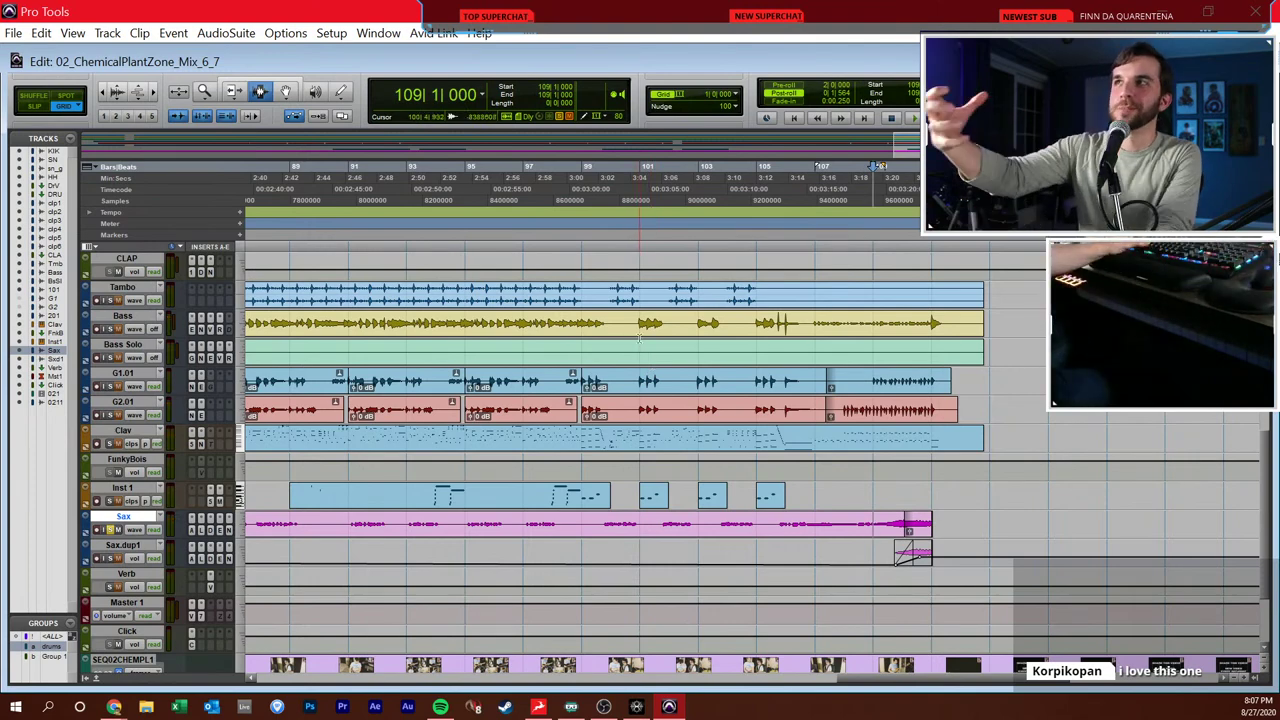
# - Open Little AlterBoy on the Sax track, nudge its pitch during playback and reset the pitch to 0
pyautogui.hotkey('ctrl', '=')
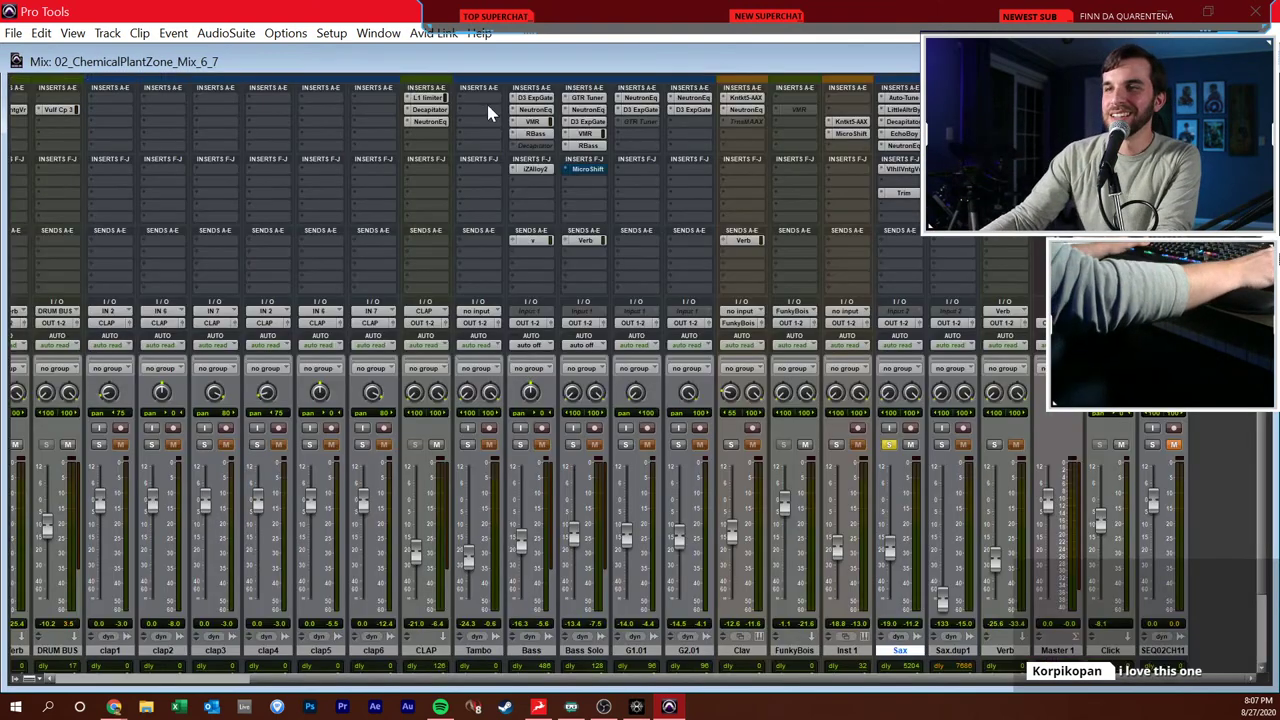
pyautogui.click(905, 111)
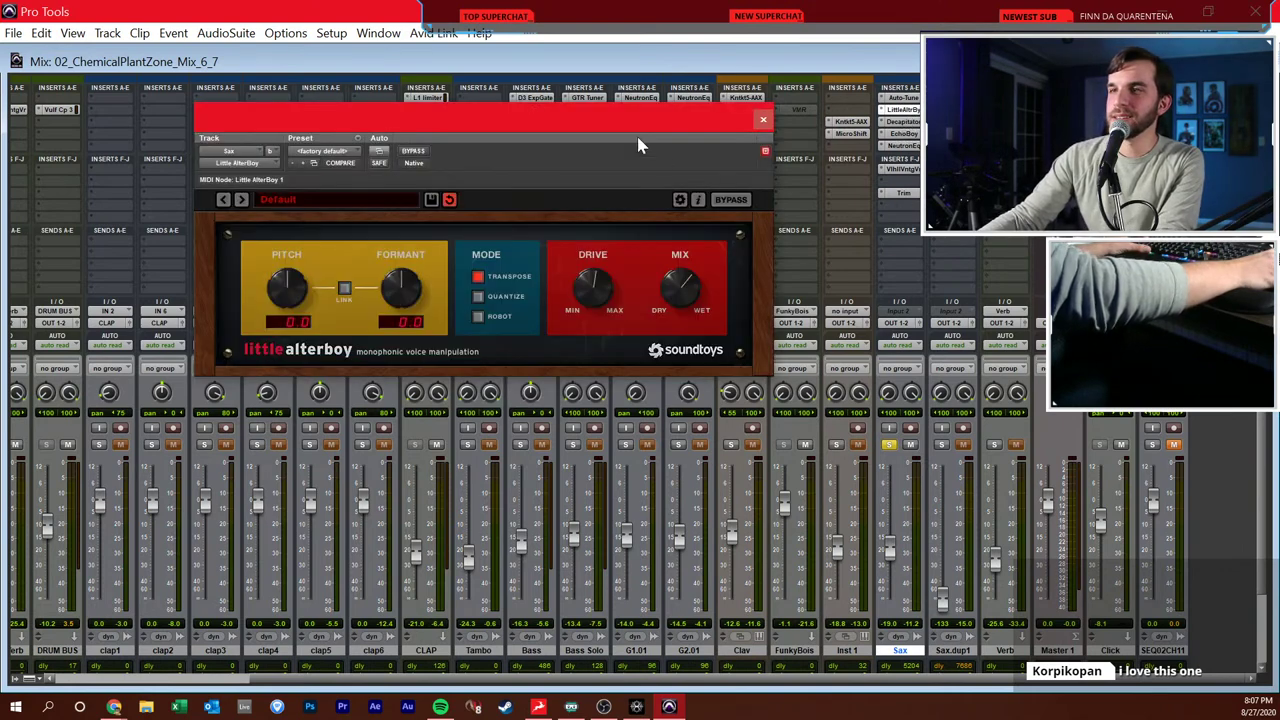
pyautogui.hotkey('ctrl', '=')
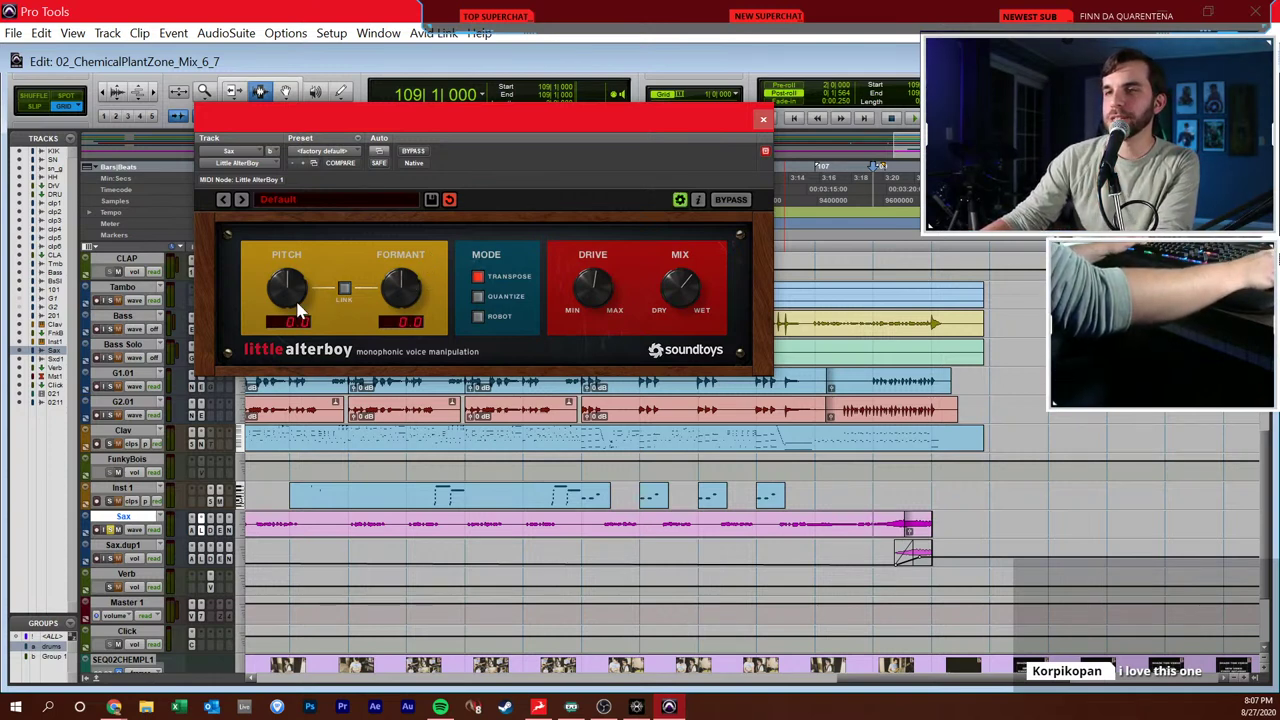
pyautogui.press('space')
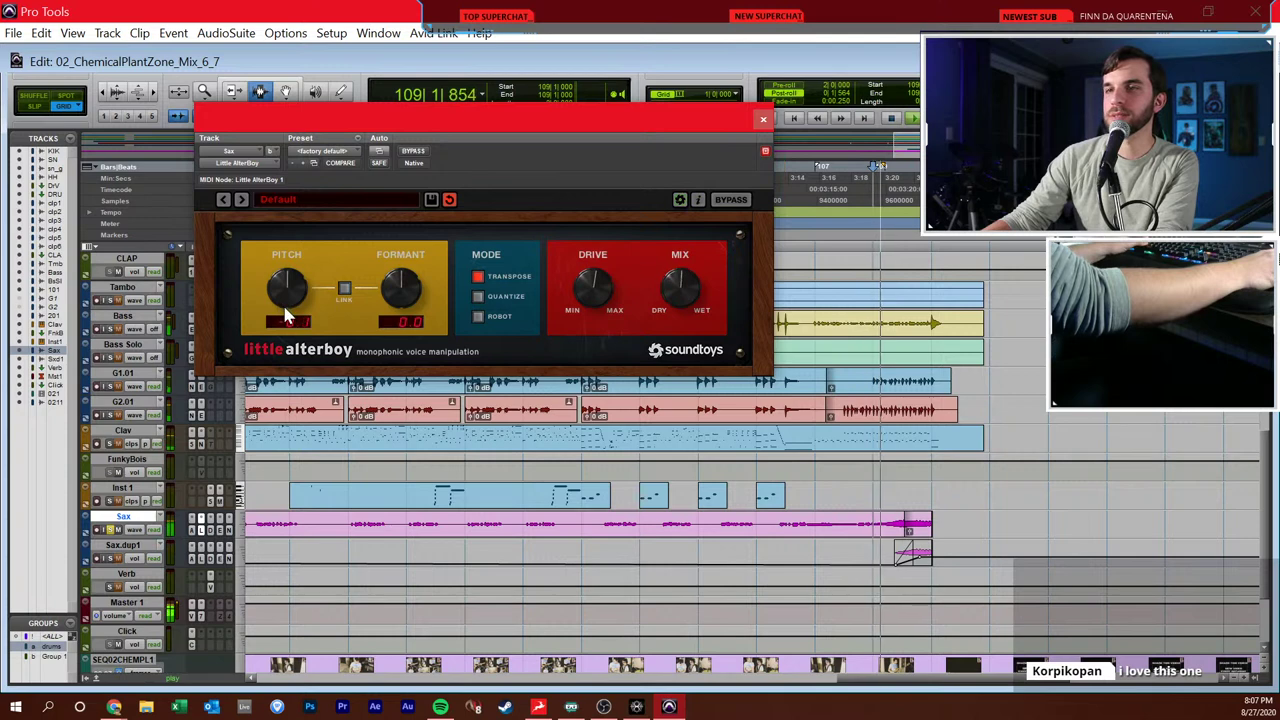
pyautogui.moveTo(286, 289); pyautogui.dragTo(295, 303)
pyautogui.keyDown('alt'); pyautogui.click(290, 292); pyautogui.keyUp('alt')
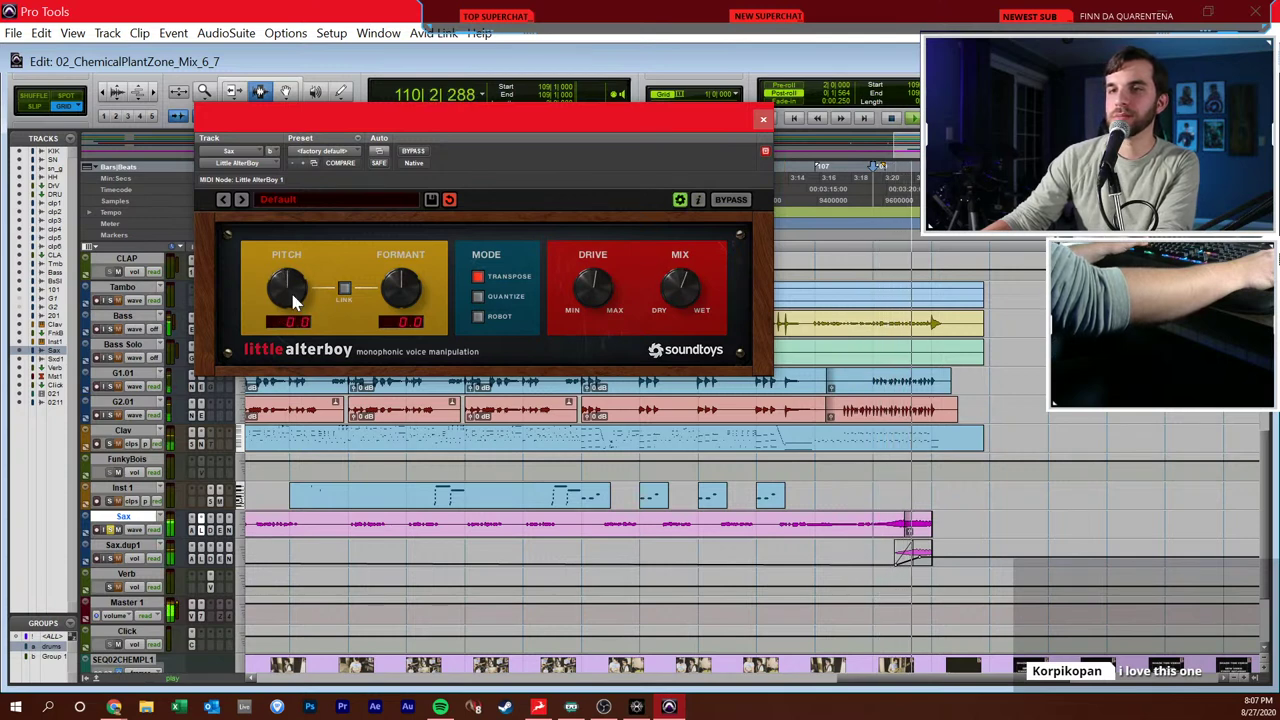
pyautogui.press('space')
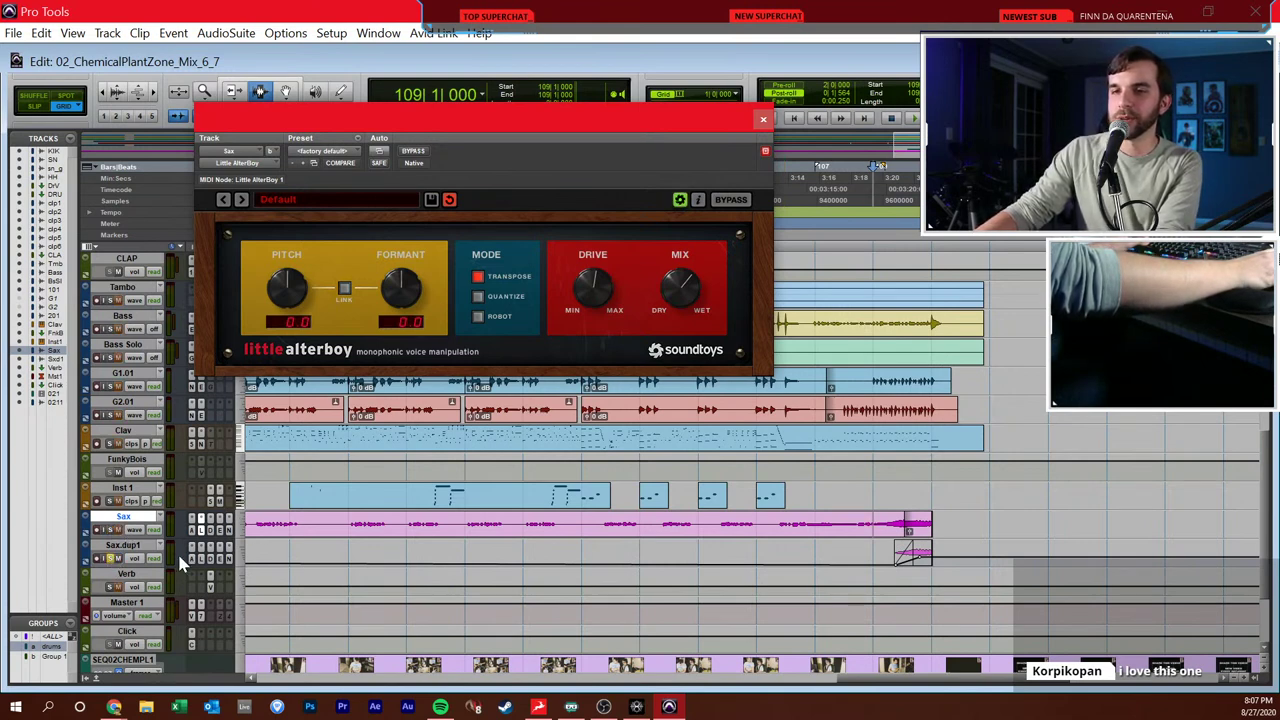
# - Inspect Little AlterBoy on Sax.dup1 and play that track from bar 110, soloed alone and together with Sax
pyautogui.click(897, 556)
pyautogui.press('space')
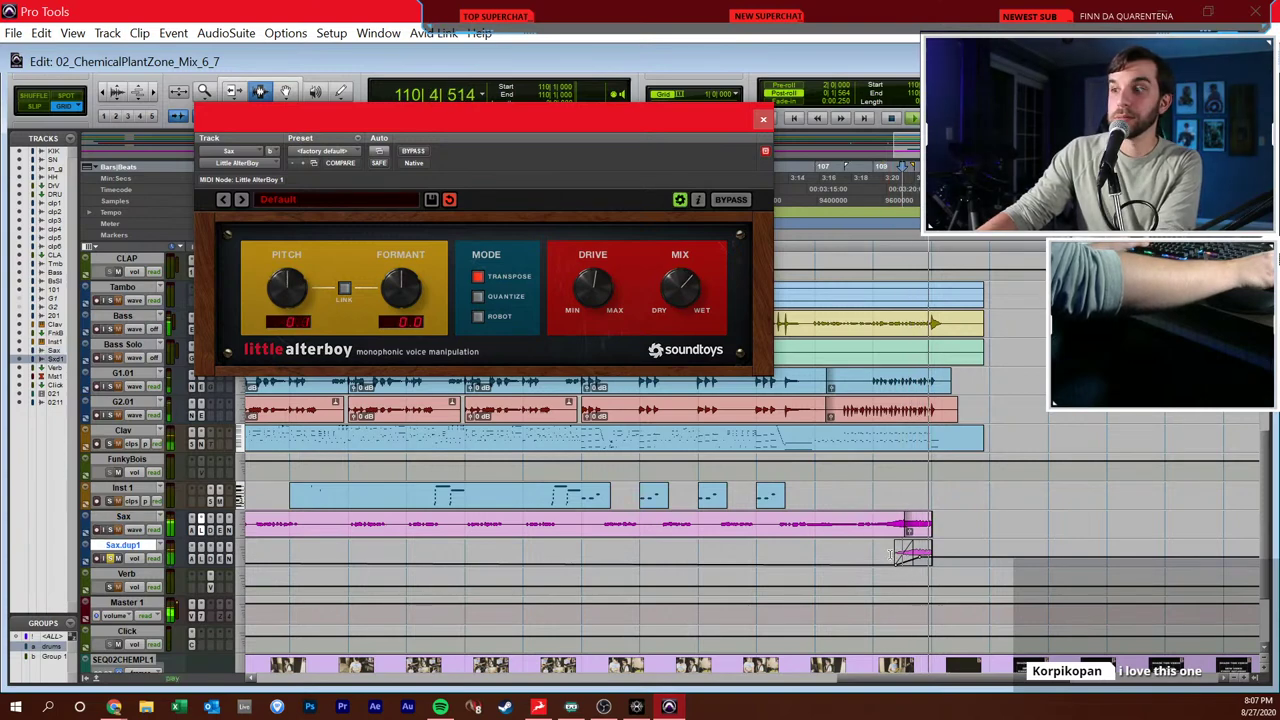
pyautogui.hotkey('ctrl', '=')
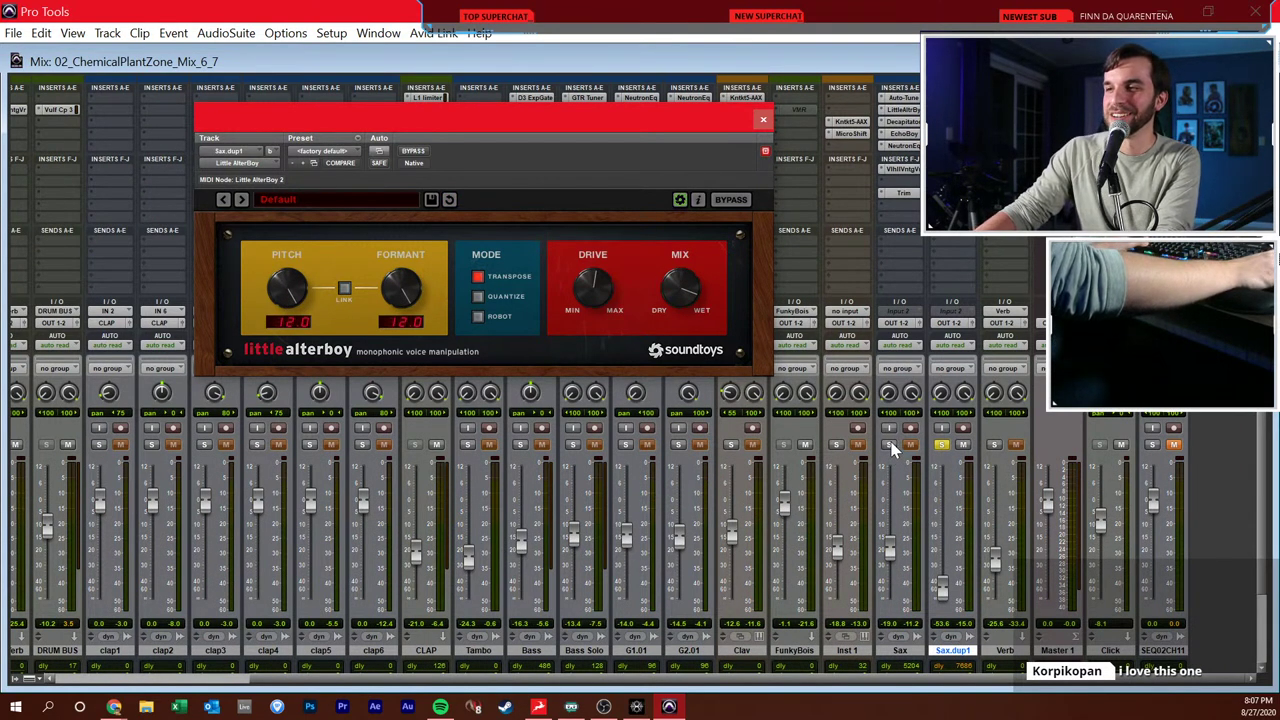
pyautogui.hotkey('ctrl', '=')
pyautogui.press('space')
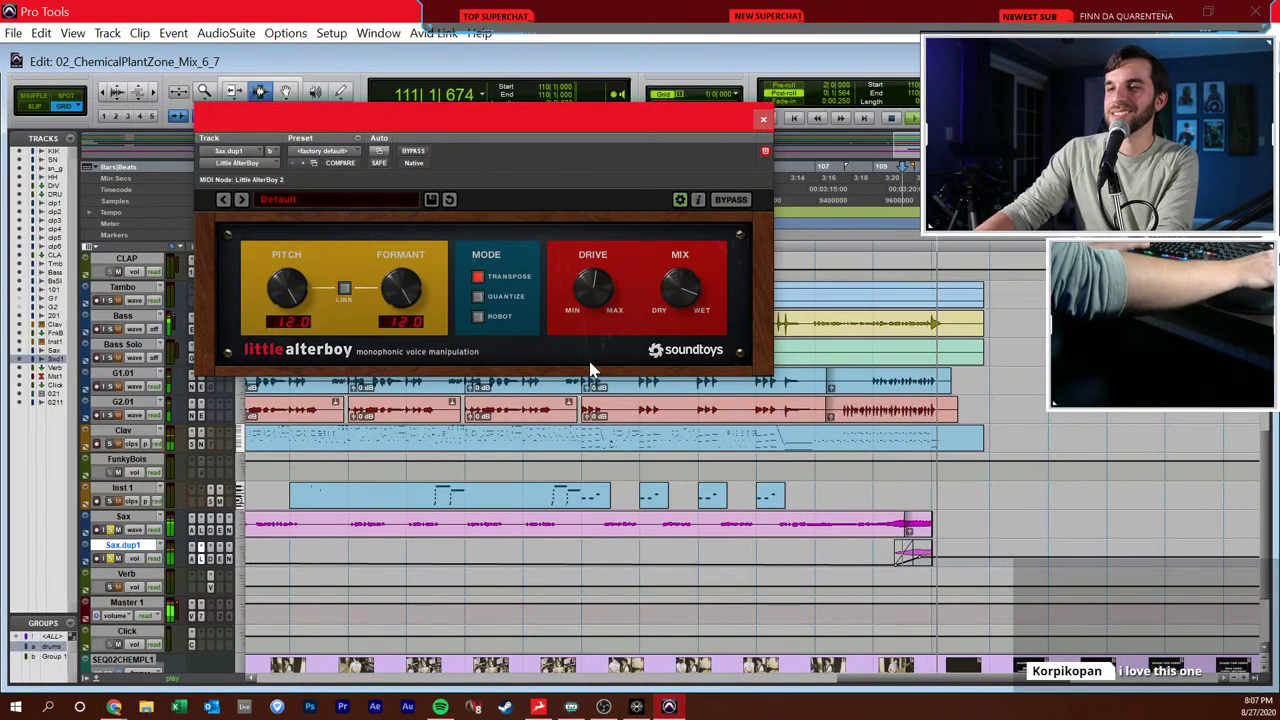
pyautogui.press('space')
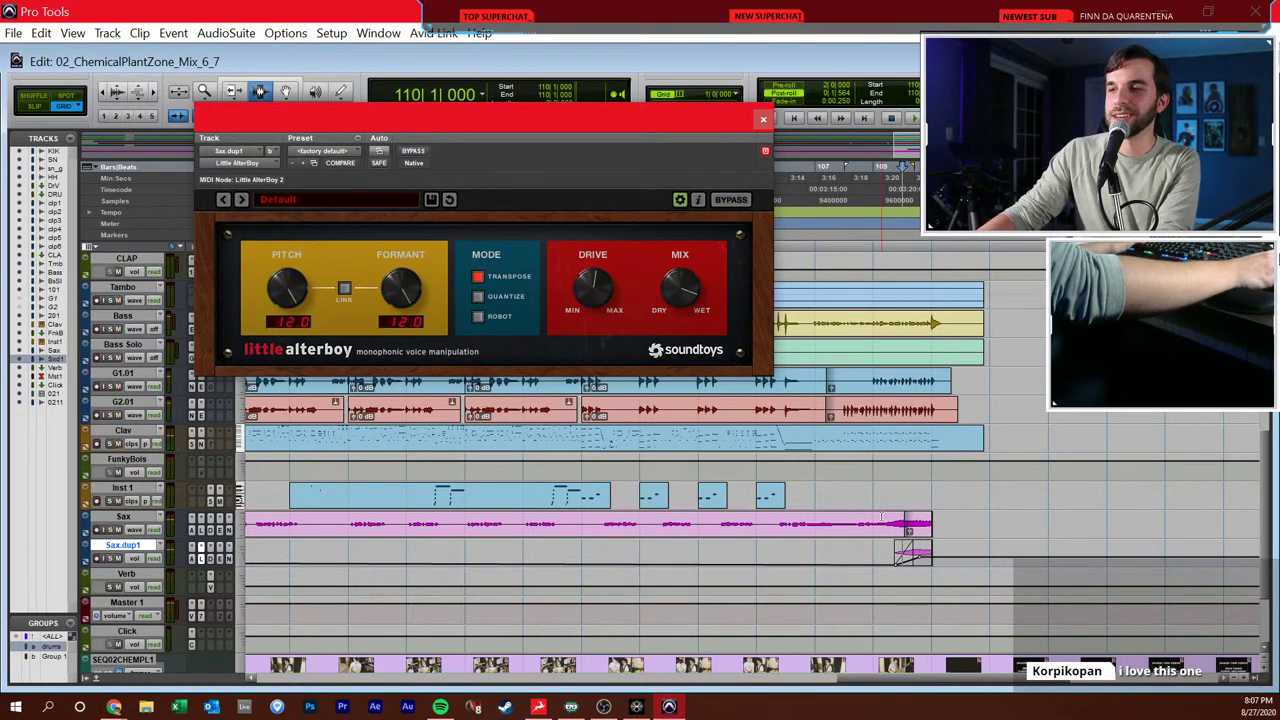
# - Play the full mix from bar 109, and audition the soloed KIK, SN, sn_gh and HH tracks from bar 110
pyautogui.click(852, 520)
pyautogui.press('space')
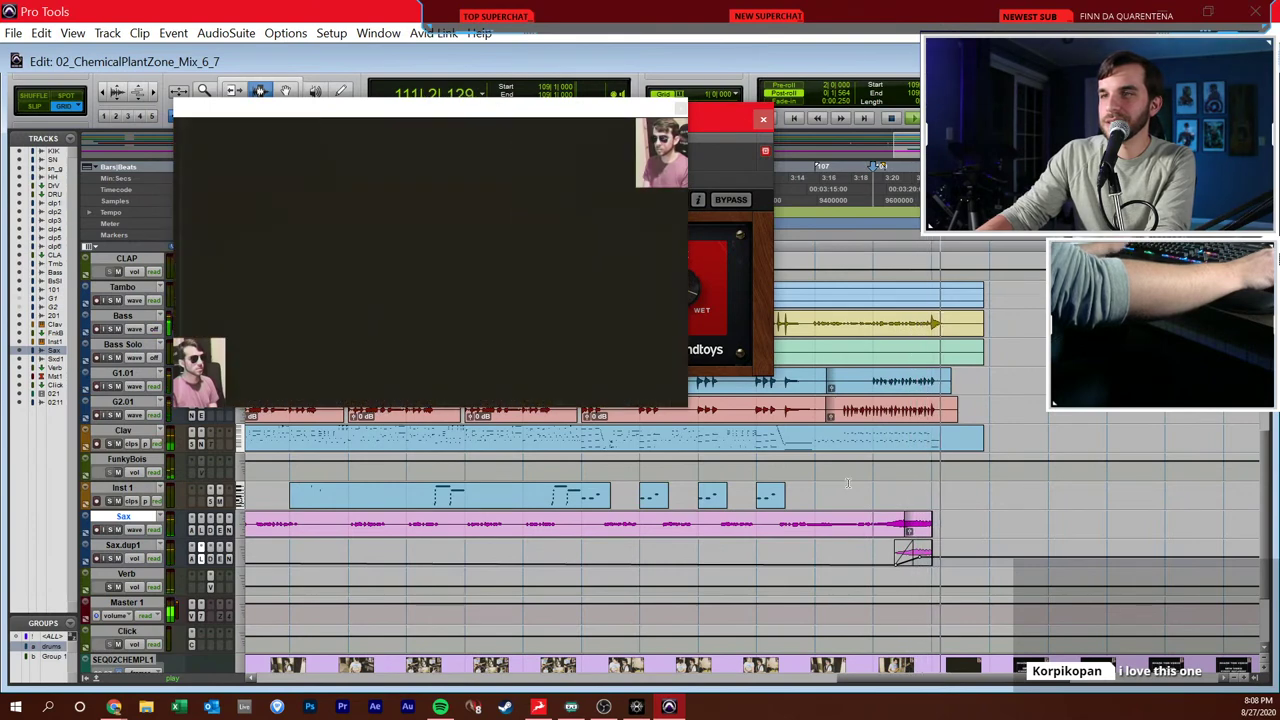
pyautogui.scroll(3, 903, 355)
pyautogui.scroll(9, 903, 355)
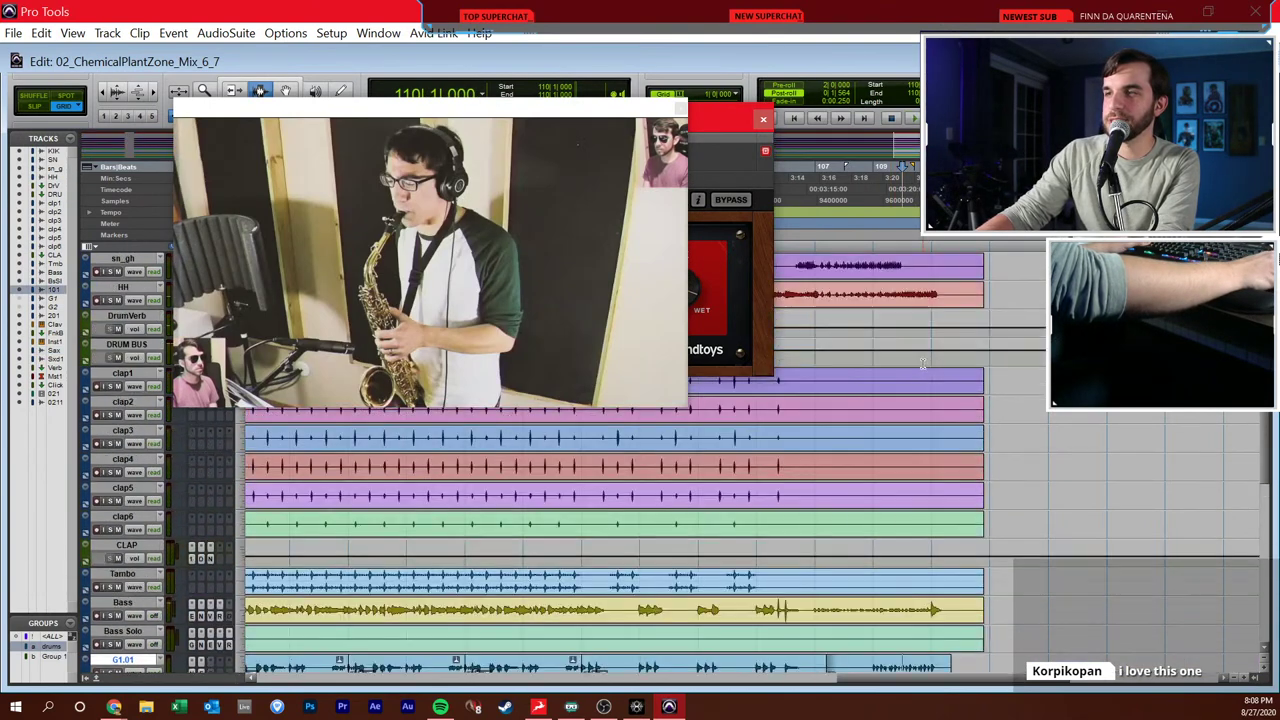
pyautogui.press('space')
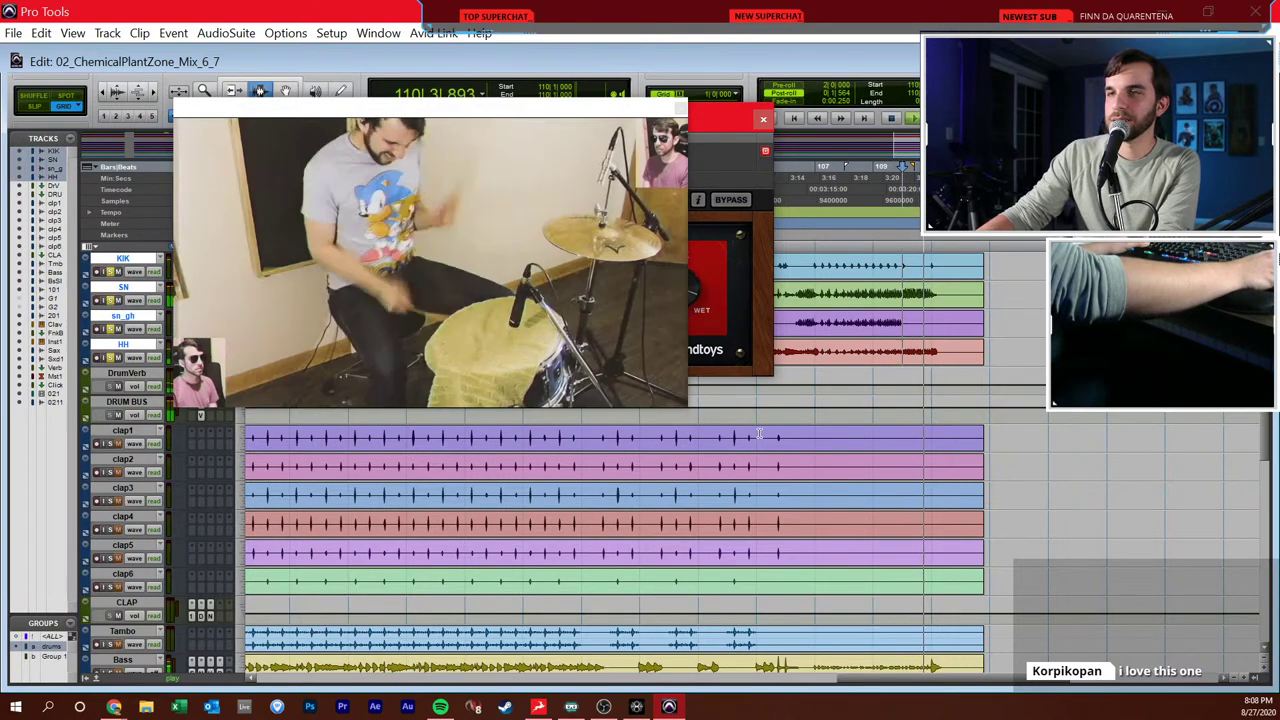
pyautogui.press('space')
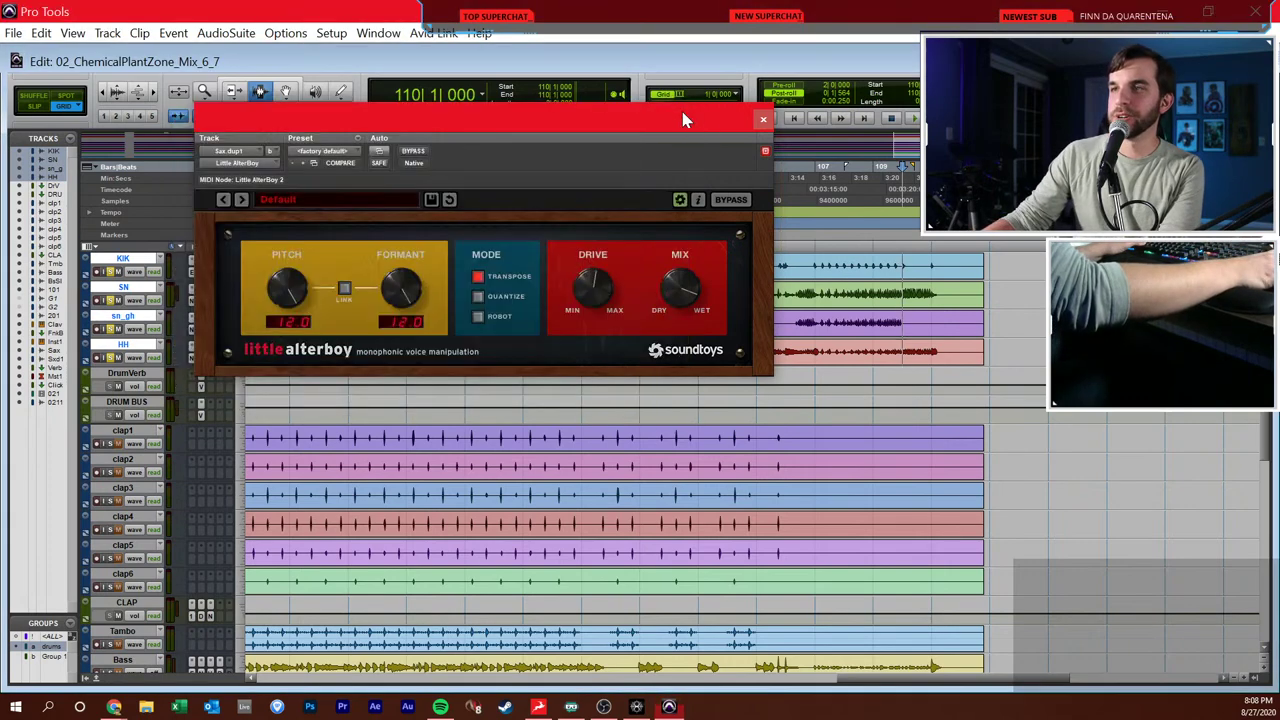
# - Close the plug-in window and open the recent session 03_GreenHillZone
pyautogui.click(762, 121)
pyautogui.click(325, 278)
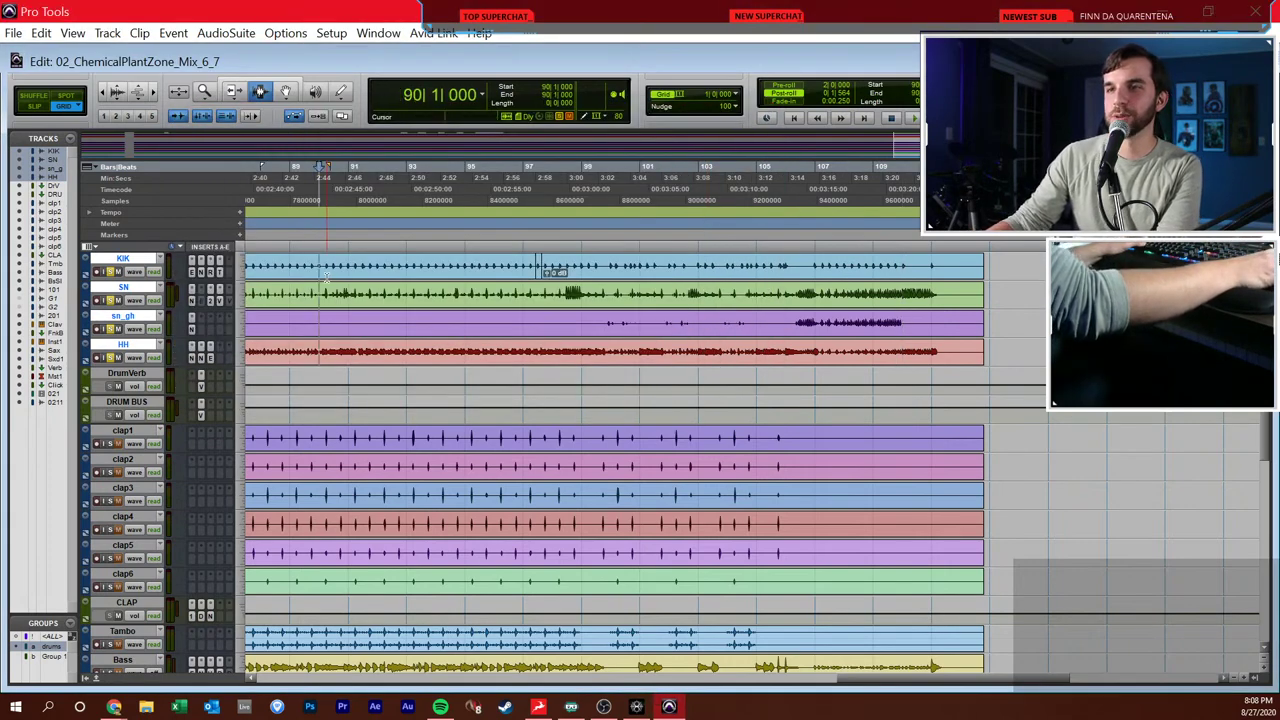
pyautogui.click(13, 33)
pyautogui.moveTo(110, 112)
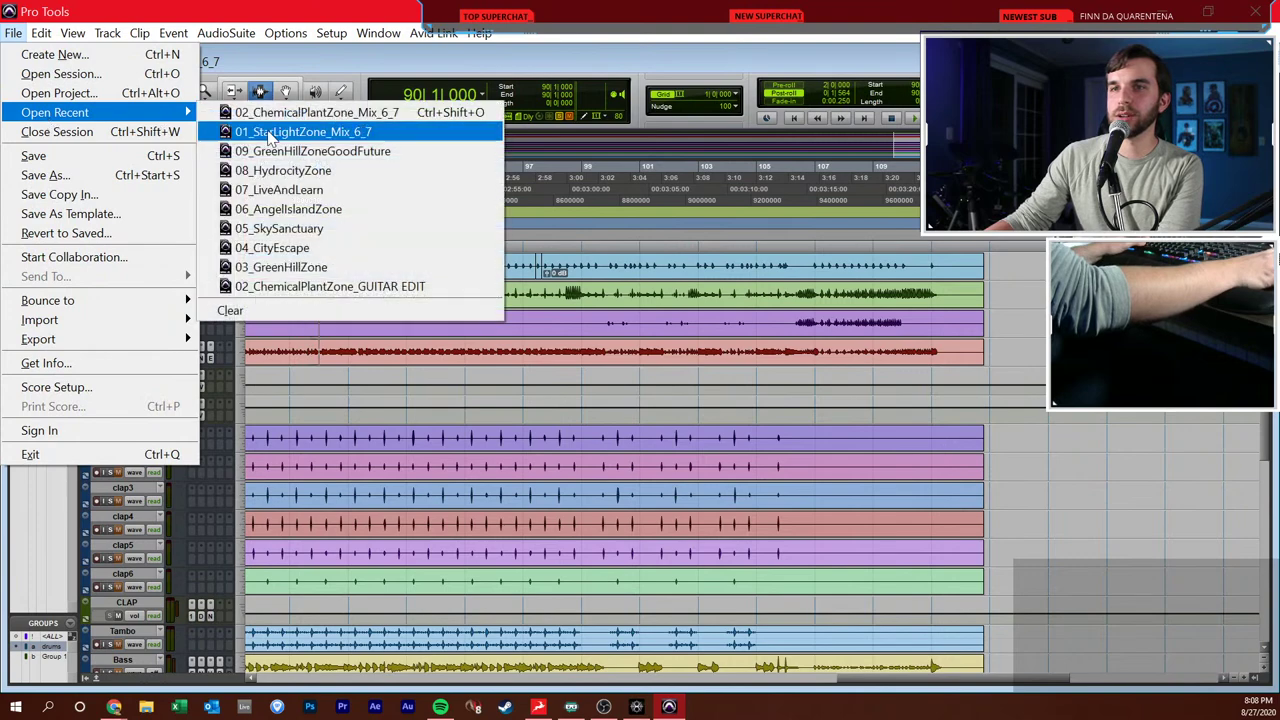
pyautogui.click(326, 265)
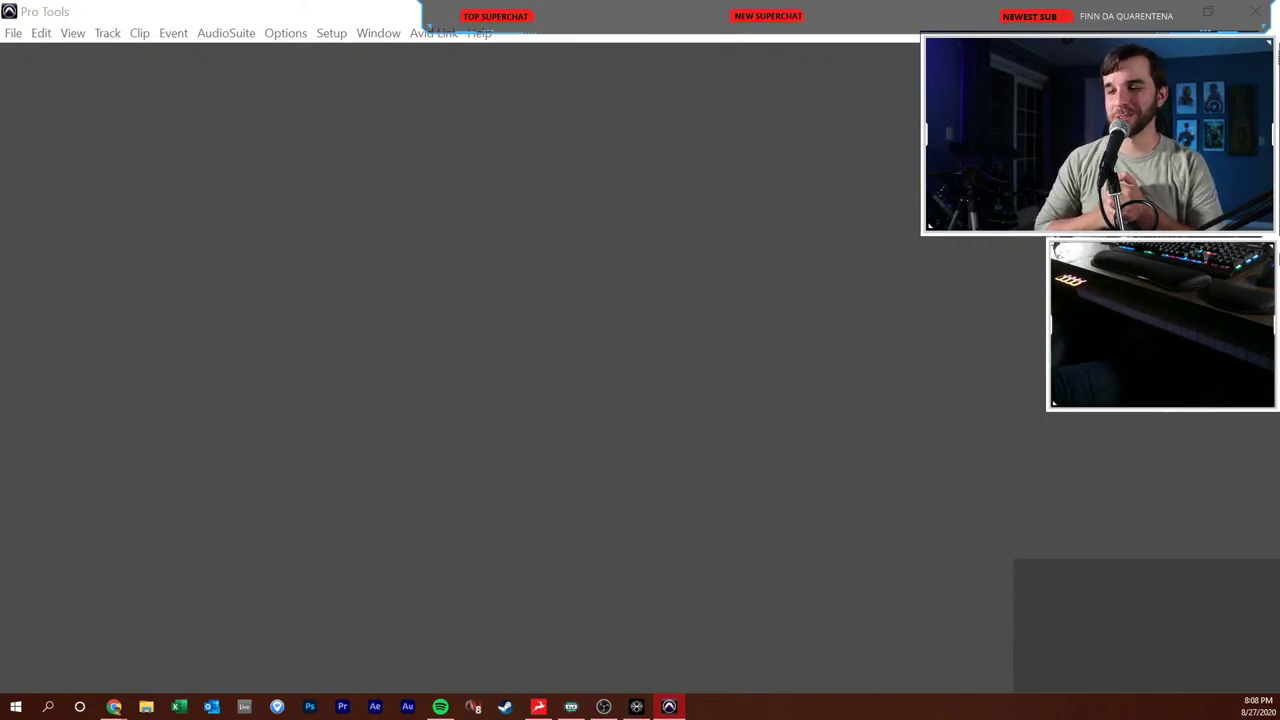
pyautogui.click(1258, 9)
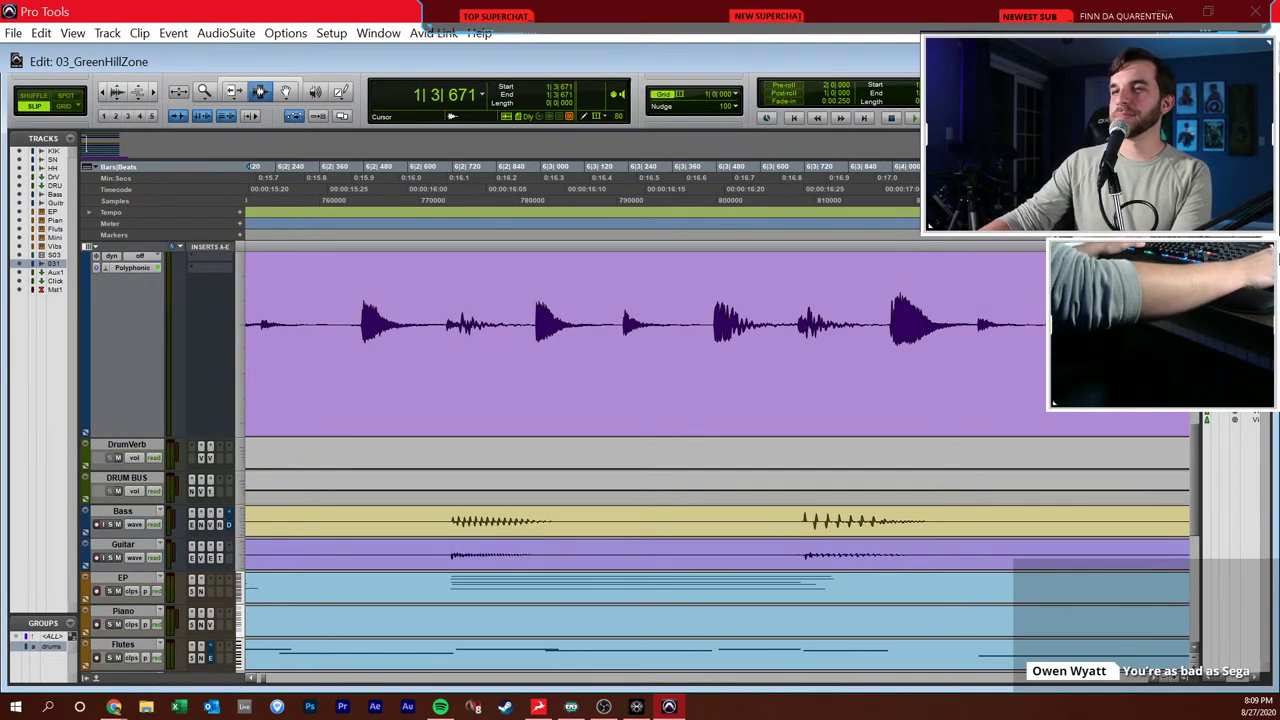
# - Set the height of all tracks to mini and zoom the timeline out to show the arrangement
pyautogui.click(238, 316)
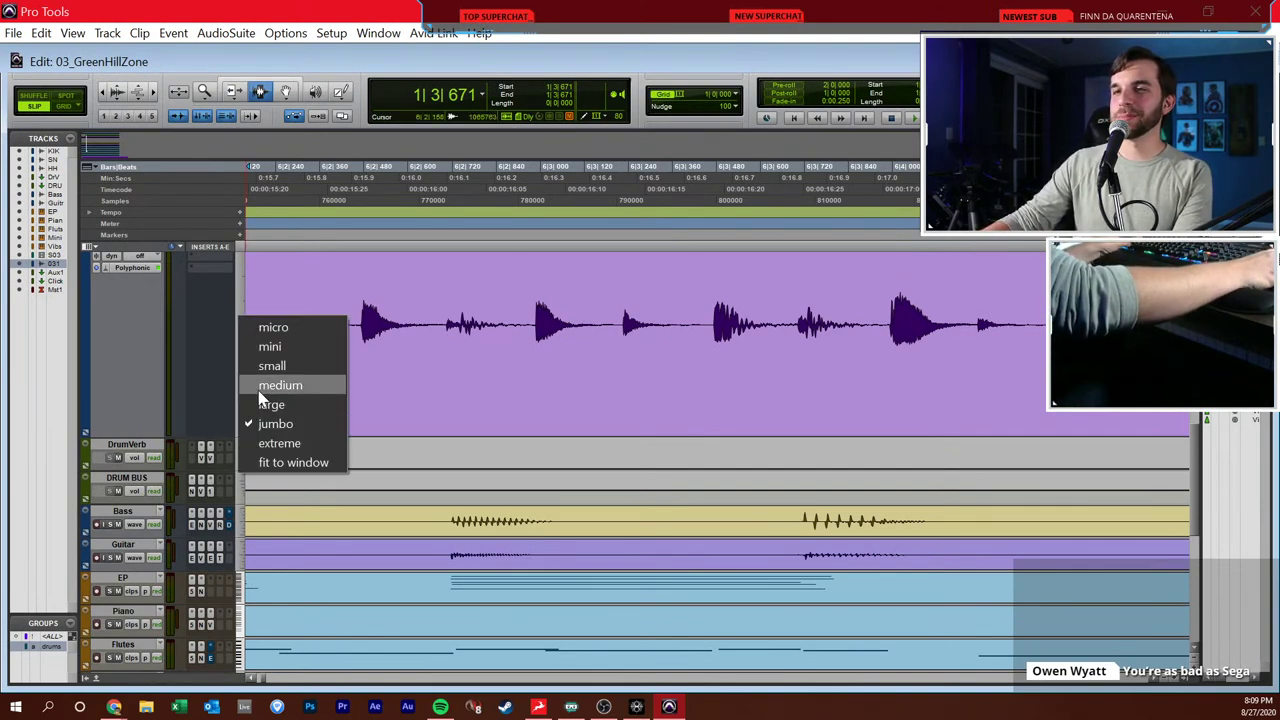
pyautogui.click(265, 390)
pyautogui.click(240, 349)
pyautogui.keyDown('alt'); pyautogui.click(286, 383); pyautogui.keyUp('alt')
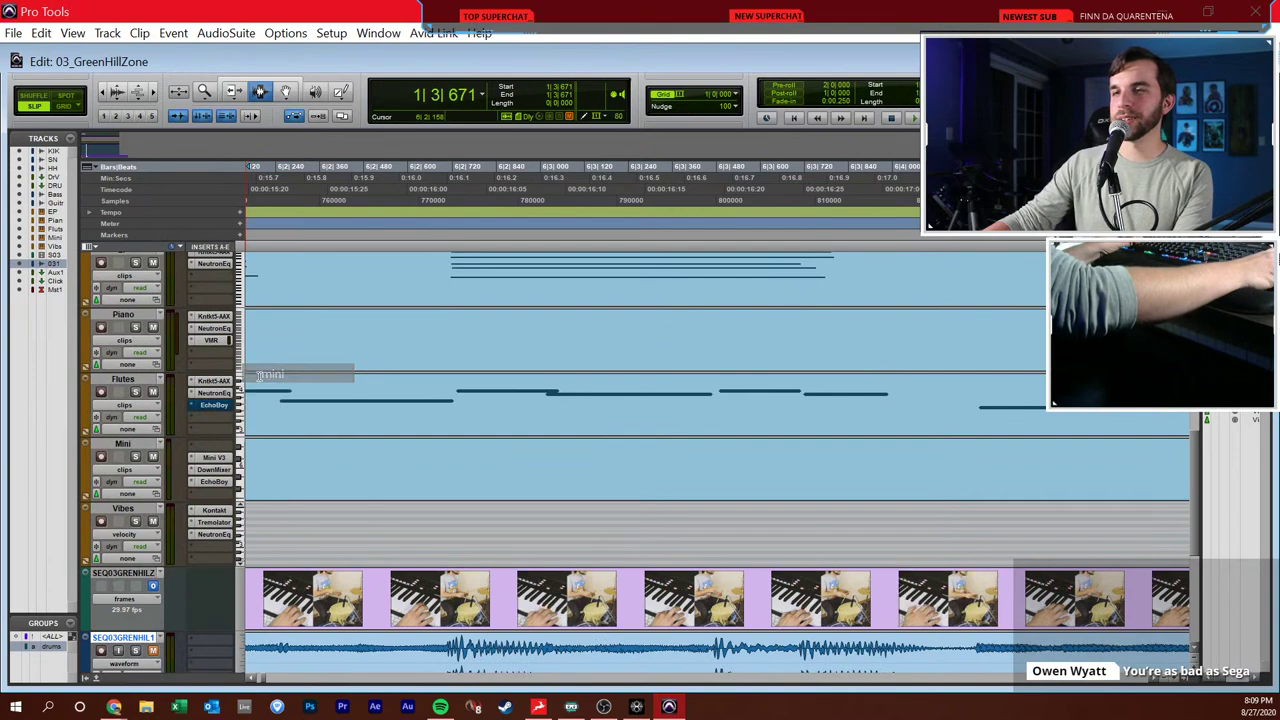
pyautogui.hotkey('ctrl', '[')
pyautogui.hotkey('ctrl', '[')
pyautogui.hotkey('ctrl', '[')
pyautogui.hotkey('ctrl', '[')
pyautogui.hotkey('ctrl', '[')
pyautogui.hotkey('ctrl', '[')
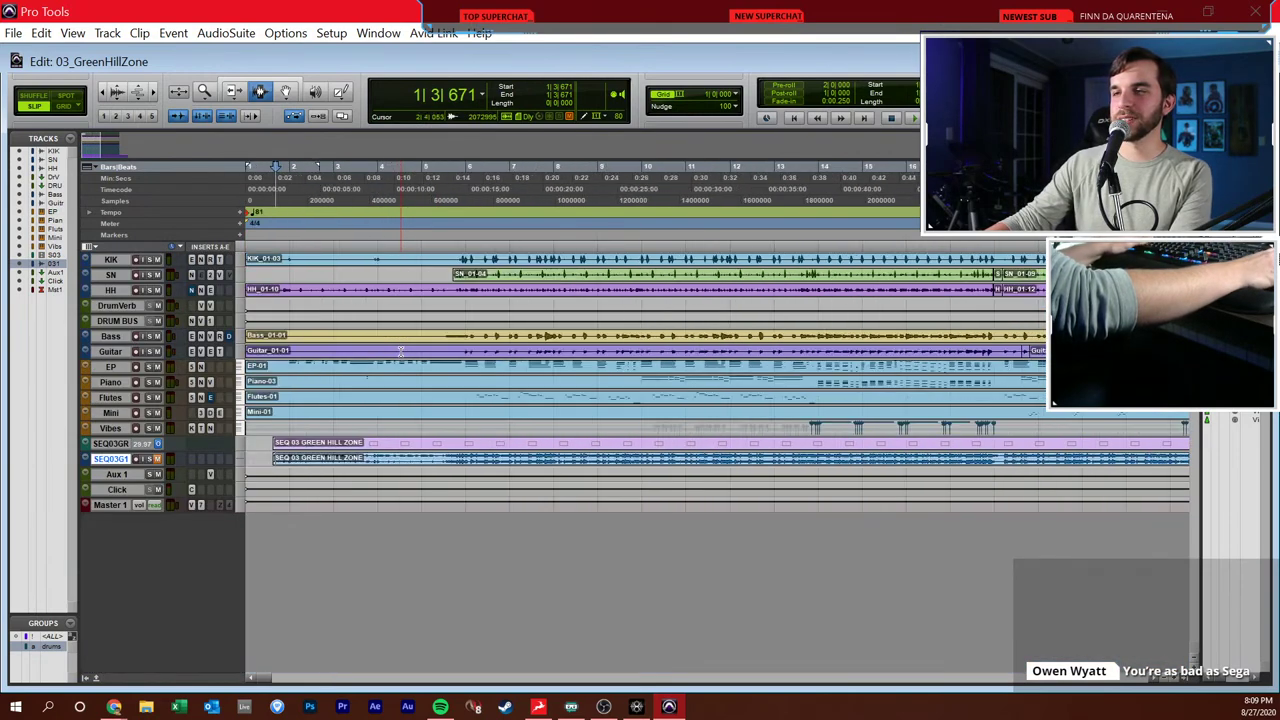
# - Play the Green Hill Zone session with its video from bar 1
pyautogui.click(415, 351)
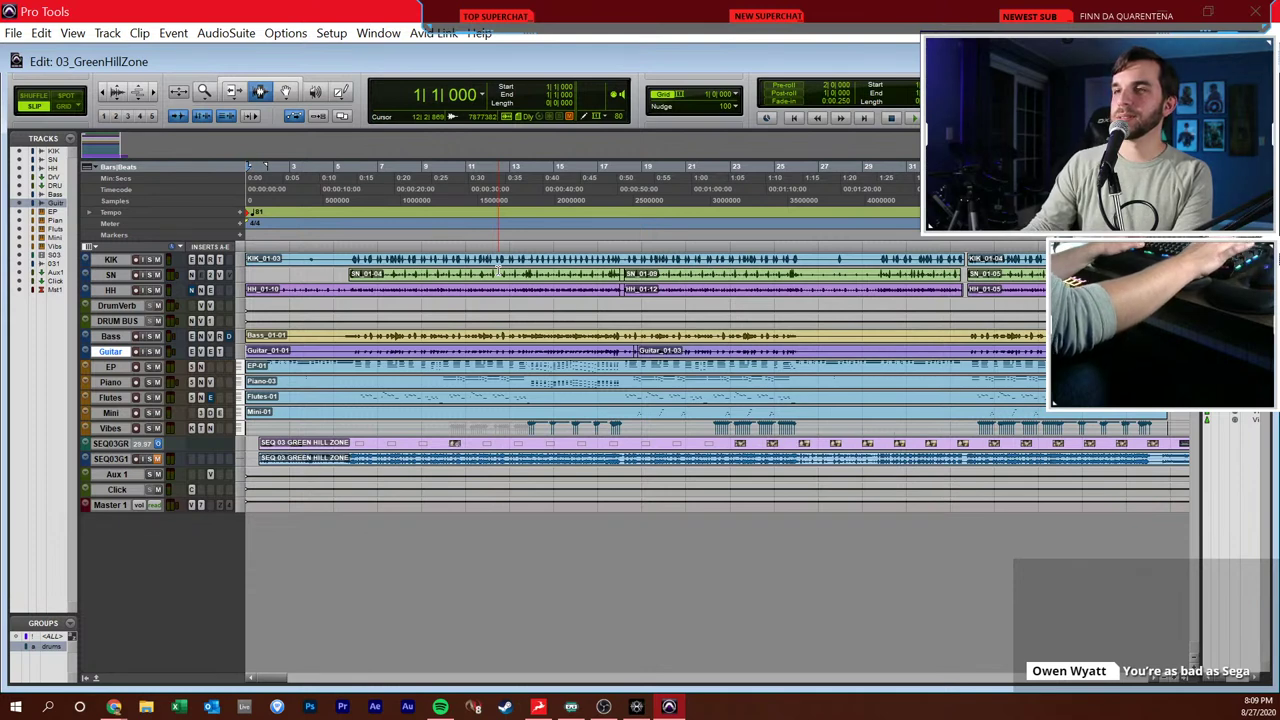
pyautogui.doubleClick(498, 270)
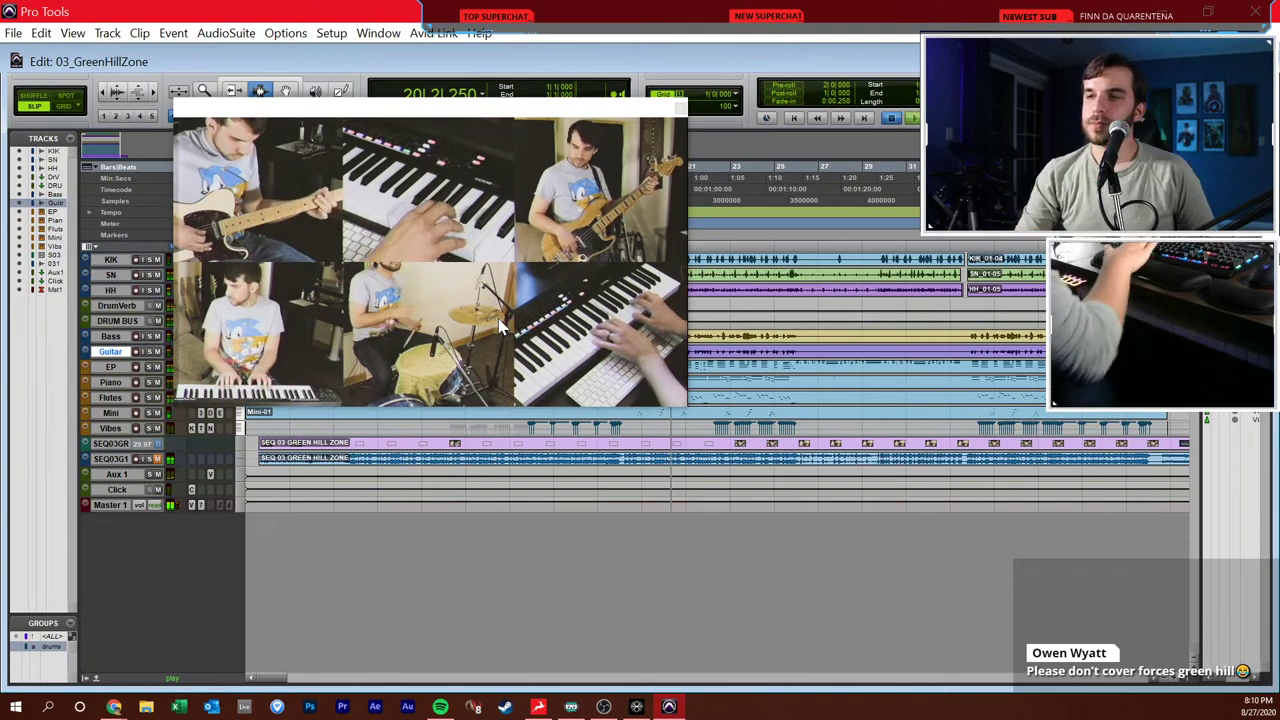
pyautogui.press('space')
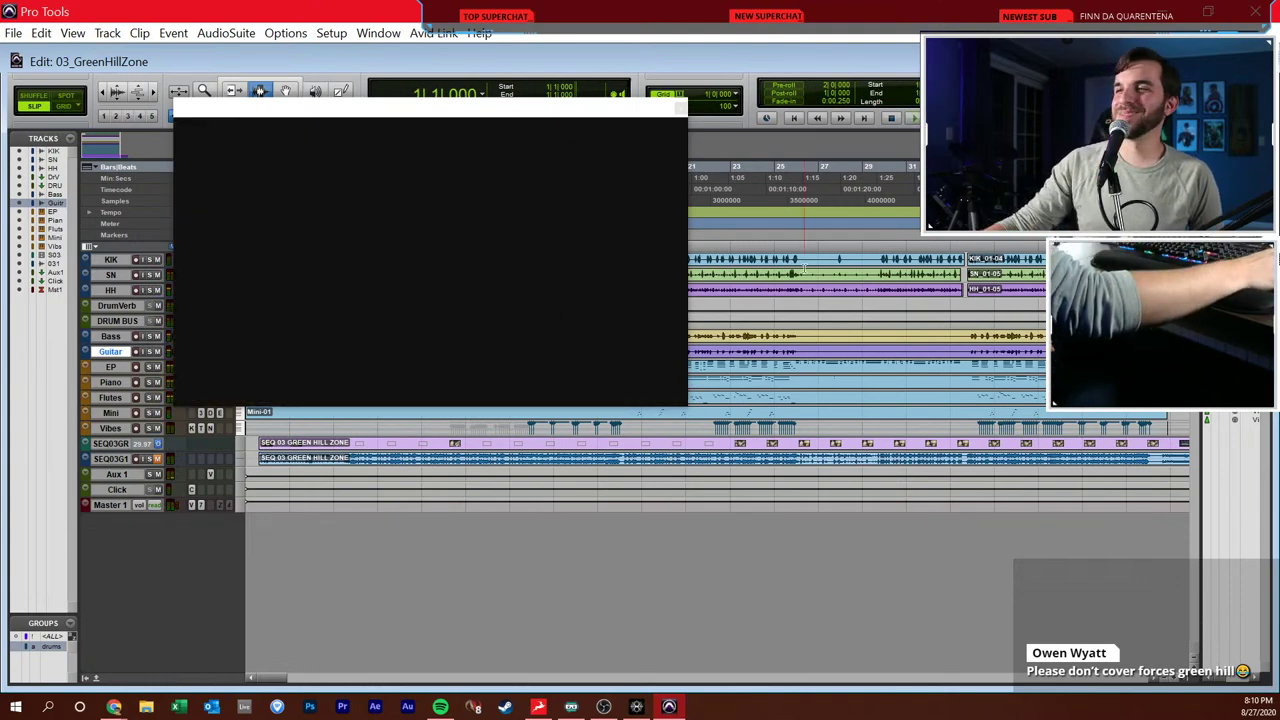
# - Play the session with its video from about the middle of bar 25
pyautogui.press('space')
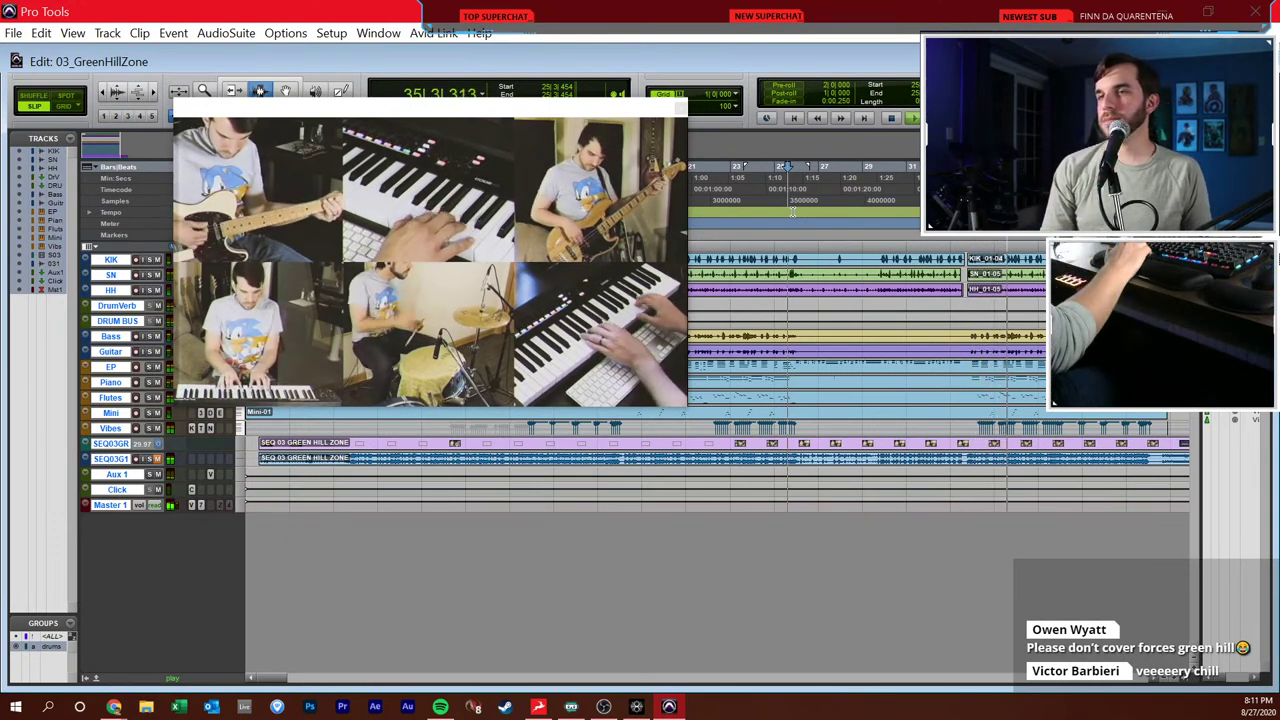
pyautogui.press('space')
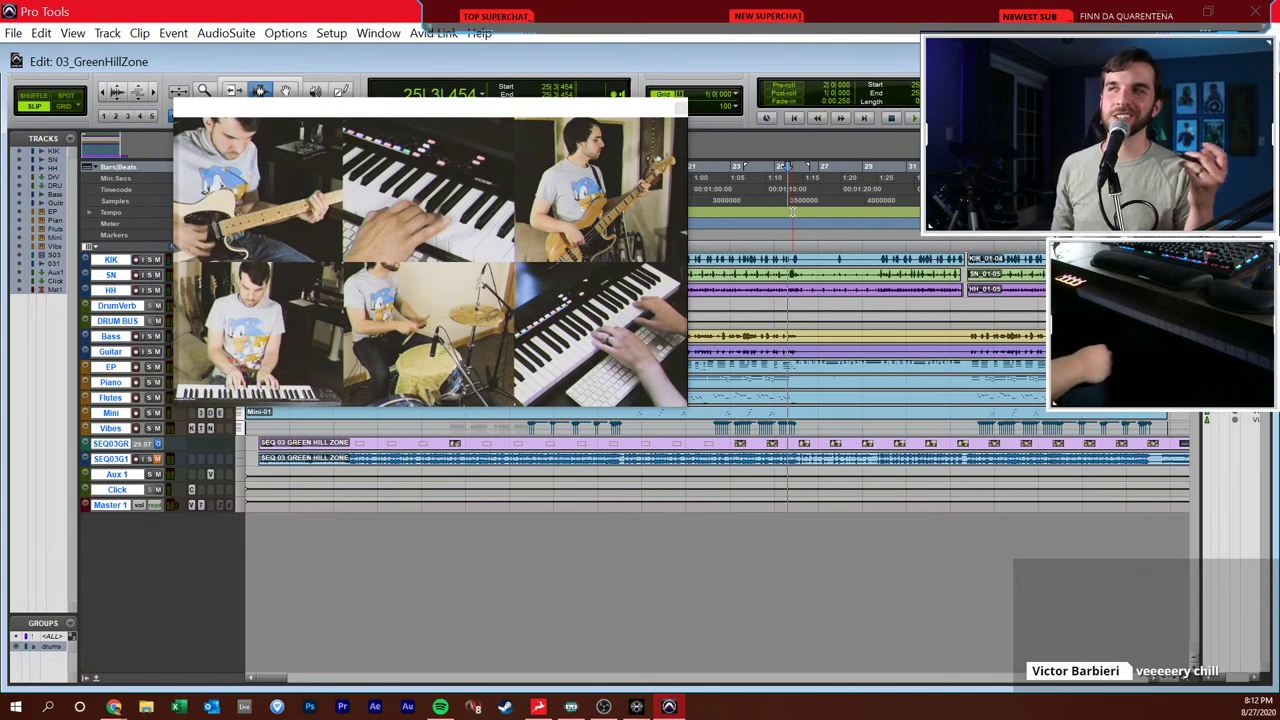
pyautogui.press('space')
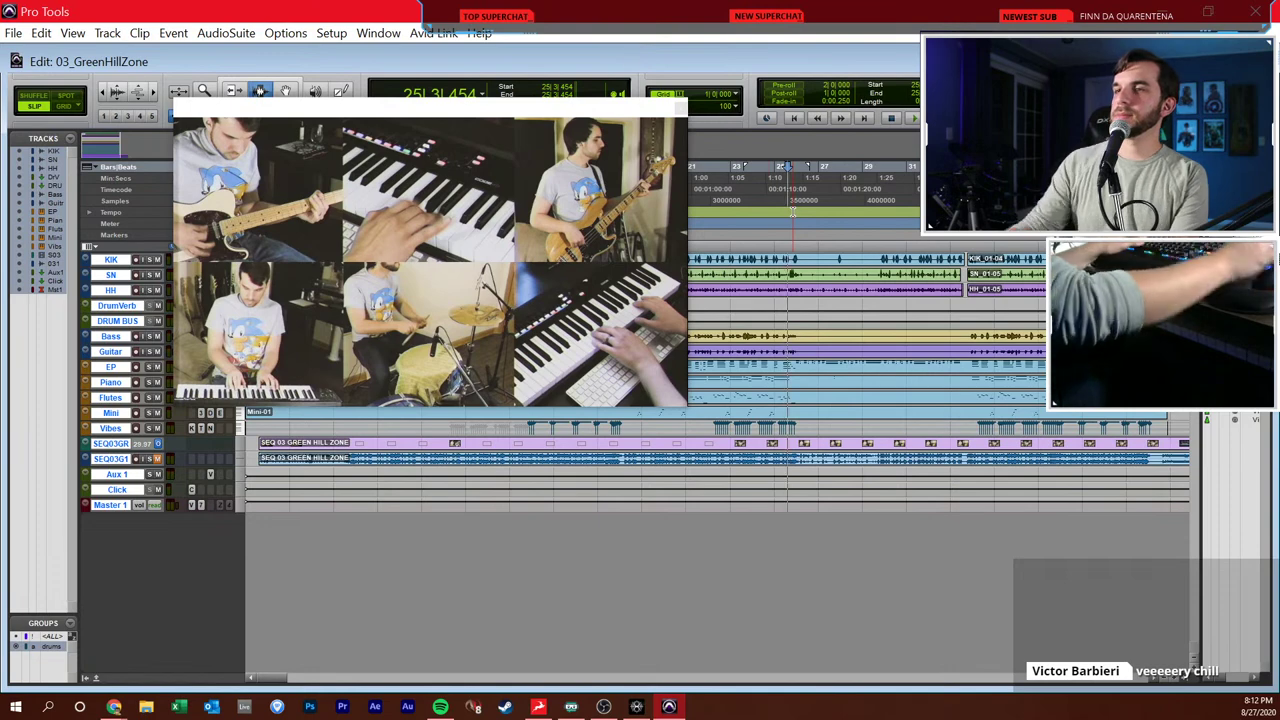
# - Solo the KIK, SN, HH and Bass tracks with the cursor near bar 6, and fit all track heights to the window
pyautogui.click(440, 285)
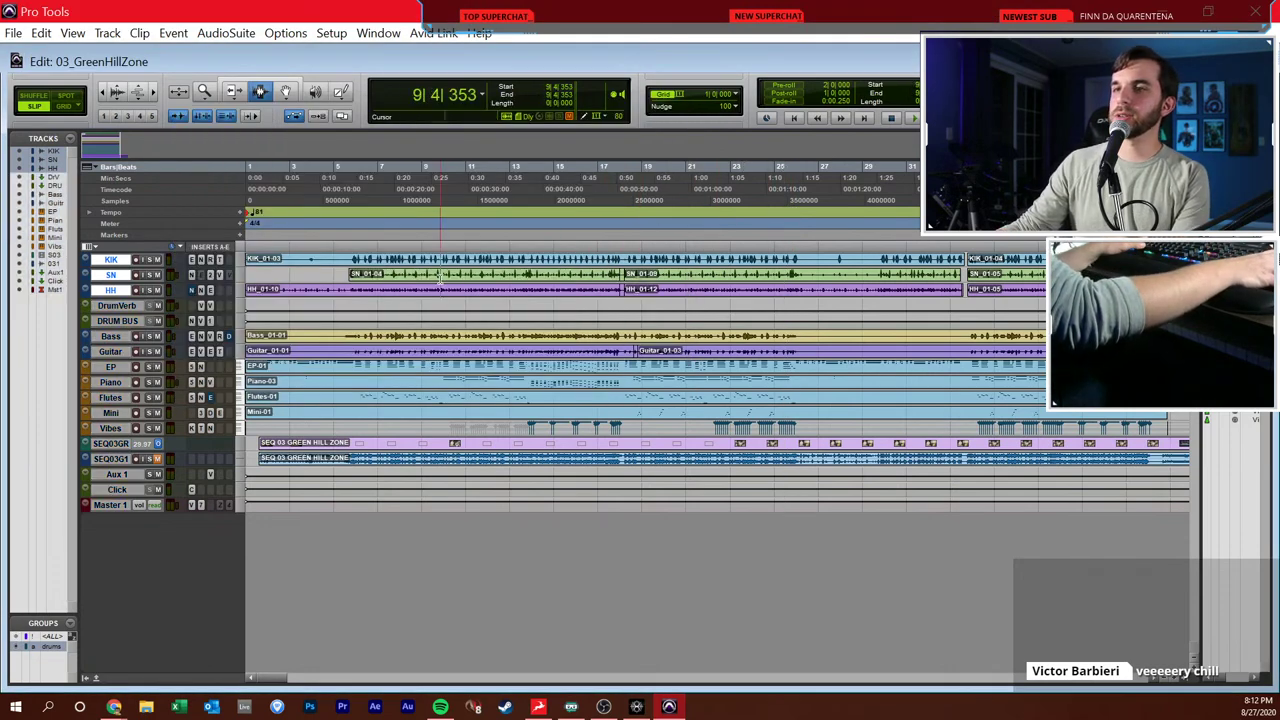
pyautogui.moveTo(370, 285); pyautogui.dragTo(356, 285)
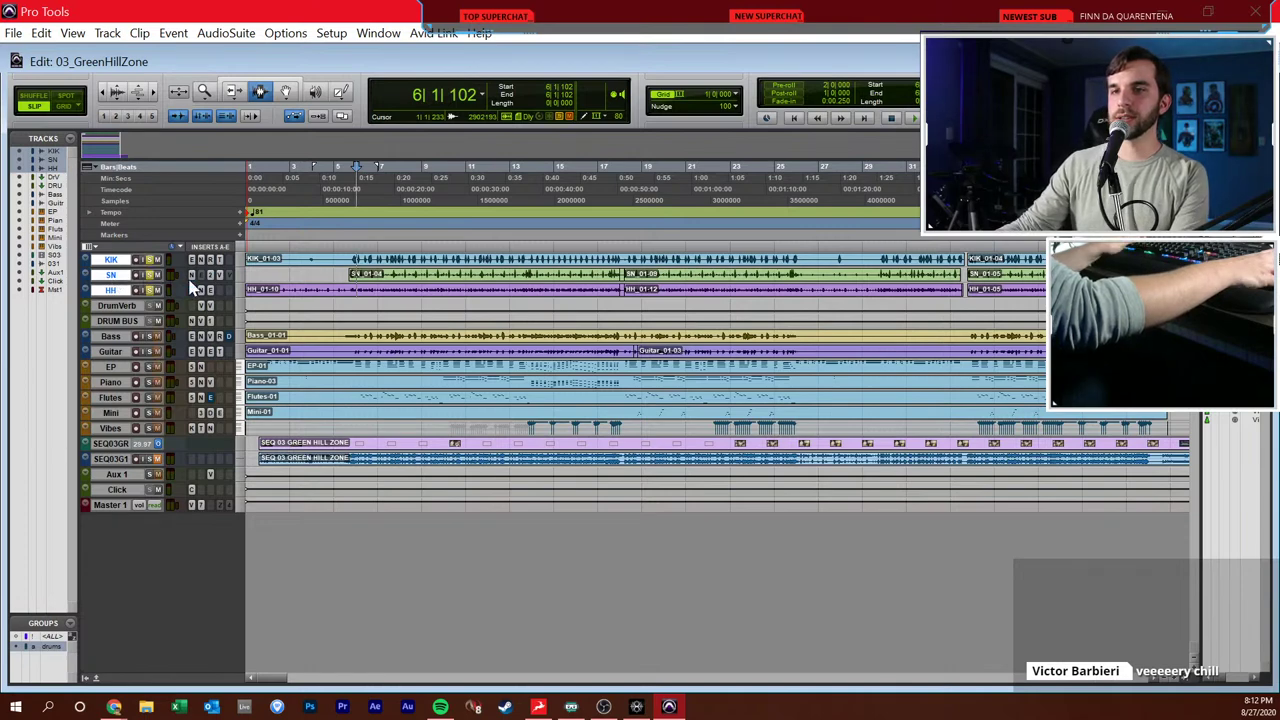
pyautogui.click(240, 290)
pyautogui.click(297, 436)
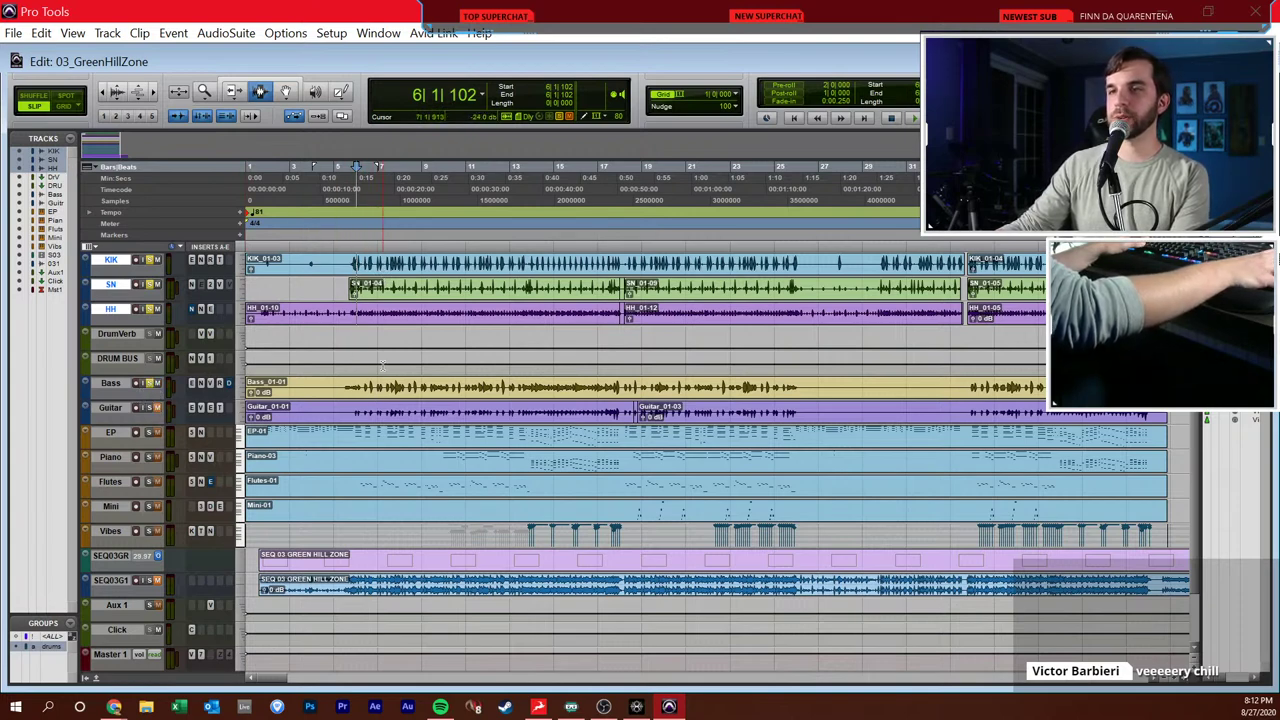
# - Switch to Grid mode and place the cursor exactly at the start of bar 6 on the drum tracks
pyautogui.scroll(1, 370, 302)
pyautogui.scroll(2, 370, 302)
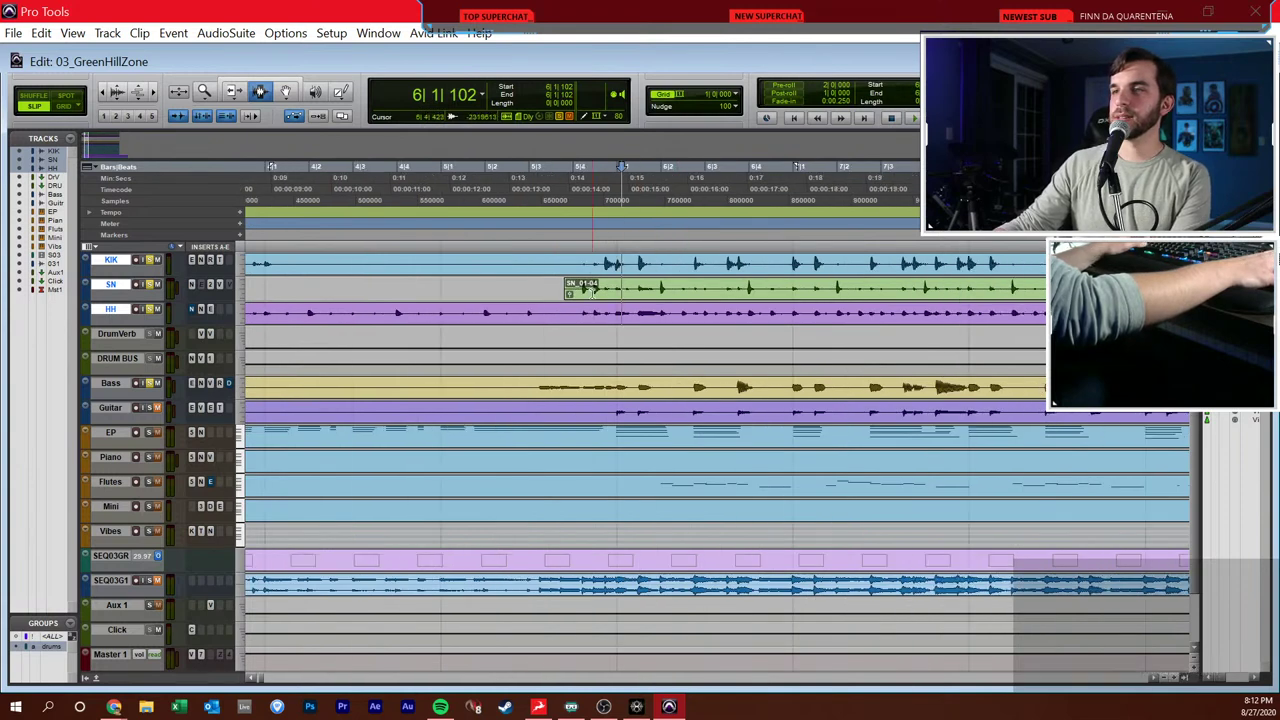
pyautogui.click(615, 288)
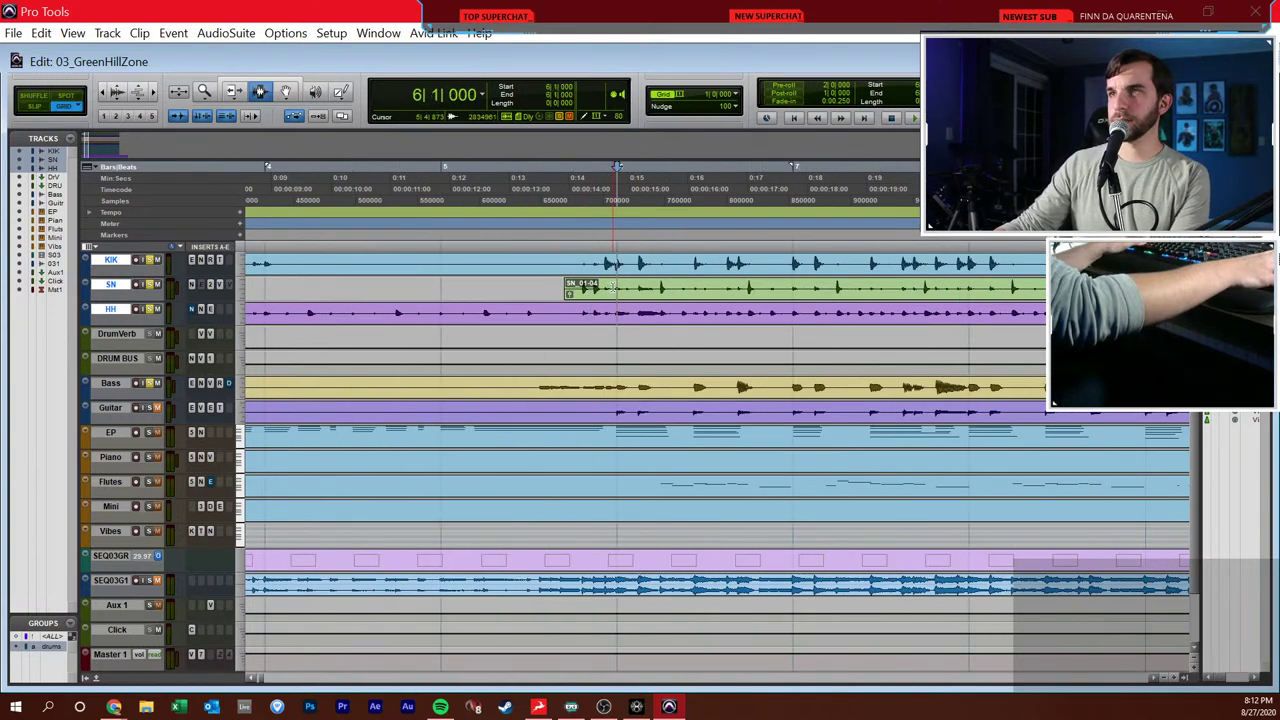
# - Play back the soloed drum, Bass and Guitar tracks from bar 6 with a wider timeline view
pyautogui.press('space')
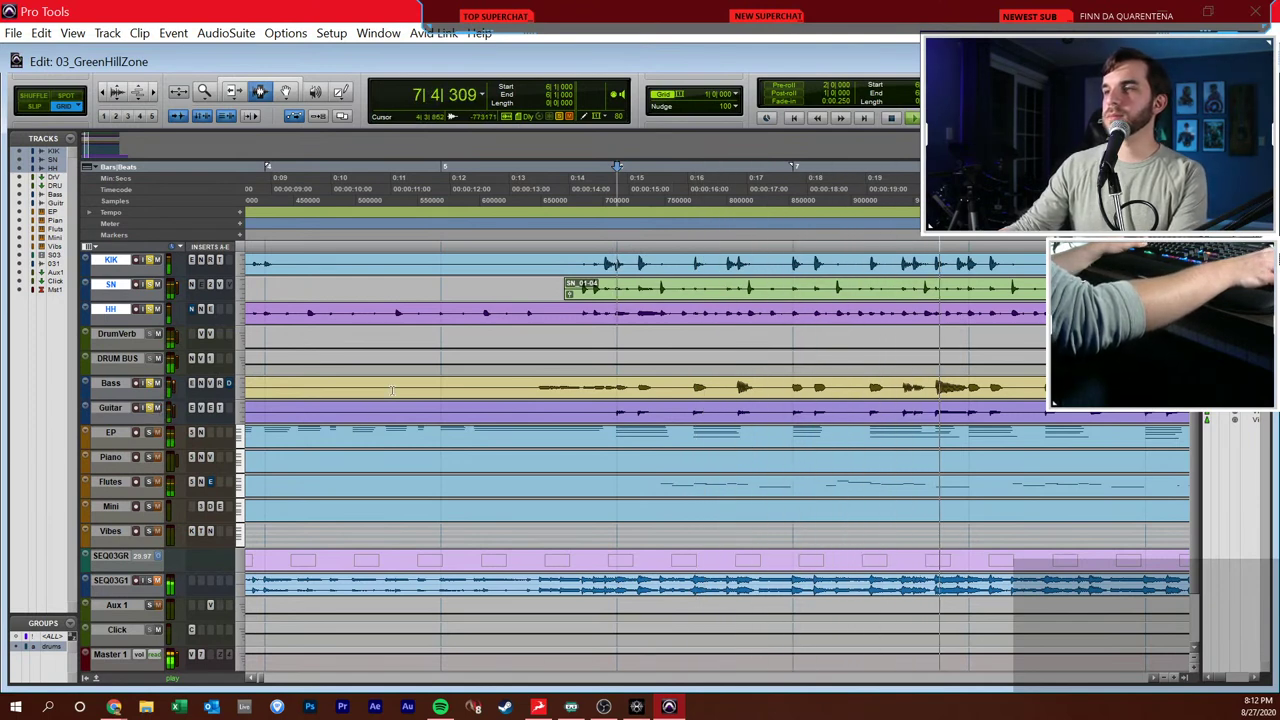
pyautogui.hotkey('ctrl', '[')
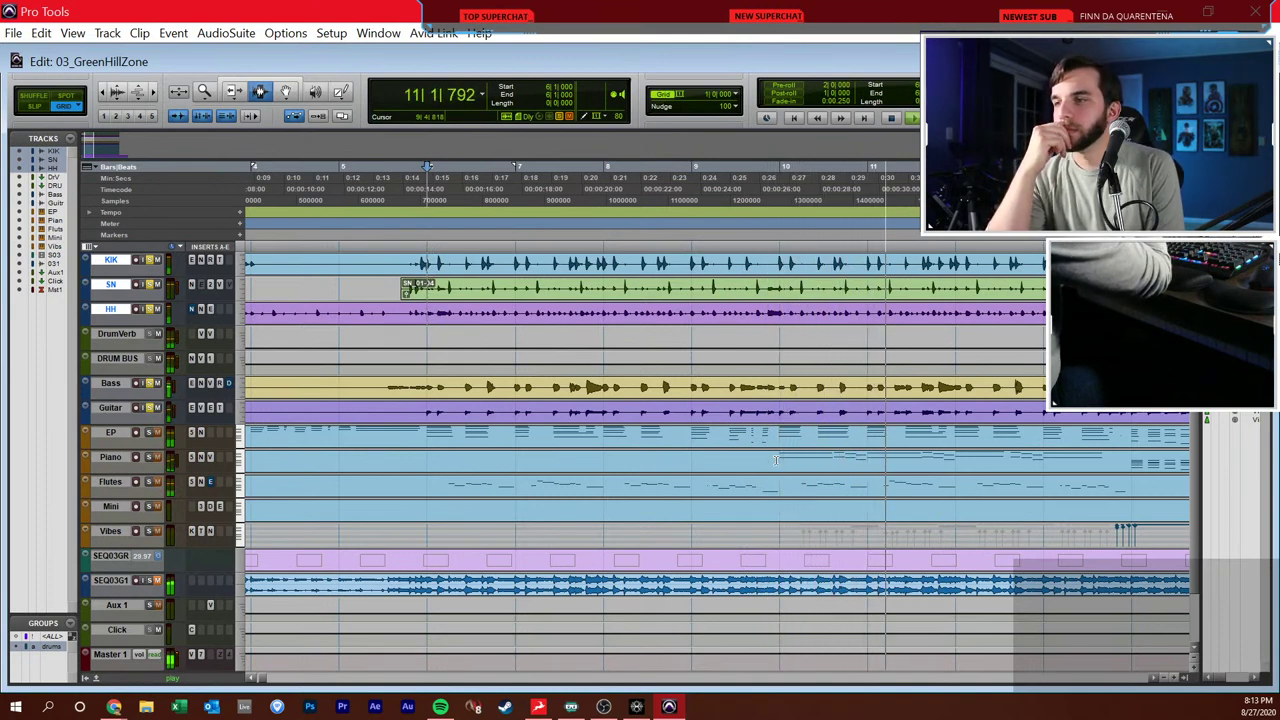
pyautogui.press('space')
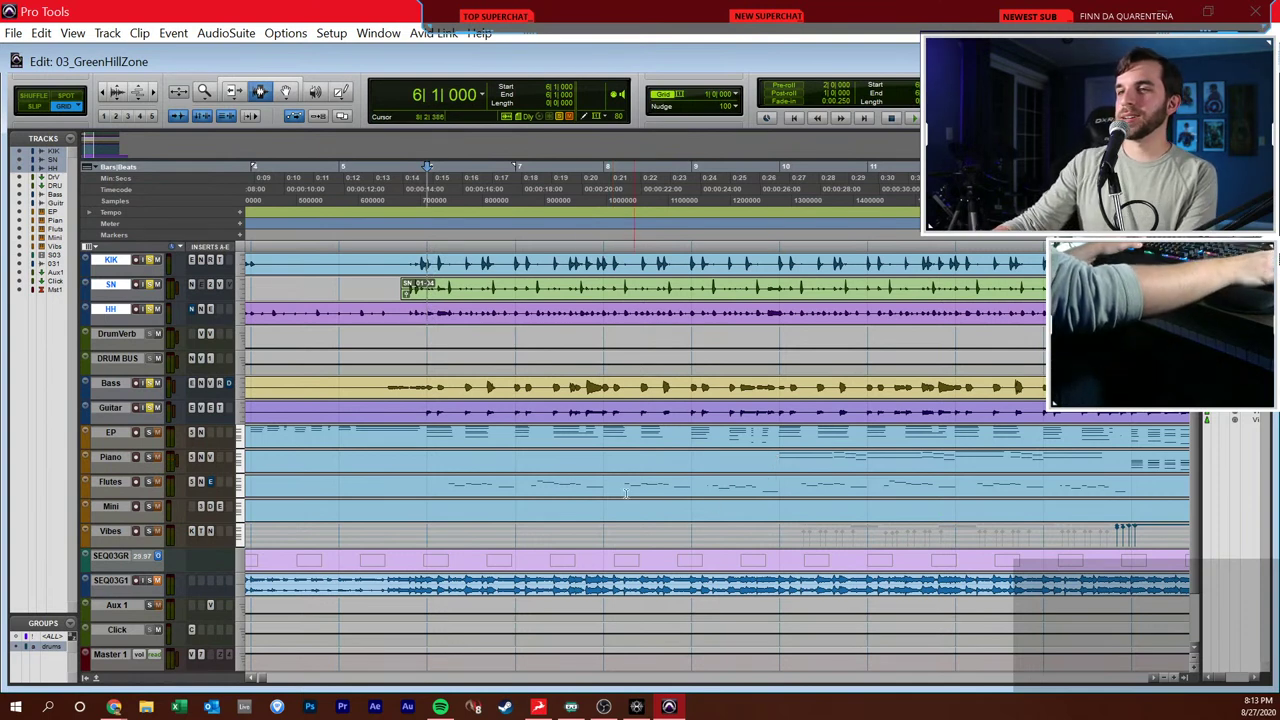
# - Solo only the EP track and play it back from the start of bar 6
pyautogui.click(150, 393)
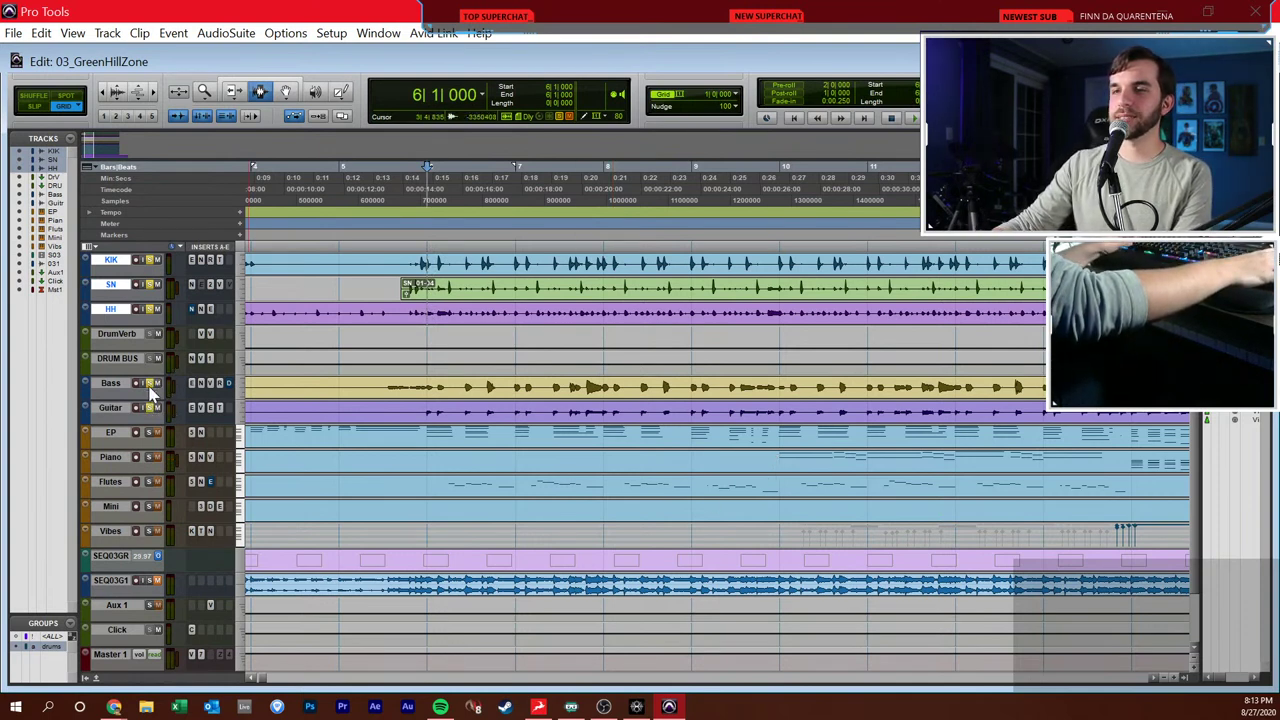
pyautogui.click(151, 433)
pyautogui.click(425, 433)
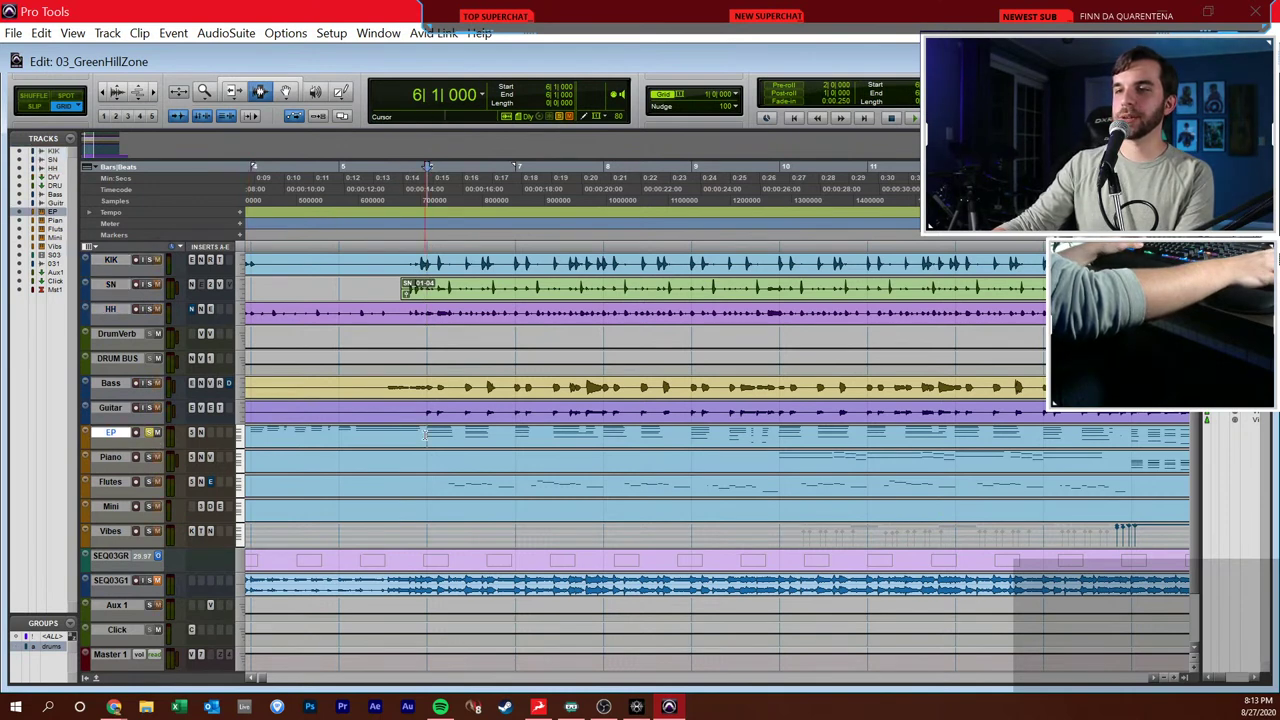
pyautogui.press('space')
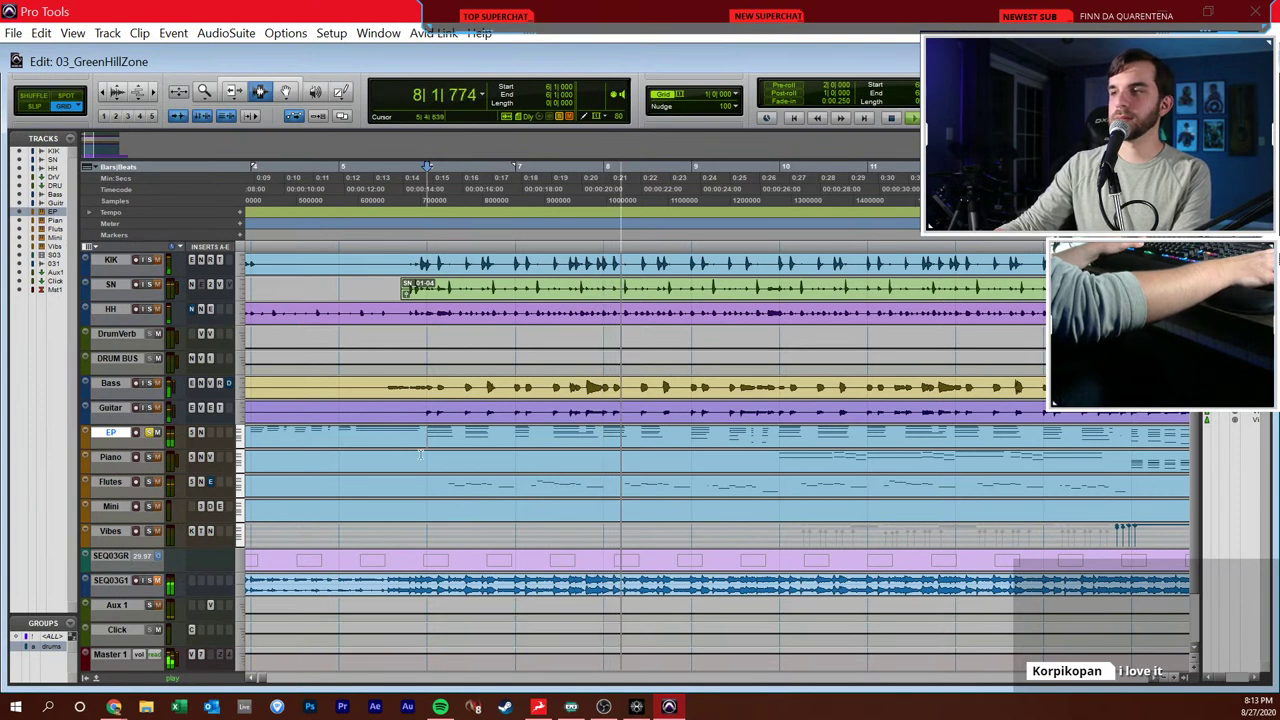
pyautogui.press('space')
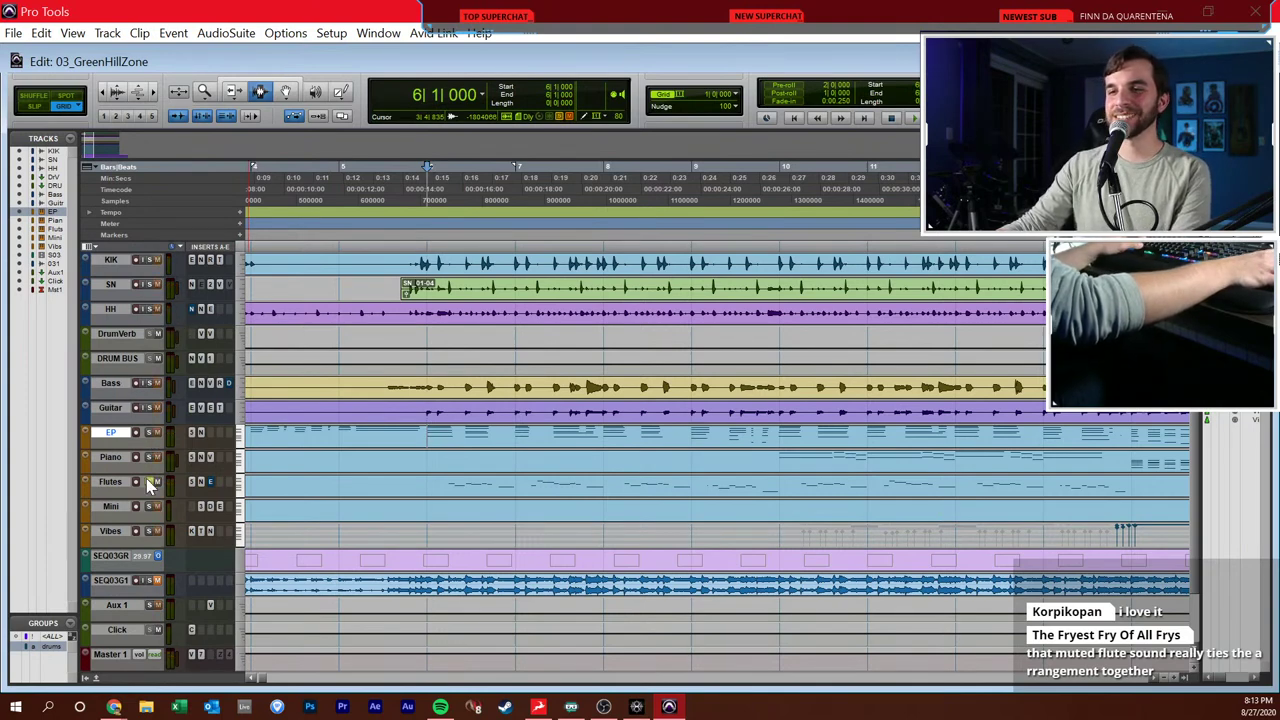
# - Inspect the Kontakt instruments on the Flutes, Piano and EP tracks from the Mix window, and close the plug-in window
pyautogui.hotkey('ctrl', '=')
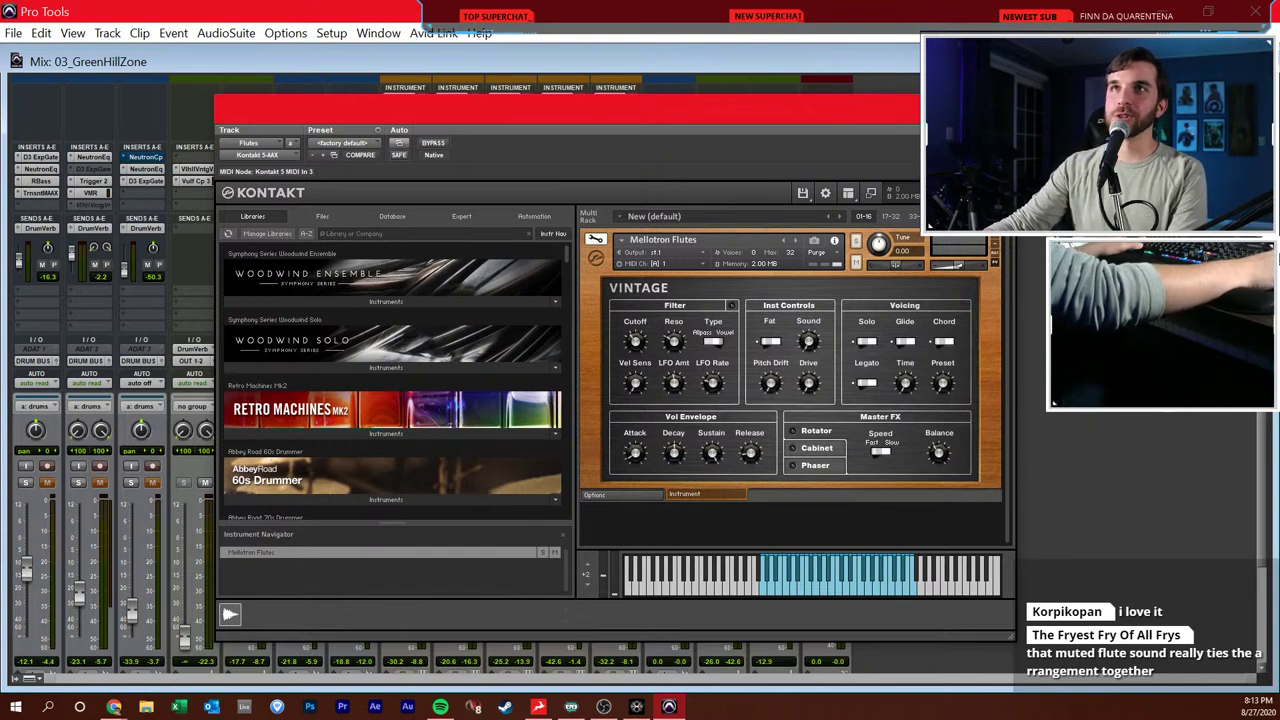
pyautogui.hotkey('alt', 'Tab')
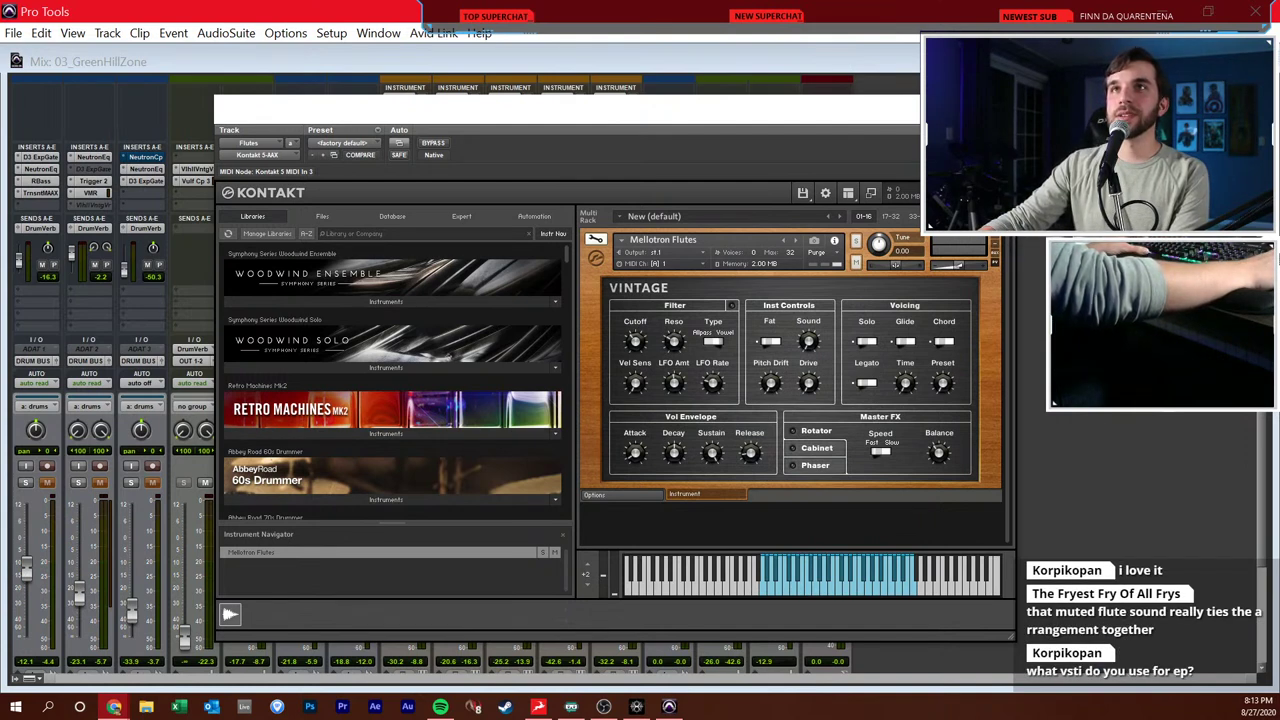
pyautogui.moveTo(538, 160); pyautogui.dragTo(510, 198)
pyautogui.click(471, 160)
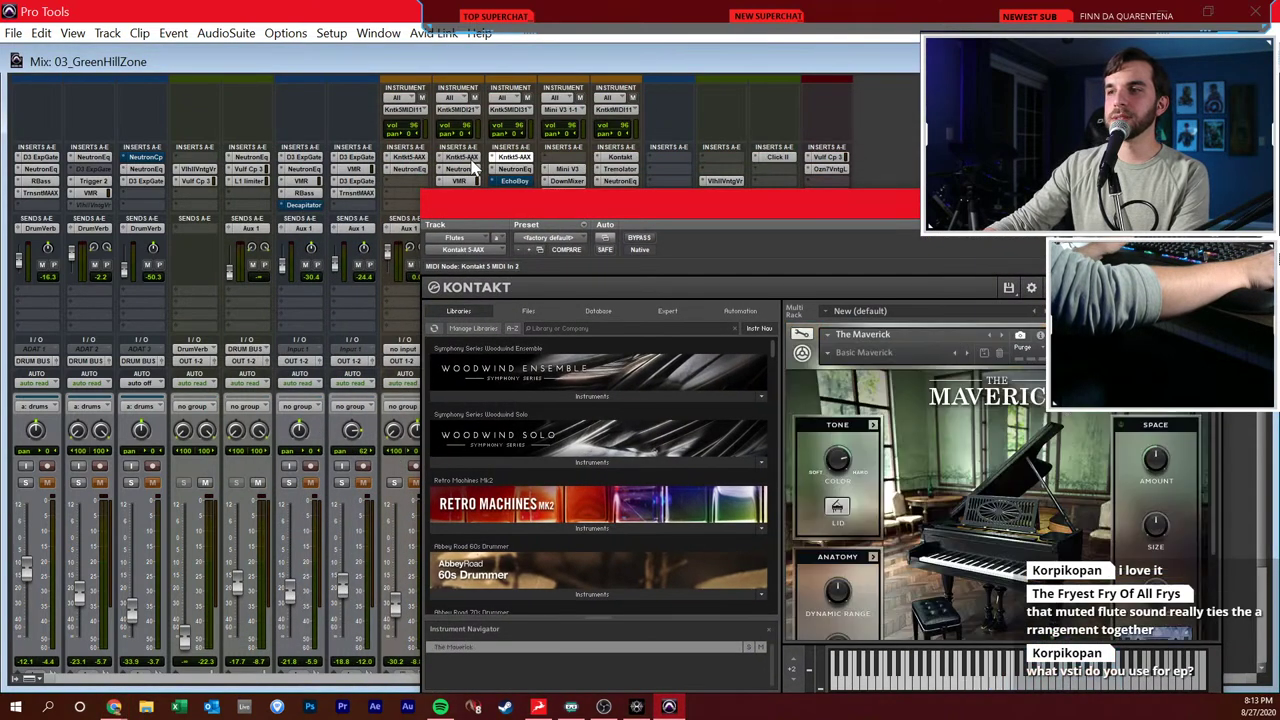
pyautogui.click(419, 160)
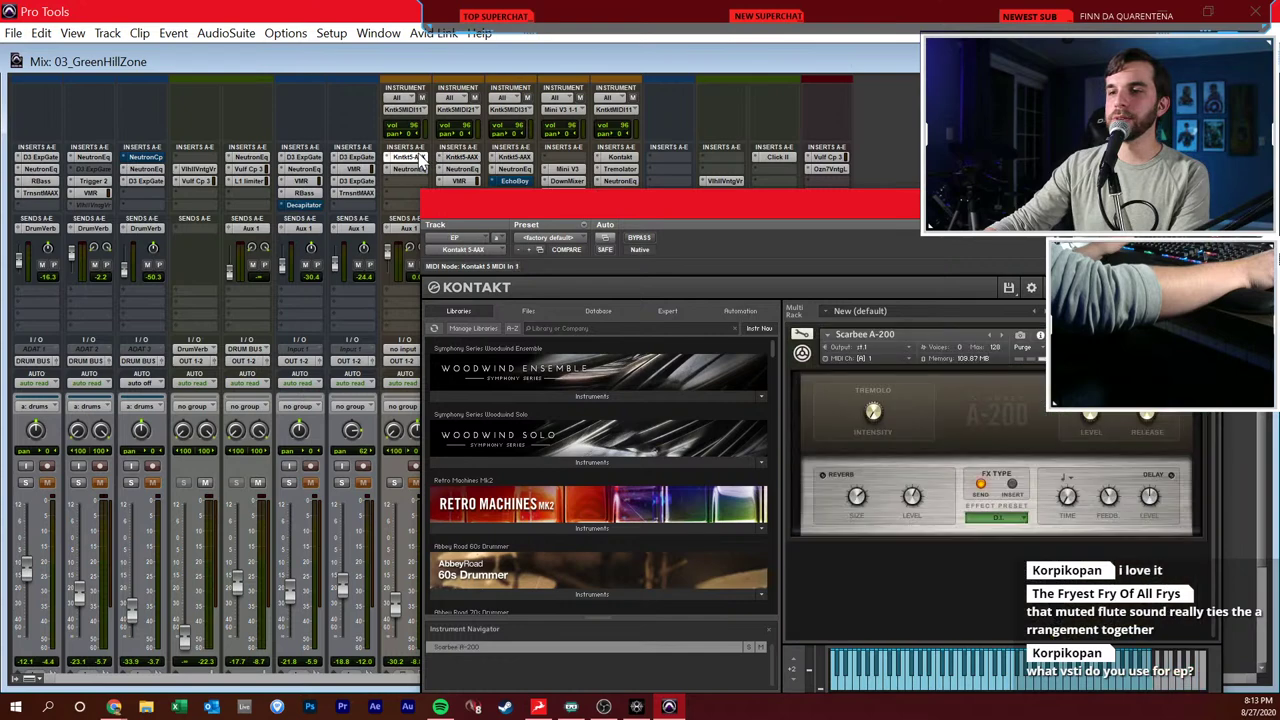
pyautogui.moveTo(545, 190); pyautogui.dragTo(455, 98)
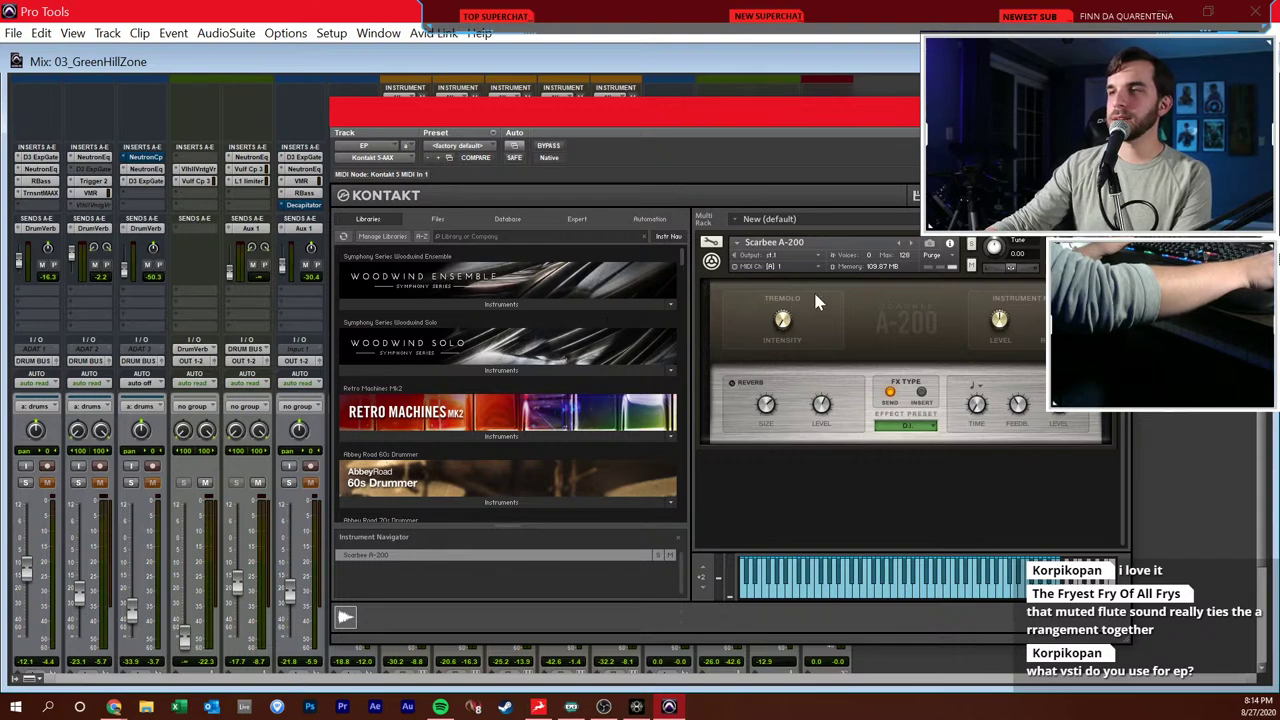
pyautogui.hotkey('ctrl', 'w')
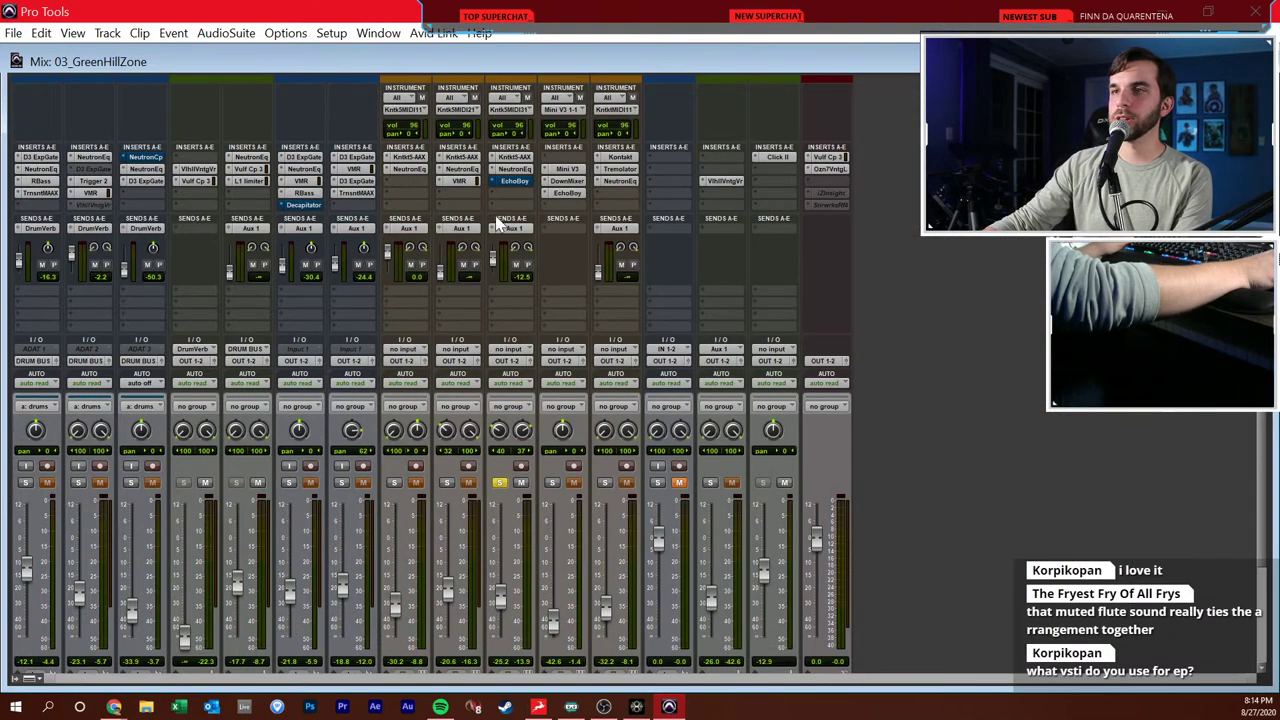
# - Reopen Kontakt on the Flutes track, switch to Chrome to view the Mellotron image results, and dismiss the browser
pyautogui.click(503, 159)
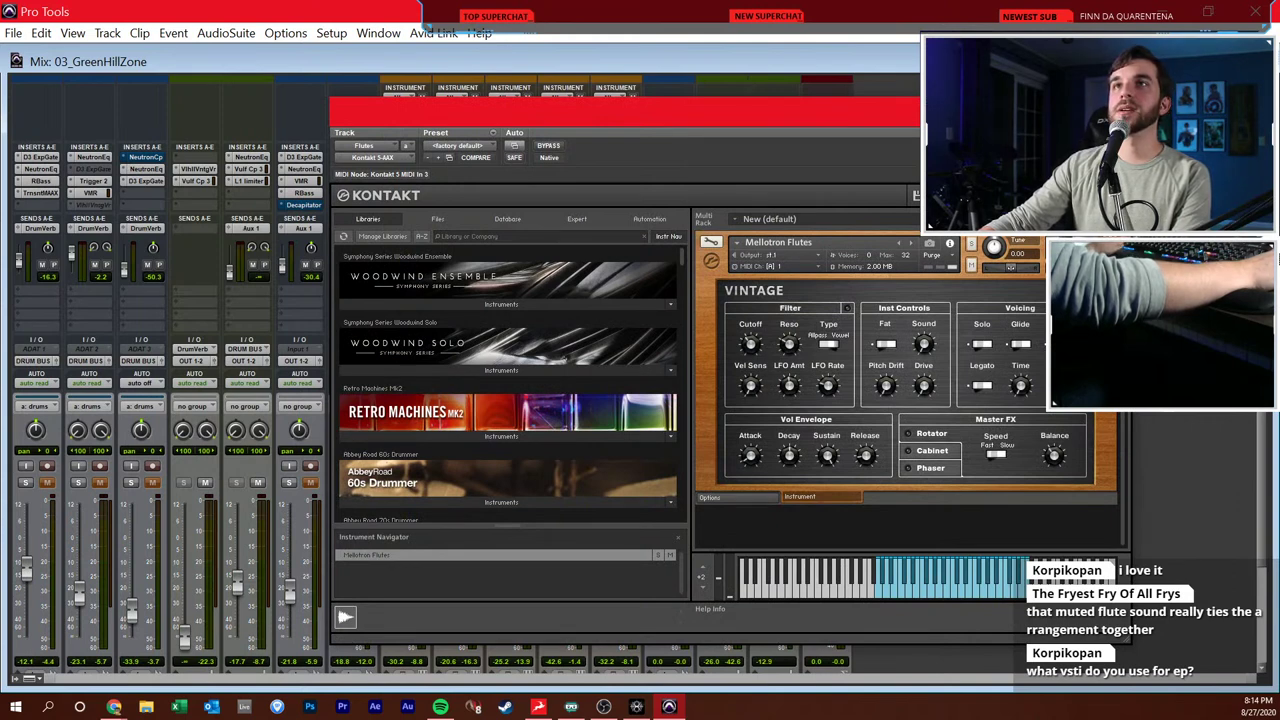
pyautogui.hotkey('alt', 'Tab')
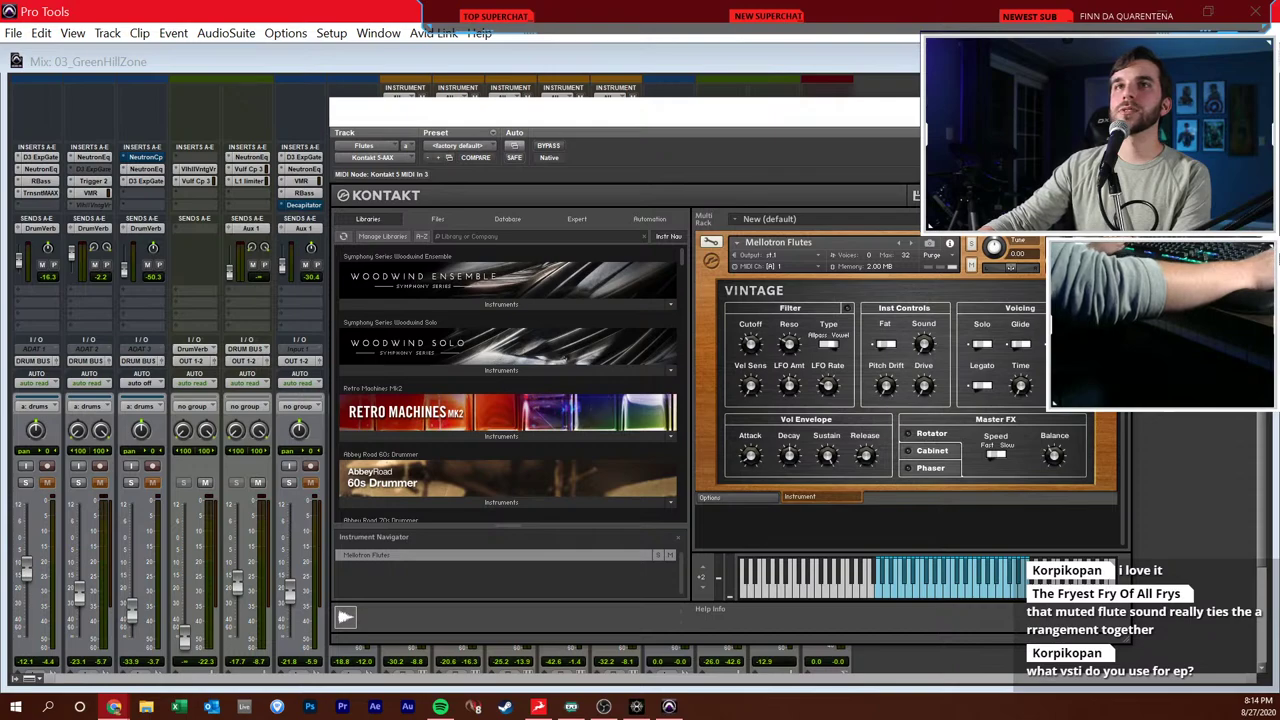
pyautogui.moveTo(912, 2); pyautogui.dragTo(912, 185)
pyautogui.doubleClick(912, 183)
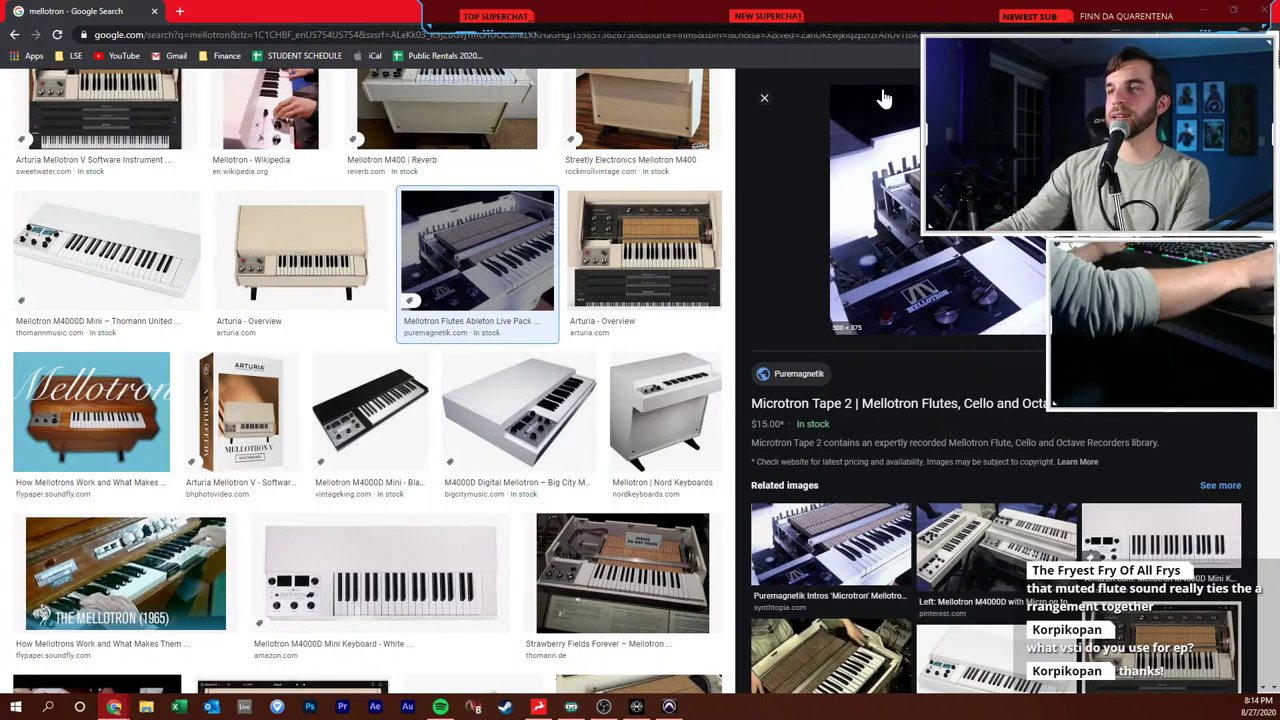
pyautogui.moveTo(855, 18); pyautogui.dragTo(300, 120)
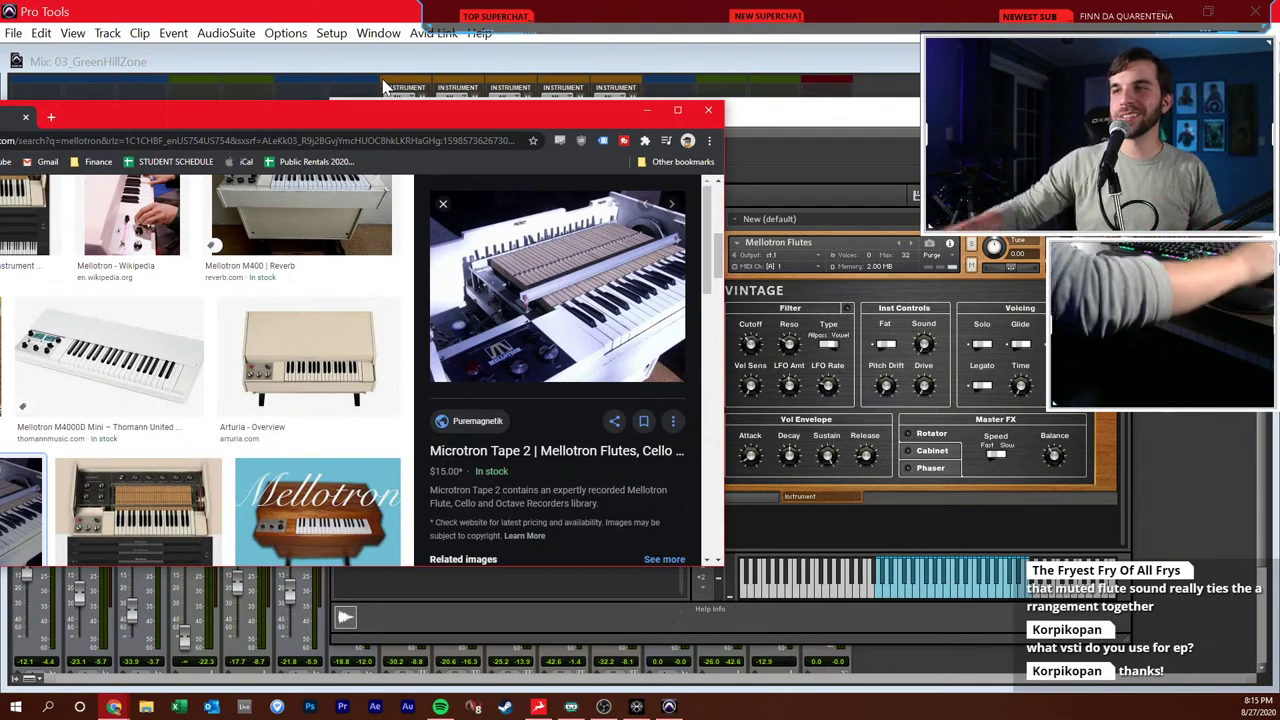
pyautogui.click(716, 121)
# - Audition Mellotron Flutes with the Flutes track record-enabled and its Kontakt window in view, and close the plug-in window
pyautogui.moveTo(716, 121); pyautogui.dragTo(984, 82)
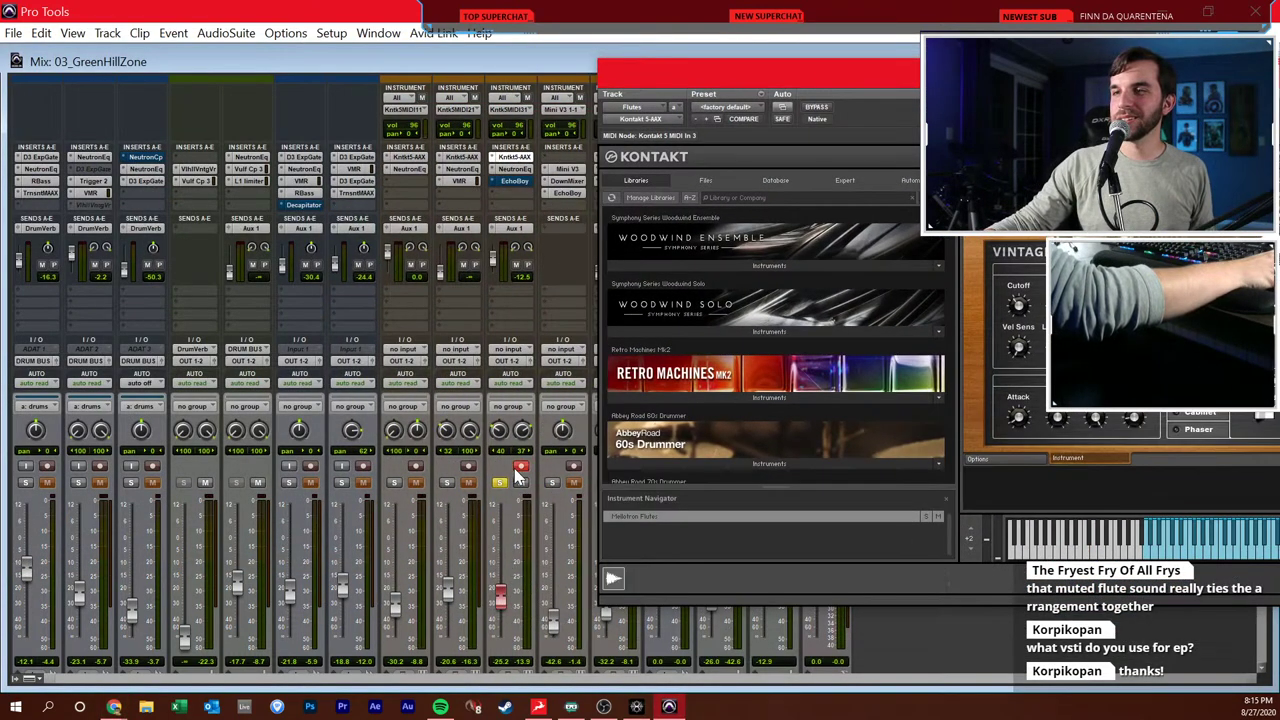
pyautogui.moveTo(721, 82); pyautogui.dragTo(280, 66)
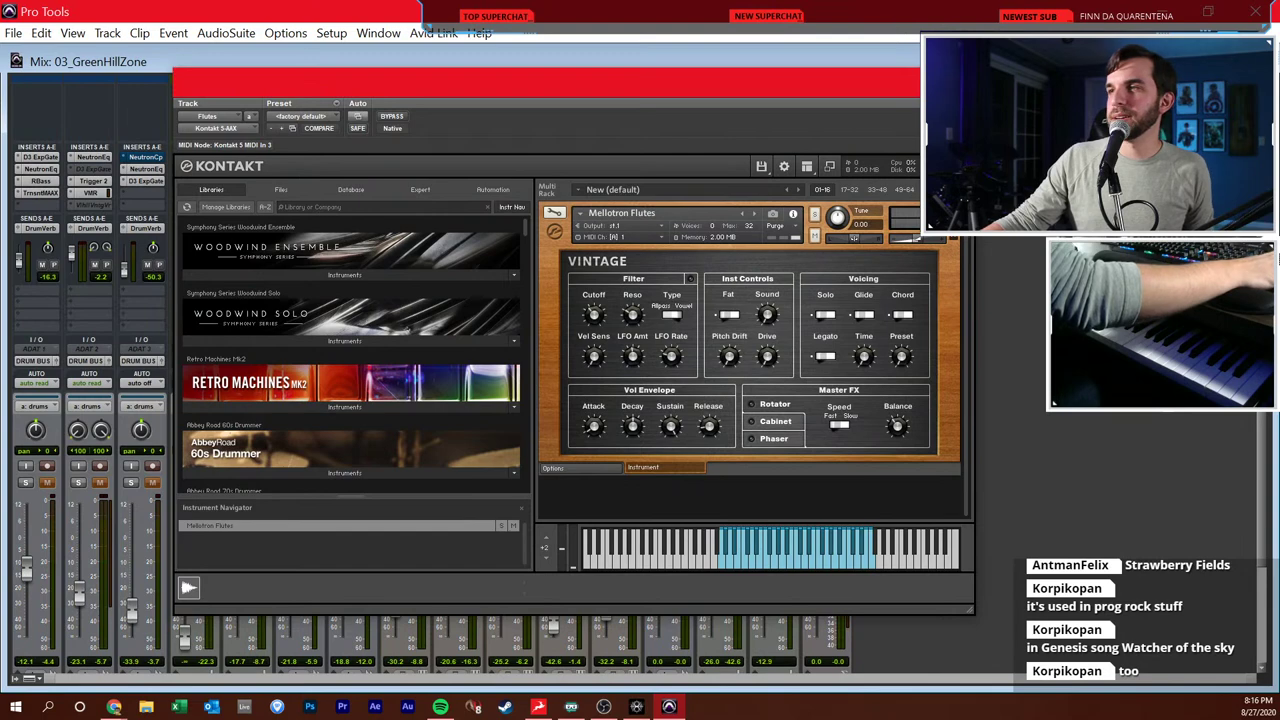
pyautogui.click(965, 76)
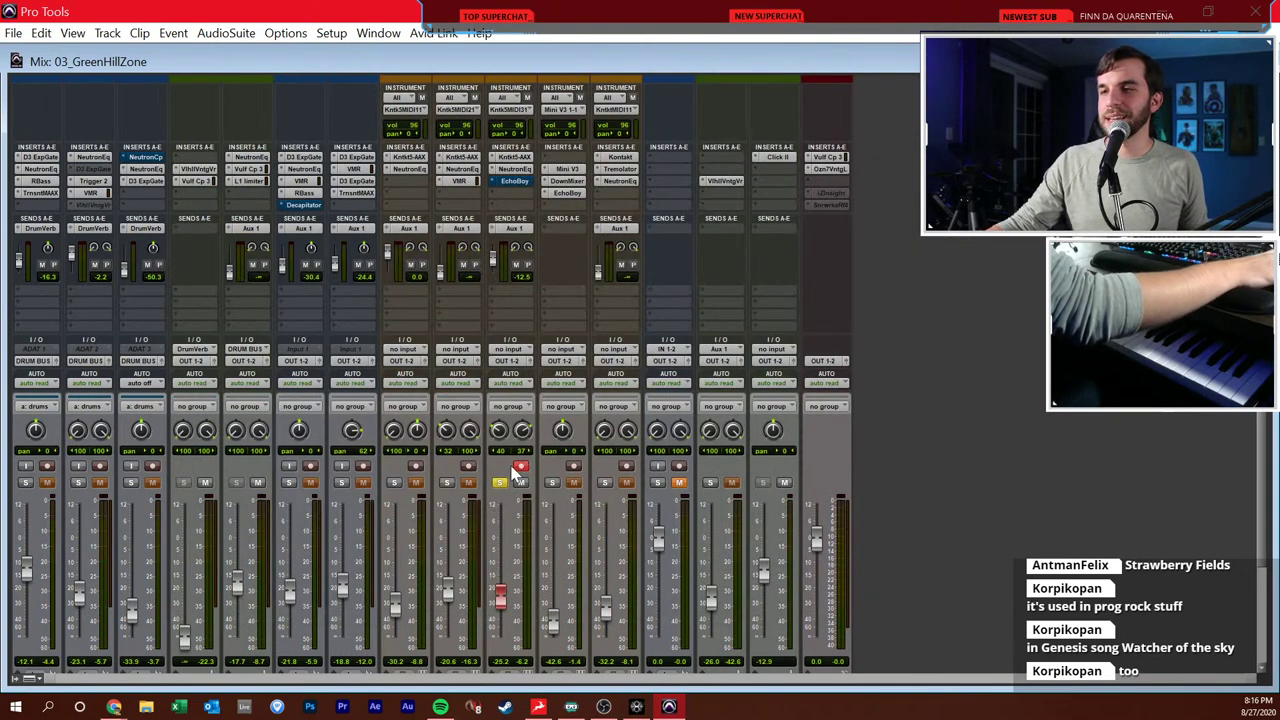
# - Clear the Flutes solo and alternate record-enable between the Piano and Flutes tracks, ending with Flutes armed
pyautogui.click(498, 483)
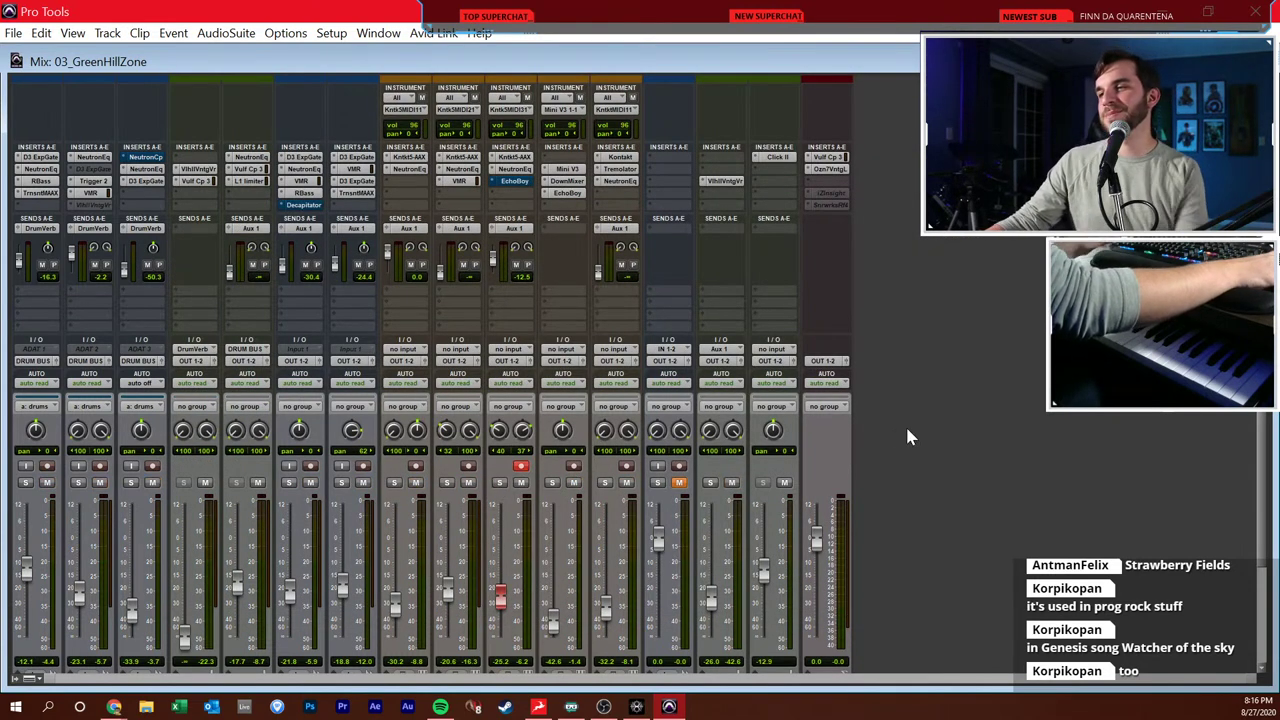
pyautogui.click(518, 466)
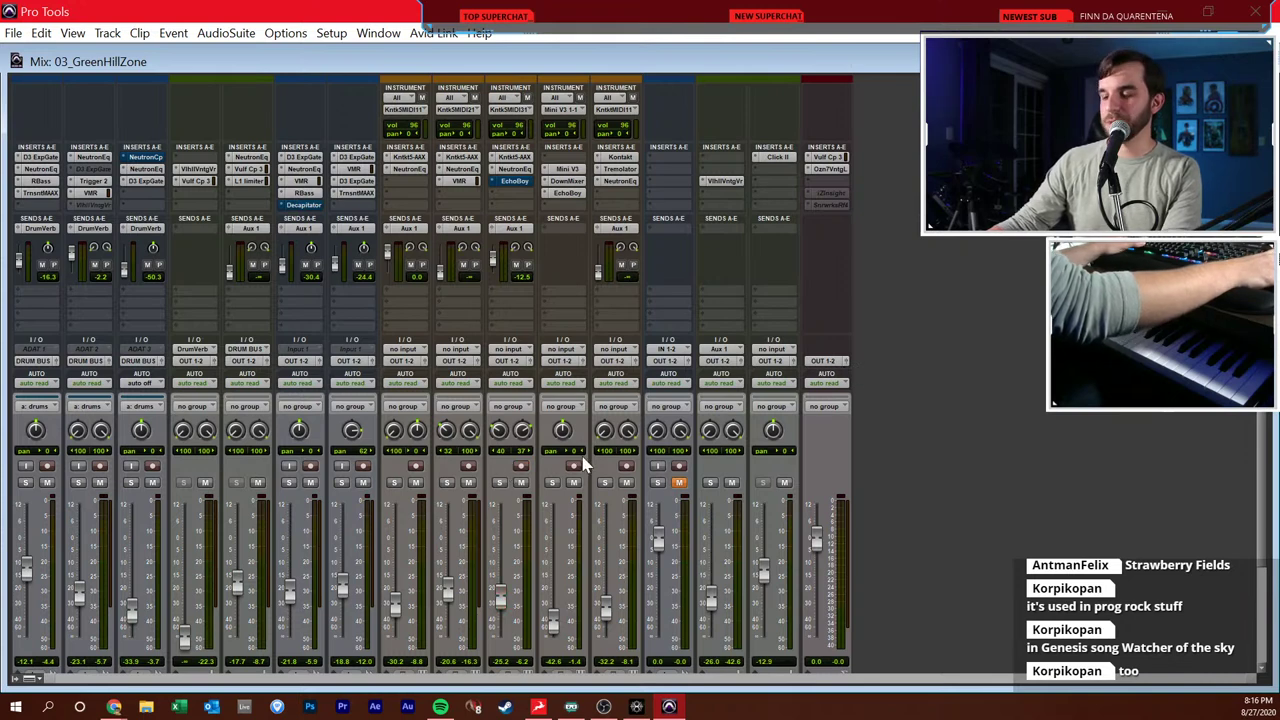
pyautogui.click(470, 468)
pyautogui.click(520, 468)
pyautogui.click(471, 466)
pyautogui.click(520, 468)
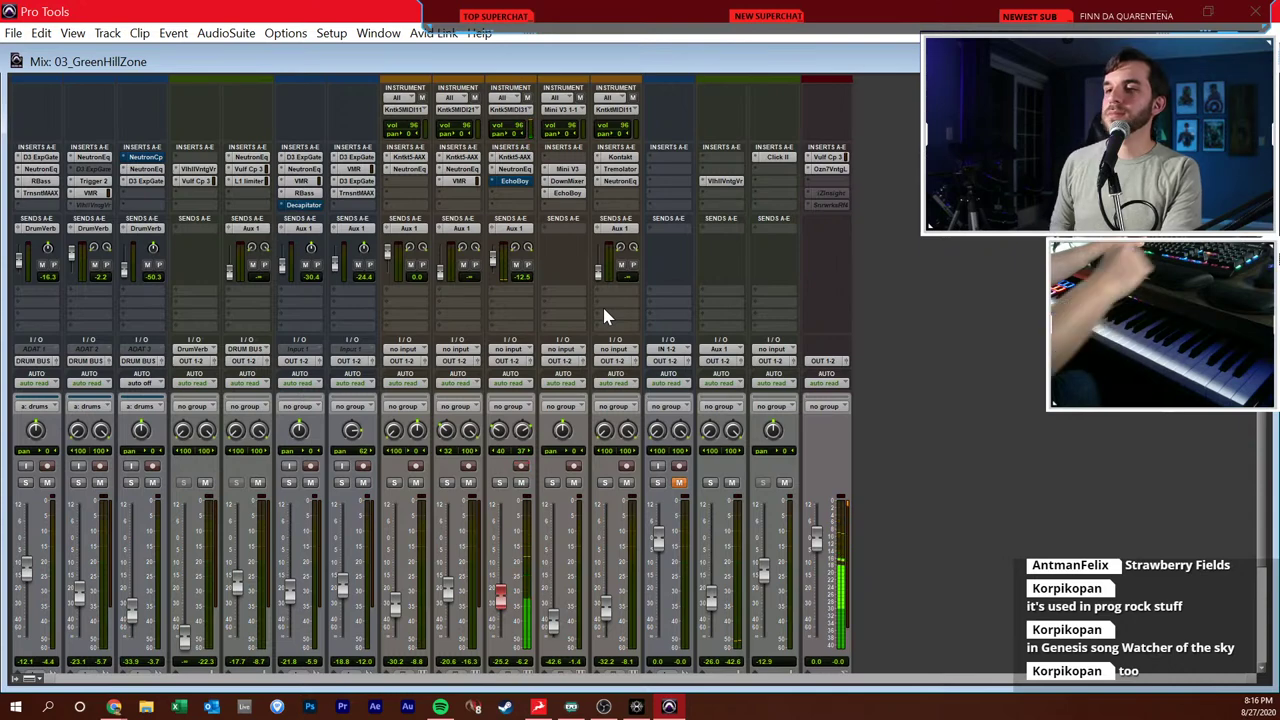
# - Play the full arrangement from bar 6 in the Edit window, with the timeline zoomed out to start at bar 1
pyautogui.hotkey('ctrl', '=')
pyautogui.press('space')
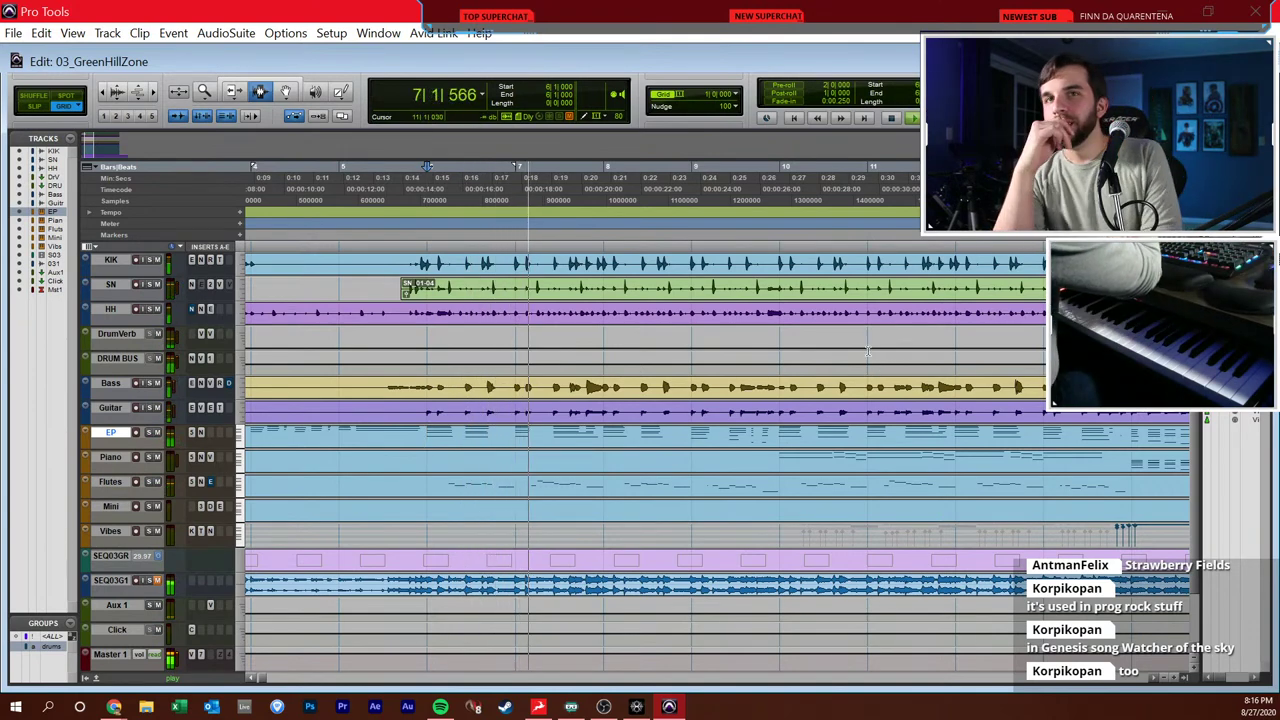
pyautogui.hotkey('ctrl', '[')
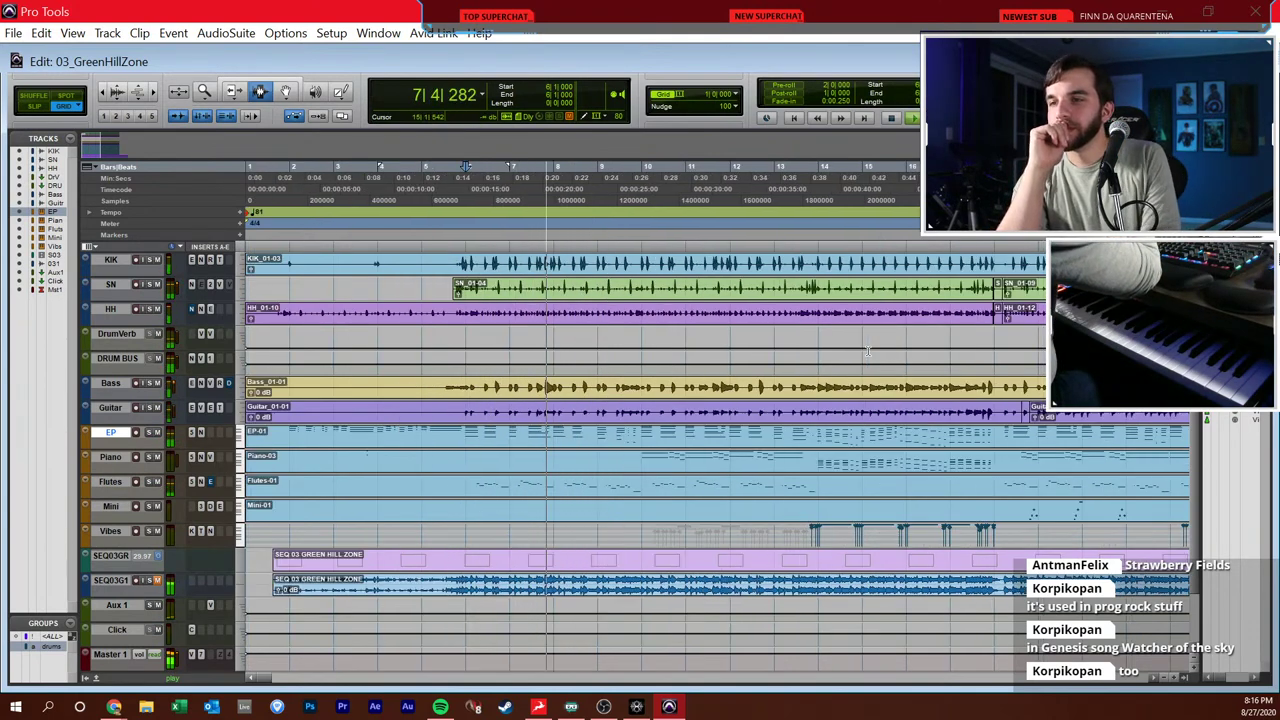
pyautogui.hotkey('ctrl', '[')
pyautogui.hotkey('ctrl', ']')
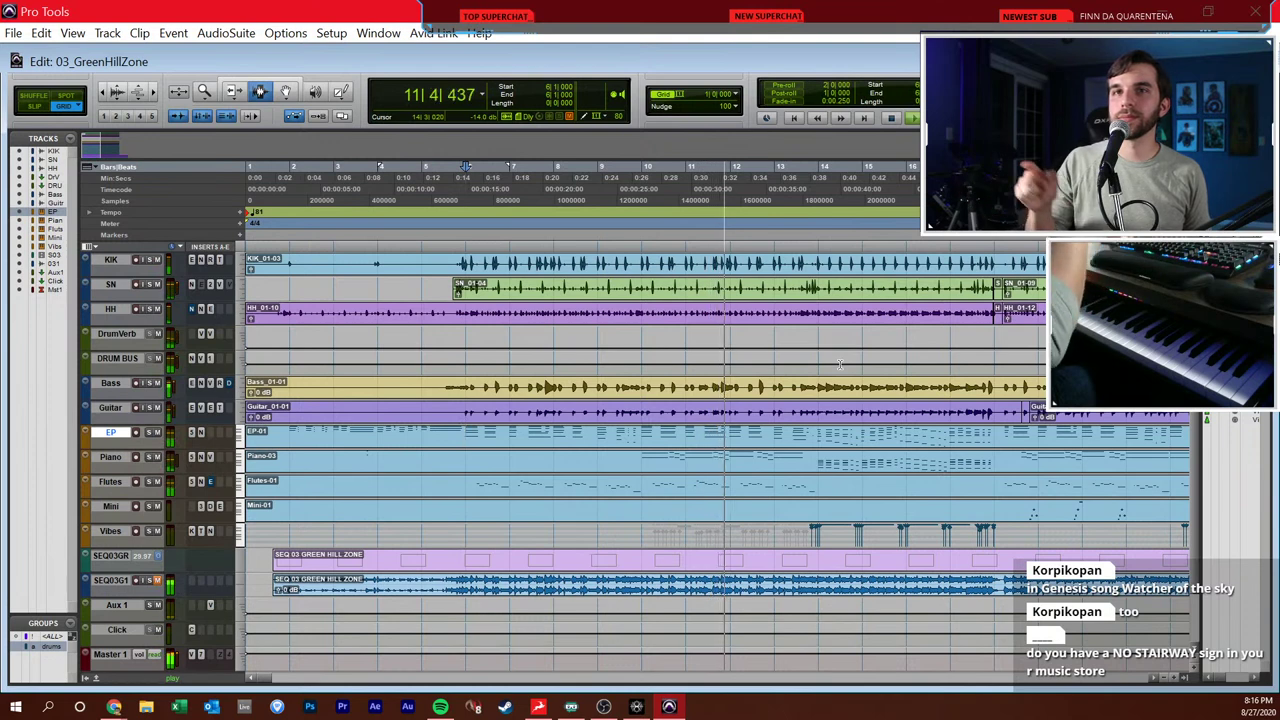
pyautogui.press('space')
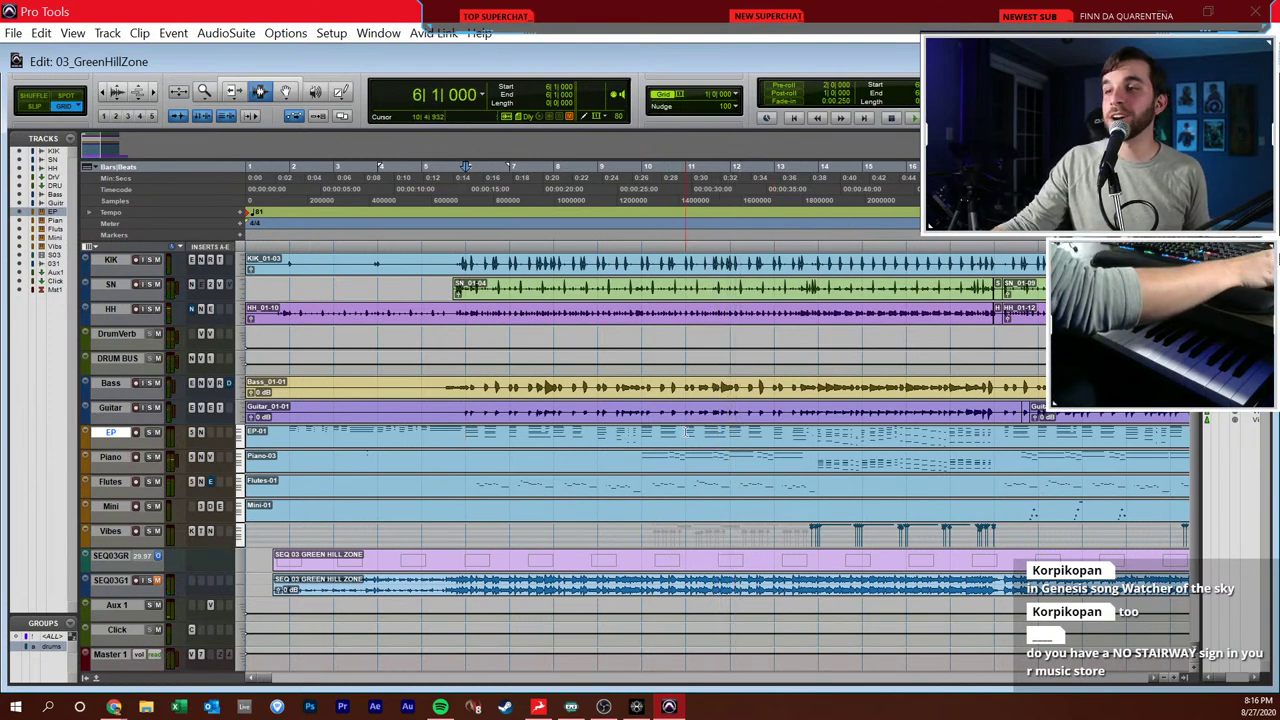
# - Place the edit cursor at the start of bar 10 on the Piano track
pyautogui.click(645, 460)
pyautogui.click(633, 441)
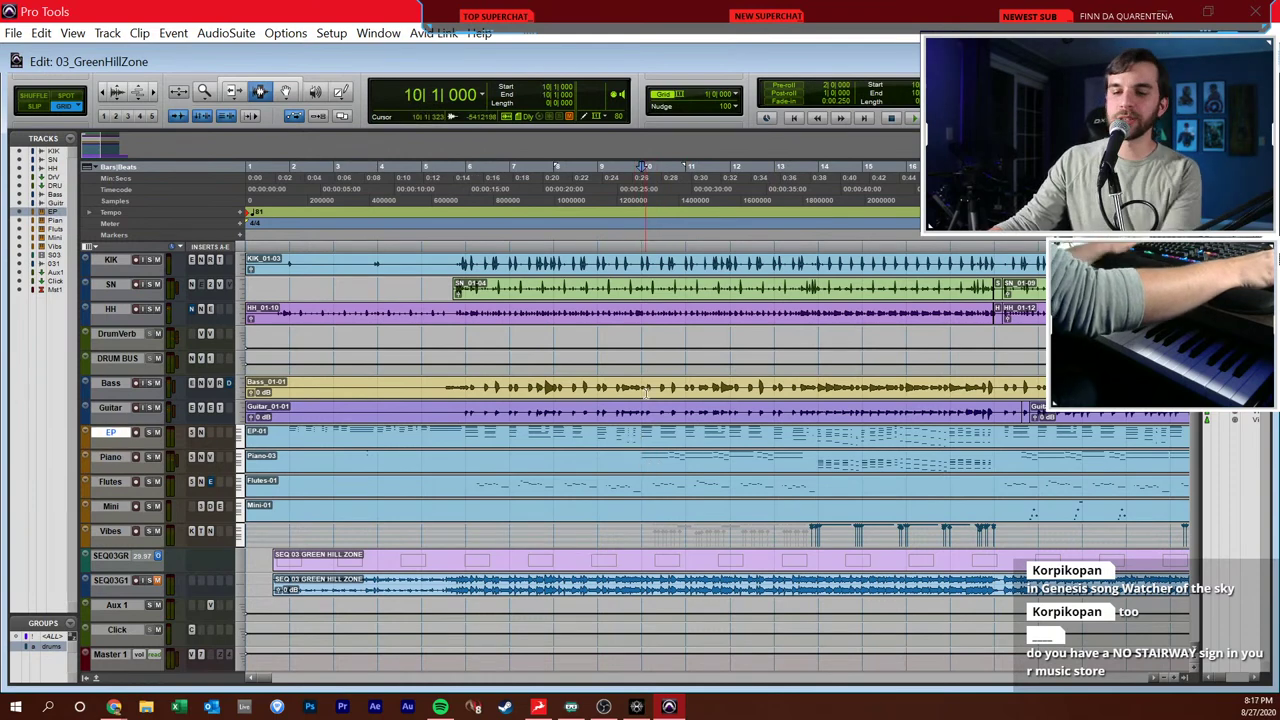
pyautogui.hotkey('ctrl', ']')
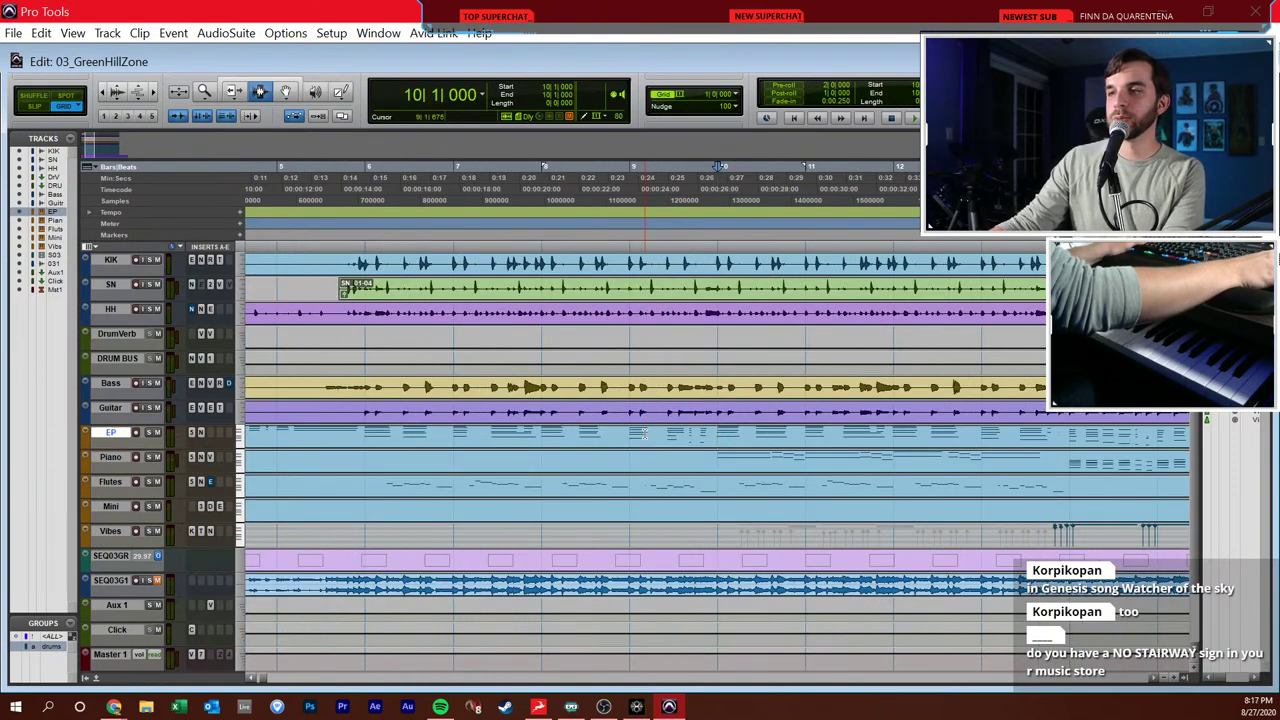
pyautogui.hscroll(6, 645, 433)
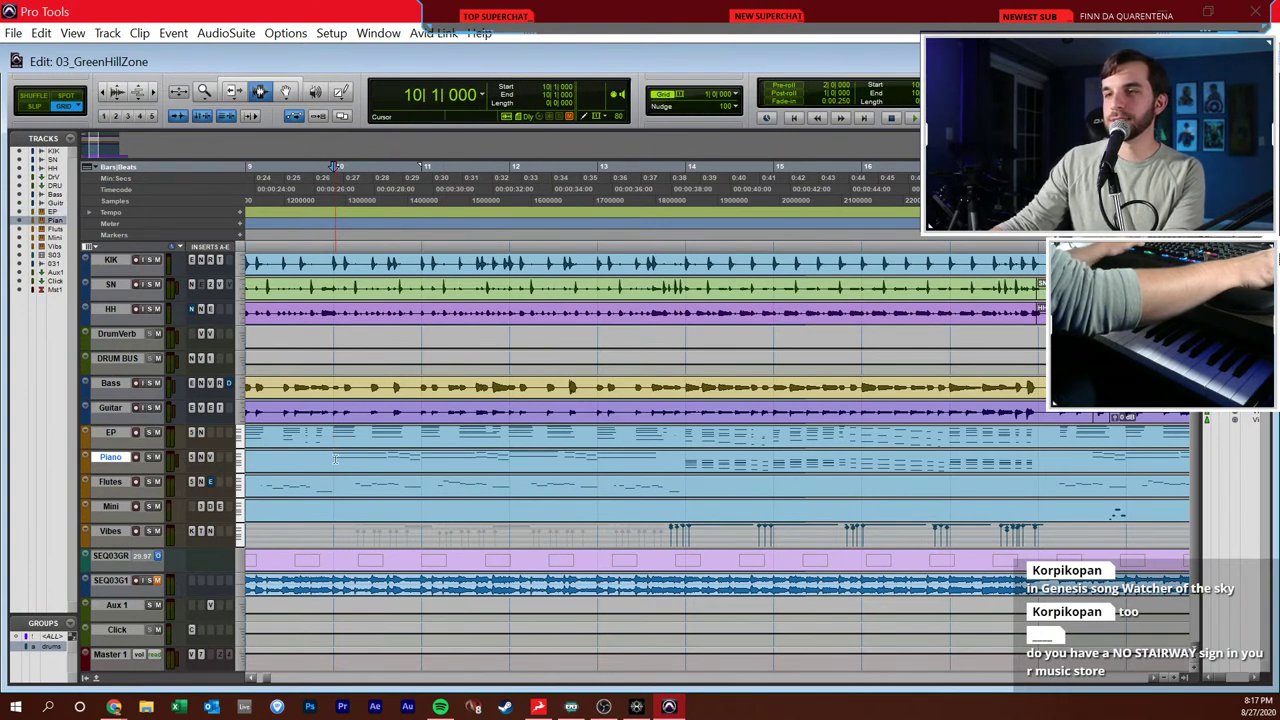
pyautogui.click(336, 466)
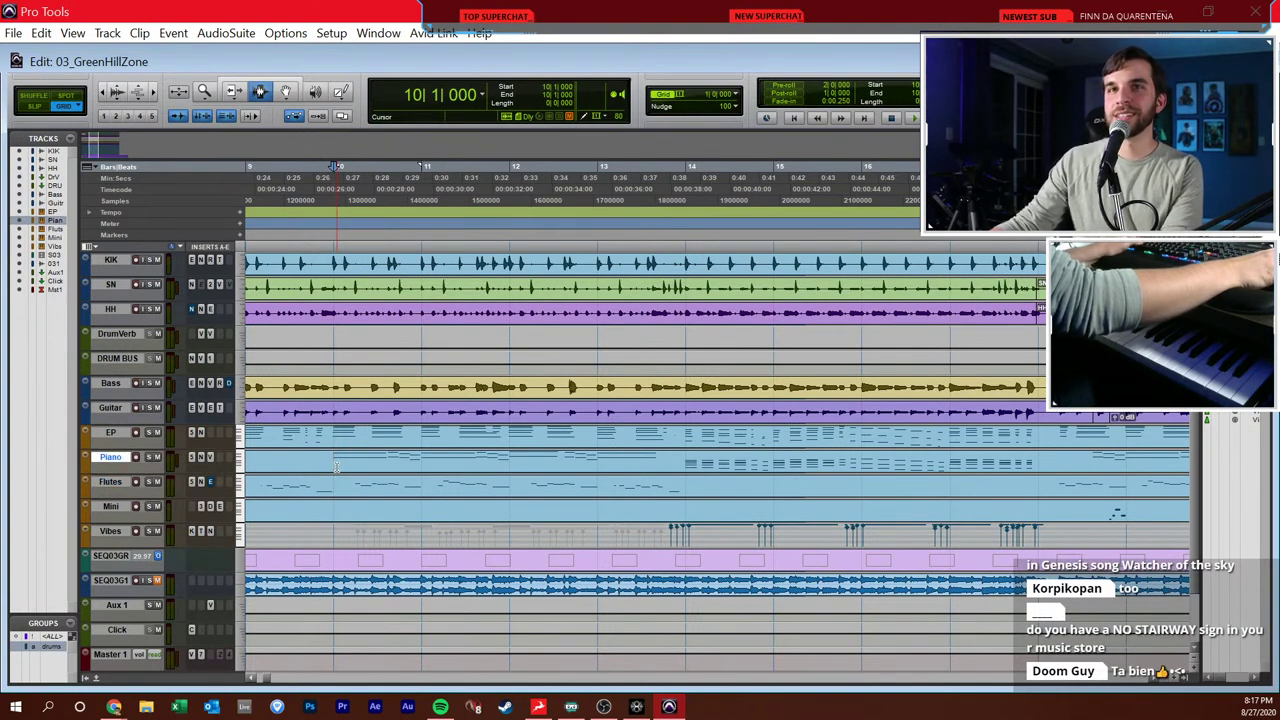
pyautogui.click(332, 446)
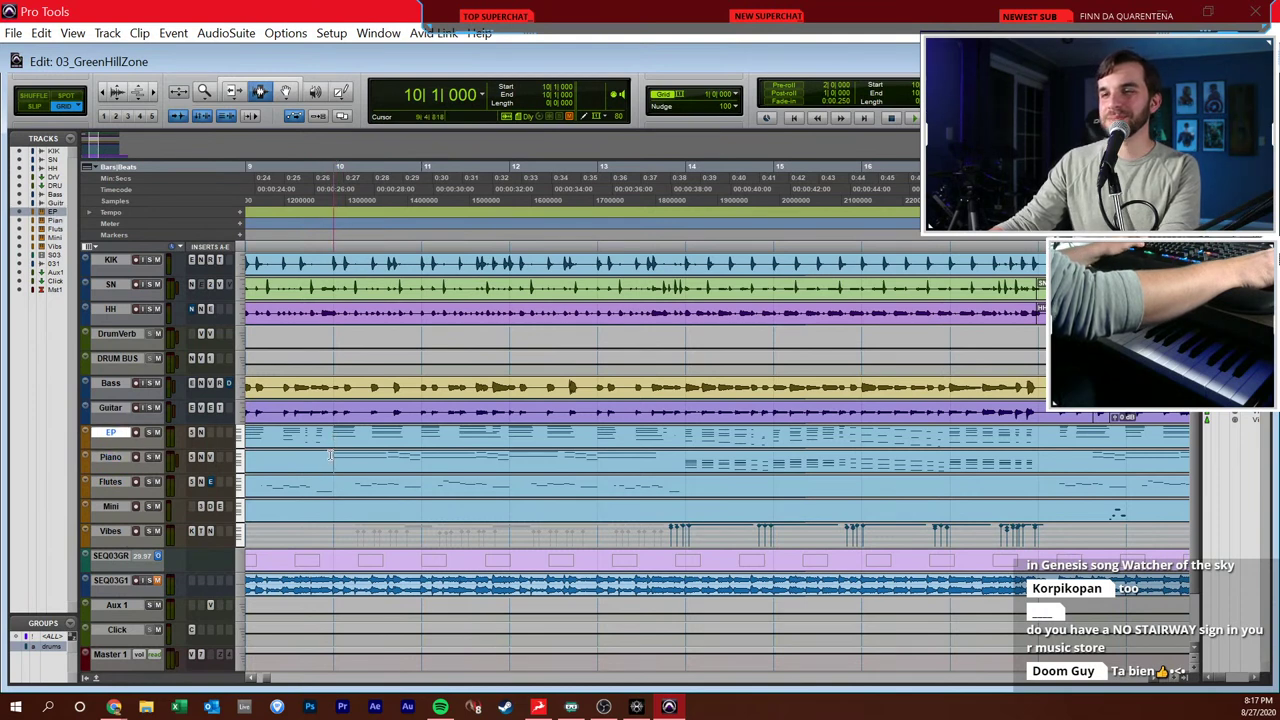
pyautogui.click(330, 455)
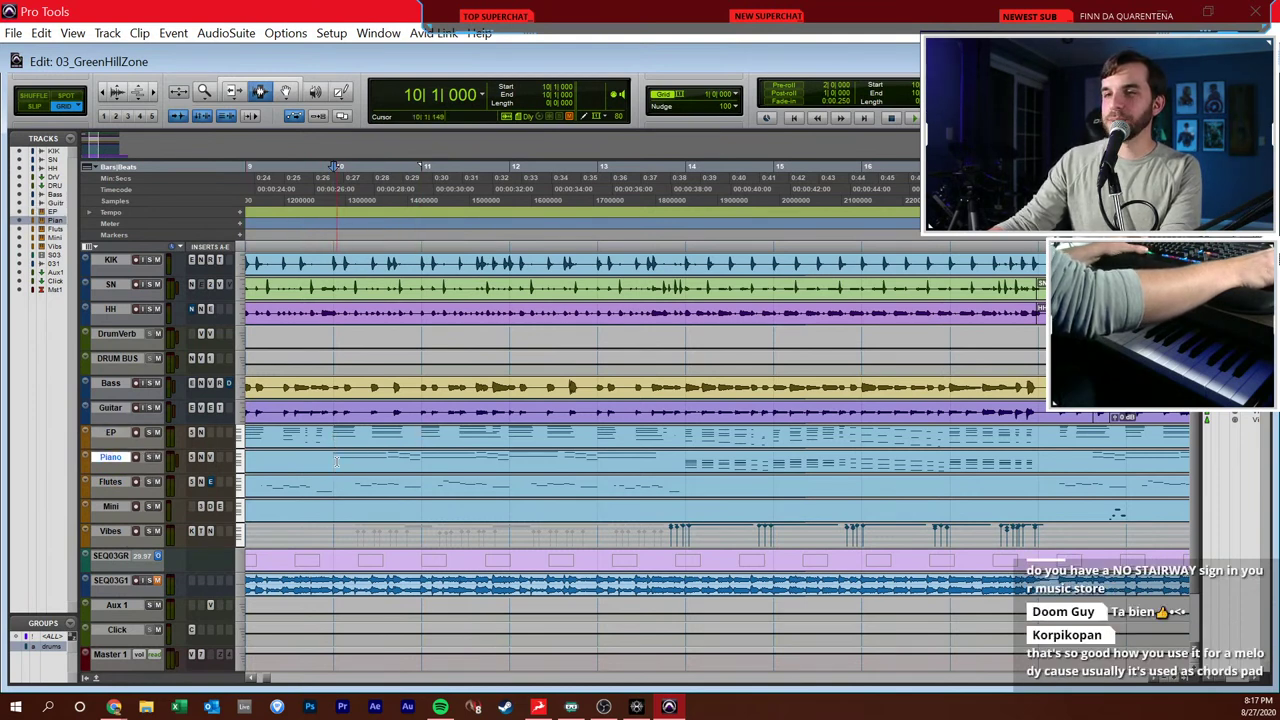
# - Solo the Piano track and play it back from bar 10
pyautogui.click(148, 458)
pyautogui.press('space')
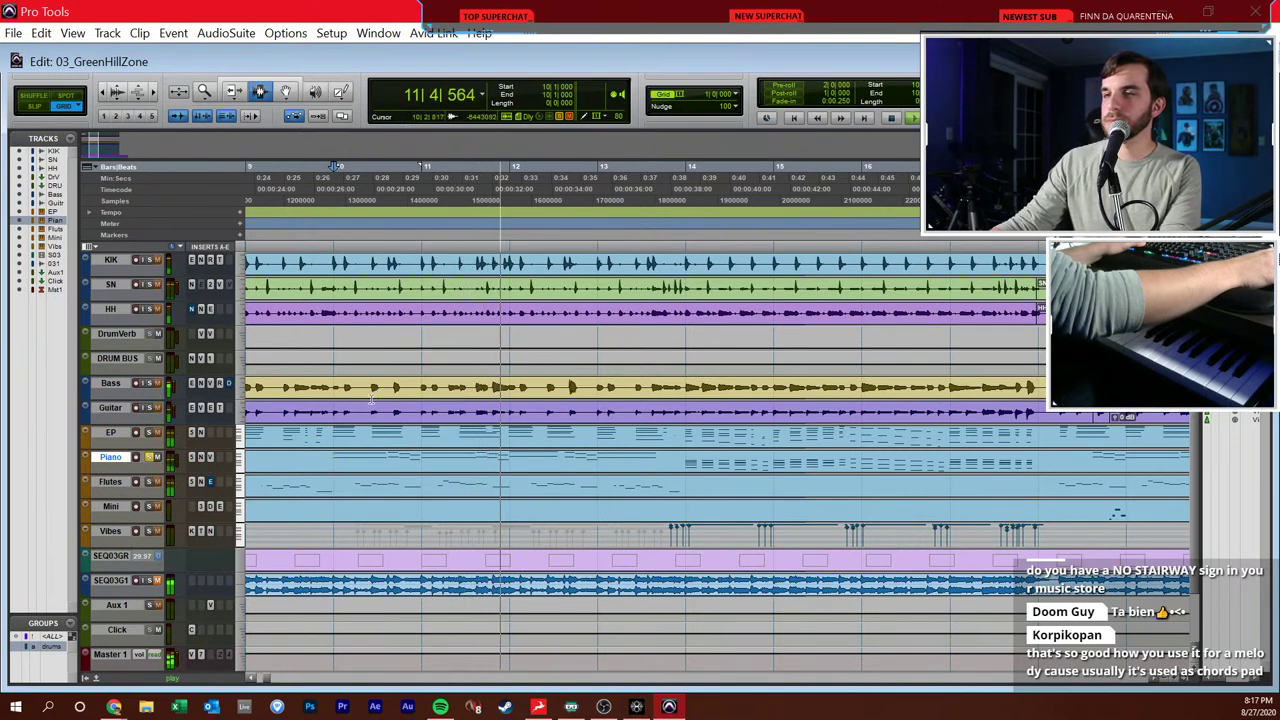
pyautogui.press('space')
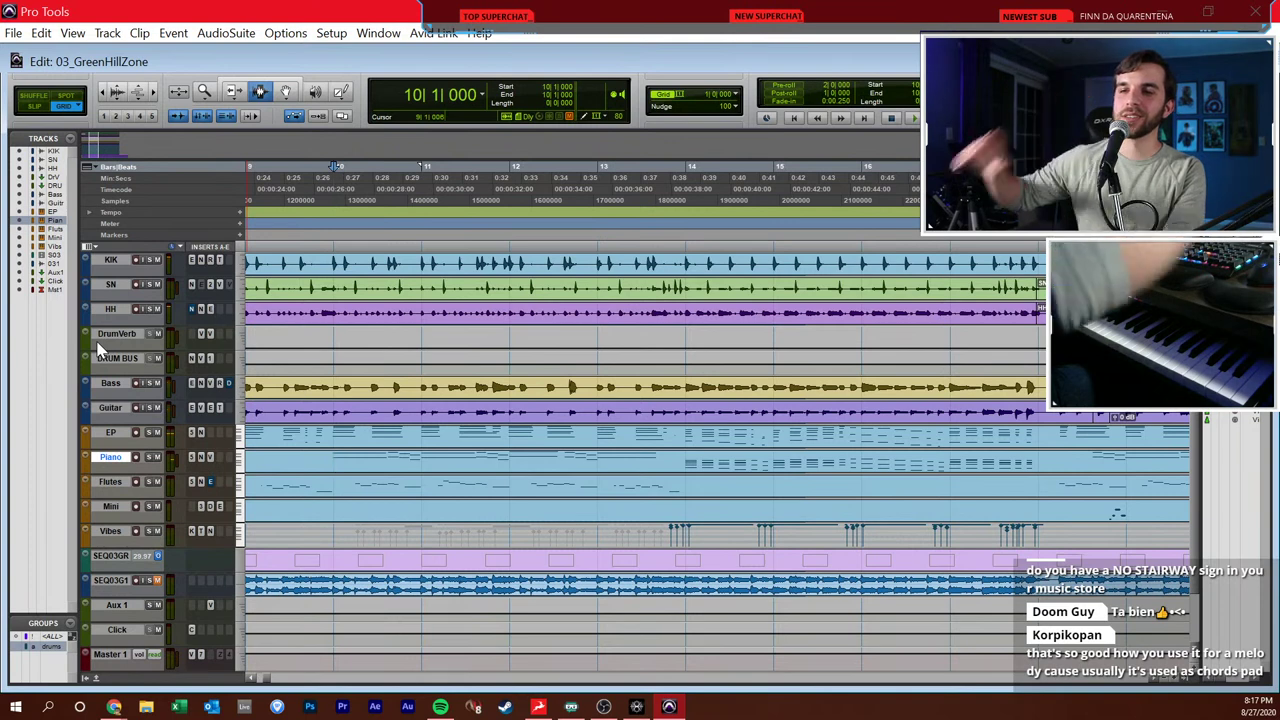
# - Solo the Vibes track and play it back from bar 14
pyautogui.click(320, 485)
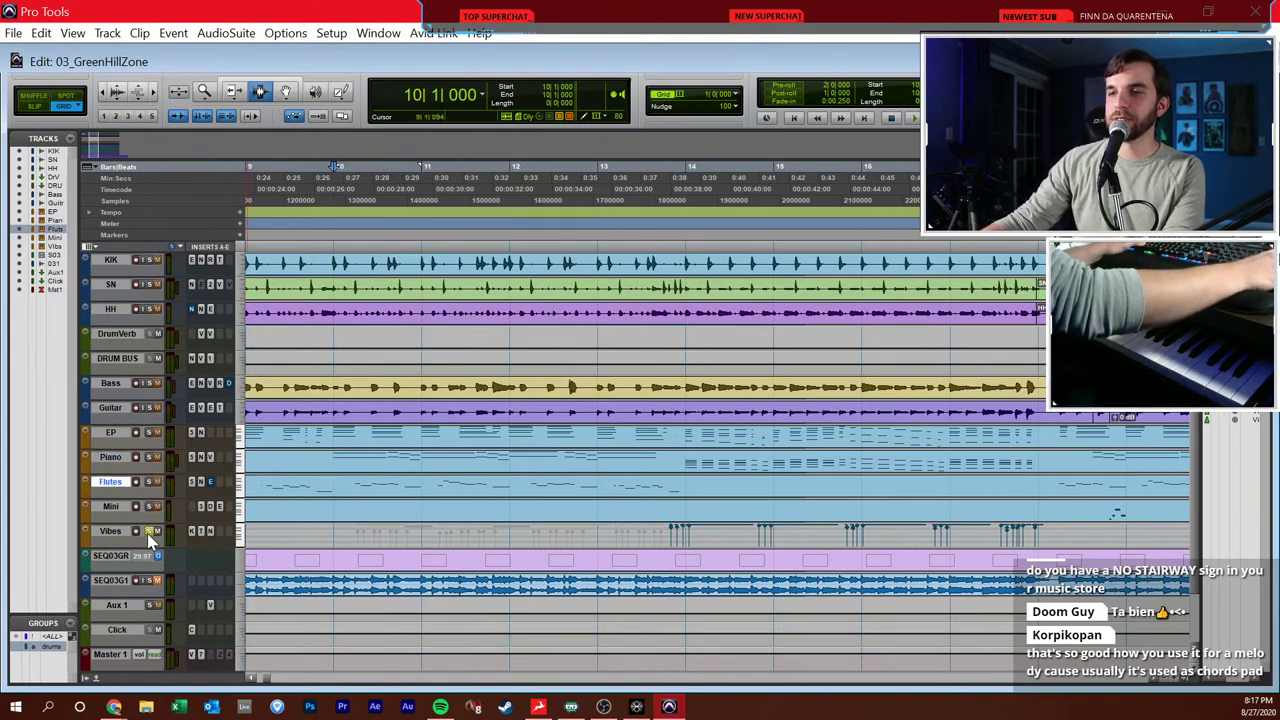
pyautogui.click(655, 537)
pyautogui.press('space')
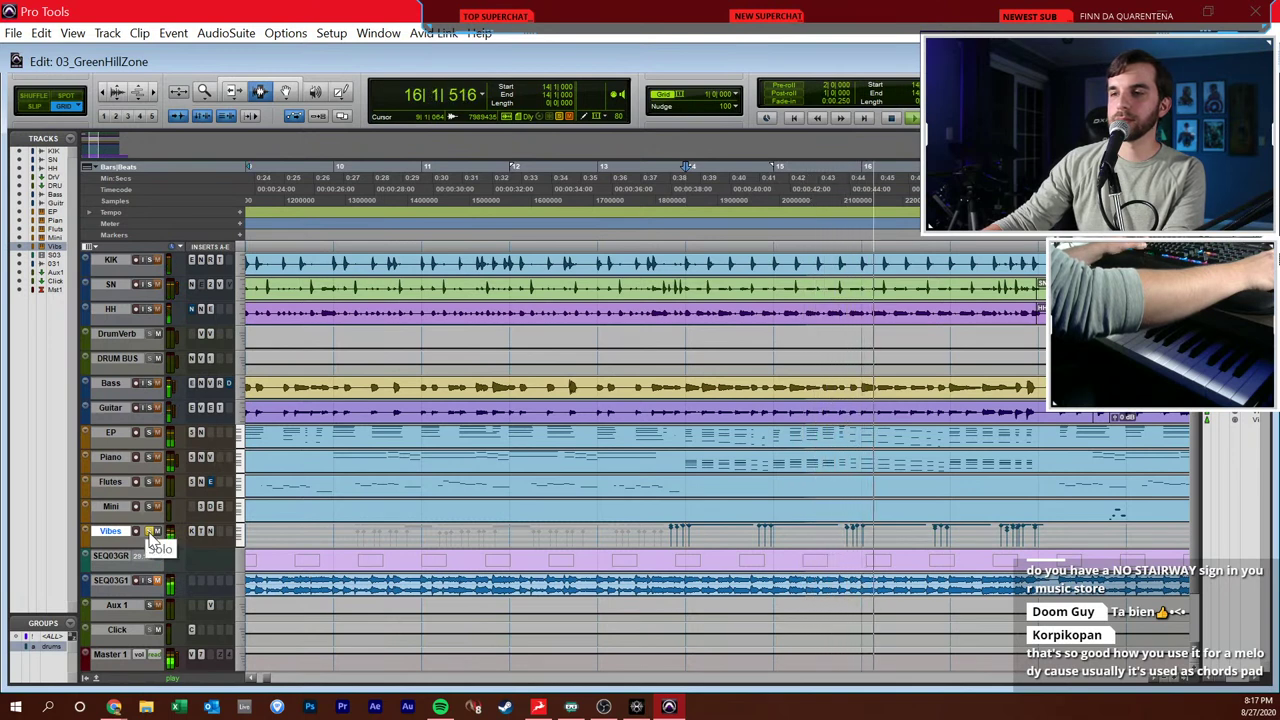
pyautogui.press('space')
# - Play the full arrangement from bar 13 without the Vibes solo, checking the channel strips in the Mix window during playback
pyautogui.click(592, 522)
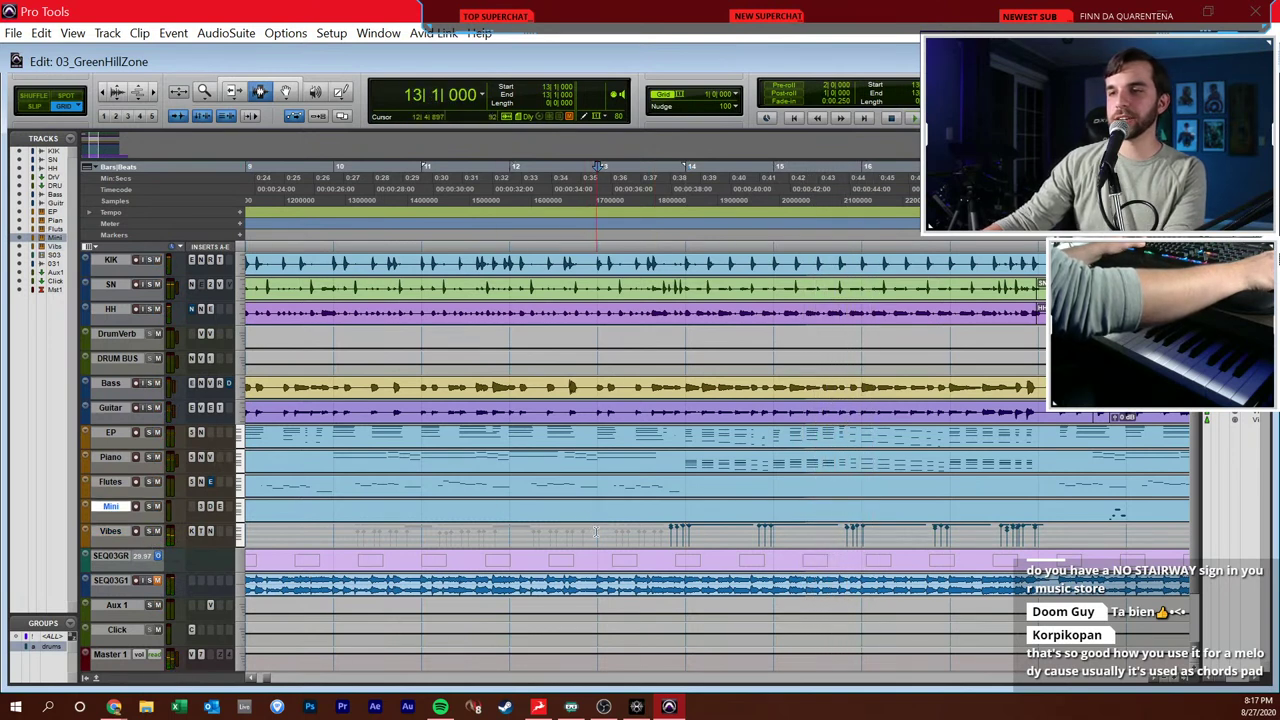
pyautogui.press('space')
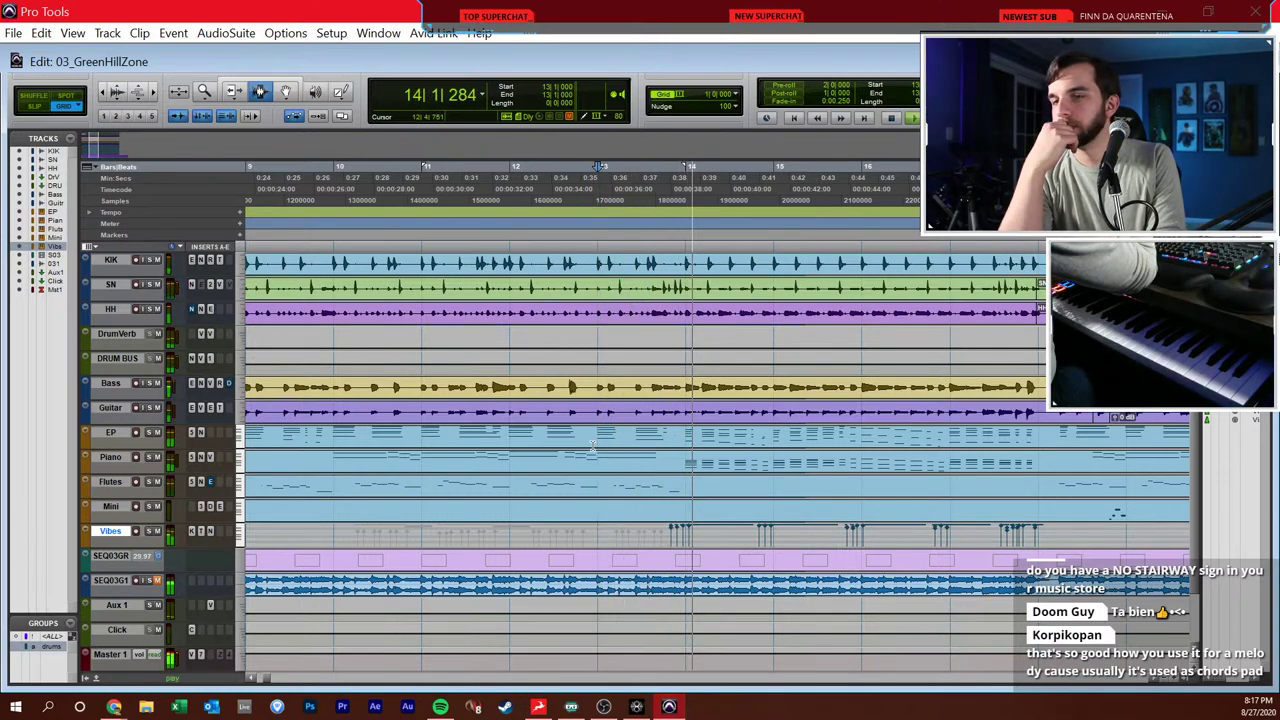
pyautogui.hotkey('ctrl', '=')
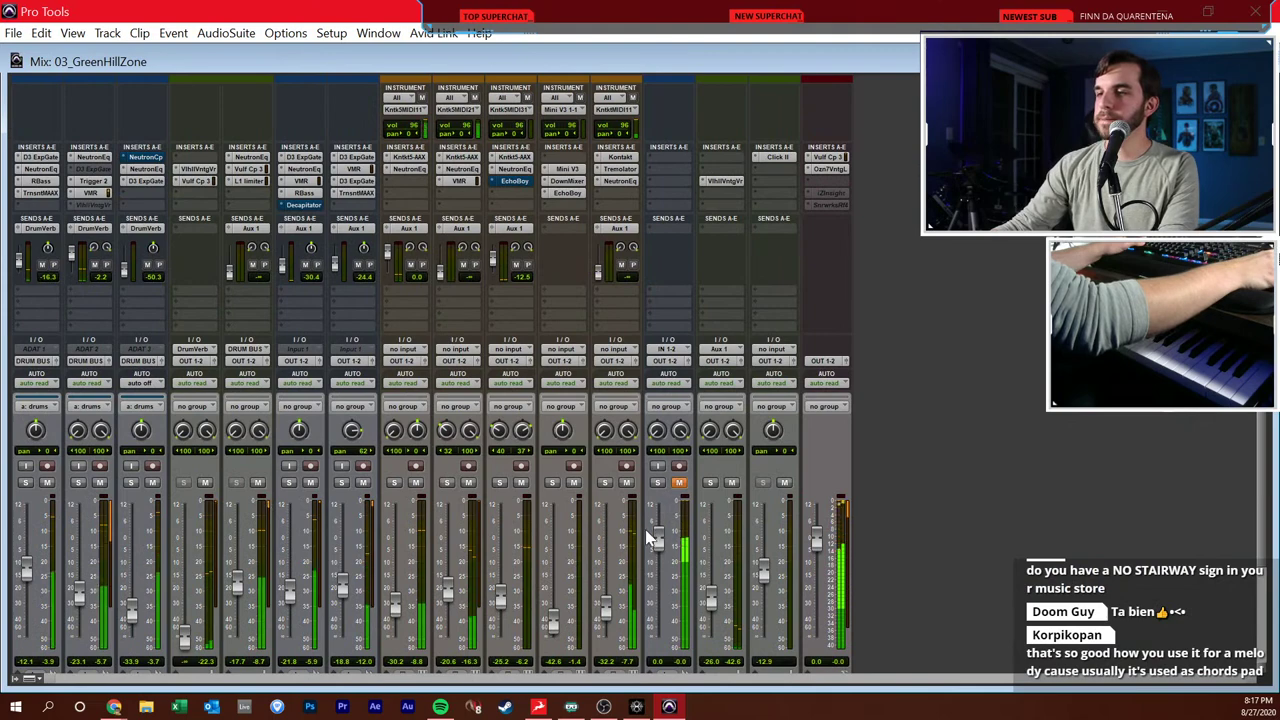
pyautogui.scroll(-2, 638, 551)
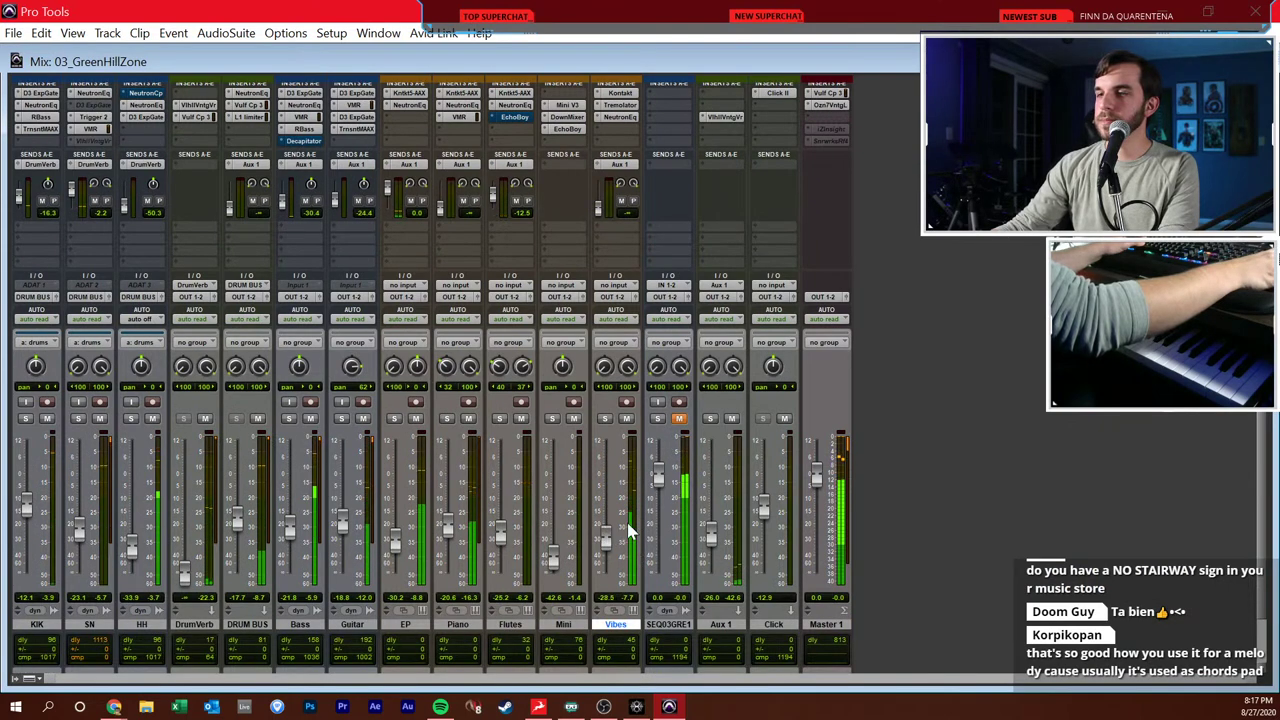
pyautogui.hotkey('ctrl', '=')
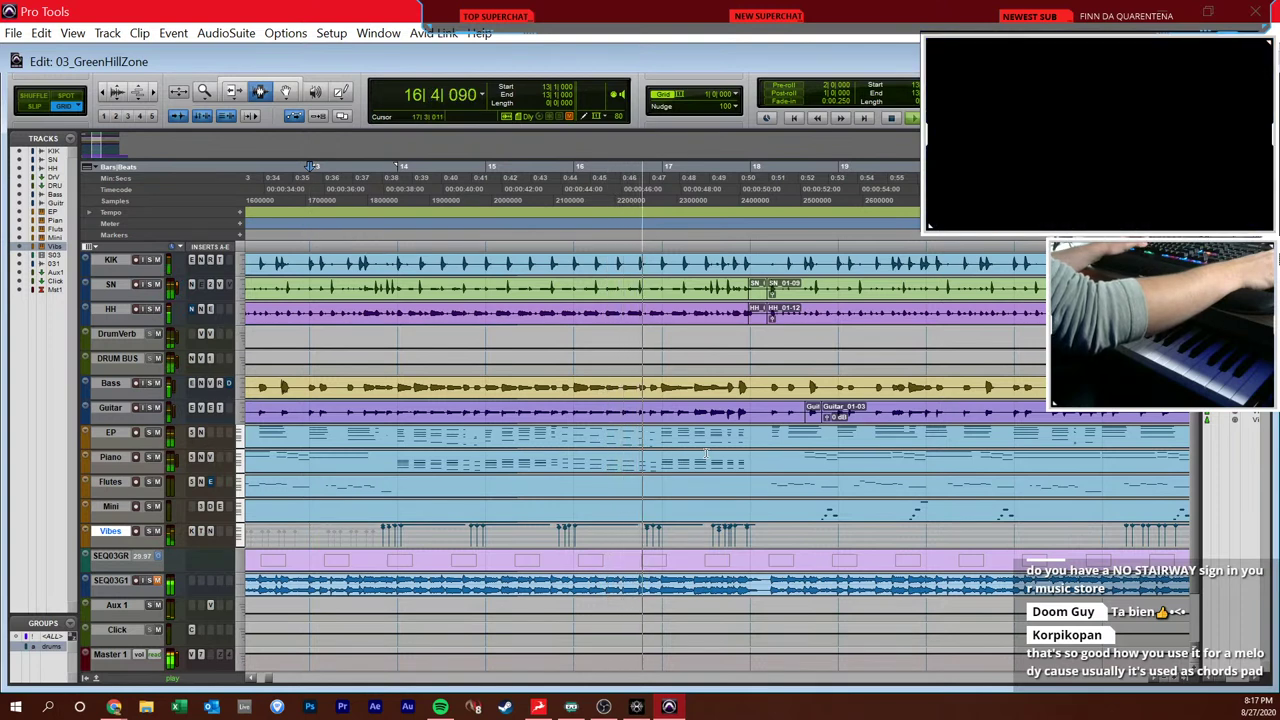
pyautogui.press('space')
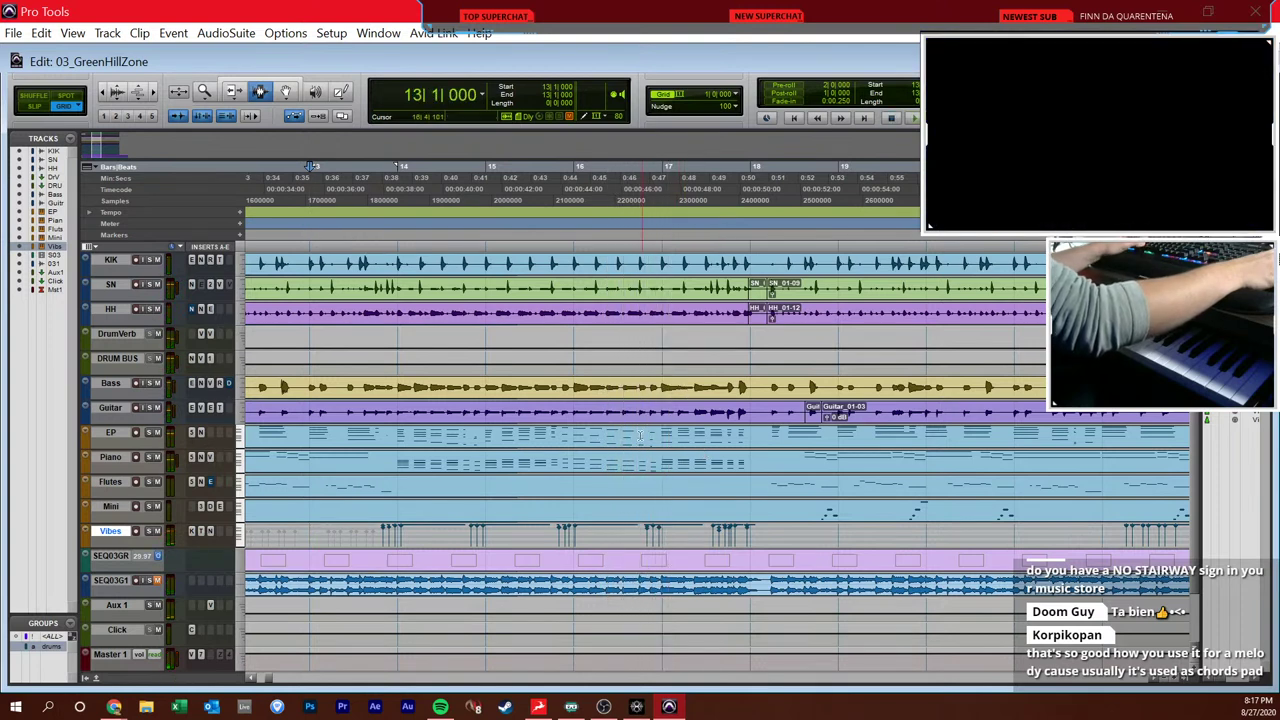
# - Place the edit cursor at the start of bar 18 on the Mini track and solo that track
pyautogui.click(634, 512)
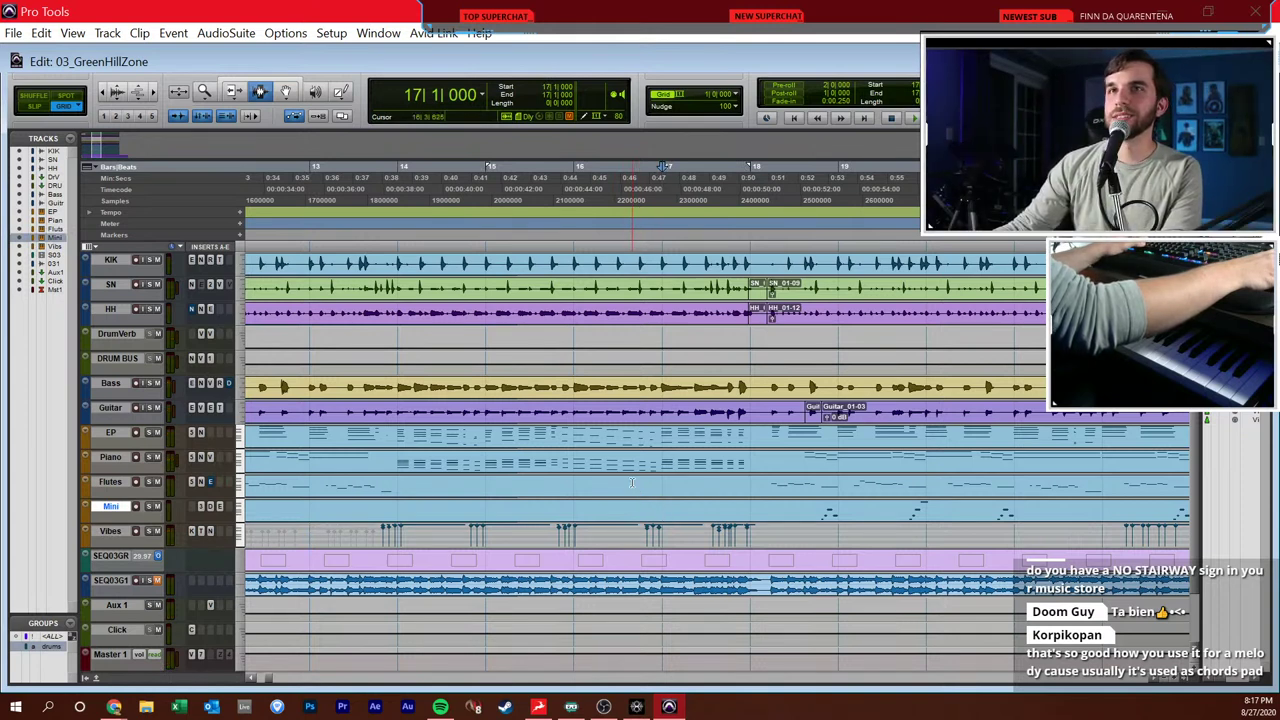
pyautogui.click(724, 508)
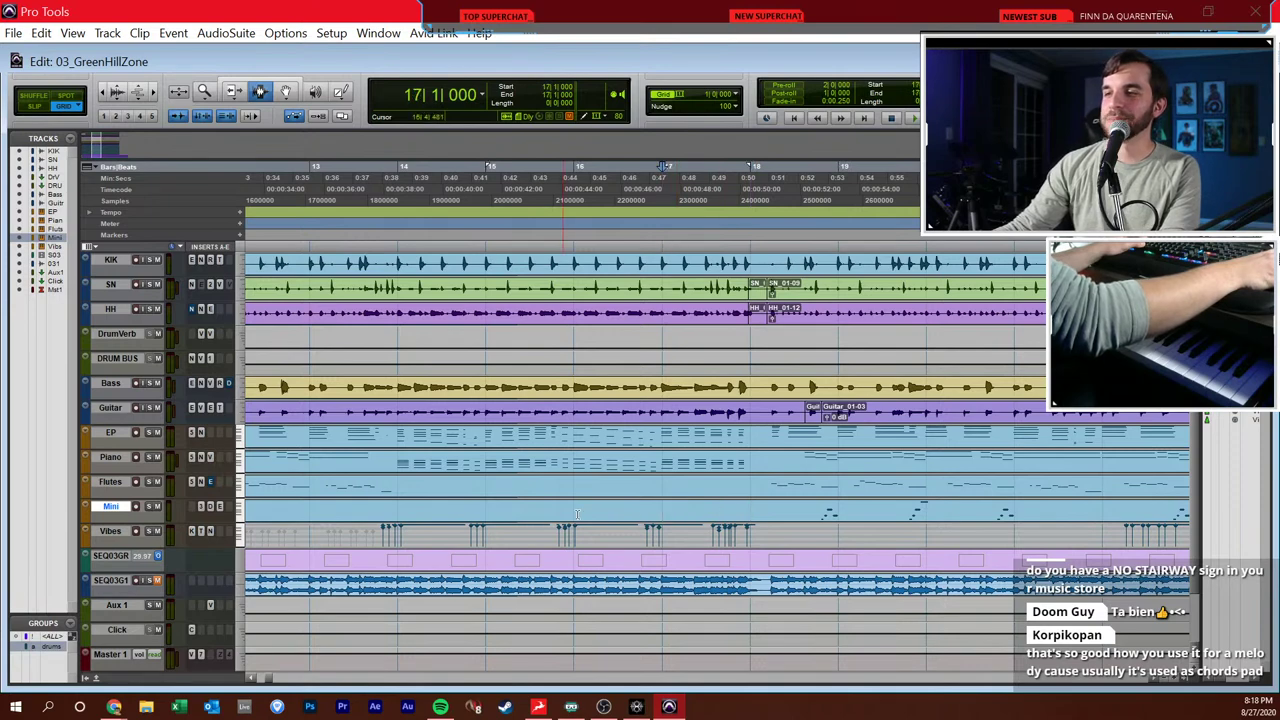
pyautogui.click(725, 505)
pyautogui.click(148, 507)
# - Inspect the Mini V3 synth plug-in on the Mini track from the Mix window and close it
pyautogui.hotkey('ctrl', '=')
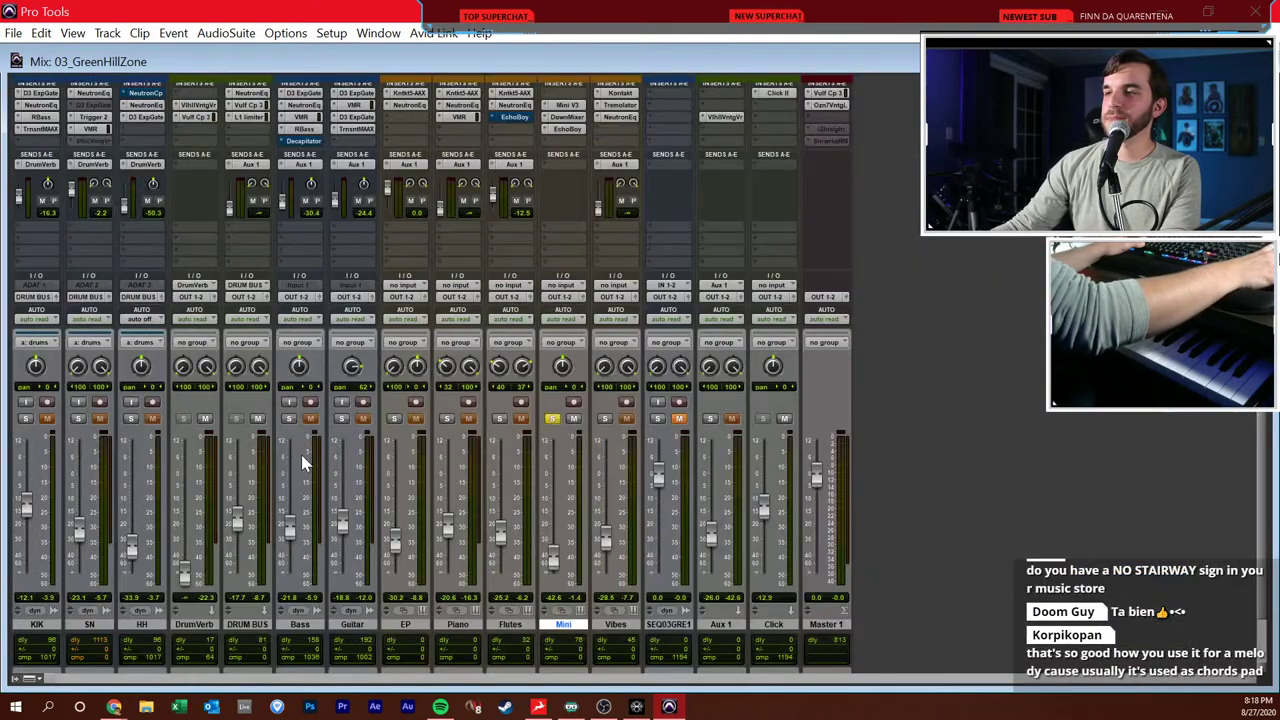
pyautogui.click(565, 106)
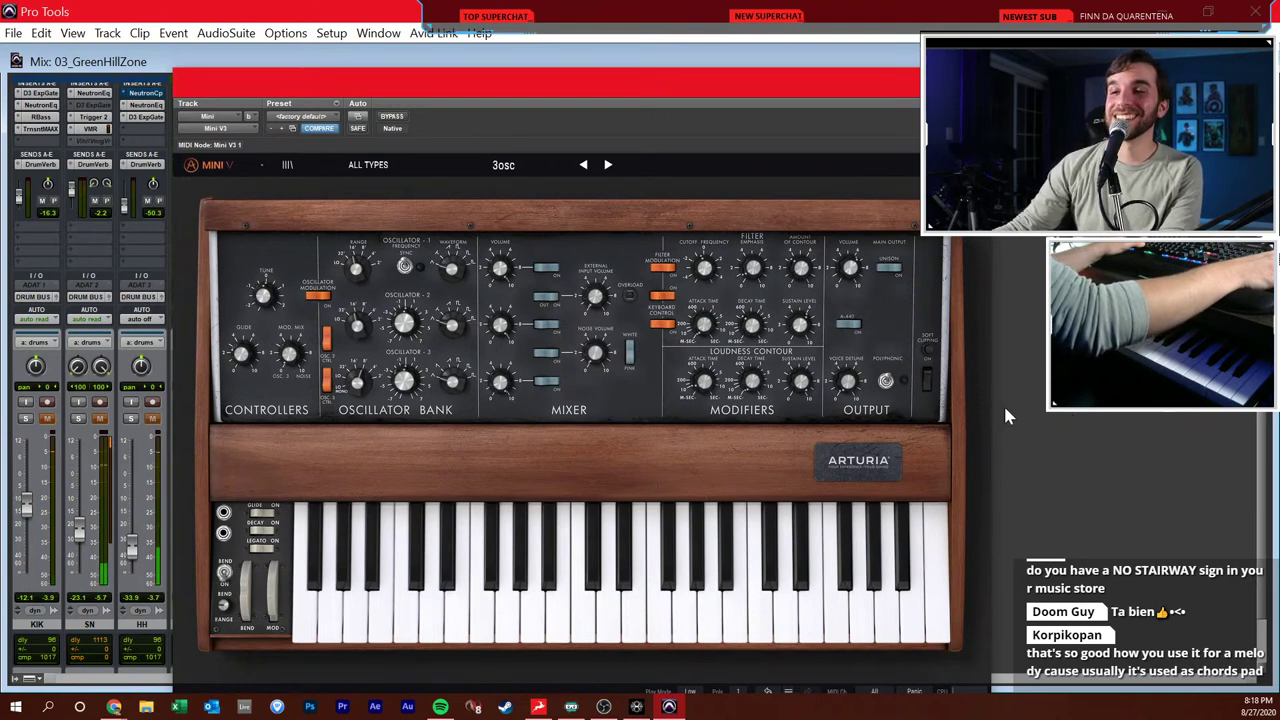
pyautogui.hotkey('ctrl', 'w')
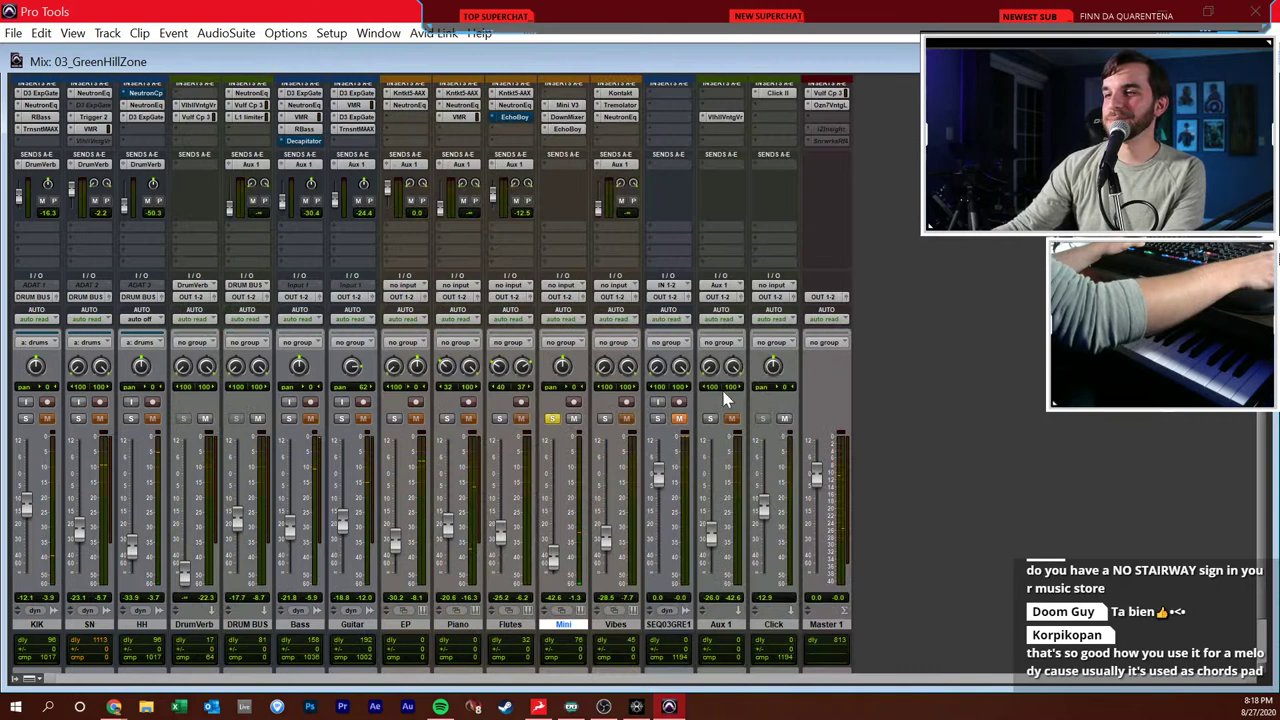
# - Clear the Mini track's solo and show the whole Green Hill Zone arrangement in the Edit window
pyautogui.click(552, 418)
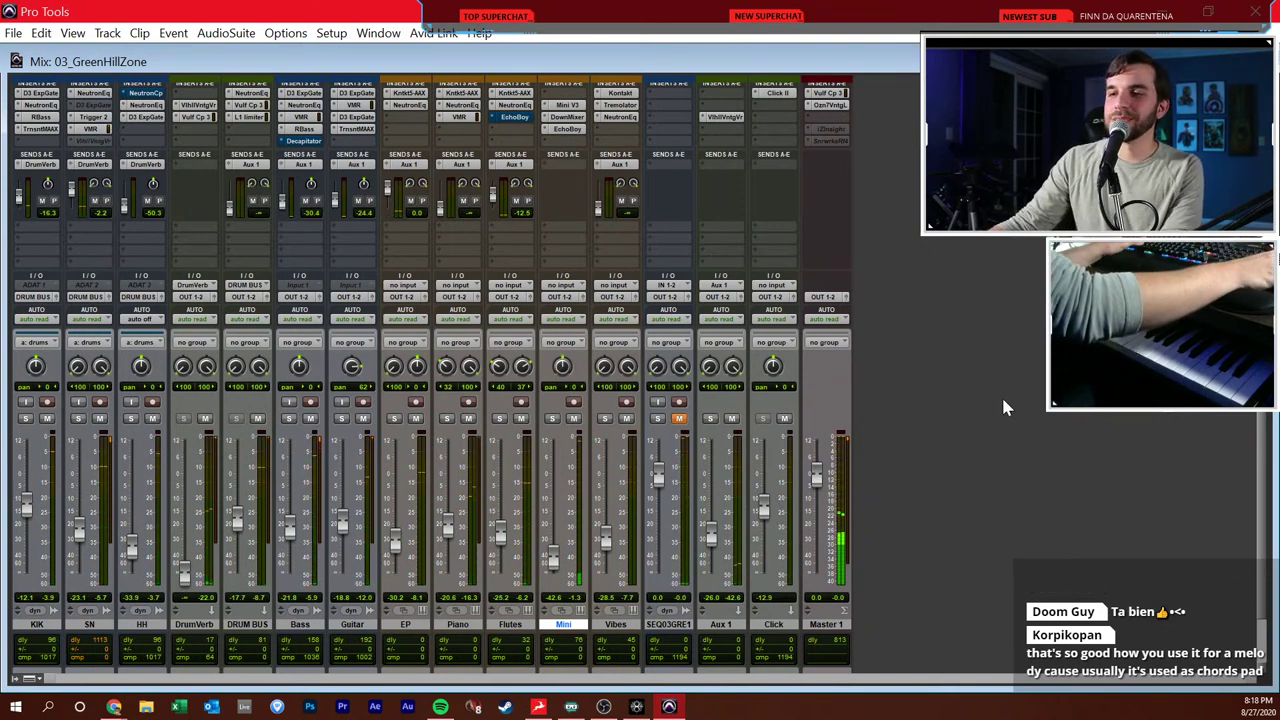
pyautogui.hotkey('ctrl', '=')
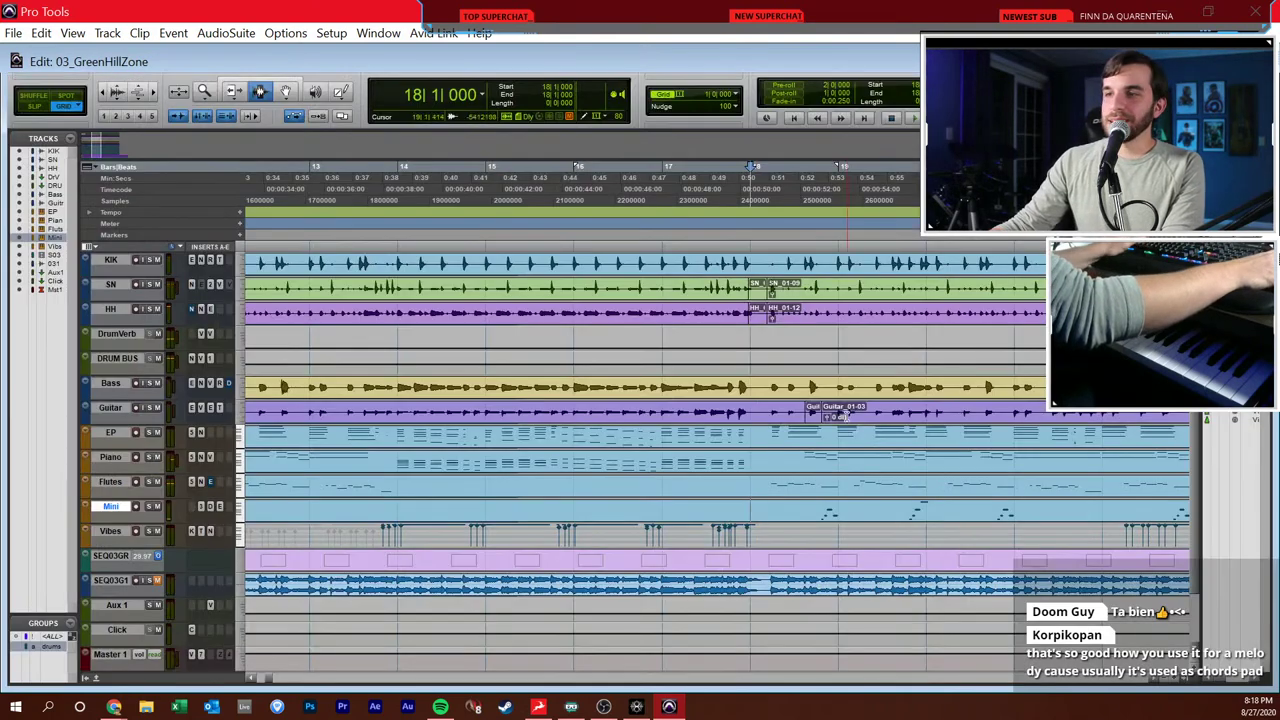
pyautogui.hotkey('ctrl', '[')
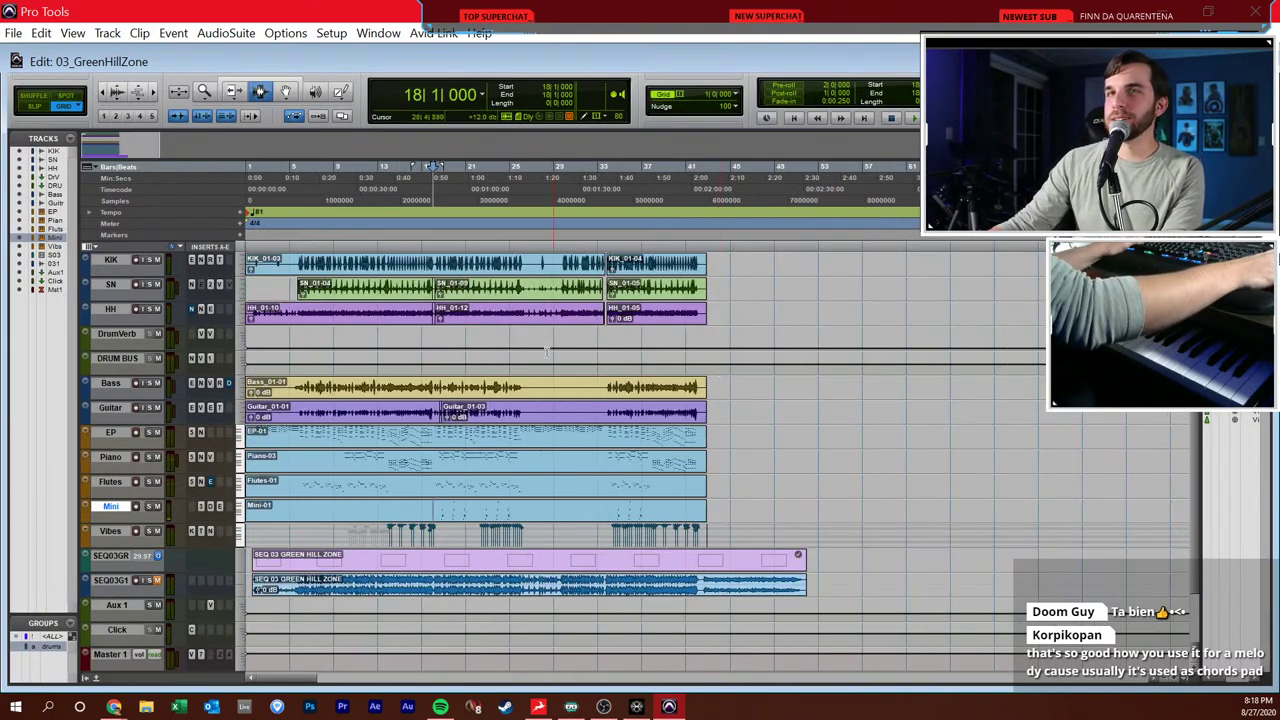
# - Open the recent session 04_CityEscape
pyautogui.click(13, 33)
pyautogui.moveTo(45, 118)
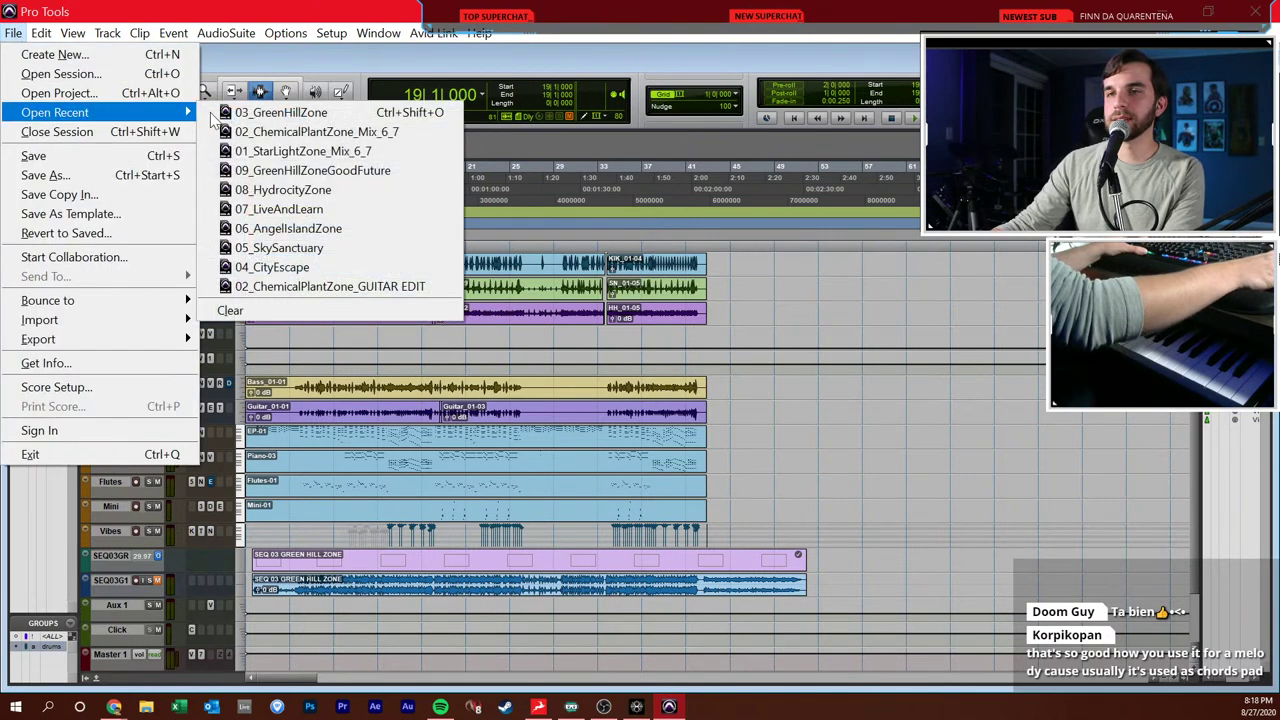
pyautogui.click(267, 266)
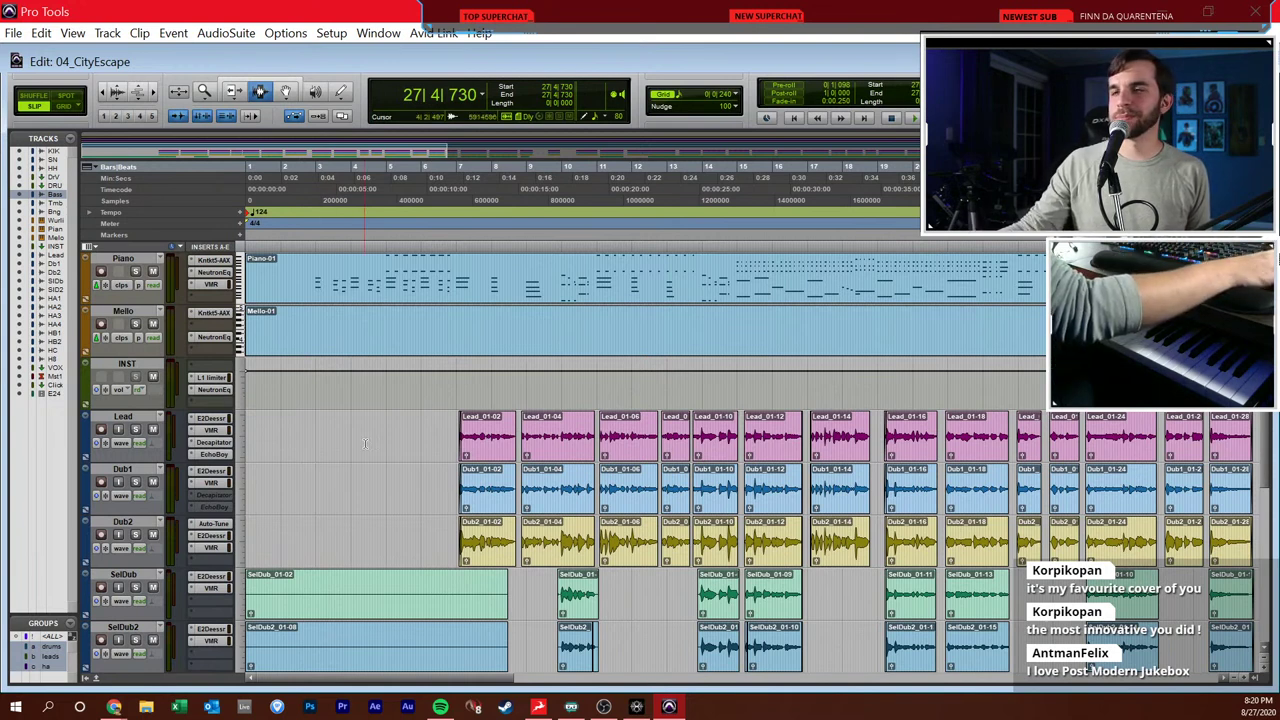
# - Place the edit cursor at 2|3|291 on the Piano track and play a short passage
pyautogui.click(316, 472)
pyautogui.click(314, 450)
pyautogui.click(303, 430)
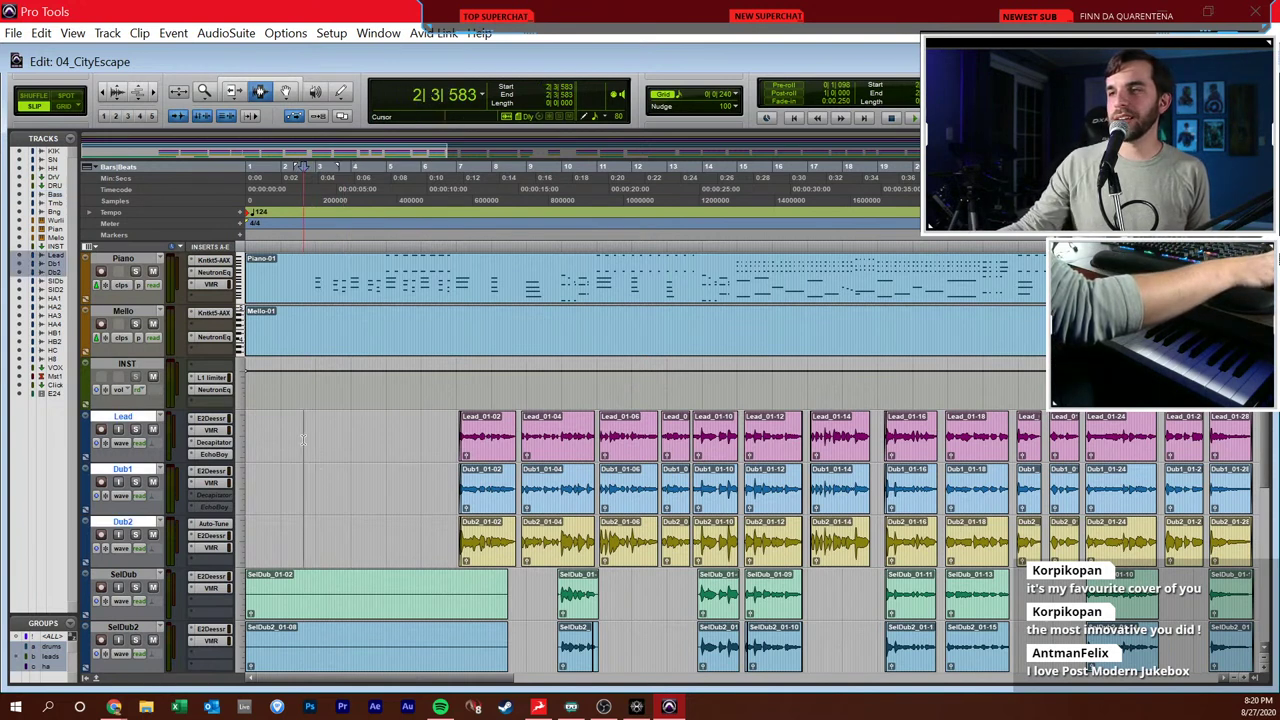
pyautogui.click(299, 283)
pyautogui.click(300, 283)
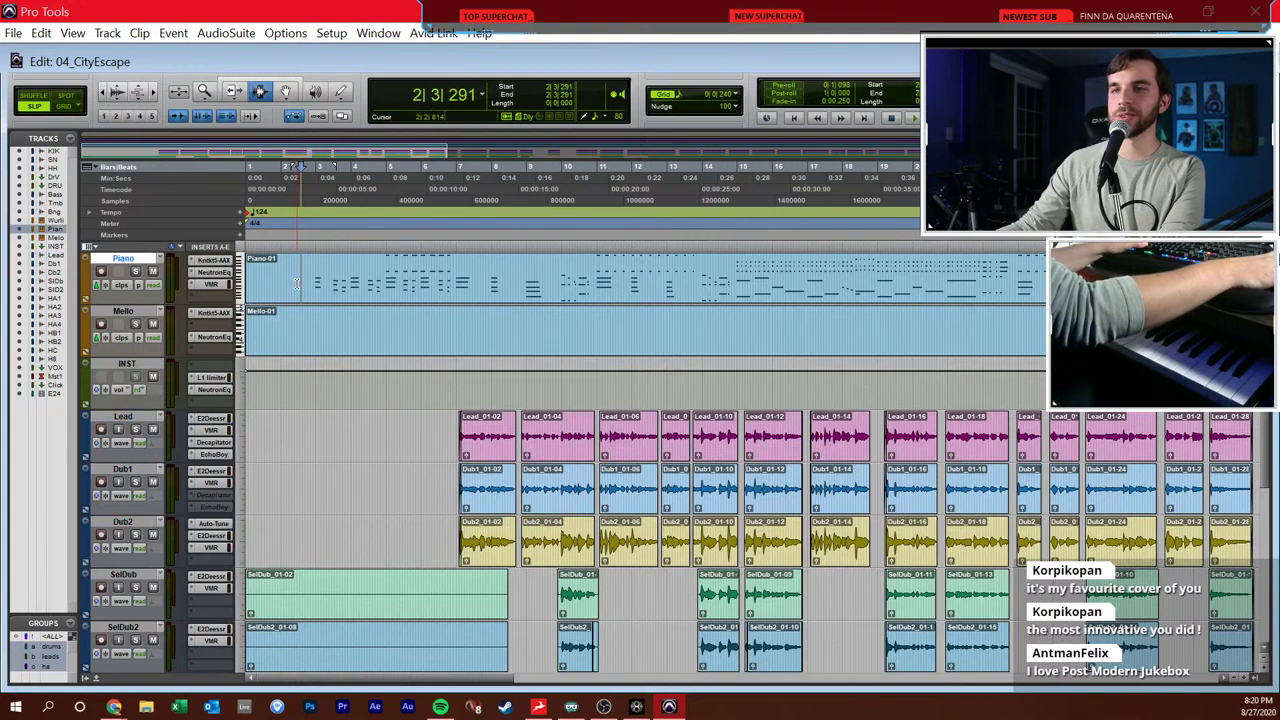
pyautogui.press('space')
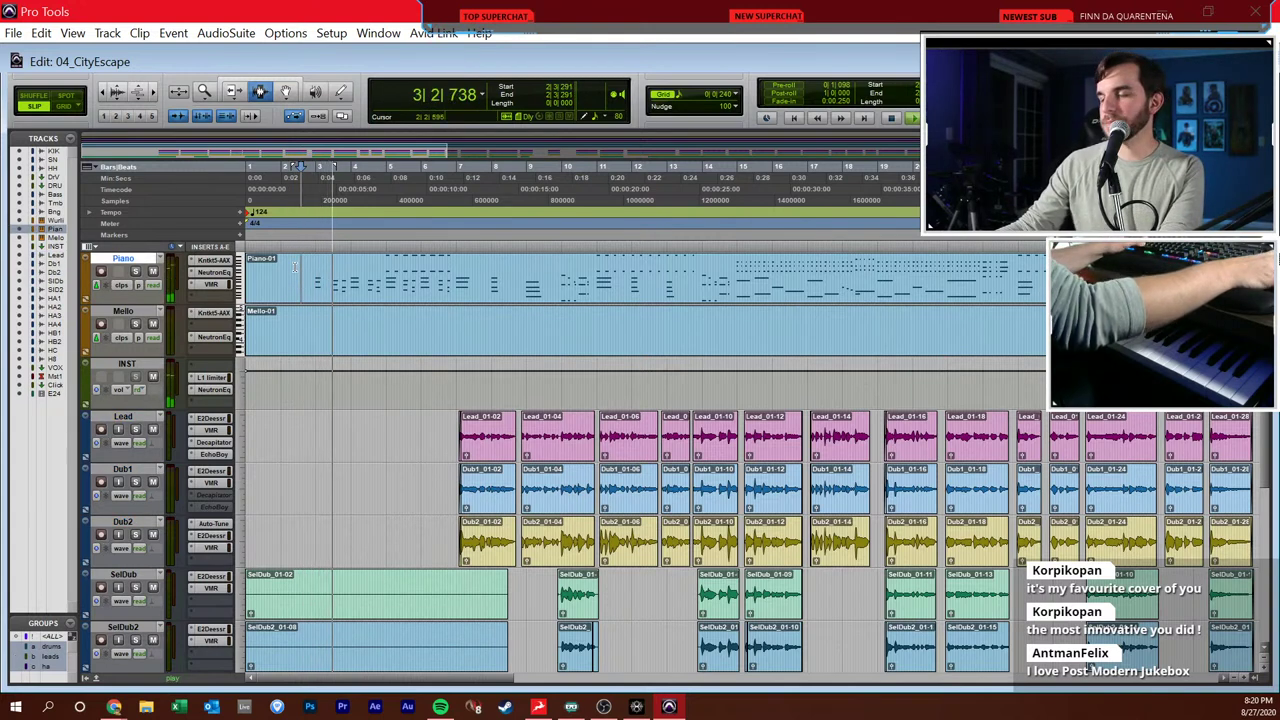
pyautogui.press('space')
# - Play the whole City Escape arrangement from bar 1 with the video window open, and close that window at the end
pyautogui.press('Return')
pyautogui.doubleClick(300, 220)
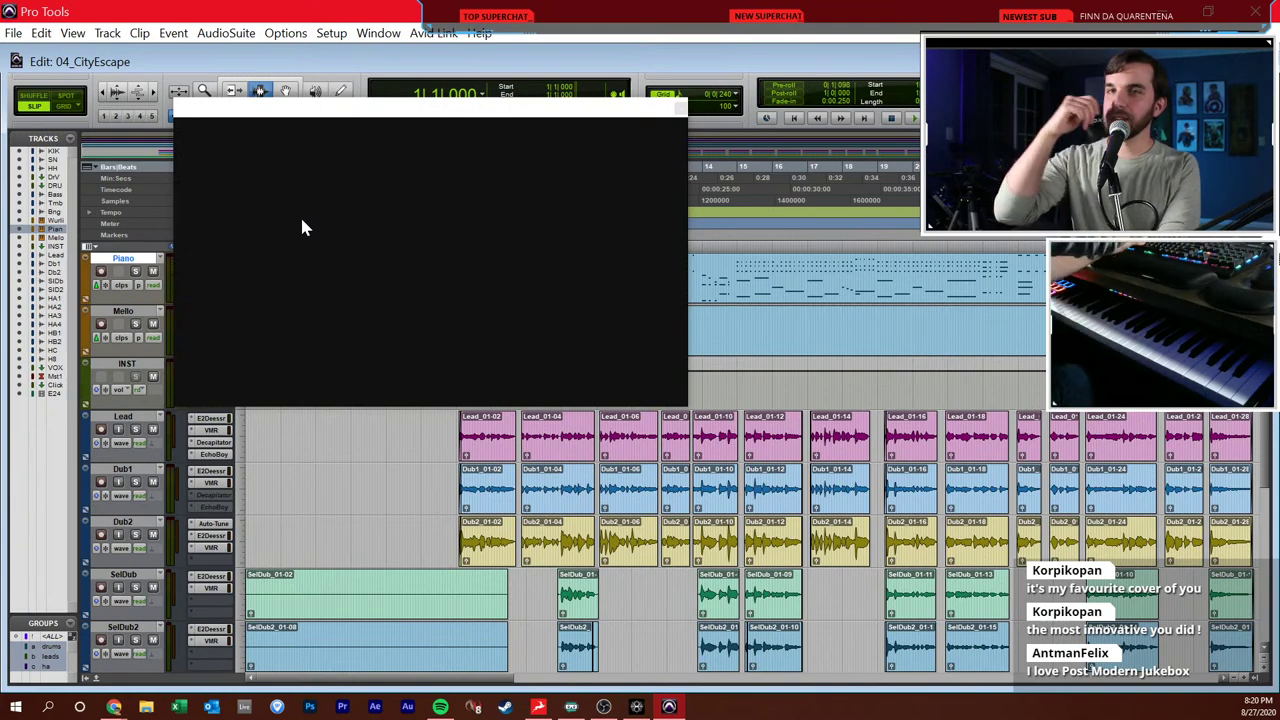
pyautogui.scroll(-10, 665, 570)
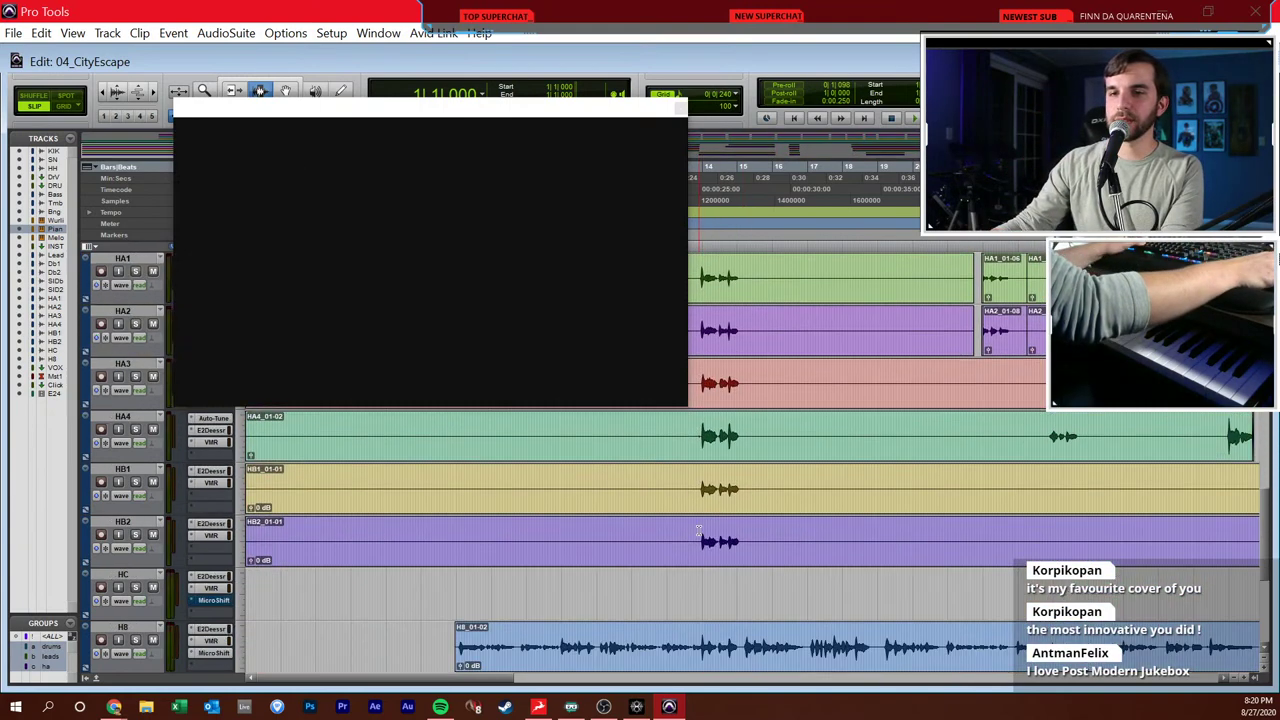
pyautogui.press('space')
pyautogui.scroll(10, 665, 570)
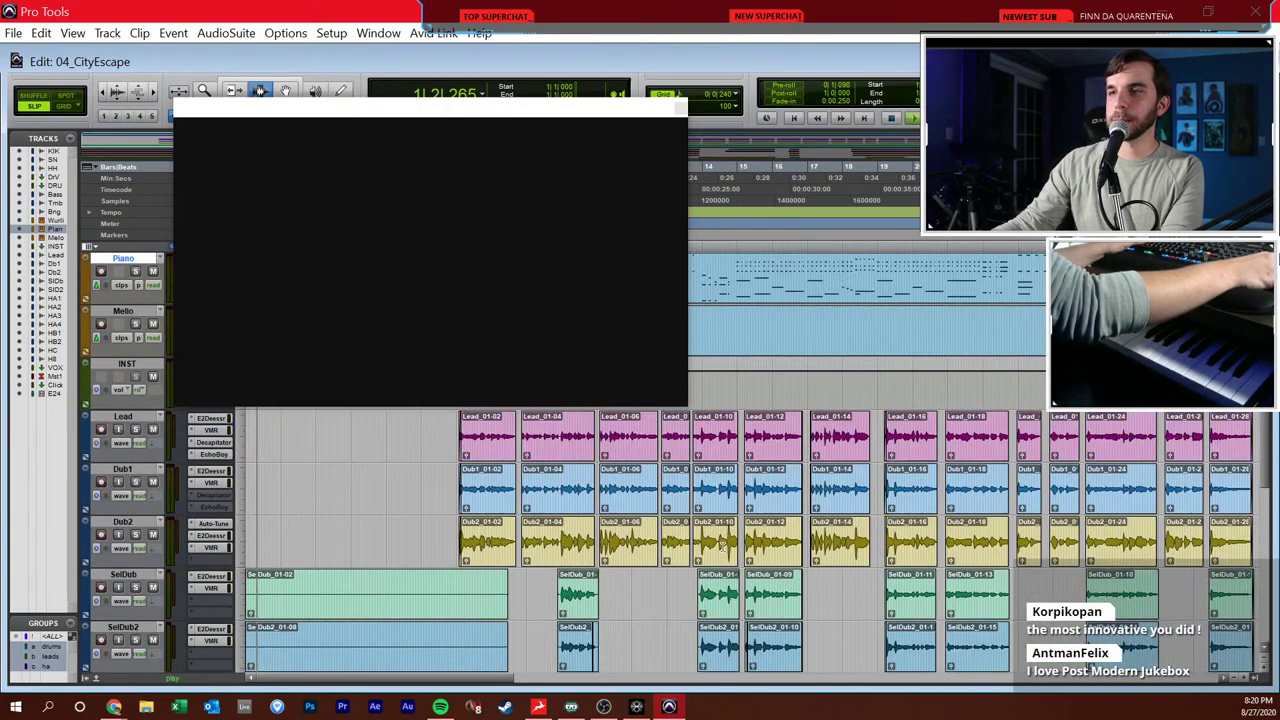
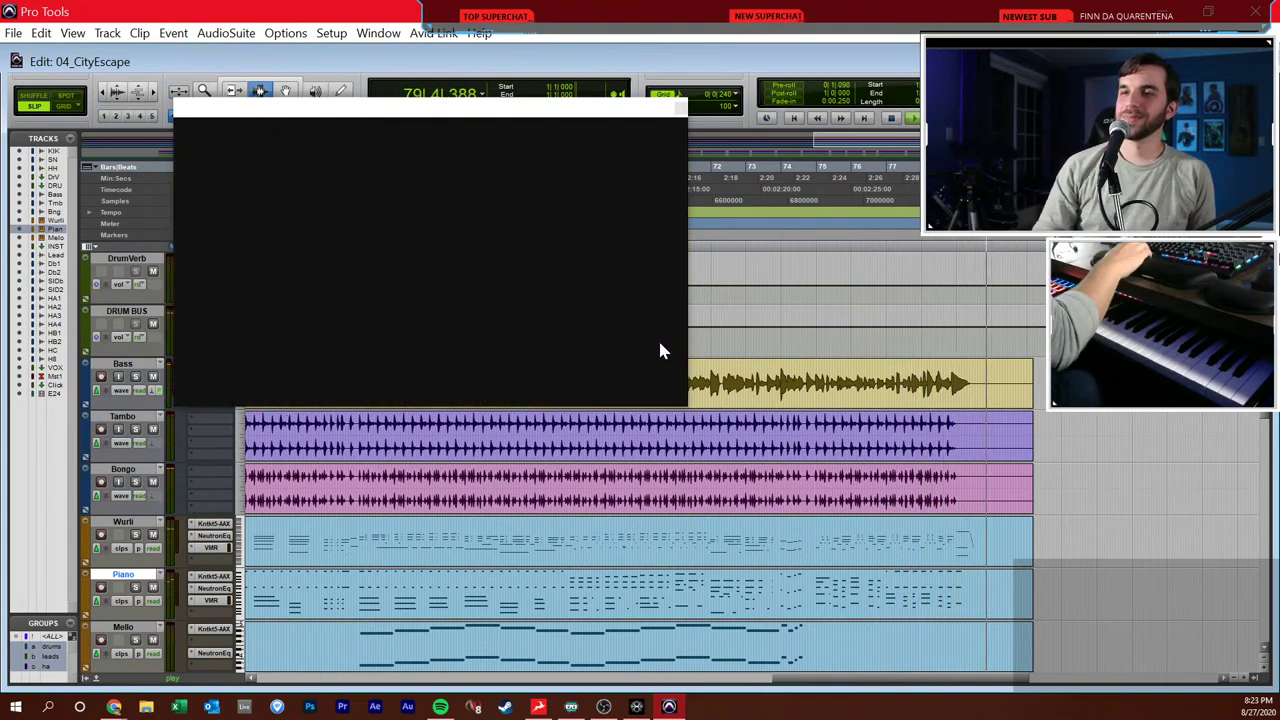
pyautogui.press('space')
pyautogui.click(681, 108)
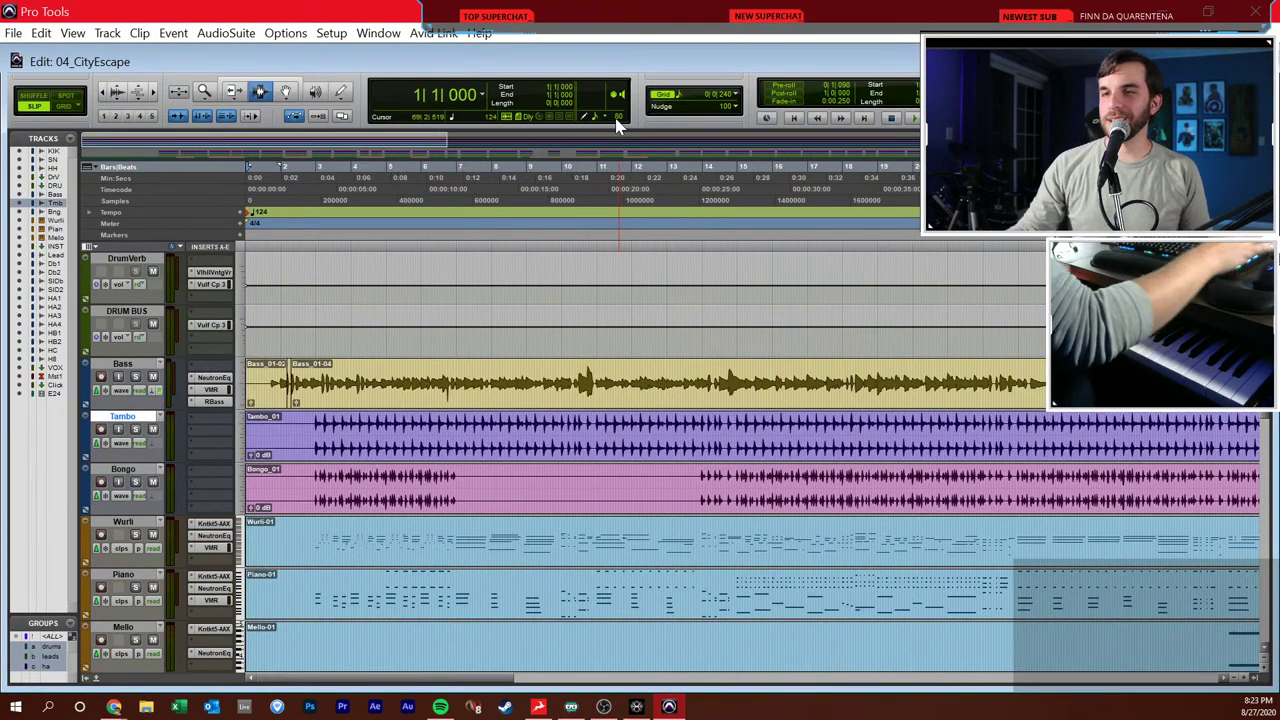
# - Place the edit cursor at 2|3|437 across the KIK, SN and HH tracks and look through the tracks down to the vocals
pyautogui.scroll(3, 474, 337)
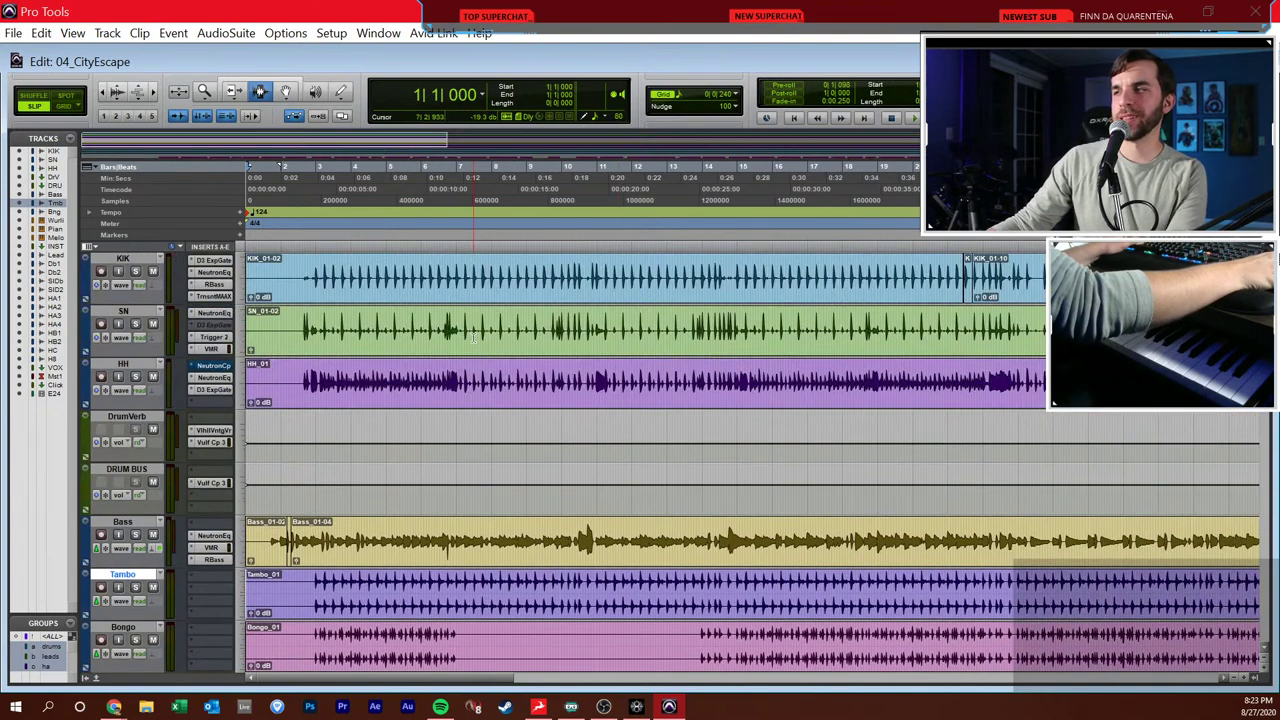
pyautogui.click(309, 295)
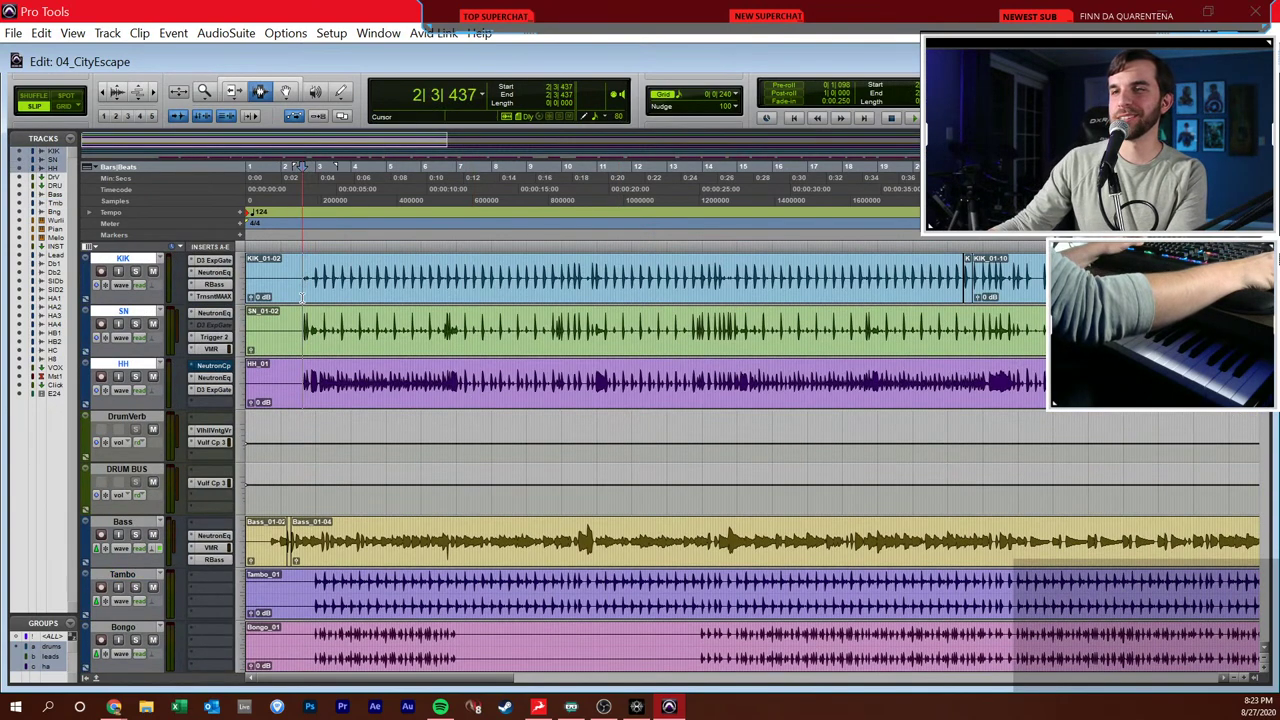
pyautogui.scroll(-10, 301, 296)
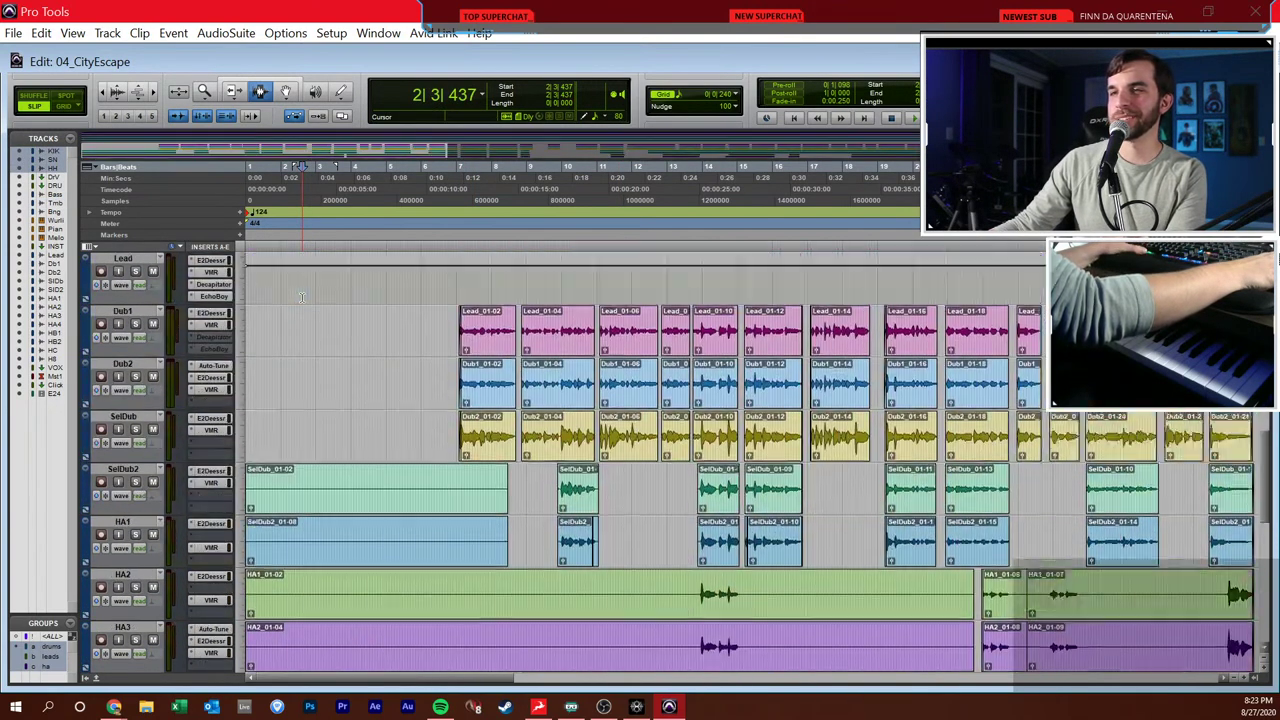
pyautogui.scroll(10, 301, 297)
pyautogui.scroll(-10, 301, 296)
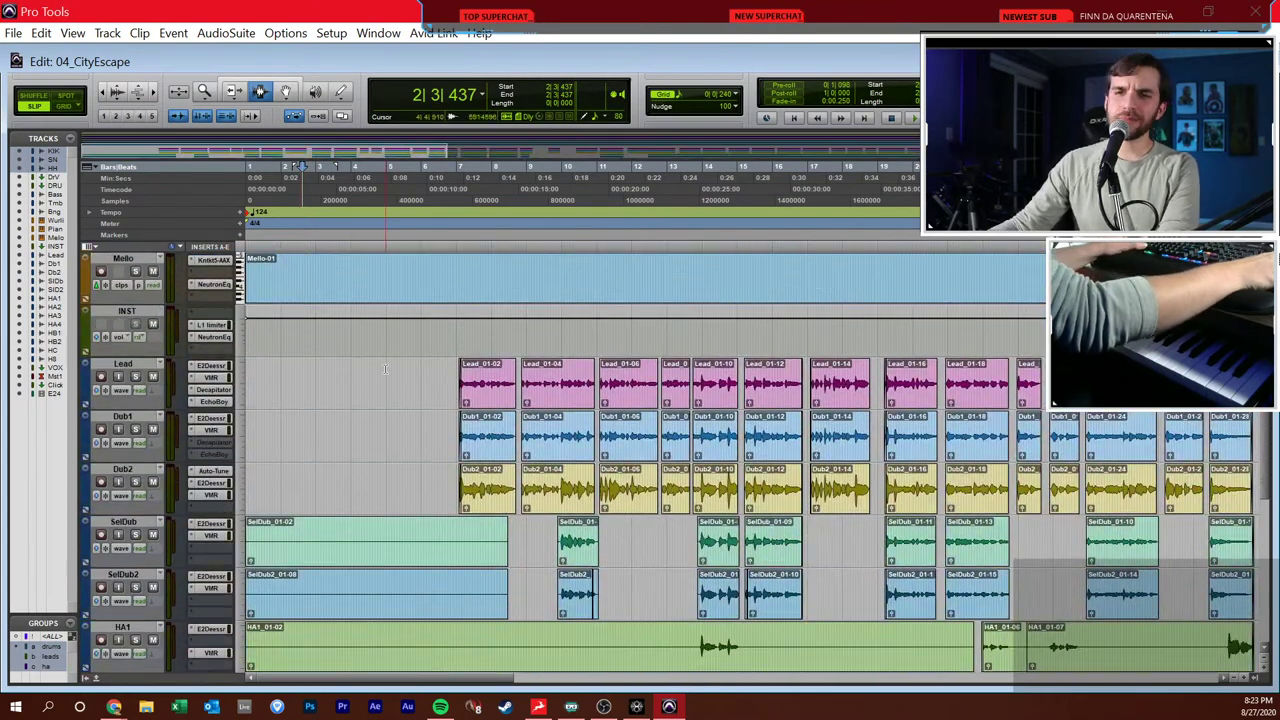
# - Place the edit cursor at 6|4|666 on the Lead, Dub1 and Dub2 tracks and close the video window
pyautogui.click(466, 385)
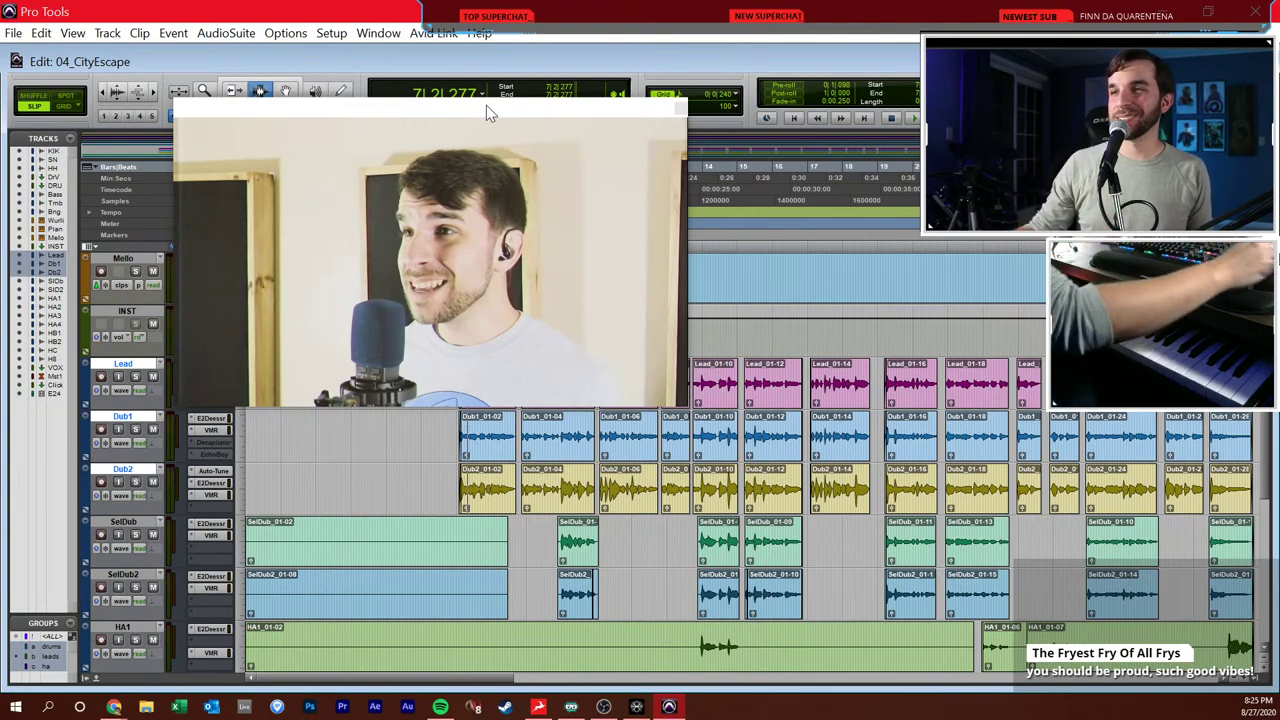
pyautogui.click(453, 447)
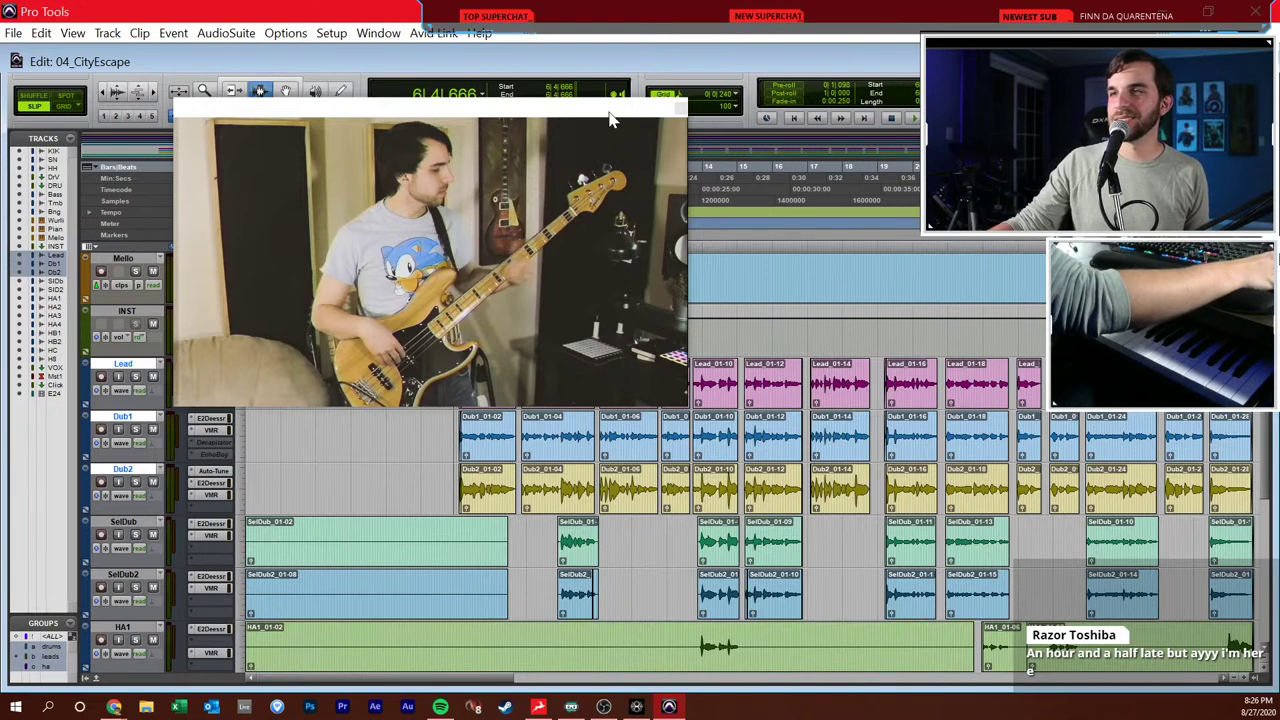
pyautogui.moveTo(670, 112); pyautogui.dragTo(676, 145)
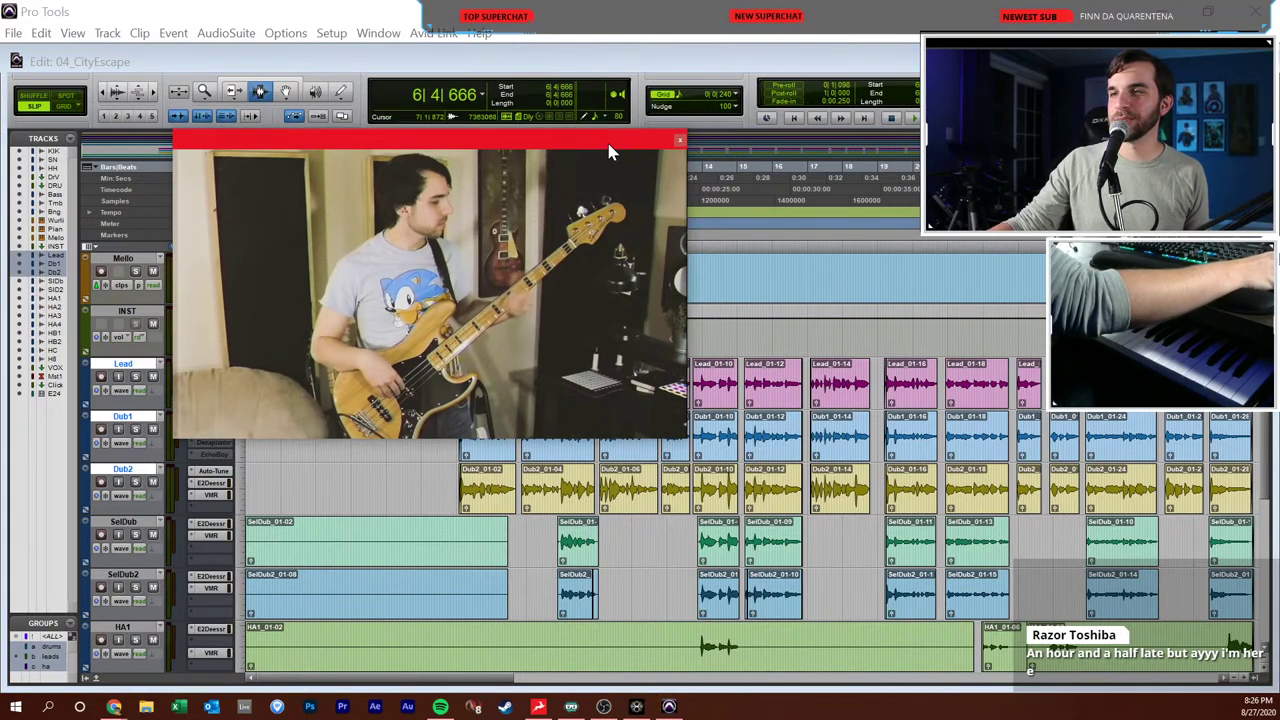
pyautogui.click(679, 142)
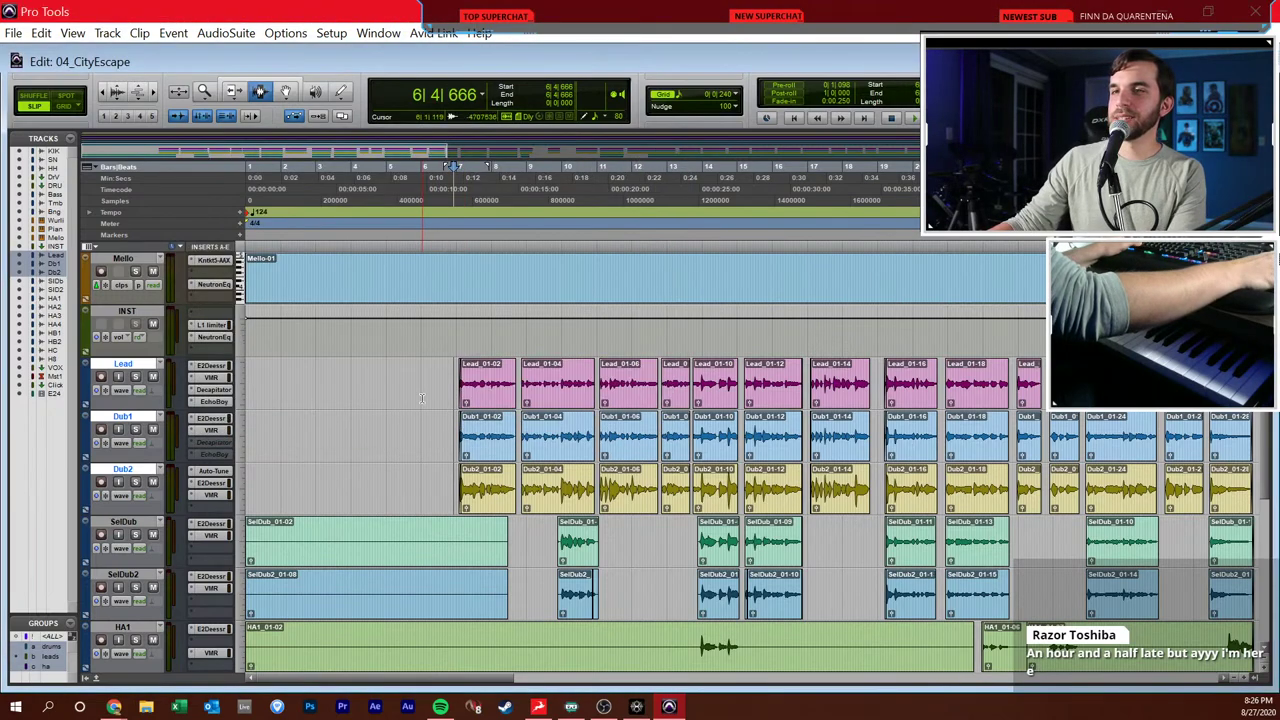
# - Solo the KIK, SN and HH tracks and play a short drum passage from 2|4|570
pyautogui.scroll(-10, 450, 370)
pyautogui.scroll(10, 440, 390)
pyautogui.scroll(-6, 422, 407)
pyautogui.scroll(-5, 422, 407)
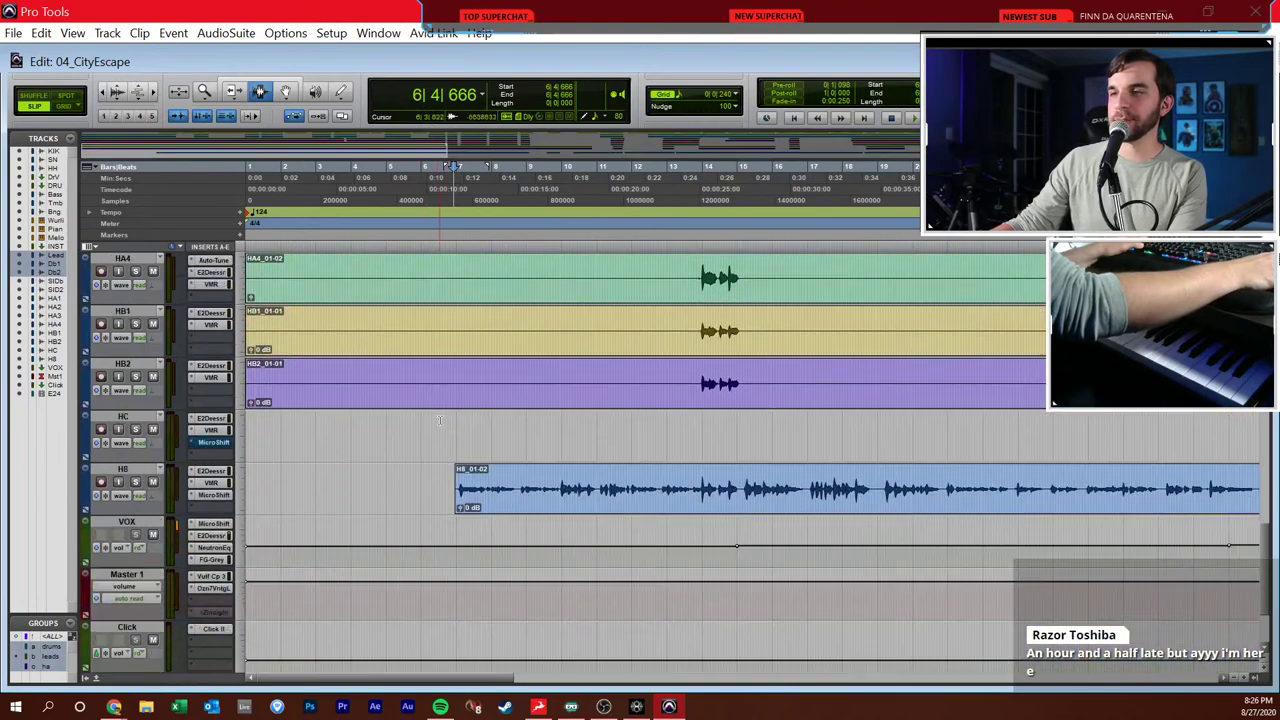
pyautogui.scroll(11, 640, 440)
pyautogui.scroll(10, 630, 458)
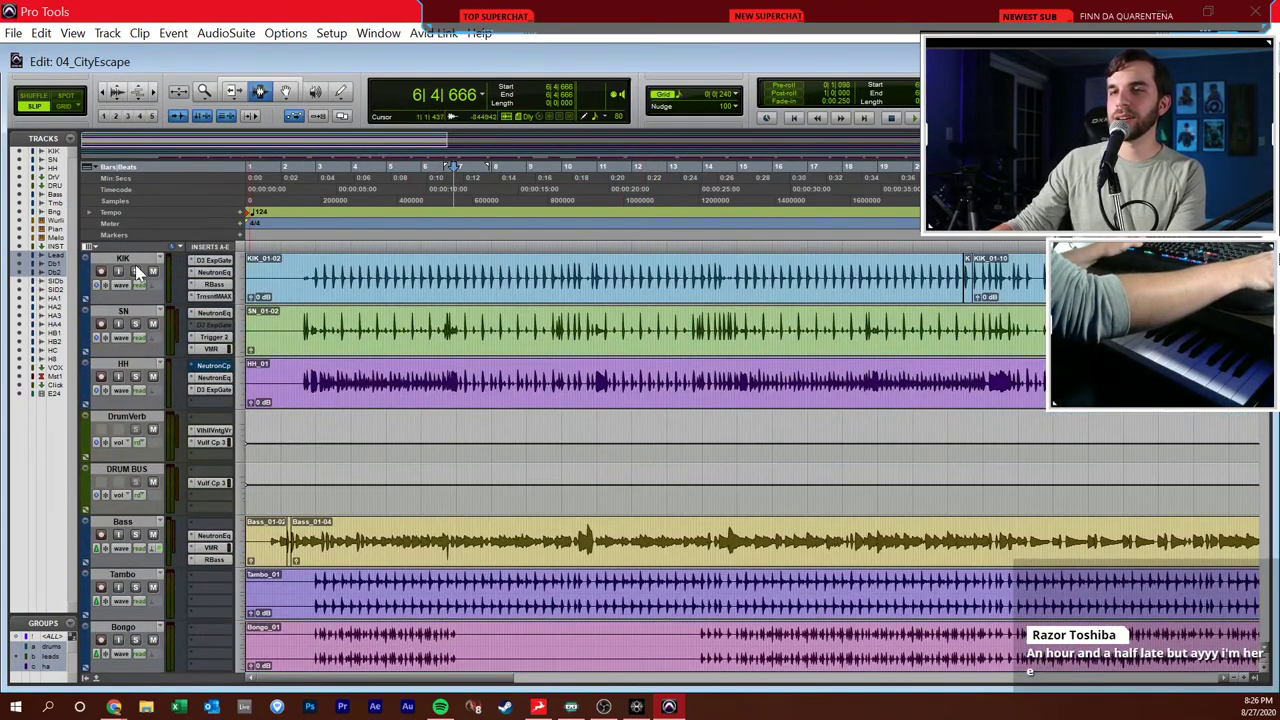
pyautogui.click(297, 280)
pyautogui.click(310, 288)
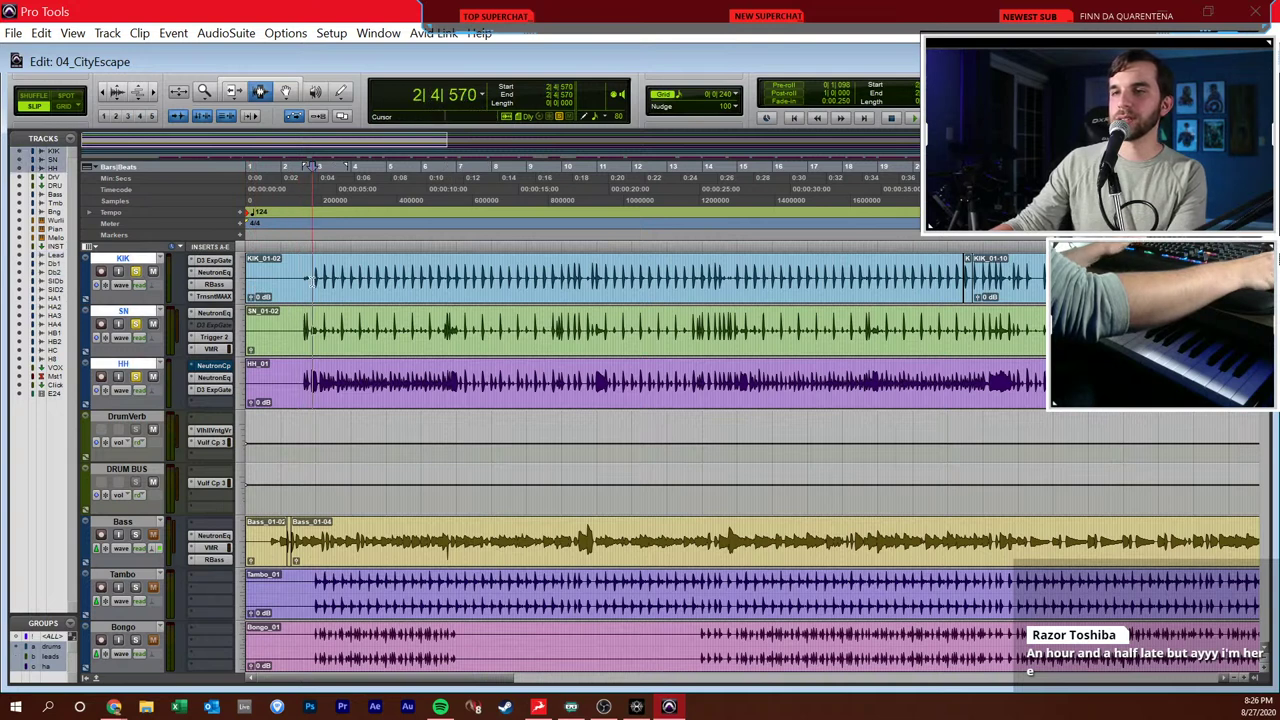
pyautogui.press('space')
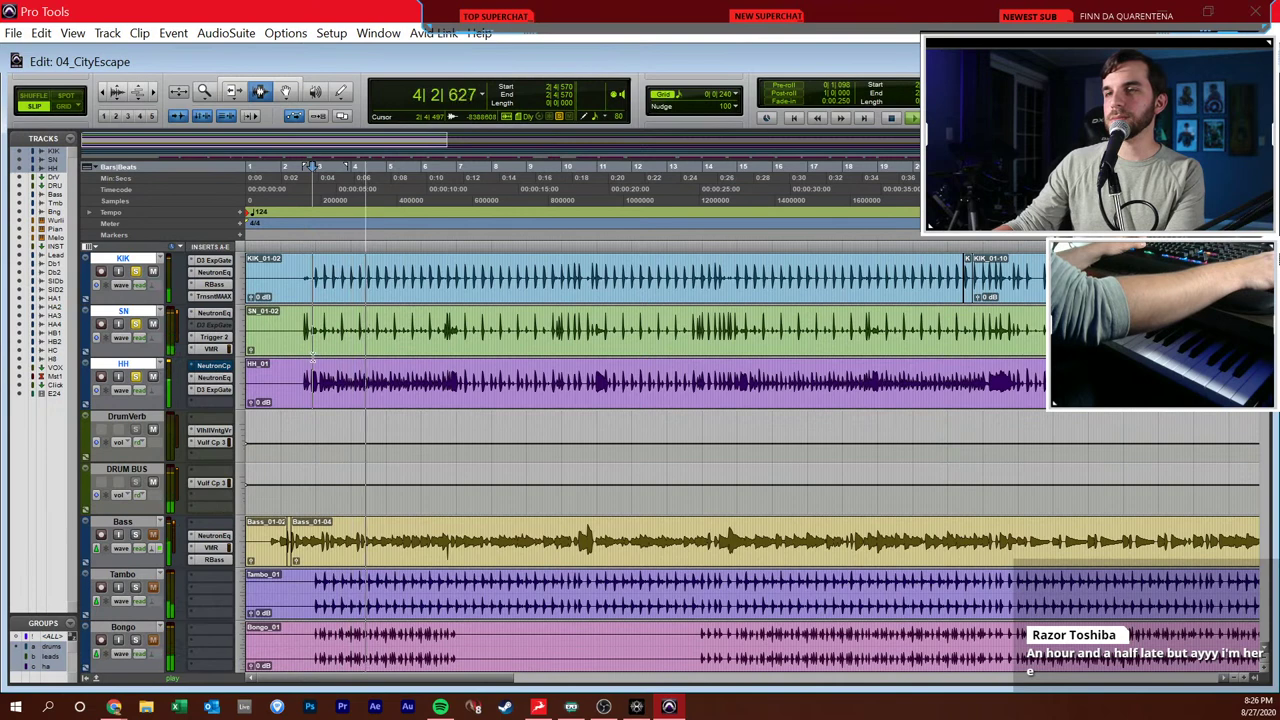
pyautogui.press('space')
# - Add the Bass track to the soloed drums and play the bass intro from 1|3|486
pyautogui.scroll(-1, 295, 440)
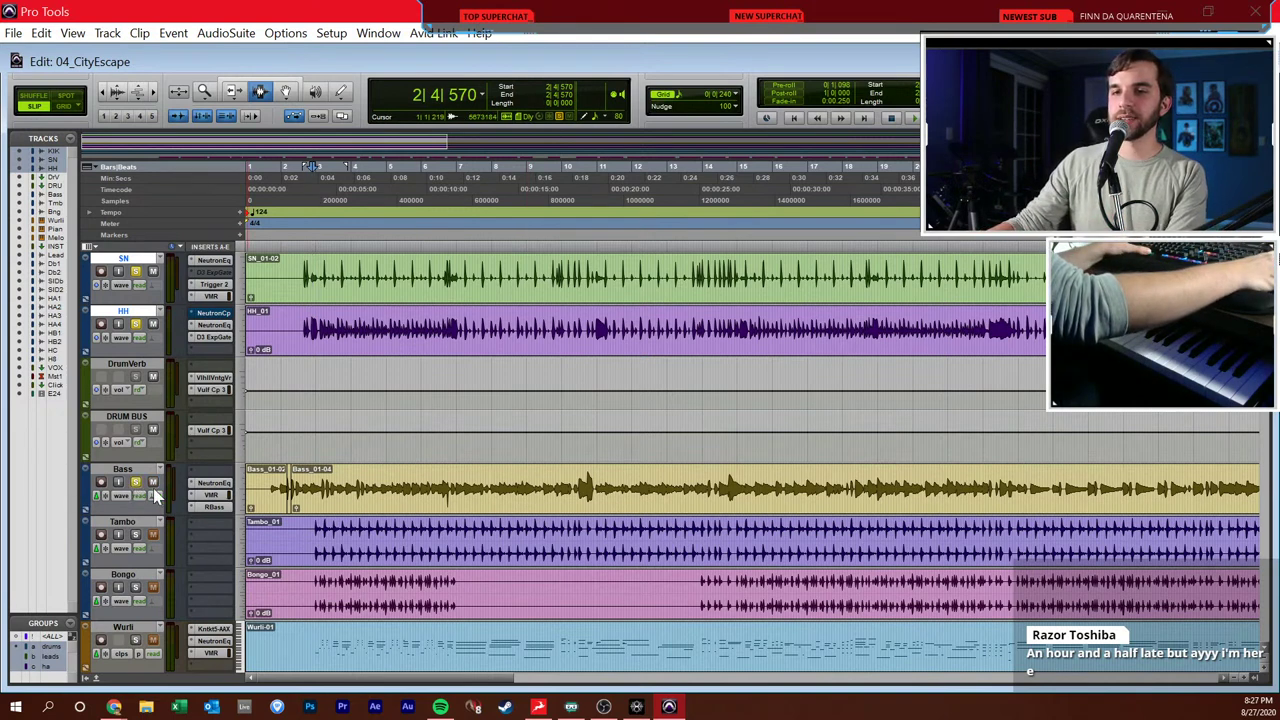
pyautogui.click(267, 484)
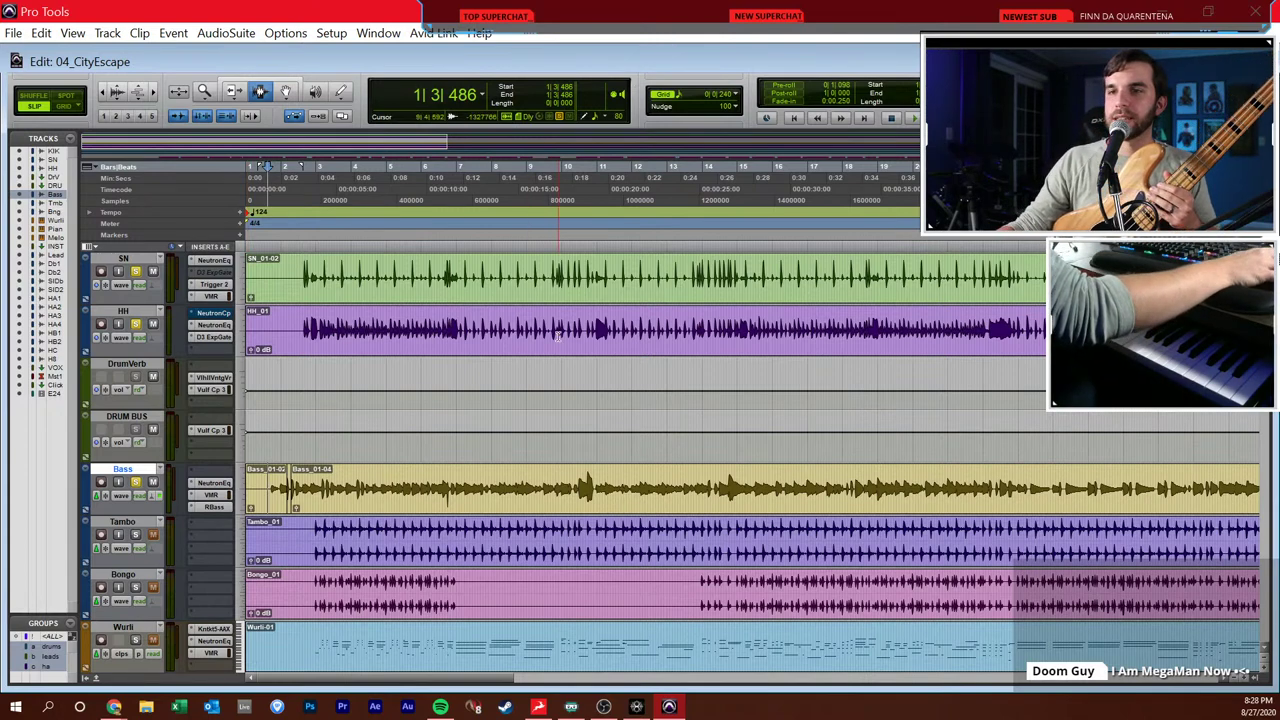
pyautogui.press('space')
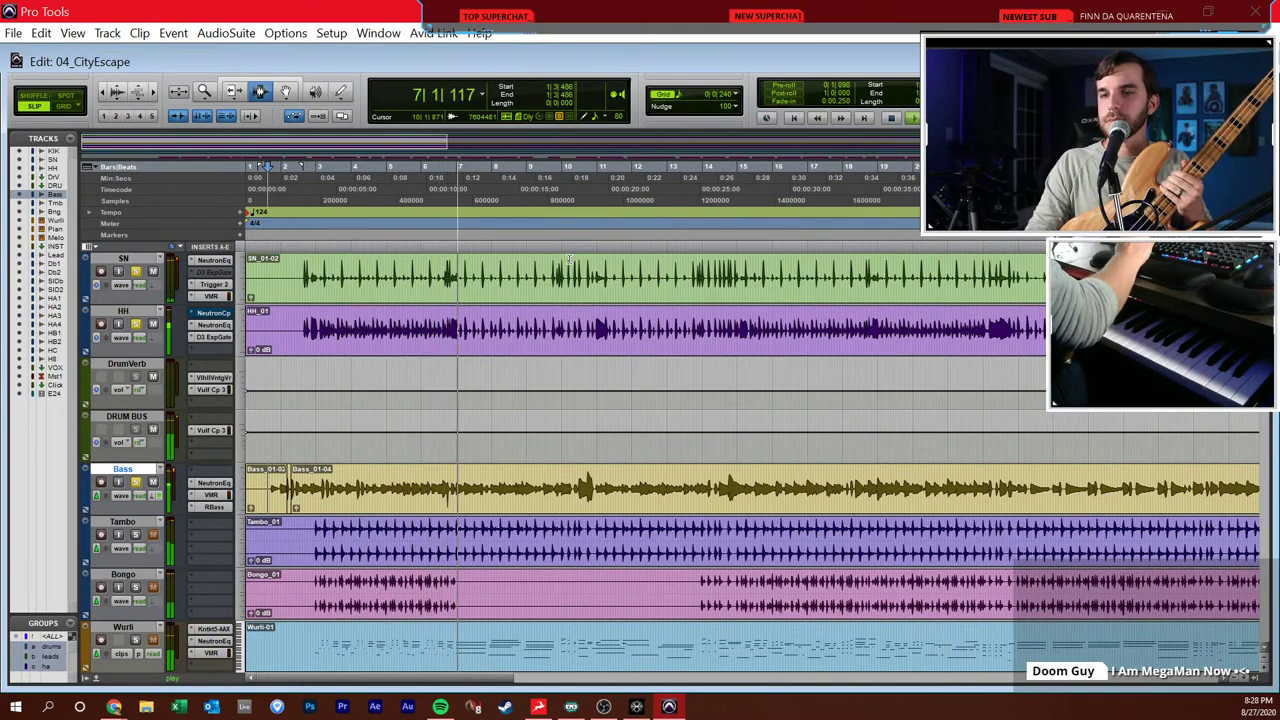
pyautogui.press('space')
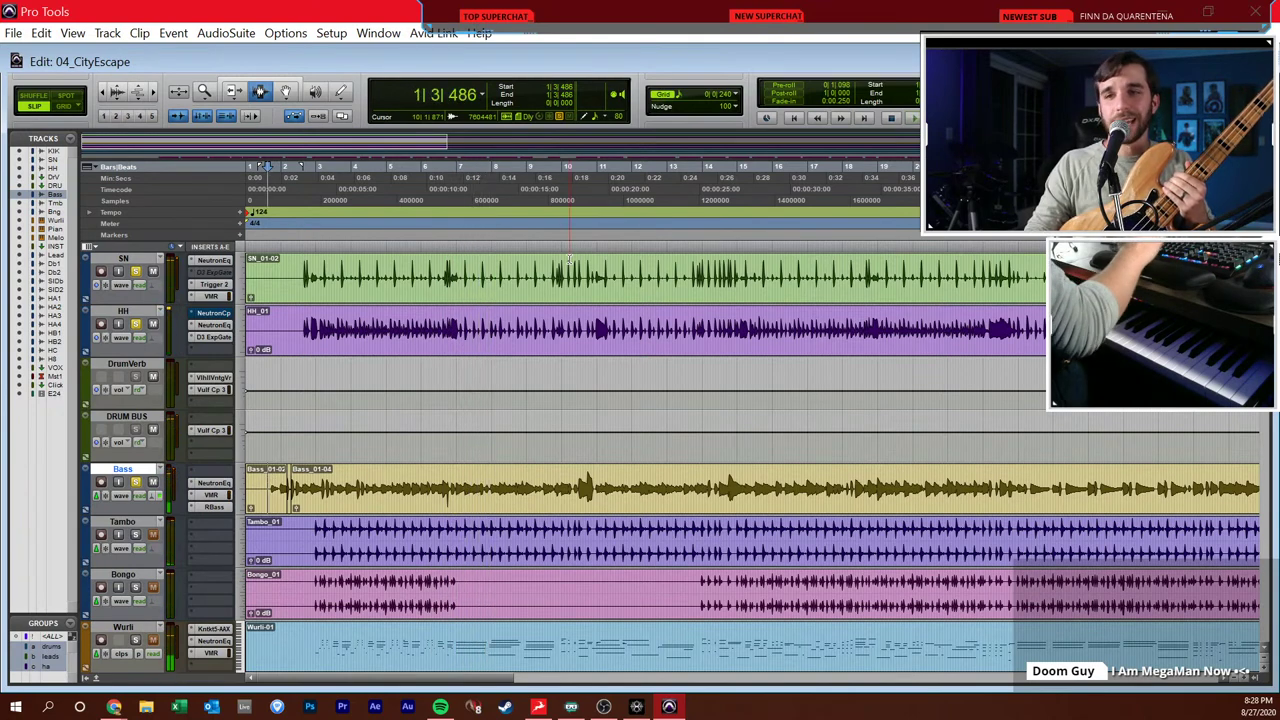
# - Play the soloed drums and bass briefly from 6|4|666, and again from 13|4|833
pyautogui.click(457, 164)
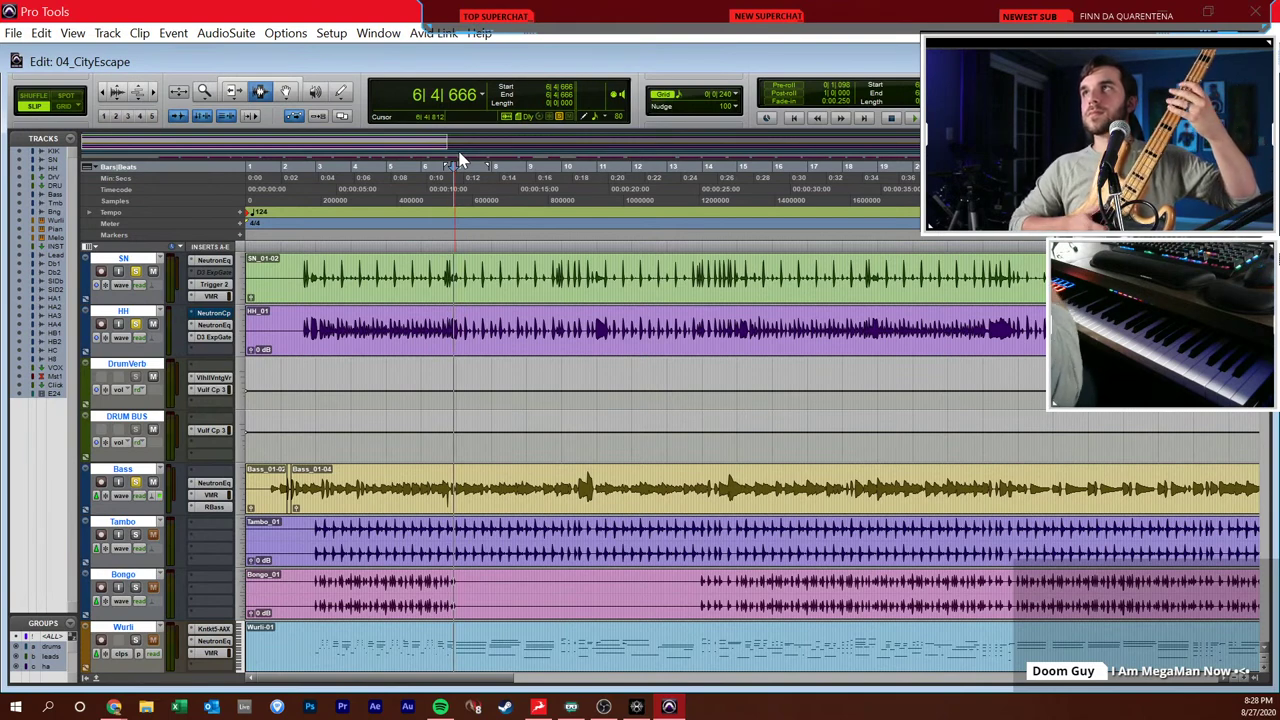
pyautogui.press('space')
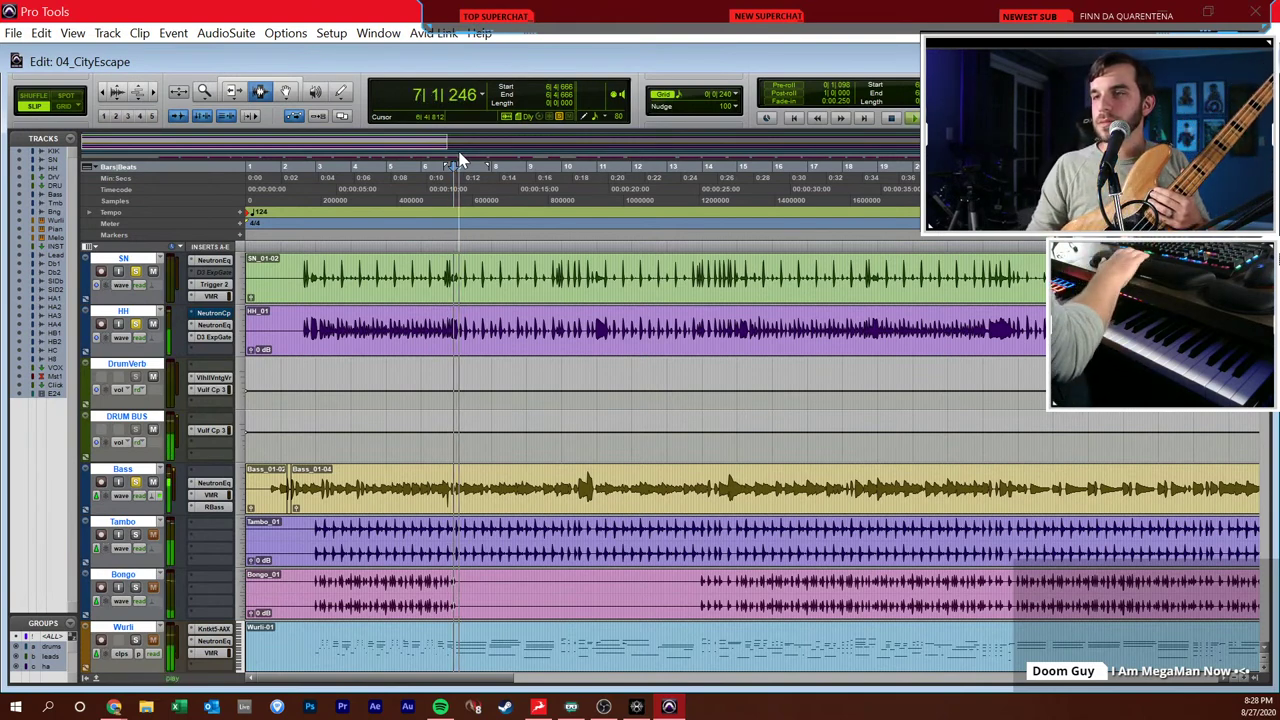
pyautogui.press('space')
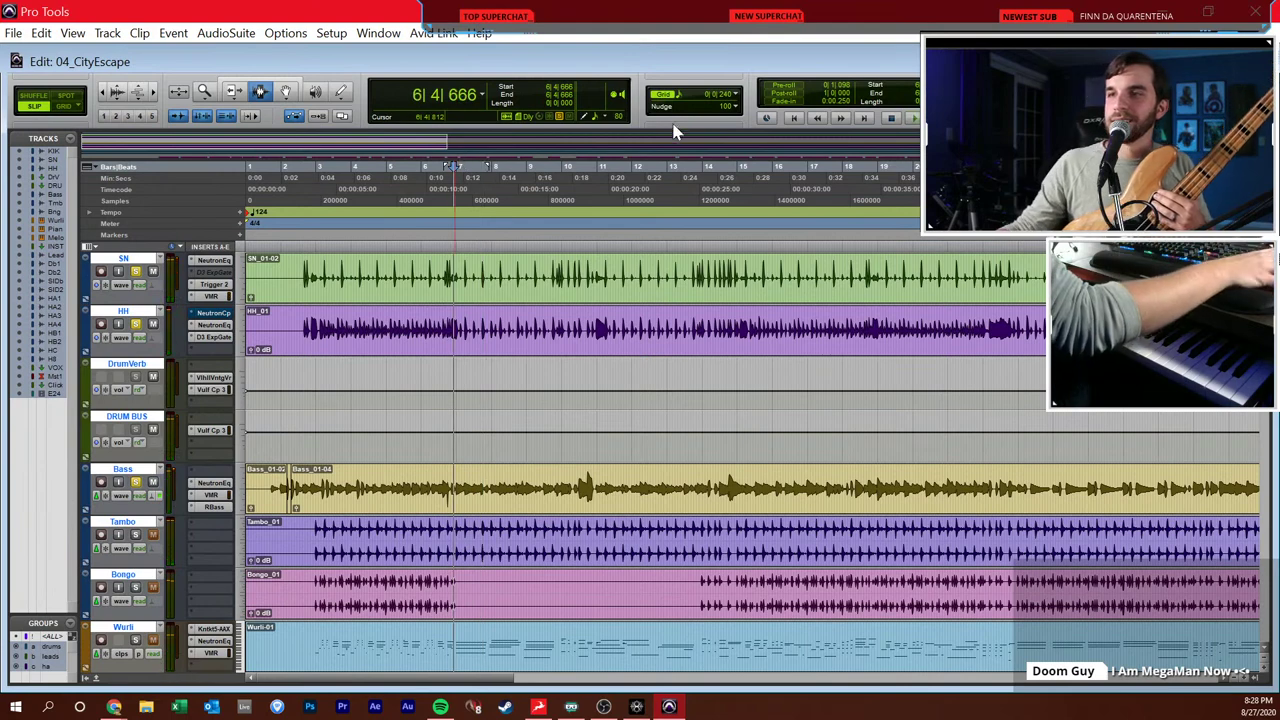
pyautogui.click(702, 178)
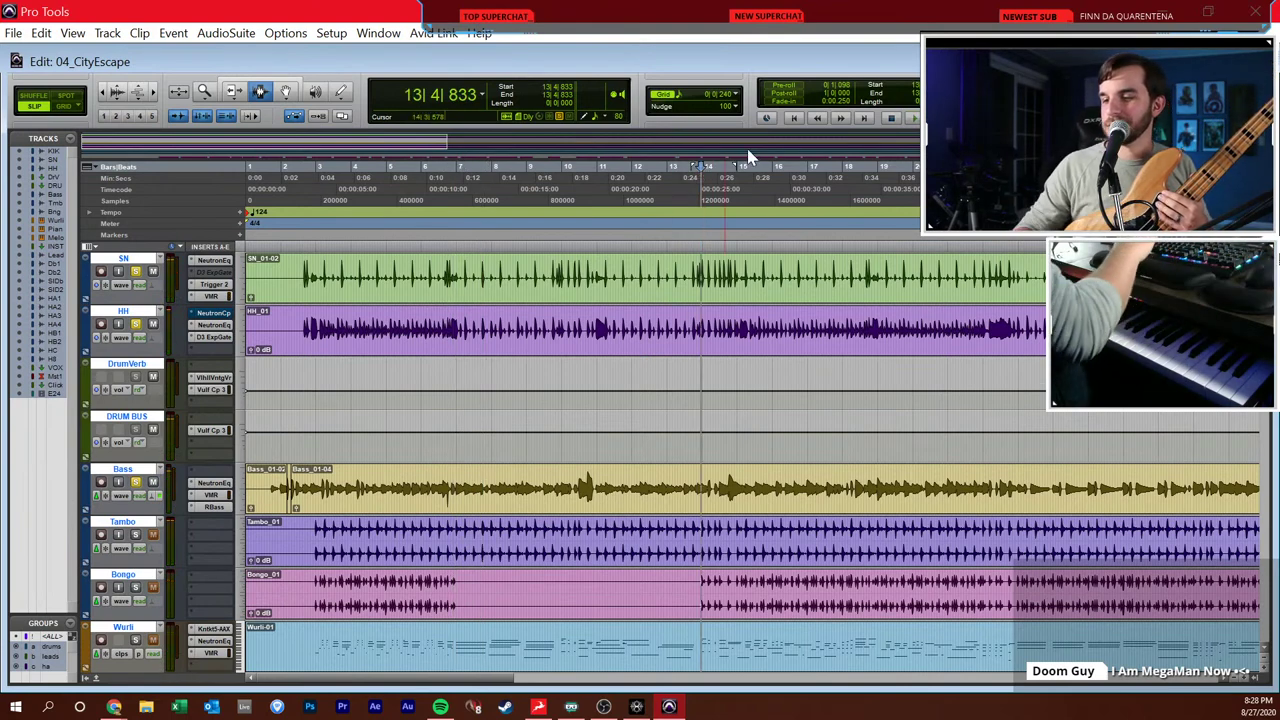
pyautogui.press('space')
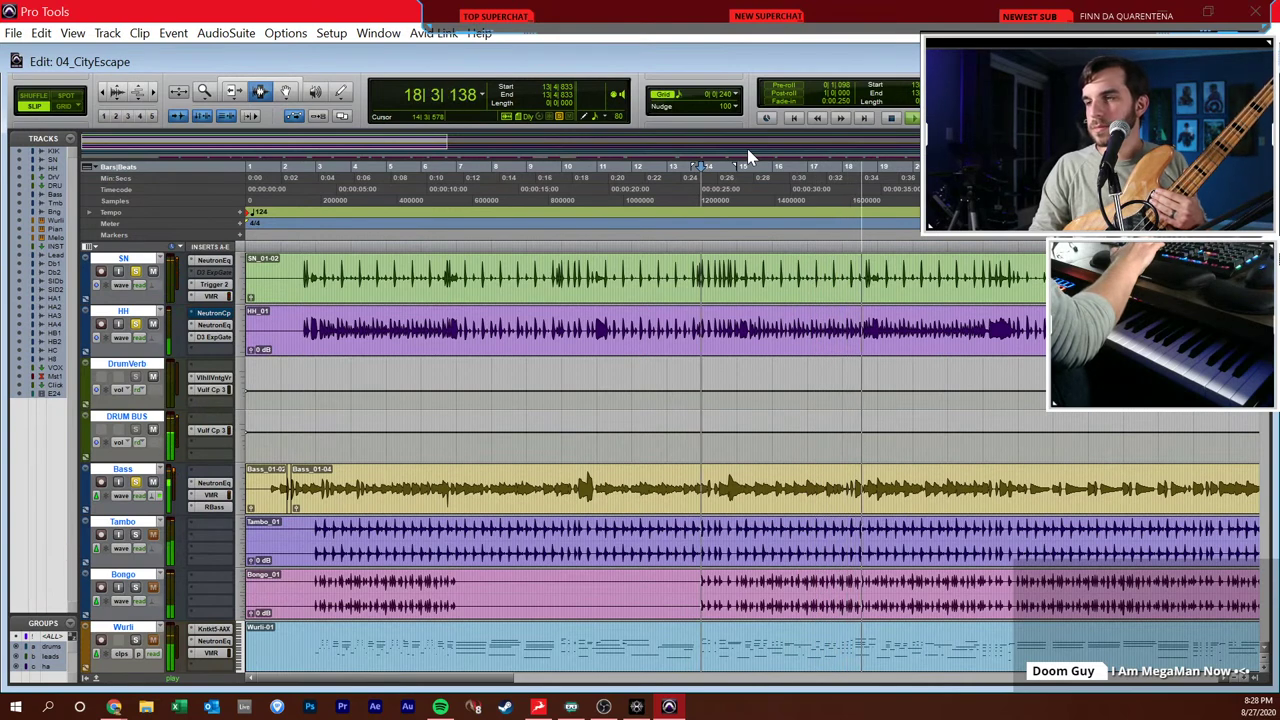
pyautogui.press('space')
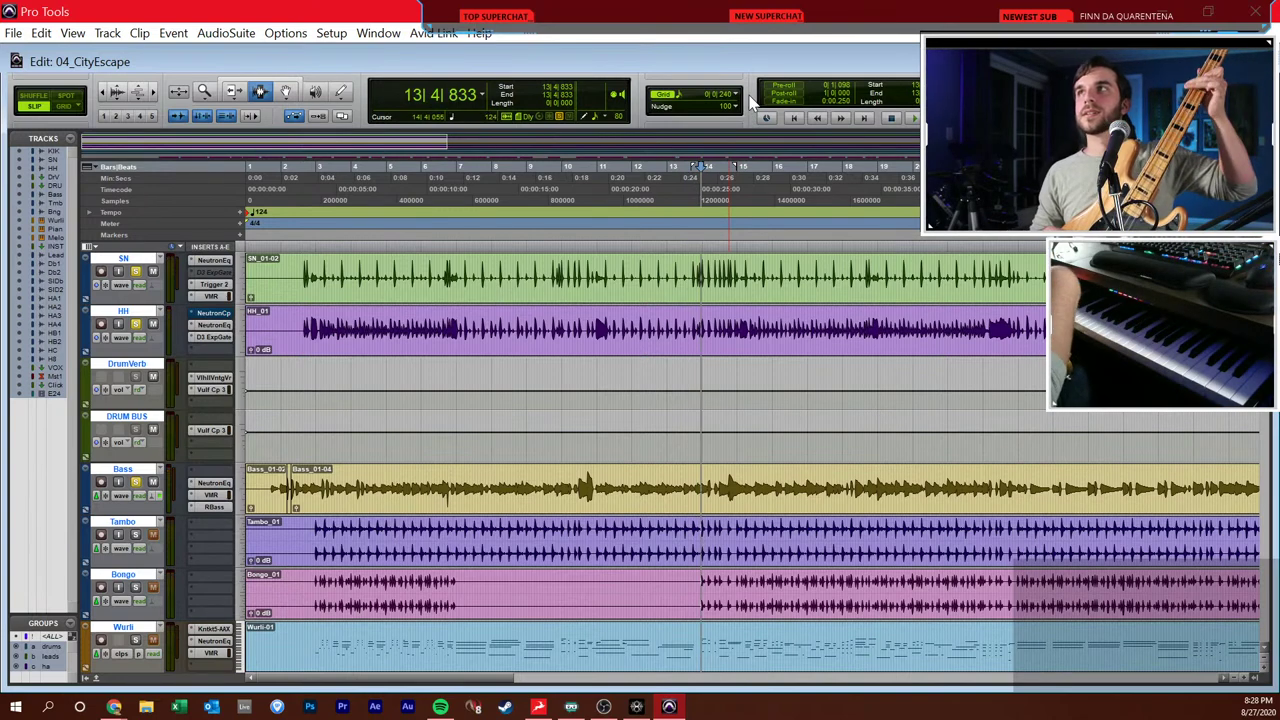
# - Move the playback position to 29|1|000 and play the soloed drum and bass passage from there
pyautogui.click(985, 440)
pyautogui.click(1018, 440)
pyautogui.press('KP_5')
pyautogui.press('KP_1')
pyautogui.press('KP_1')
pyautogui.press('KP_1')
pyautogui.press('KP_1')
pyautogui.press('KP_1')
pyautogui.press('KP_1')
pyautogui.press('KP_1')
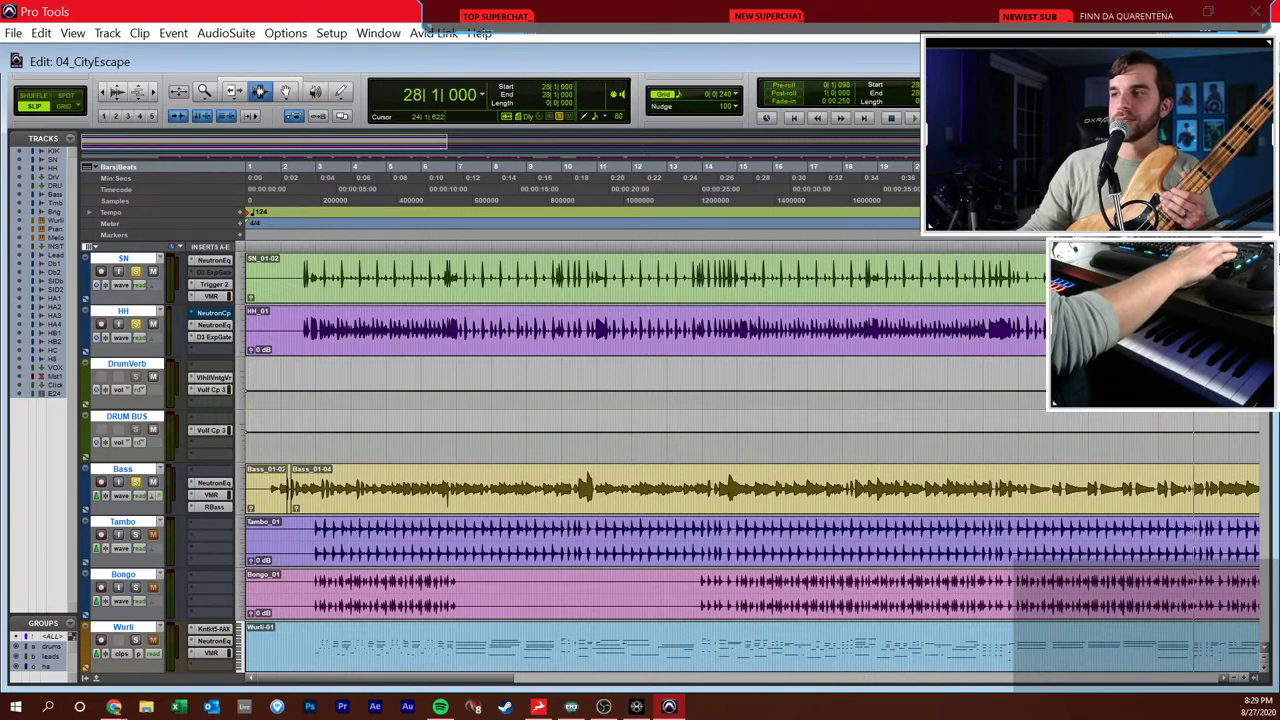
pyautogui.press('space')
pyautogui.press('KP_2')
pyautogui.press('KP_2')
pyautogui.press('KP_2')
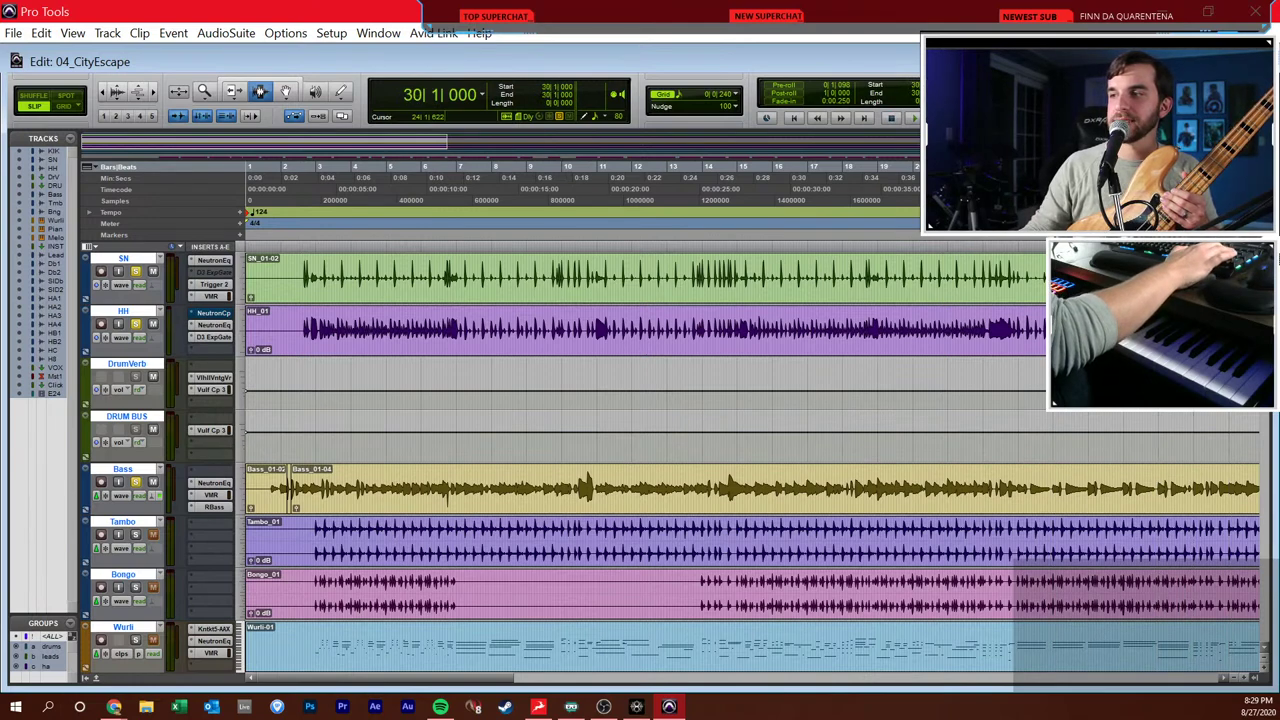
pyautogui.press('KP_1')
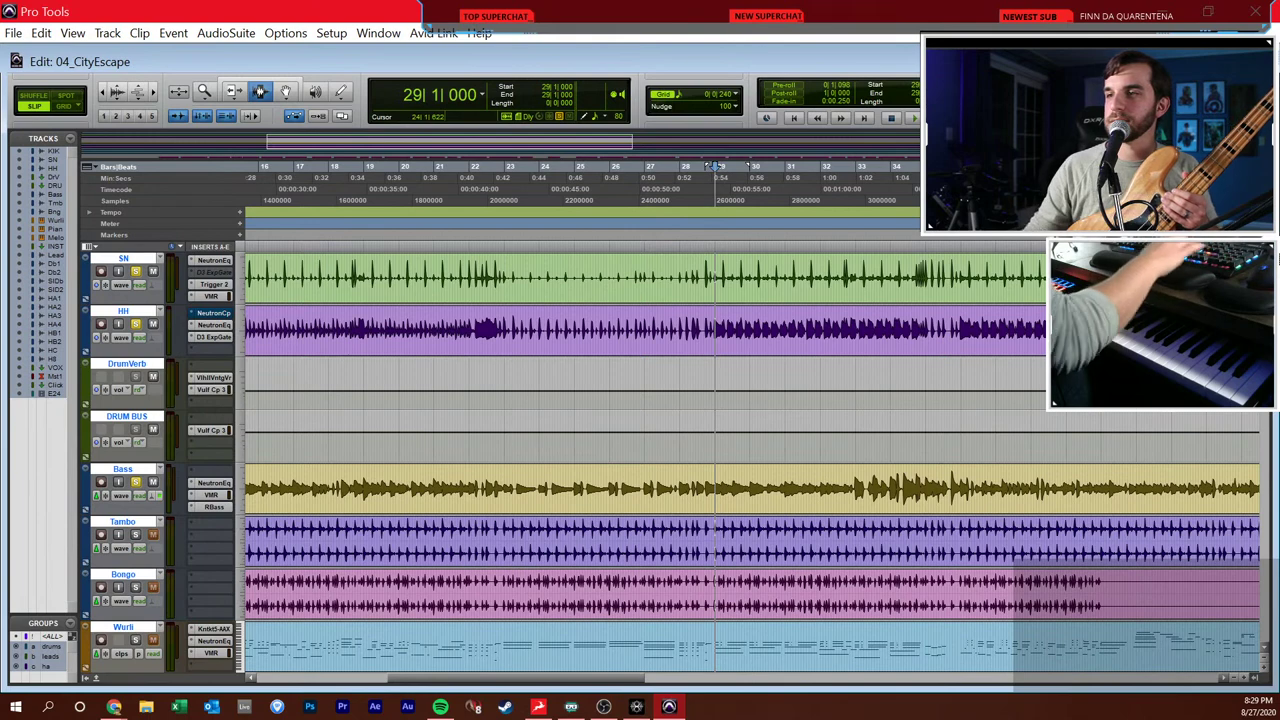
pyautogui.press('space')
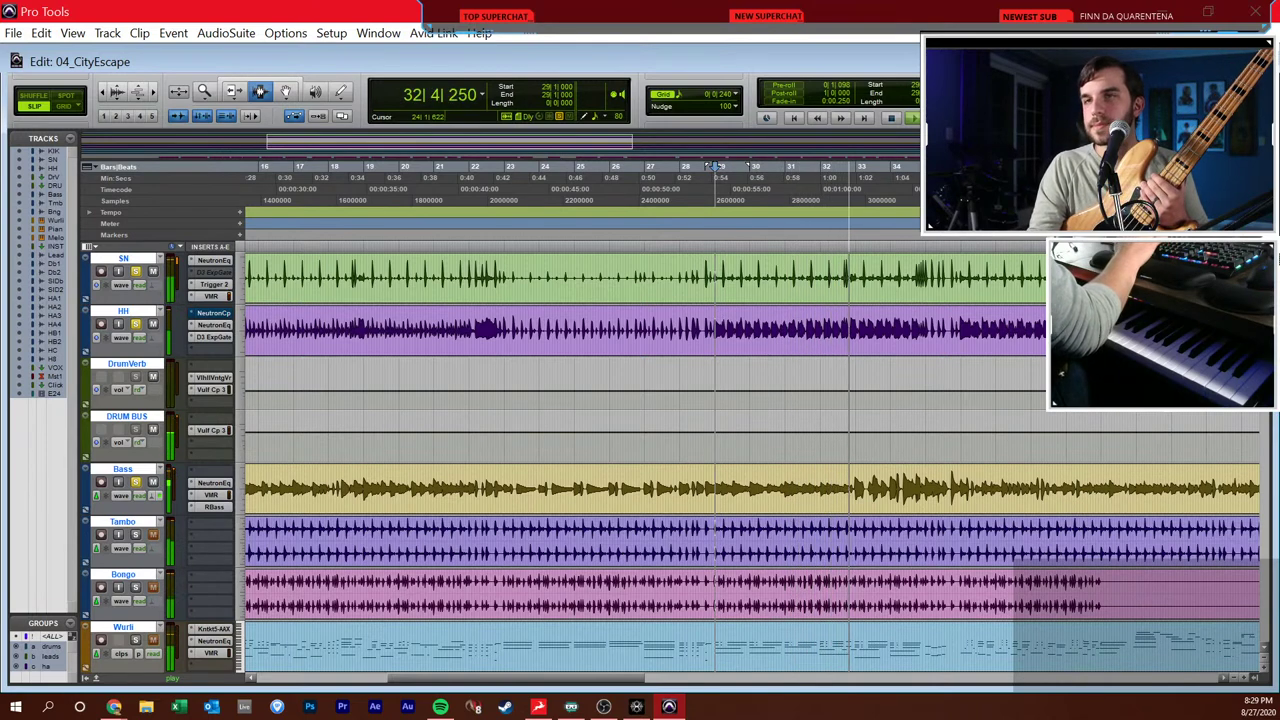
pyautogui.press('space')
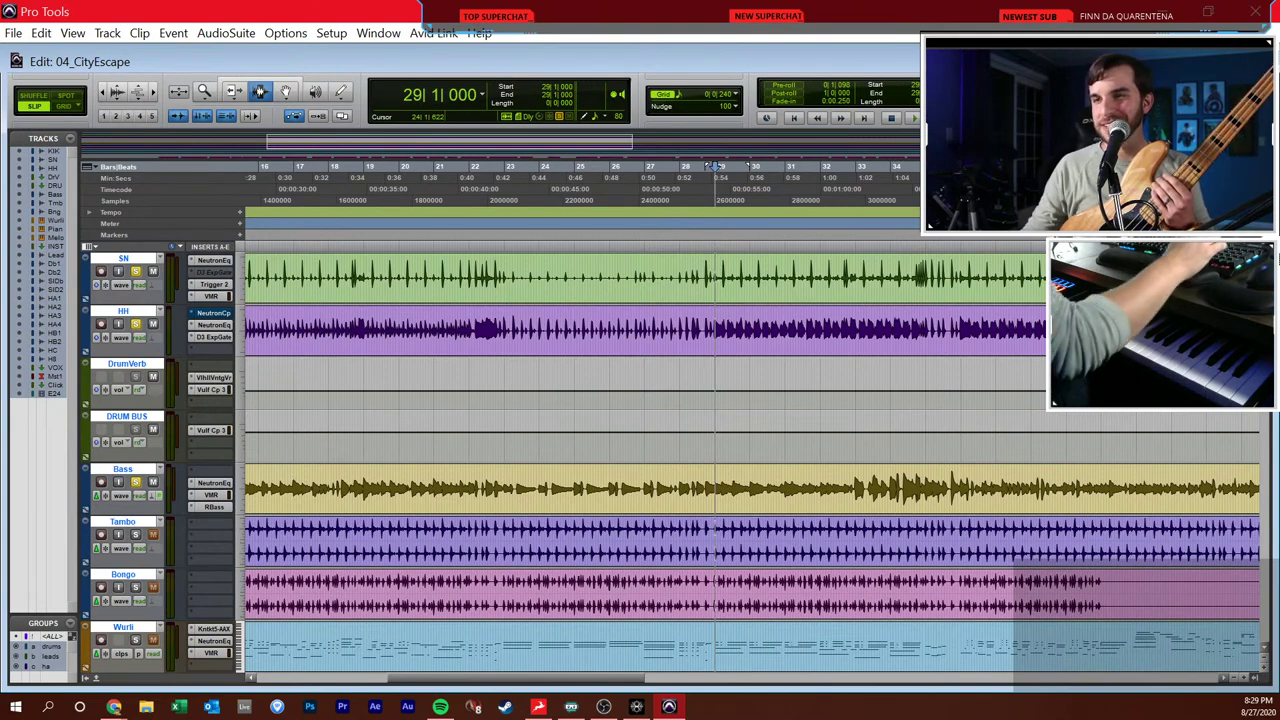
# - Move the playback position back to 23|1|000 and play the soloed drum and bass passage
pyautogui.press('1')
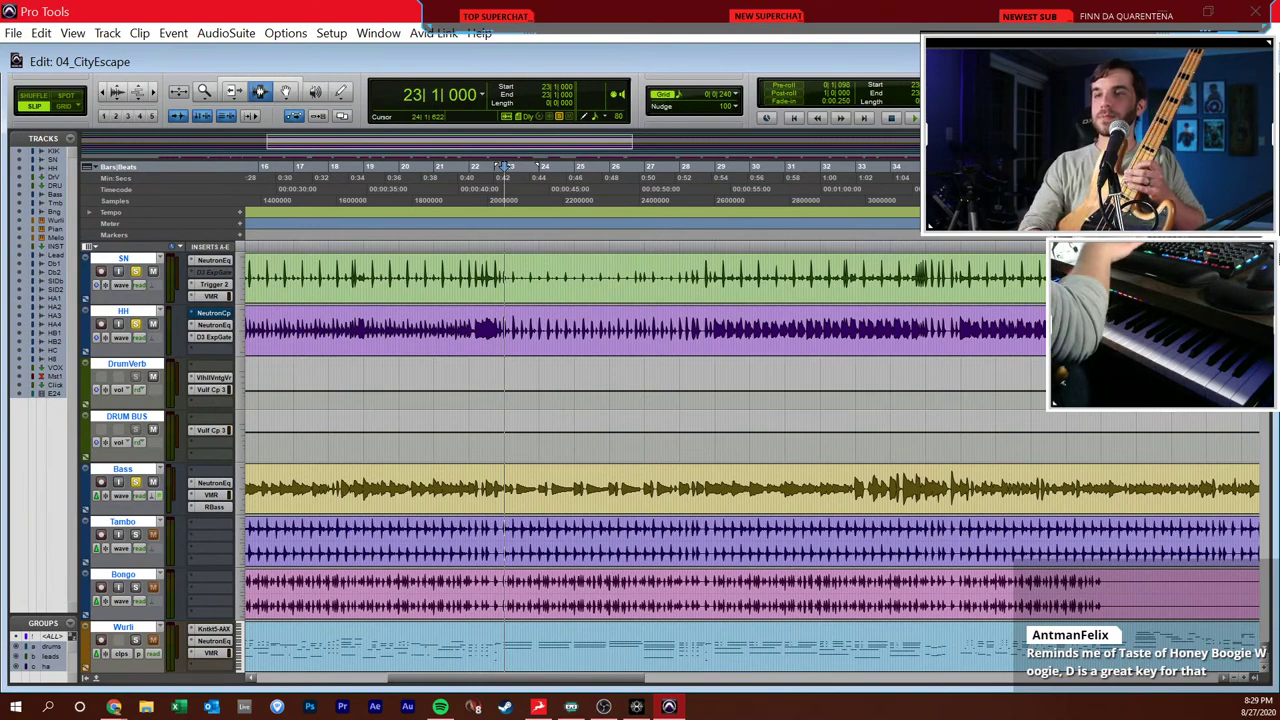
pyautogui.press('space')
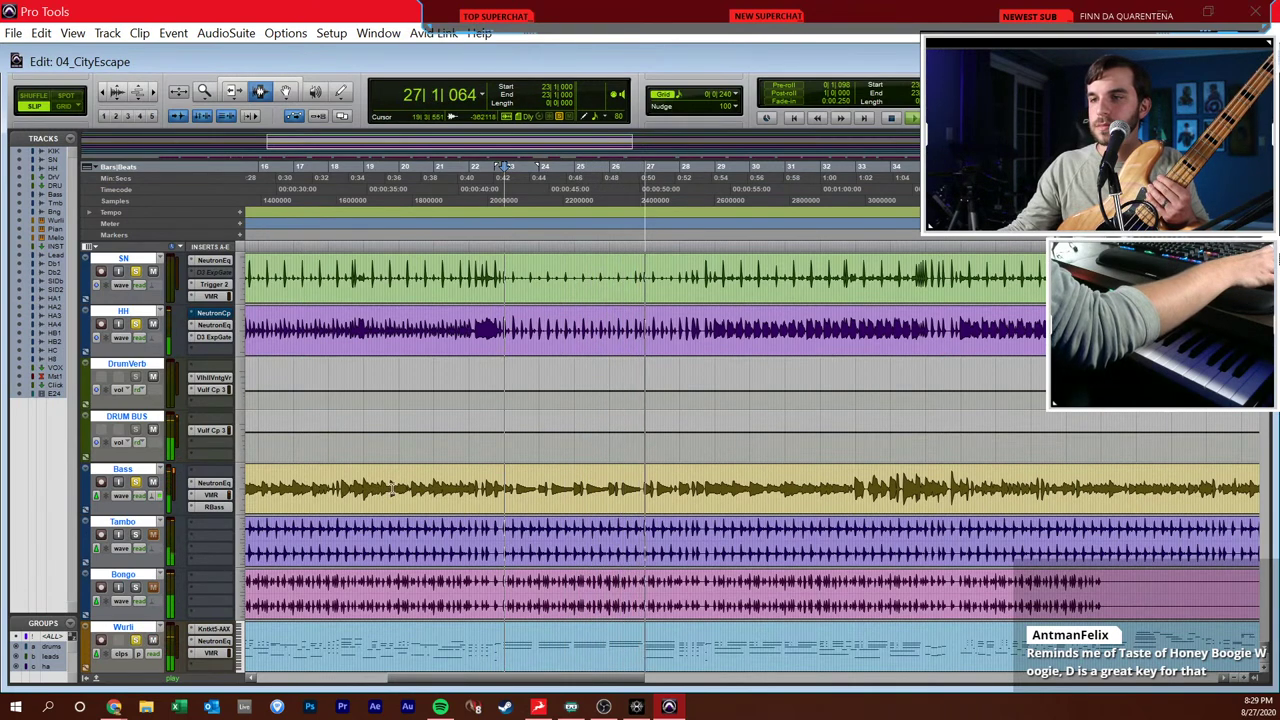
pyautogui.press('space')
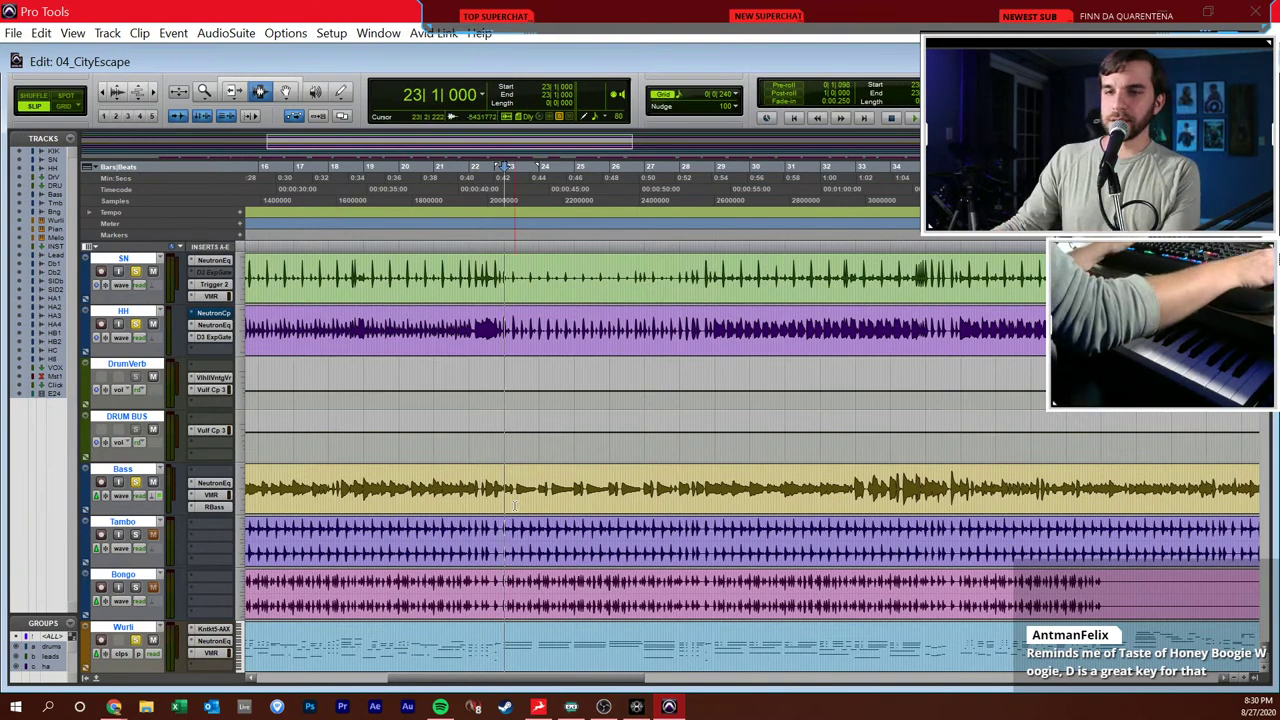
# - Clear the track solos, place the edit cursor at 18|3|673 across the KIK, SN and HH tracks and play a short passage
pyautogui.scroll(-2, 514, 503)
pyautogui.scroll(-4, 514, 503)
pyautogui.scroll(4, 514, 503)
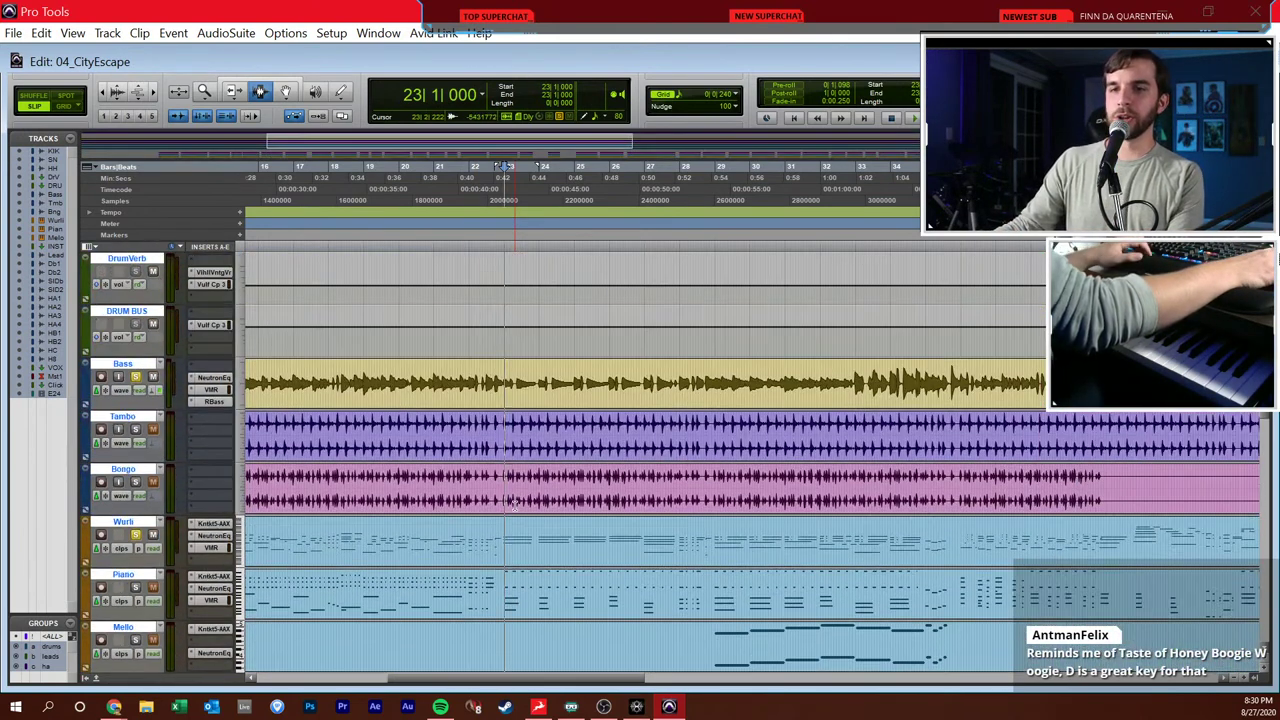
pyautogui.scroll(3, 514, 505)
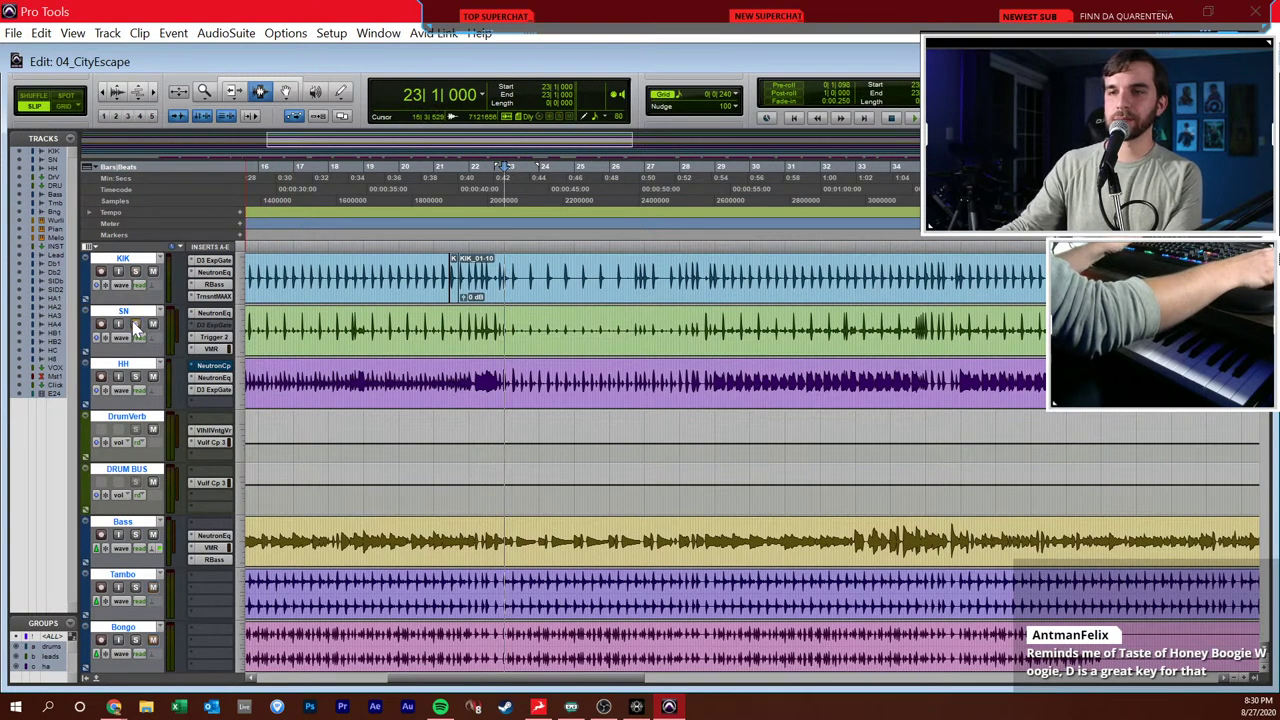
pyautogui.click(285, 322)
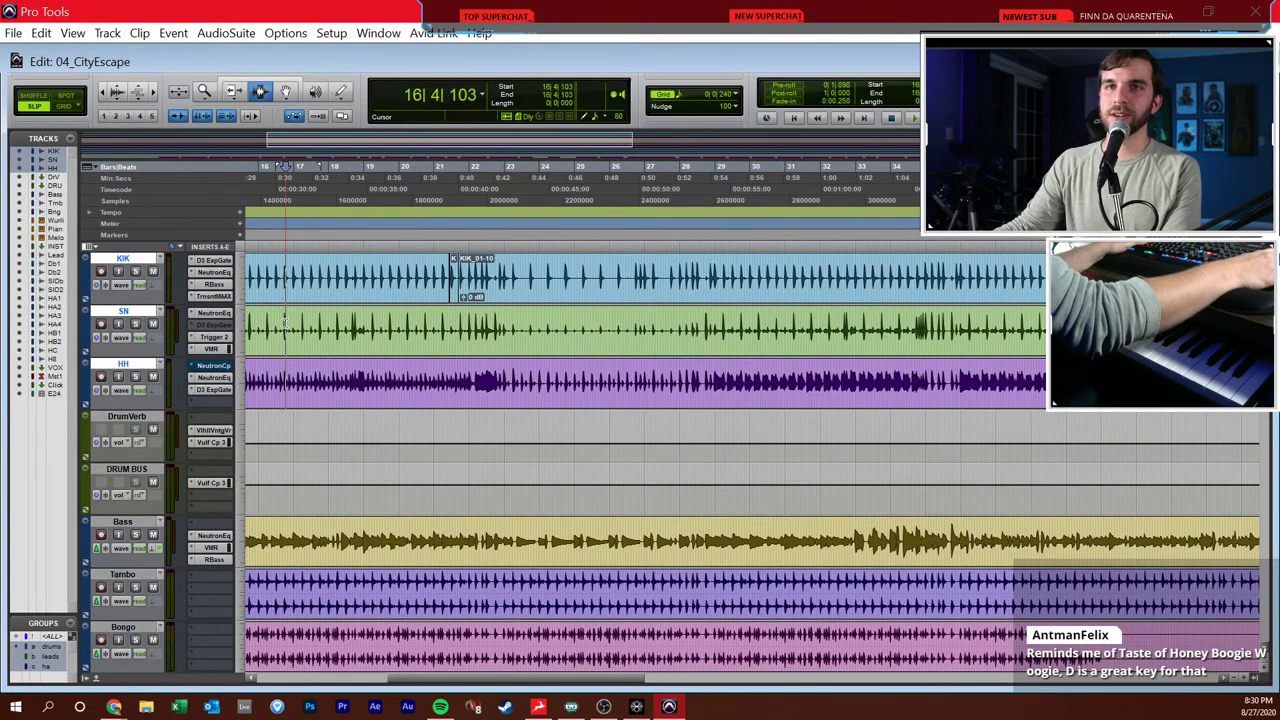
pyautogui.click(287, 333)
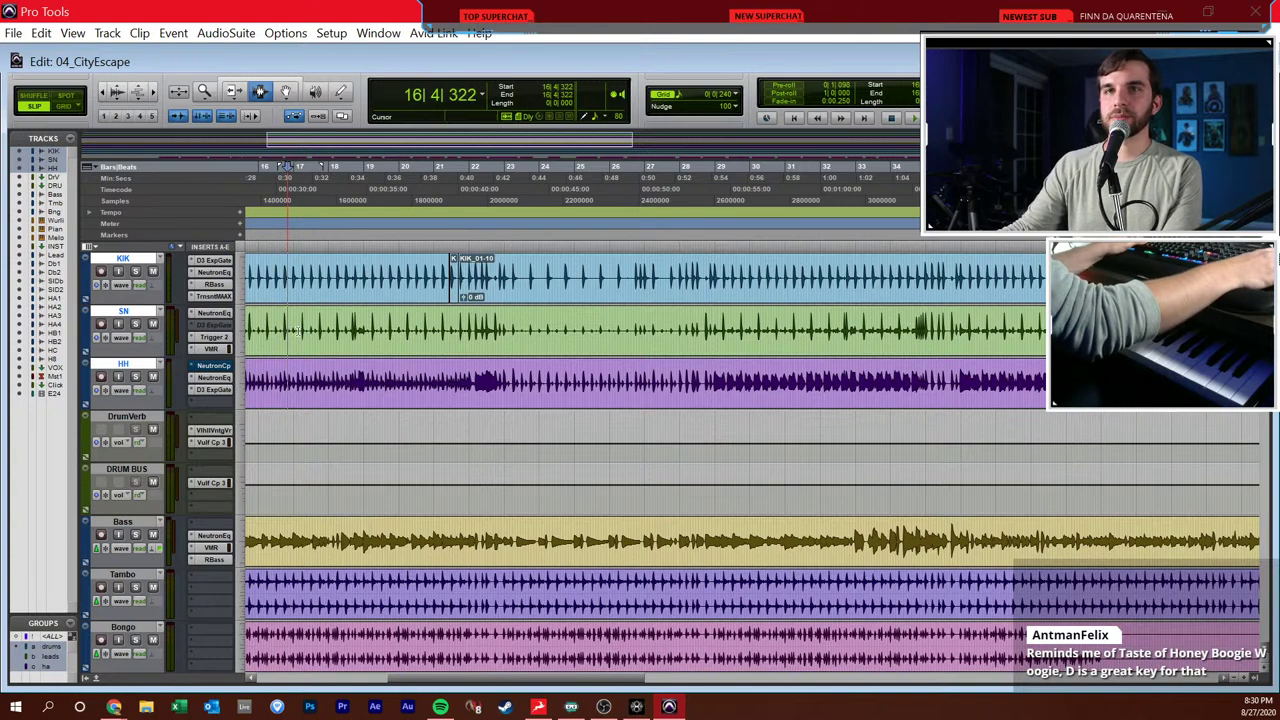
pyautogui.click(352, 372)
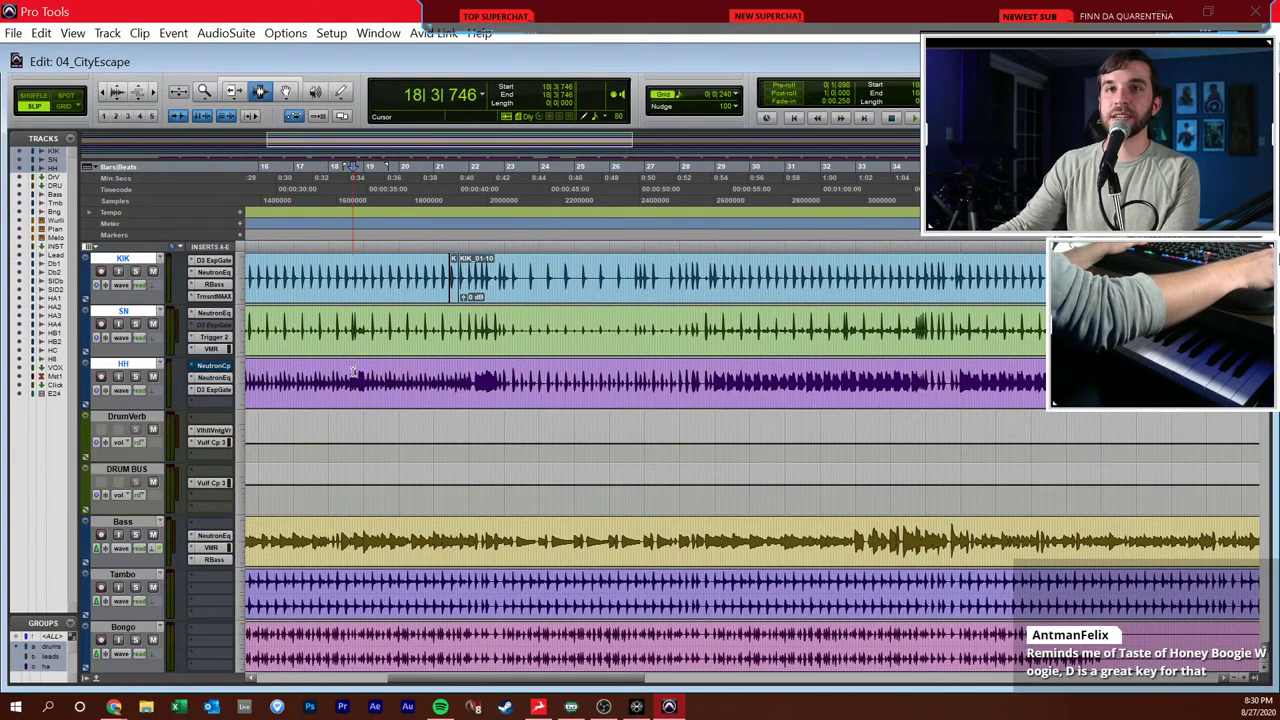
pyautogui.click(339, 286)
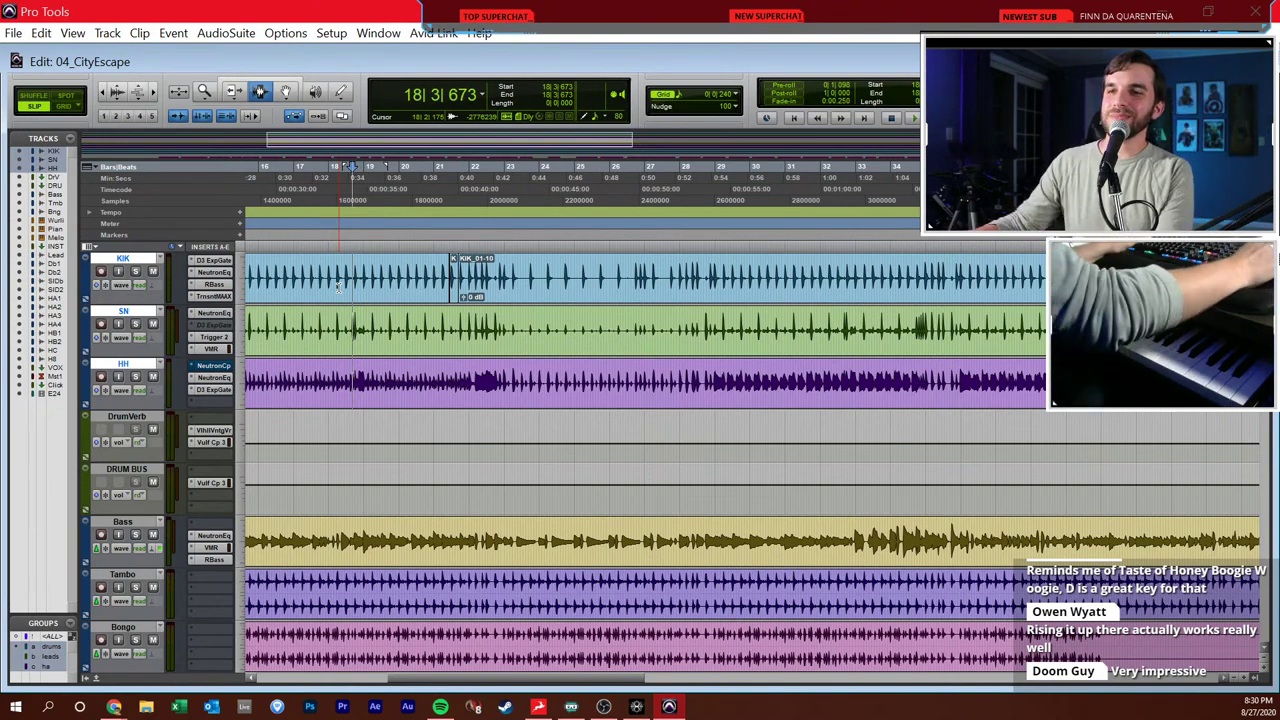
pyautogui.press('space')
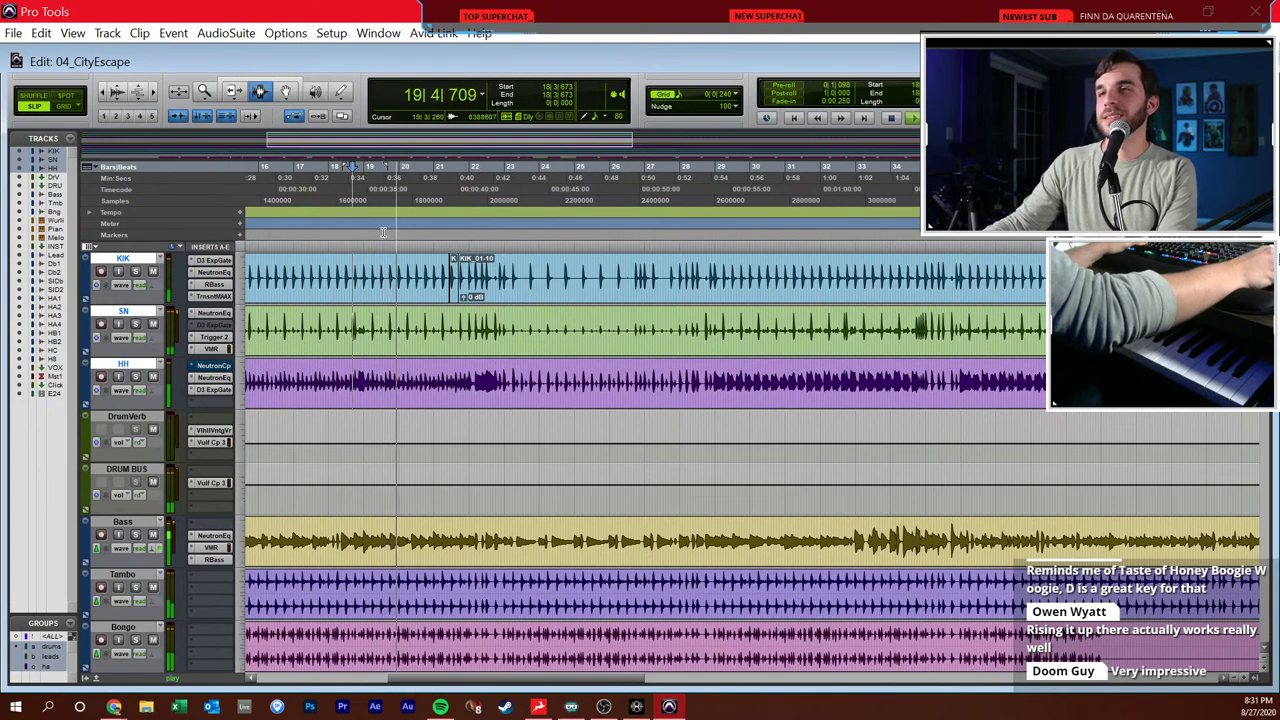
pyautogui.press('space')
# - Solo the Wurli and Piano tracks and place the edit cursor at 2|4|425 on Wurli, moving the video window clear of that track
pyautogui.scroll(-5, 330, 400)
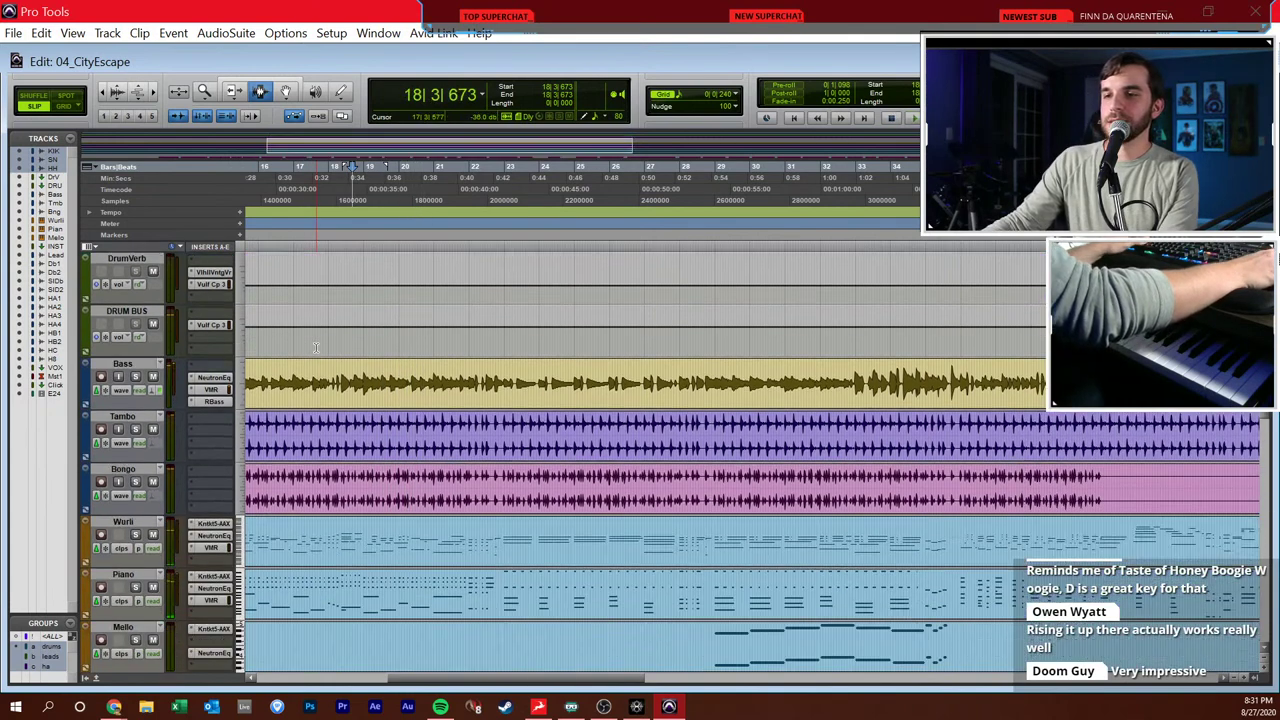
pyautogui.press('Home')
pyautogui.click(135, 430)
pyautogui.click(135, 482)
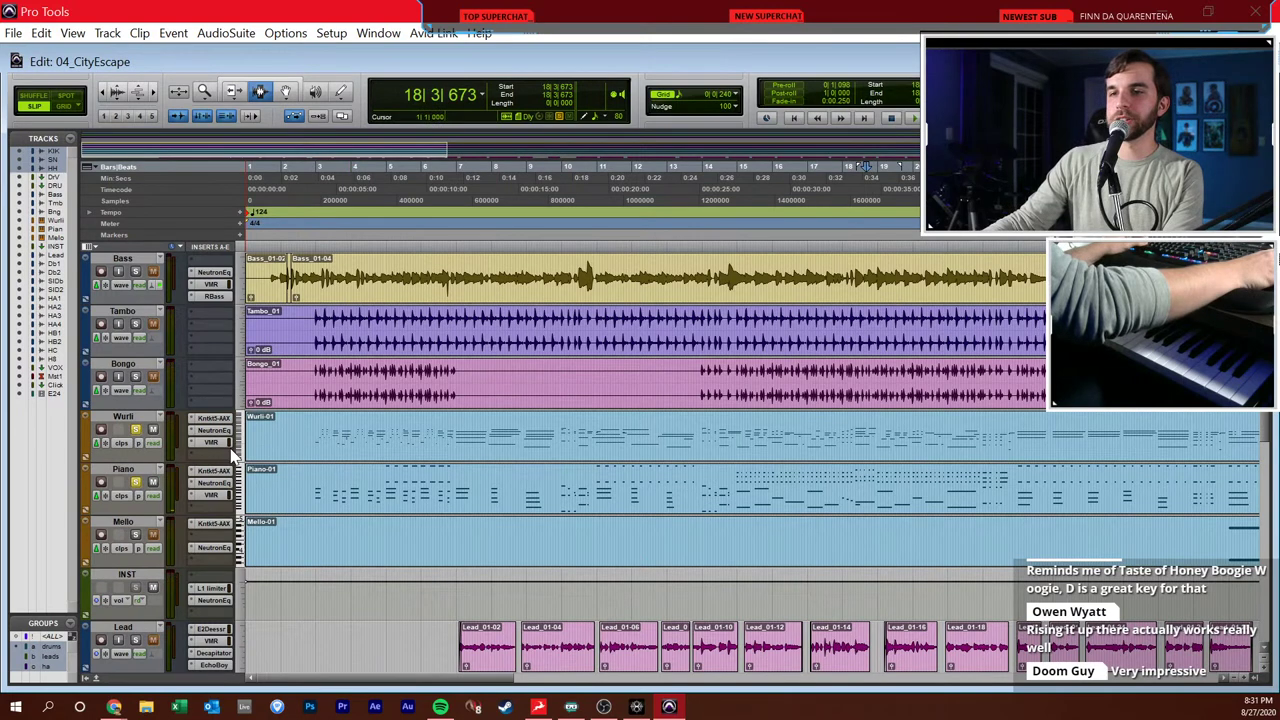
pyautogui.click(307, 446)
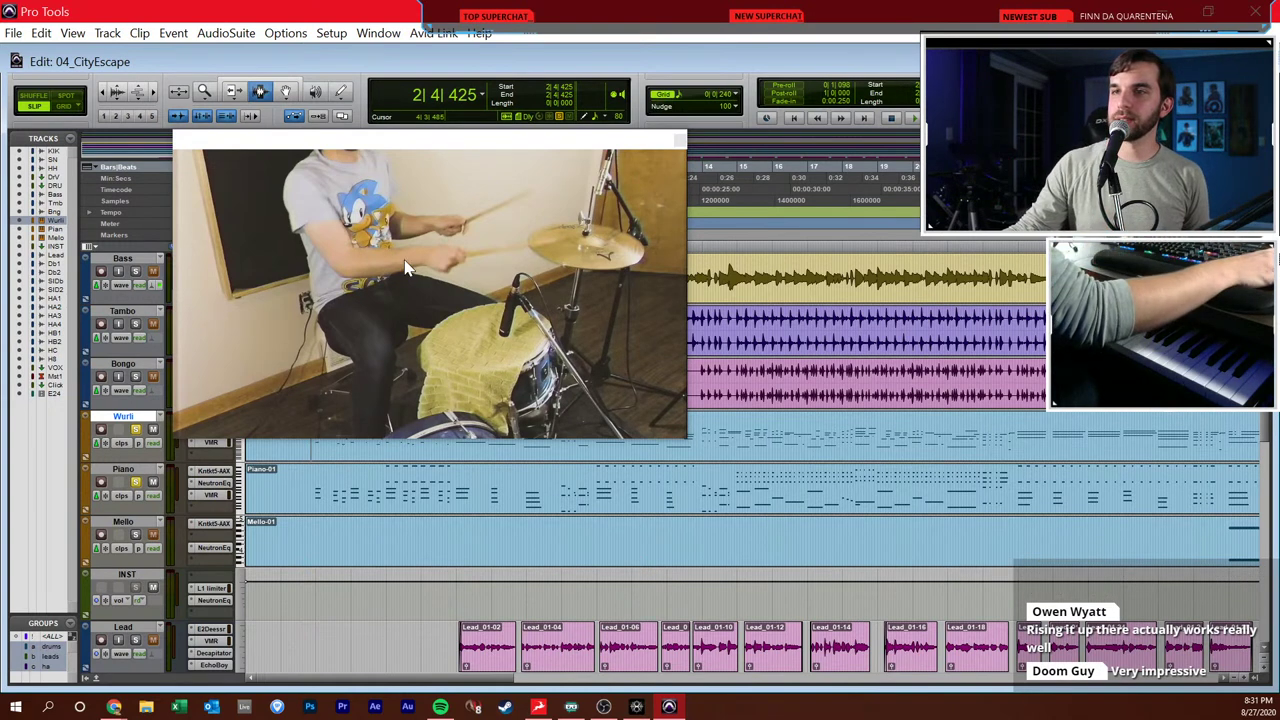
pyautogui.moveTo(405, 146); pyautogui.dragTo(413, 110)
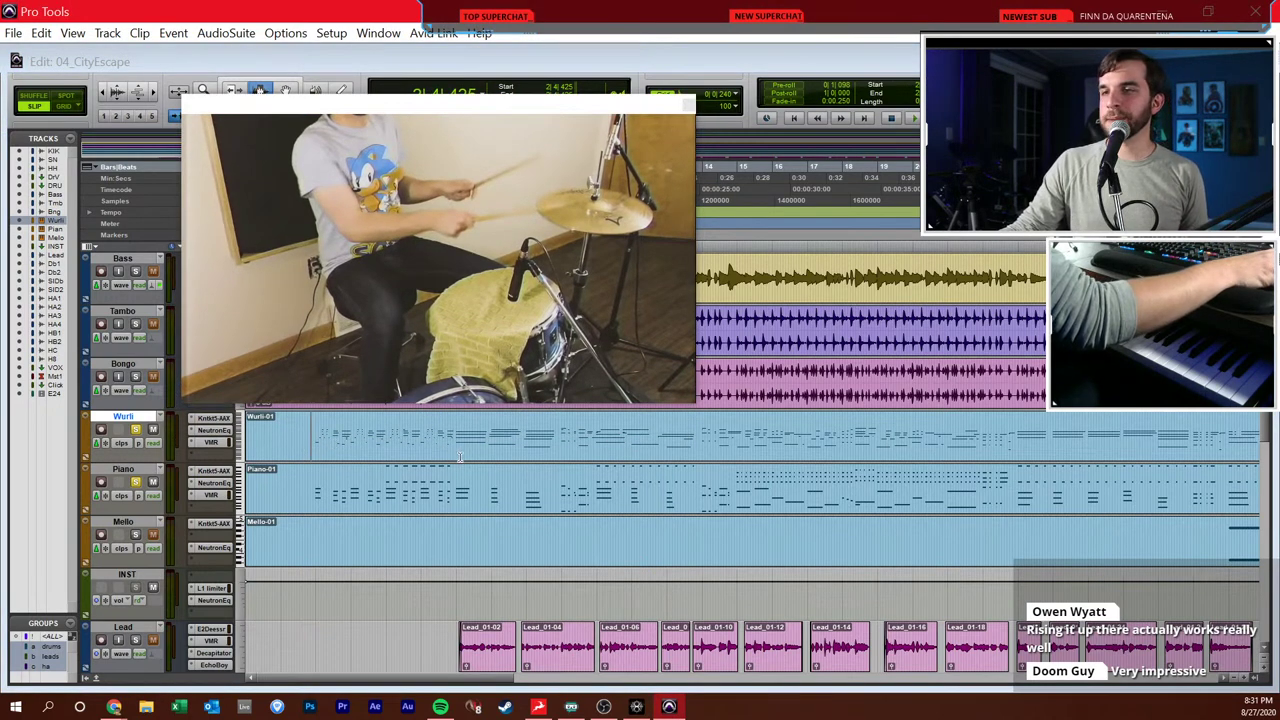
# - Highlight the Piano passage from 4|4|545 to about bar 6, and return the edit cursor to the Wurli track
pyautogui.moveTo(383, 473); pyautogui.dragTo(452, 473)
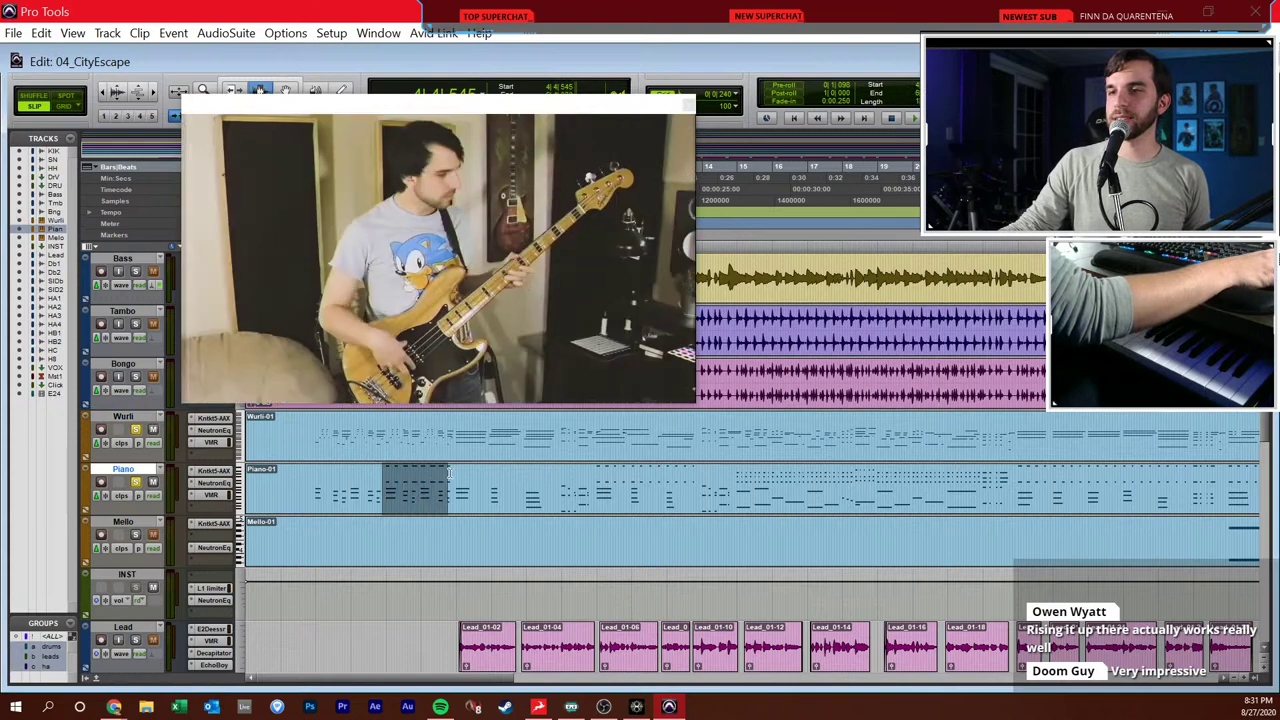
pyautogui.click(311, 446)
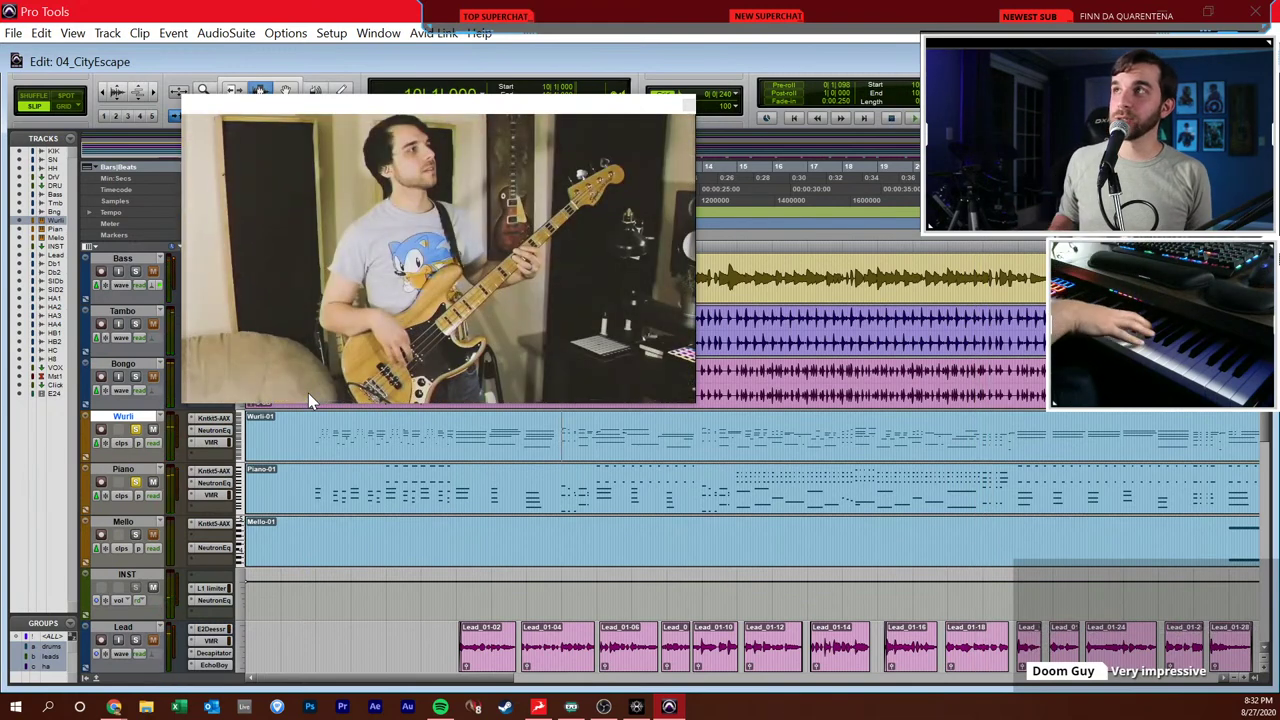
# - Record-arm the Piano track, place the edit cursor at 13|4|177 on it and play the soloed Wurli and Piano parts
pyautogui.click(101, 482)
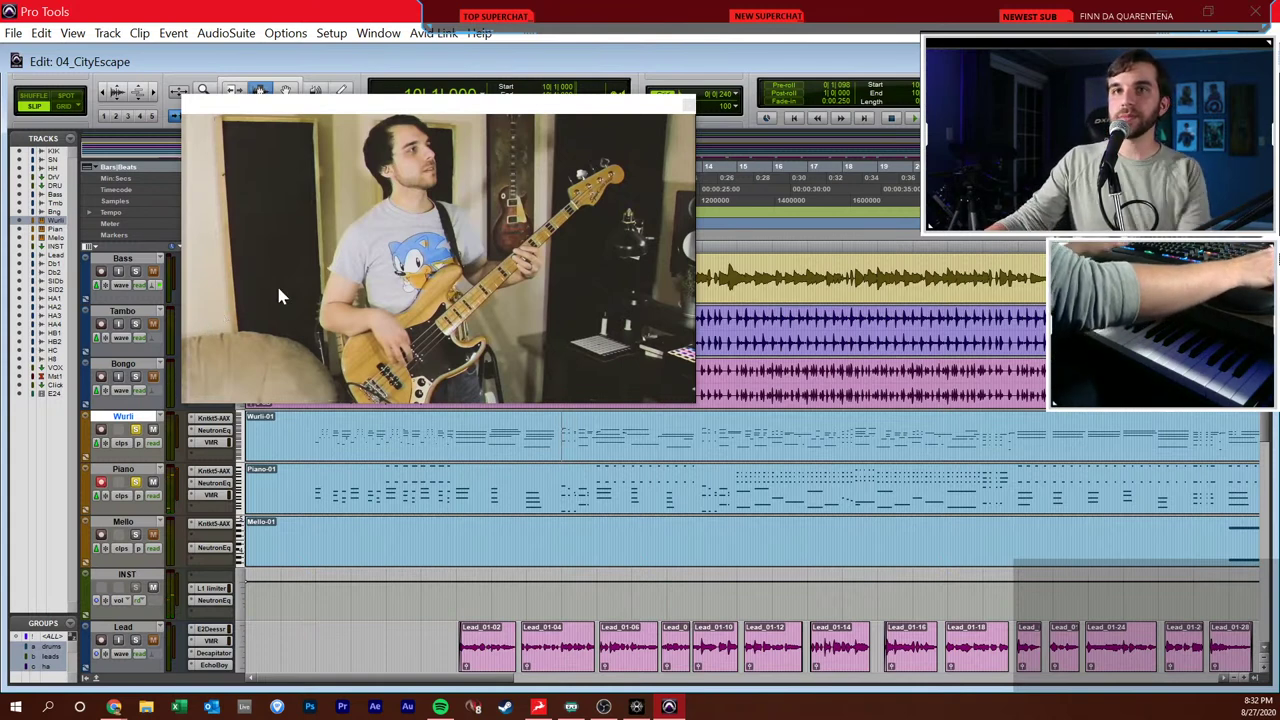
pyautogui.click(560, 494)
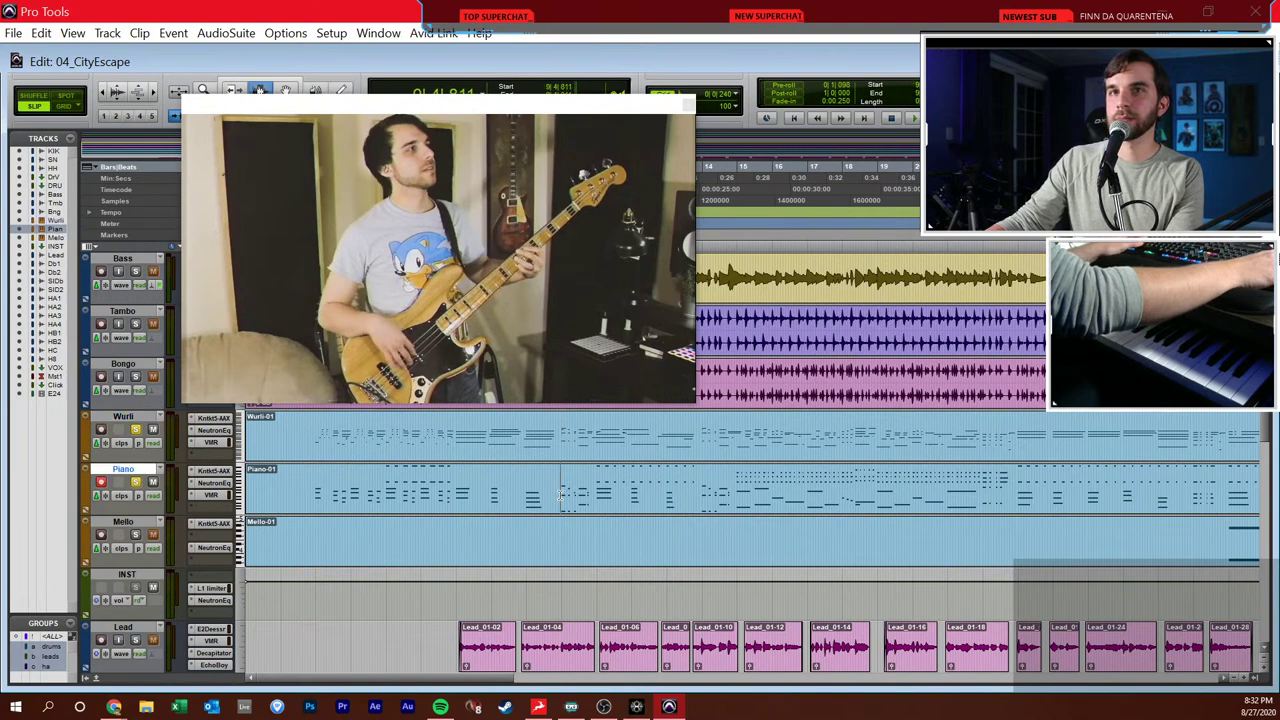
pyautogui.click(696, 484)
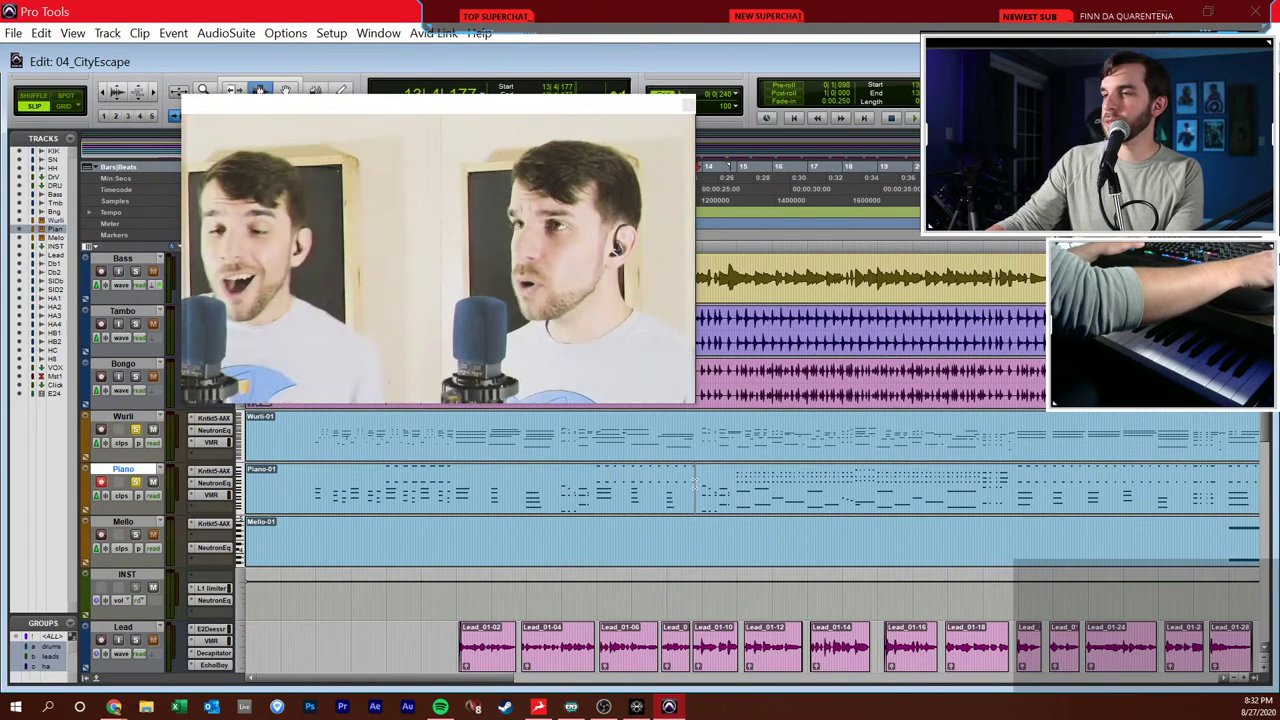
pyautogui.press('space')
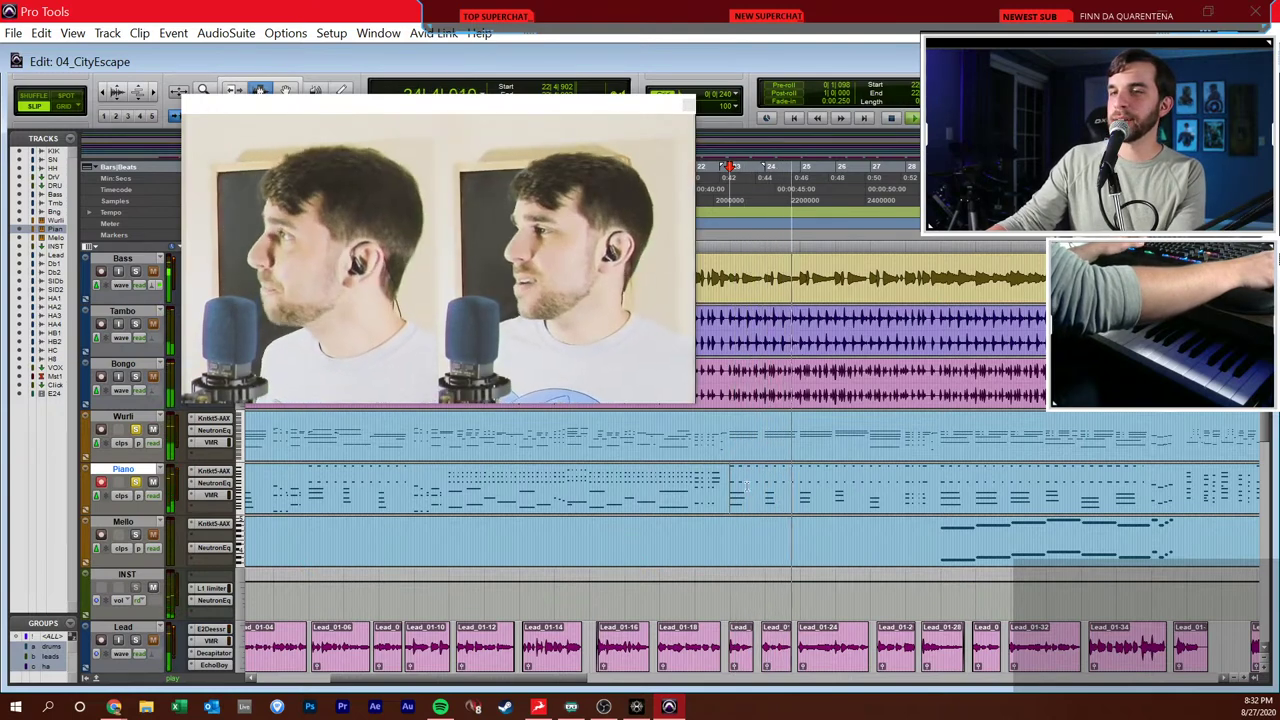
# - Solo Mello alongside Wurli and Piano, switch the solo to Bongo only and move the video window clear of the Bongo track
pyautogui.click(136, 537)
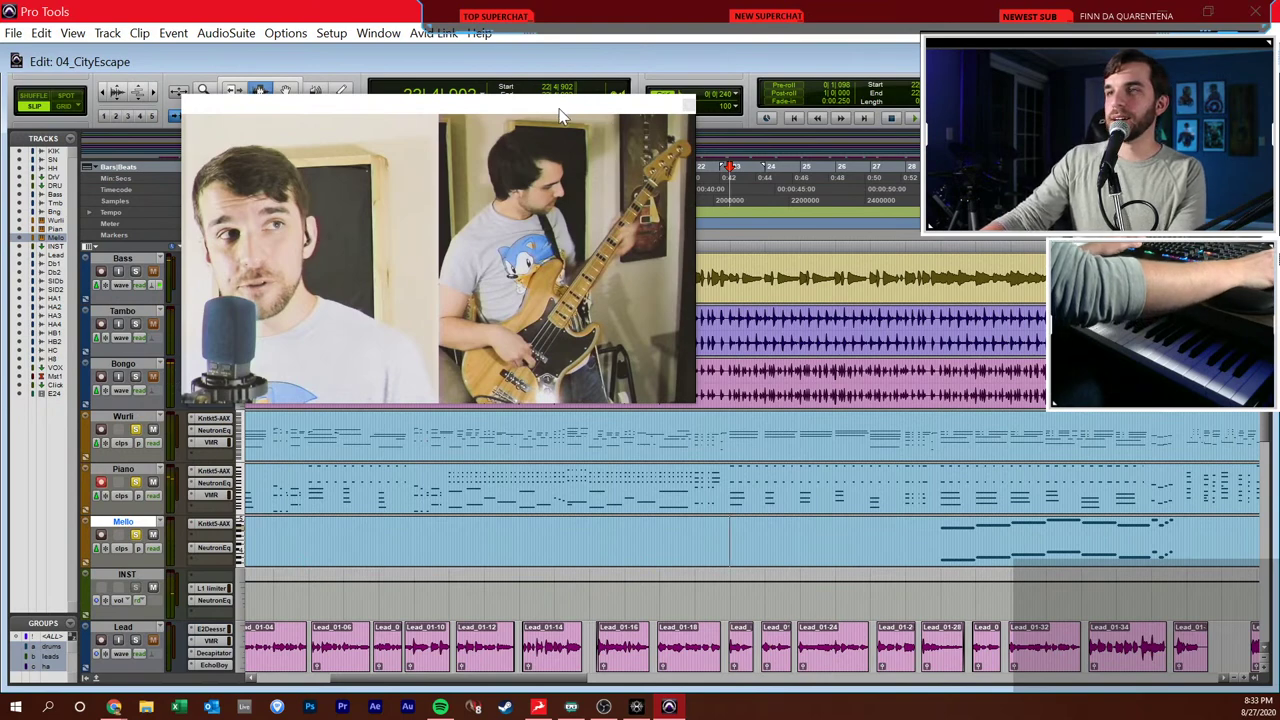
pyautogui.moveTo(560, 117); pyautogui.dragTo(610, 102)
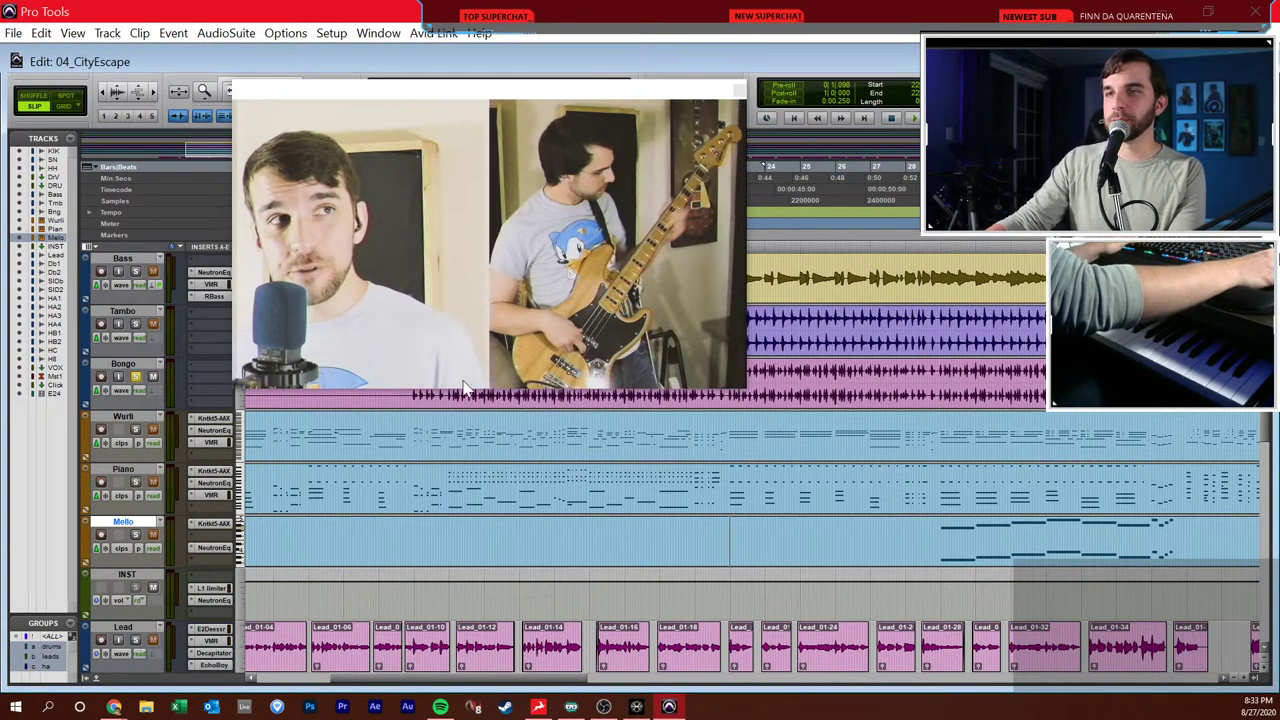
pyautogui.moveTo(650, 92)
pyautogui.mouseDown()
pyautogui.moveTo(646, 113)
pyautogui.moveTo(643, 72)
pyautogui.mouseUp()
pyautogui.click(701, 95)
pyautogui.click(701, 95)
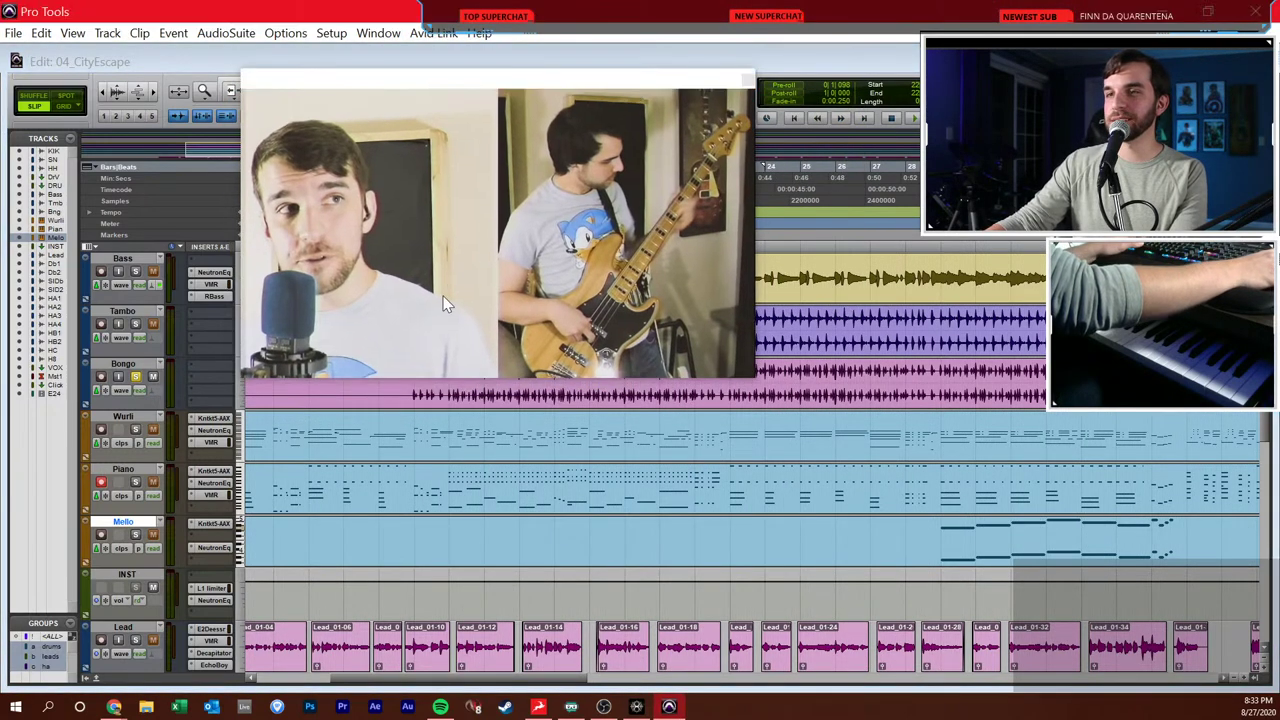
# - Place the edit cursor on Bongo at about bar 14 and play the passage soloed, and again with the solo cleared
pyautogui.click(417, 397)
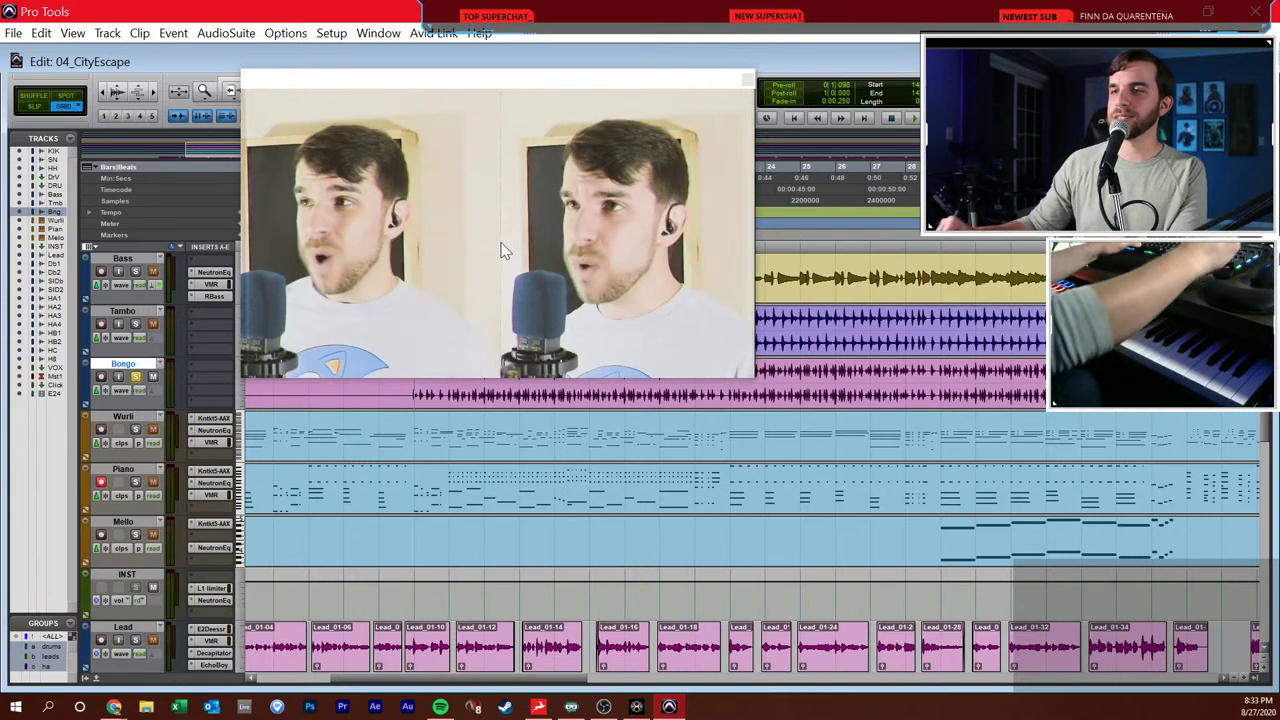
pyautogui.press('space')
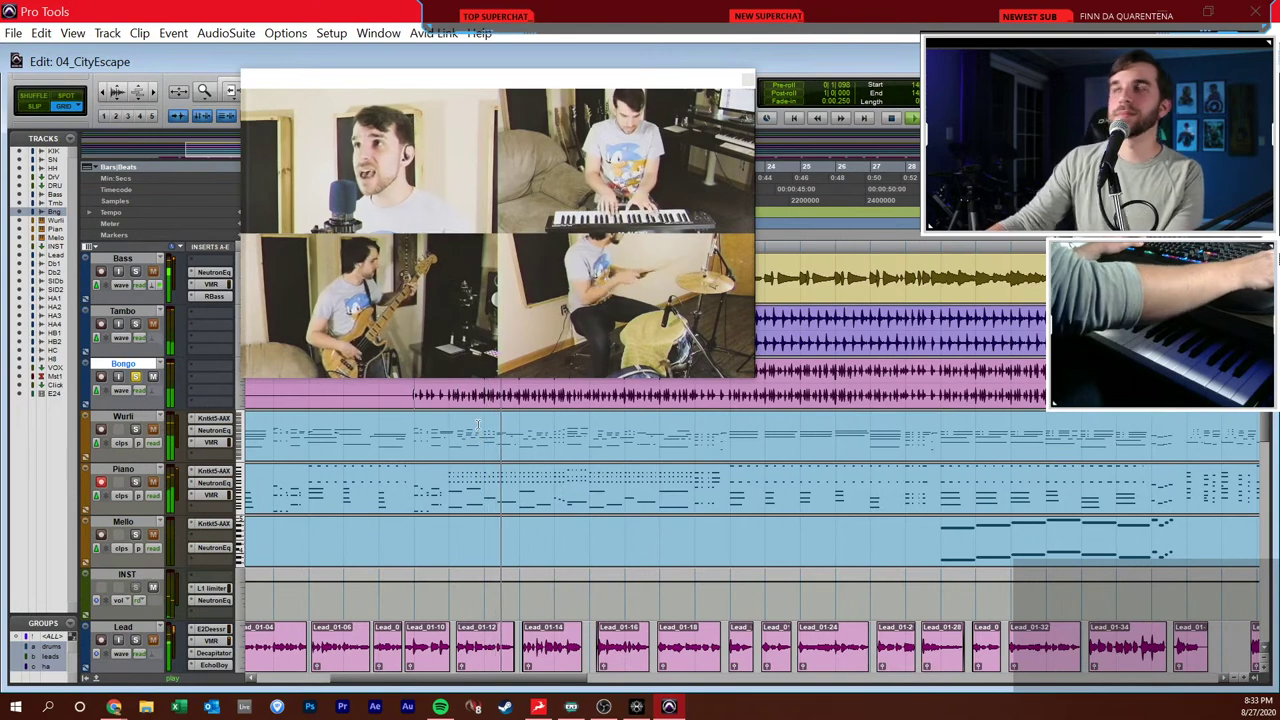
pyautogui.press('space')
pyautogui.press('space')
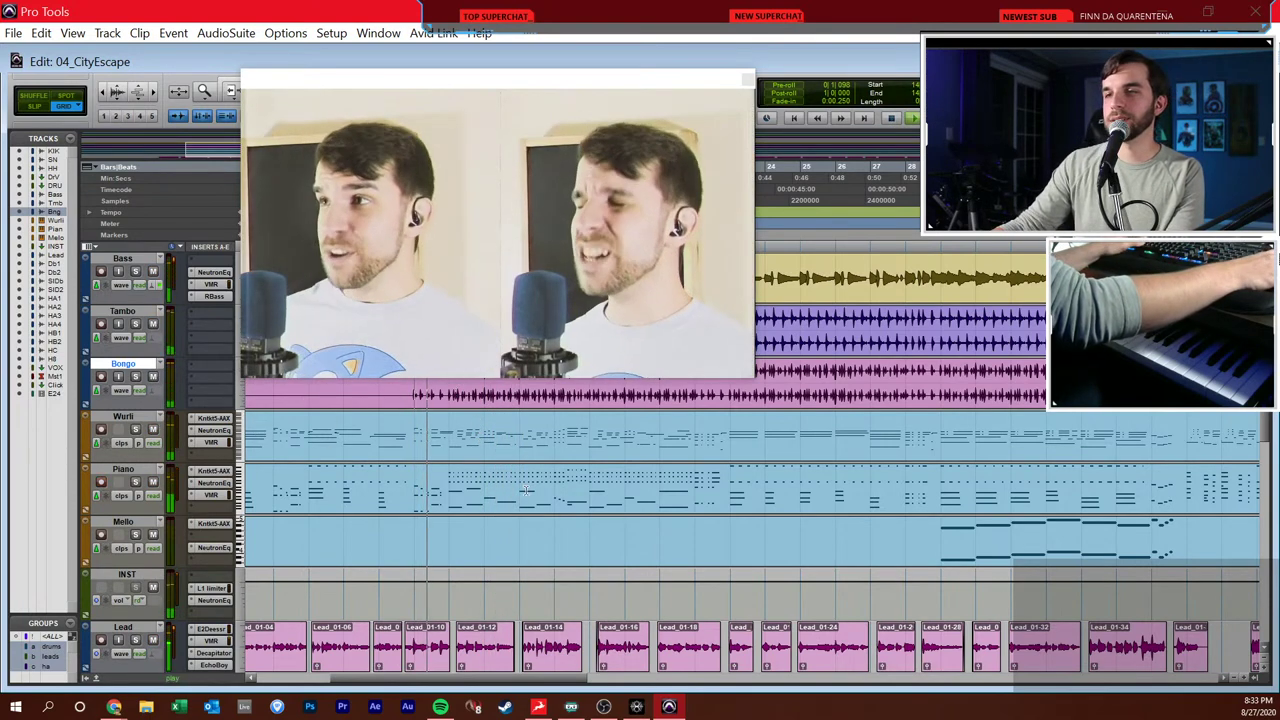
pyautogui.hscroll(-5, 505, 465)
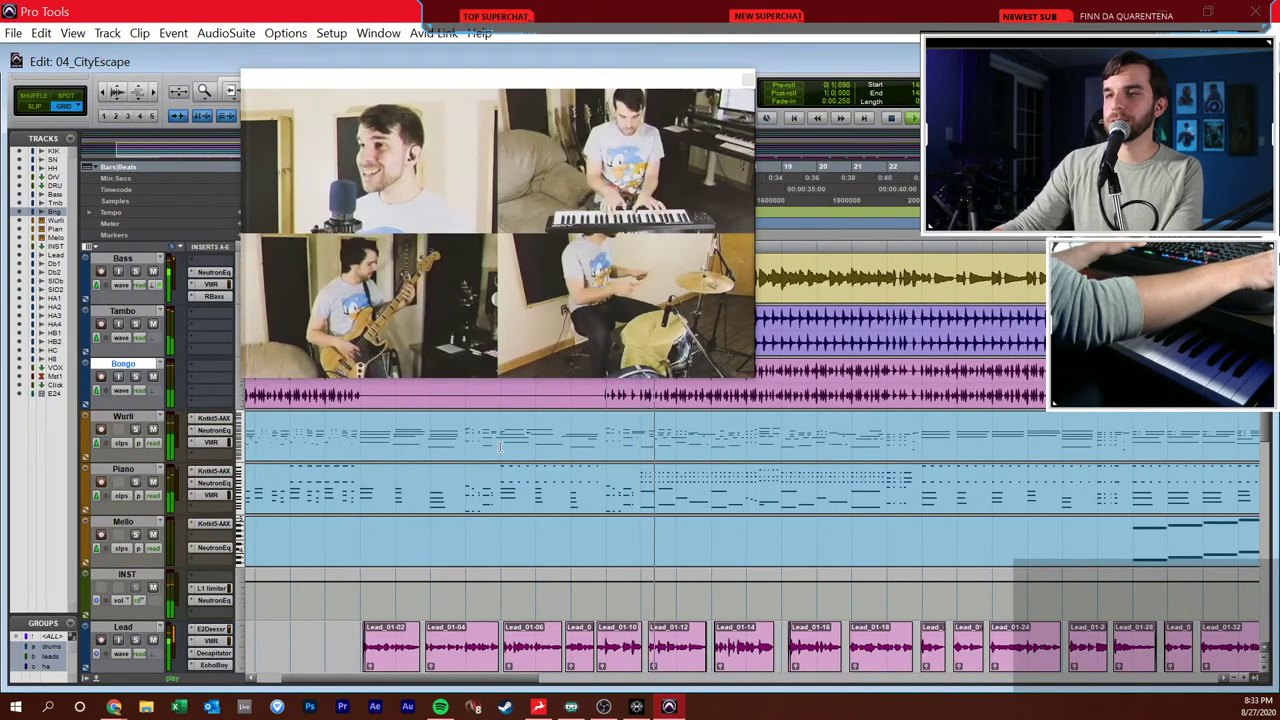
# - Audition the Tambo track, select it and close the video window
pyautogui.click(135, 325)
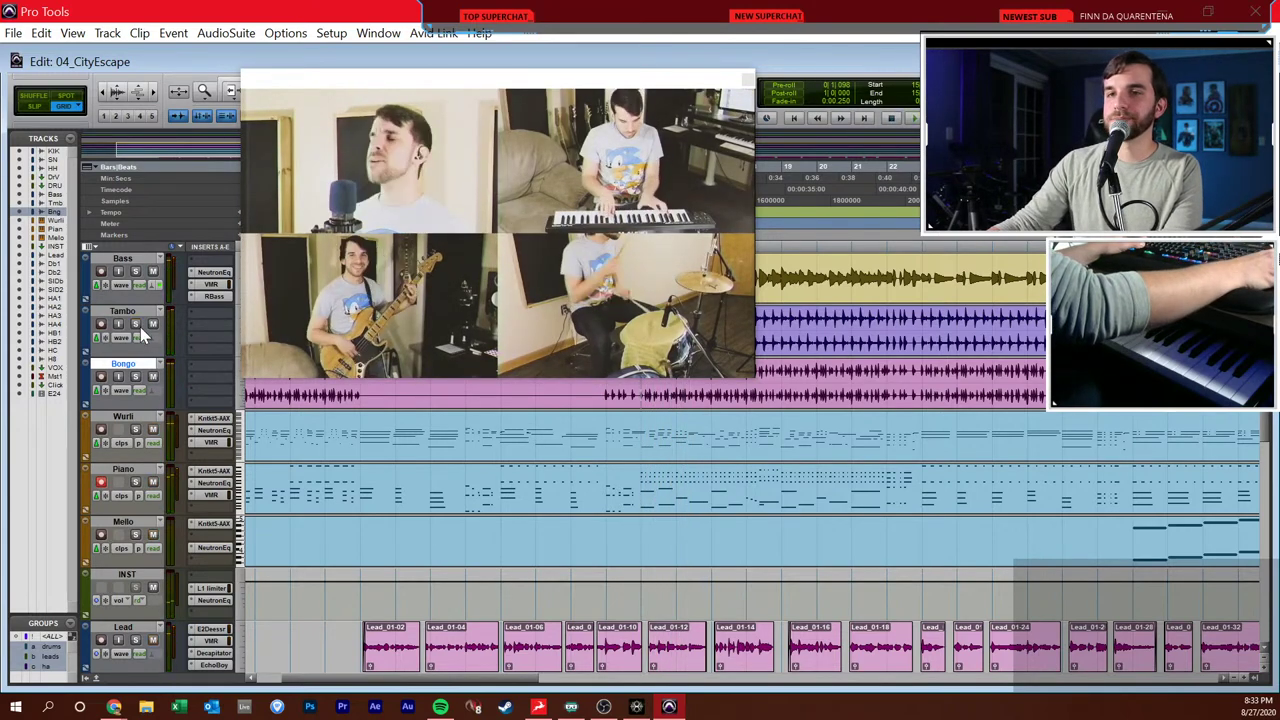
pyautogui.click(128, 313)
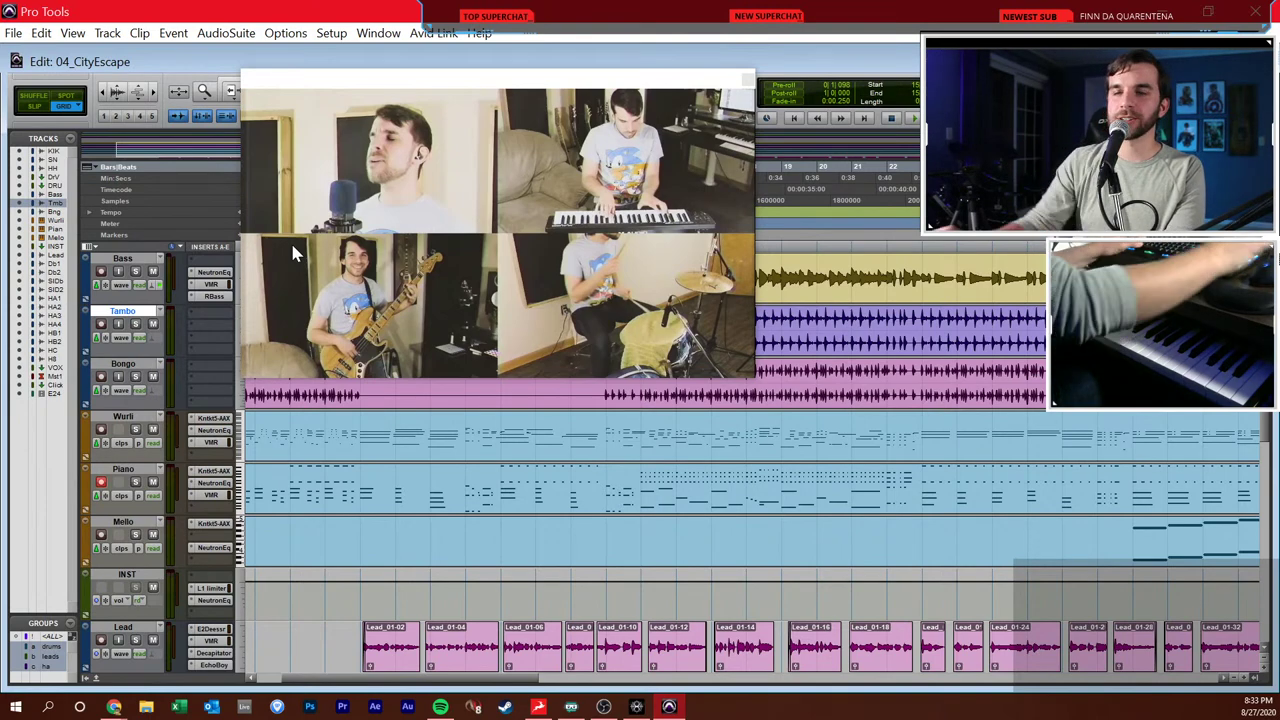
pyautogui.click(748, 80)
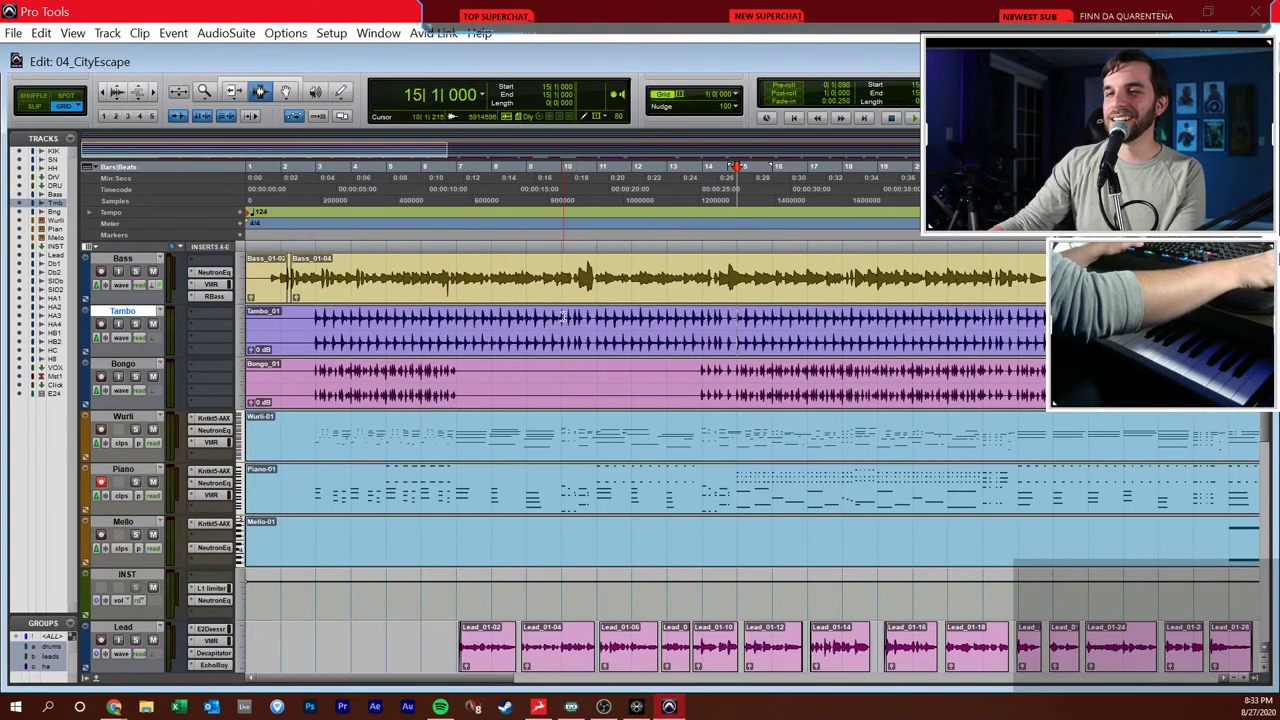
# - Place the edit cursor at 7|1|000 across the Lead, Dub1 and Dub2 vocal tracks
pyautogui.scroll(-5, 563, 316)
pyautogui.scroll(-1, 563, 286)
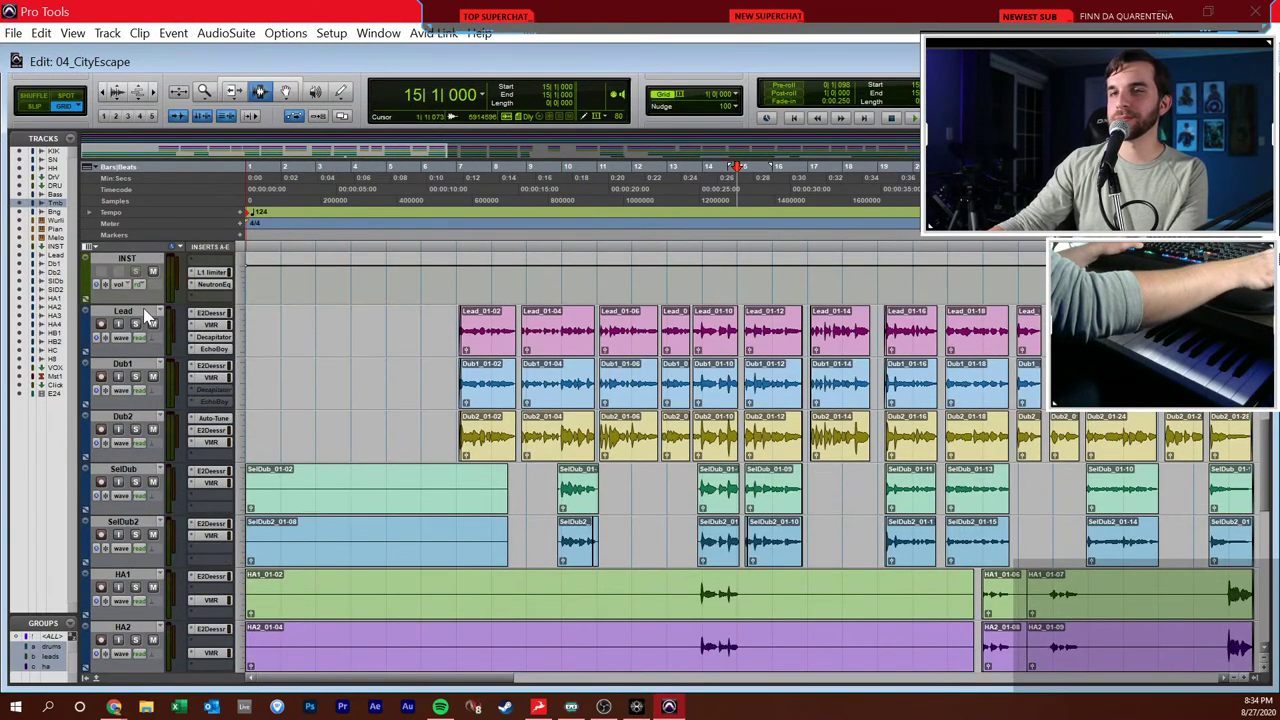
pyautogui.click(327, 330)
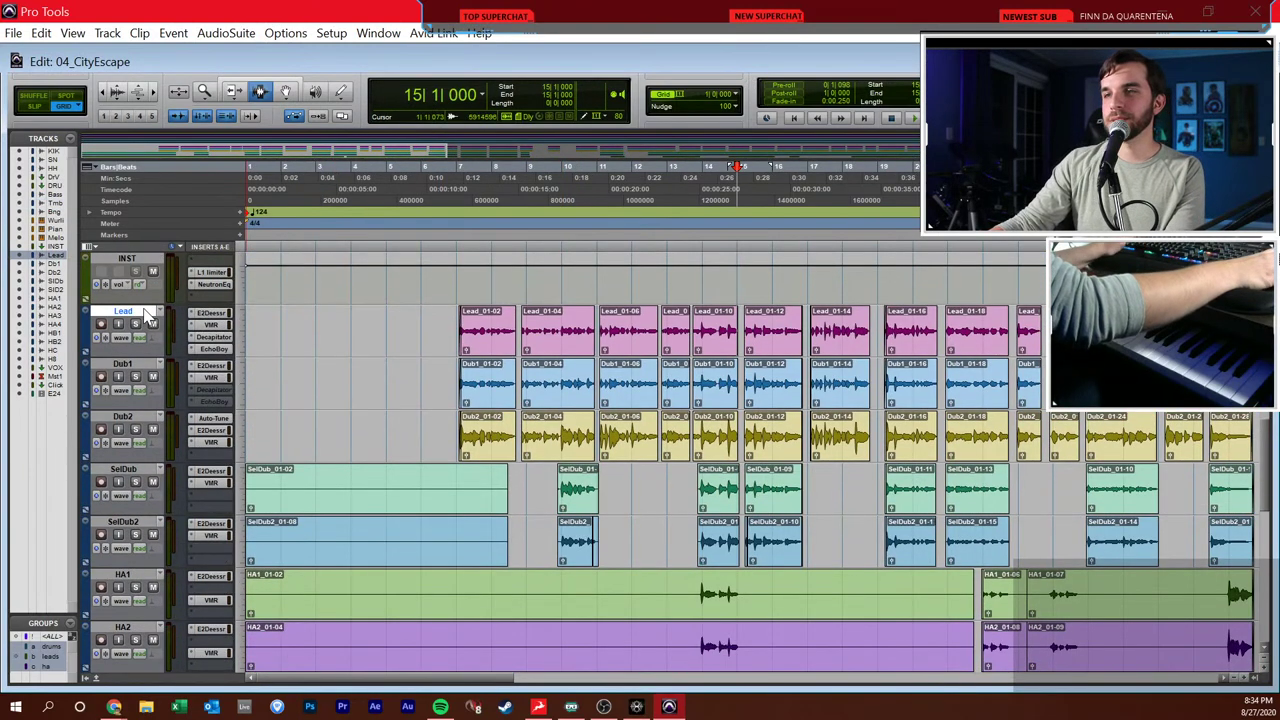
pyautogui.click(408, 254)
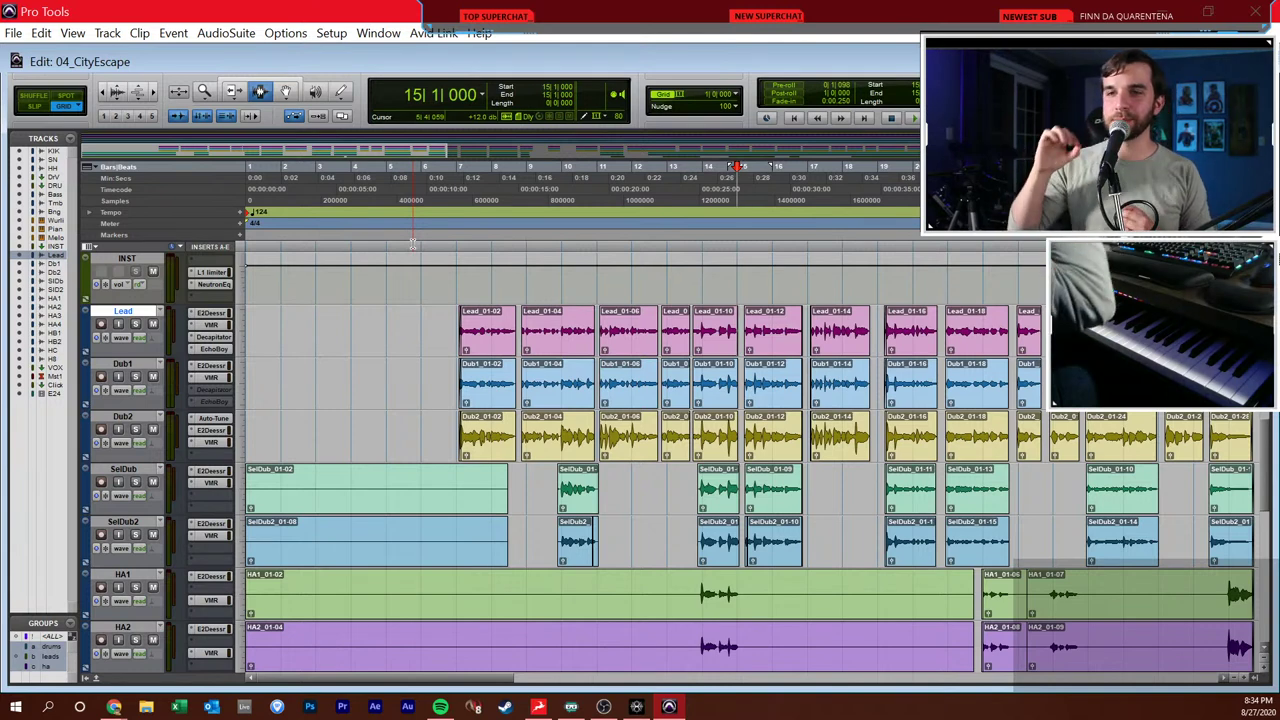
pyautogui.moveTo(455, 330); pyautogui.dragTo(455, 435)
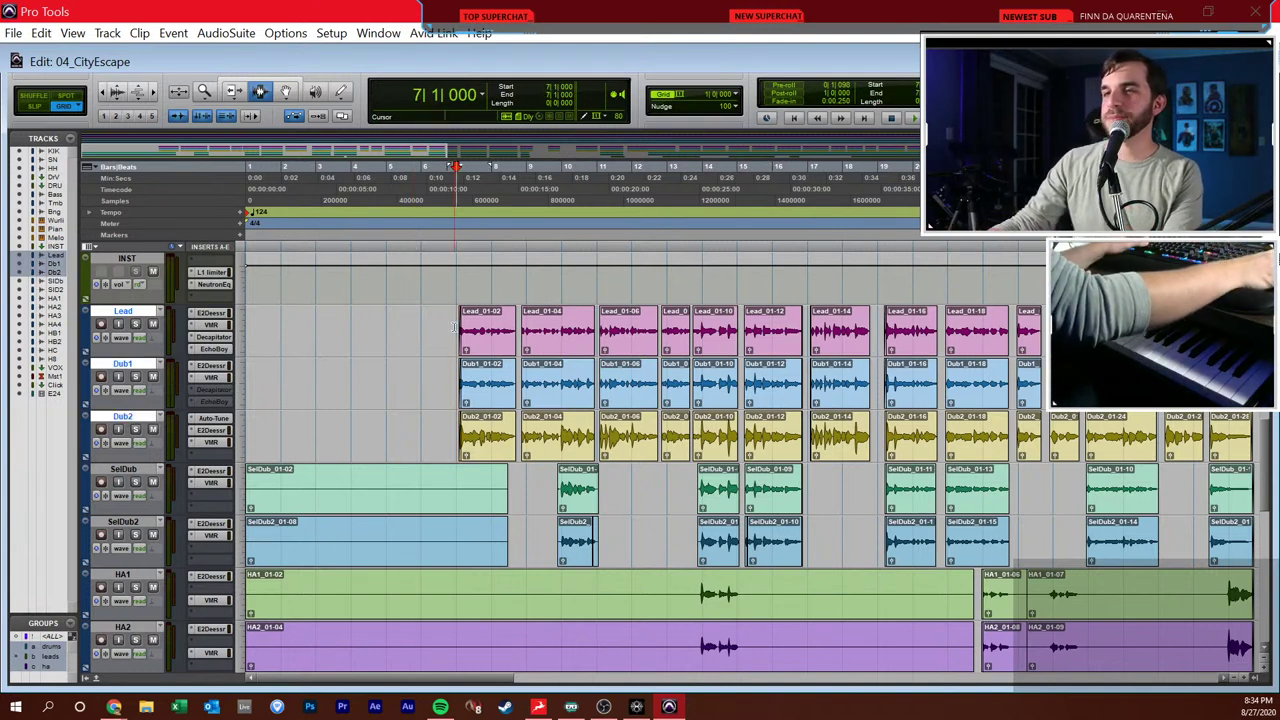
# - Select and mute all vocal tracks from Dub1 through H8, and play the mix with only the Lead vocal from 7|1|000
pyautogui.click(142, 318)
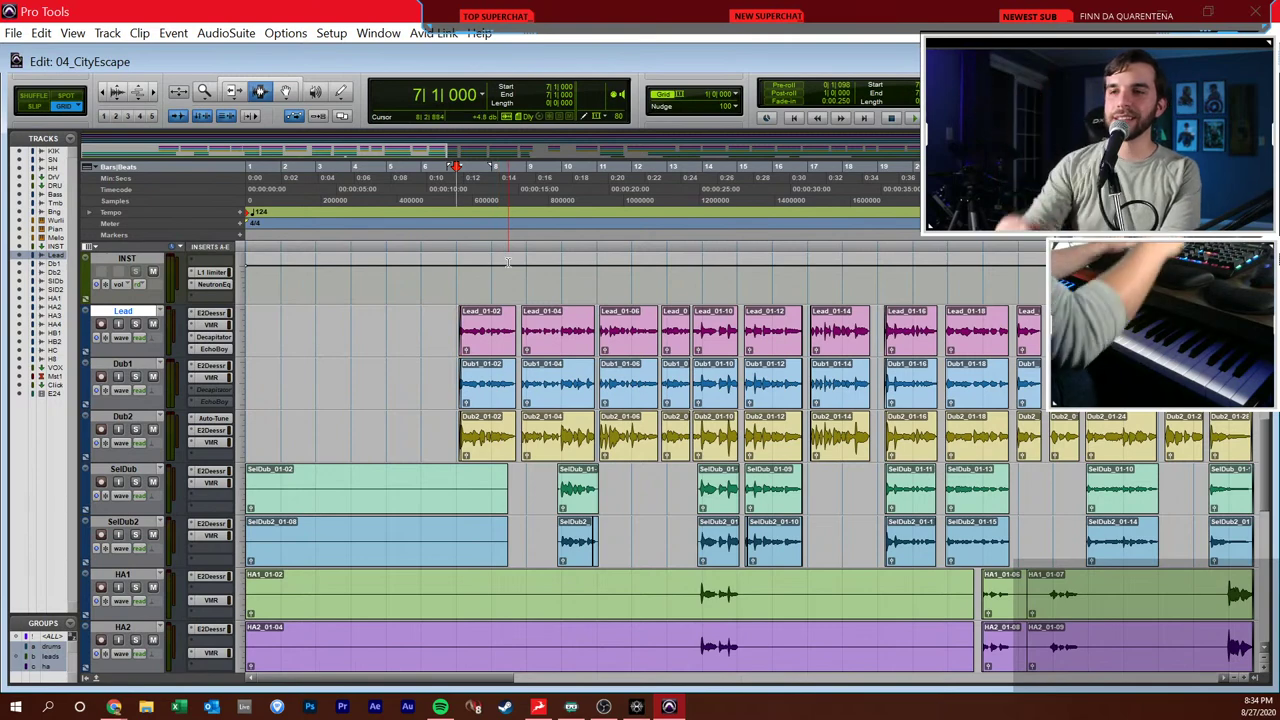
pyautogui.click(144, 364)
pyautogui.scroll(-10, 144, 364)
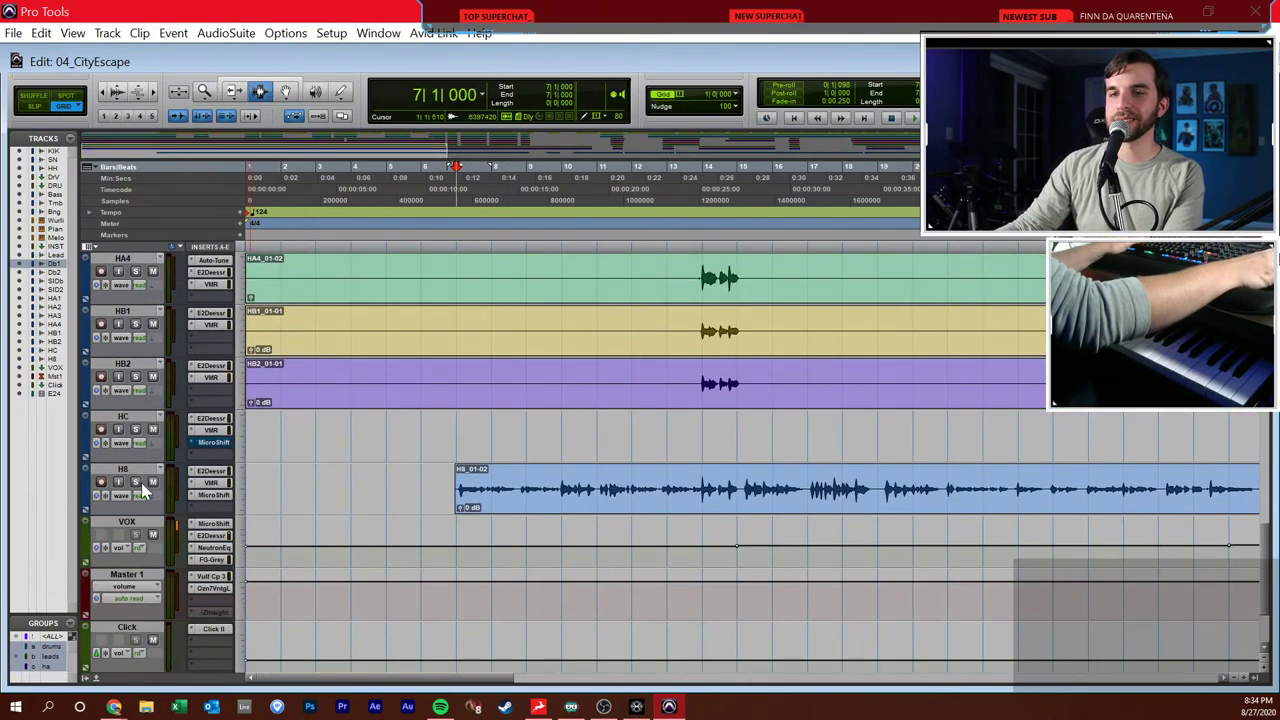
pyautogui.scroll(12, 155, 480)
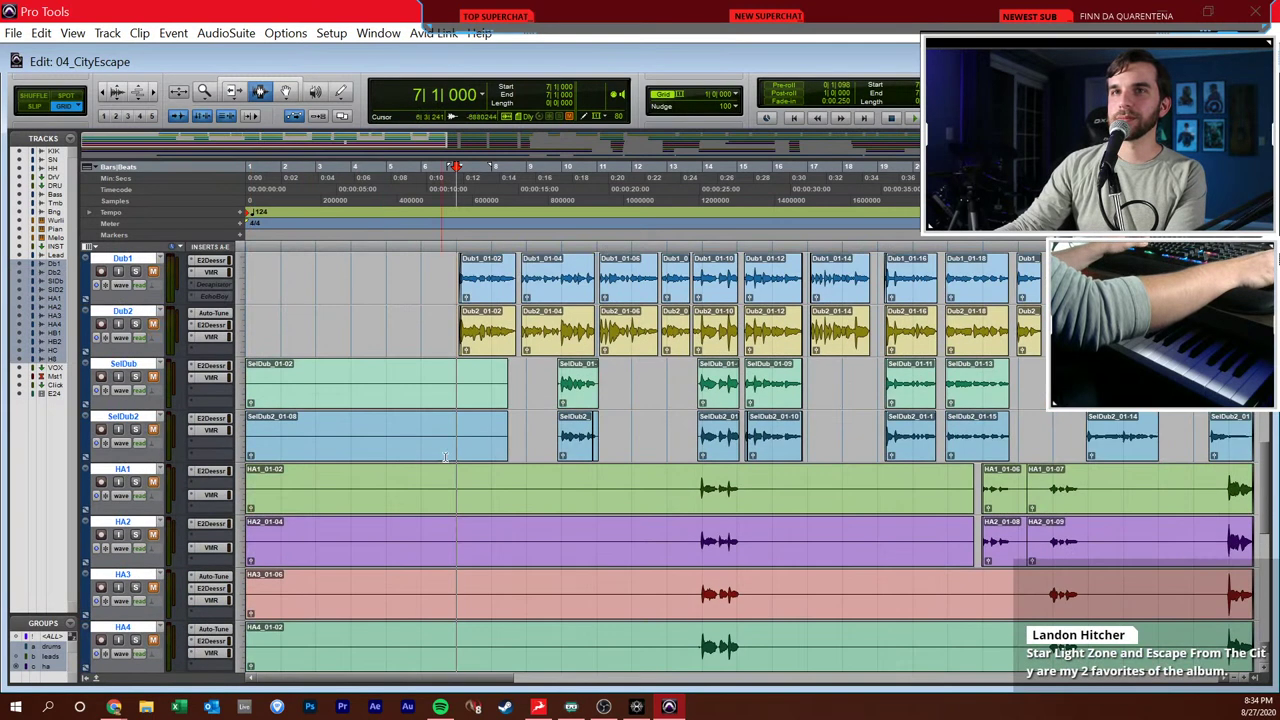
pyautogui.click(446, 384)
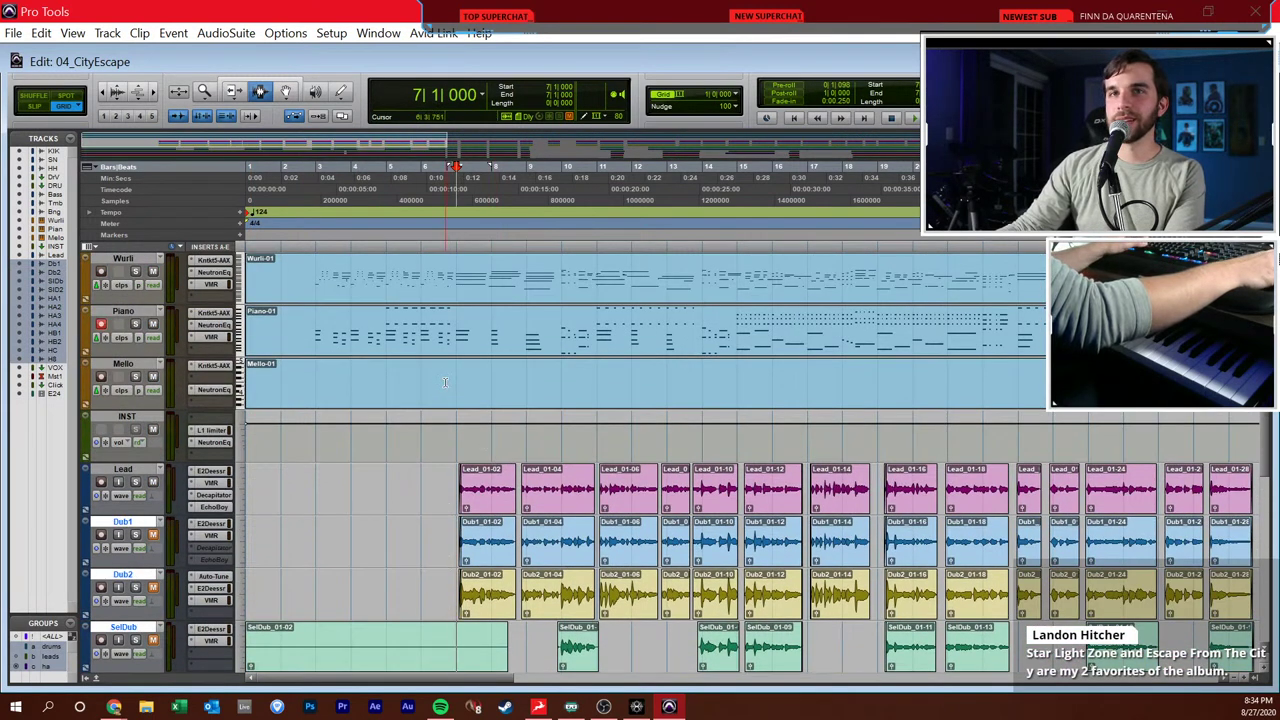
pyautogui.click(451, 500)
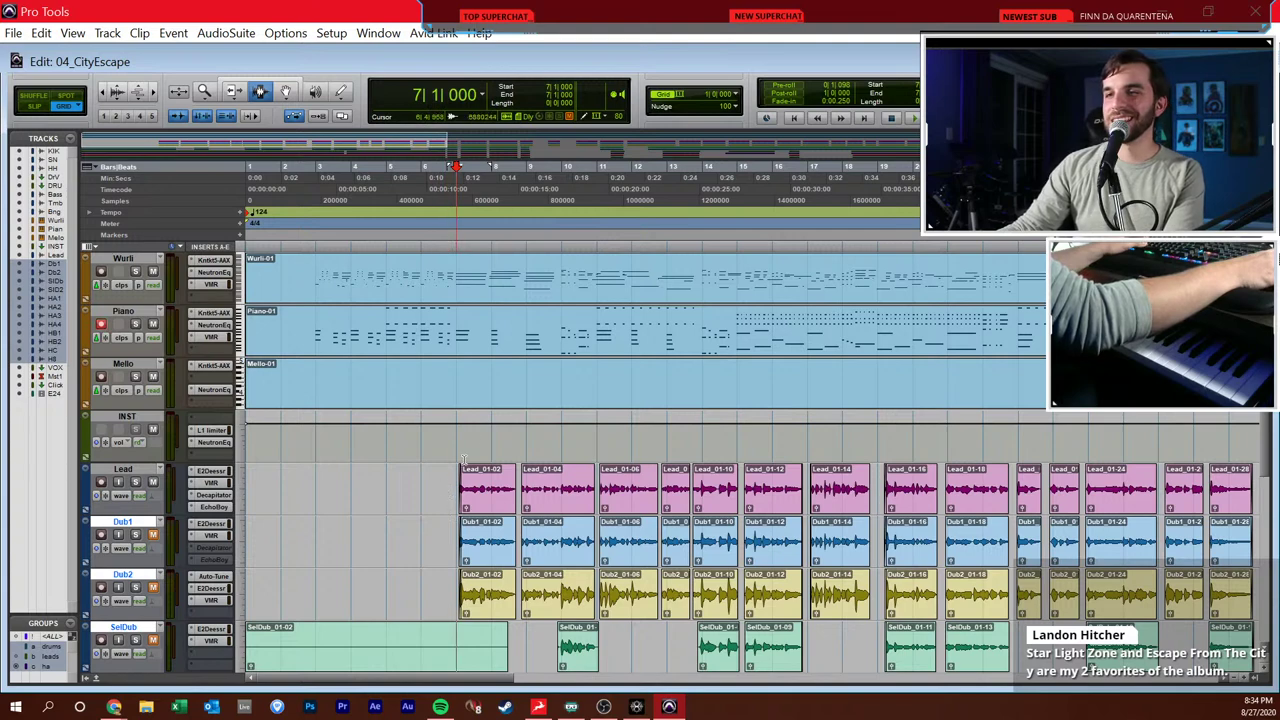
pyautogui.press('space')
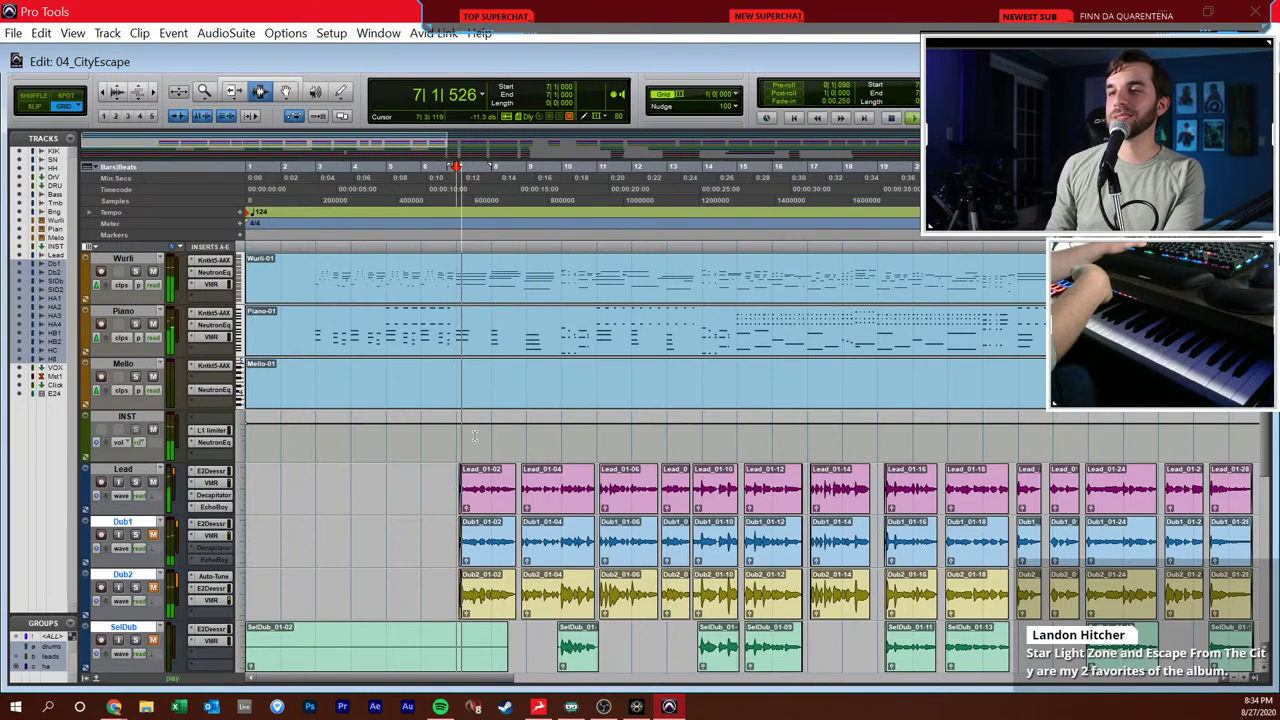
# - Switch to the Mix window and bypass the Decapitator and EchoBoy inserts on the Lead track
pyautogui.hotkey('ctrl', '=')
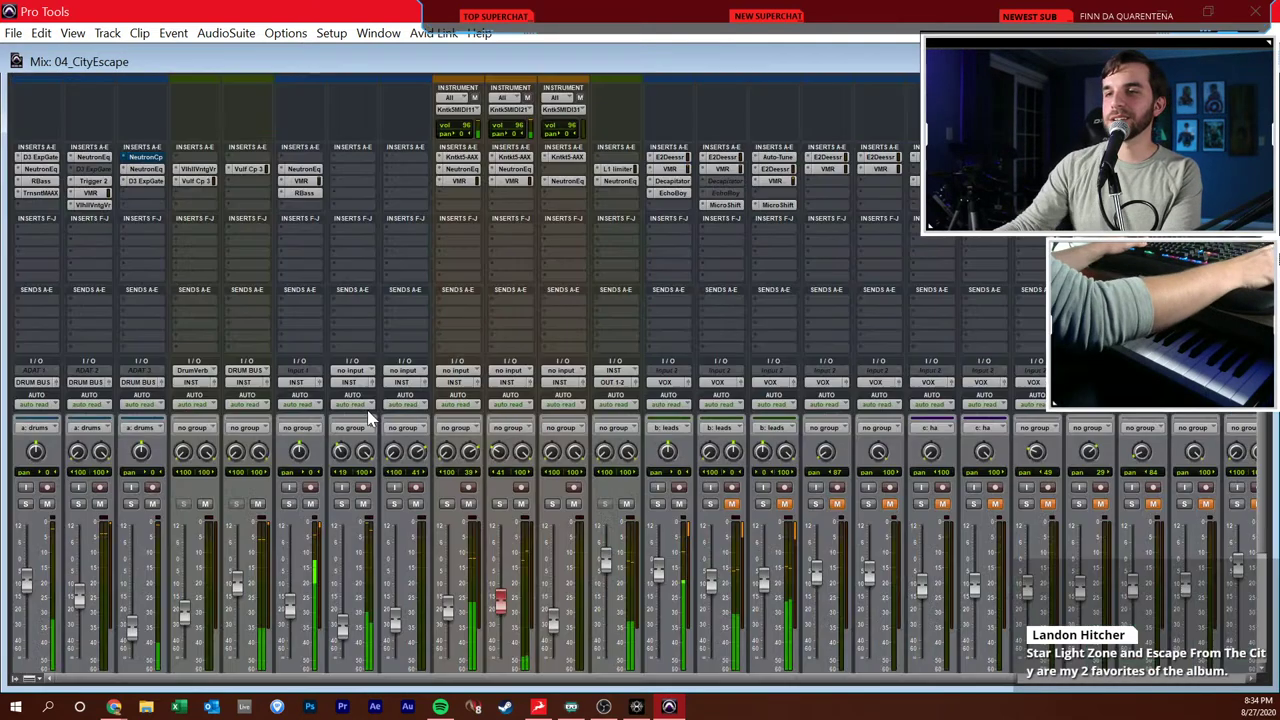
pyautogui.keyDown('ctrl'); pyautogui.click(676, 196); pyautogui.keyUp('ctrl')
pyautogui.moveTo(678, 195); pyautogui.dragTo(682, 187)
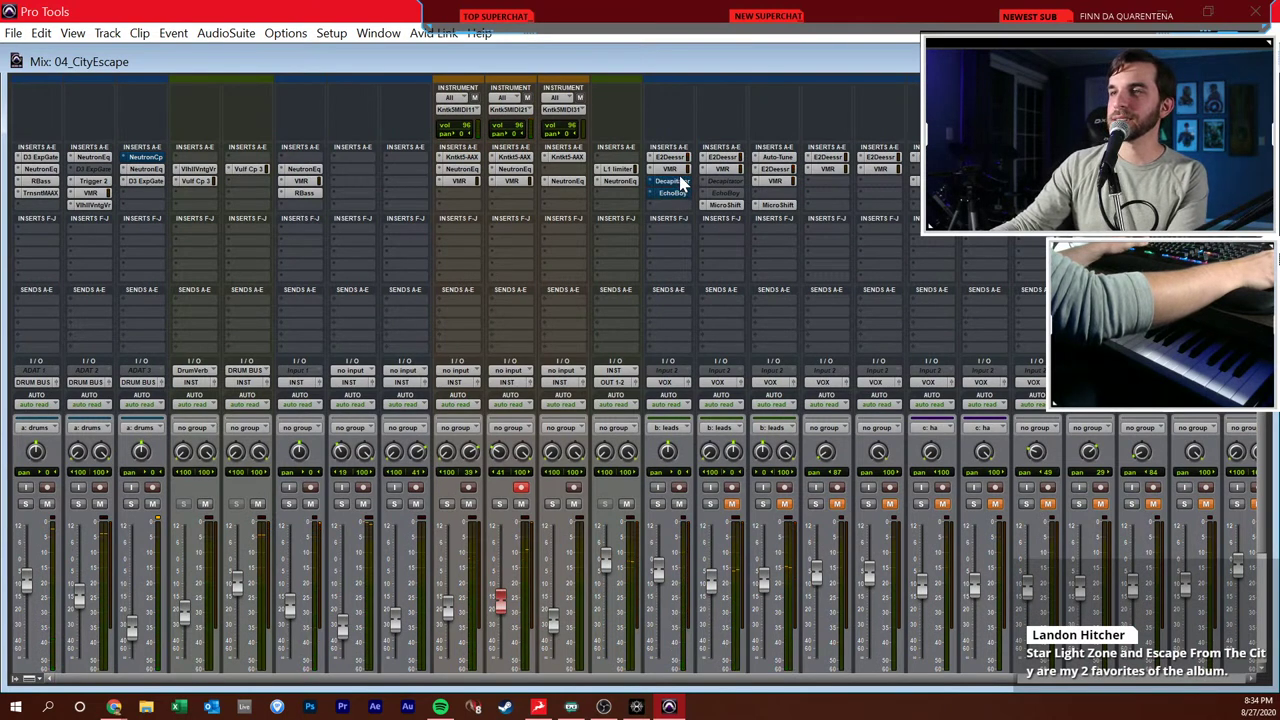
# - Raise the Lead fader to -0.4 dB and re-enable its Decapitator and EchoBoy inserts
pyautogui.hscroll(5, 795, 239)
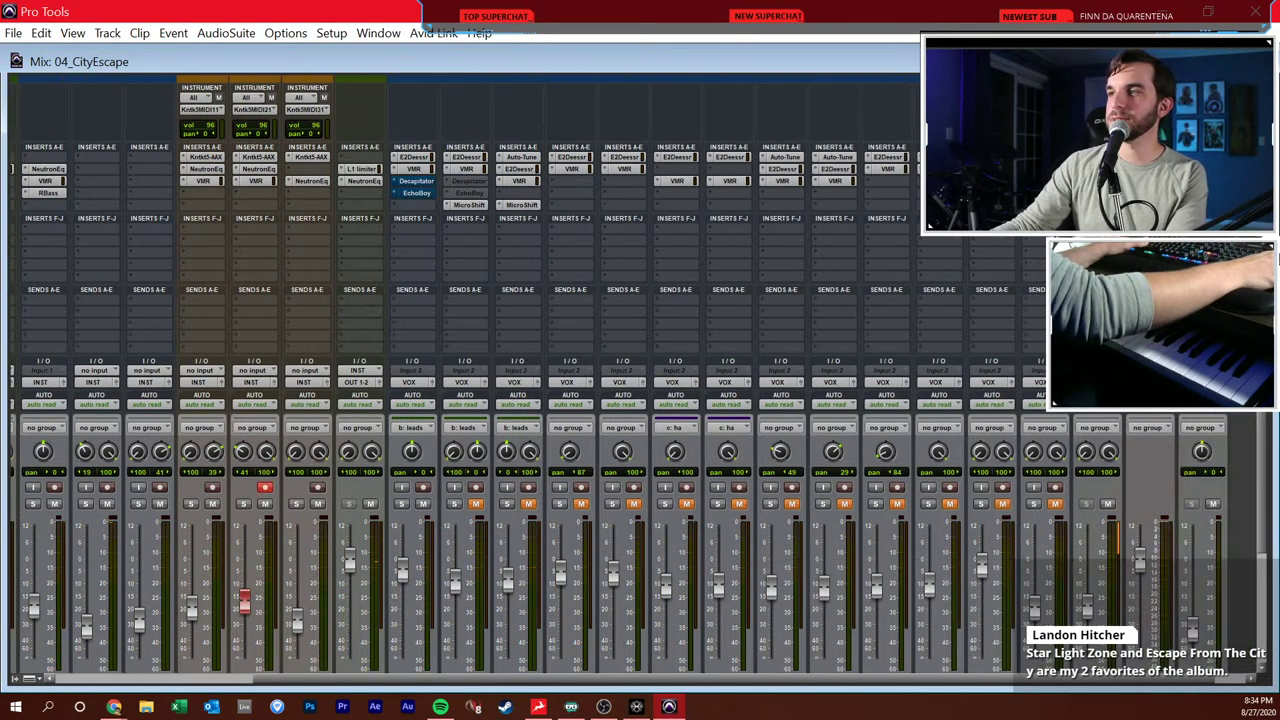
pyautogui.scroll(-3, 900, 235)
pyautogui.scroll(2, 460, 360)
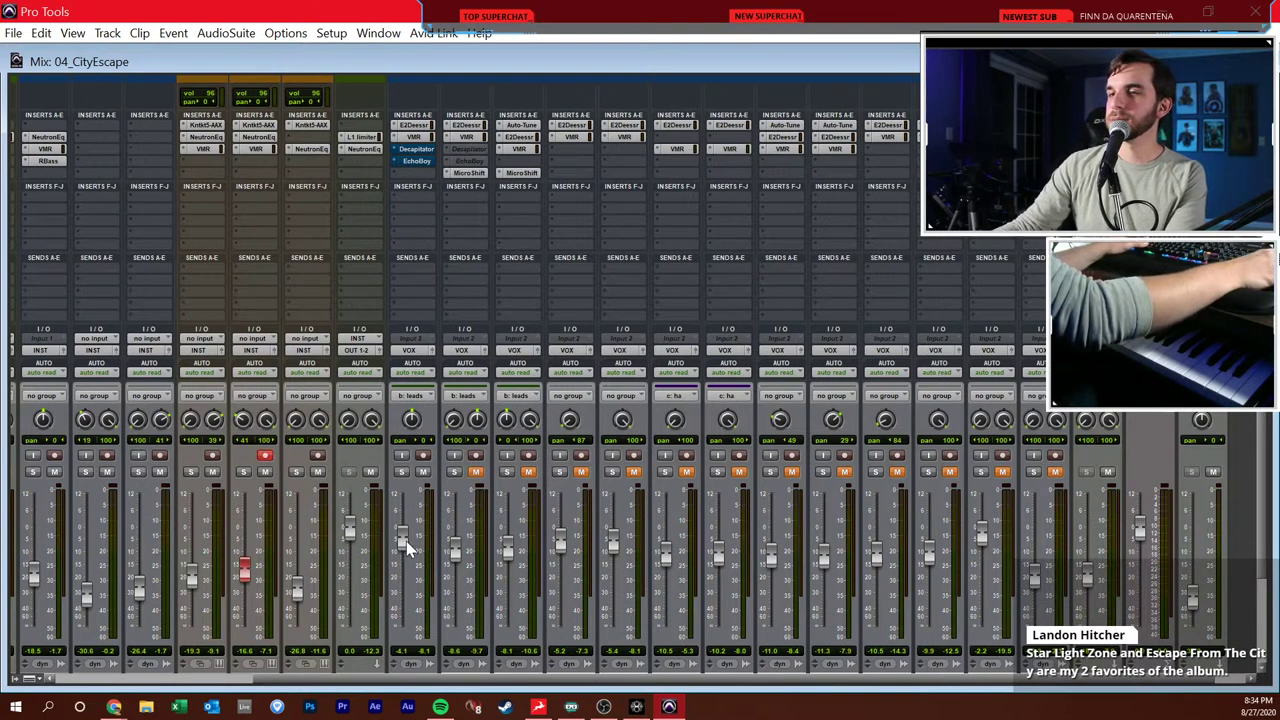
pyautogui.moveTo(406, 541); pyautogui.dragTo(418, 538)
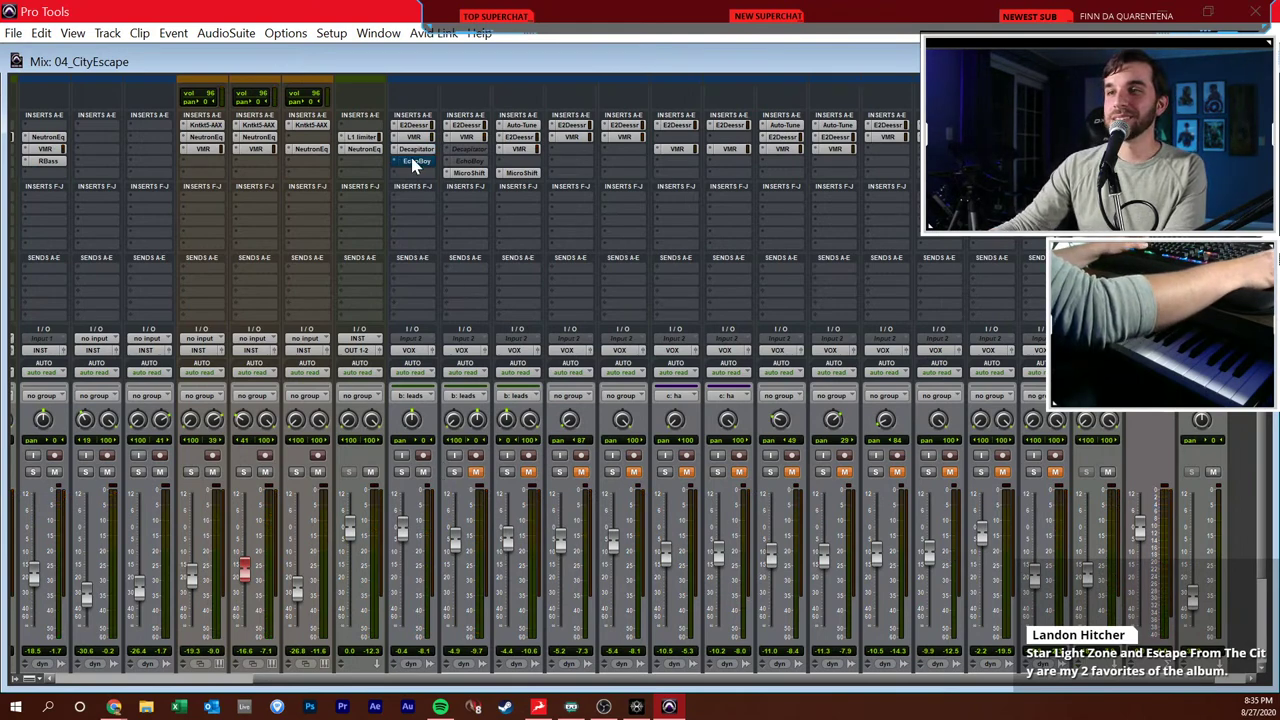
pyautogui.moveTo(415, 165); pyautogui.dragTo(416, 161)
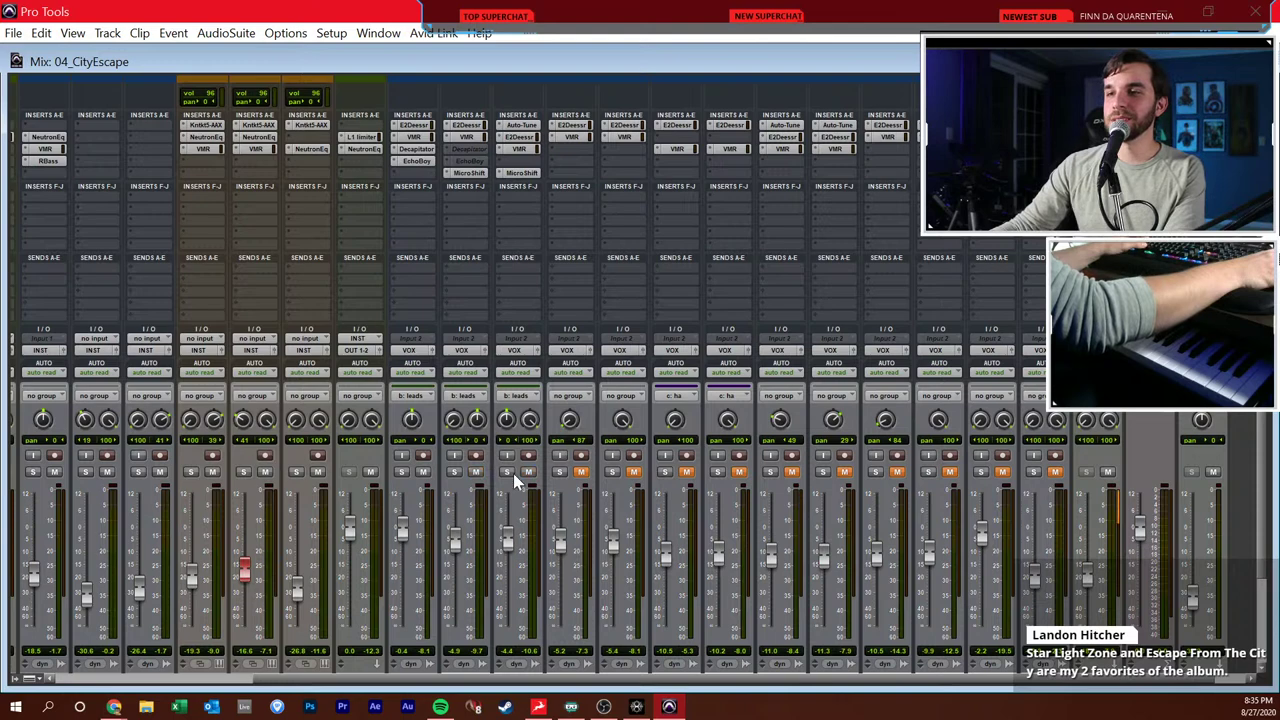
# - Solo the Lead, Dub1 and Dub2 vocals in turn to audition each one, leaving only Dub2 soloed
pyautogui.scroll(-3, 459, 545)
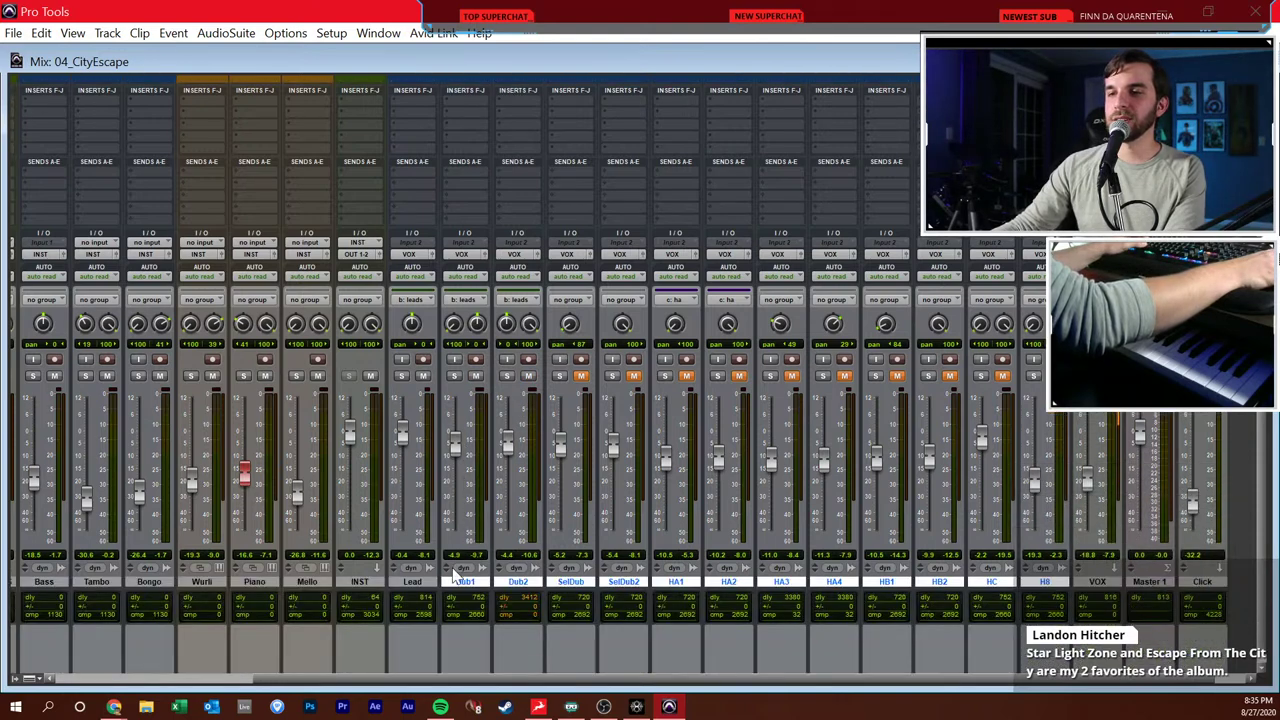
pyautogui.click(402, 377)
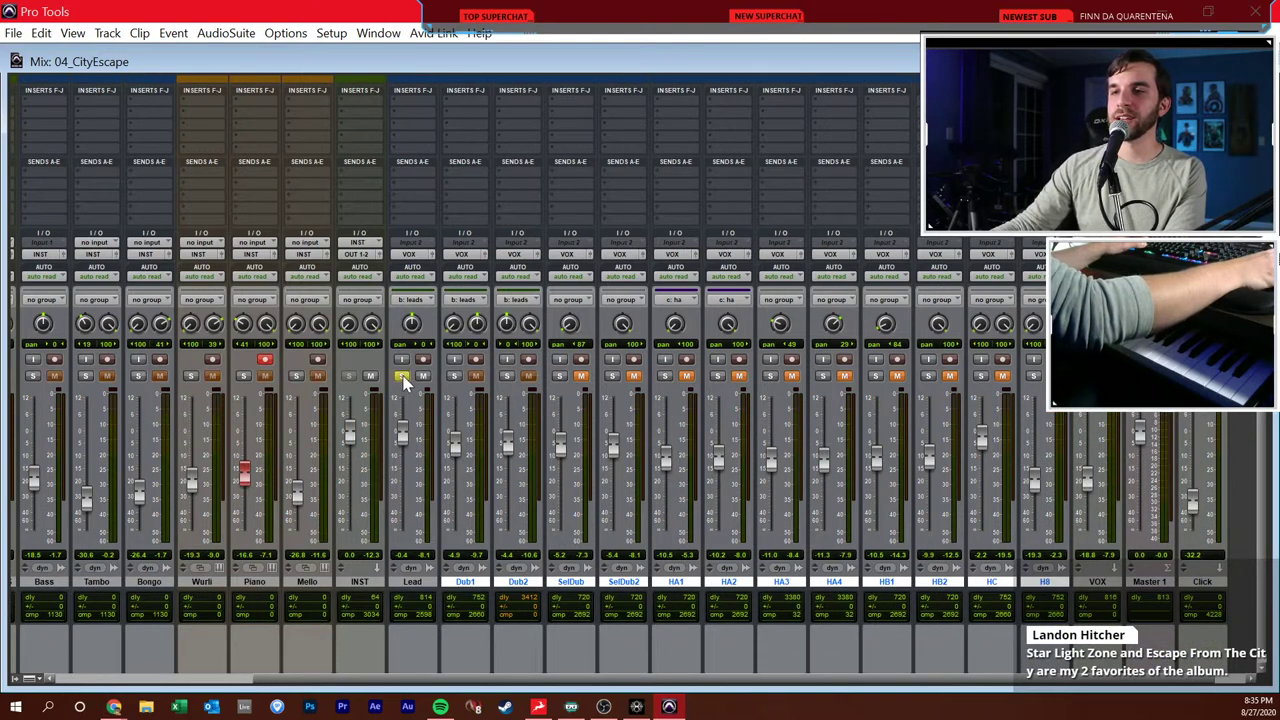
pyautogui.click(454, 376)
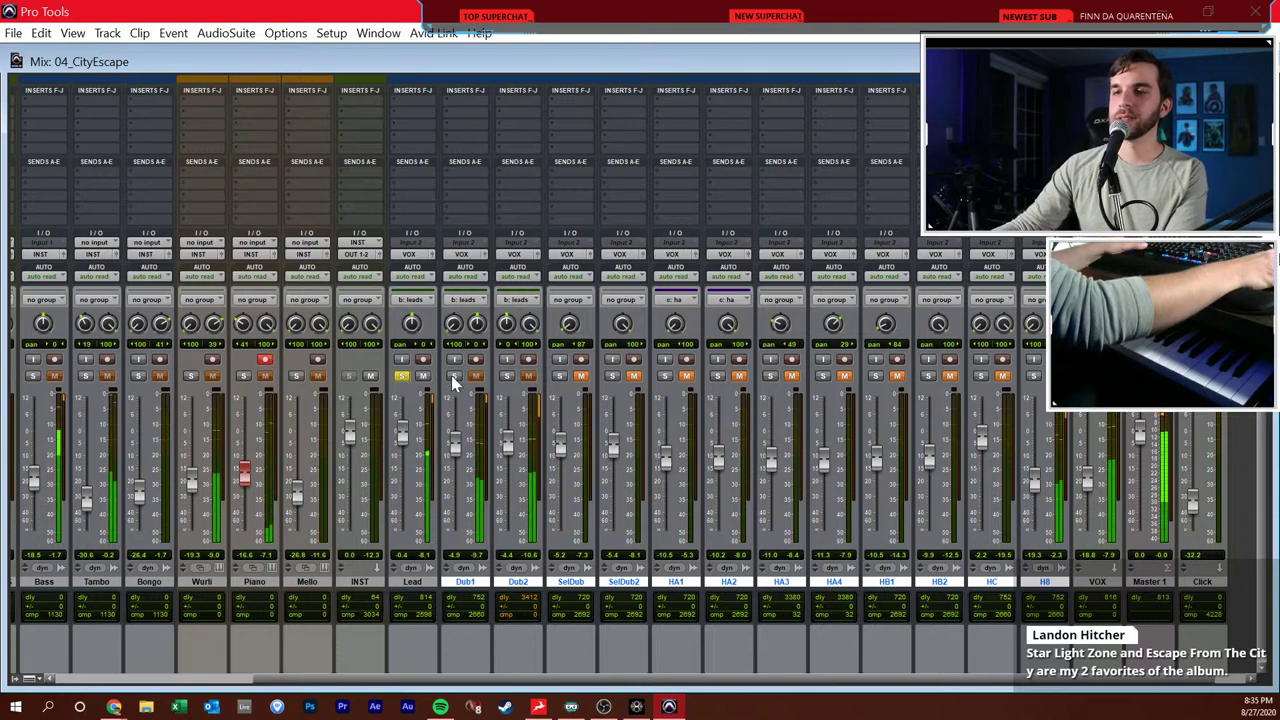
pyautogui.click(402, 377)
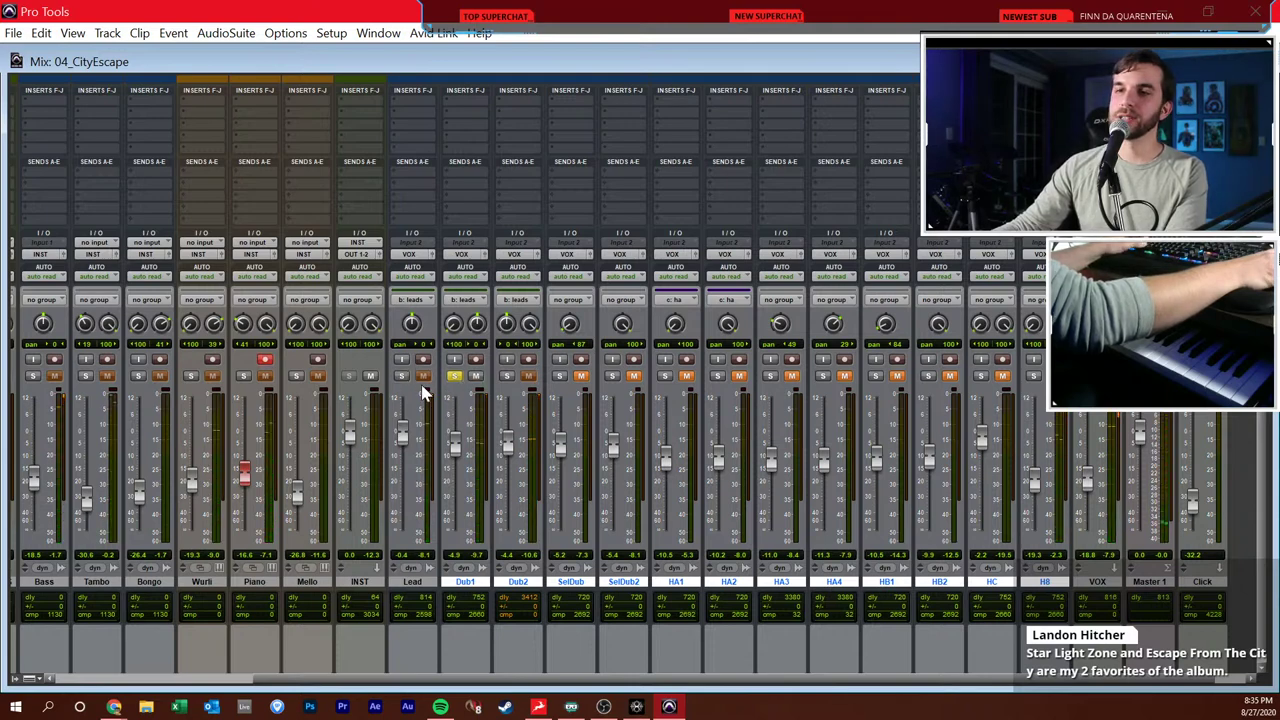
pyautogui.keyDown('ctrl'); pyautogui.click(507, 376); pyautogui.keyUp('ctrl')
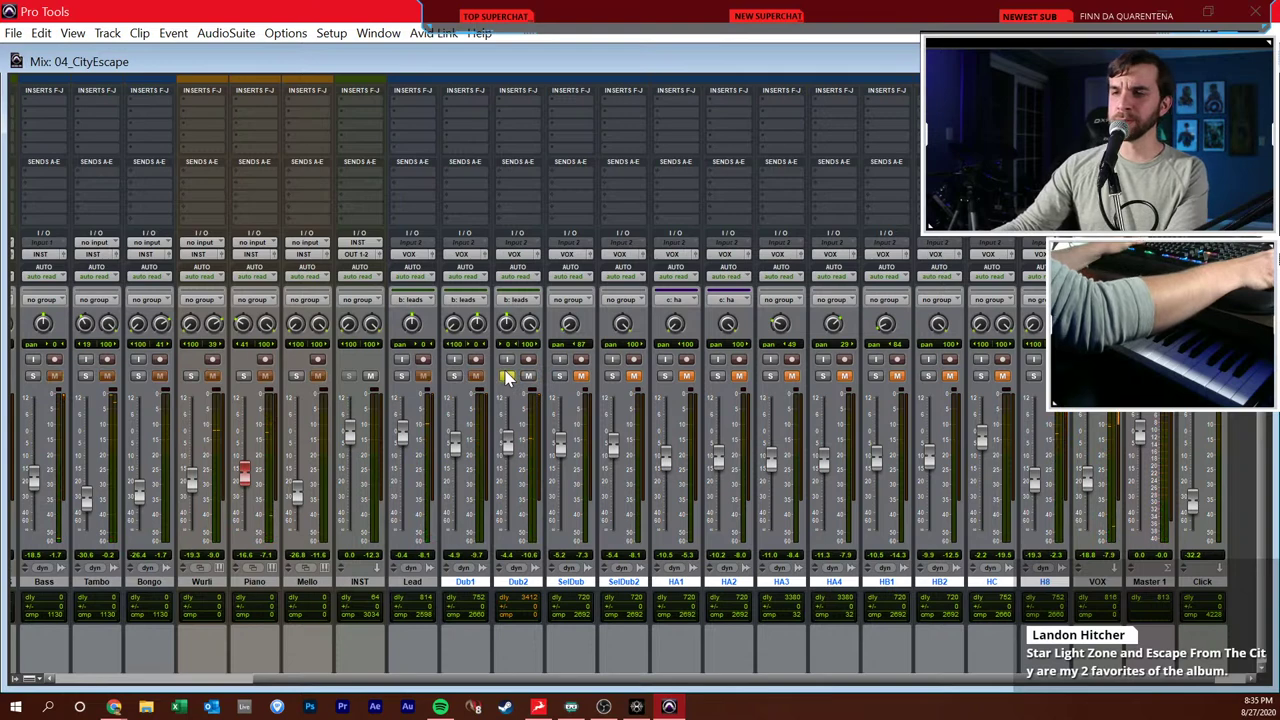
# - Audition Lead, Dub1 and Dub2 soloed together, and clear the solos and unmute SelDub and SelDub2
pyautogui.click(454, 376)
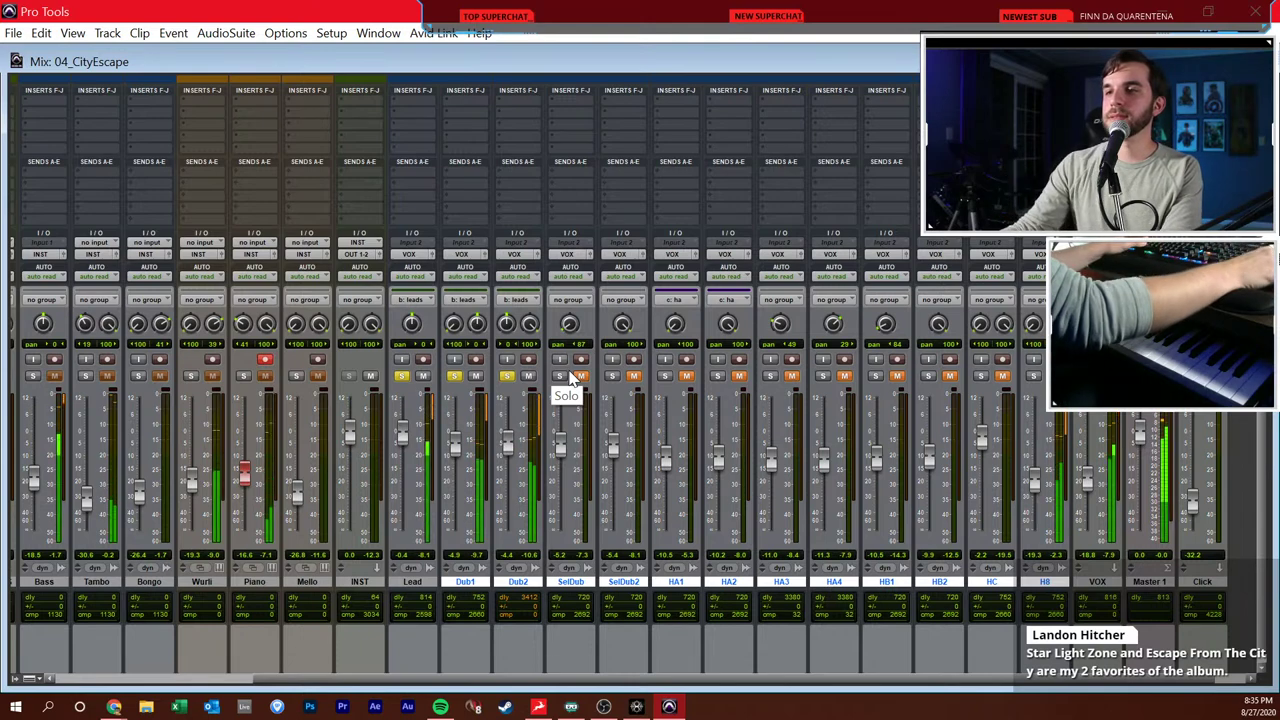
pyautogui.keyDown('alt'); pyautogui.click(509, 378); pyautogui.keyUp('alt')
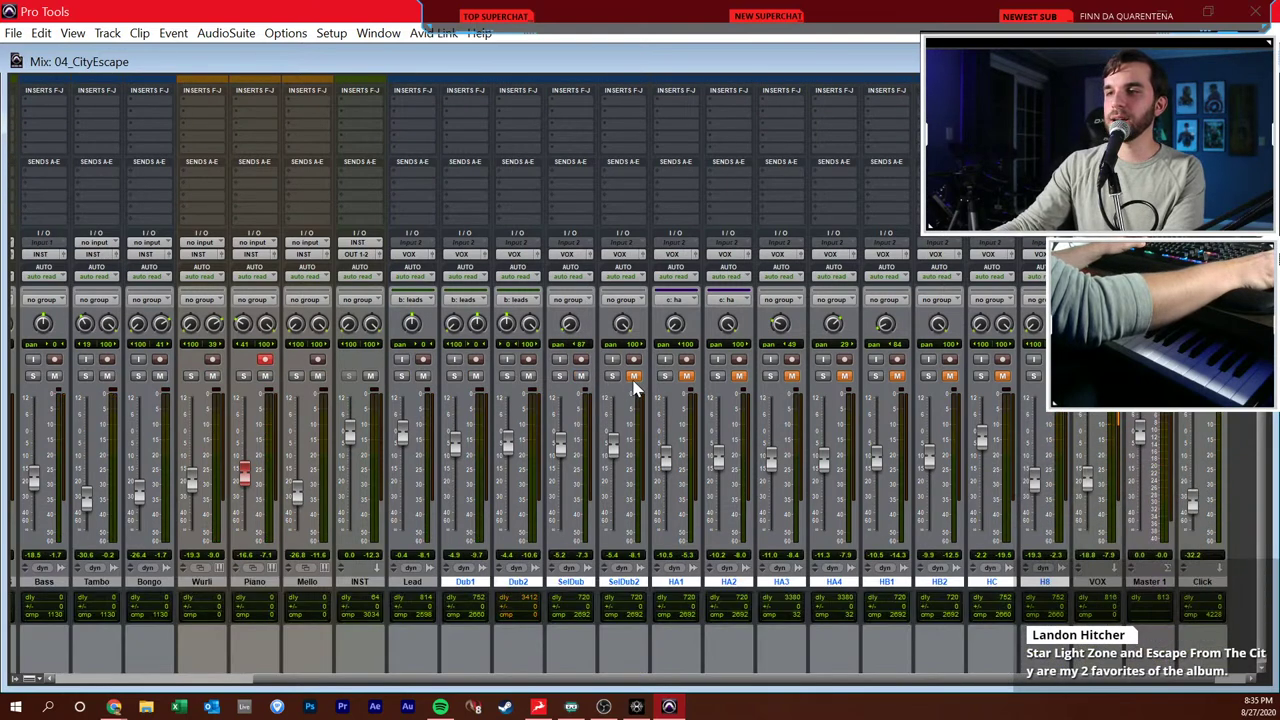
pyautogui.click(570, 584)
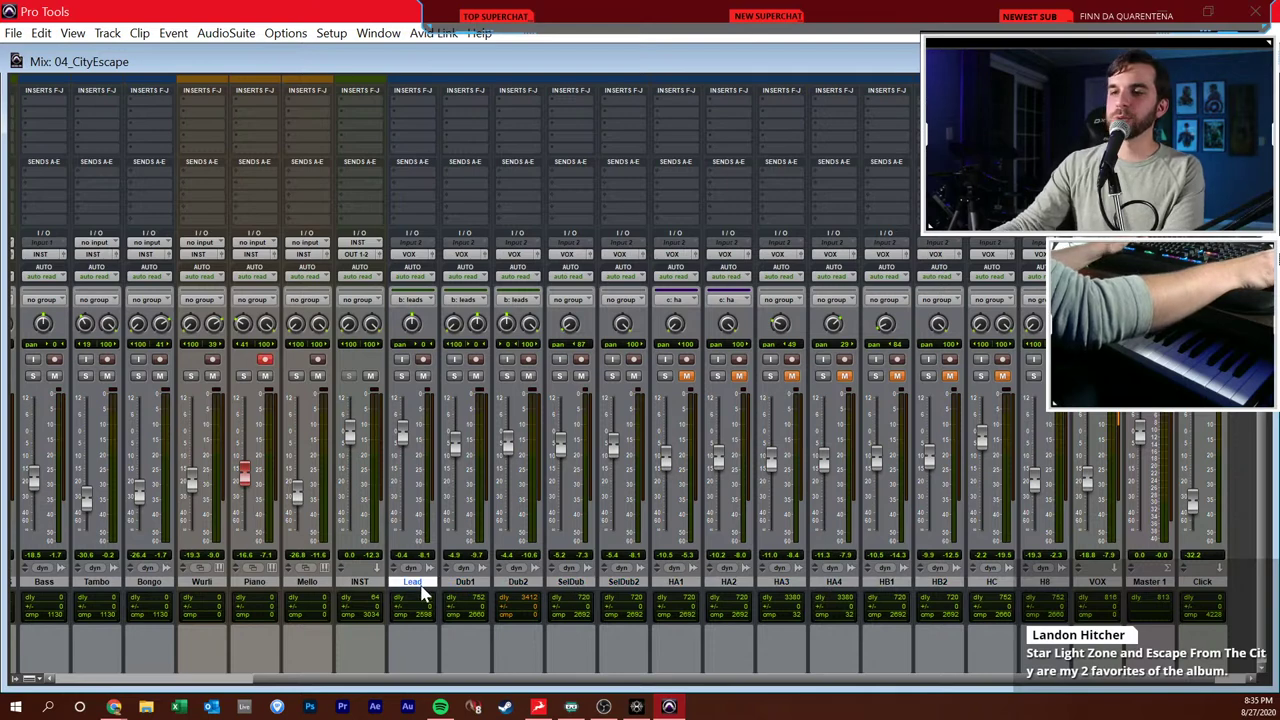
pyautogui.click(463, 585)
pyautogui.click(515, 583)
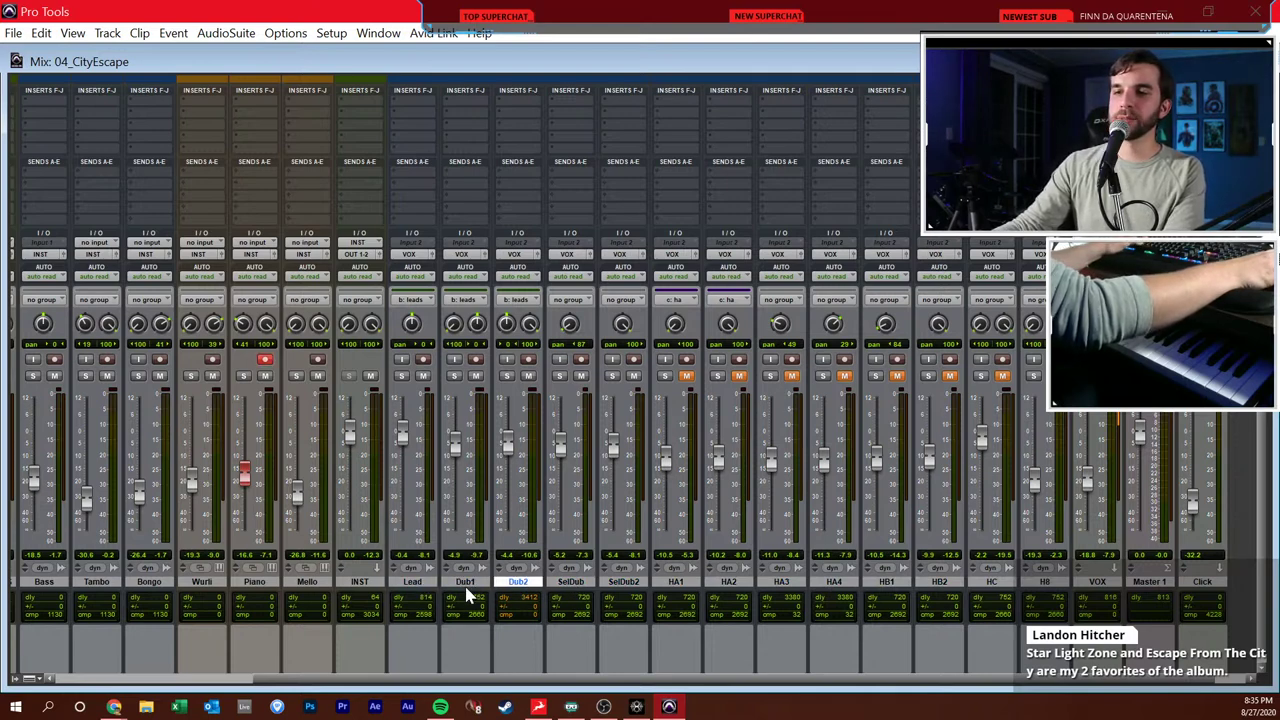
# - Switch to the Edit window and examine where the SelDub and SelDub2 clips fall under the lead vocals, selecting the pair in bar 10
pyautogui.hotkey('ctrl', '=')
pyautogui.scroll(-5, 580, 450)
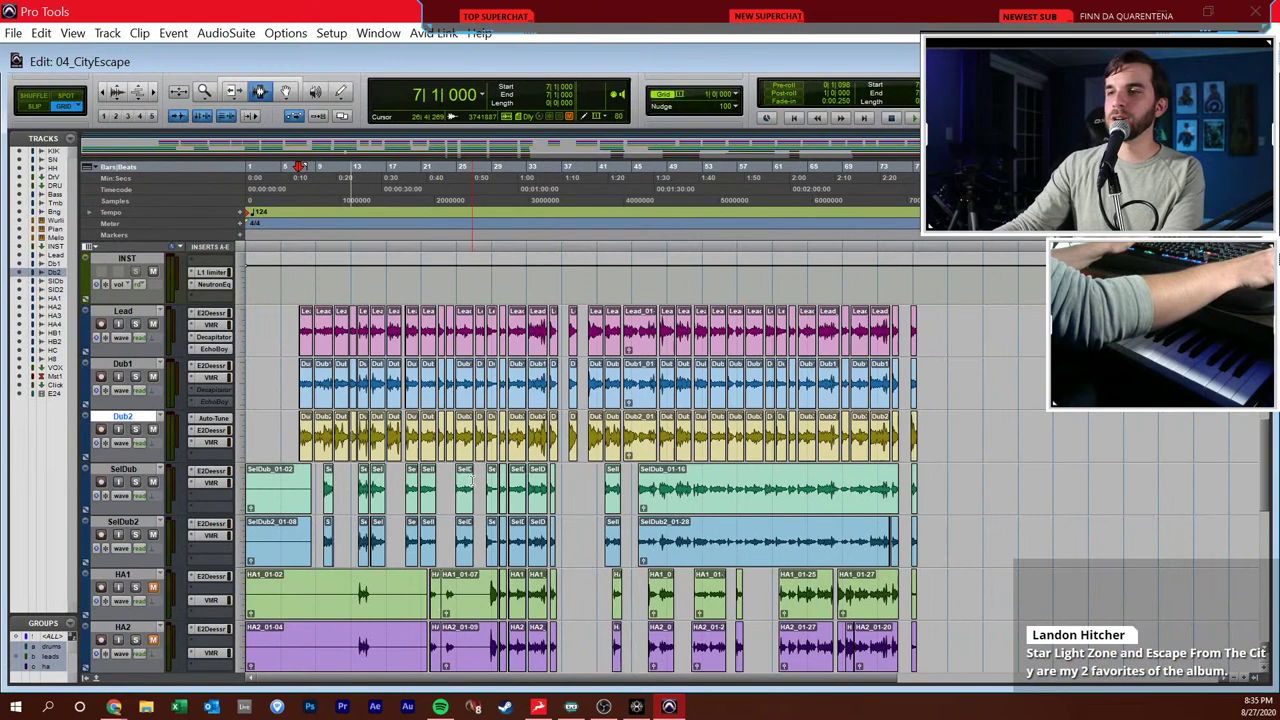
pyautogui.moveTo(299, 440); pyautogui.dragTo(918, 321)
pyautogui.click(314, 495)
pyautogui.hotkey('ctrl', ']')
pyautogui.hotkey('ctrl', ']')
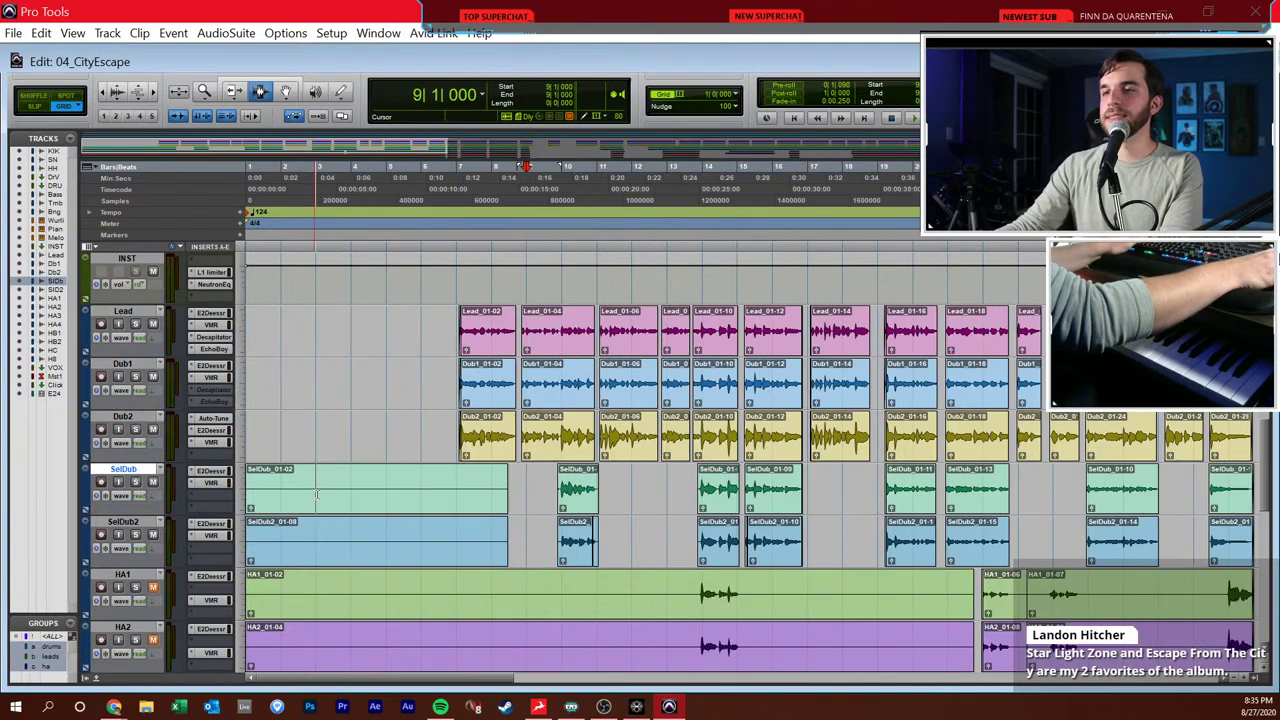
pyautogui.hscroll(3, 440, 495)
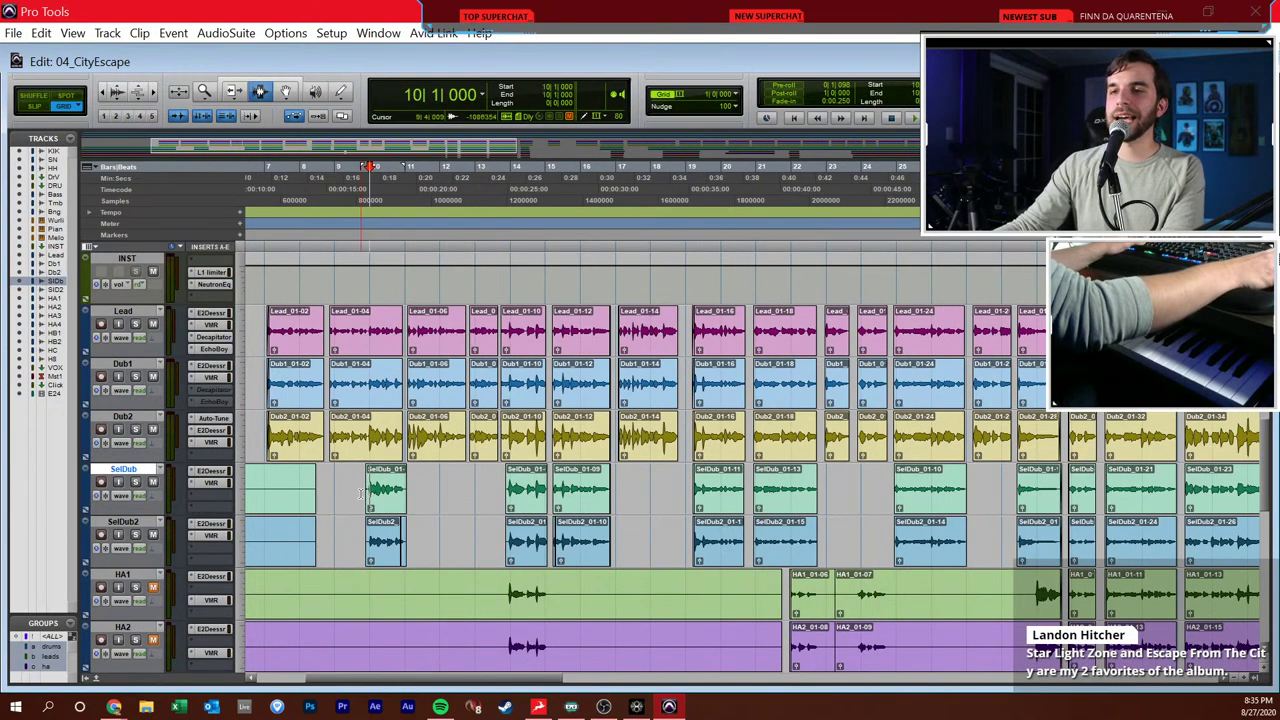
pyautogui.moveTo(362, 493); pyautogui.dragTo(408, 520)
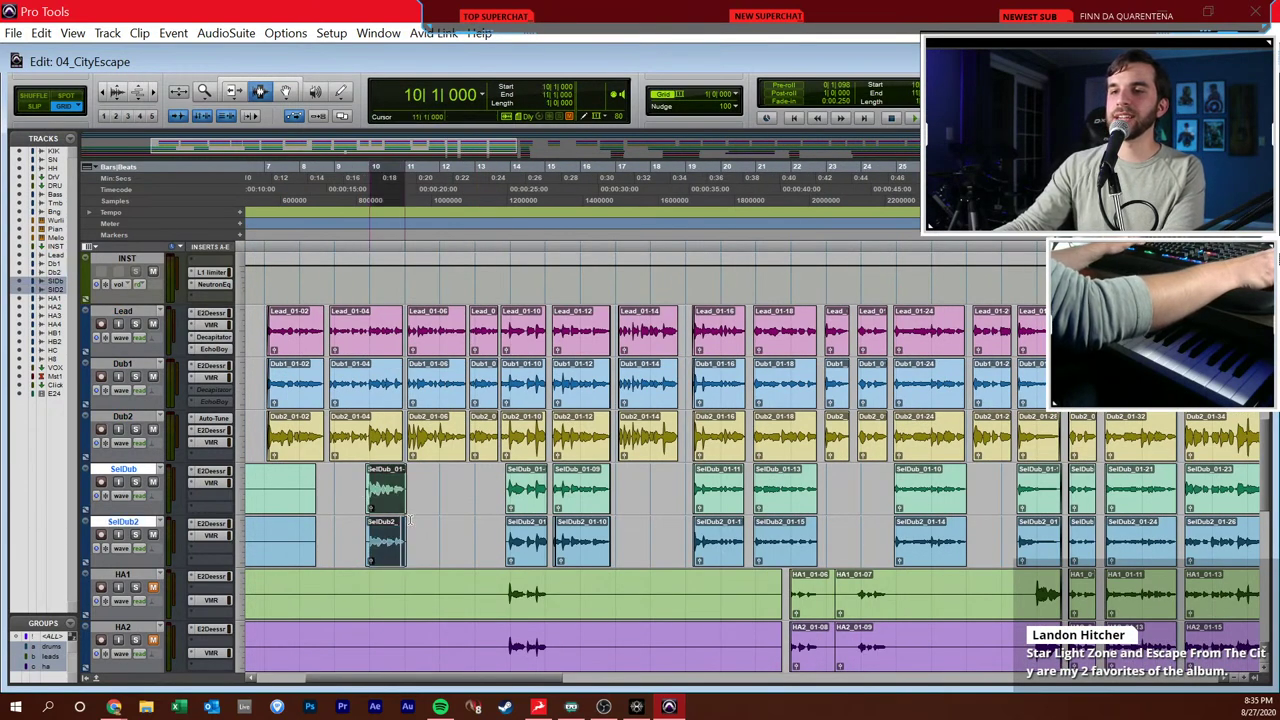
pyautogui.click(338, 497)
# - Solo Lead, Dub1, Dub2, SelDub and SelDub2 together and play them from 7|1|000
pyautogui.click(126, 524)
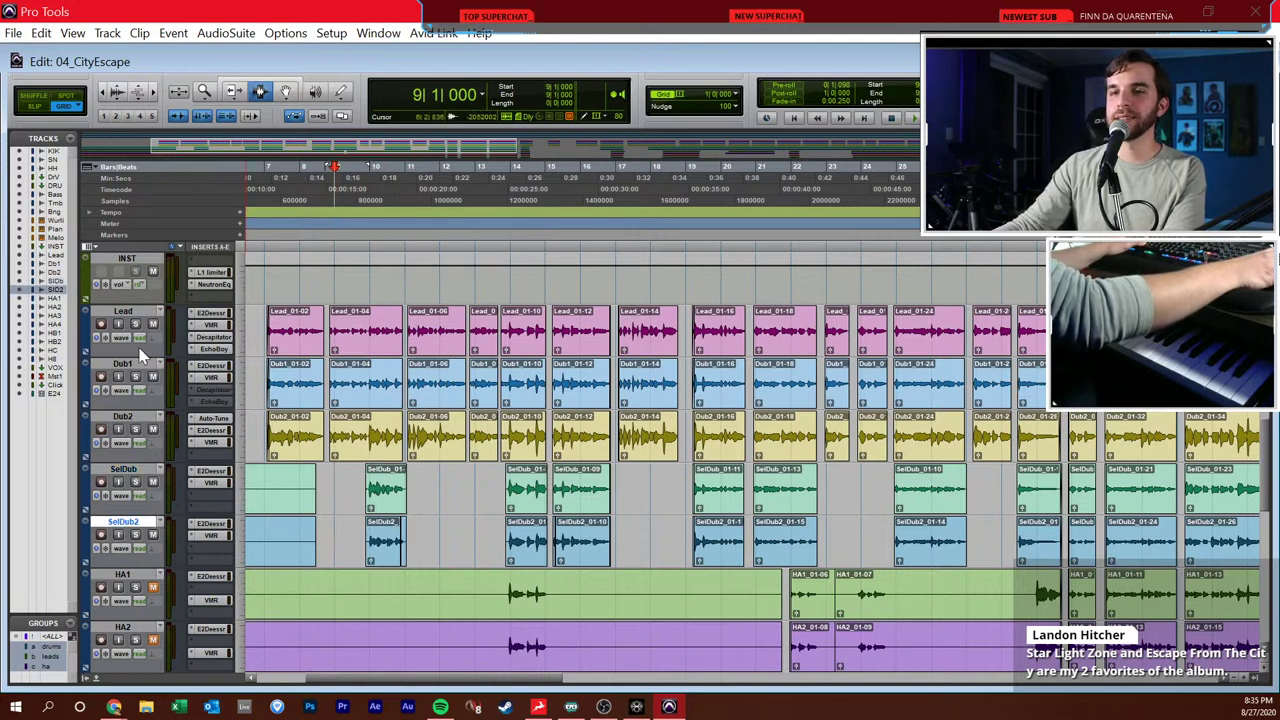
pyautogui.click(124, 312)
pyautogui.keyDown('shift'); pyautogui.click(122, 416); pyautogui.keyUp('shift')
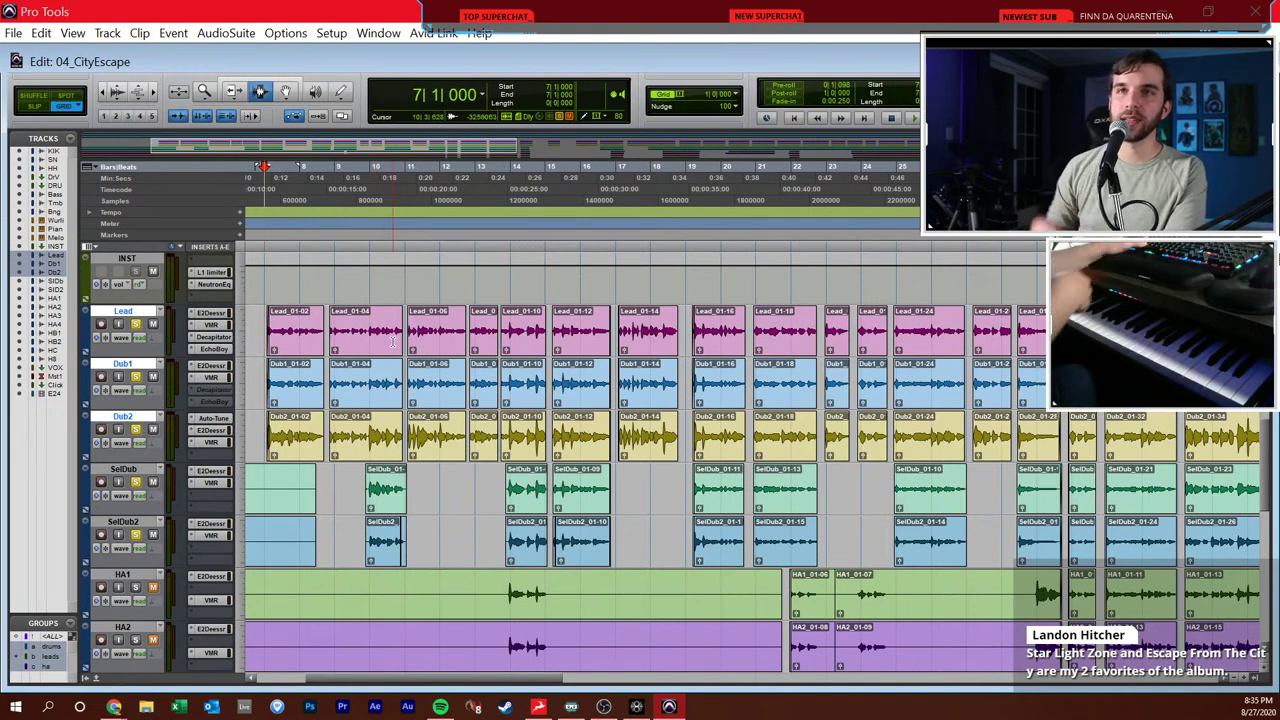
pyautogui.press('space')
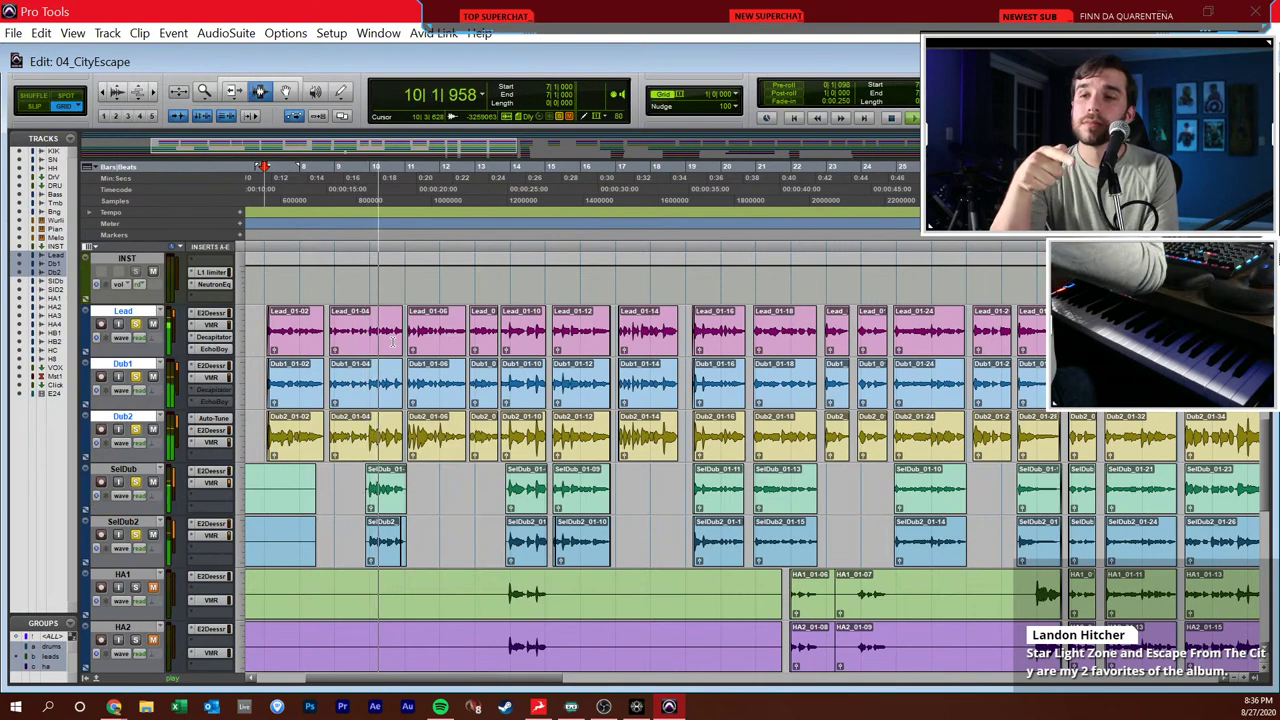
pyautogui.press('space')
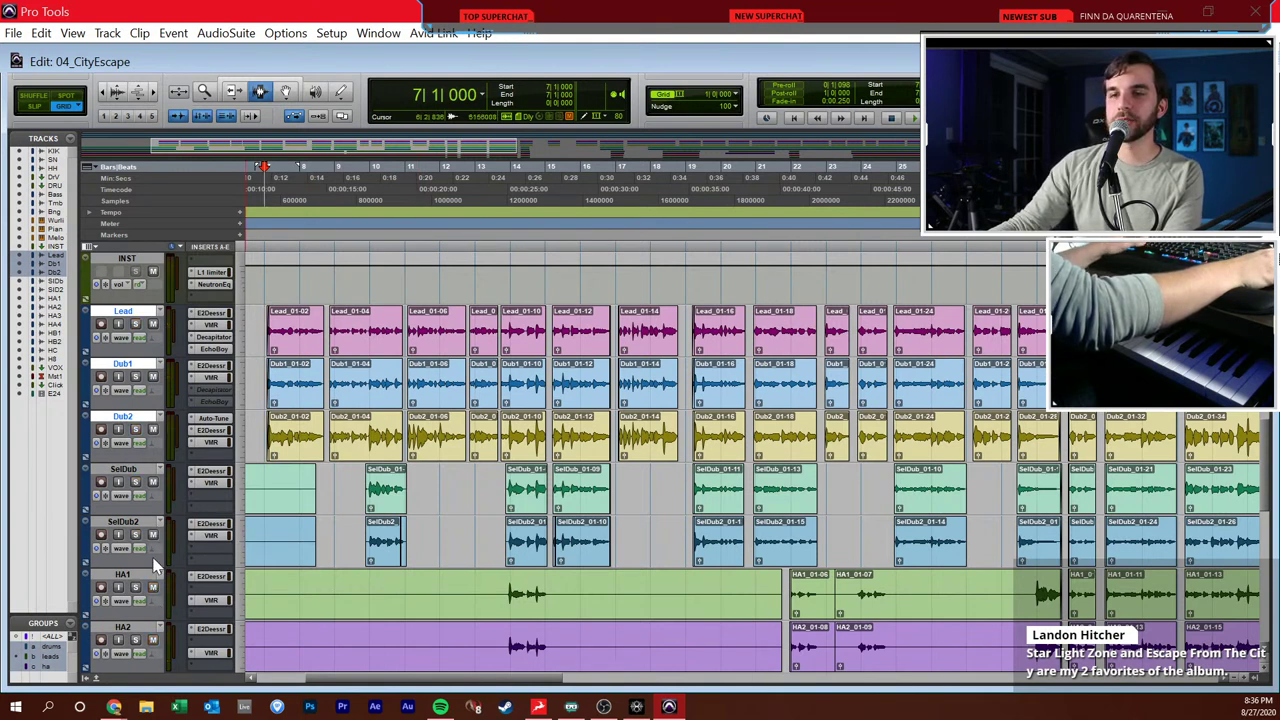
# - Select the HA1 and HA2 tracks and play from 14|1|000 with Lead, Dub1 and Dub2 soloed
pyautogui.click(122, 575)
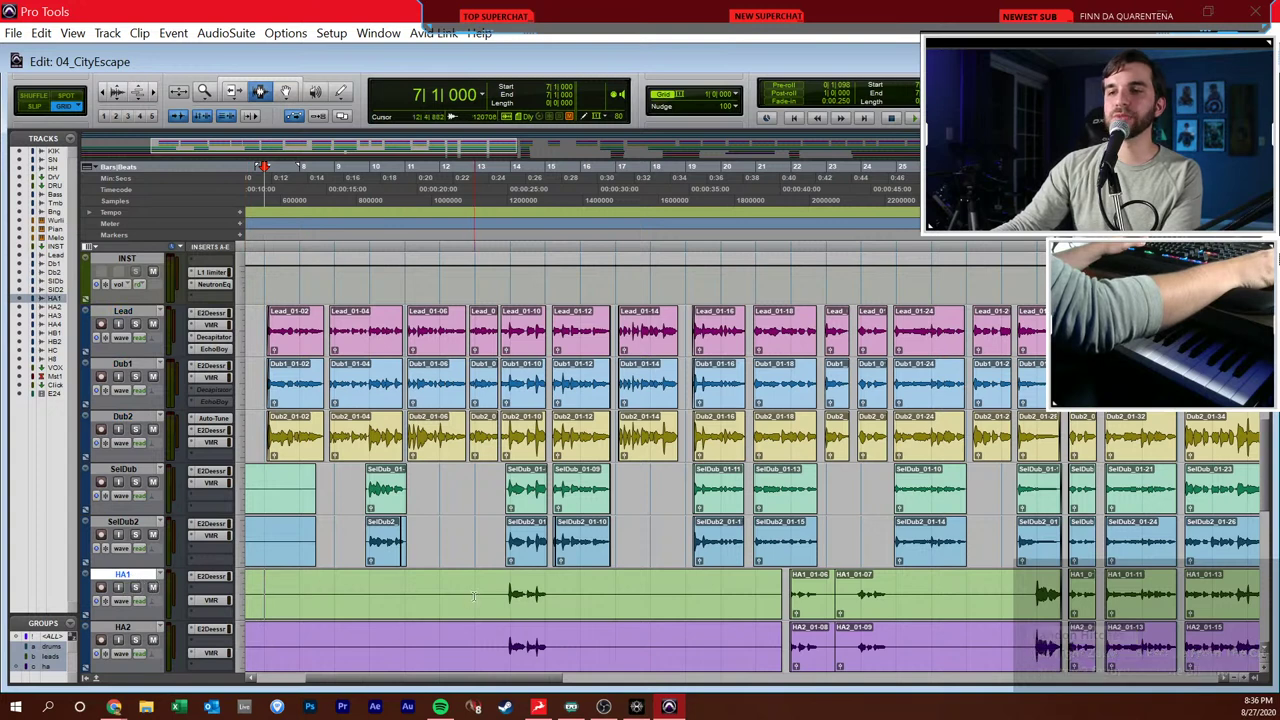
pyautogui.press('Tab')
pyautogui.keyDown('shift'); pyautogui.click(122, 627); pyautogui.keyUp('shift')
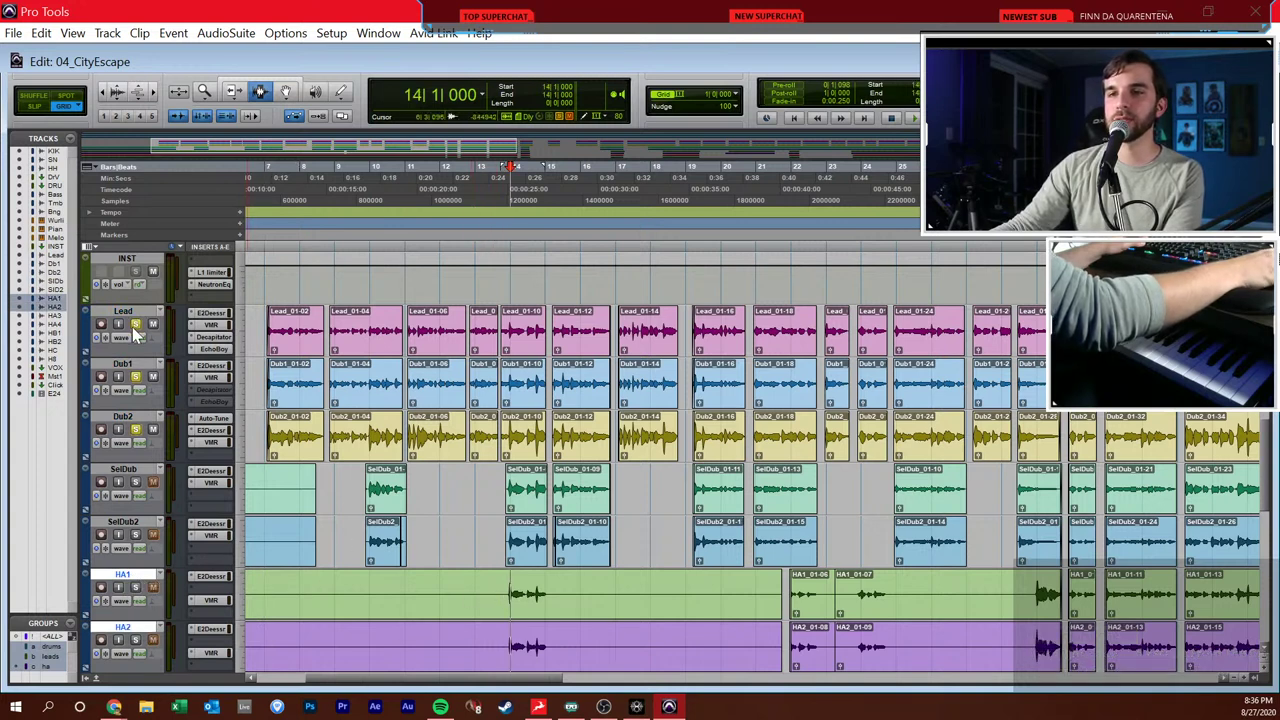
pyautogui.press('space')
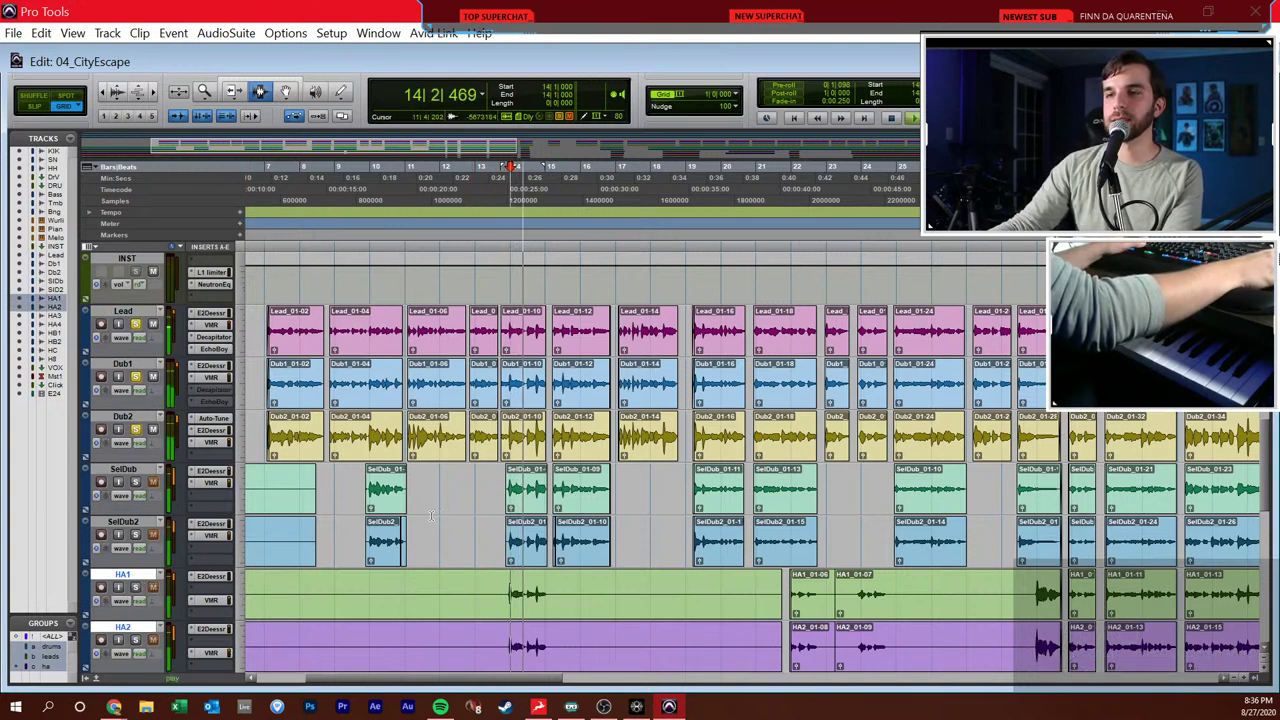
pyautogui.press('space')
# - Solo only the HA1 and HA2 harmonies and play them twice from 14|1|000
pyautogui.click(136, 588)
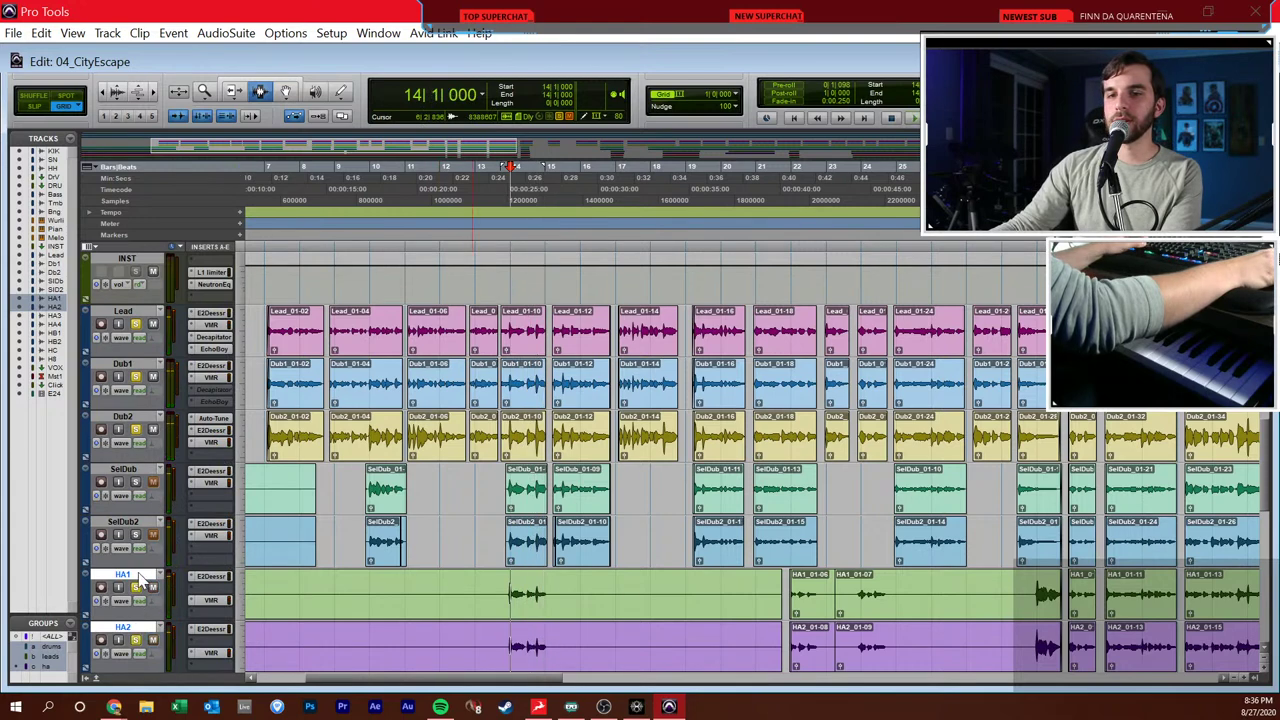
pyautogui.press('space')
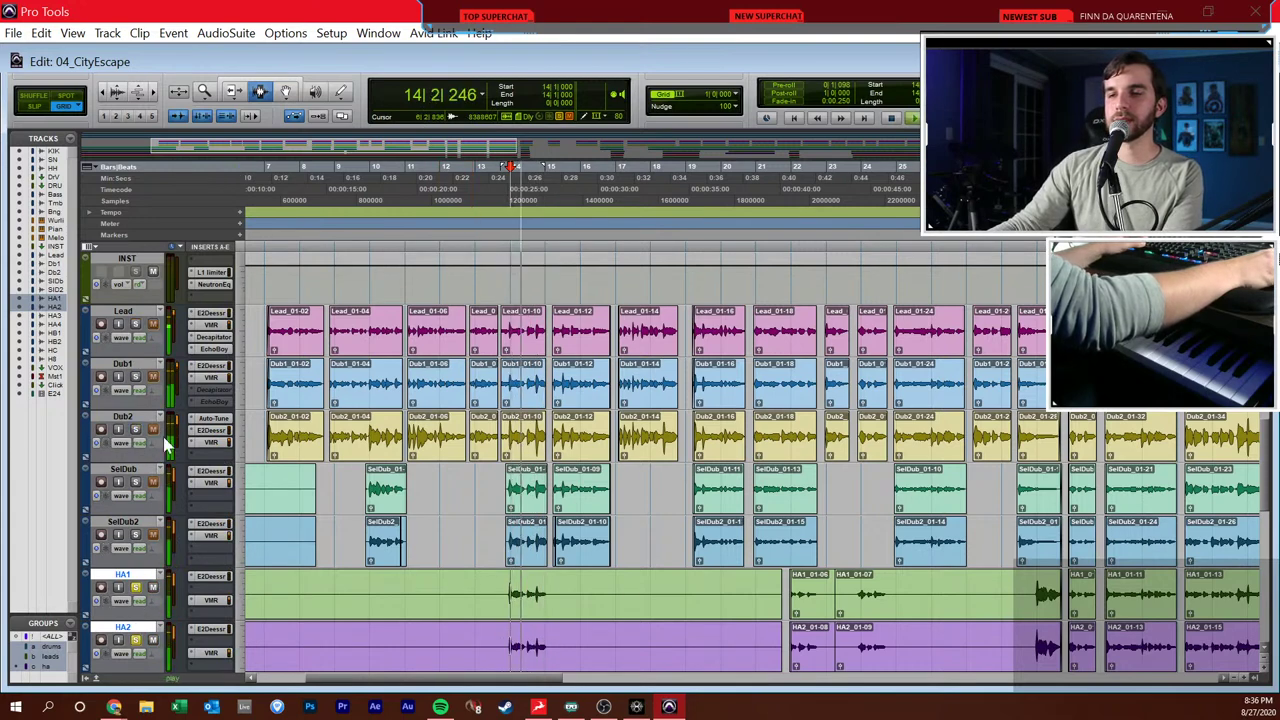
pyautogui.scroll(-2, 344, 455)
pyautogui.press('space')
pyautogui.scroll(-1, 344, 455)
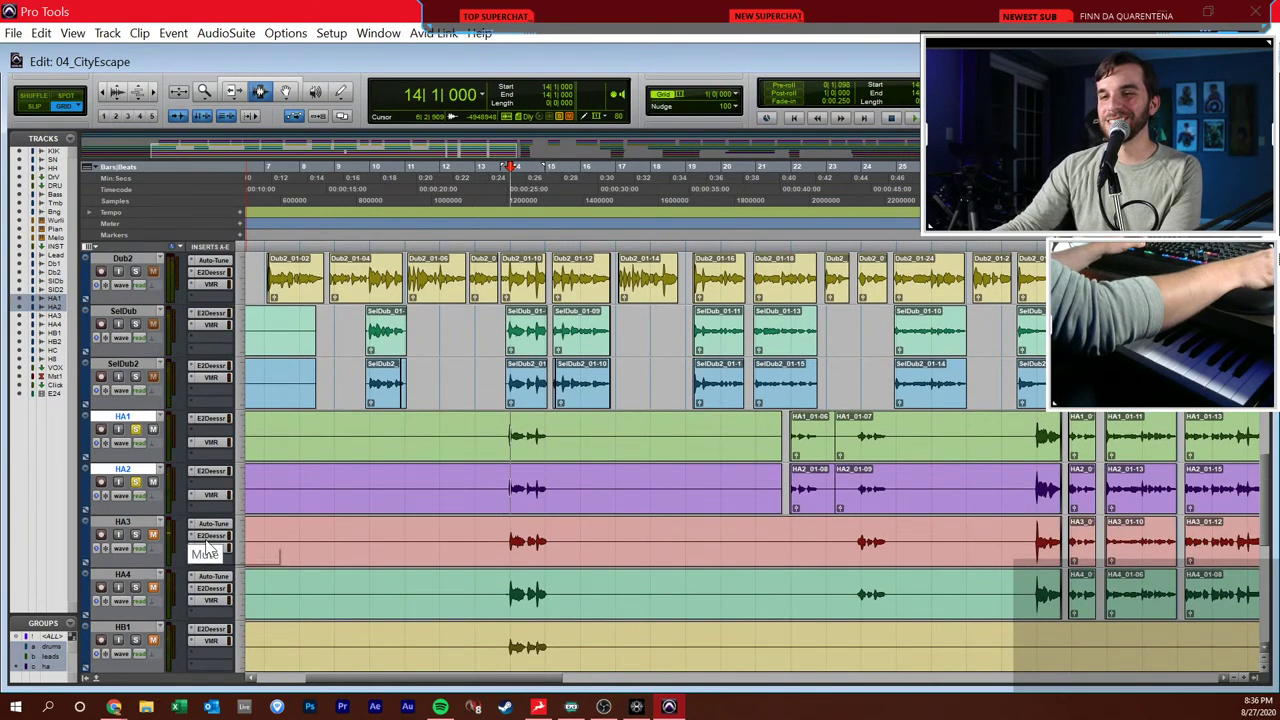
pyautogui.scroll(-2, 285, 518)
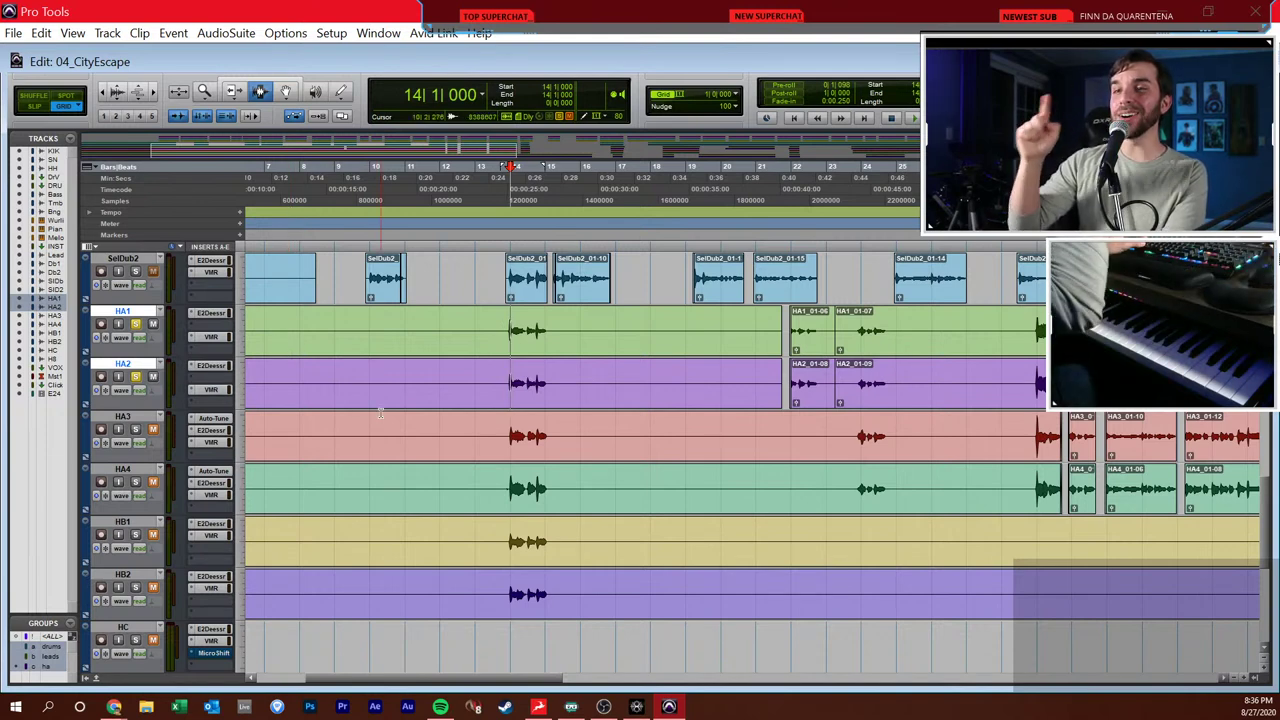
pyautogui.press('space')
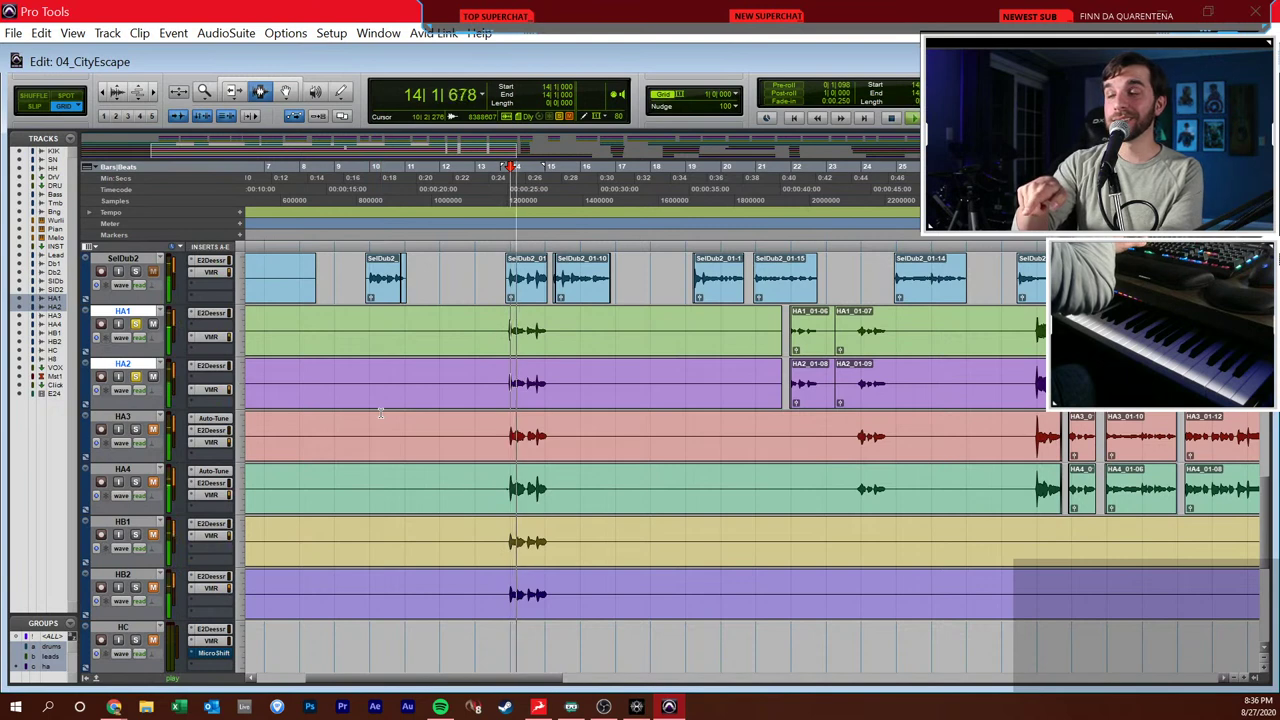
pyautogui.press('space')
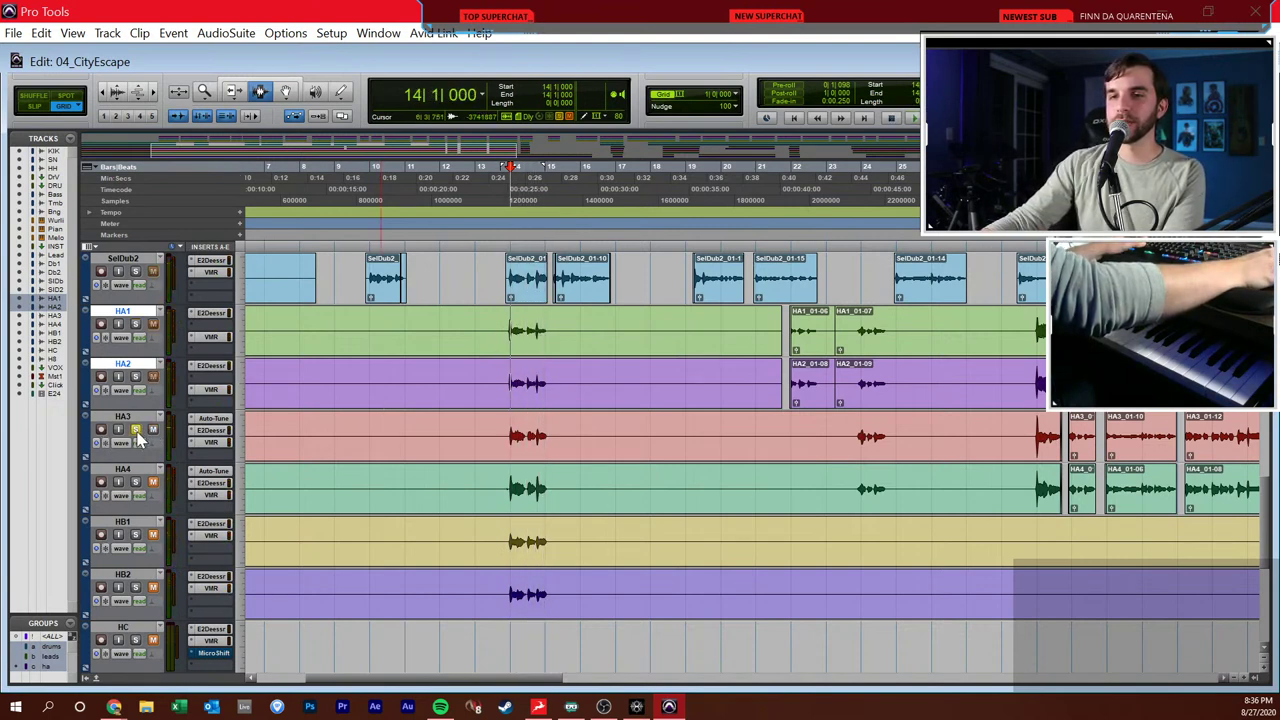
# - Audition the HA3 and HA4 harmonies soloed from 14|1|000, and clear their solos
pyautogui.press('space')
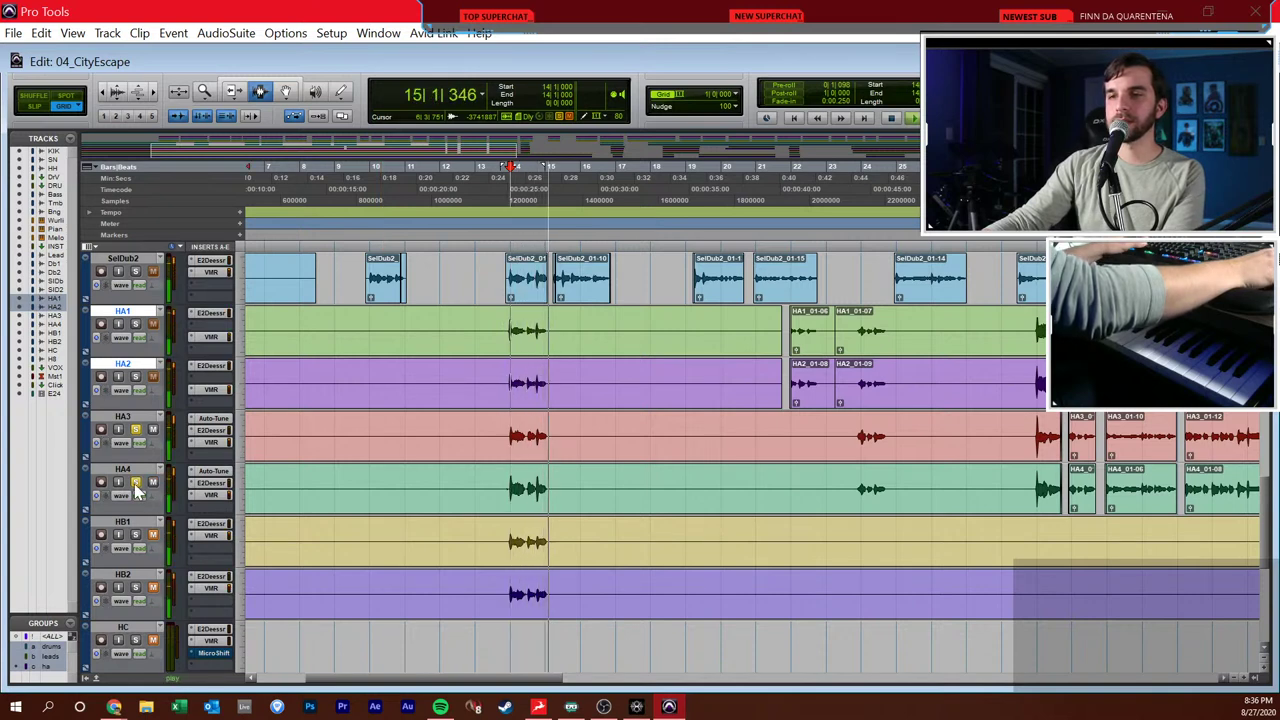
pyautogui.press('space')
pyautogui.click(136, 430)
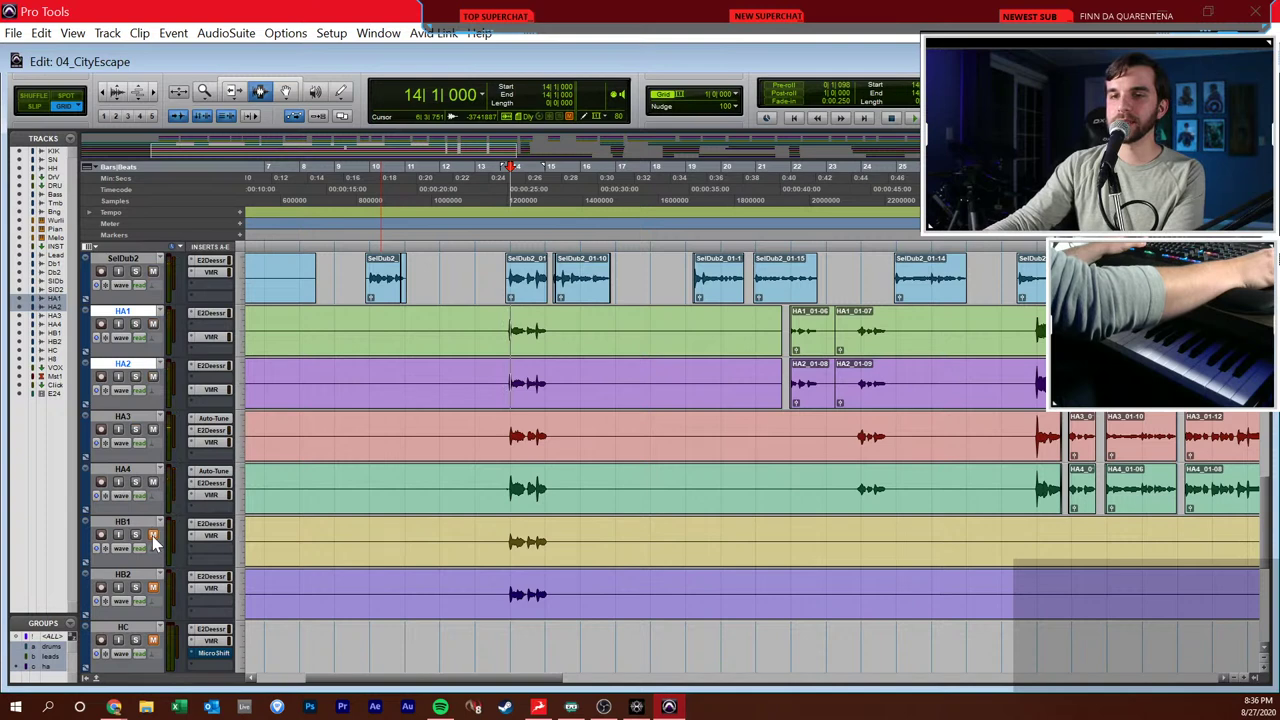
# - Solo the HB1 and HB2 harmonies and play them from 14|1|000
pyautogui.click(136, 588)
pyautogui.click(136, 535)
pyautogui.press('space')
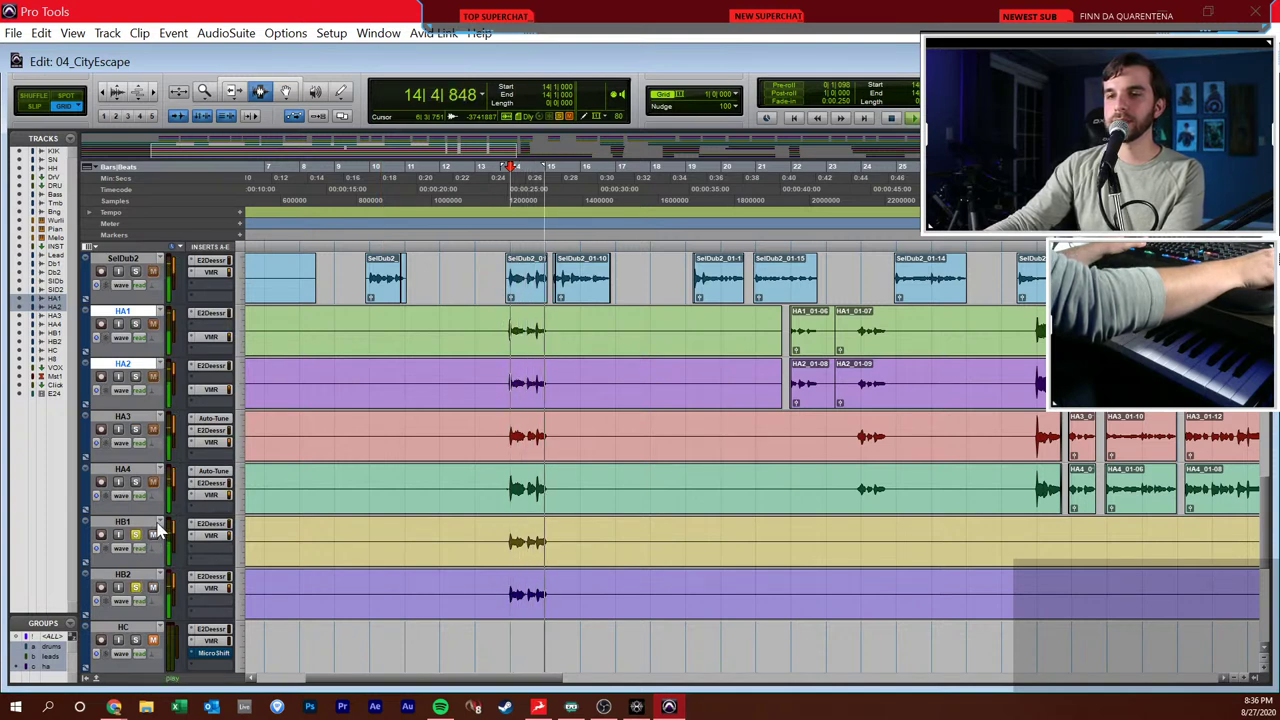
pyautogui.press('space')
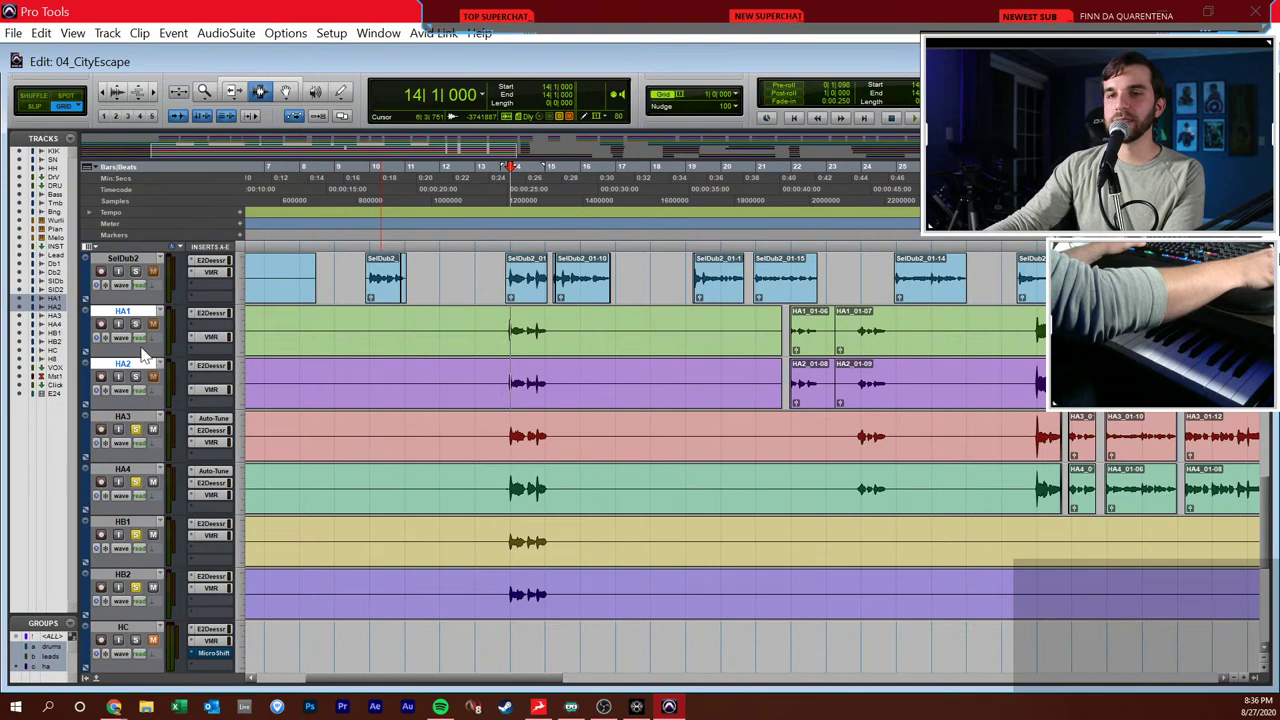
# - Solo the lead, double and harmony vocals together and play the stack from 14|1|000
pyautogui.scroll(4, 160, 340)
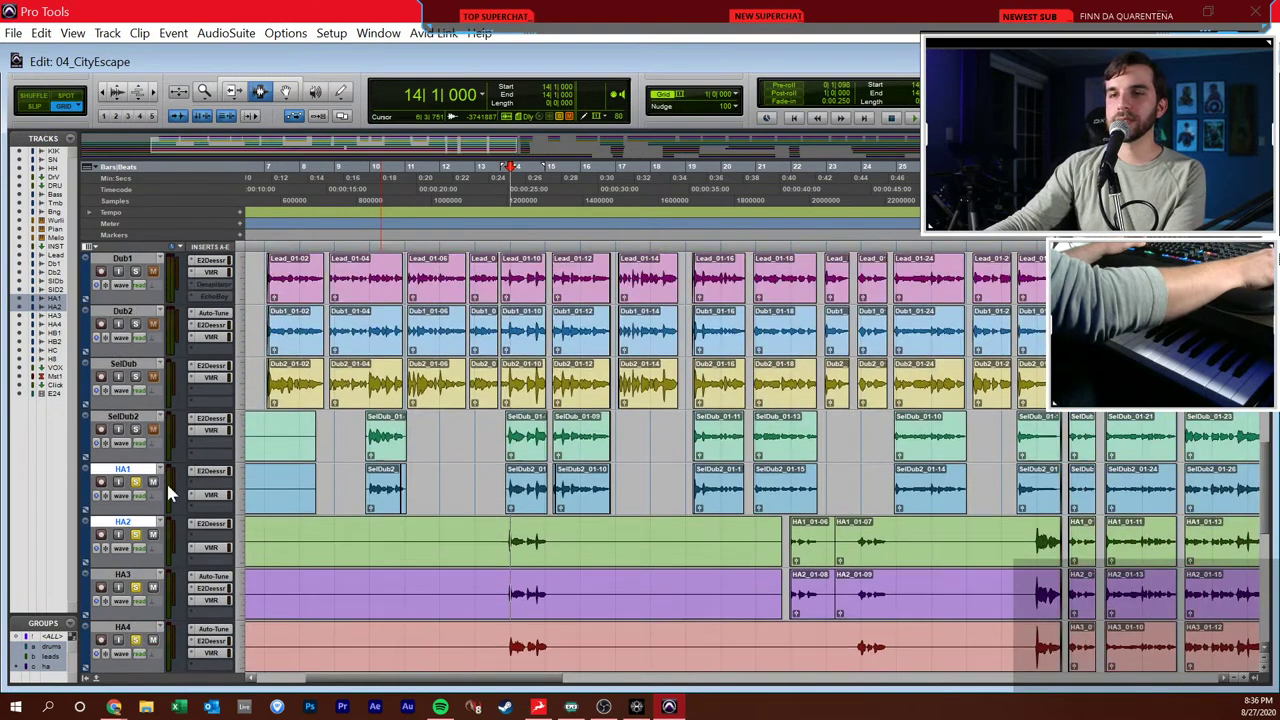
pyautogui.click(135, 482)
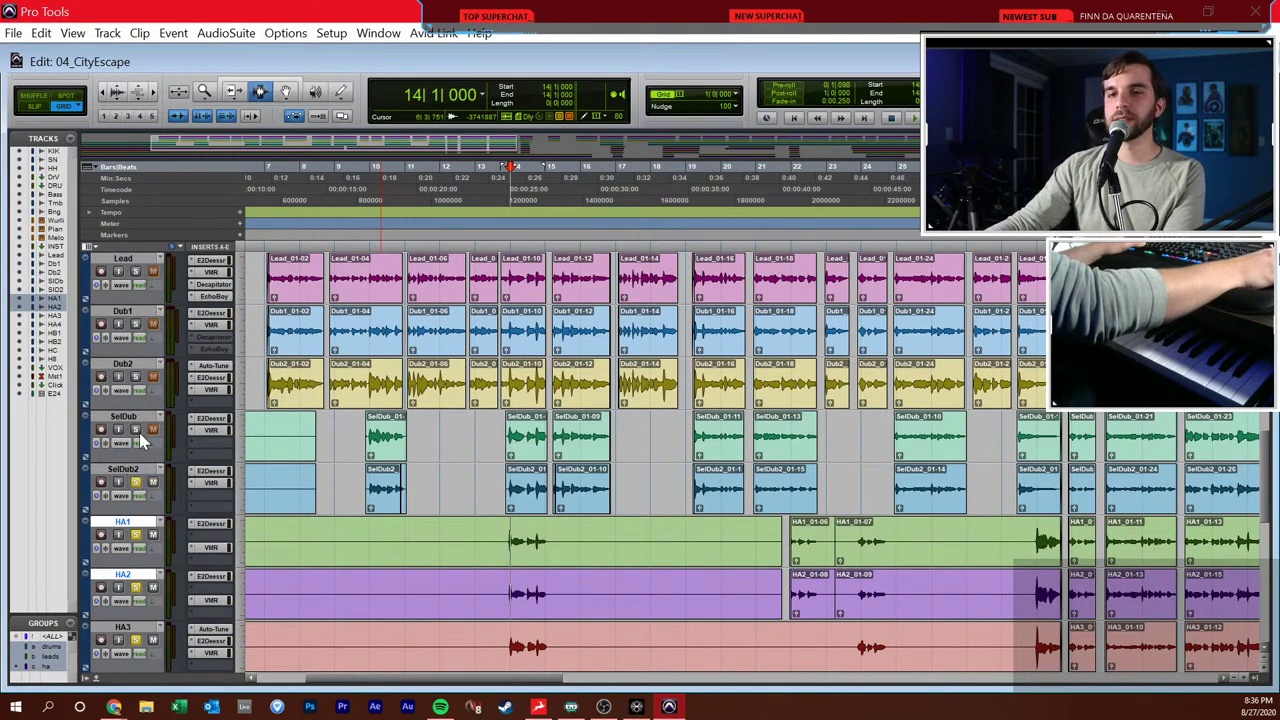
pyautogui.scroll(-5, 386, 464)
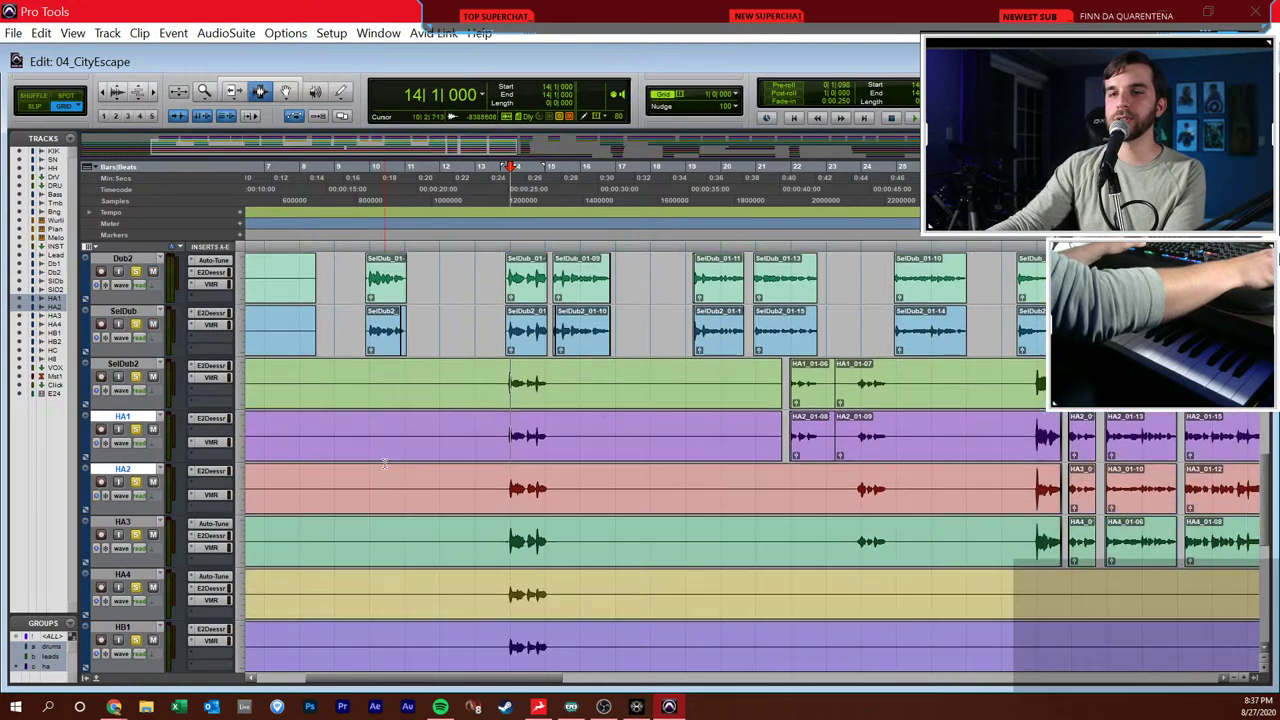
pyautogui.scroll(4, 450, 500)
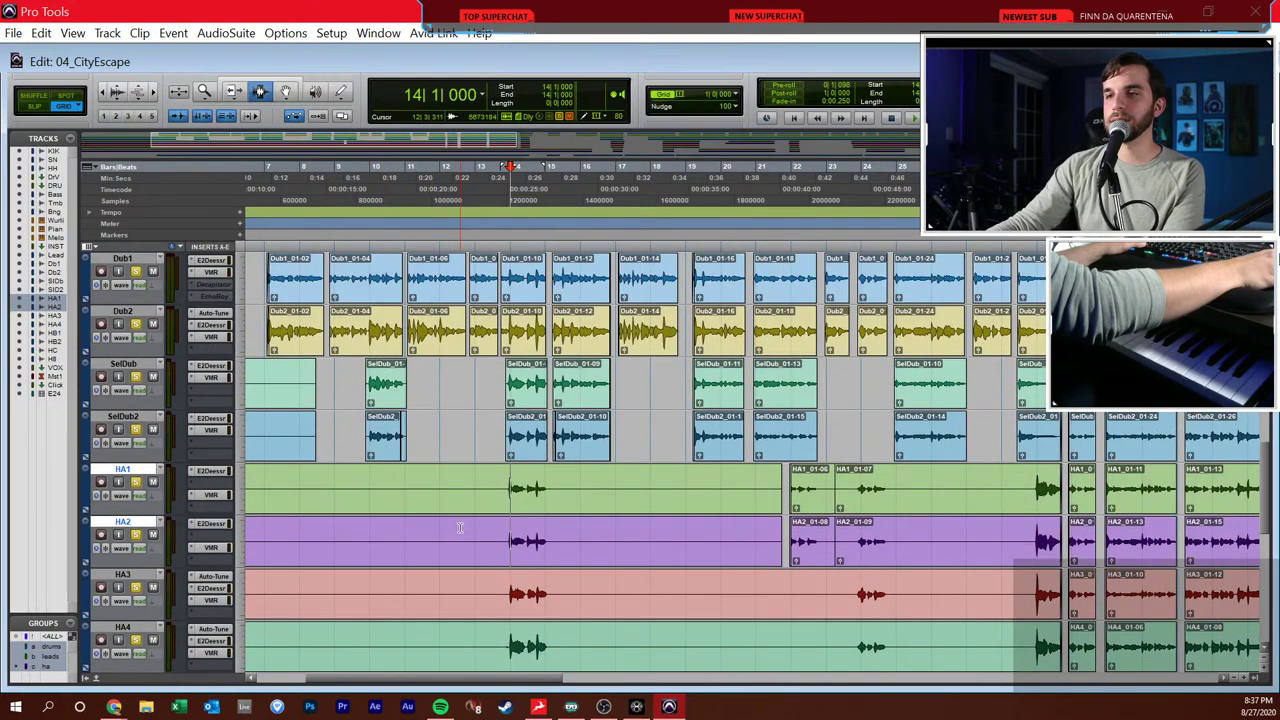
pyautogui.press('space')
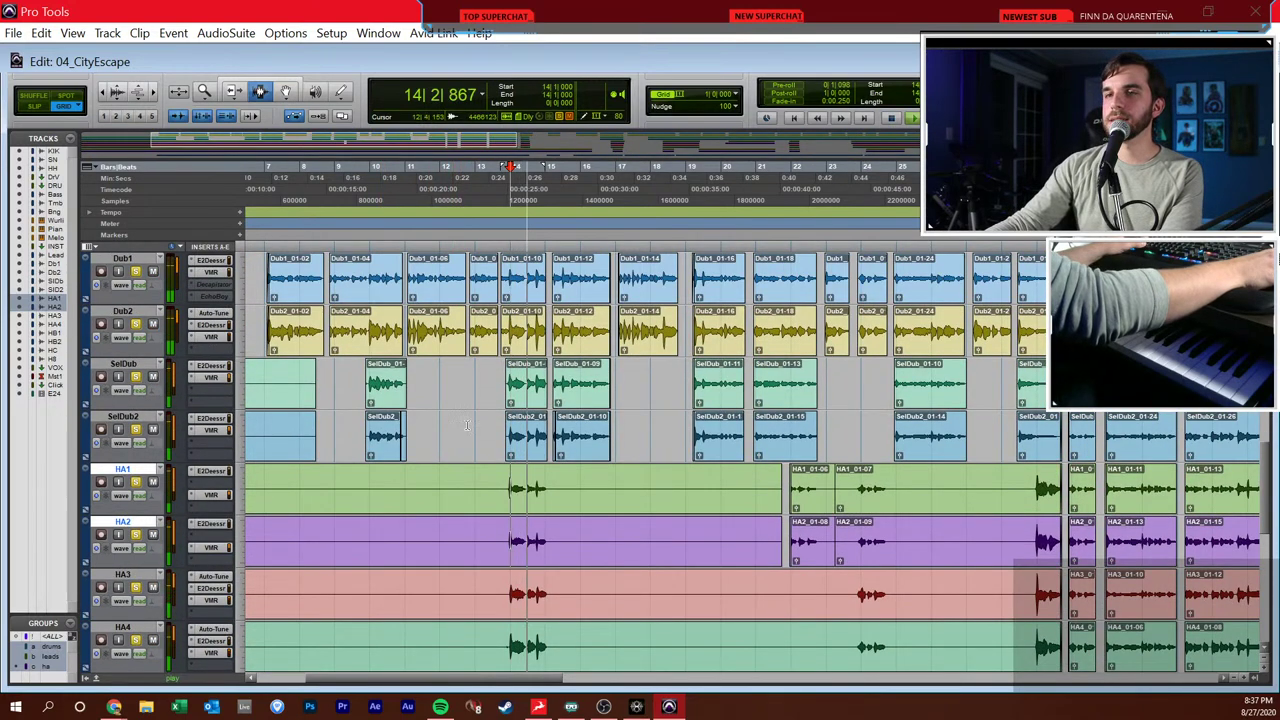
pyautogui.press('space')
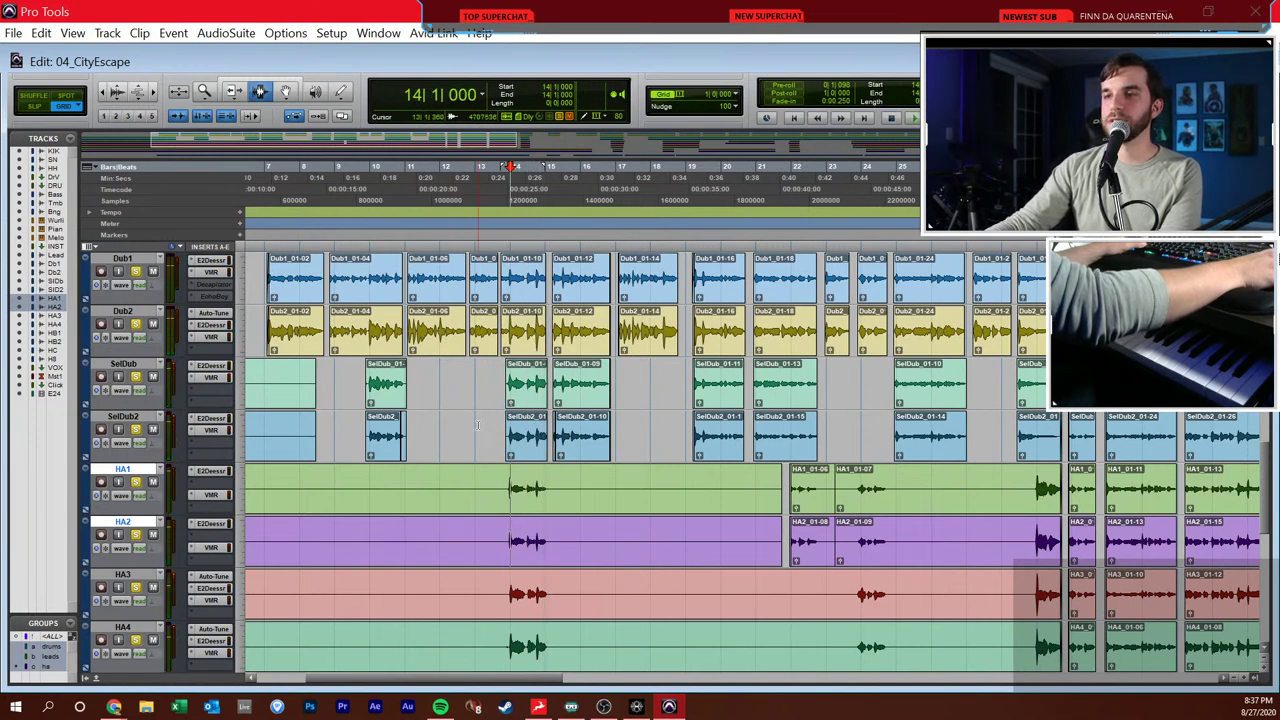
# - Play the soloed vocal stack from 21|1|000
pyautogui.click(762, 432)
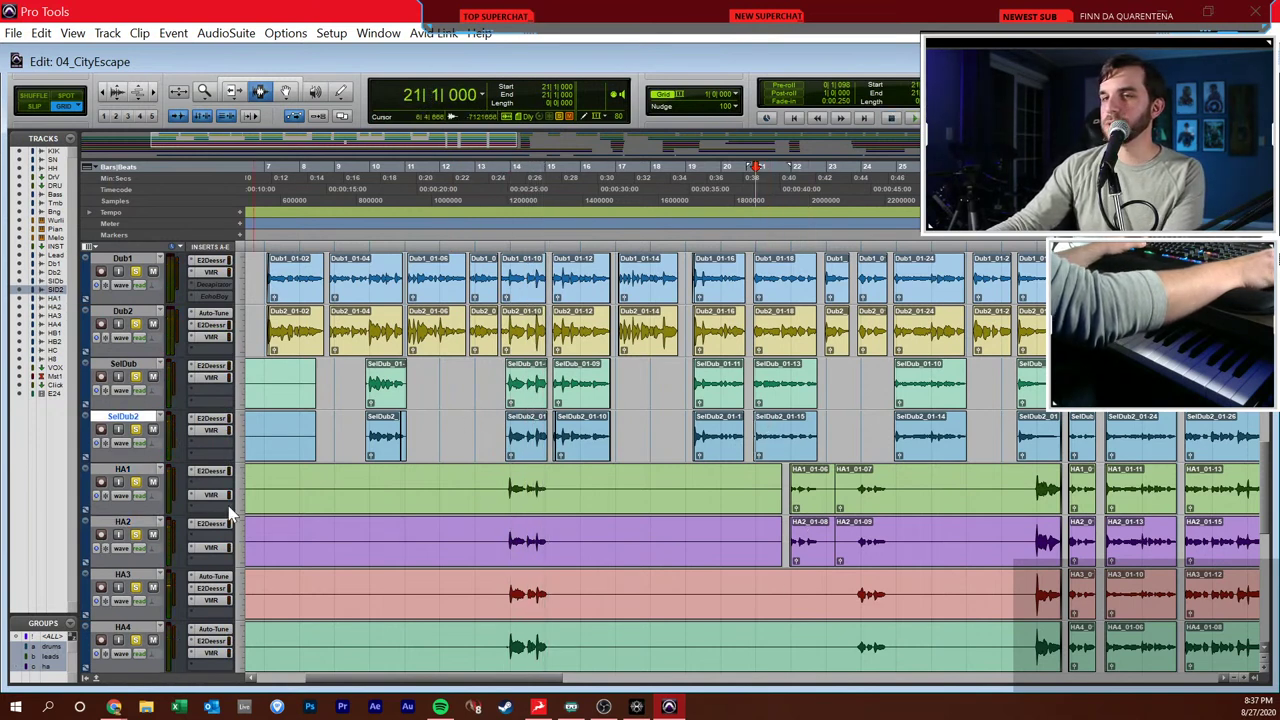
pyautogui.press('space')
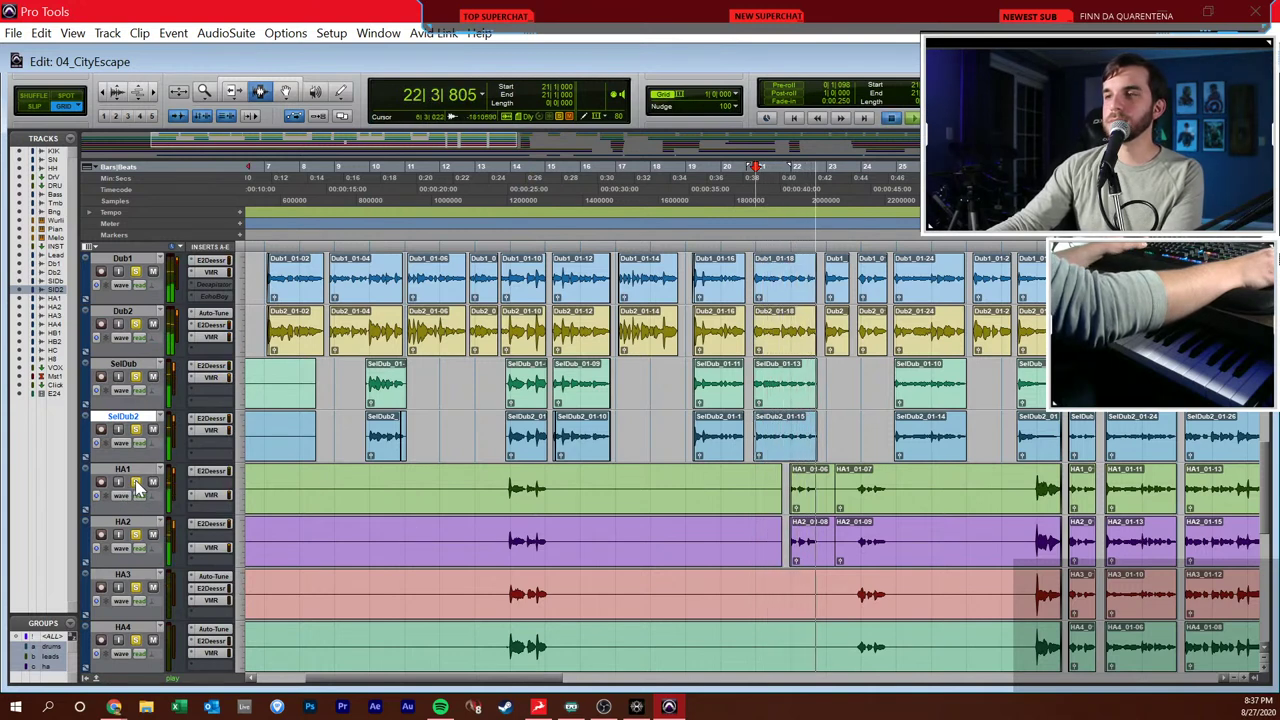
pyautogui.press('space')
# - Narrow the solo to HA1 and HA2, and clear it to play the full mix from 21|1|000
pyautogui.click(136, 482)
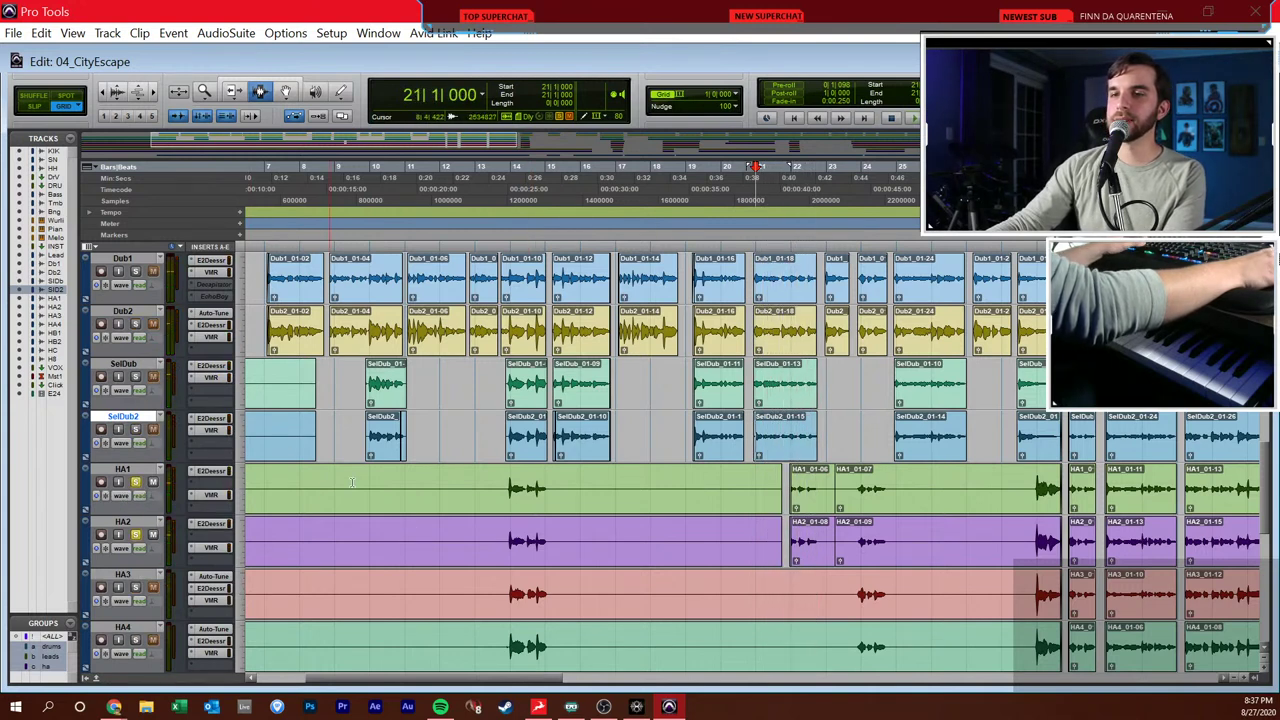
pyautogui.hotkey('ctrl', 'Up')
pyautogui.click(136, 494)
pyautogui.press('space')
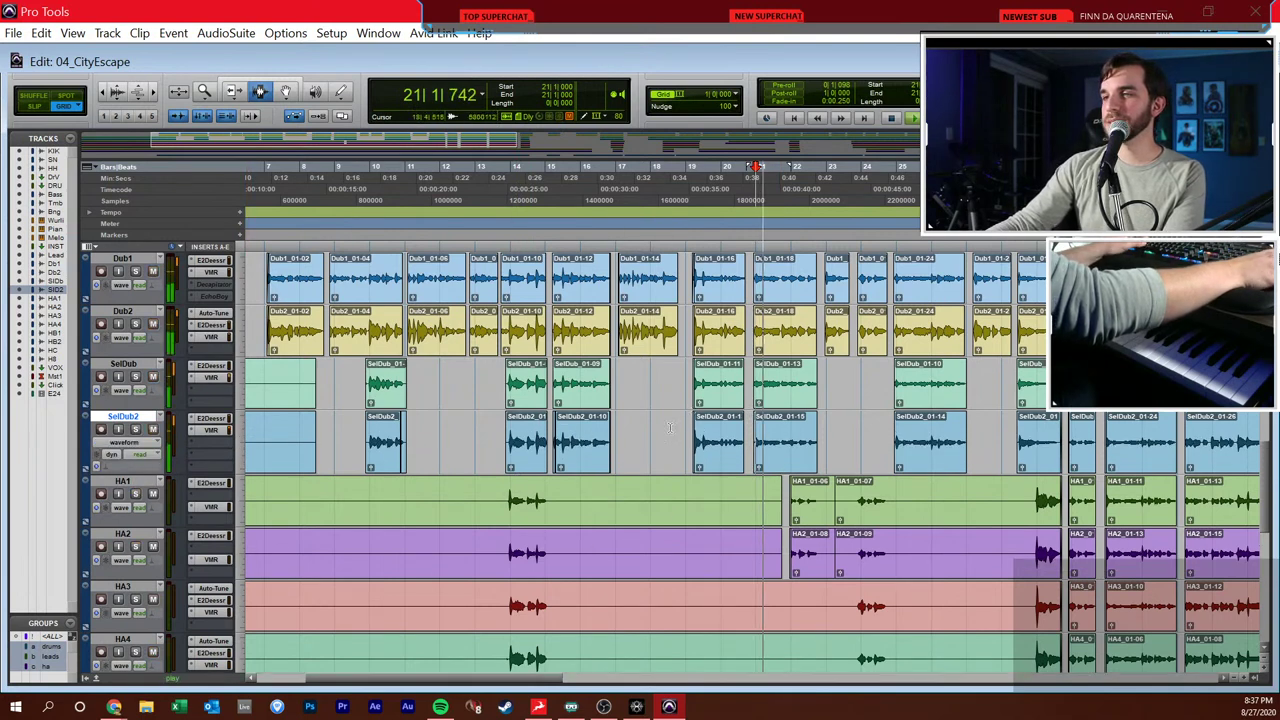
# - Shrink all the tracks to a small height, select the Lead through HB2 vocal tracks, and stop playback
pyautogui.click(238, 302)
pyautogui.keyDown('alt'); pyautogui.click(271, 346); pyautogui.keyUp('alt')
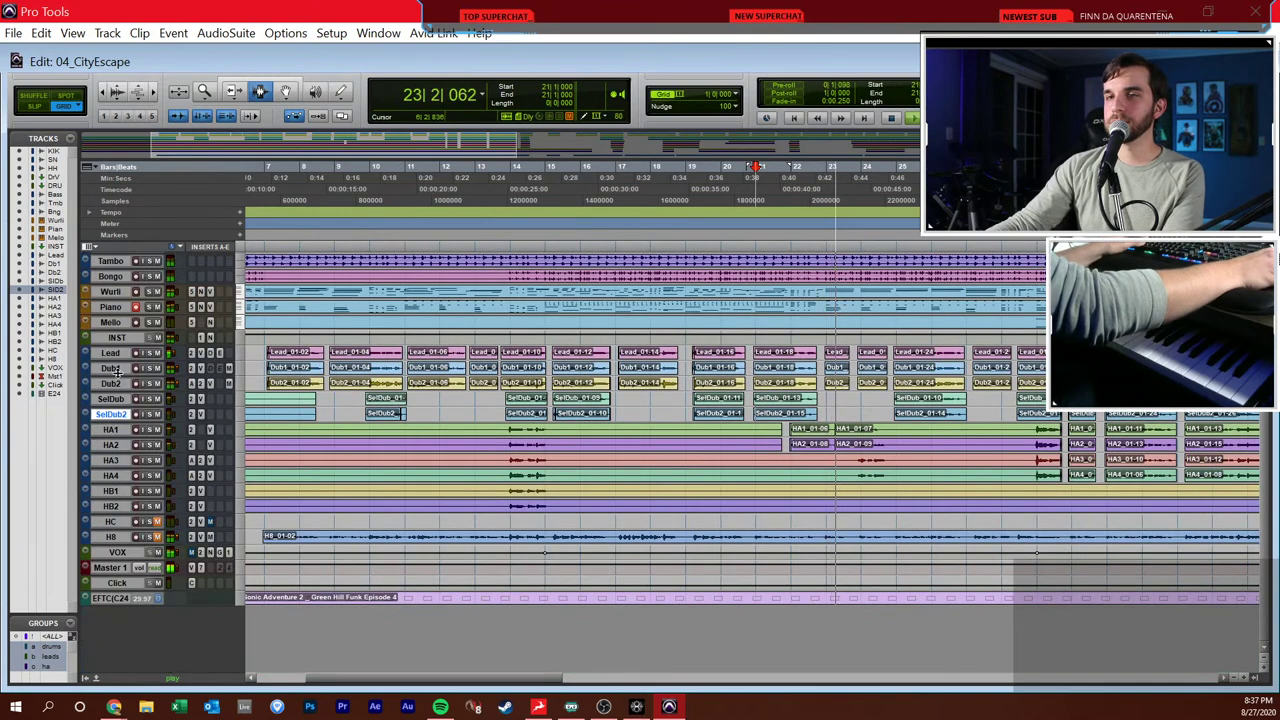
pyautogui.click(110, 354)
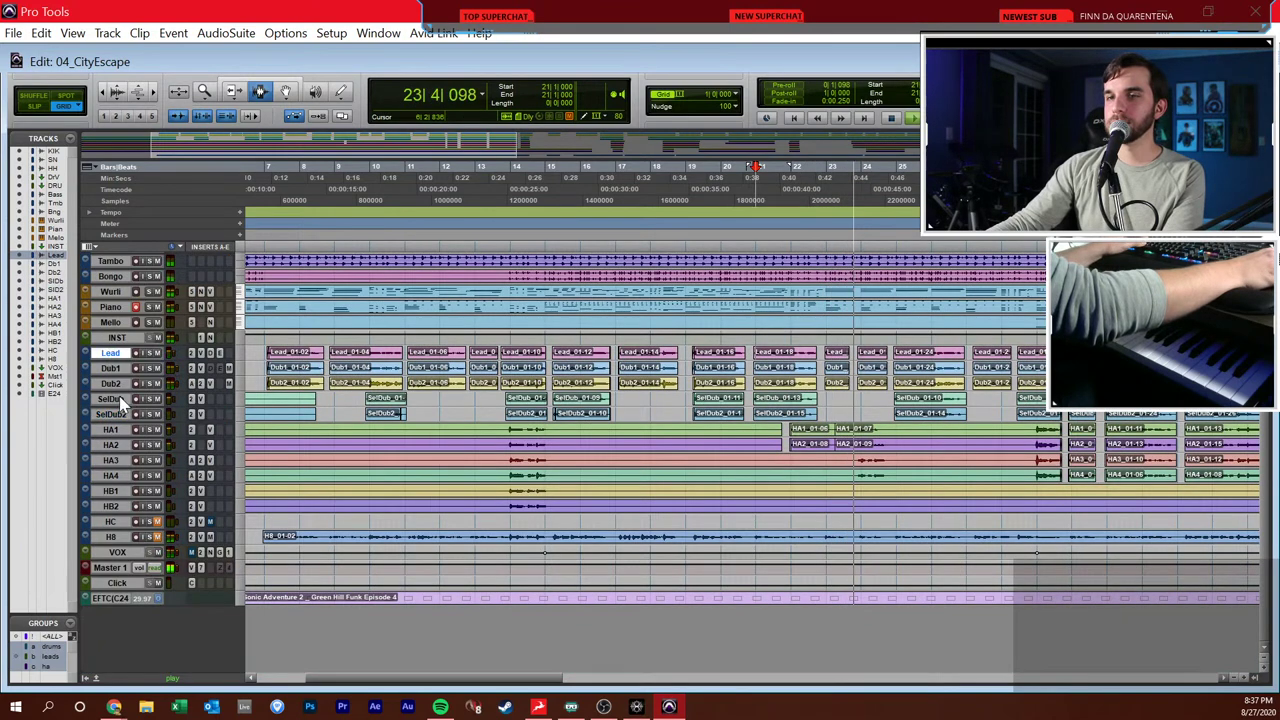
pyautogui.keyDown('shift'); pyautogui.click(127, 506); pyautogui.keyUp('shift')
pyautogui.keyDown('alt'); pyautogui.keyDown('shift'); pyautogui.click(151, 506); pyautogui.keyUp('shift'); pyautogui.keyUp('alt')
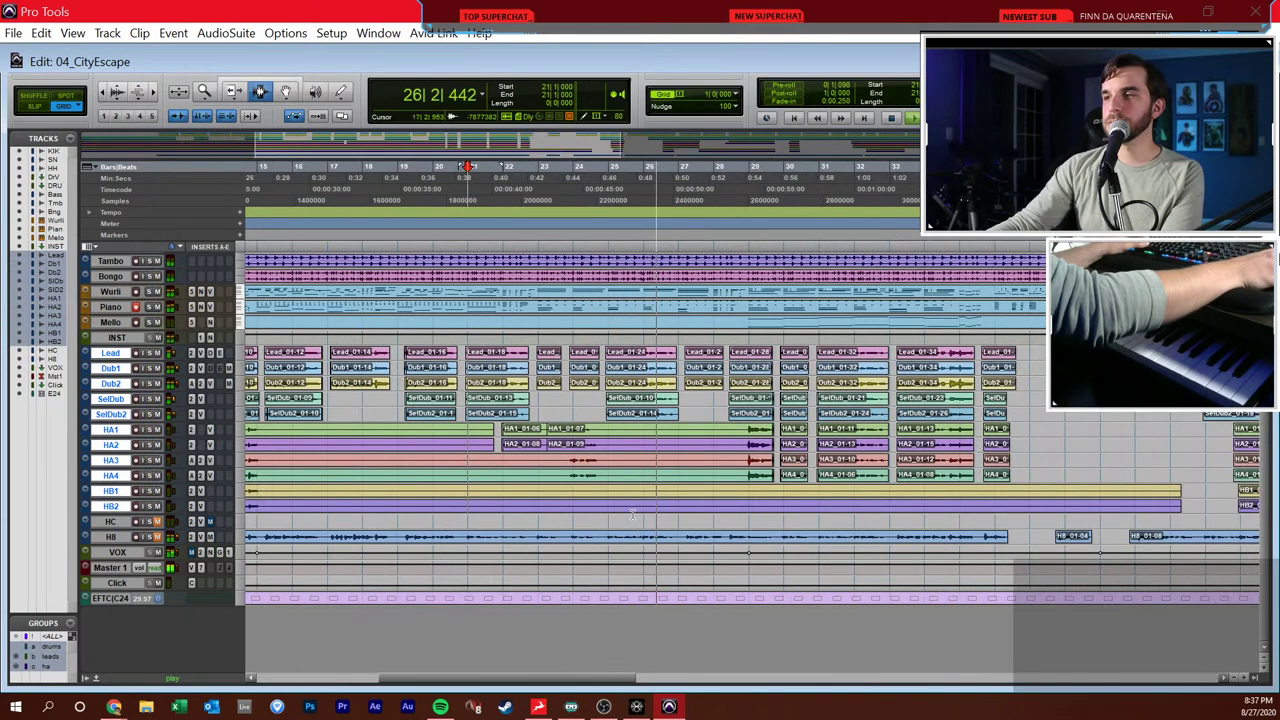
pyautogui.press('space')
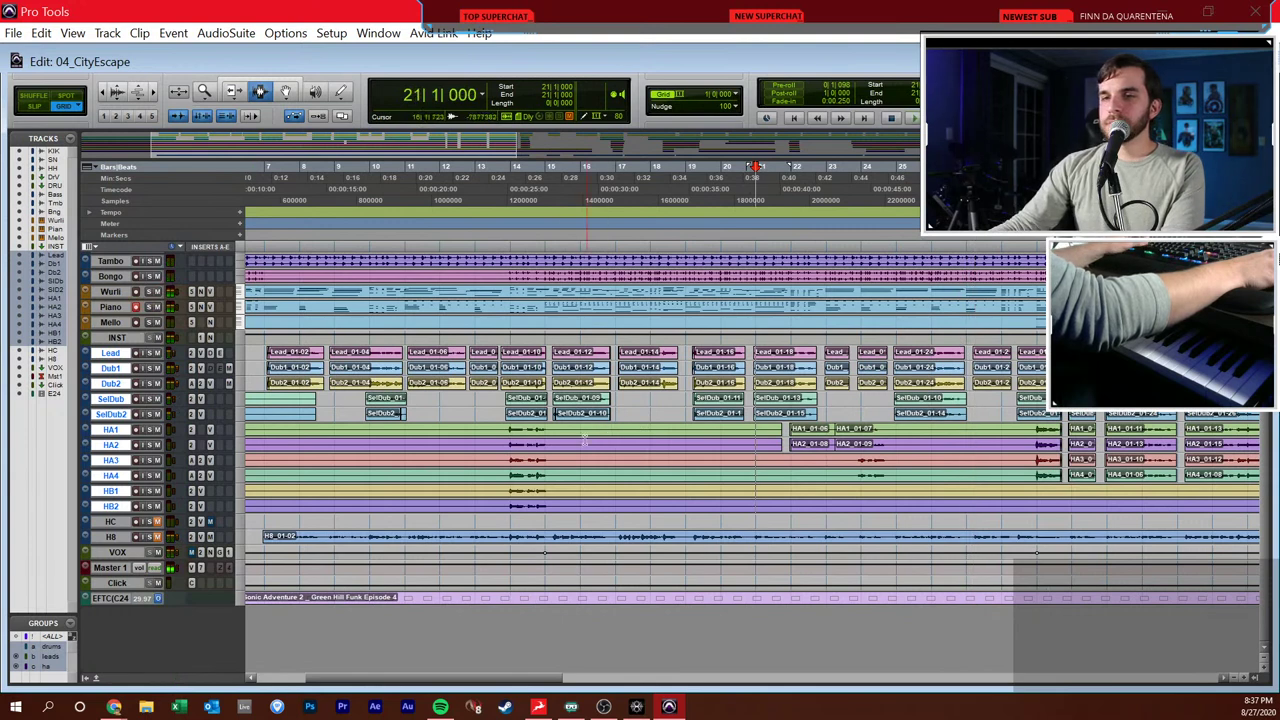
# - Play the H8 track soloed from 7|1|000, and mute the track
pyautogui.click(263, 538)
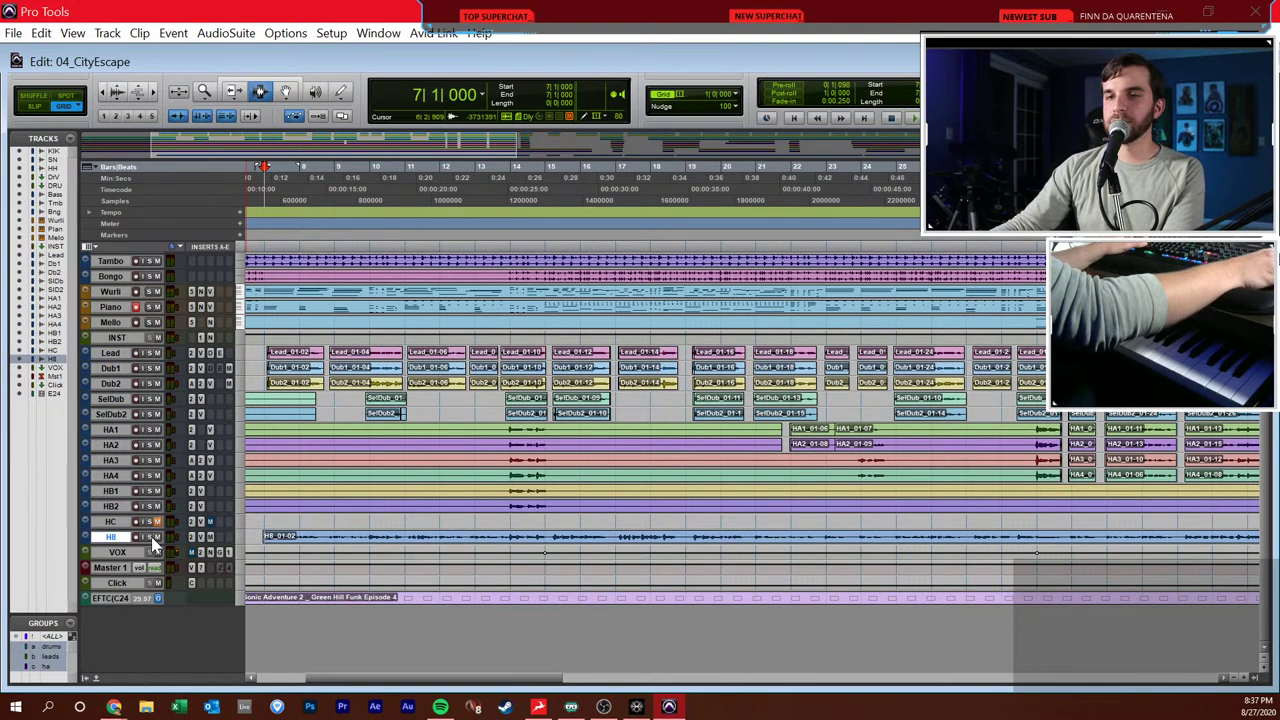
pyautogui.press('space')
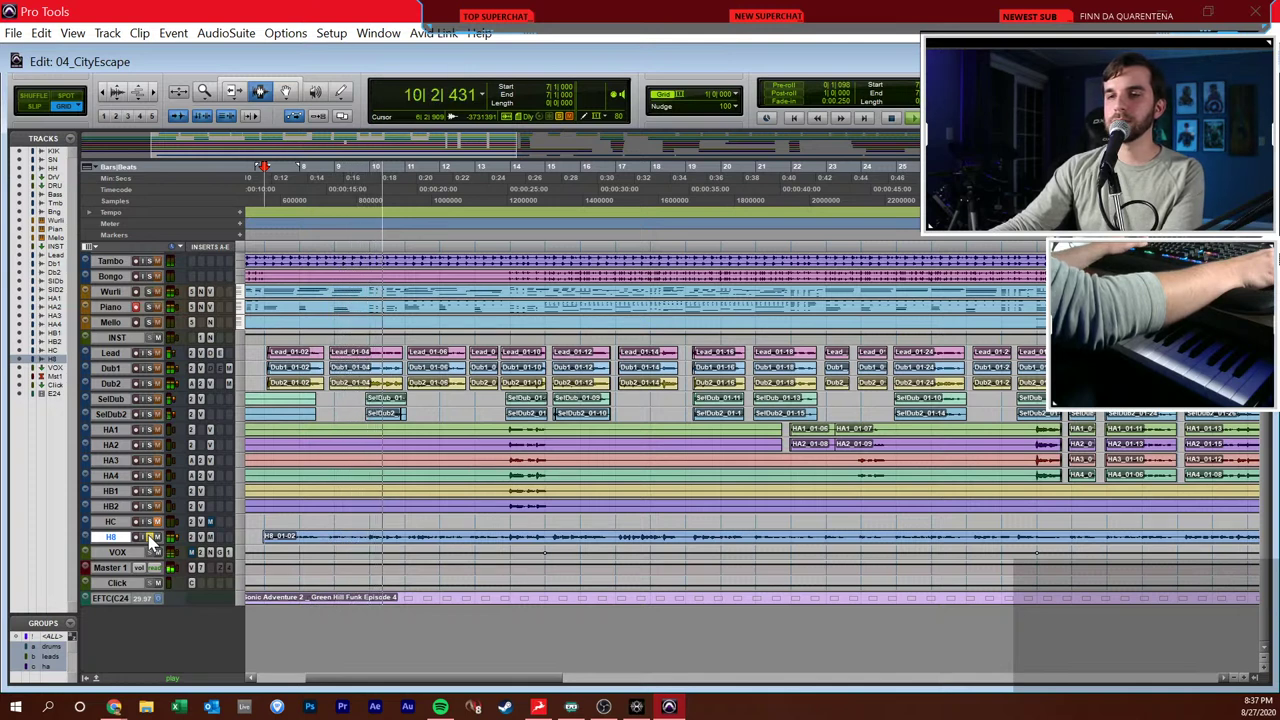
pyautogui.press('space')
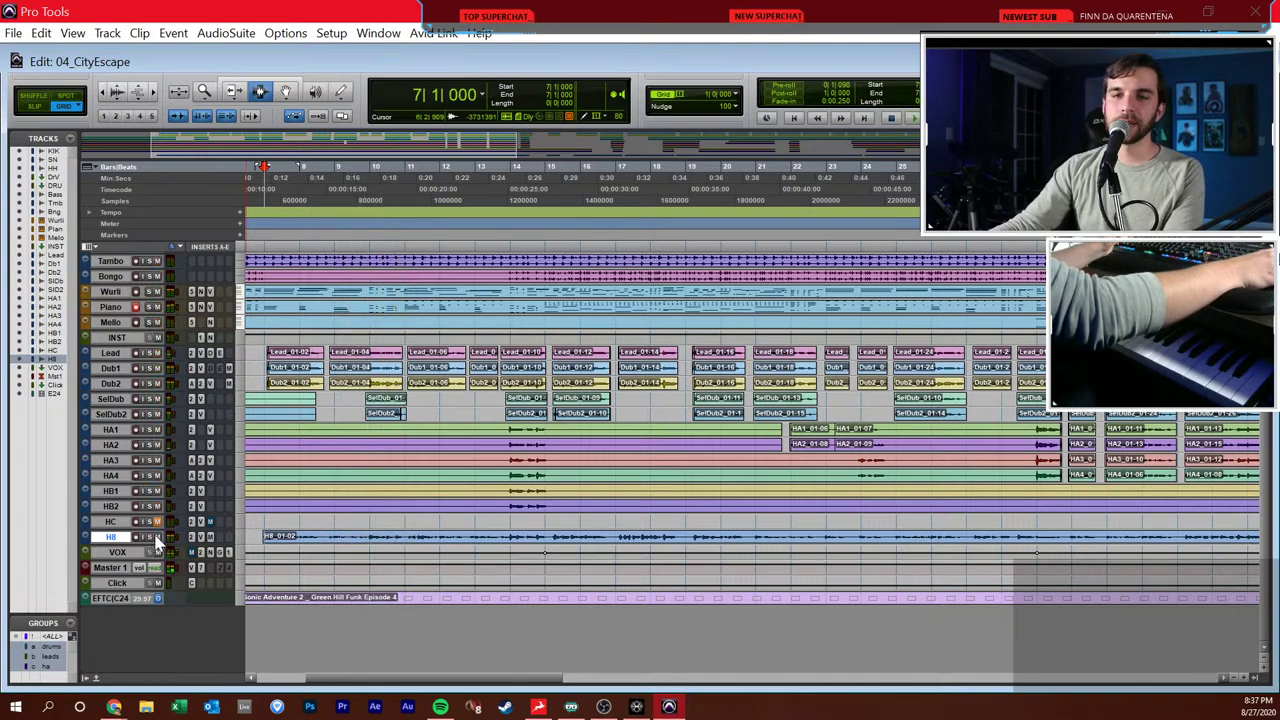
# - Unmute, solo and enlarge the HC harmony track, and play its clip from 70|1|000
pyautogui.hotkey('ctrl', '[')
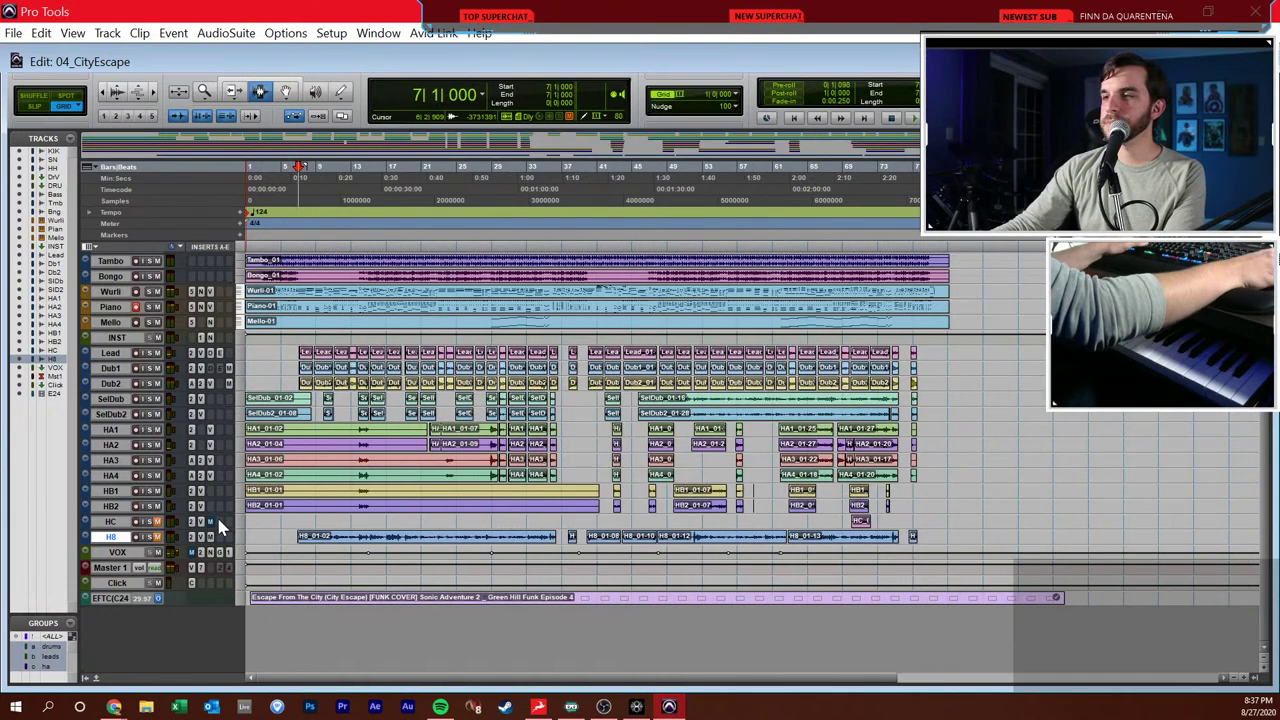
pyautogui.click(120, 522)
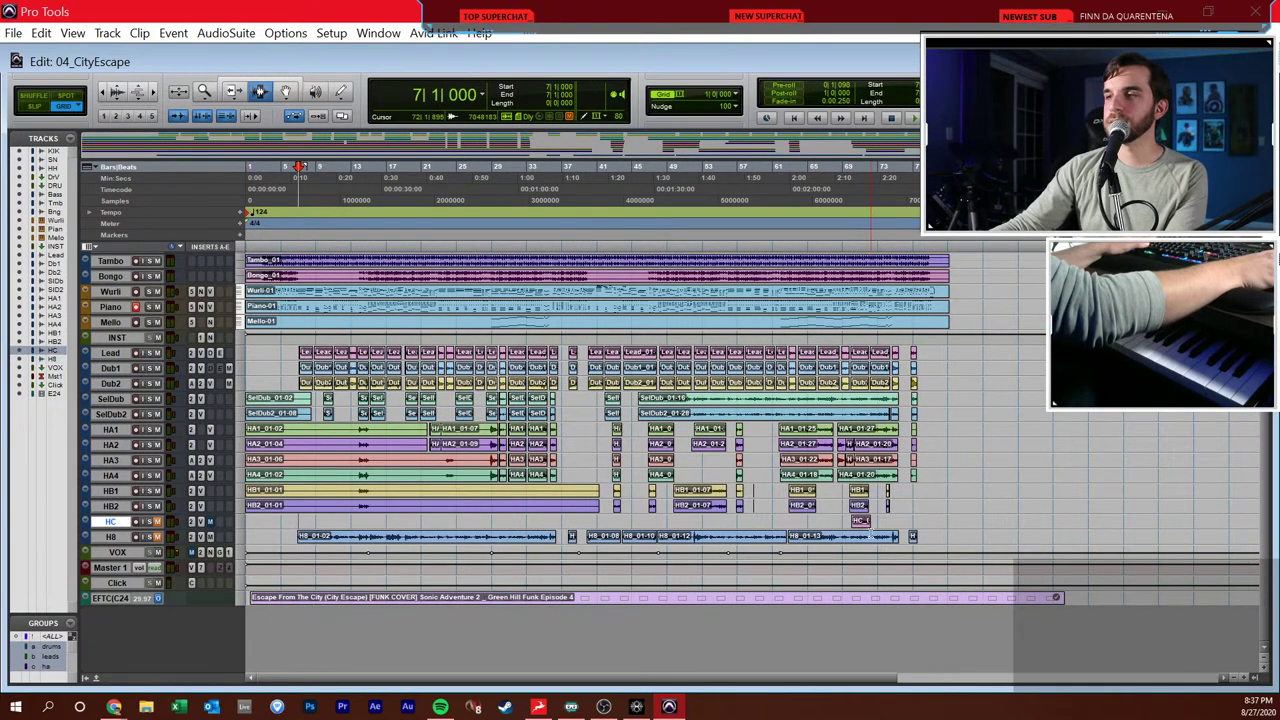
pyautogui.click(867, 230)
pyautogui.hotkey('ctrl', ']')
pyautogui.hotkey('ctrl', ']')
pyautogui.hotkey('ctrl', ']')
pyautogui.click(700, 536)
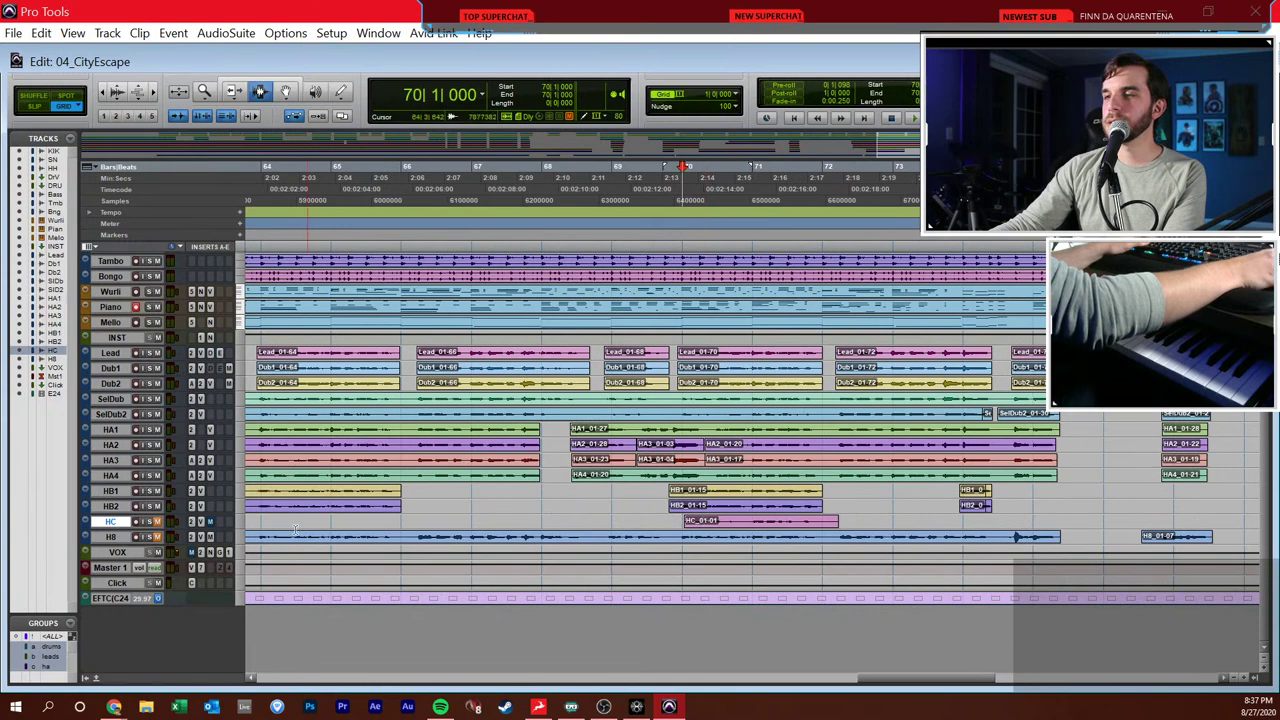
pyautogui.click(150, 522)
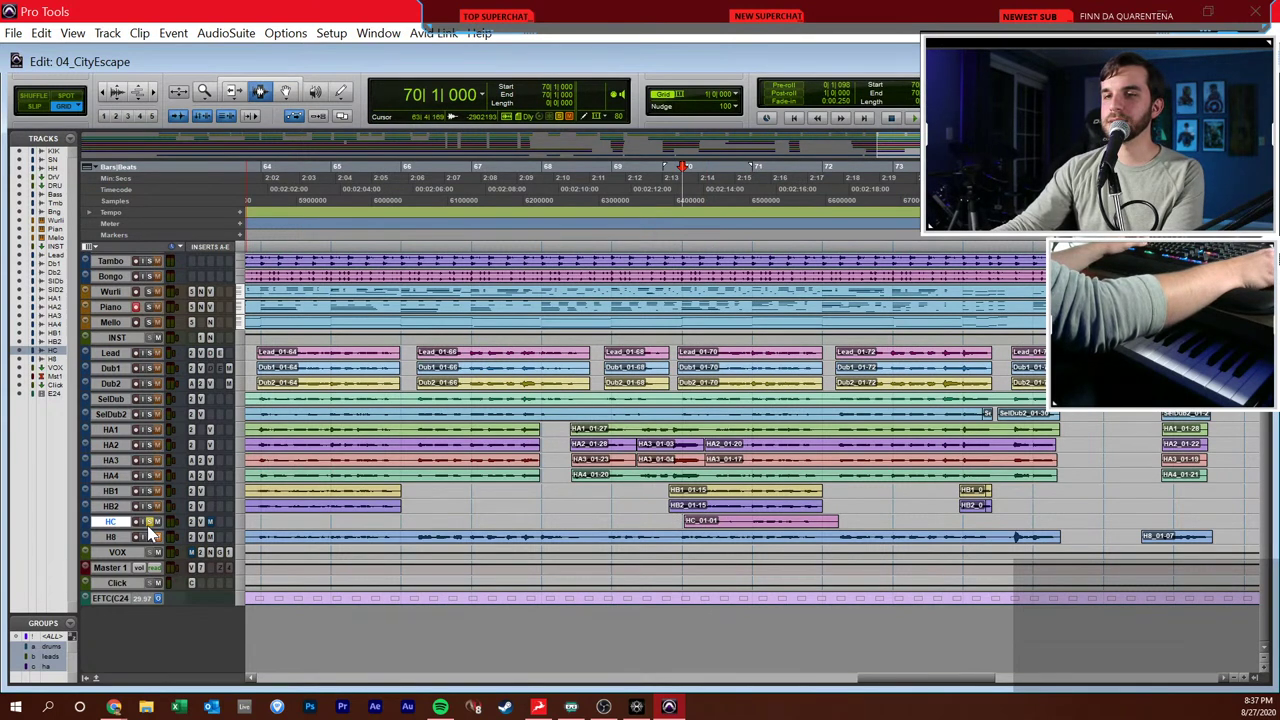
pyautogui.press('super+Down')
pyautogui.press('space')
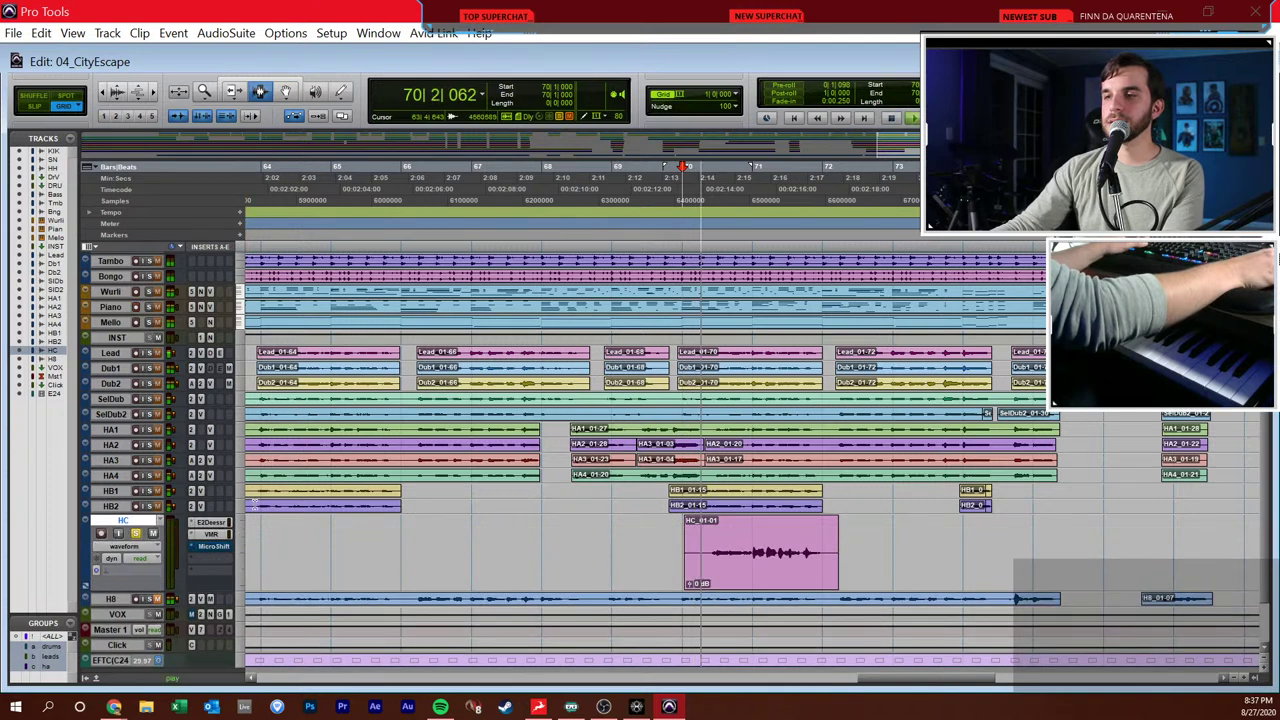
pyautogui.press('space')
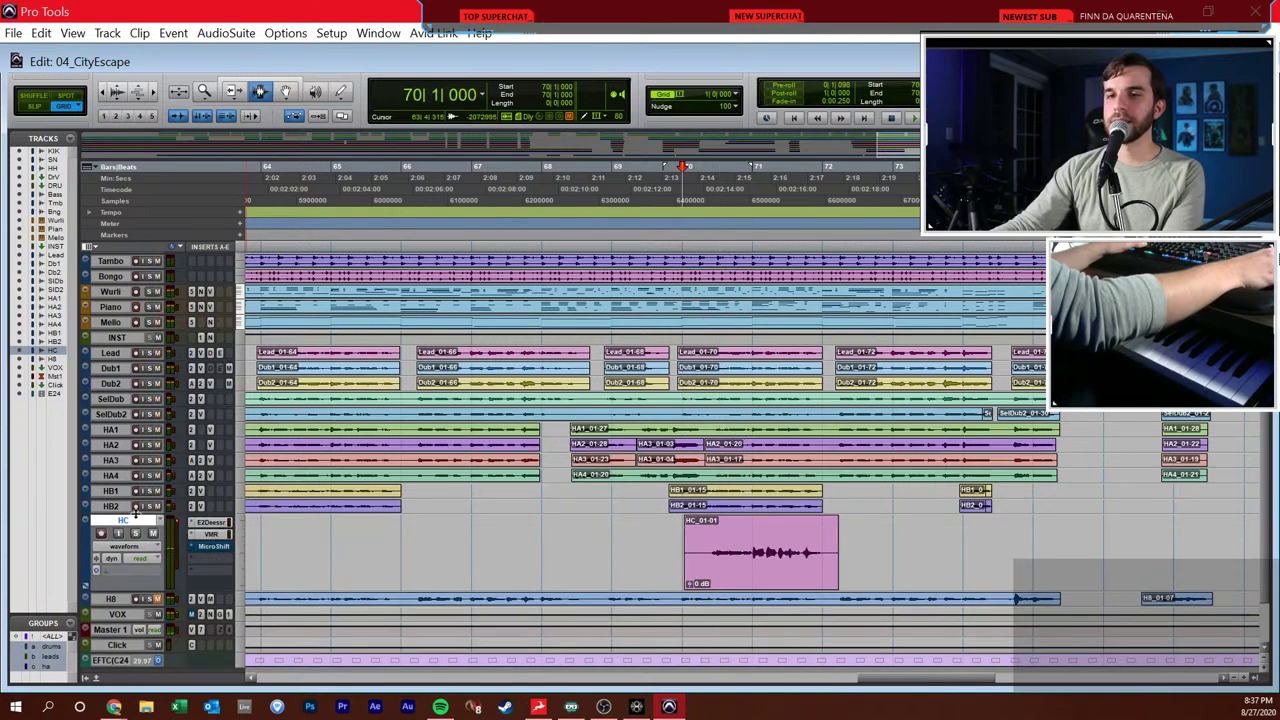
# - Play the mix without any solo from 63|1|000
pyautogui.press('KP_1')
pyautogui.press('KP_1')
pyautogui.press('KP_2')
pyautogui.press('KP_1')
pyautogui.press('KP_1')
pyautogui.press('KP_1')
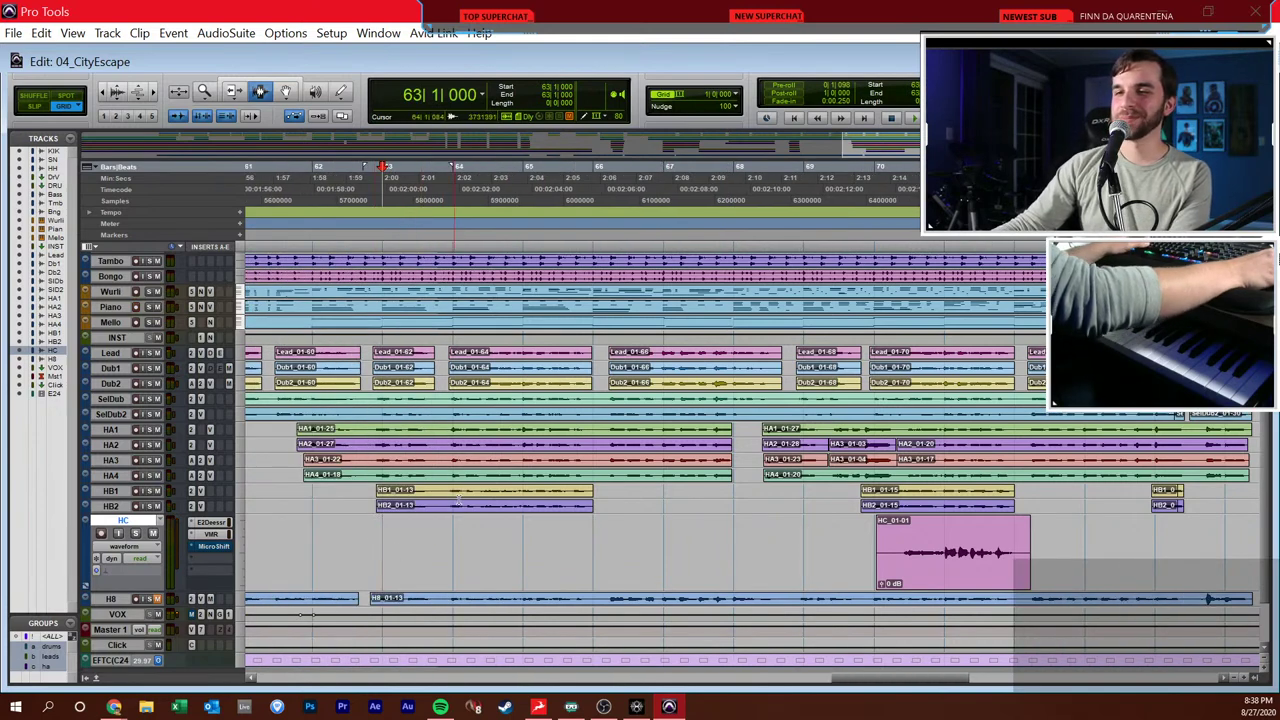
pyautogui.press('space')
pyautogui.press('space')
# - Select and solo the Lead through HB2 vocal tracks and play the stack from 63|1|000
pyautogui.press('p')
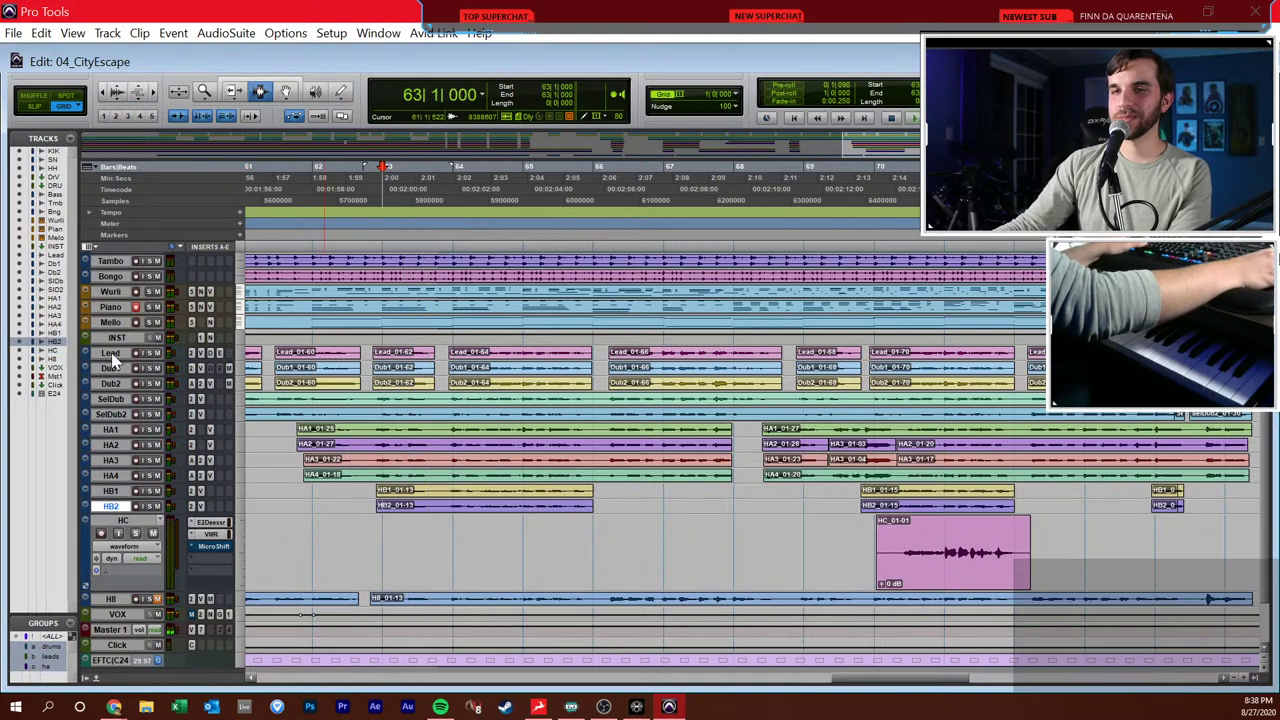
pyautogui.keyDown('shift'); pyautogui.click(111, 356); pyautogui.keyUp('shift')
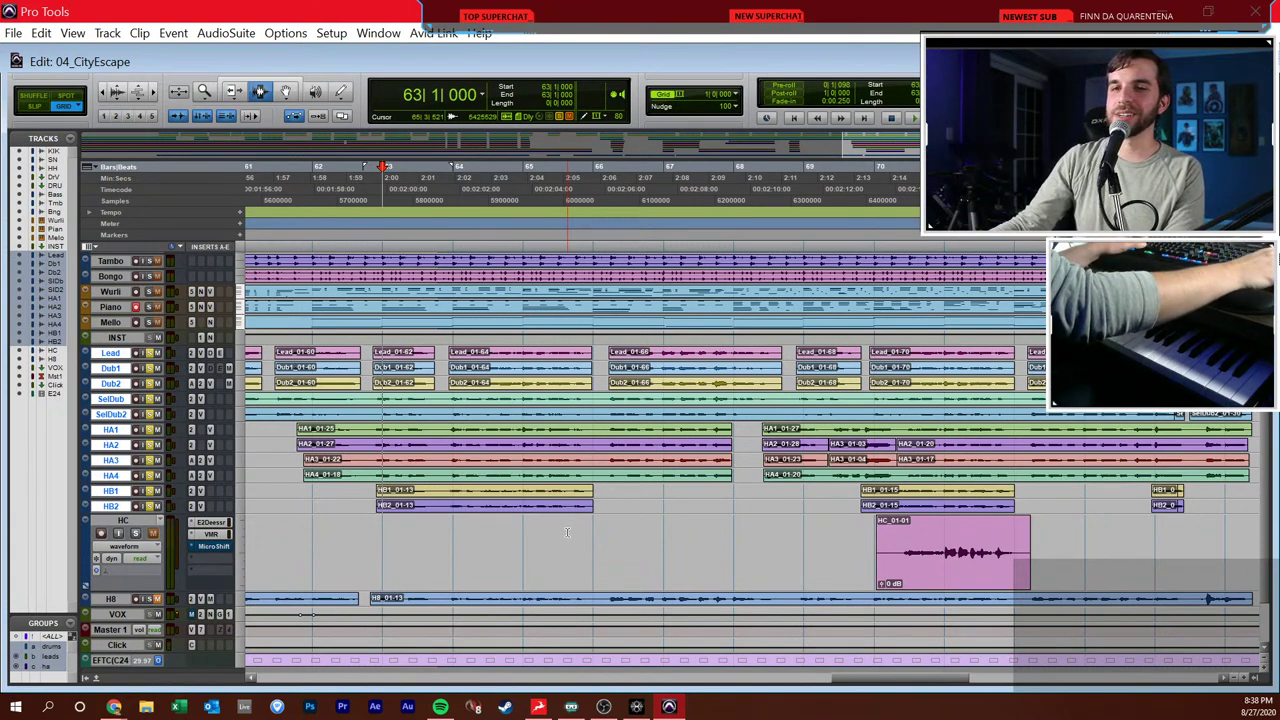
pyautogui.press('space')
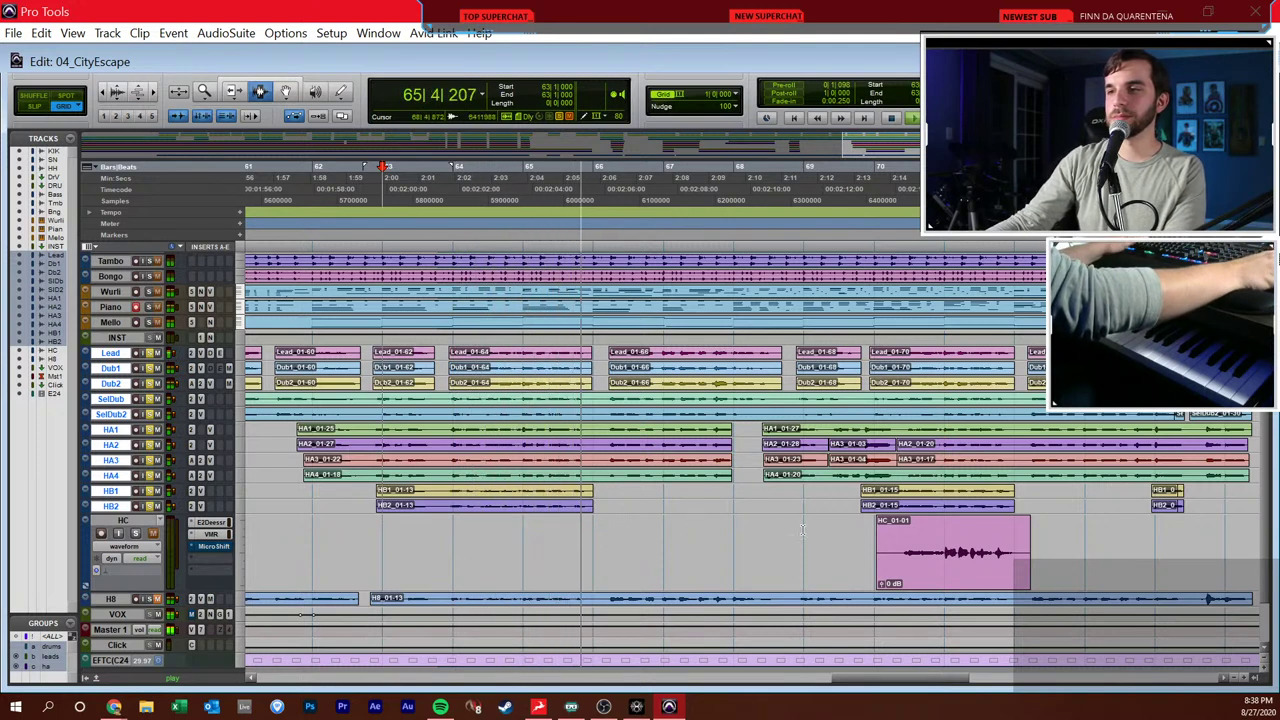
# - Add HC to the soloed vocals, play from 69|1|000, and raise the HC volume to +1.4 dB
pyautogui.click(115, 521)
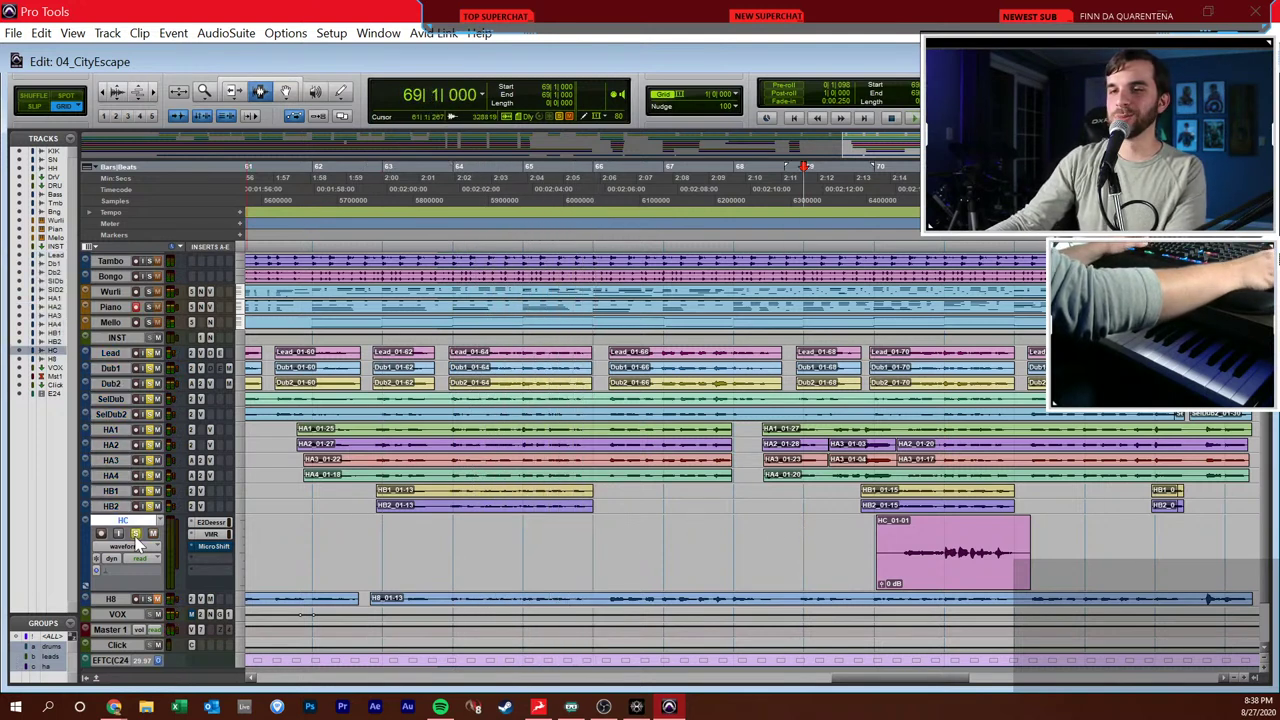
pyautogui.hotkey('ctrl', '=')
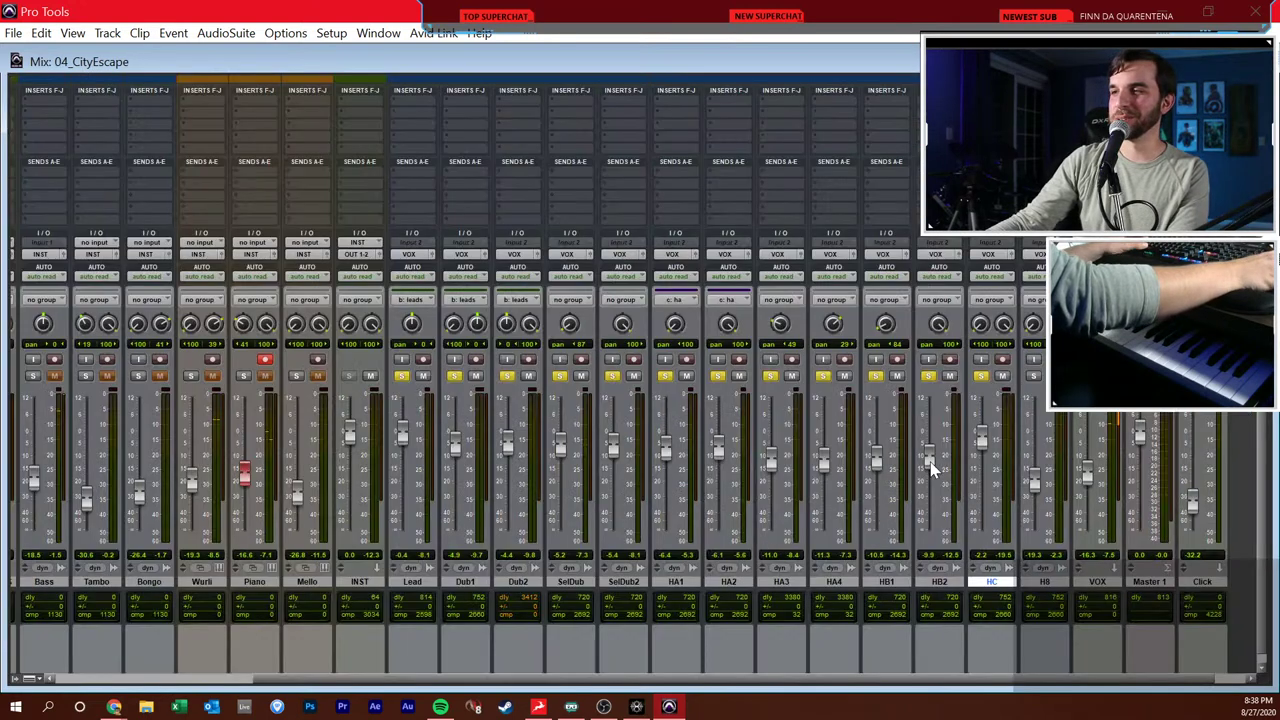
pyautogui.moveTo(982, 436)
pyautogui.mouseDown()
pyautogui.moveTo(988, 456)
pyautogui.moveTo(994, 430)
pyautogui.mouseUp()
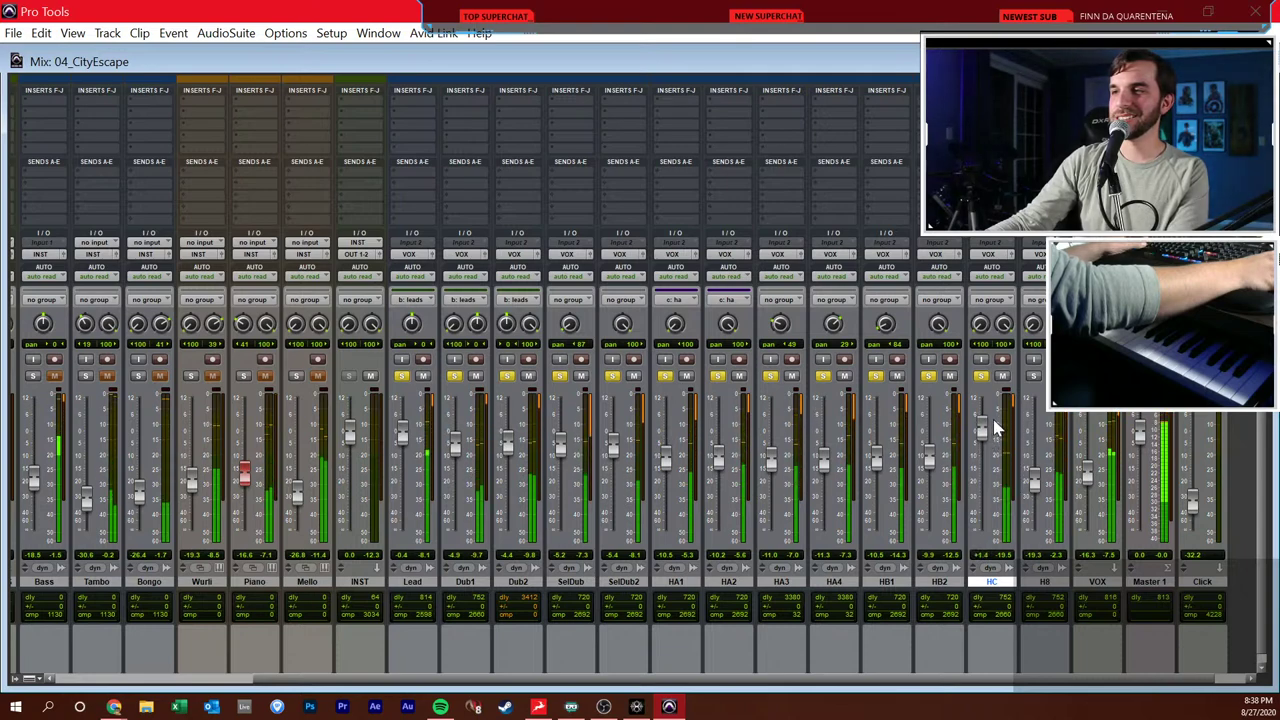
# - Narrow the solo to the HC track alone during playback, and stop after hearing its clip
pyautogui.keyDown('ctrl'); pyautogui.click(981, 377); pyautogui.keyUp('ctrl')
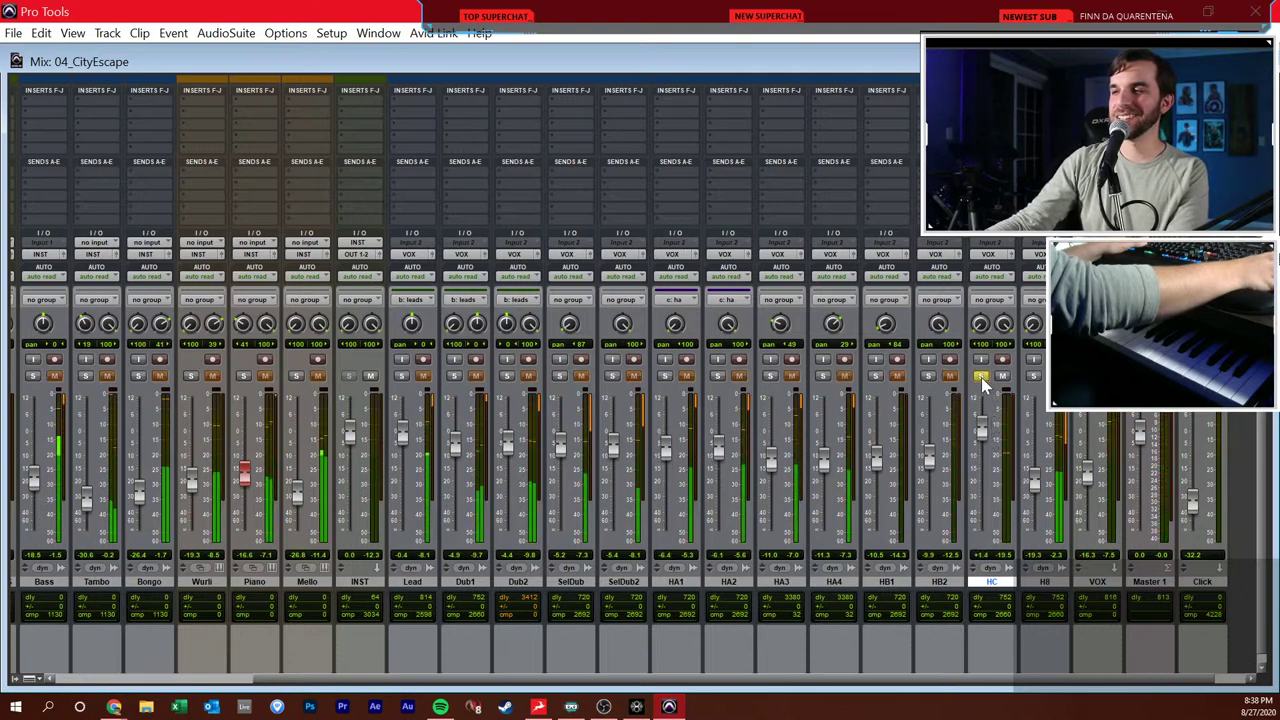
pyautogui.hotkey('ctrl', '=')
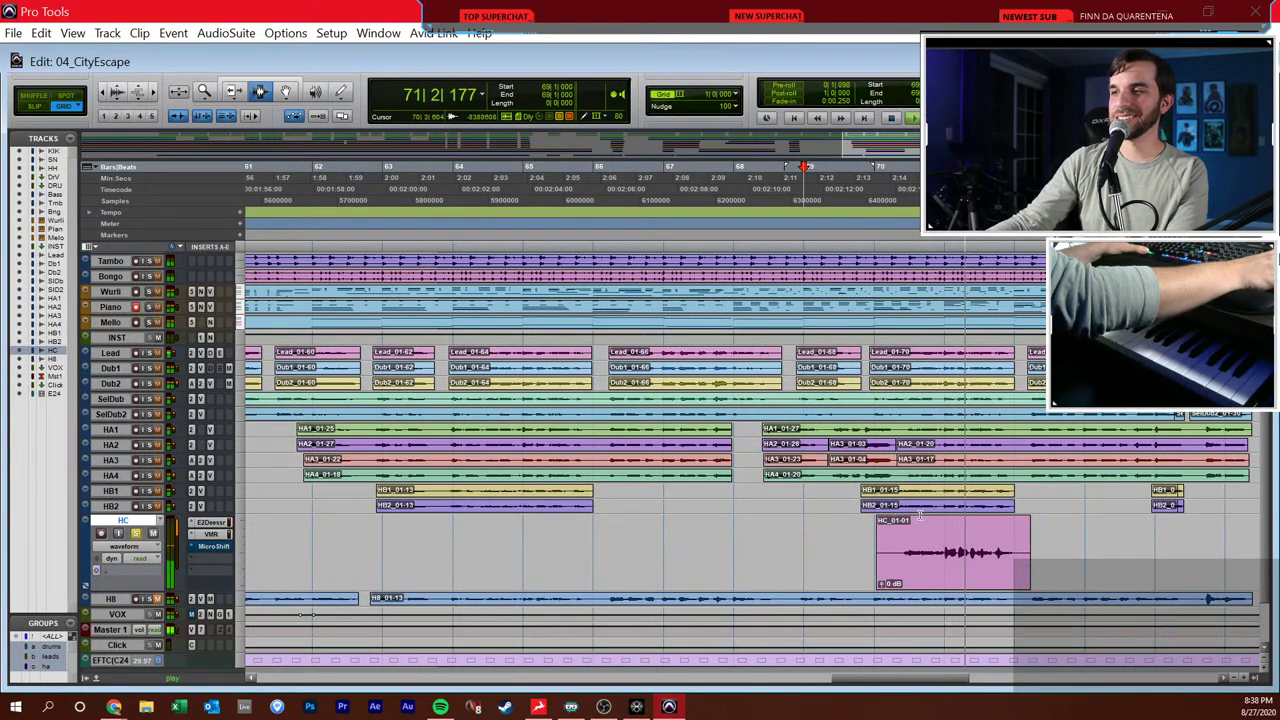
pyautogui.press('space')
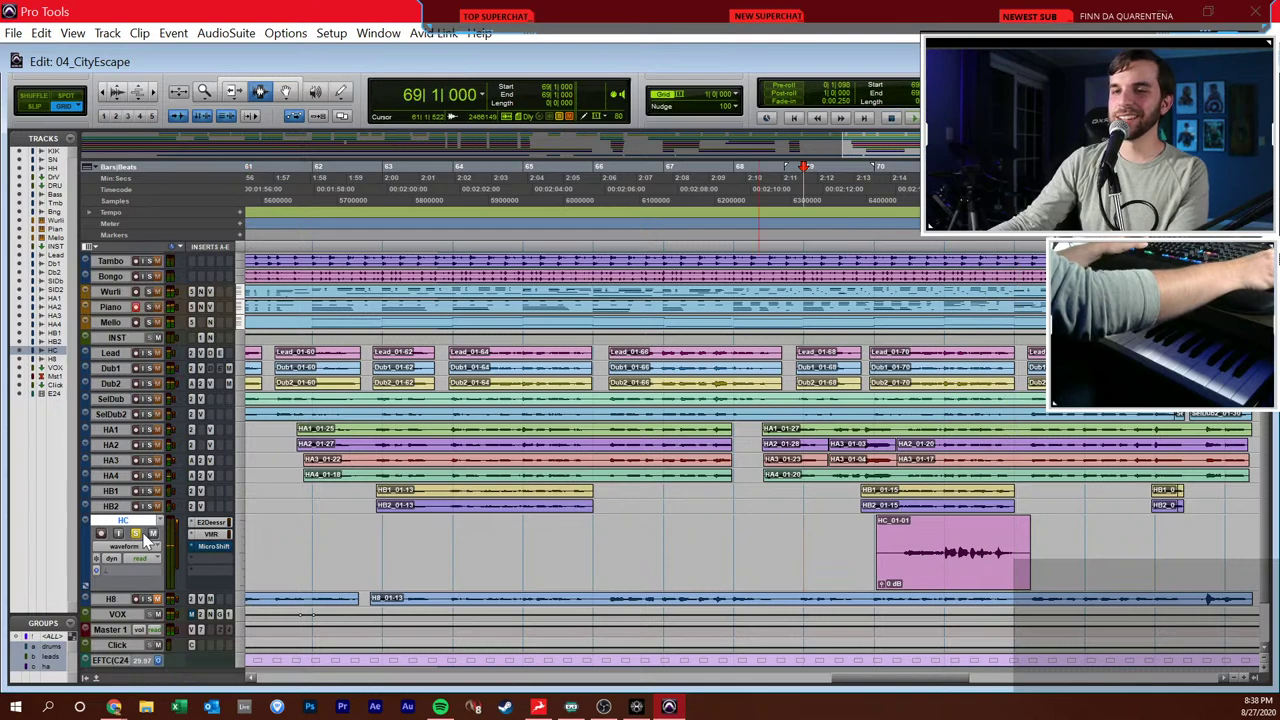
# - Clear the HC solo and lower the HC track's volume to about -6 dB
pyautogui.hotkey('ctrl', '=')
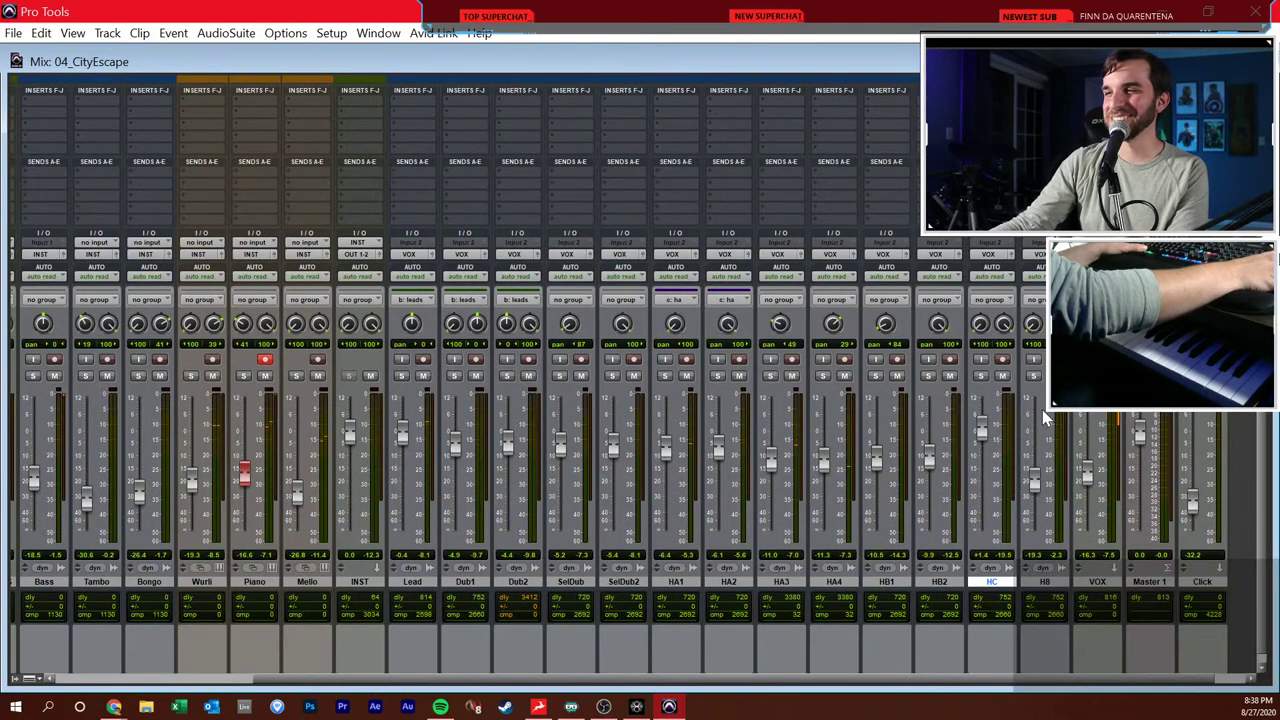
pyautogui.moveTo(983, 428); pyautogui.dragTo(986, 445)
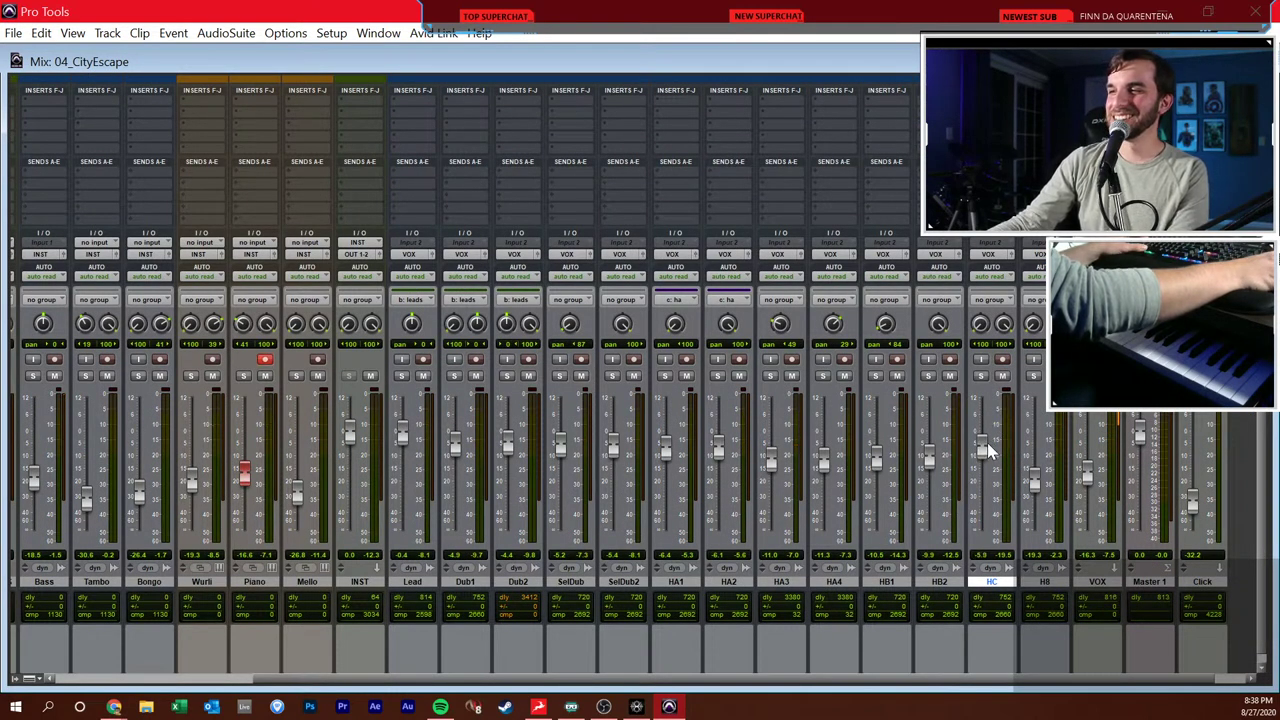
# - Open the E2Deesser on the Lead track and move its window fully into view
pyautogui.scroll(4, 987, 442)
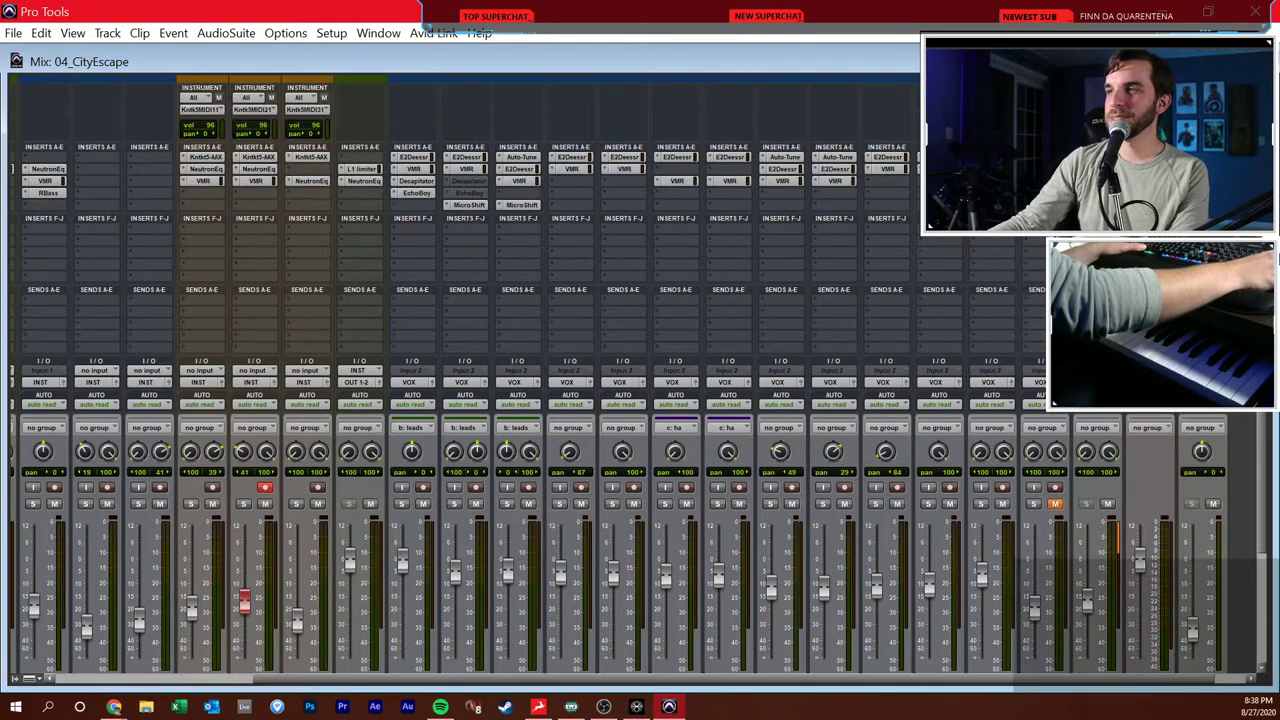
pyautogui.scroll(-1, 987, 442)
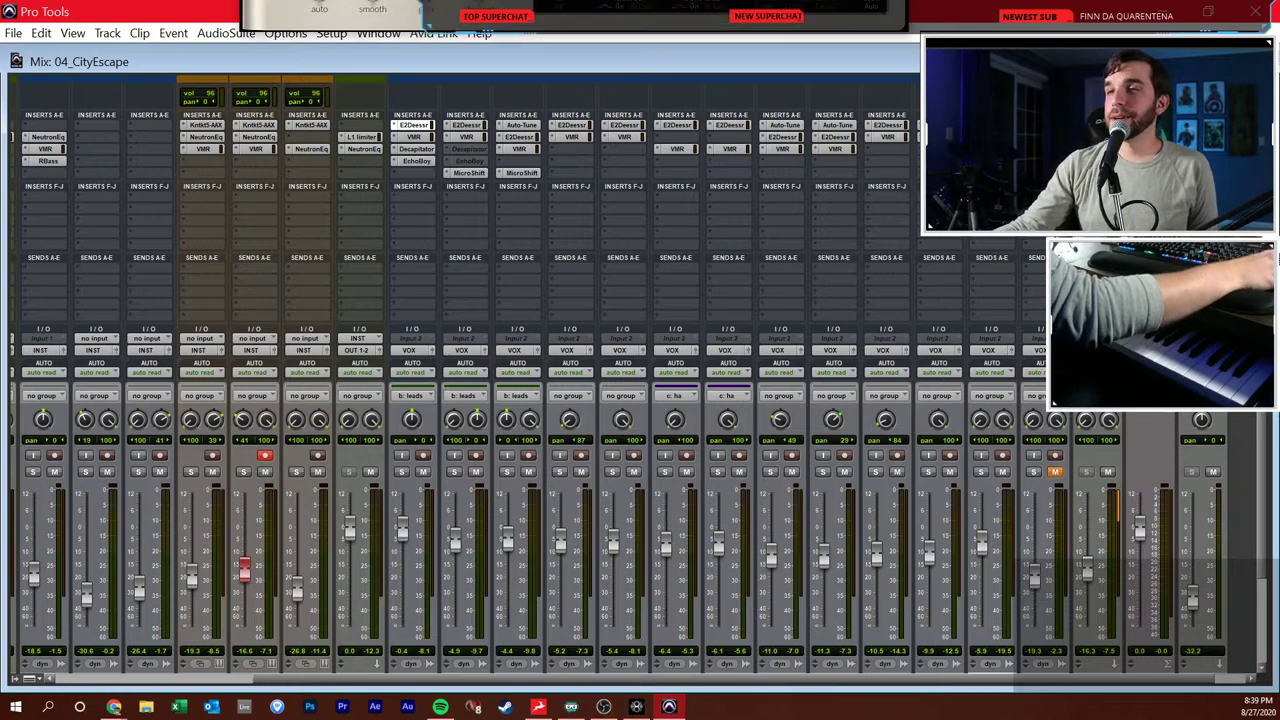
pyautogui.click(412, 125)
pyautogui.moveTo(624, 65); pyautogui.dragTo(572, 115)
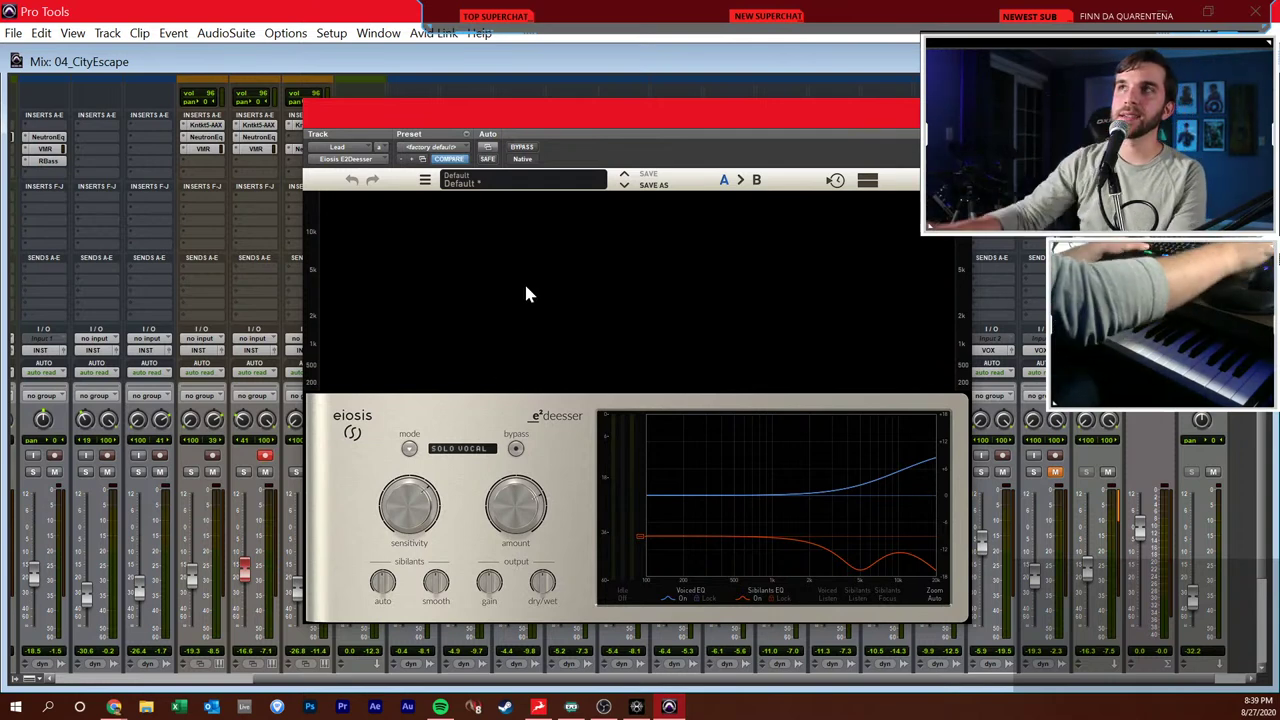
# - Play the song with the leads group soloed to examine the E2Deesser's sibilance display, and close the plug-in
pyautogui.press('space')
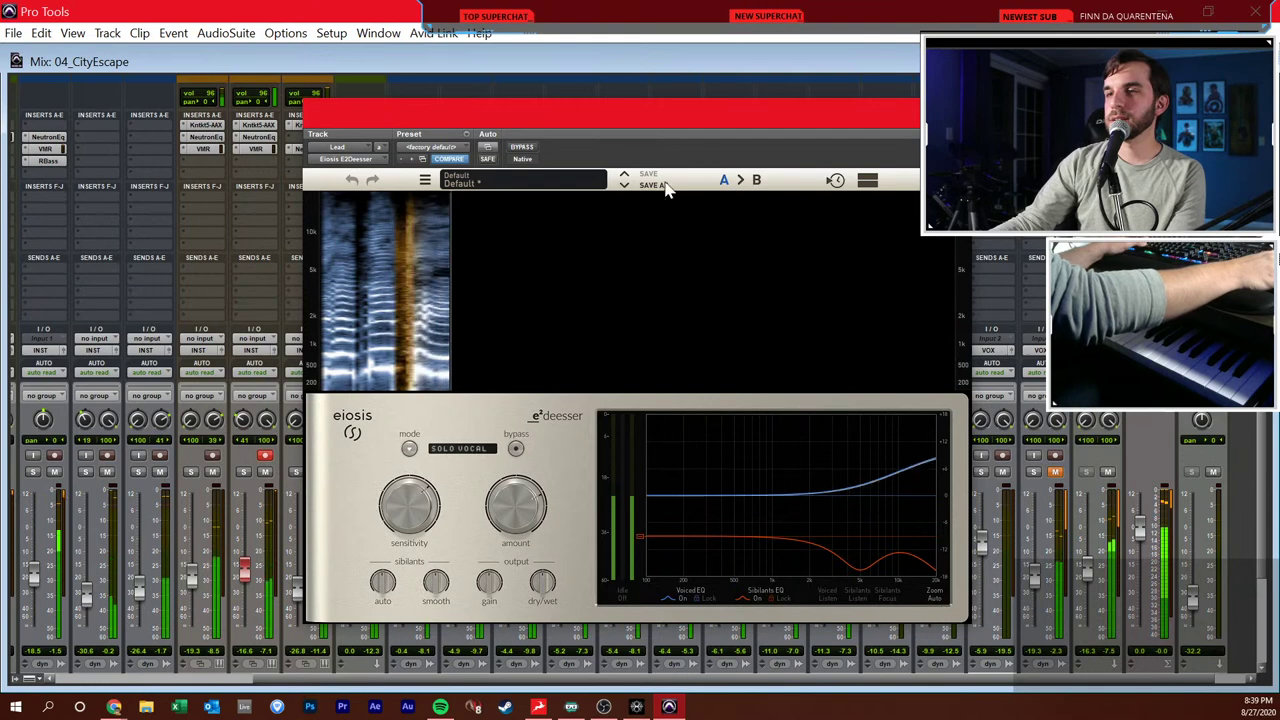
pyautogui.moveTo(474, 123); pyautogui.dragTo(791, 106)
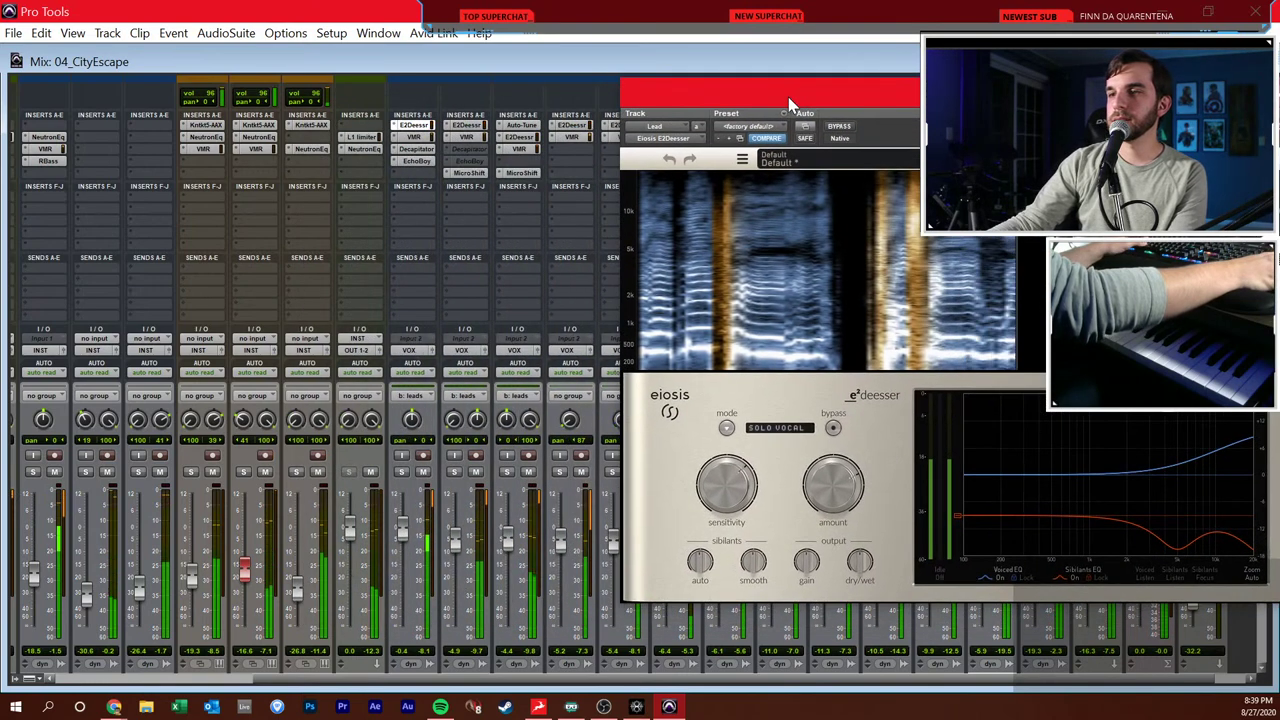
pyautogui.click(401, 471)
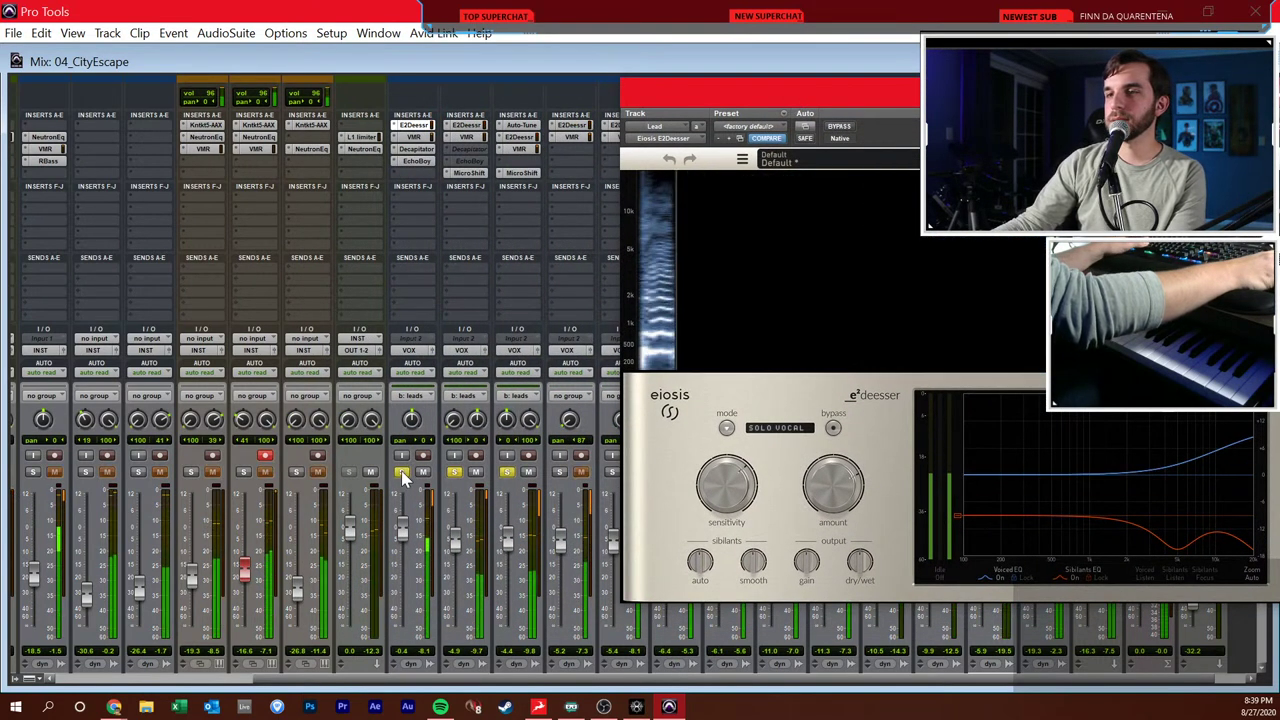
pyautogui.moveTo(892, 100); pyautogui.dragTo(638, 100)
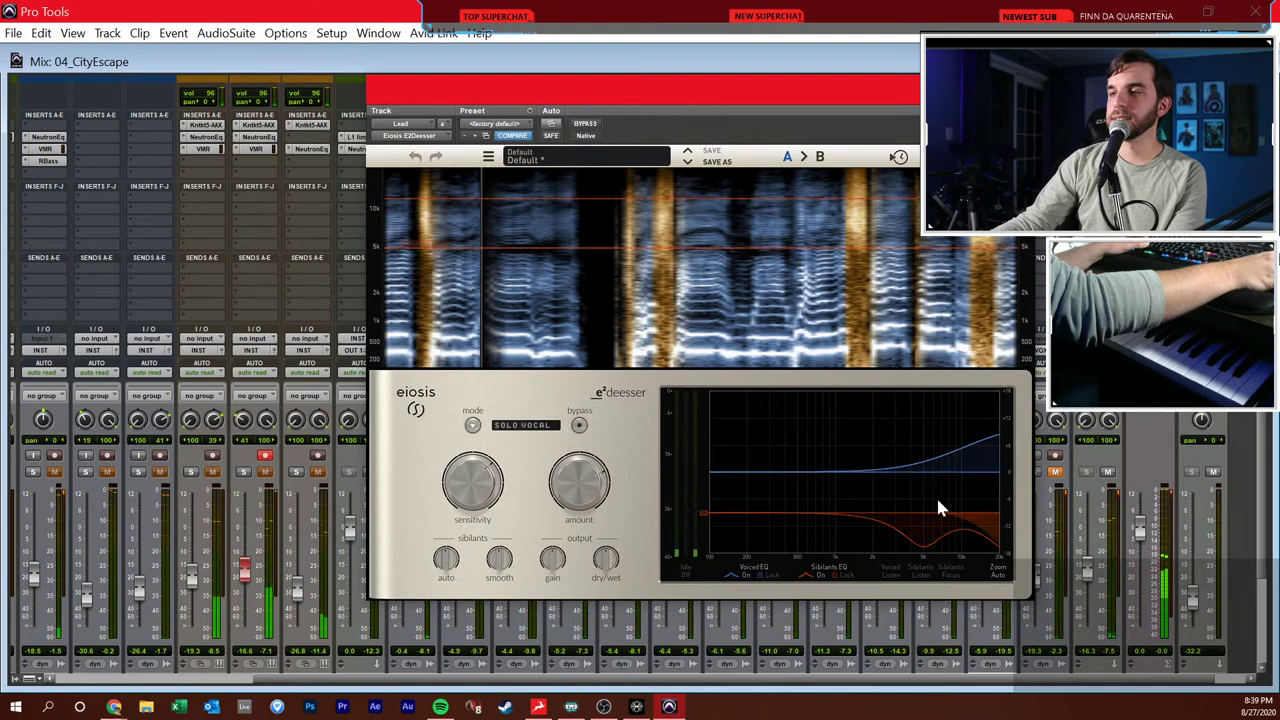
pyautogui.click(1032, 80)
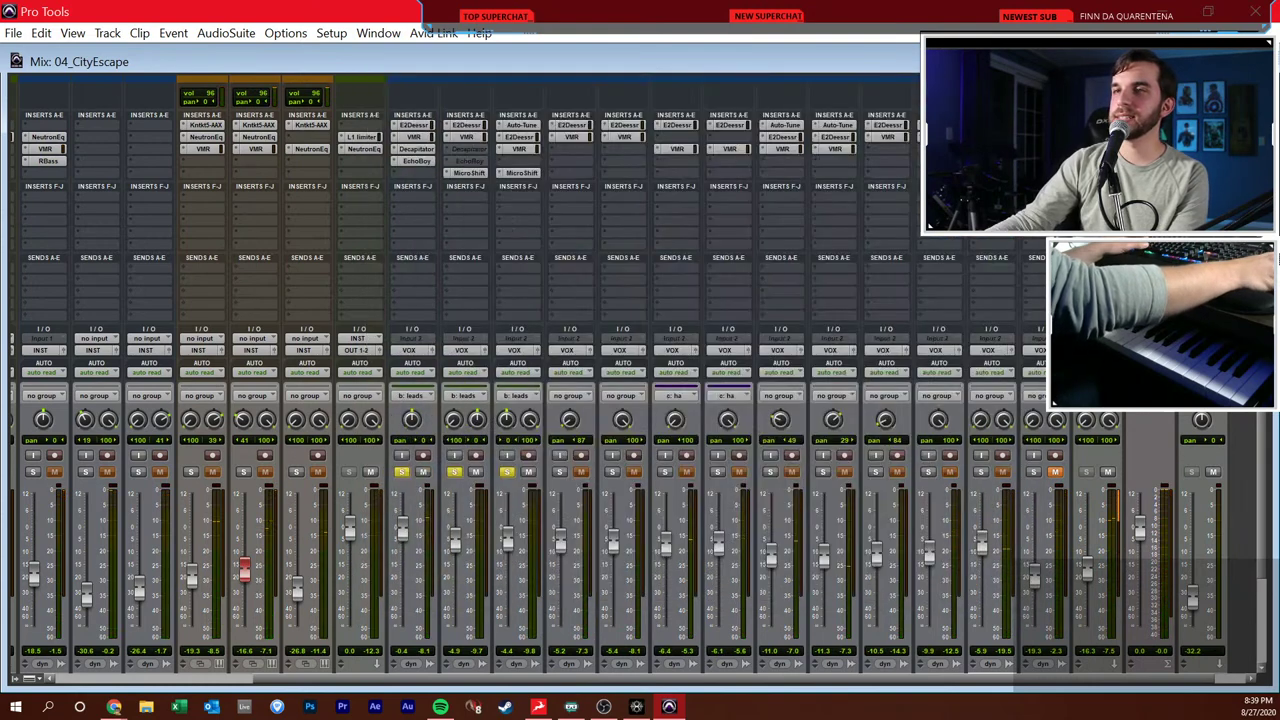
# - Examine the Virtual Mix Rack processing chain on the Lead track, and close it
pyautogui.click(418, 137)
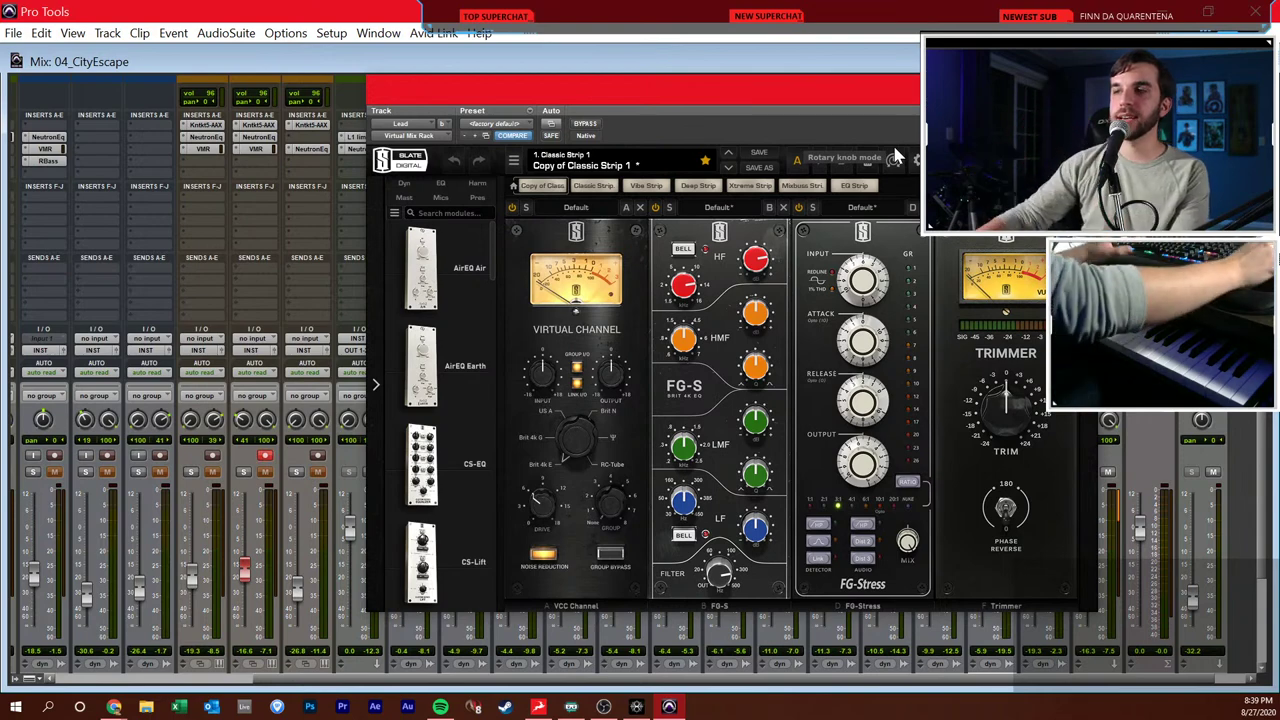
pyautogui.click(1094, 84)
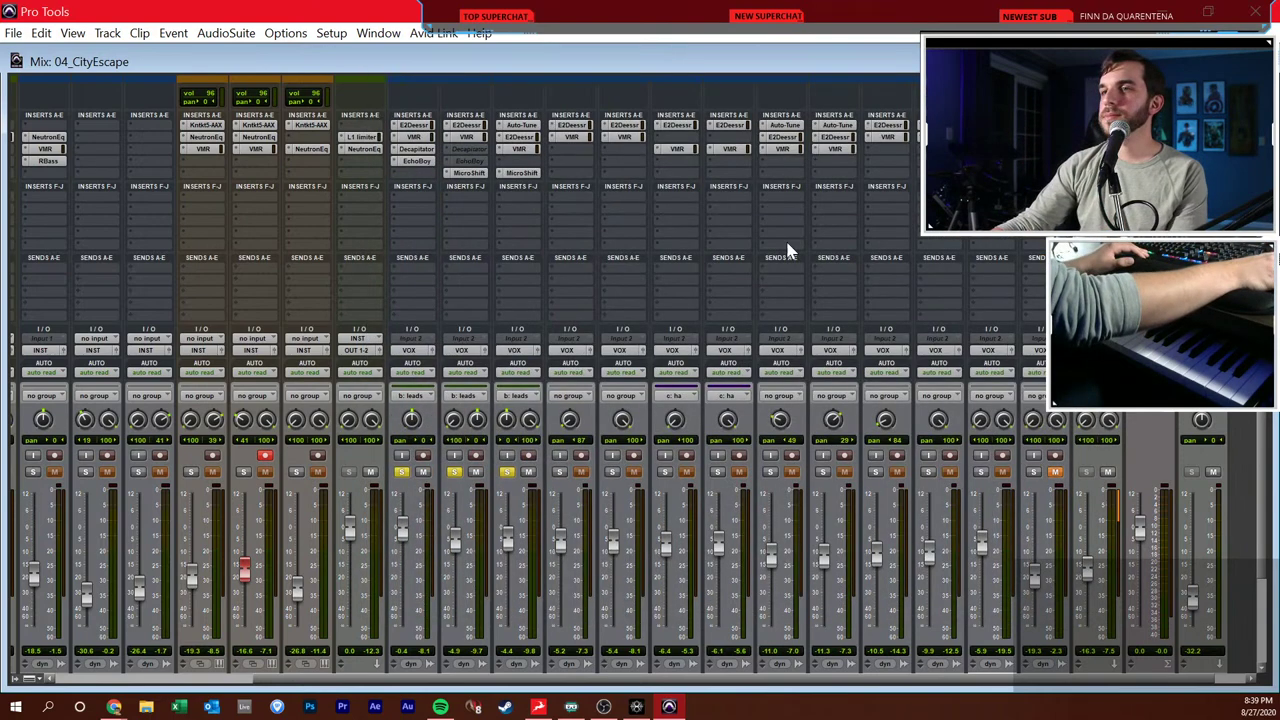
# - Open the Decapitator on the Lead track and toggle its bypass during playback to compare the lead vocal's sound
pyautogui.click(418, 150)
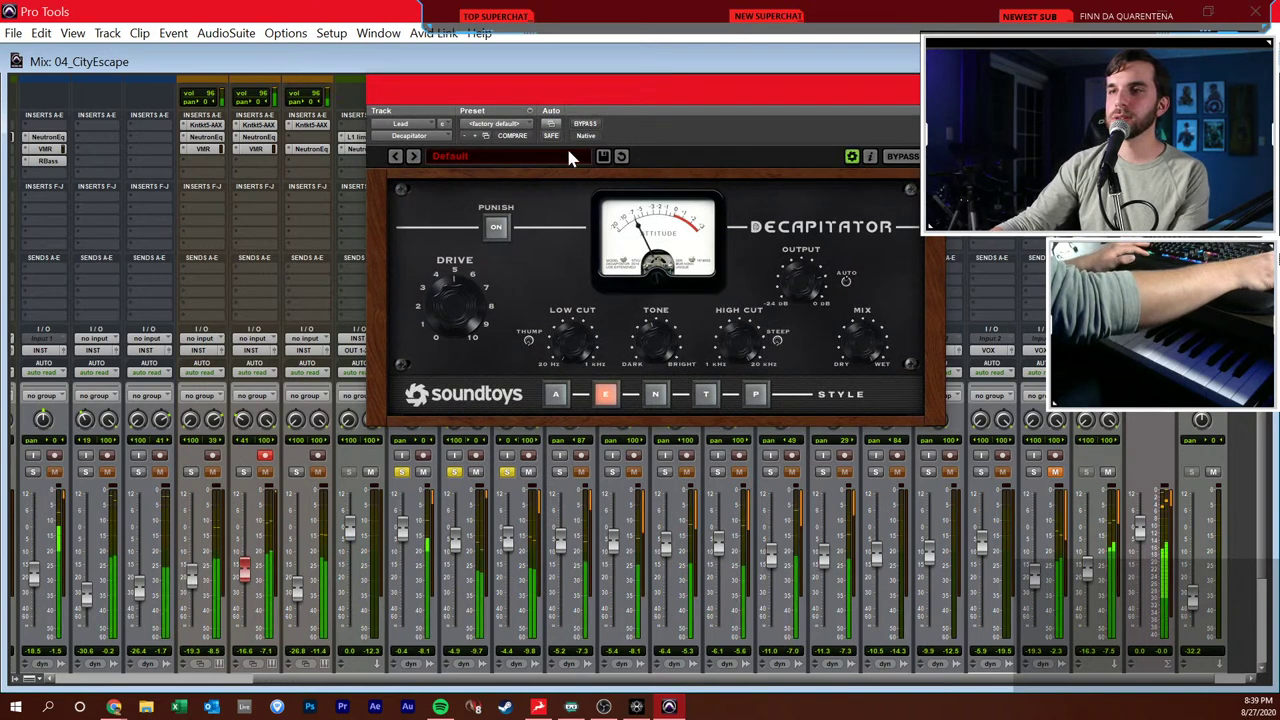
pyautogui.click(585, 125)
pyautogui.click(585, 125)
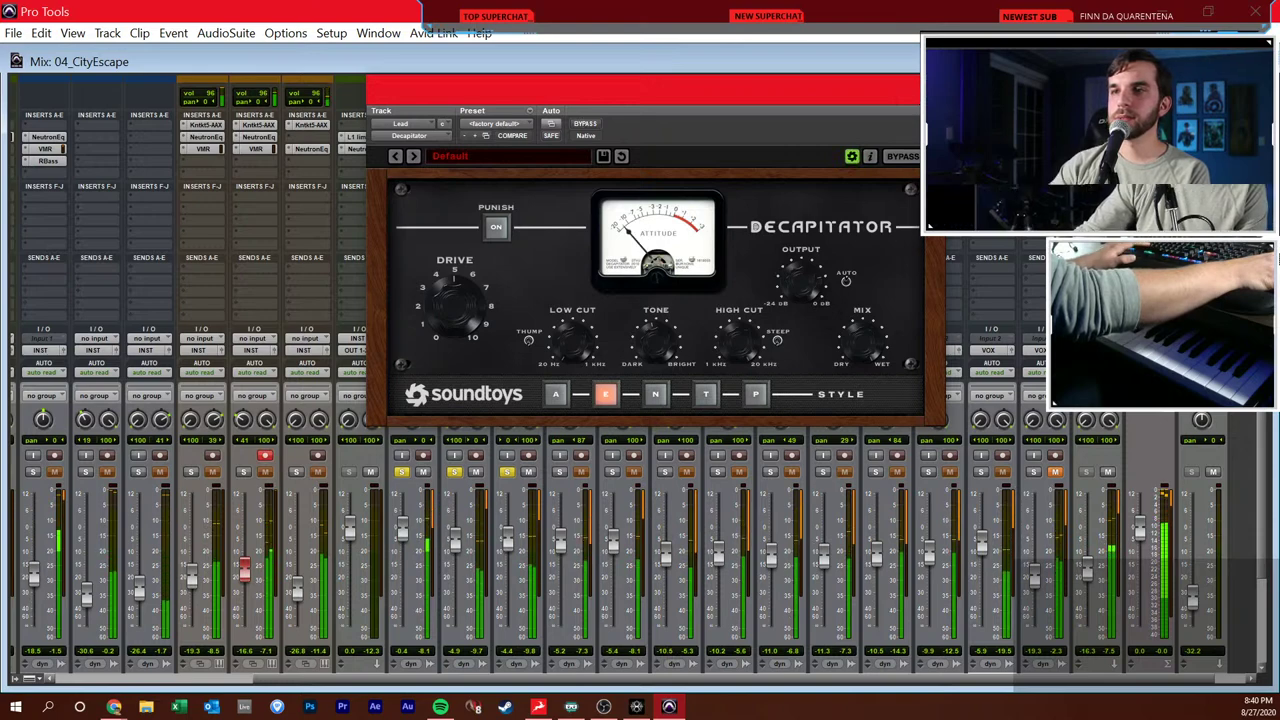
# - Examine the EchoBoy settings on the Lead track, close the plug-in, and clear the leads group's solo
pyautogui.click(422, 166)
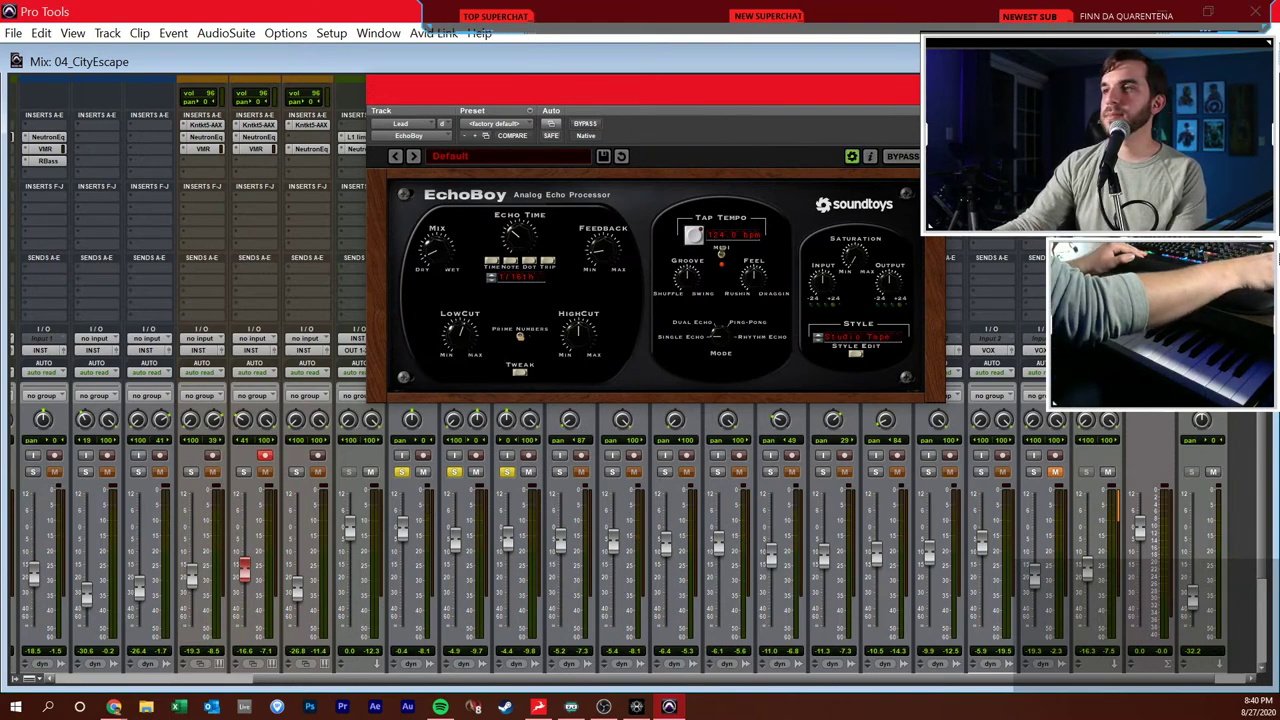
pyautogui.hotkey('ctrl', 'w')
pyautogui.click(455, 471)
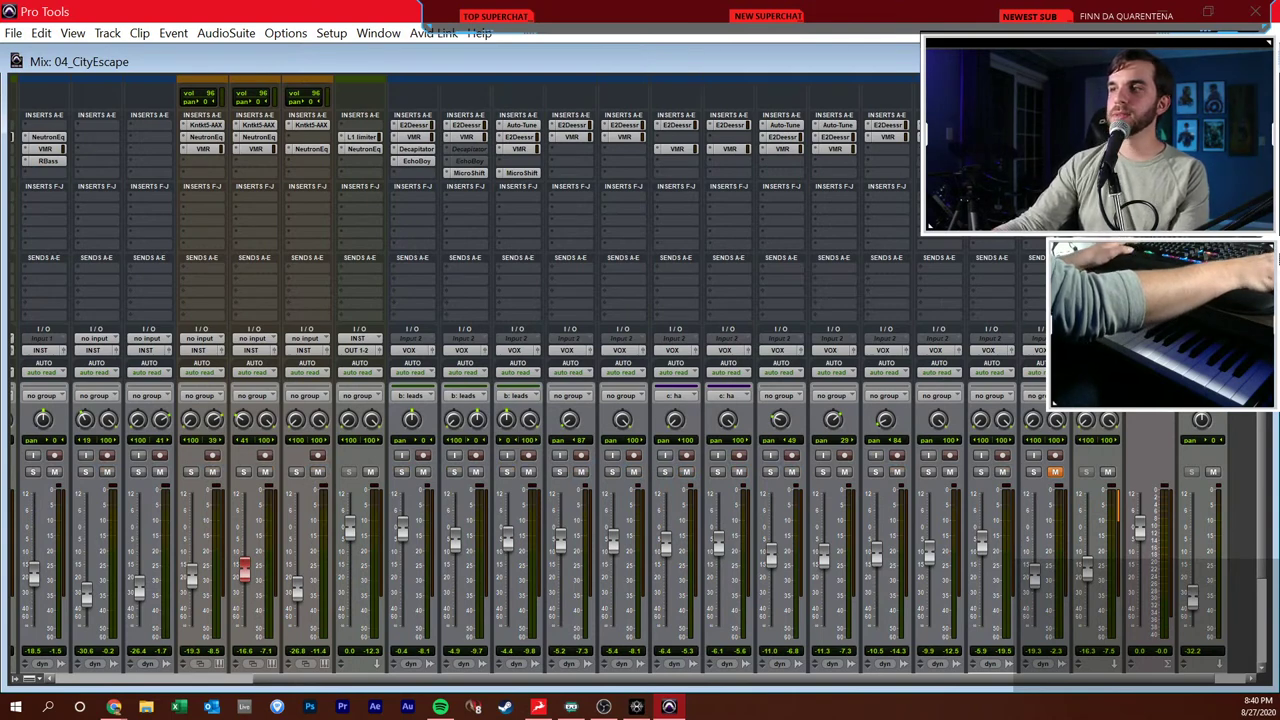
# - Examine the MicroShift settings on the VOX track, and close the plug-in
pyautogui.click(465, 172)
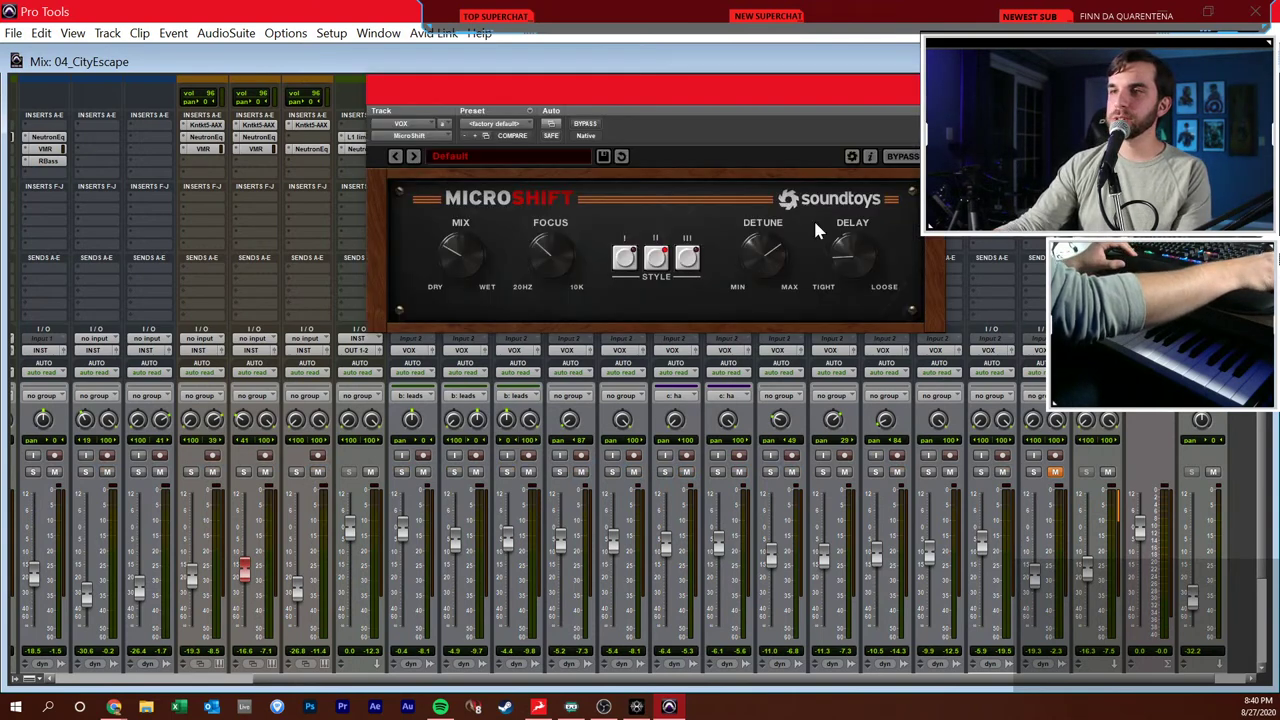
pyautogui.hotkey('ctrl', 'w')
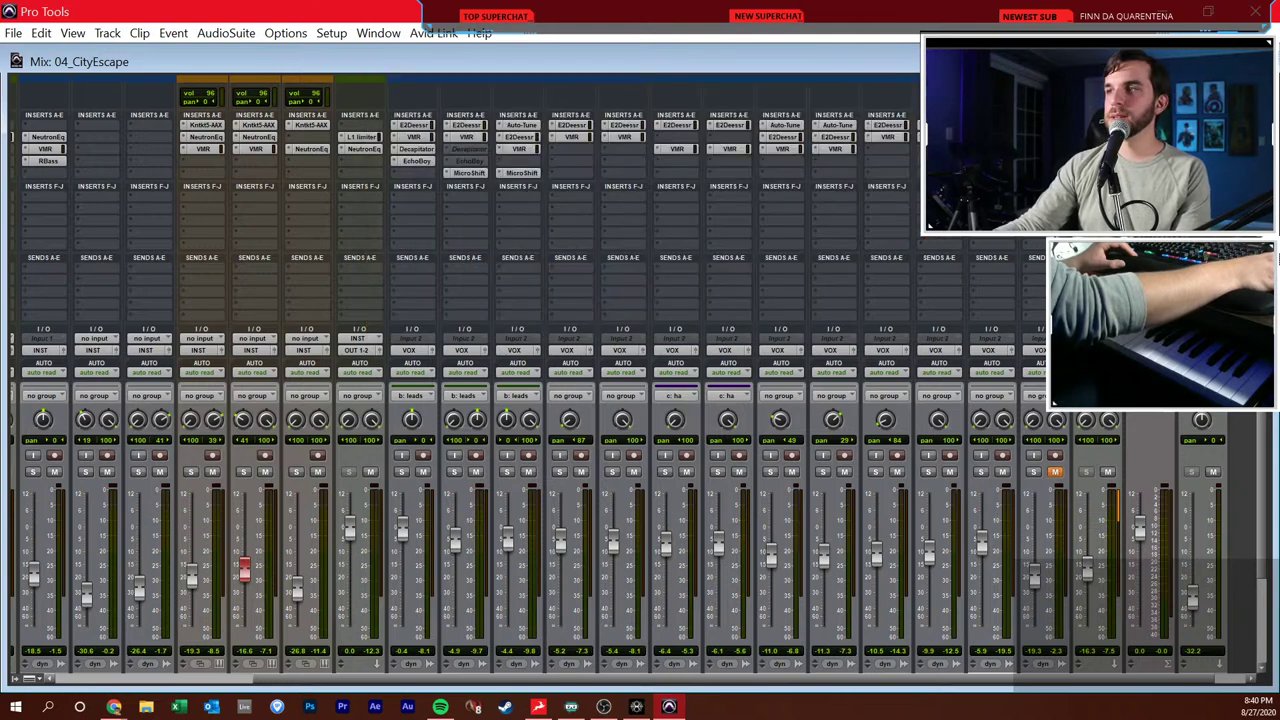
pyautogui.click(465, 124)
pyautogui.hotkey('ctrl', 'w')
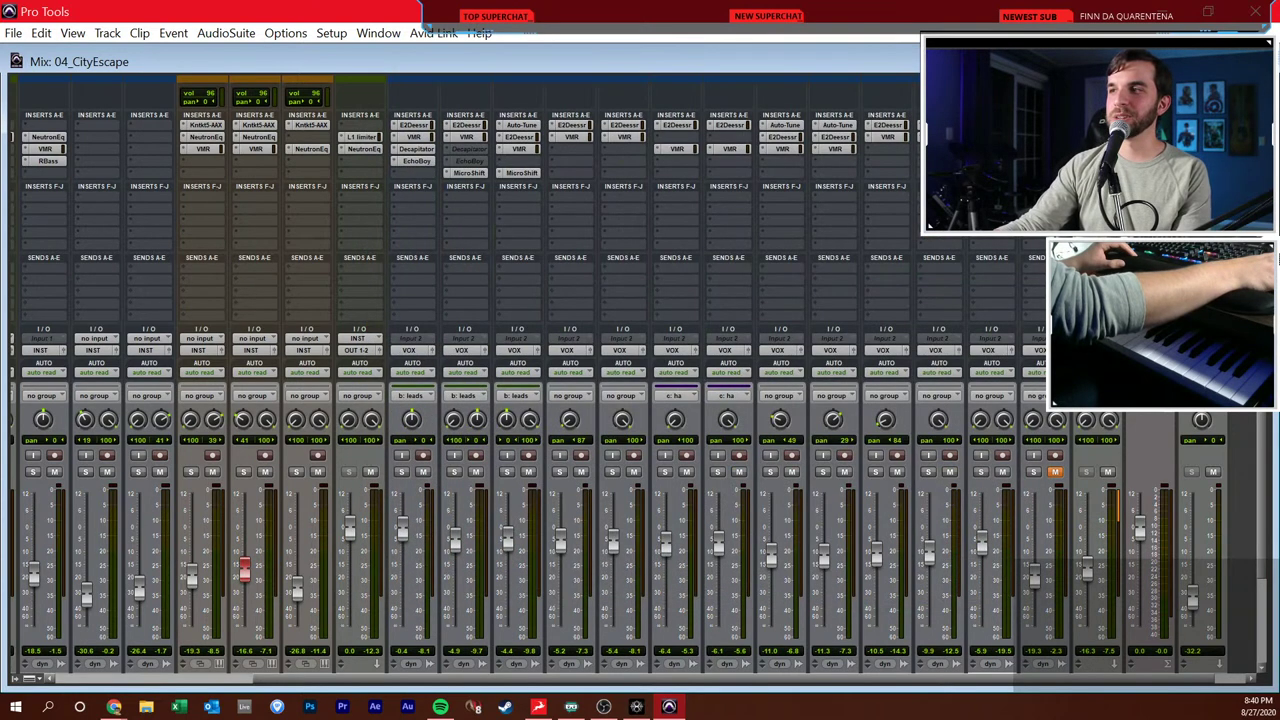
# - Open the VBC FG-Grey compressor on the VOX track and compare the mix with it bypassed and active
pyautogui.scroll(1, 640, 370)
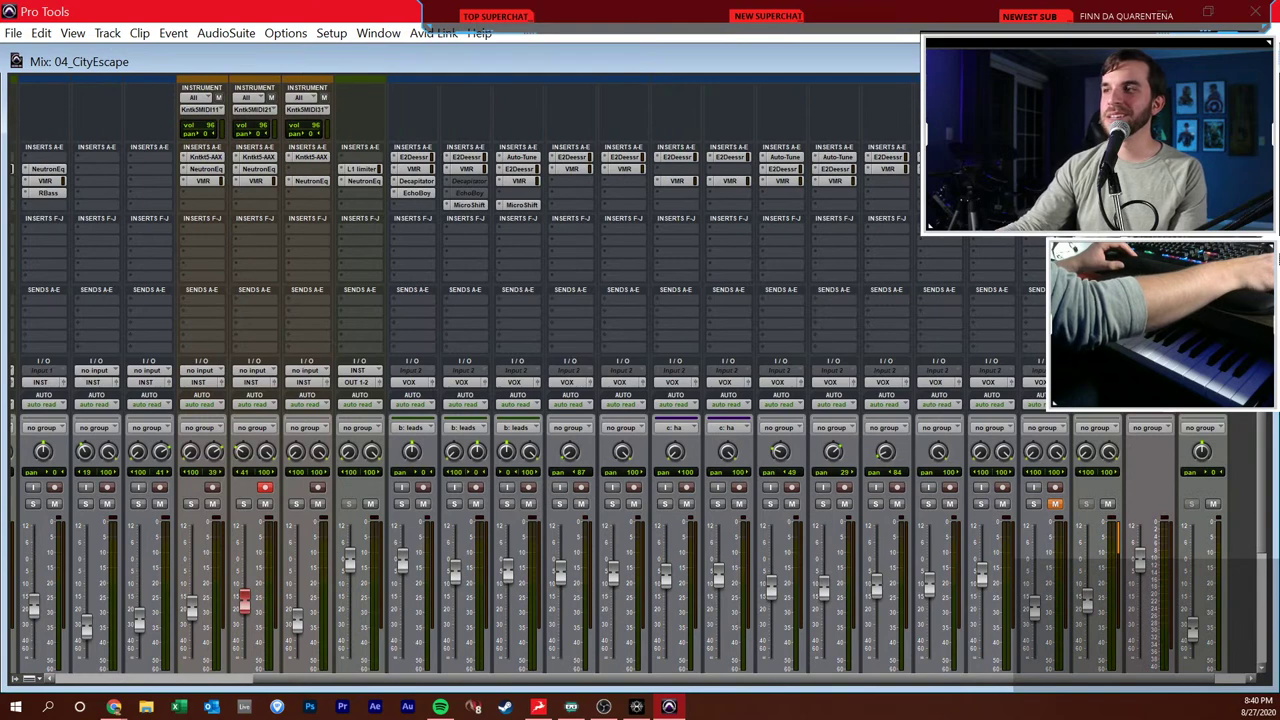
pyautogui.click(44, 168)
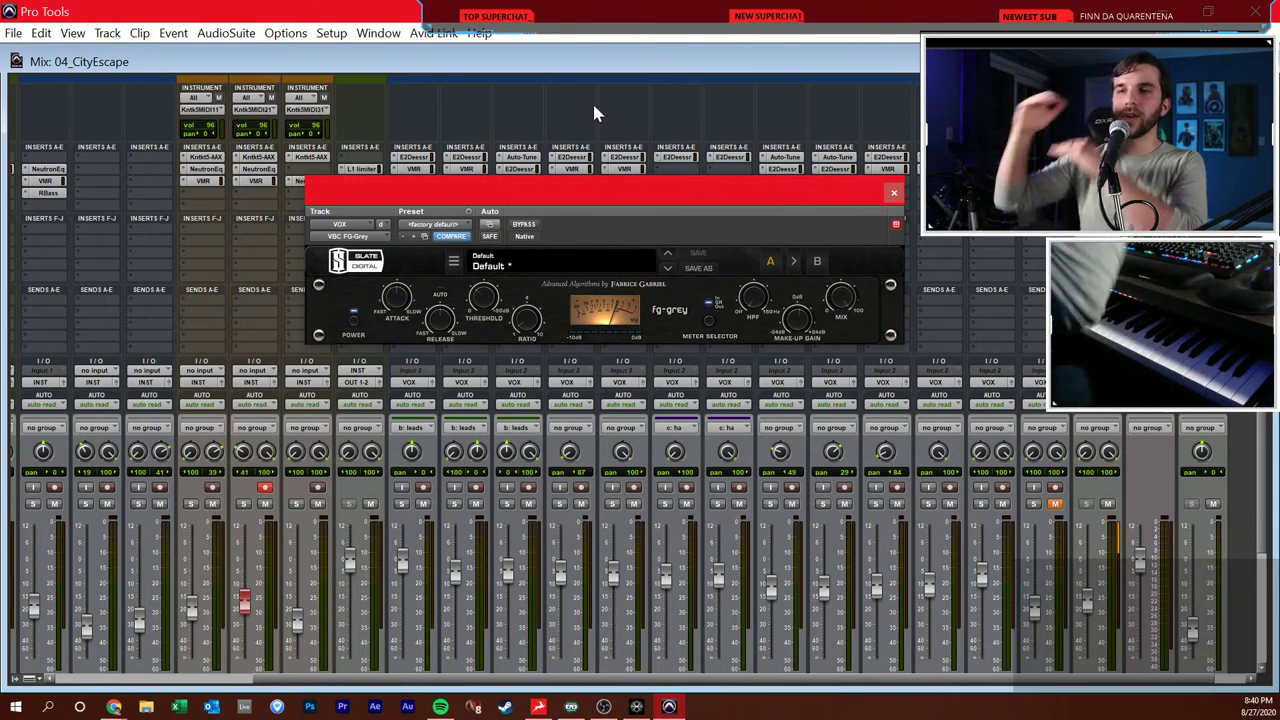
pyautogui.click(523, 226)
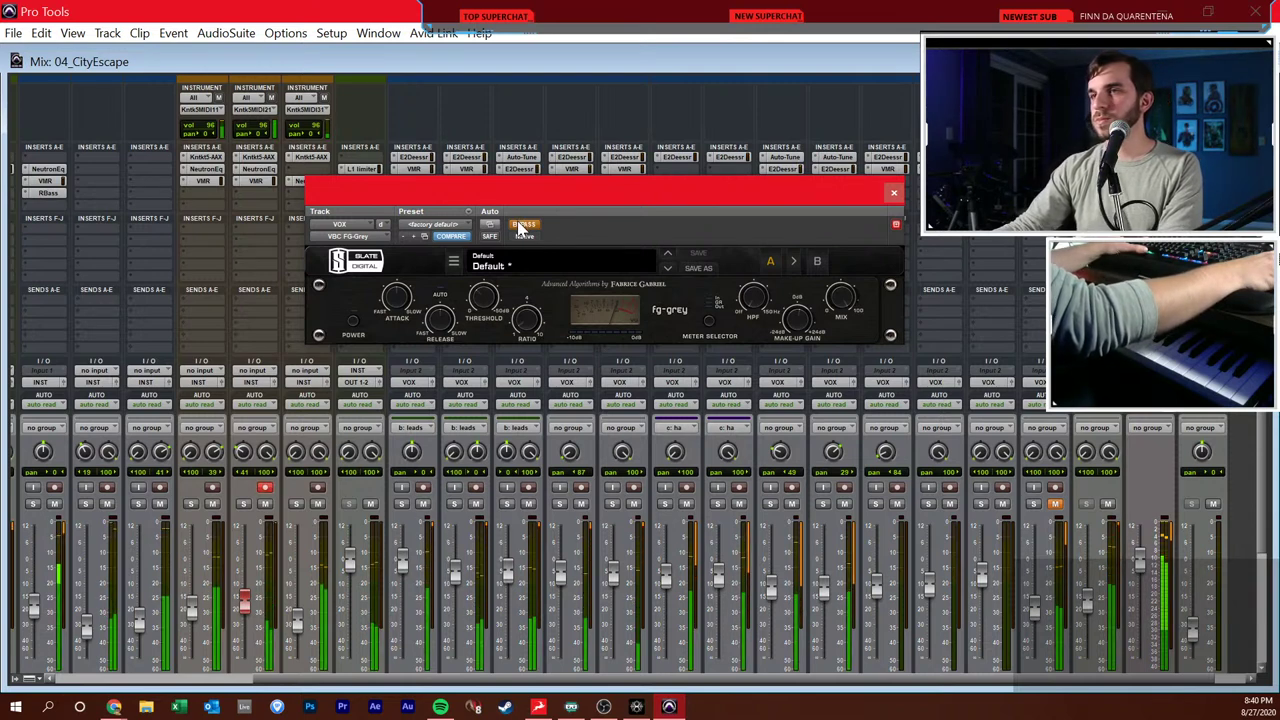
pyautogui.click(521, 226)
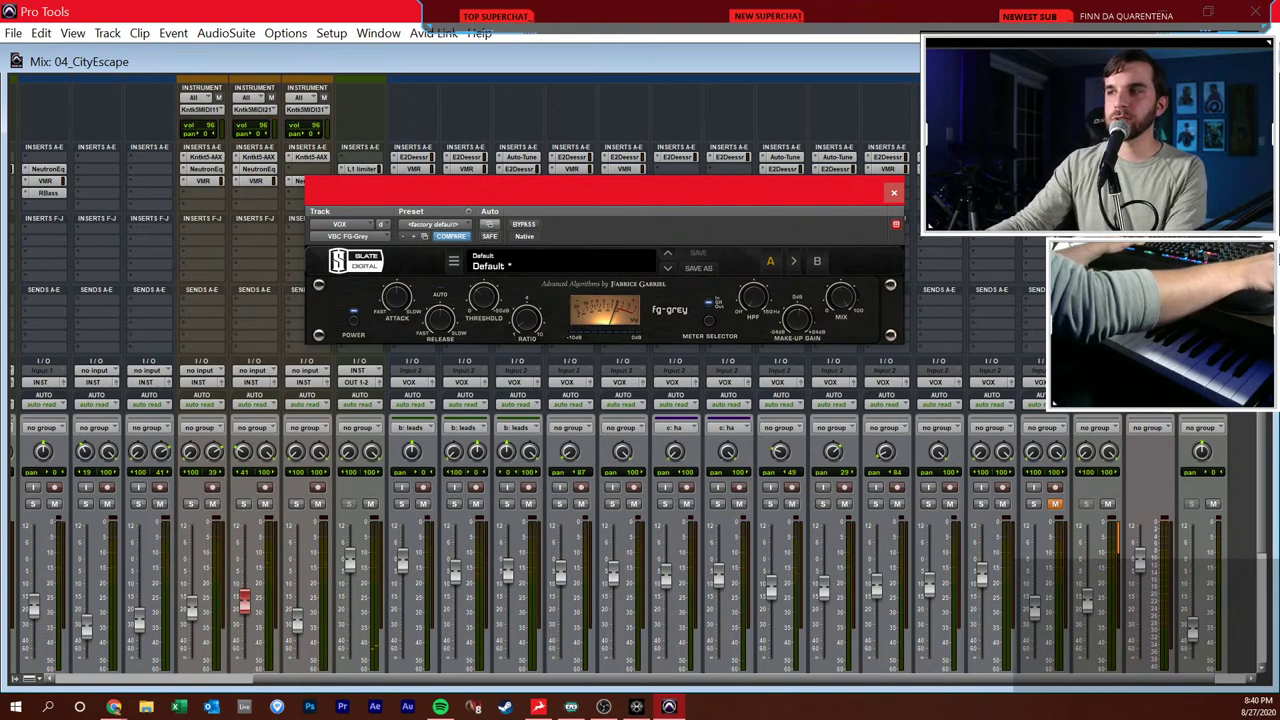
# - Open the S1 Imager on the VOX track and move its window clear of the vocal tracks' channel strips
pyautogui.click(361, 168)
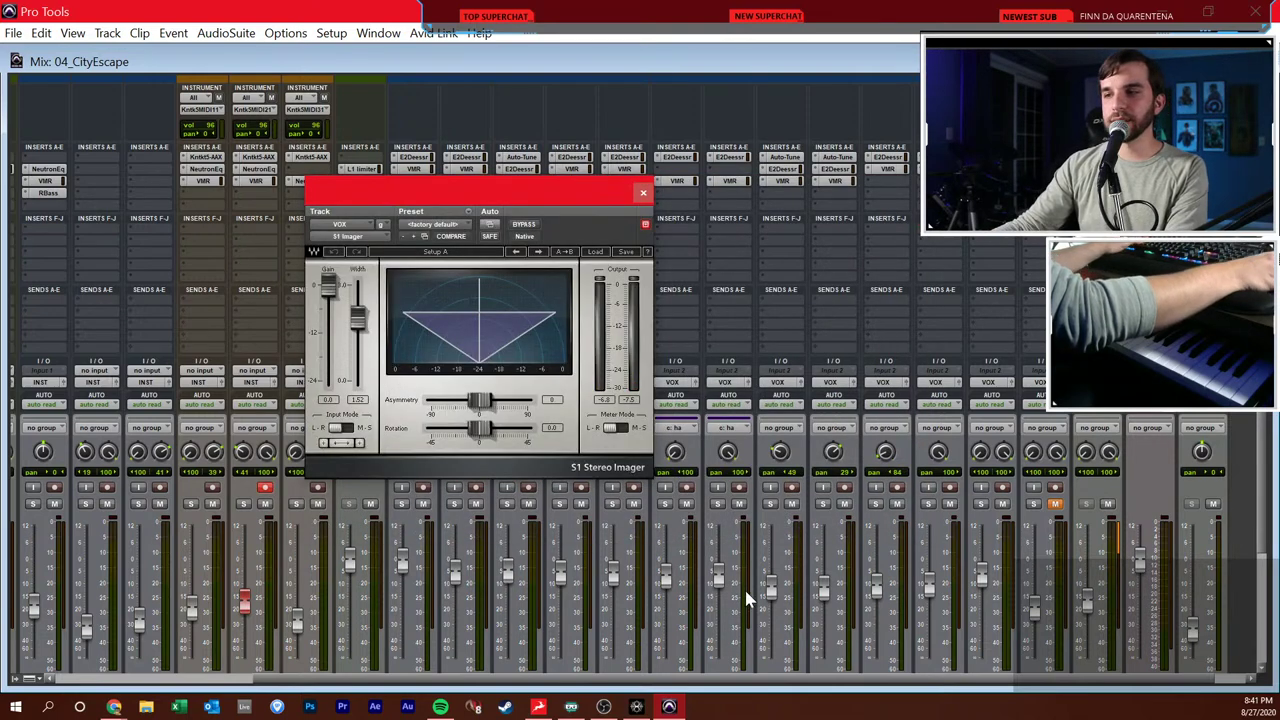
pyautogui.scroll(-2, 761, 591)
pyautogui.moveTo(537, 191); pyautogui.dragTo(272, 96)
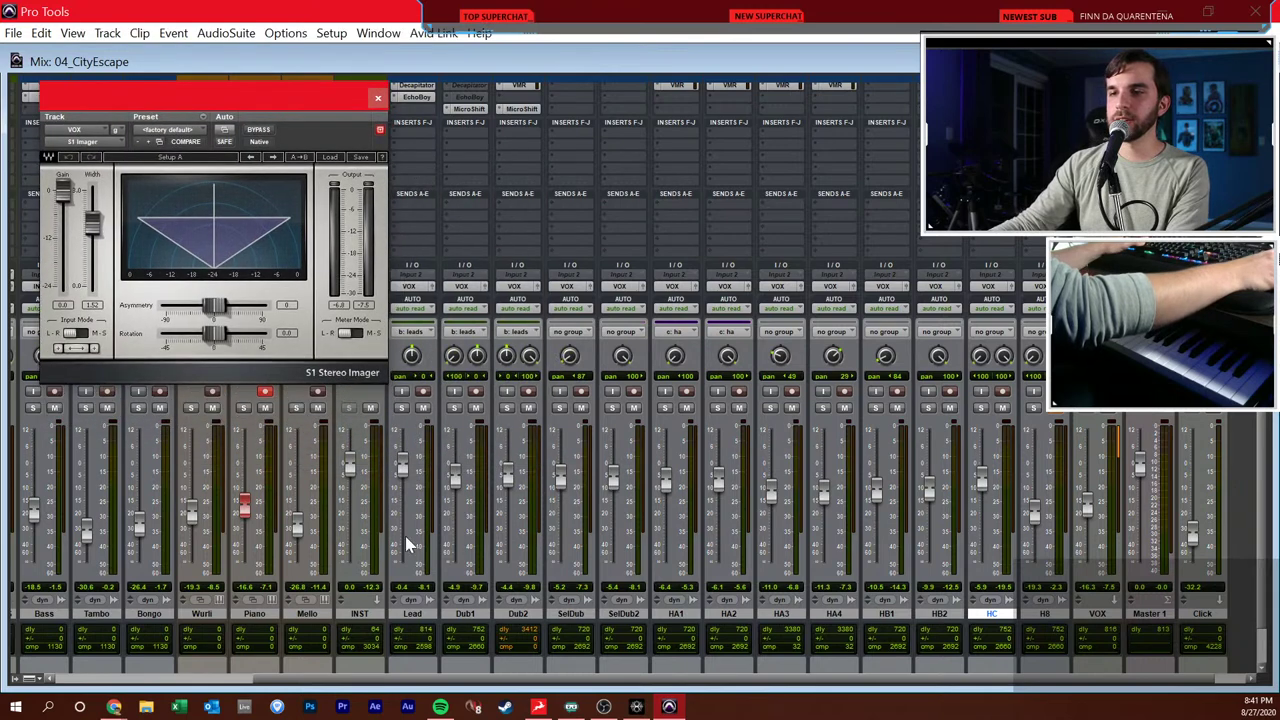
# - Solo all vocal tracks from Lead through H8 and start playback
pyautogui.click(414, 613)
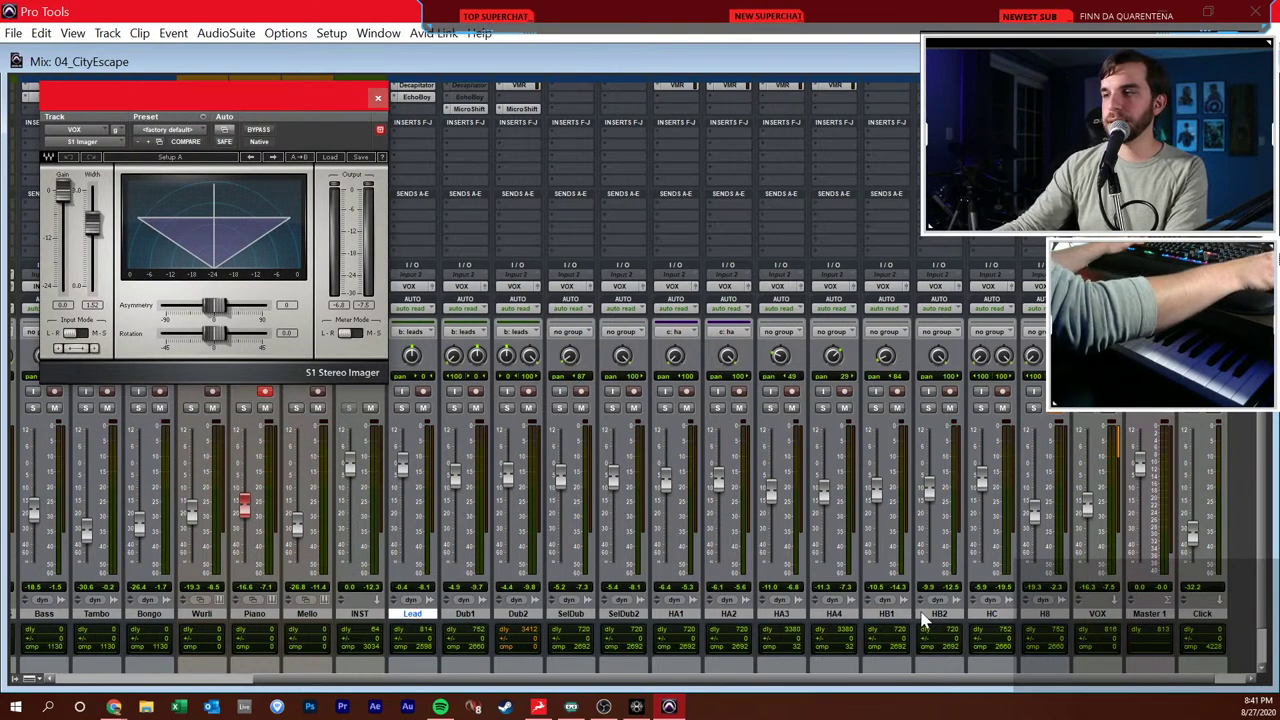
pyautogui.keyDown('shift'); pyautogui.click(1046, 620); pyautogui.keyUp('shift')
pyautogui.click(983, 409)
pyautogui.press('space')
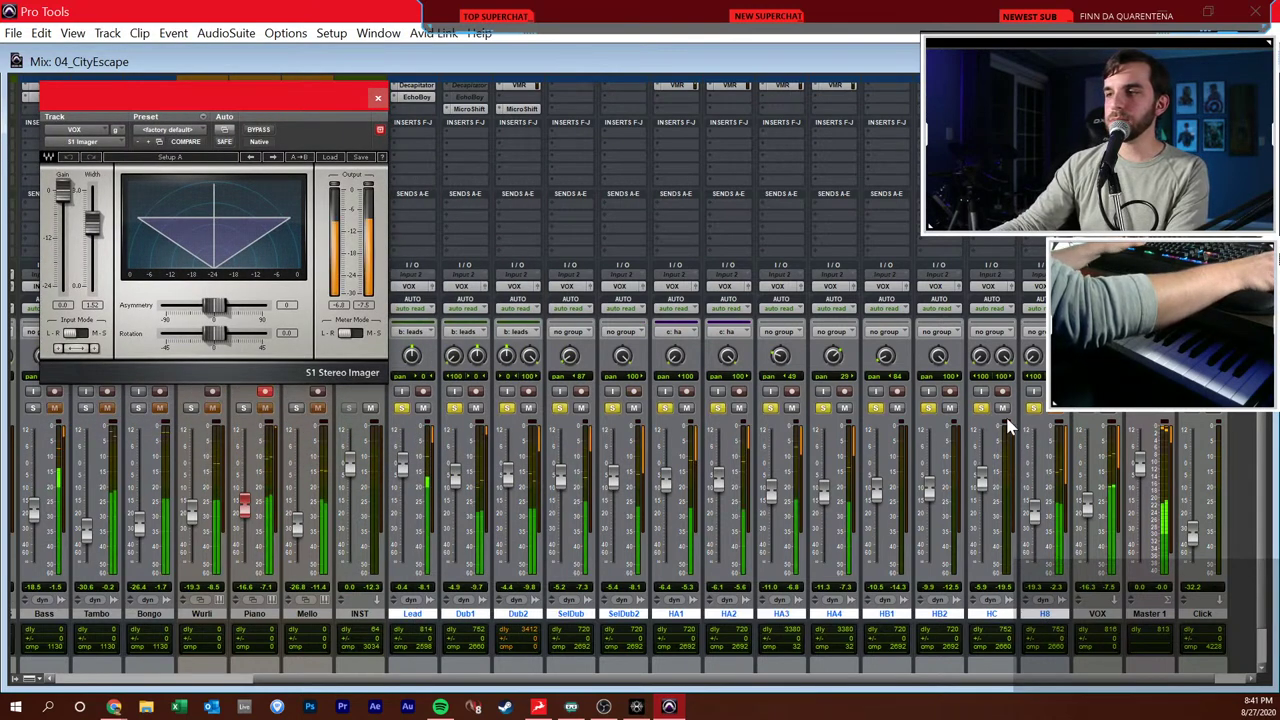
# - Compare the soloed vocals with the S1 Imager bypassed and active during playback, and close the plug-in
pyautogui.scroll(2, 960, 418)
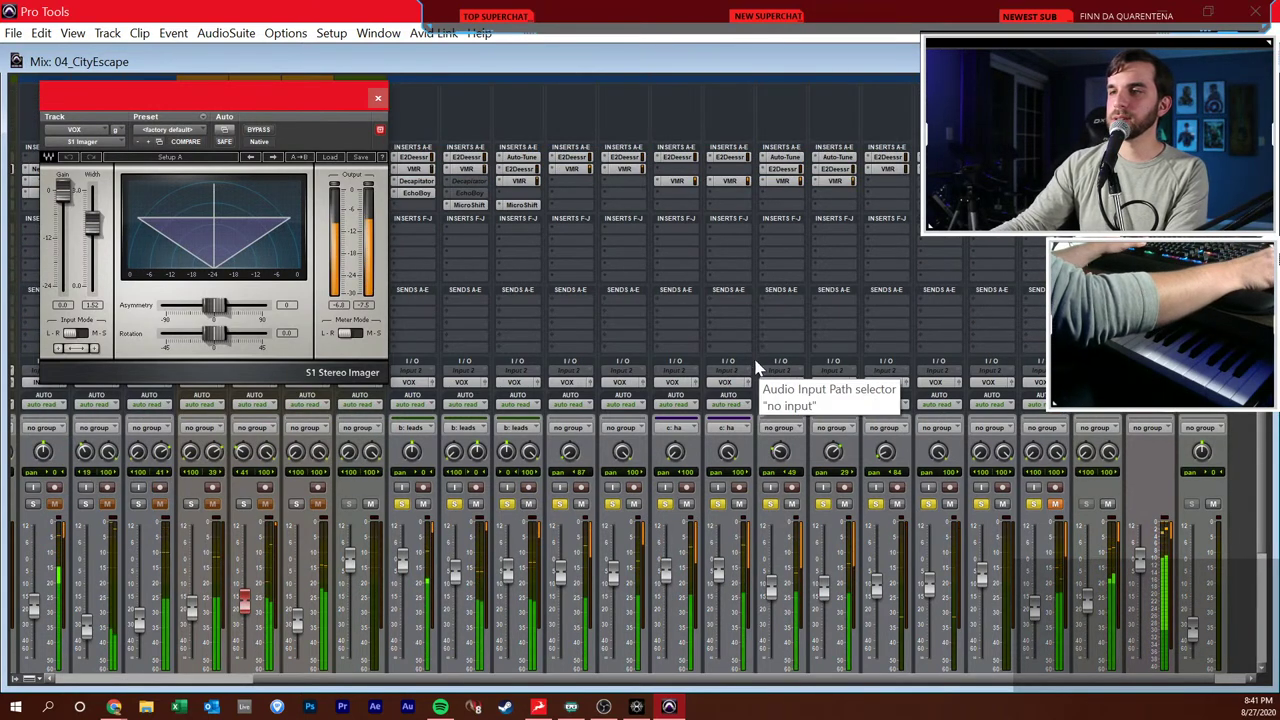
pyautogui.moveTo(258, 108); pyautogui.dragTo(506, 120)
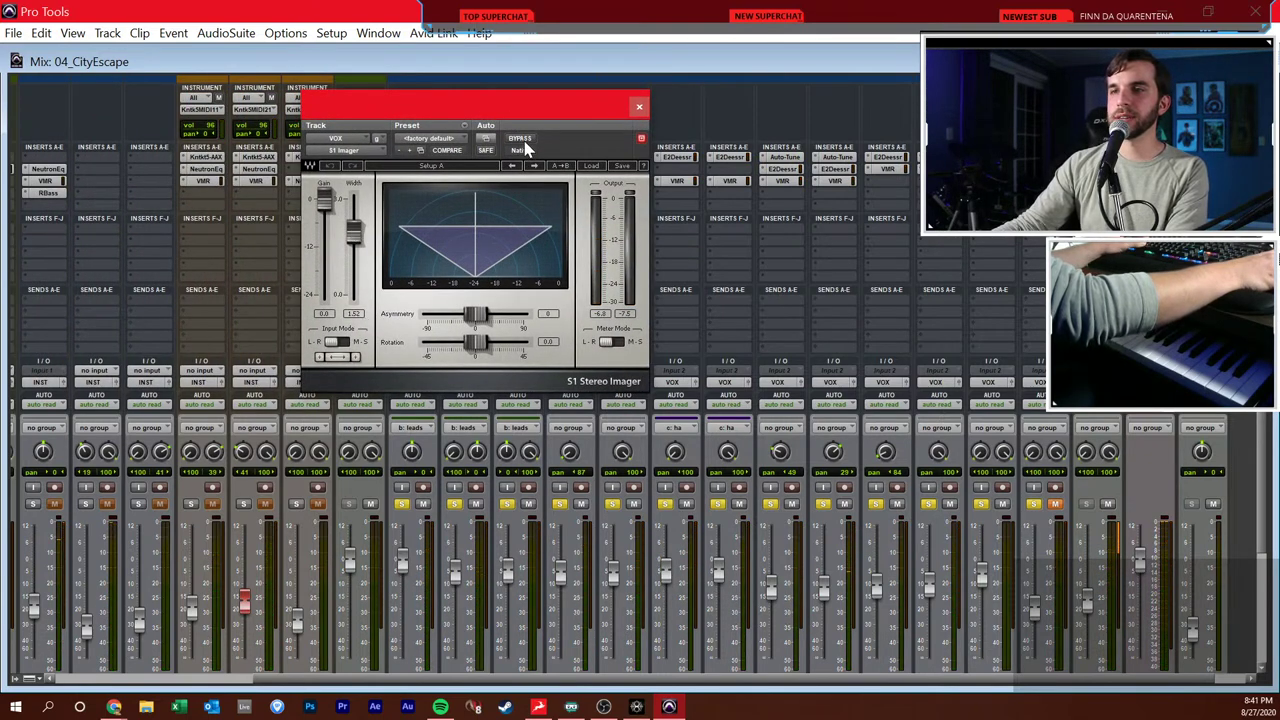
pyautogui.press('space')
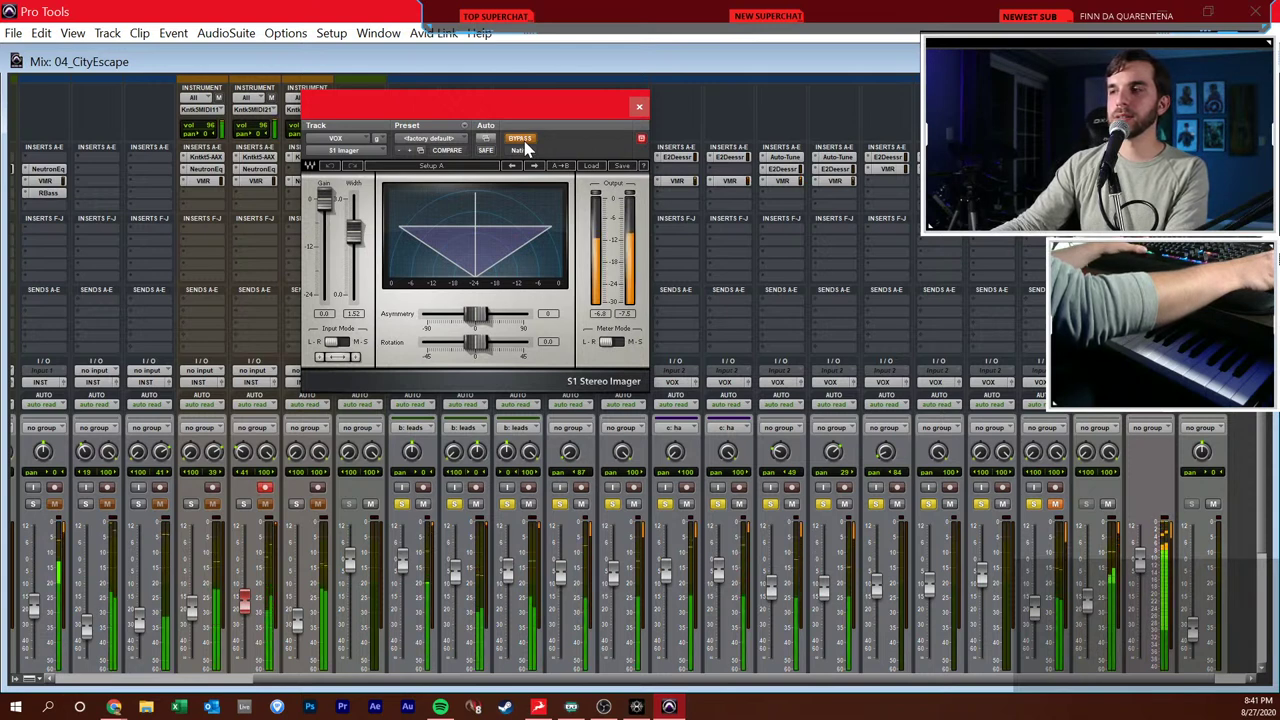
pyautogui.click(522, 140)
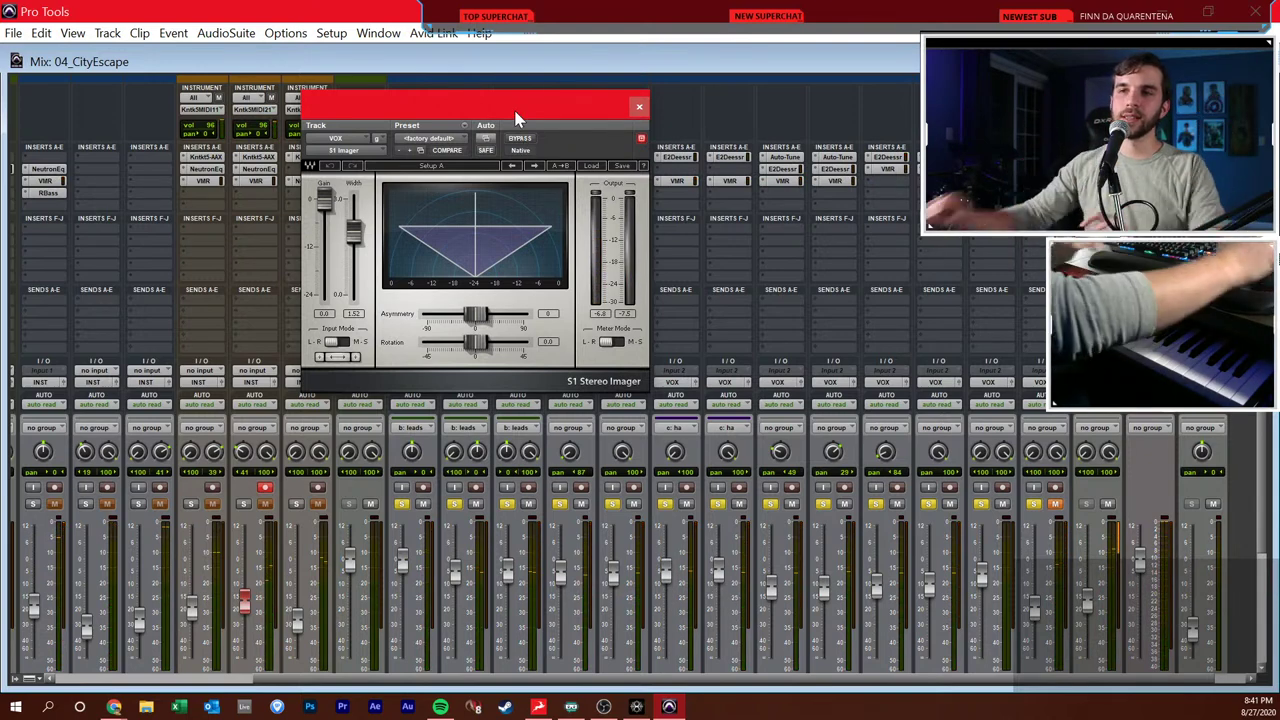
pyautogui.click(638, 107)
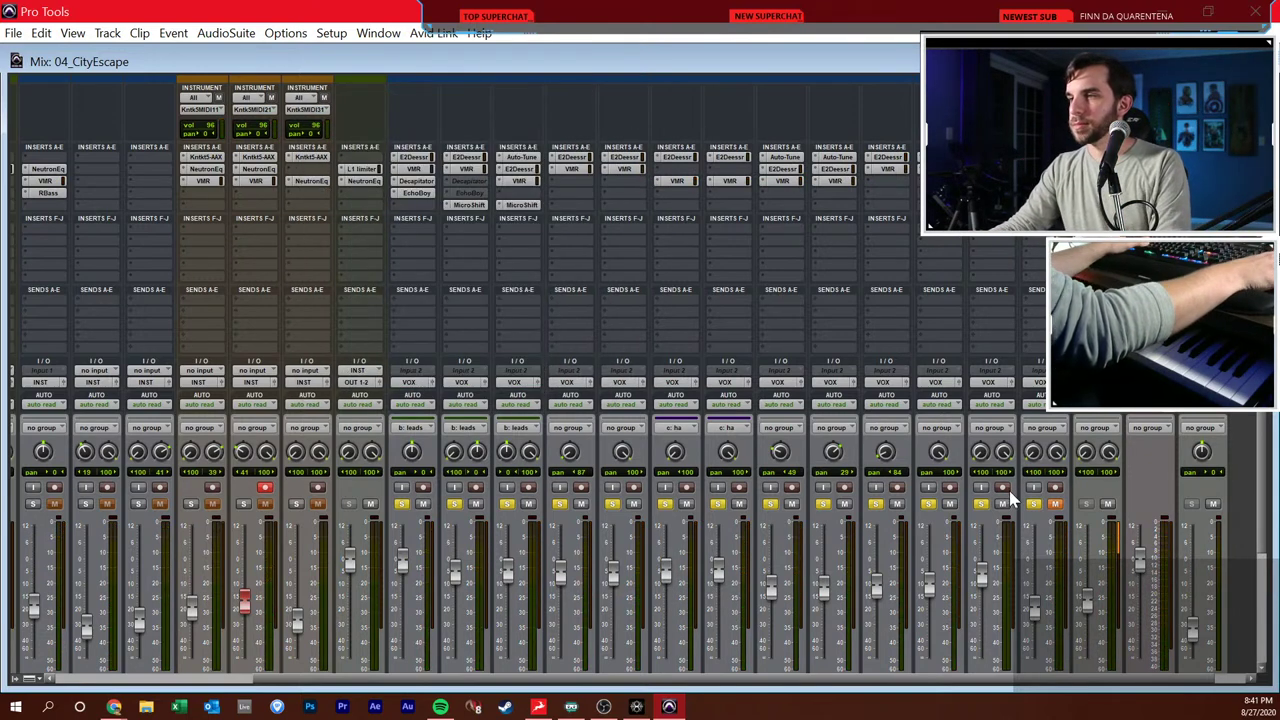
# - Clear the vocal solos and place the edit cursor at bar 49 on the HB2 track in the Edit window
pyautogui.keyDown('alt'); pyautogui.click(980, 504); pyautogui.keyUp('alt')
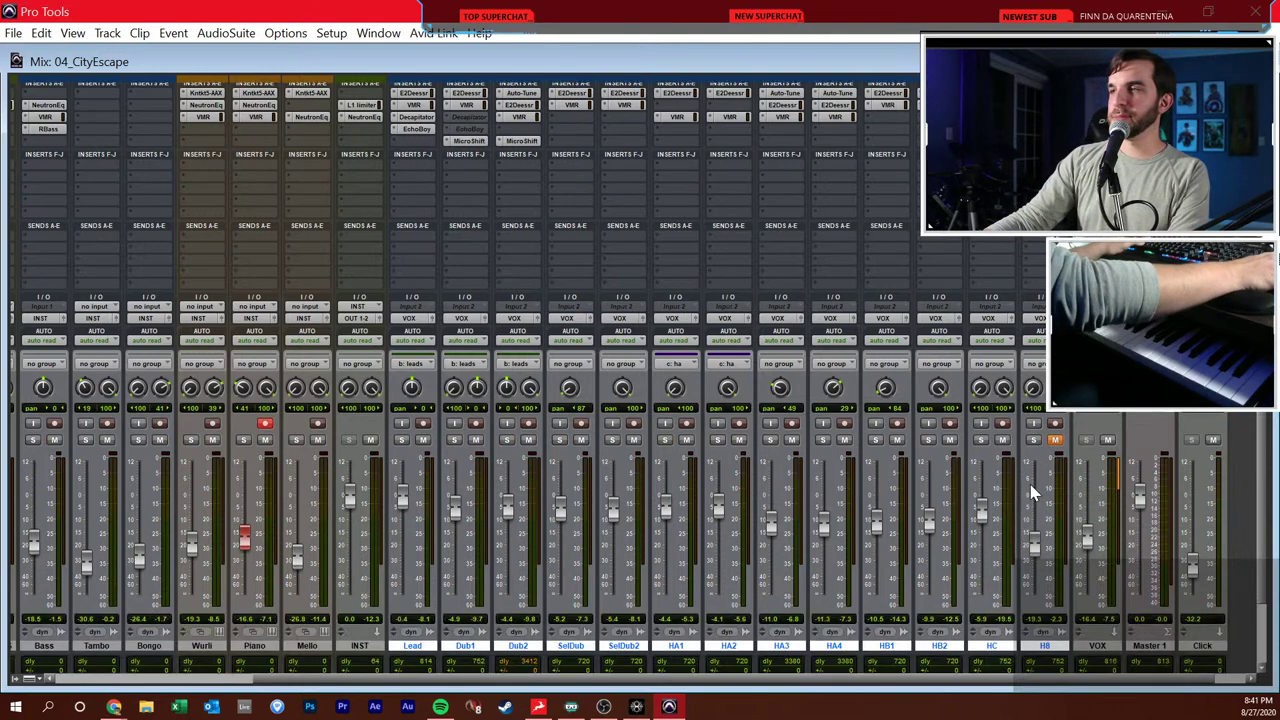
pyautogui.hotkey('ctrl', '=')
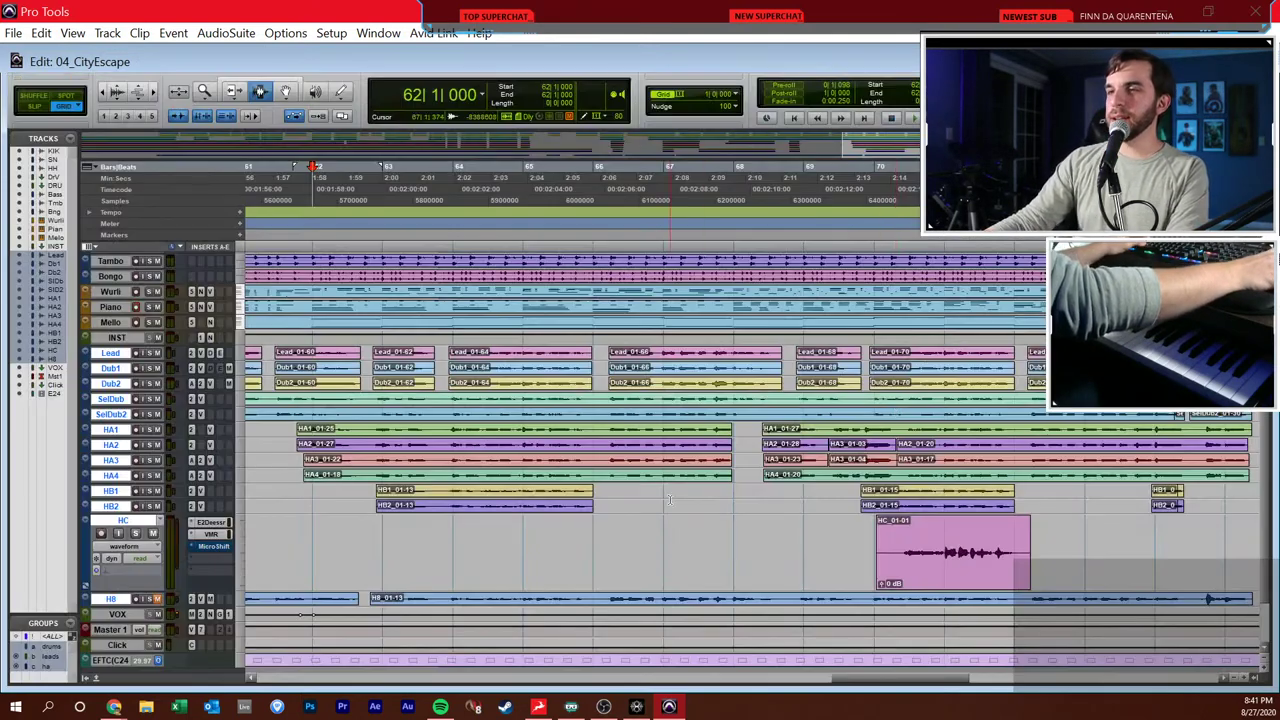
pyautogui.click(672, 494)
pyautogui.scroll(-4, 672, 494)
pyautogui.scroll(5, 675, 500)
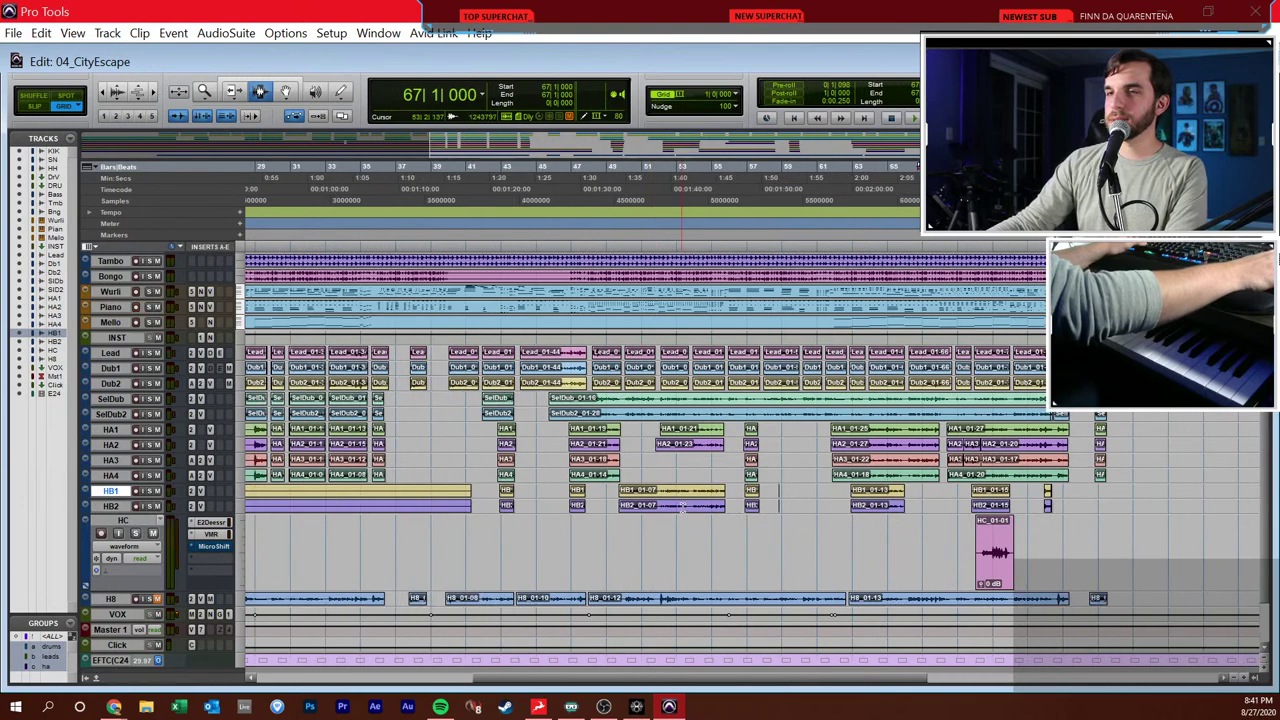
pyautogui.scroll(-2, 681, 507)
pyautogui.click(668, 505)
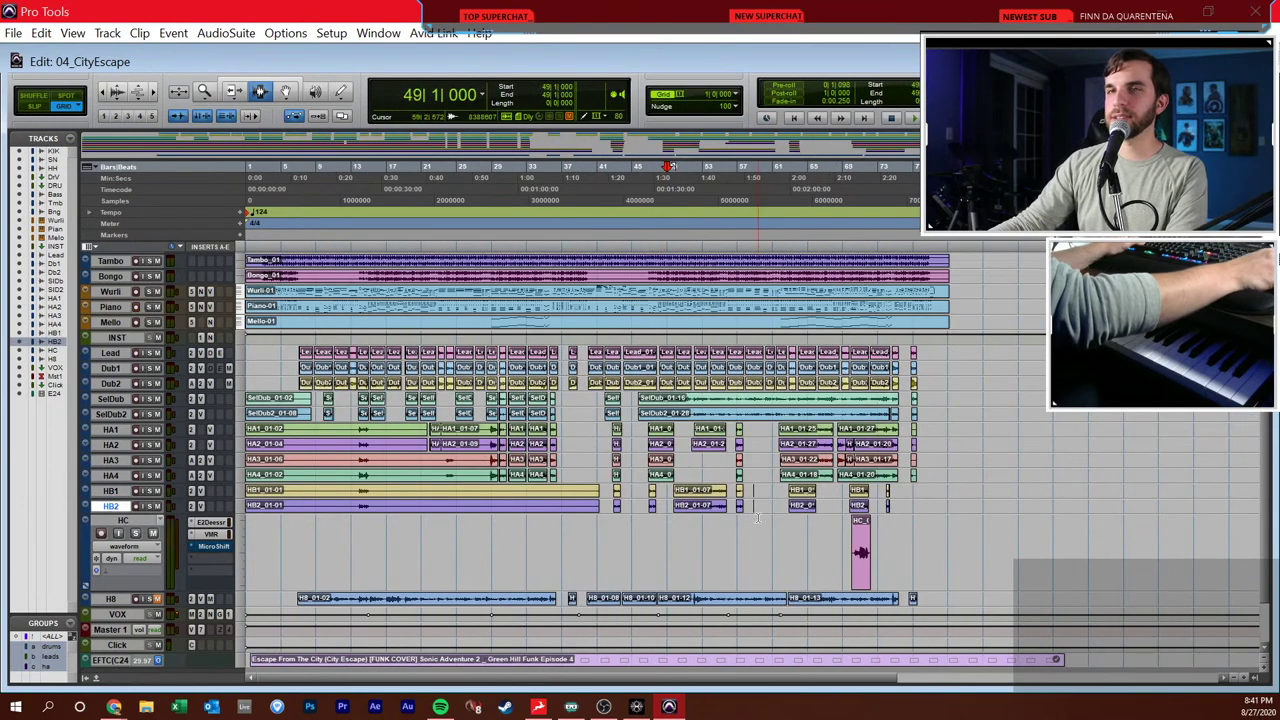
# - Open the recent session 05_SkySanctuary
pyautogui.click(13, 37)
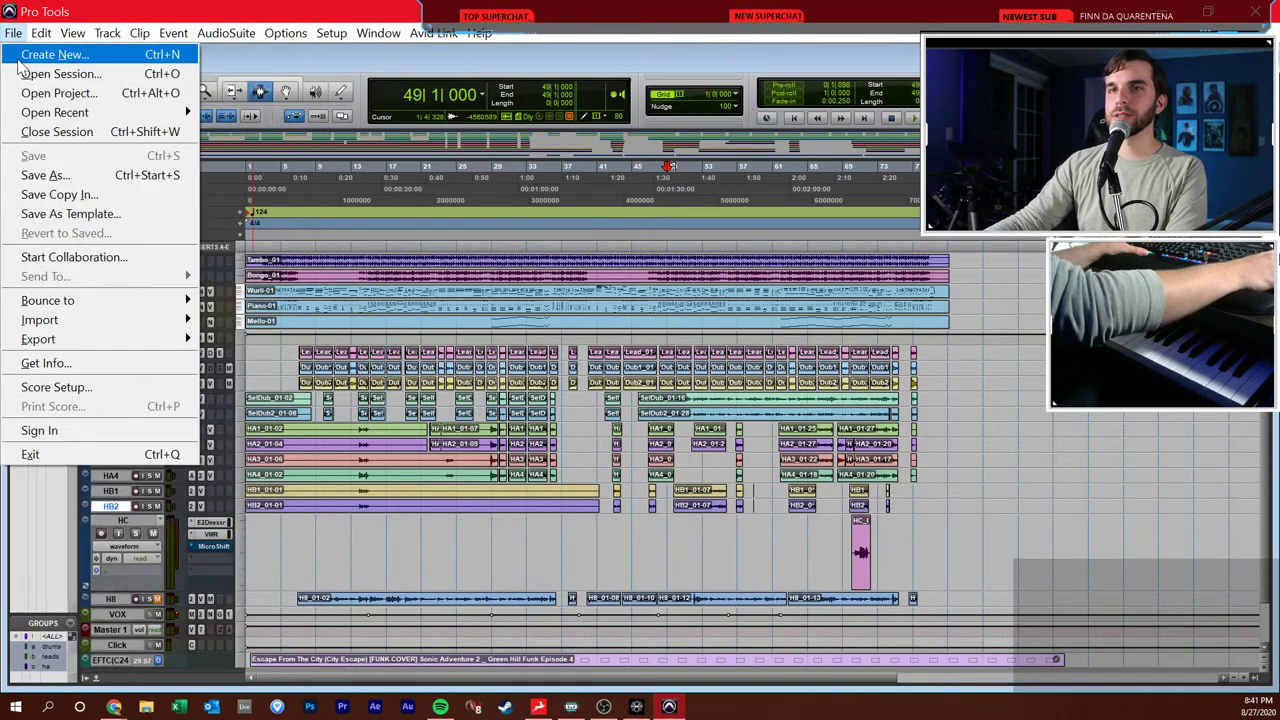
pyautogui.moveTo(55, 113)
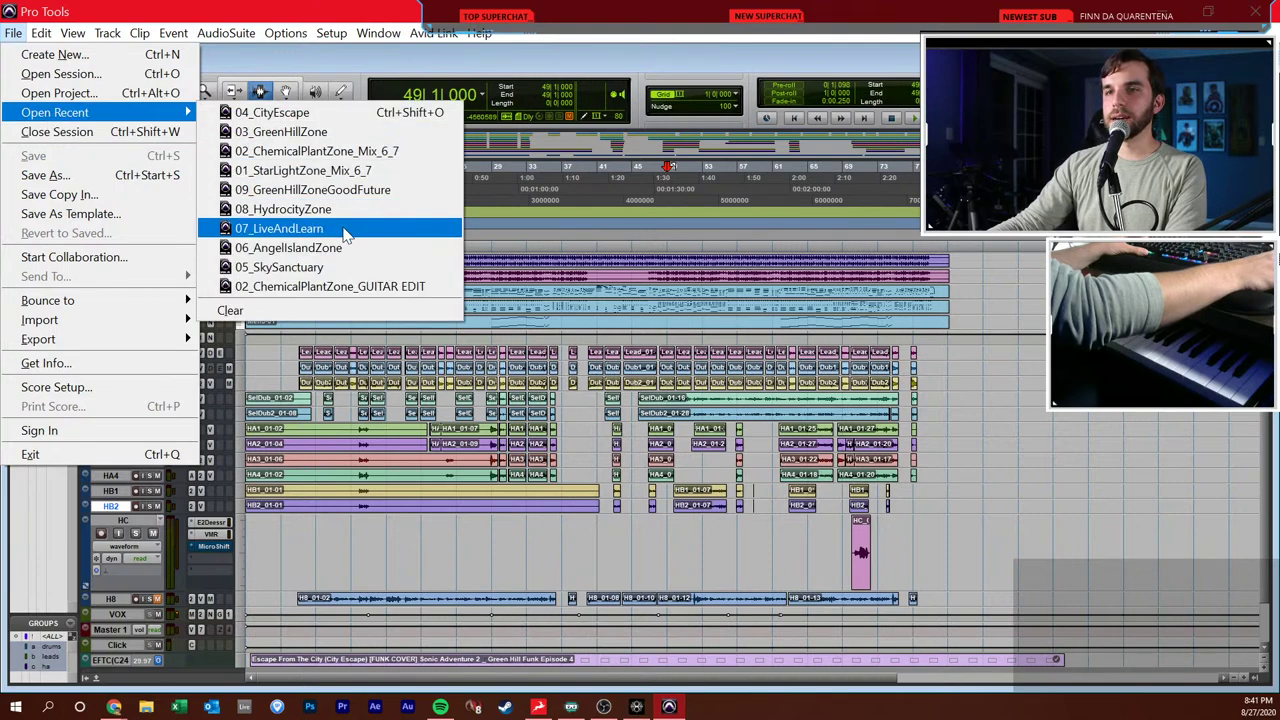
pyautogui.click(330, 271)
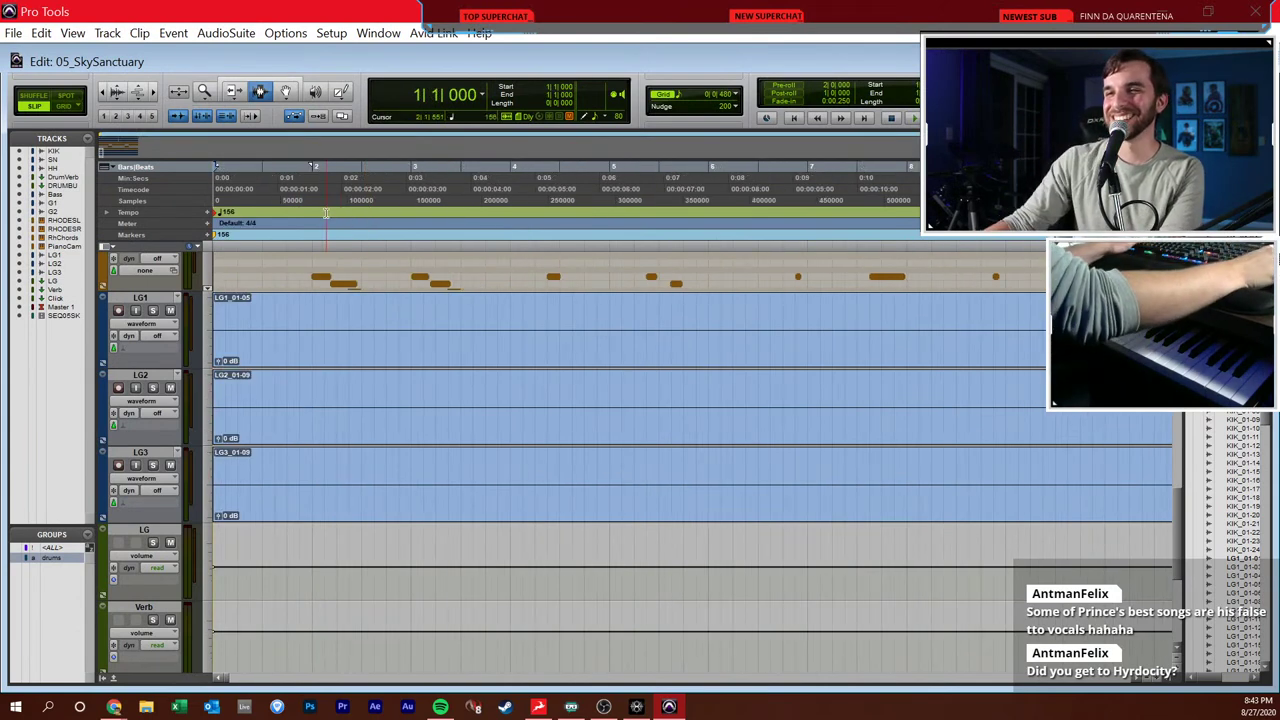
# - Move the video window over the timeline, play the song from the start, and bring the drum tracks into view
pyautogui.moveTo(482, 84); pyautogui.dragTo(580, 98)
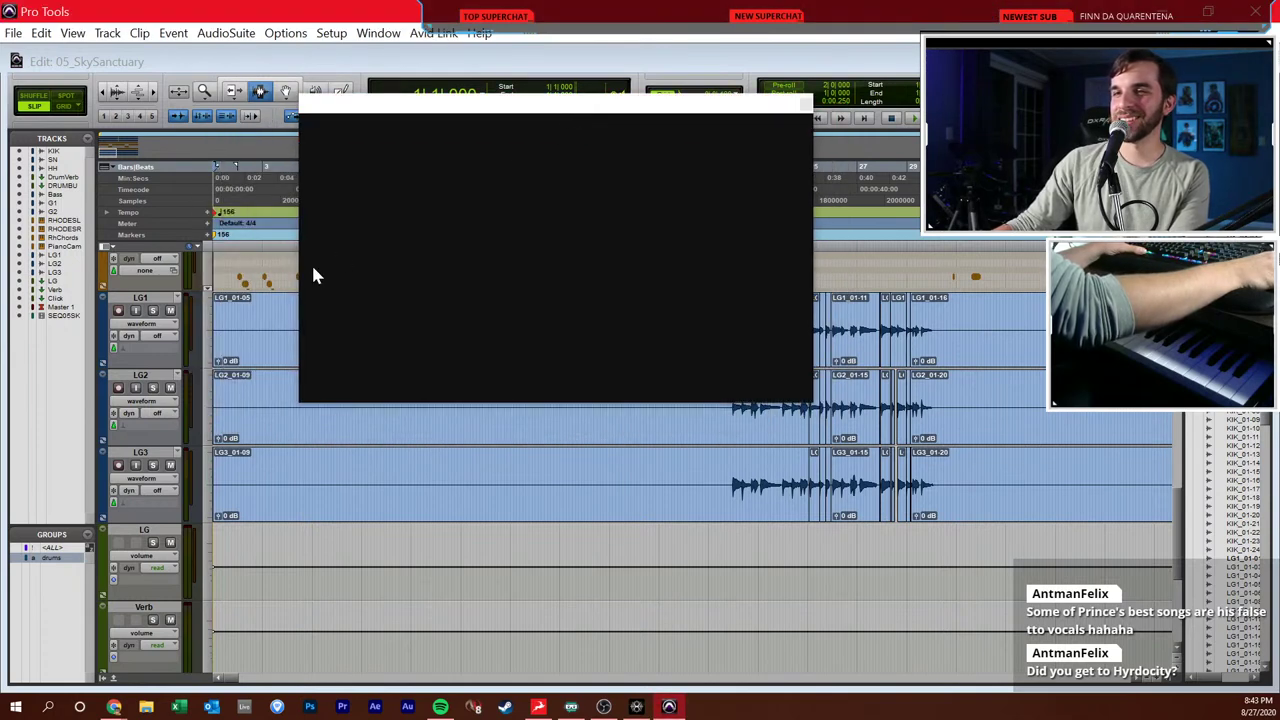
pyautogui.click(250, 330)
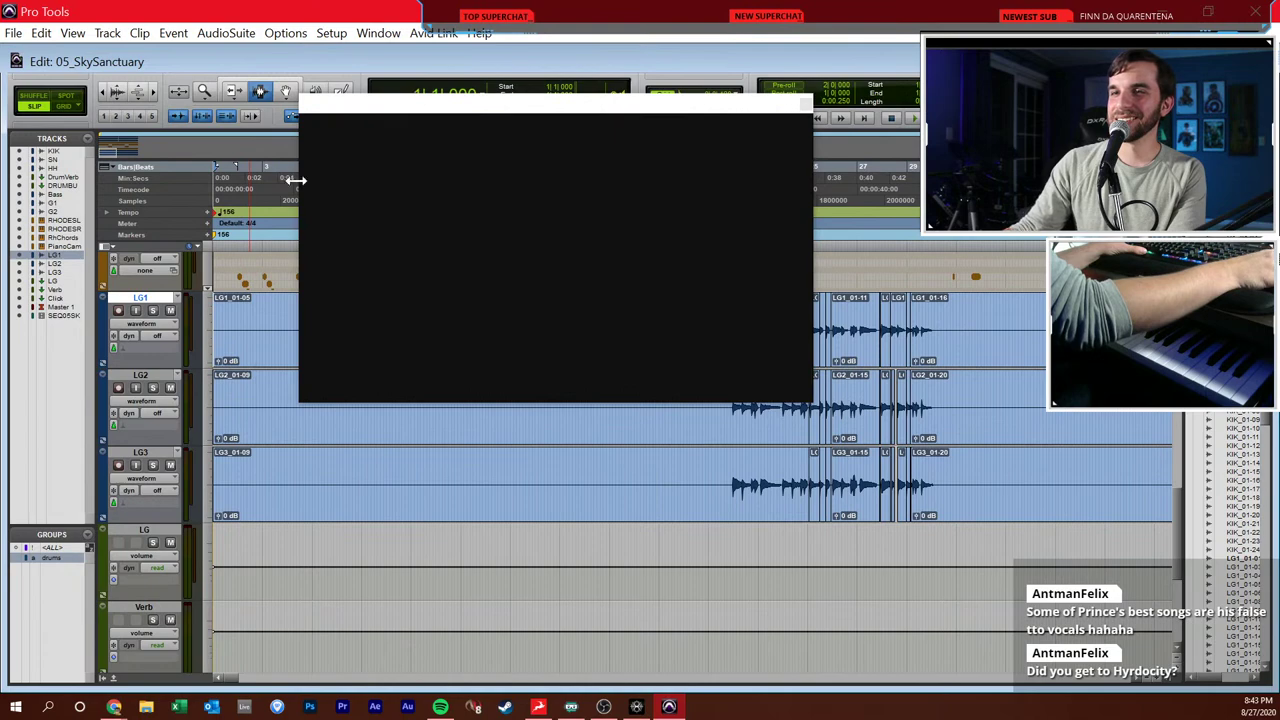
pyautogui.scroll(10, 225, 362)
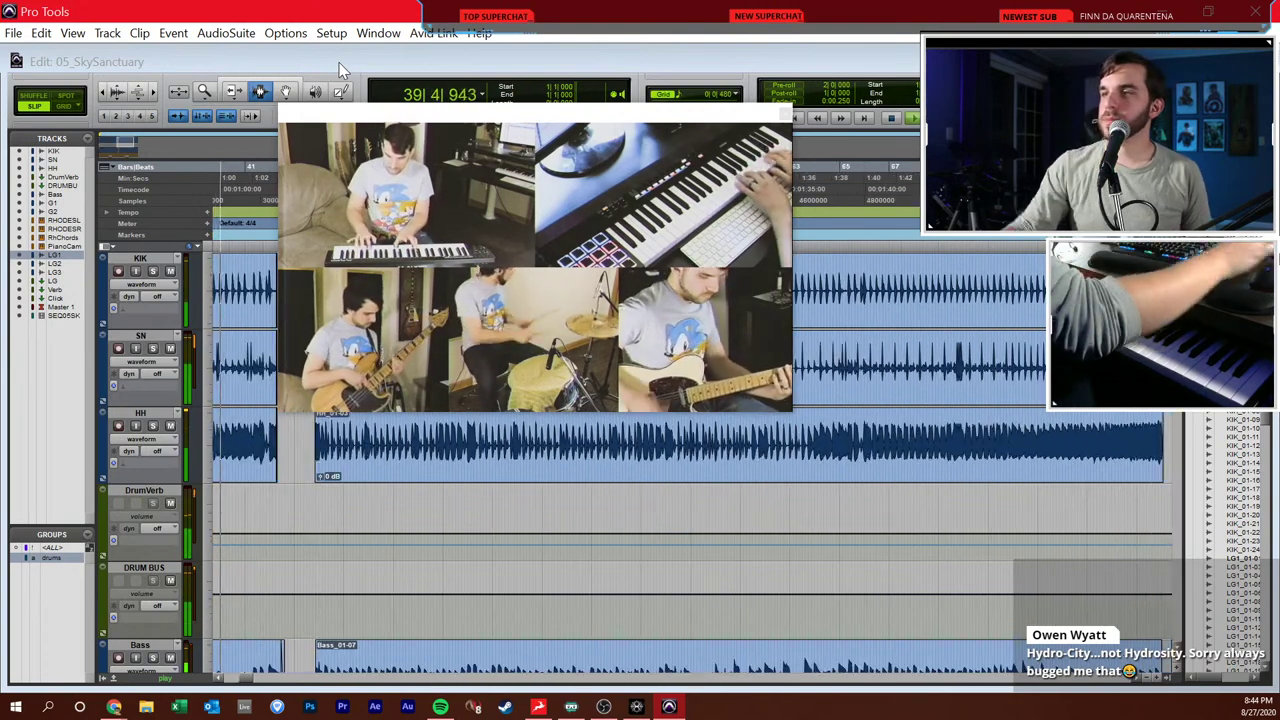
# - Place the playback position just past bar 72 on the drum tracks, and play the section leading into the ending
pyautogui.click(840, 440)
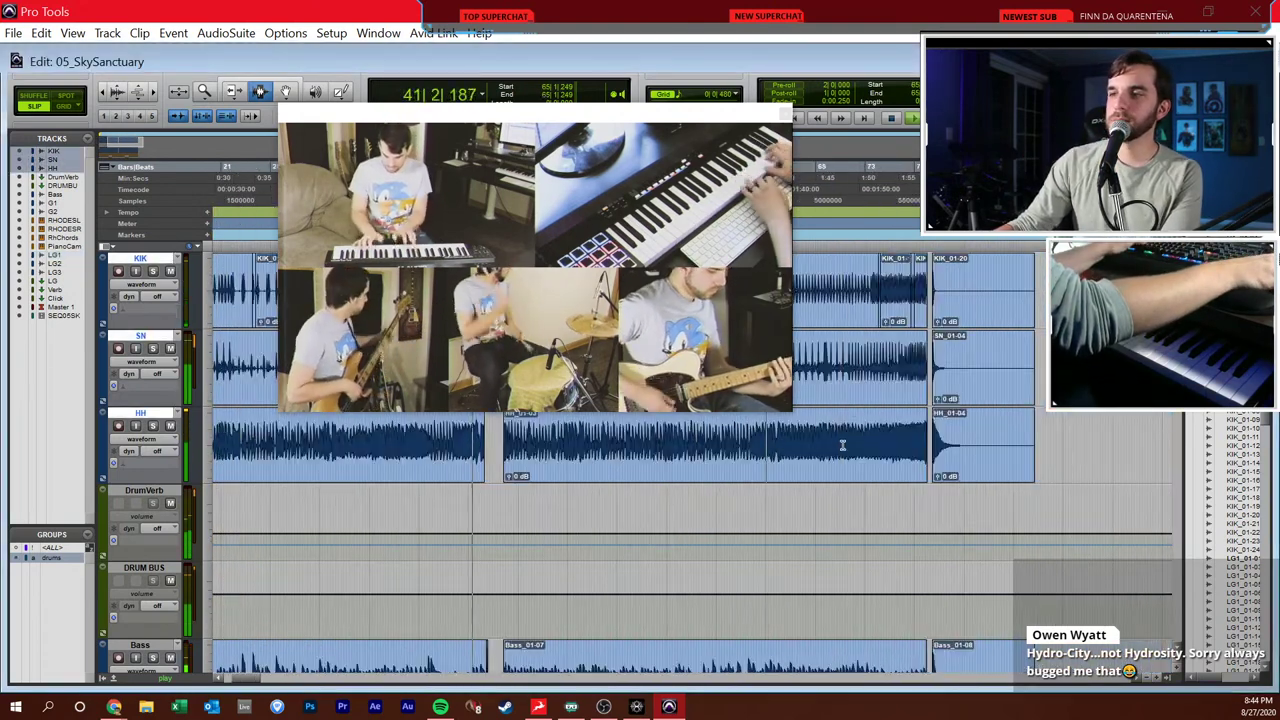
pyautogui.press('space')
pyautogui.click(880, 445)
pyautogui.click(872, 447)
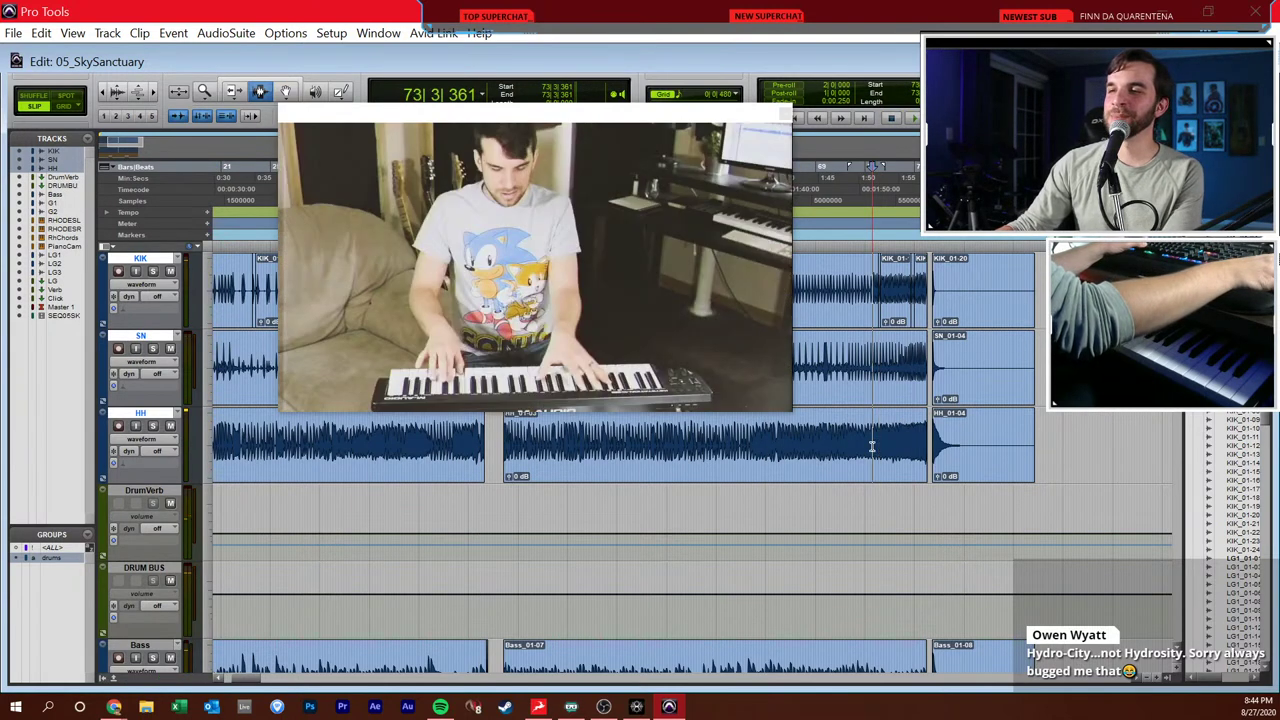
pyautogui.click(864, 445)
pyautogui.click(857, 445)
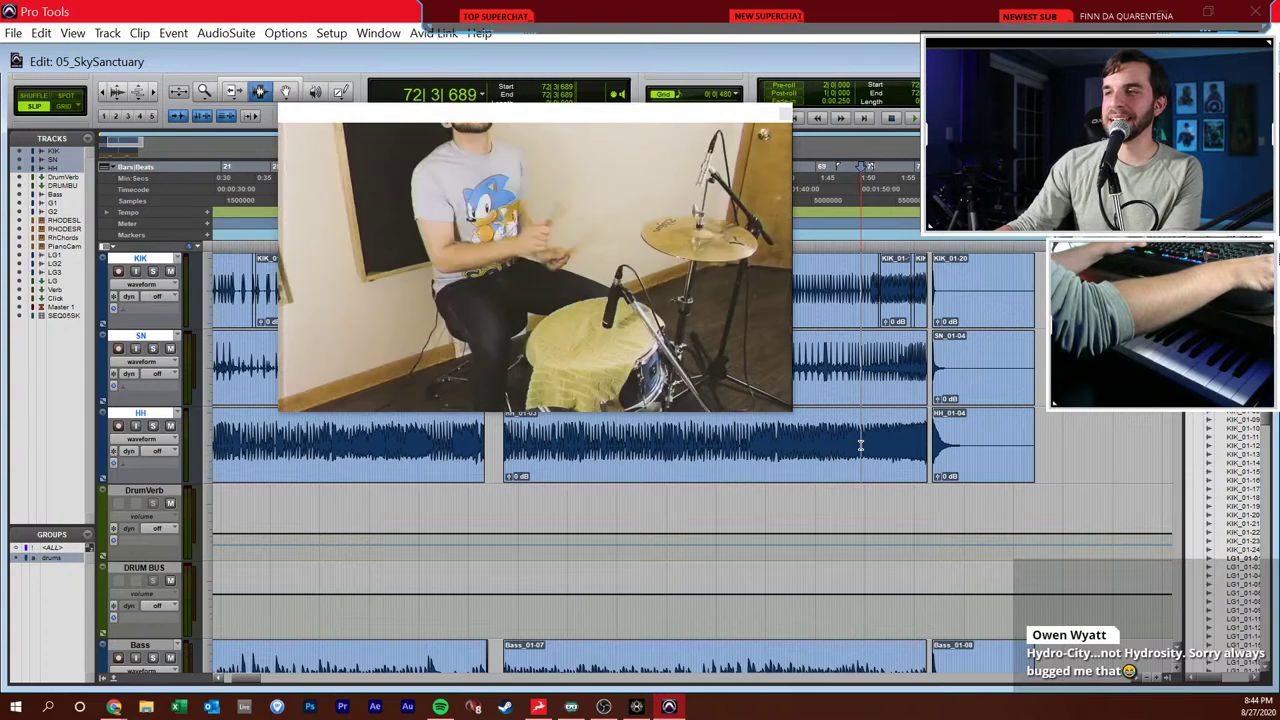
pyautogui.press('space')
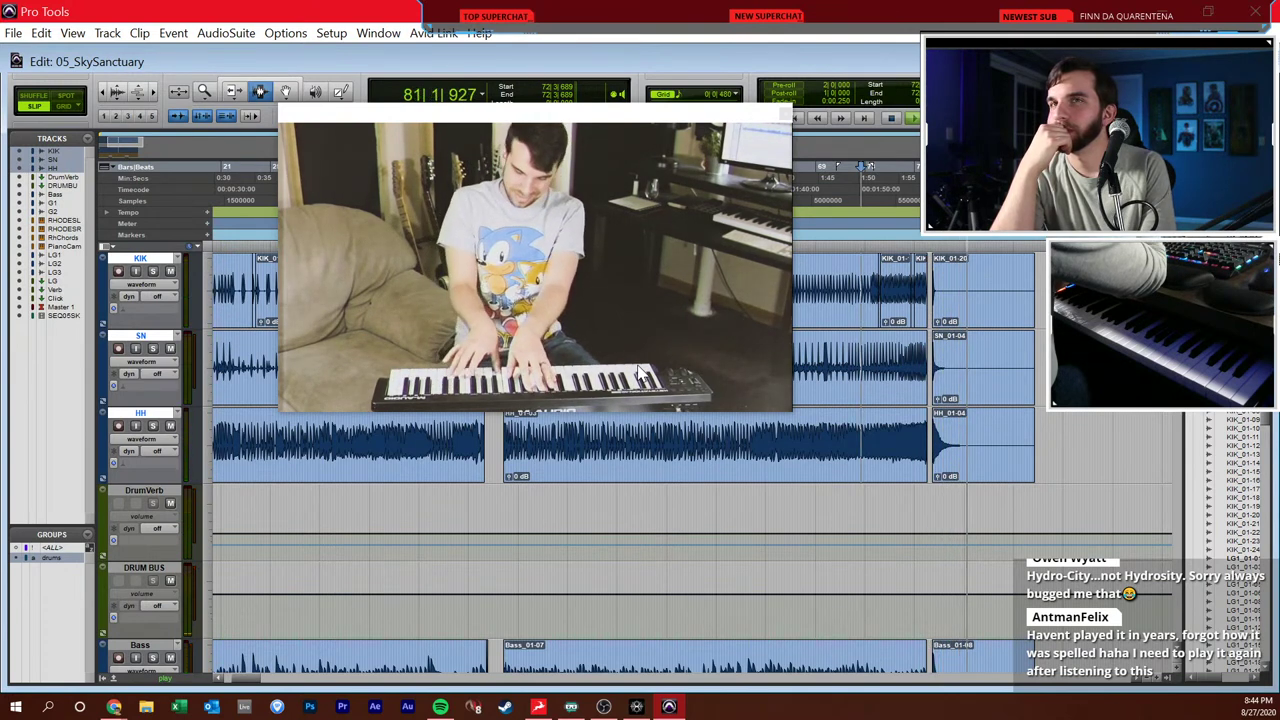
pyautogui.press('space')
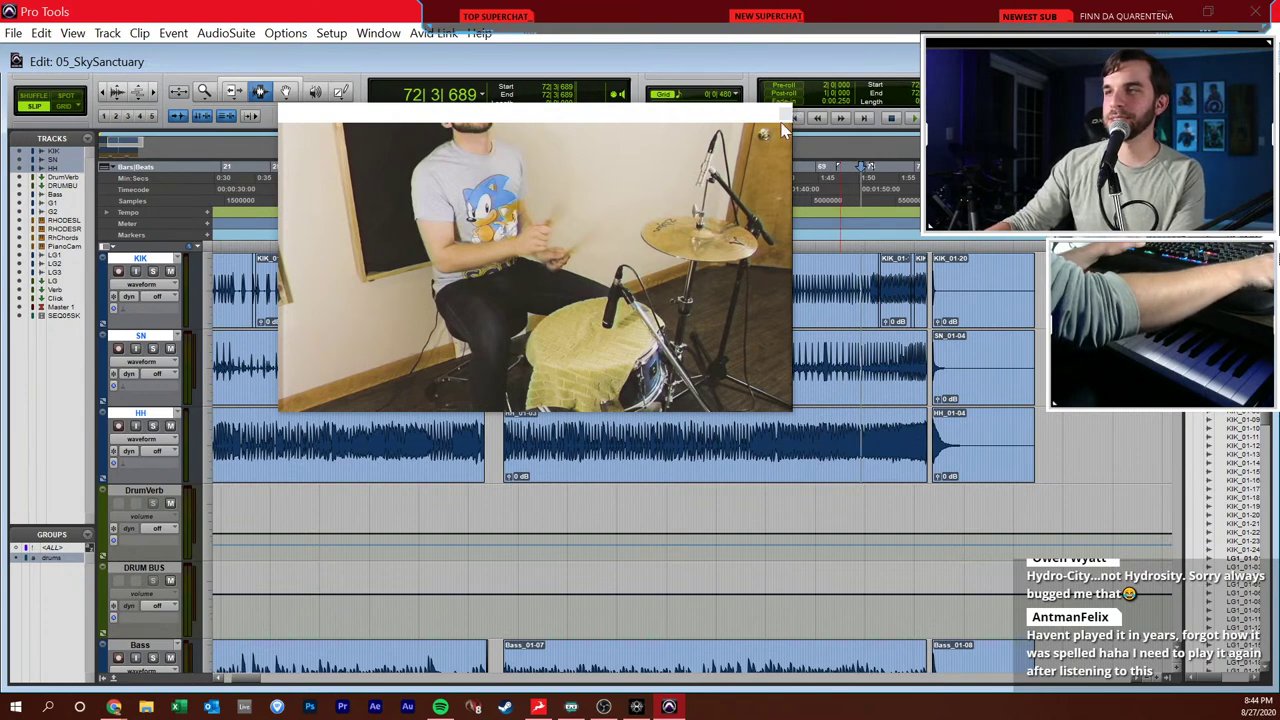
# - Close the video window, return to the start of the song, and zoom in on the opening bars of the drum tracks
pyautogui.click(796, 116)
pyautogui.click(699, 316)
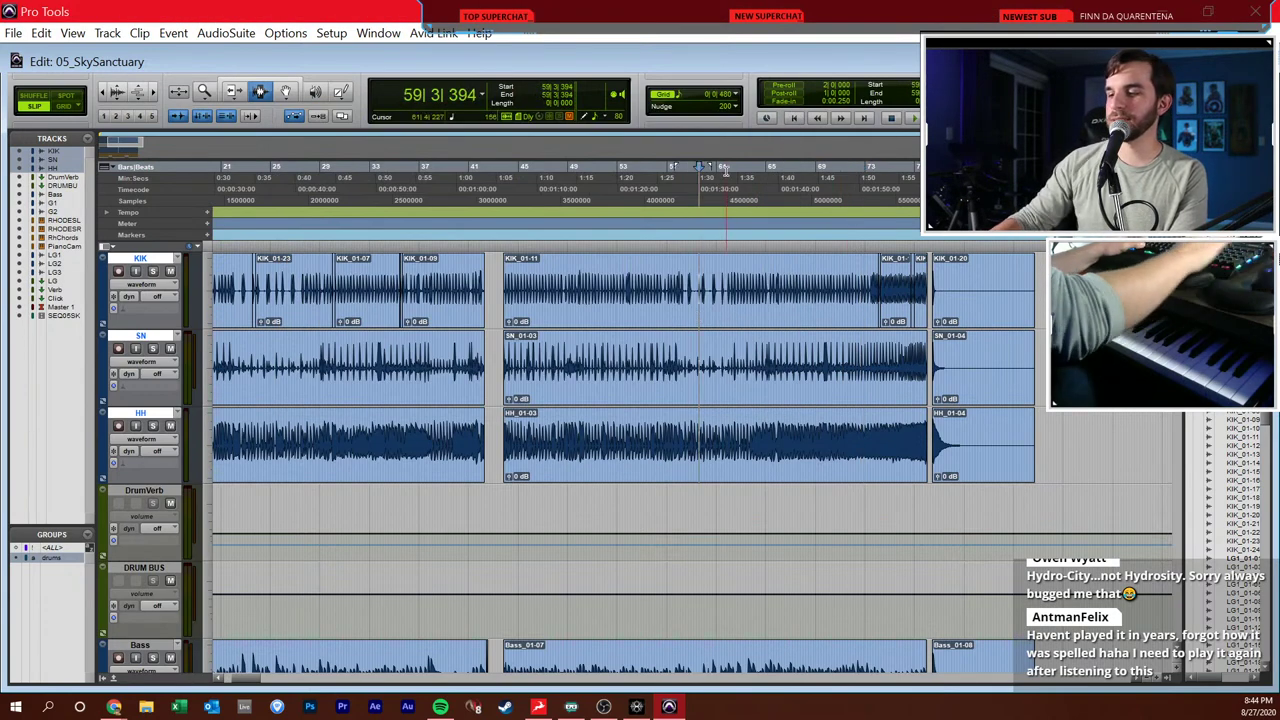
pyautogui.press('Return')
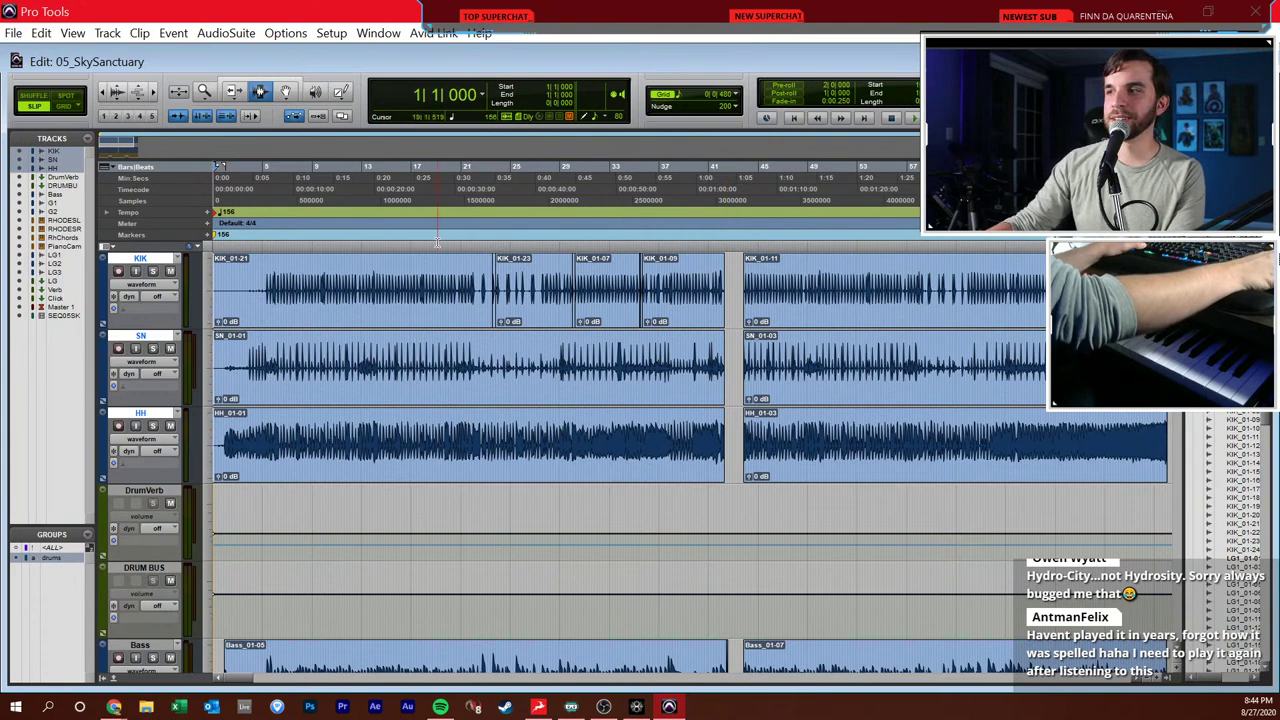
pyautogui.click(219, 311)
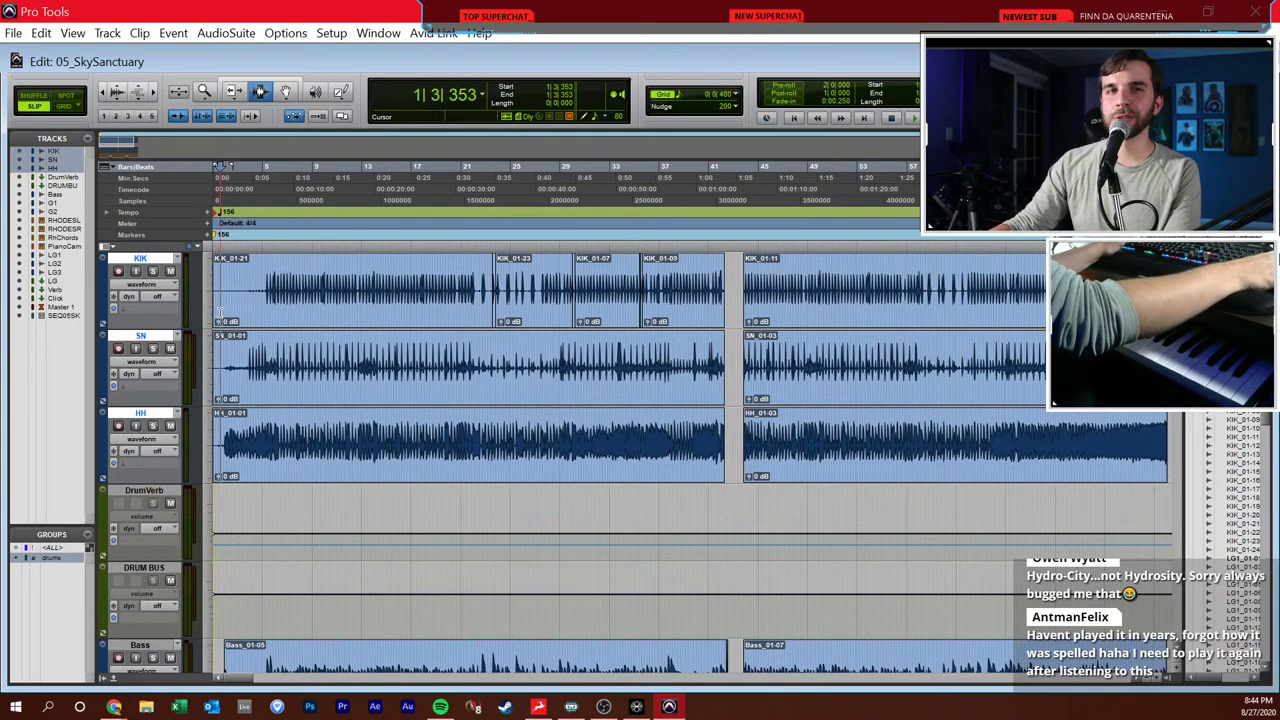
pyautogui.hotkey('ctrl', ']')
pyautogui.hotkey('ctrl', ']')
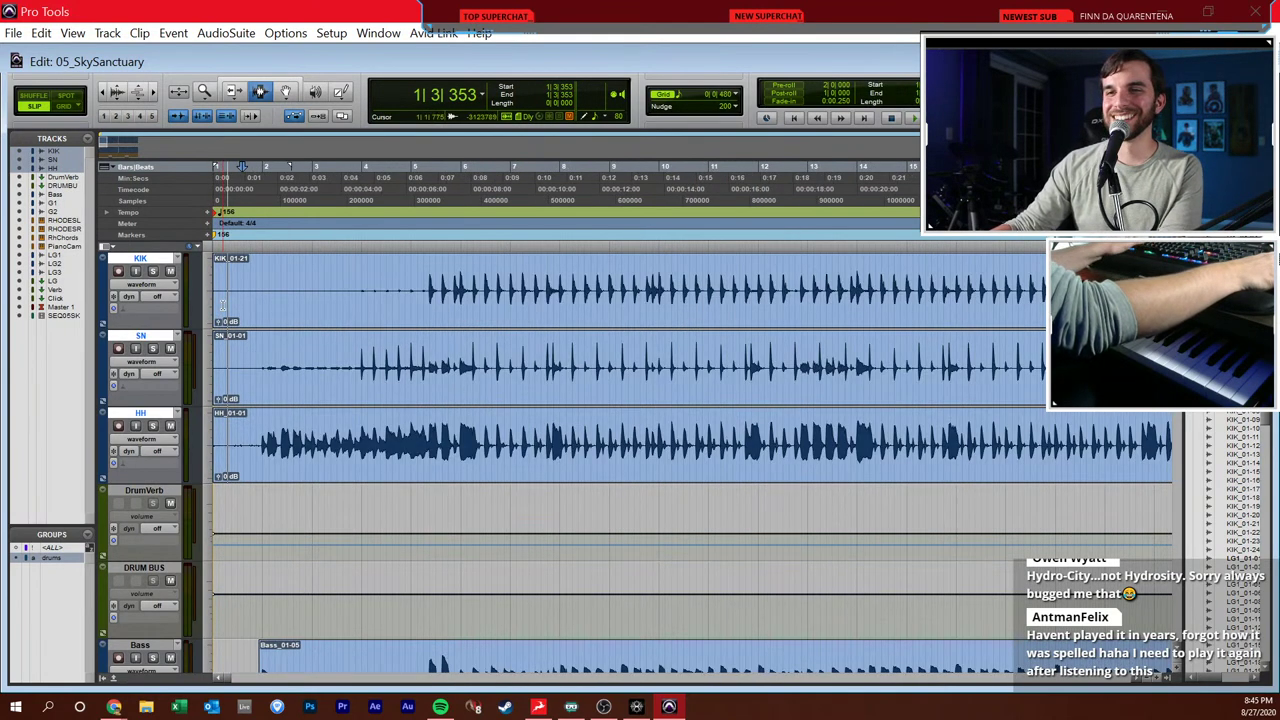
# - Place the edit cursor on the KIK track just before bar 2, where the hi-hat comes in
pyautogui.click(258, 282)
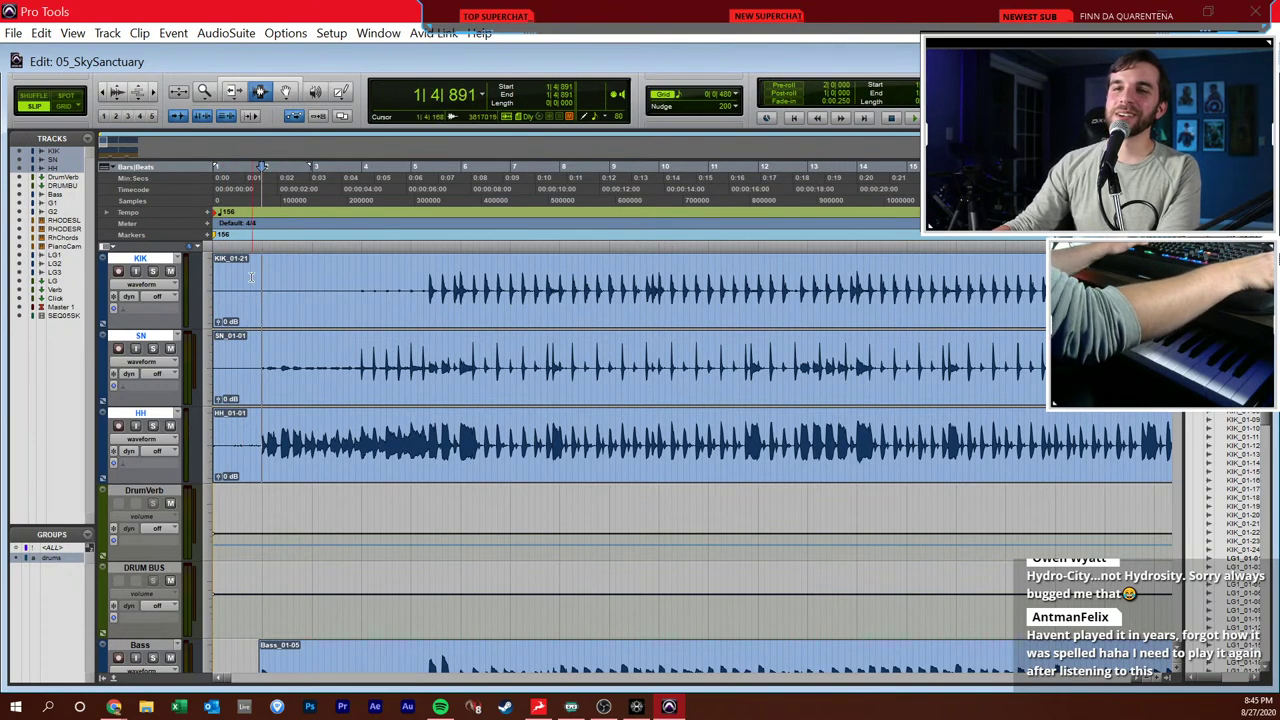
pyautogui.scroll(-3, 255, 290)
pyautogui.scroll(3, 260, 295)
pyautogui.click(274, 302)
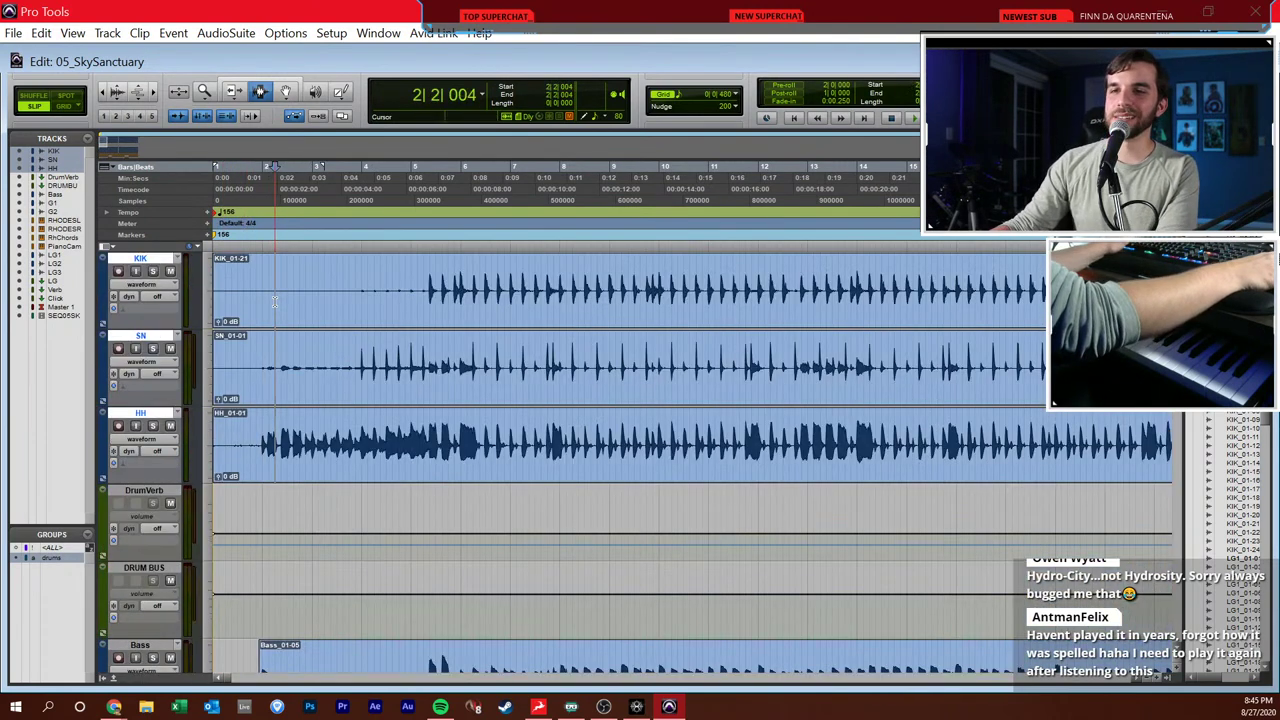
pyautogui.click(270, 302)
pyautogui.click(263, 303)
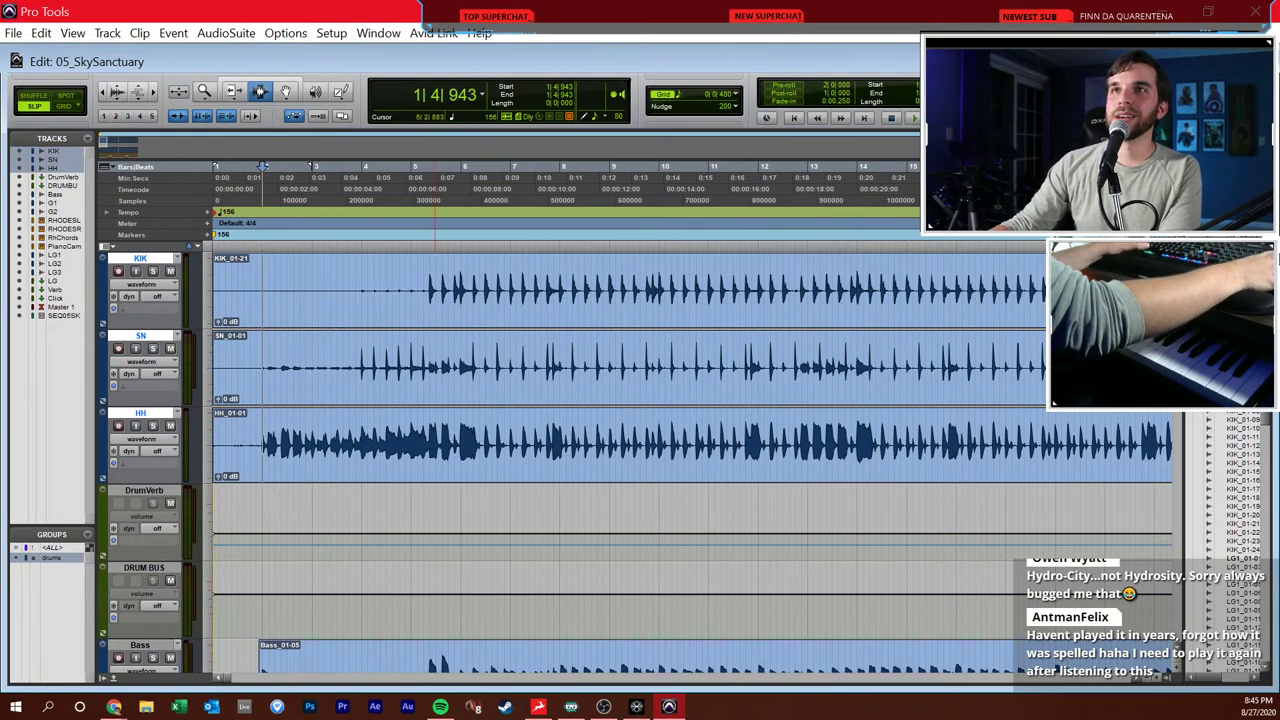
# - Place the edit cursor at bar 2 in Grid mode and set the grid value to 1 bar
pyautogui.hotkey('alt', 'Tab')
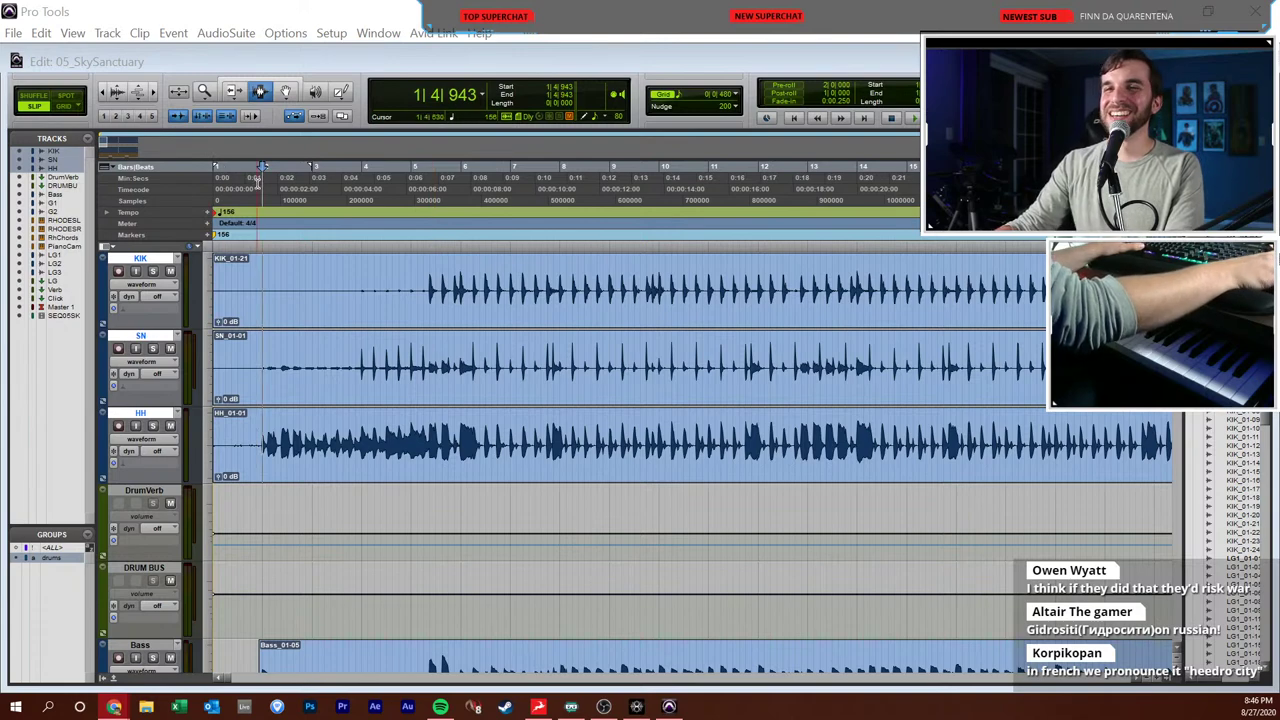
pyautogui.click(258, 178)
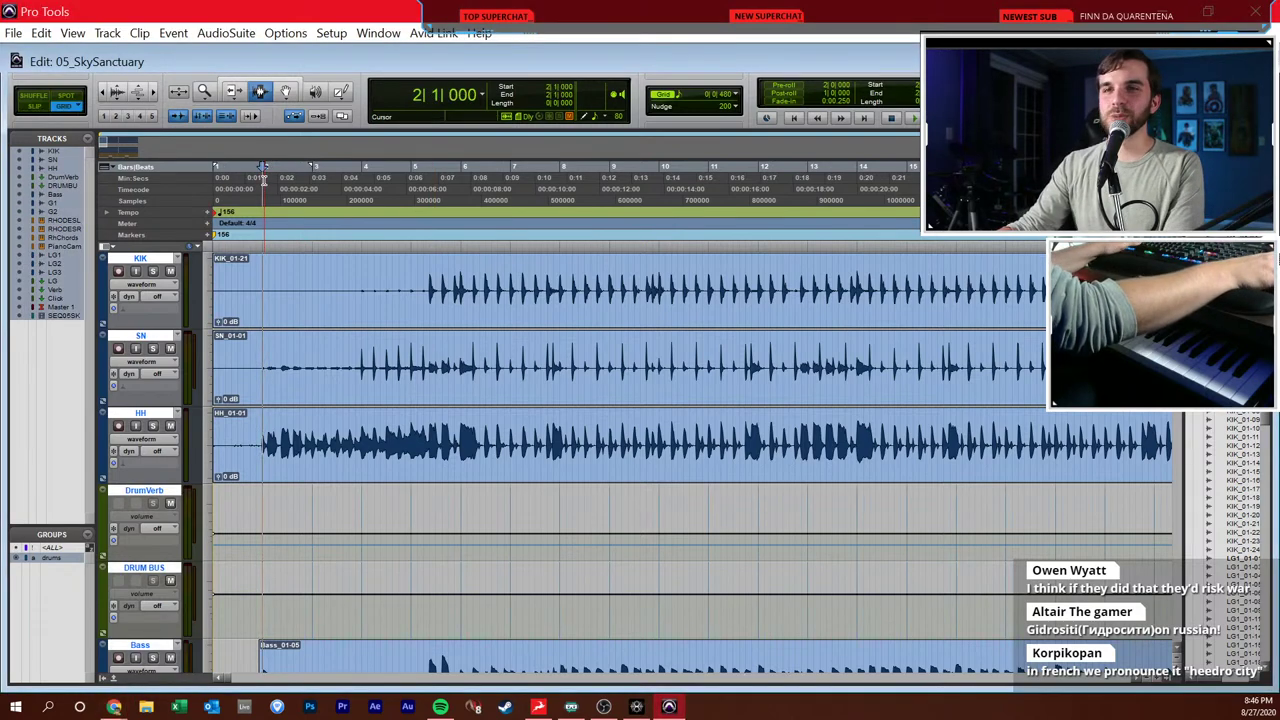
pyautogui.click(736, 95)
pyautogui.click(750, 104)
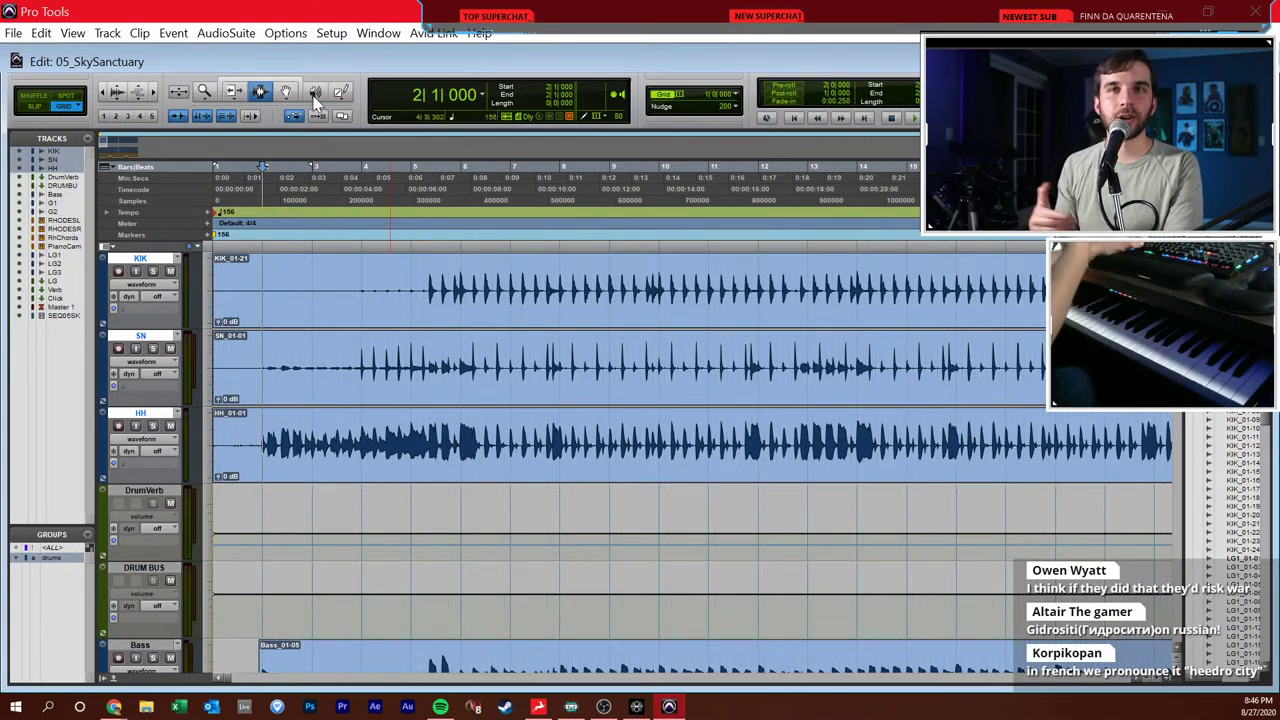
pyautogui.scroll(-2, 346, 303)
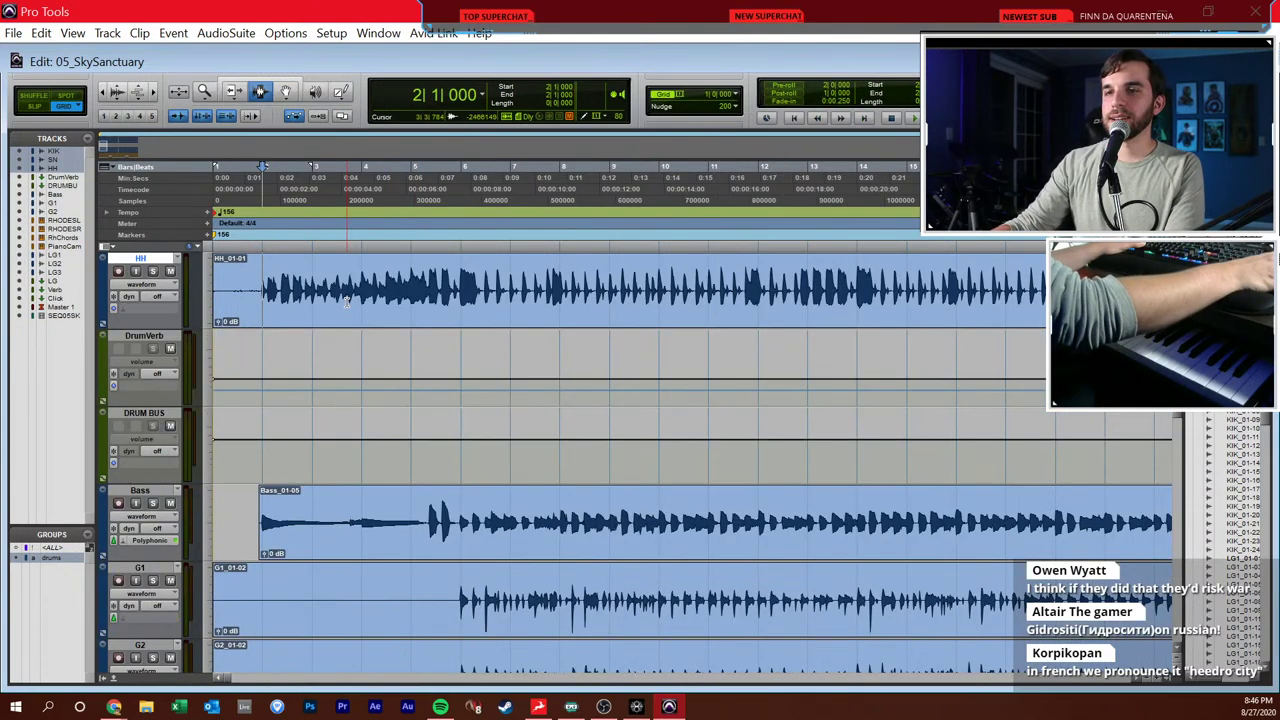
pyautogui.scroll(2, 346, 303)
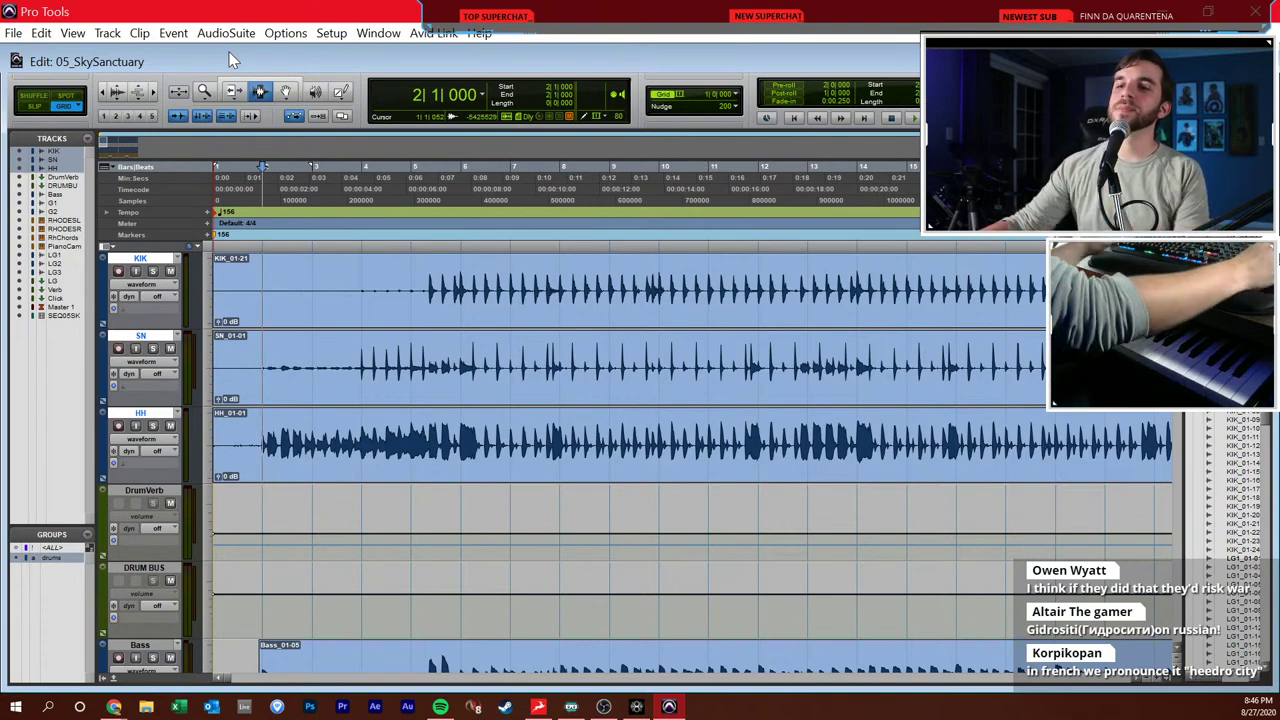
# - Solo the SN and KIK drum tracks
pyautogui.scroll(-3, 150, 131)
pyautogui.click(152, 271)
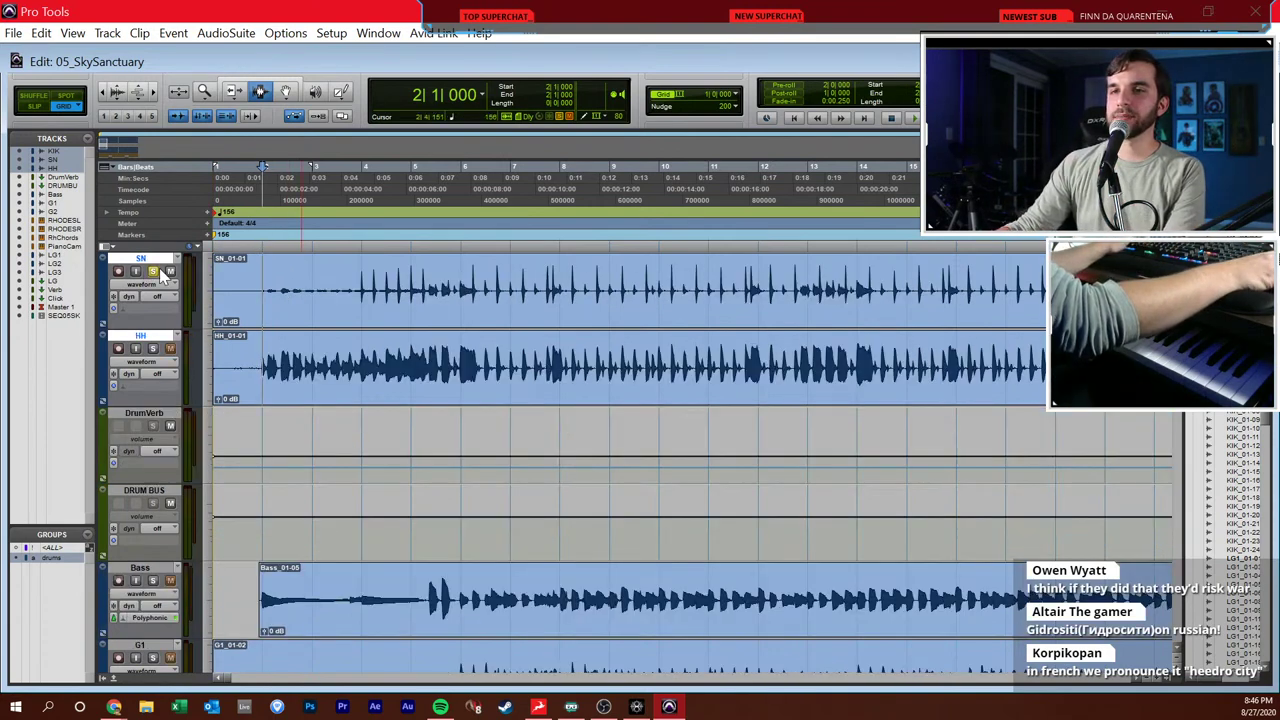
pyautogui.scroll(3, 160, 290)
pyautogui.click(152, 271)
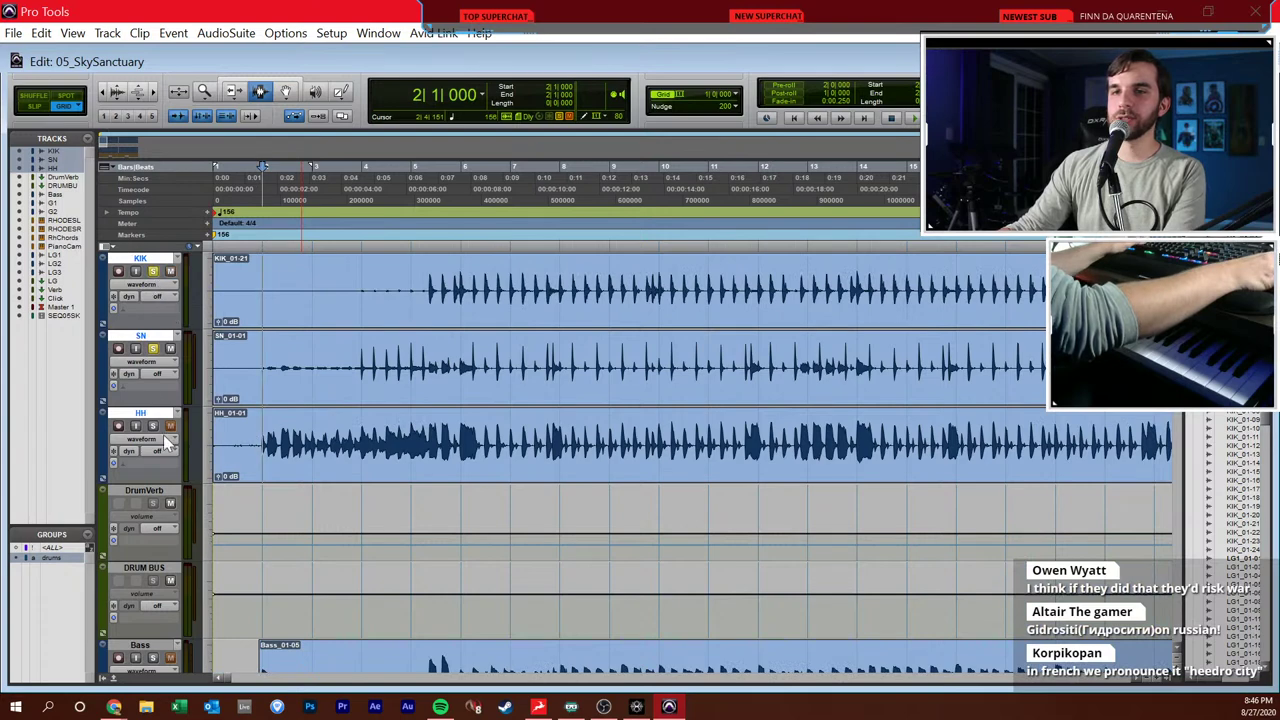
# - Solo the Bass, RHODES LH and RHODES RH tracks and play them from bar 2
pyautogui.scroll(-8, 160, 400)
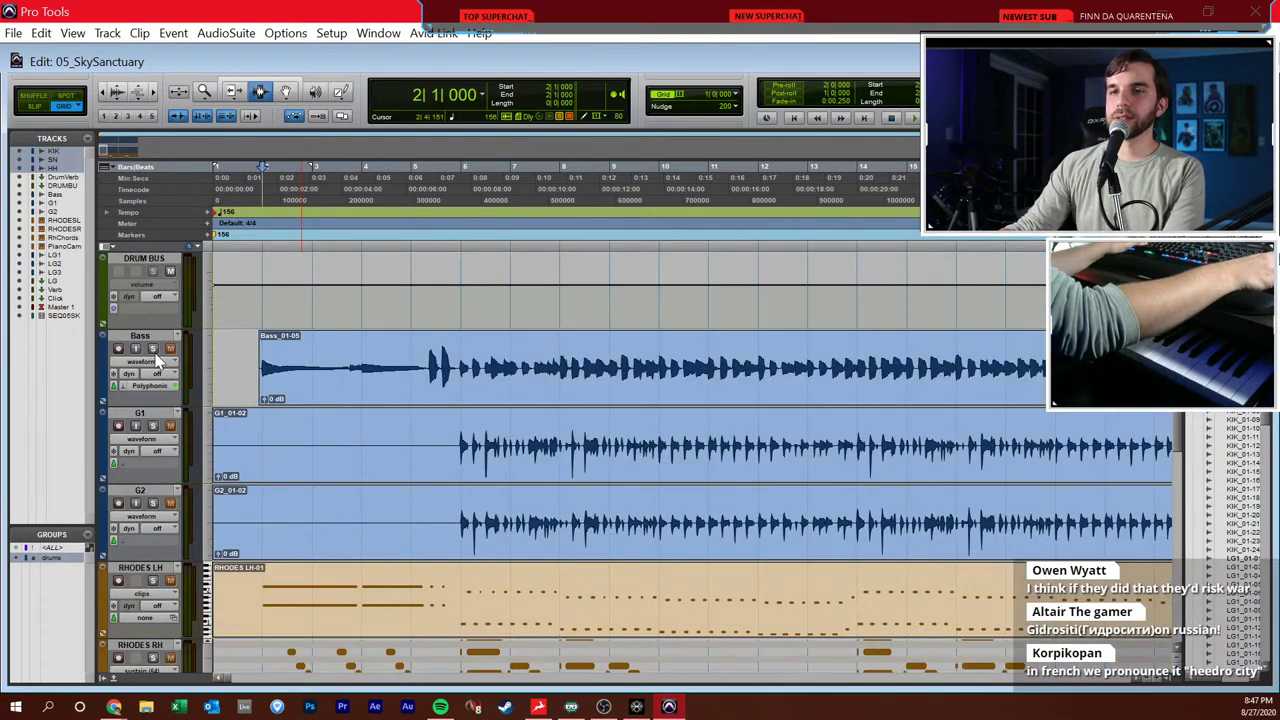
pyautogui.click(152, 348)
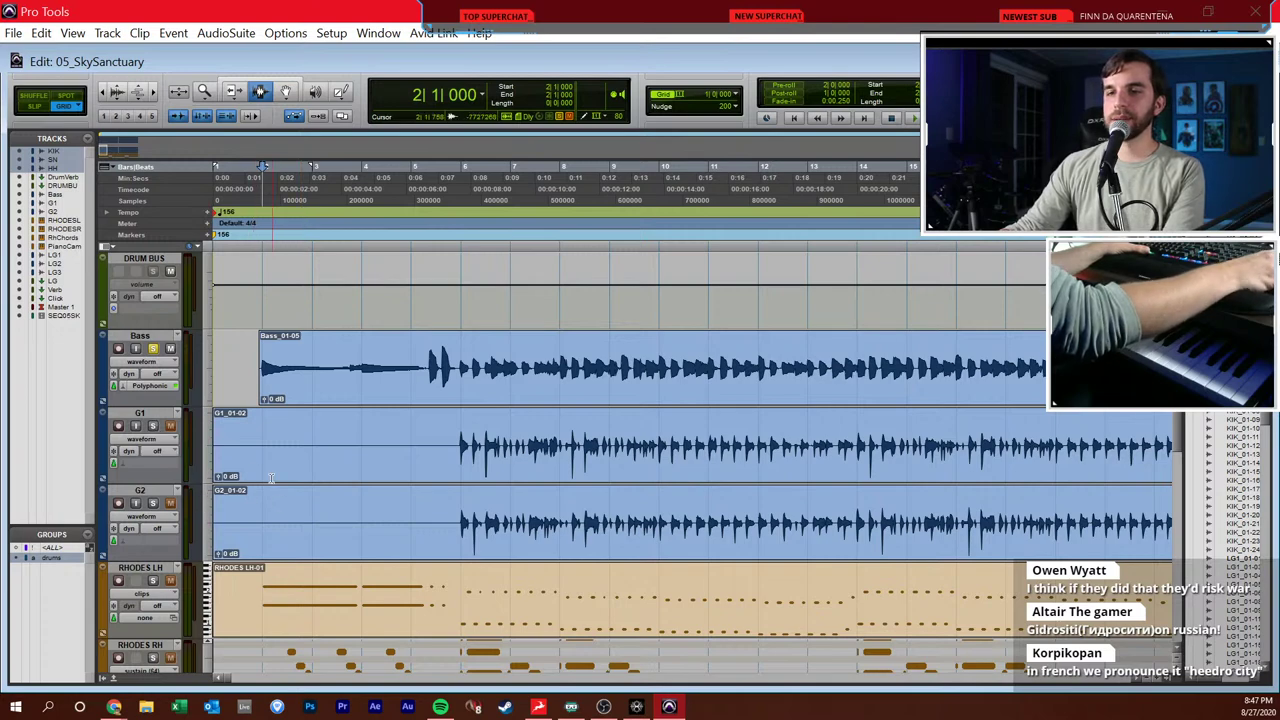
pyautogui.scroll(-2, 273, 480)
pyautogui.click(152, 503)
pyautogui.press('space')
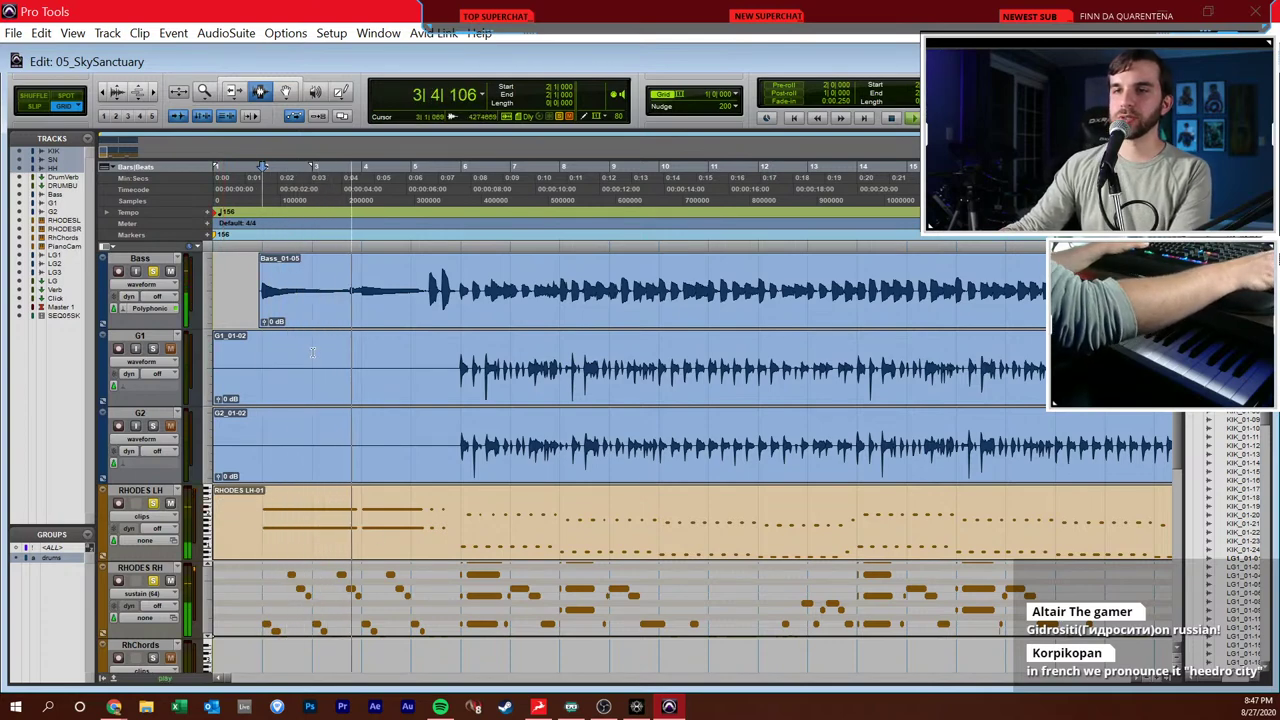
# - Look over the drum, Rhodes and PianoCam tracks during playback, and stop the song after bar 10
pyautogui.scroll(5, 312, 352)
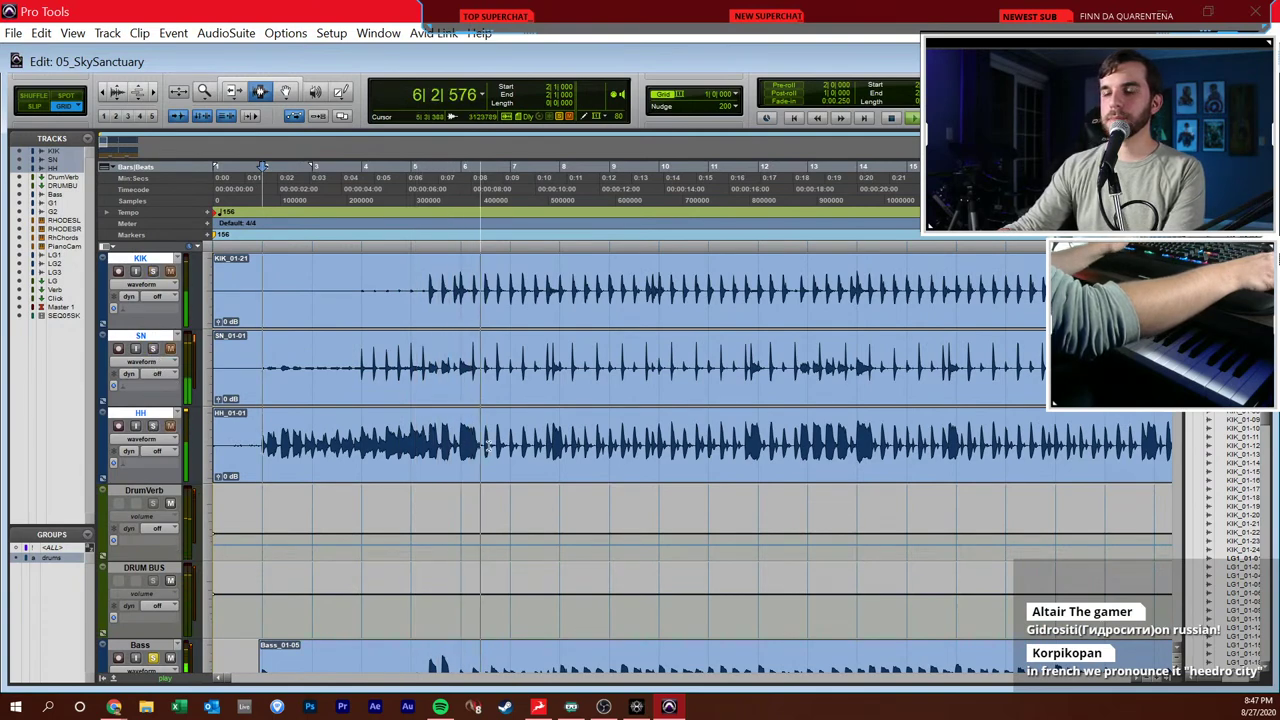
pyautogui.scroll(-5, 385, 420)
pyautogui.scroll(-2, 560, 470)
pyautogui.scroll(1, 567, 475)
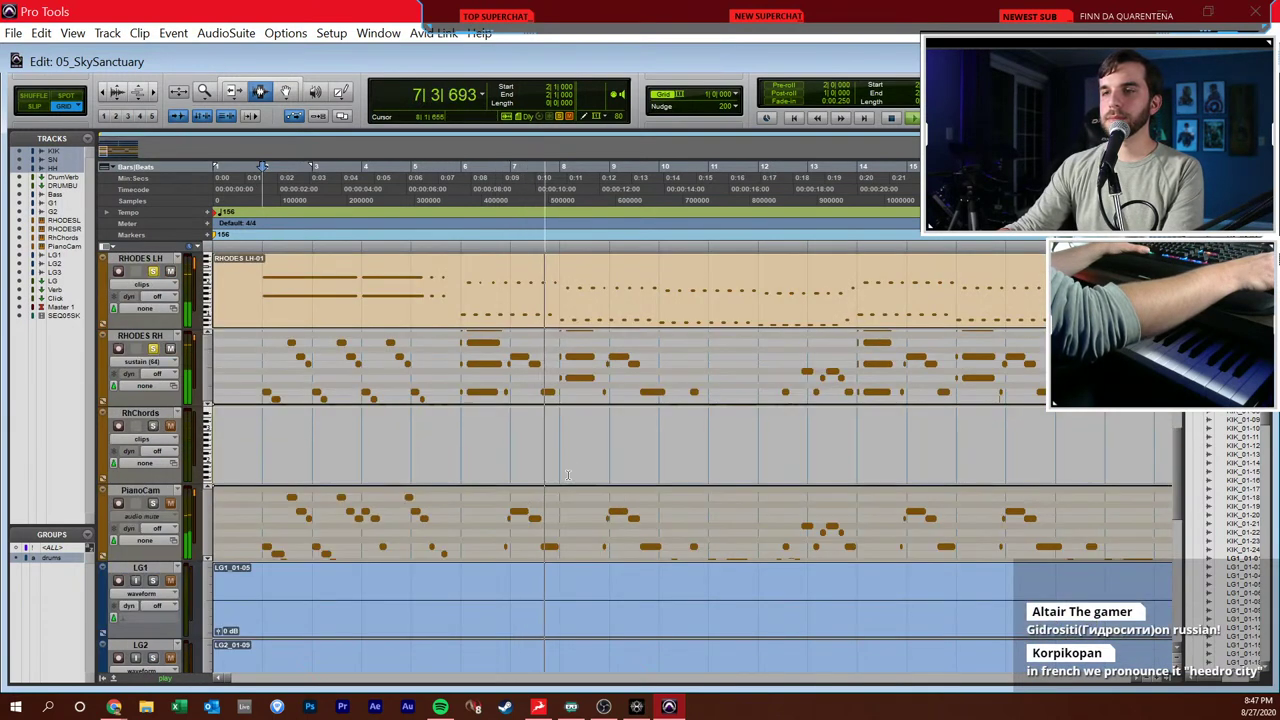
pyautogui.scroll(1, 600, 456)
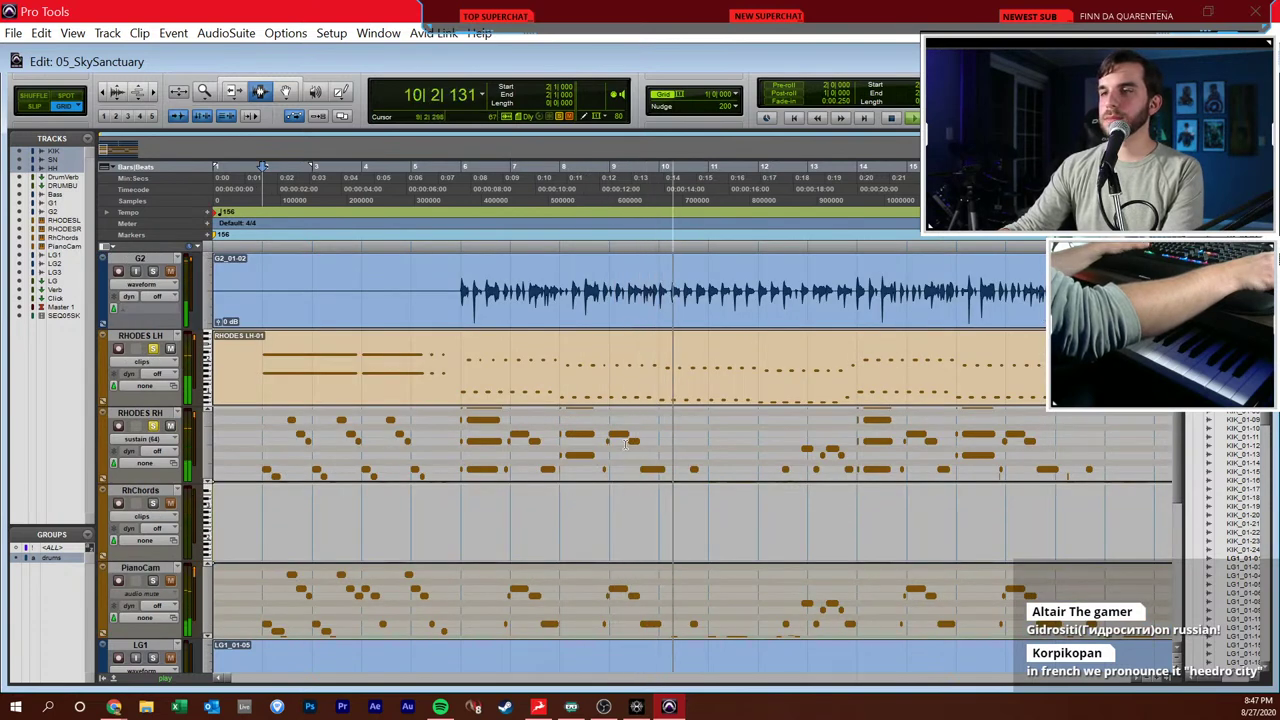
pyautogui.press('space')
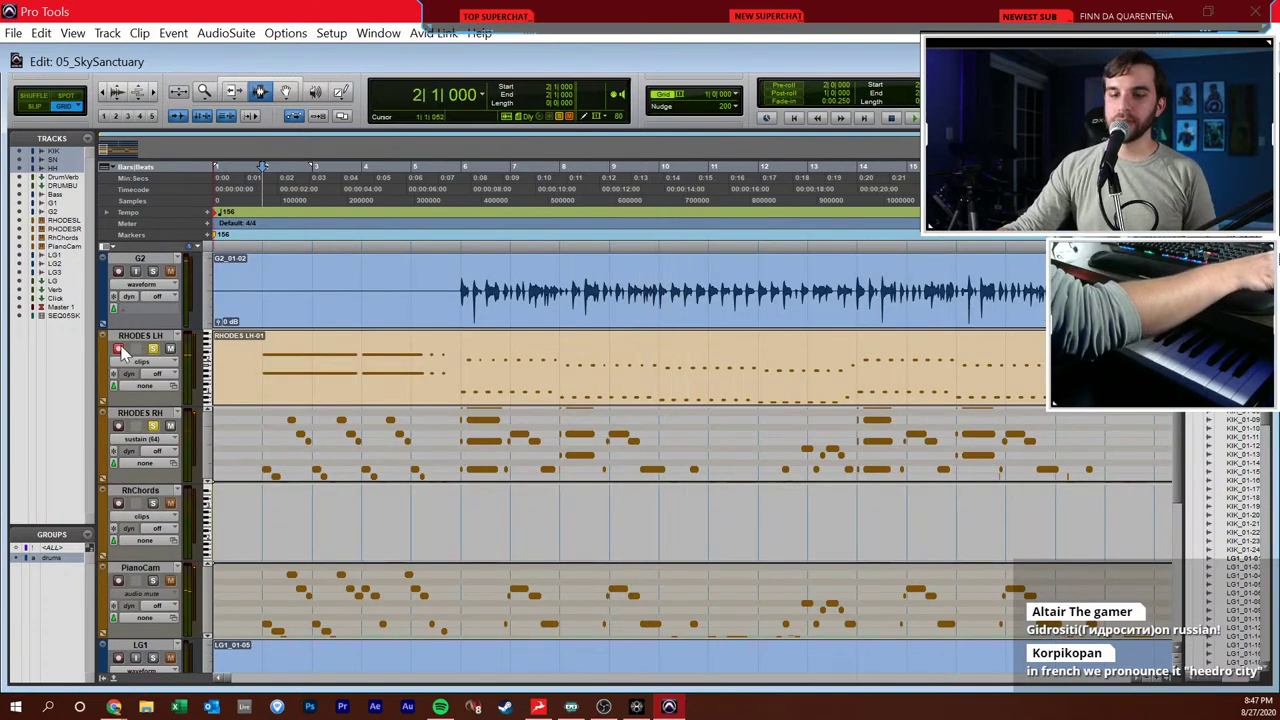
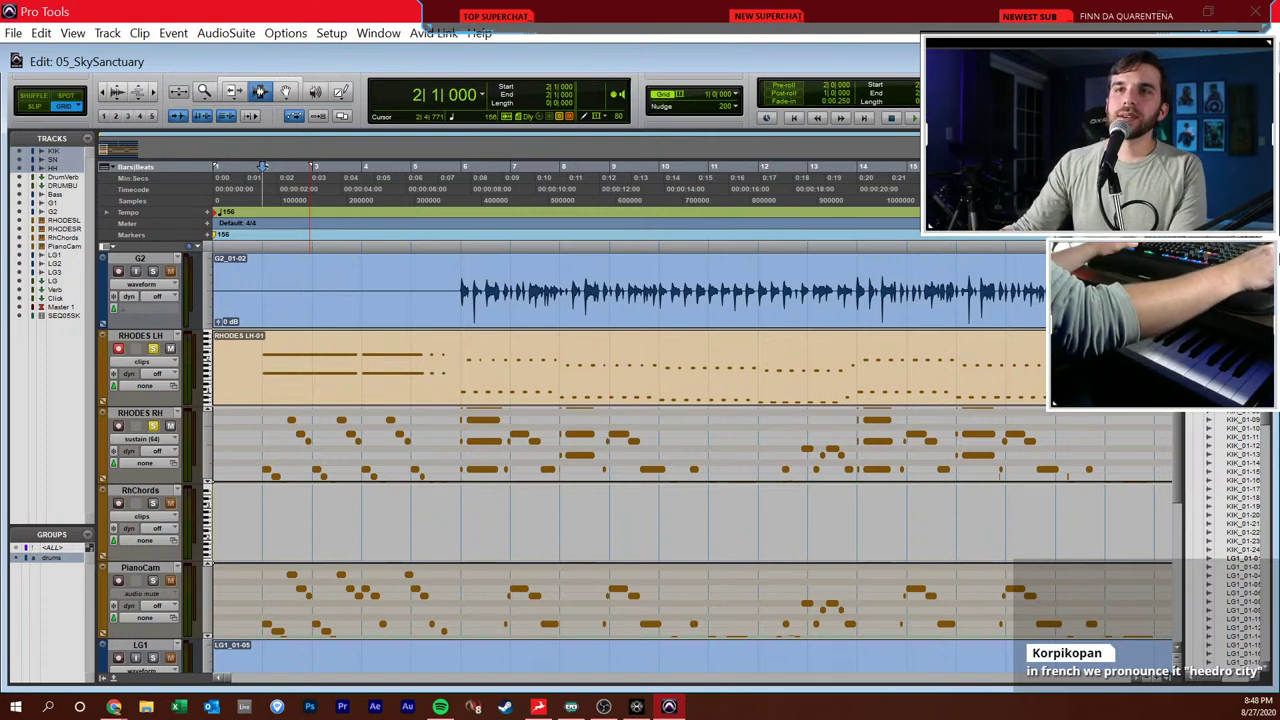
# - Place the edit cursor at bar 2 on the Rhodes tracks and clear all track solos
pyautogui.click(250, 420)
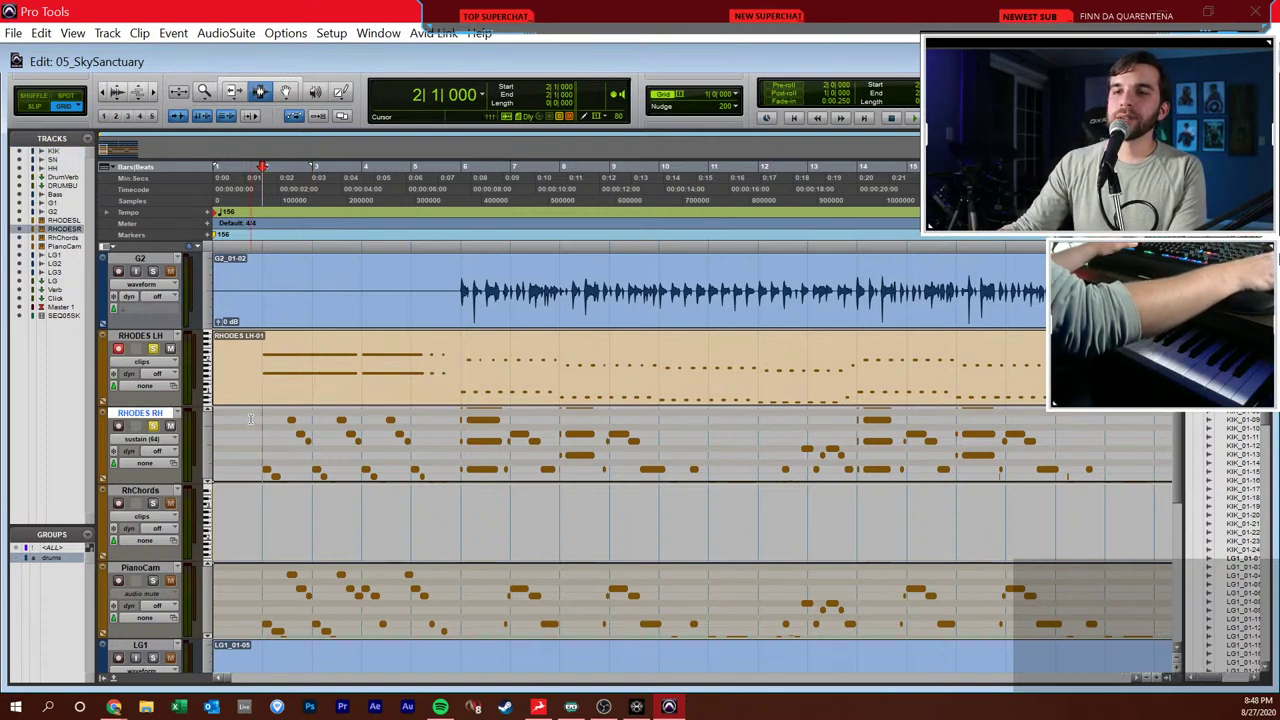
pyautogui.scroll(-3, 246, 453)
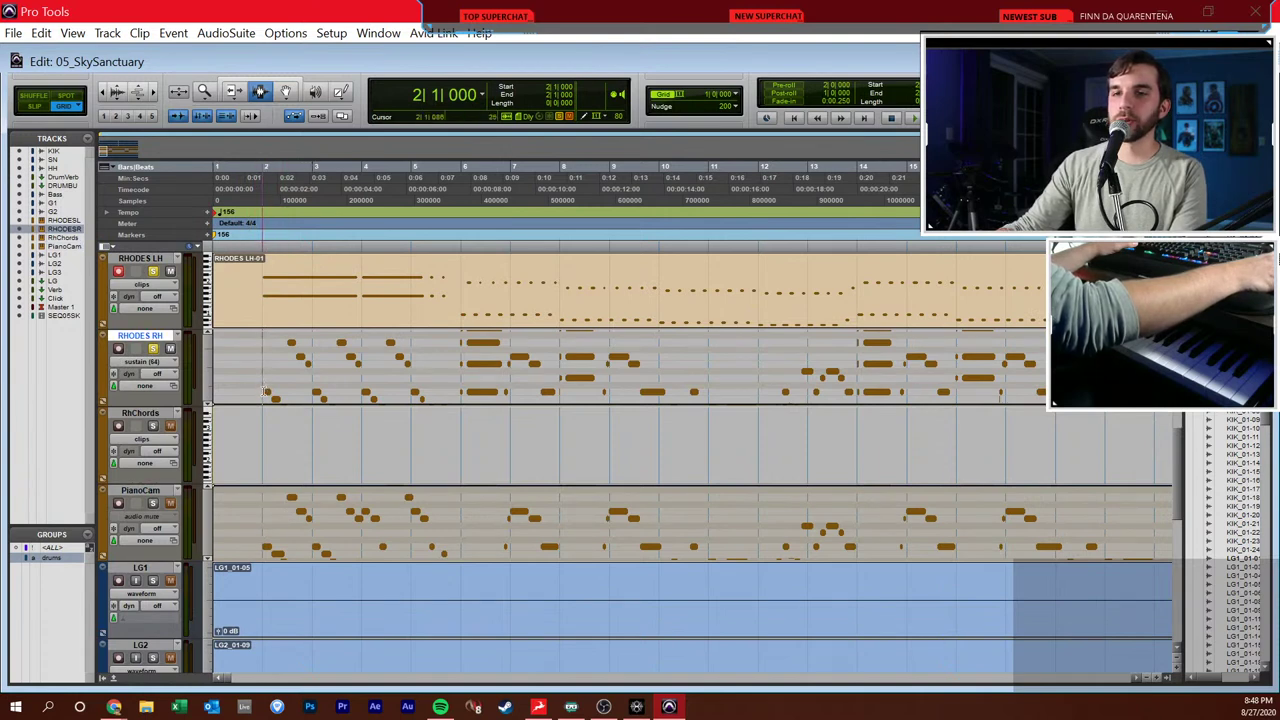
pyautogui.scroll(3, 264, 376)
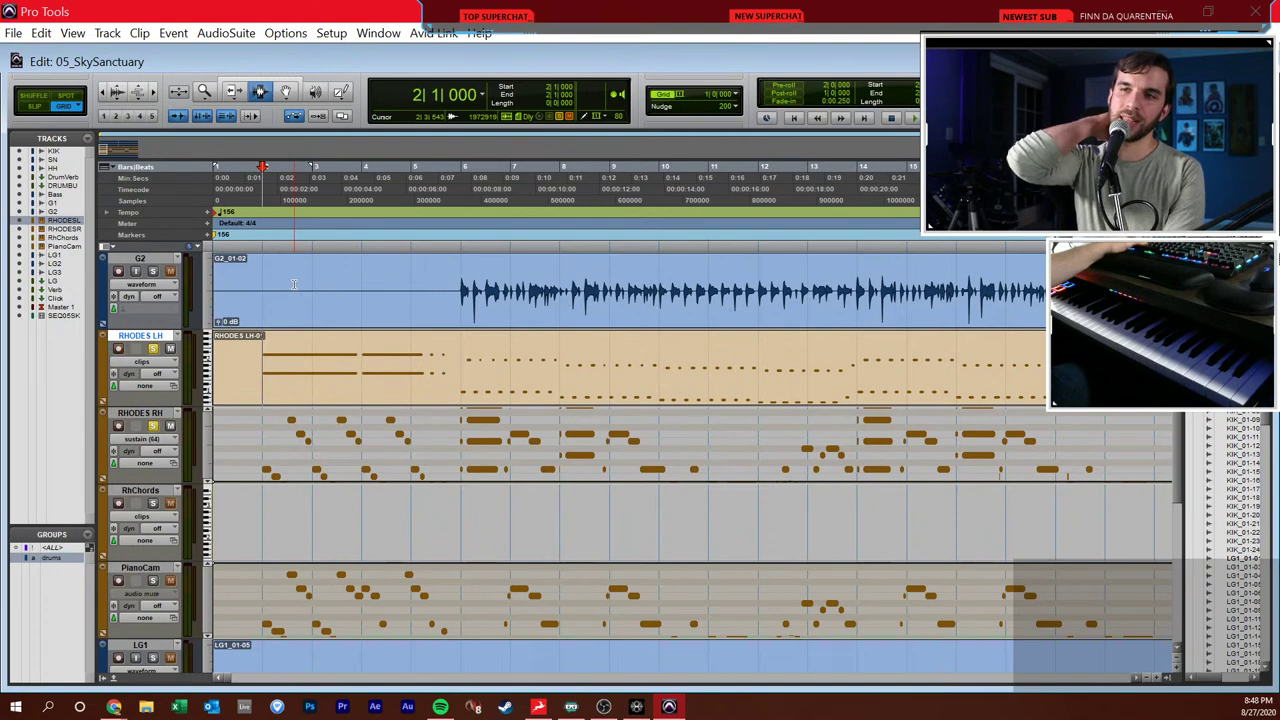
pyautogui.scroll(5, 300, 350)
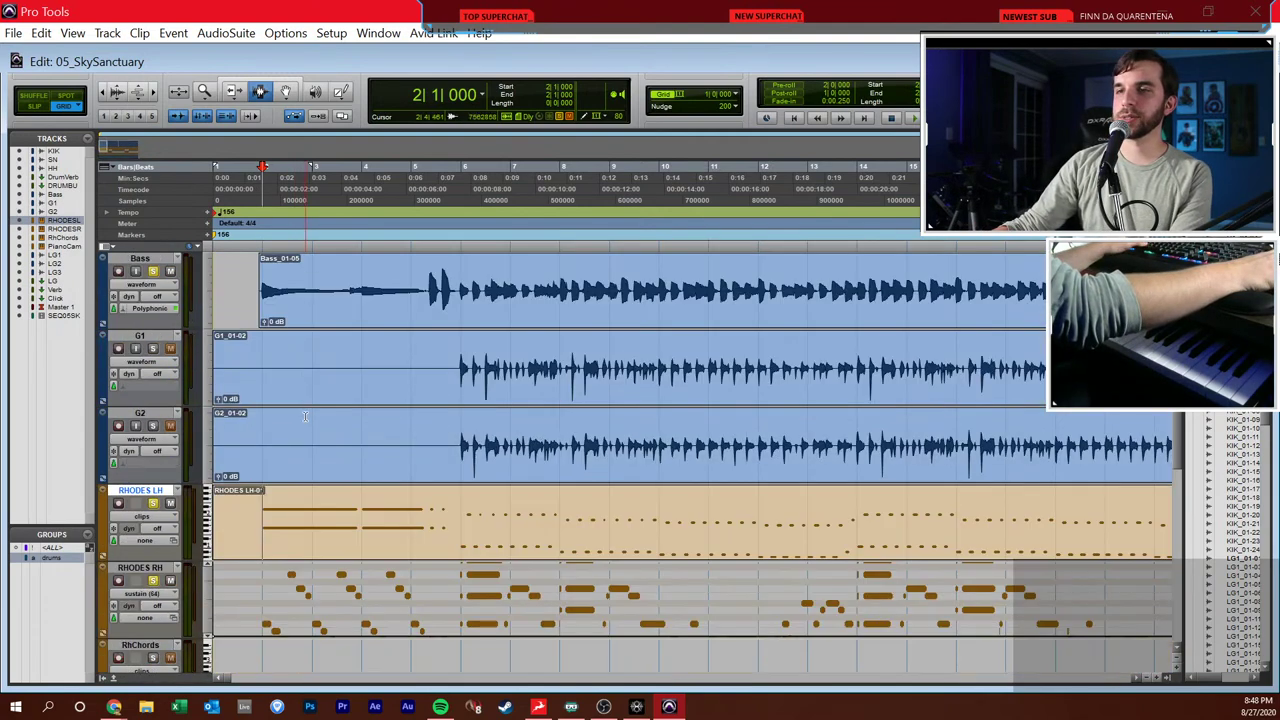
pyautogui.keyDown('alt'); pyautogui.click(152, 272); pyautogui.keyUp('alt')
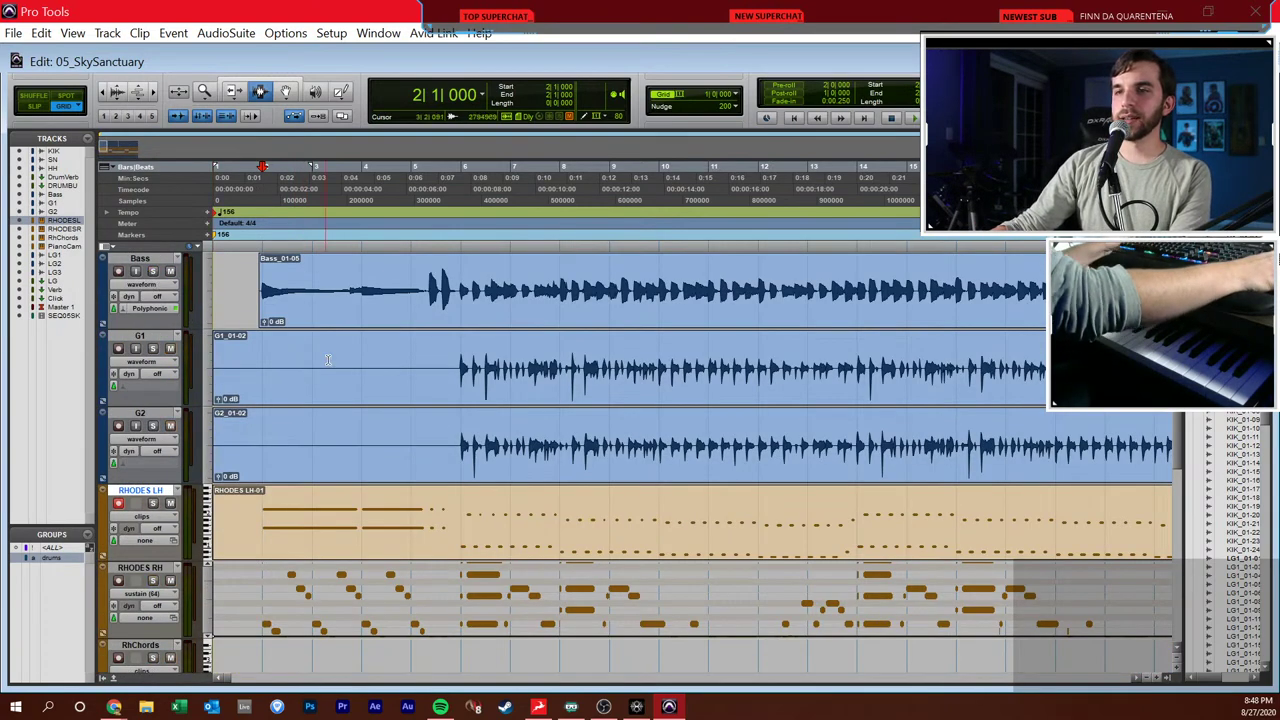
# - Solo the G1 and G2 guitar tracks and play them from bar 6 to about bar 11
pyautogui.click(458, 375)
pyautogui.press(';')
pyautogui.click(152, 348)
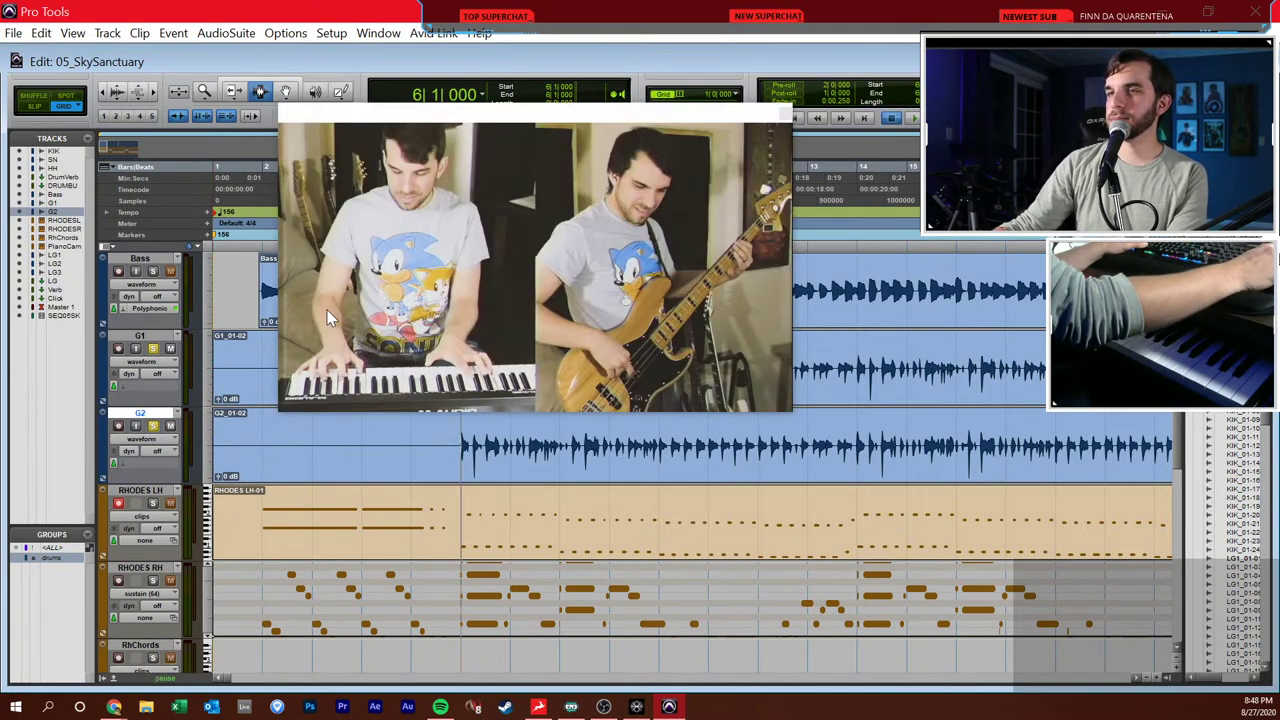
pyautogui.press('space')
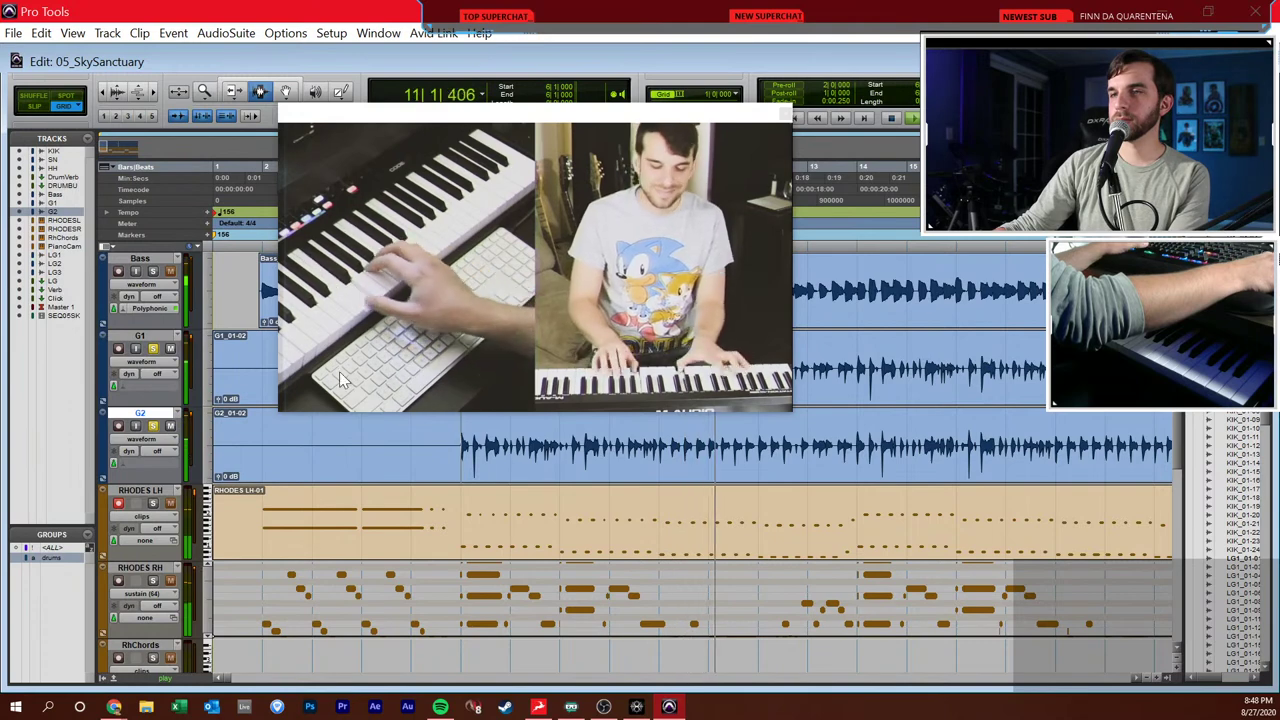
pyautogui.press('space')
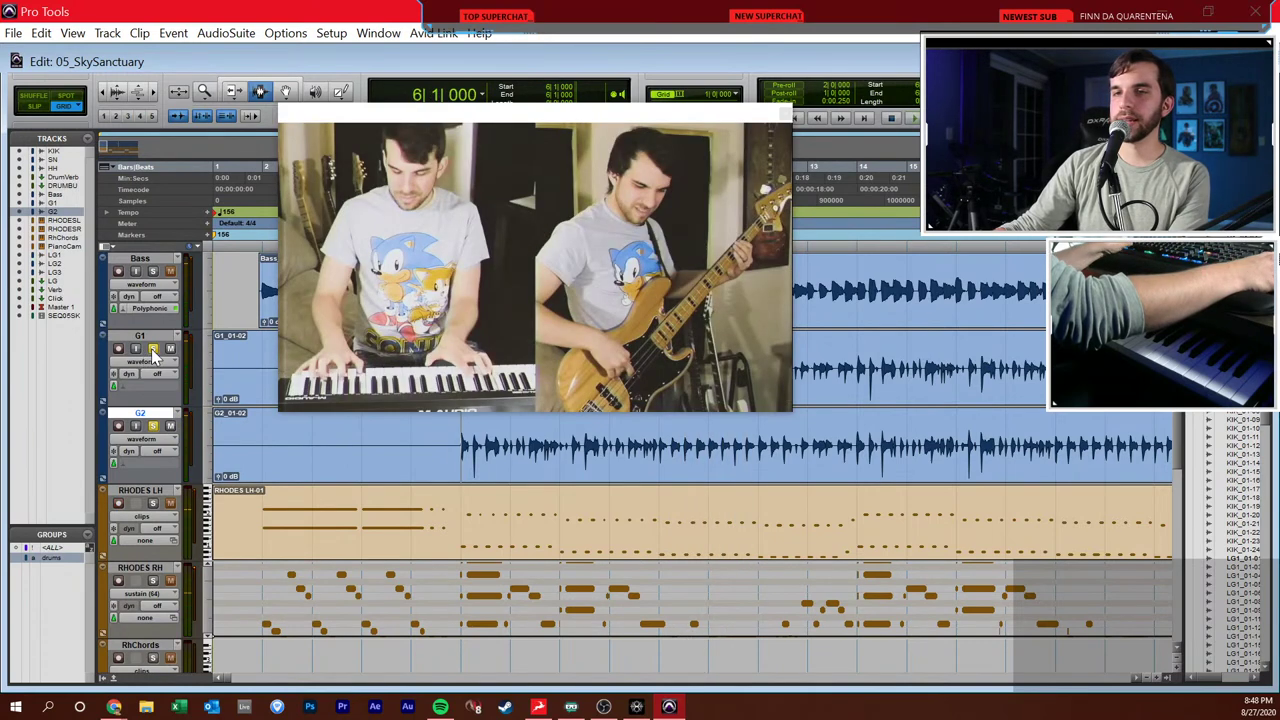
# - Close the video window, place the edit cursor at bar 6 on G1, and play the full mix without solos
pyautogui.click(783, 116)
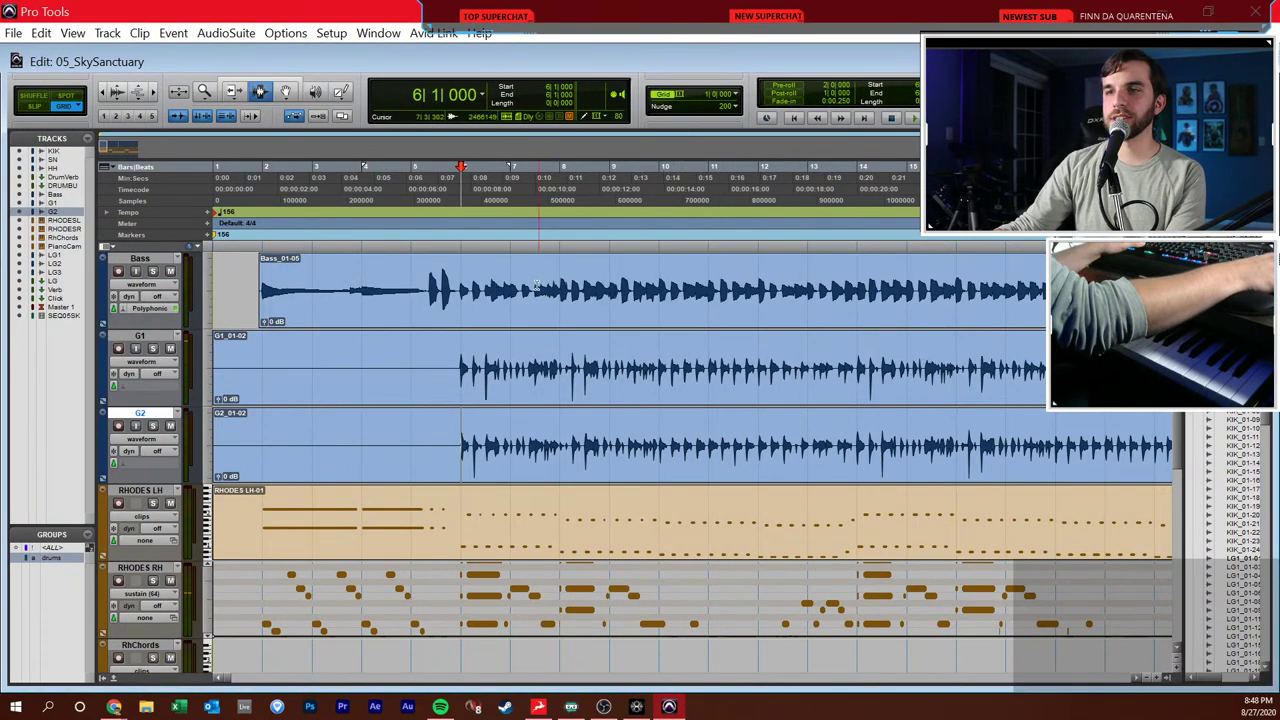
pyautogui.click(443, 360)
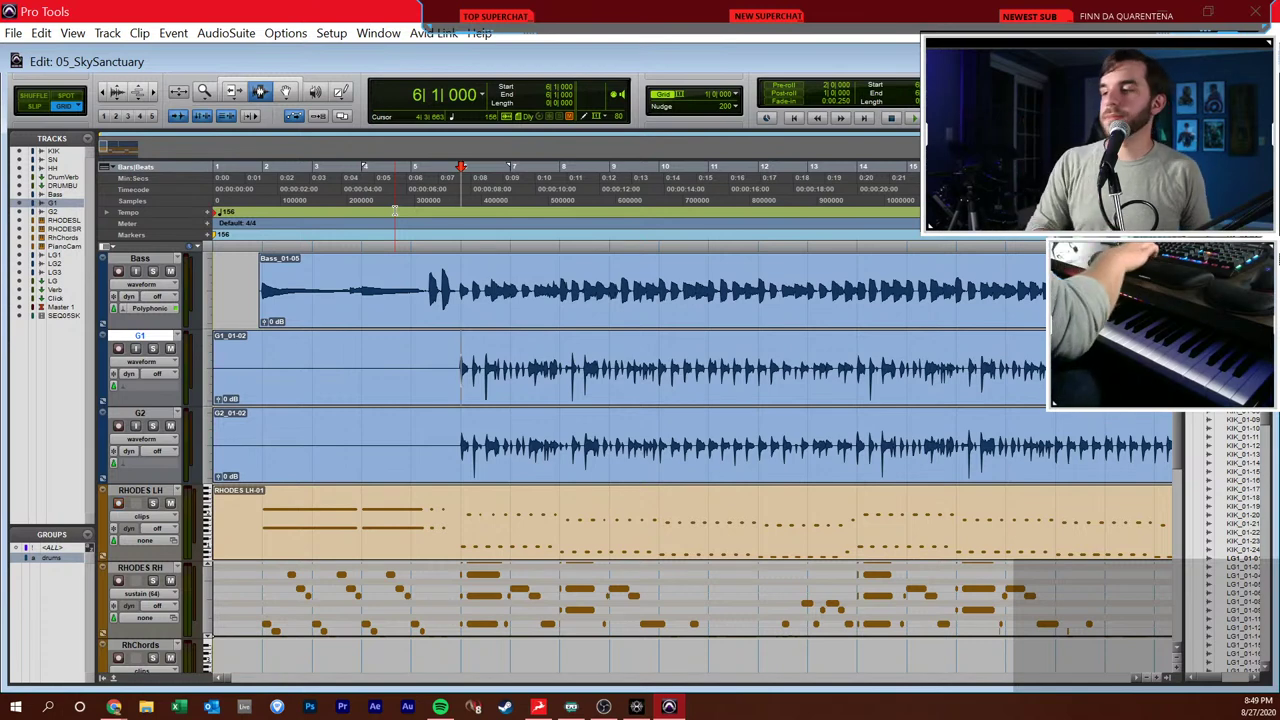
pyautogui.press('space')
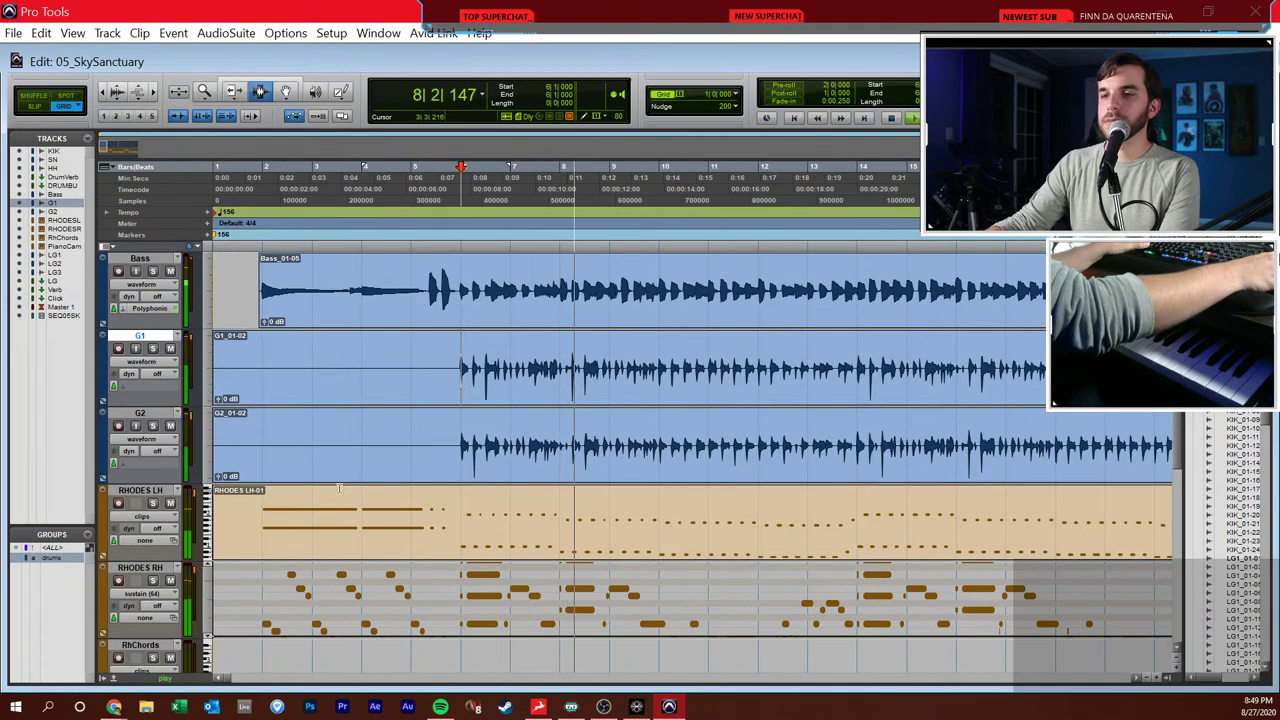
pyautogui.press('space')
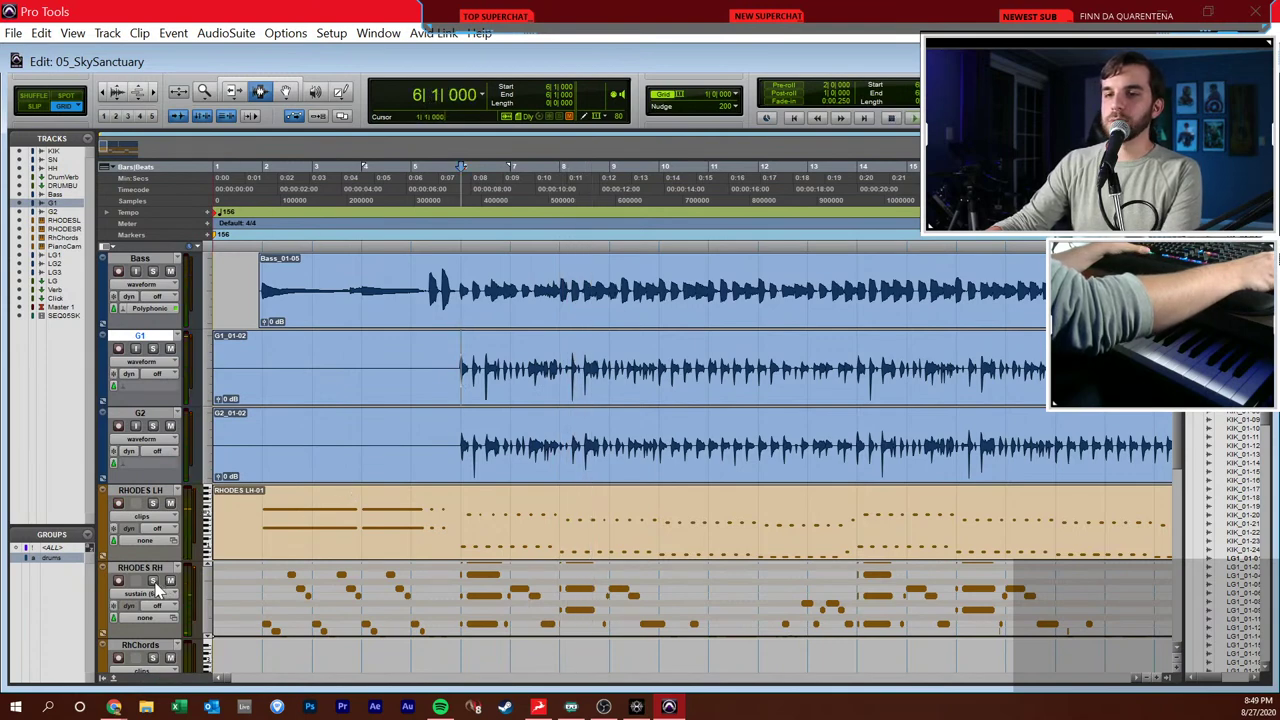
# - Solo the RHODES RH track and play it from bar 2 with the PianoCam track in view
pyautogui.click(263, 590)
pyautogui.press('space')
pyautogui.scroll(-5, 386, 585)
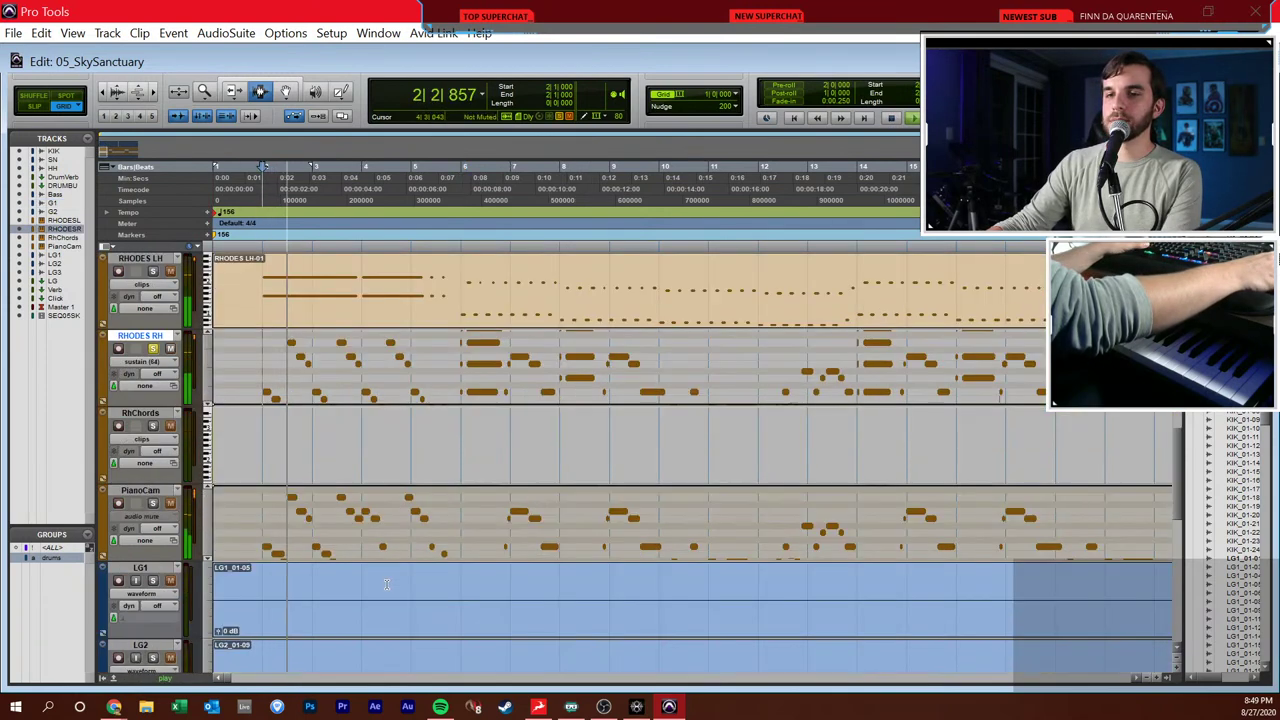
# - Play the soloed RHODES RH and PianoCam tracks from bar 6, and leave only PianoCam soloed with the edit cursor at bar 2
pyautogui.press('space')
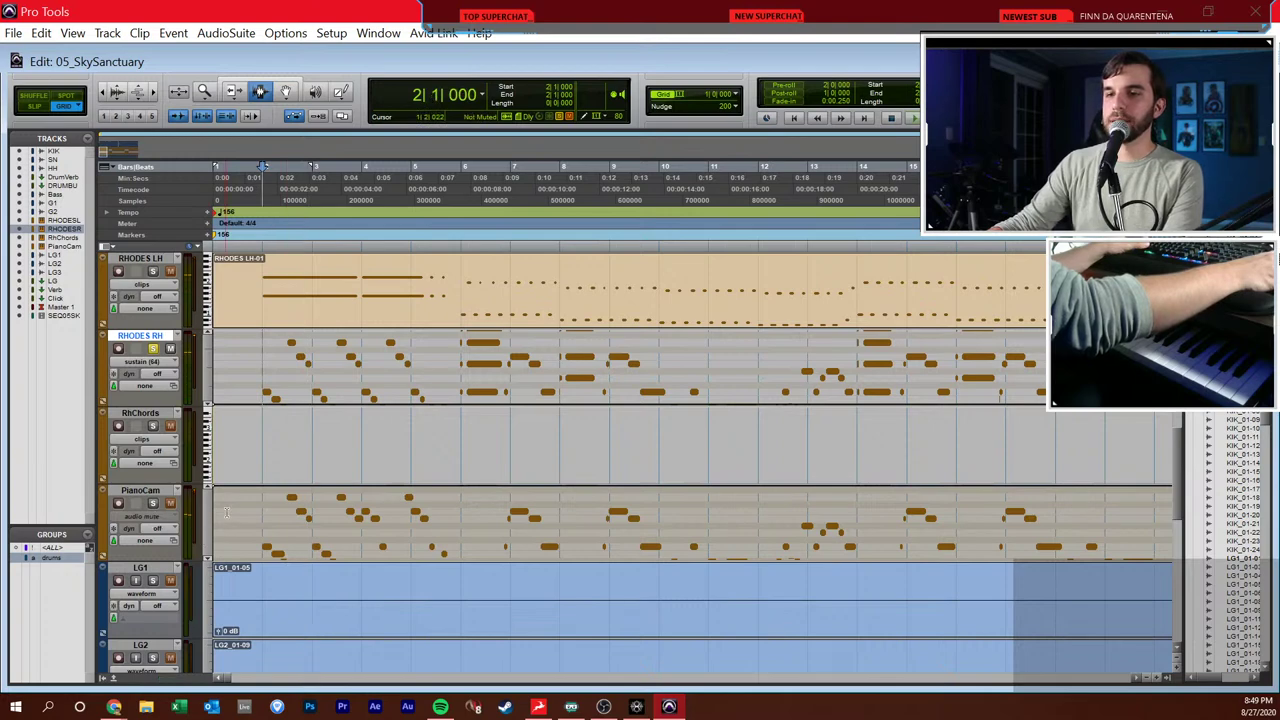
pyautogui.scroll(-10, 220, 510)
pyautogui.scroll(10, 270, 525)
pyautogui.scroll(2, 395, 480)
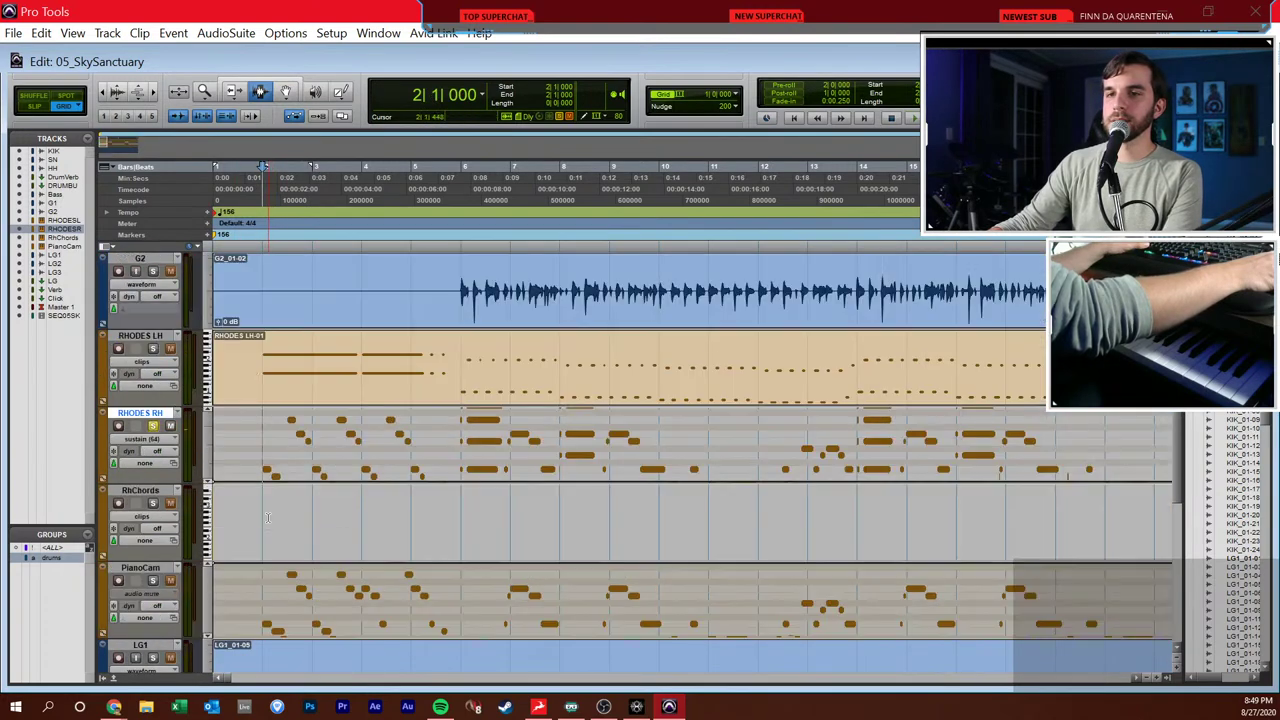
pyautogui.press('space')
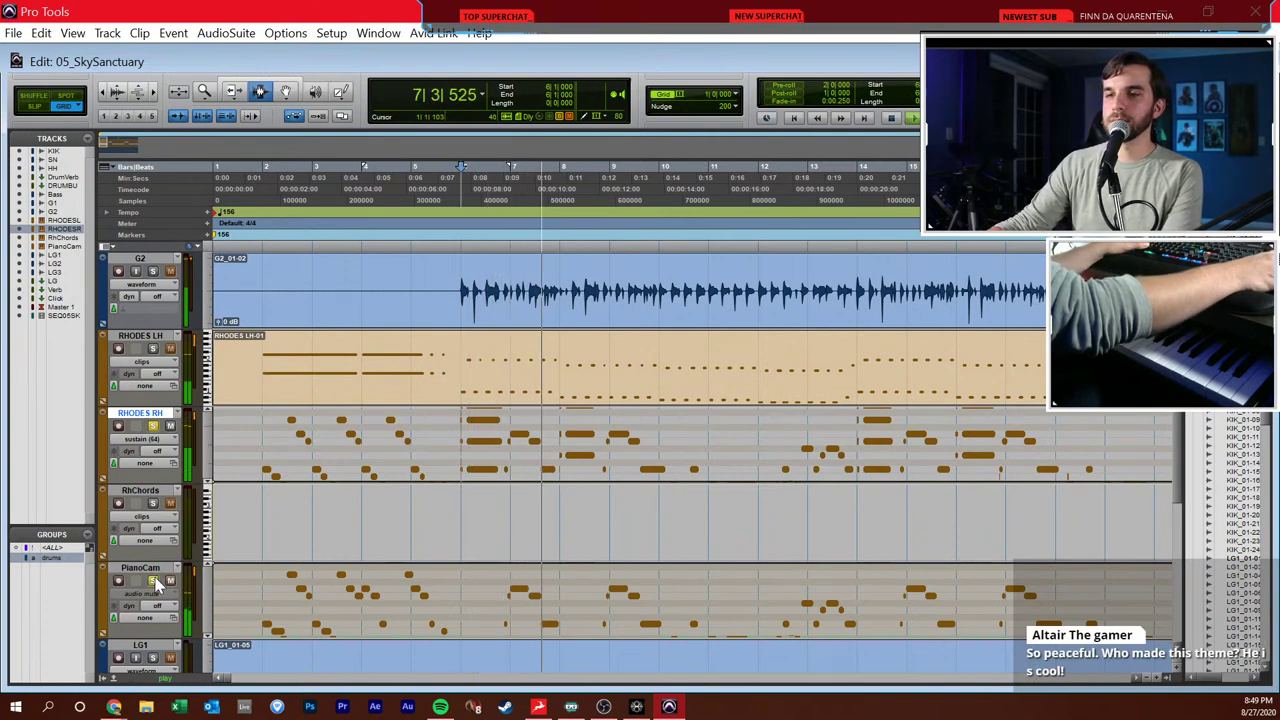
pyautogui.press('space')
pyautogui.click(350, 597)
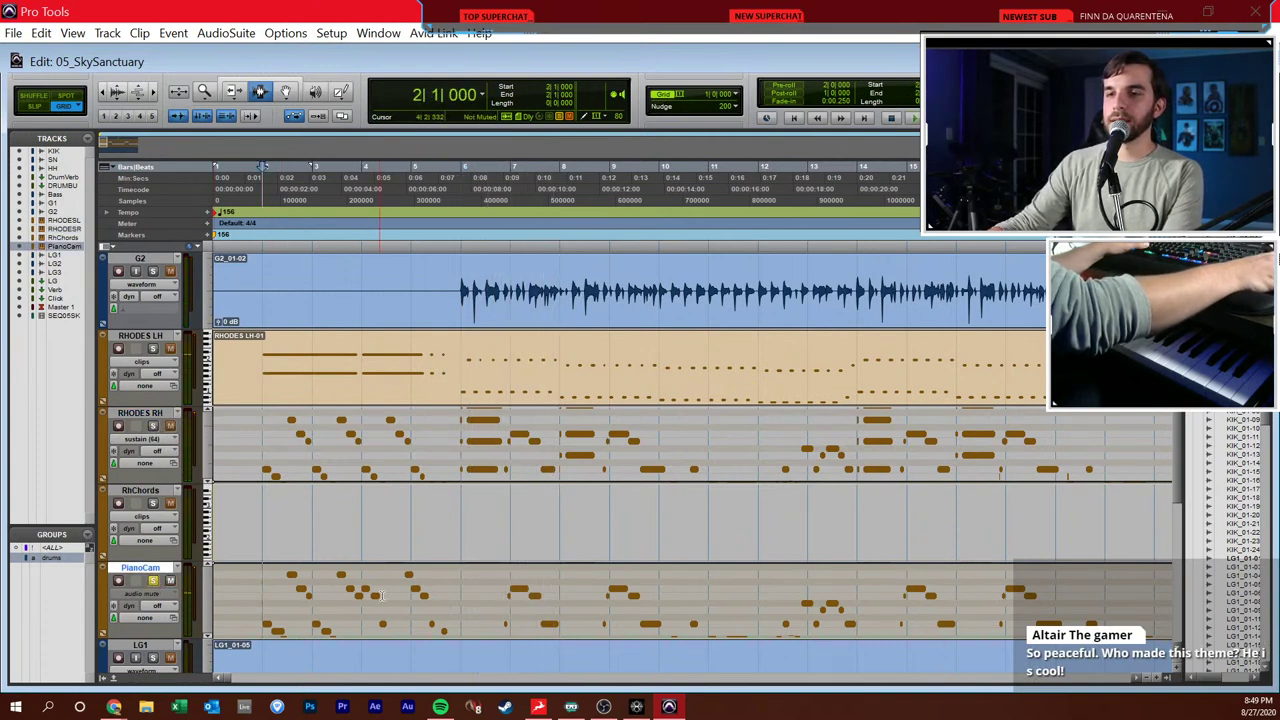
# - Open the Kontakt instrument on the PianoCam track from the mixer and move its window so the whole interface is visible
pyautogui.hotkey('ctrl', '=')
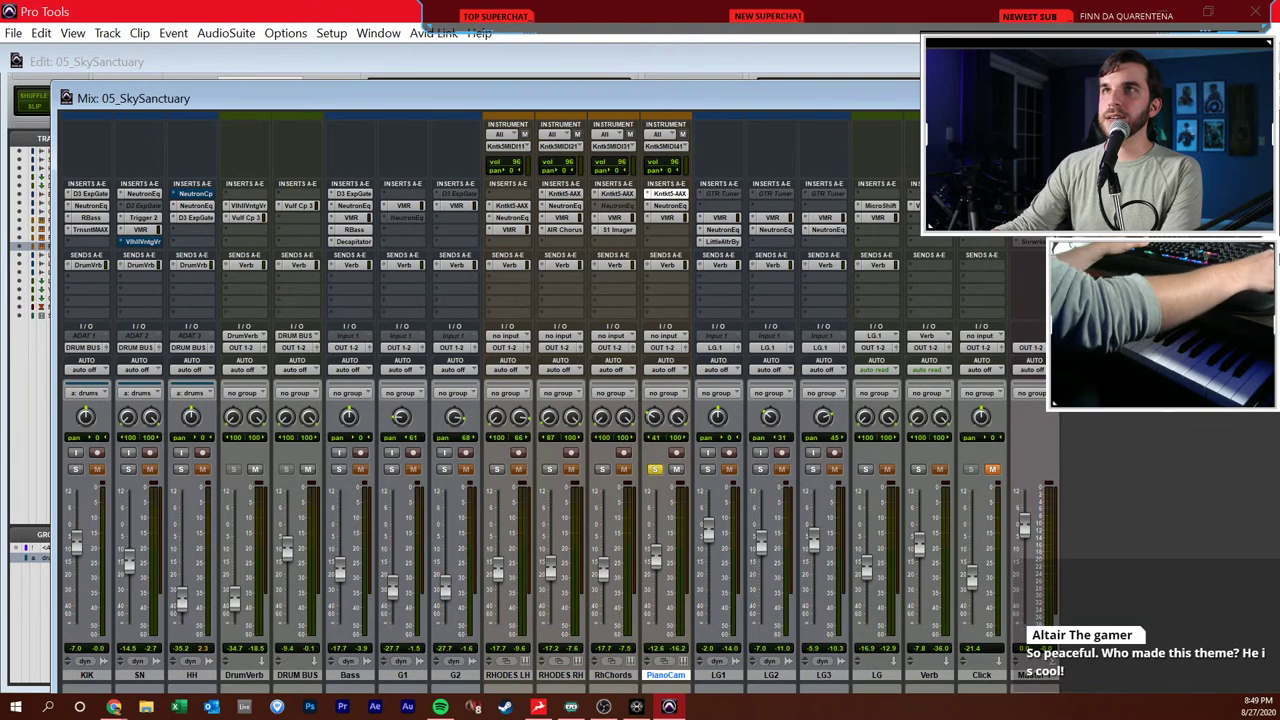
pyautogui.click(666, 194)
pyautogui.moveTo(590, 14); pyautogui.dragTo(177, 127)
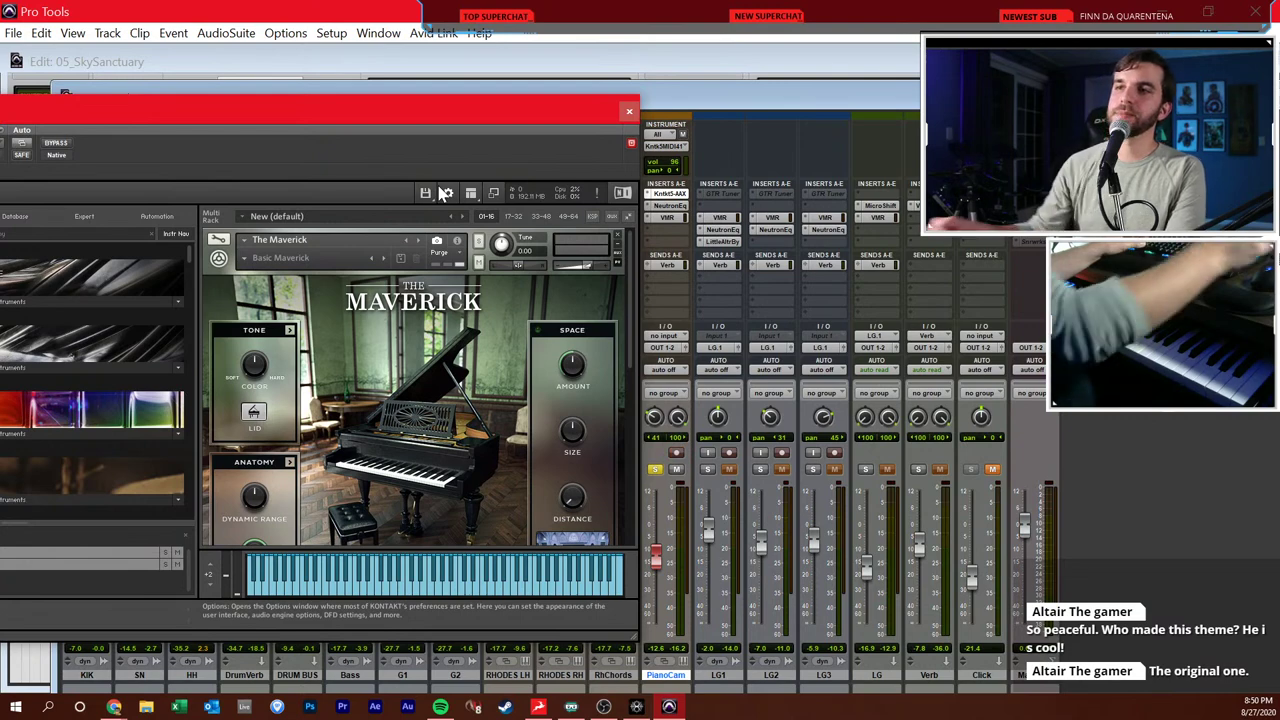
pyautogui.moveTo(426, 111); pyautogui.dragTo(650, 123)
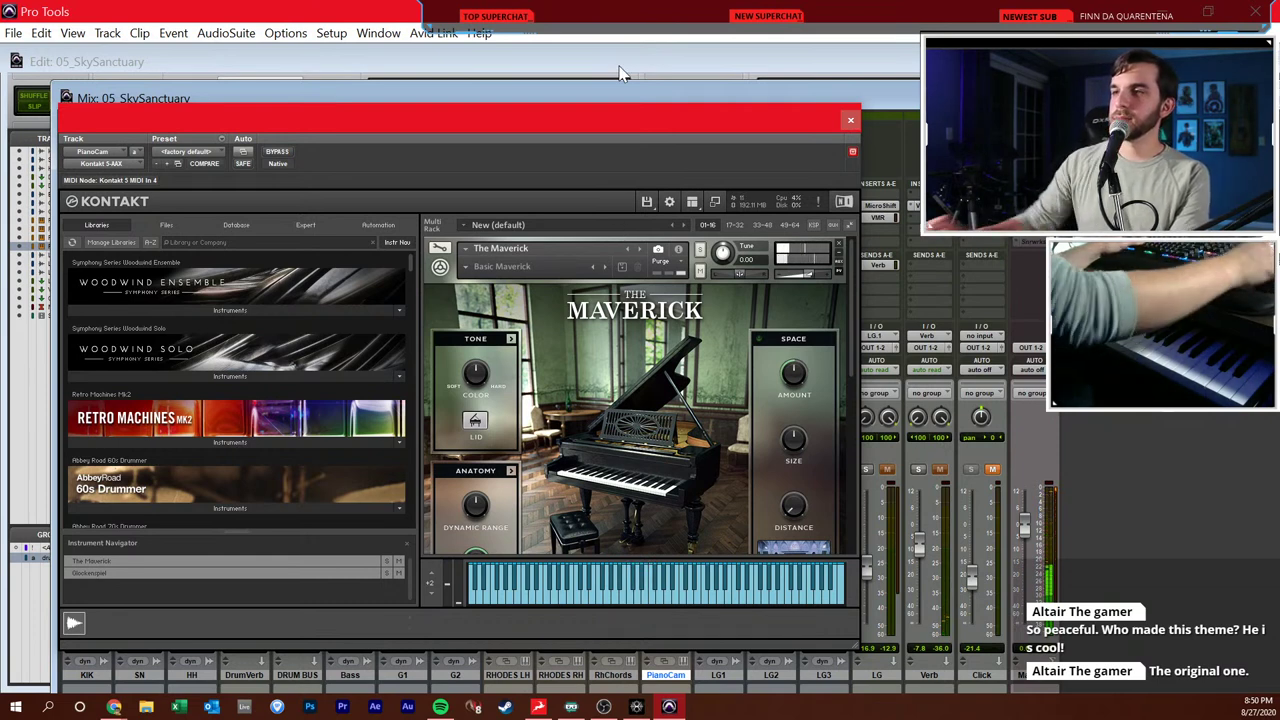
# - Solo the Glockenspiel layer inside PianoCam's Kontakt instrument to audition it alone, and turn its solo off again
pyautogui.scroll(-5, 594, 385)
pyautogui.scroll(-5, 597, 368)
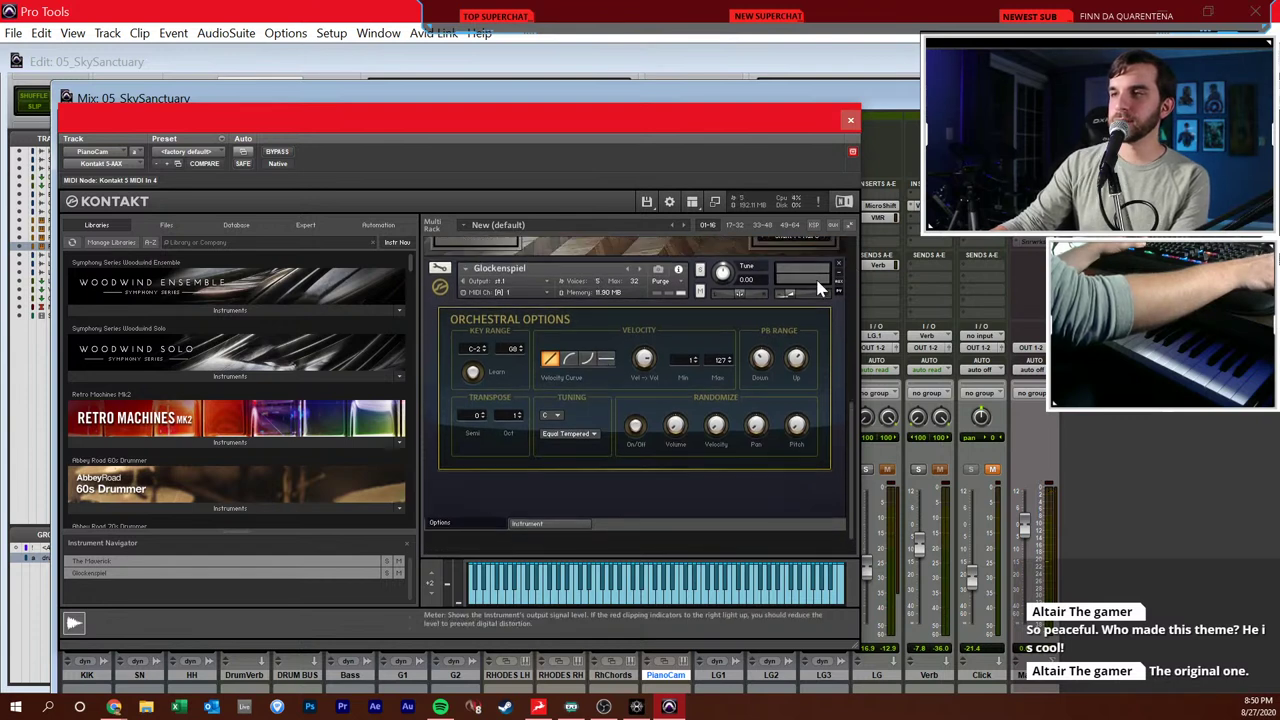
pyautogui.click(703, 269)
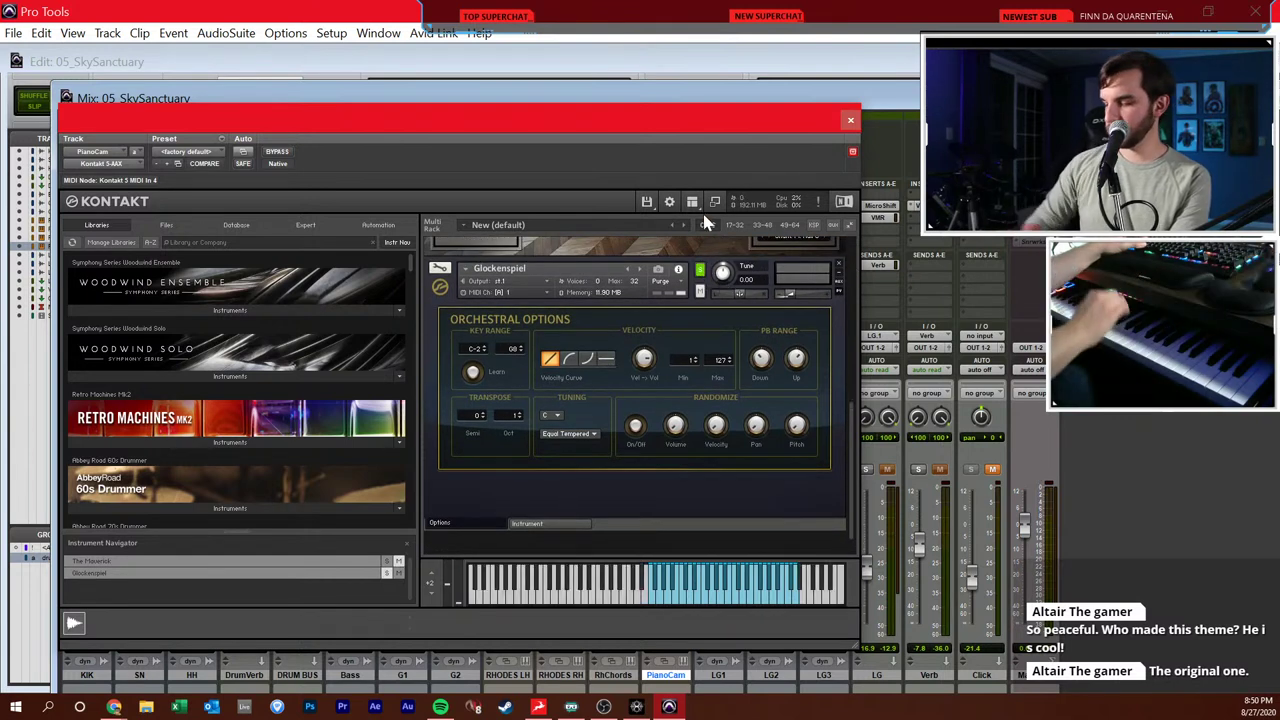
pyautogui.click(700, 269)
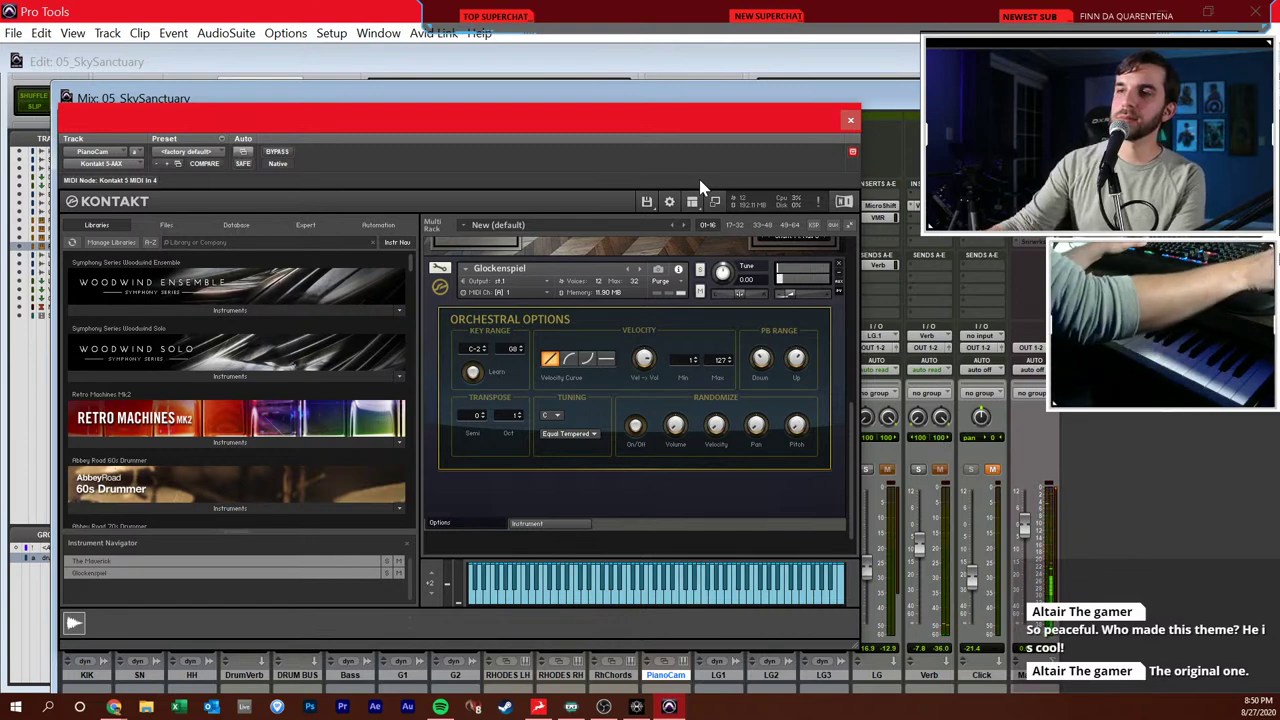
# - Close the Kontakt window and play the full mix from bar 2 in the Edit window without any track solos
pyautogui.click(850, 119)
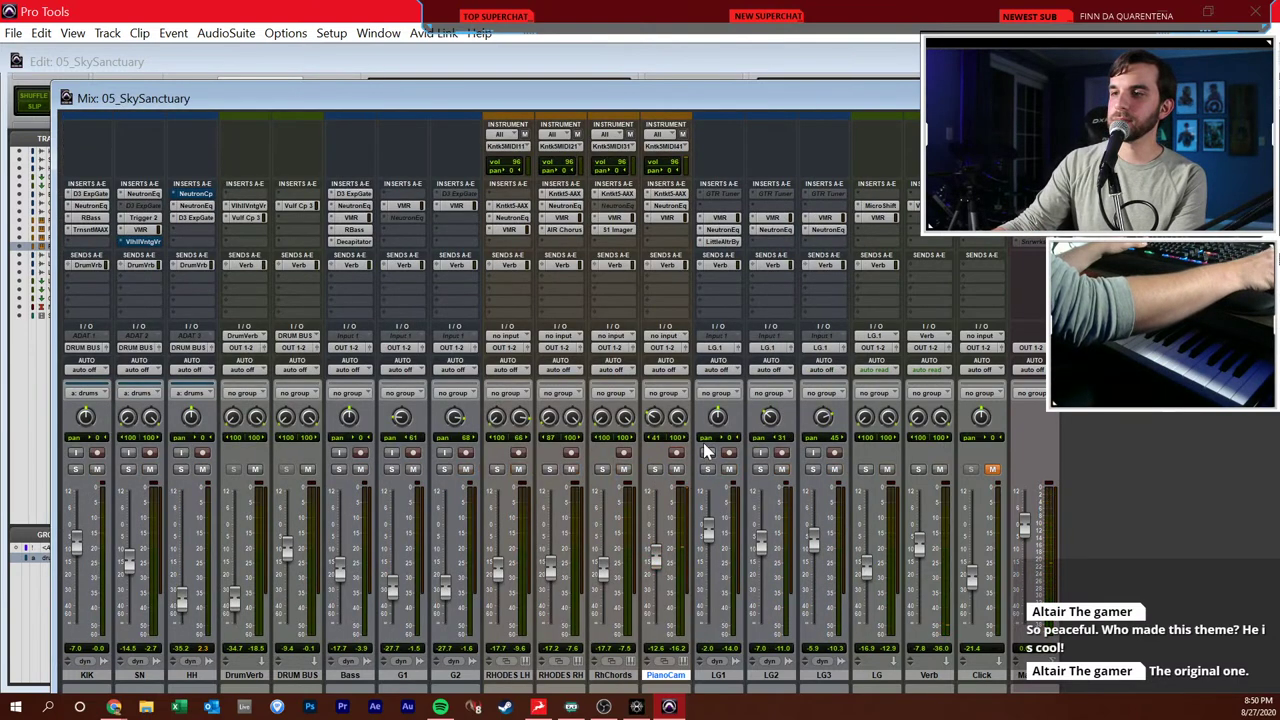
pyautogui.hotkey('ctrl', '=')
pyautogui.press('space')
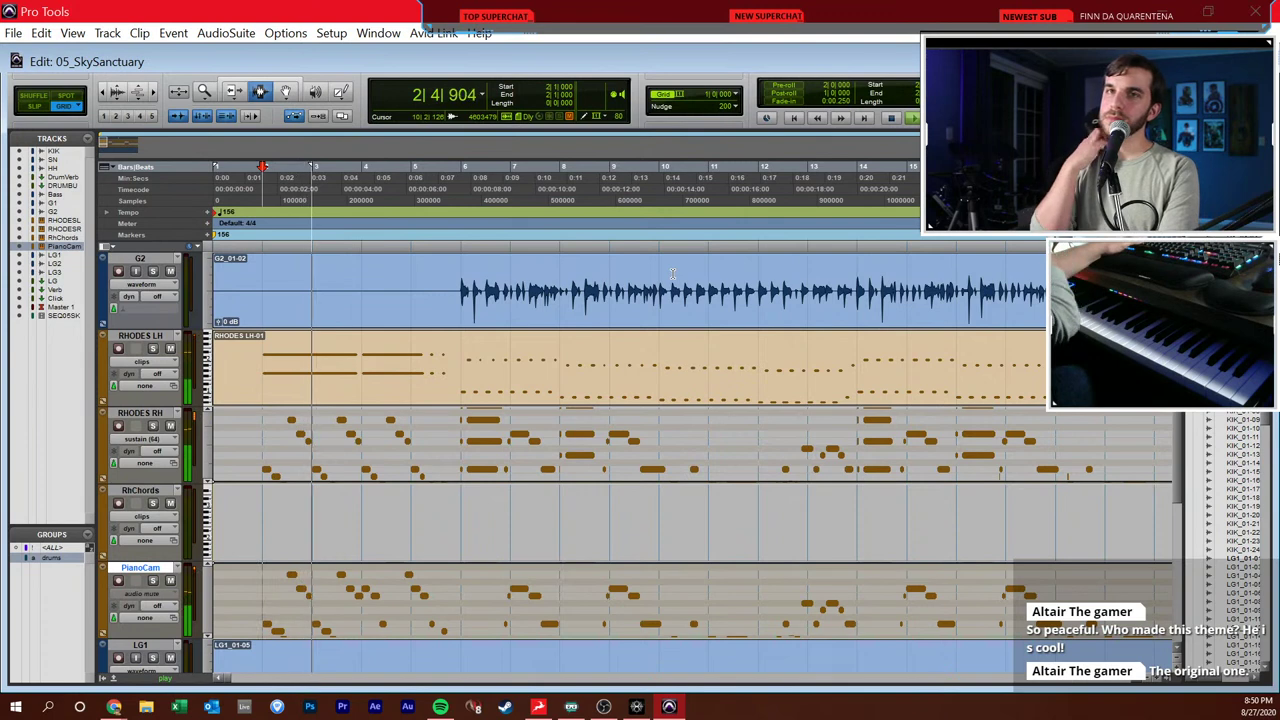
# - Place the edit cursor at bar 20 on the RhChords track and play the lead-in to the RHODES RH-03 clip
pyautogui.click(515, 519)
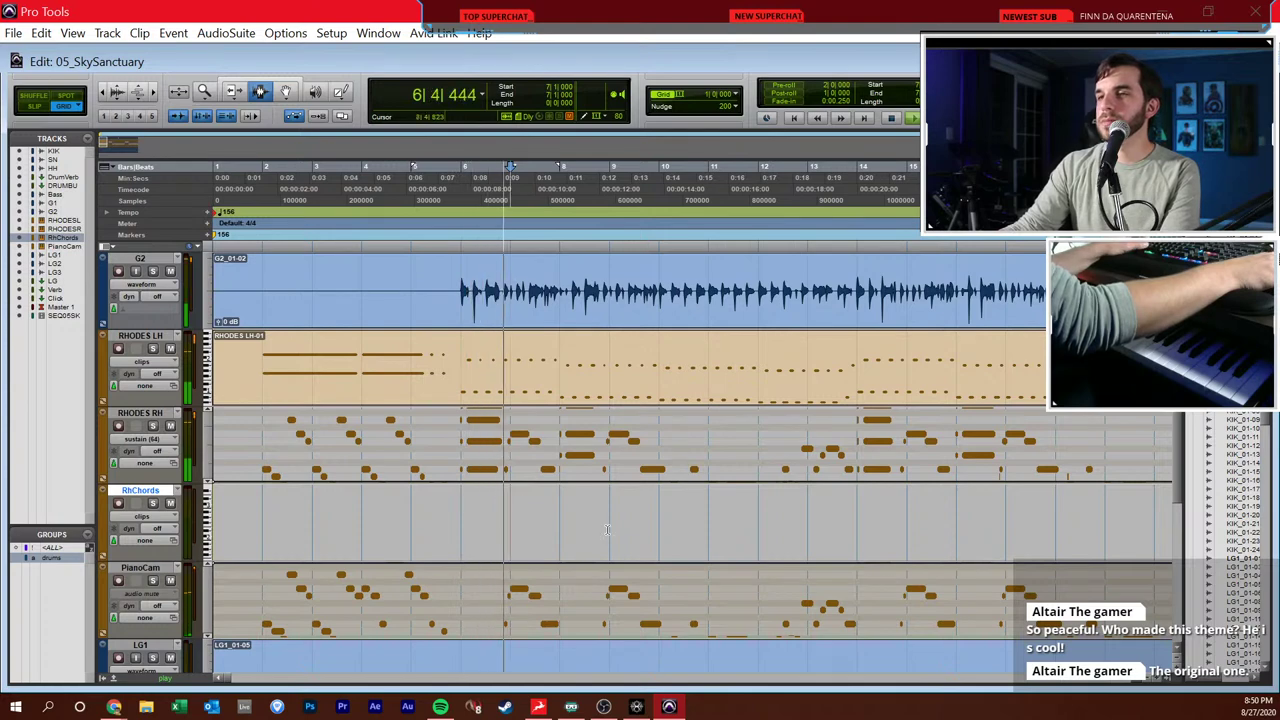
pyautogui.hotkey('ctrl', '[')
pyautogui.hotkey('ctrl', '[')
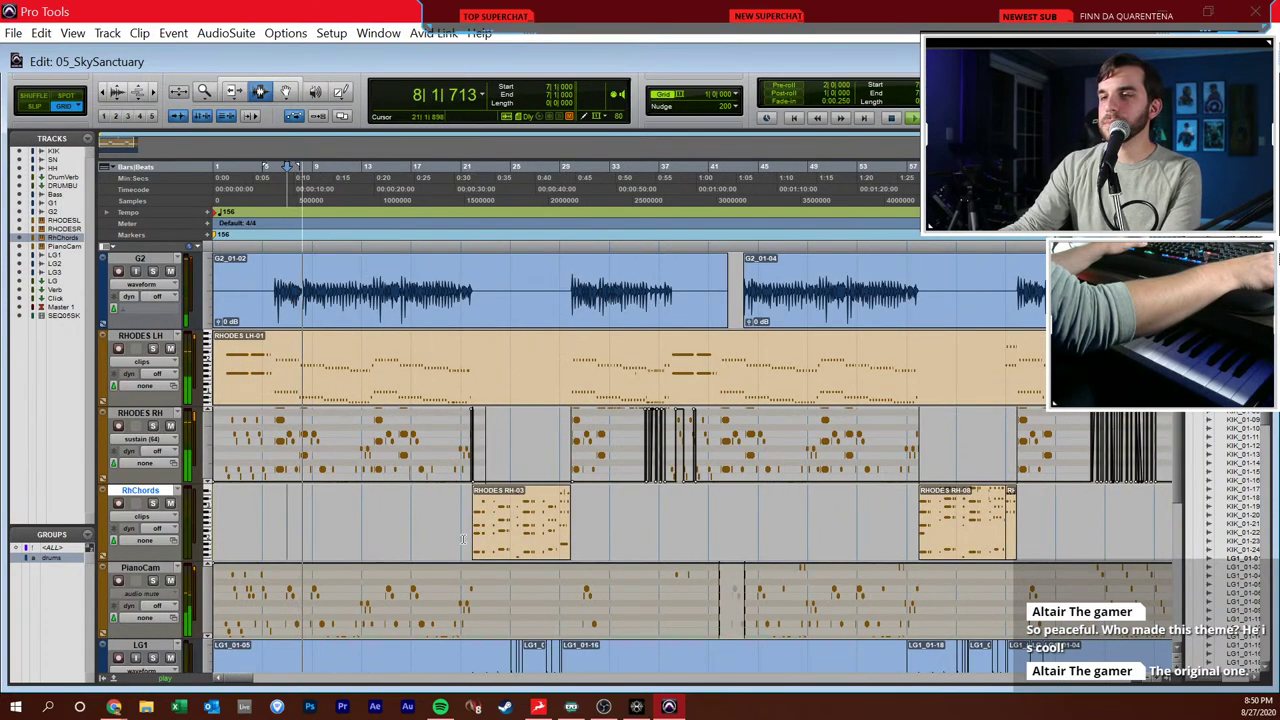
pyautogui.click(450, 535)
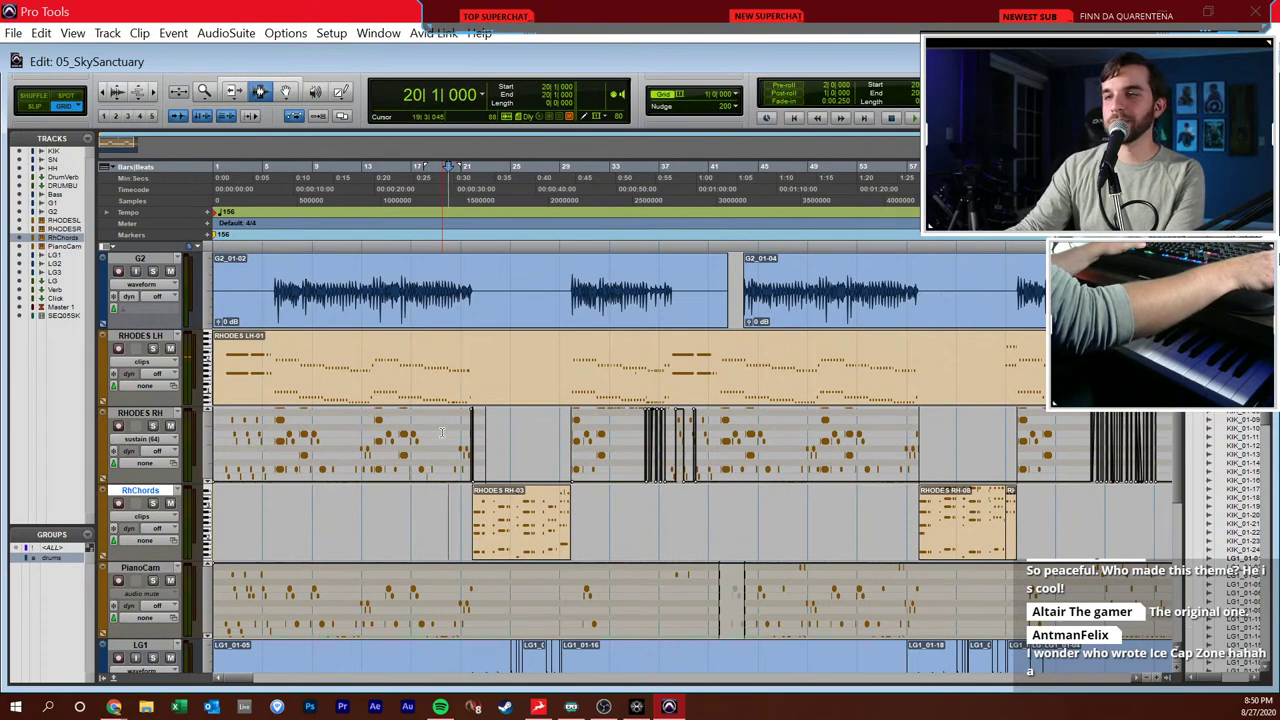
pyautogui.press('space')
pyautogui.hotkey('ctrl', ']')
pyautogui.hotkey('ctrl', ']')
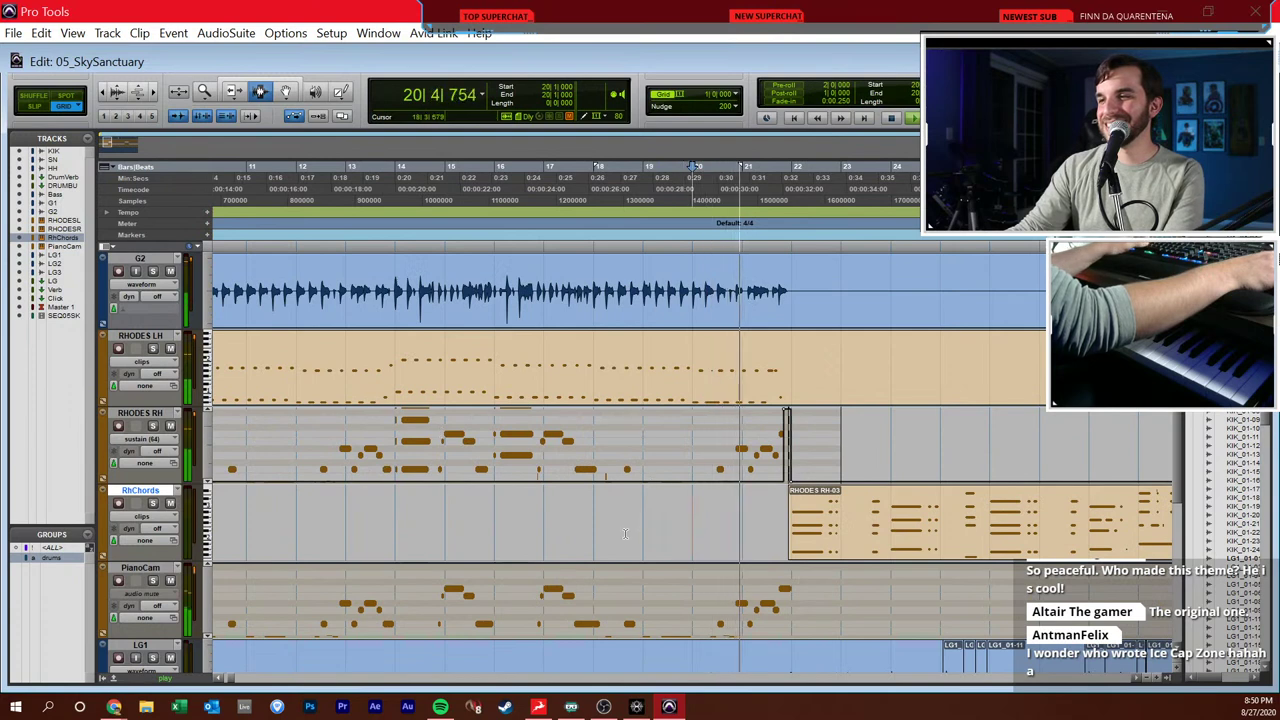
# - Restart playback from bar 20 to hear the transition into the RhChords section again
pyautogui.press('space')
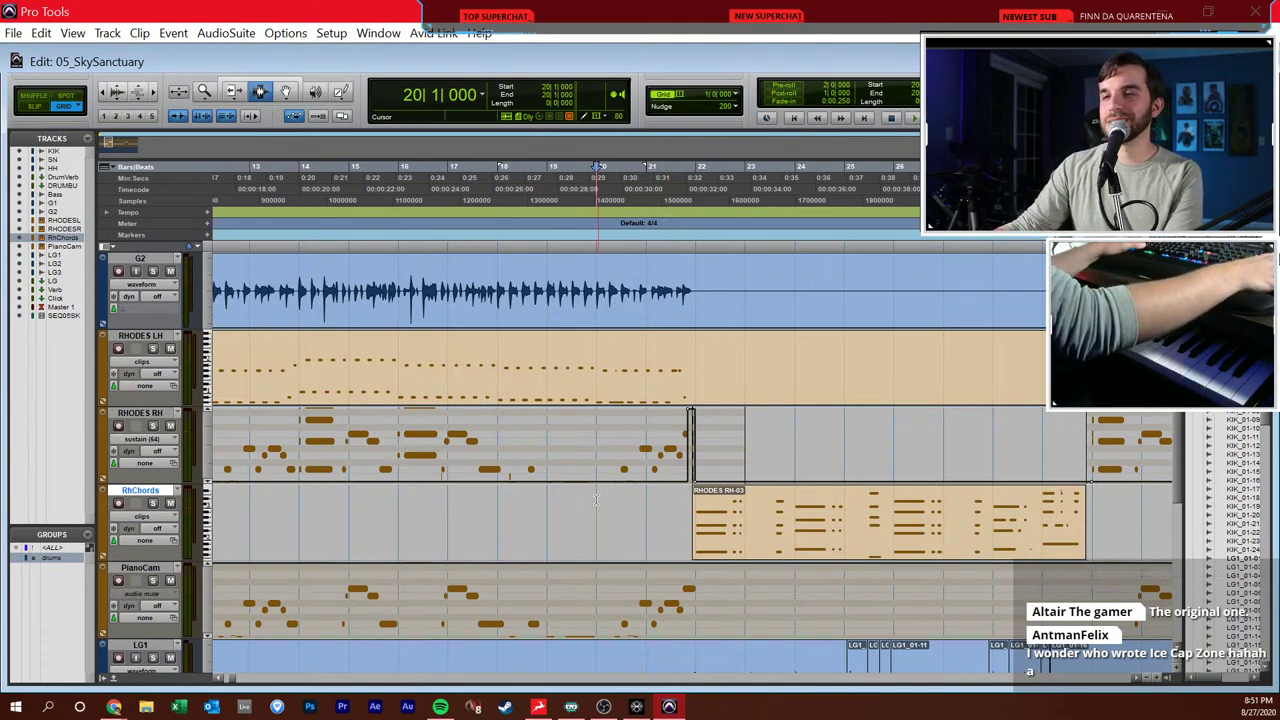
pyautogui.press('space')
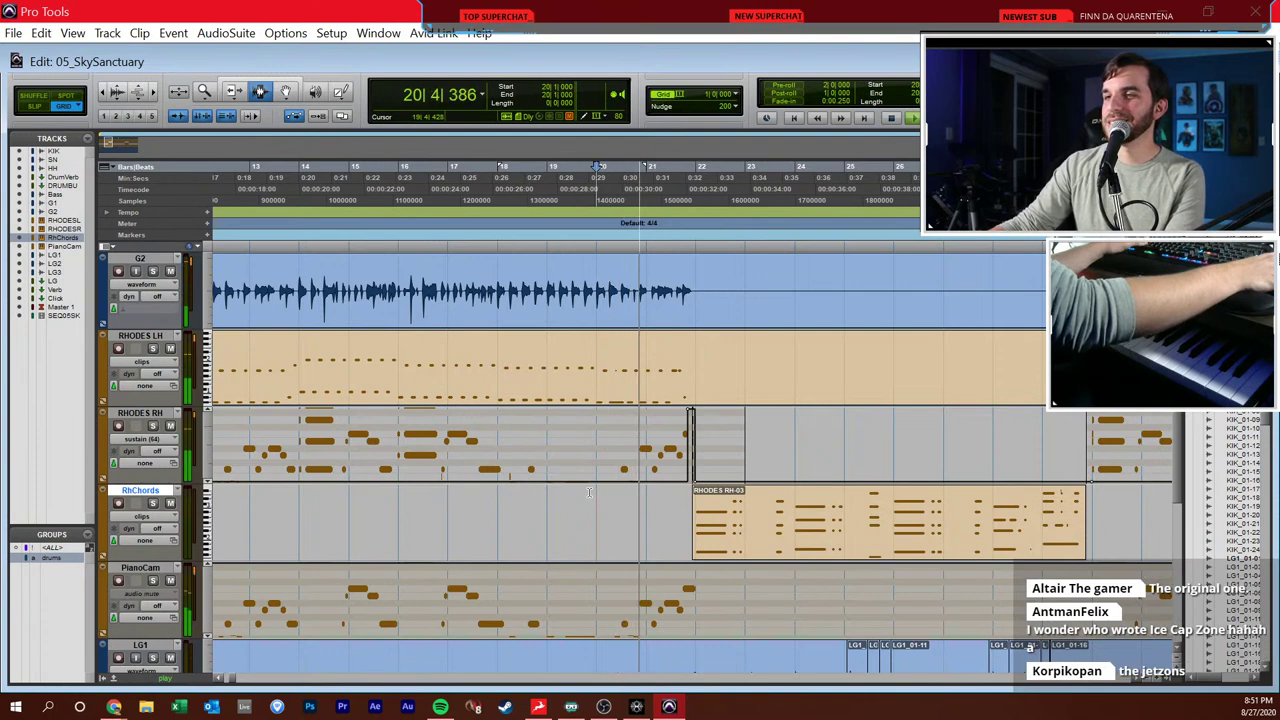
pyautogui.press('space')
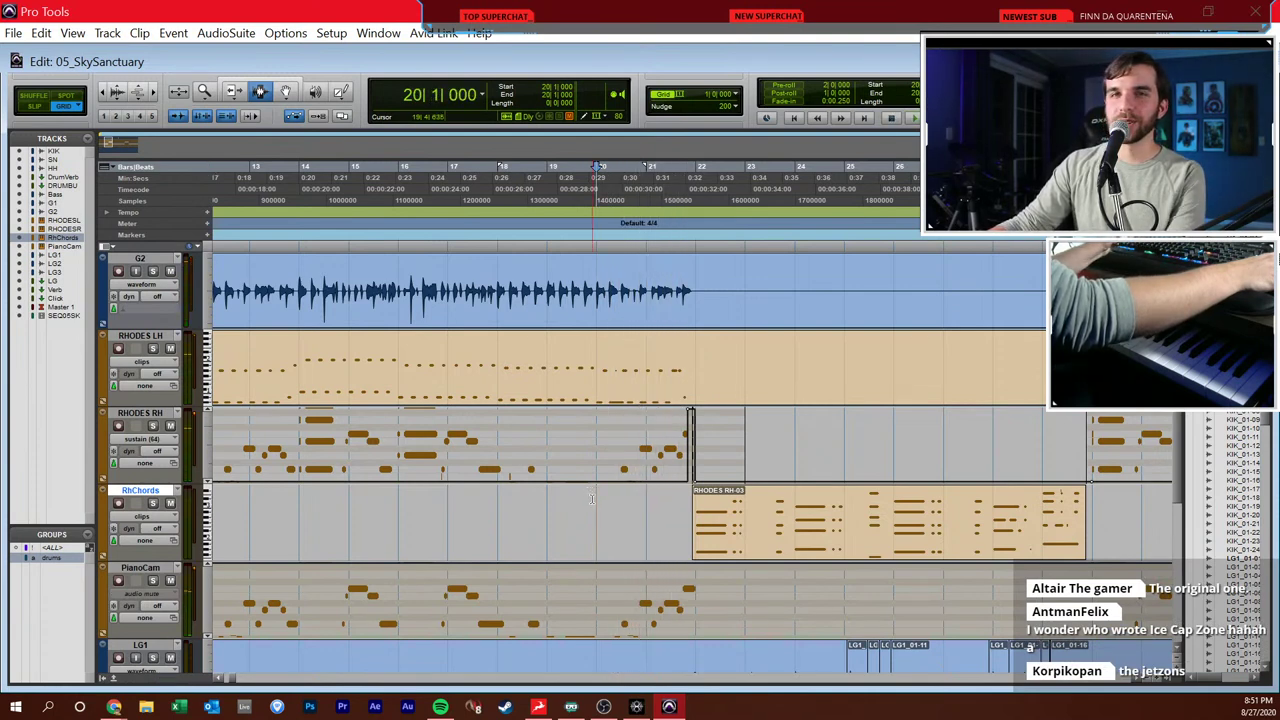
pyautogui.press('space')
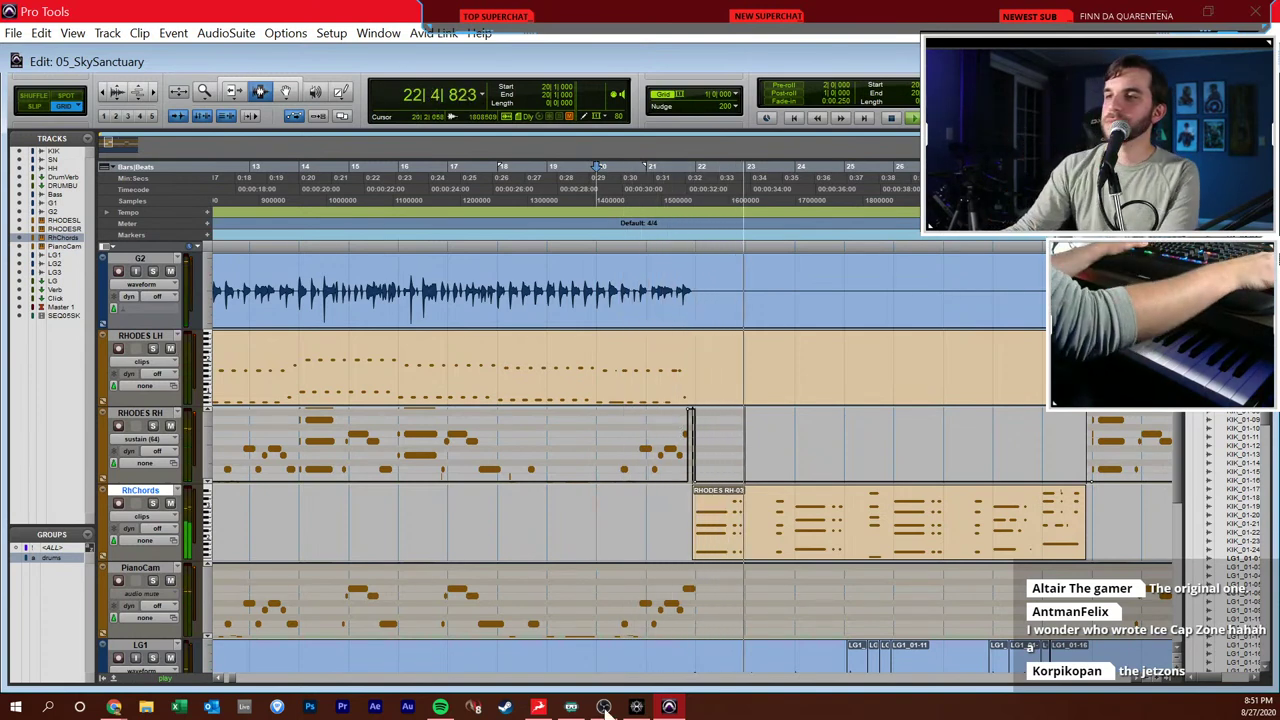
# - Play on through the RhChords section to about bar 33 with LG1, LG2 and LG3 in view, placing the cursor at bar 31
pyautogui.hscroll(5, 583, 520)
pyautogui.scroll(-6, 583, 520)
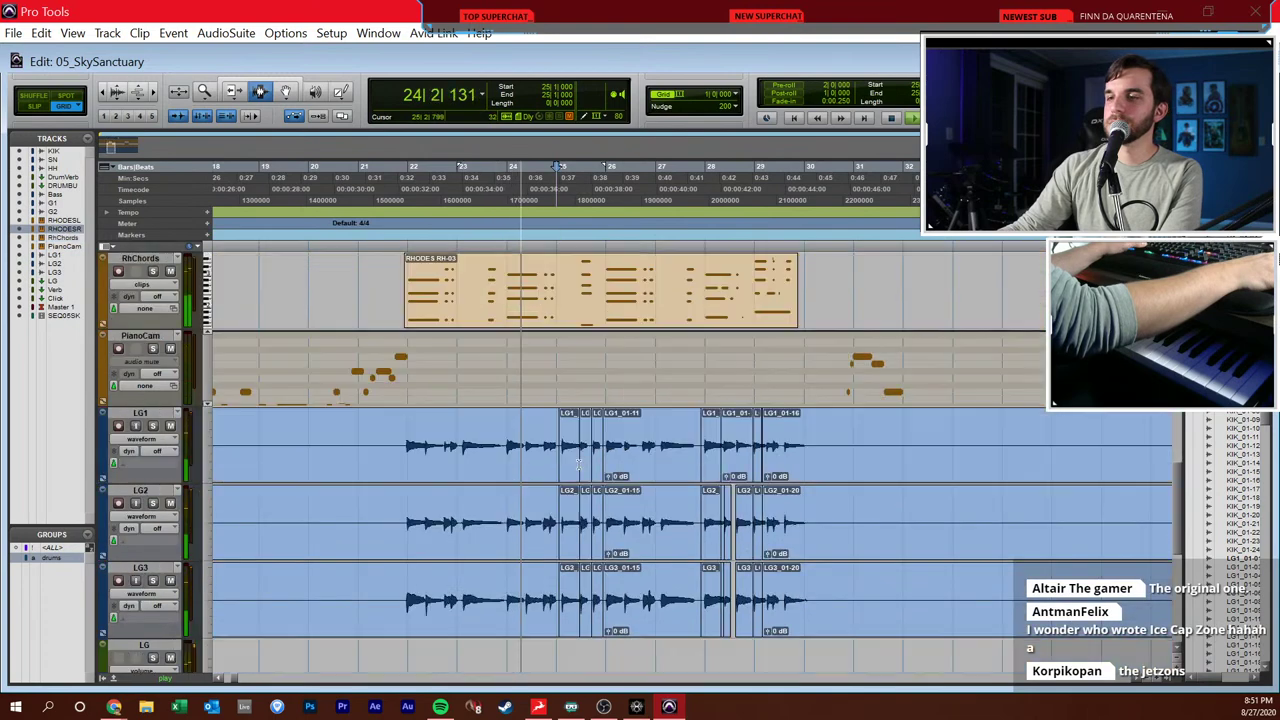
pyautogui.click(590, 382)
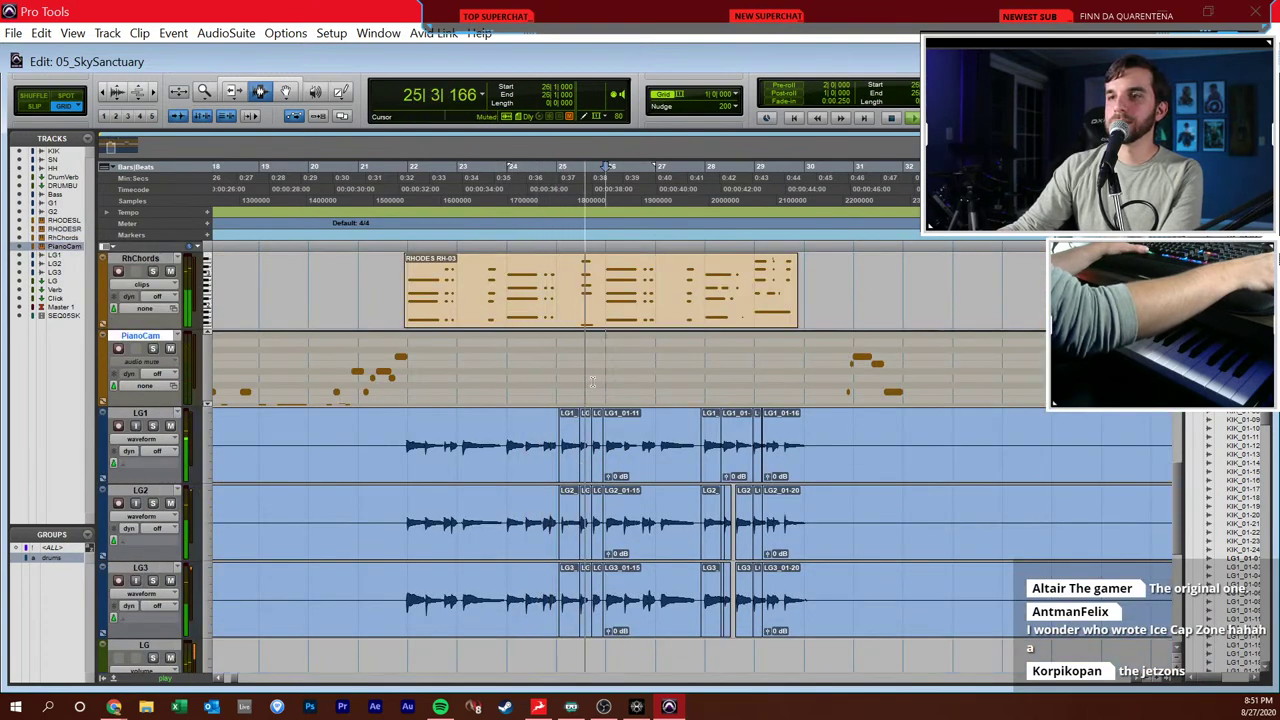
pyautogui.click(858, 280)
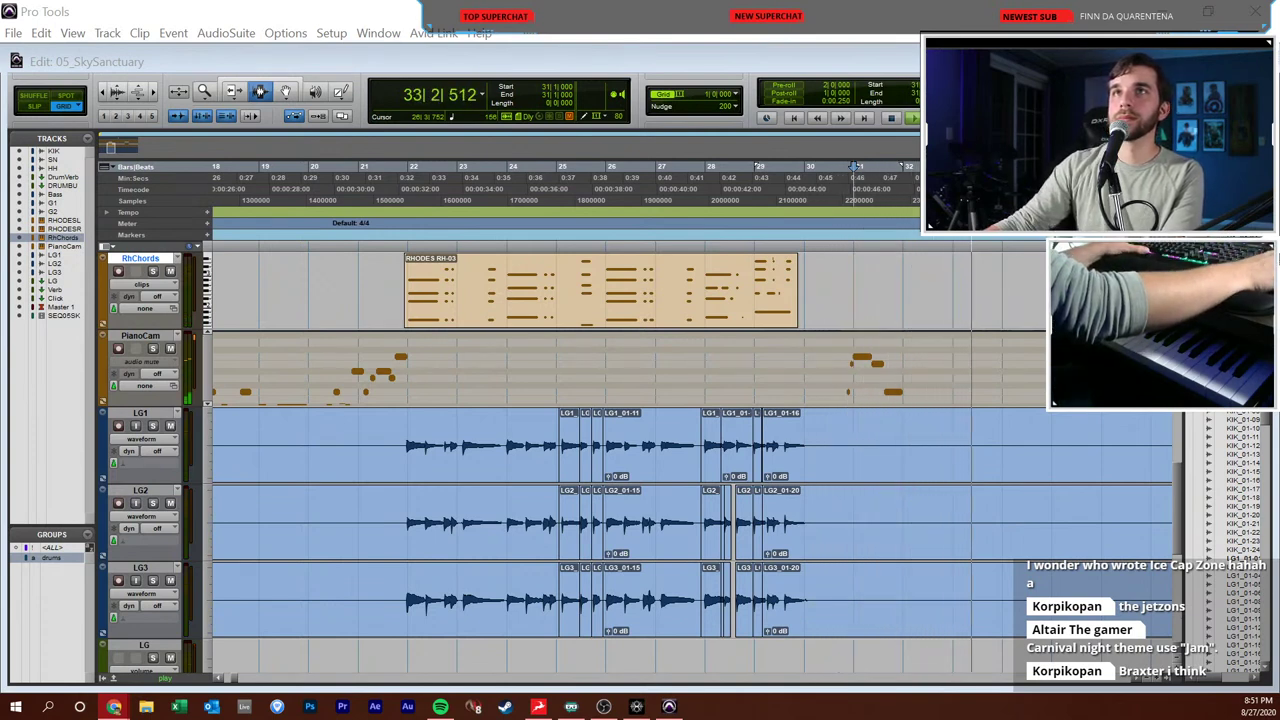
pyautogui.press('space')
# - Place the edit cursor at bar 22 on the RhChords track and play the full mix from there
pyautogui.click(362, 277)
pyautogui.click(384, 269)
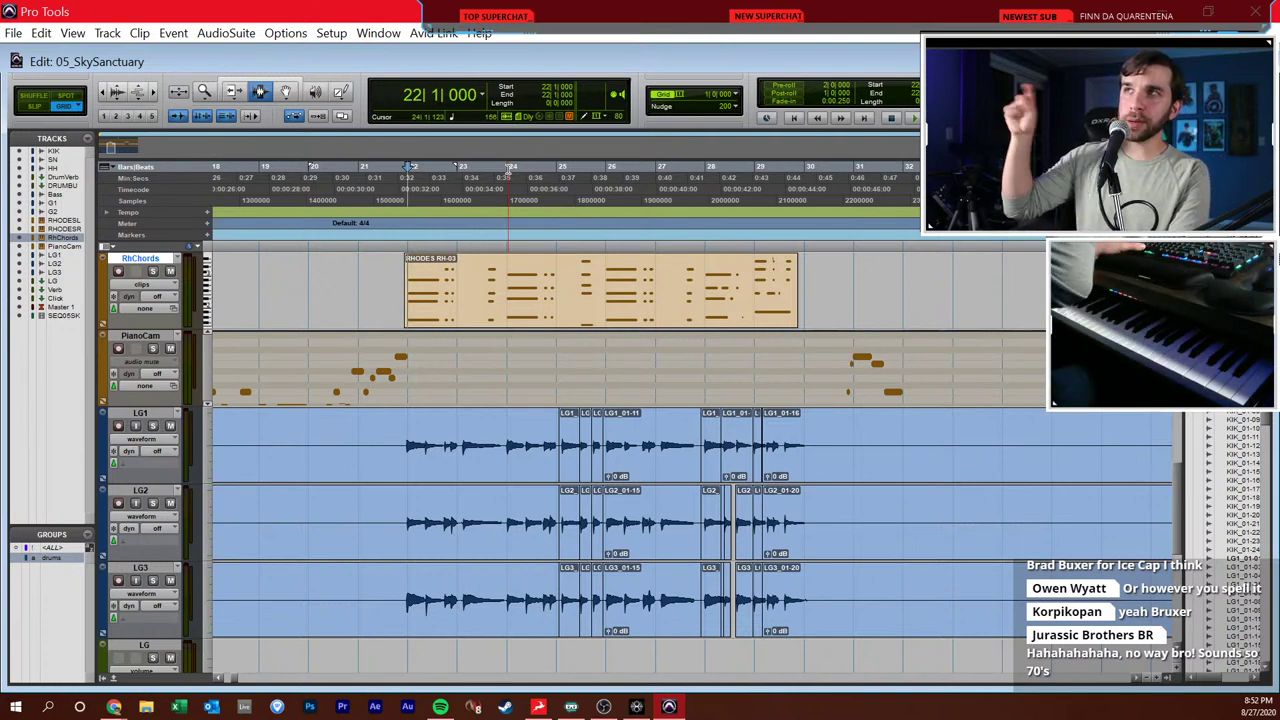
pyautogui.press('space')
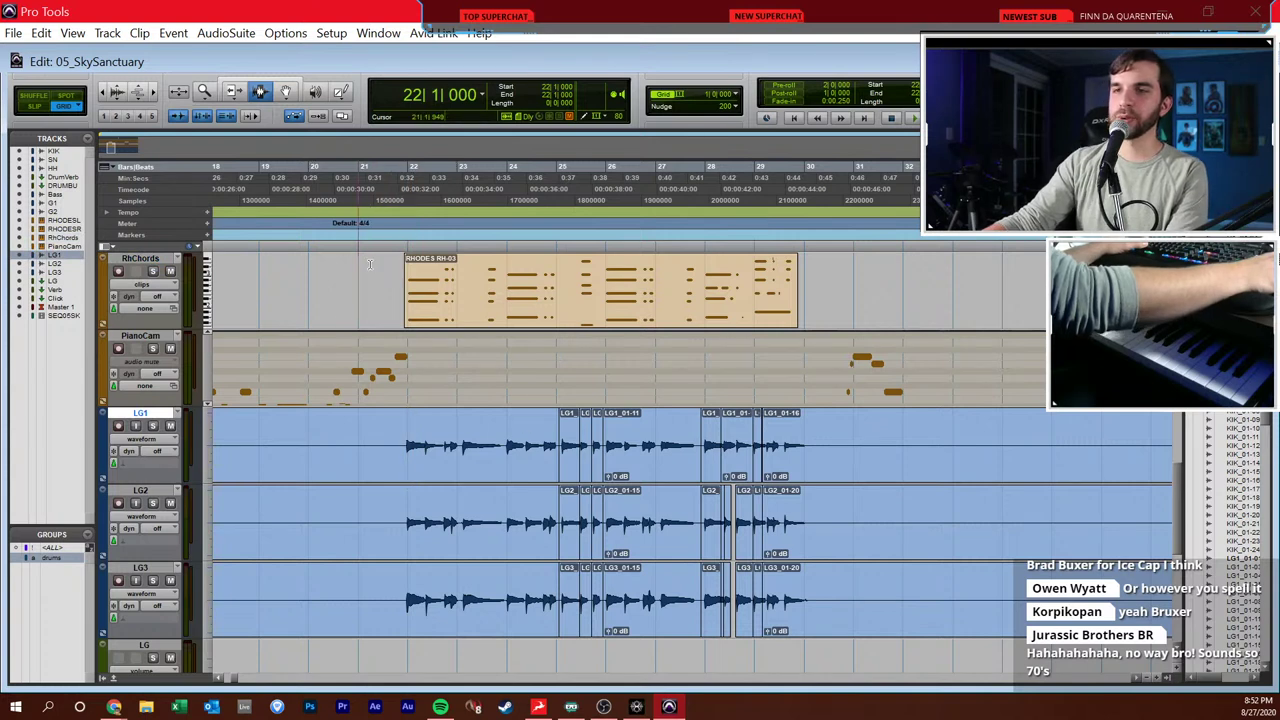
pyautogui.click(367, 265)
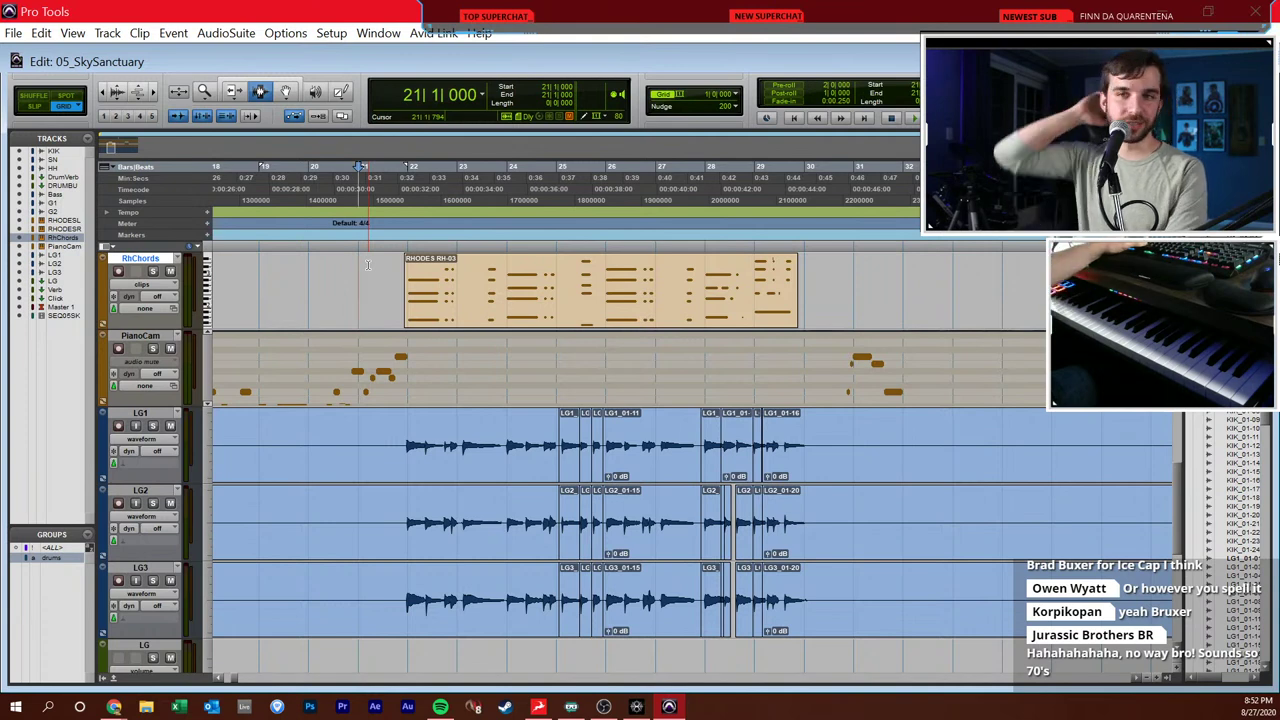
pyautogui.click(390, 298)
pyautogui.press('space')
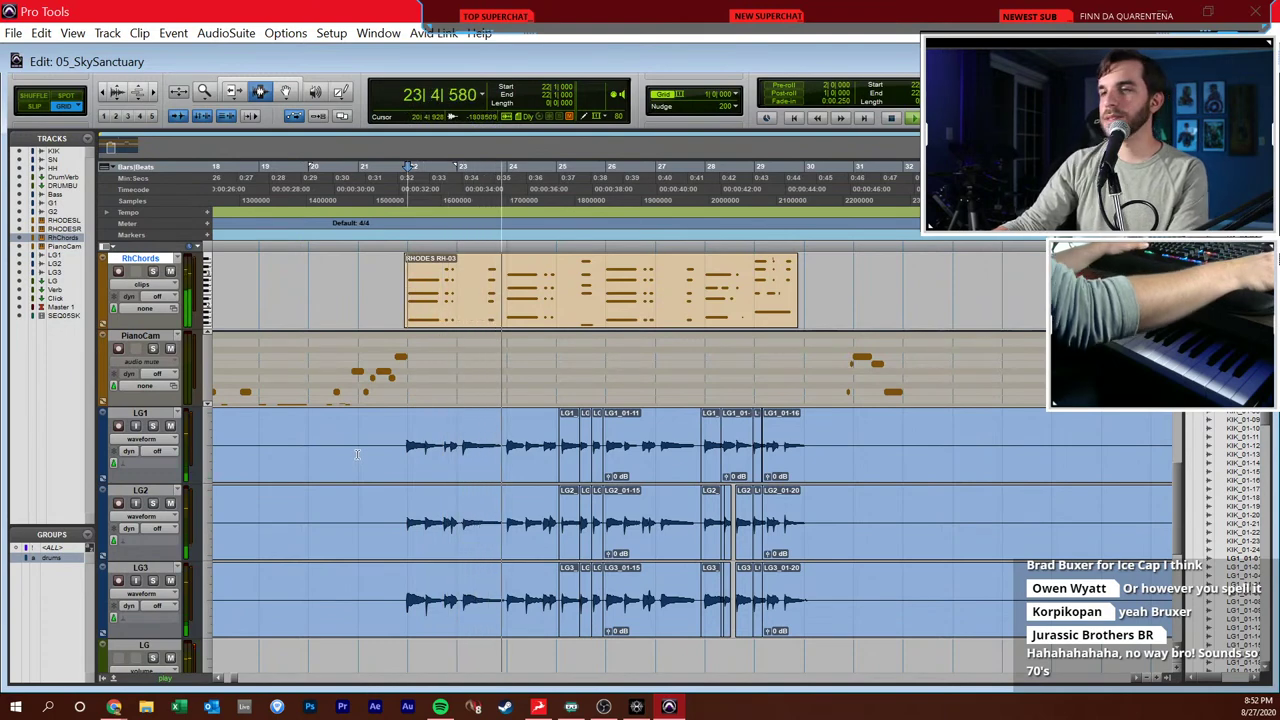
# - Bypass the LittleAltrBoy insert on the LG1 track in the mixer and solo LG1 during playback
pyautogui.hotkey('ctrl', '=')
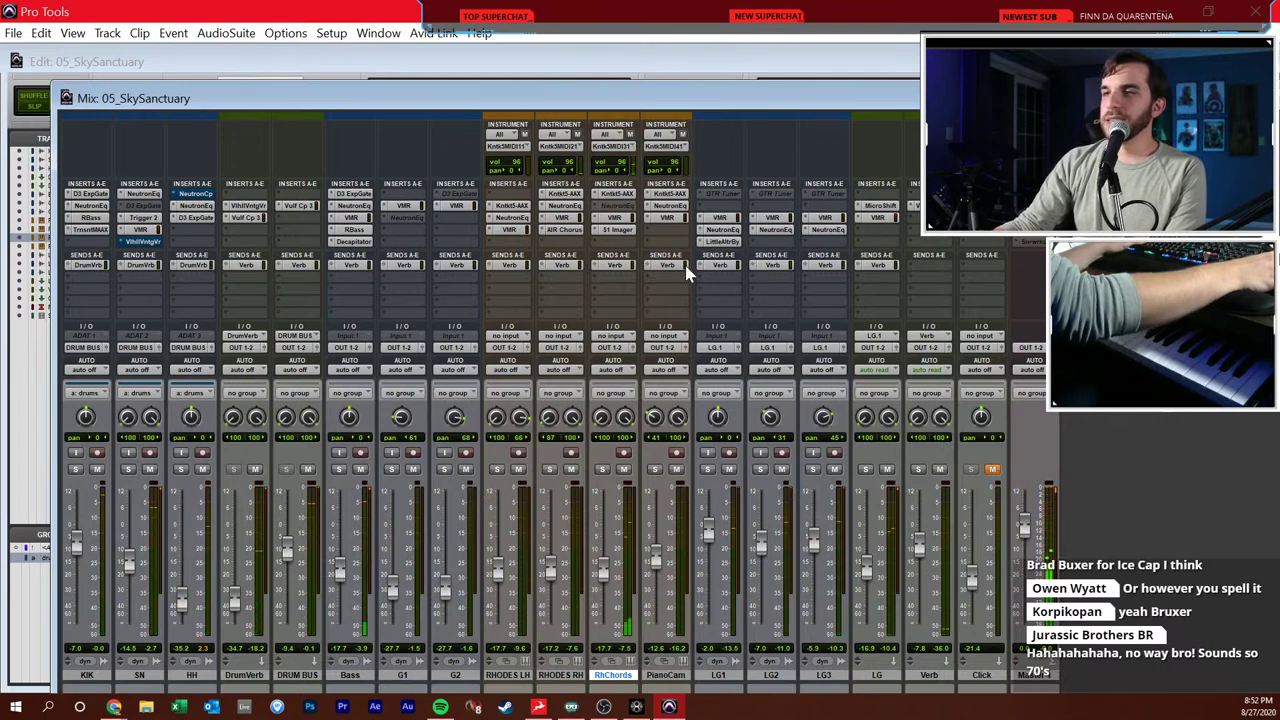
pyautogui.keyDown('ctrl'); pyautogui.click(718, 242); pyautogui.keyUp('ctrl')
pyautogui.click(712, 469)
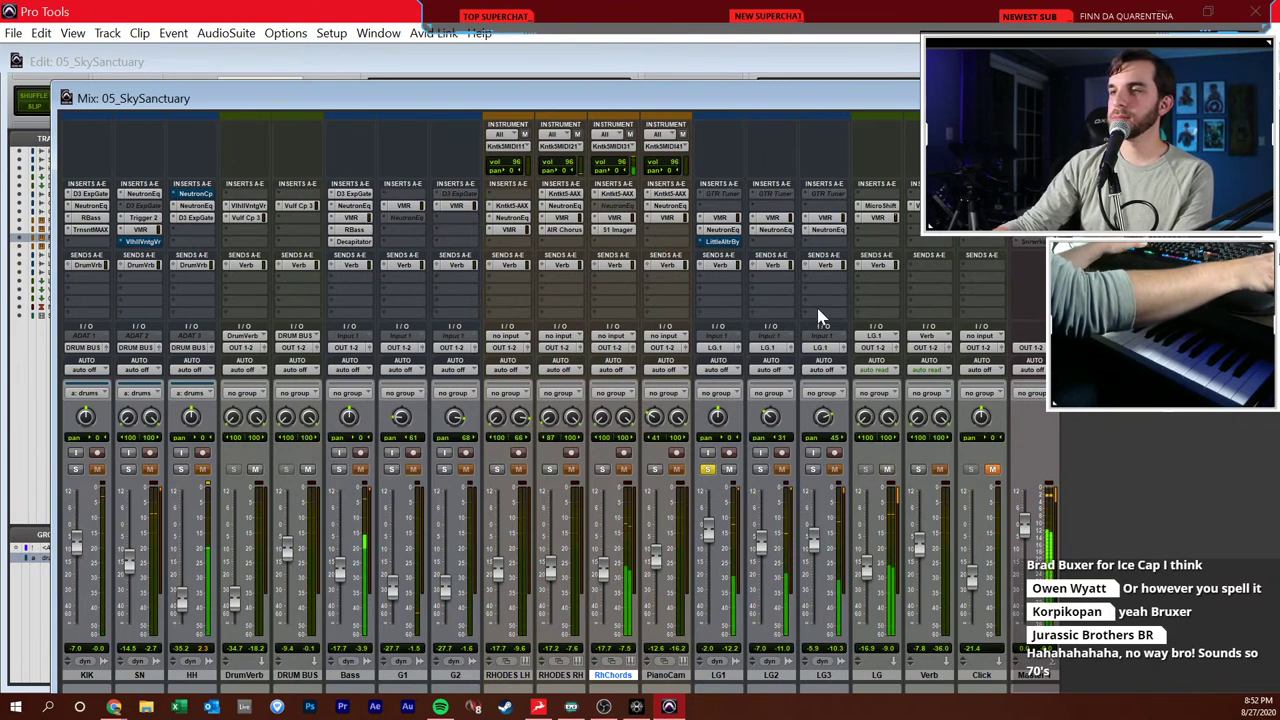
# - Clear the LG1 solo, and play LG2 and LG3 individually soloed from bar 22
pyautogui.hotkey('ctrl', '=')
pyautogui.scroll(-2, 330, 422)
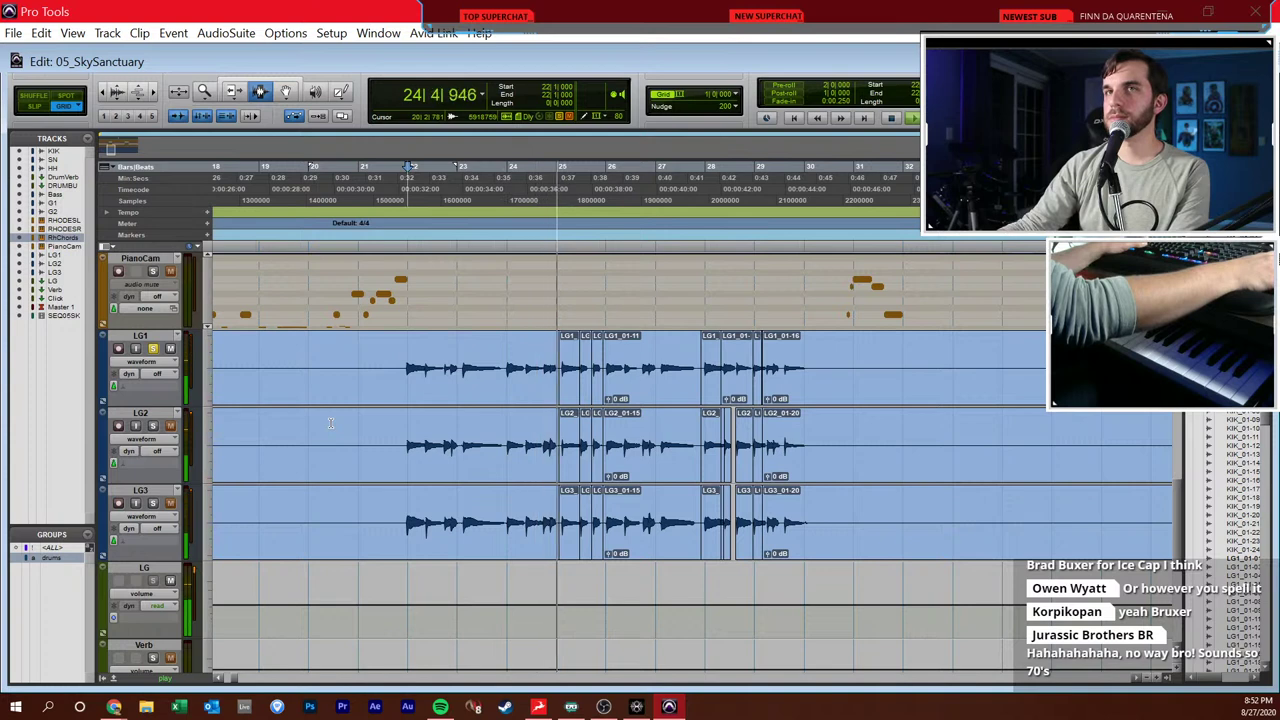
pyautogui.press('space')
pyautogui.click(152, 348)
pyautogui.click(152, 427)
pyautogui.press('space')
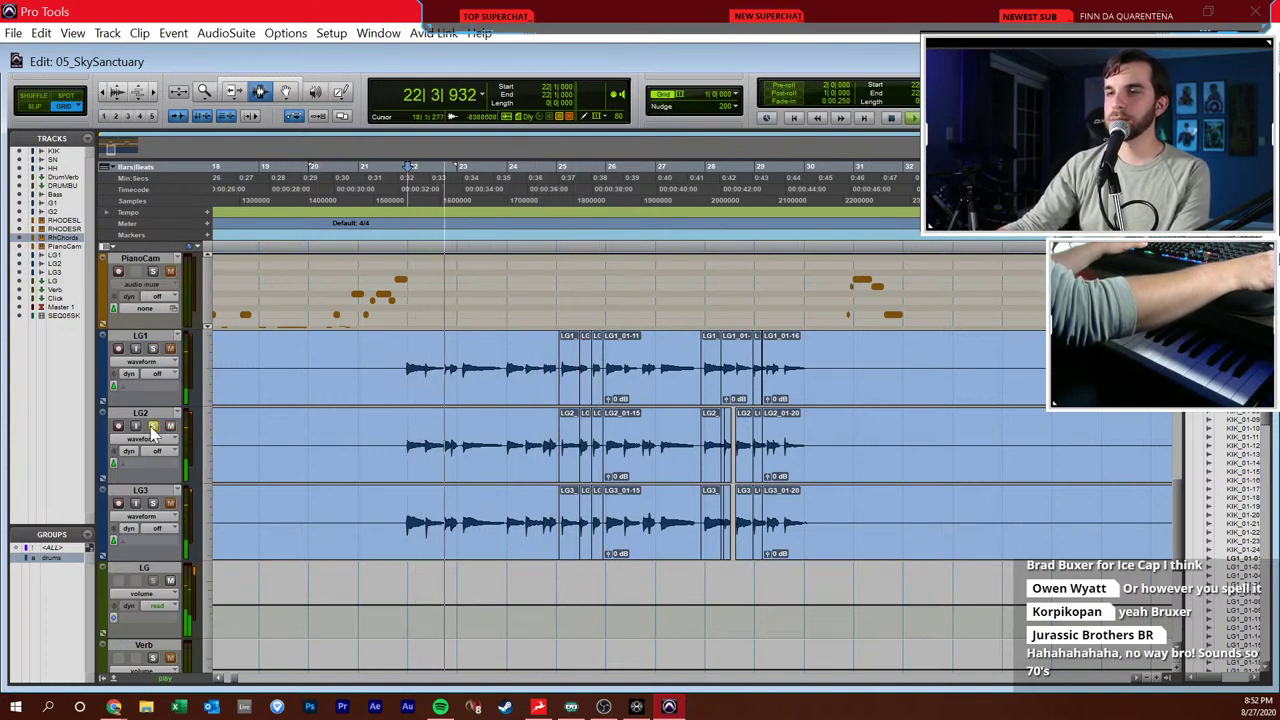
pyautogui.press('space')
pyautogui.press('space')
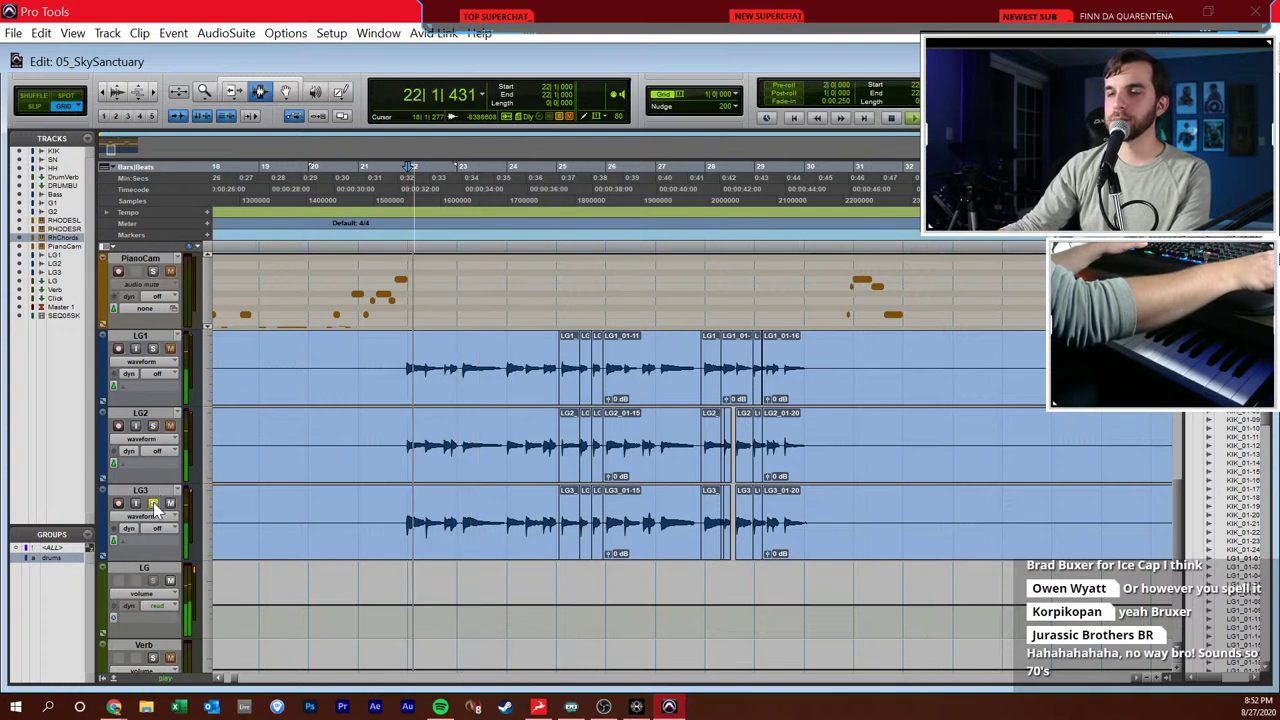
# - Solo LG1, LG2 and LG3 together, play them from bar 22, and bring up the mixer
pyautogui.click(153, 426)
pyautogui.press('space')
pyautogui.click(152, 348)
pyautogui.press('space')
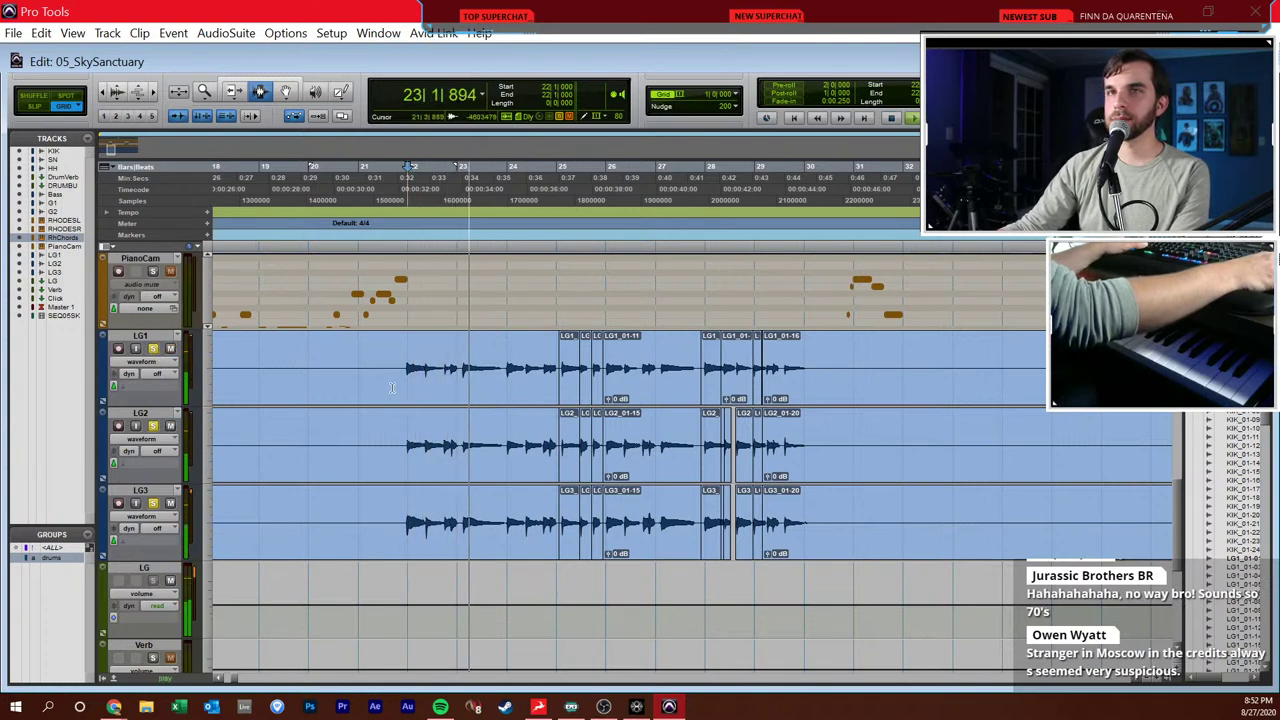
pyautogui.press('space')
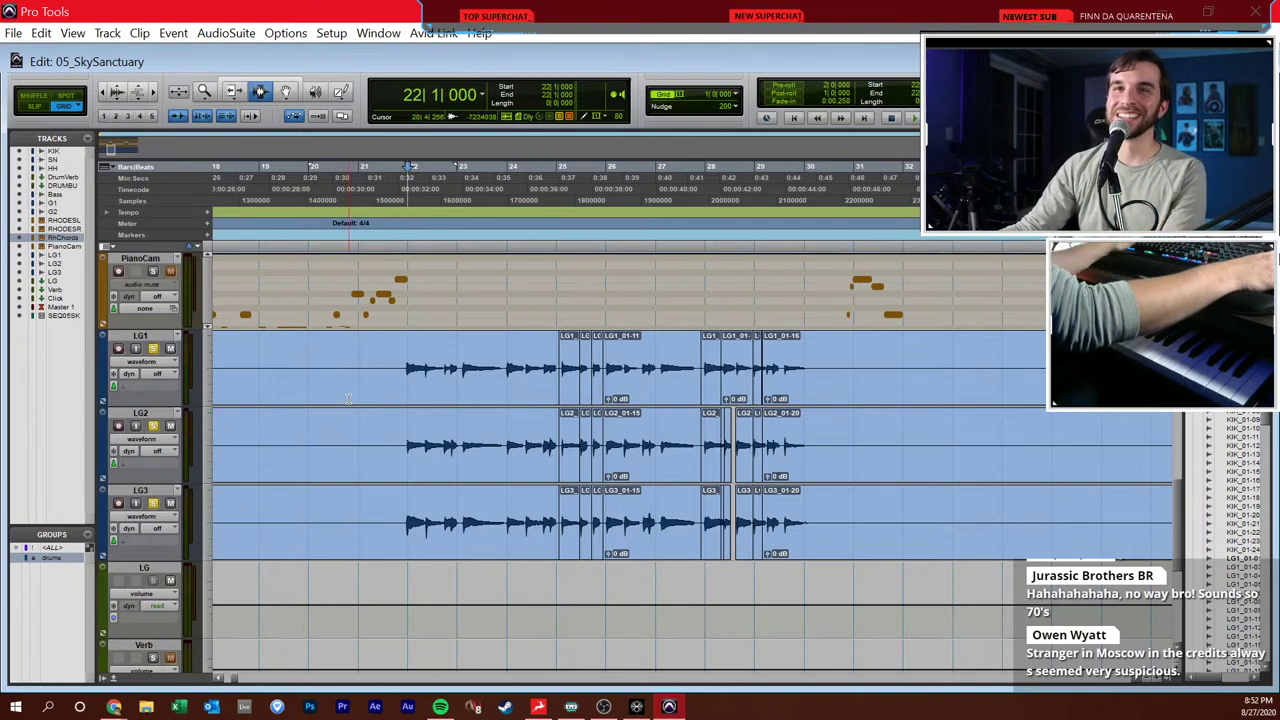
pyautogui.hotkey('ctrl', '=')
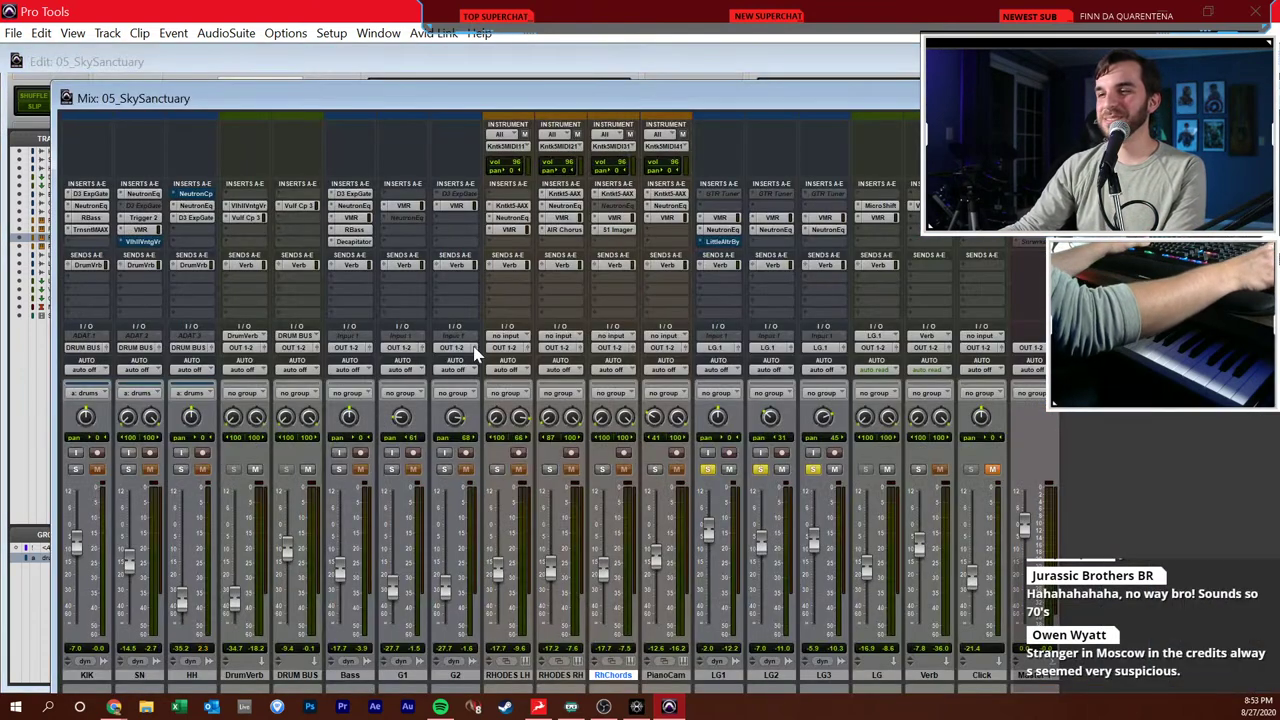
# - Open the Little AlterBoy plug-in on LG1 and play the soloed LG tracks from bar 22 in the edit window
pyautogui.click(713, 245)
pyautogui.moveTo(339, 110); pyautogui.dragTo(473, 159)
pyautogui.hotkey('ctrl', '=')
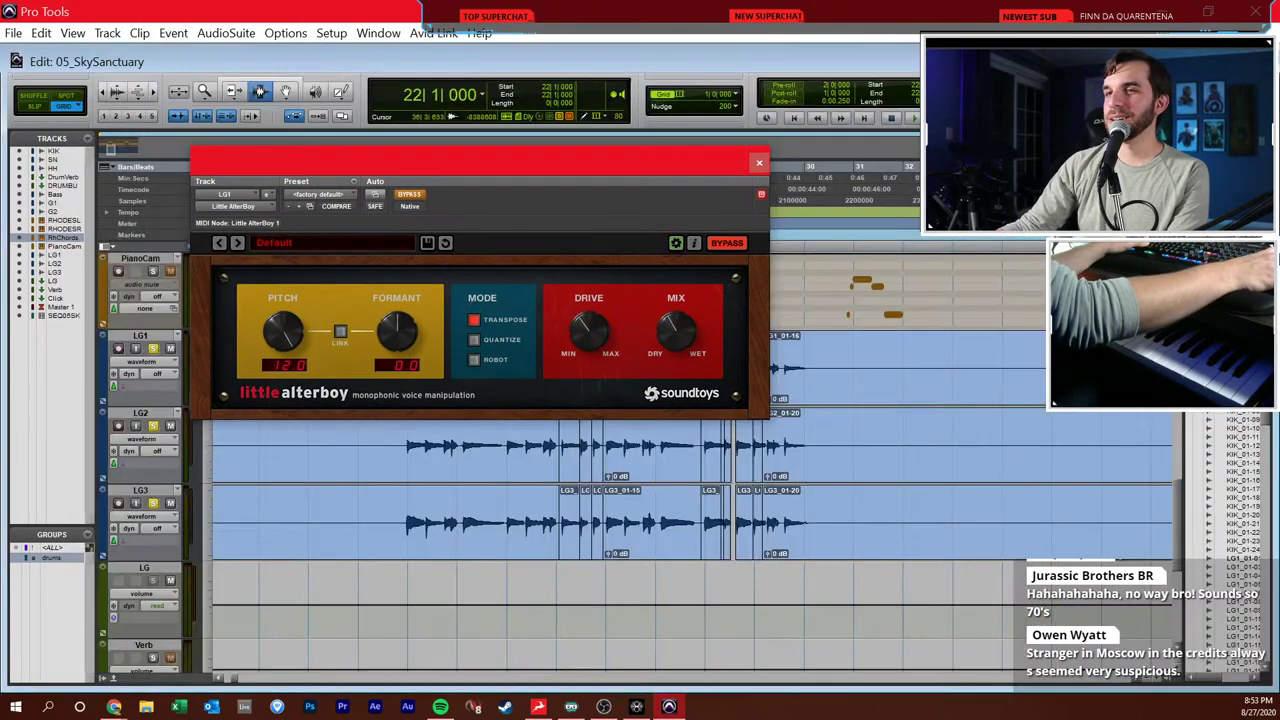
pyautogui.moveTo(542, 166); pyautogui.dragTo(829, 536)
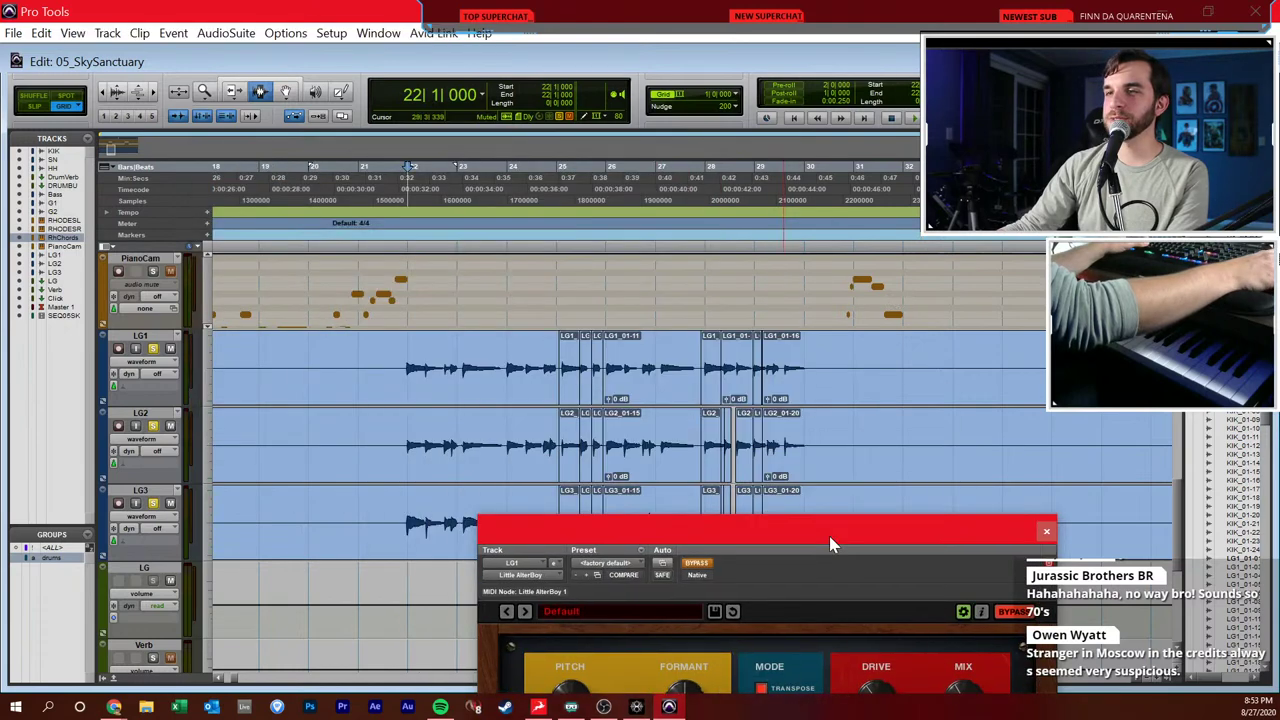
pyautogui.click(440, 347)
pyautogui.press('space')
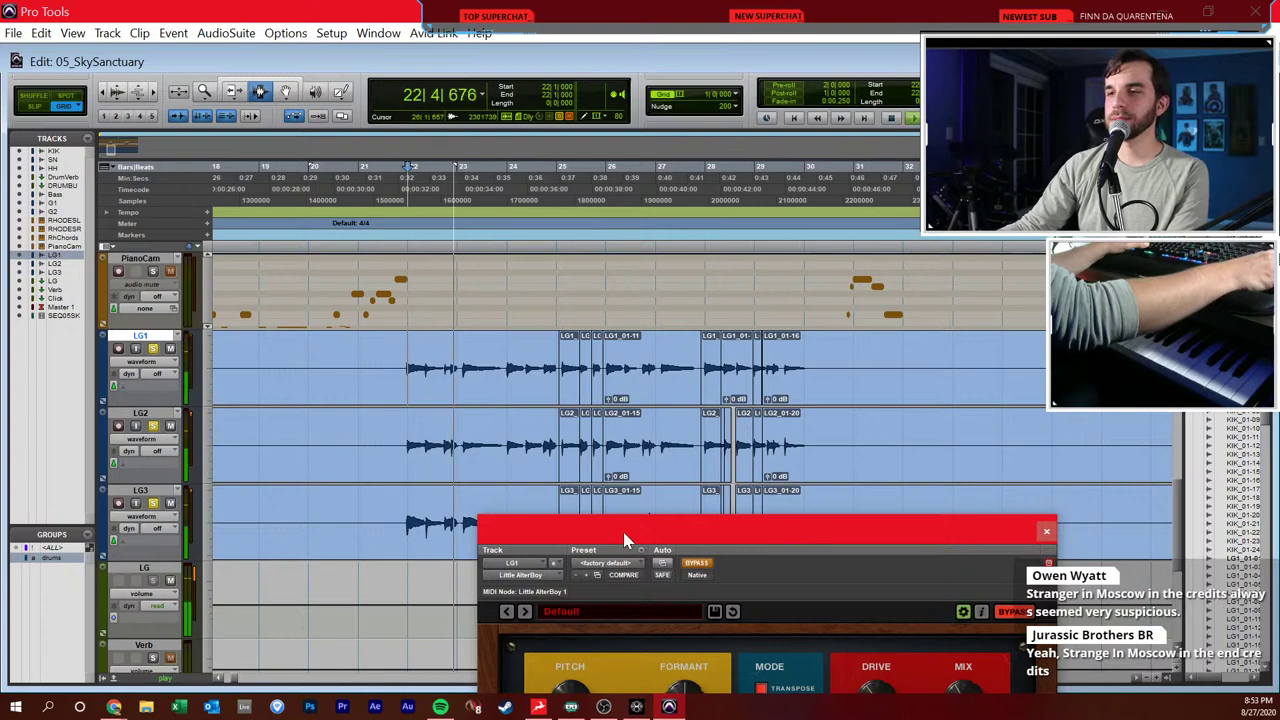
# - Take Little AlterBoy on LG1 out of bypass and play LG1 soloed on its own from bar 22
pyautogui.press('space')
pyautogui.moveTo(623, 533); pyautogui.dragTo(677, 251)
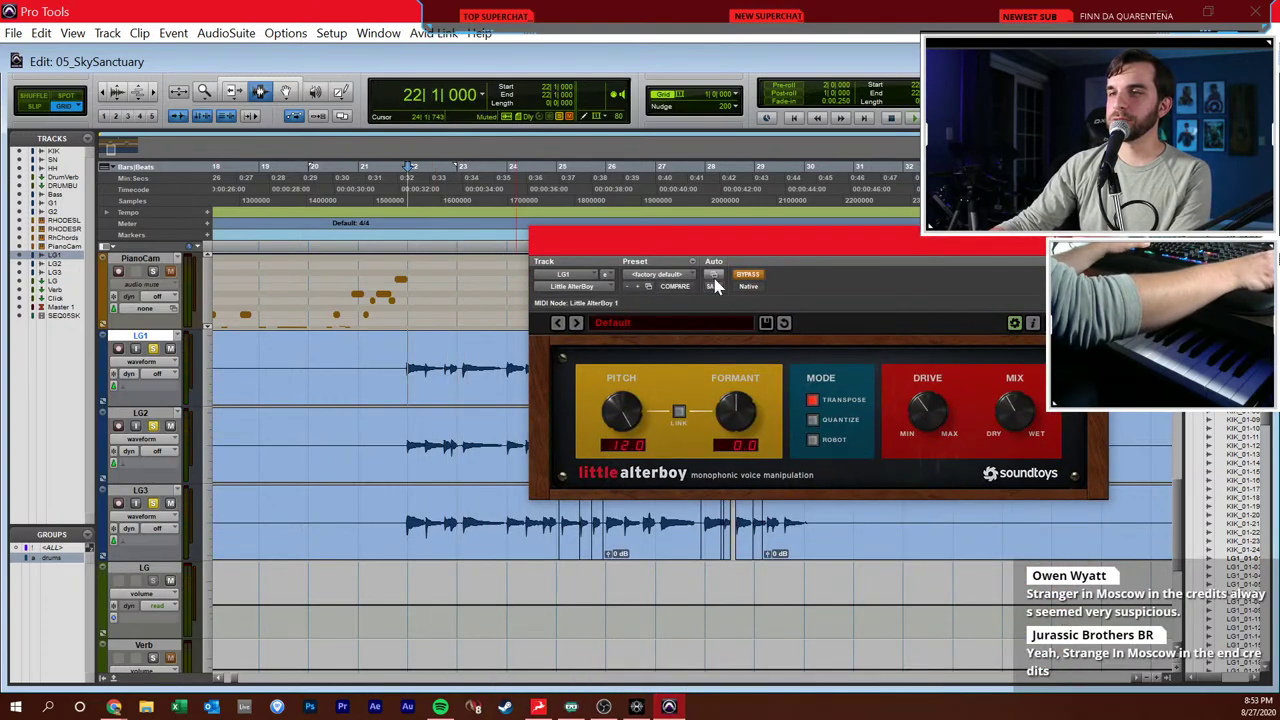
pyautogui.click(154, 350)
pyautogui.click(154, 350)
pyautogui.press('space')
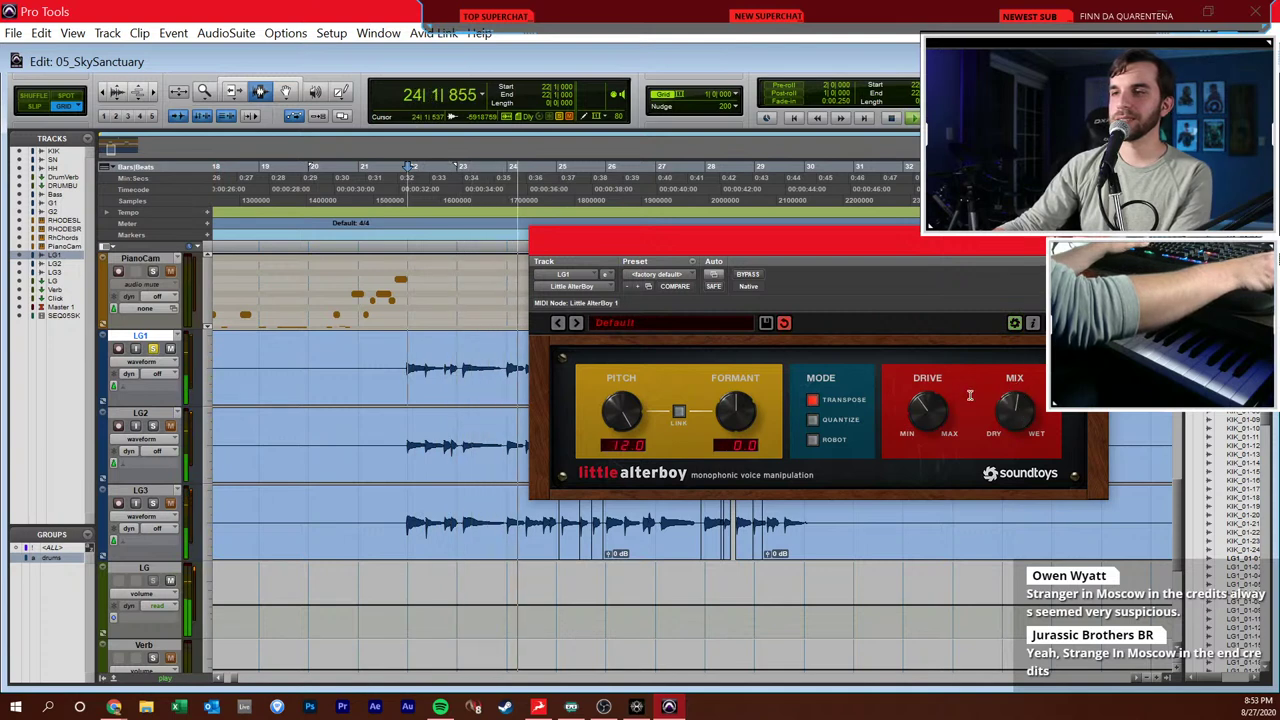
pyautogui.press('space')
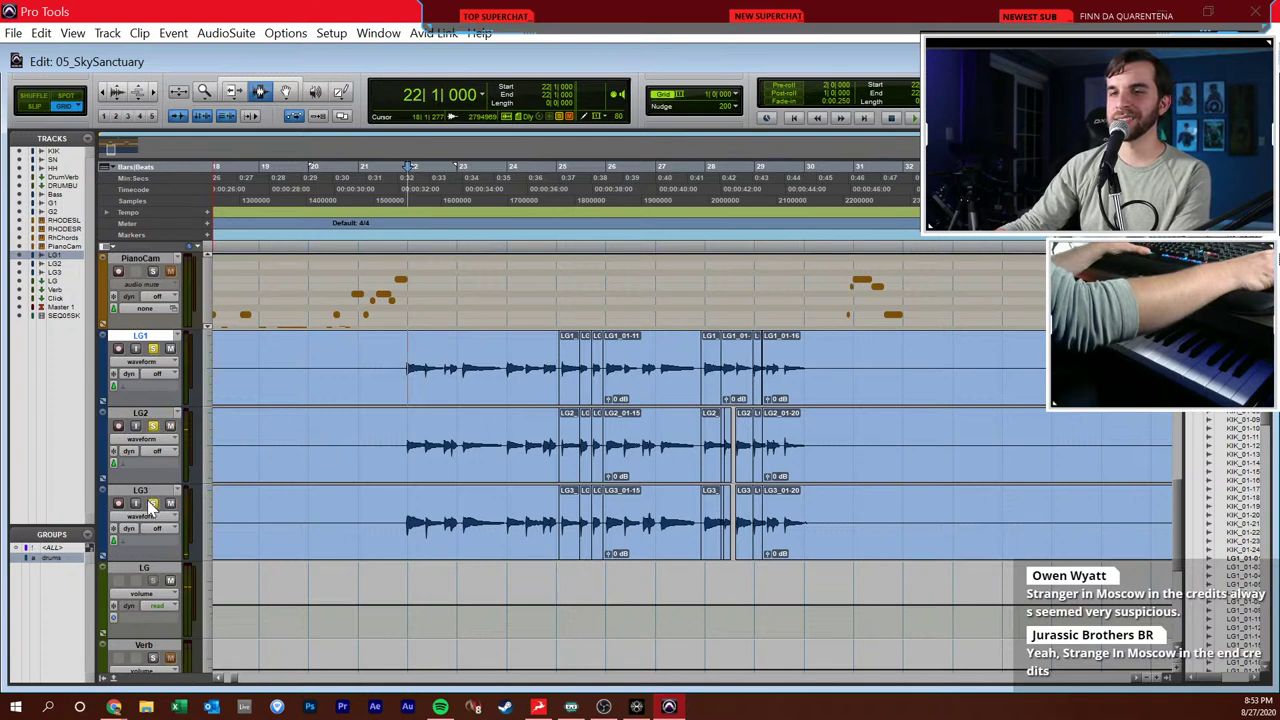
# - Play LG1, LG2 and LG3 together from bar 22 and clear their solos during playback to hear the full mix
pyautogui.press('space')
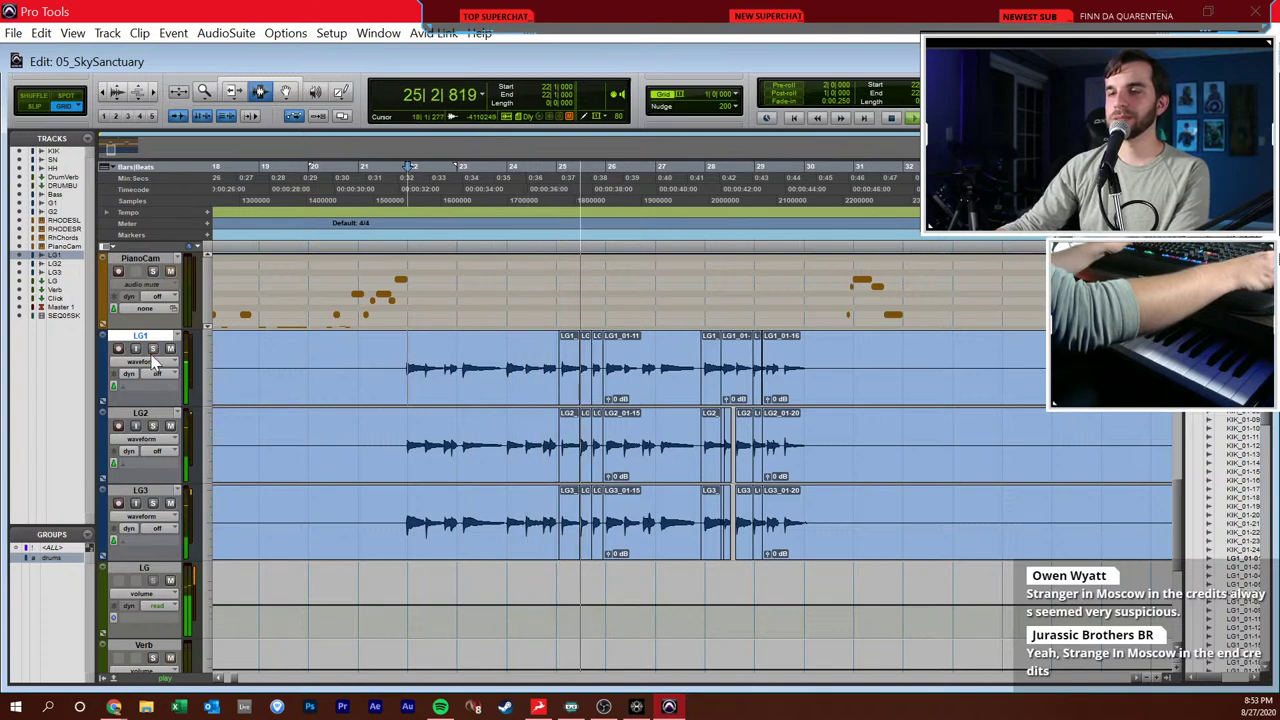
pyautogui.scroll(-1, 477, 410)
pyautogui.scroll(1, 477, 410)
pyautogui.scroll(-2, 477, 410)
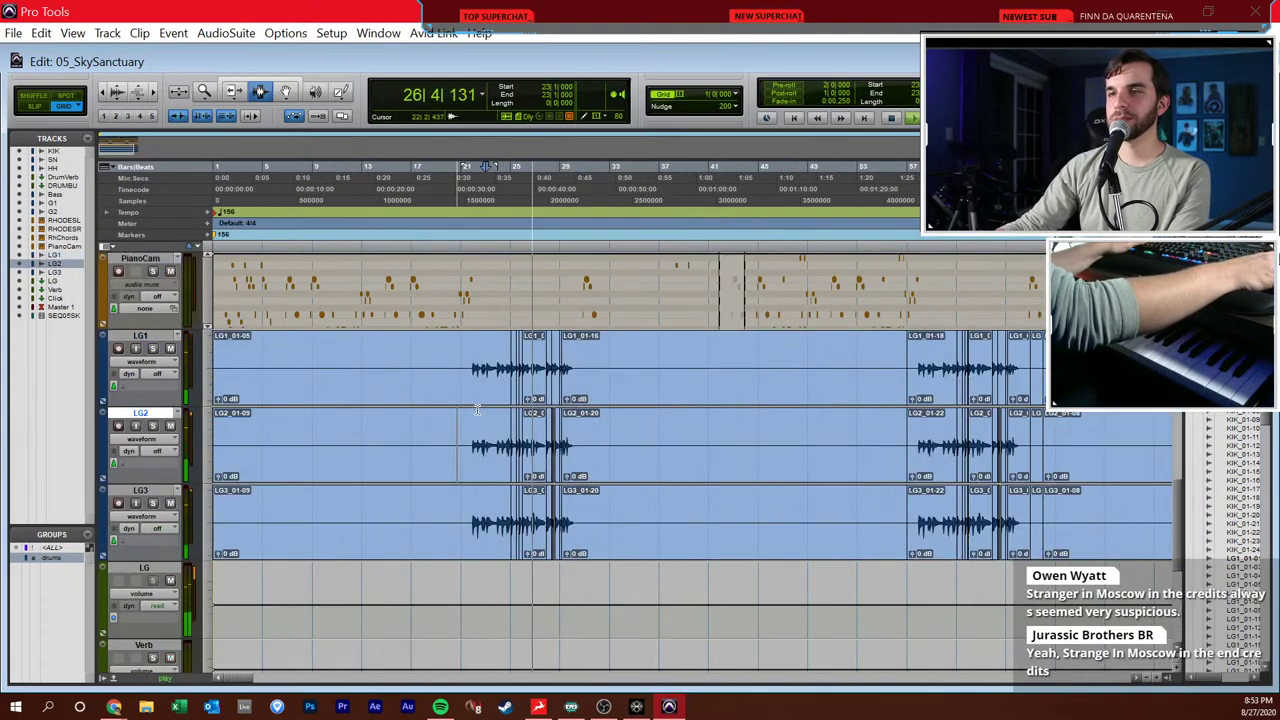
pyautogui.scroll(1, 540, 414)
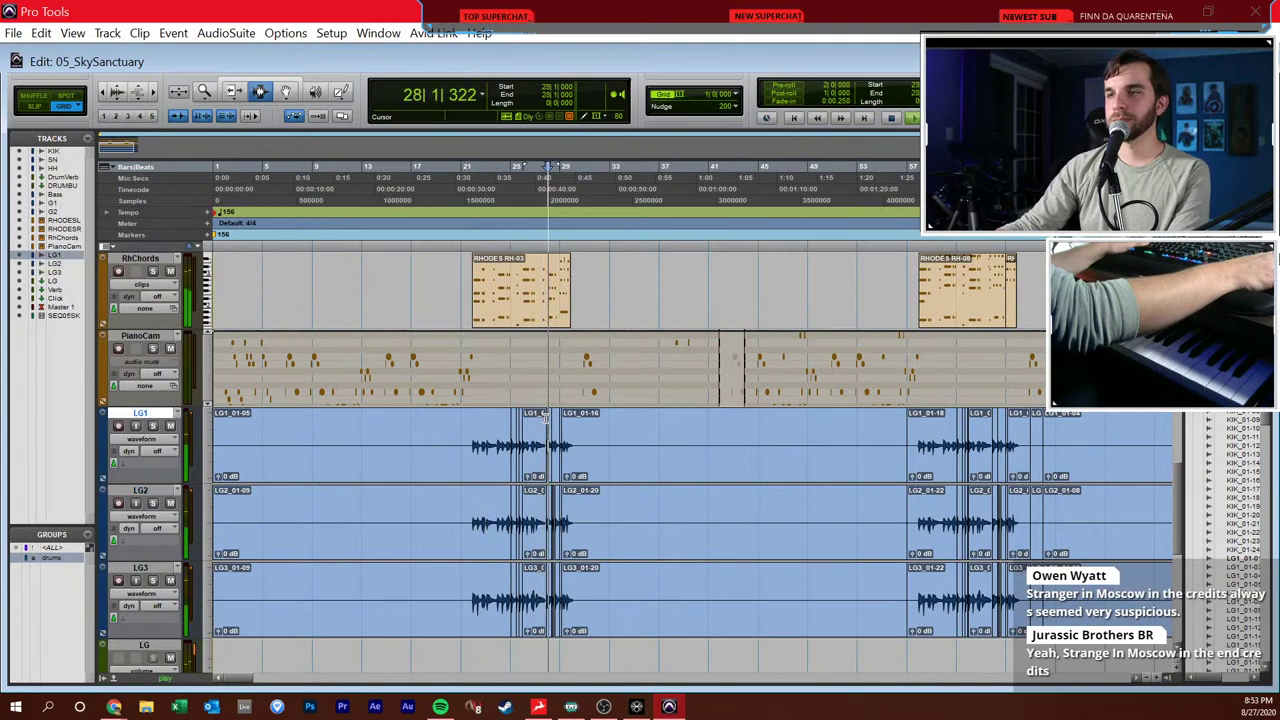
pyautogui.scroll(-1, 545, 414)
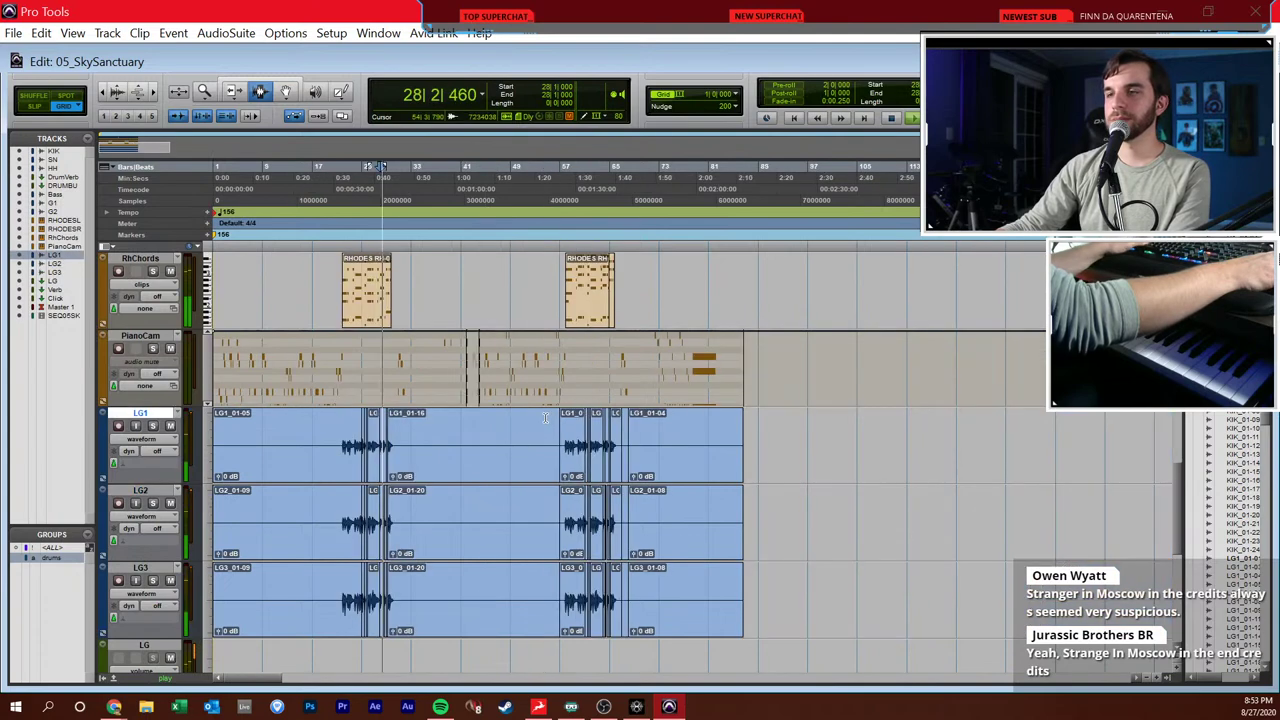
# - Place the edit cursor at bar 71, stop playback and examine the tracks in the song's ending
pyautogui.click(640, 400)
pyautogui.press('space')
pyautogui.scroll(2, 645, 395)
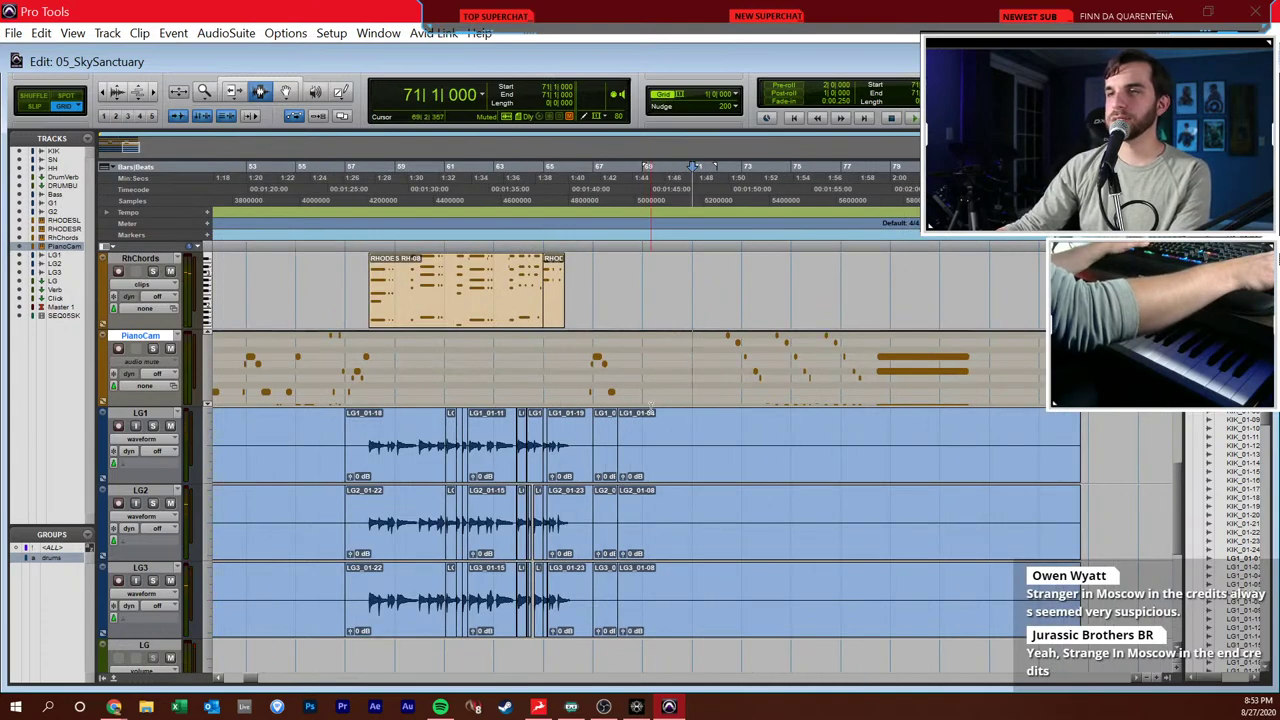
pyautogui.scroll(3, 647, 405)
pyautogui.scroll(-1, 660, 385)
pyautogui.scroll(1, 630, 365)
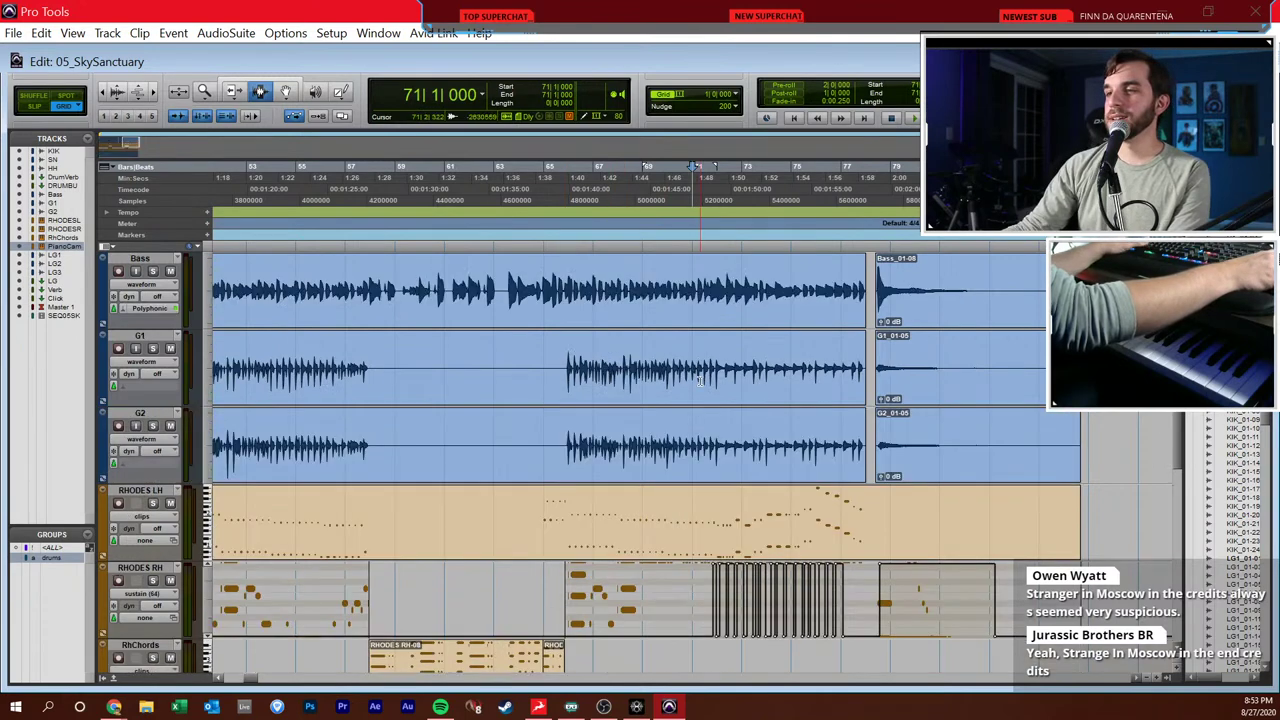
pyautogui.scroll(-3, 665, 367)
pyautogui.click(714, 378)
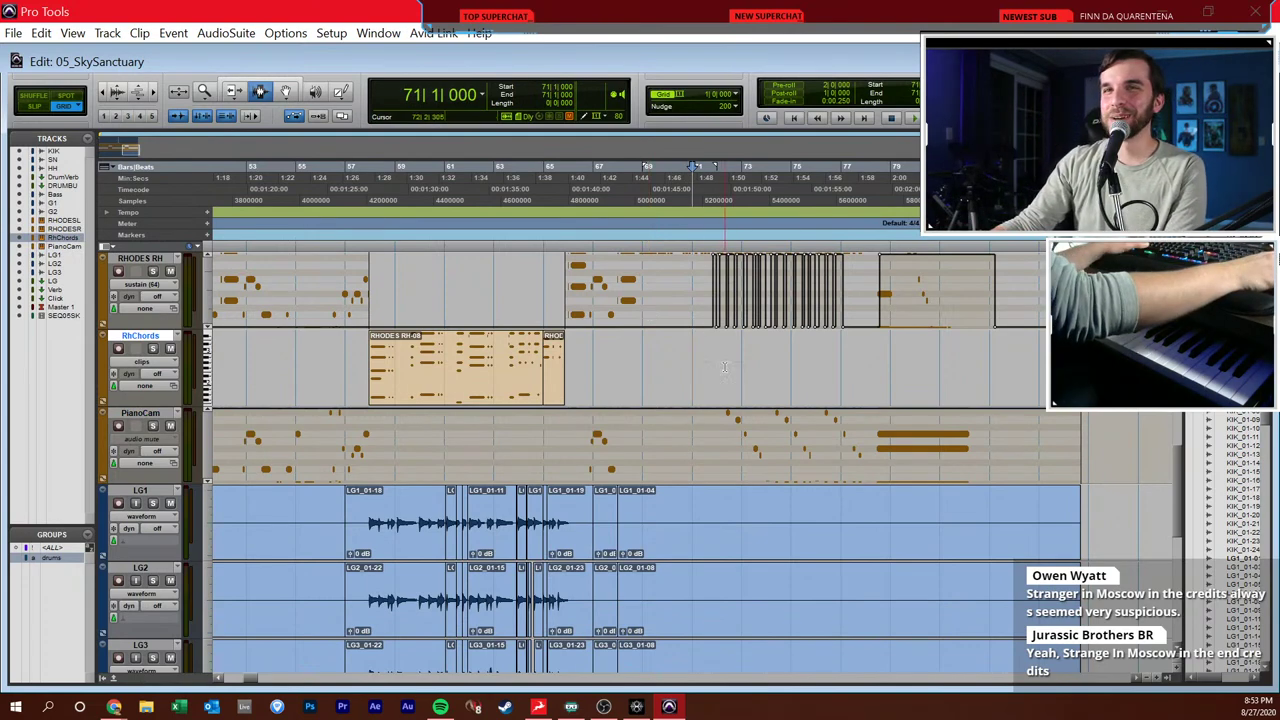
pyautogui.scroll(4, 736, 380)
pyautogui.scroll(-4, 736, 376)
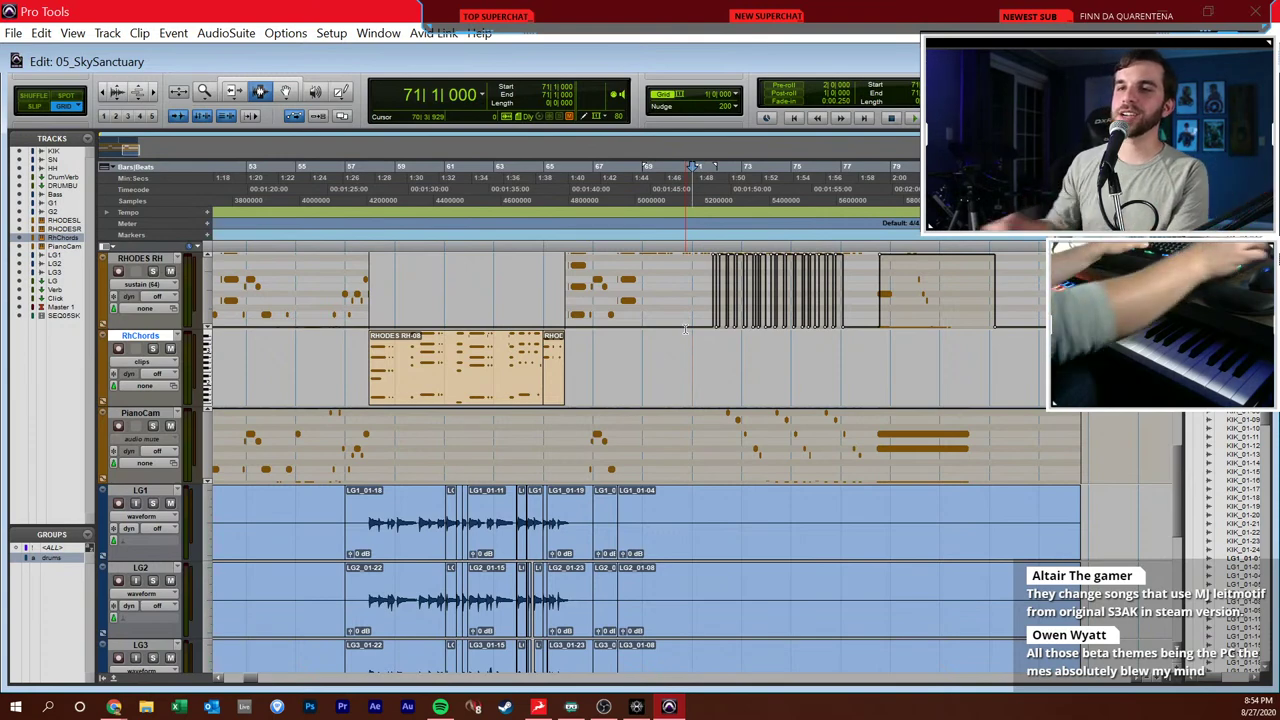
# - Play the ending from bar 71 while following the drum, guitar and Rhodes tracks, and stop playback at the end
pyautogui.scroll(10, 686, 330)
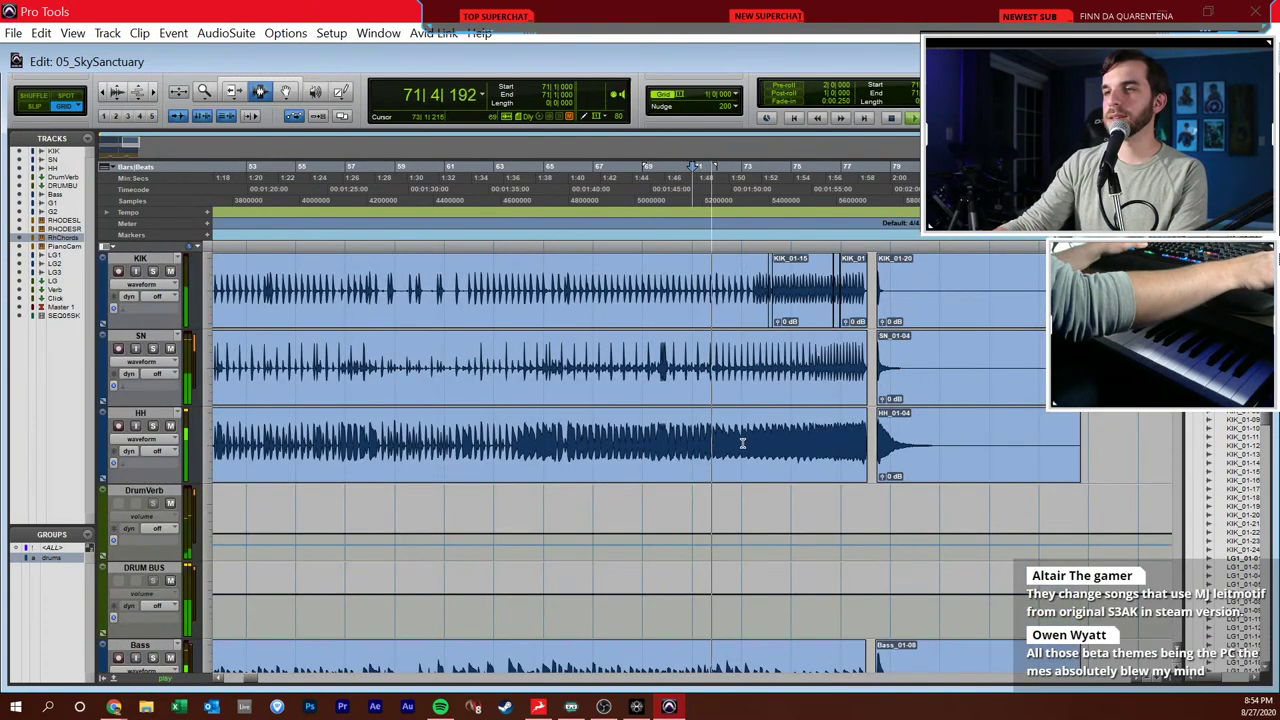
pyautogui.scroll(-5, 738, 445)
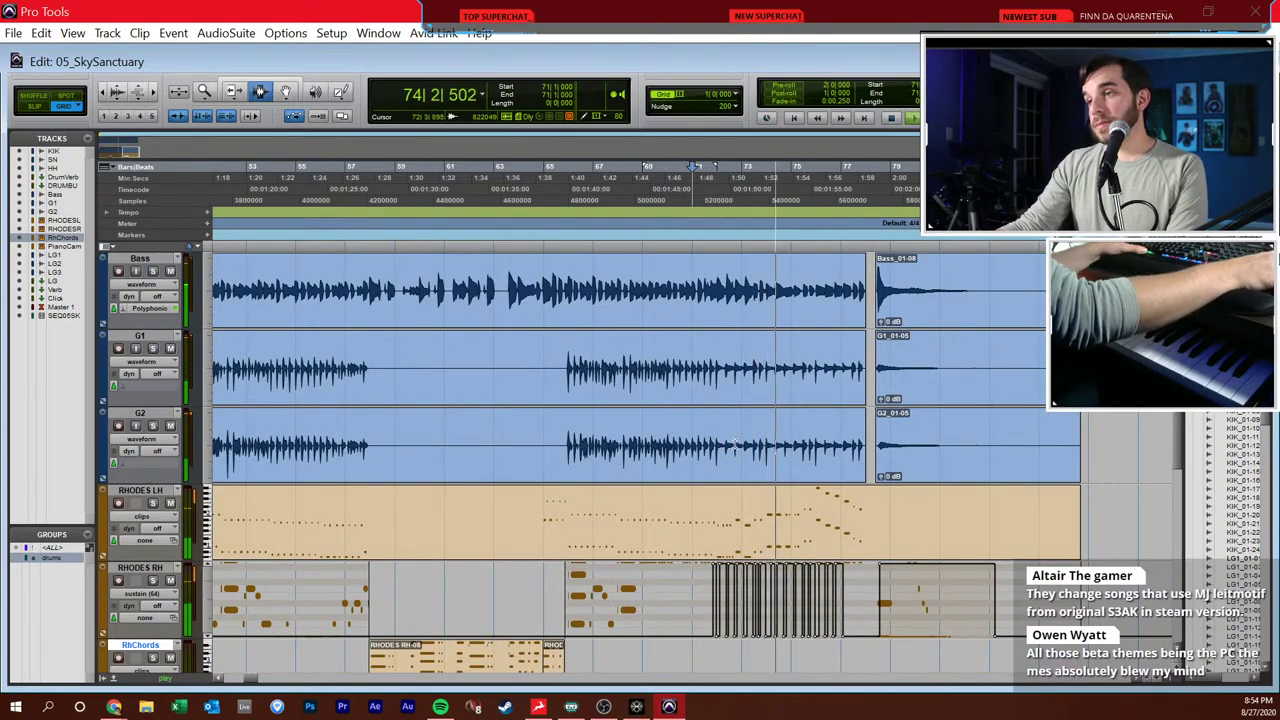
pyautogui.scroll(-1, 738, 450)
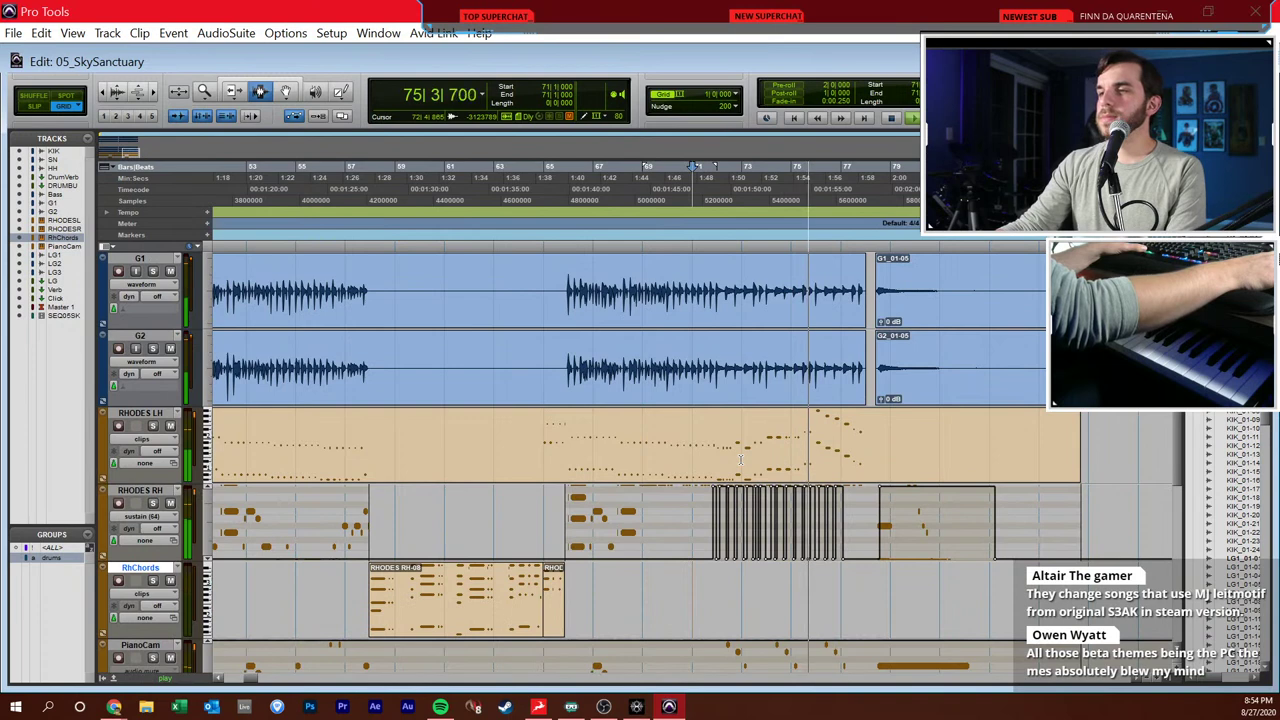
pyautogui.click(988, 457)
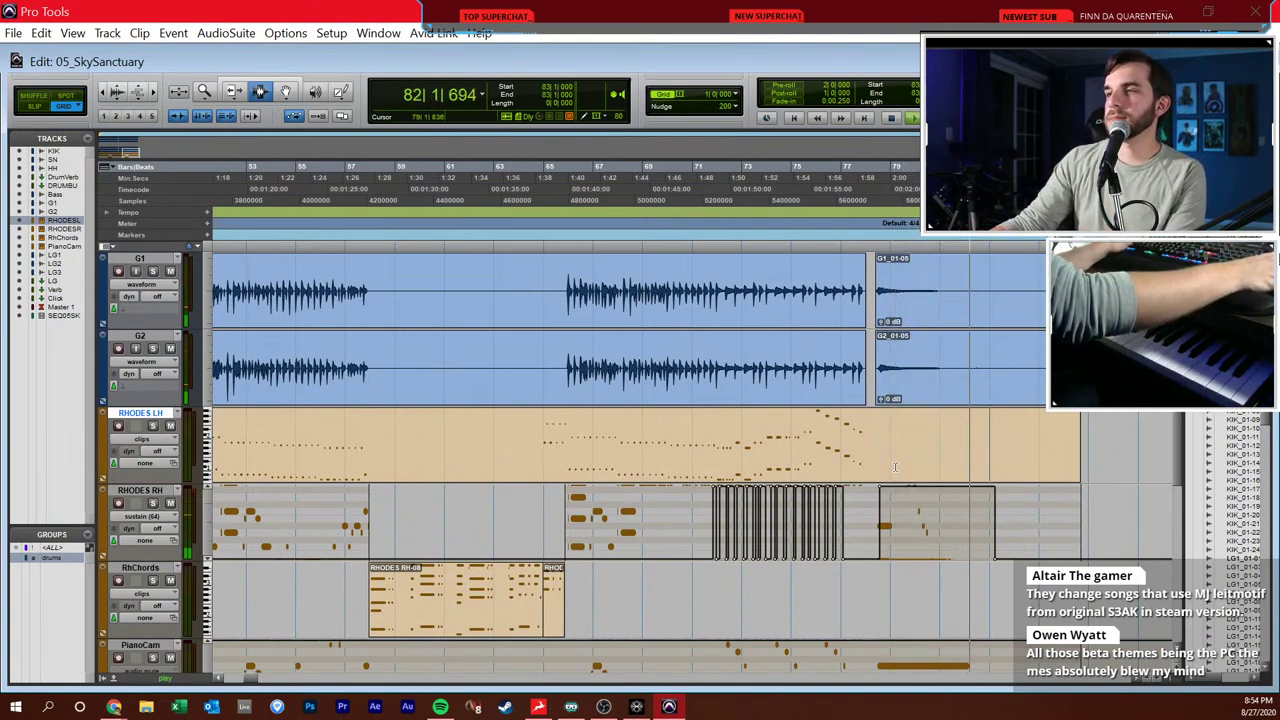
pyautogui.press('space')
pyautogui.scroll(5, 918, 440)
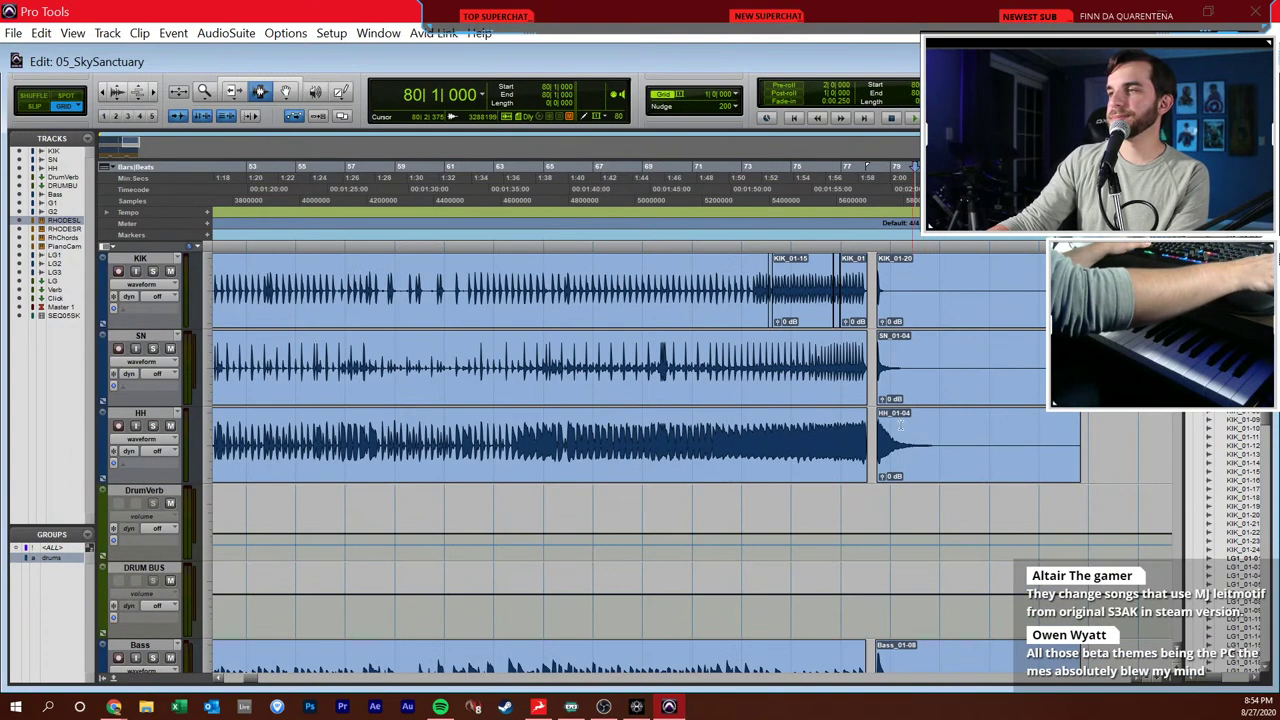
# - Open the recent session 06_AngelIslandZone
pyautogui.click(14, 34)
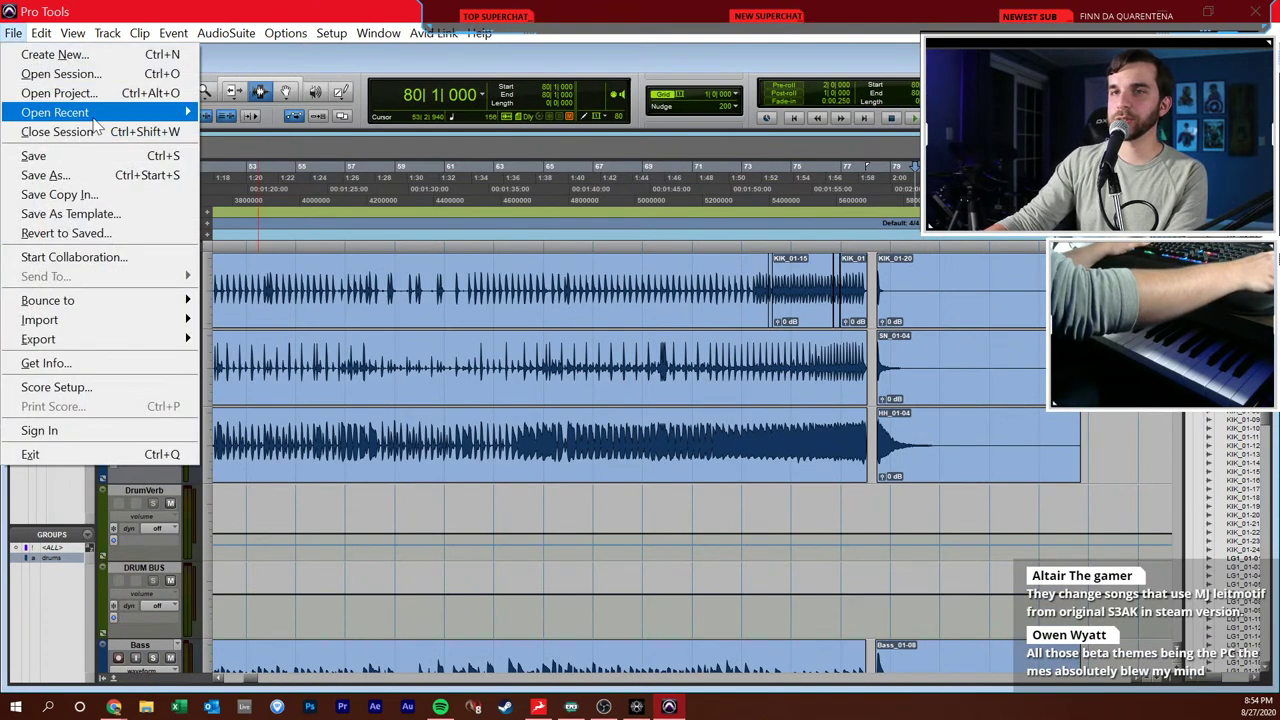
pyautogui.moveTo(60, 112)
pyautogui.click(310, 265)
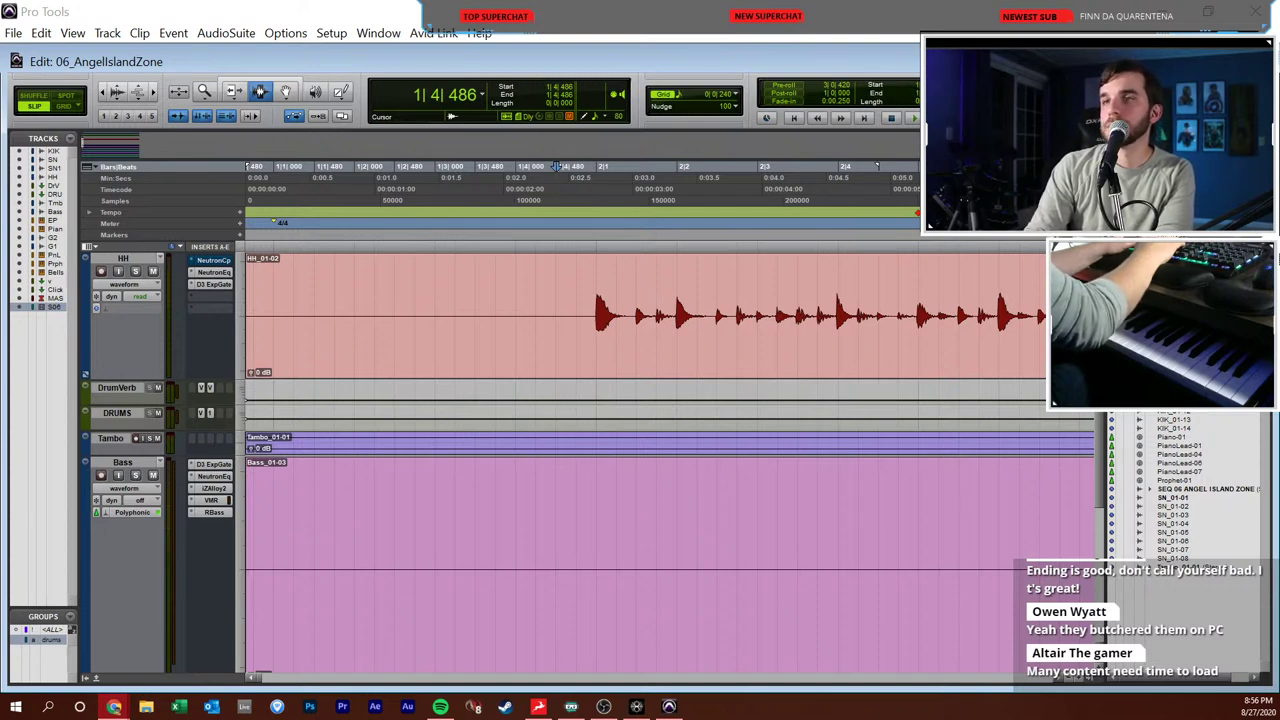
# - Place the edit cursor at the start of the session and set all track heights to fit to window
pyautogui.hotkey('ctrl', 'space')
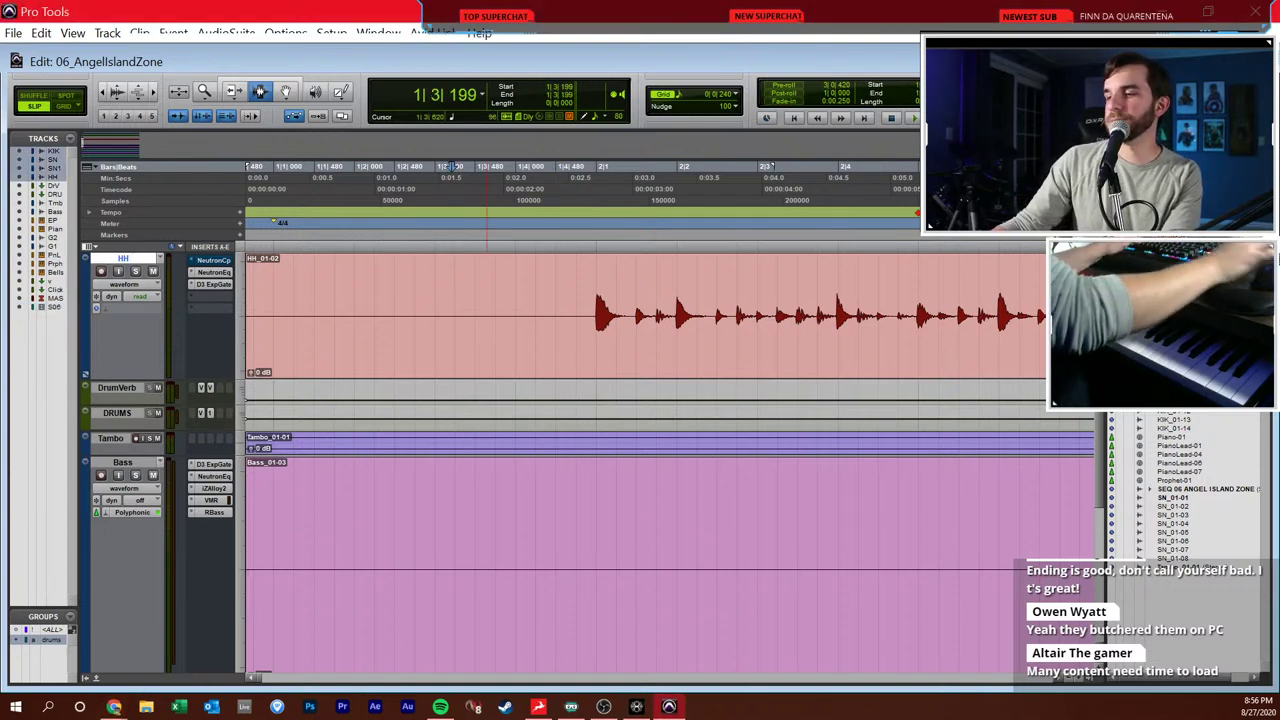
pyautogui.click(245, 312)
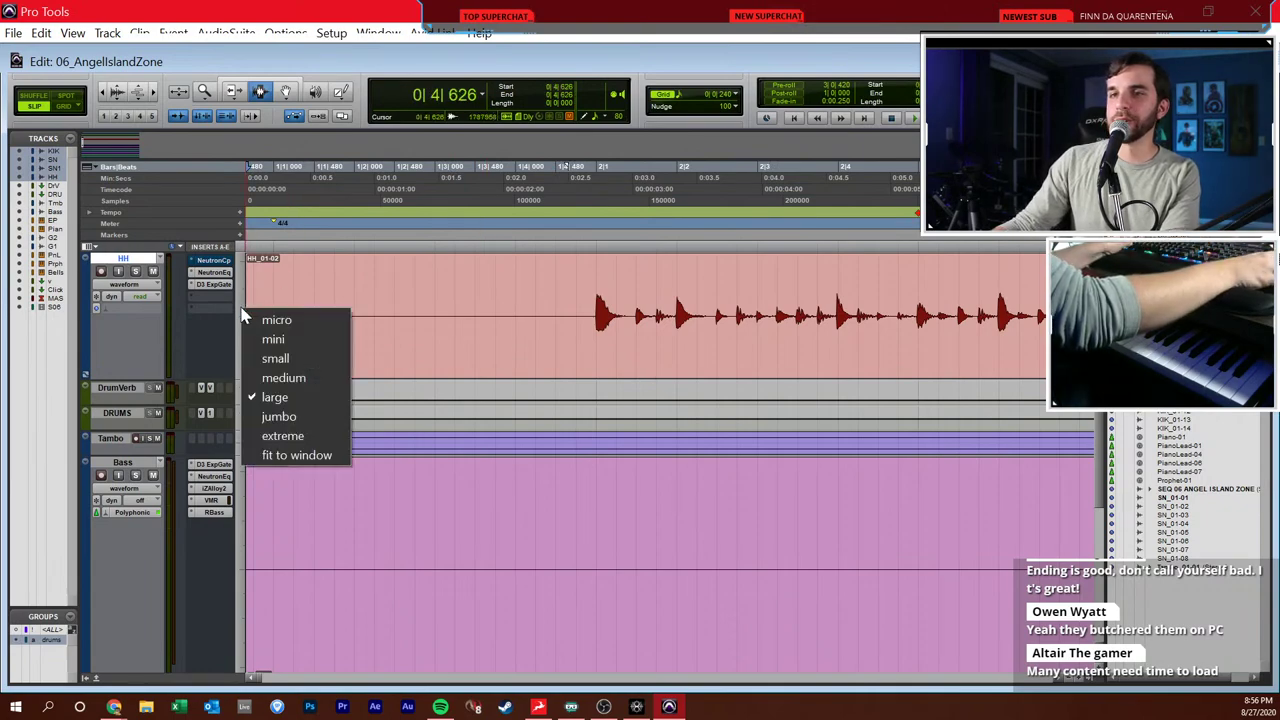
pyautogui.click(278, 358)
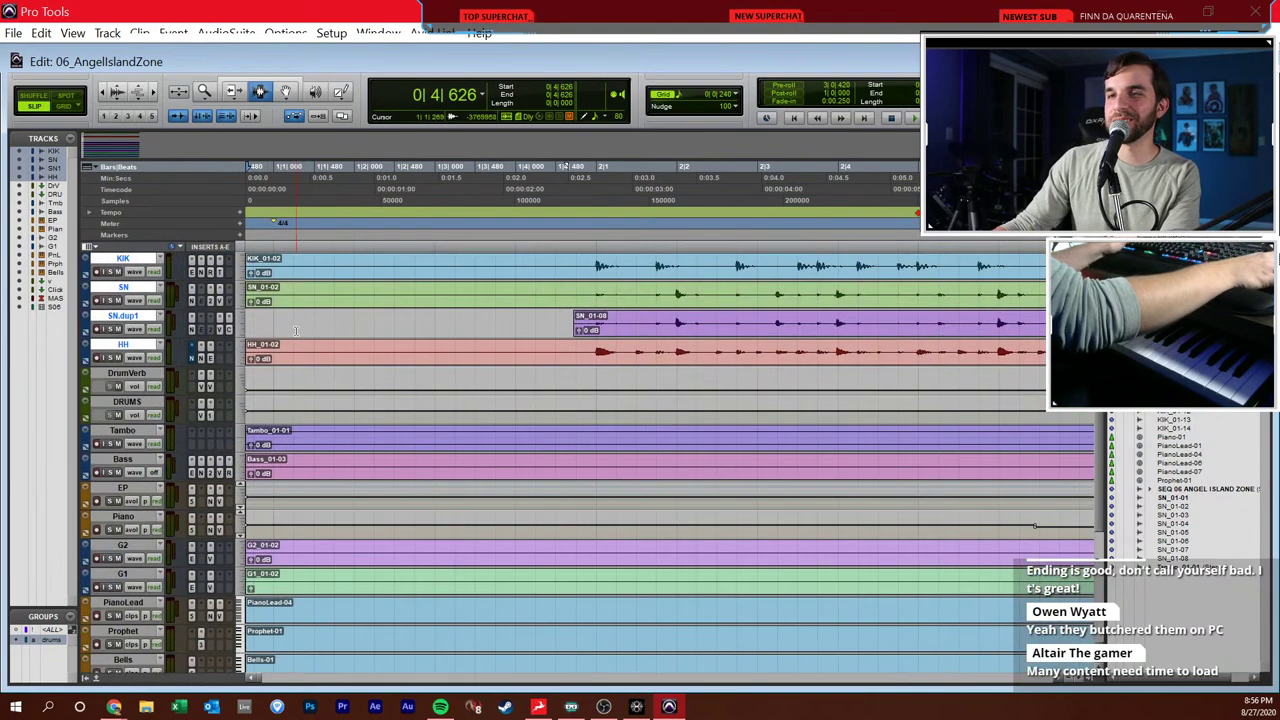
pyautogui.click(244, 316)
pyautogui.click(290, 462)
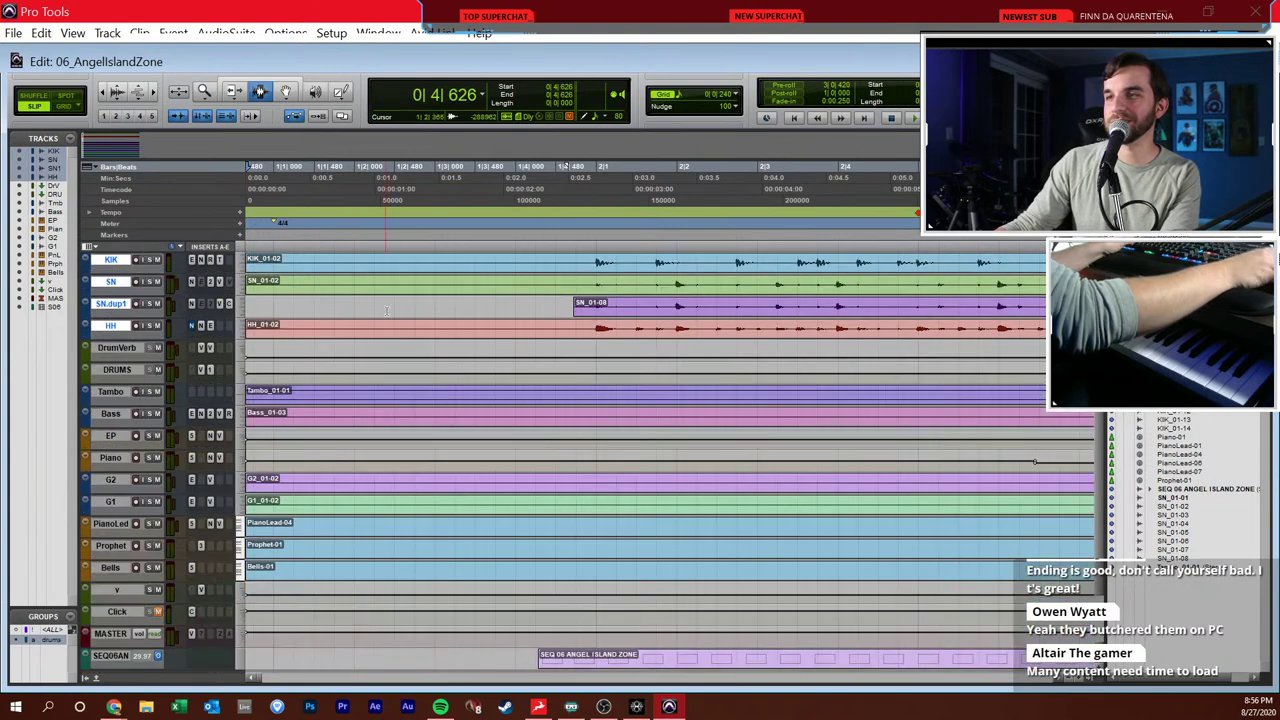
# - Play the Angel Island Zone mix from the start alongside its video, checking the mixer briefly before restarting playback
pyautogui.press('space')
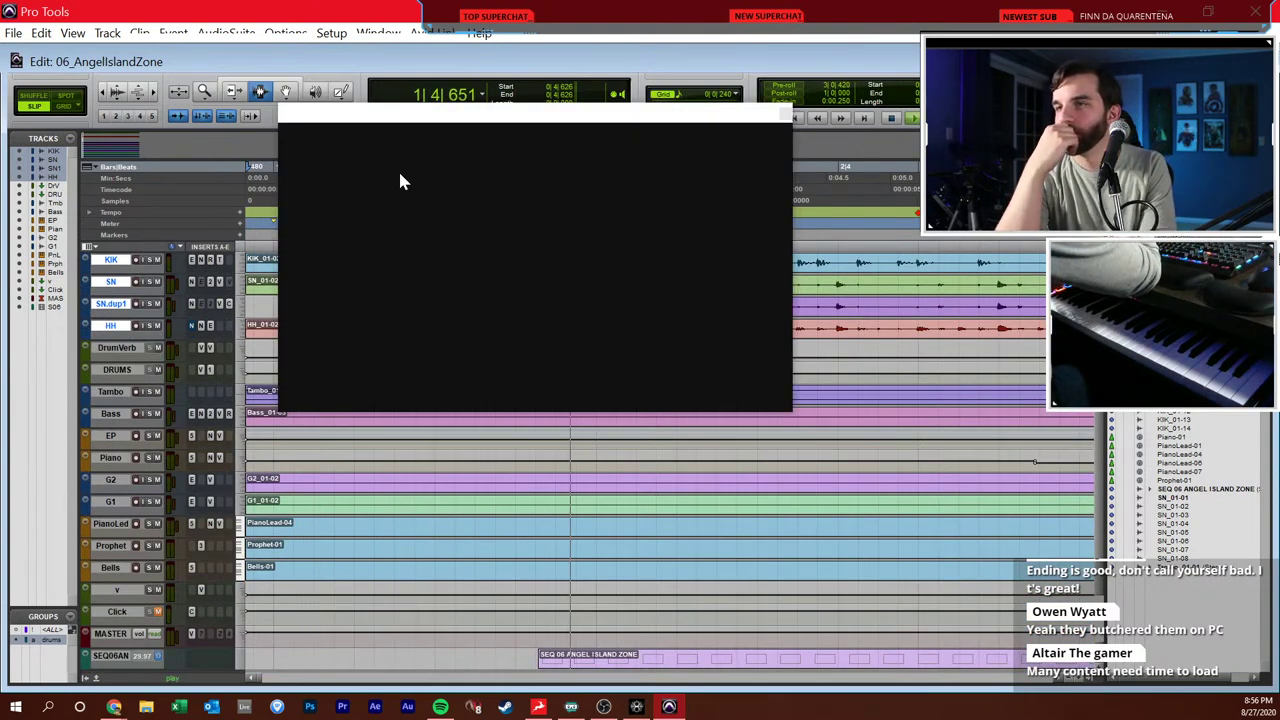
pyautogui.press('space')
pyautogui.hotkey('ctrl', '=')
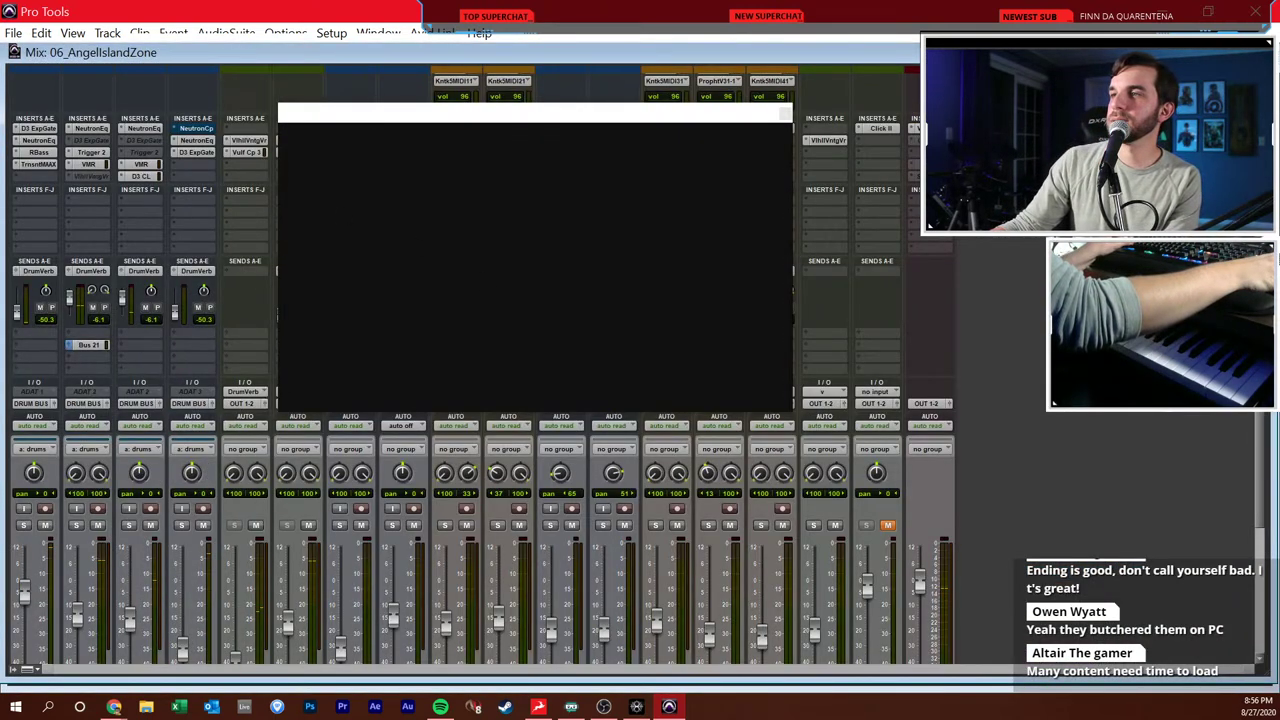
pyautogui.hotkey('ctrl', '=')
pyautogui.press('space')
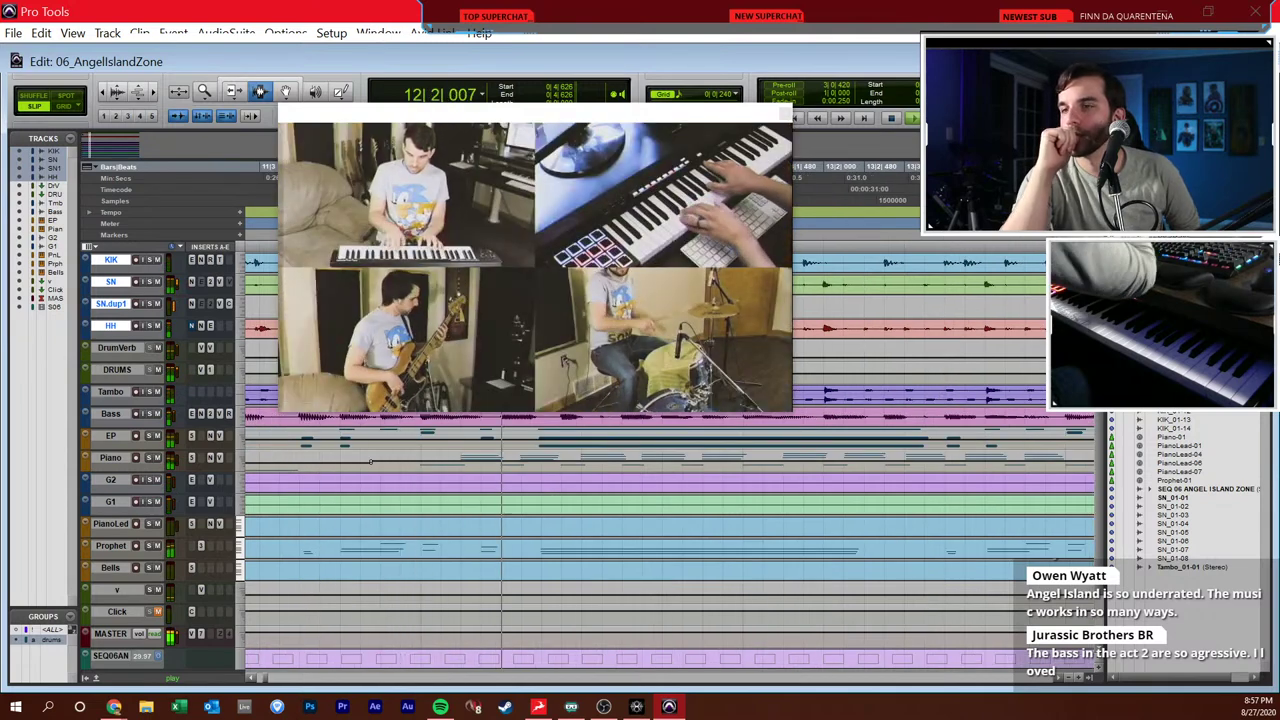
# - Bring up the mixer, examine the channel strips and close the video window covering them
pyautogui.hotkey('ctrl', '=')
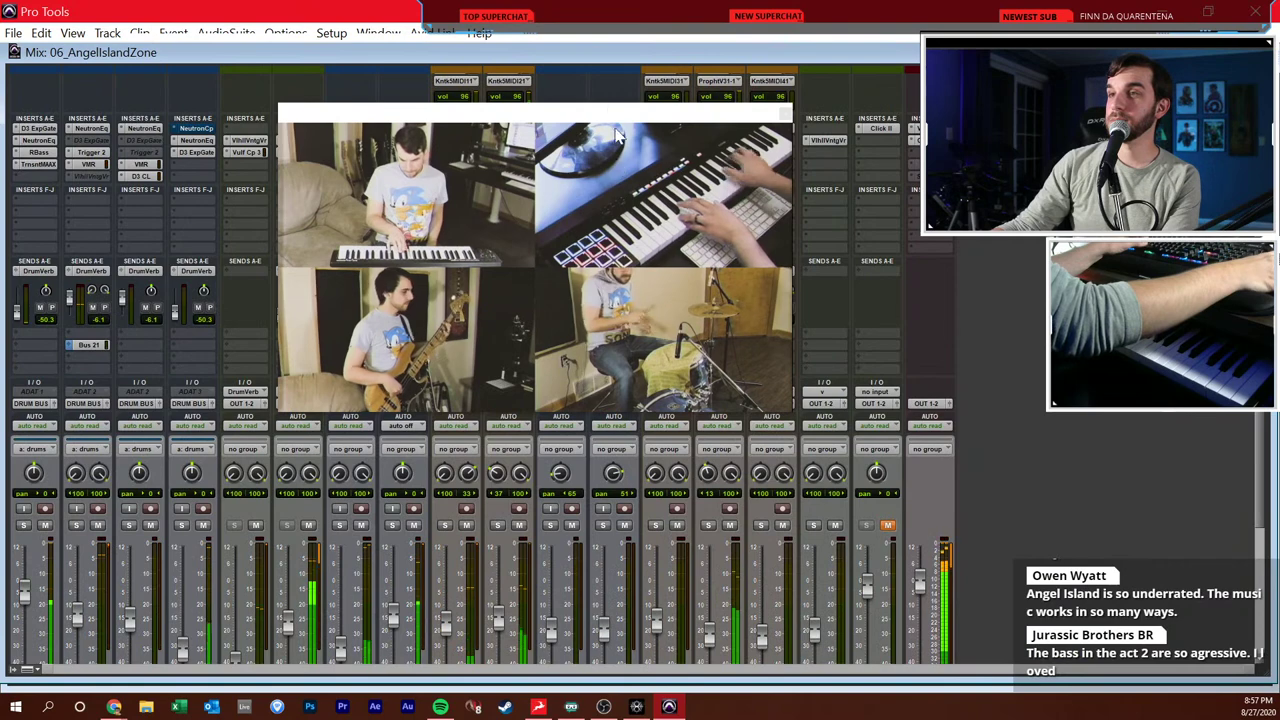
pyautogui.moveTo(603, 113); pyautogui.dragTo(958, 296)
pyautogui.scroll(-3, 493, 281)
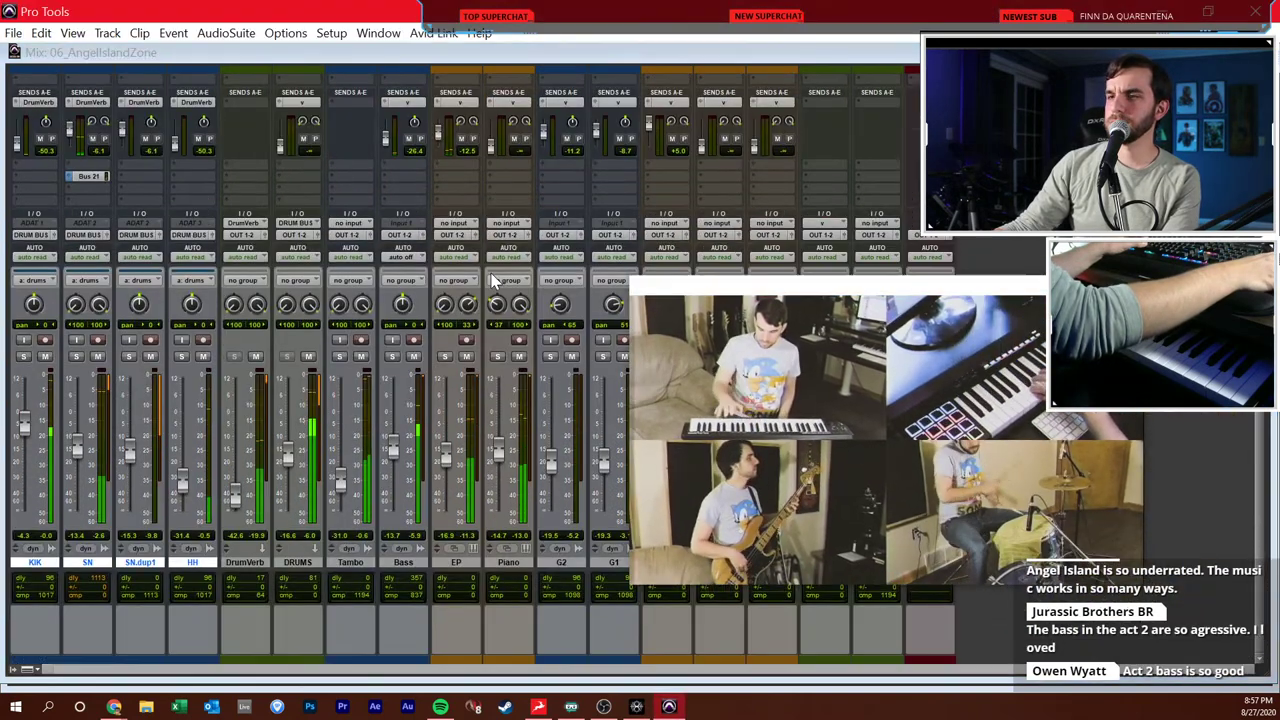
pyautogui.scroll(4, 493, 281)
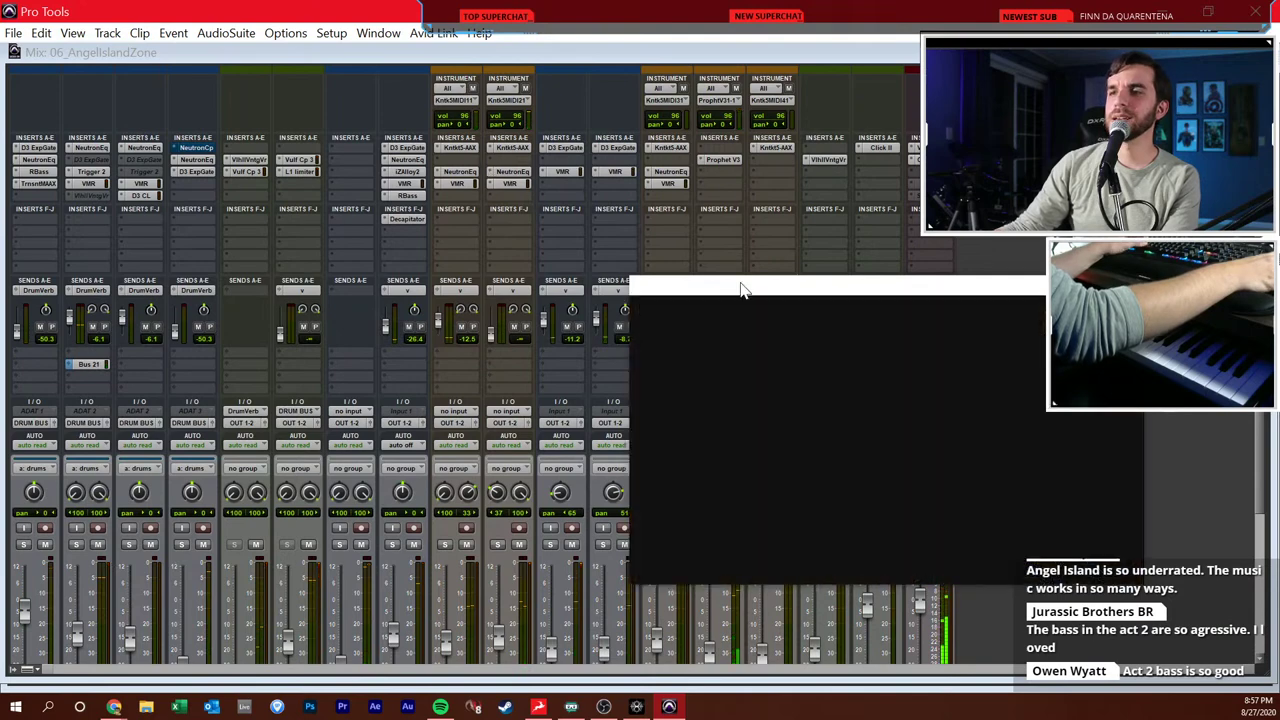
pyautogui.moveTo(737, 286); pyautogui.dragTo(595, 293)
pyautogui.click(14, 33)
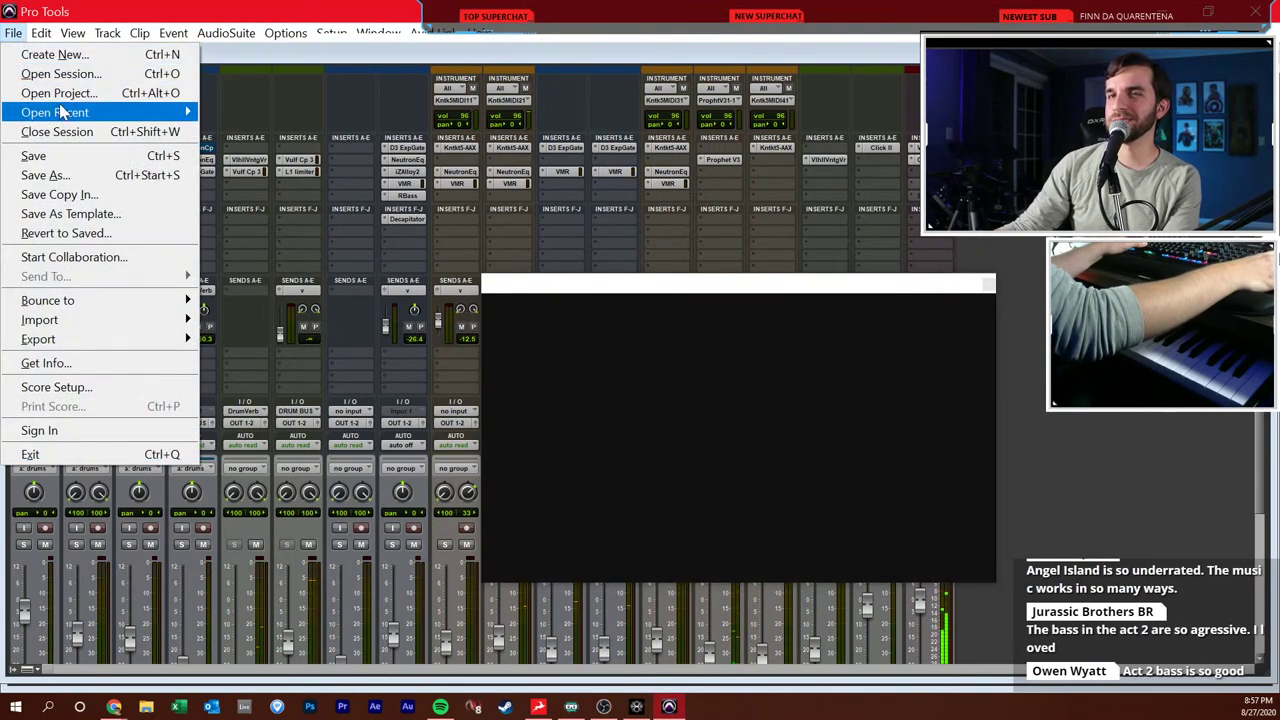
pyautogui.press('Escape')
pyautogui.click(988, 284)
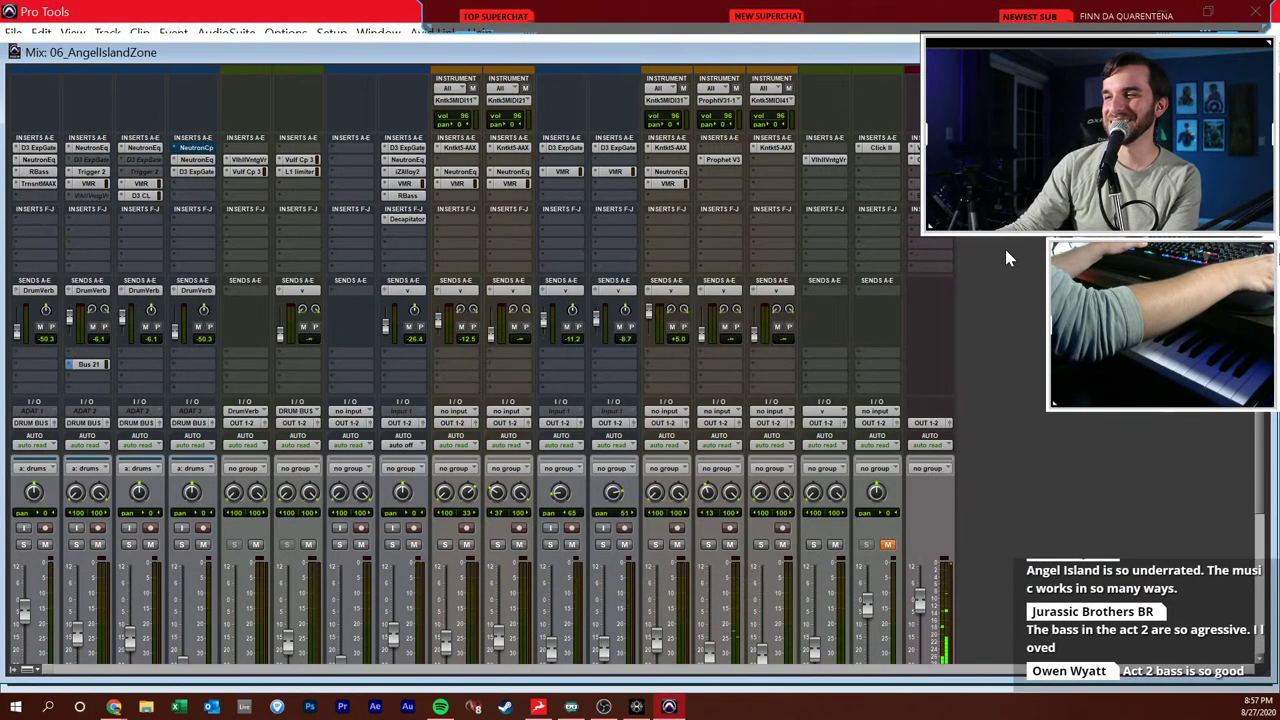
# - Open the Prophet V3 plug-in on the Prophet track and bring up its preset list
pyautogui.scroll(-4, 1004, 250)
pyautogui.scroll(4, 990, 270)
pyautogui.click(720, 160)
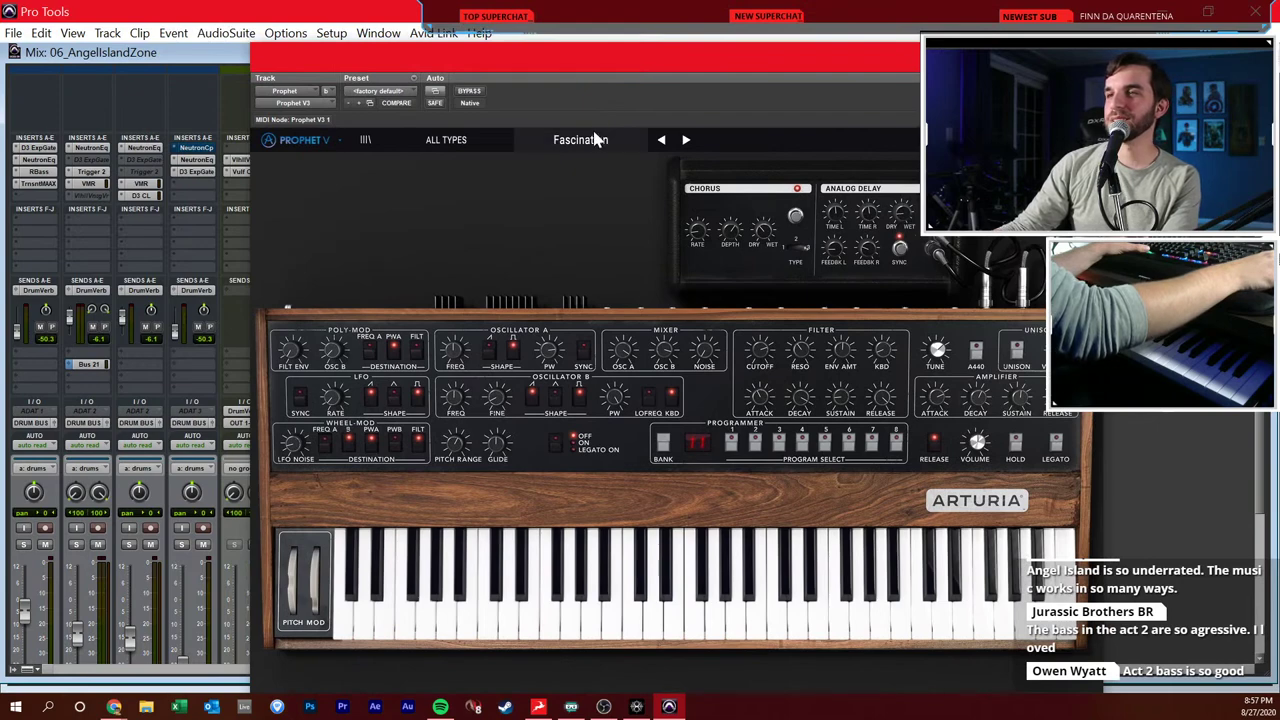
pyautogui.click(590, 142)
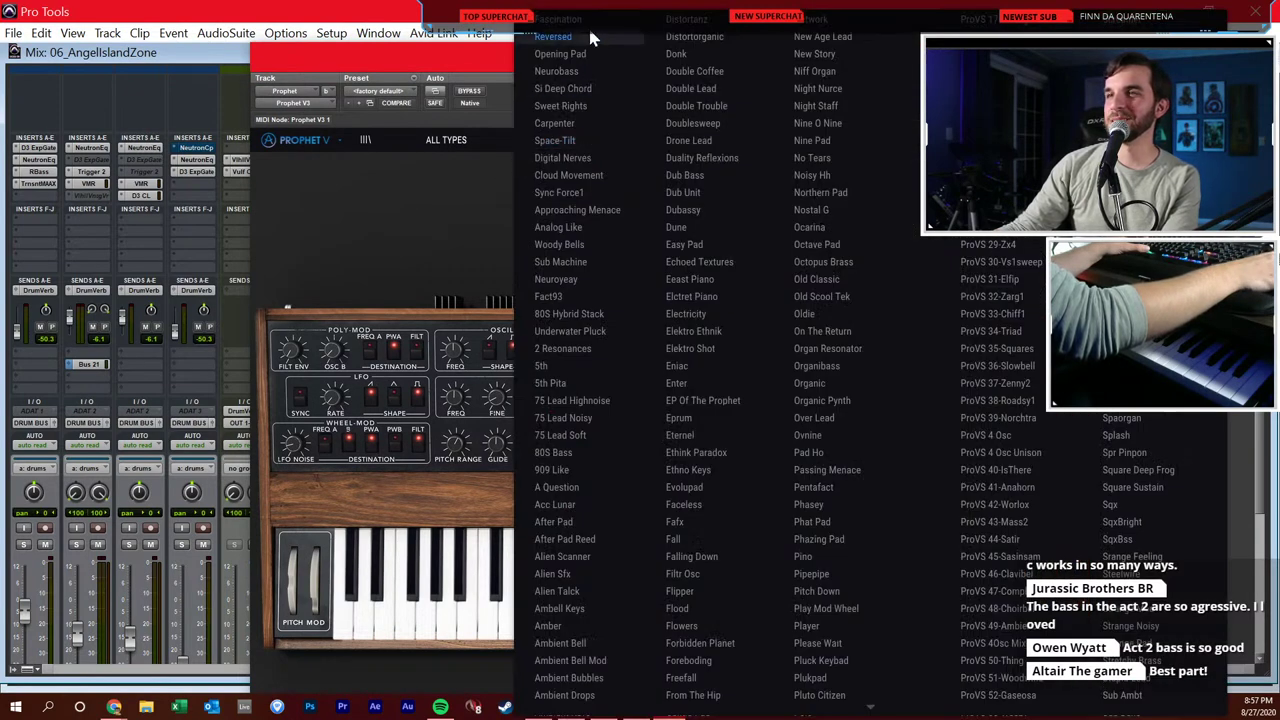
# - Load the Fascination preset in the Prophet V3 plug-in and slightly adjust its filter release
pyautogui.click(588, 40)
pyautogui.click(580, 141)
pyautogui.click(582, 36)
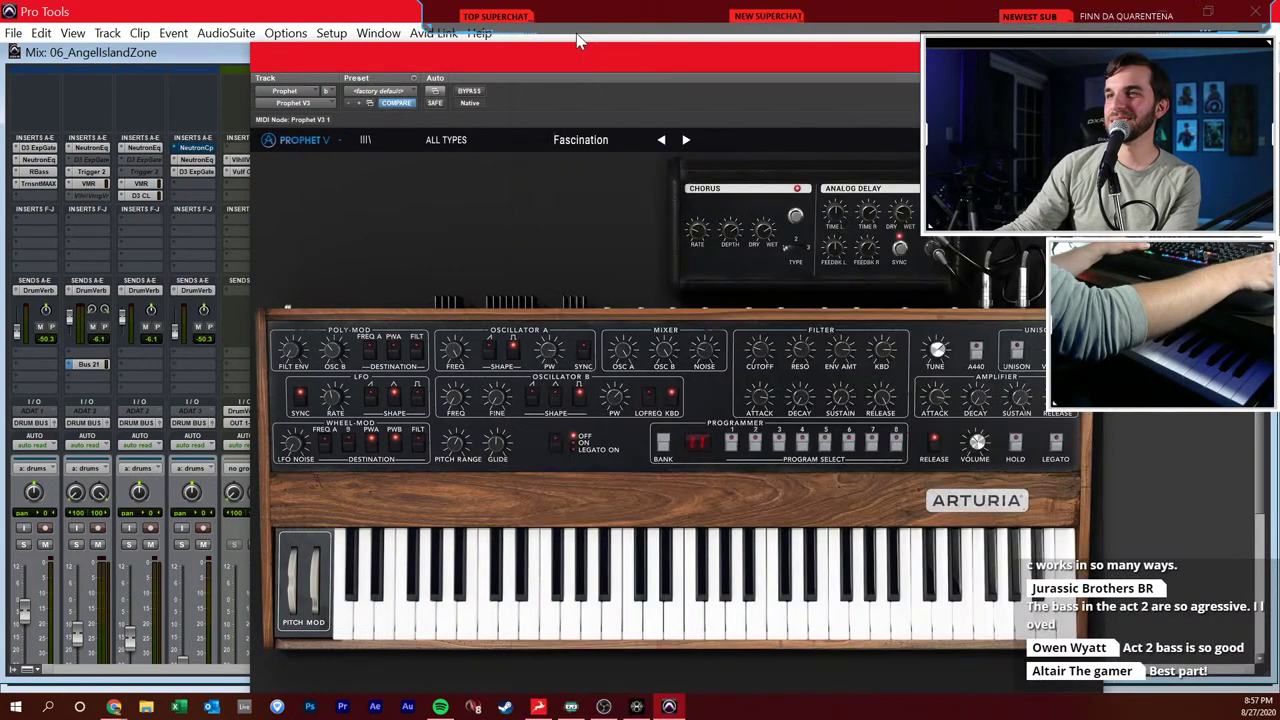
pyautogui.moveTo(884, 412); pyautogui.dragTo(883, 396)
# - Play the song in the Edit window with a wider timeline view, moving the Prophet V3 window clear of the tracks
pyautogui.moveTo(731, 68); pyautogui.dragTo(948, 412)
pyautogui.hotkey('ctrl', '=')
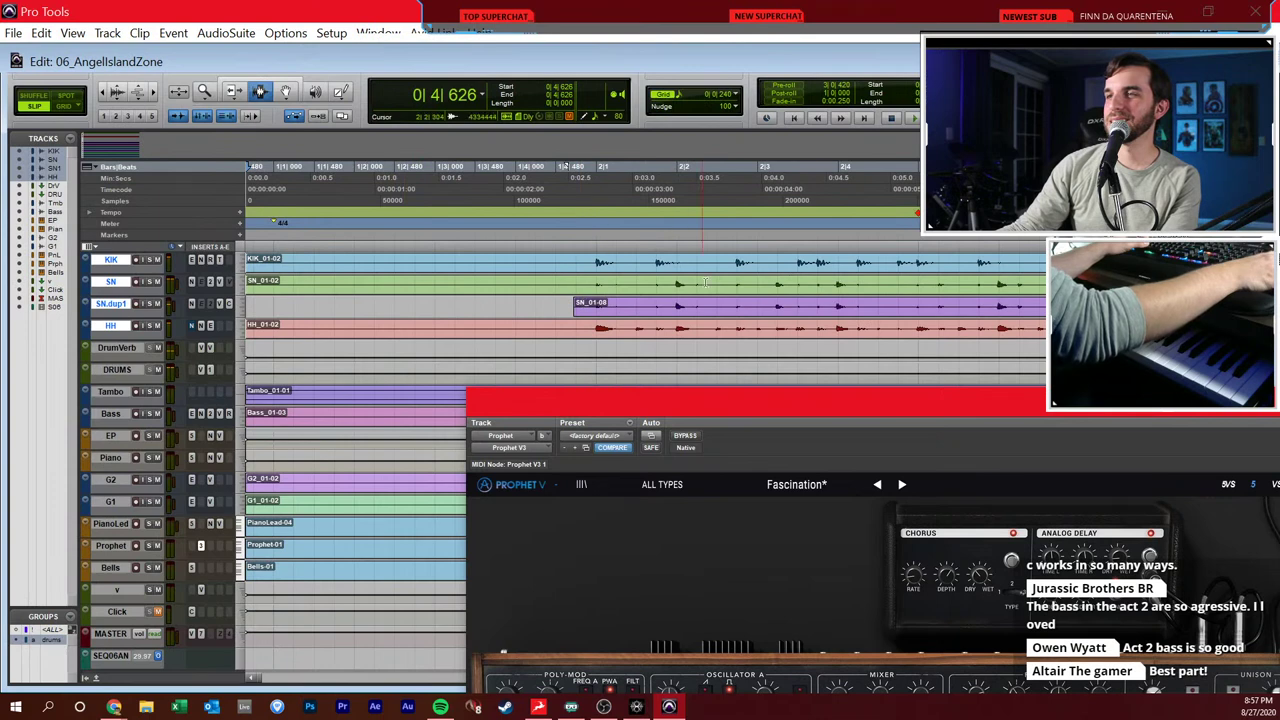
pyautogui.press('space')
pyautogui.hotkey('ctrl', '[')
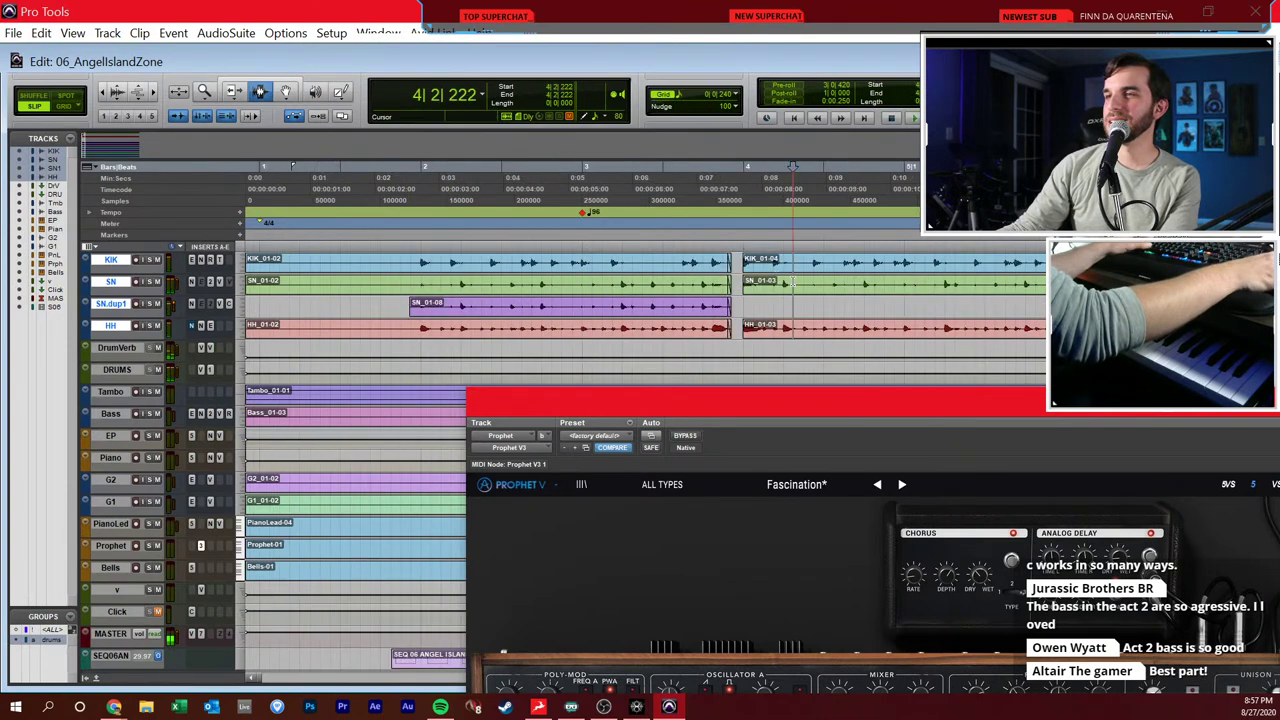
pyautogui.hotkey('ctrl', '[')
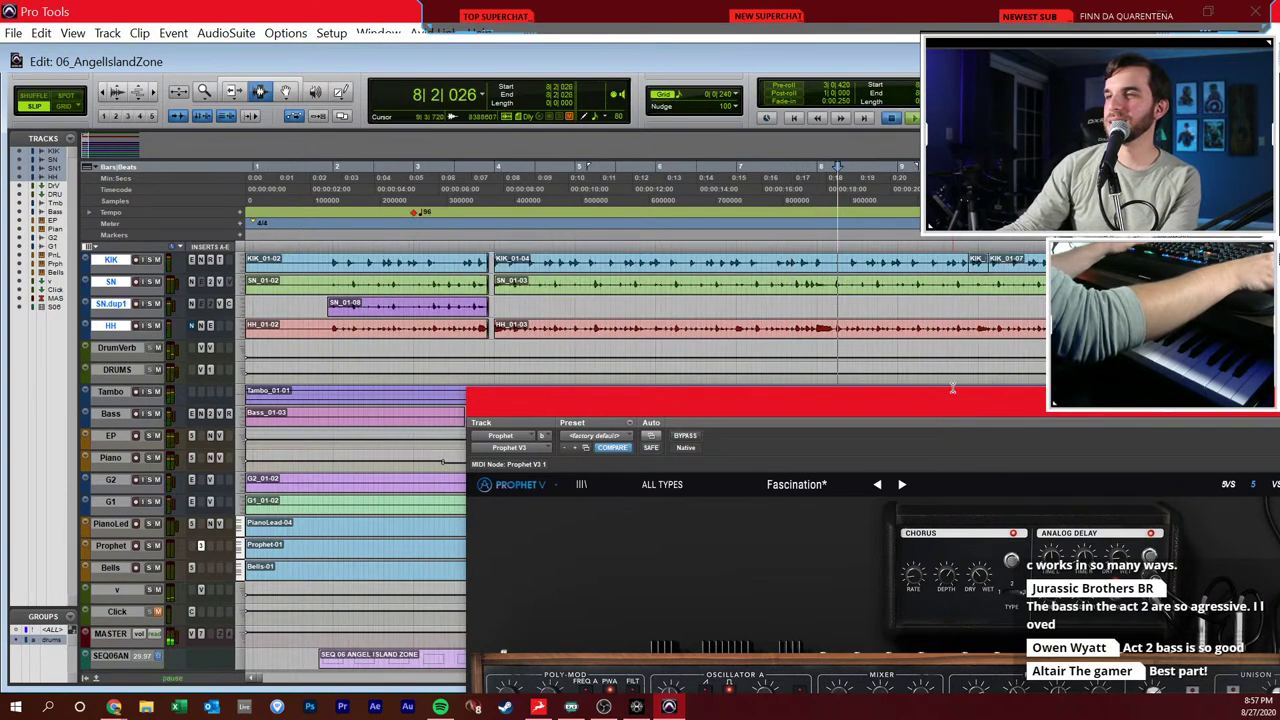
pyautogui.moveTo(955, 405); pyautogui.dragTo(822, 106)
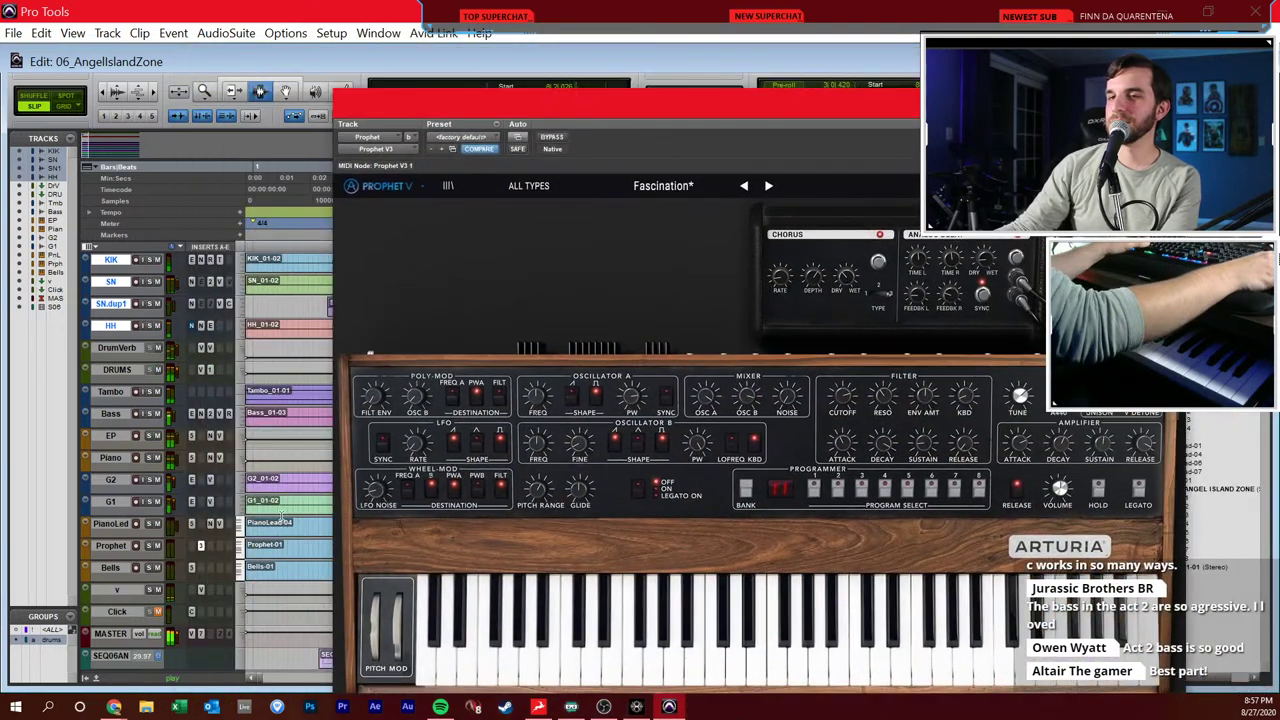
pyautogui.moveTo(572, 112); pyautogui.dragTo(885, 588)
# - Audition the soloed Prophet part from around bar 17, view its synth interface, and close the Prophet V3 window
pyautogui.click(585, 482)
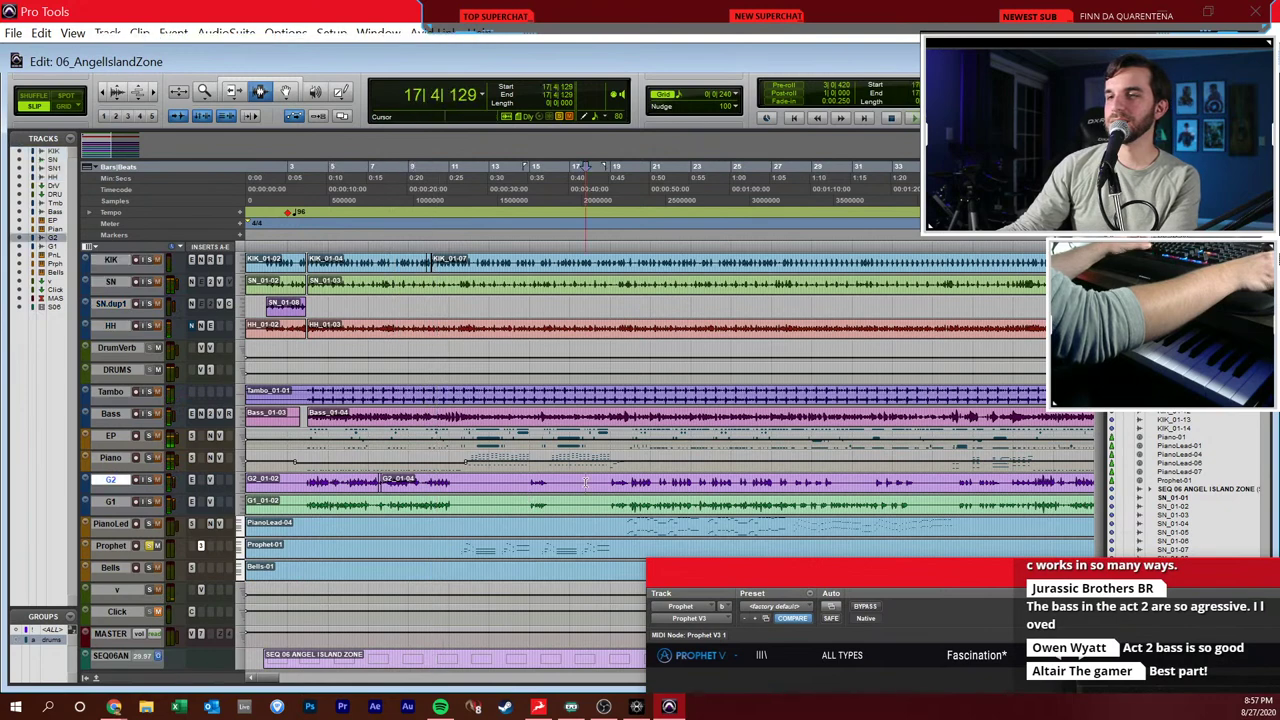
pyautogui.moveTo(752, 580); pyautogui.dragTo(358, 63)
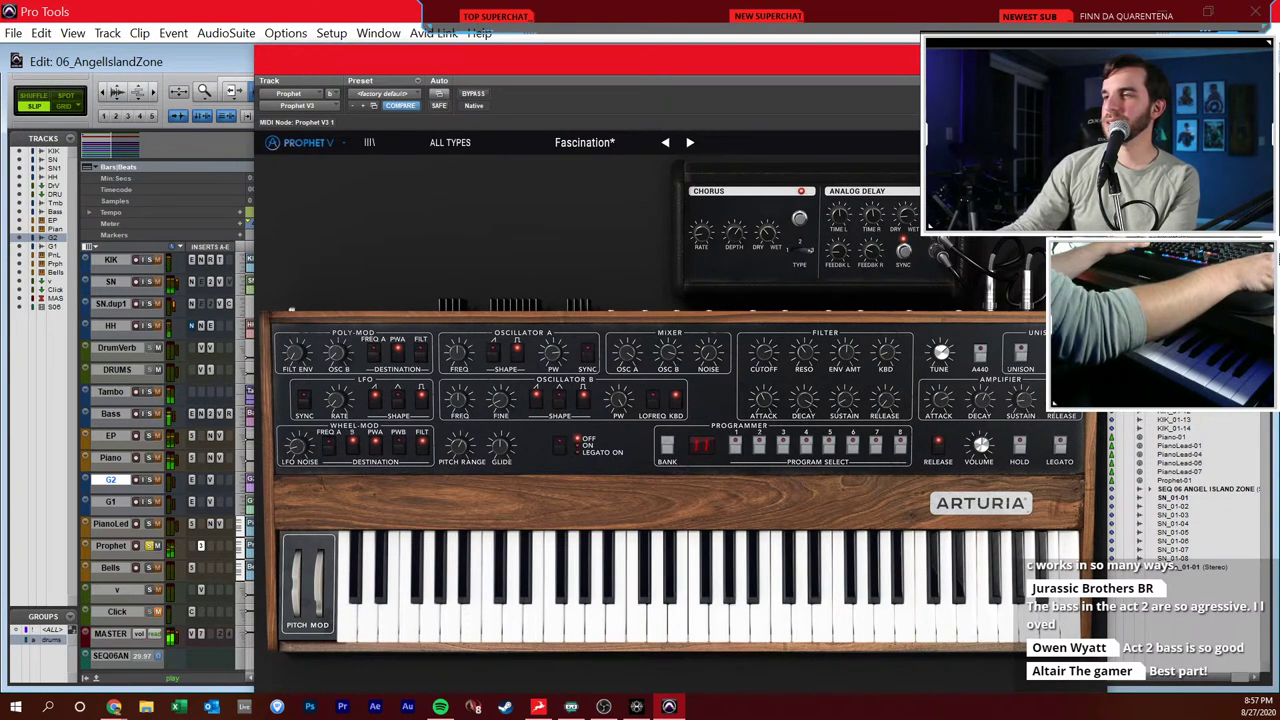
pyautogui.hotkey('ctrl', 'w')
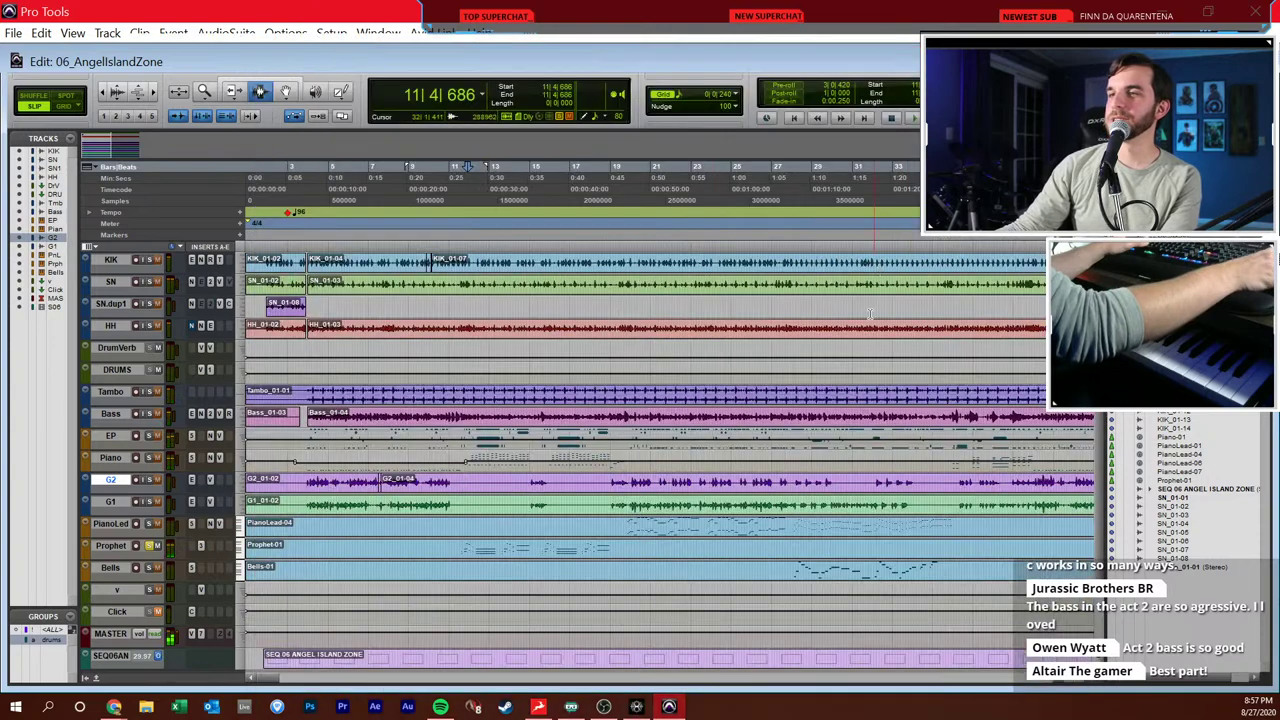
# - Unsolo the Prophet track in the mixer and move the video window clear of its fader while the mix plays
pyautogui.hotkey('ctrl', '=')
pyautogui.click(709, 417)
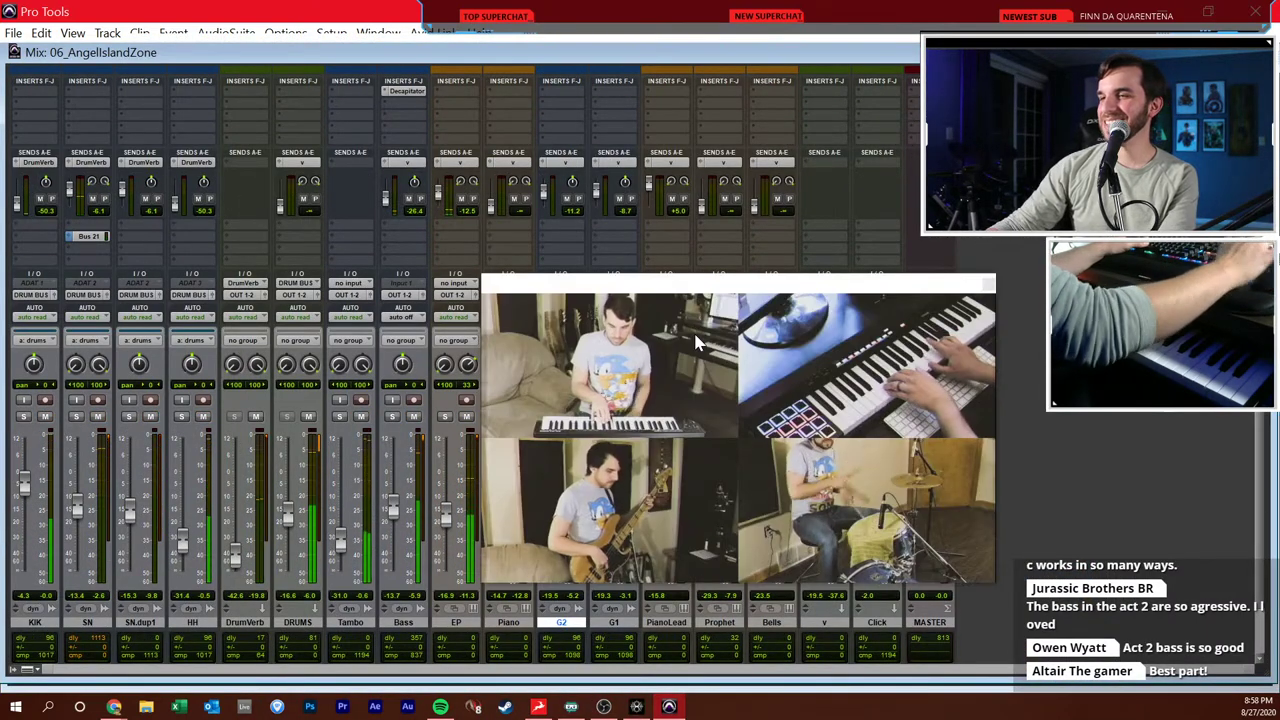
pyautogui.moveTo(697, 343); pyautogui.dragTo(363, 200)
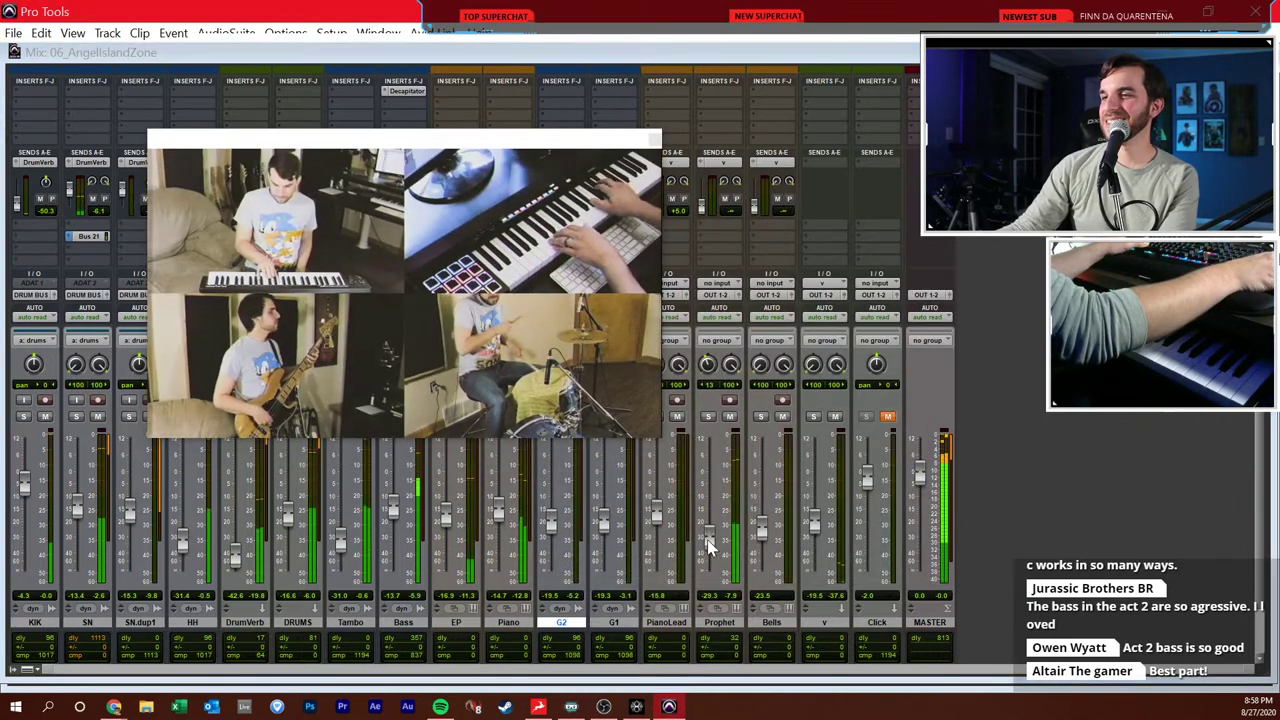
pyautogui.click(716, 544)
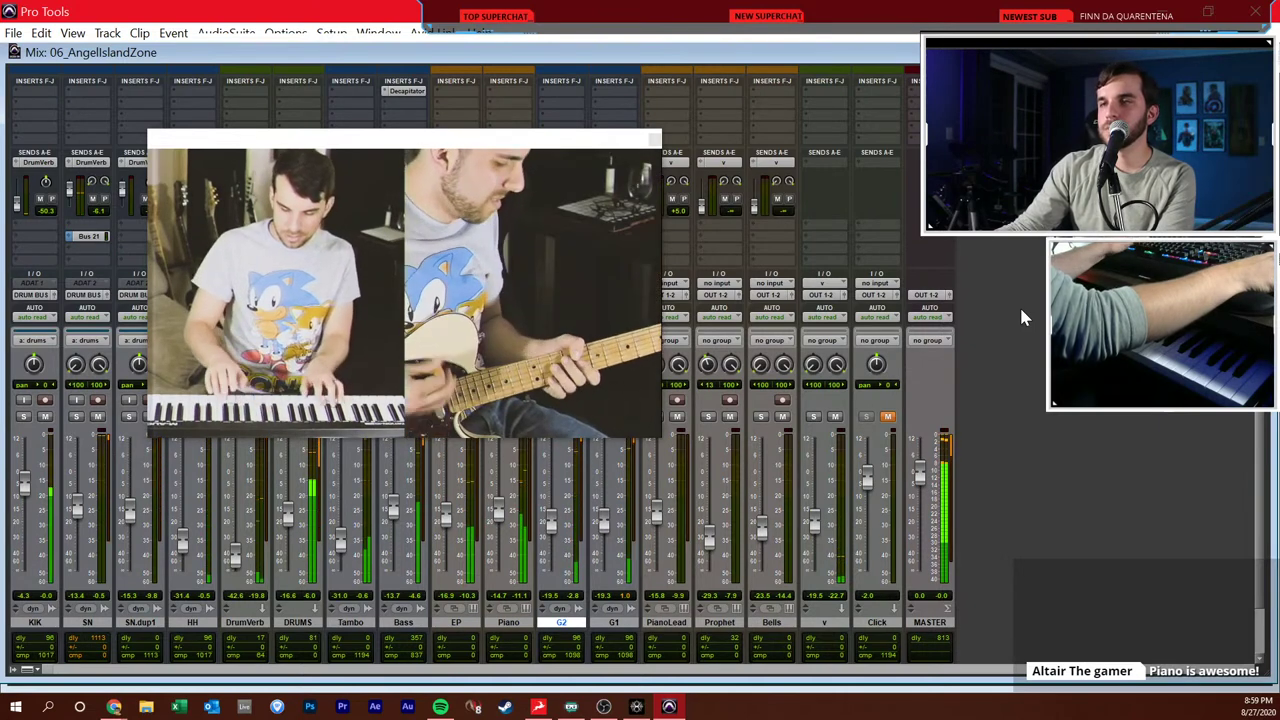
# - Close the video window and view the Prophet V3 instrument on the Prophet track
pyautogui.click(654, 138)
pyautogui.scroll(3, 730, 195)
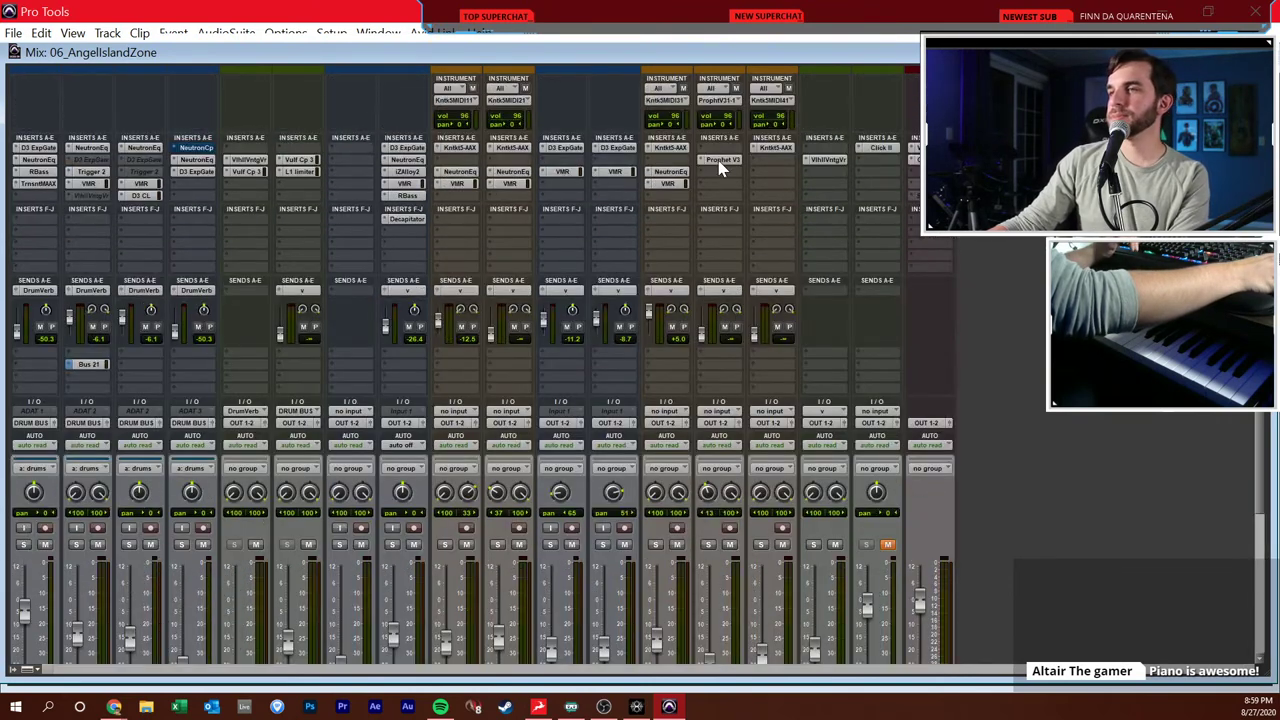
pyautogui.click(719, 162)
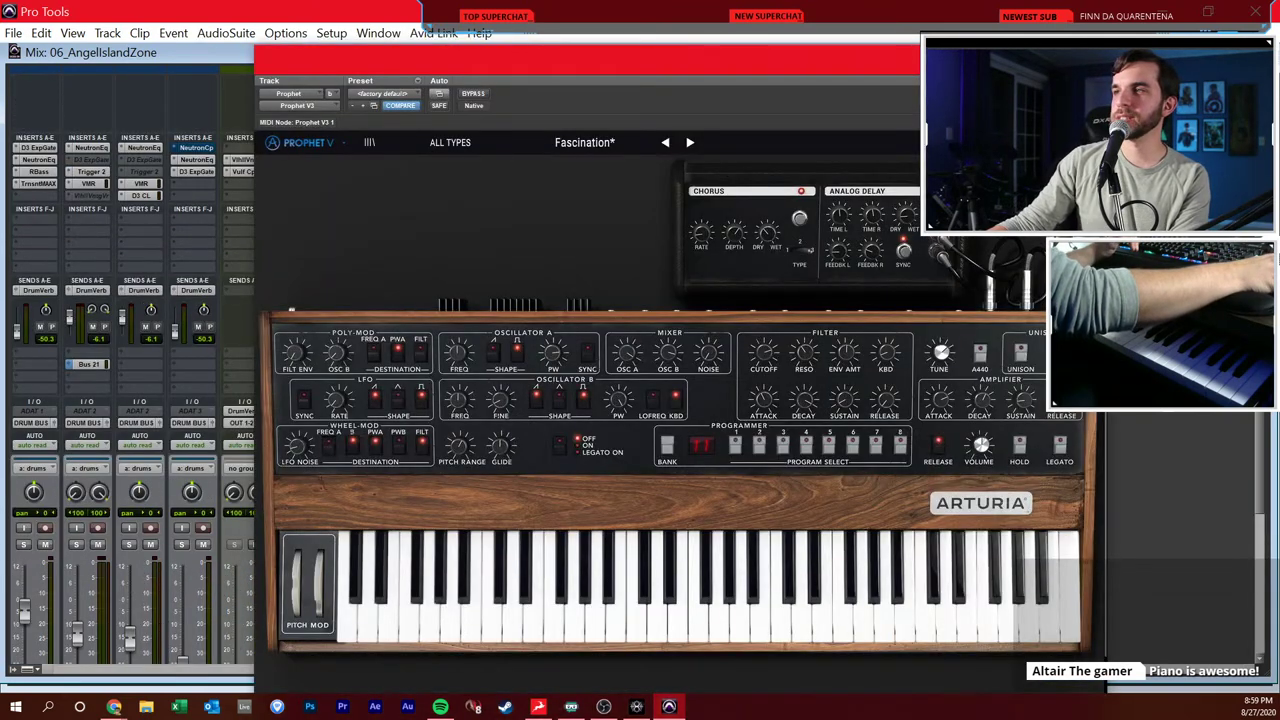
pyautogui.hotkey('ctrl', 'w')
# - Start importing session data from the session 01_StarLightZone_Mix_6_7 in the MIX folder's 01_StarLightZone subfolder
pyautogui.click(13, 33)
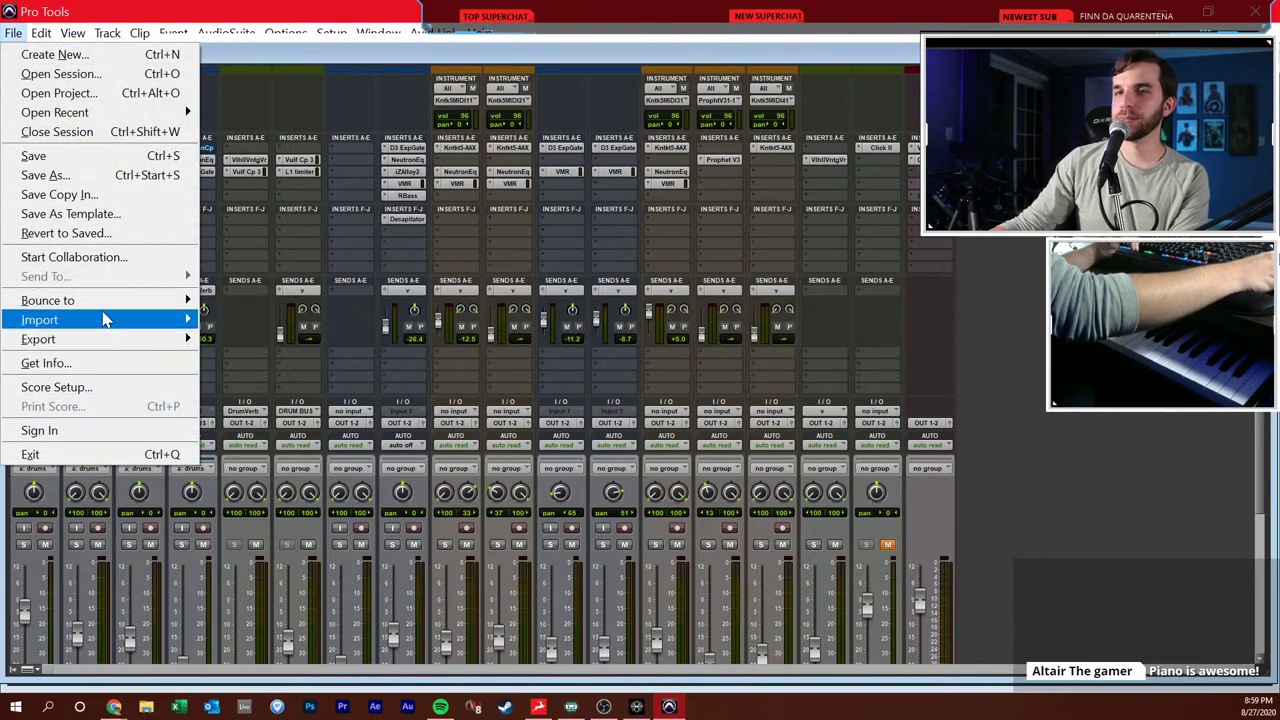
pyautogui.moveTo(105, 319)
pyautogui.click(250, 318)
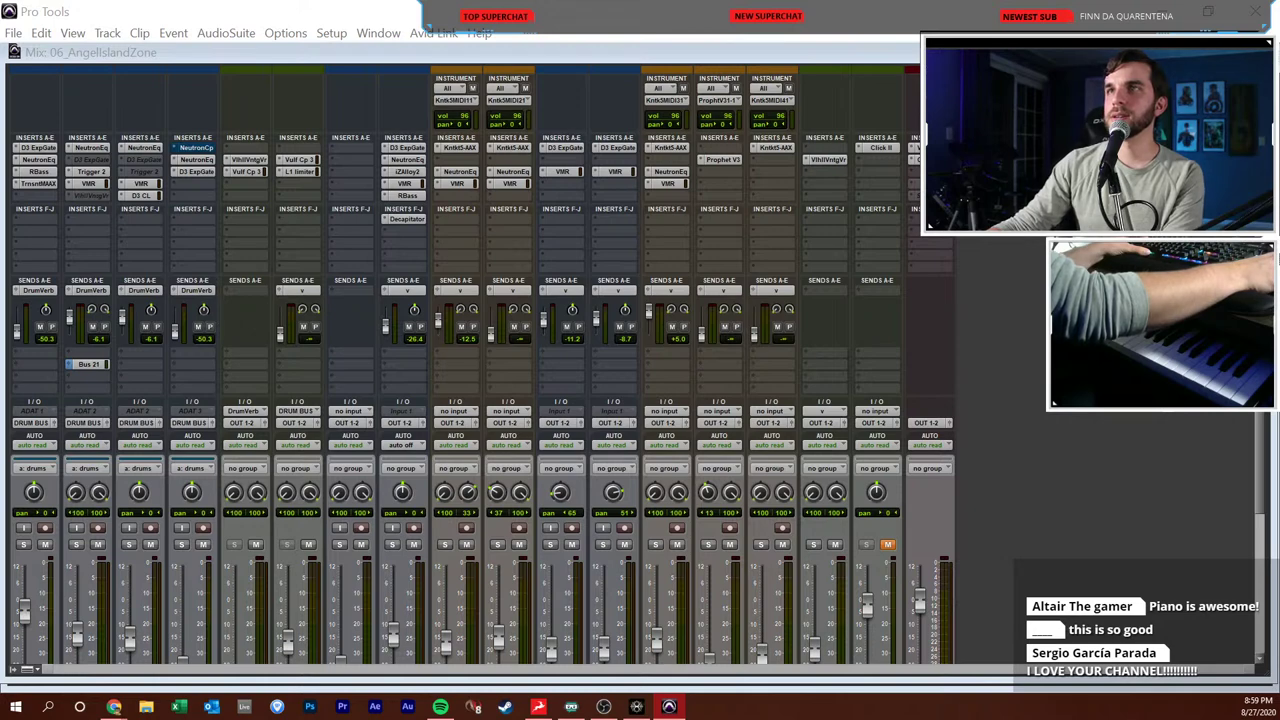
pyautogui.hotkey('shift', 'alt', 'i')
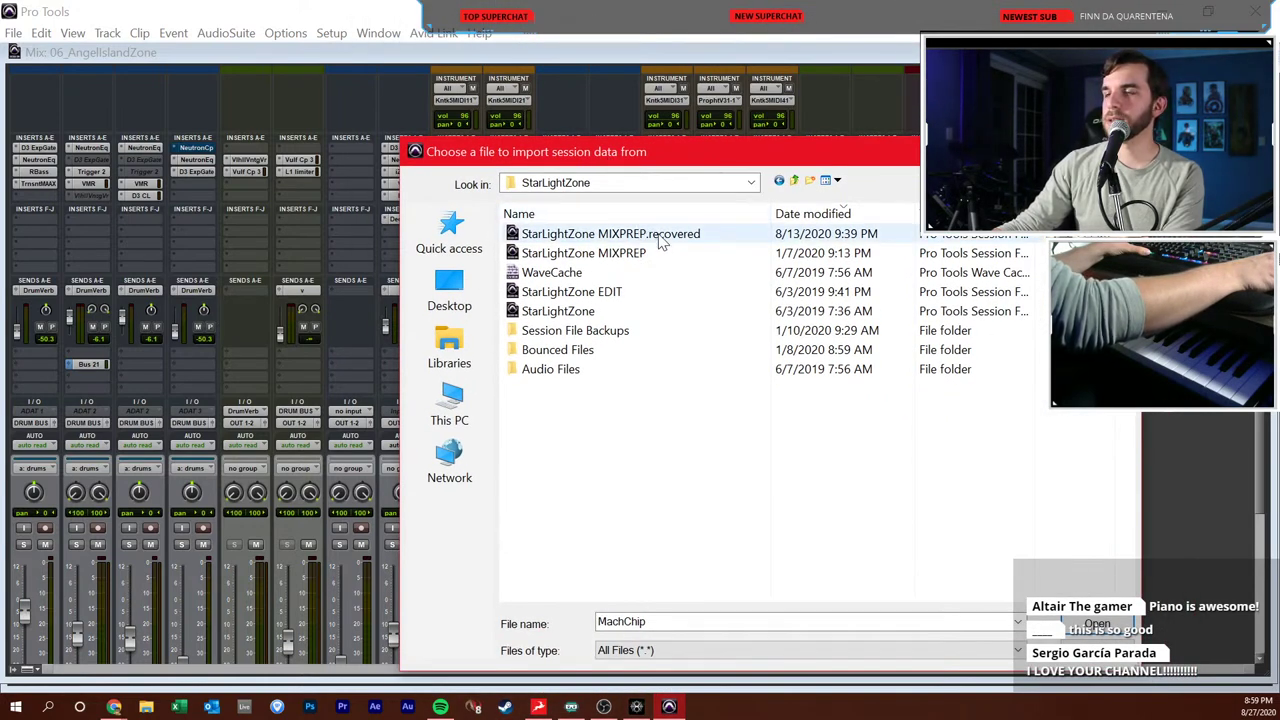
pyautogui.click(790, 180)
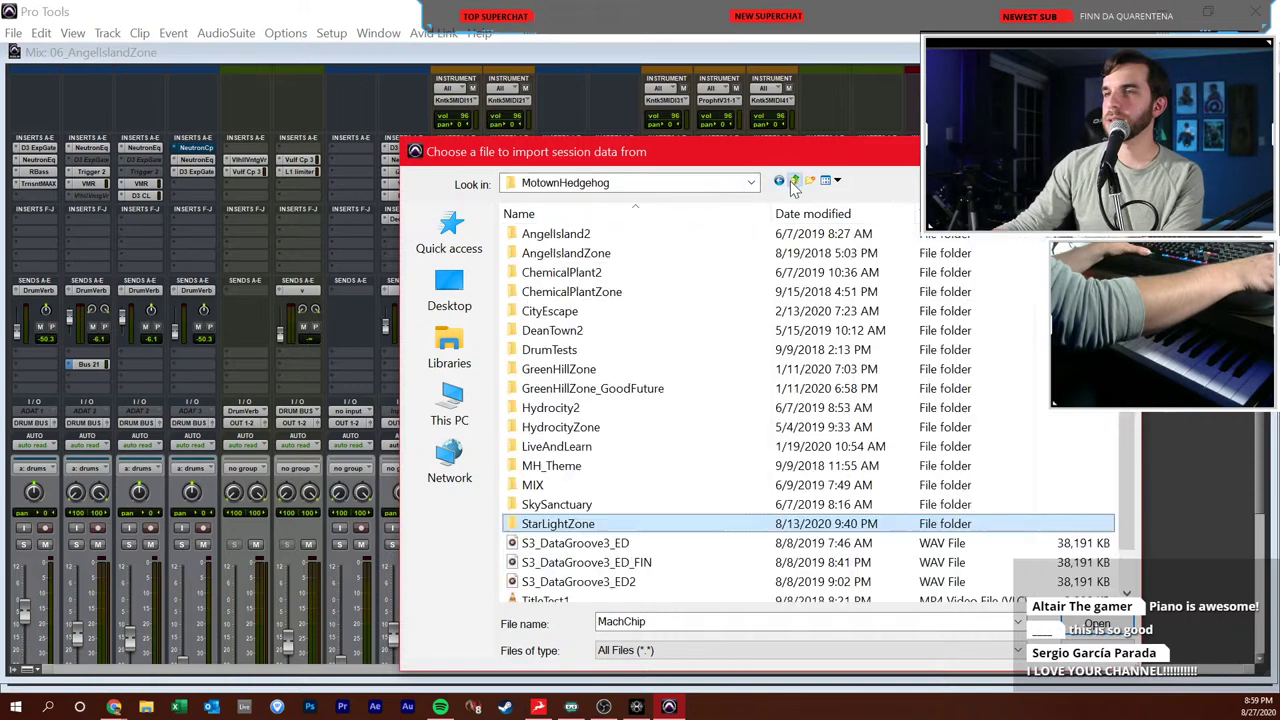
pyautogui.doubleClick(573, 486)
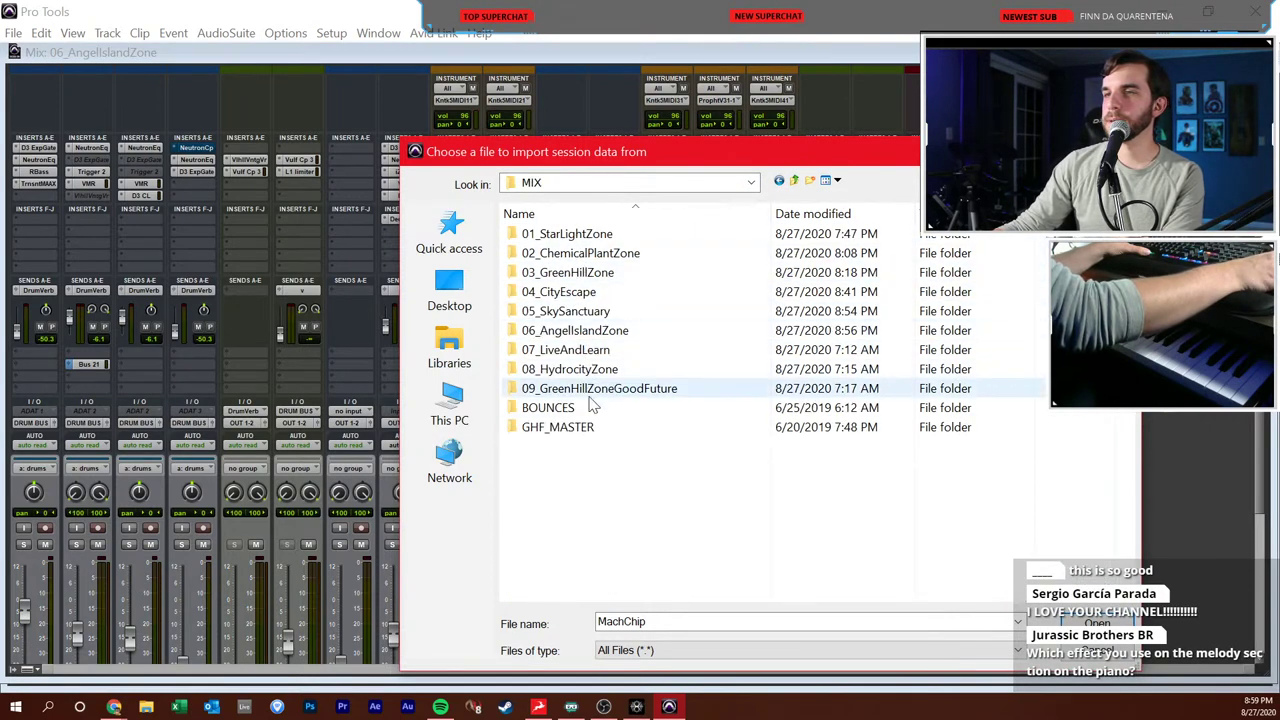
pyautogui.doubleClick(585, 234)
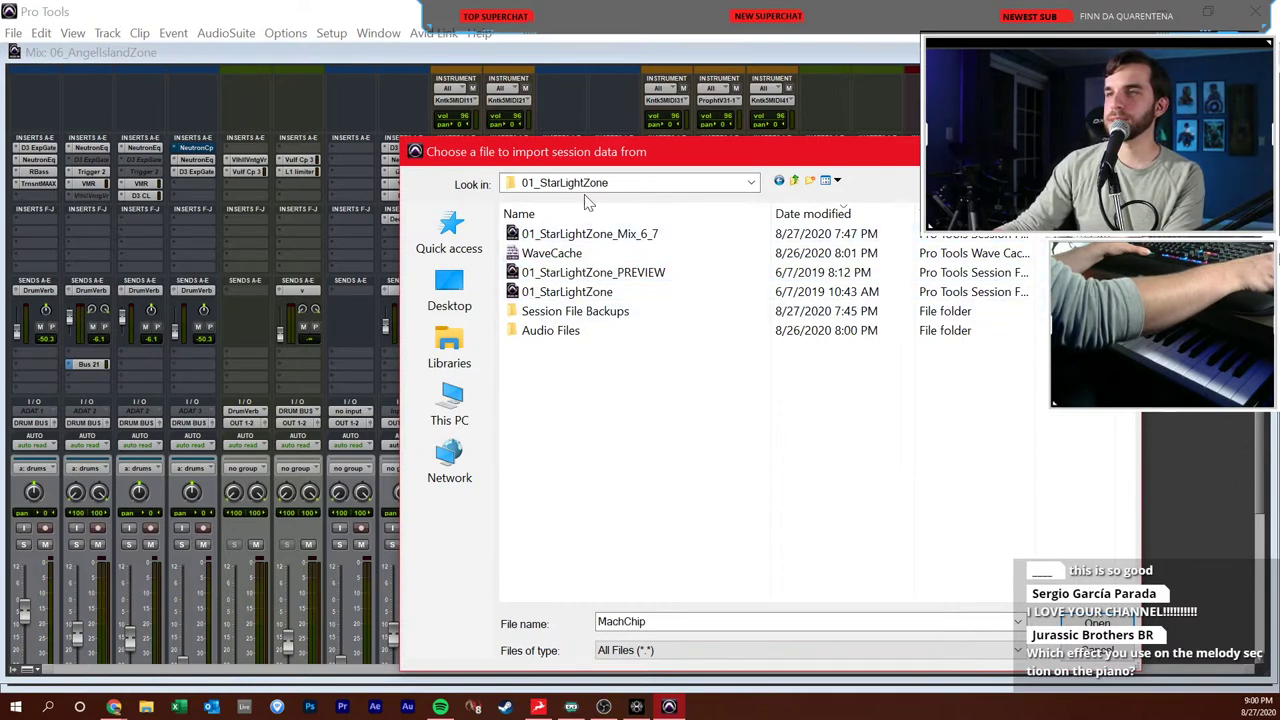
pyautogui.doubleClick(589, 234)
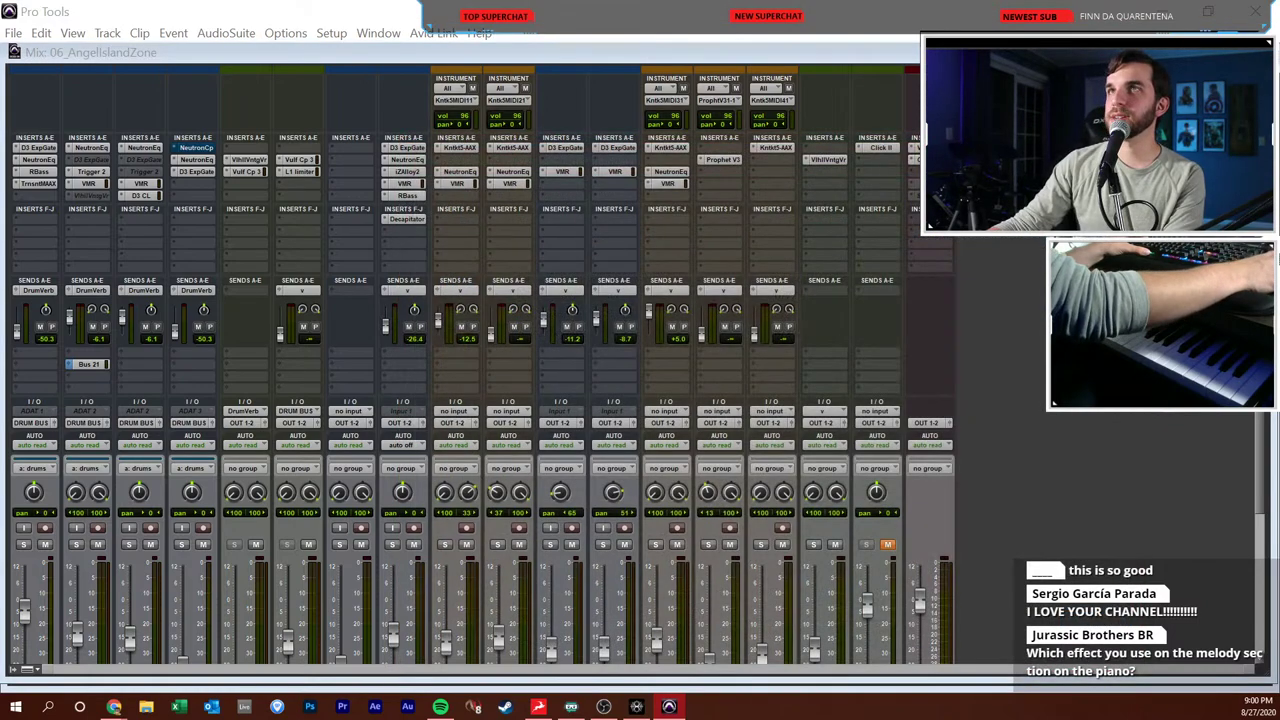
# - Import the source track PROPHET onto the existing Prophet track, with the main playlist option set to Do Not Import
pyautogui.scroll(-3, 764, 460)
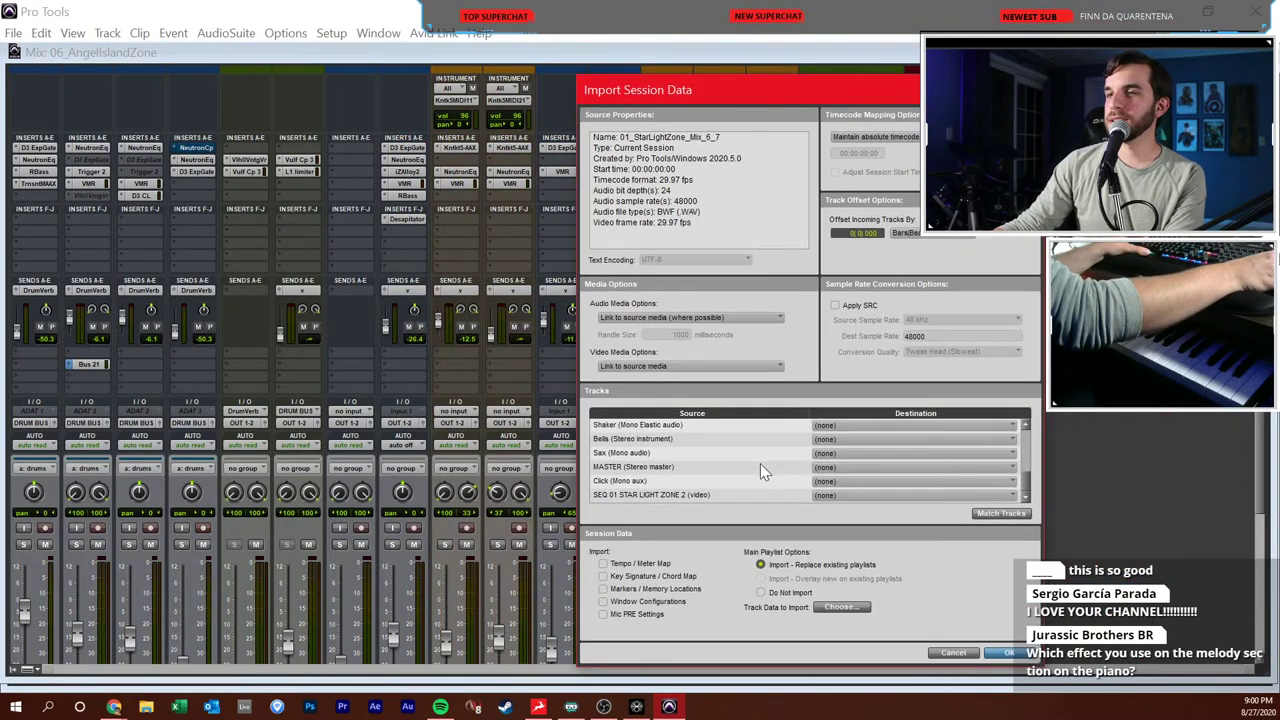
pyautogui.scroll(5, 743, 469)
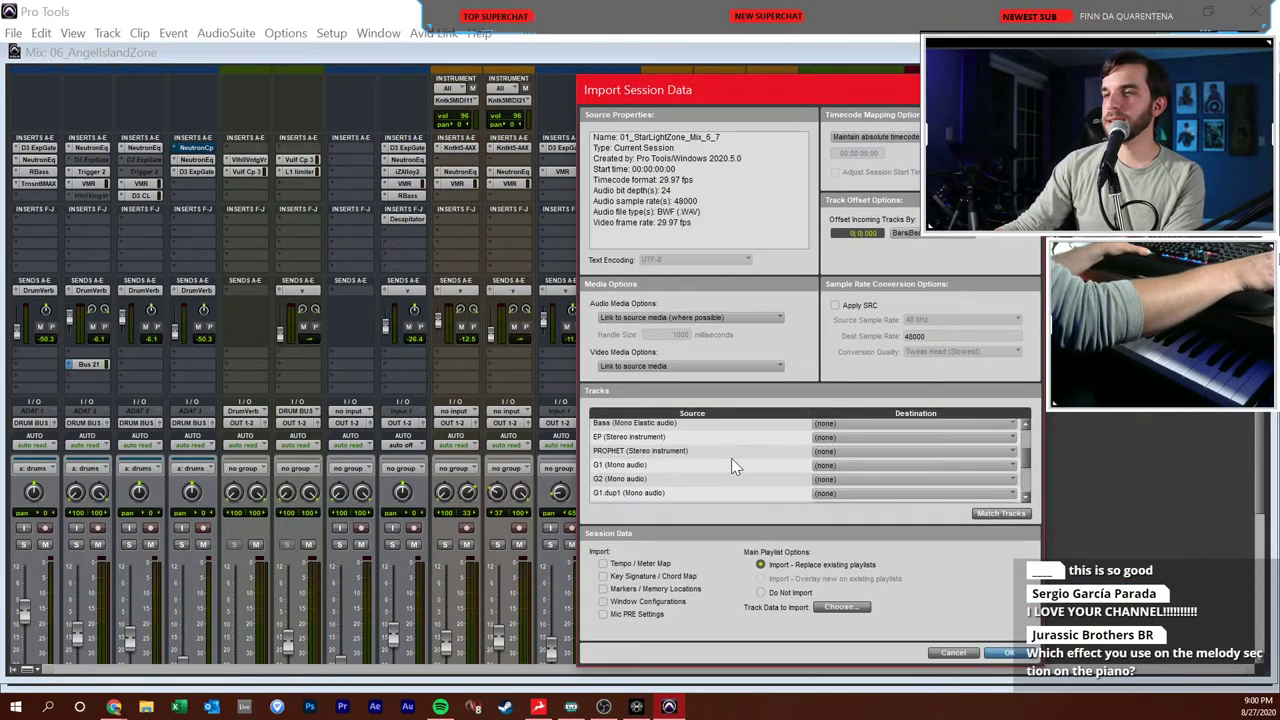
pyautogui.click(907, 463)
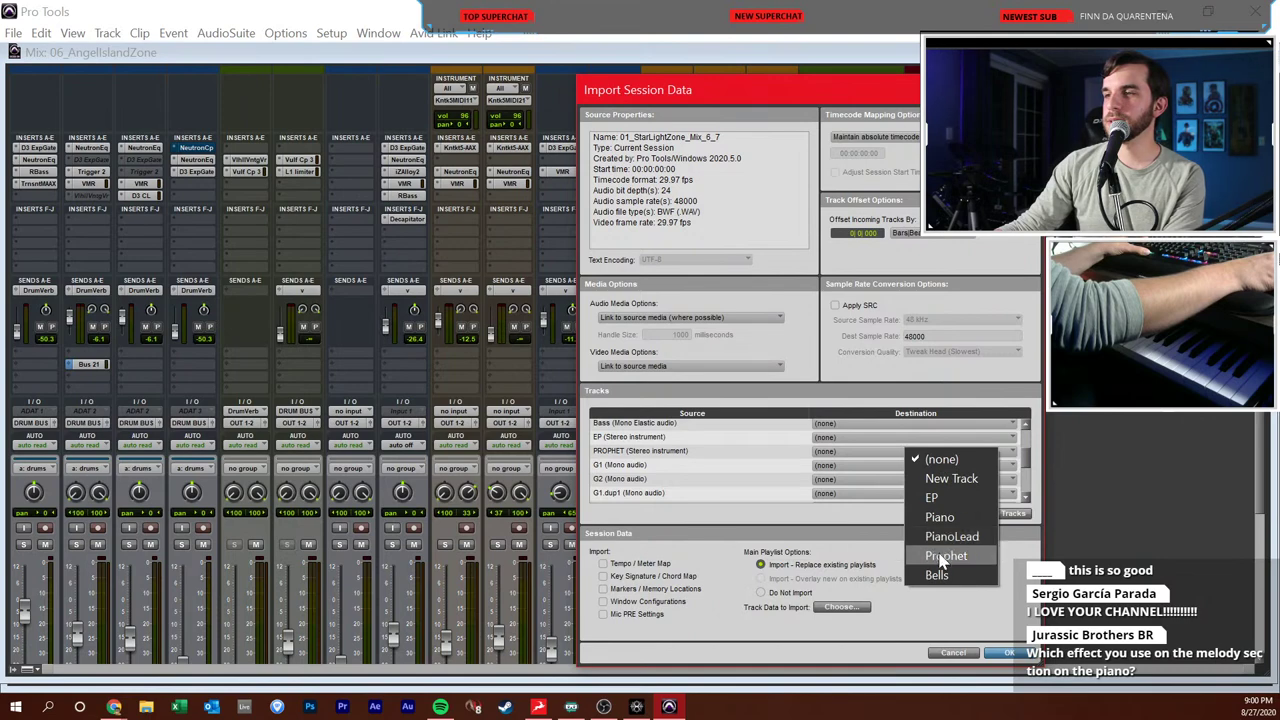
pyautogui.click(941, 556)
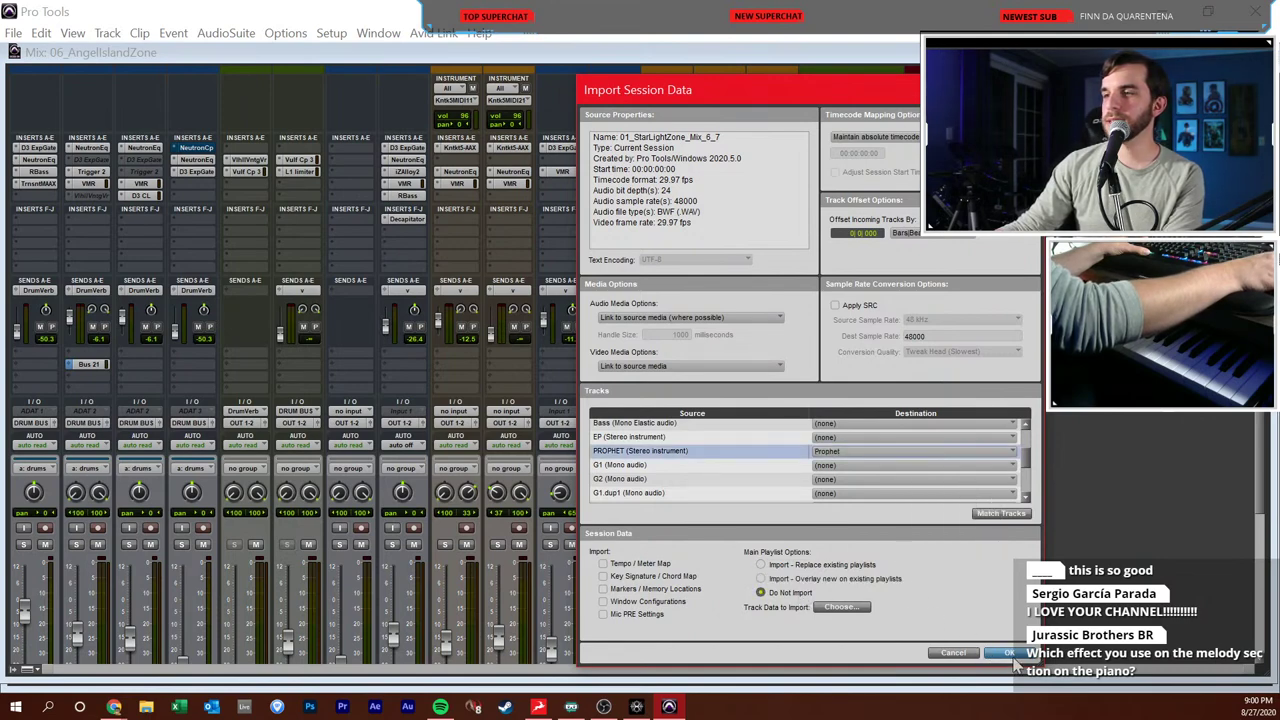
pyautogui.click(1012, 656)
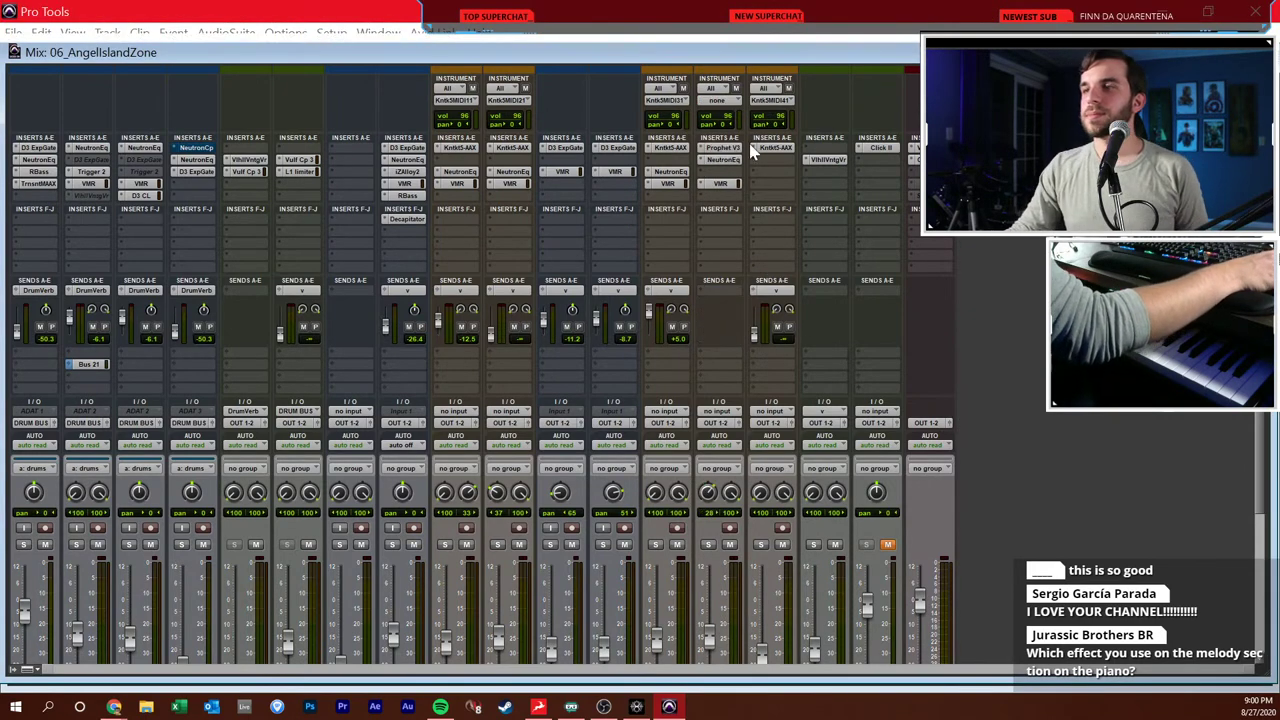
# - Play the song from bar 11 with the Prophet and PianoLead tracks soloed
pyautogui.scroll(-2, 706, 328)
pyautogui.scroll(-4, 632, 430)
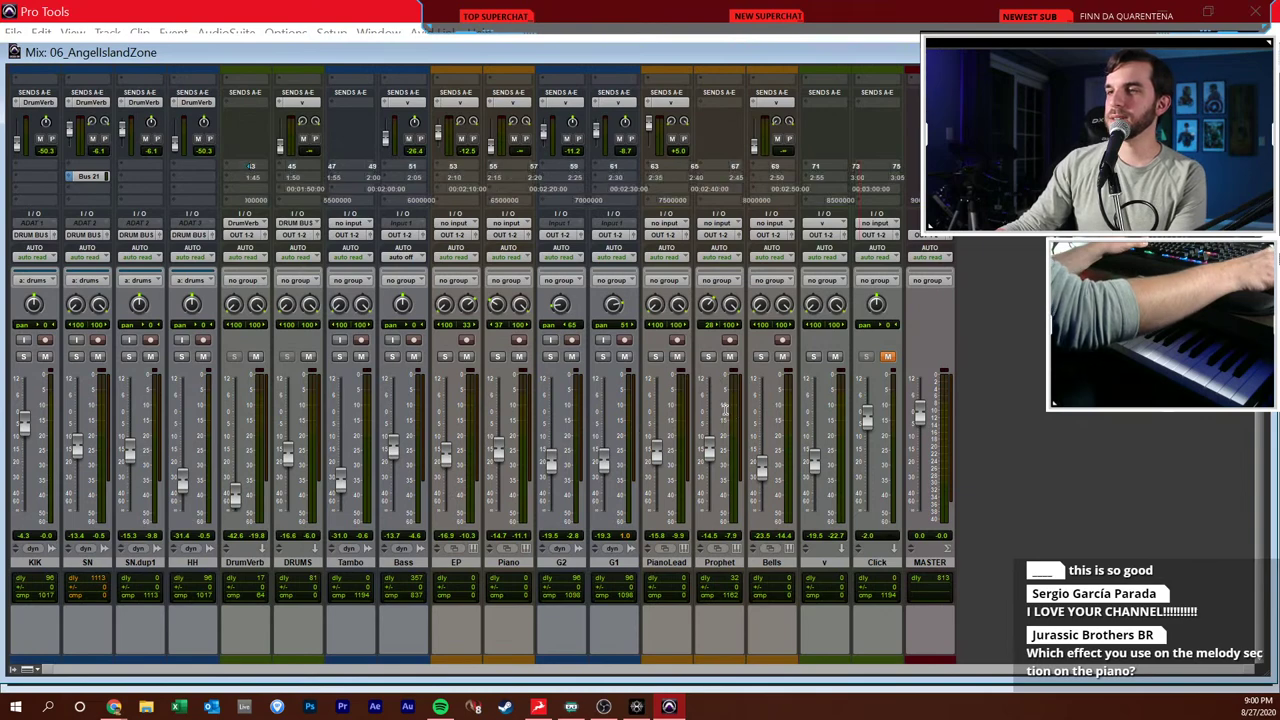
pyautogui.hotkey('ctrl', '=')
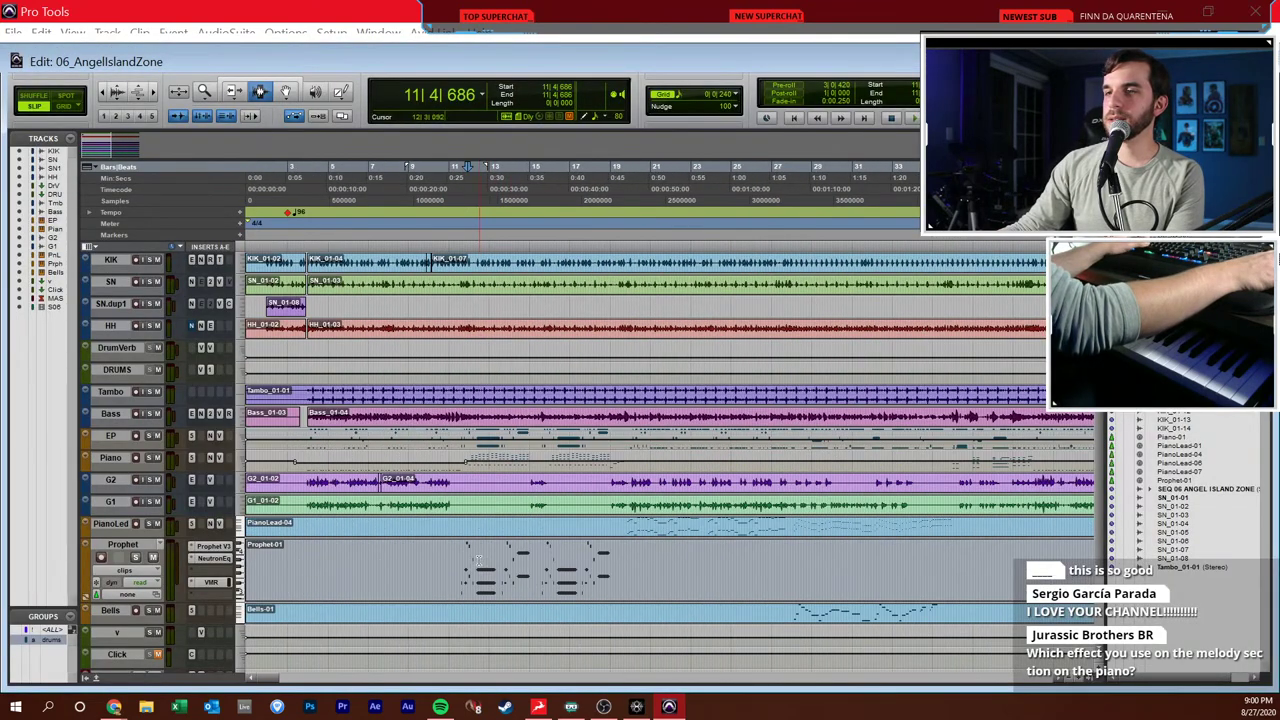
pyautogui.click(466, 556)
pyautogui.press('space')
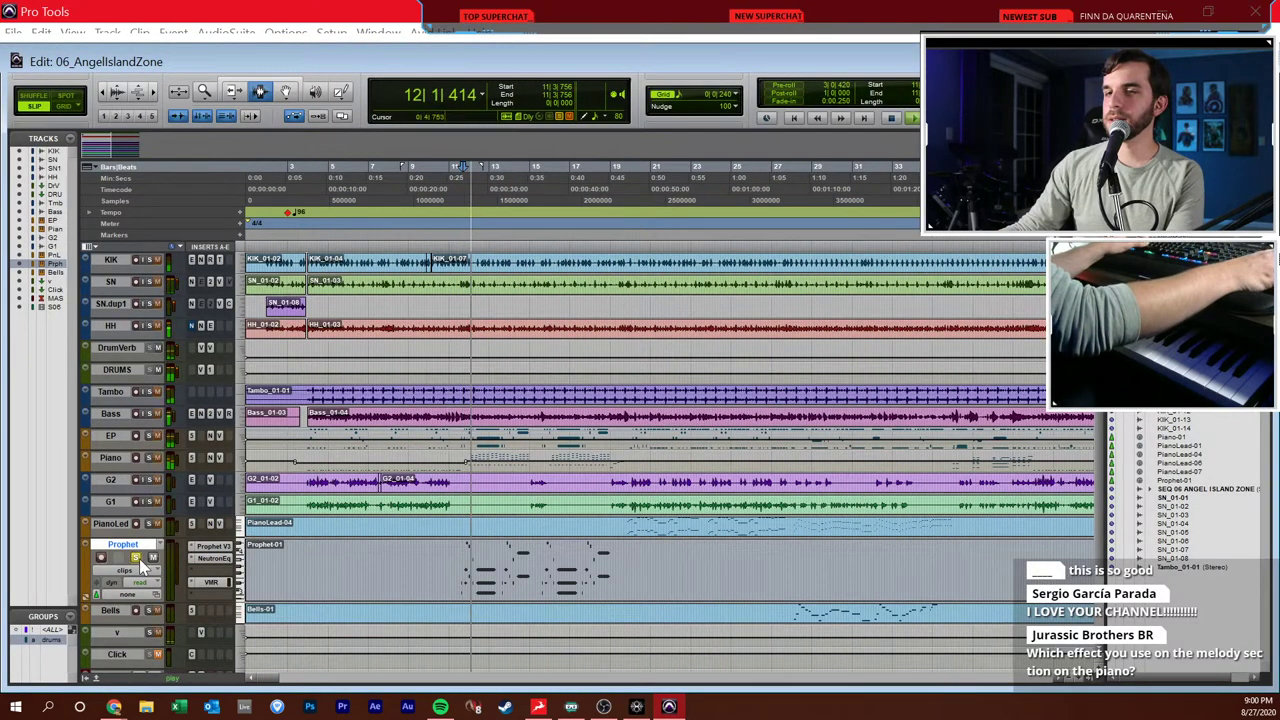
pyautogui.hotkey('ctrl', '=')
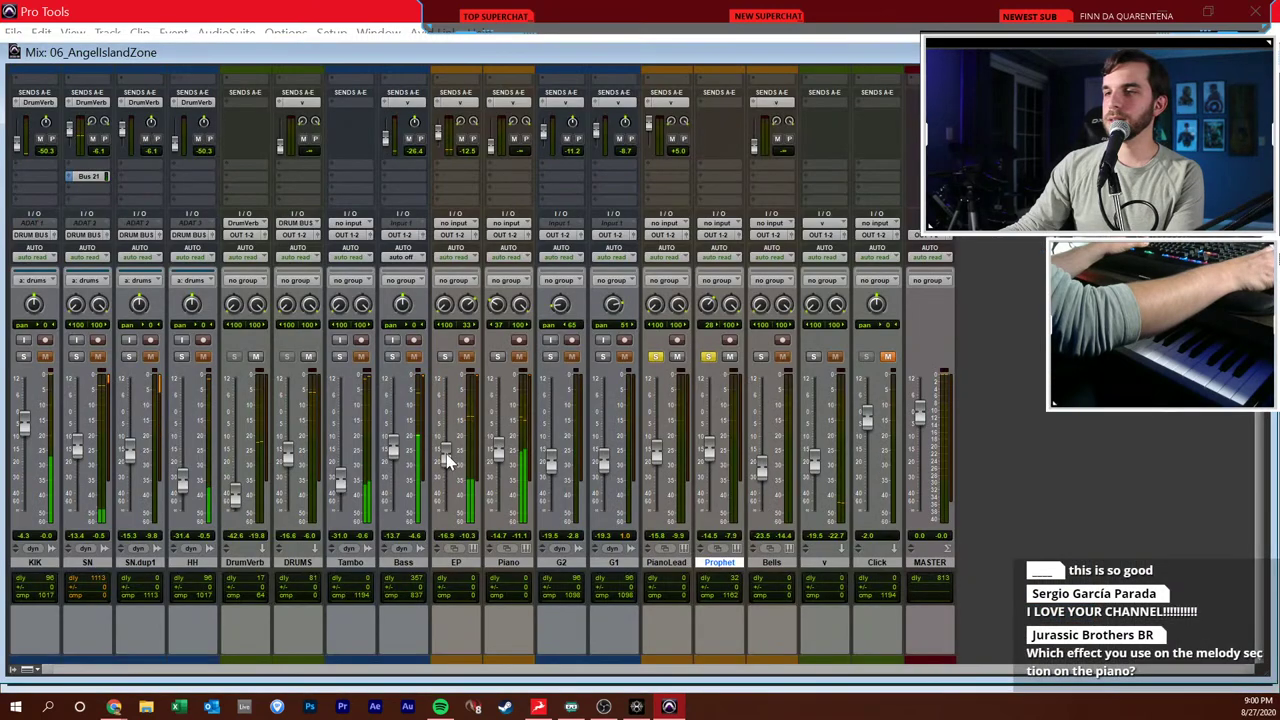
# - Try to assign a MIDI output to the Prophet track
pyautogui.scroll(5, 729, 94)
pyautogui.click(728, 103)
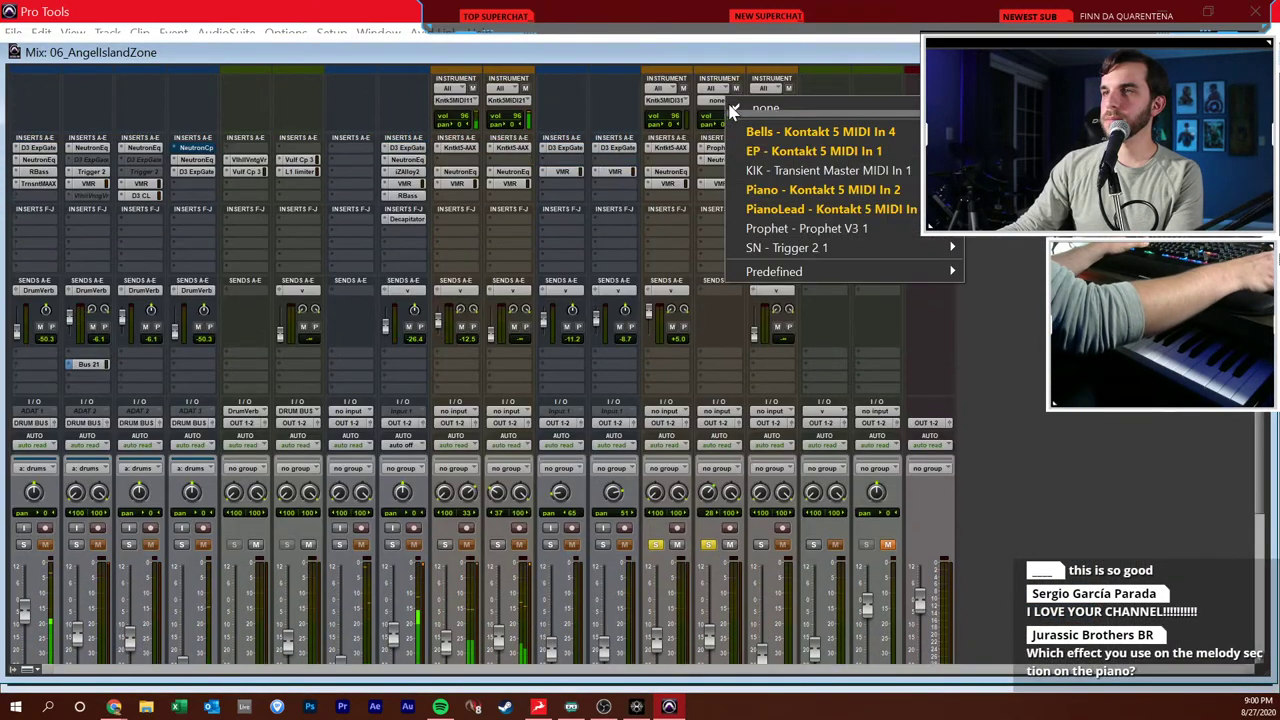
pyautogui.moveTo(815, 190)
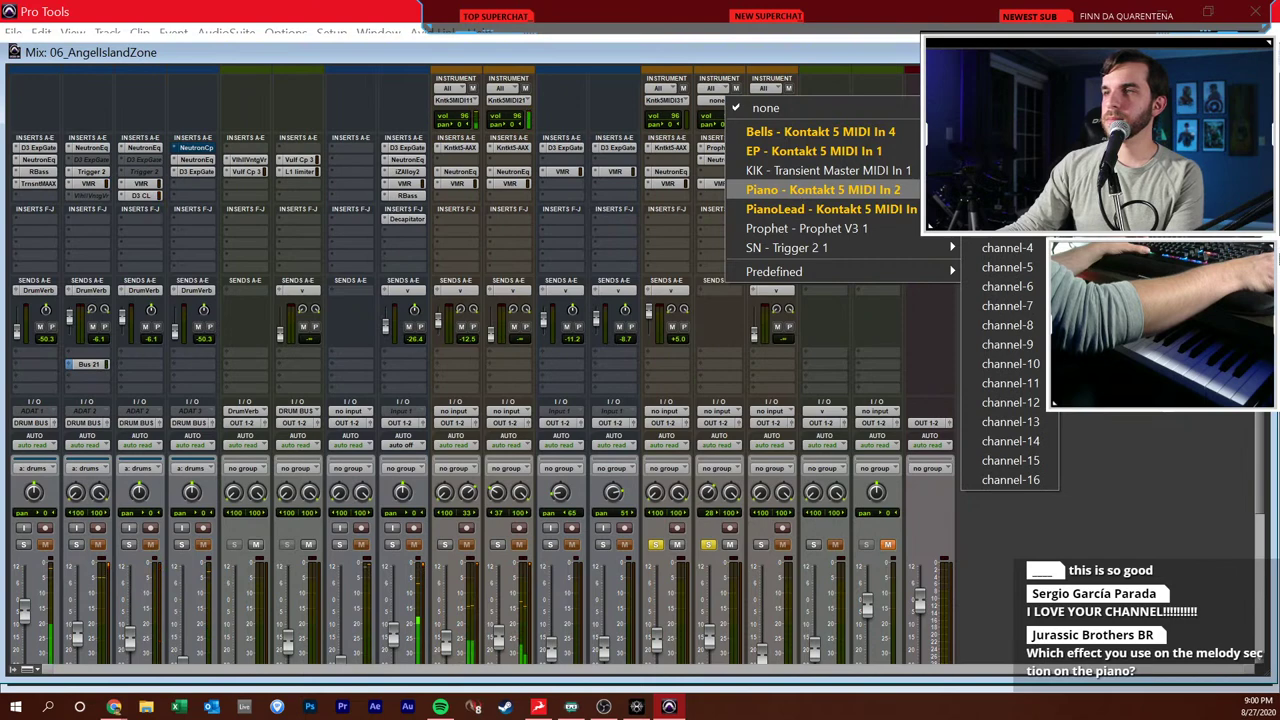
pyautogui.press('Escape')
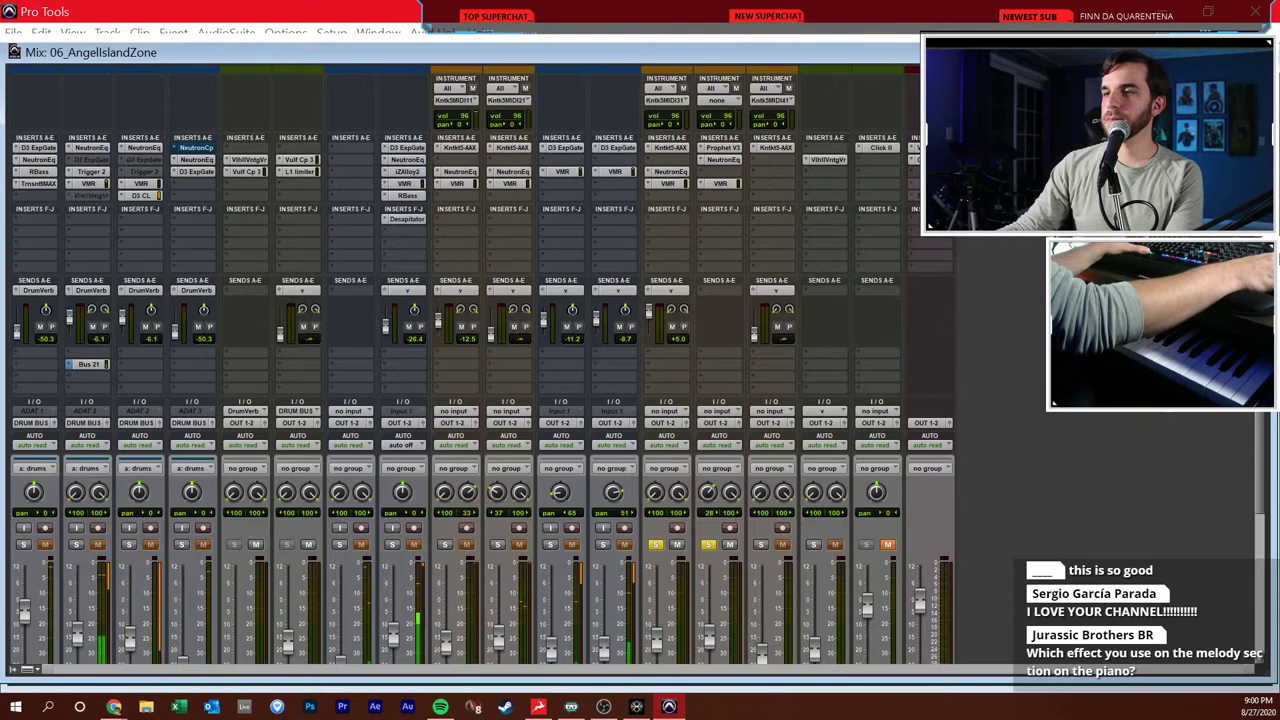
pyautogui.click(720, 101)
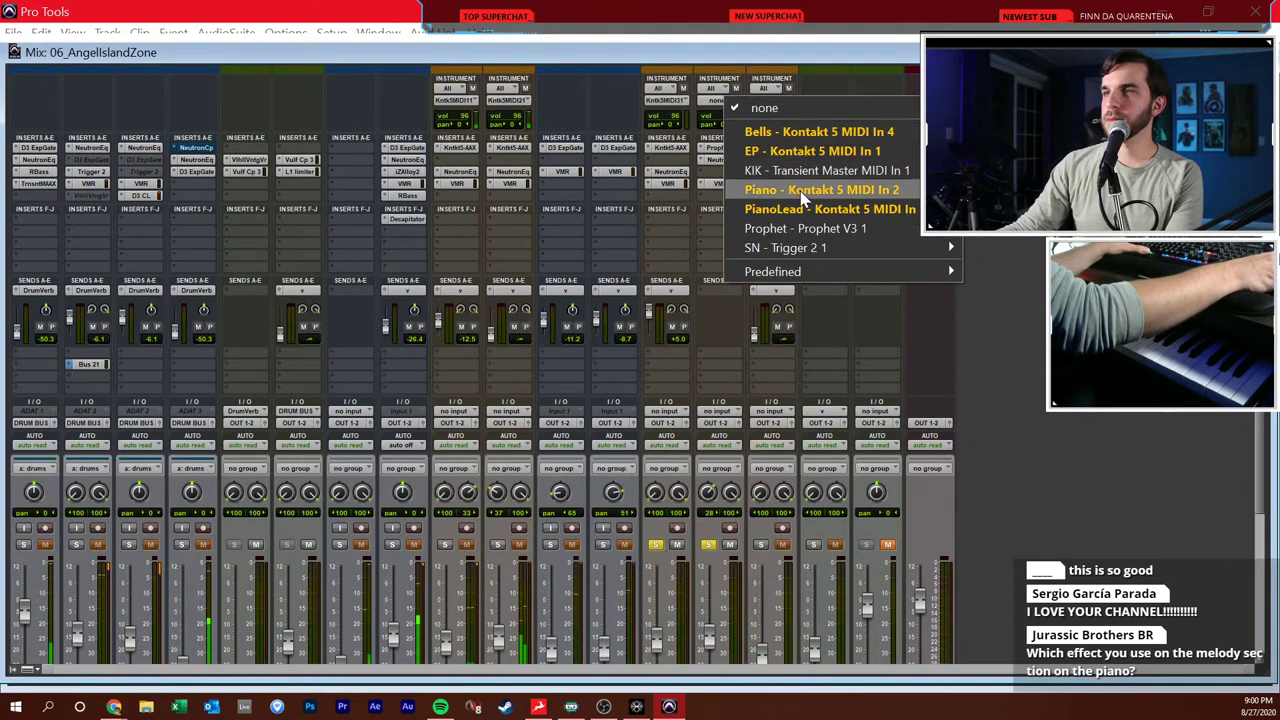
pyautogui.moveTo(825, 212)
pyautogui.click(1002, 240)
pyautogui.scroll(-3, 725, 430)
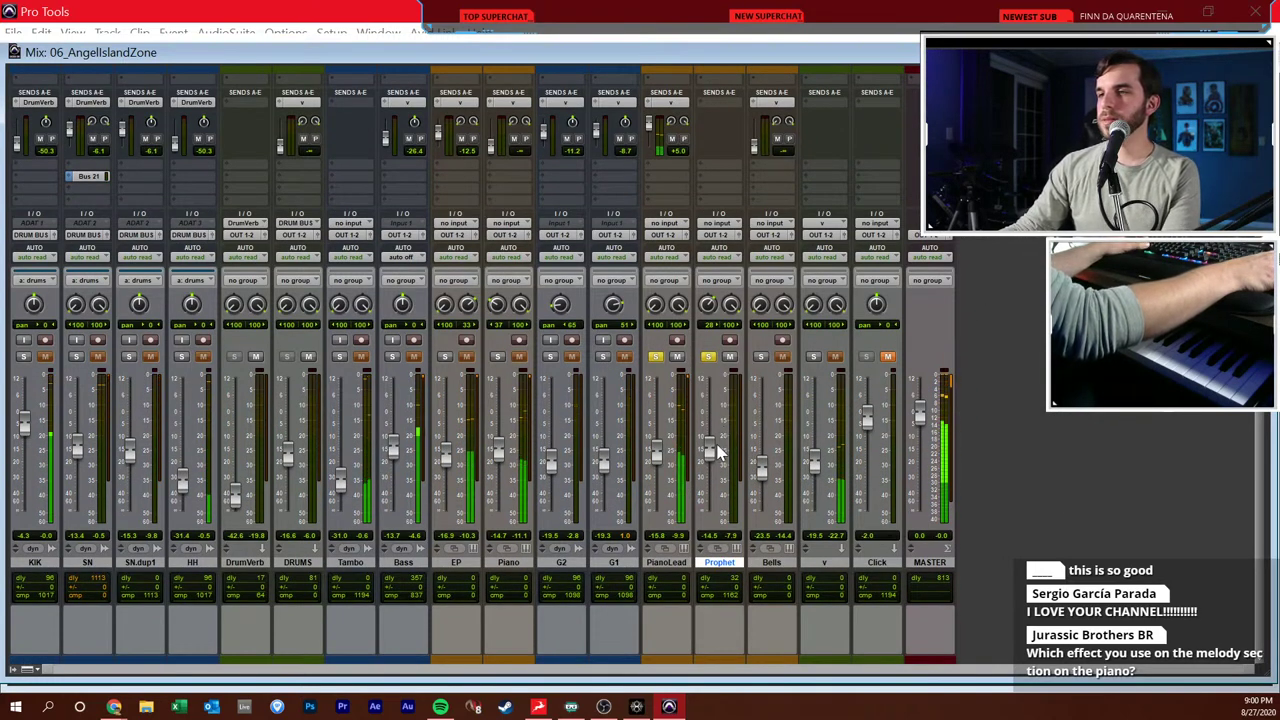
pyautogui.scroll(3, 762, 330)
pyautogui.click(720, 101)
pyautogui.click(740, 94)
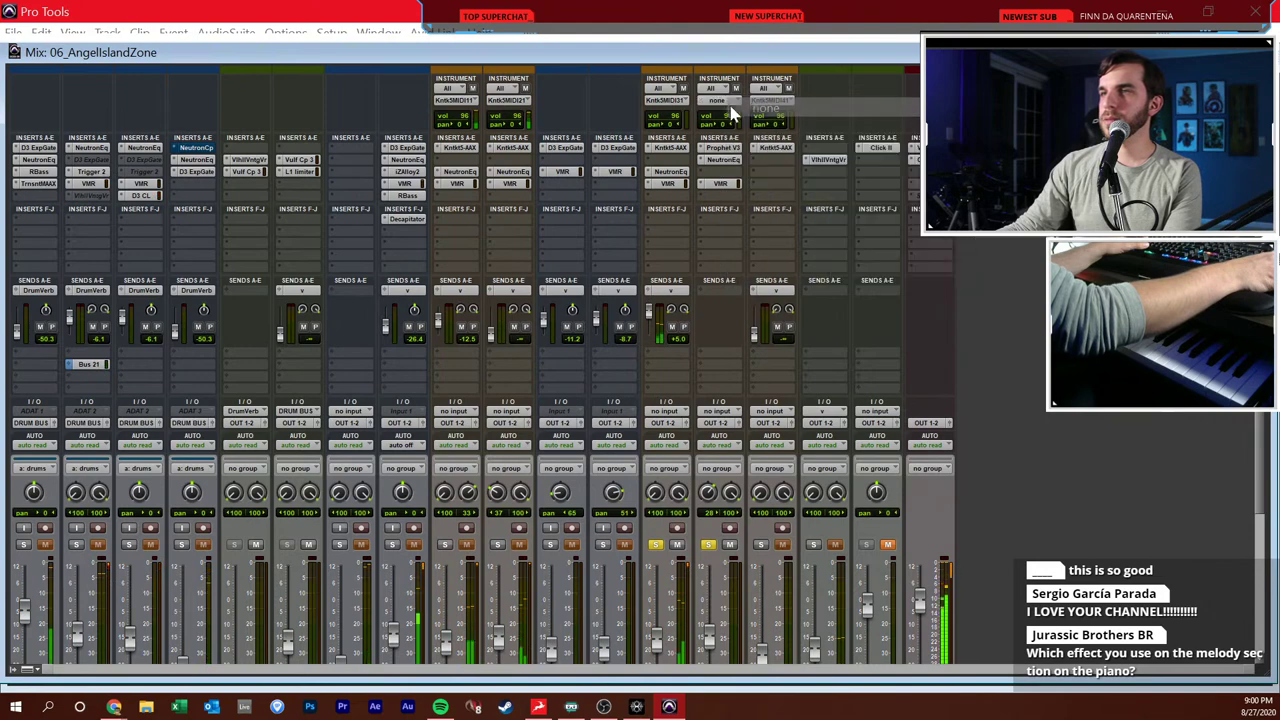
# - Add Prophet V3 1 as an additional MIDI output of the PianoLead track
pyautogui.click(684, 101)
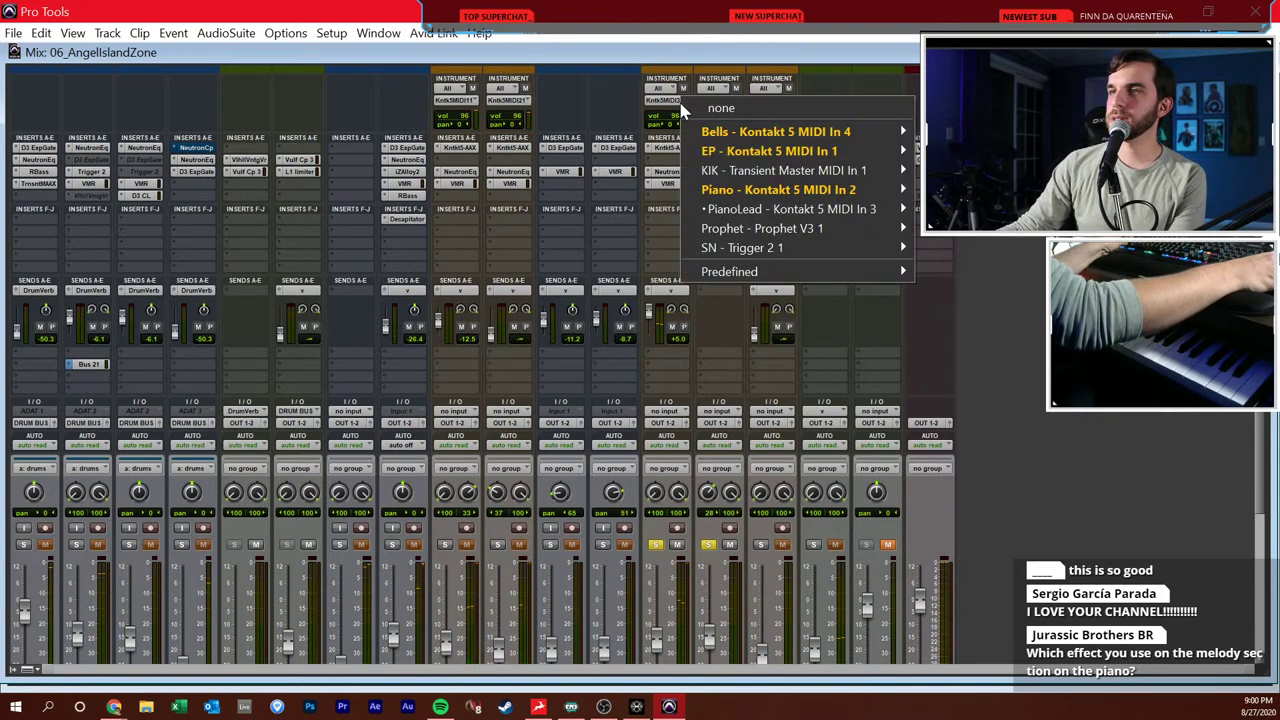
pyautogui.moveTo(860, 228)
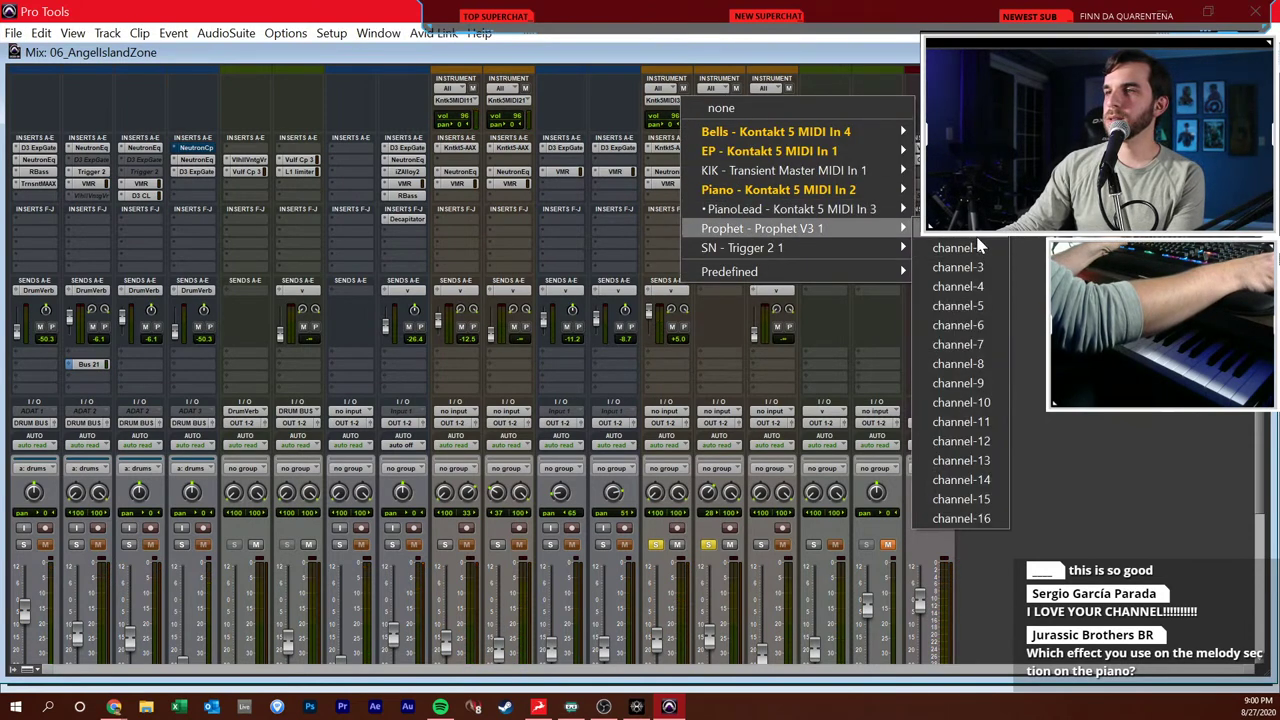
pyautogui.click(978, 245)
pyautogui.scroll(-3, 783, 512)
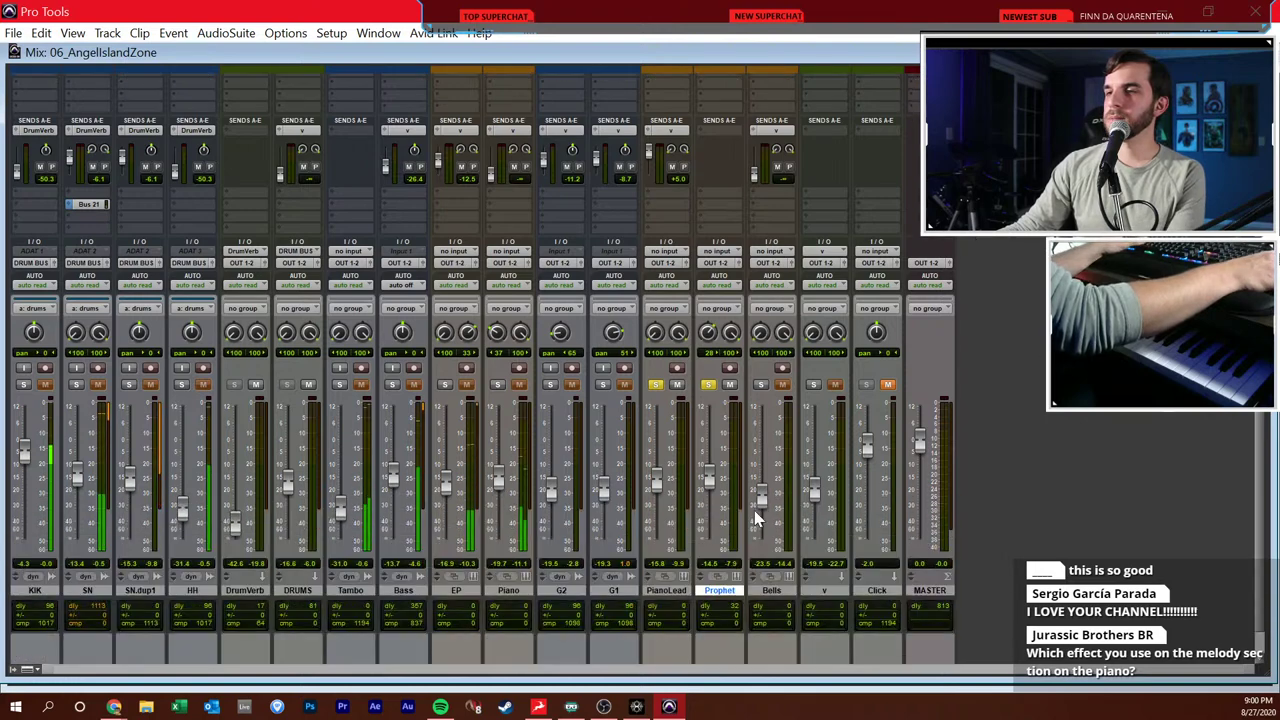
# - Check the Prophet track's clip in the Edit window and switch off the track's solo
pyautogui.hotkey('ctrl', '=')
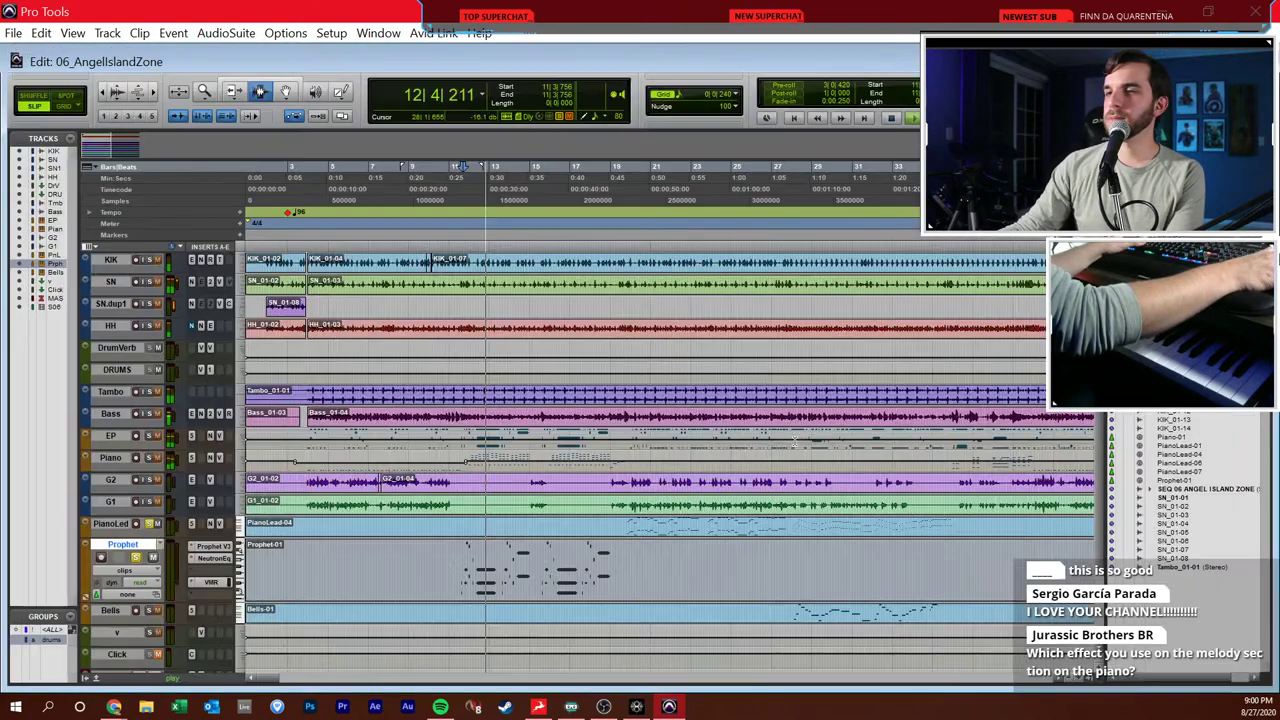
pyautogui.hotkey('ctrl', '=')
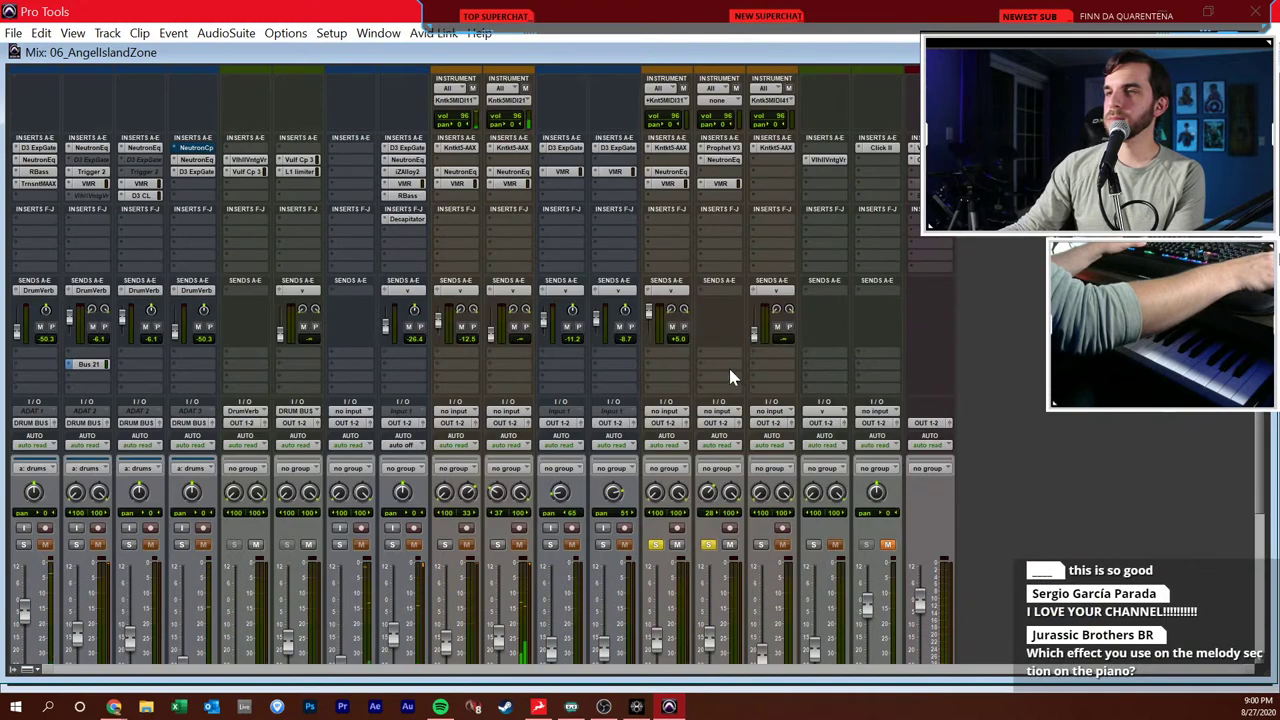
pyautogui.scroll(-4, 757, 200)
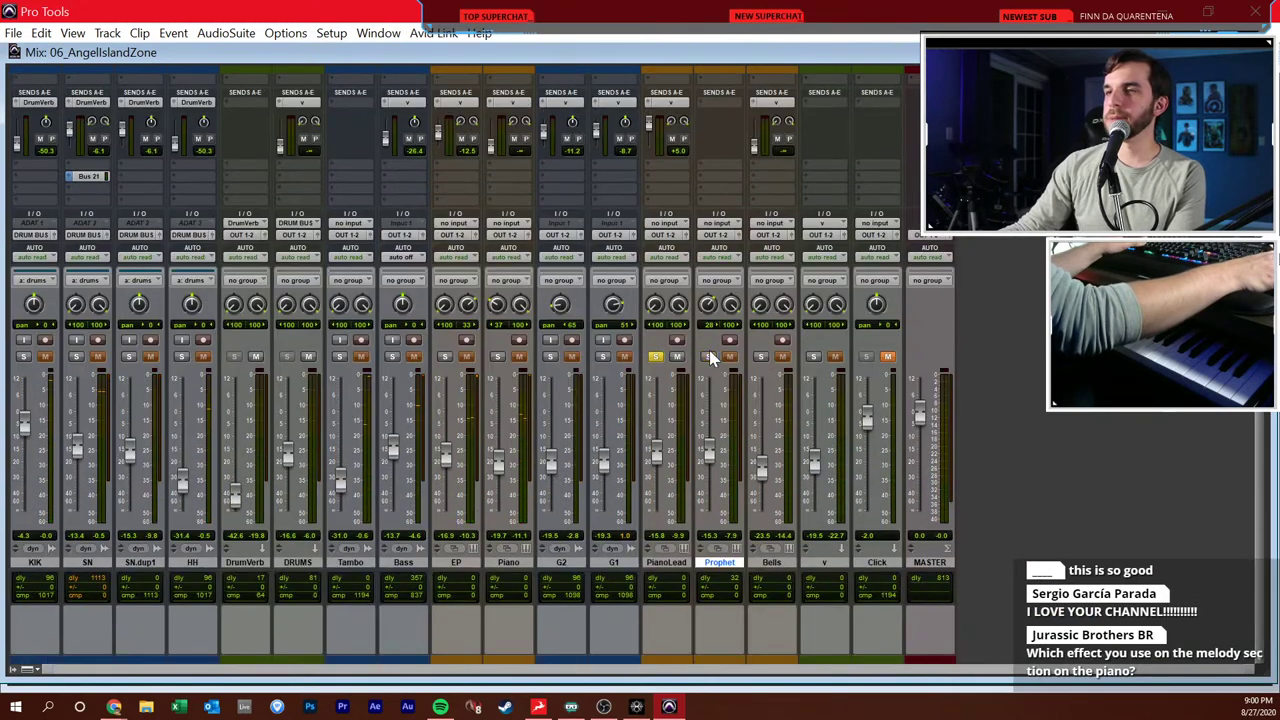
# - Remove the additional Prophet V3 1 MIDI output from the PianoLead track
pyautogui.scroll(4, 710, 358)
pyautogui.click(719, 100)
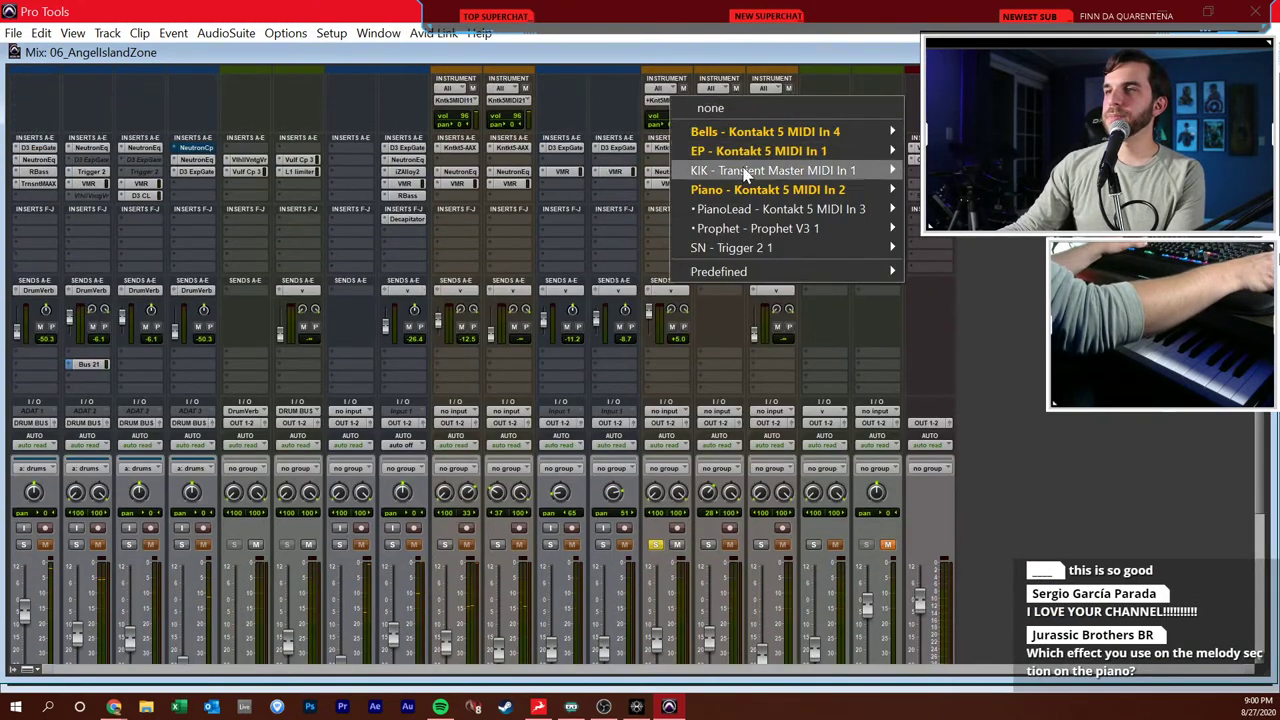
pyautogui.click(1025, 255)
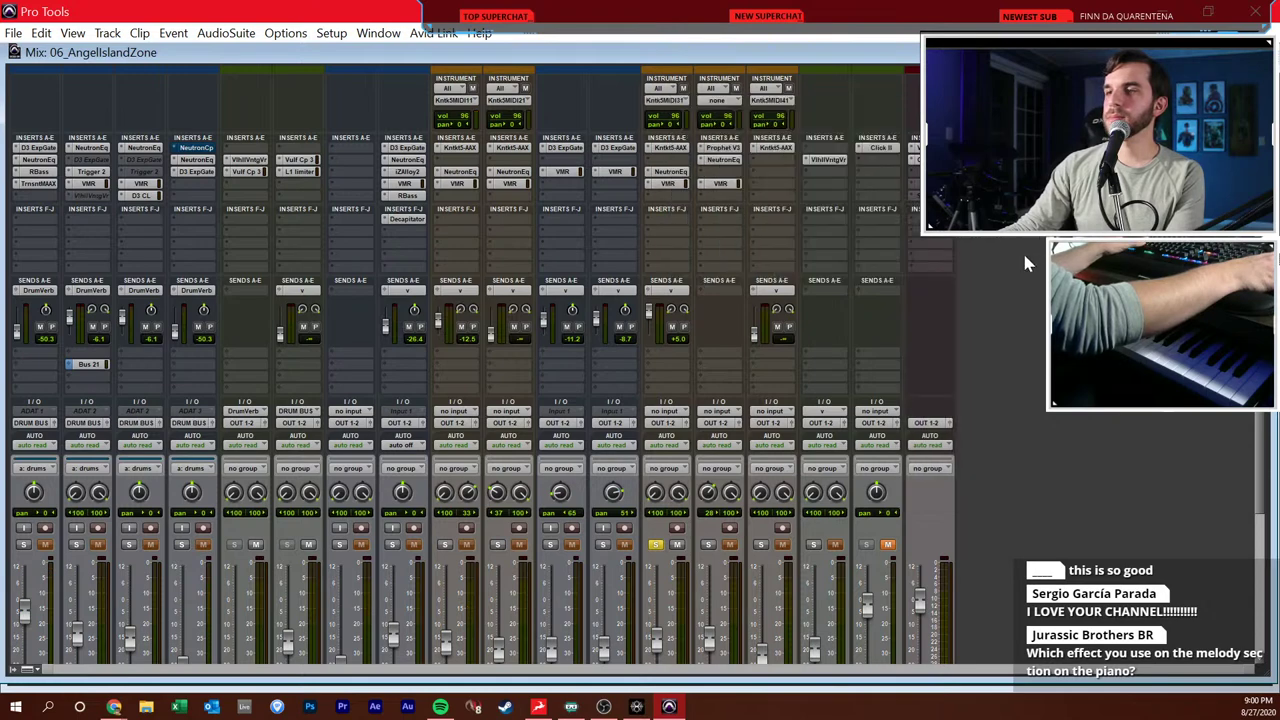
# - Set the Prophet track's MIDI output to Prophet V3 1, channel-1
pyautogui.scroll(-4, 989, 308)
pyautogui.hotkey('ctrl', '=')
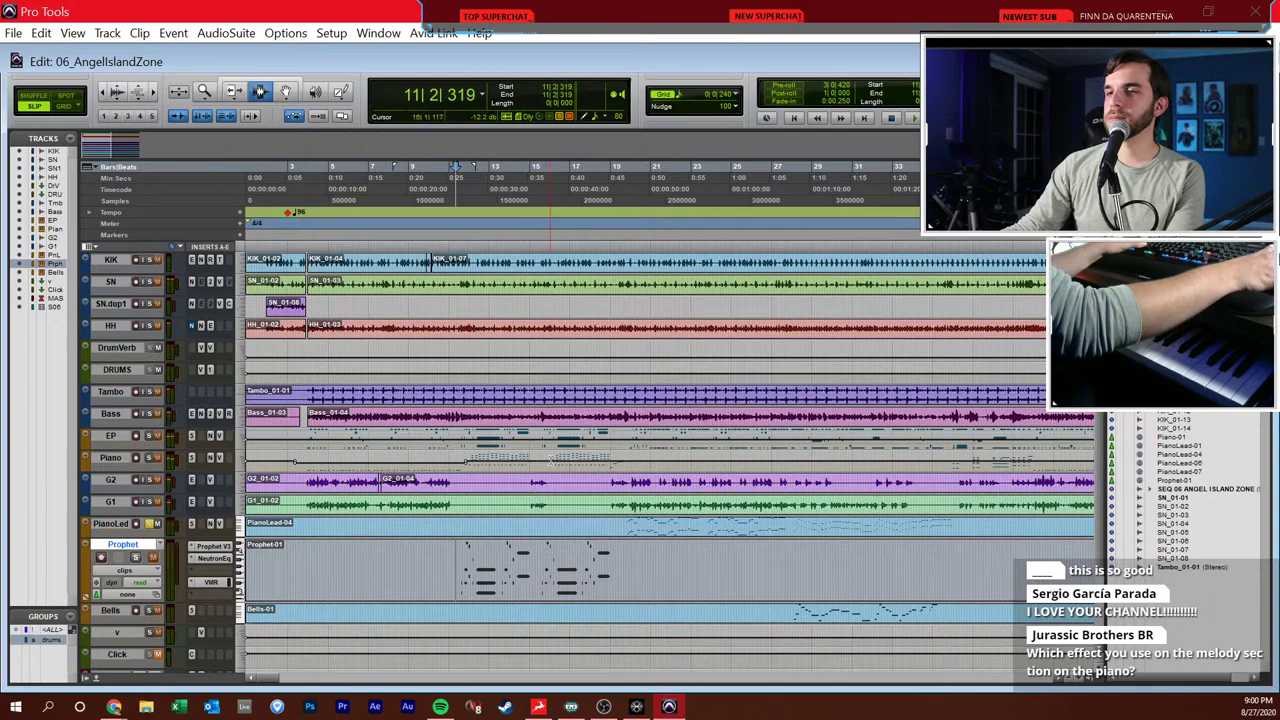
pyautogui.hotkey('ctrl', '=')
pyautogui.click(722, 110)
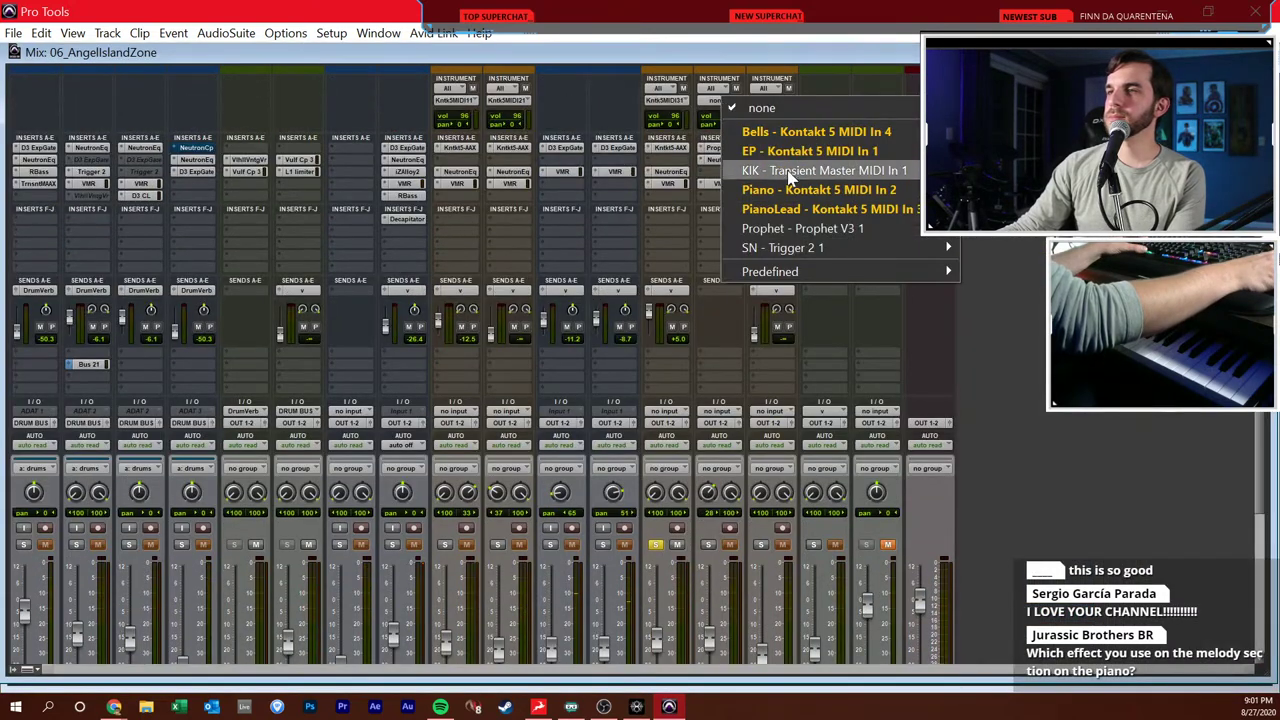
pyautogui.moveTo(808, 228)
pyautogui.click(986, 232)
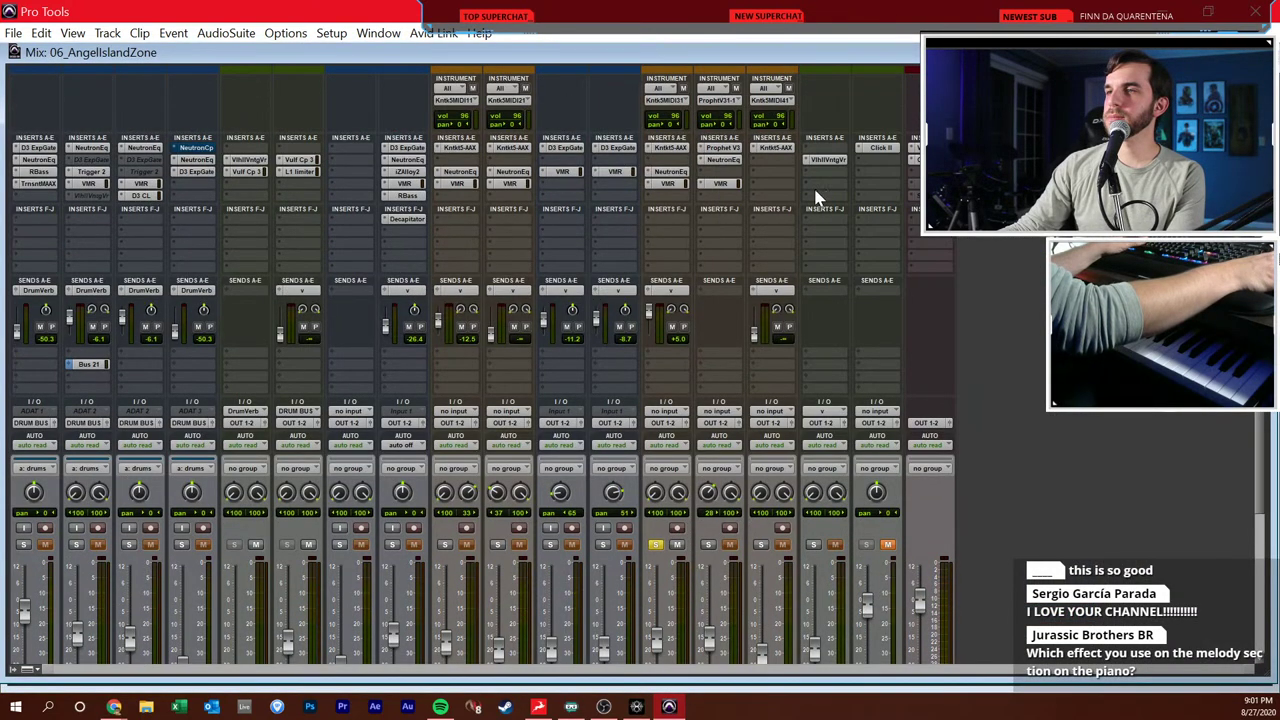
# - Solo the Prophet track and add PianoLead - Kontakt 5 MIDI In 3 as an additional MIDI output for it
pyautogui.click(708, 544)
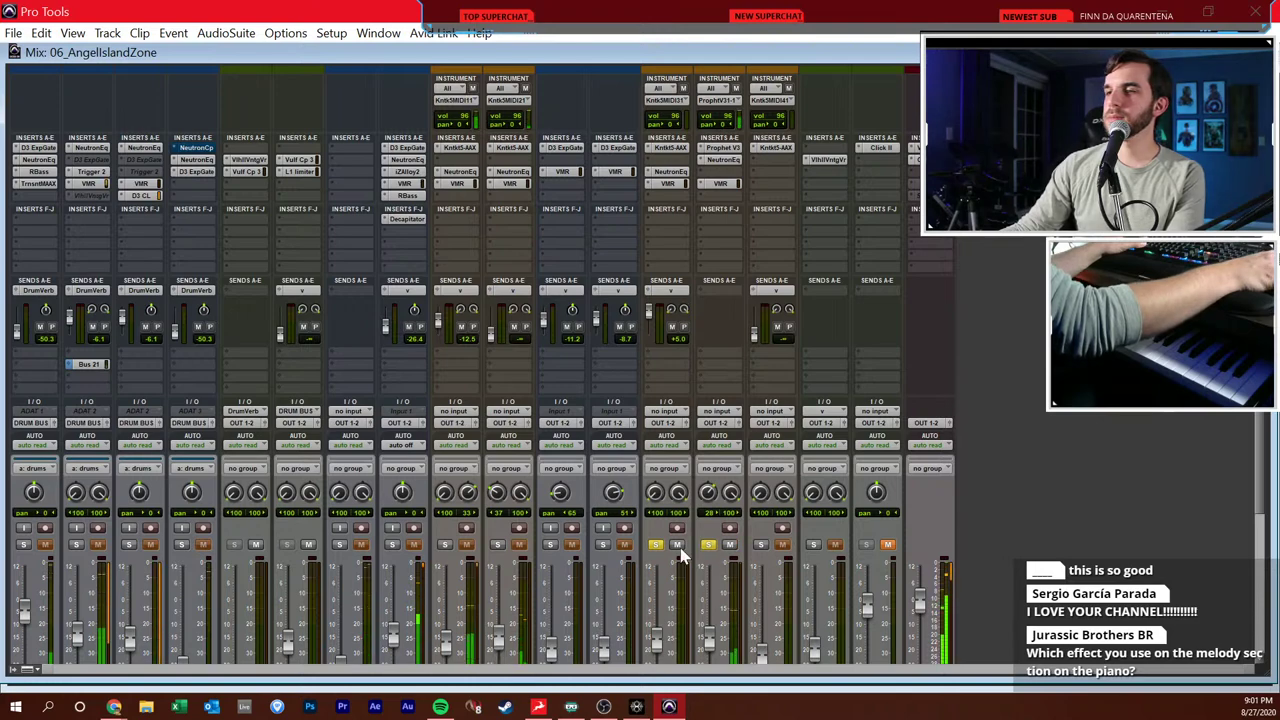
pyautogui.click(720, 100)
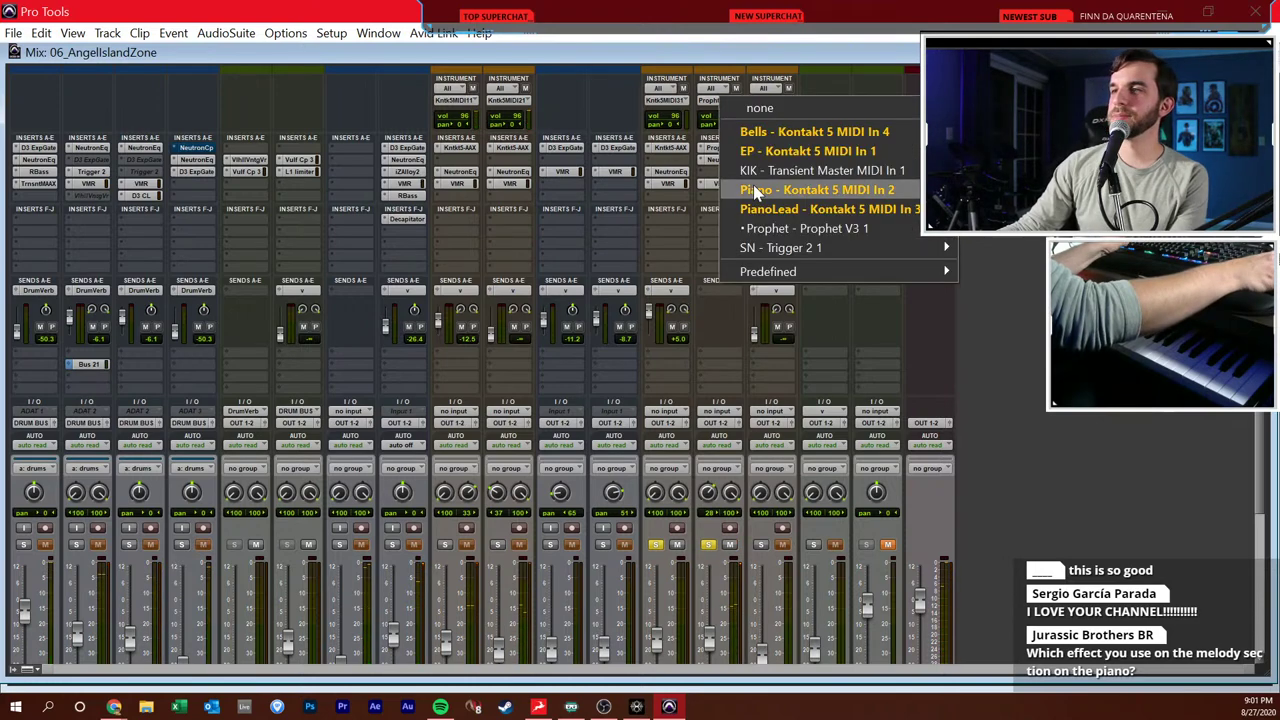
pyautogui.click(773, 215)
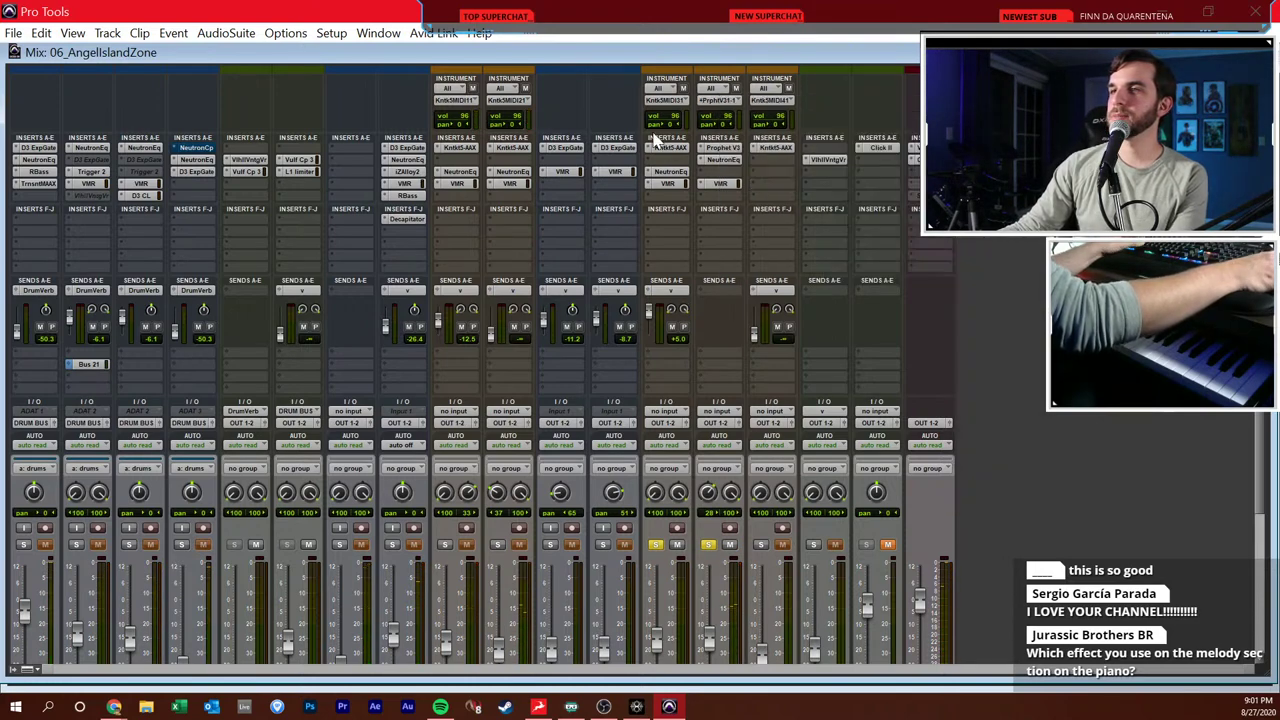
# - Check the Prophet clip in the Edit window during playback, clear all track solos in the mix and return to the Edit window
pyautogui.scroll(-3, 799, 341)
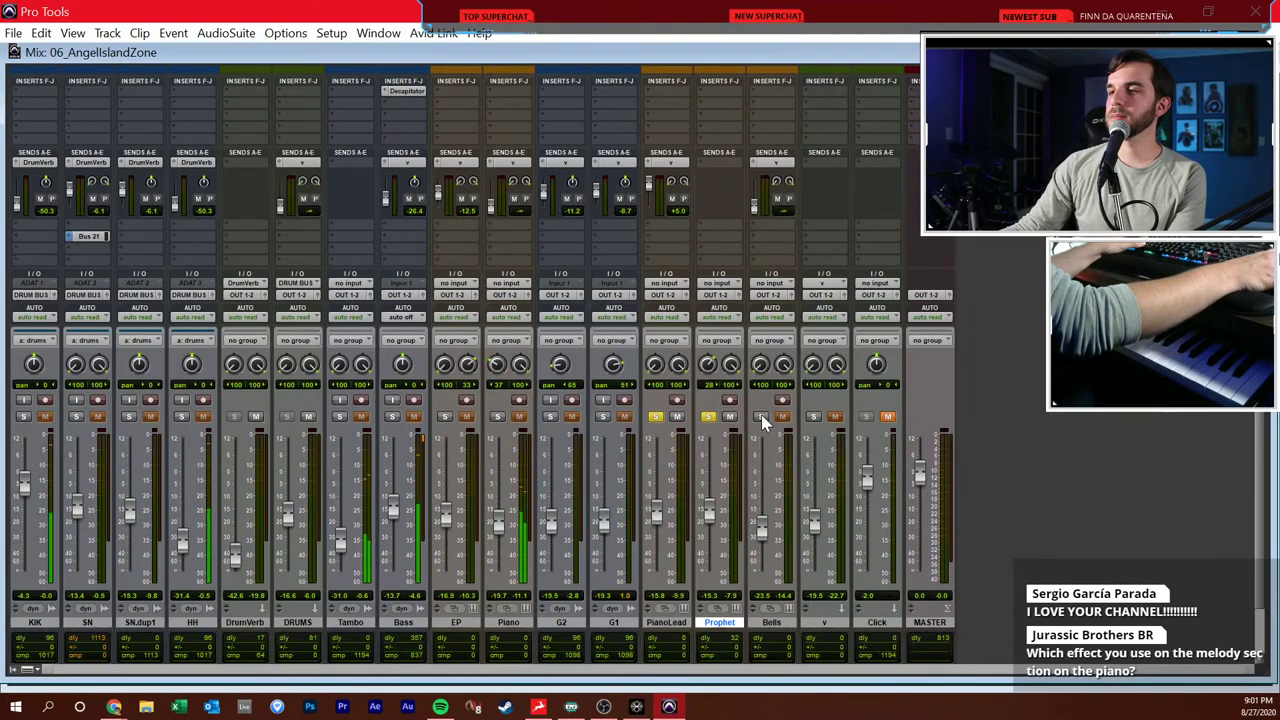
pyautogui.hotkey('ctrl', '=')
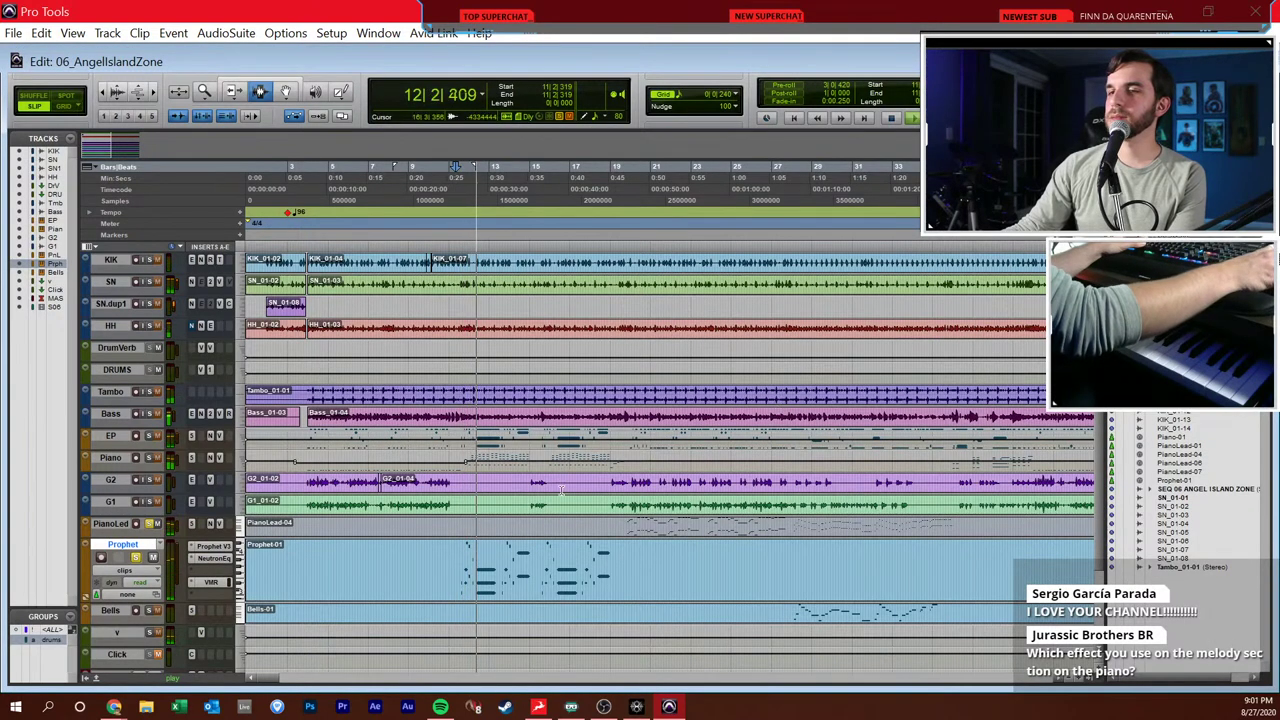
pyautogui.hotkey('ctrl', '=')
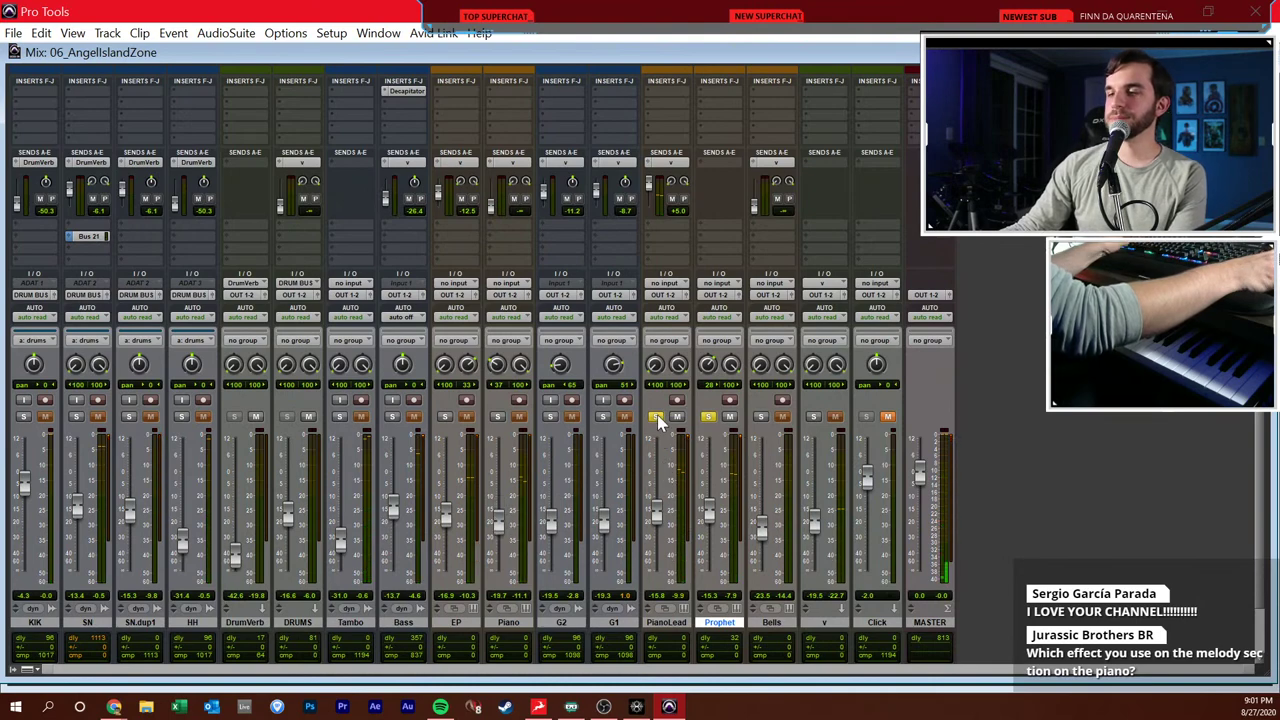
pyautogui.keyDown('alt'); pyautogui.click(655, 416); pyautogui.keyUp('alt')
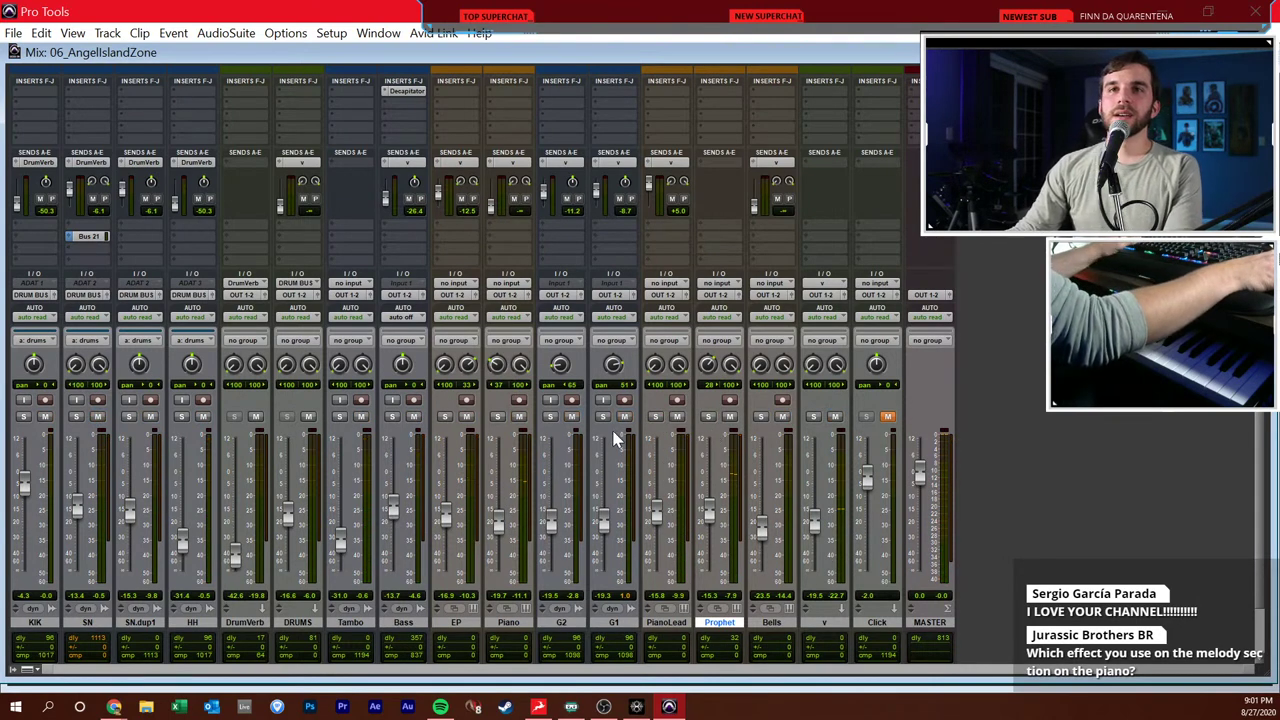
pyautogui.hotkey('ctrl', '=')
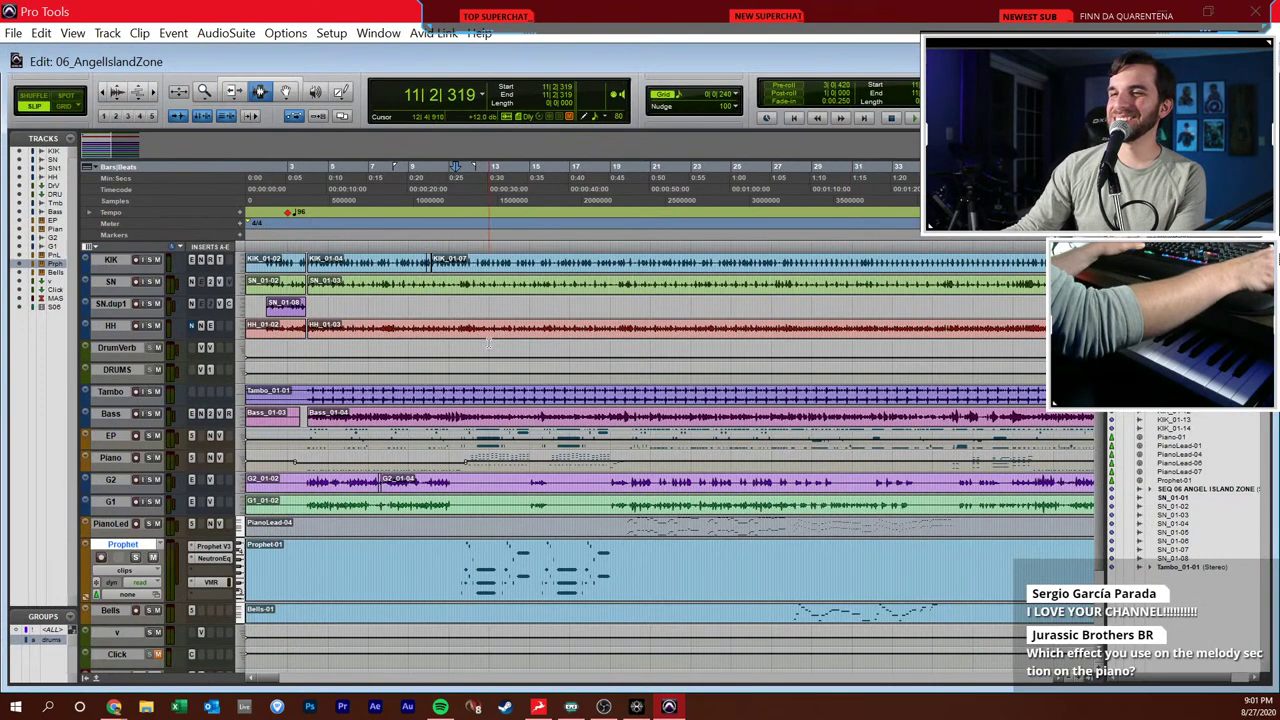
# - Zoom in on the song's opening and play the soloed KIK, SN, SN.dup1 and HH tracks from bar 2
pyautogui.click(307, 279)
pyautogui.hotkey('ctrl', ']')
pyautogui.hotkey('ctrl', ']')
pyautogui.click(347, 278)
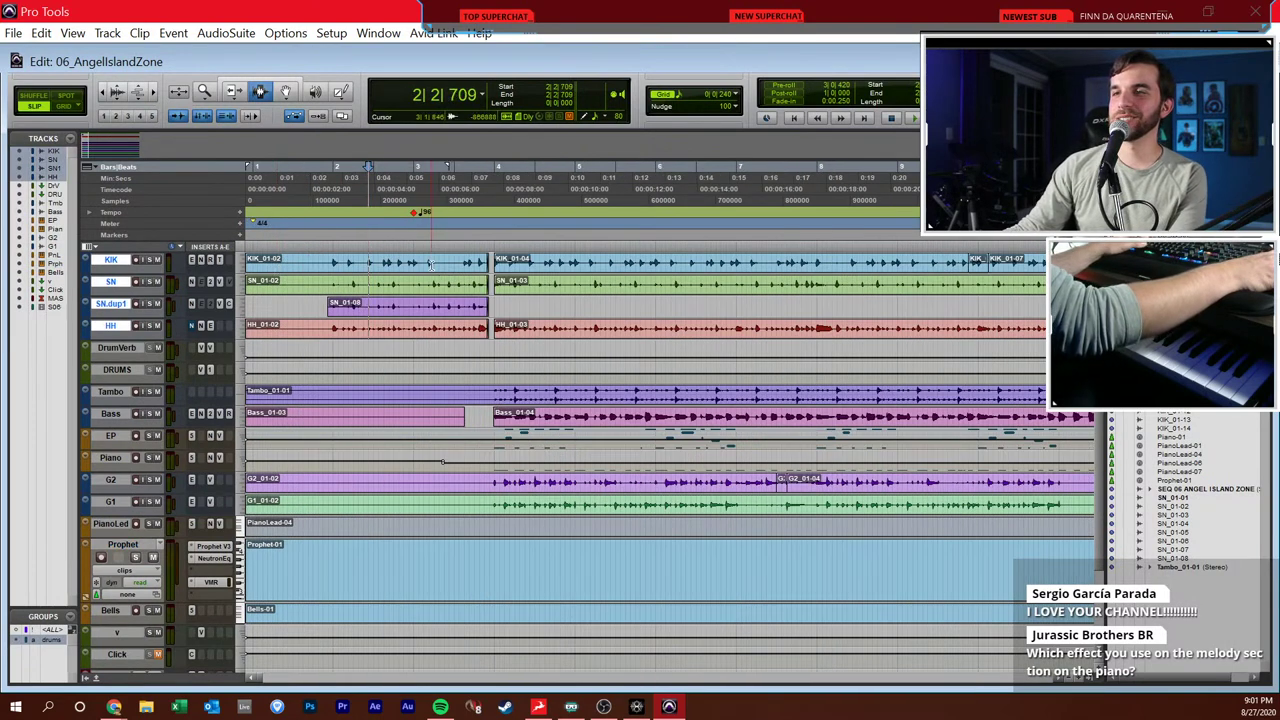
pyautogui.click(328, 280)
pyautogui.click(334, 280)
pyautogui.press('Return')
pyautogui.press('space')
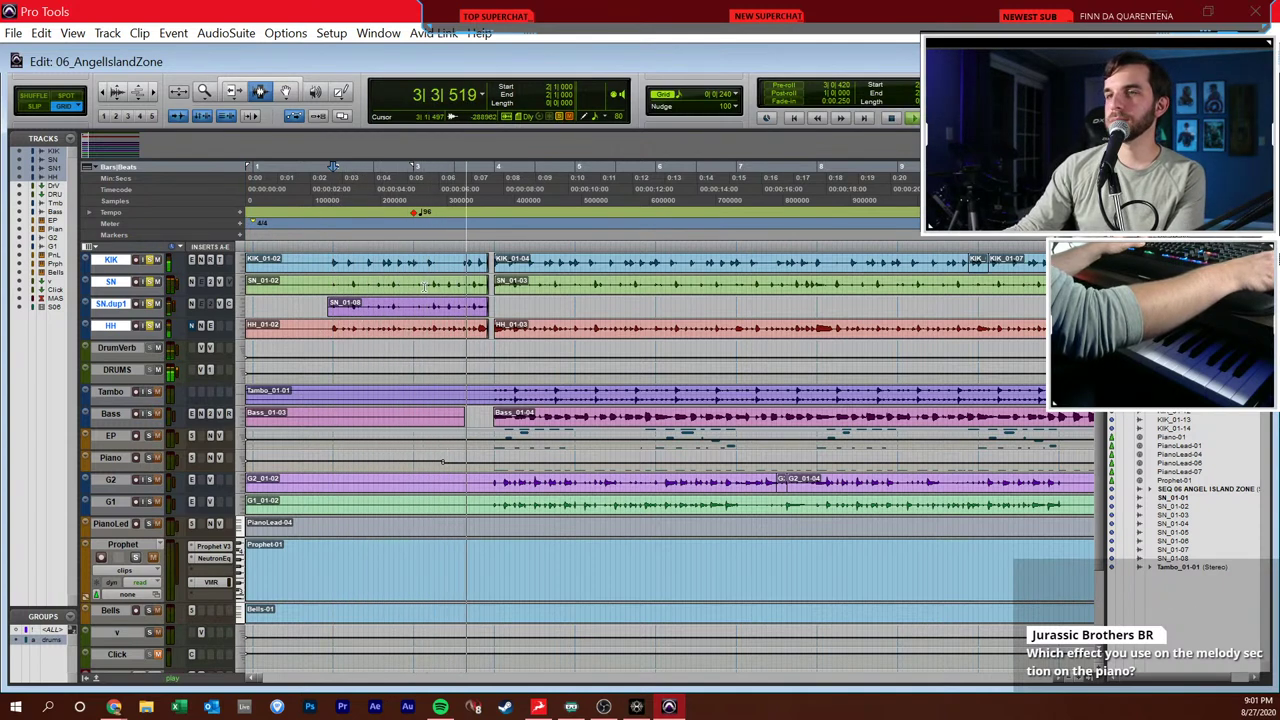
pyautogui.press('space')
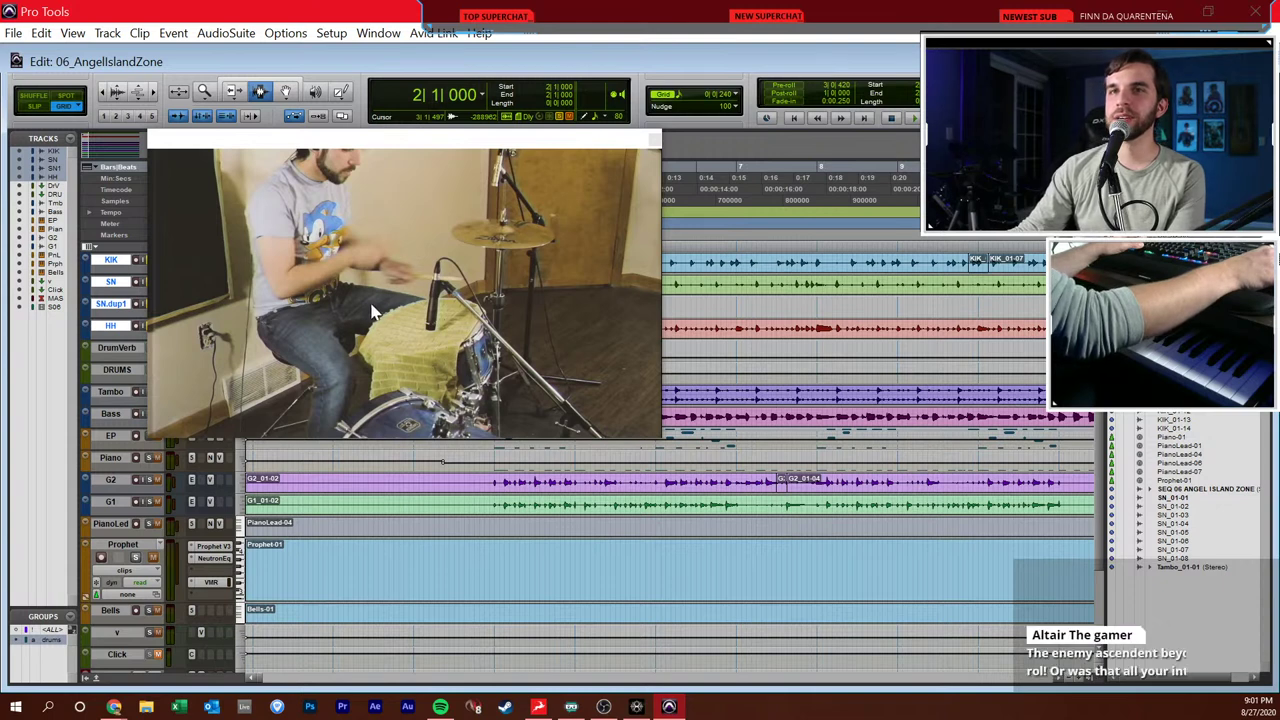
# - Play the opening drum part from bar 2 along with its video and close the video window
pyautogui.press('space')
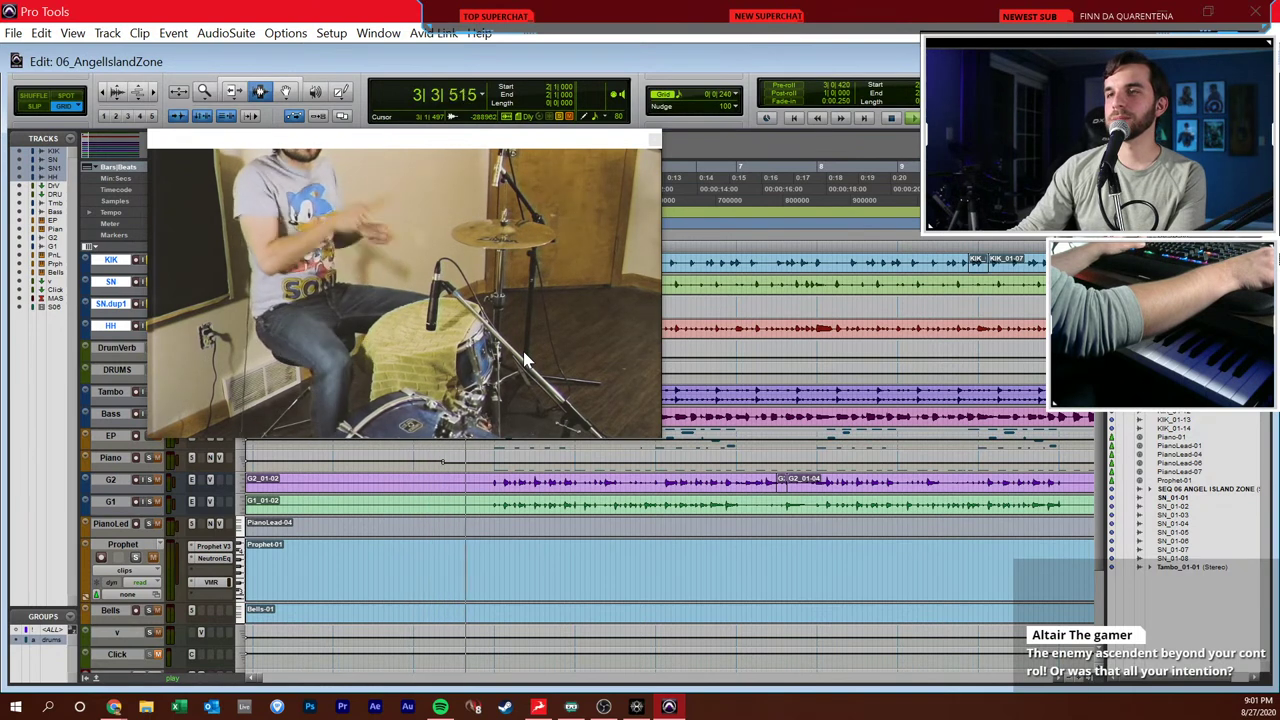
pyautogui.press('space')
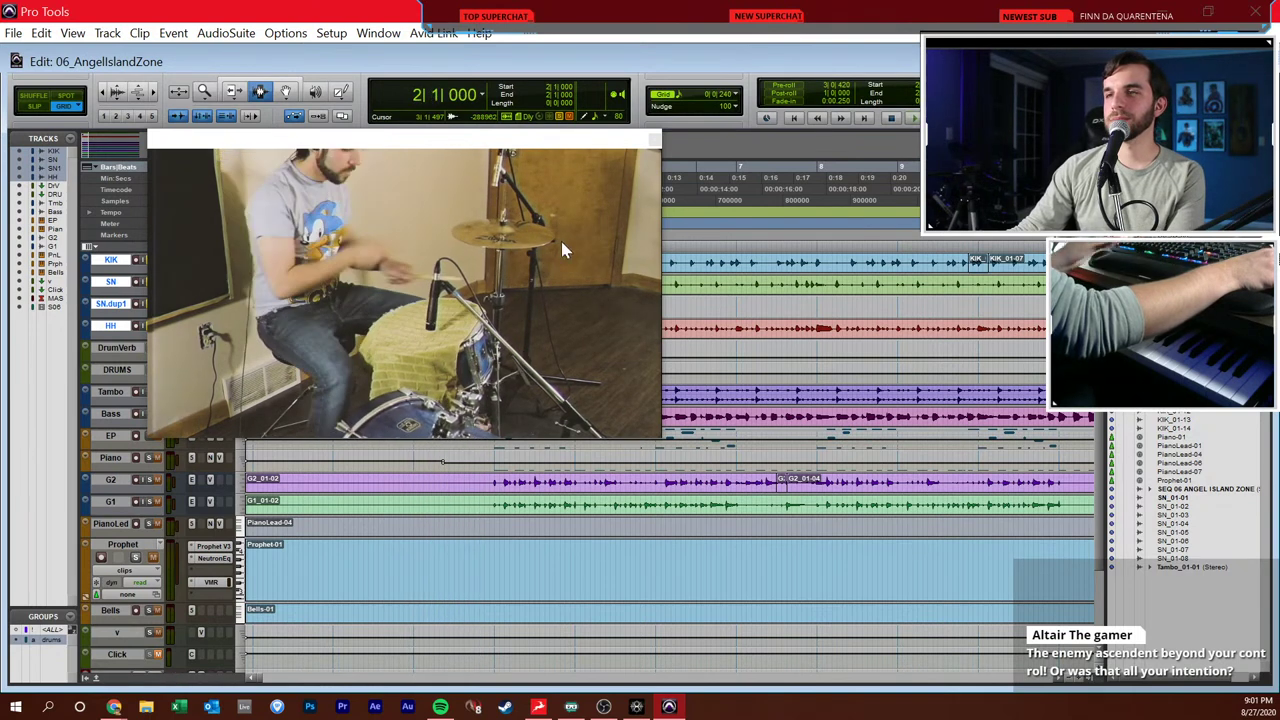
pyautogui.click(650, 140)
pyautogui.click(408, 381)
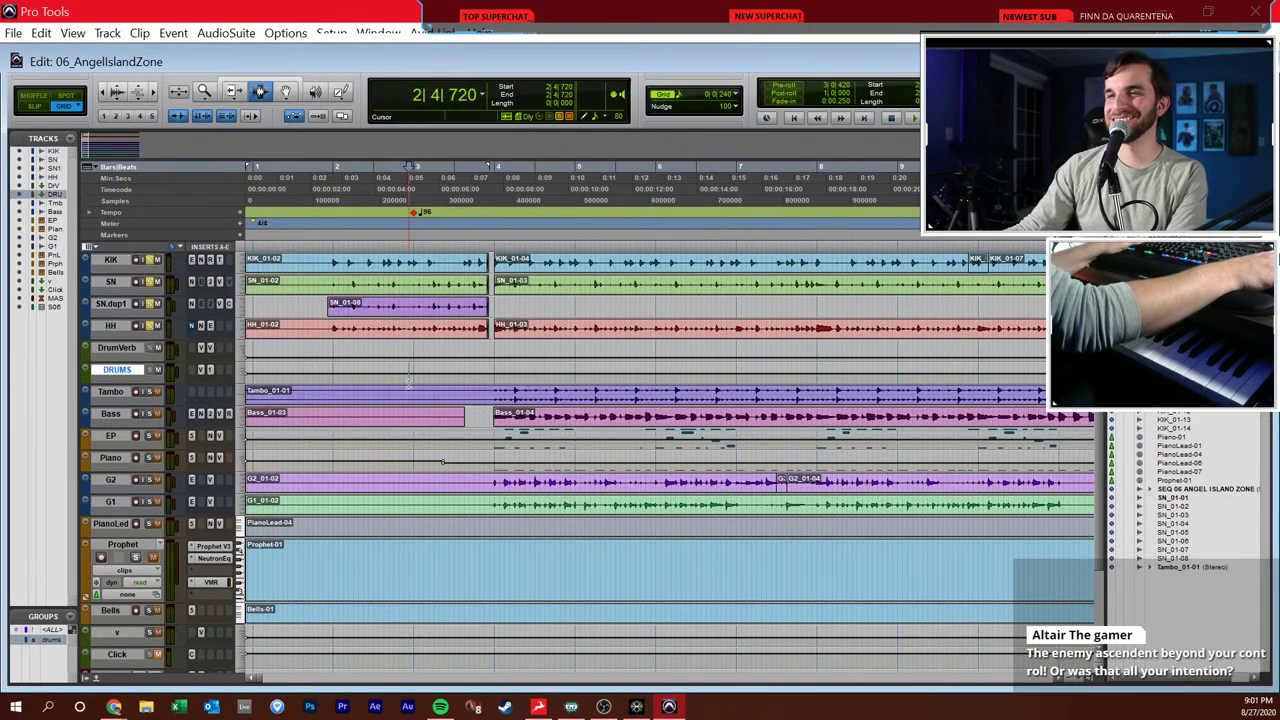
# - Place the edit cursor on the Bass track at bar 4, unsolo the drum tracks and solo the Bass track
pyautogui.click(496, 373)
pyautogui.moveTo(495, 394); pyautogui.dragTo(601, 395)
pyautogui.click(497, 418)
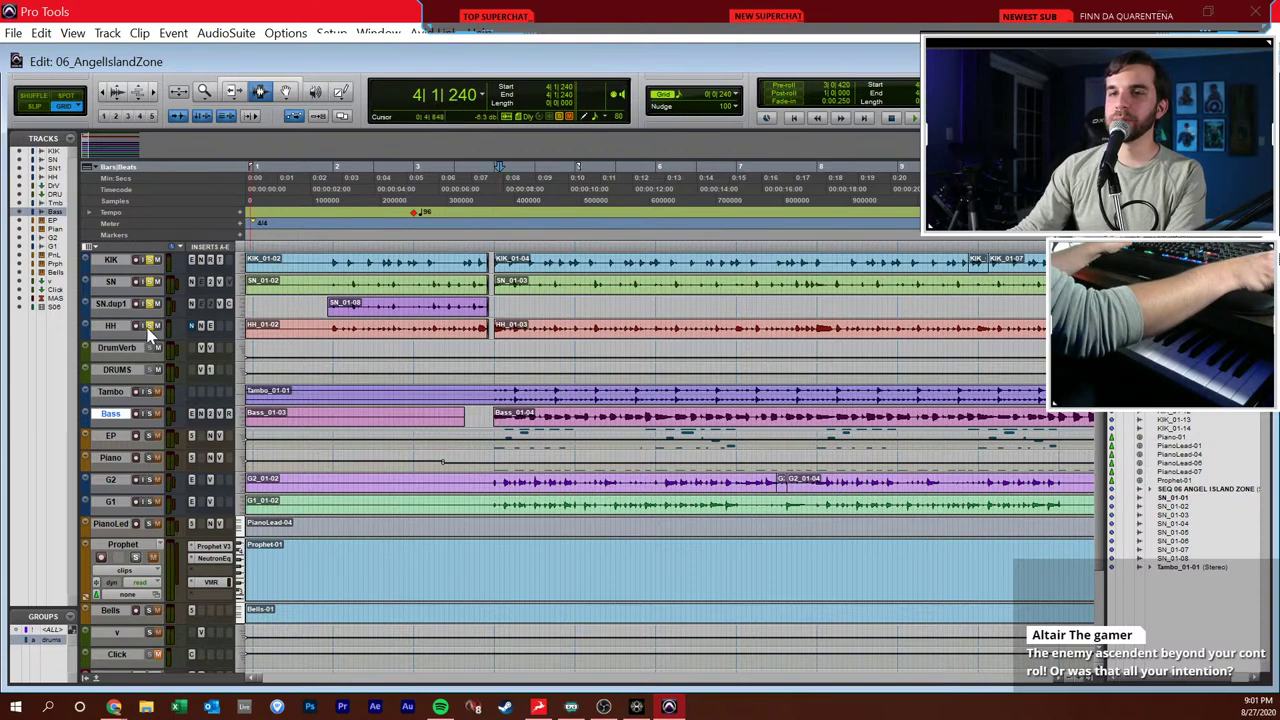
pyautogui.click(148, 326)
pyautogui.click(148, 415)
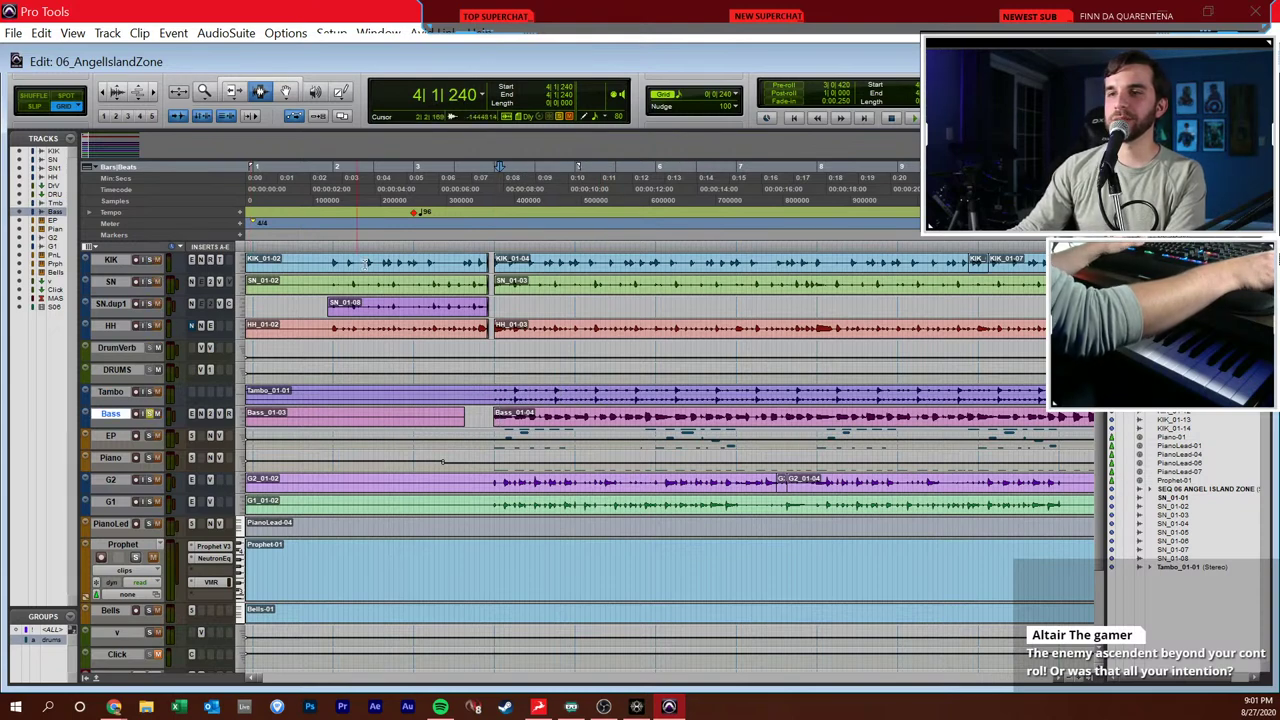
# - Set the grid value to 1 bar
pyautogui.click(721, 95)
pyautogui.click(724, 97)
pyautogui.click(556, 222)
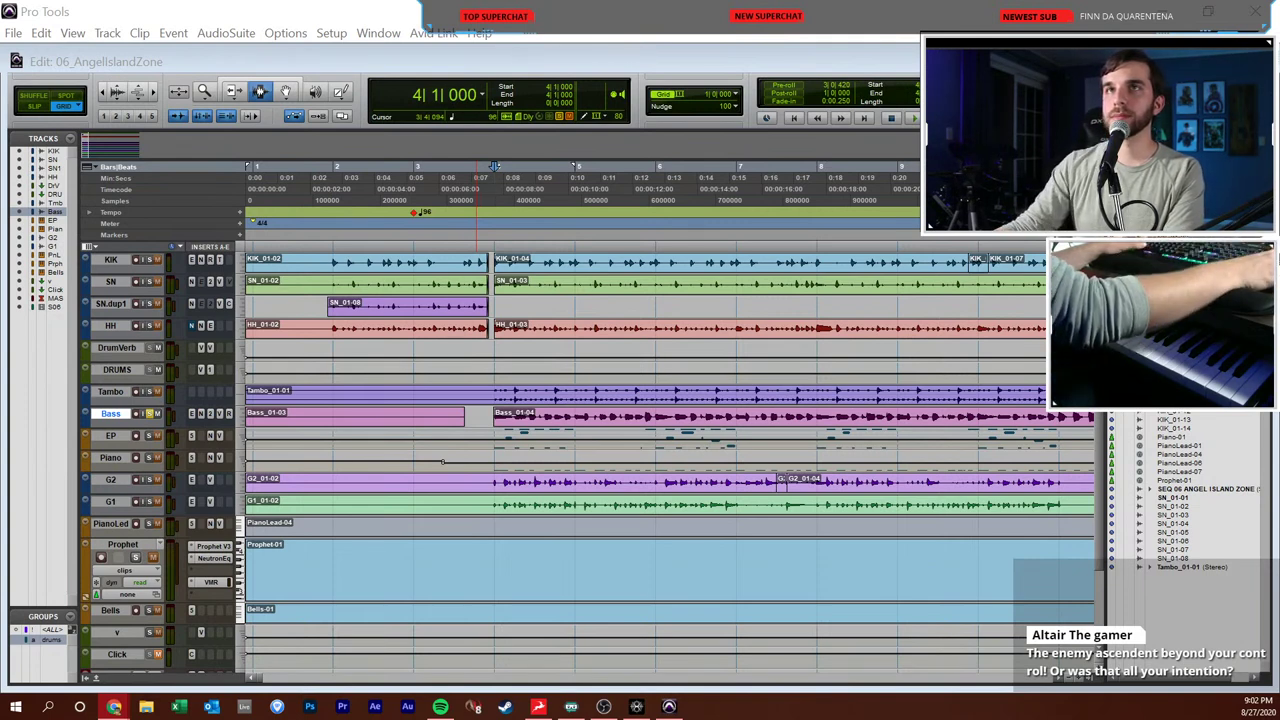
# - Play the song from bar 4 and switch off the Bass track's solo
pyautogui.click(495, 397)
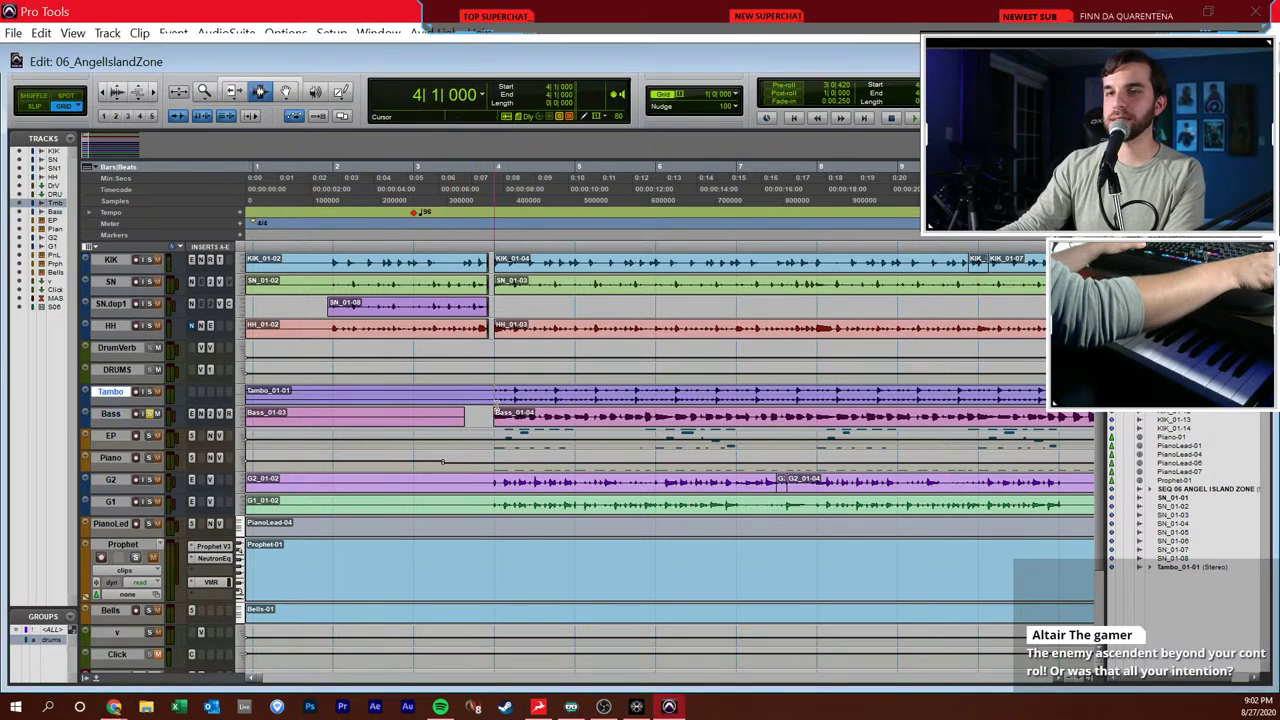
pyautogui.press('space')
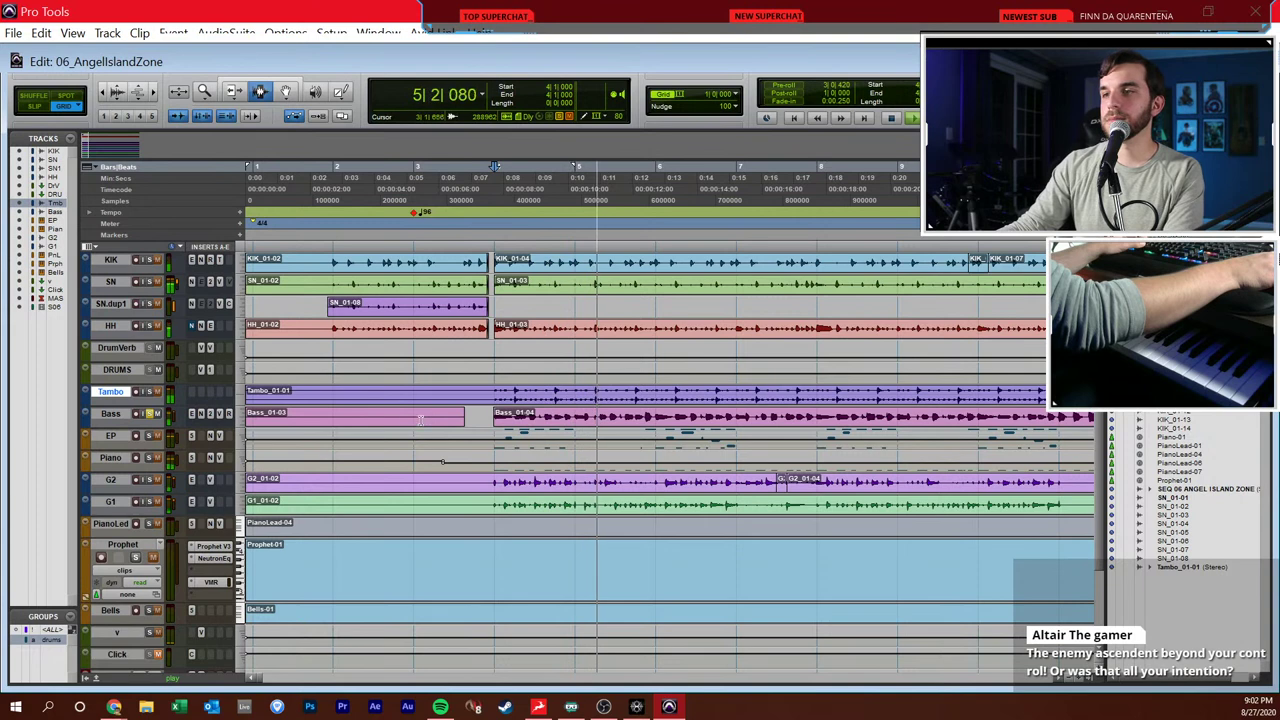
pyautogui.press('space')
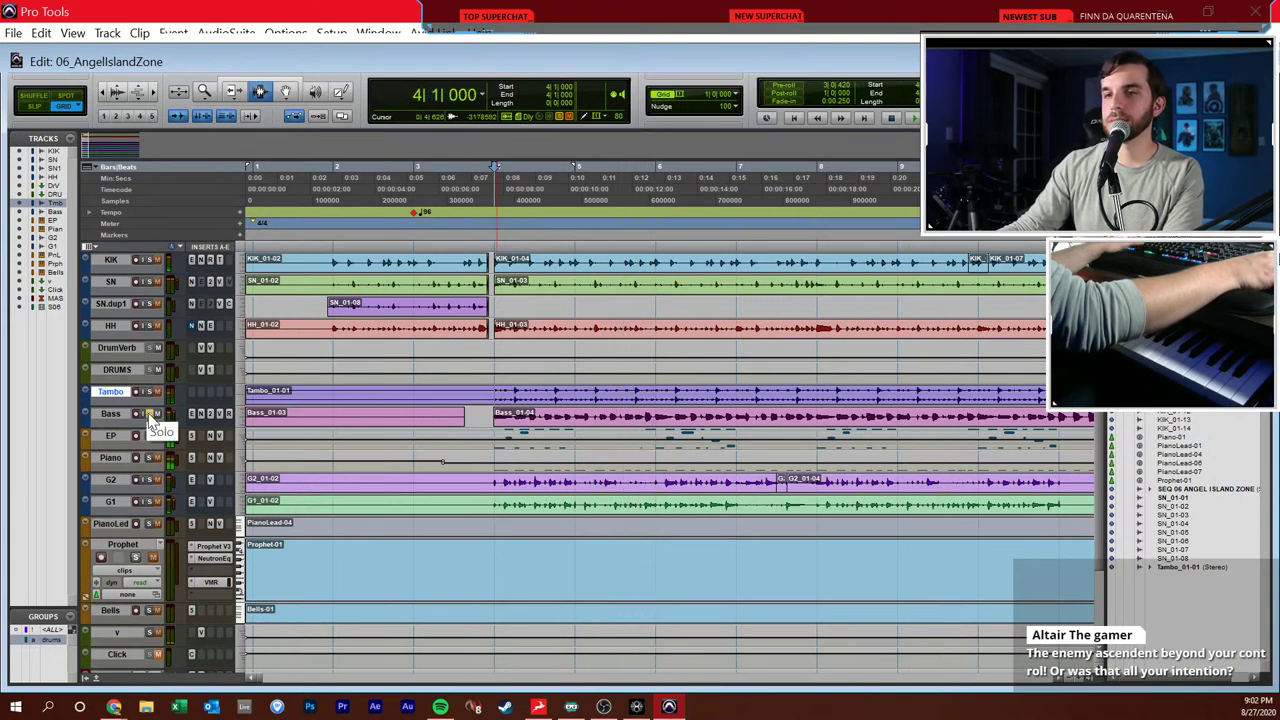
pyautogui.click(148, 413)
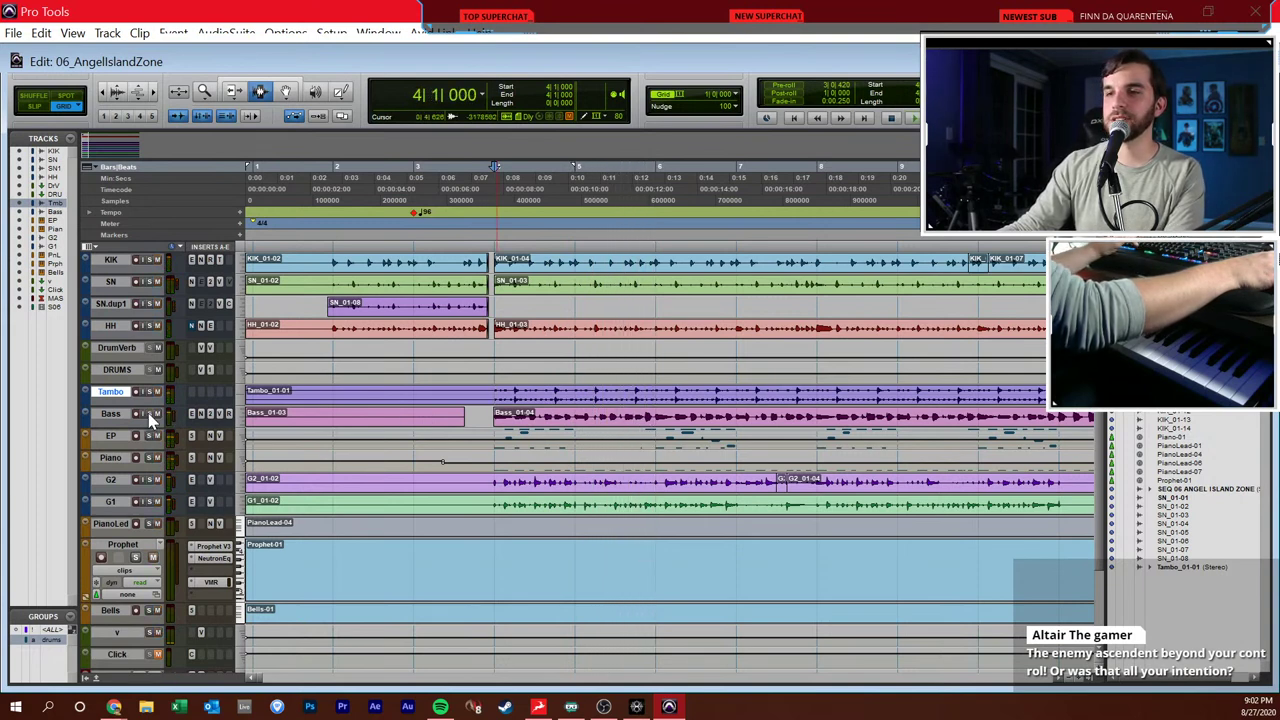
# - Play the full mix from bar 11, where the Prophet part comes in
pyautogui.press('r')
pyautogui.press('r')
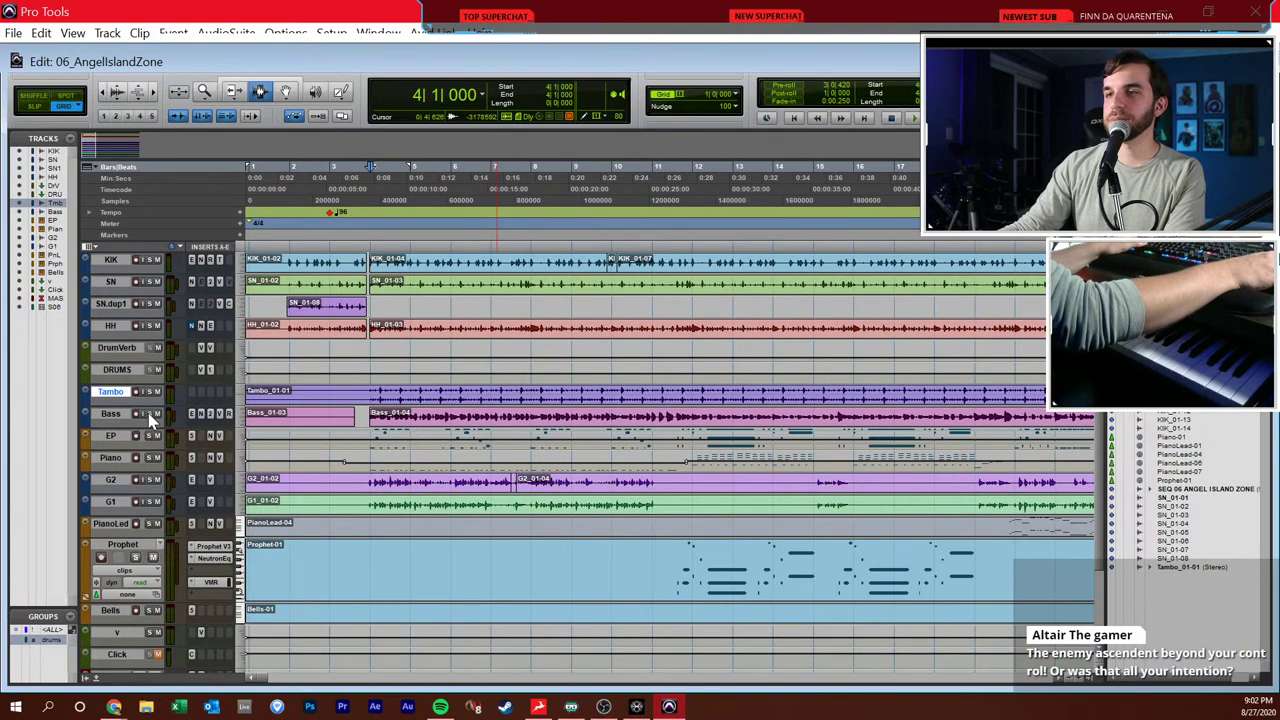
pyautogui.click(452, 424)
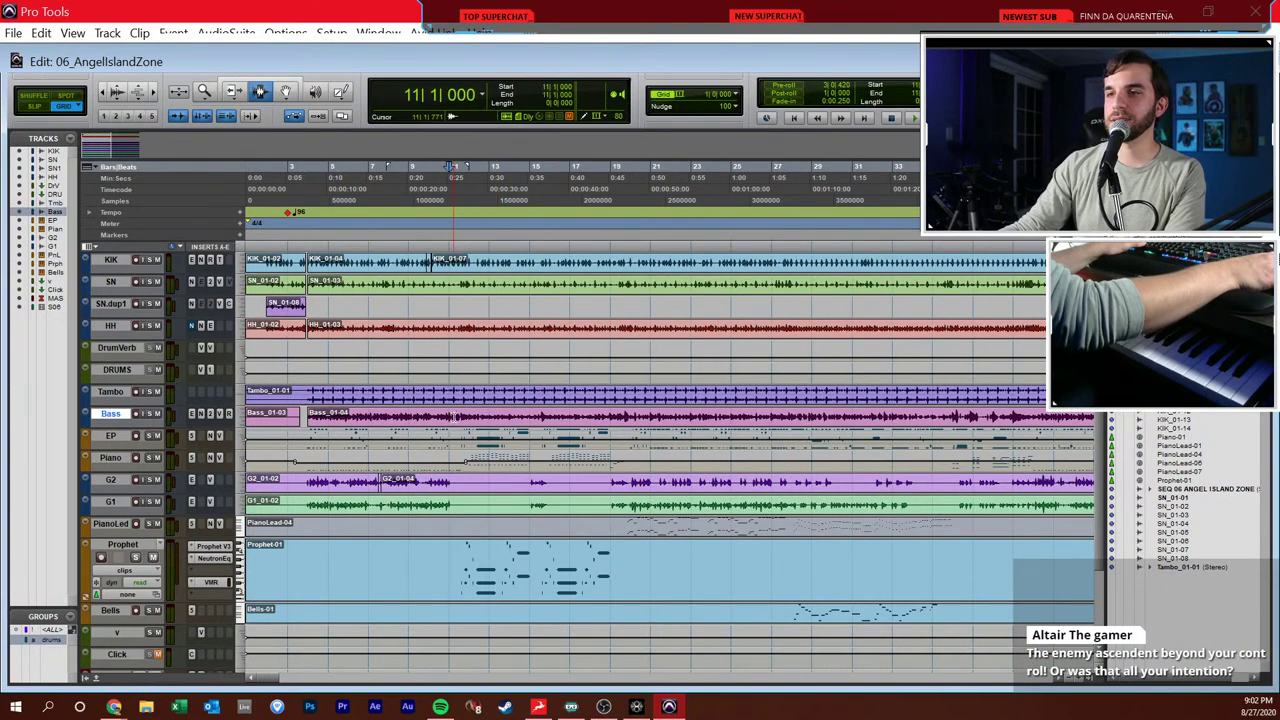
pyautogui.press('space')
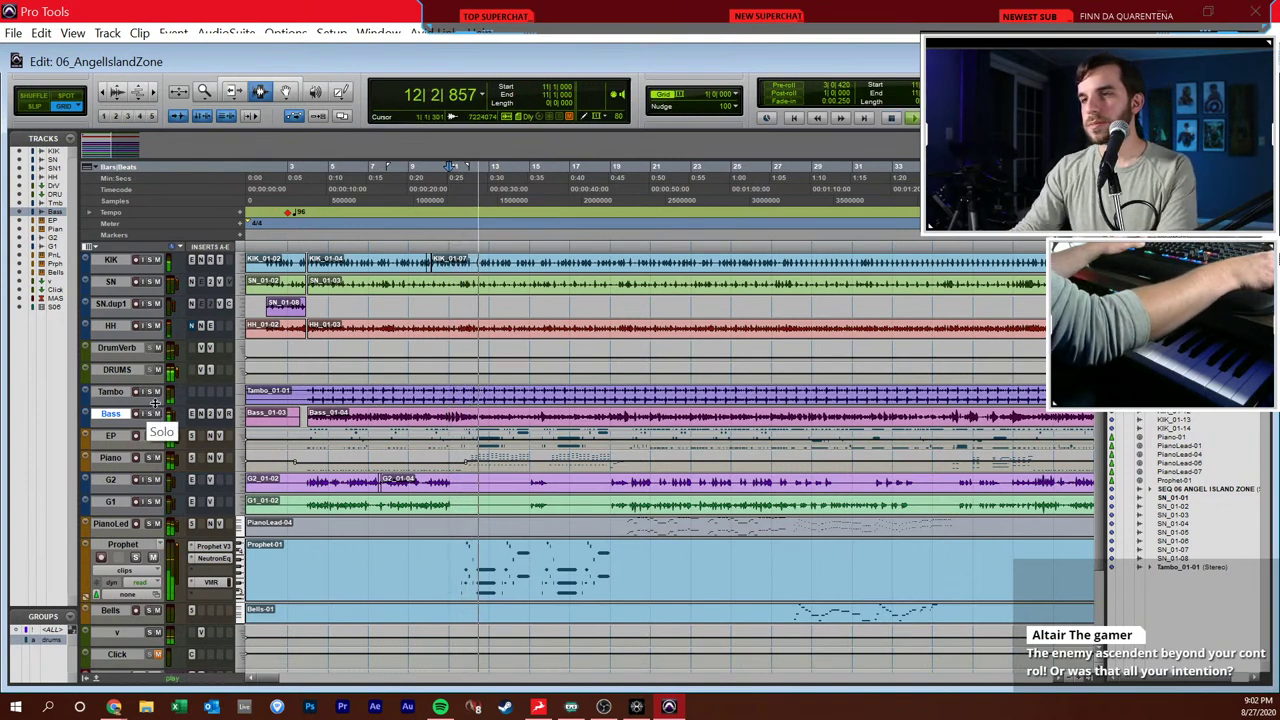
pyautogui.press('space')
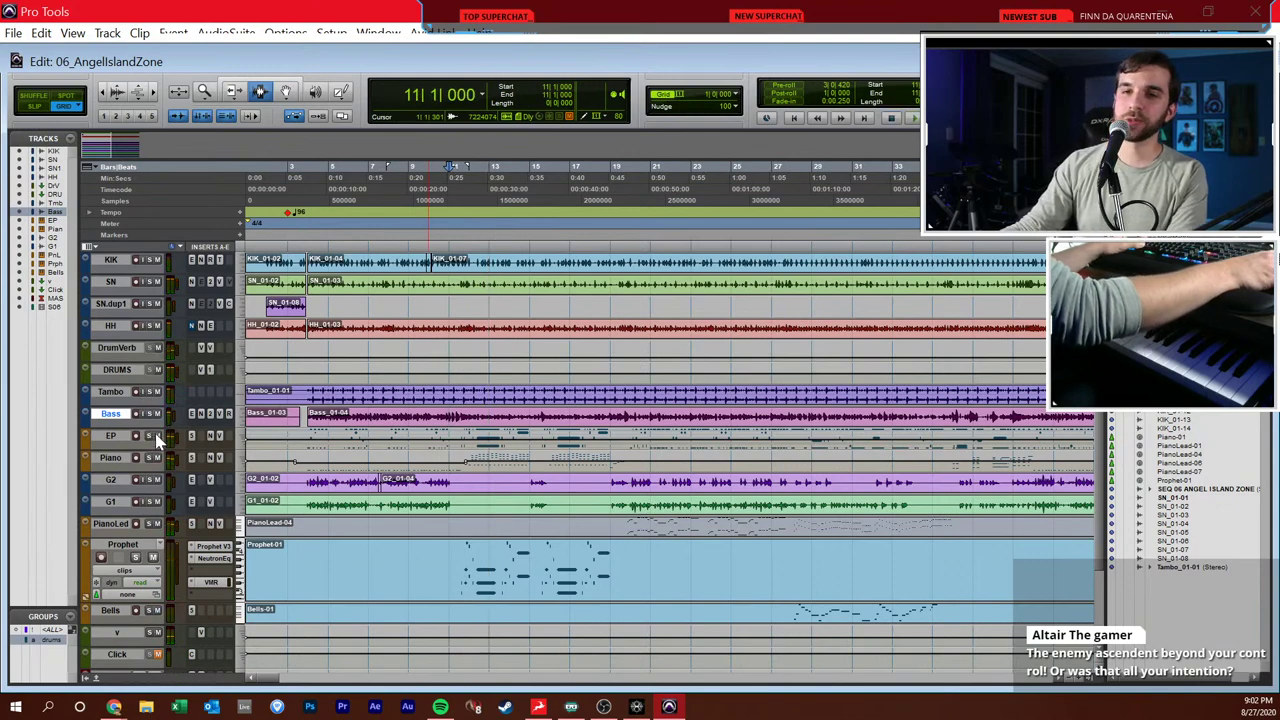
# - Solo the EP track, zoom in around bar 4 and play its part from there
pyautogui.click(150, 436)
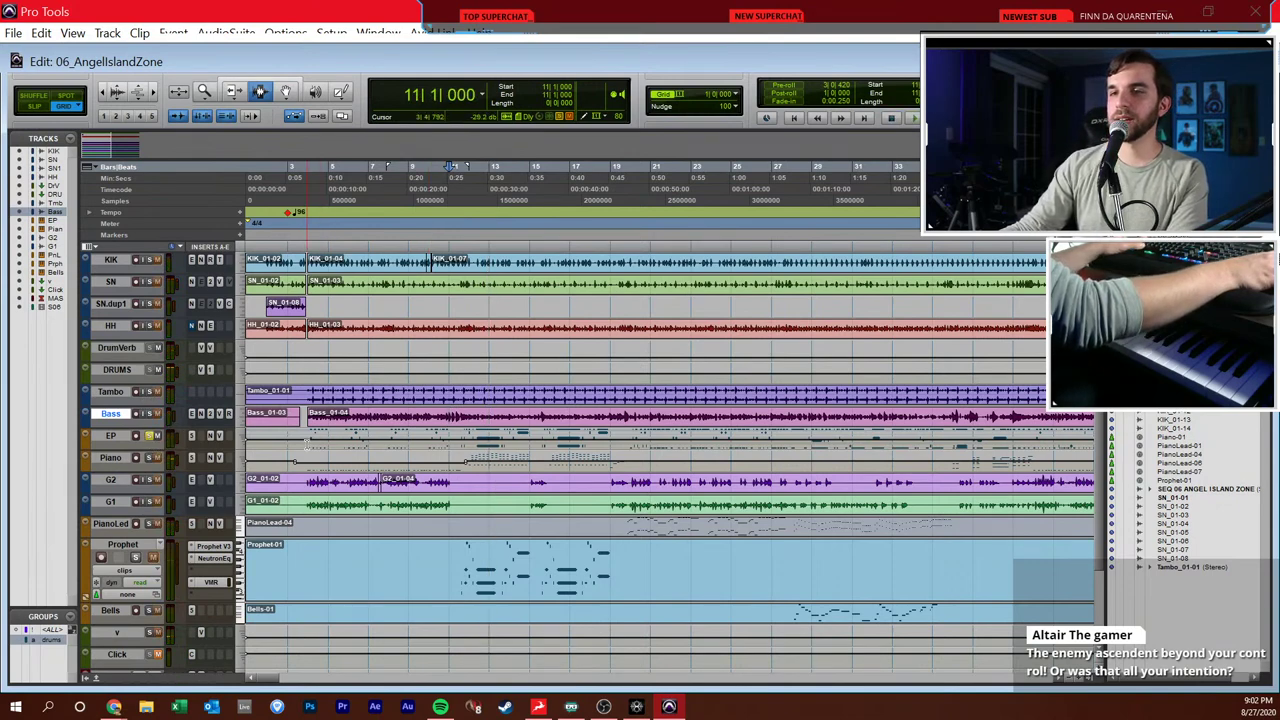
pyautogui.click(325, 432)
pyautogui.hotkey('ctrl', ']')
pyautogui.hotkey('ctrl', ']')
pyautogui.press('space')
# - Examine the EP track's Scarbee A-200 instrument in Kontakt and close the plug-in
pyautogui.hotkey('ctrl', '=')
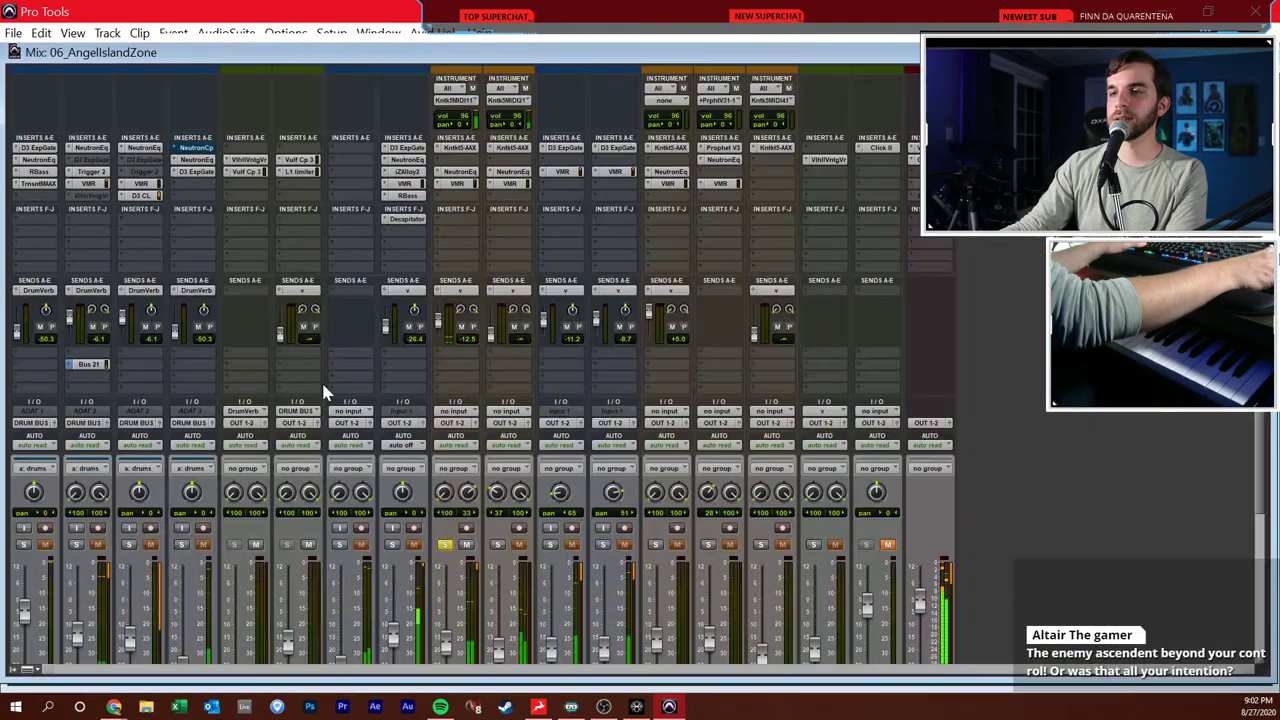
pyautogui.click(466, 148)
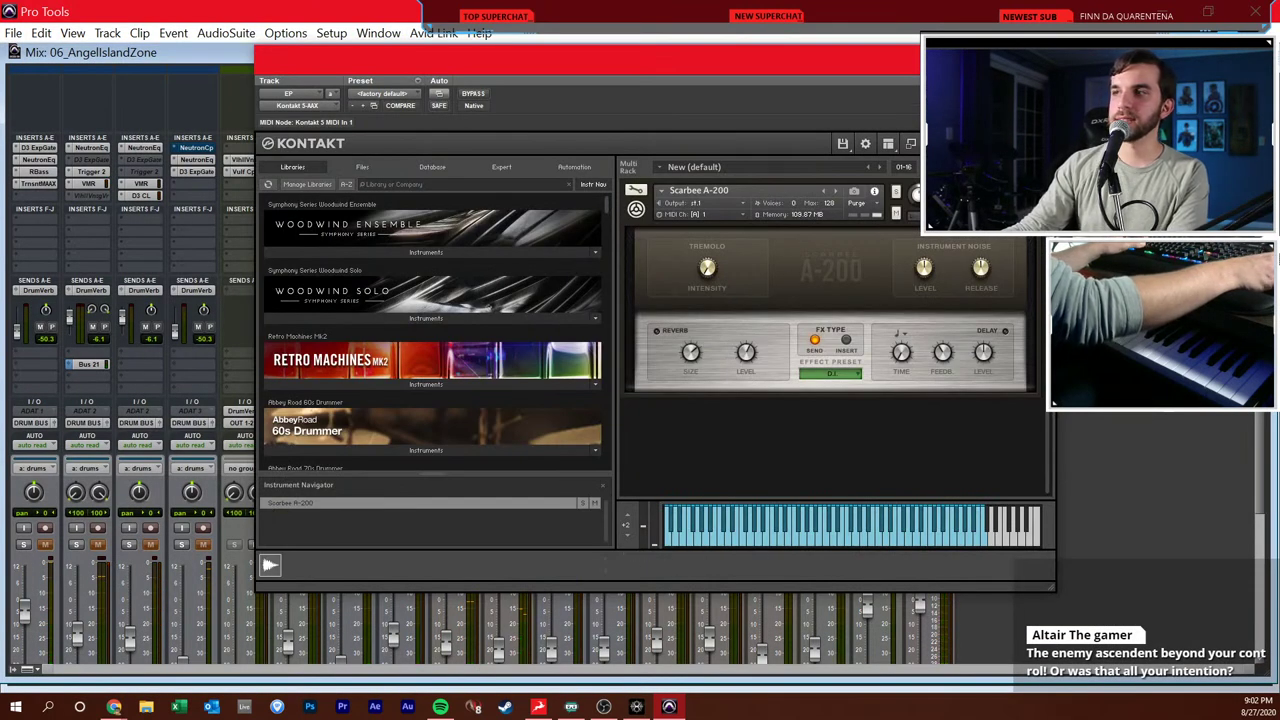
pyautogui.hotkey('ctrl', 'w')
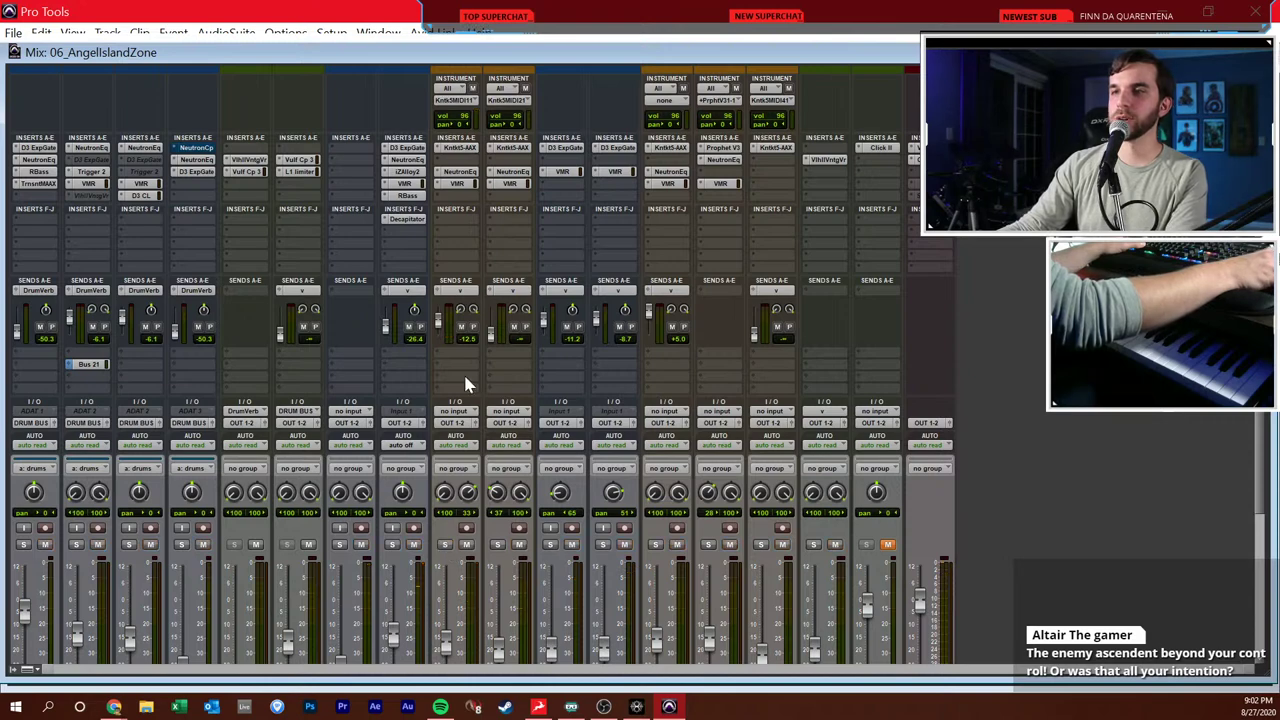
# - Play the full mix from bar 4 in the Edit window, solo the EP track and increase its track height
pyautogui.hotkey('ctrl', '=')
pyautogui.scroll(-1, 441, 391)
pyautogui.press('space')
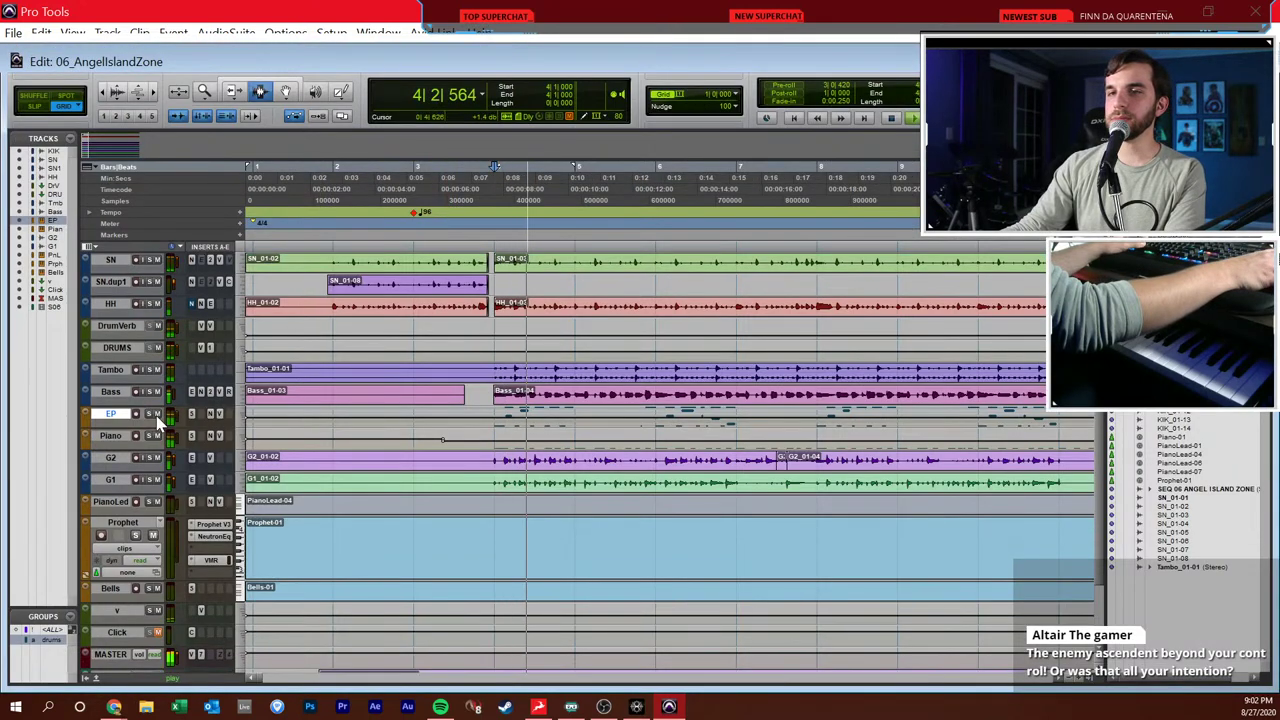
pyautogui.moveTo(148, 424); pyautogui.dragTo(155, 541)
pyautogui.press('space')
# - View the EP track's notes around bar 4 in the MIDI Editor, record-enable the track and return to the Edit window
pyautogui.press('super+equal')
pyautogui.scroll(5, 675, 392)
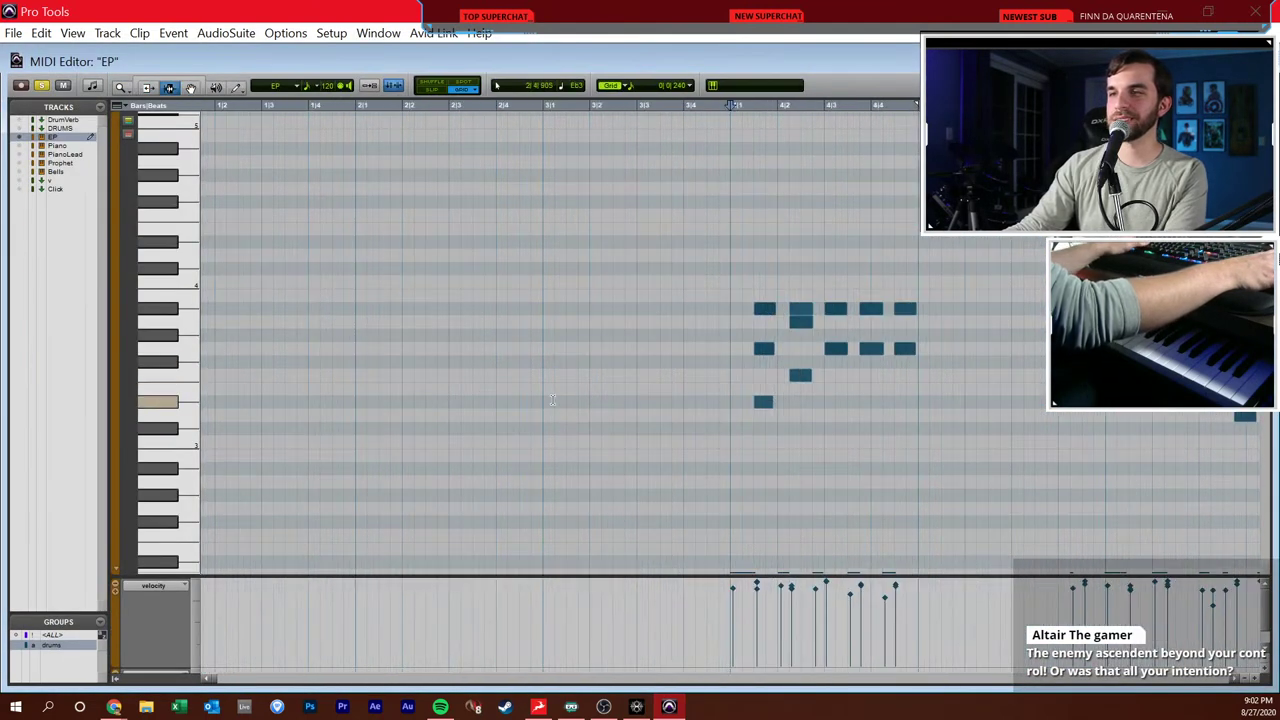
pyautogui.hscroll(1, 675, 392)
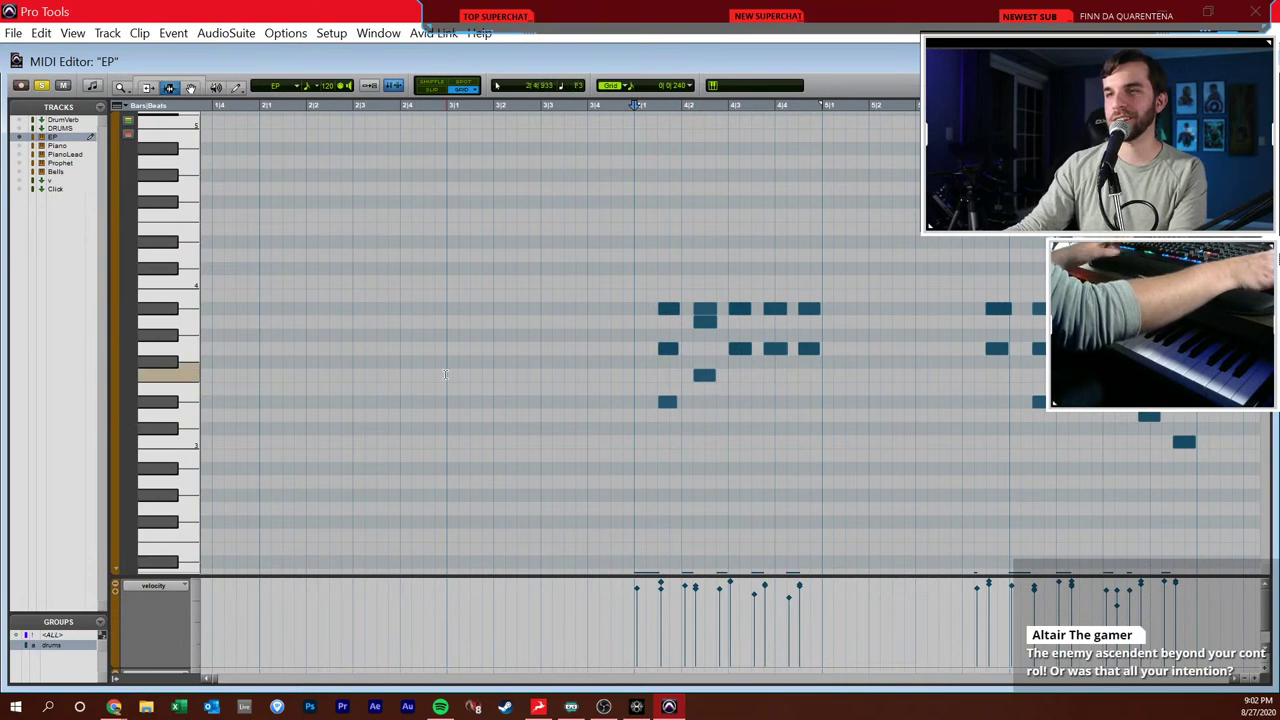
pyautogui.scroll(-4, 566, 398)
pyautogui.scroll(1, 566, 398)
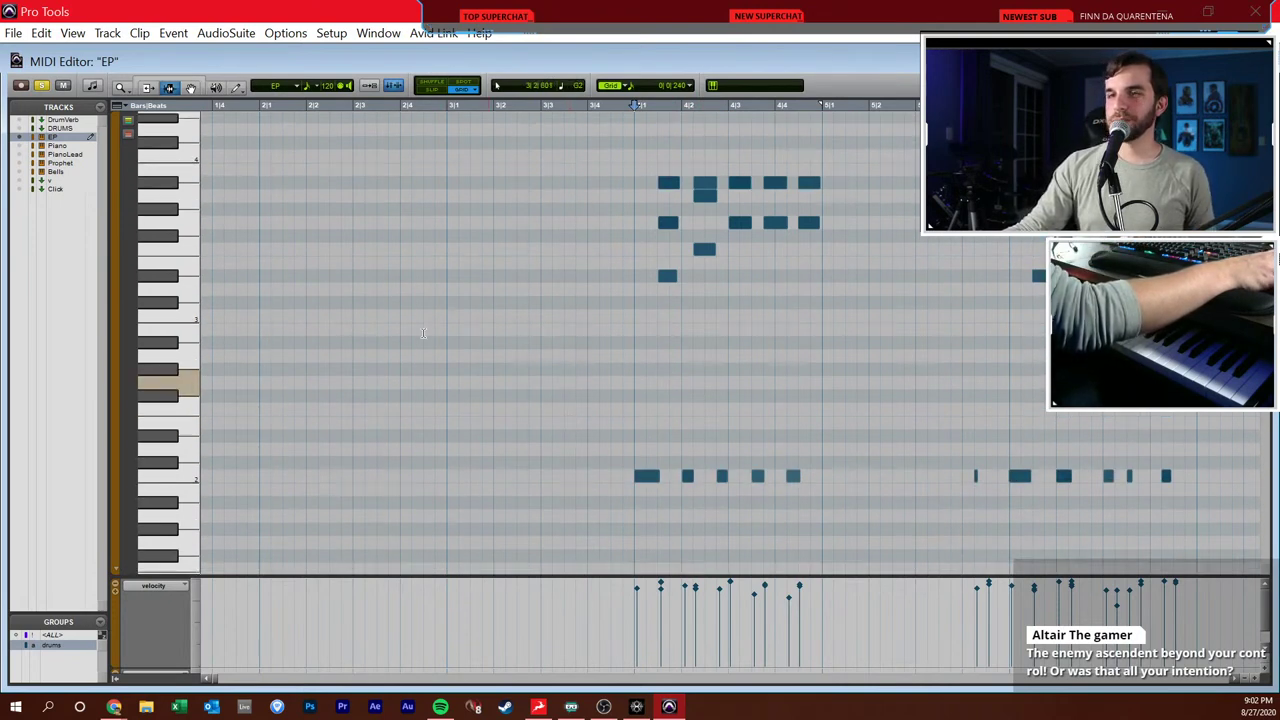
pyautogui.click(21, 86)
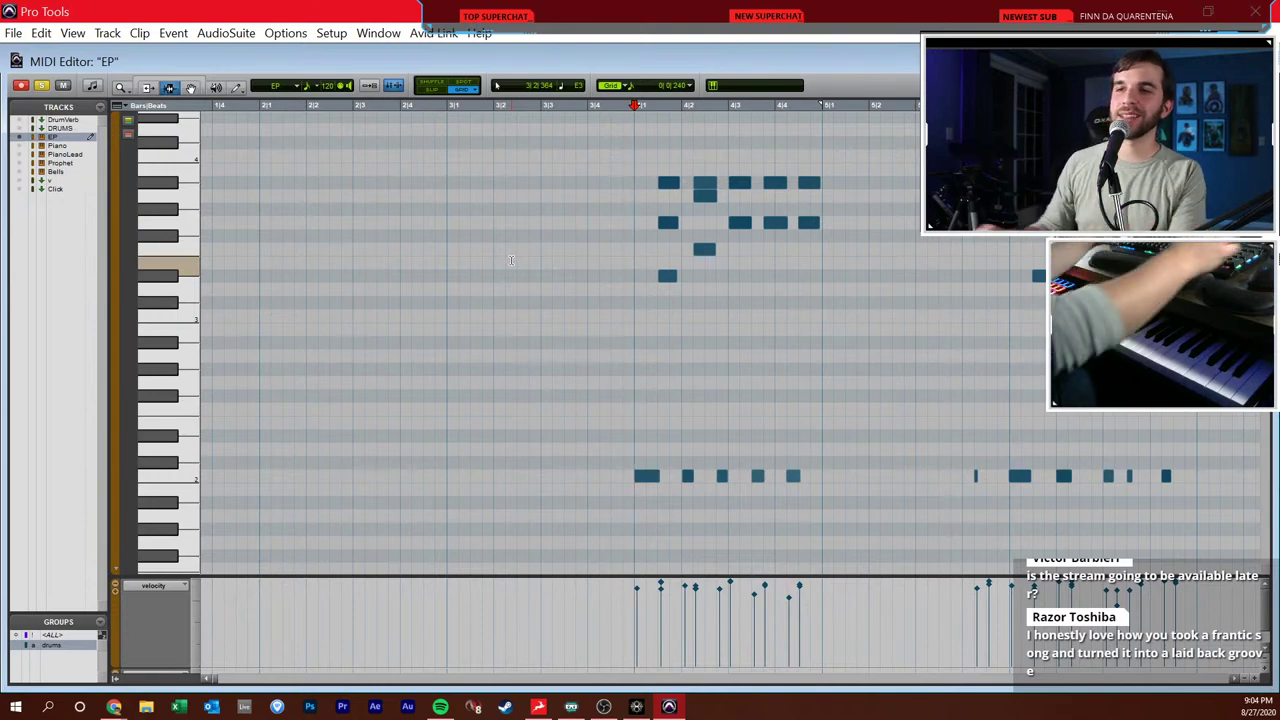
pyautogui.hotkey('ctrl', '=')
pyautogui.scroll(-3, 458, 335)
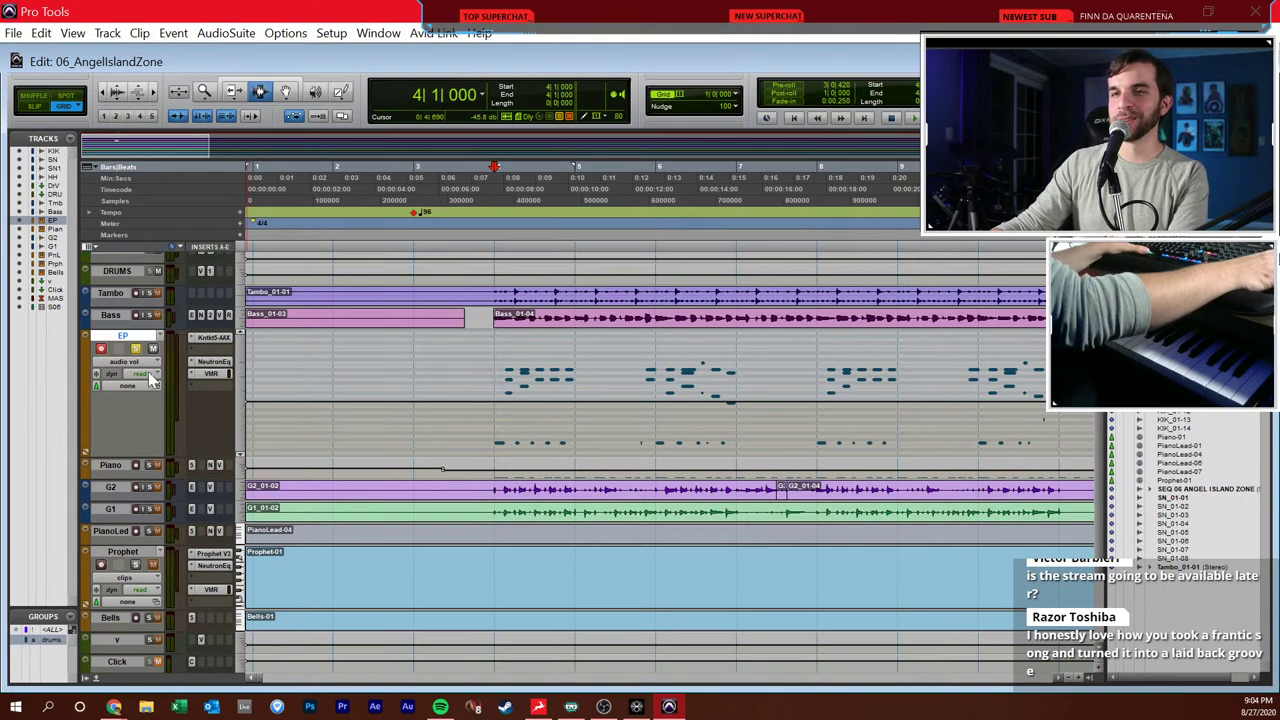
# - Solo the Piano track and play its part from bar 4
pyautogui.click(146, 464)
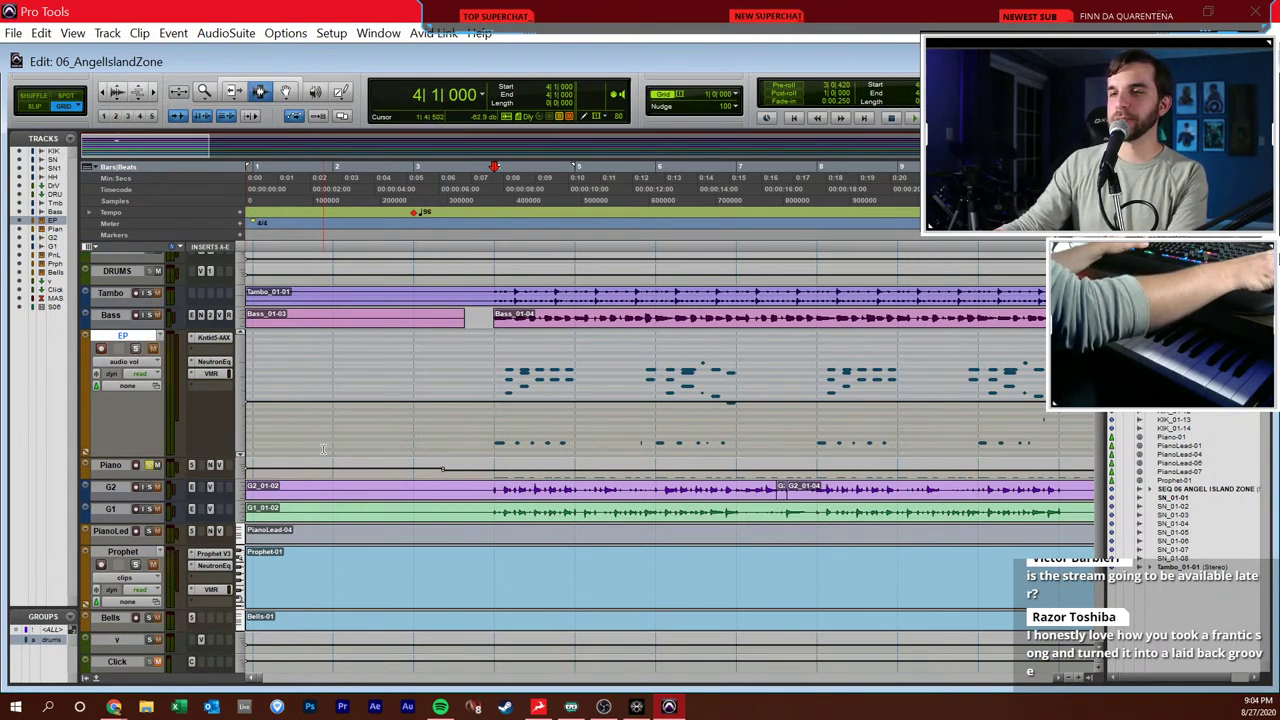
pyautogui.press('space')
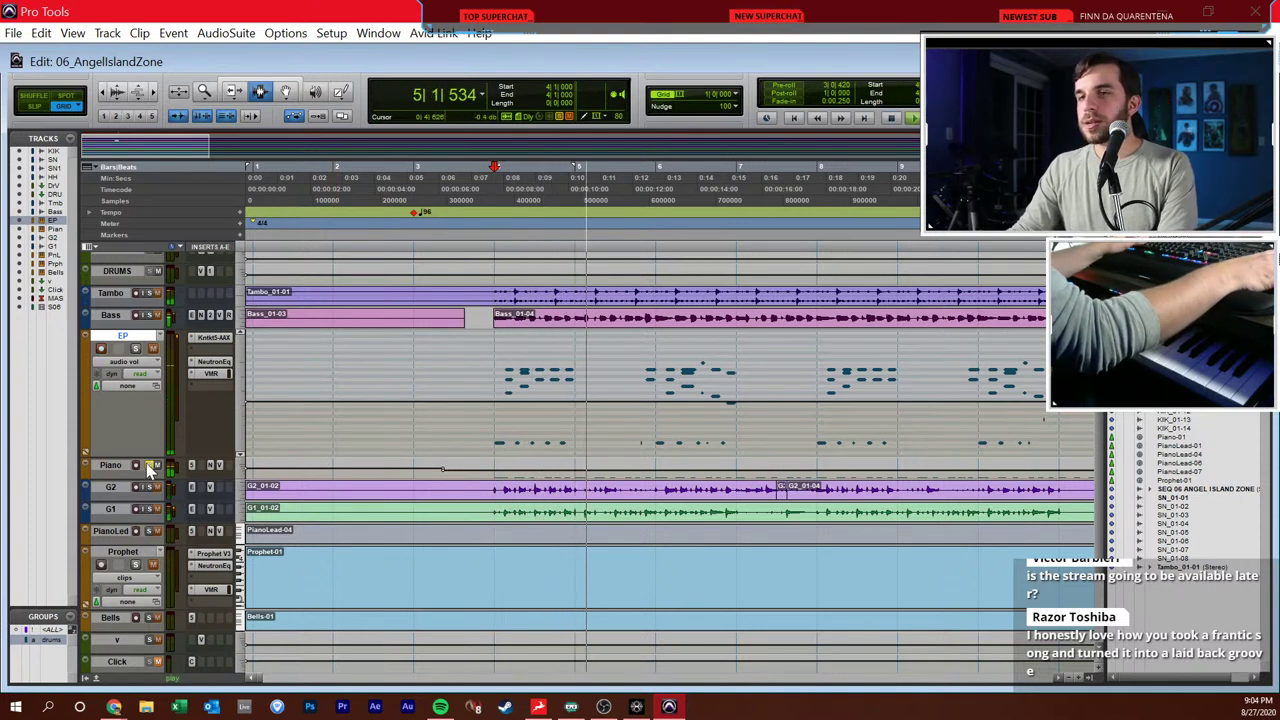
pyautogui.press('space')
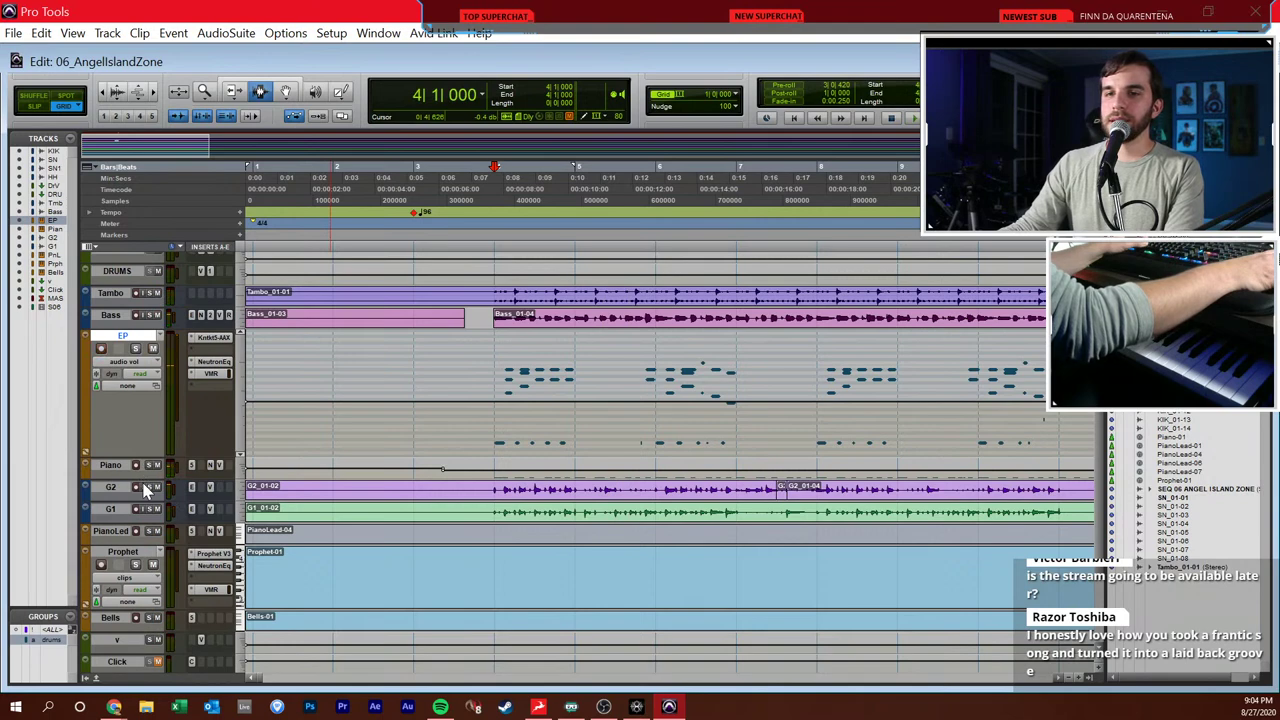
# - Select and solo the G2 and G1 guitar tracks and set their track height to medium
pyautogui.click(110, 487)
pyautogui.keyDown('shift'); pyautogui.click(110, 509); pyautogui.keyUp('shift')
pyautogui.click(246, 521)
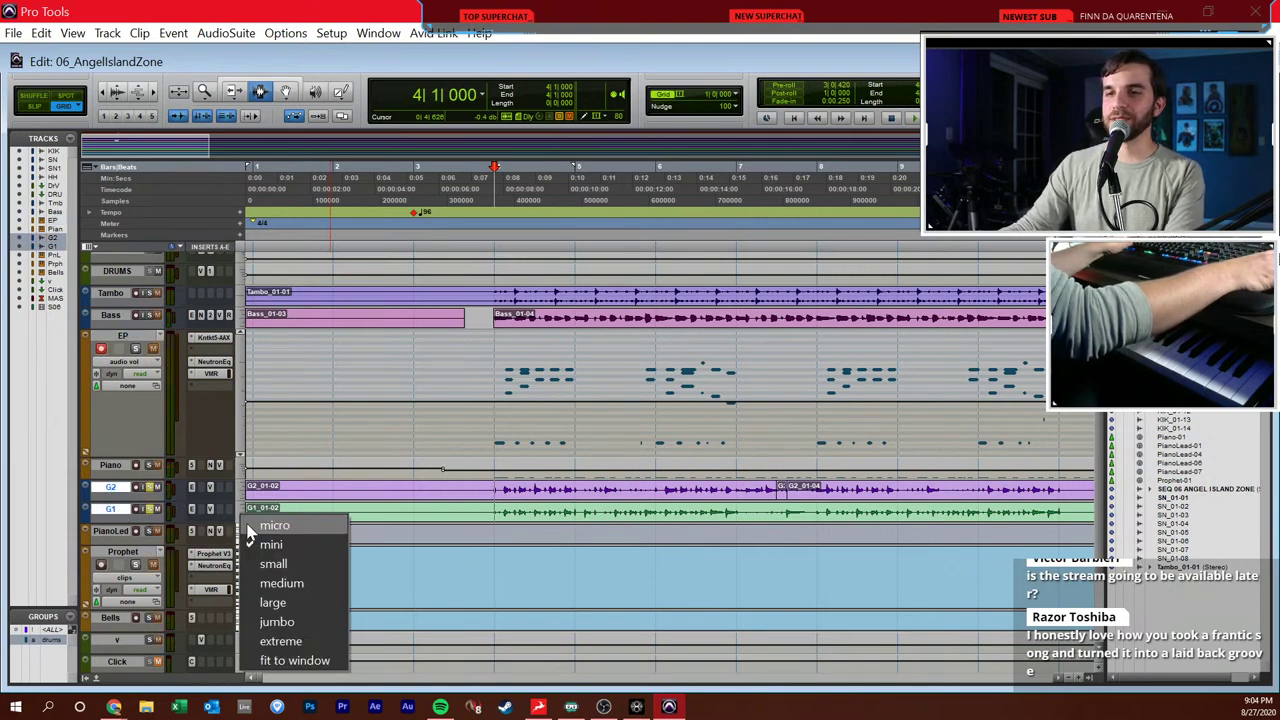
pyautogui.click(281, 583)
pyautogui.scroll(-1, 495, 477)
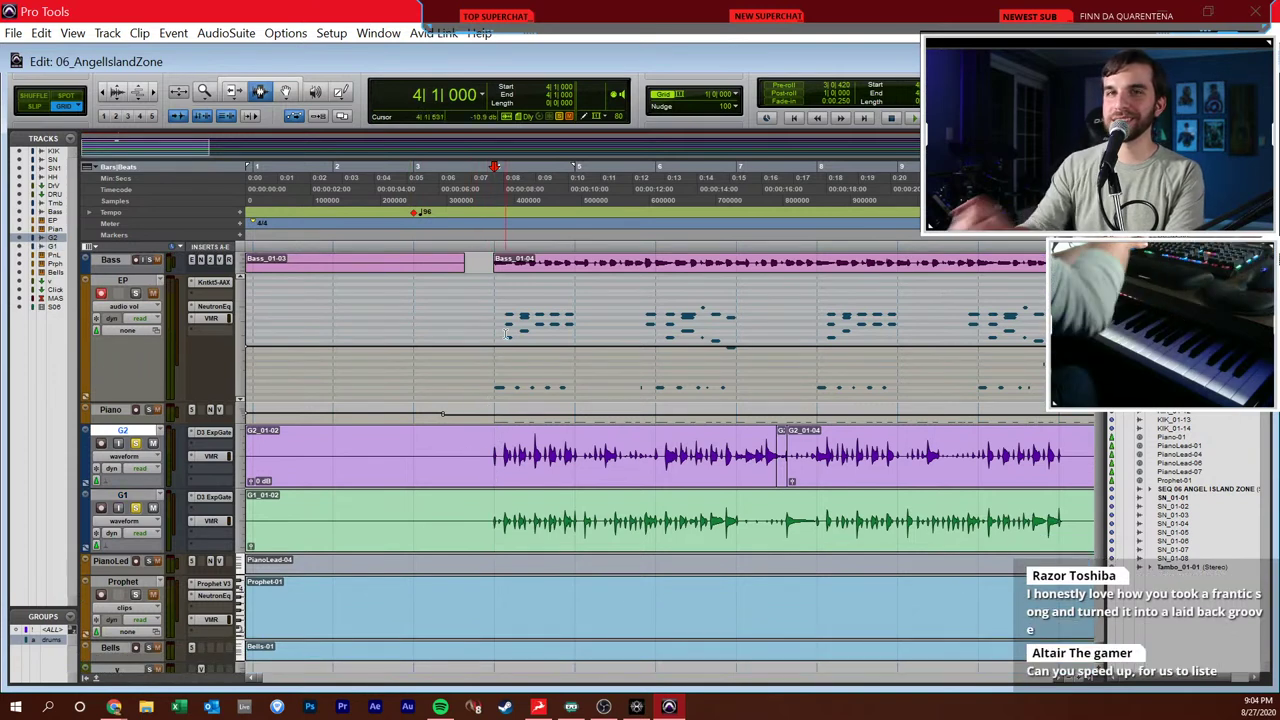
# - Play the soloed guitar parts from bar 4 alongside the video, and replay the passage into the following bars
pyautogui.press('space')
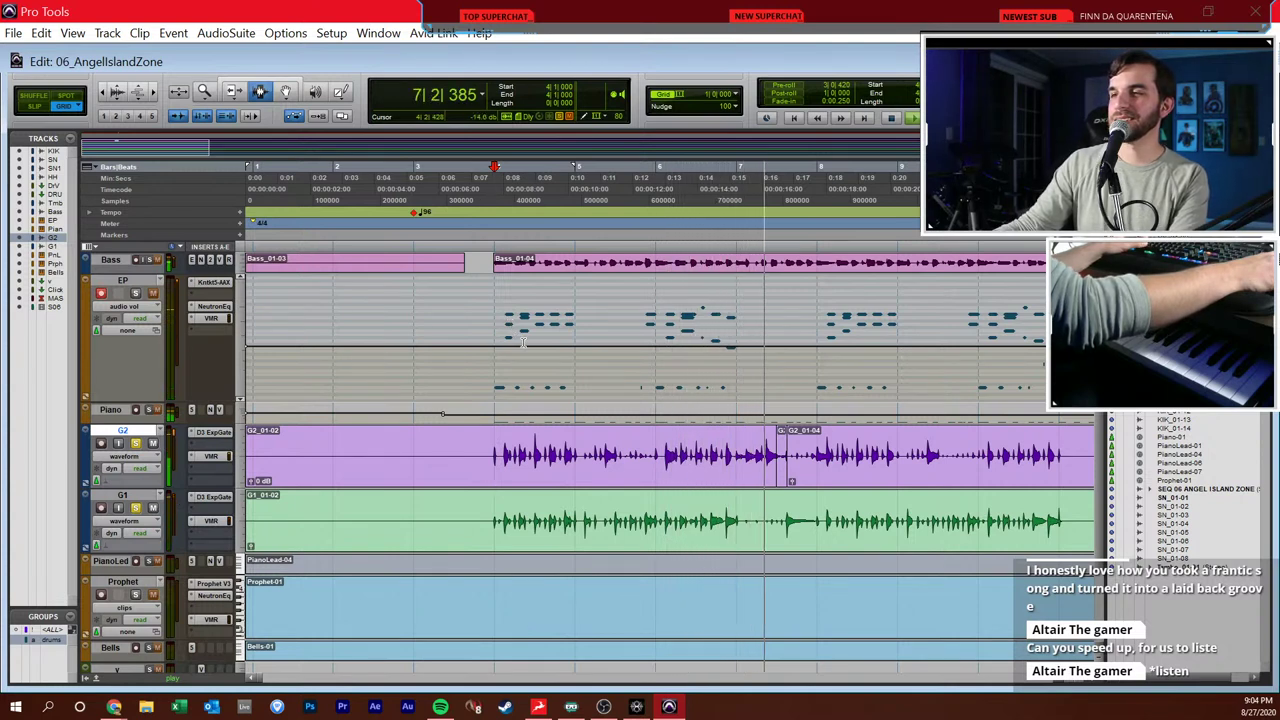
pyautogui.press('space')
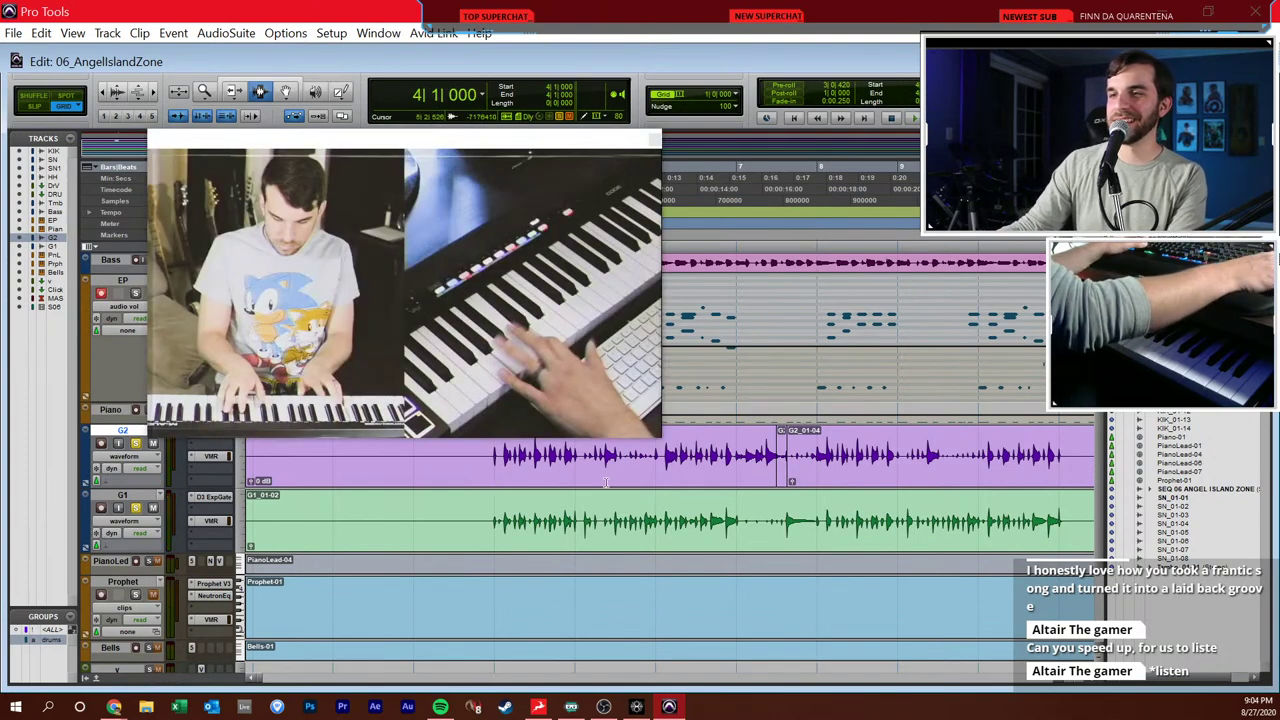
pyautogui.press('space')
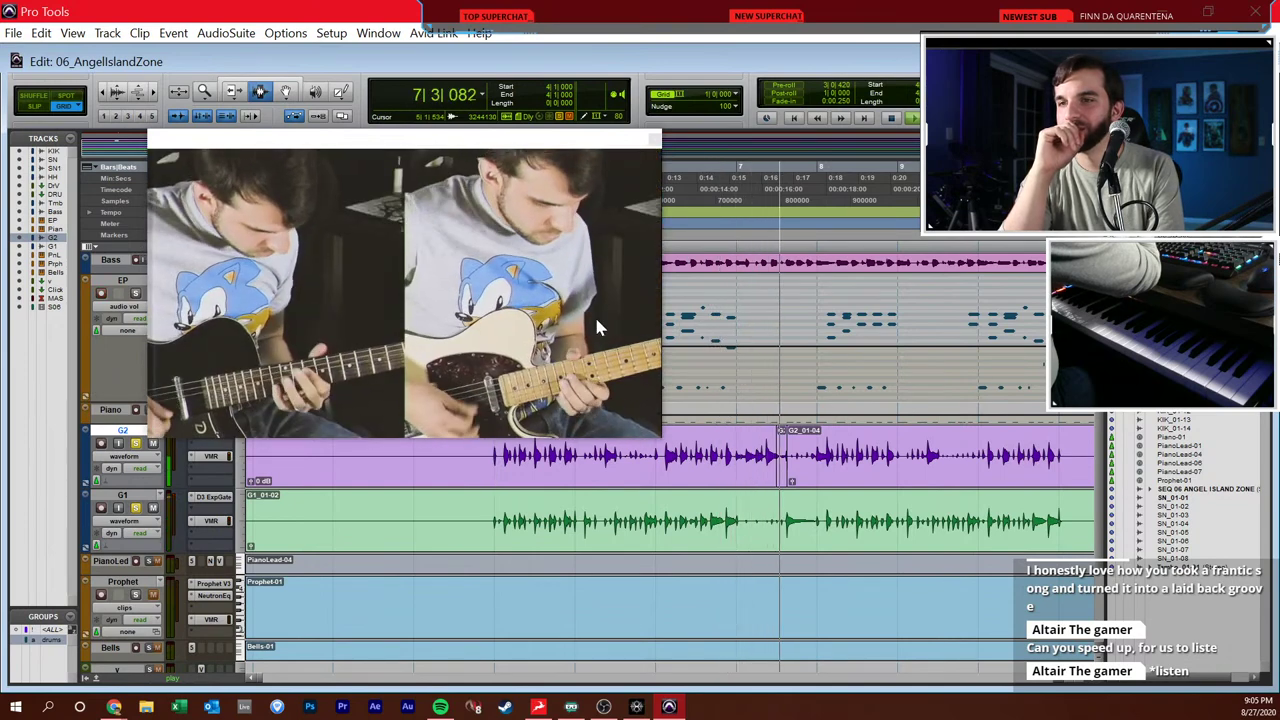
pyautogui.press('space')
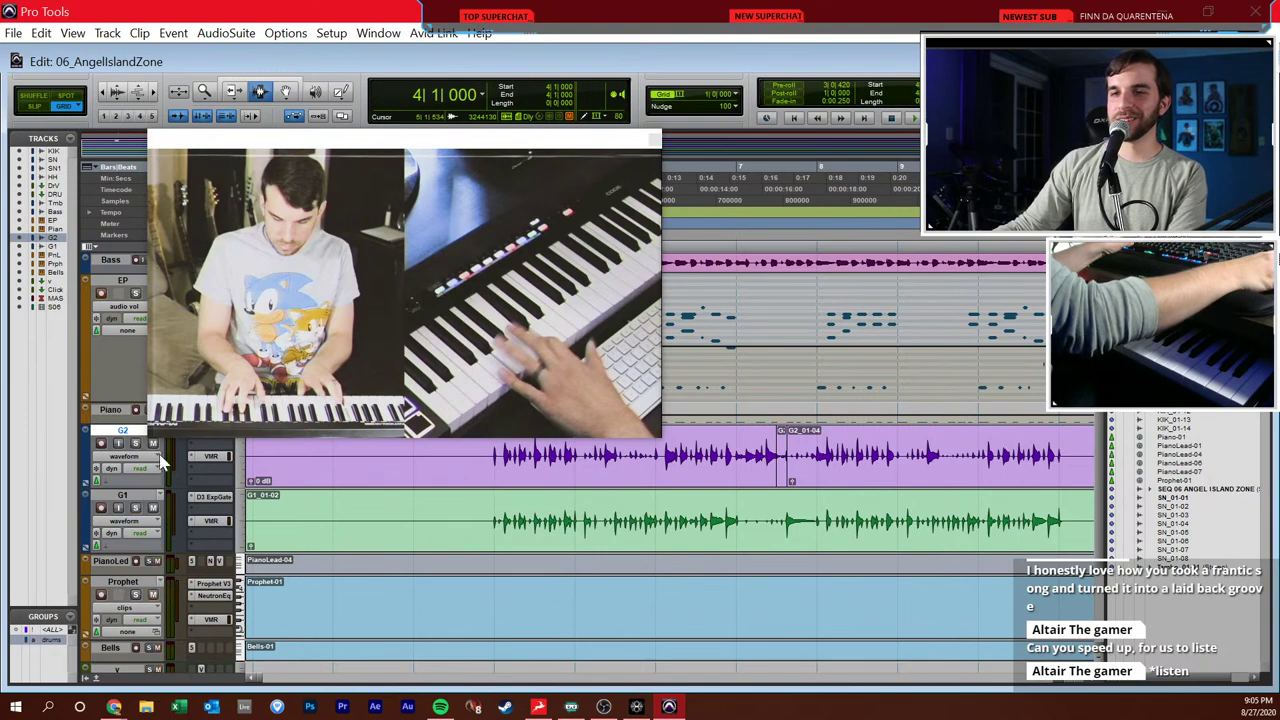
pyautogui.press('space')
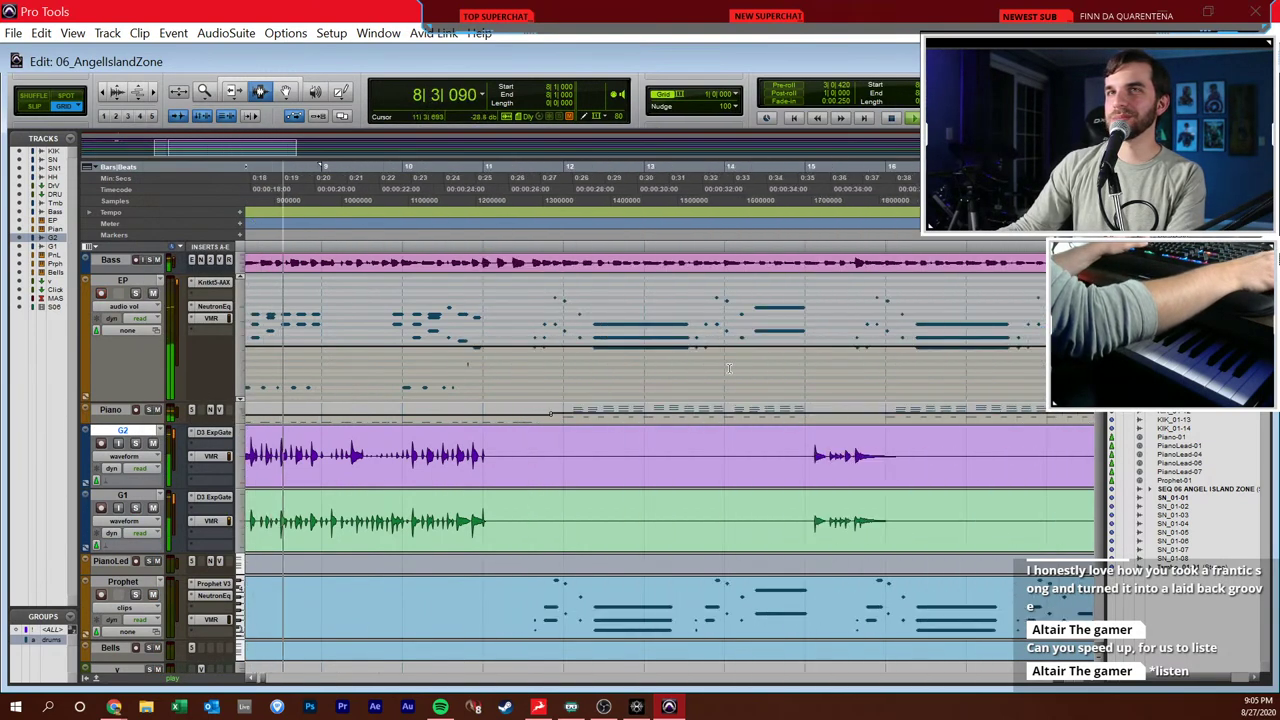
# - Place the playback position at bar 12 and play the full mix from there
pyautogui.click(486, 467)
pyautogui.click(551, 447)
pyautogui.click(490, 466)
pyautogui.click(545, 456)
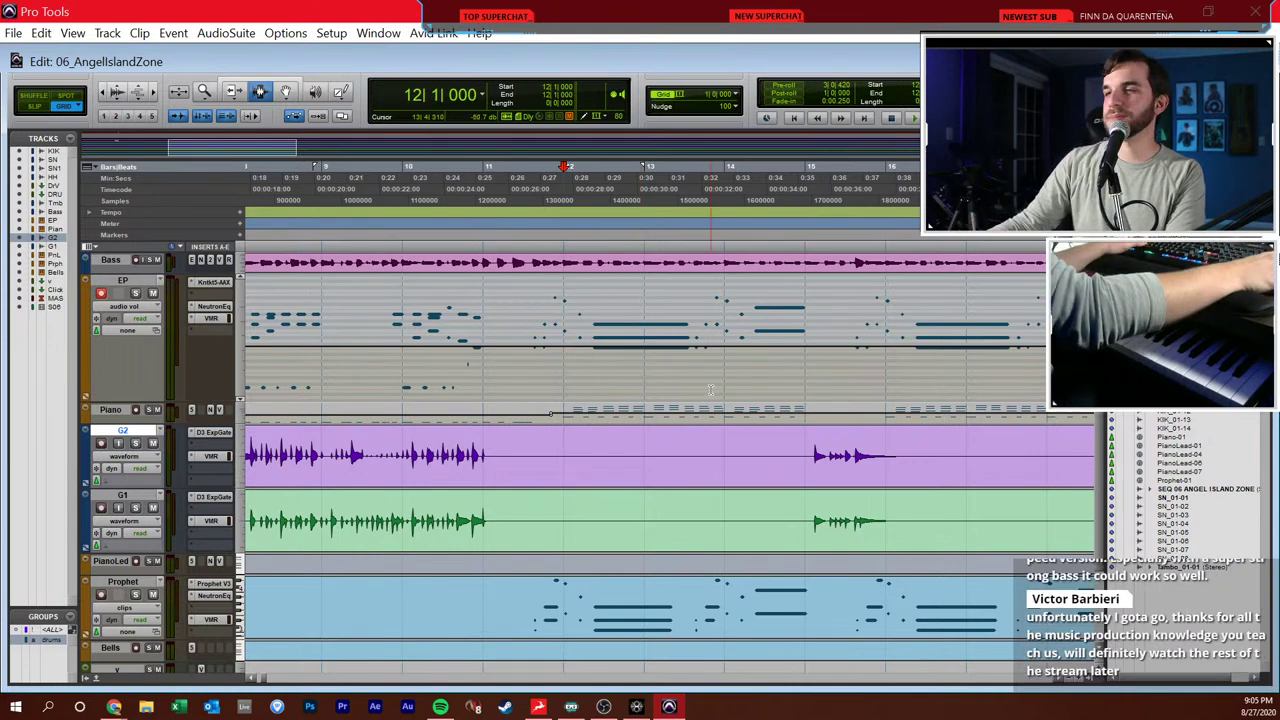
pyautogui.hscroll(2, 540, 400)
pyautogui.press('space')
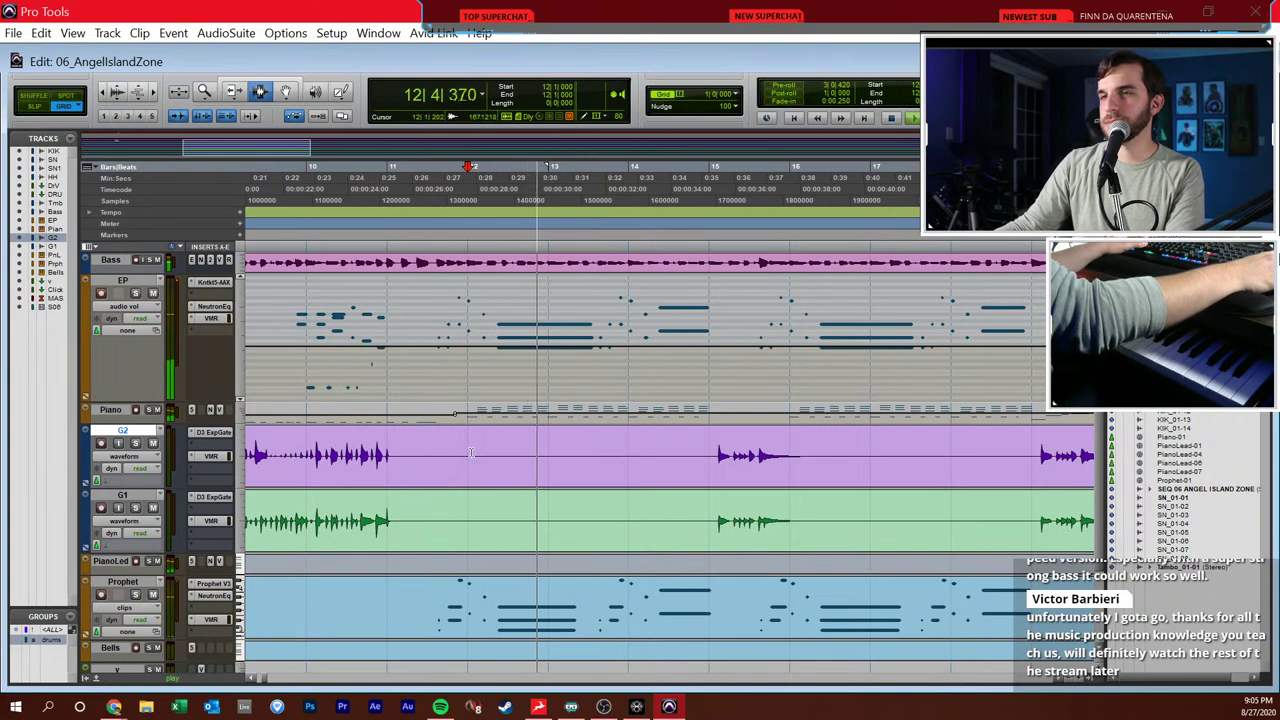
pyautogui.press('space')
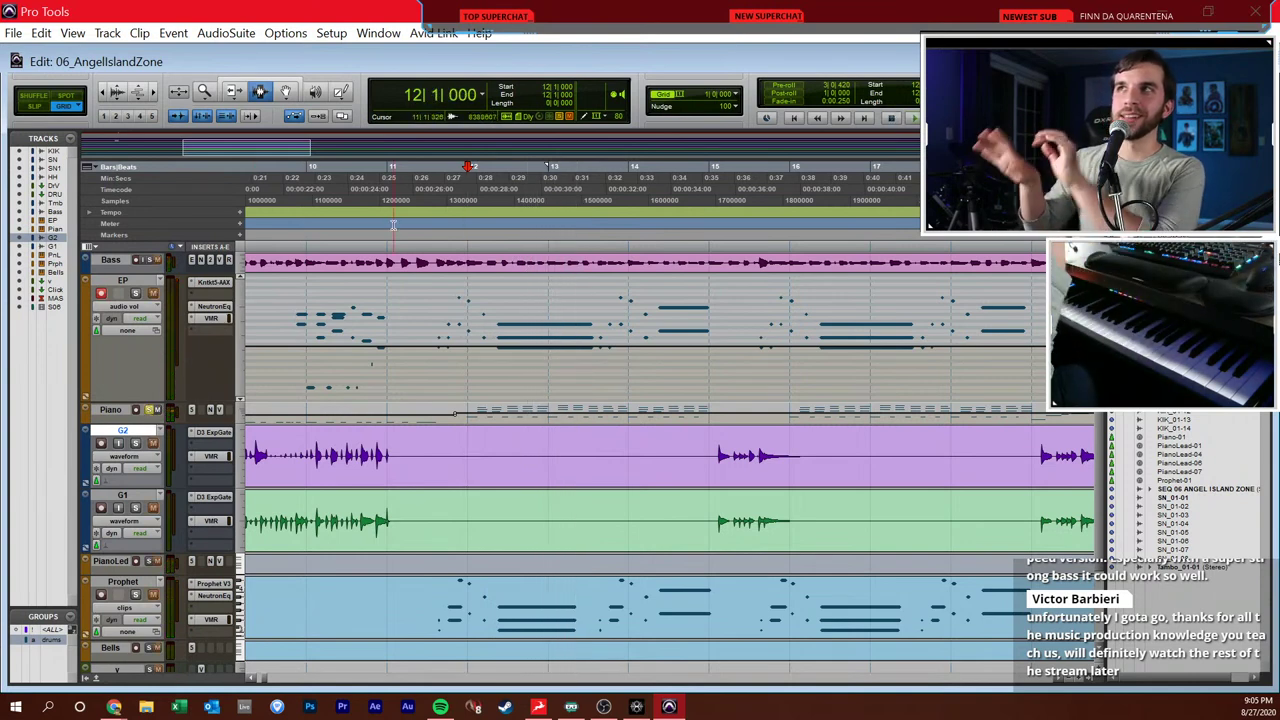
# - Play the soloed Piano part from bar 12 and turn its solo off to hear it in the mix
pyautogui.press('space')
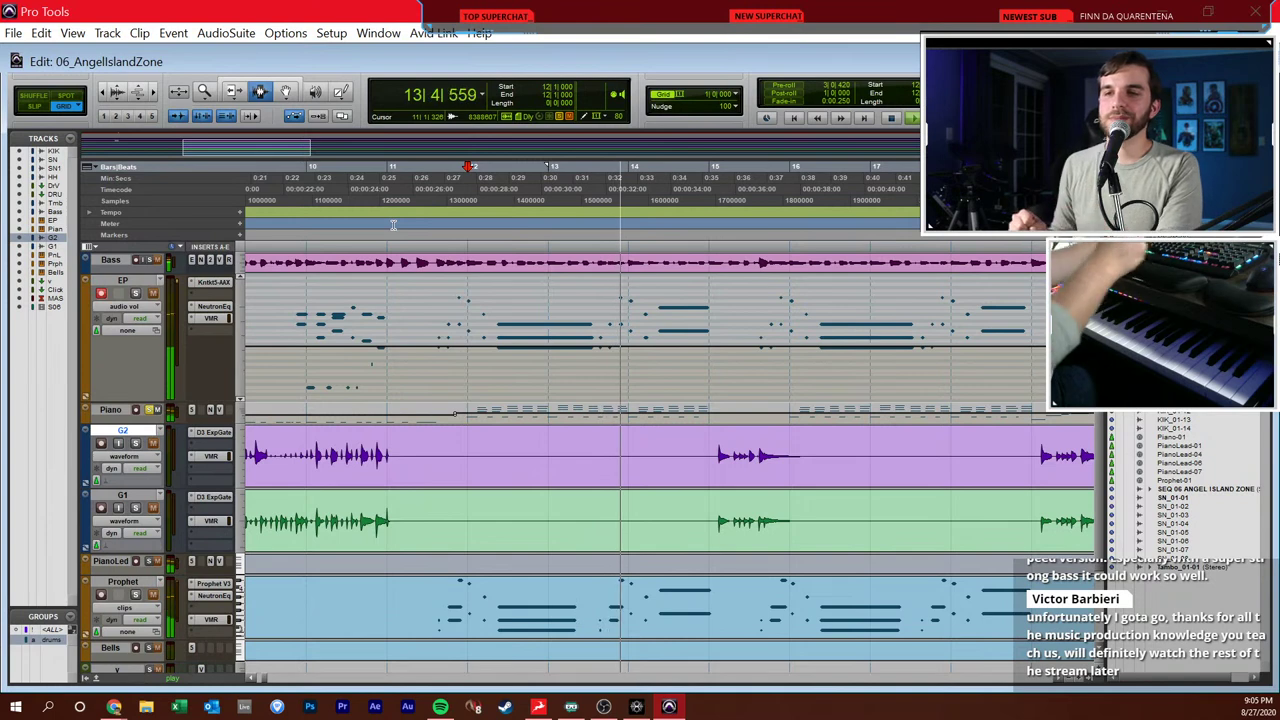
pyautogui.press('space')
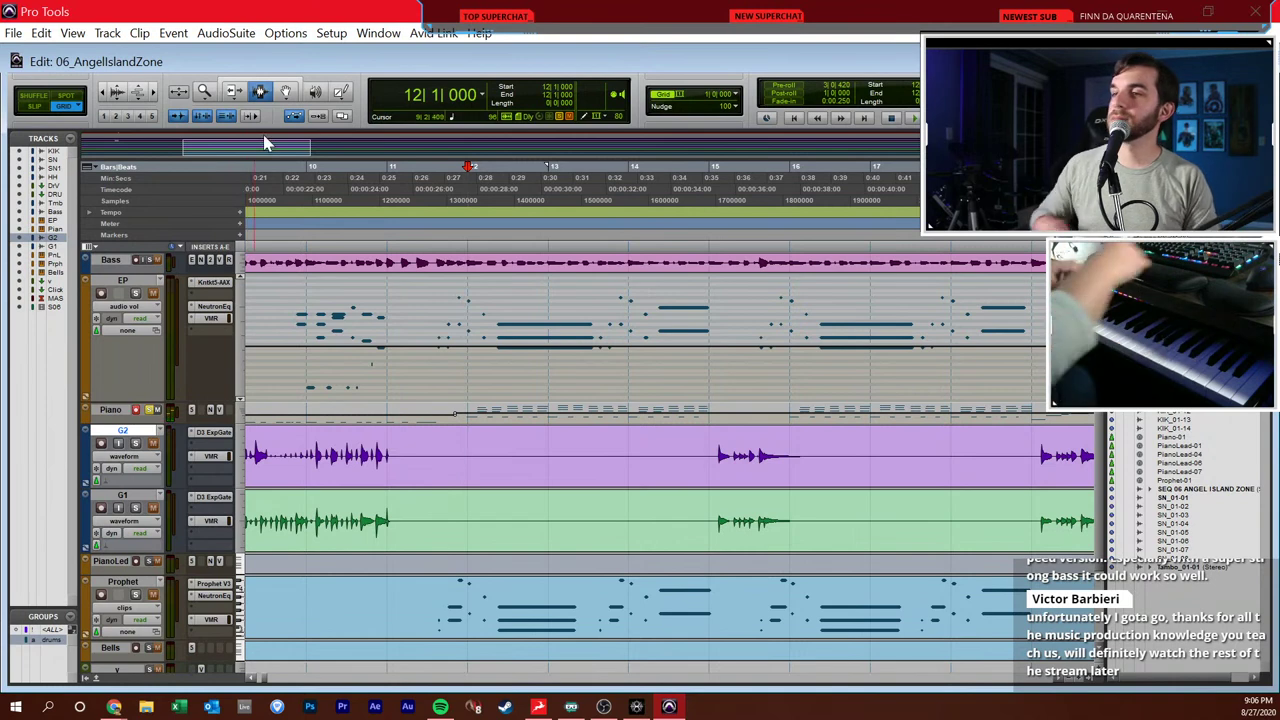
pyautogui.press('space')
pyautogui.click(148, 410)
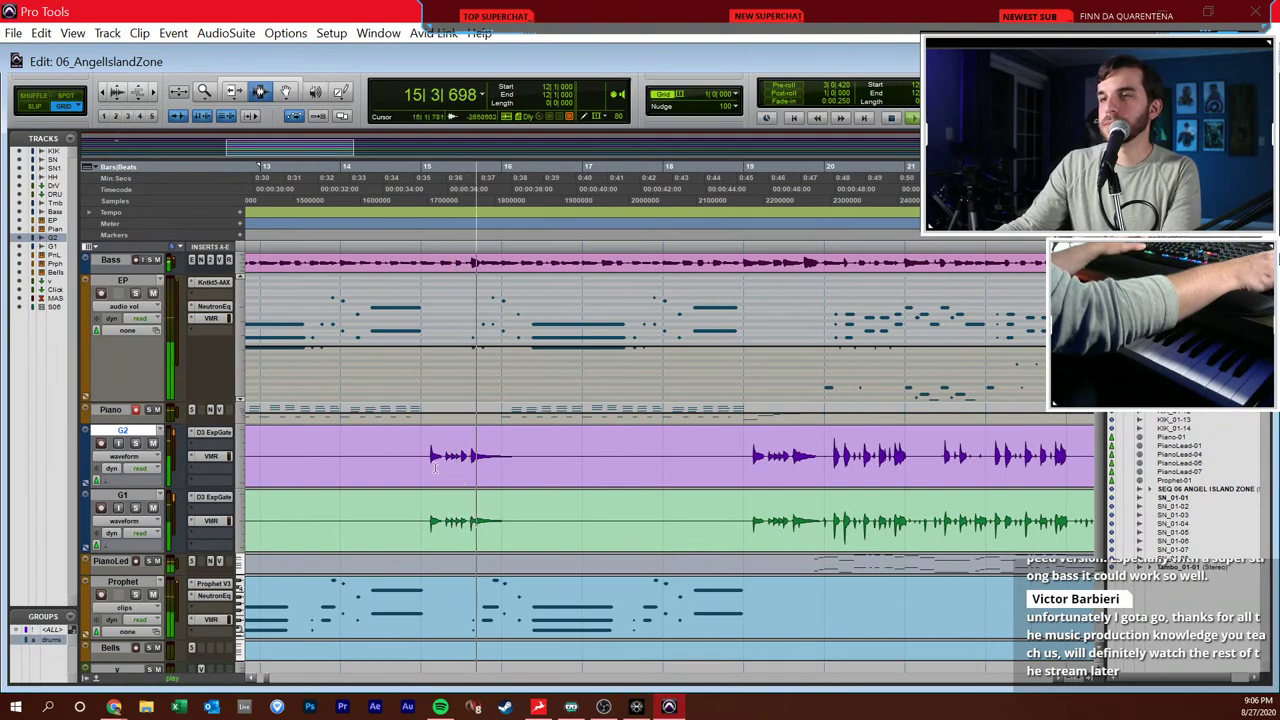
pyautogui.press('space')
# - Select bars 15 to 17 on the G2 track and play the phrase with G2 and G1 soloed separately and together
pyautogui.moveTo(438, 468); pyautogui.dragTo(582, 466)
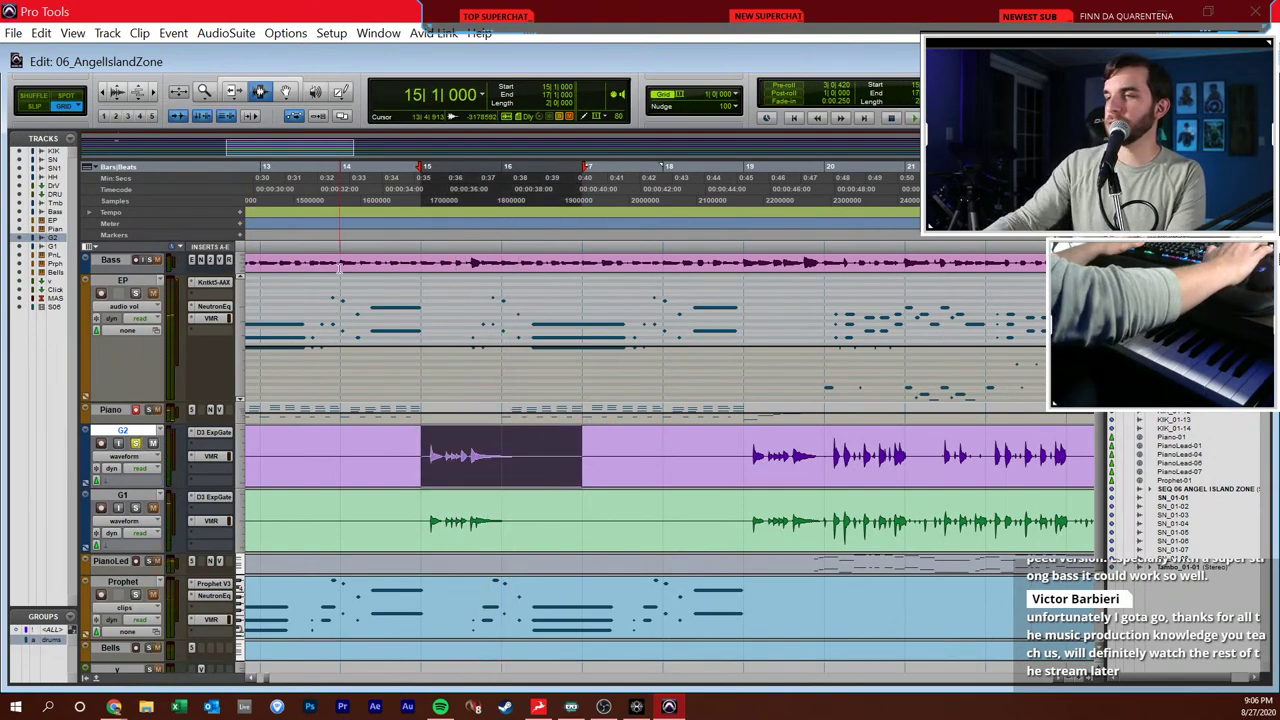
pyautogui.press('space')
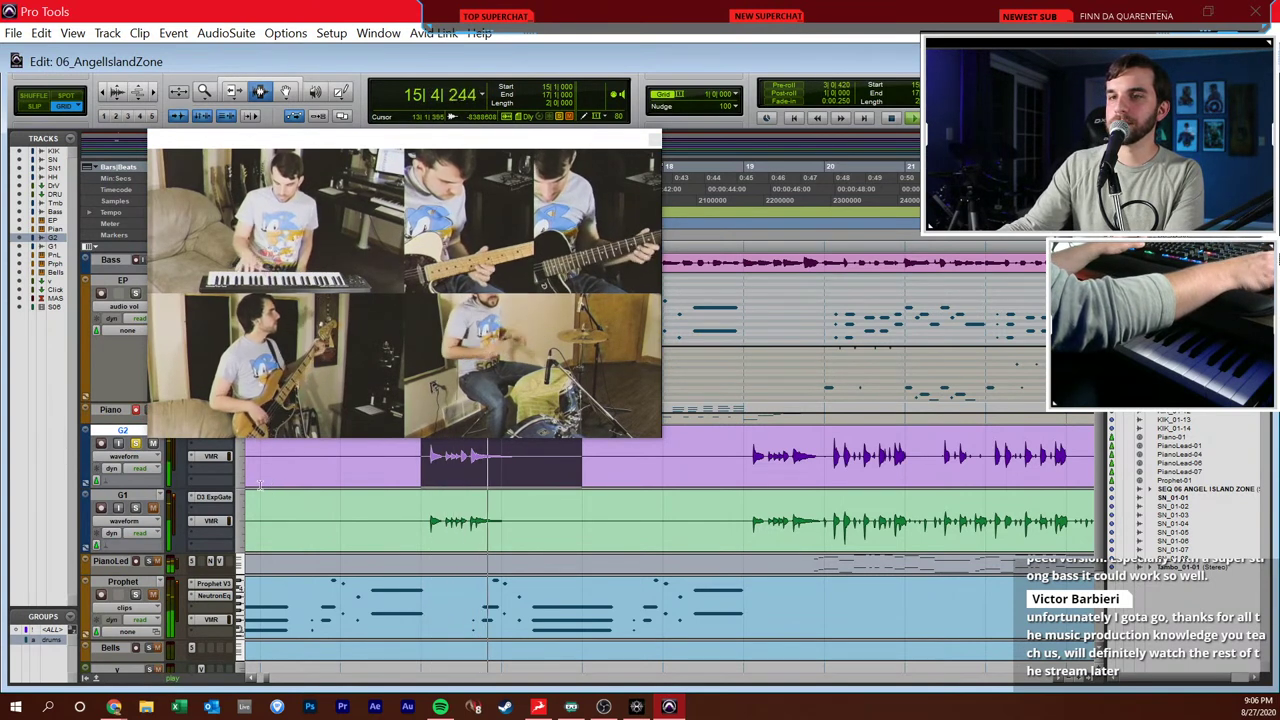
pyautogui.press('space')
pyautogui.press('space')
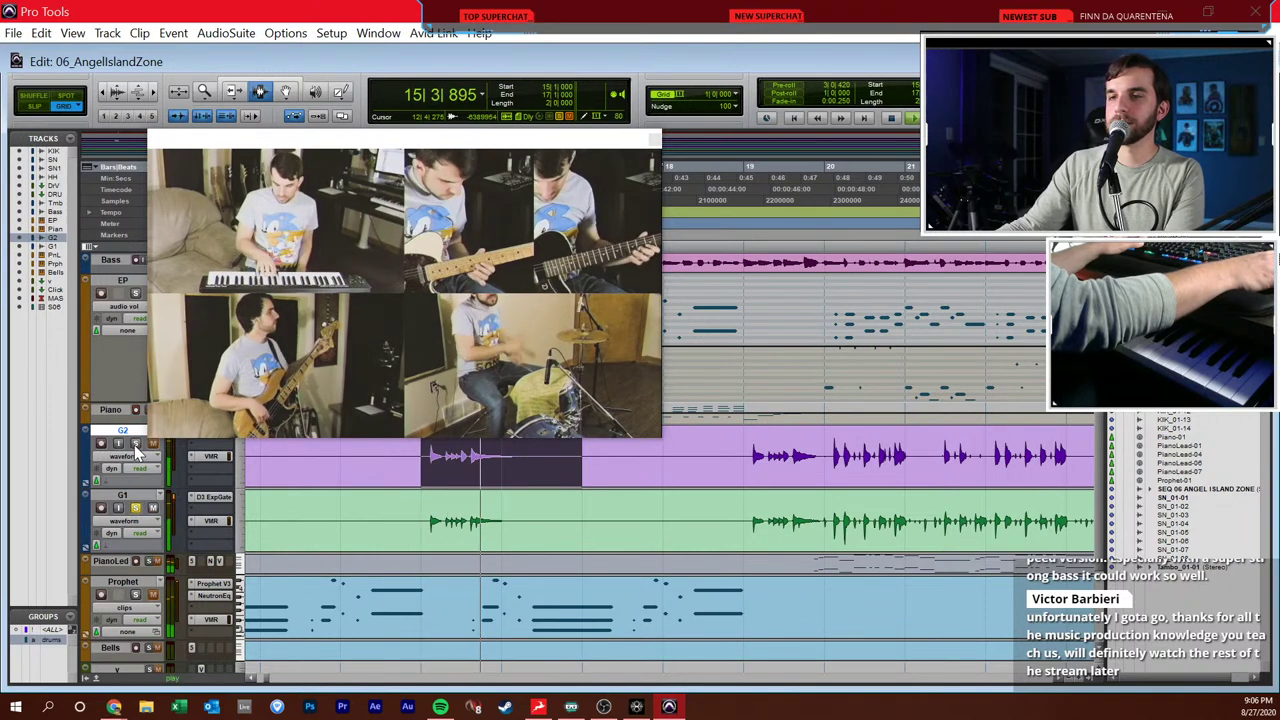
pyautogui.press('space')
pyautogui.click(135, 444)
pyautogui.press('space')
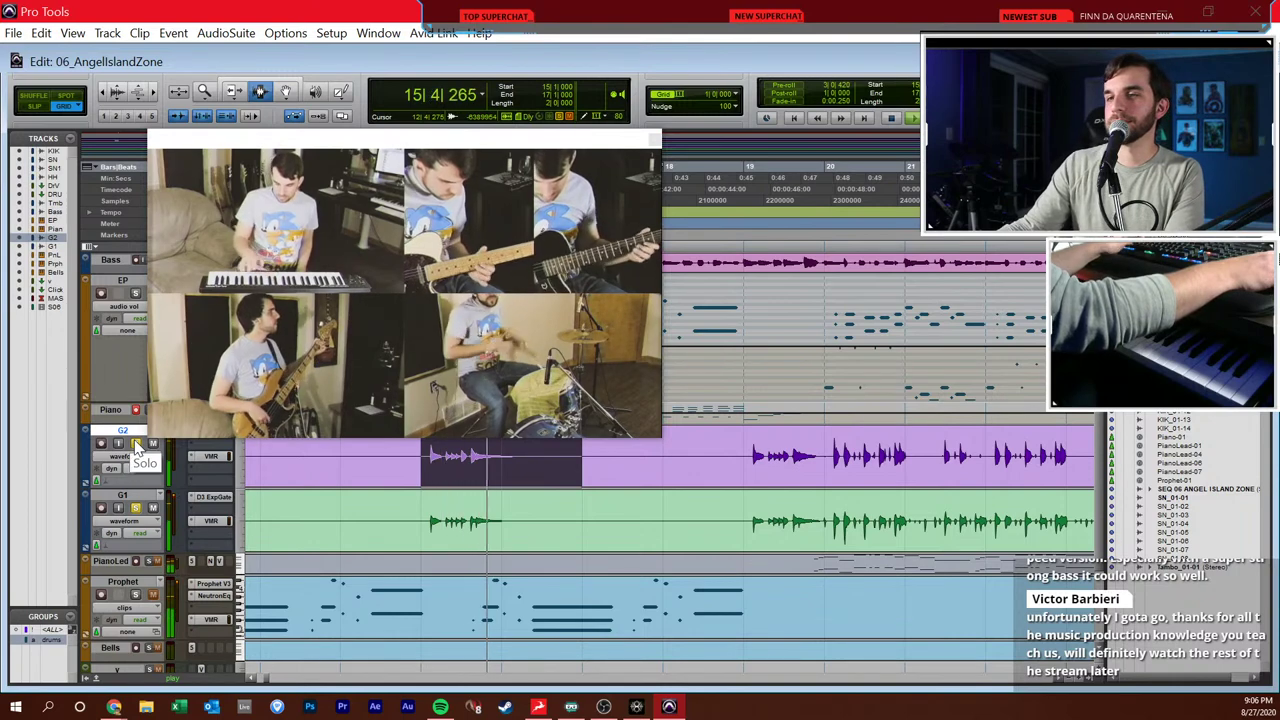
# - Play the full mix from bar 18 and place the edit cursor at bar 20 on the PianoLead track
pyautogui.click(612, 486)
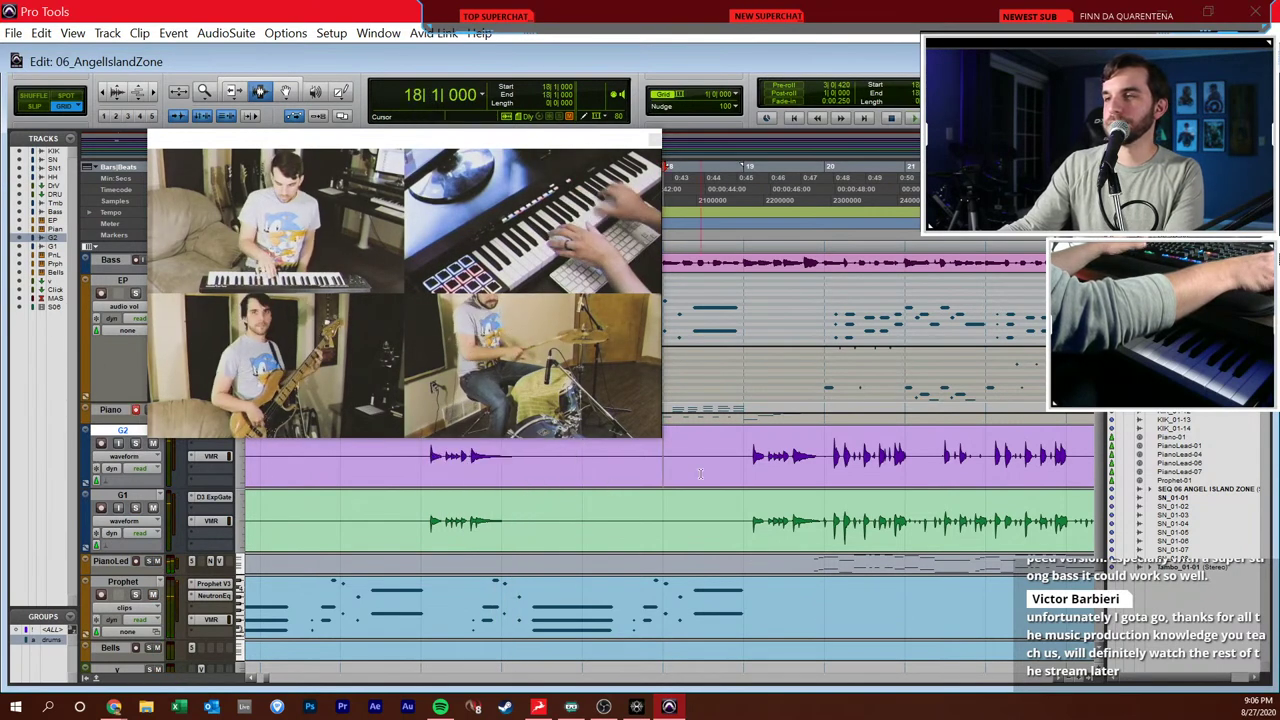
pyautogui.press('space')
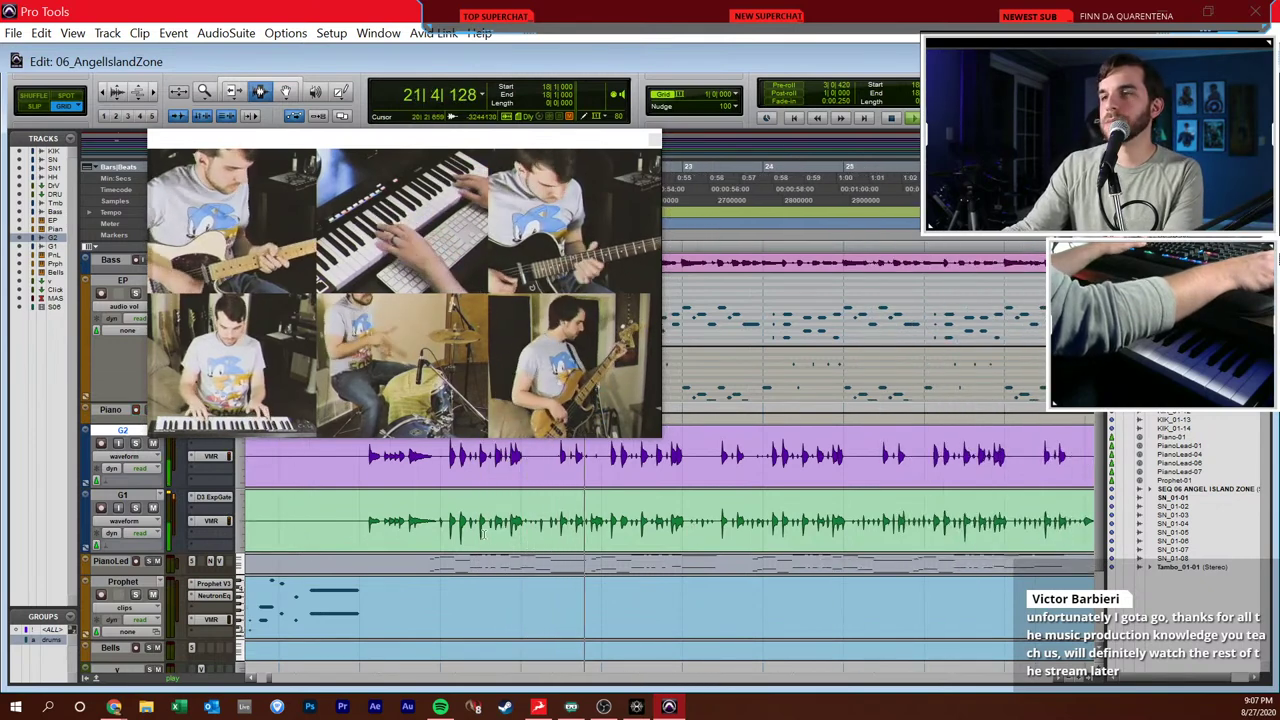
pyautogui.click(435, 566)
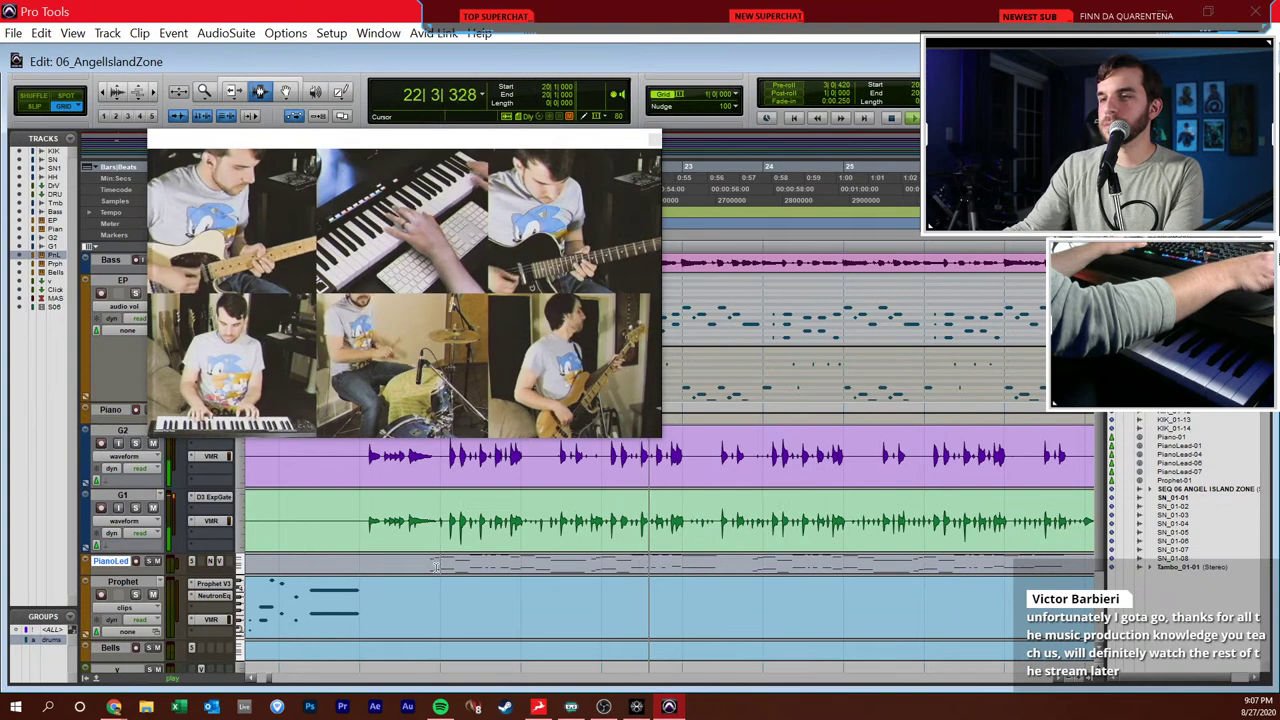
# - In the Mix window, set the MIDI outputs of the Prophet and PianoLead tracks to PianoLead - Kontakt 5 MIDI In 3
pyautogui.hotkey('ctrl', '=')
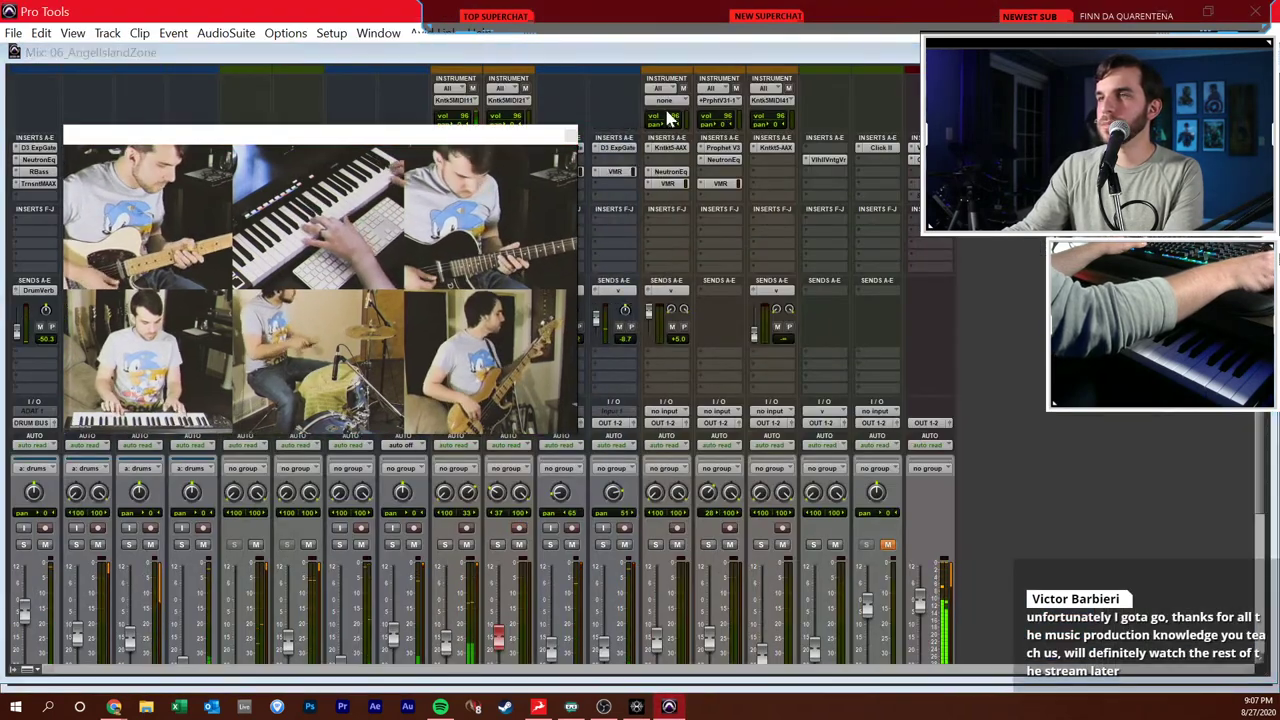
pyautogui.click(720, 100)
pyautogui.moveTo(814, 209)
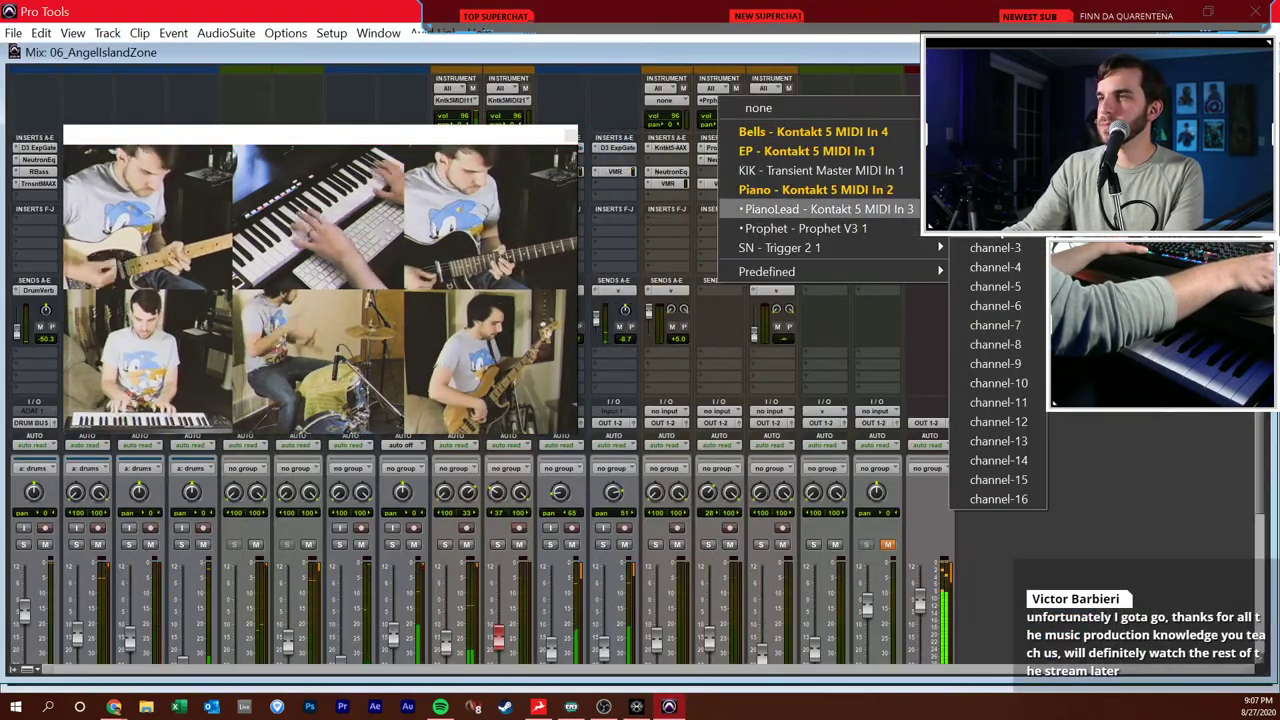
pyautogui.click(995, 209)
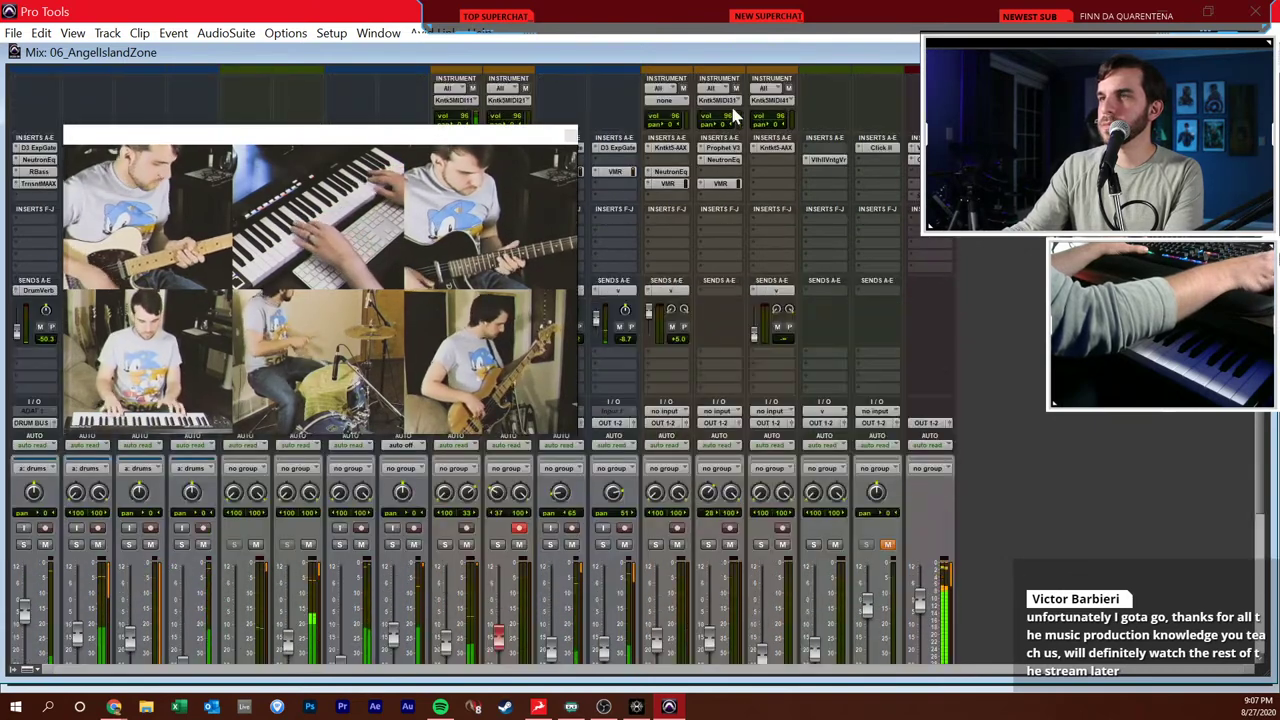
pyautogui.click(722, 101)
pyautogui.moveTo(893, 210)
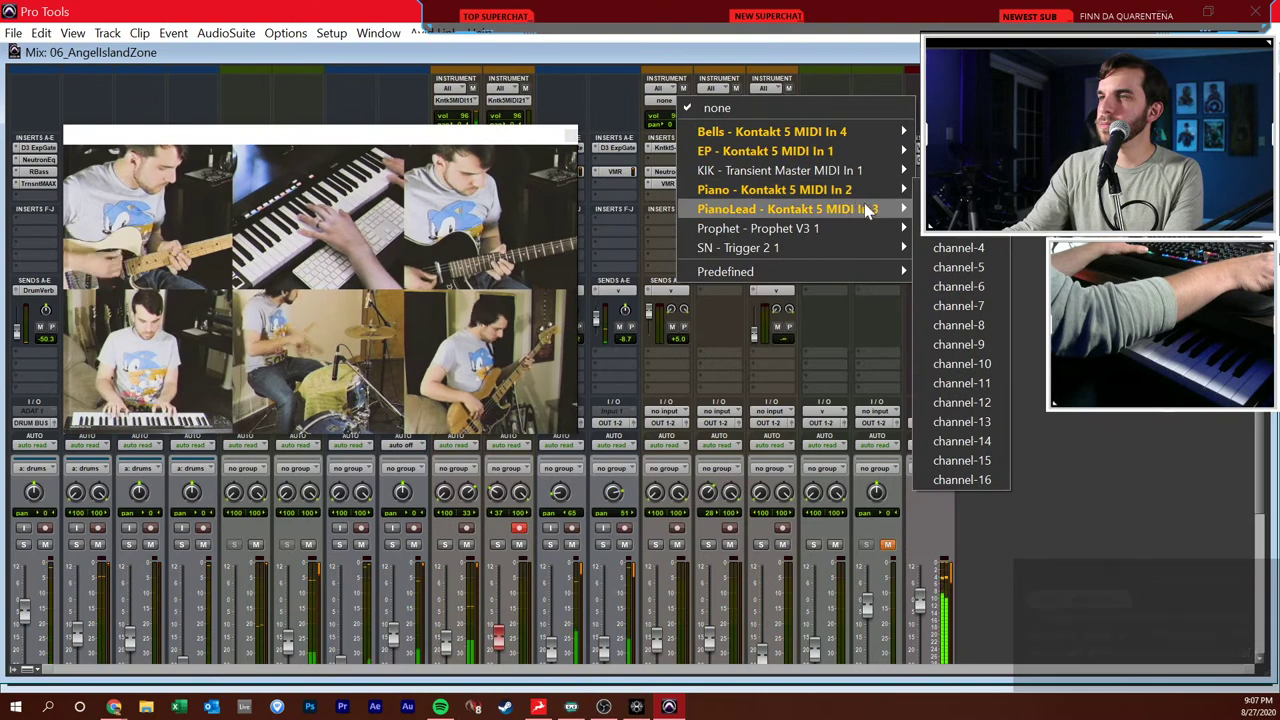
pyautogui.click(965, 209)
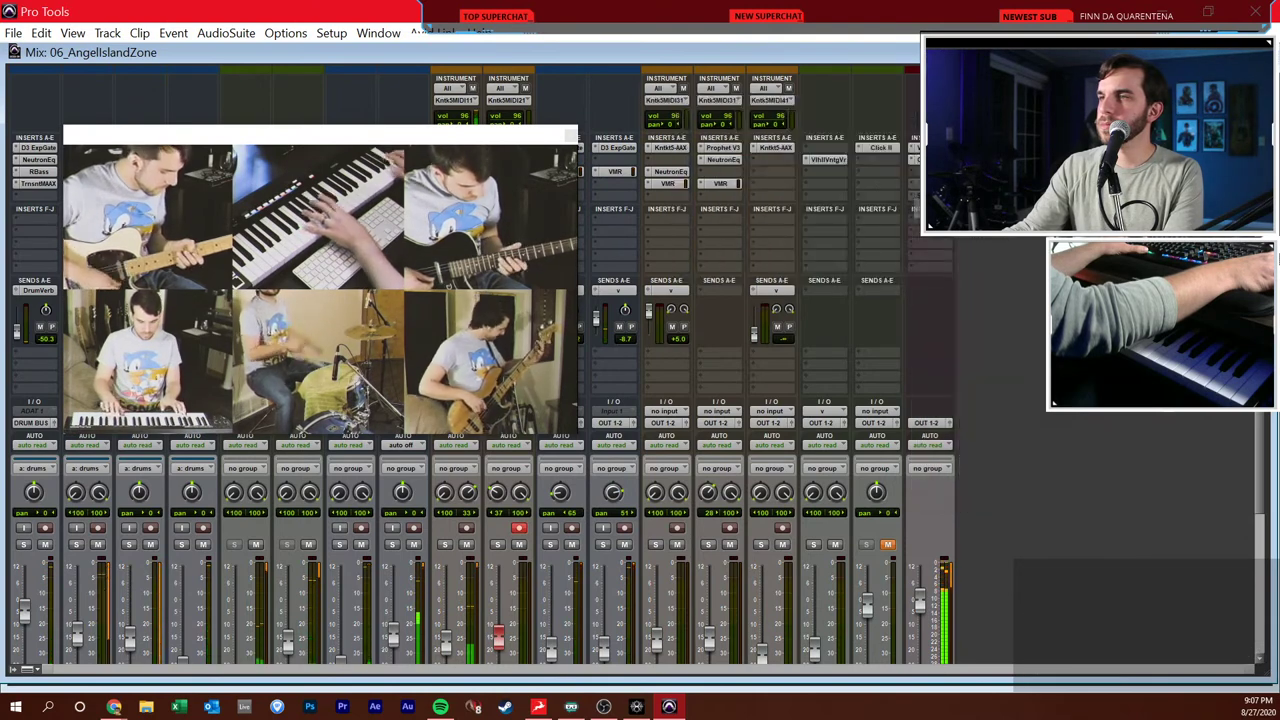
# - Return to the Edit window, view the PianoLead notes around bar 20 in the MIDI Editor and close it
pyautogui.hotkey('ctrl', '=')
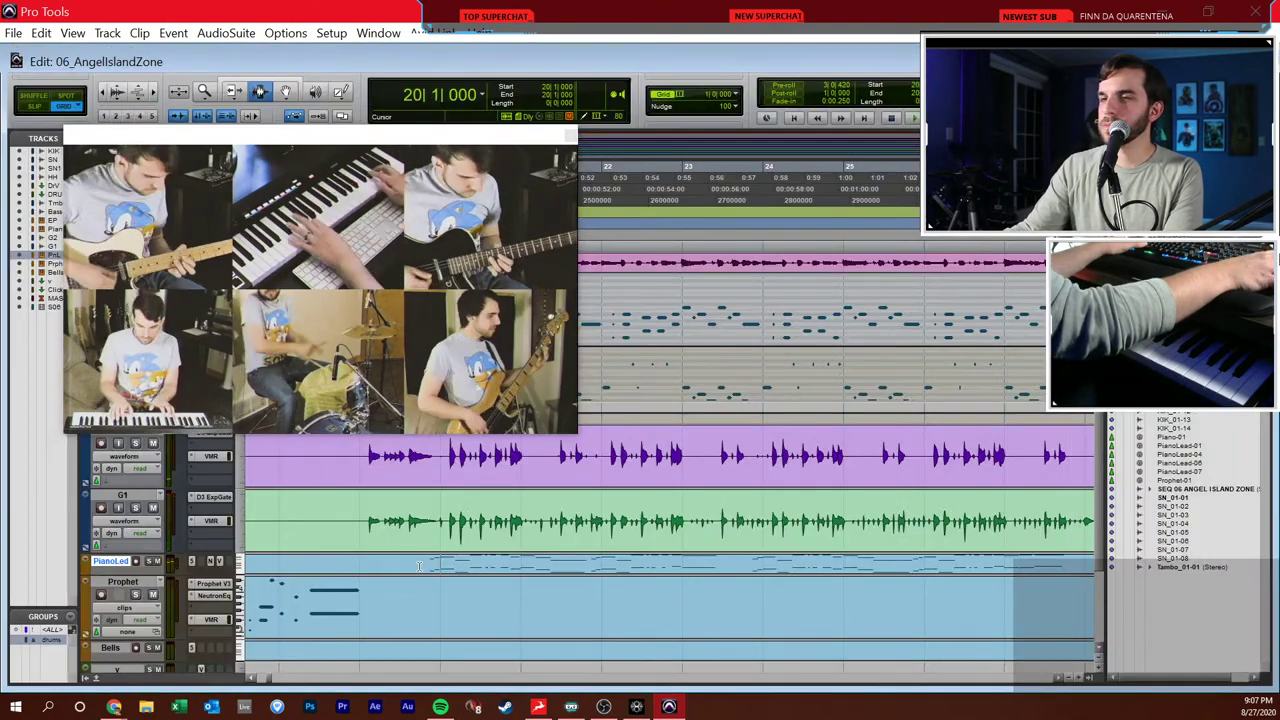
pyautogui.hotkey('ctrl', '=')
pyautogui.hotkey('ctrl', '=')
pyautogui.scroll(-1, 680, 295)
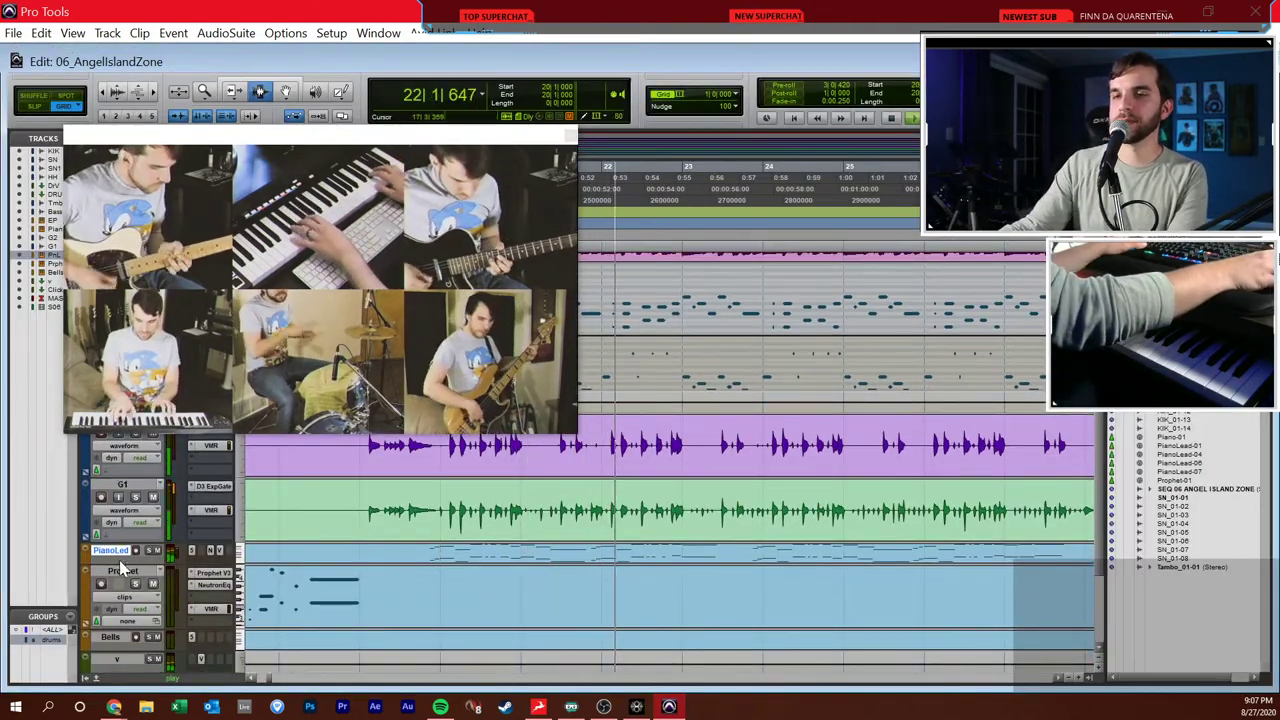
pyautogui.doubleClick(407, 556)
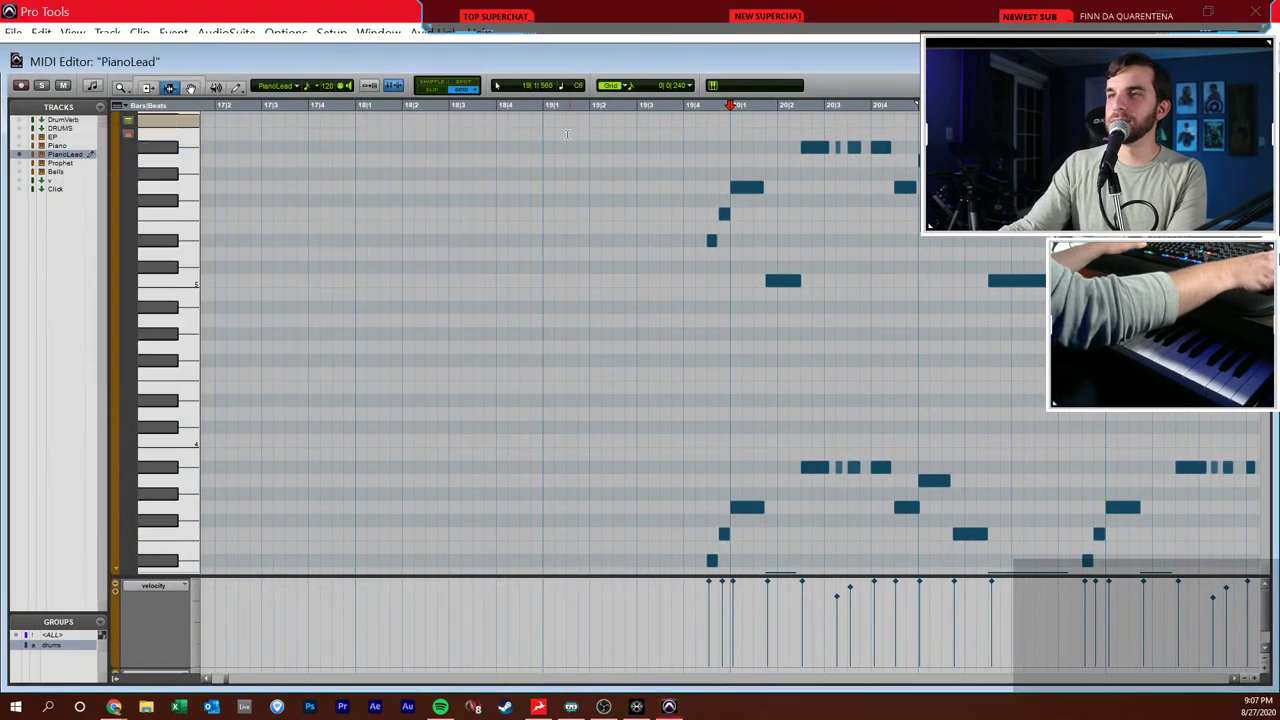
pyautogui.hotkey('ctrl', 'w')
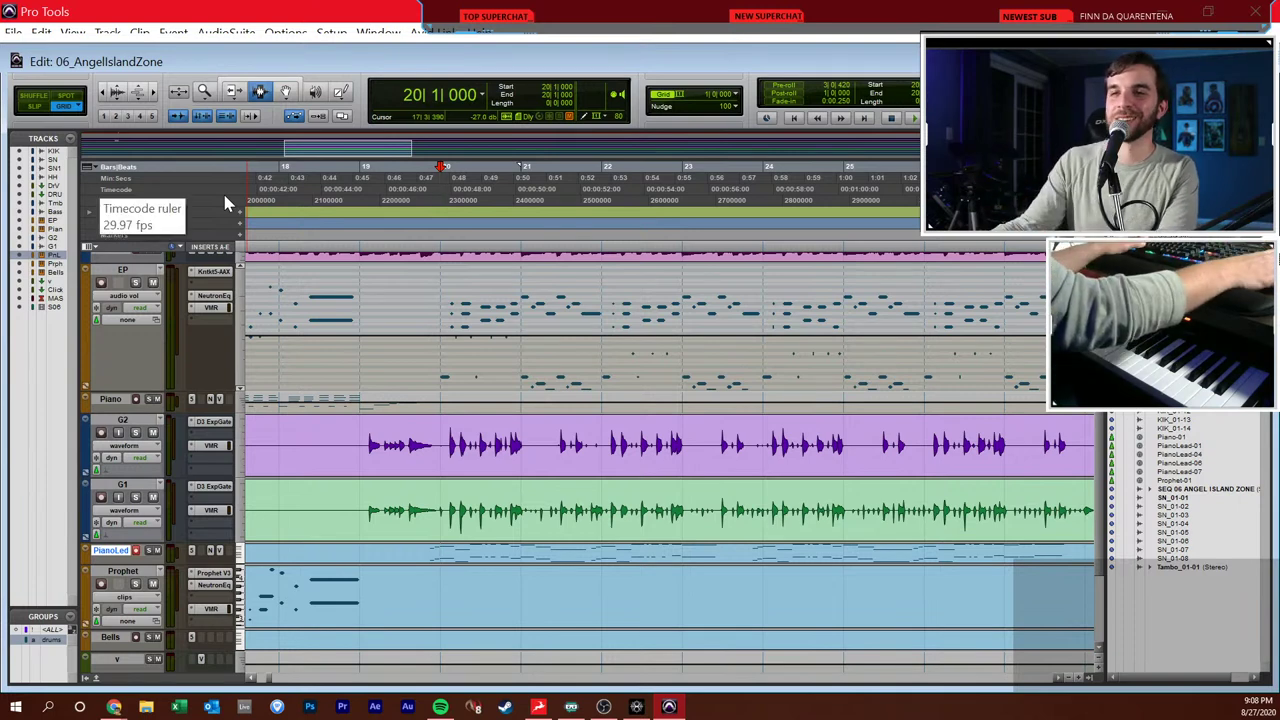
# - Play the full mix from bar 20, move the playback position to bar 27 and zoom in around bar 28
pyautogui.press('space')
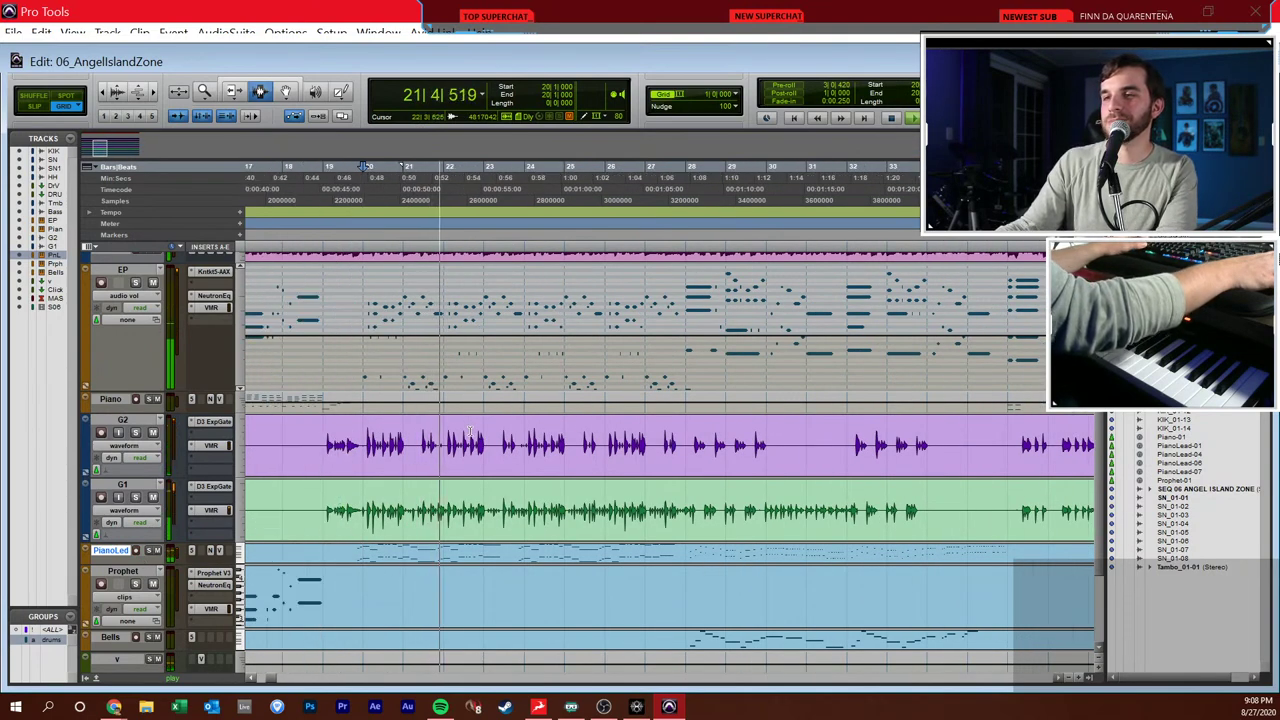
pyautogui.click(648, 447)
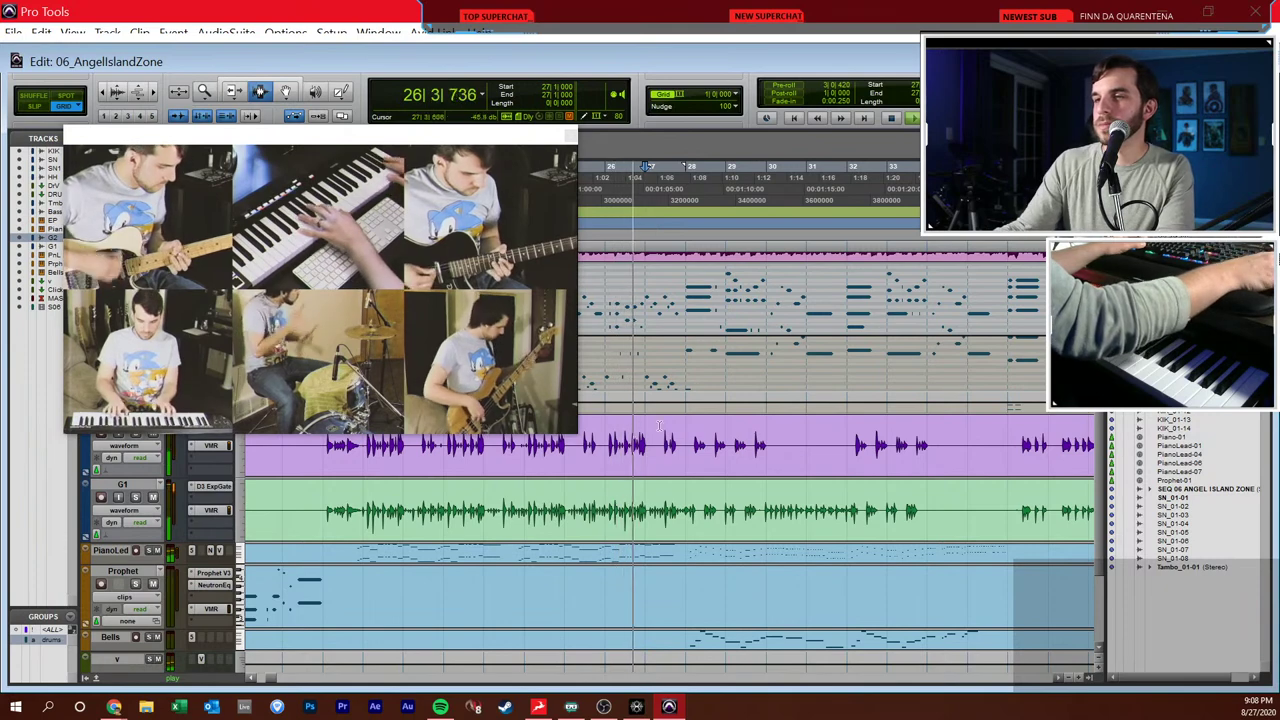
pyautogui.hotkey('ctrl', ']')
pyautogui.hotkey('ctrl', ']')
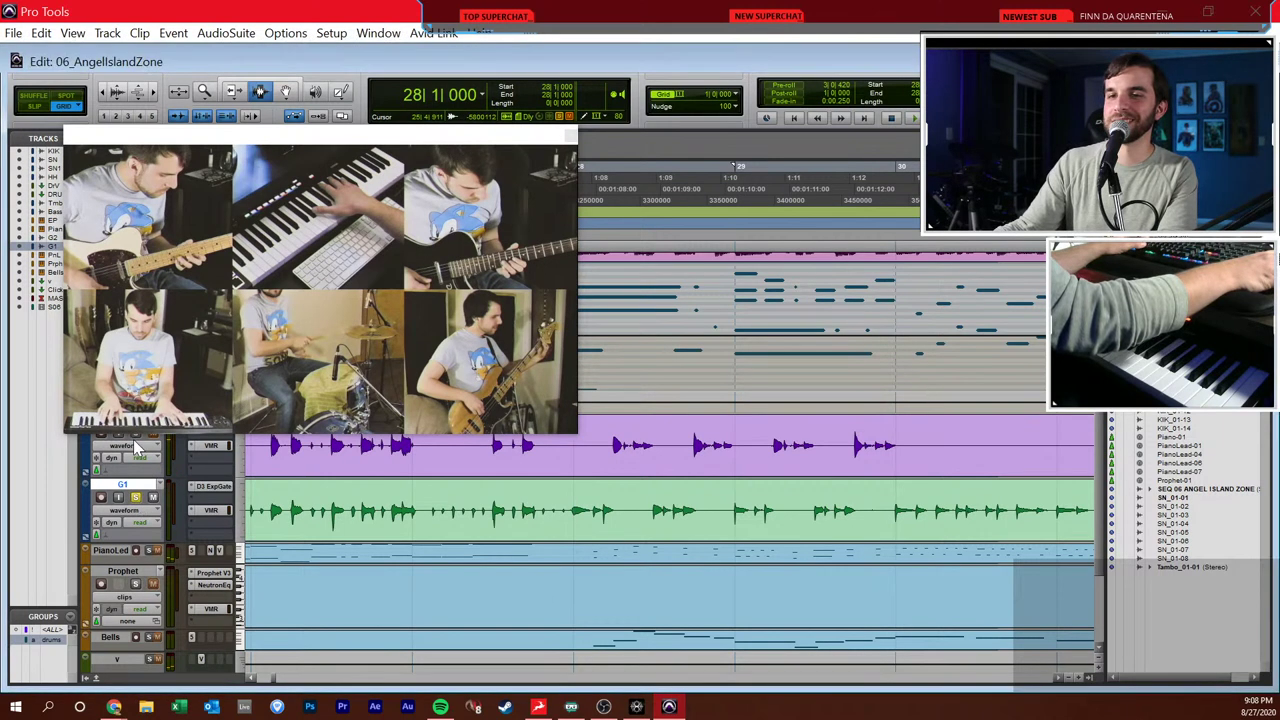
# - Move the video window up, play the soloed G1 and G2 guitars from bar 28 and clear their solos
pyautogui.moveTo(253, 138); pyautogui.dragTo(267, 73)
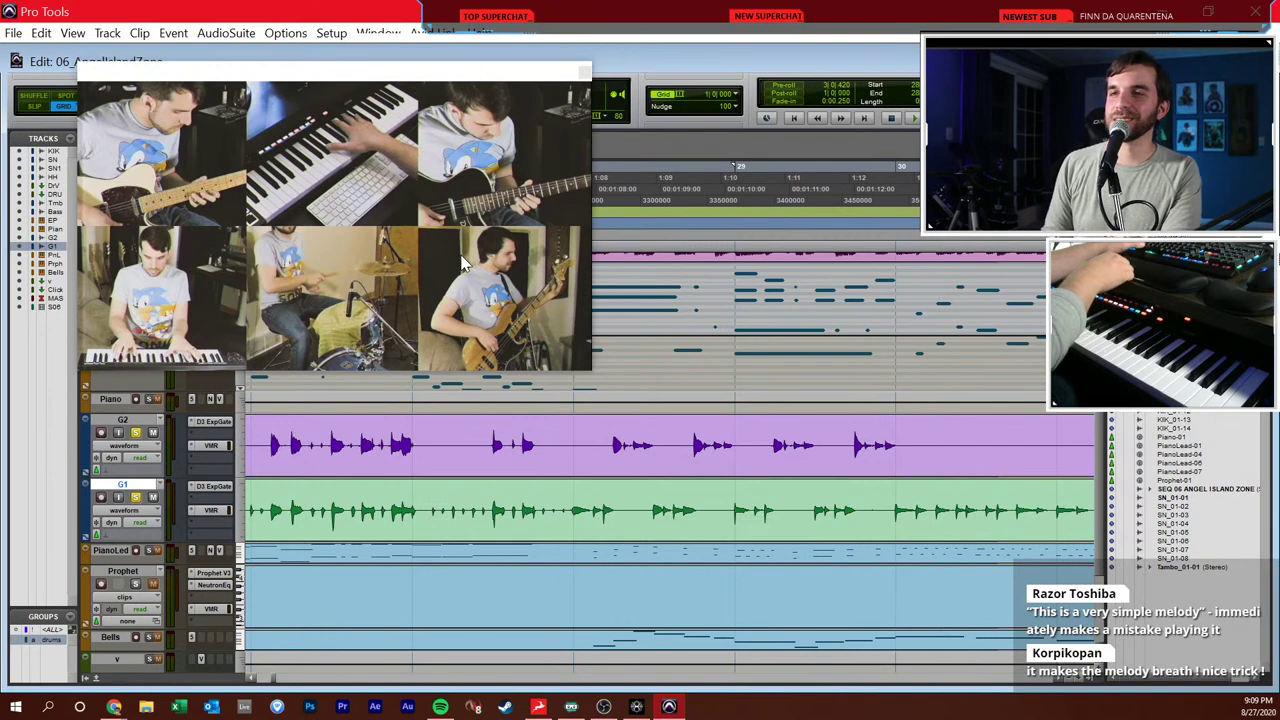
pyautogui.press('space')
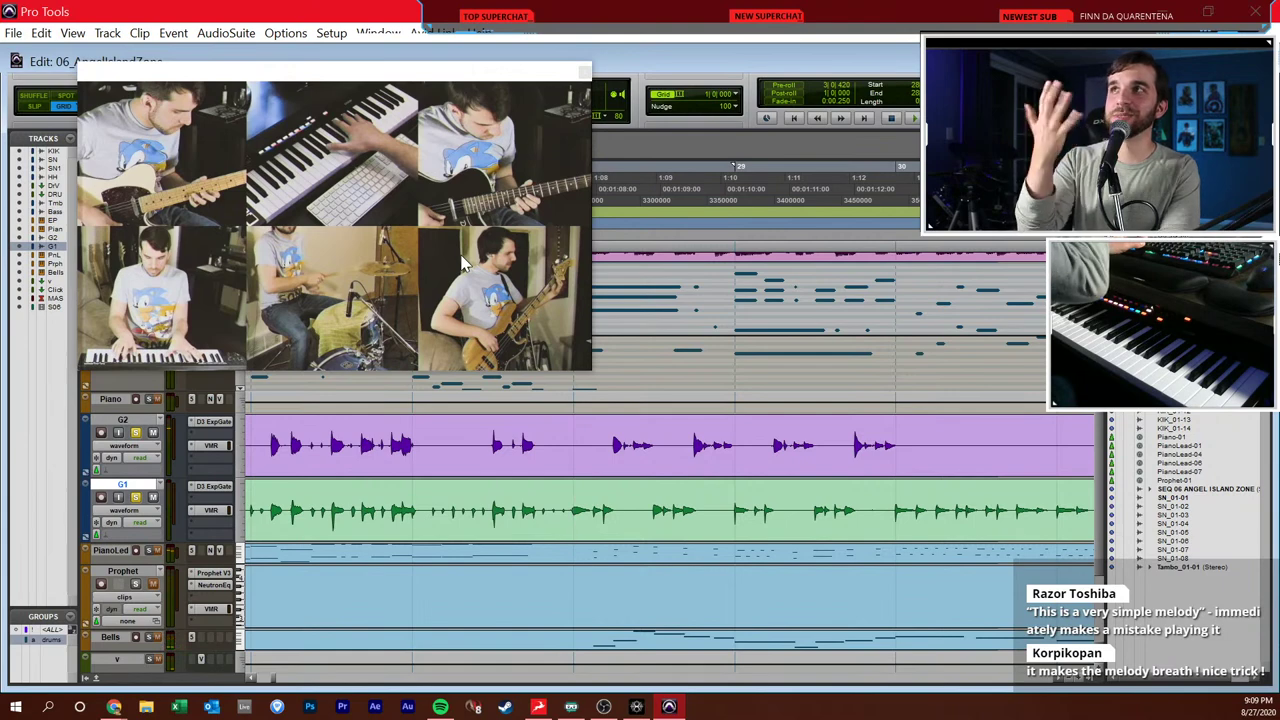
pyautogui.hotkey('ctrl', '=')
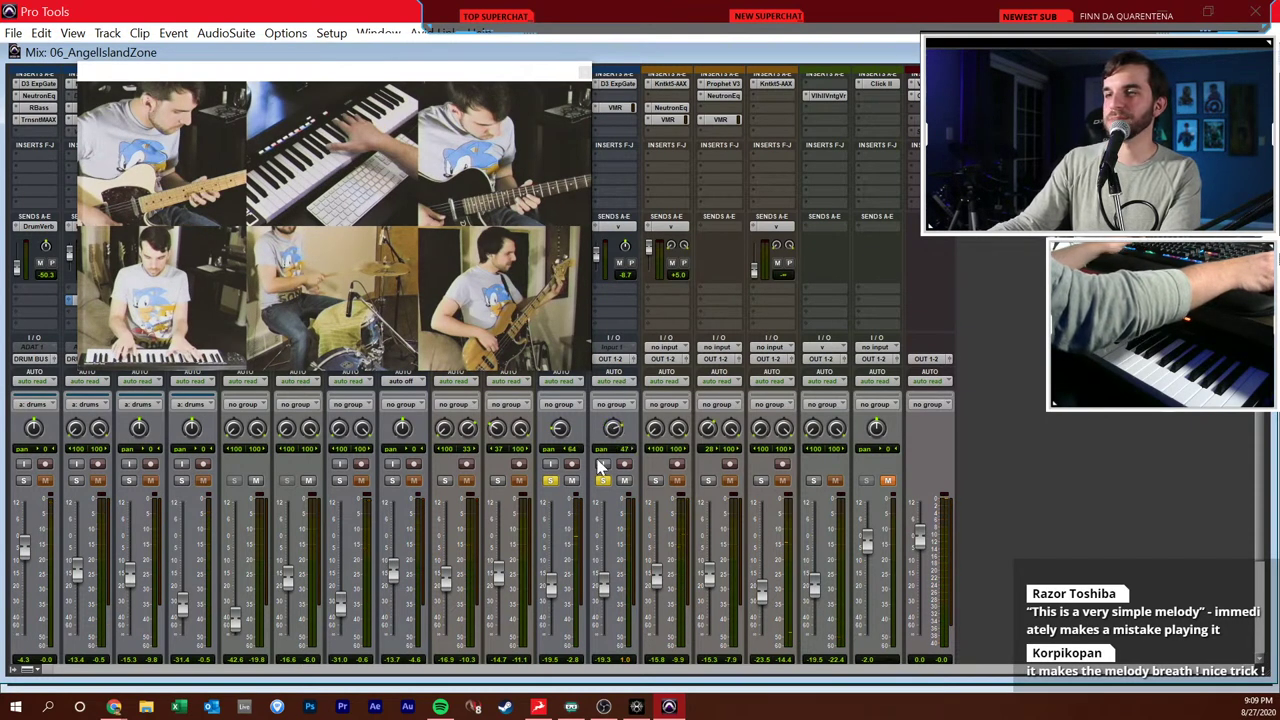
pyautogui.hotkey('ctrl', '=')
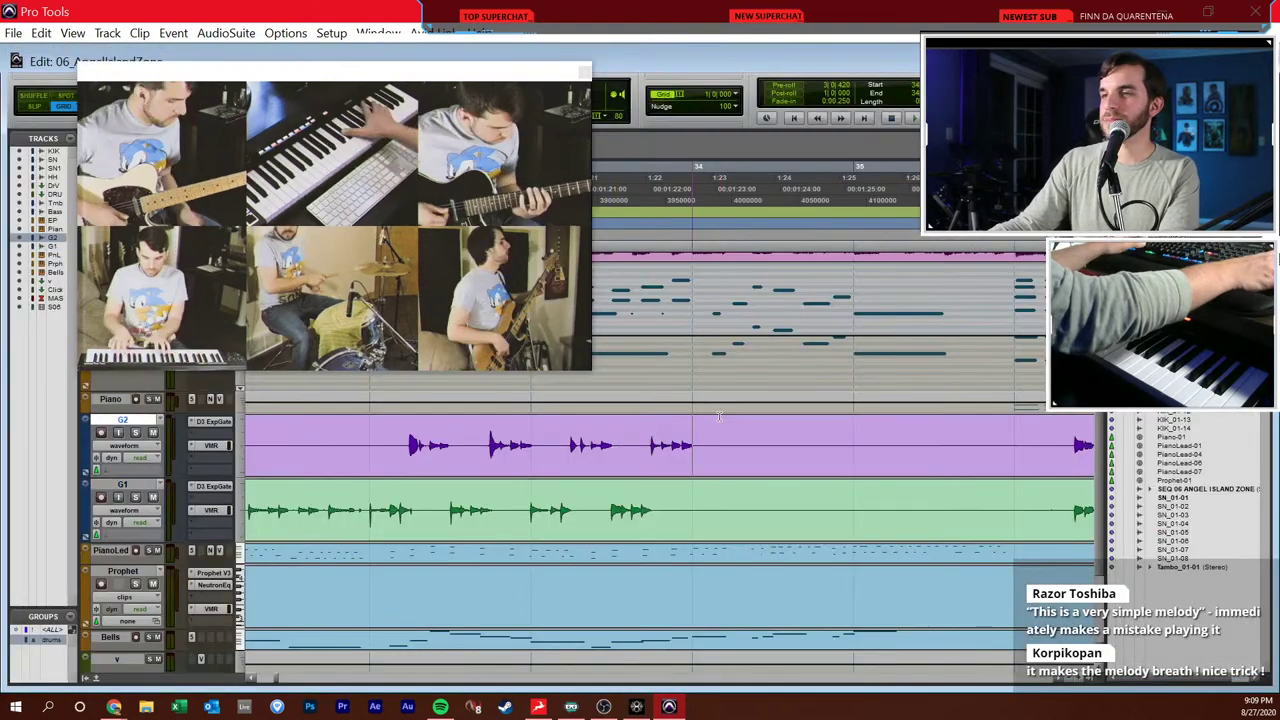
# - Play the full mix from bar 36, and again from around bar 40 with the EP track in view
pyautogui.press('r')
pyautogui.press('space')
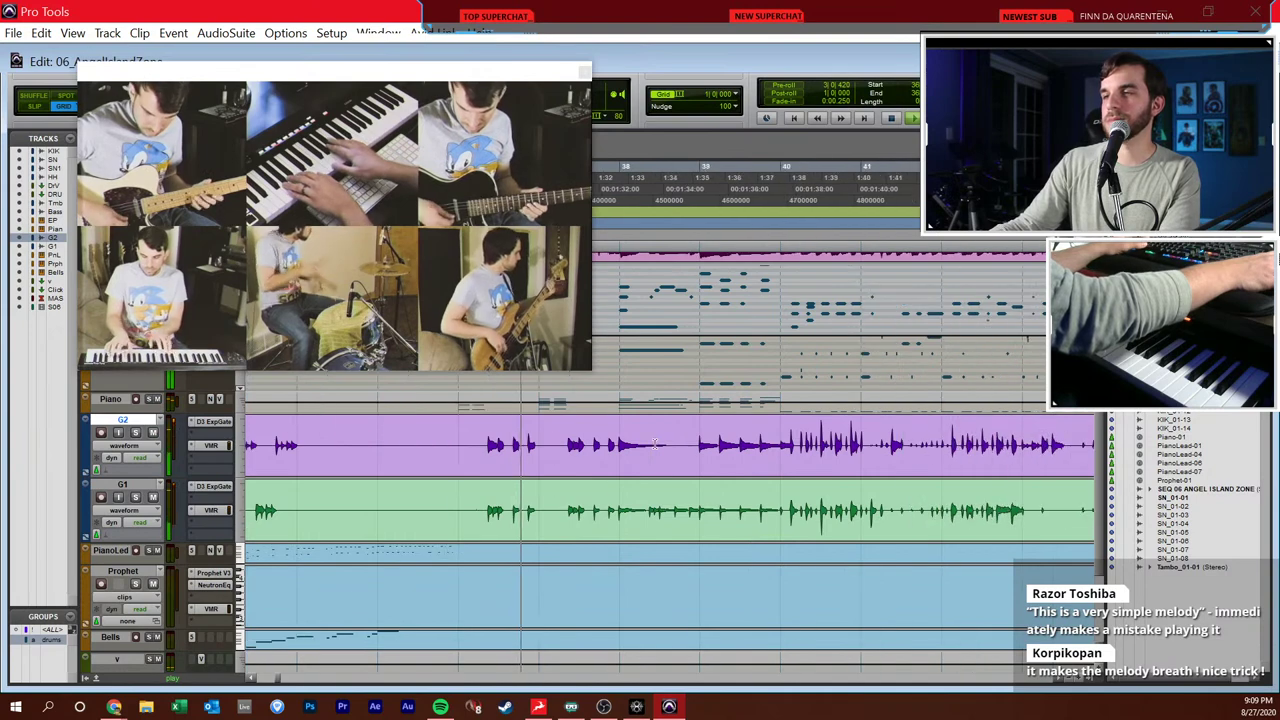
pyautogui.press('r')
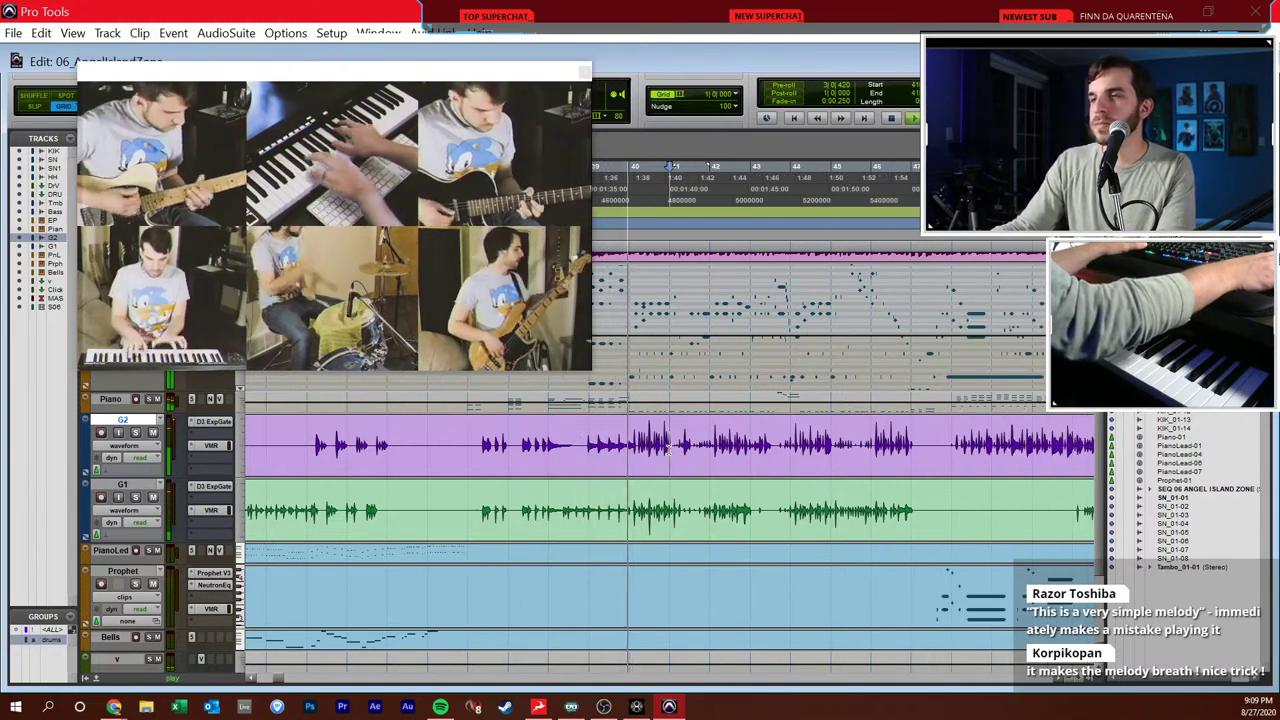
pyautogui.scroll(2, 687, 447)
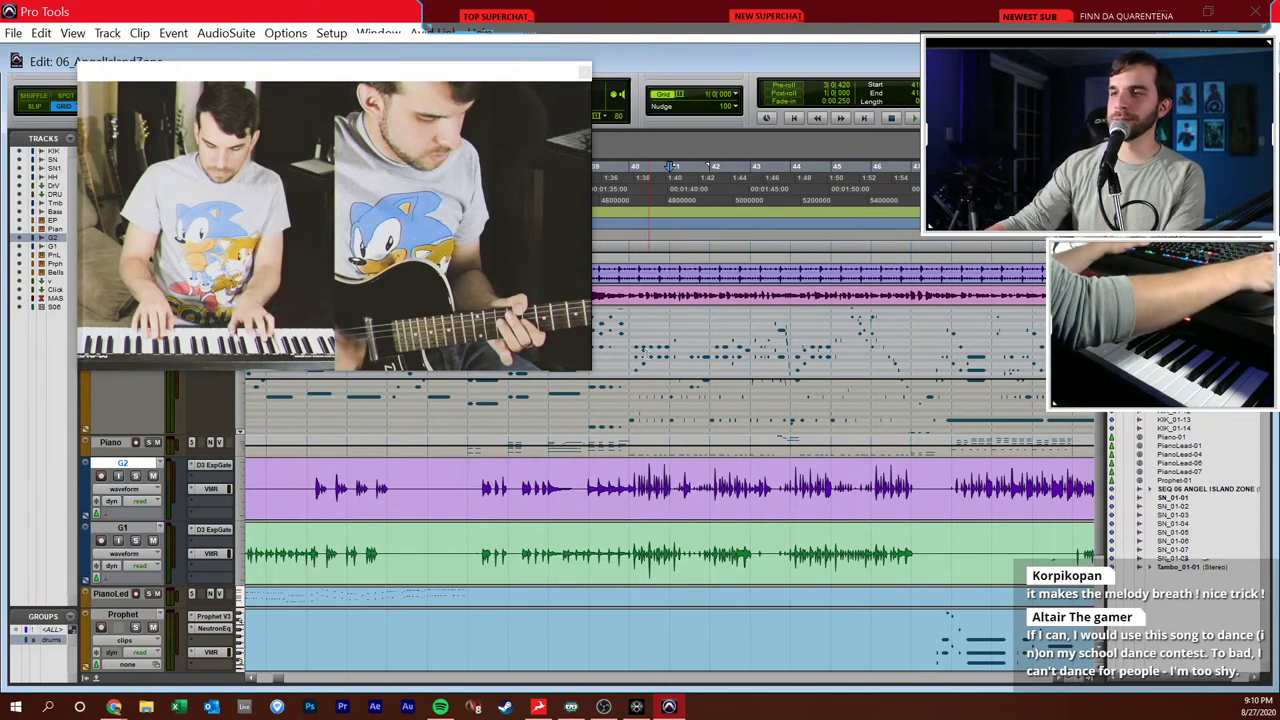
pyautogui.scroll(3, 600, 415)
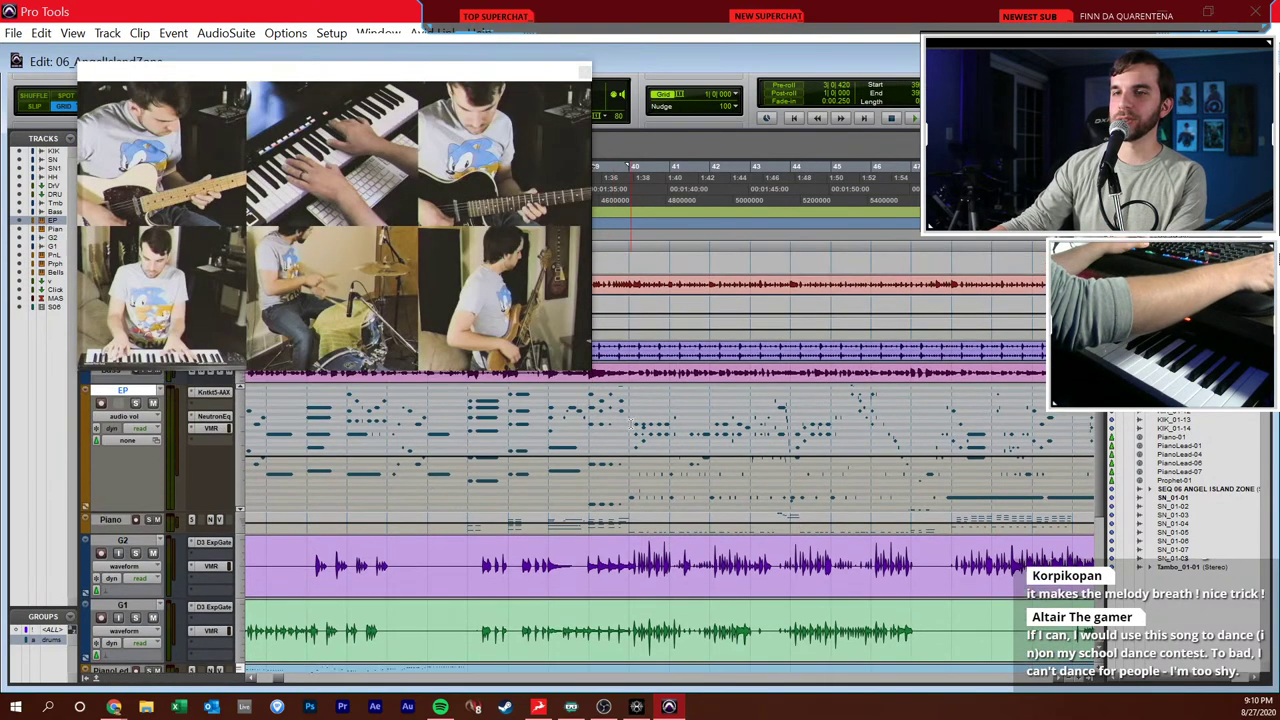
pyautogui.press('space')
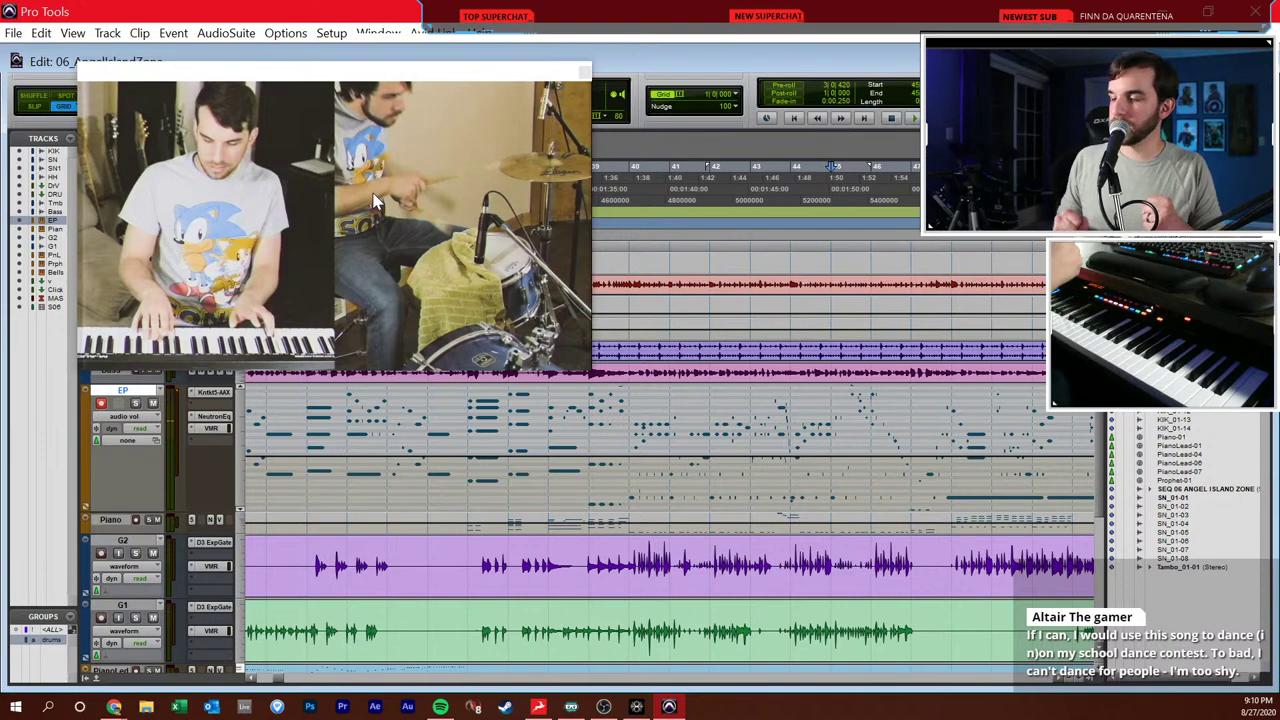
# - Bring the bars around 50 into view and play the full mix from around bar 49
pyautogui.hscroll(3, 875, 413)
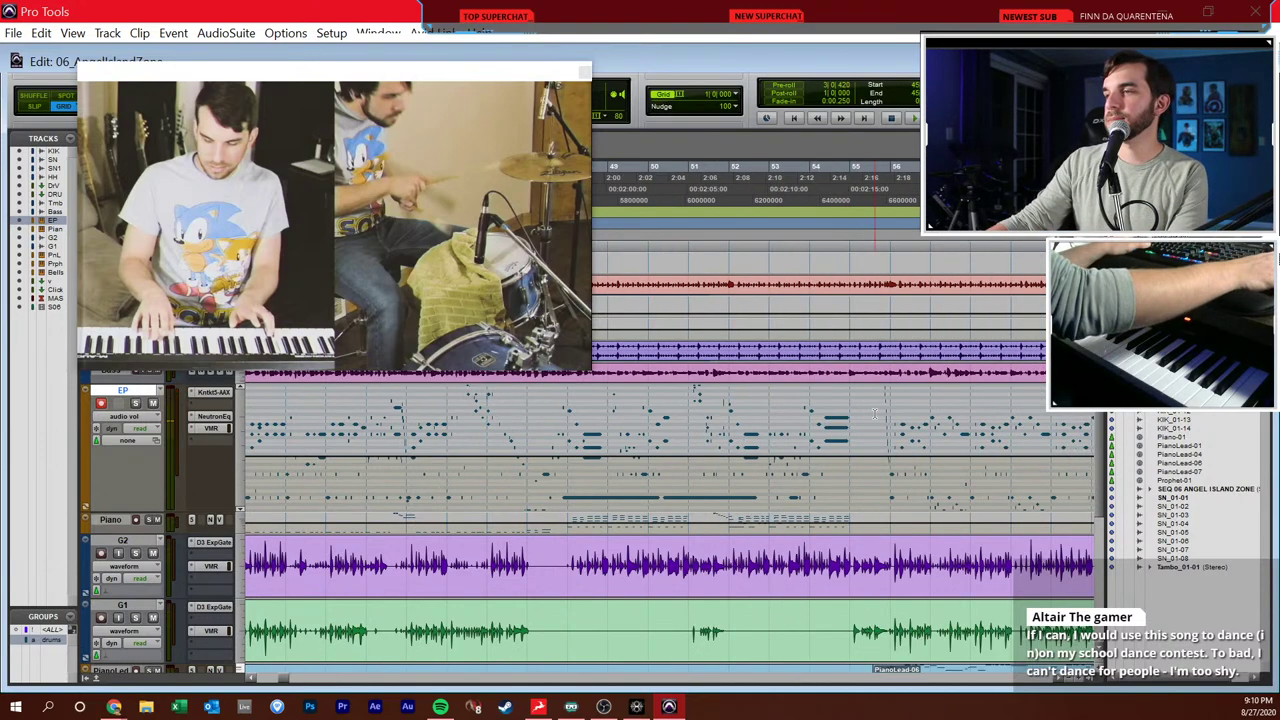
pyautogui.click(688, 453)
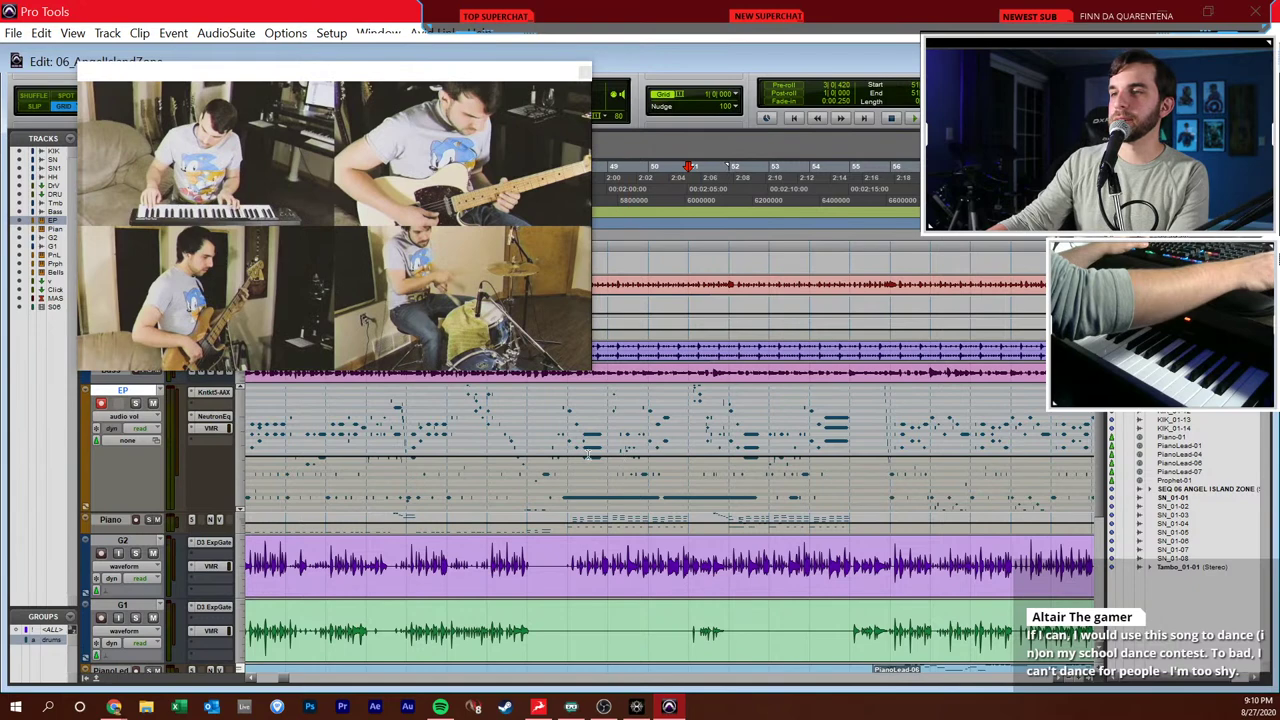
pyautogui.press('space')
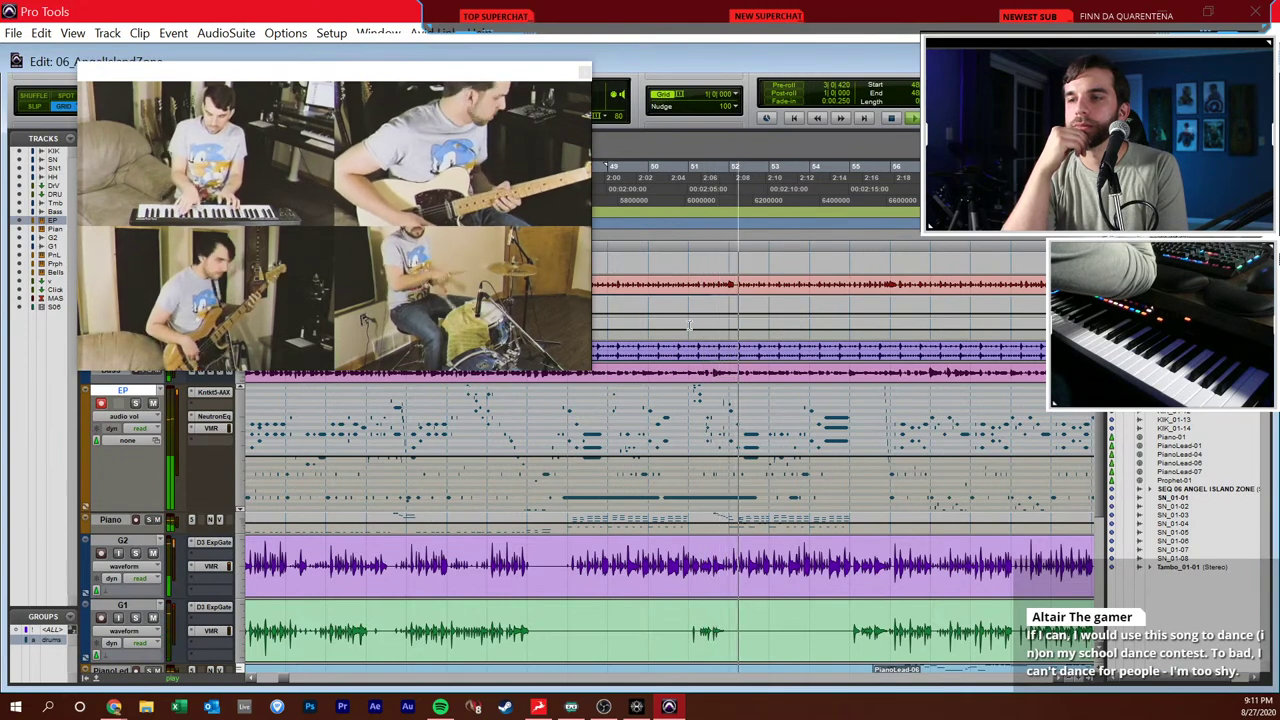
pyautogui.press('space')
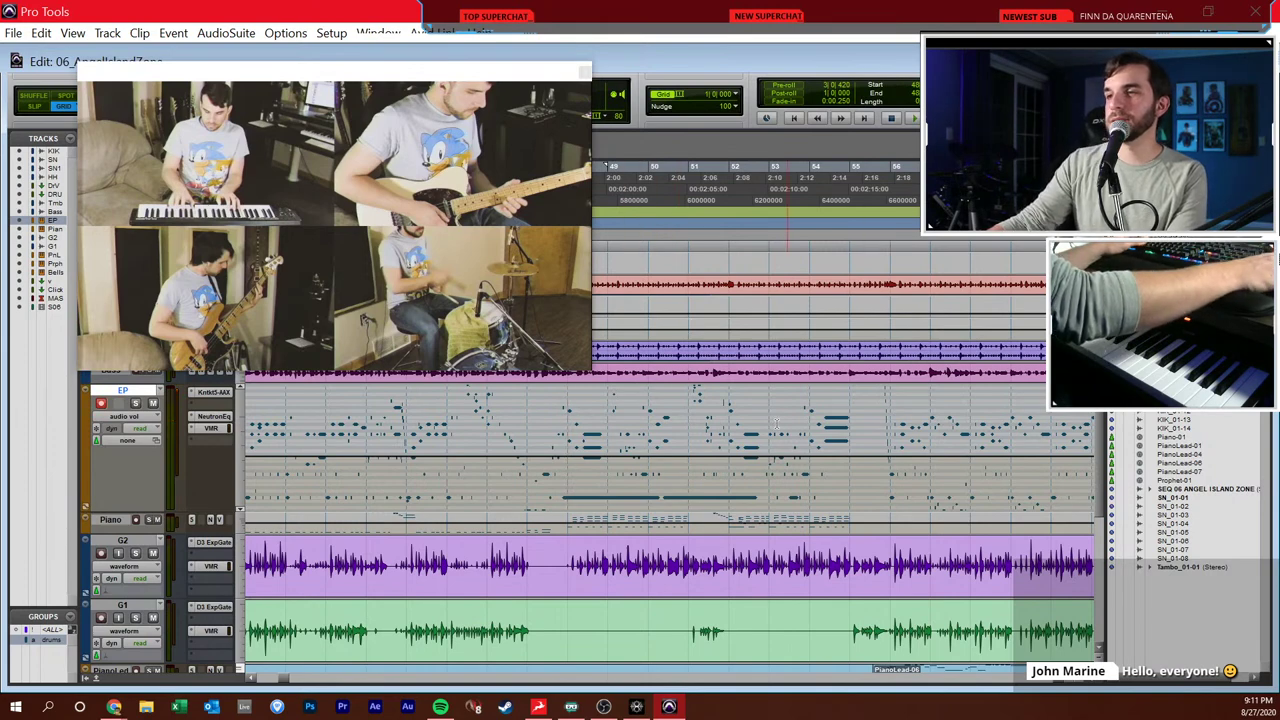
# - Go to the end of the song and play the full mix from bar 76
pyautogui.hscroll(5, 812, 408)
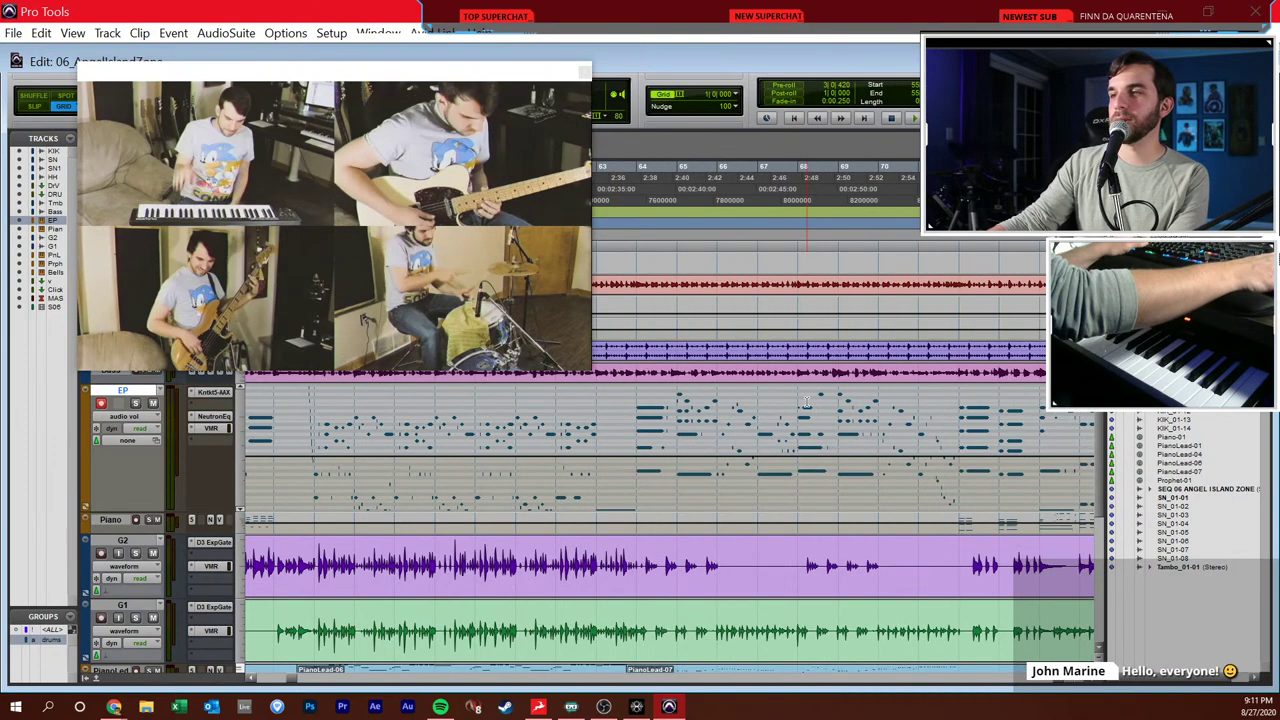
pyautogui.hscroll(5, 806, 403)
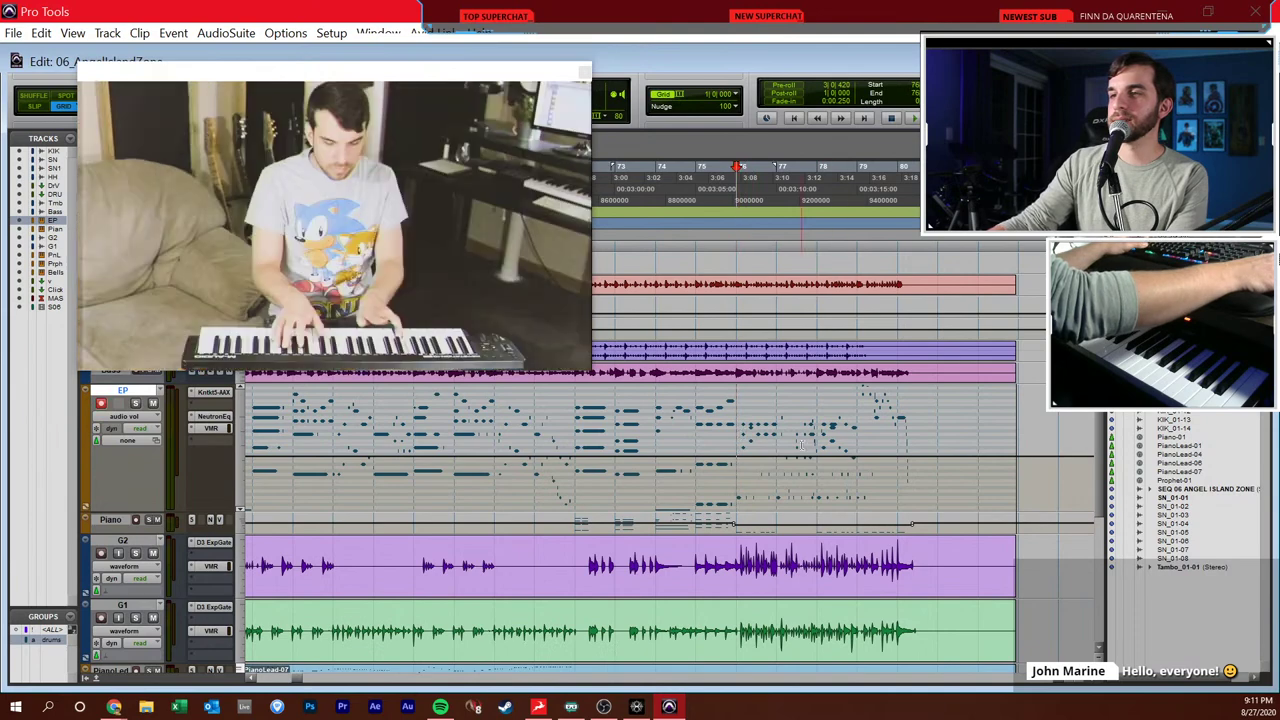
pyautogui.press('space')
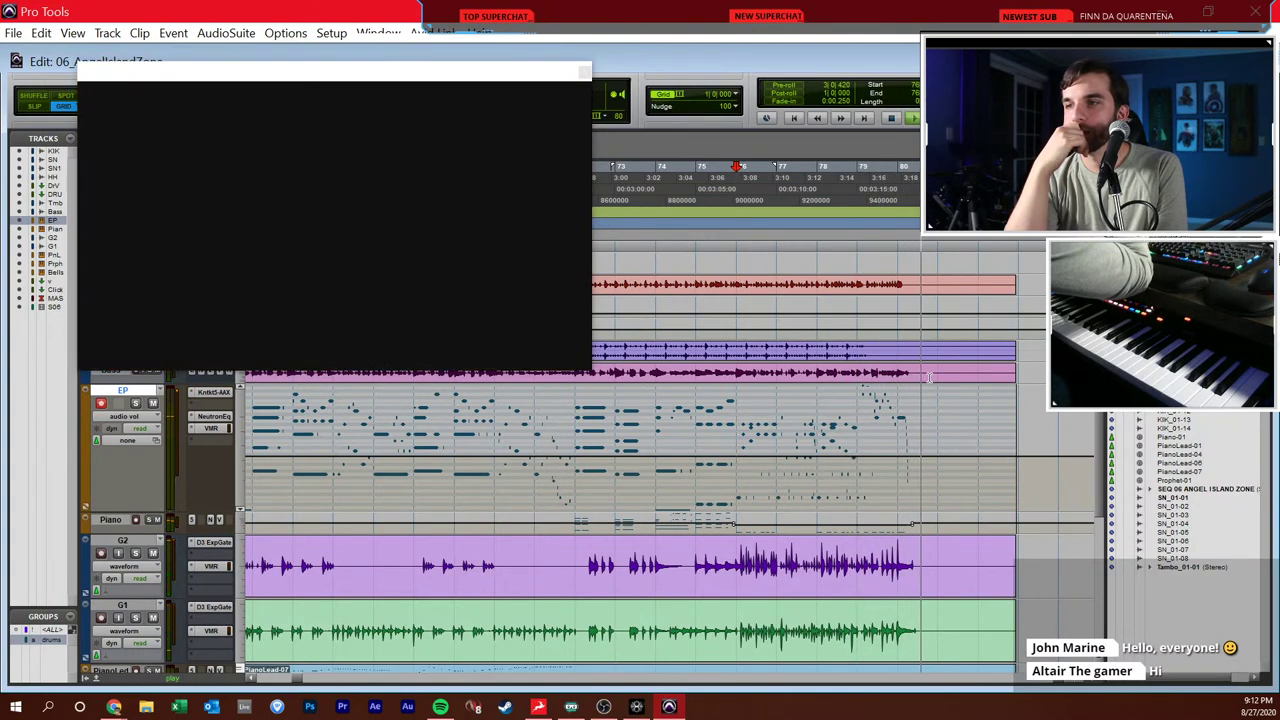
# - Open the recent session 07_LiveAndLearn
pyautogui.click(14, 33)
pyautogui.moveTo(45, 112)
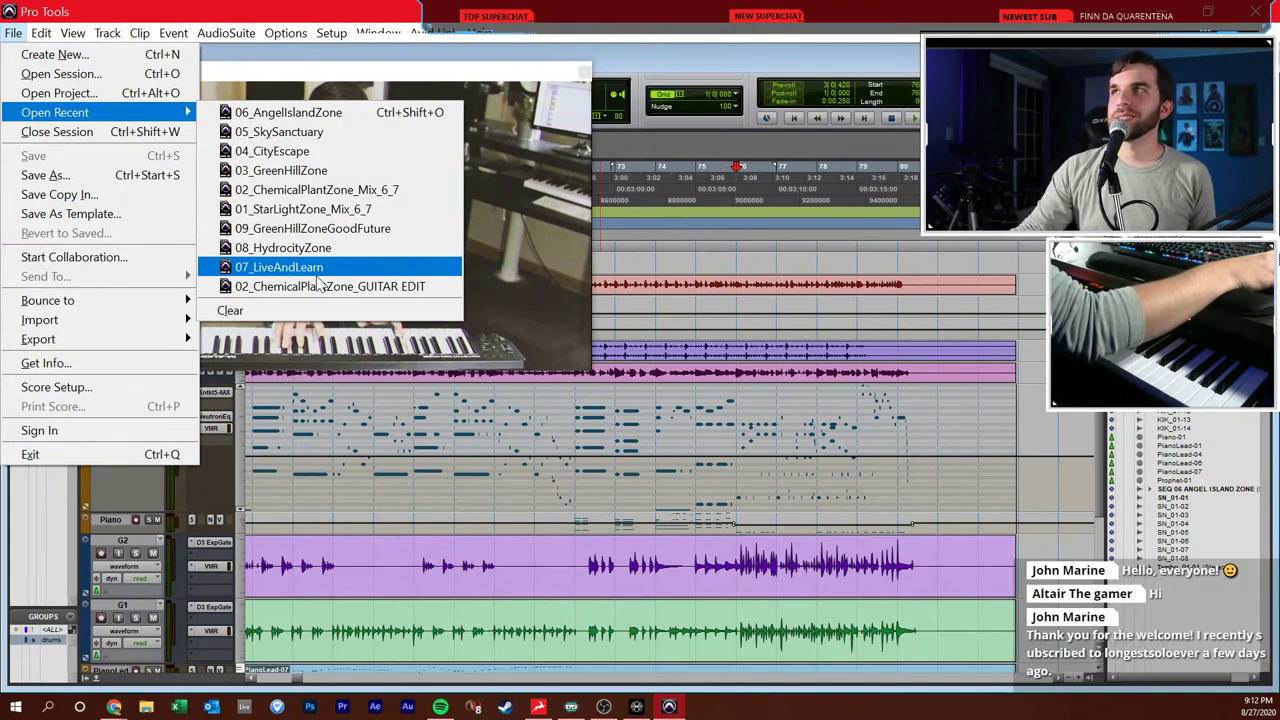
pyautogui.click(268, 268)
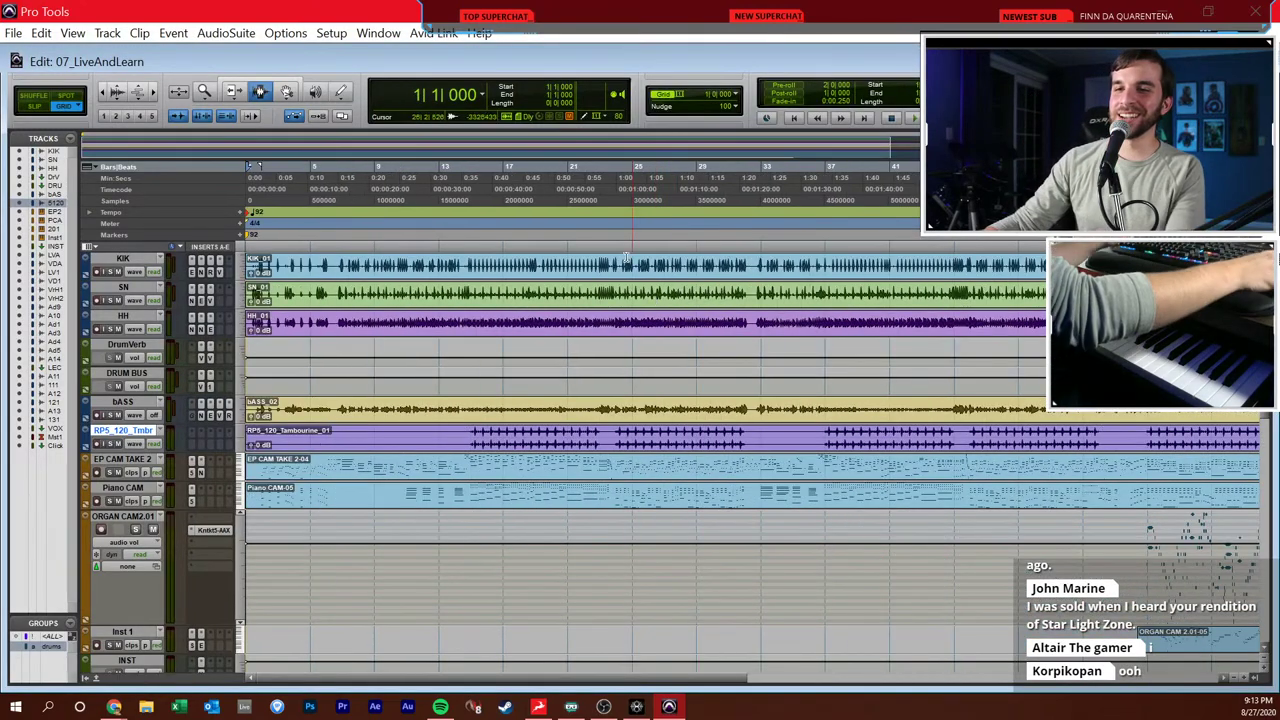
# - Select and mute the vocal tracks from Lead Vox AT through Audio 13.dup1
pyautogui.scroll(-5, 125, 518)
pyautogui.scroll(-12, 166, 495)
pyautogui.scroll(-5, 140, 497)
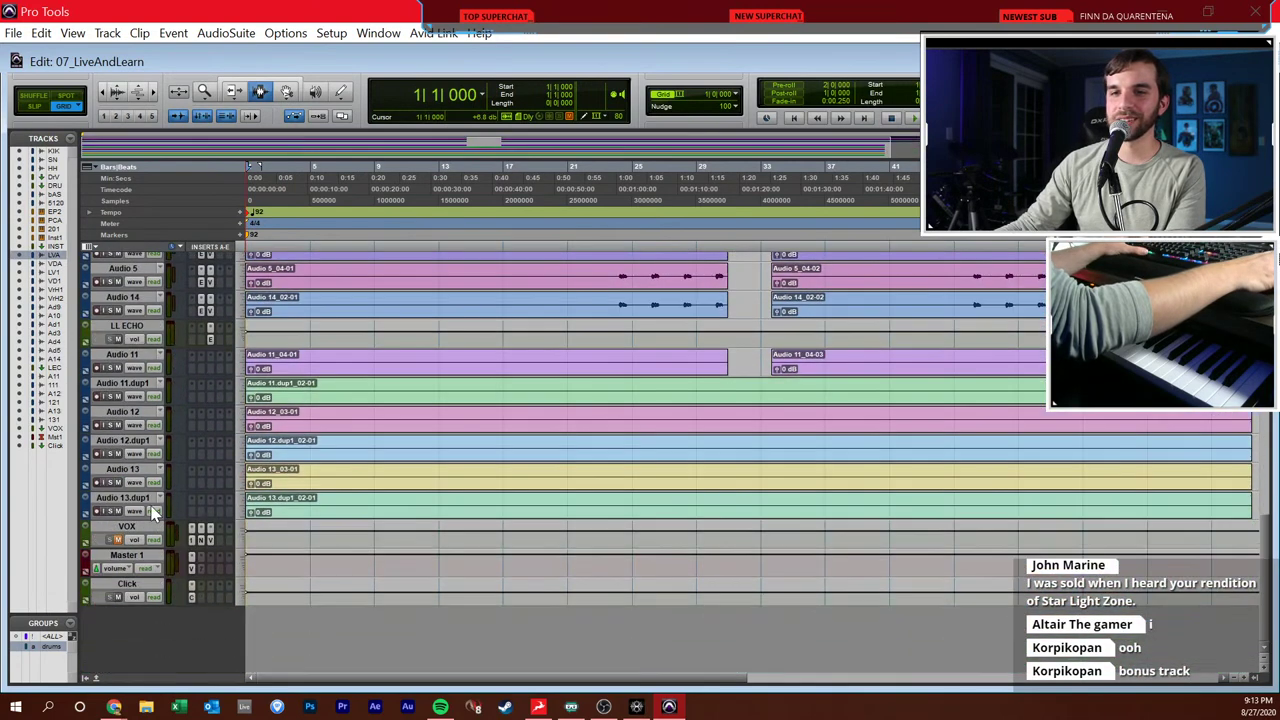
pyautogui.keyDown('shift'); pyautogui.click(122, 497); pyautogui.keyUp('shift')
pyautogui.scroll(-2, 372, 500)
pyautogui.scroll(15, 372, 500)
pyautogui.scroll(2, 372, 500)
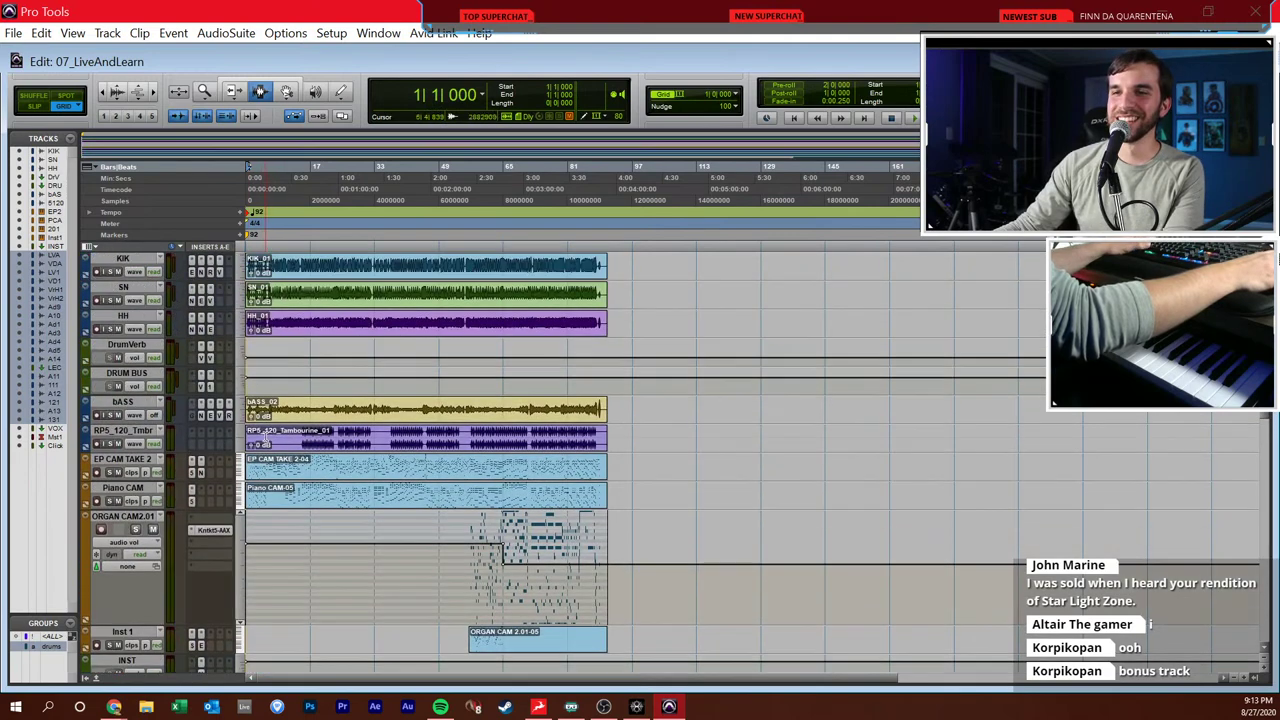
# - Zoom in on the song's opening bars, return the edit cursor to bar 1 and start playback
pyautogui.scroll(2, 312, 390)
pyautogui.click(312, 352)
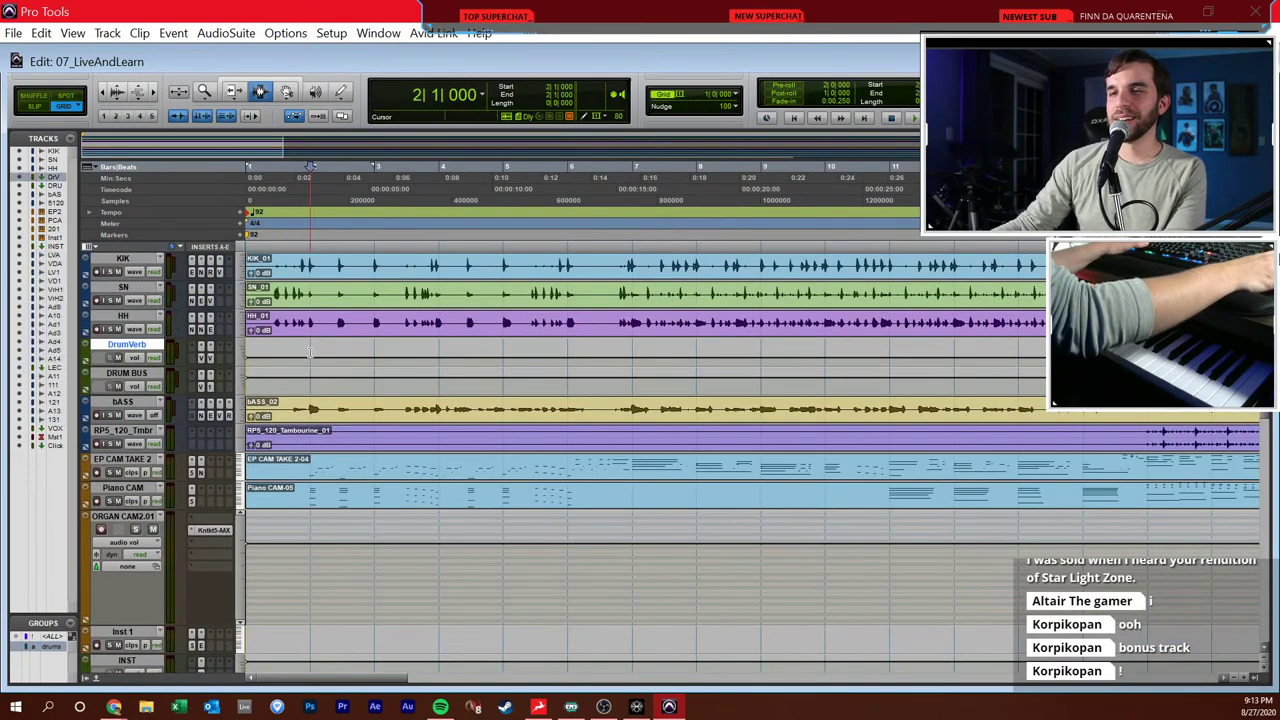
pyautogui.press('Return')
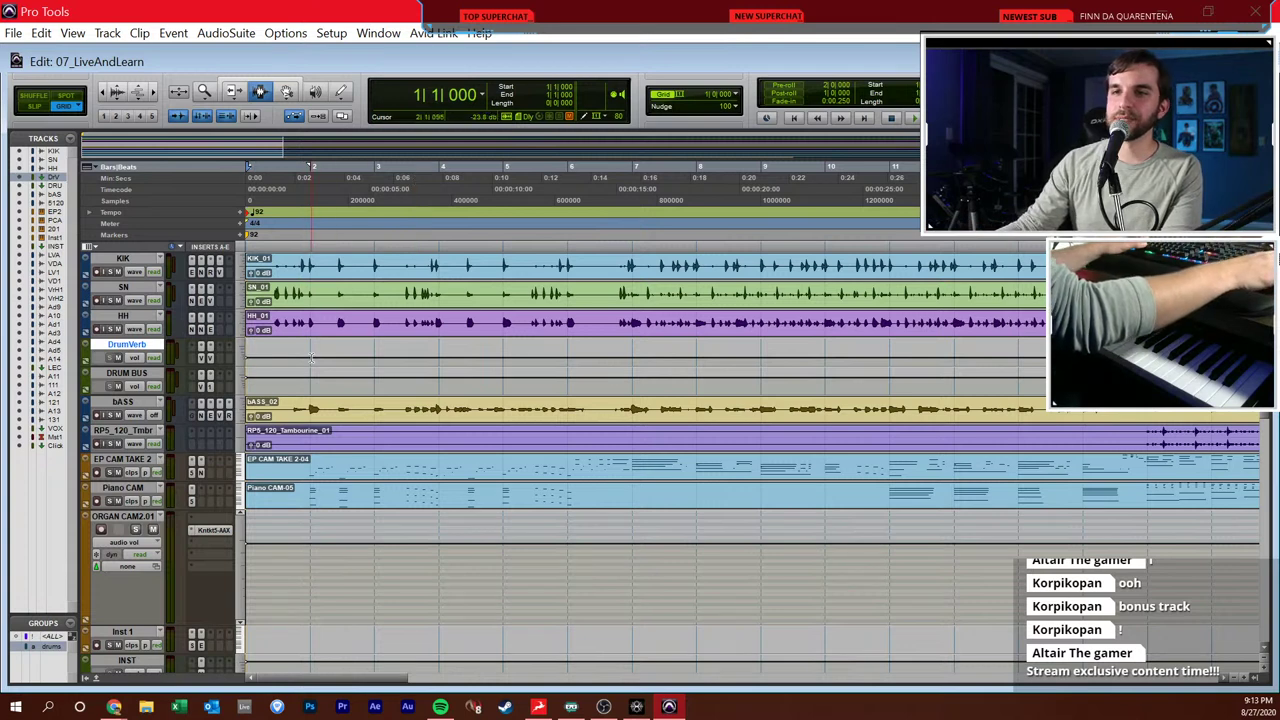
pyautogui.click(360, 165)
pyautogui.press('Return')
pyautogui.press('space')
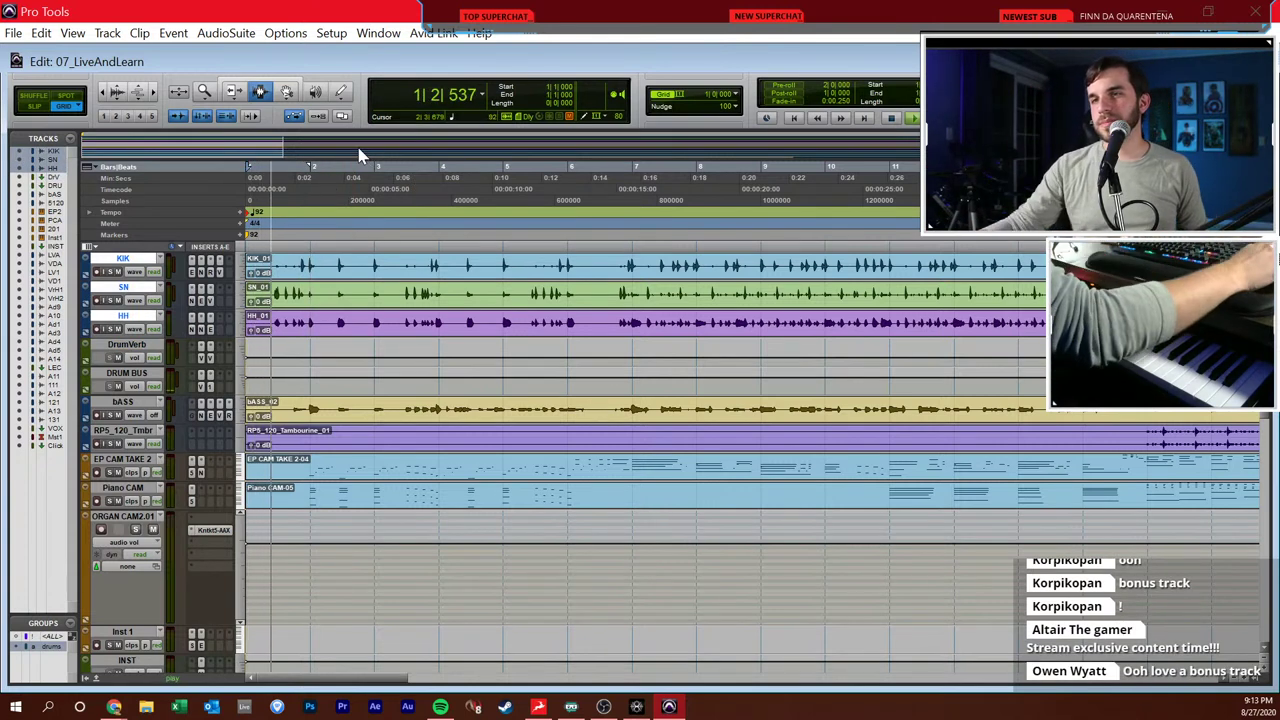
# - Look over the vocal channels in the Mix window, return to the Edit window and play the instrumental from bar 1
pyautogui.press('space')
pyautogui.hotkey('ctrl', '=')
pyautogui.hscroll(5, 640, 380)
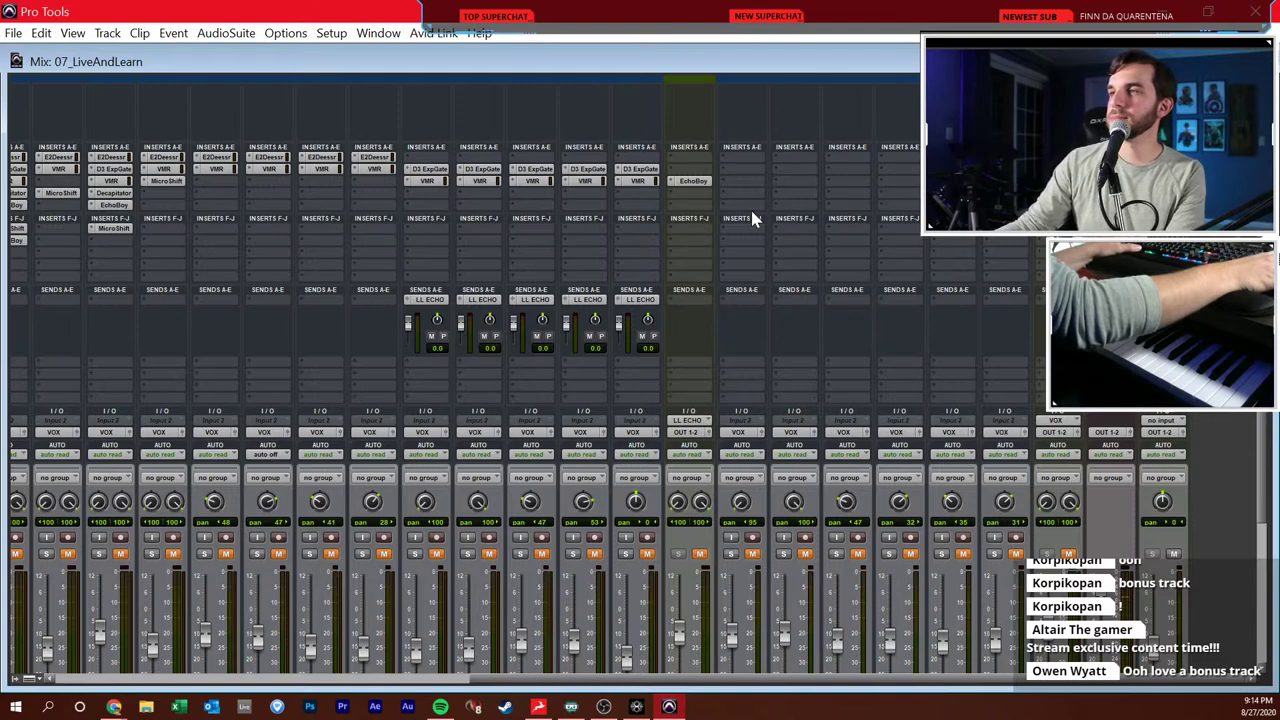
pyautogui.hotkey('ctrl', '=')
pyautogui.press('space')
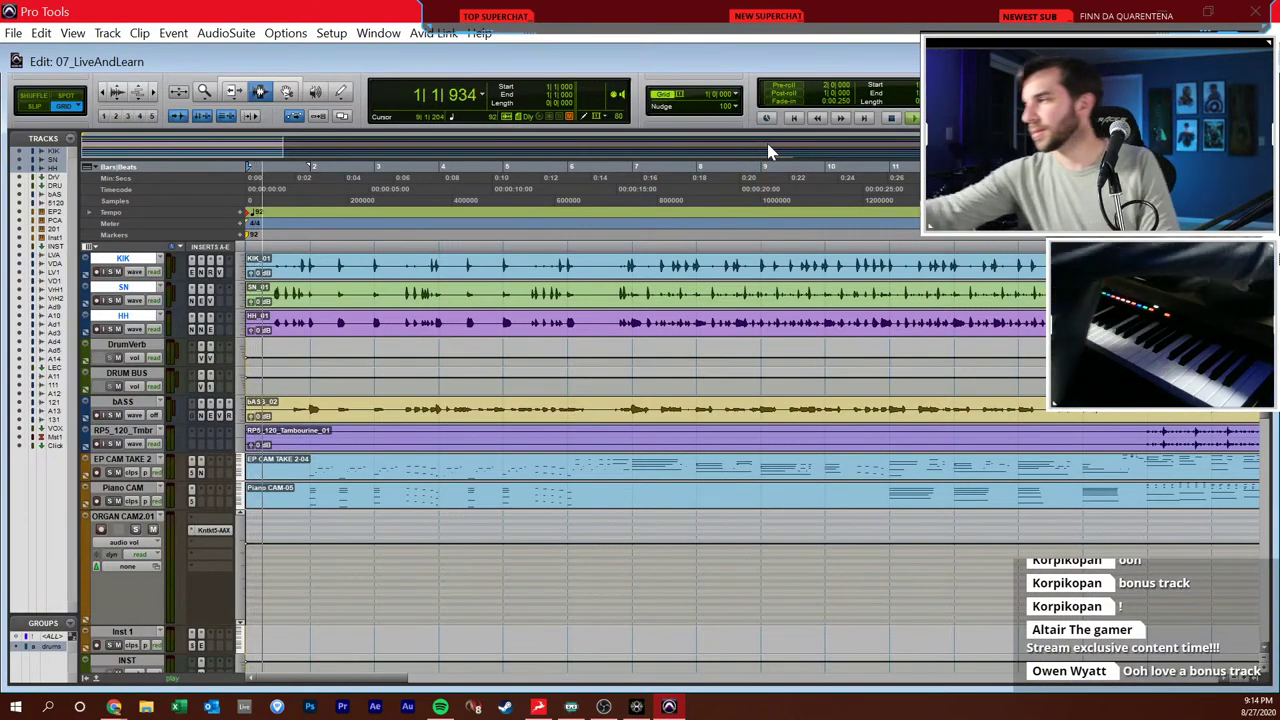
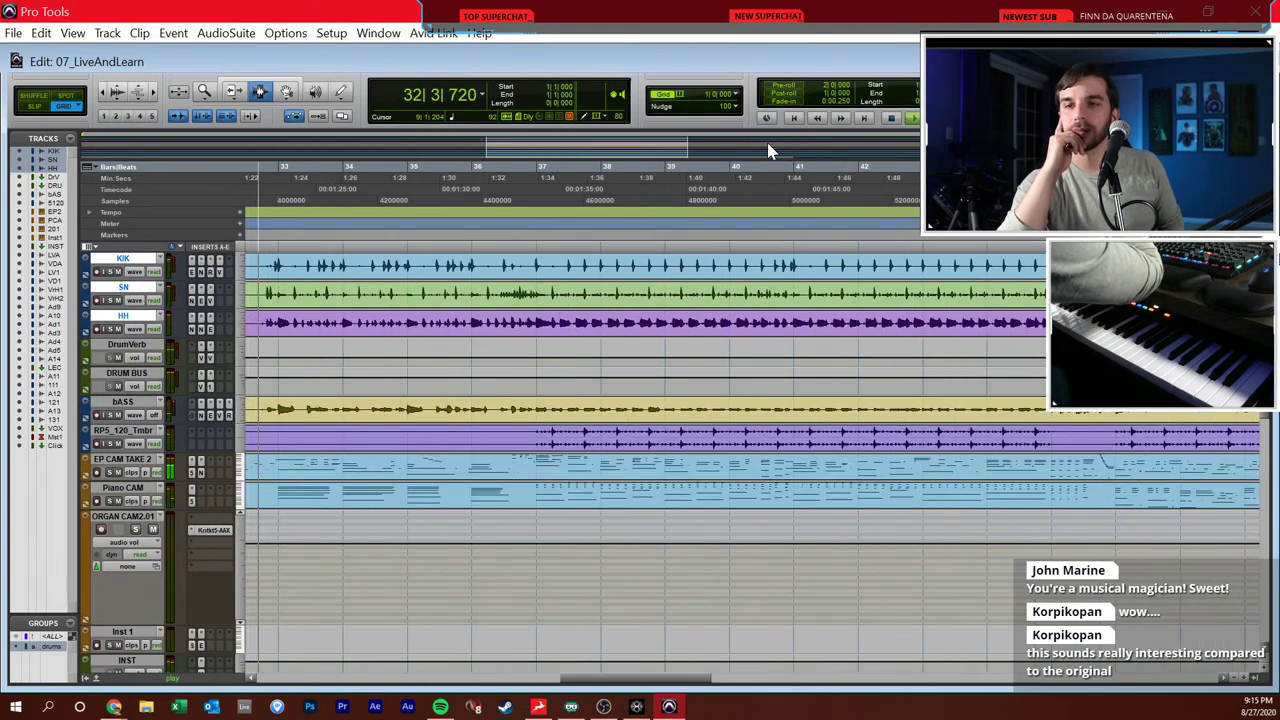
pyautogui.press('space')
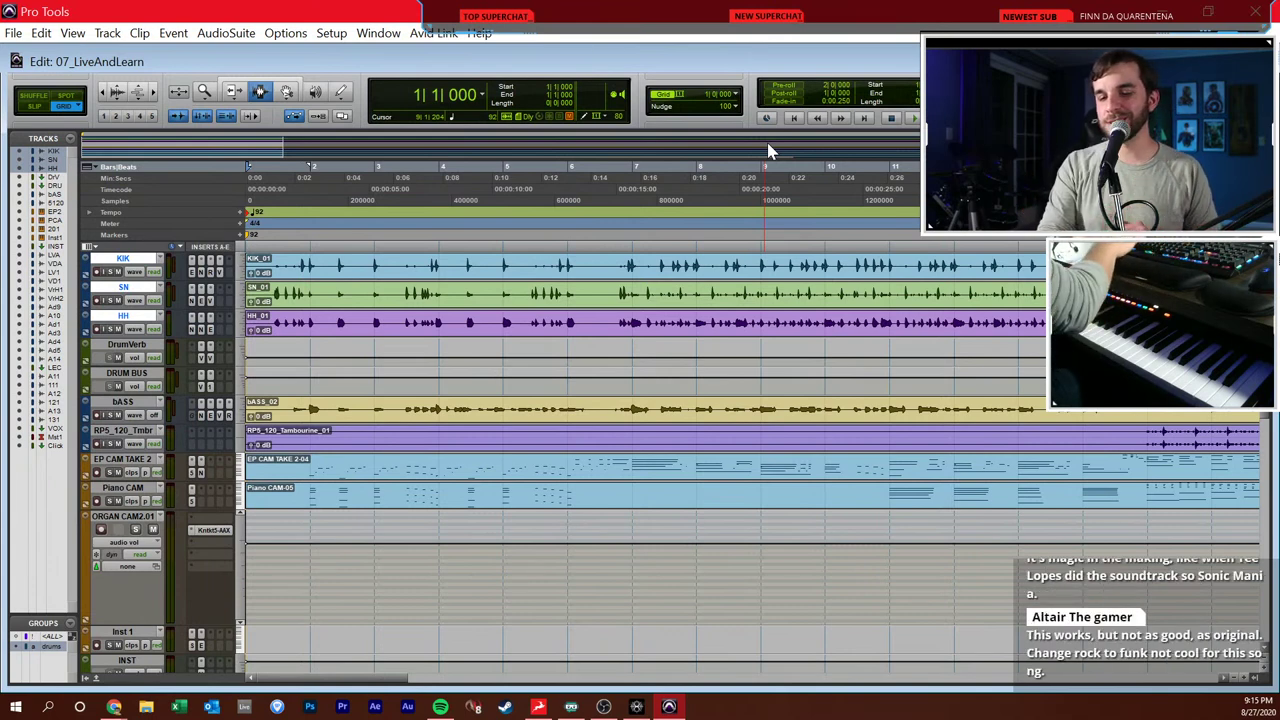
# - Place the edit cursor at bar 2, return it to bar 1 and zoom out to about 40 bars
pyautogui.click(380, 166)
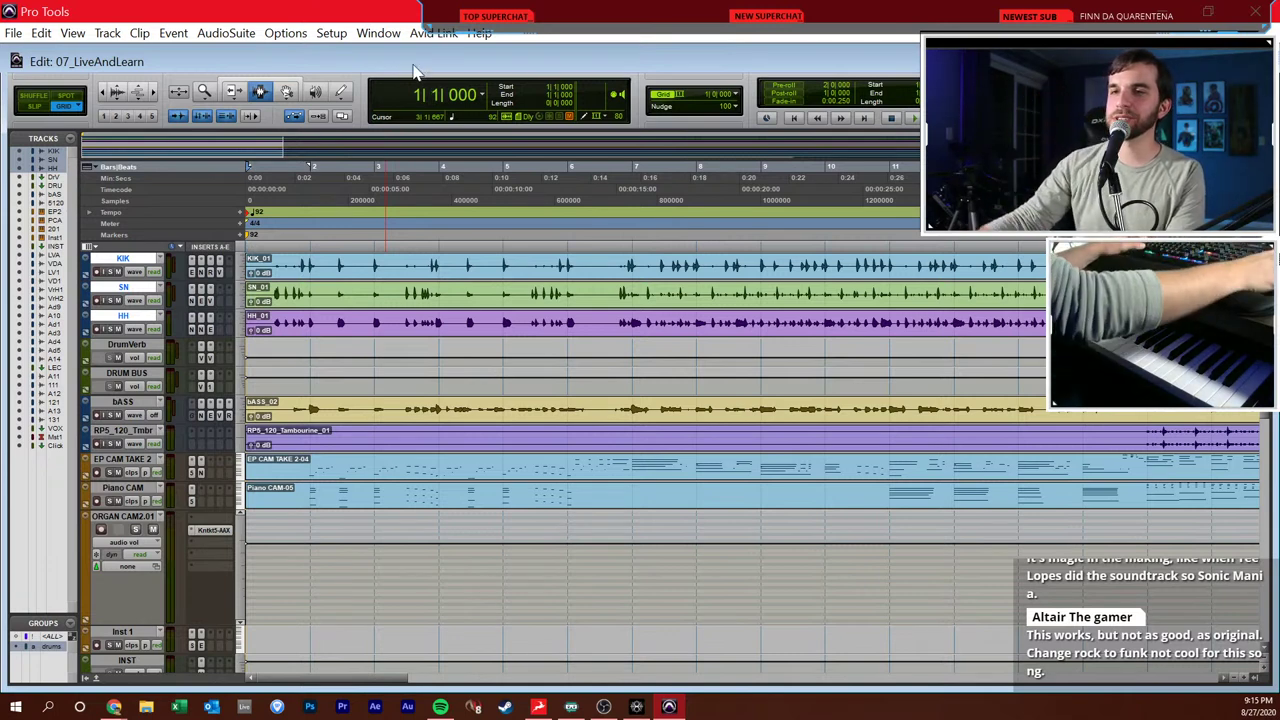
pyautogui.click(312, 291)
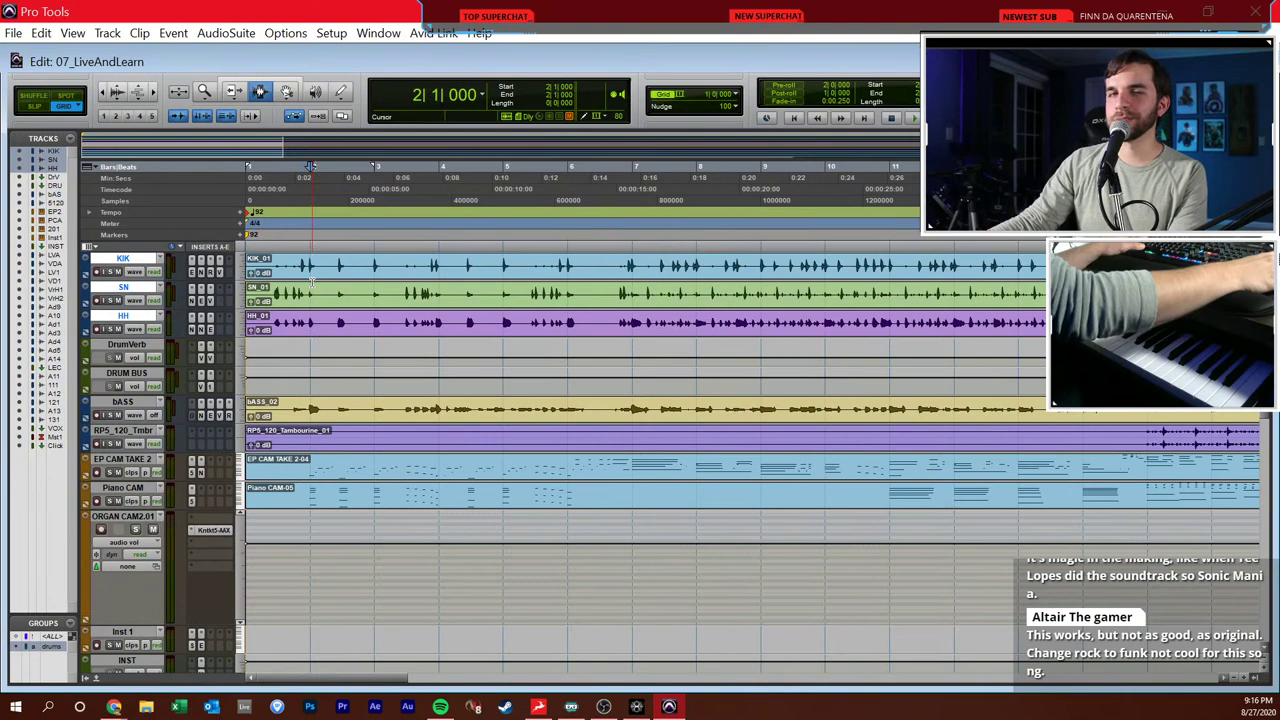
pyautogui.press('space')
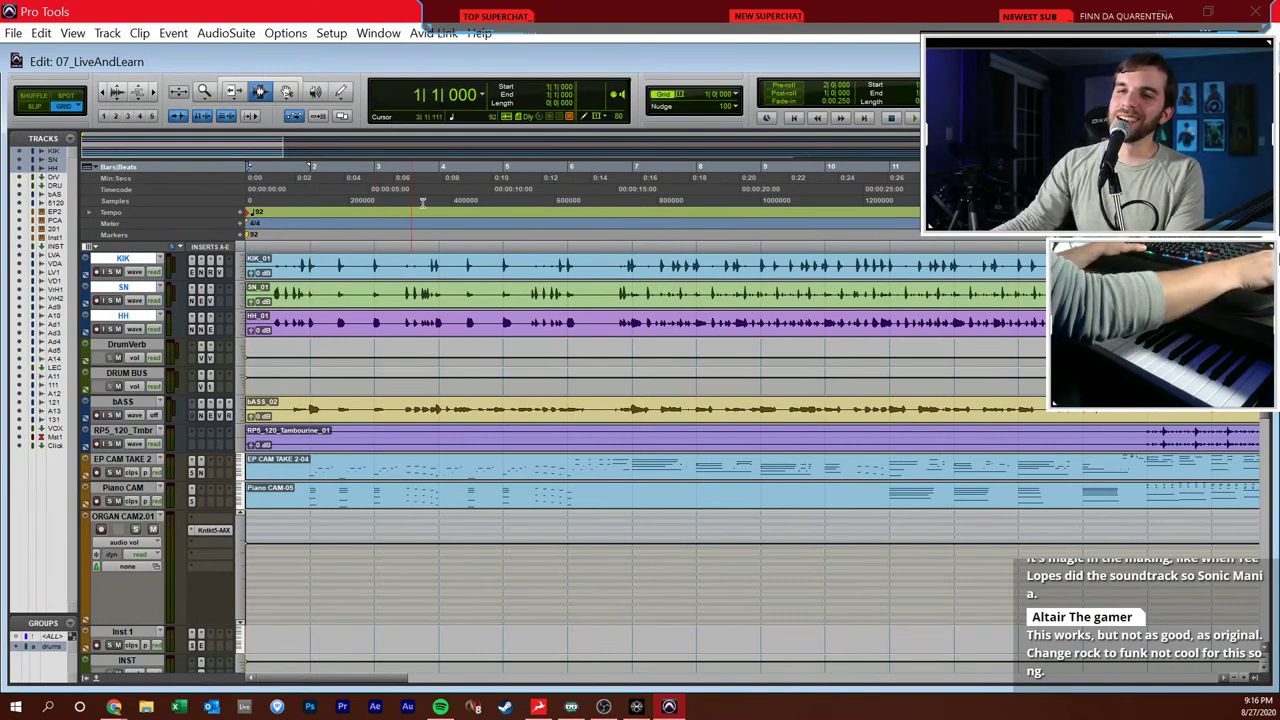
pyautogui.hotkey('ctrl', '[')
pyautogui.hotkey('ctrl', '[')
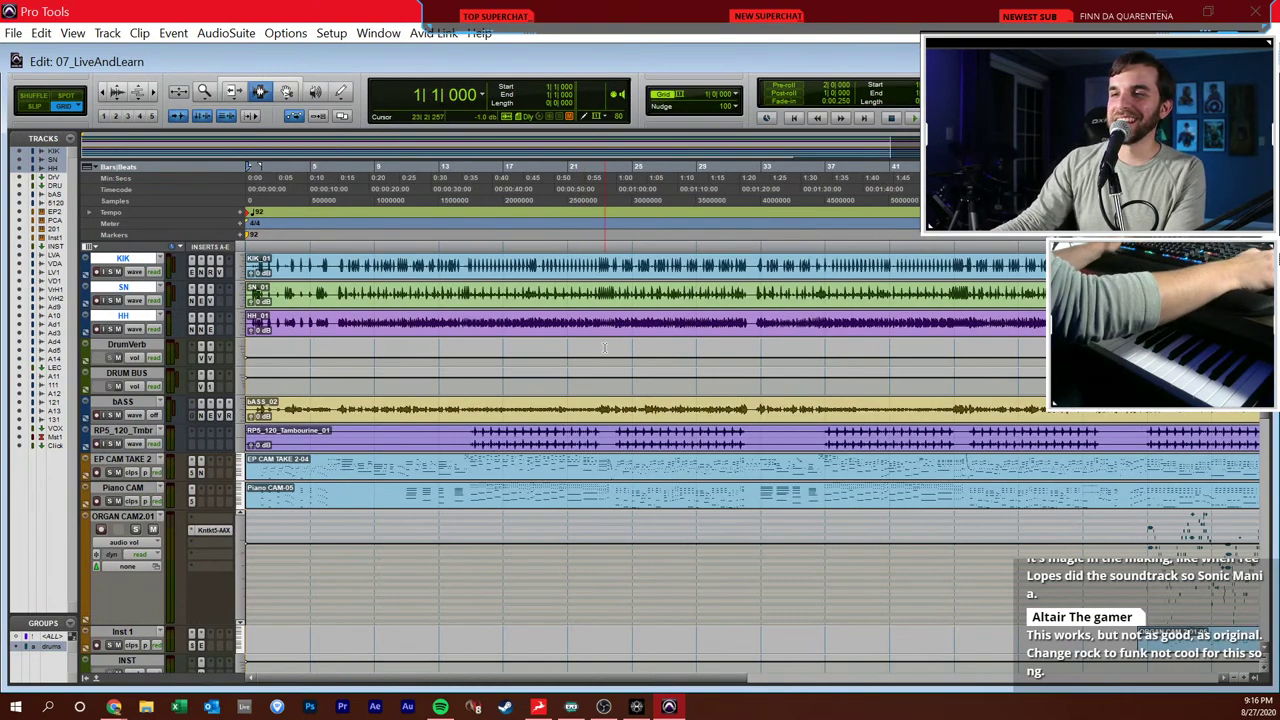
# - Select all vocal tracks from Lead Vox AT through the VOX bus and return to the instrument tracks
pyautogui.scroll(-10, 598, 360)
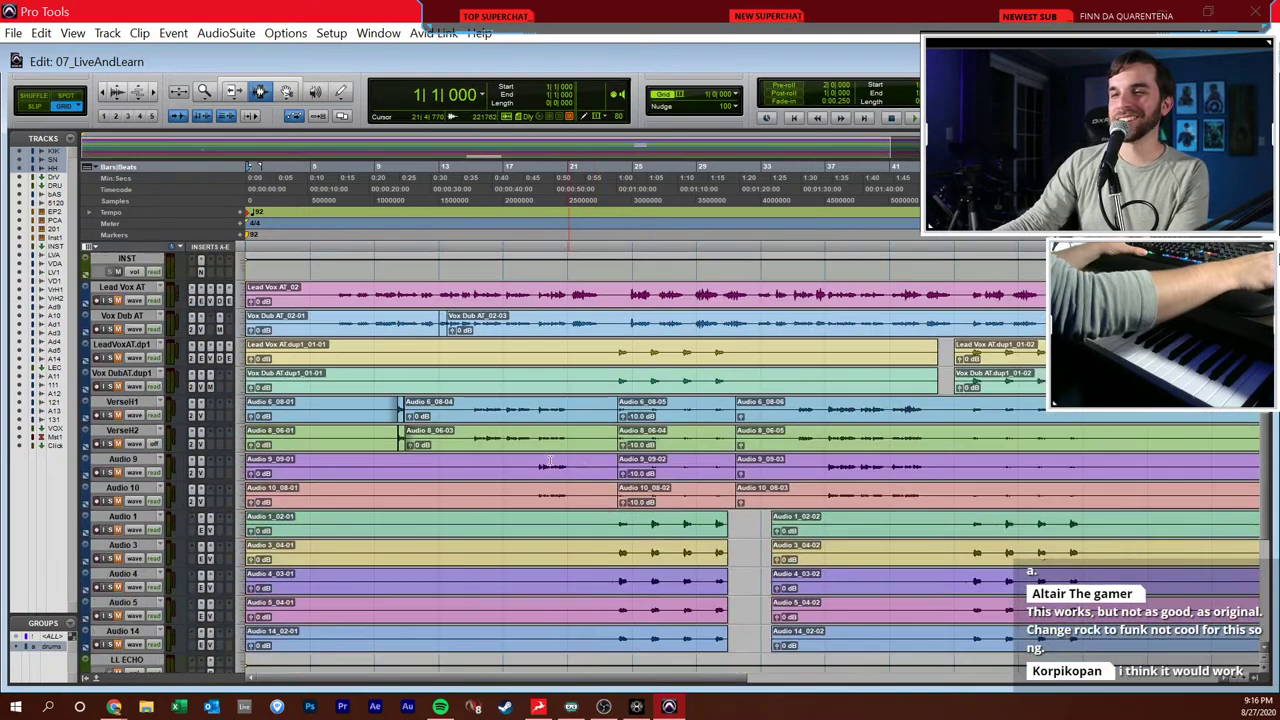
pyautogui.scroll(-10, 174, 540)
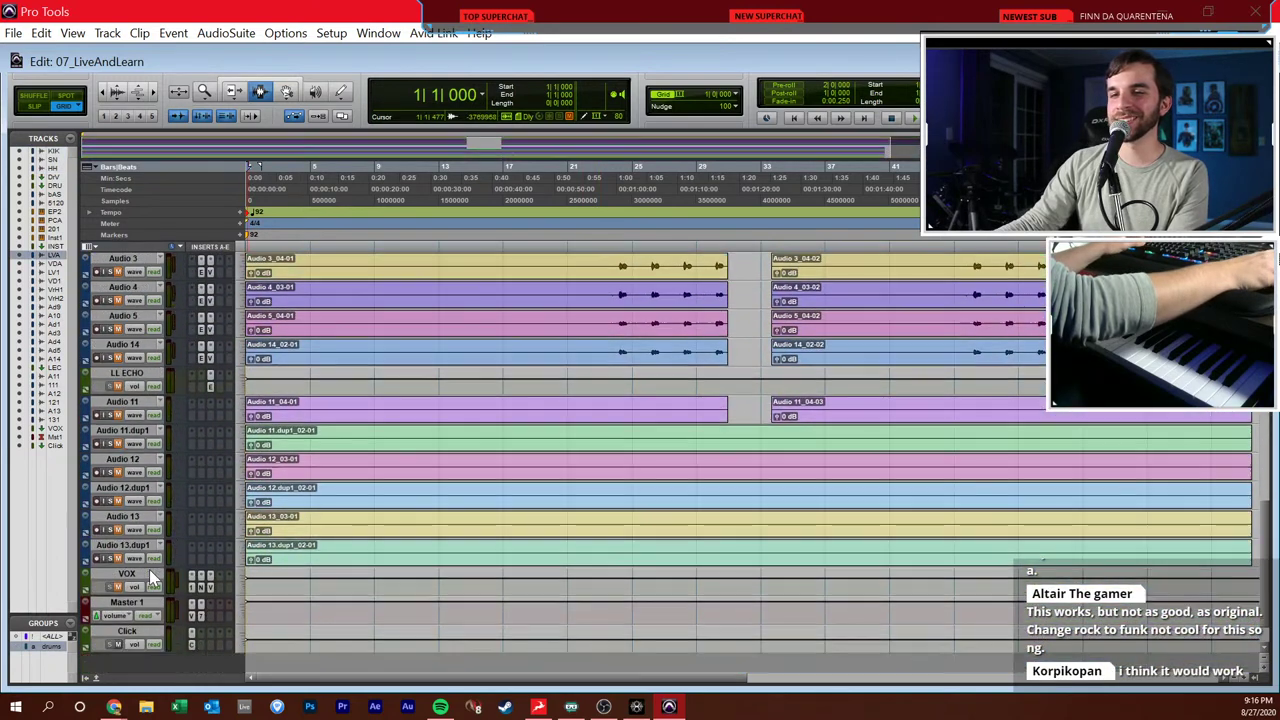
pyautogui.scroll(-2, 149, 569)
pyautogui.keyDown('shift'); pyautogui.click(147, 528); pyautogui.keyUp('shift')
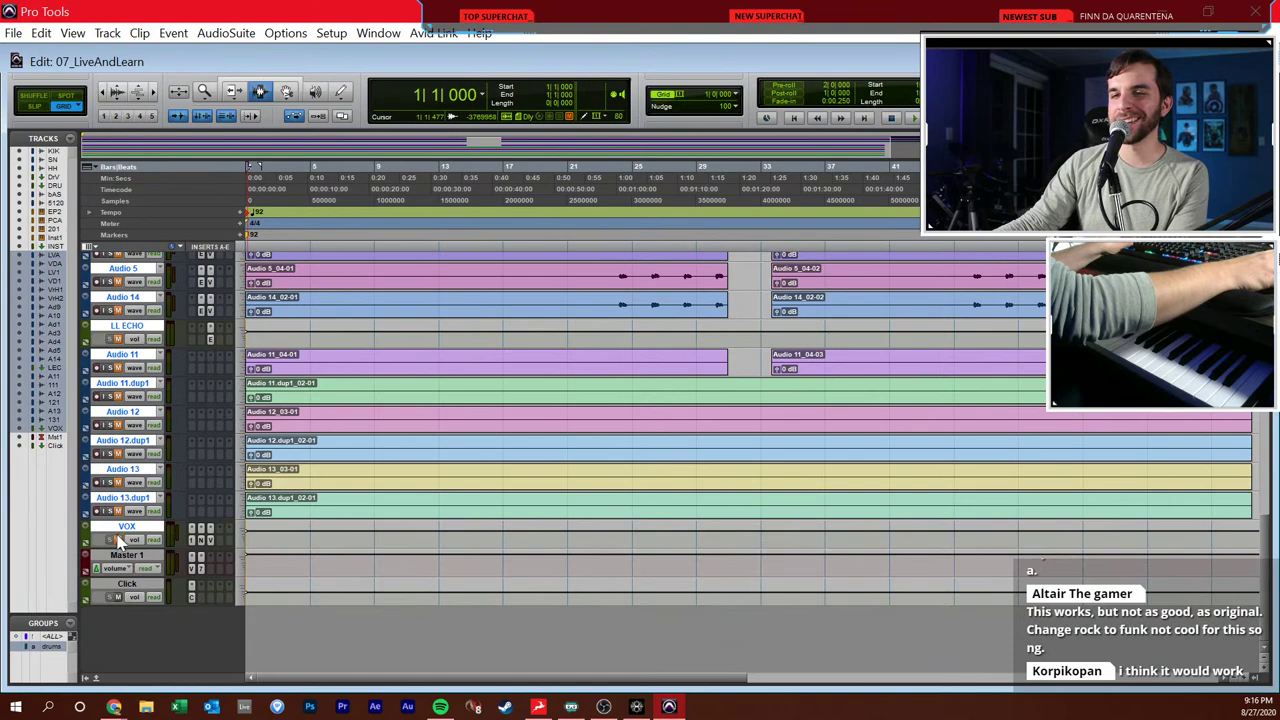
pyautogui.scroll(15, 147, 535)
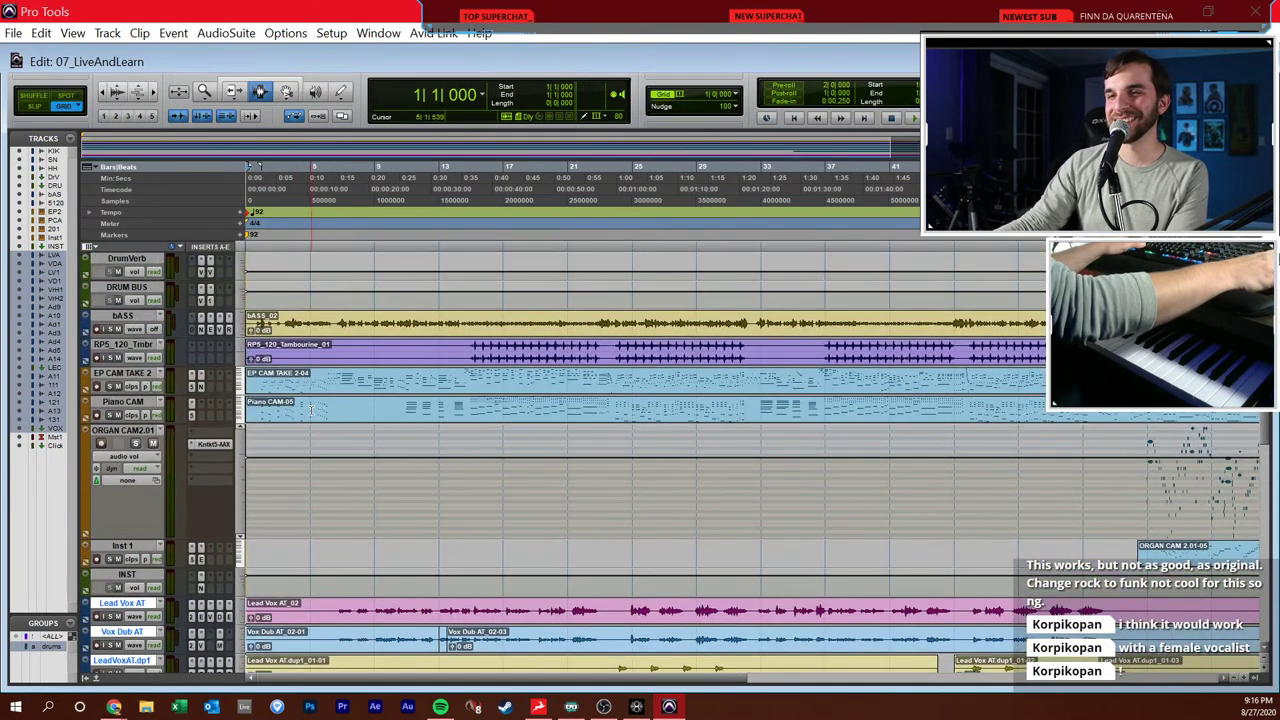
# - Place the edit cursor at bar 5 on the Piano CAM track, start playback and zoom in to about 11 bars
pyautogui.click(311, 409)
pyautogui.press('space')
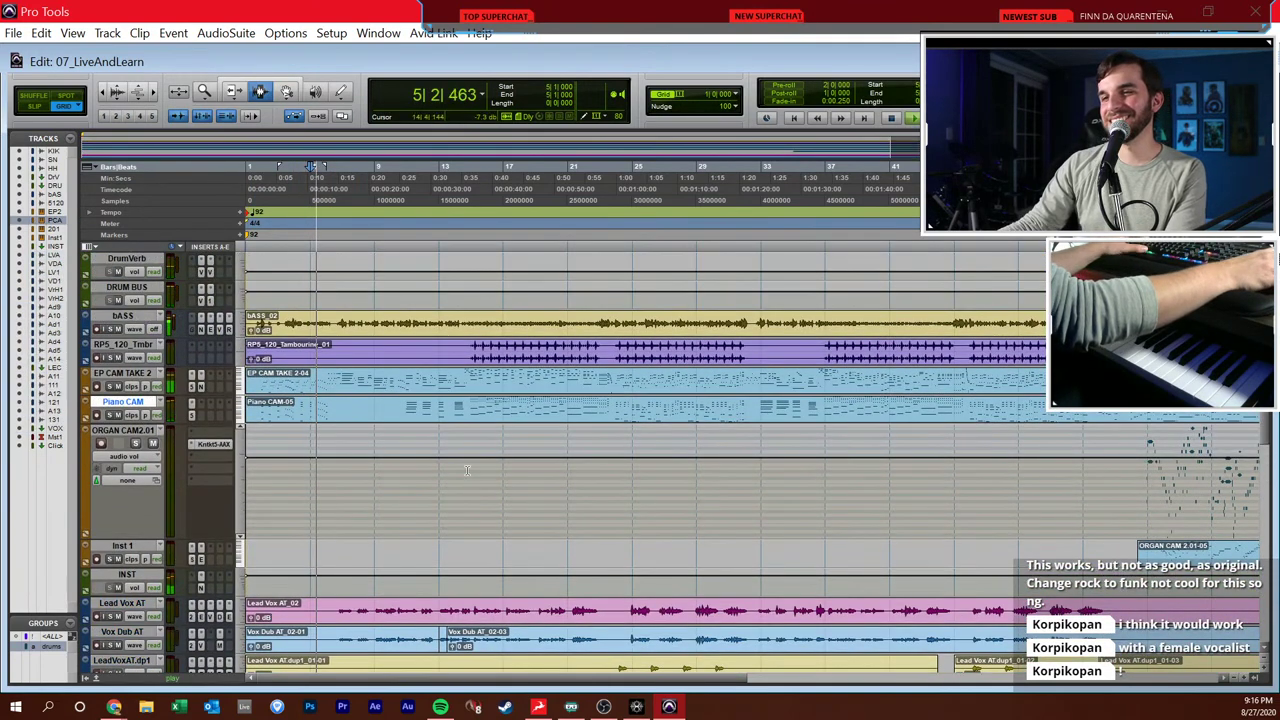
pyautogui.hotkey('ctrl', ']')
pyautogui.hotkey('ctrl', ']')
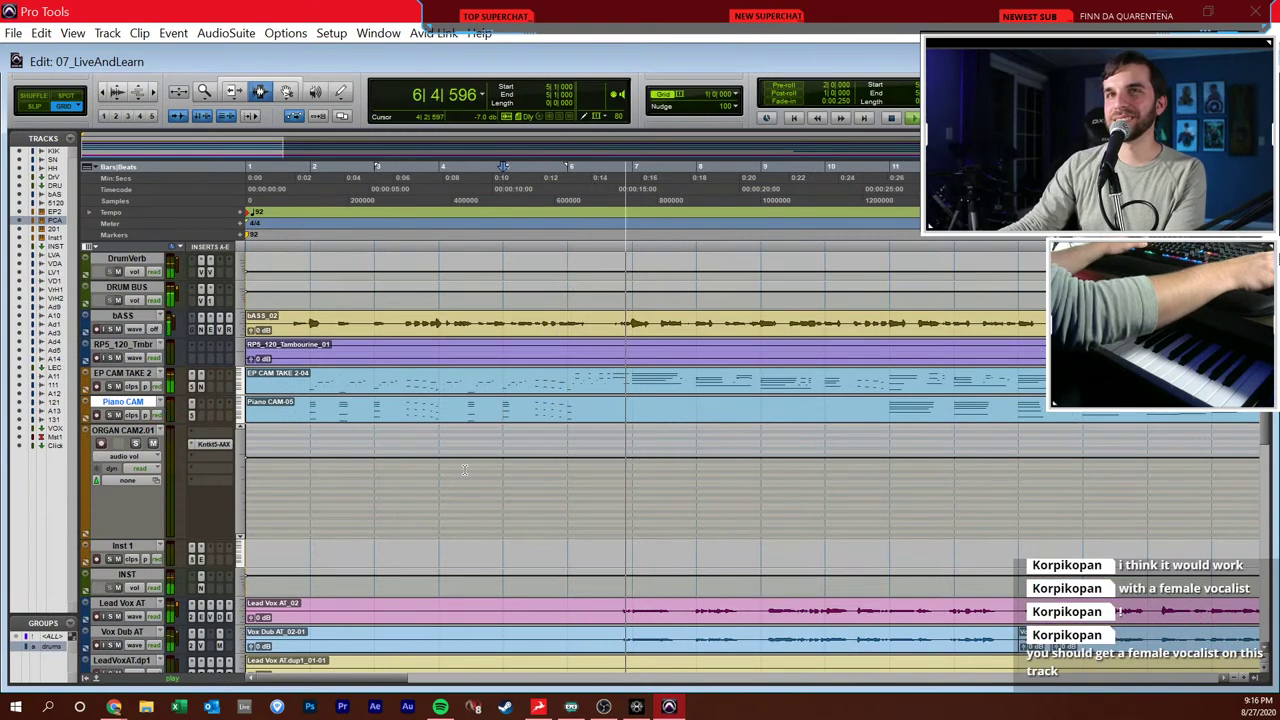
# - Look over the vocal and instrument channels with their inserts in the Mix window, and return to the Edit window
pyautogui.hotkey('ctrl', '=')
pyautogui.scroll(-2, 929, 523)
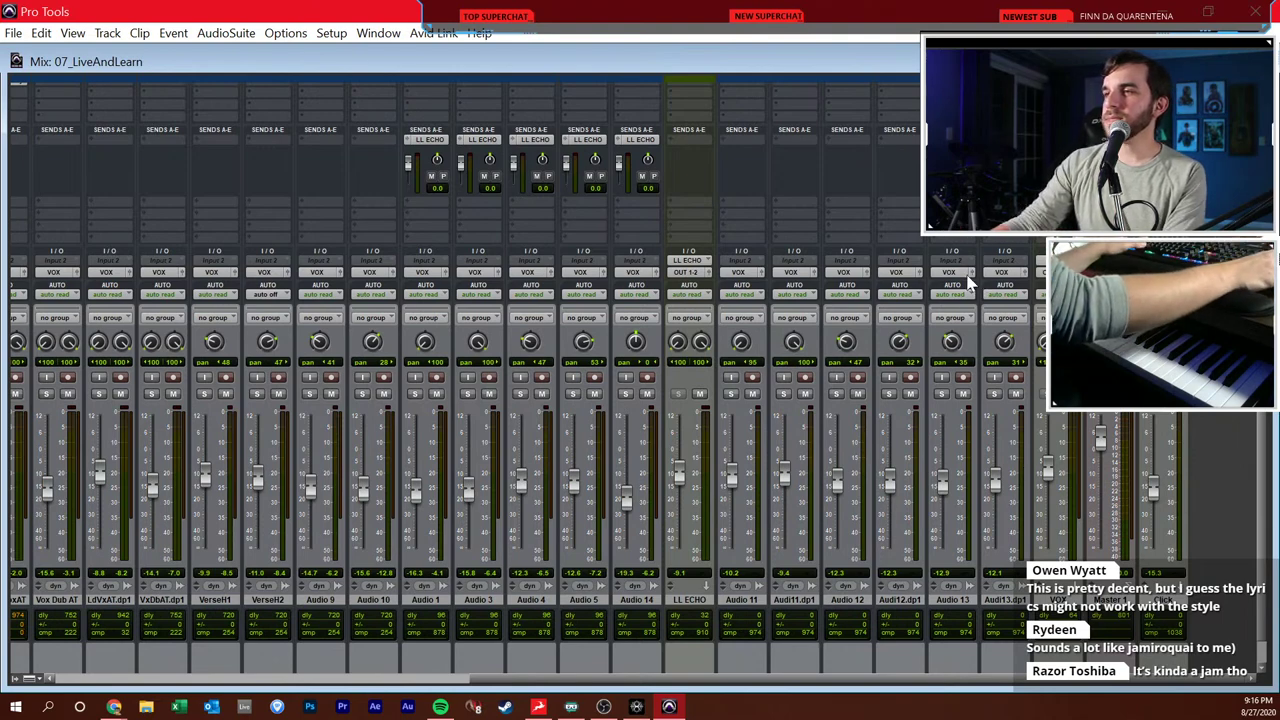
pyautogui.scroll(3, 957, 259)
pyautogui.hscroll(-5, 684, 253)
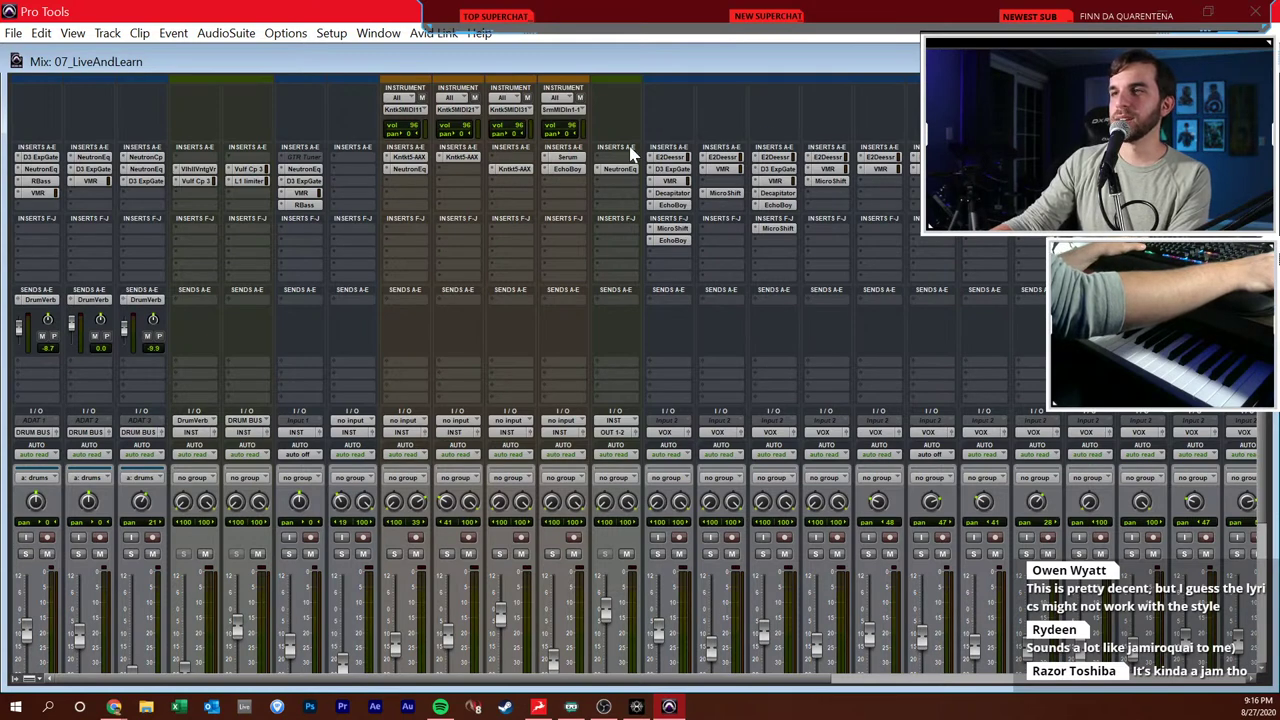
pyautogui.scroll(-3, 726, 187)
pyautogui.scroll(3, 801, 238)
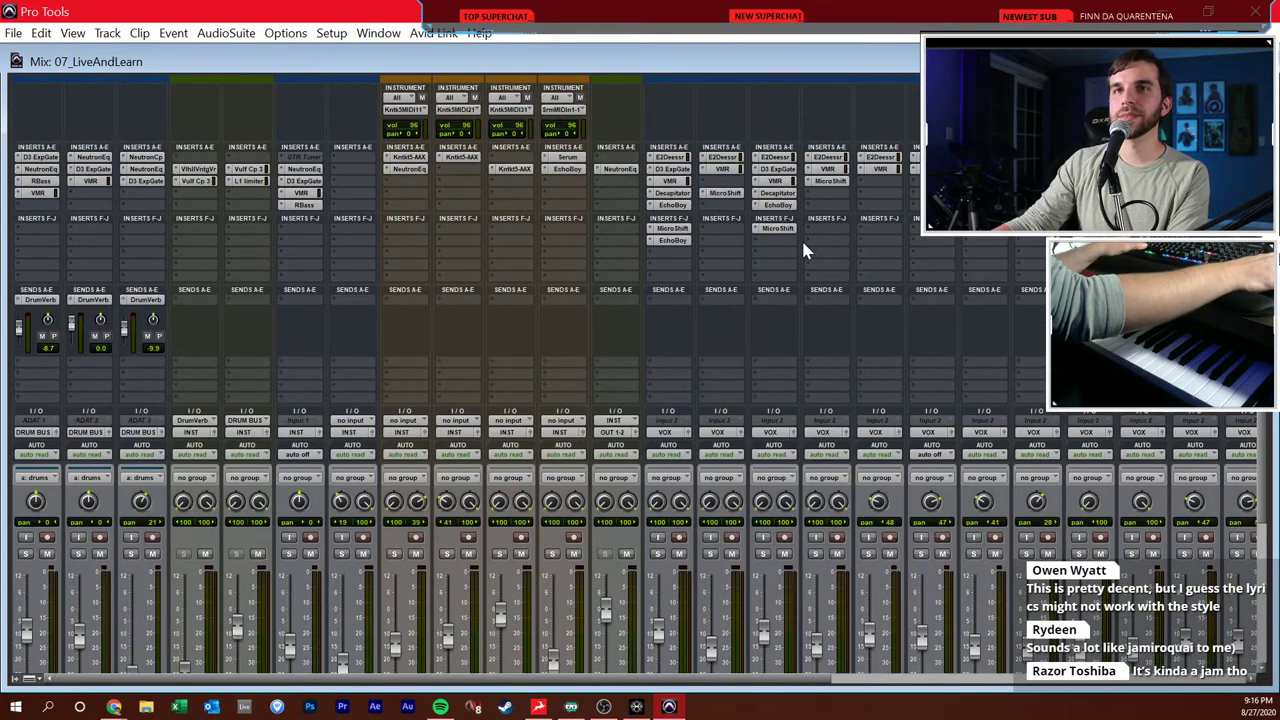
pyautogui.hotkey('ctrl', '=')
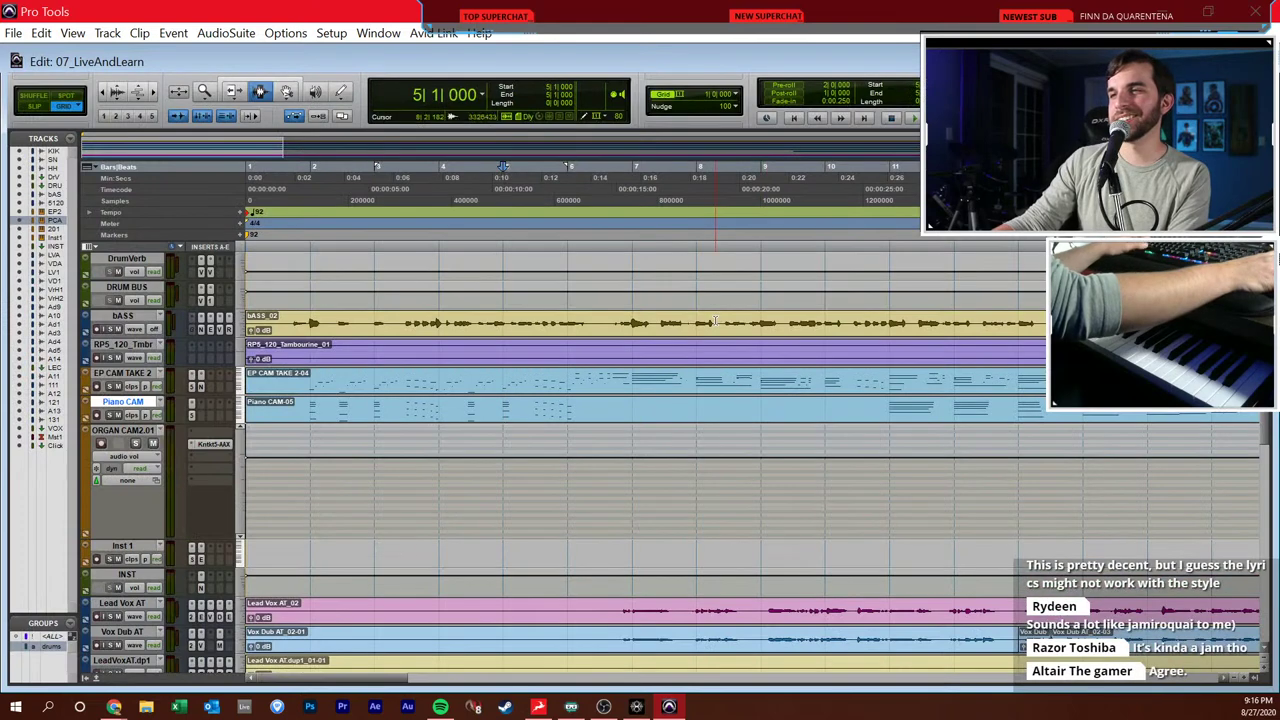
# - Locate the organ solo in the full song and place the edit cursor at bar 57 on the ORGAN CAM2.01 track
pyautogui.hotkey('ctrl', '[')
pyautogui.hotkey('ctrl', '[')
pyautogui.hotkey('ctrl', '[')
pyautogui.hotkey('ctrl', '[')
pyautogui.scroll(-1, 452, 380)
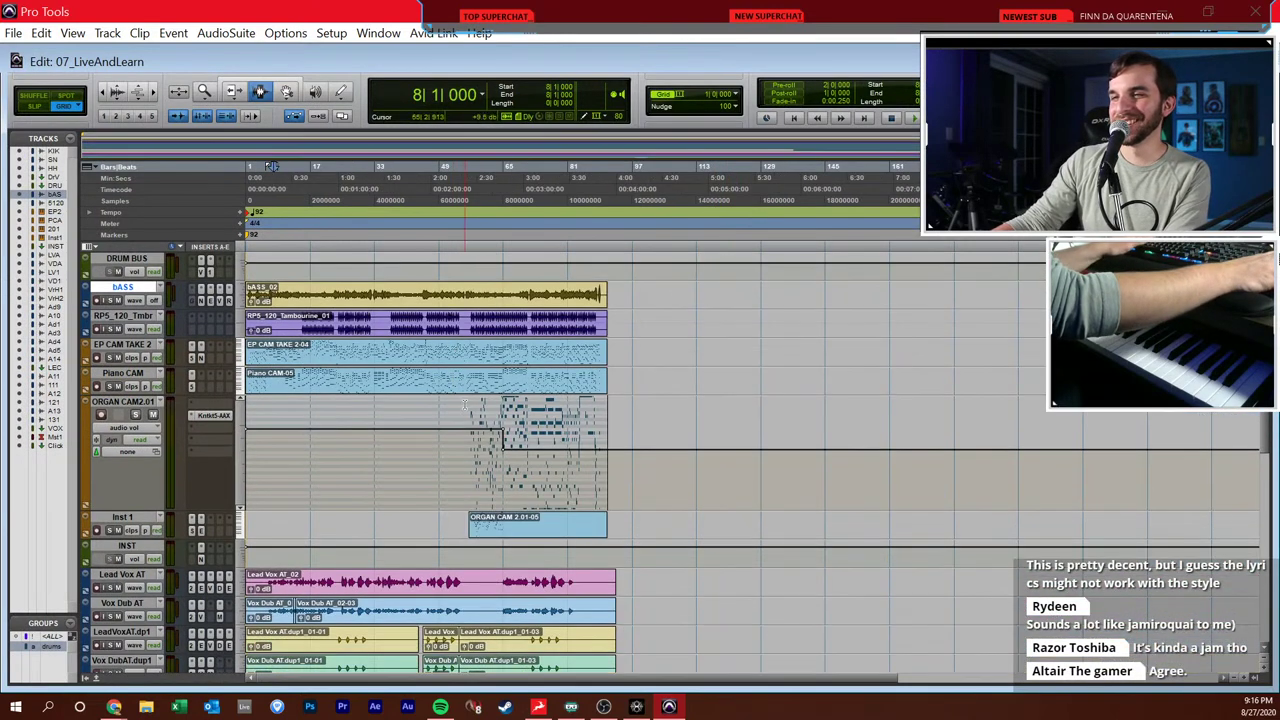
pyautogui.click(472, 440)
pyautogui.hotkey('ctrl', ']')
pyautogui.hotkey('ctrl', ']')
pyautogui.hotkey('ctrl', ']')
pyautogui.hscroll(3, 715, 475)
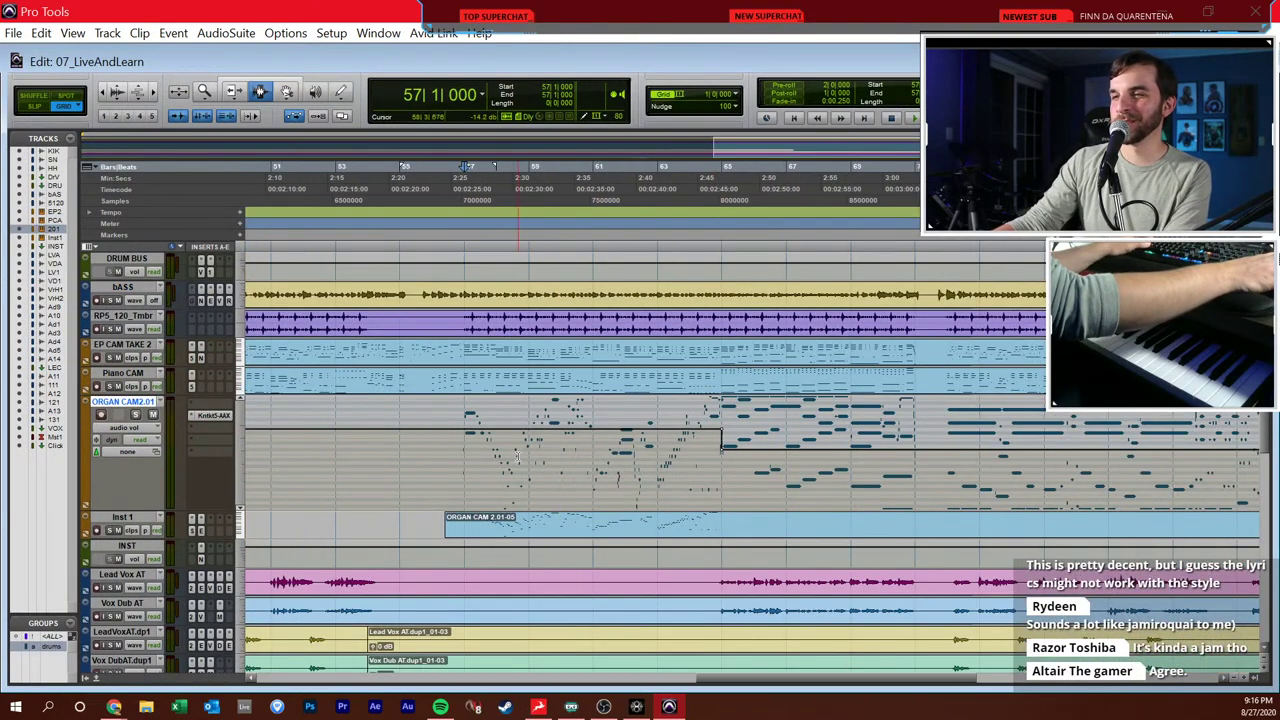
# - Look through the tracks down to Click, return to the instrument tracks and play the organ solo from bar 57
pyautogui.scroll(-10, 451, 466)
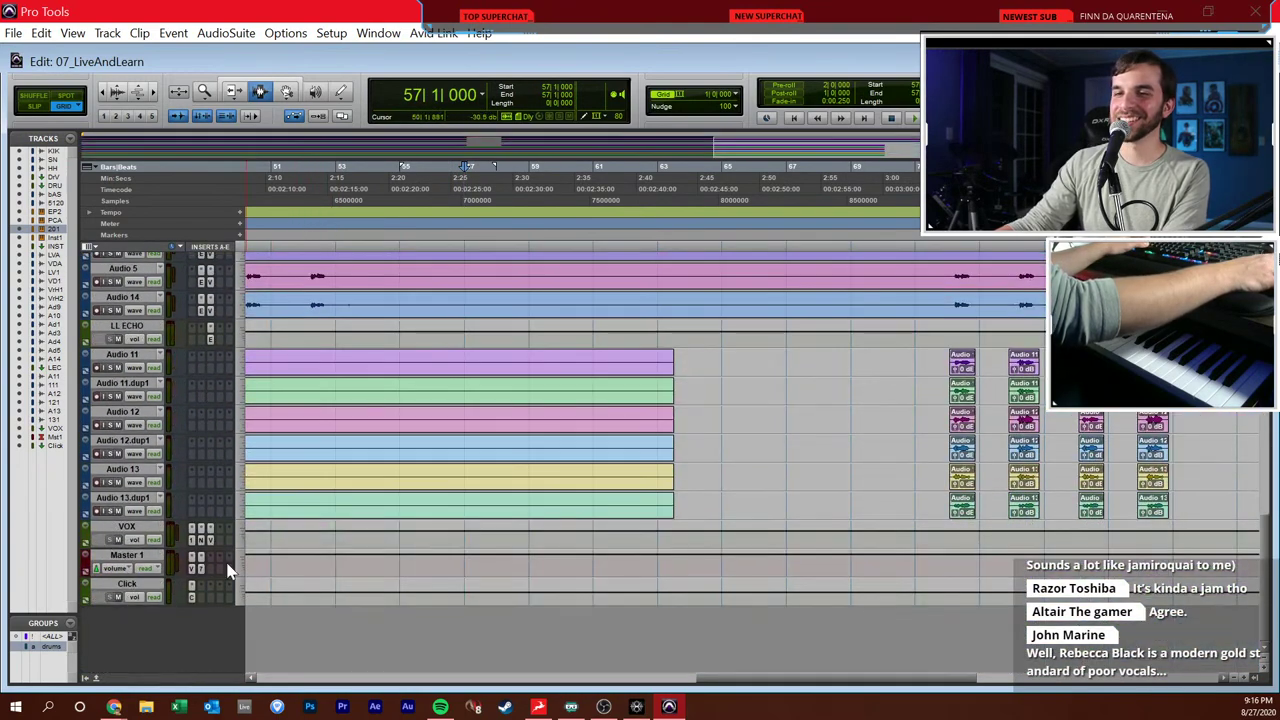
pyautogui.scroll(10, 205, 485)
pyautogui.press('space')
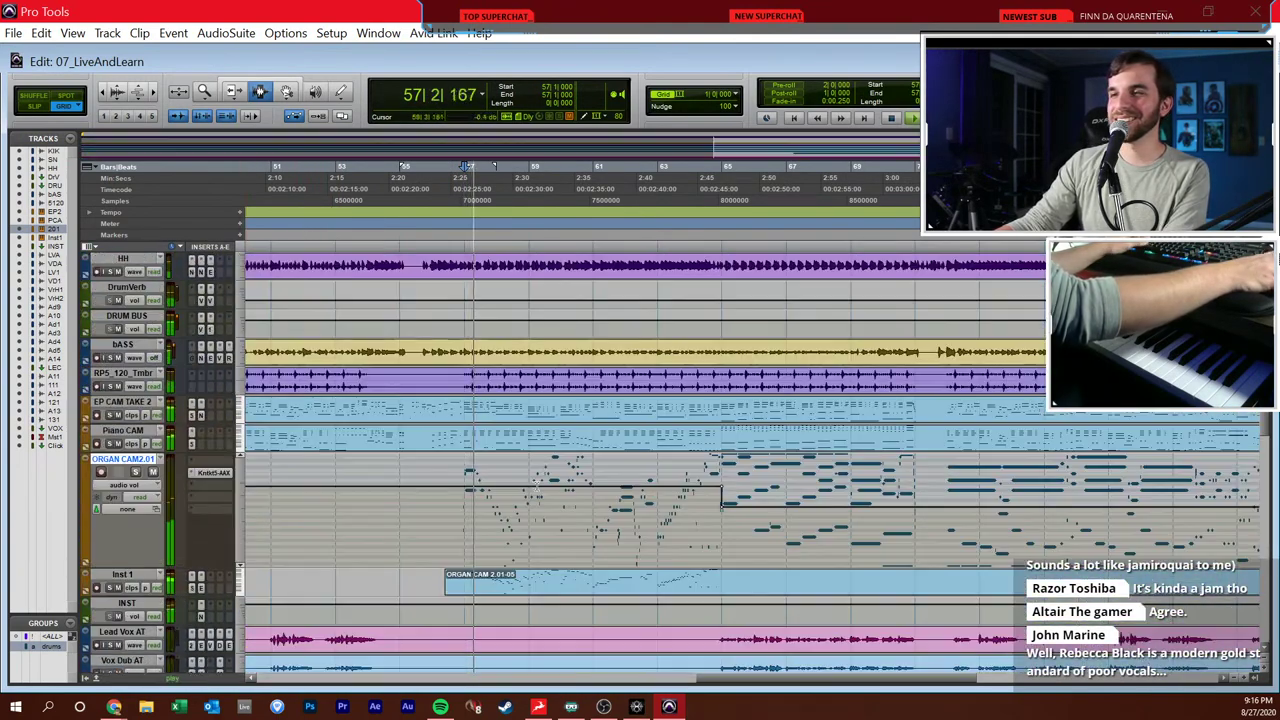
# - Inspect the organ channel's fader and inserts in the Mix window during playback, and return to the Edit window
pyautogui.hotkey('ctrl', '=')
pyautogui.scroll(-4, 525, 497)
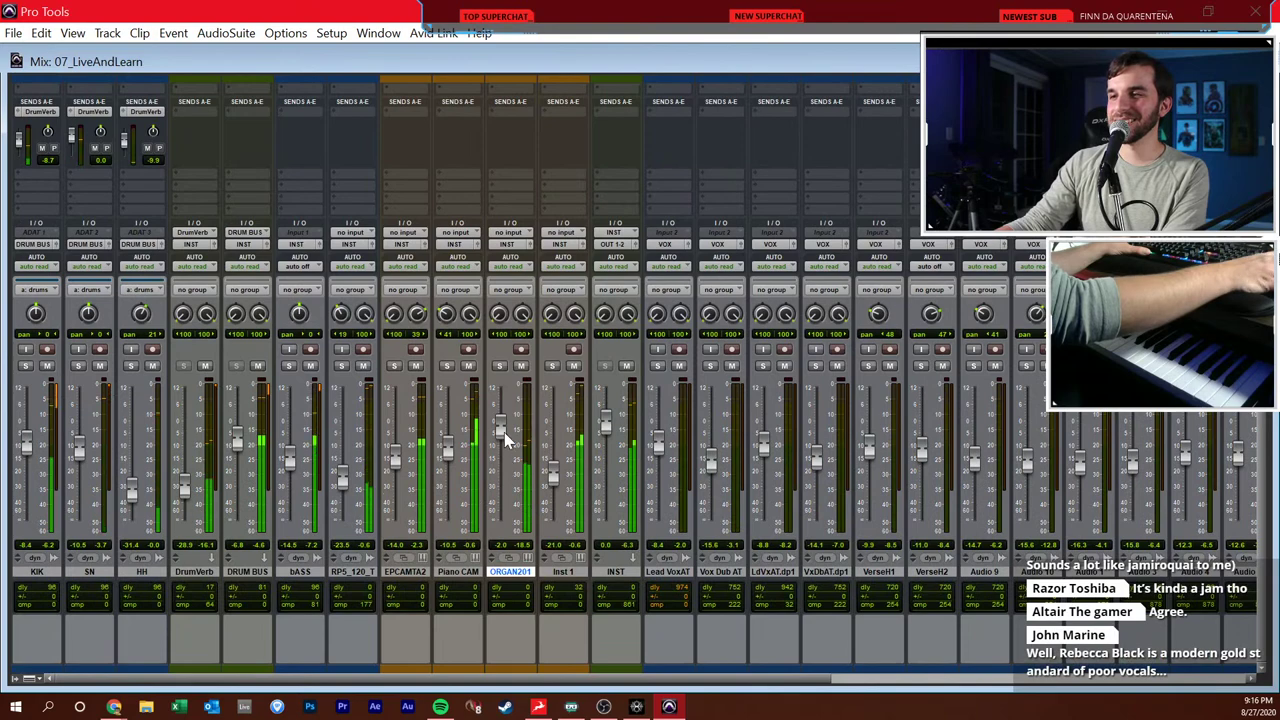
pyautogui.scroll(4, 541, 424)
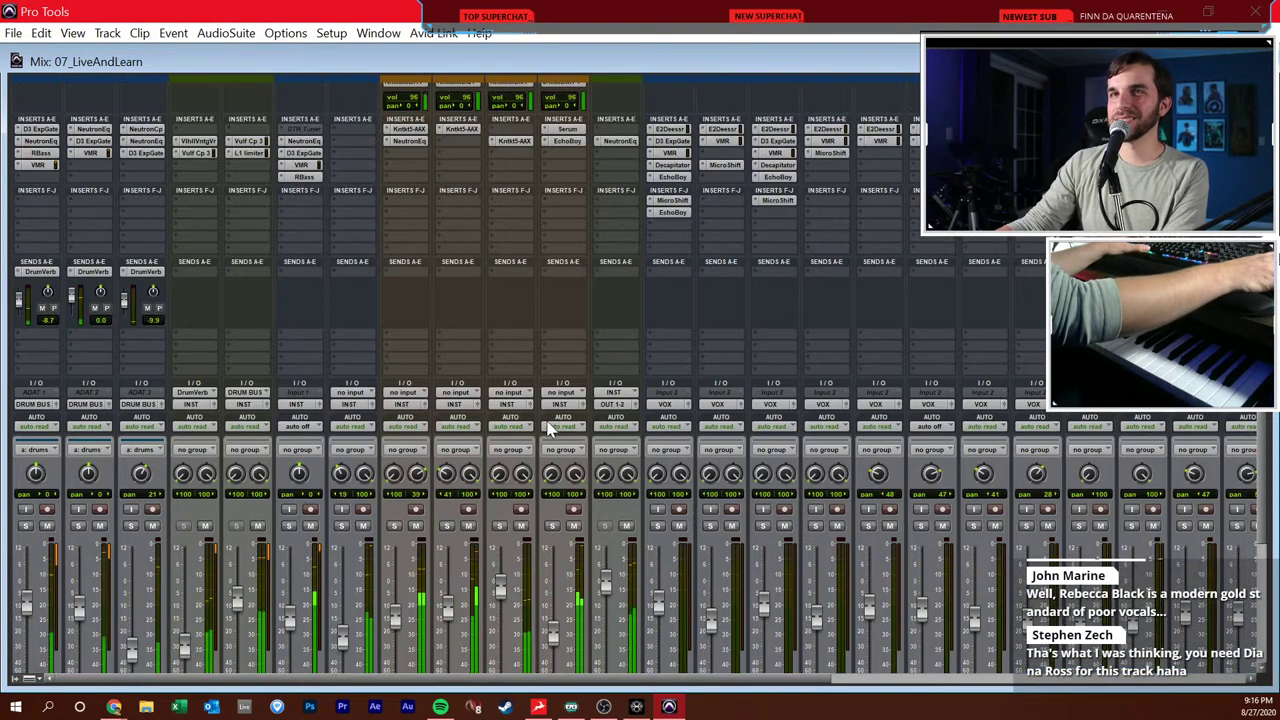
pyautogui.hotkey('ctrl', '=')
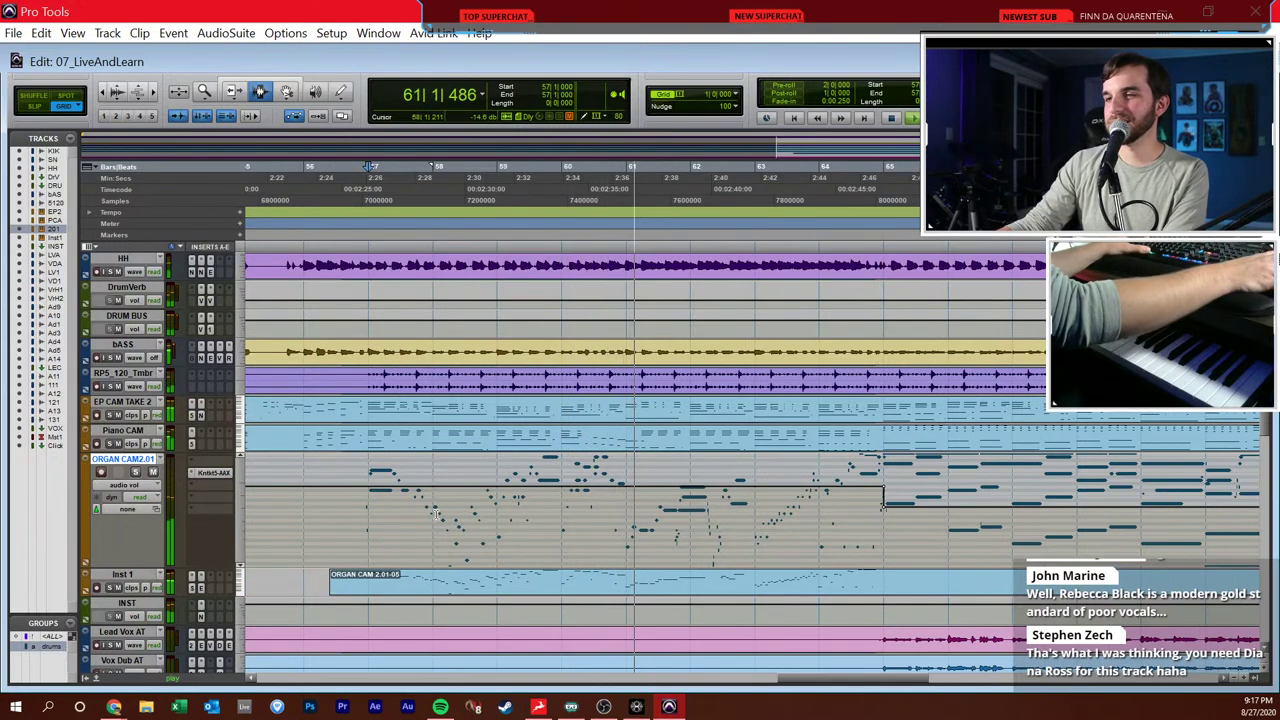
# - Slightly lower the Inst 1 fader and raise the organ fader in the Mix window, return to the Edit window and stop playback
pyautogui.hotkey('ctrl', '=')
pyautogui.scroll(-3, 586, 155)
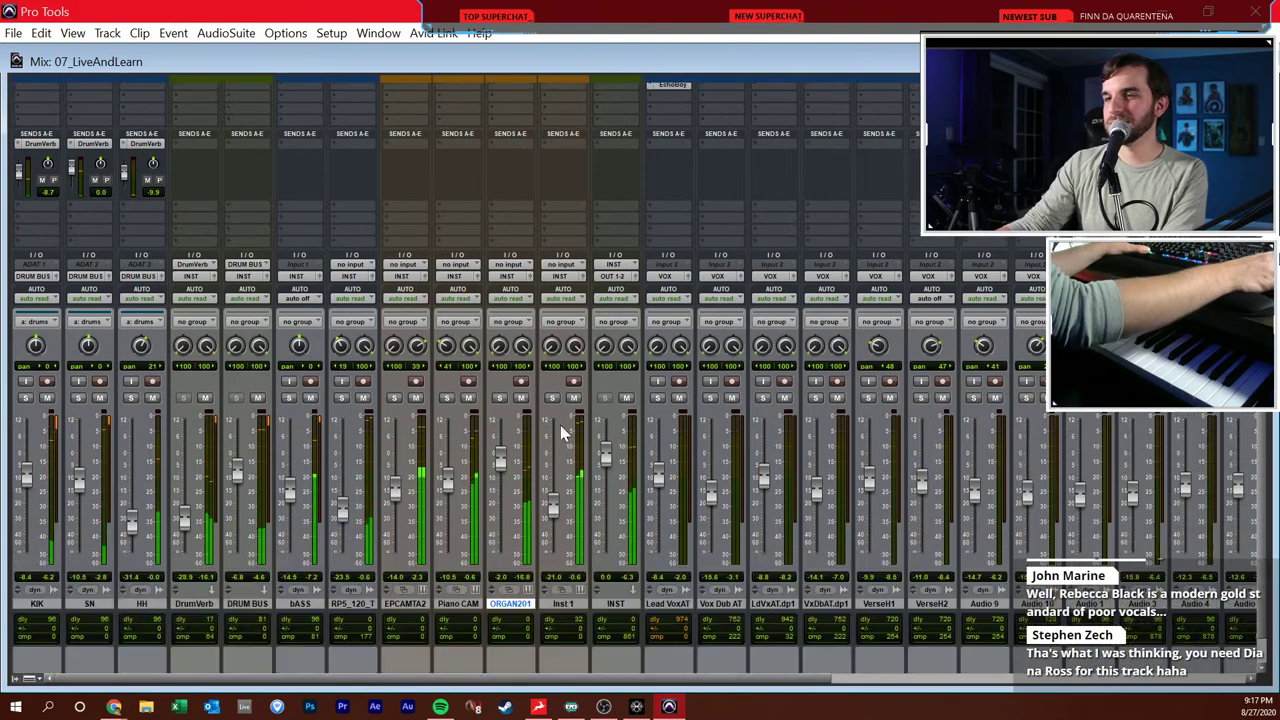
pyautogui.moveTo(545, 497); pyautogui.dragTo(549, 503)
pyautogui.moveTo(500, 466); pyautogui.dragTo(500, 462)
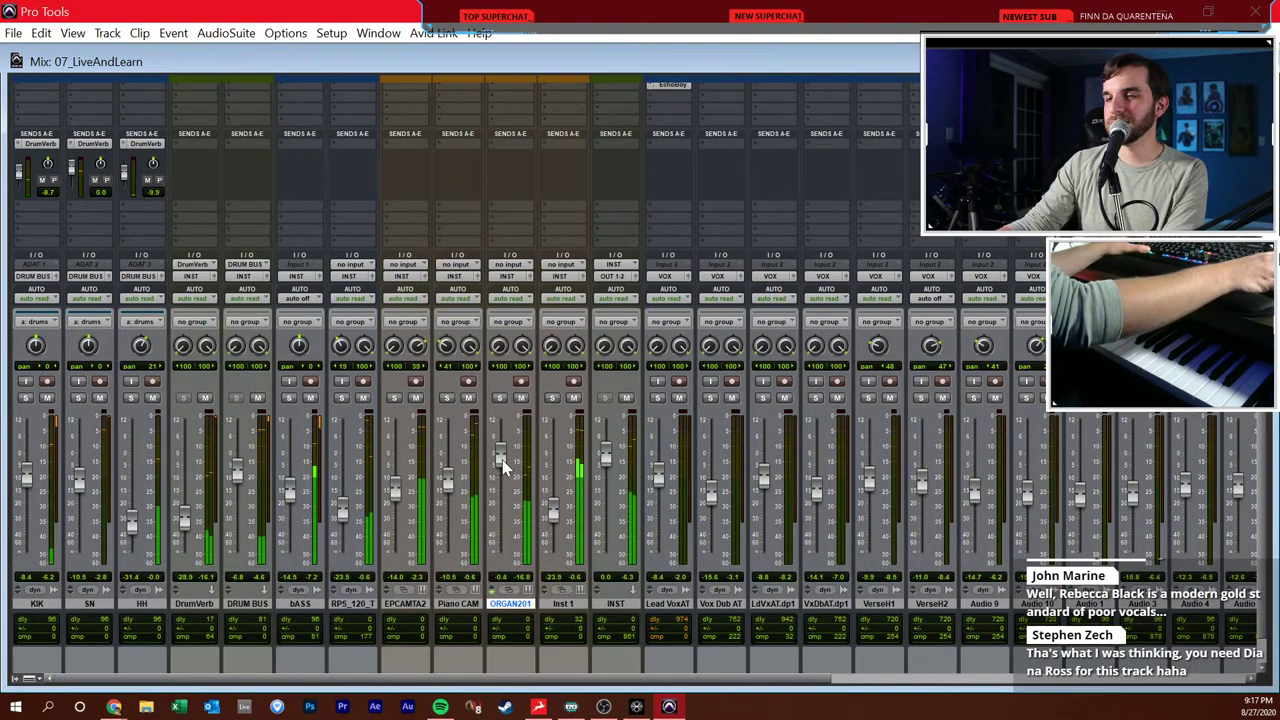
pyautogui.hotkey('ctrl', '=')
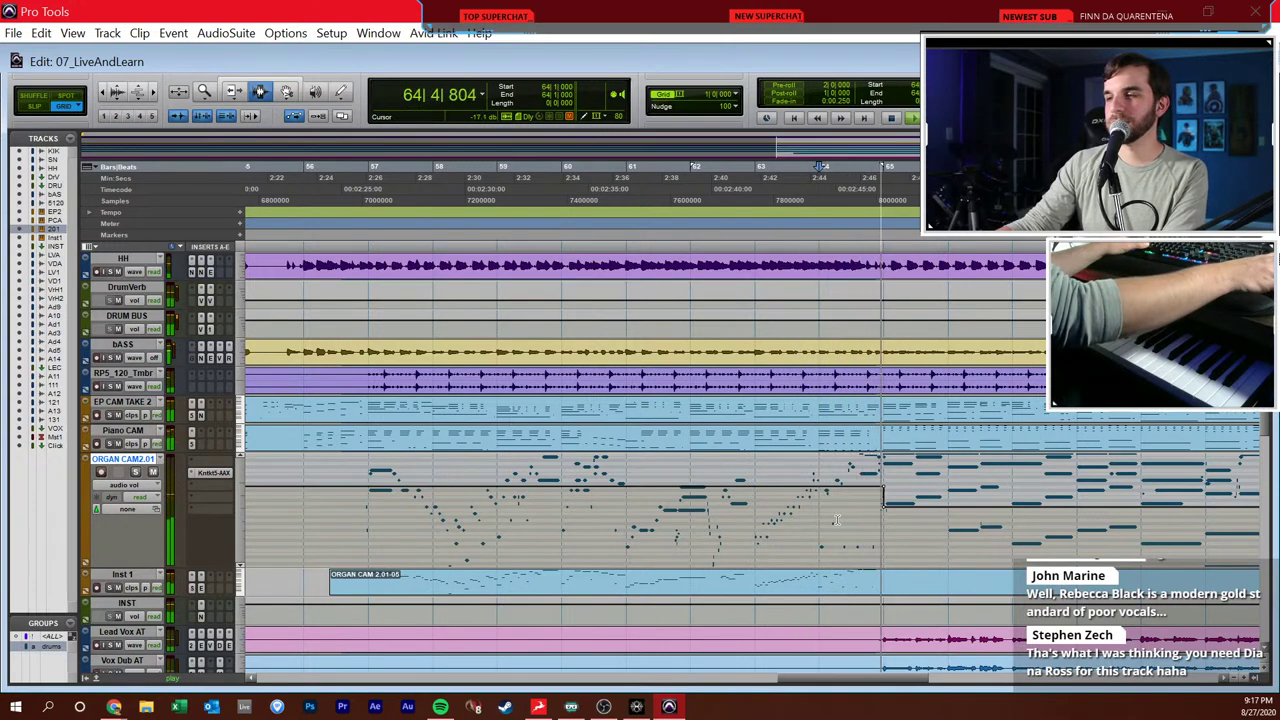
pyautogui.press('space')
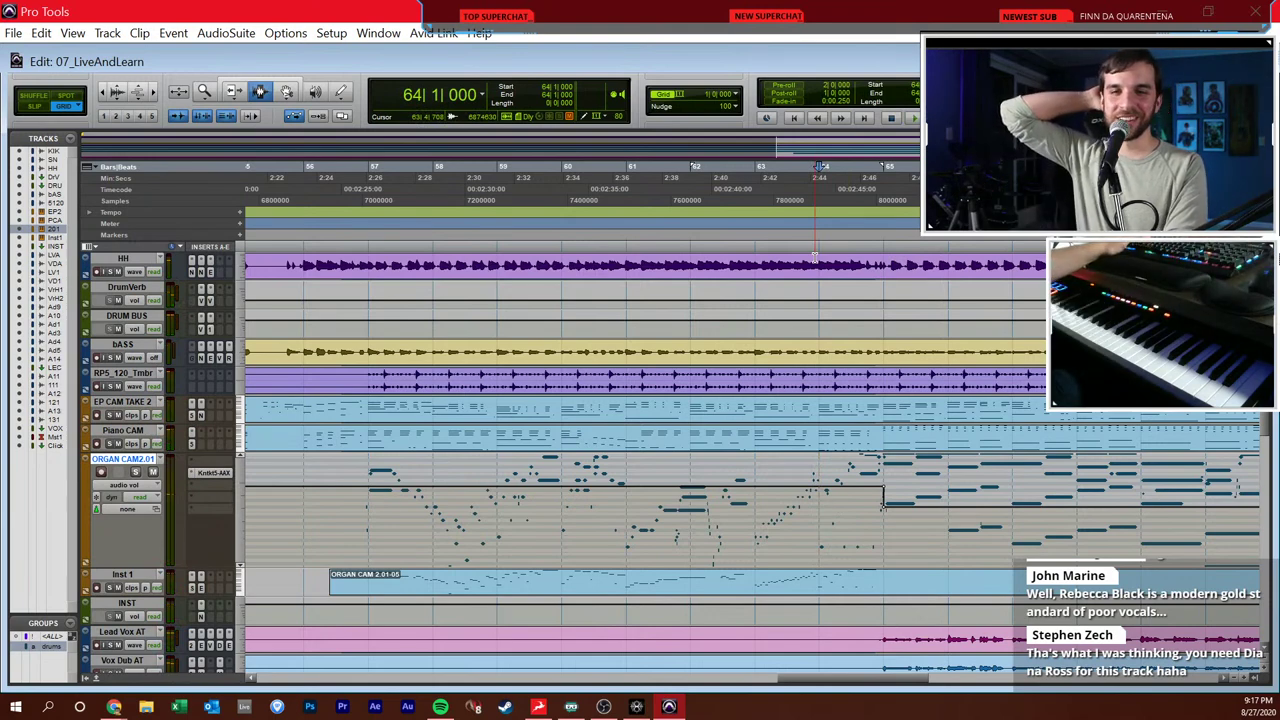
# - Open the recent session 08_HydrocityZone and close the blank video window
pyautogui.click(14, 33)
pyautogui.moveTo(60, 112)
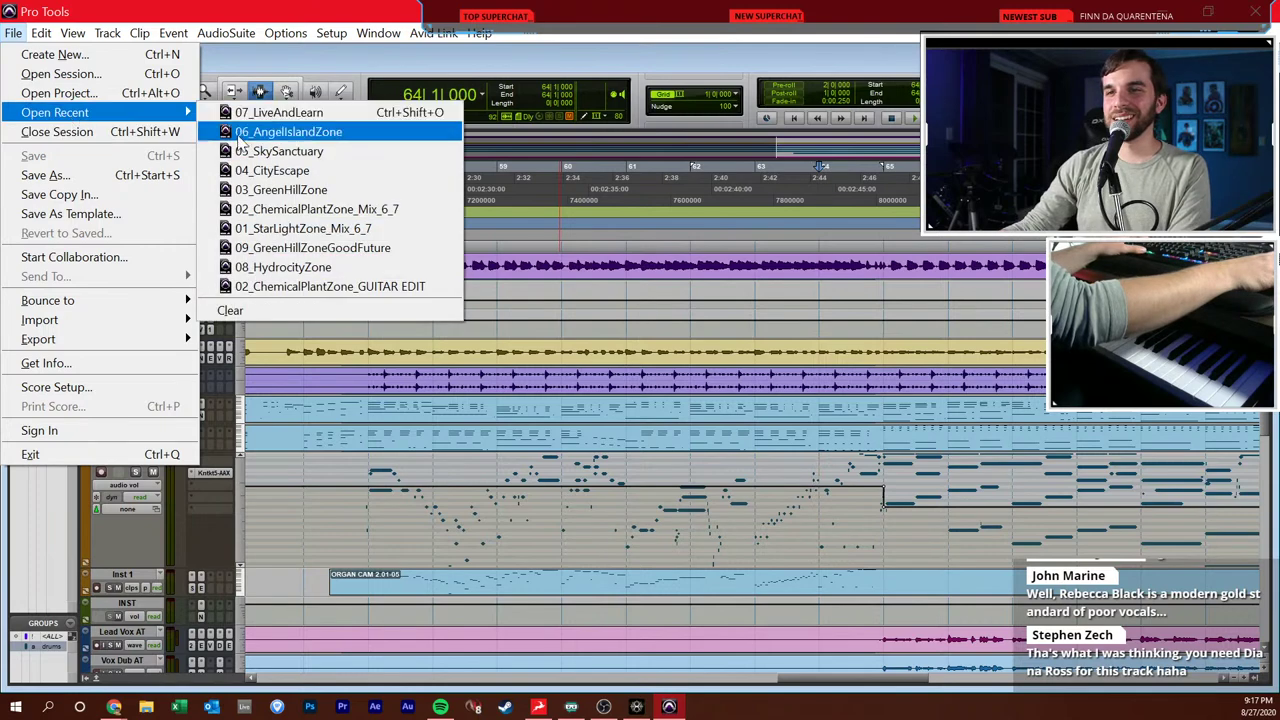
pyautogui.click(350, 268)
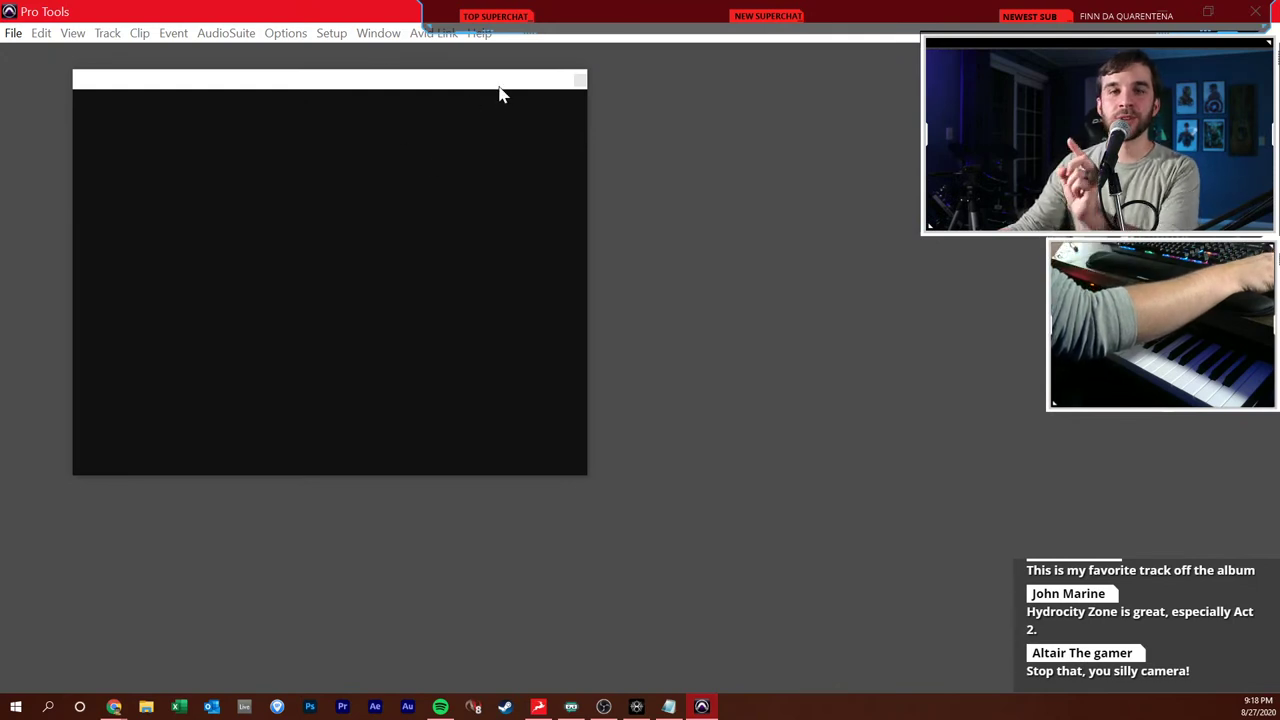
pyautogui.click(580, 80)
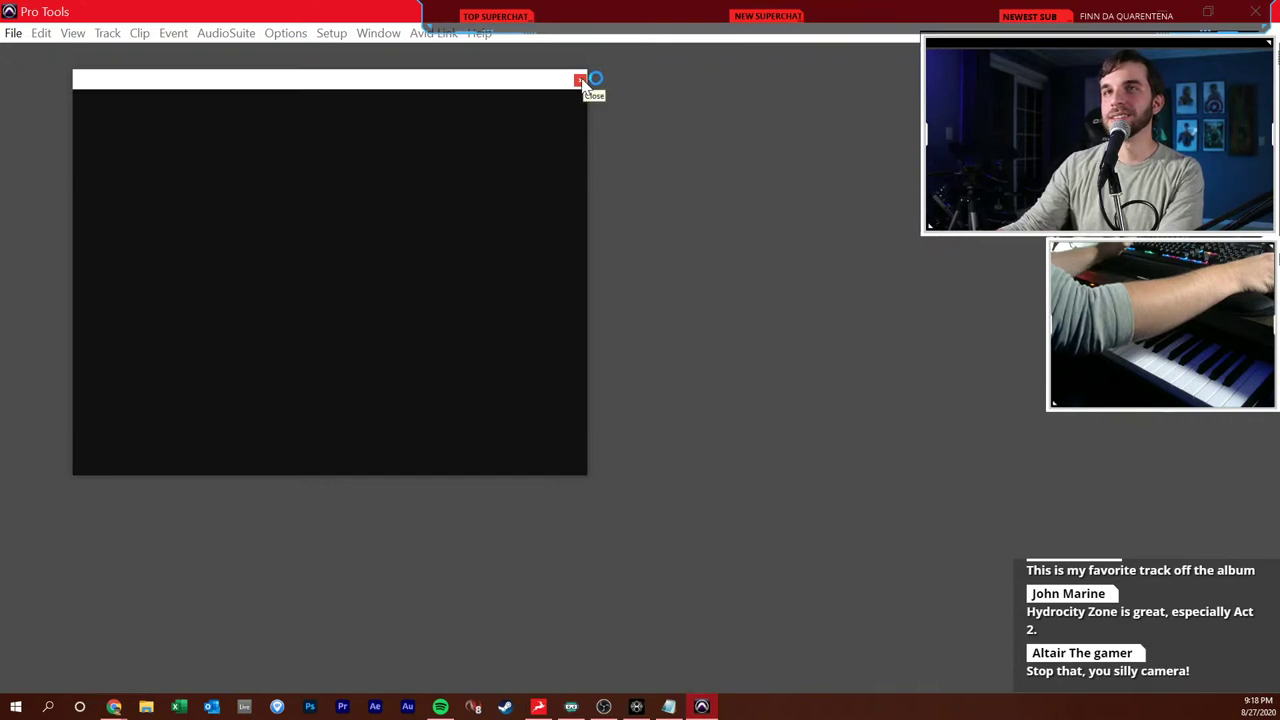
pyautogui.click(580, 80)
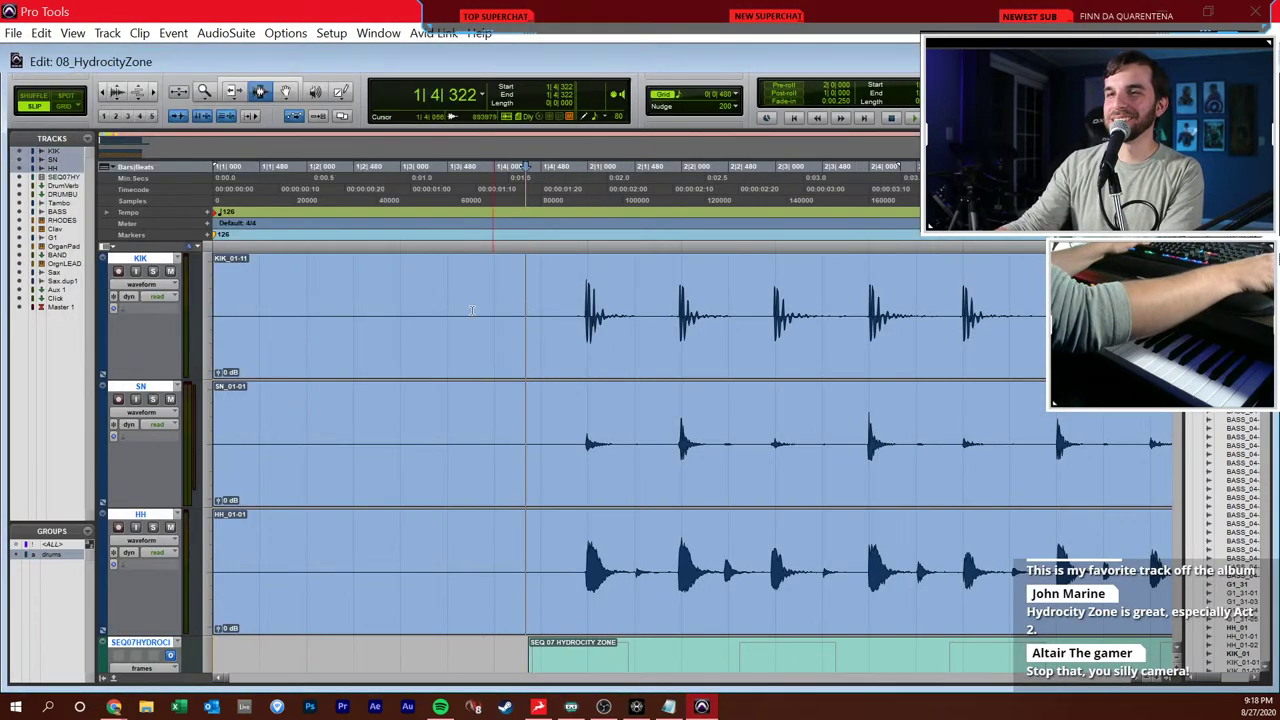
# - Shrink all tracks to a small height, place the edit cursor near bar 2 and zoom out to the whole song
pyautogui.hotkey('ctrl', '[')
pyautogui.click(206, 320)
pyautogui.click(281, 465)
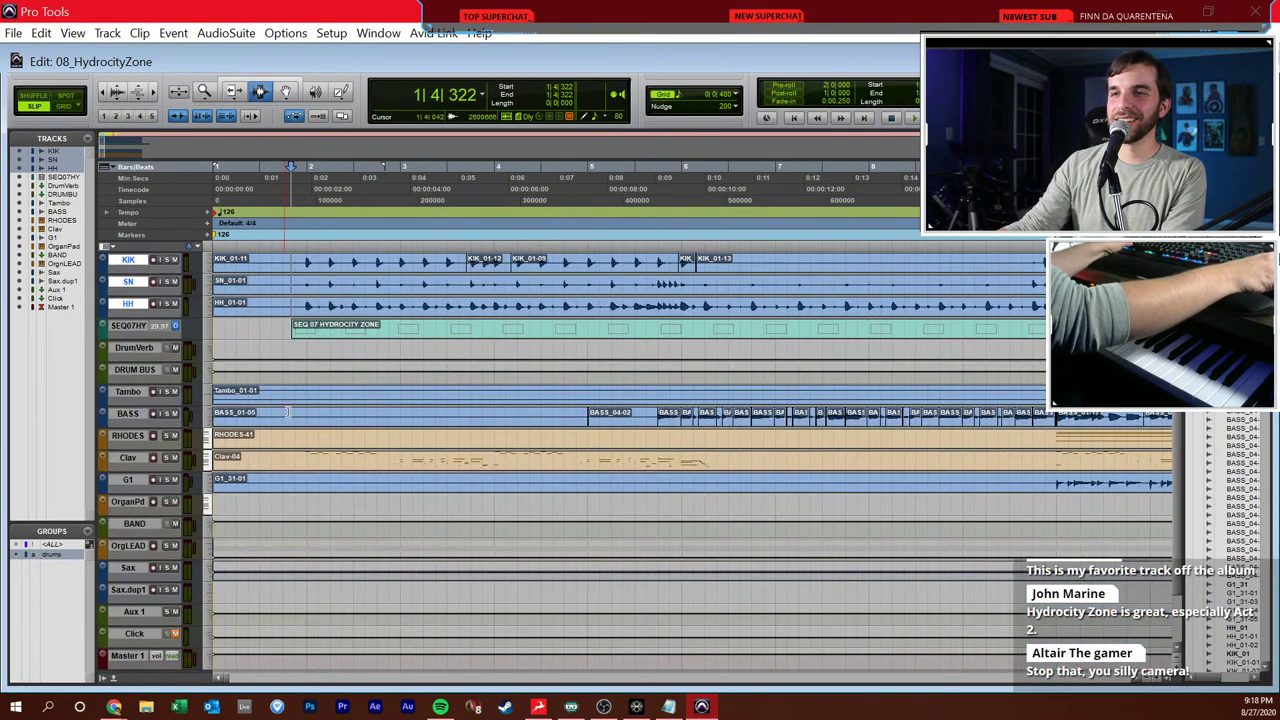
pyautogui.click(320, 305)
pyautogui.hotkey('ctrl', '[')
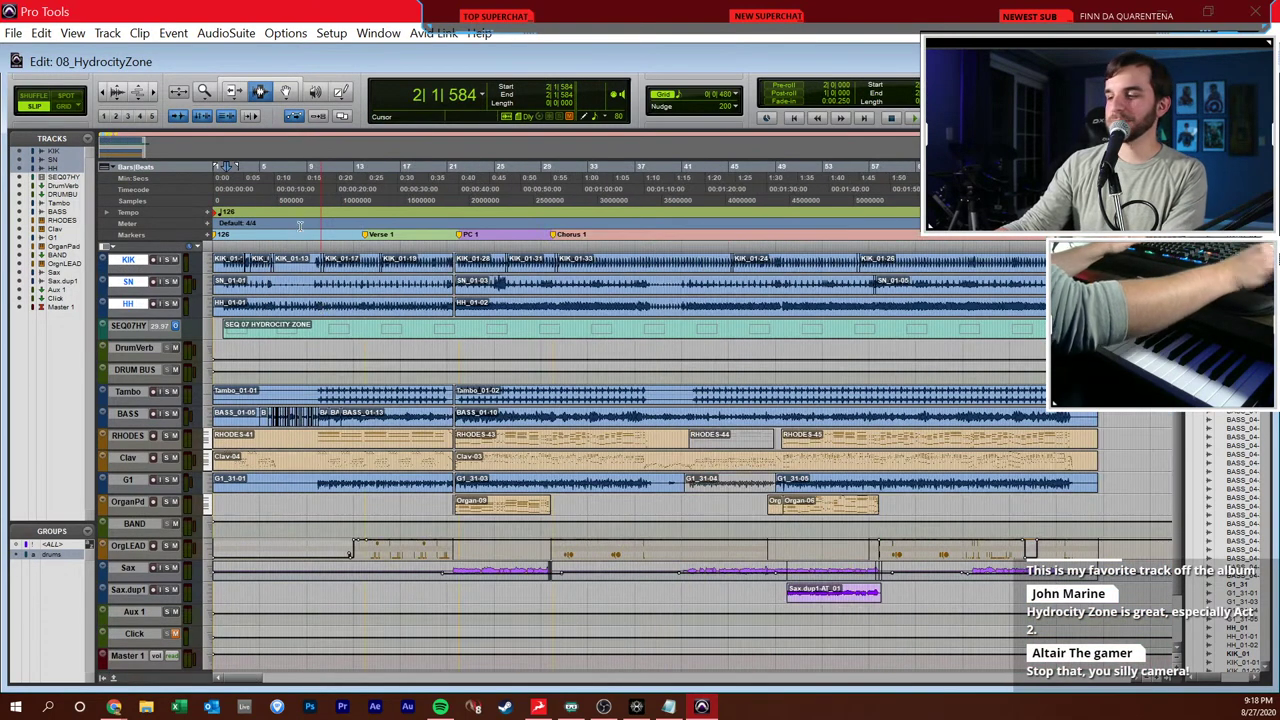
# - Show the Video window and position it over the upper tracks of the timeline
pyautogui.press('ctrl+KP_9')
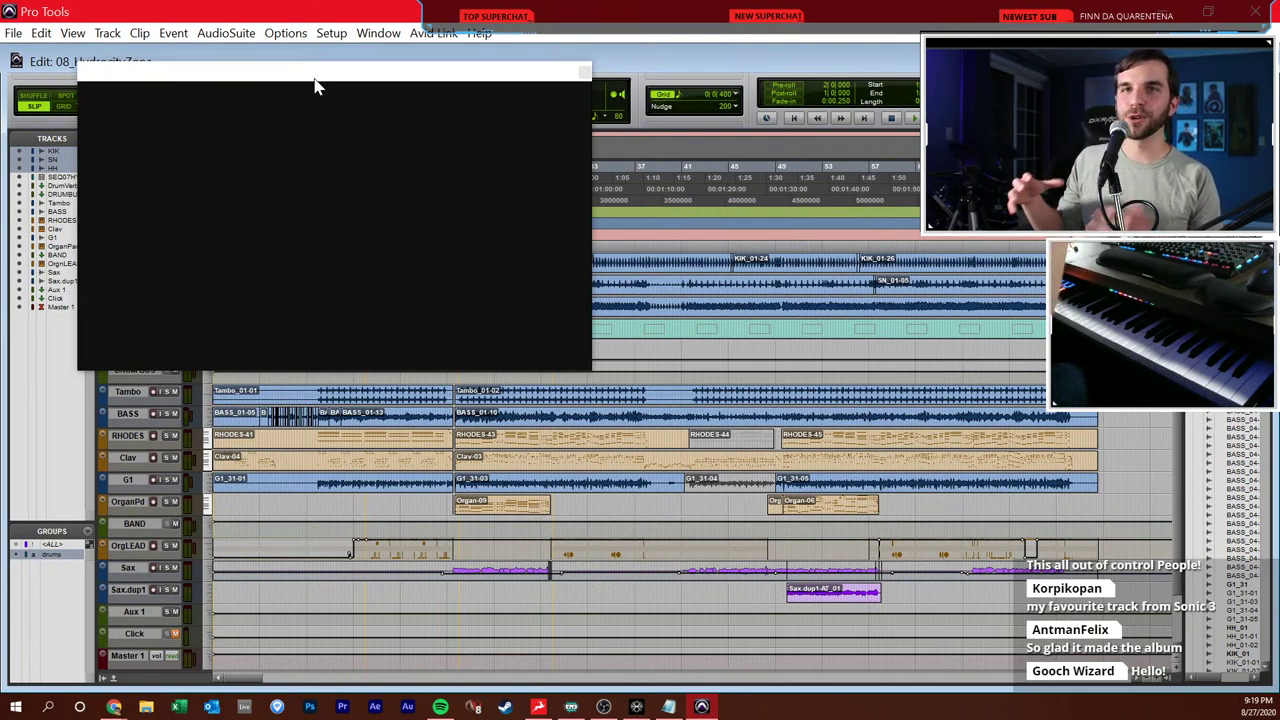
pyautogui.moveTo(315, 87); pyautogui.dragTo(340, 105)
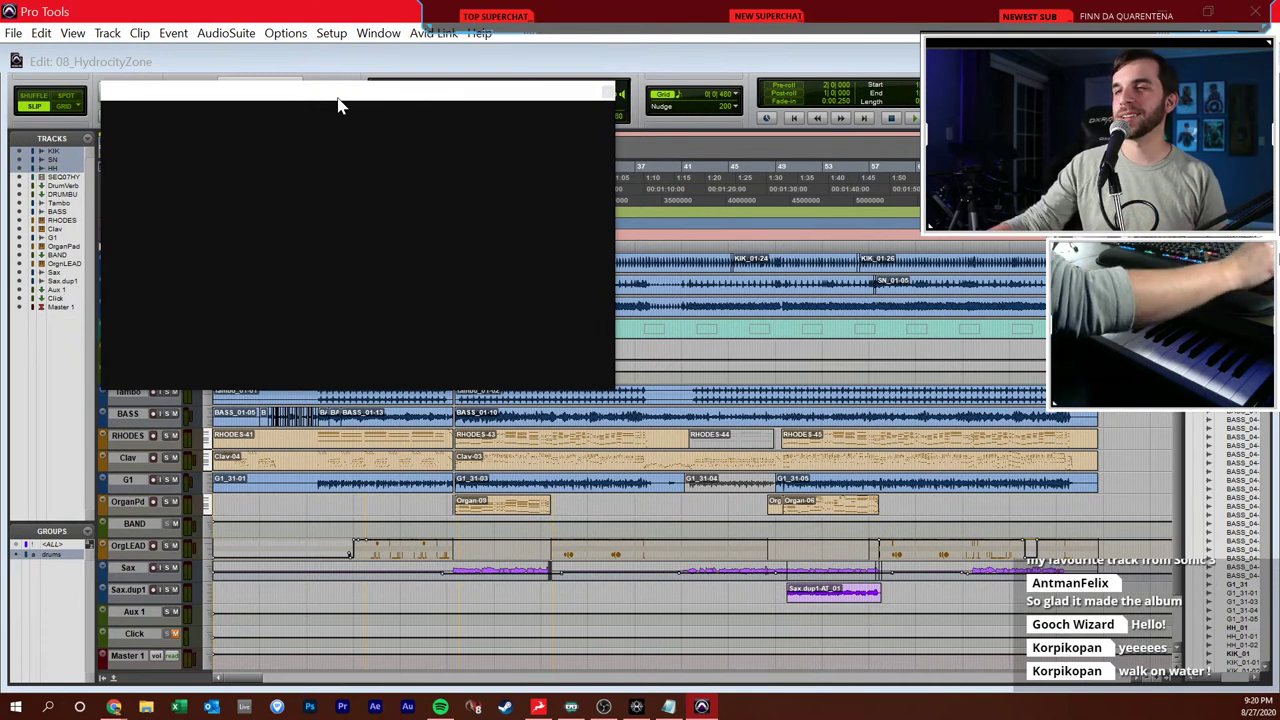
pyautogui.moveTo(338, 104)
pyautogui.mouseDown()
pyautogui.moveTo(334, 85)
pyautogui.moveTo(342, 93)
pyautogui.mouseUp()
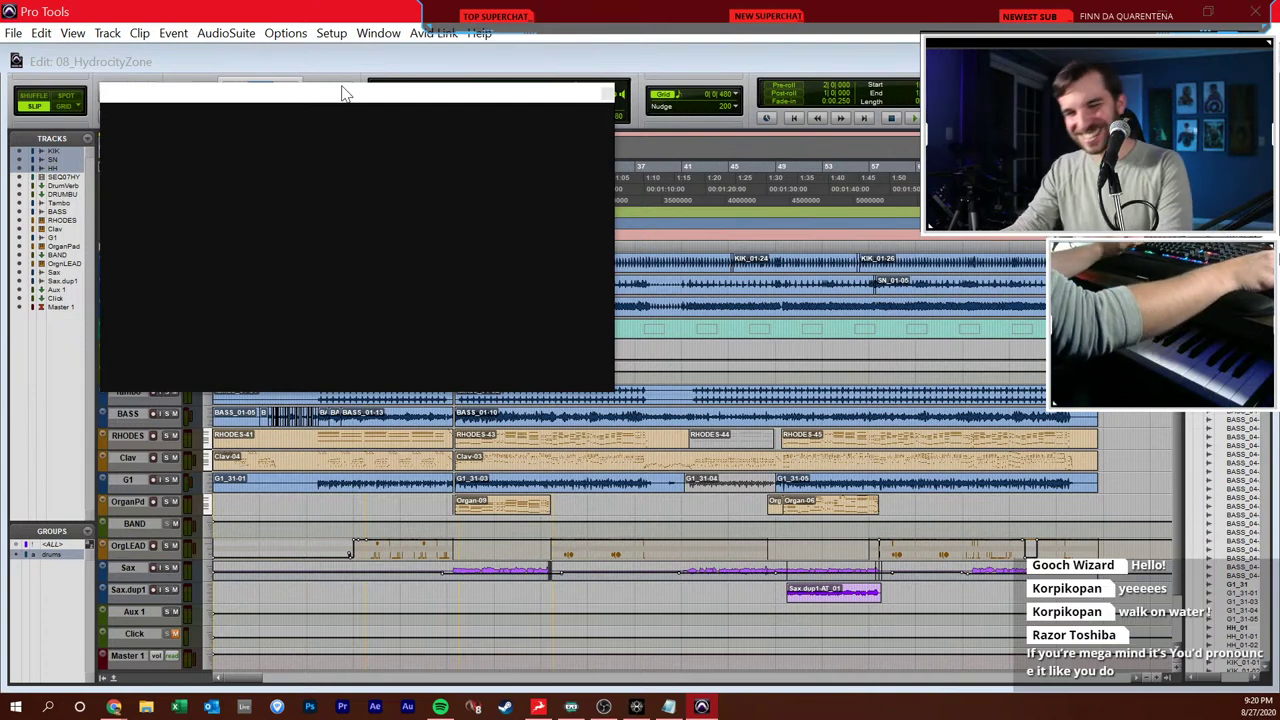
pyautogui.moveTo(357, 100)
pyautogui.mouseDown()
pyautogui.moveTo(380, 103)
pyautogui.moveTo(335, 66)
pyautogui.moveTo(351, 100)
pyautogui.mouseUp()
pyautogui.click(351, 100)
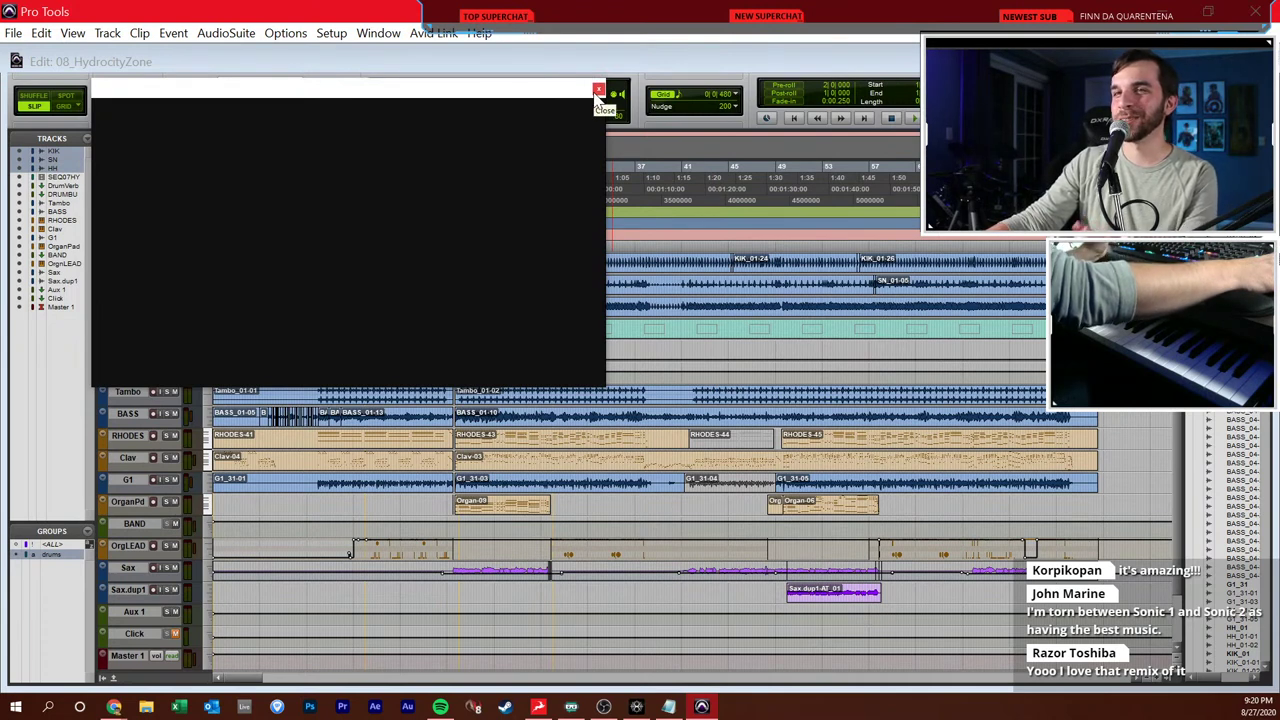
# - Briefly play the opening of 08_HydrocityZone and stop playback
pyautogui.press('space')
pyautogui.press('space')
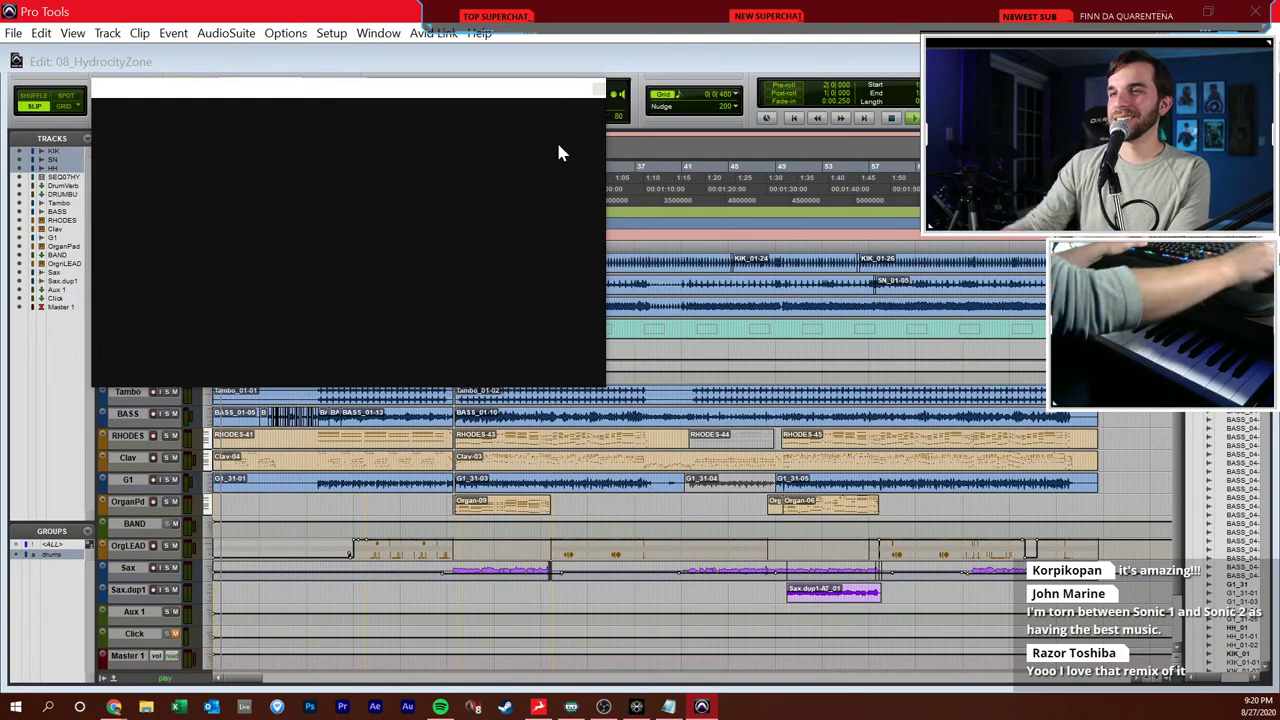
pyautogui.press('space')
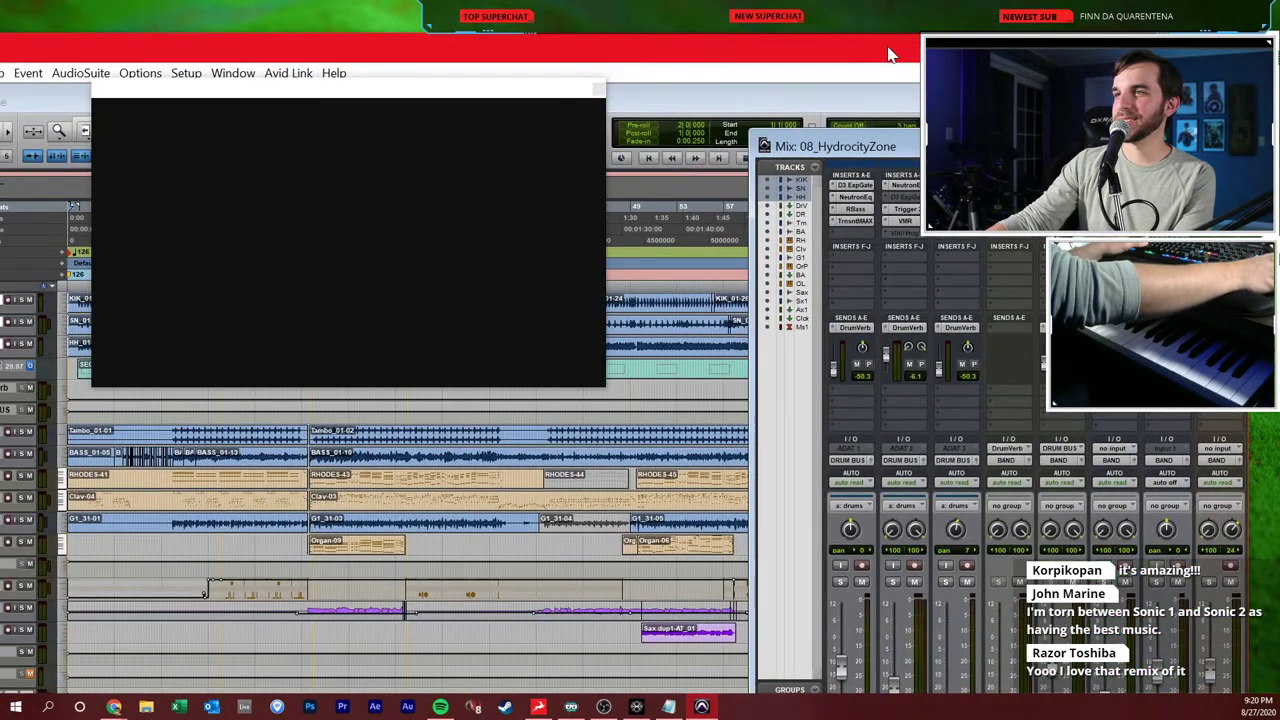
# - Bring up the Mix window, play the song alongside its video, and return to the Edit window
pyautogui.hotkey('ctrl', '=')
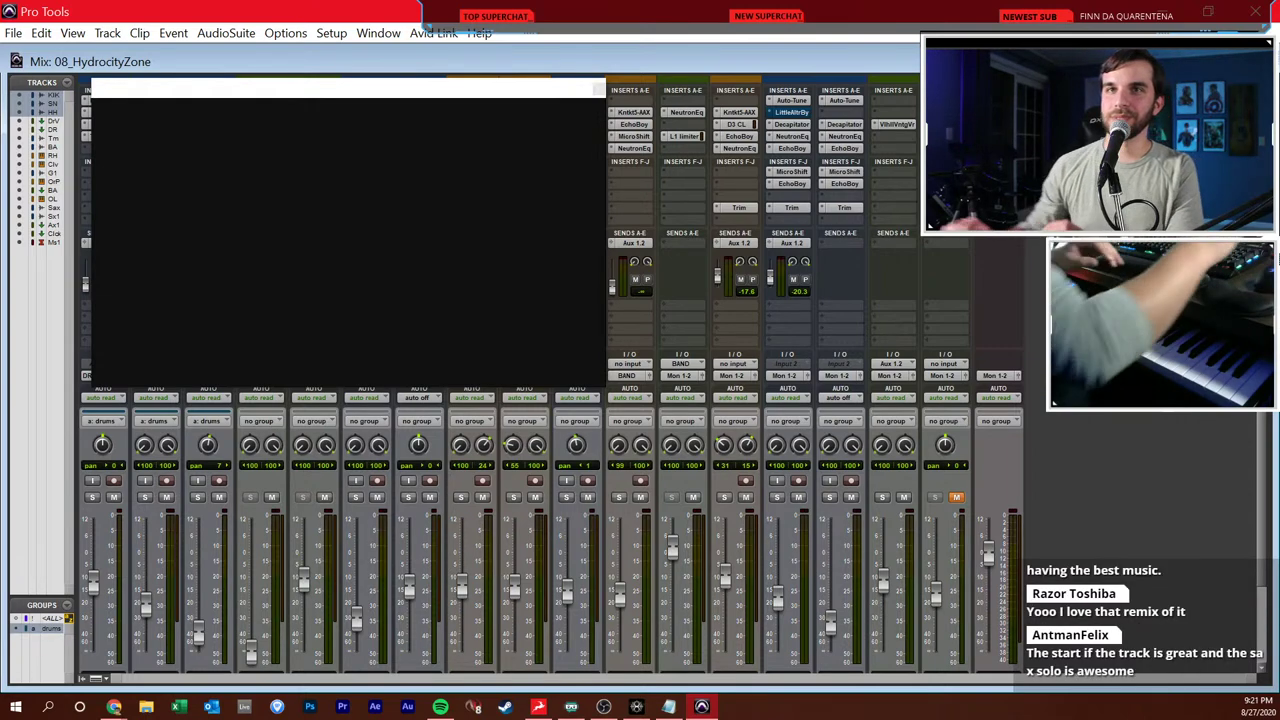
pyautogui.press('space')
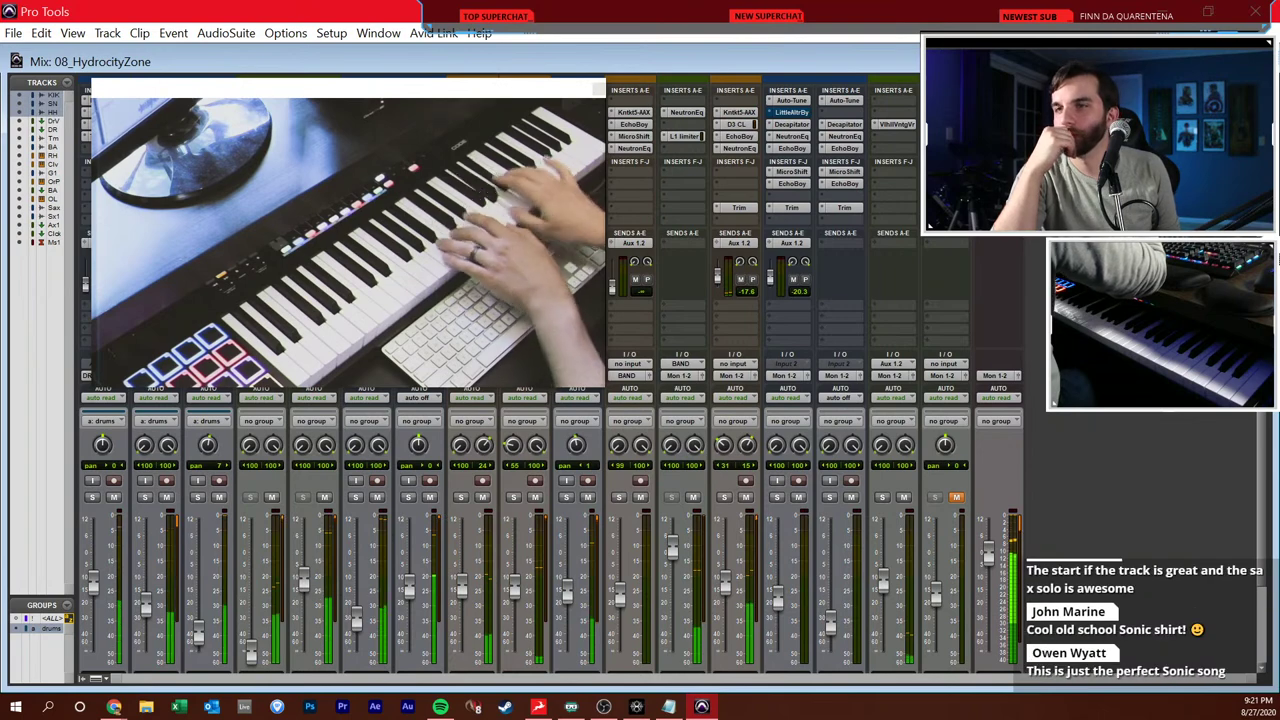
pyautogui.hotkey('ctrl', '=')
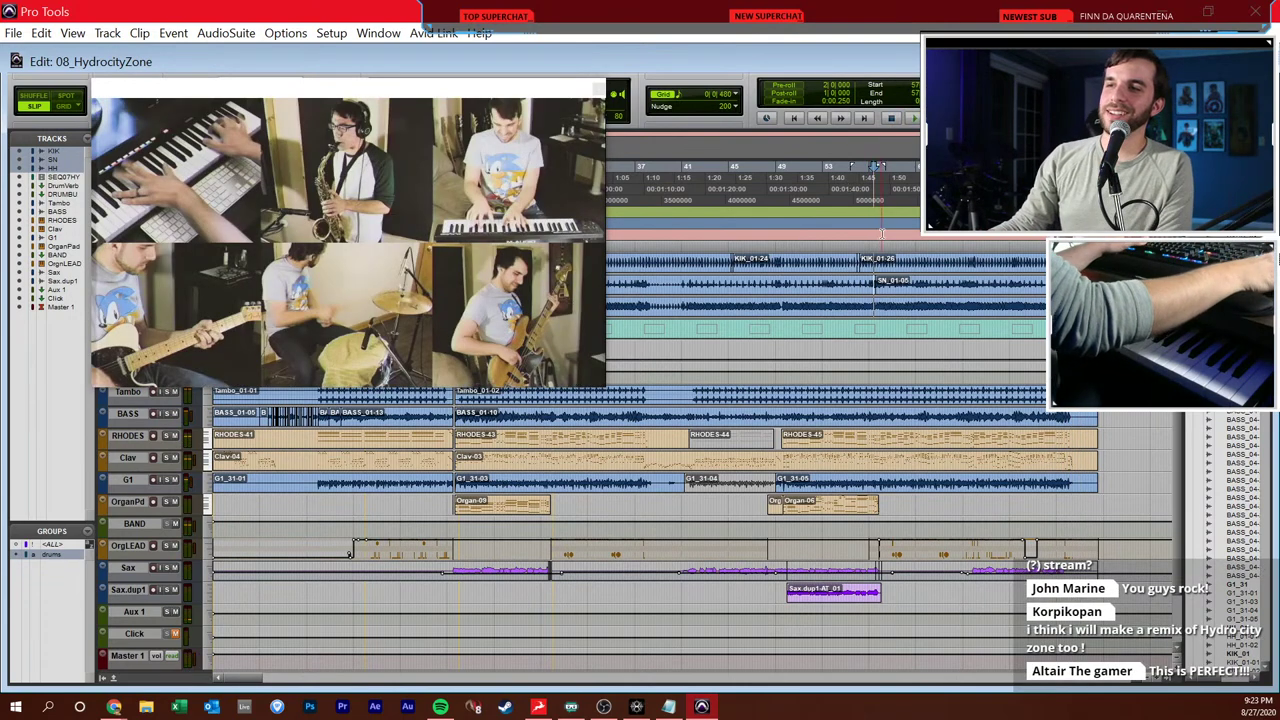
# - Move the Video window over the middle of the timeline so the track names and opening bars are uncovered
pyautogui.moveTo(336, 89); pyautogui.dragTo(398, 77)
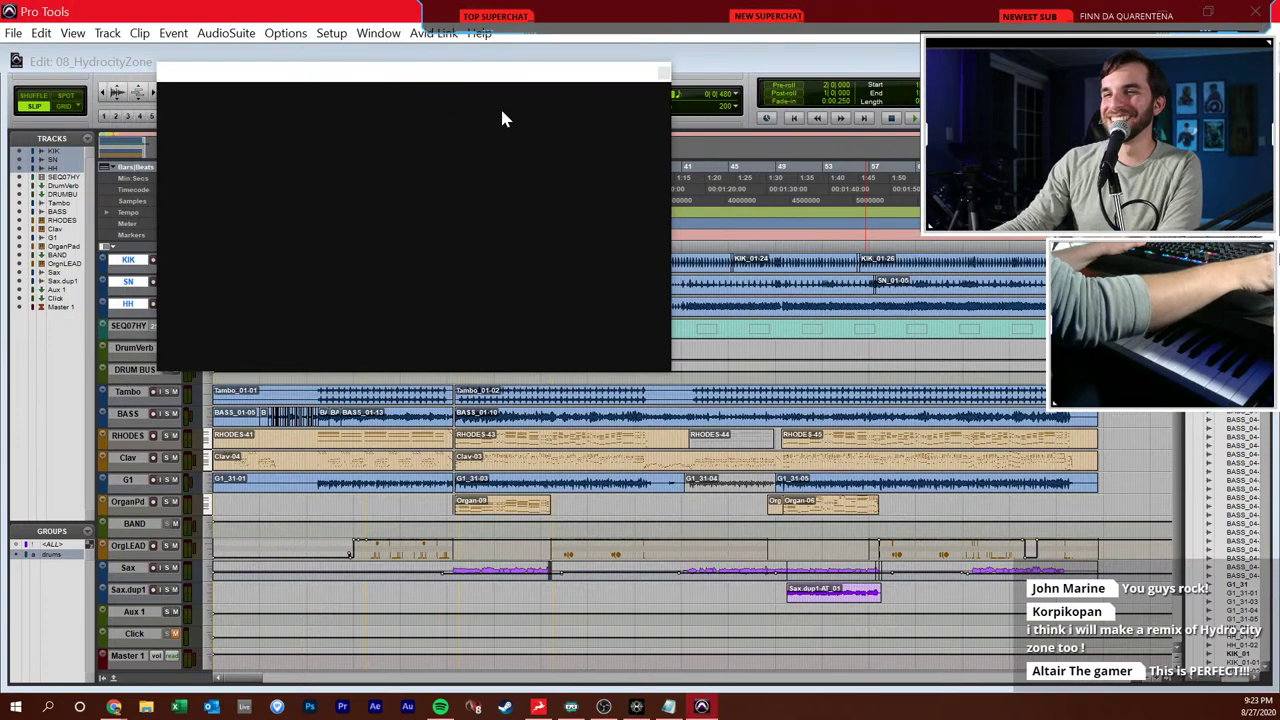
pyautogui.moveTo(505, 79); pyautogui.dragTo(441, 80)
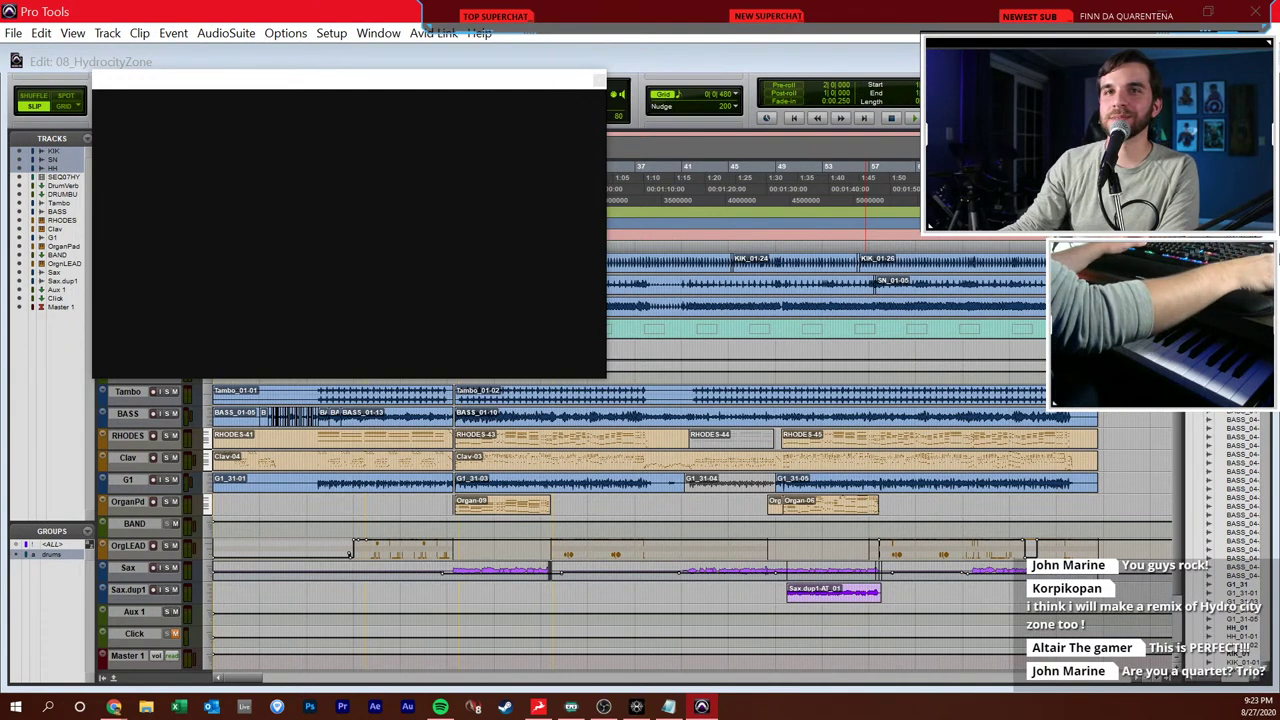
pyautogui.moveTo(305, 80); pyautogui.dragTo(580, 114)
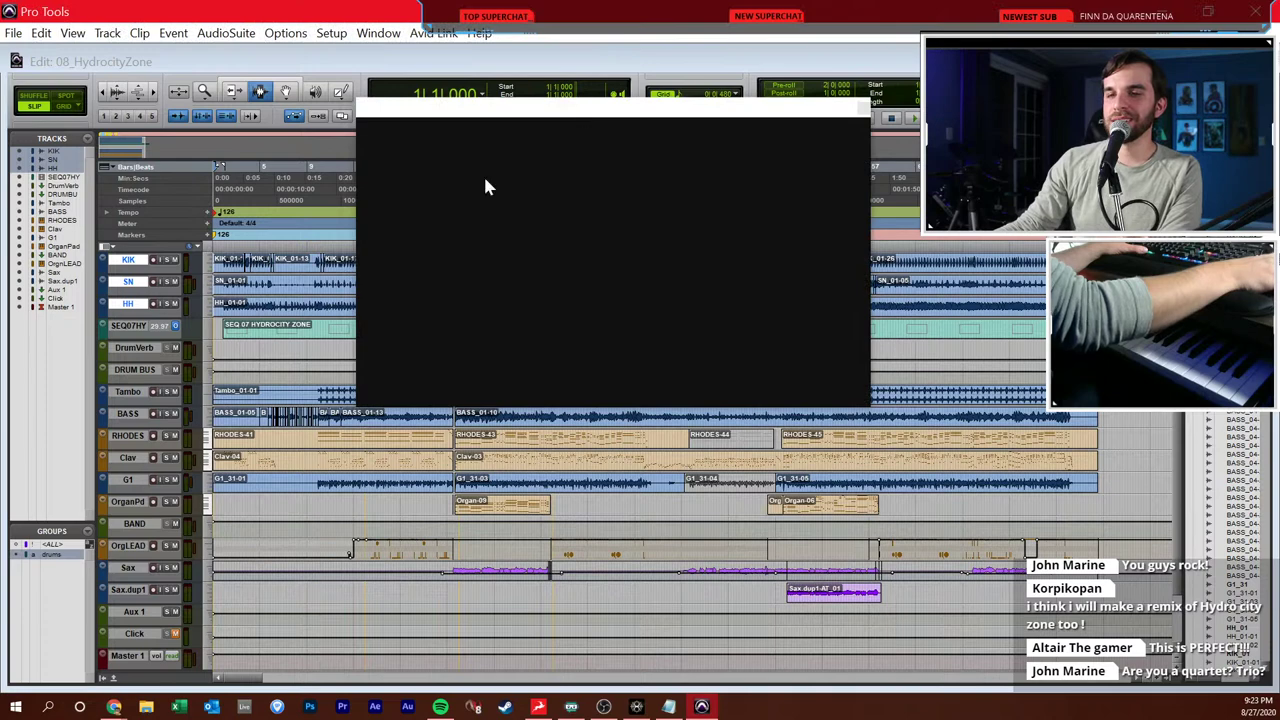
# - Play 08_HydrocityZone with its video from the start, repositioning the Video window over the timeline before and after playback
pyautogui.moveTo(460, 124); pyautogui.dragTo(238, 95)
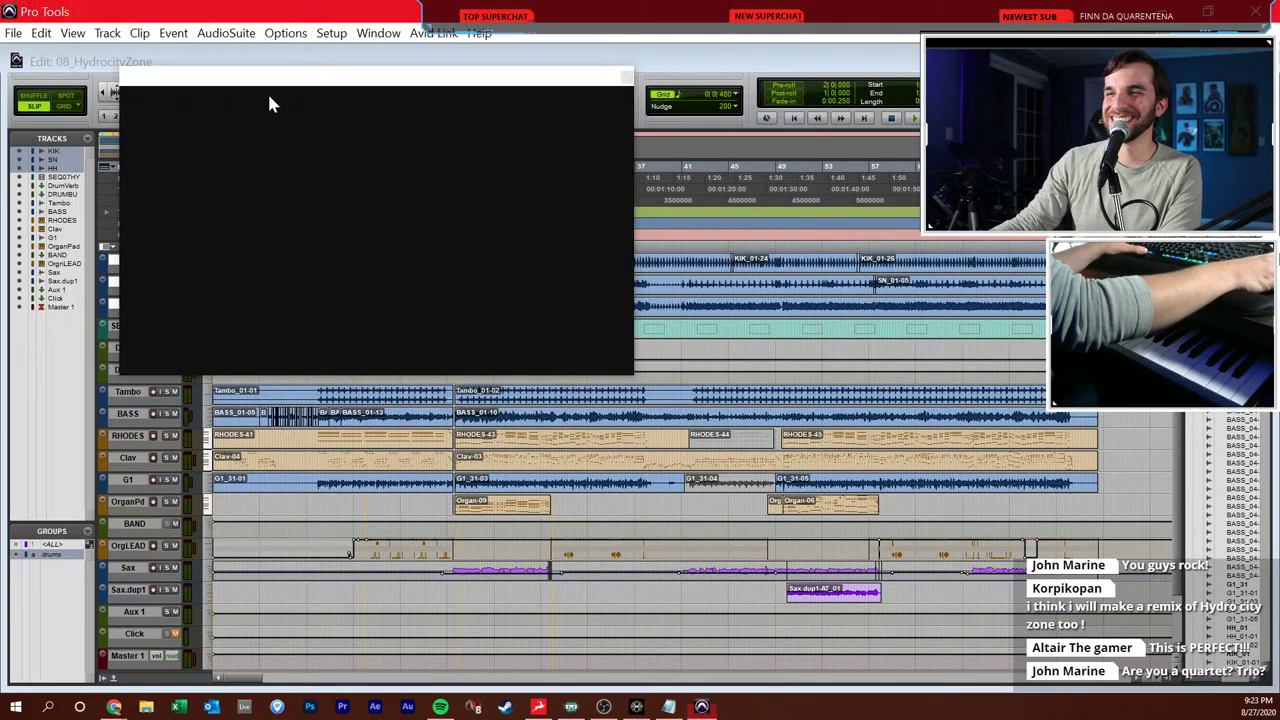
pyautogui.press('space')
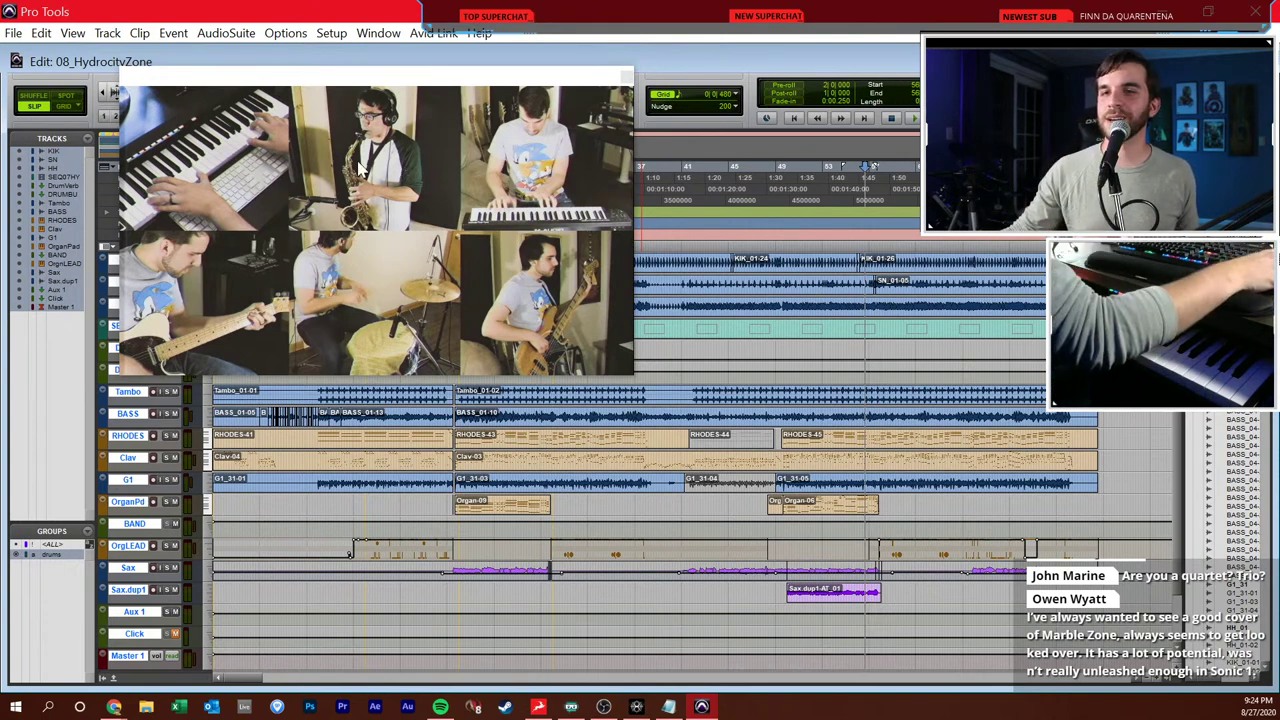
pyautogui.moveTo(405, 175); pyautogui.dragTo(561, 219)
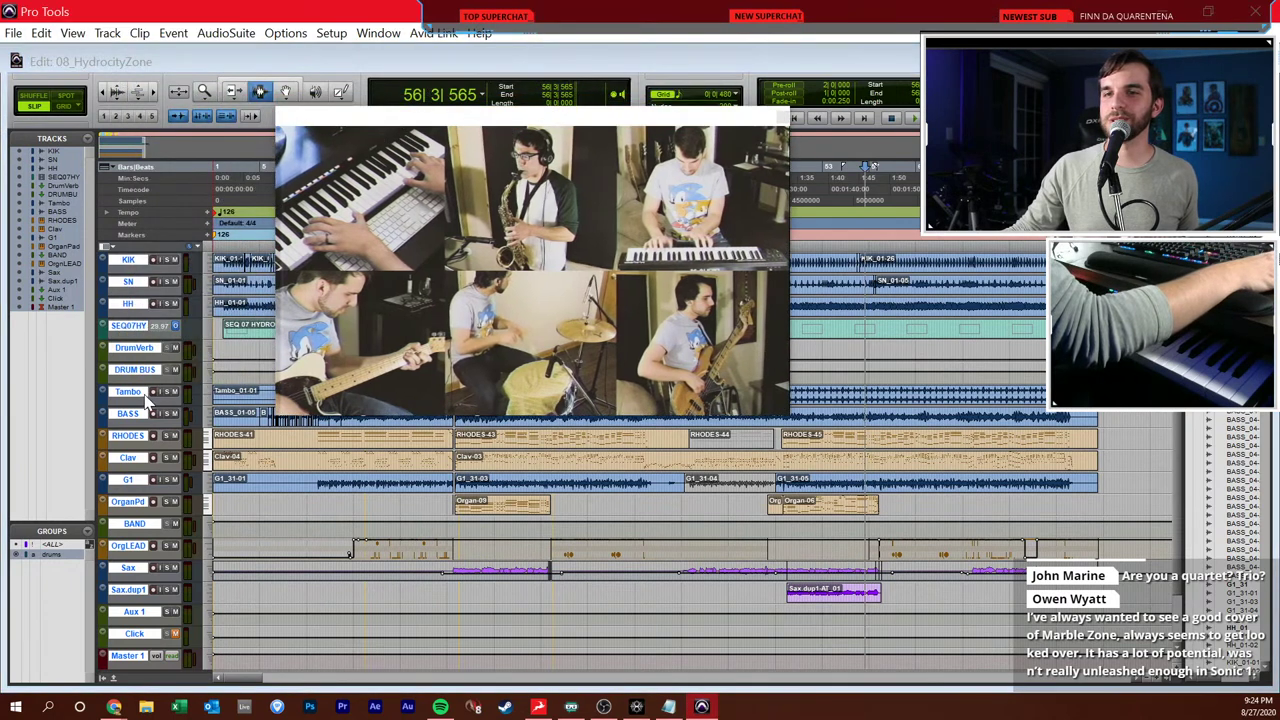
# - Record-enable the RHODES track so it can be played live, and close the Video window
pyautogui.click(153, 435)
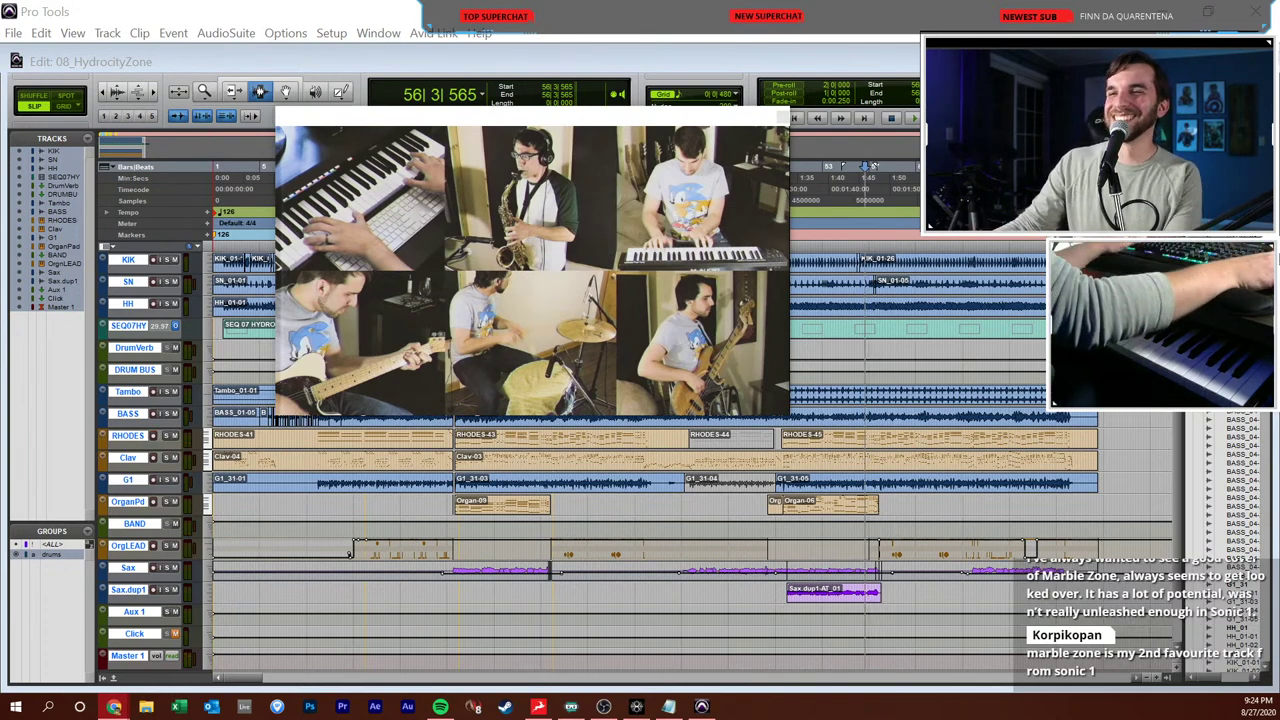
pyautogui.moveTo(737, 118); pyautogui.dragTo(621, 166)
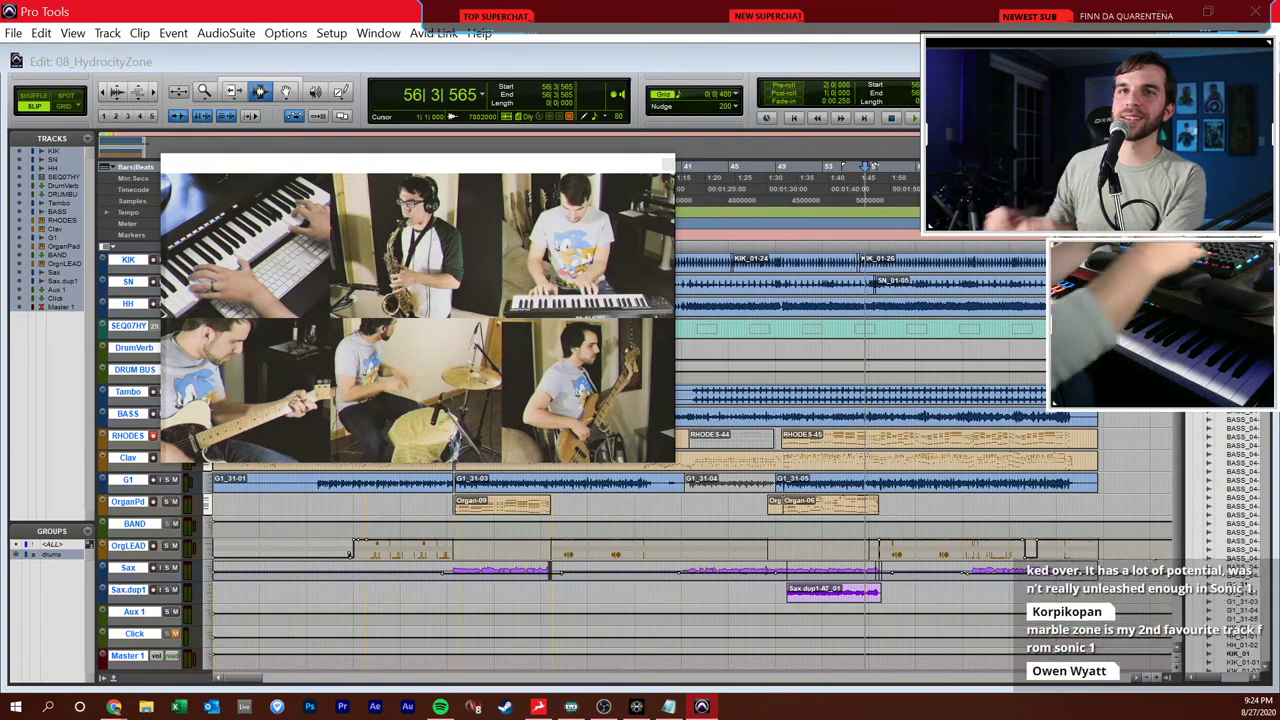
pyautogui.moveTo(604, 177); pyautogui.dragTo(588, 157)
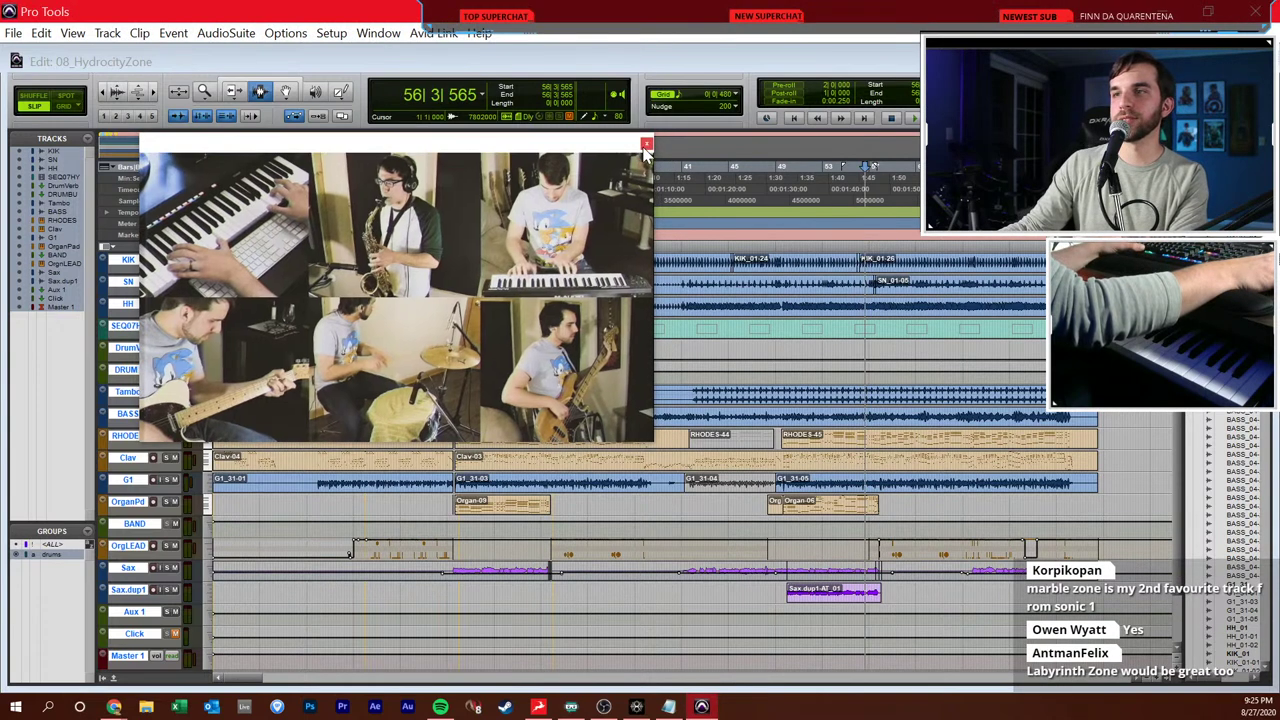
pyautogui.click(645, 145)
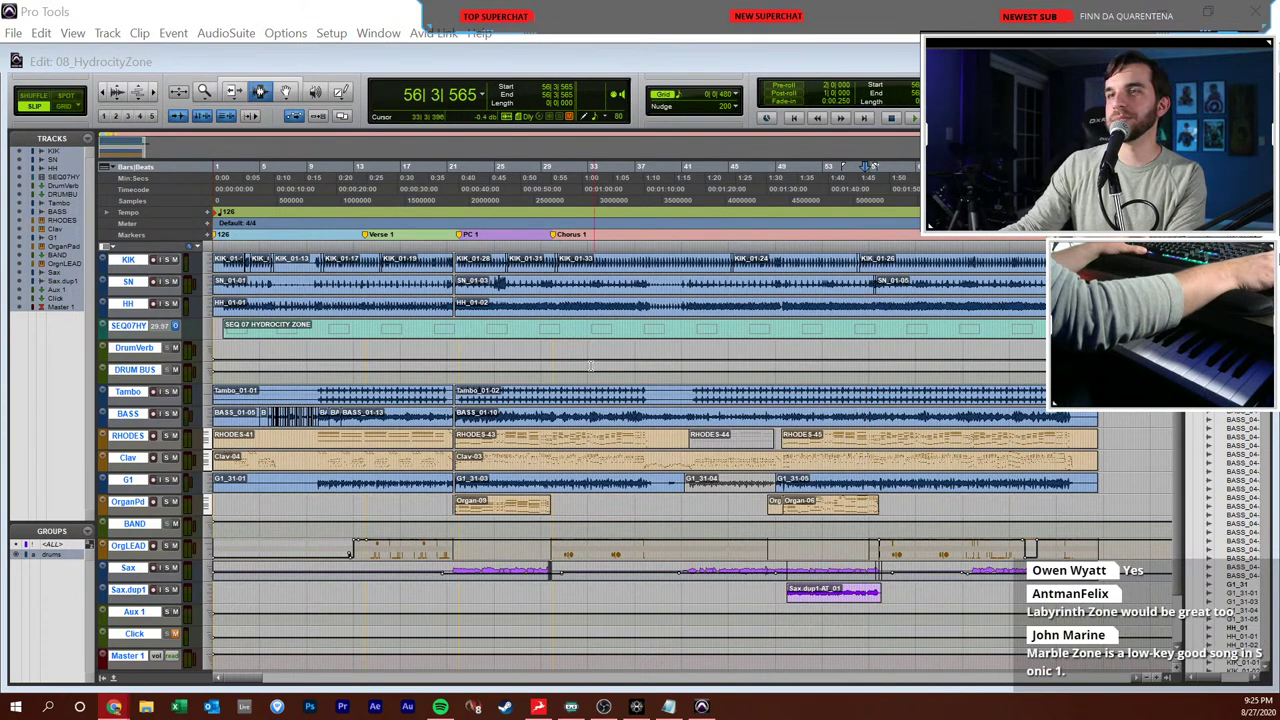
# - Return to the song start, magnify the opening bars, and place the edit cursor at bar 2 on the drum tracks in Grid mode
pyautogui.click(567, 167)
pyautogui.click(455, 298)
pyautogui.press('Return')
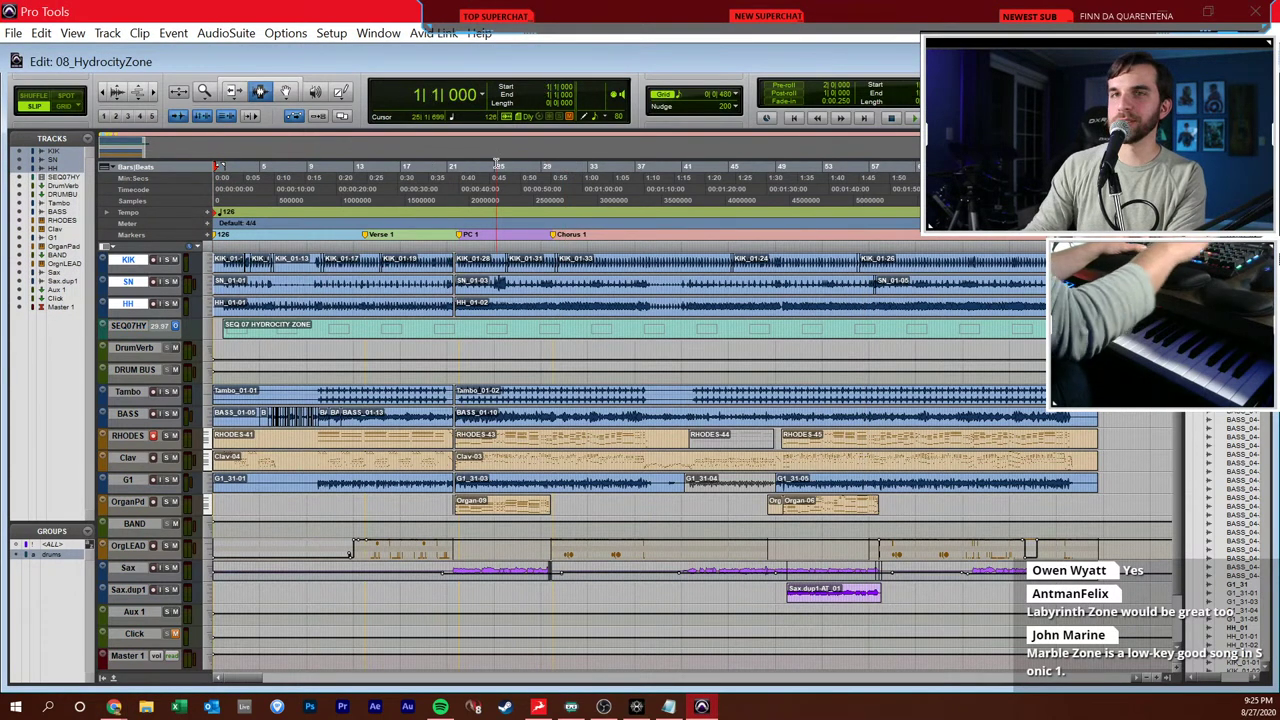
pyautogui.press('space')
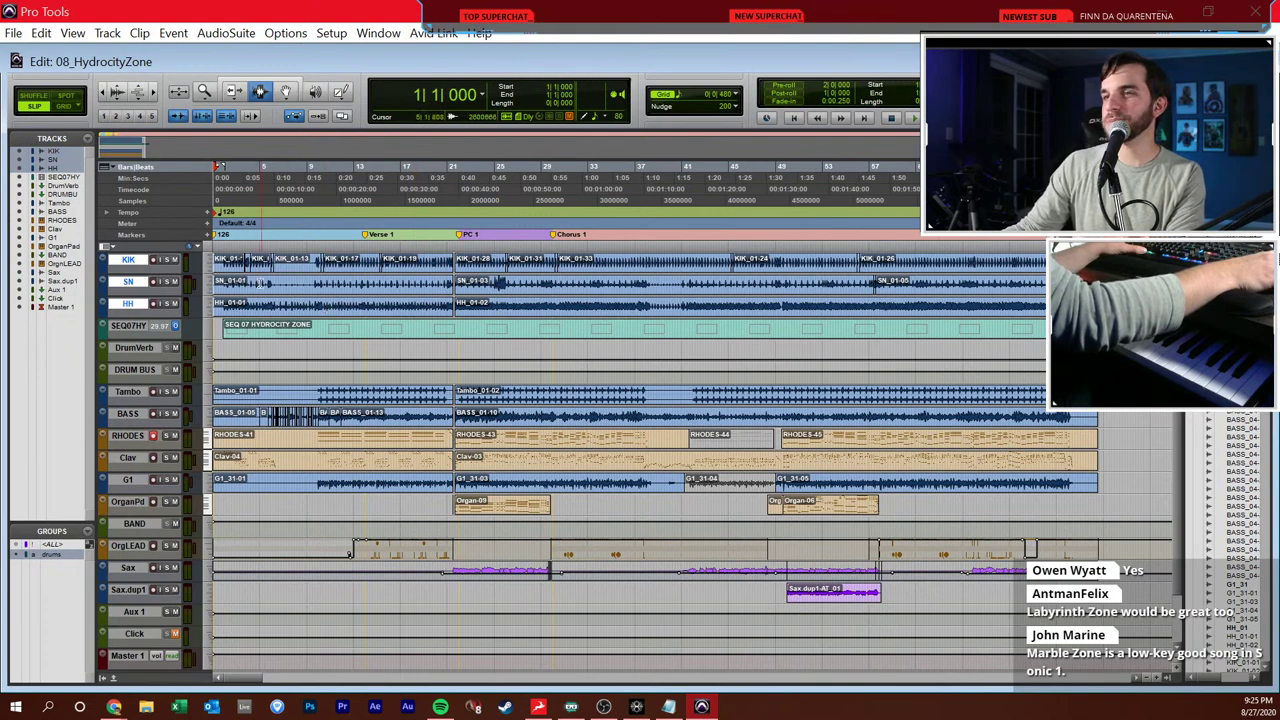
pyautogui.hotkey('ctrl', ']')
pyautogui.hotkey('ctrl', ']')
pyautogui.hotkey('ctrl', ']')
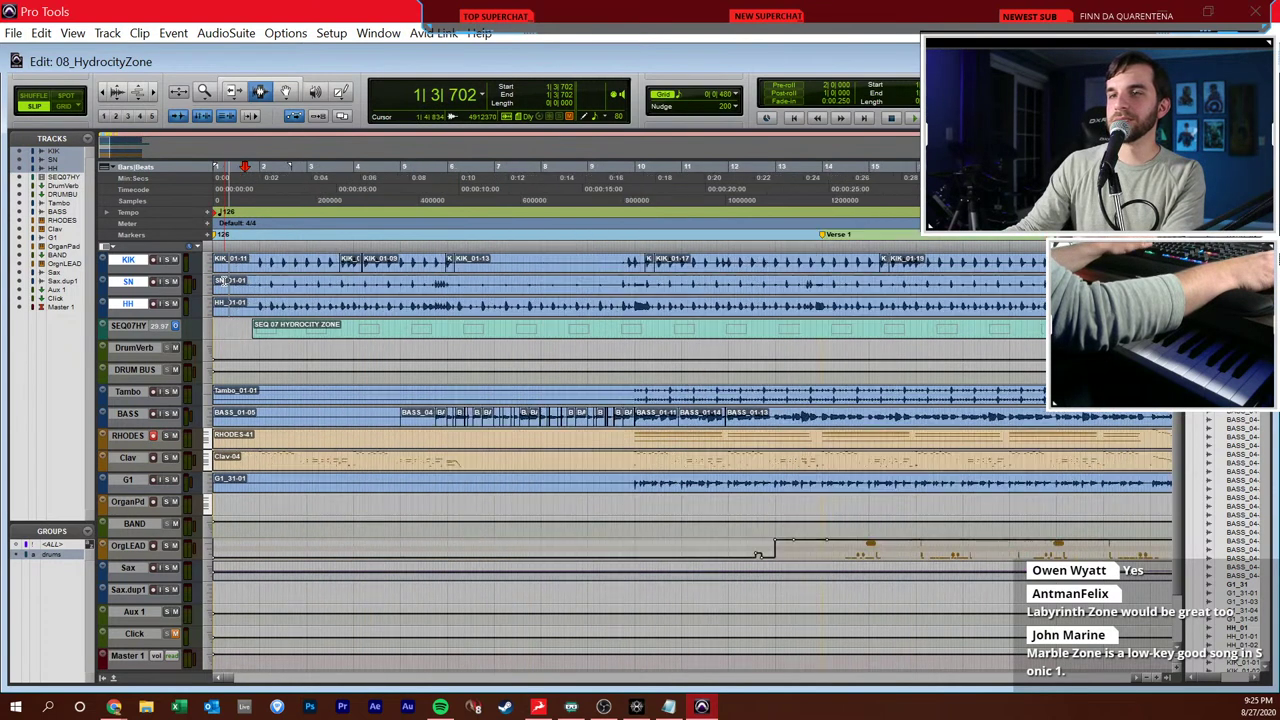
pyautogui.click(305, 280)
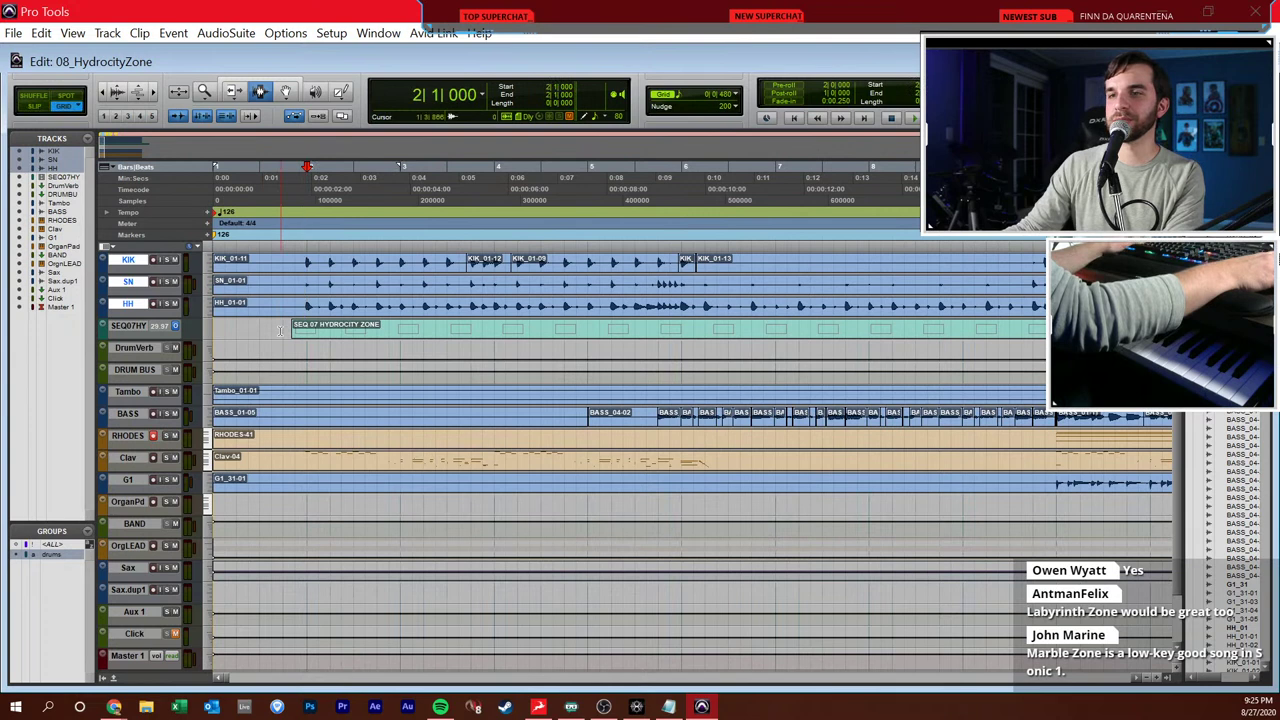
# - Solo the KIK, SN and HH tracks, audition them from bar 2, and take RHODES out of record-enable
pyautogui.click(174, 283)
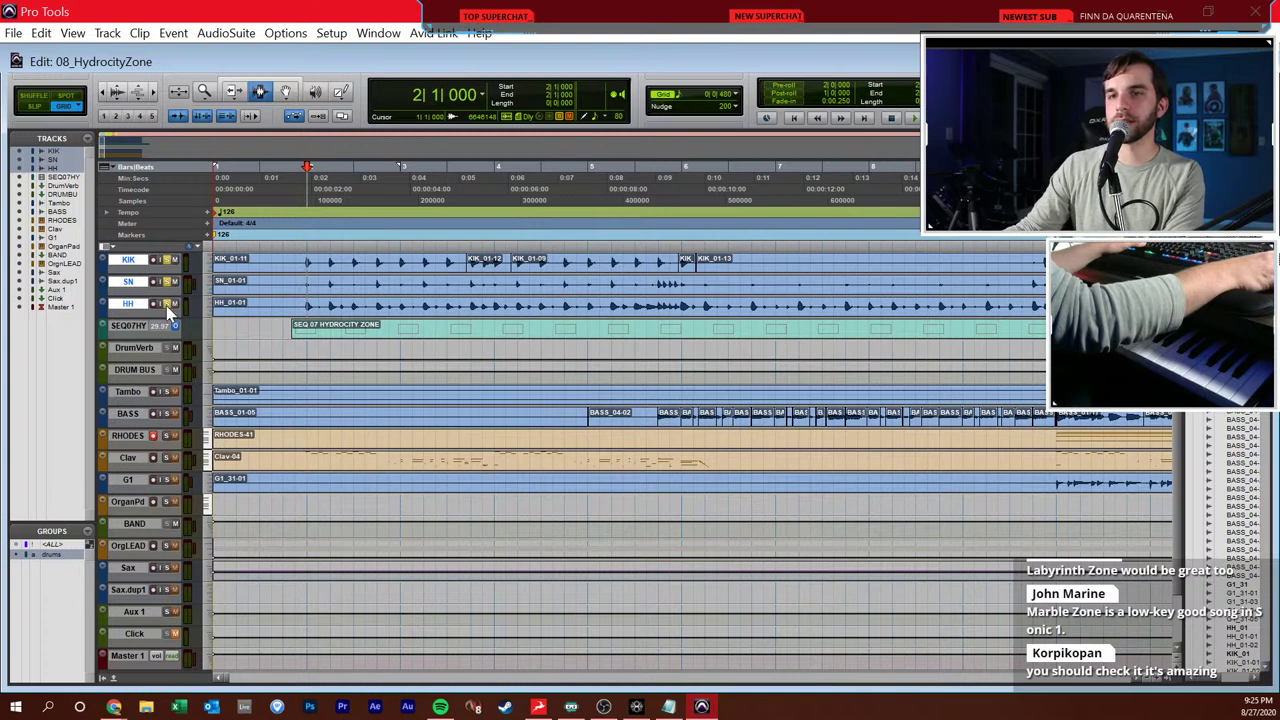
pyautogui.press('space')
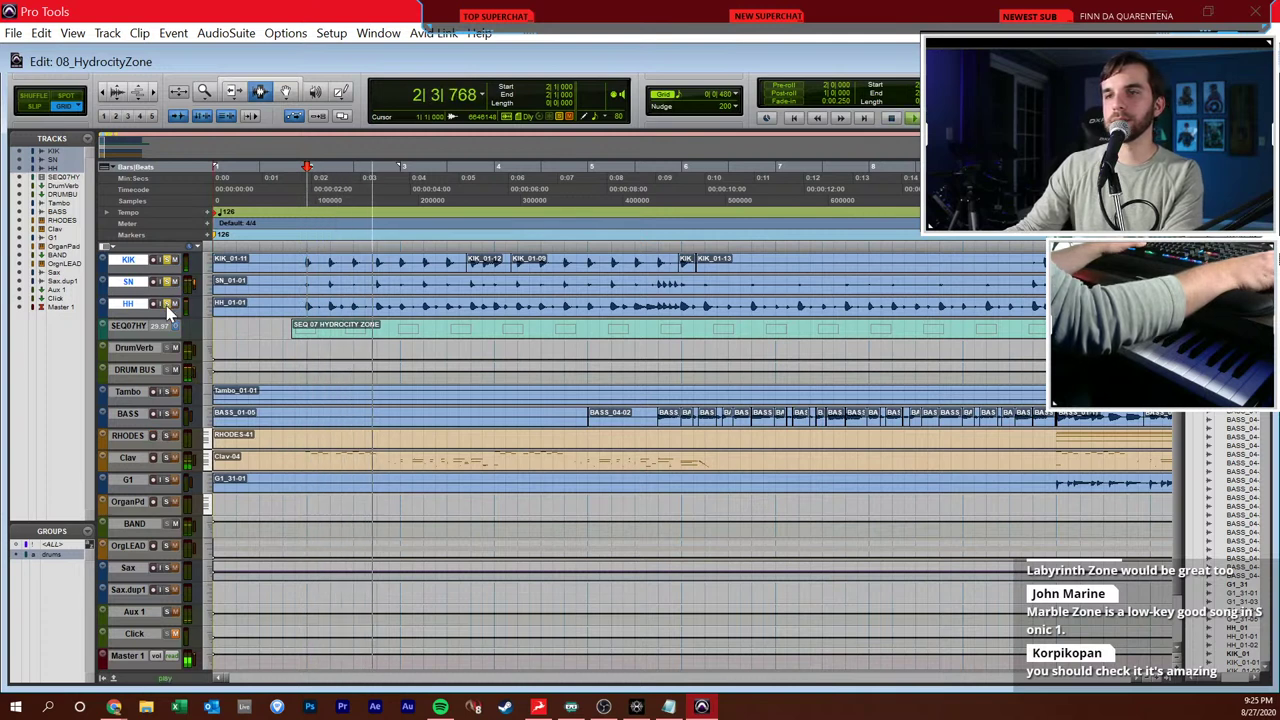
pyautogui.click(153, 435)
pyautogui.press('space')
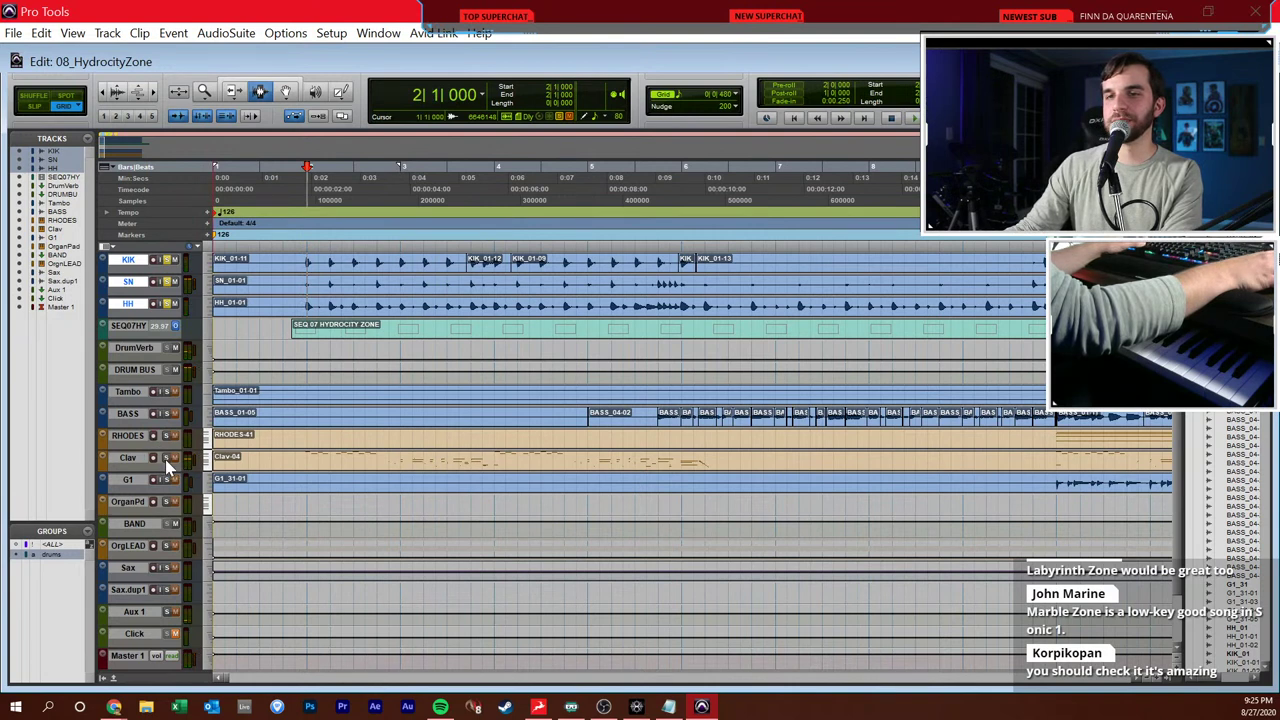
# - Solo the Clav track together with the drums and play them from bar 2
pyautogui.click(145, 459)
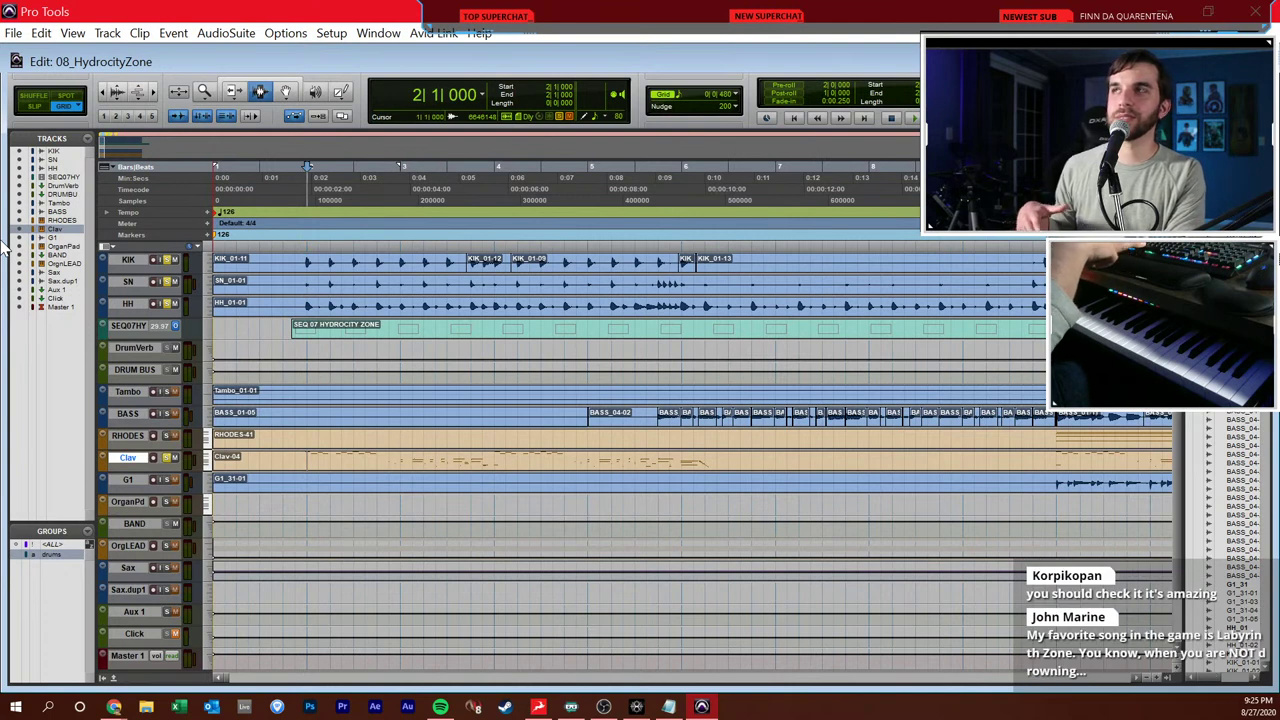
pyautogui.press('space')
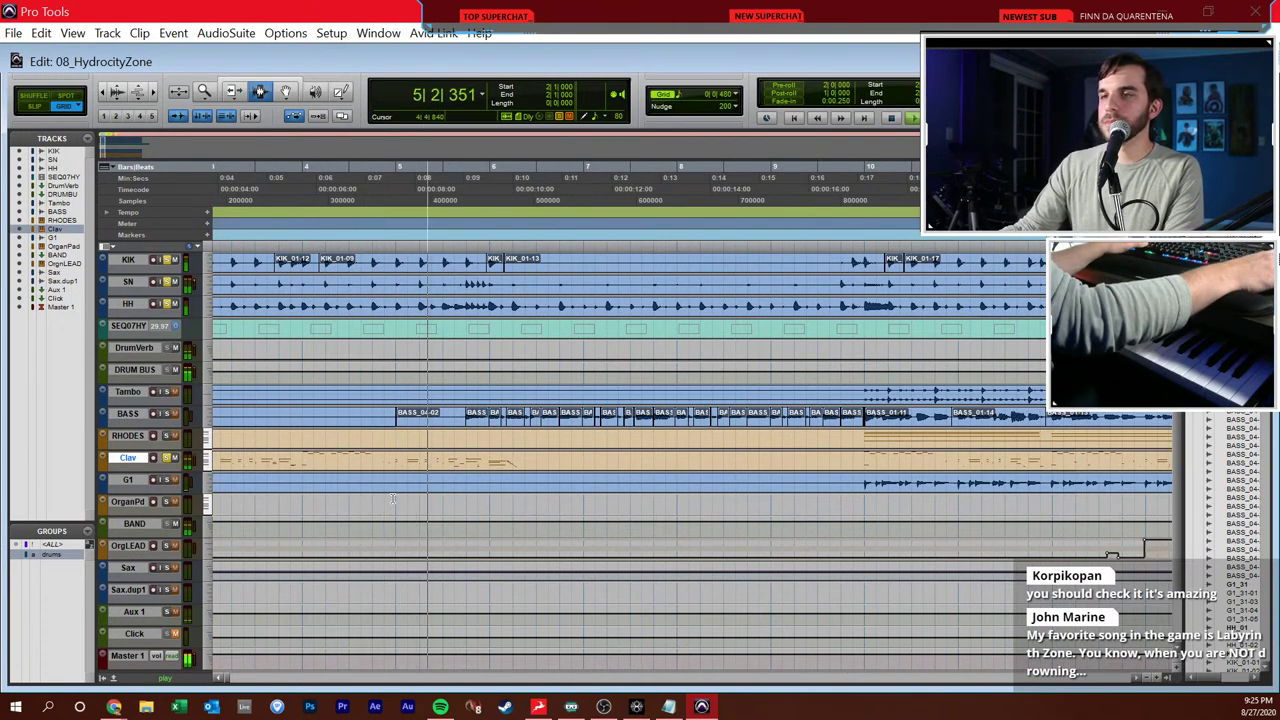
pyautogui.press('space')
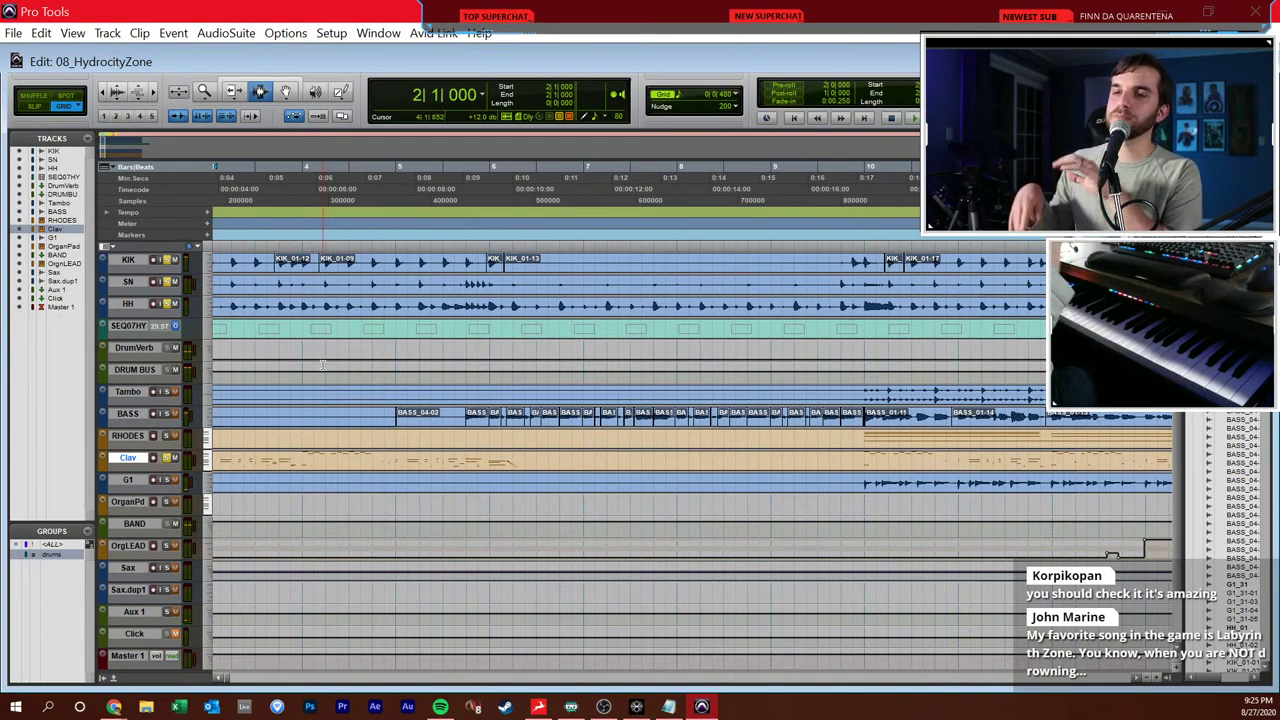
# - Place the edit cursor at bar 10 on the RHODES track and audition BASS and G1 soloed with the Video window shown
pyautogui.hscroll(3, 394, 462)
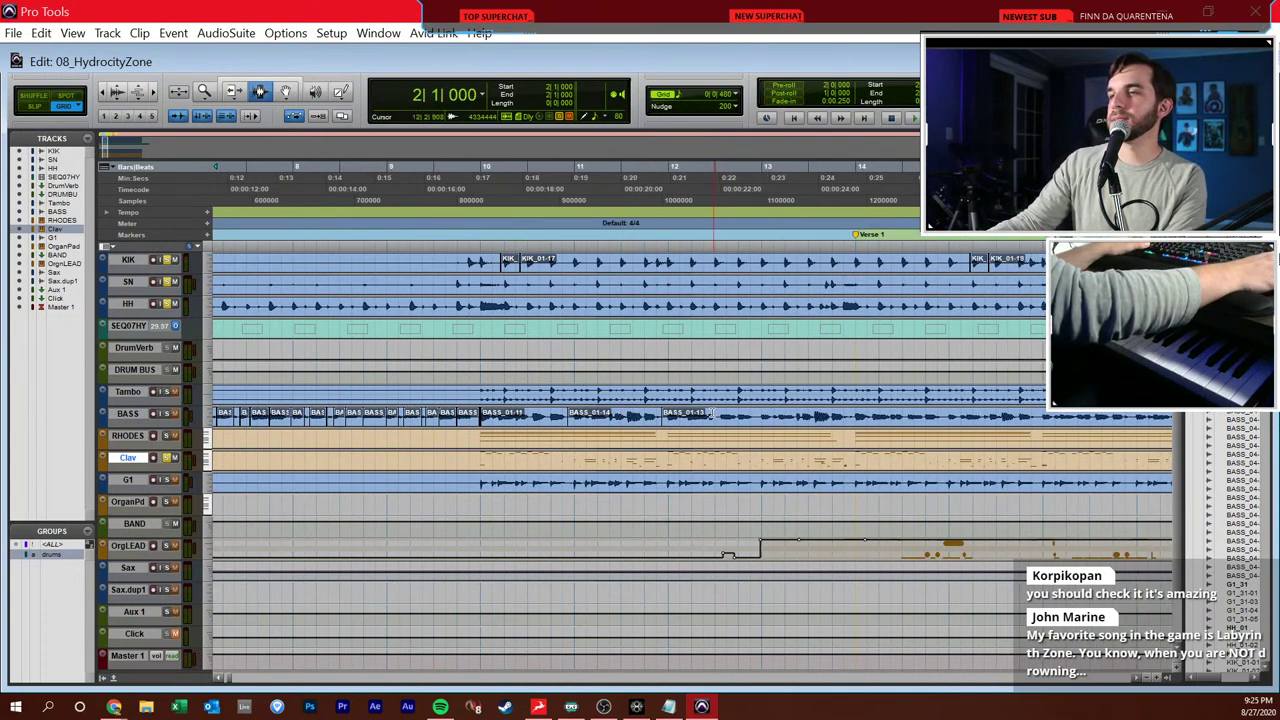
pyautogui.click(384, 437)
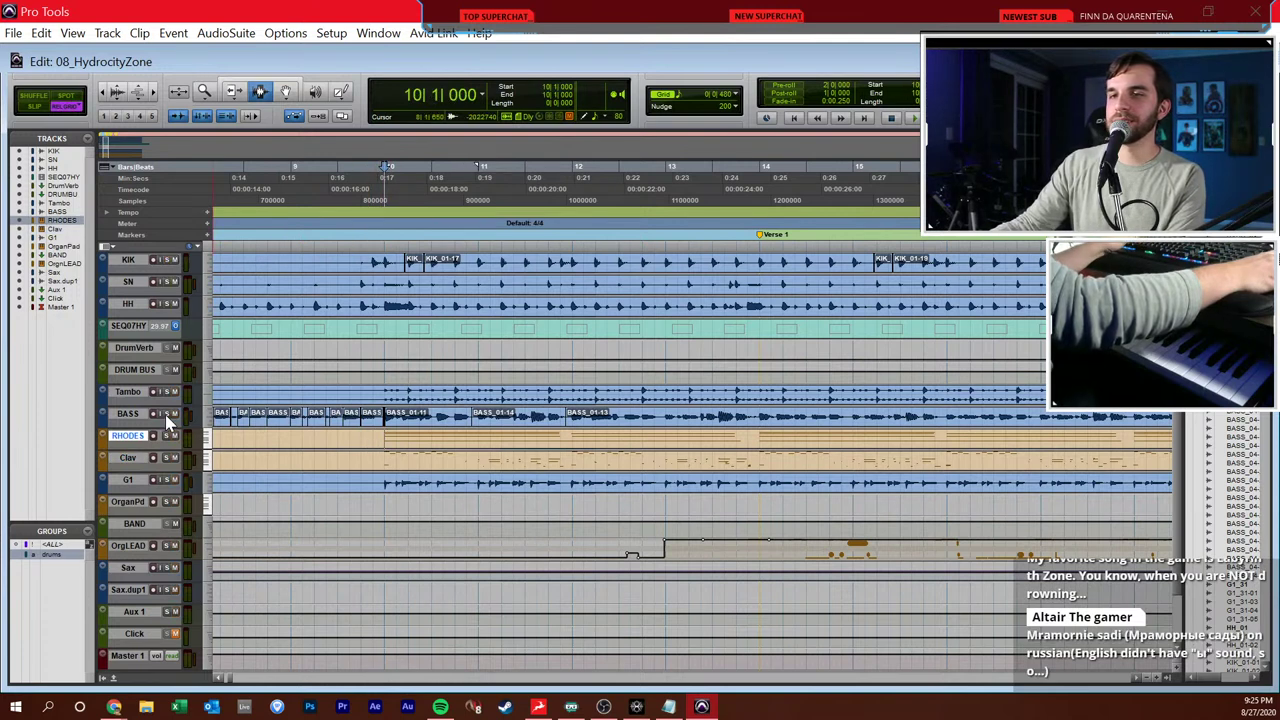
pyautogui.press('space')
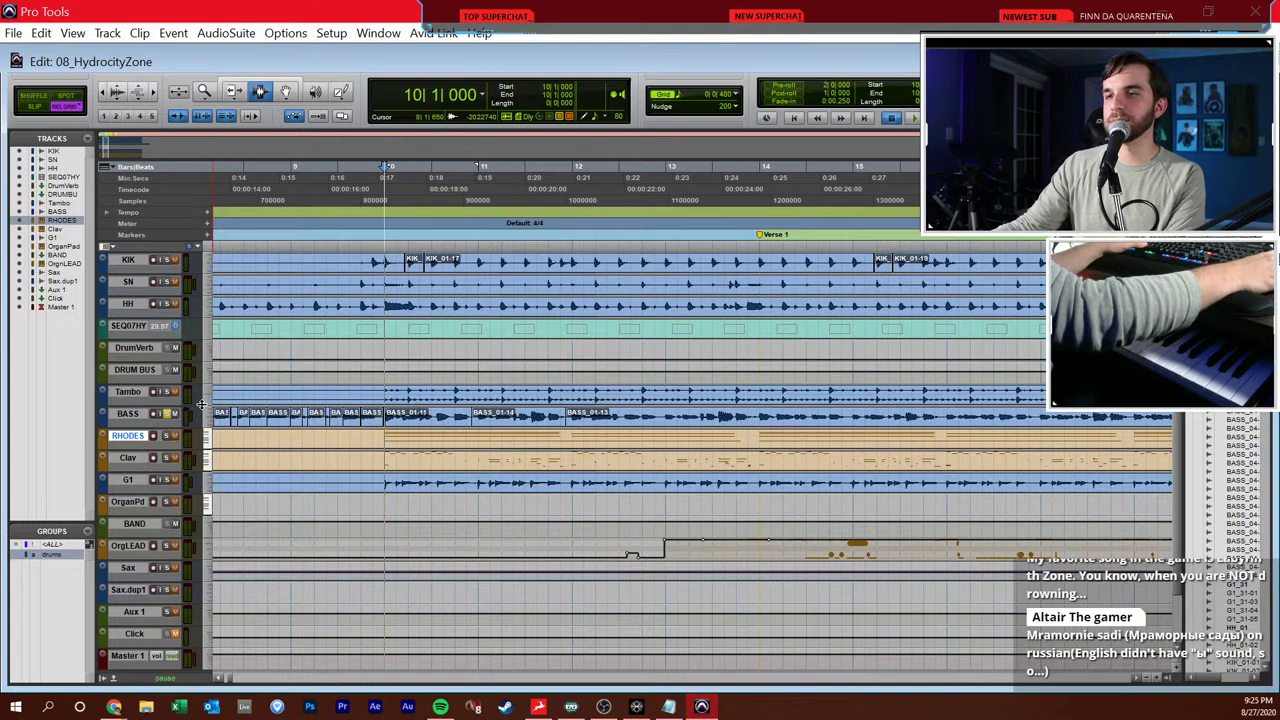
pyautogui.press('space')
pyautogui.press('space')
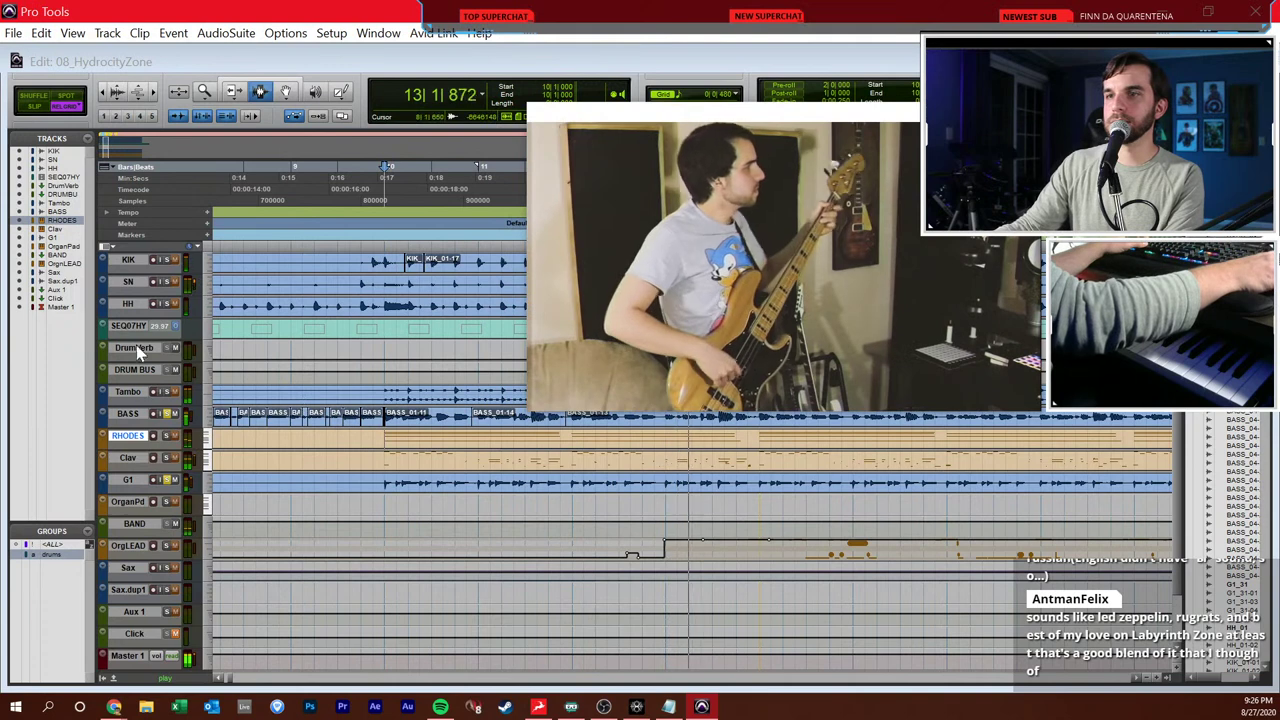
pyautogui.press('space')
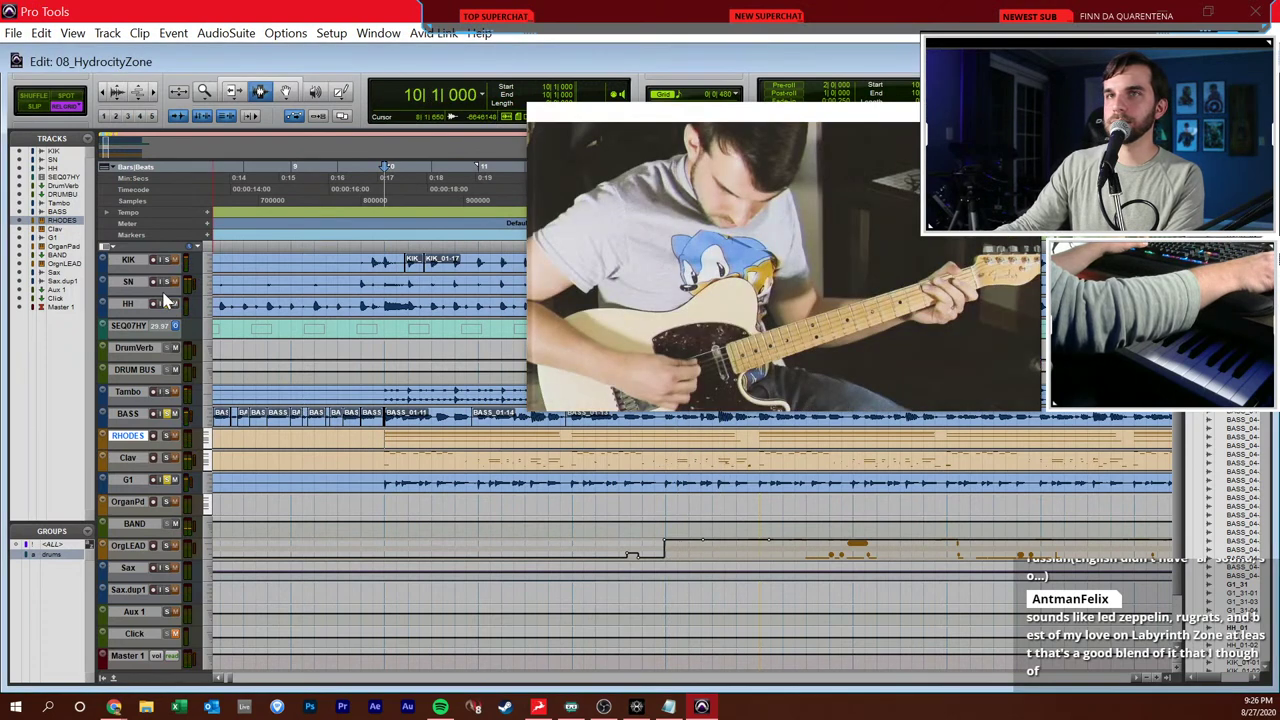
# - Add the KIK, SN and HH tracks to the soloed BASS and G1, and audition the section from bar 10 repeatedly
pyautogui.press('space')
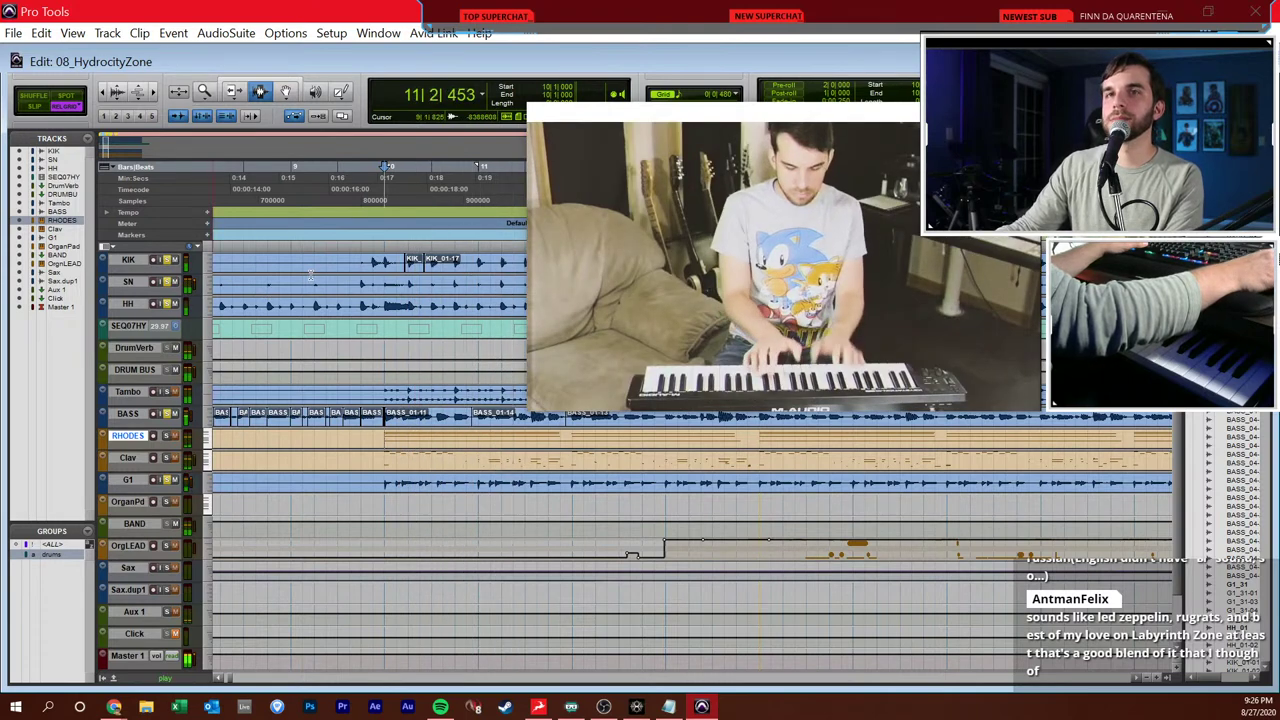
pyautogui.press('space')
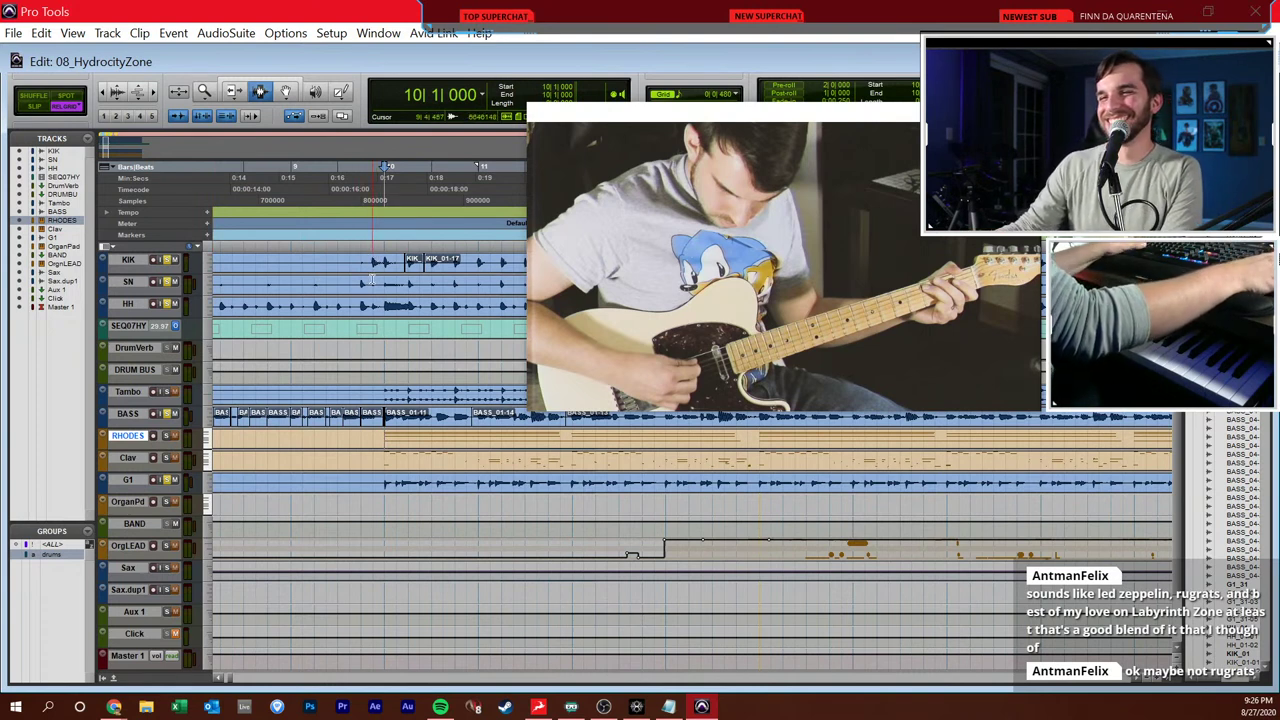
pyautogui.press('space')
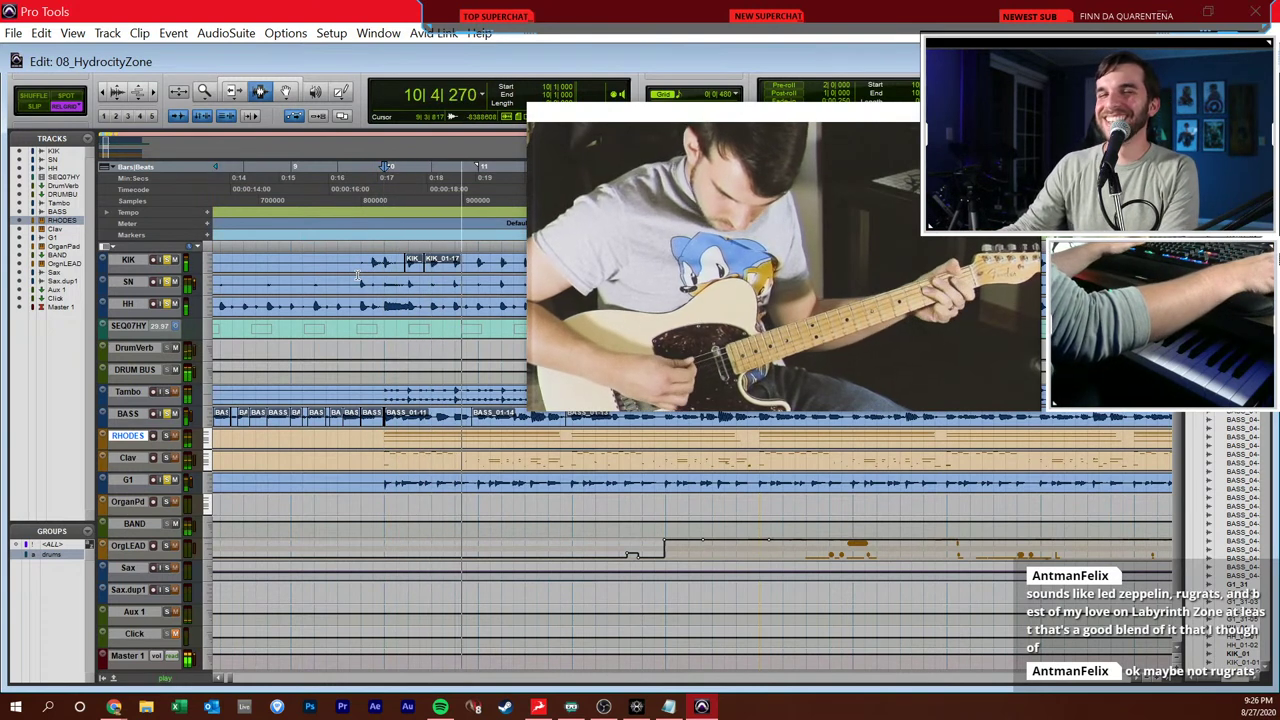
pyautogui.press('space')
pyautogui.press('space')
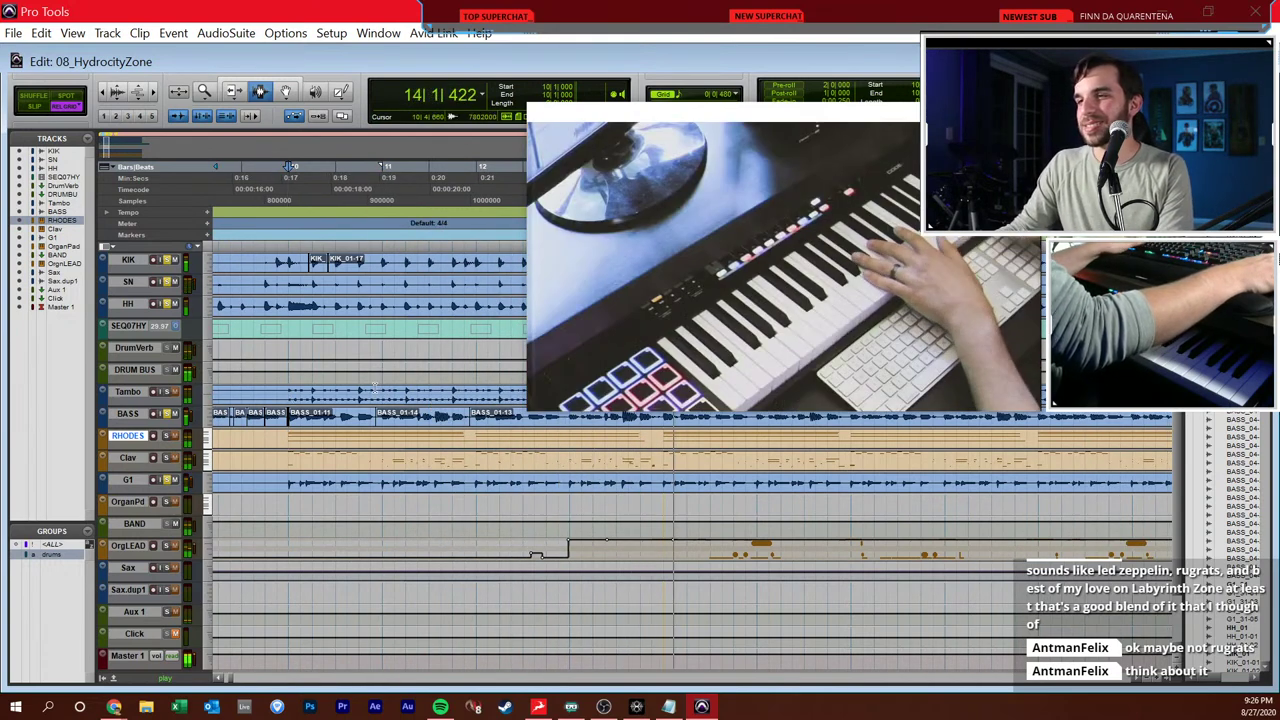
pyautogui.press('space')
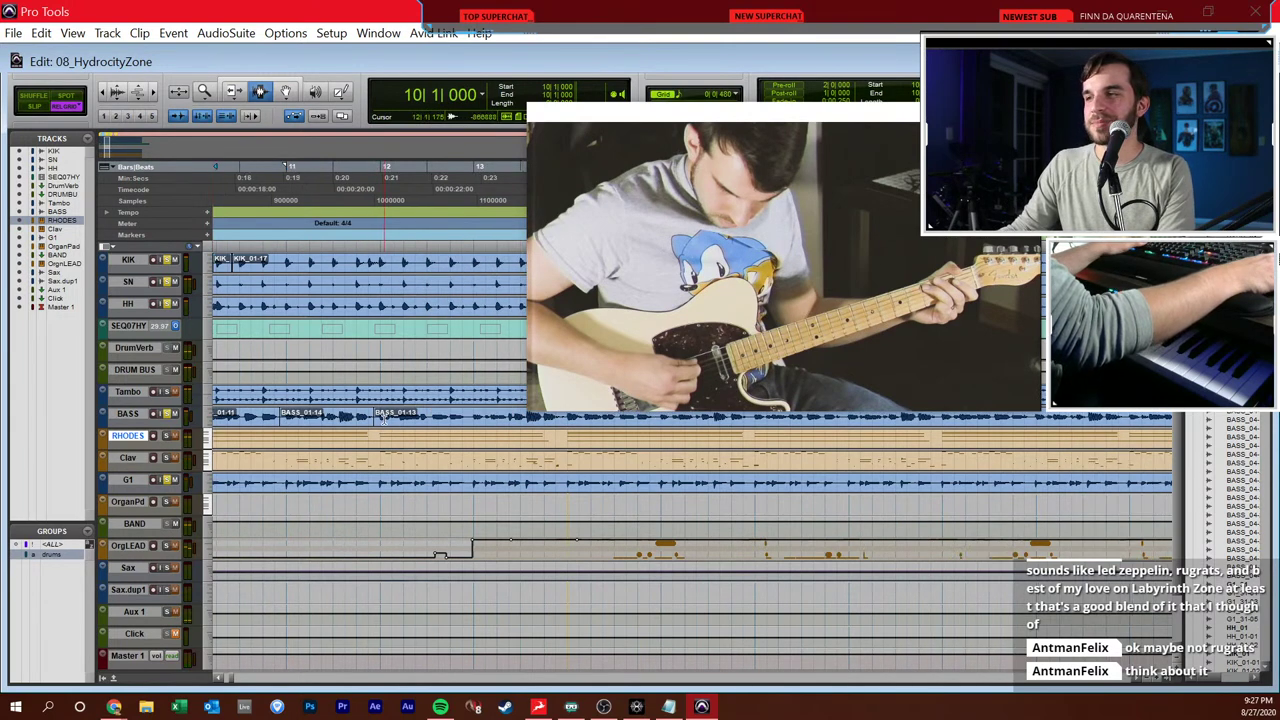
pyautogui.hscroll(-2, 393, 419)
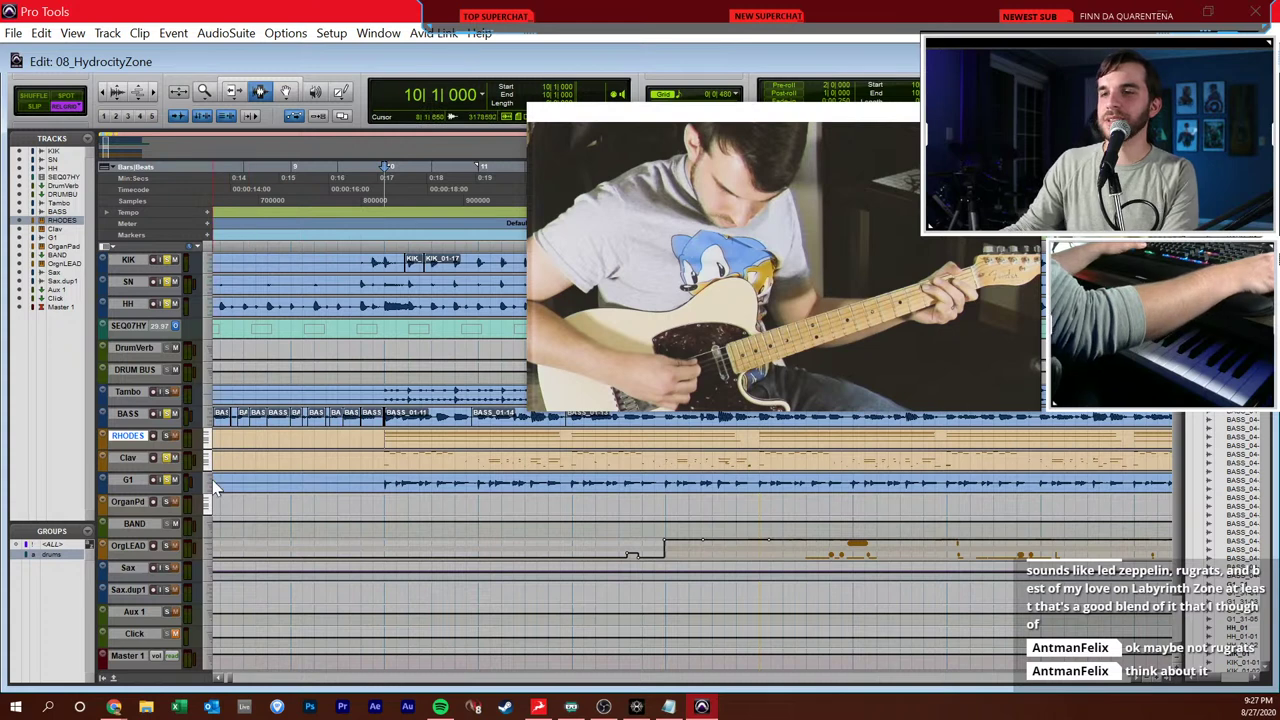
pyautogui.hscroll(4, 400, 460)
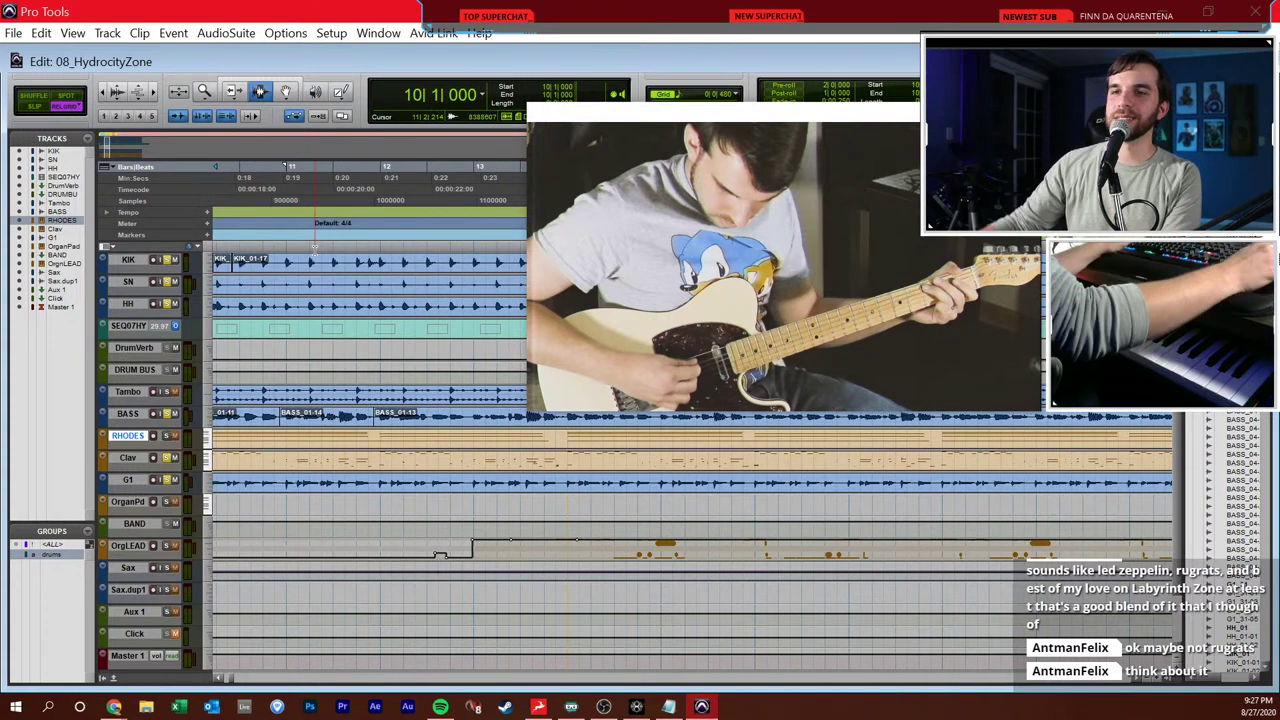
pyautogui.hscroll(-2, 314, 250)
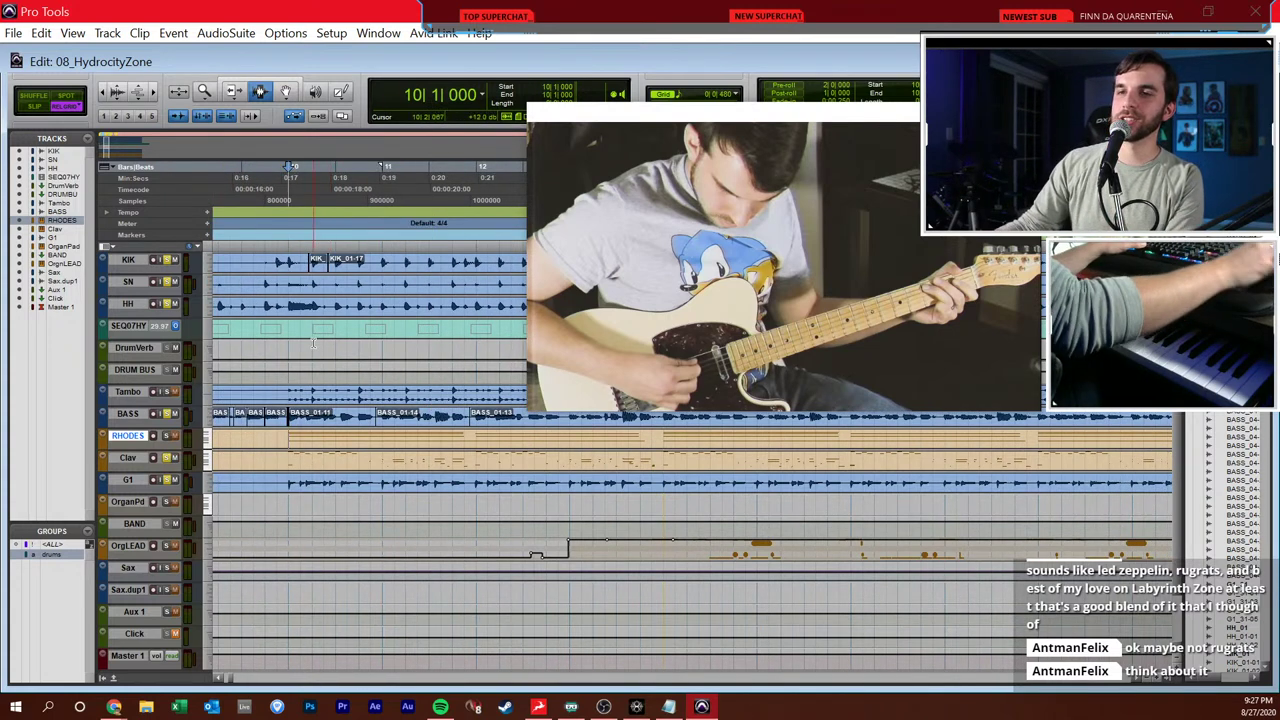
pyautogui.press('space')
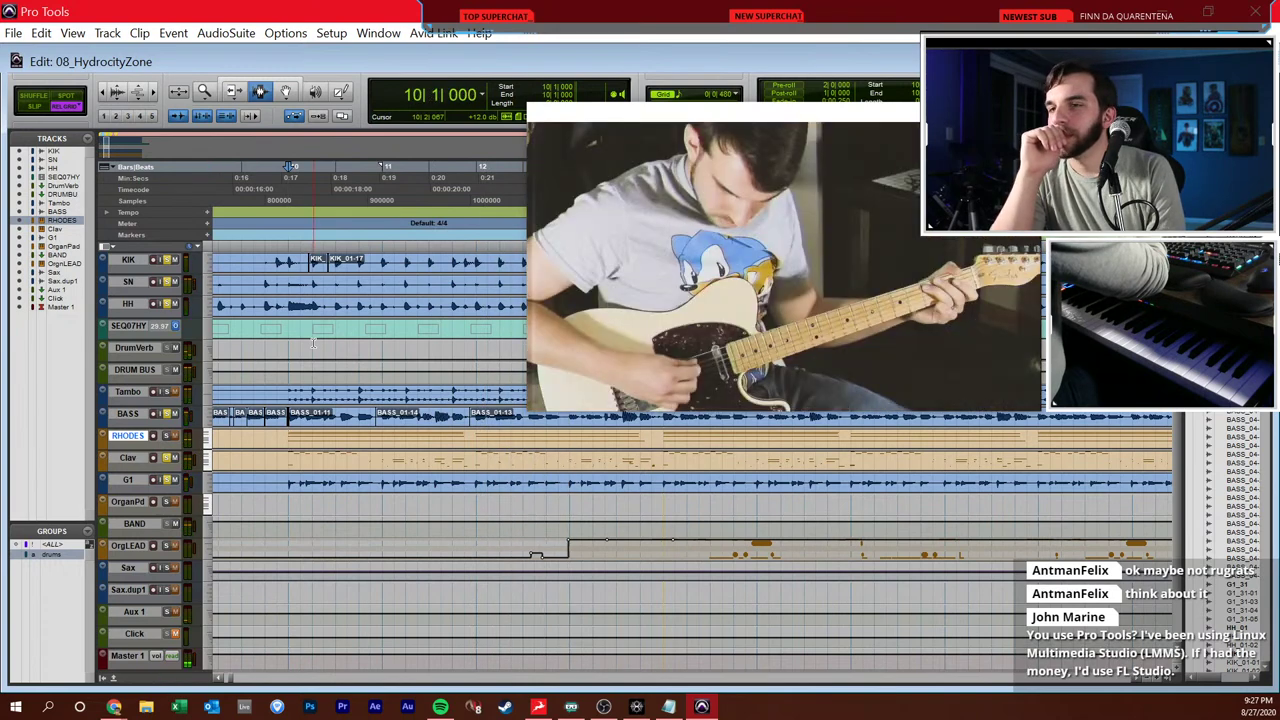
pyautogui.hotkey('ctrl', '=')
pyautogui.hotkey('ctrl', '=')
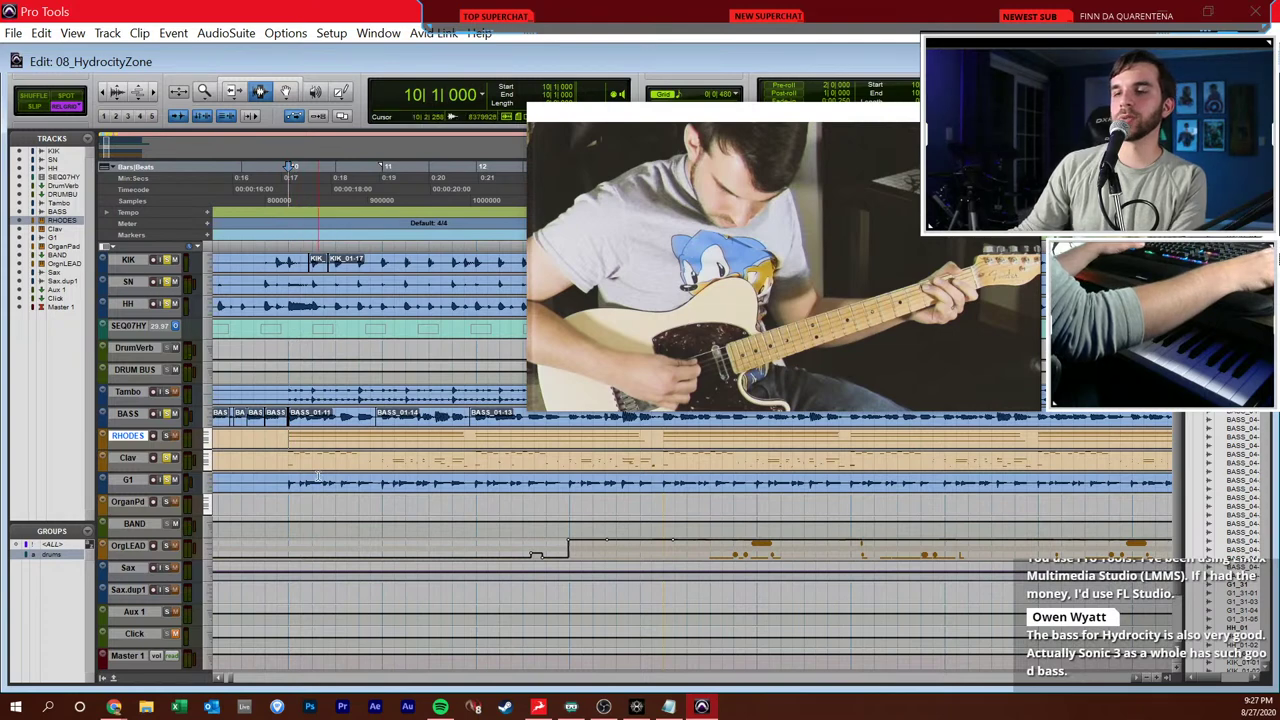
# - Place the edit cursor at bar 10 on the Clav track and play the soloed parts from there with the video
pyautogui.click(280, 466)
pyautogui.click(291, 466)
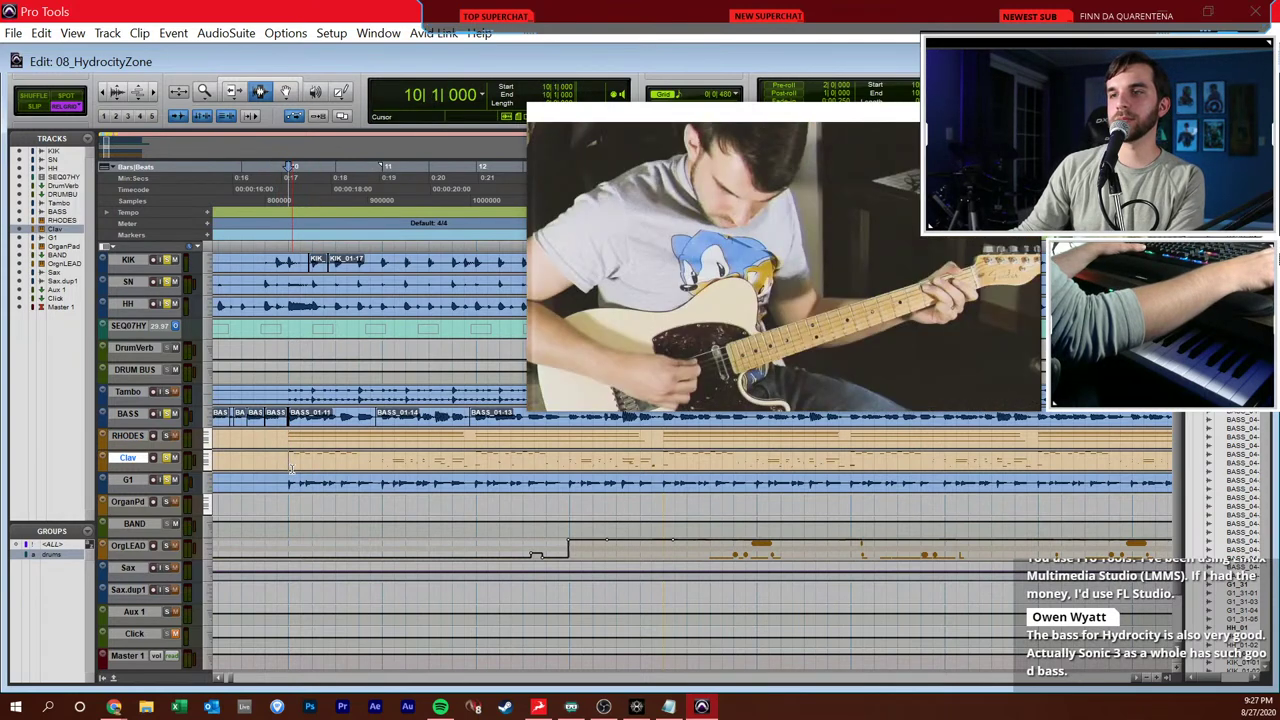
pyautogui.press('space')
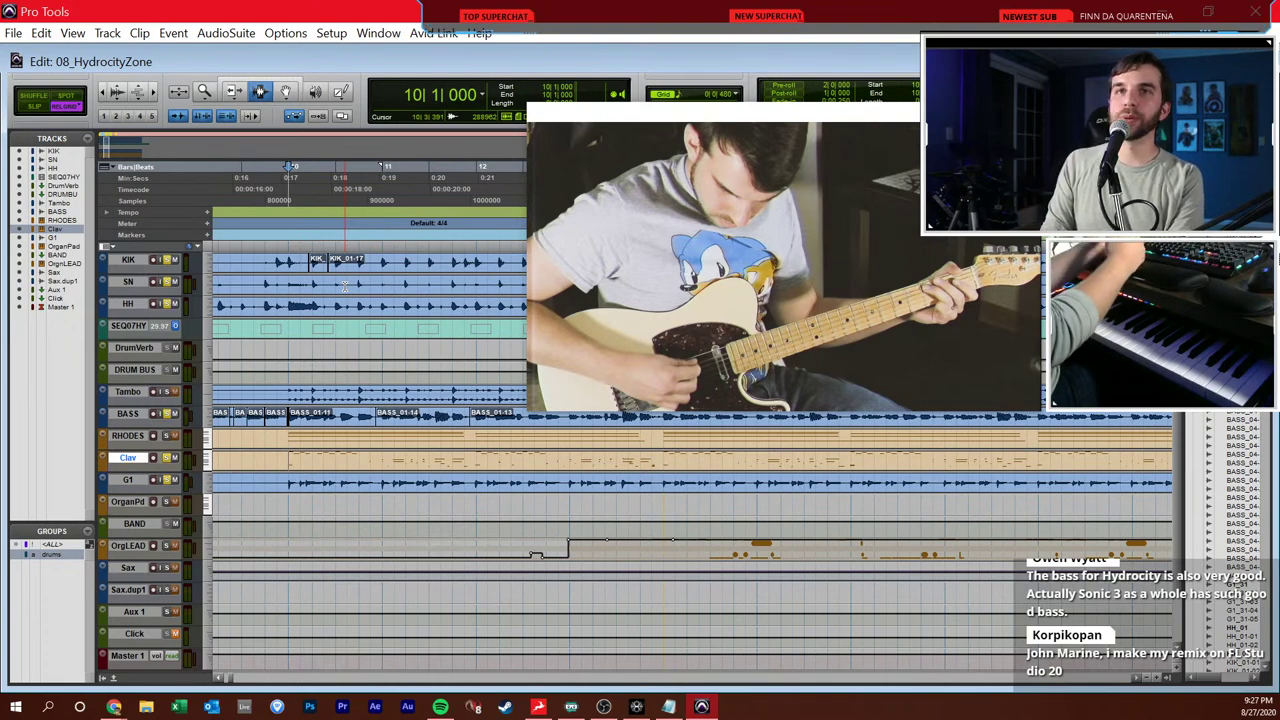
pyautogui.press('space')
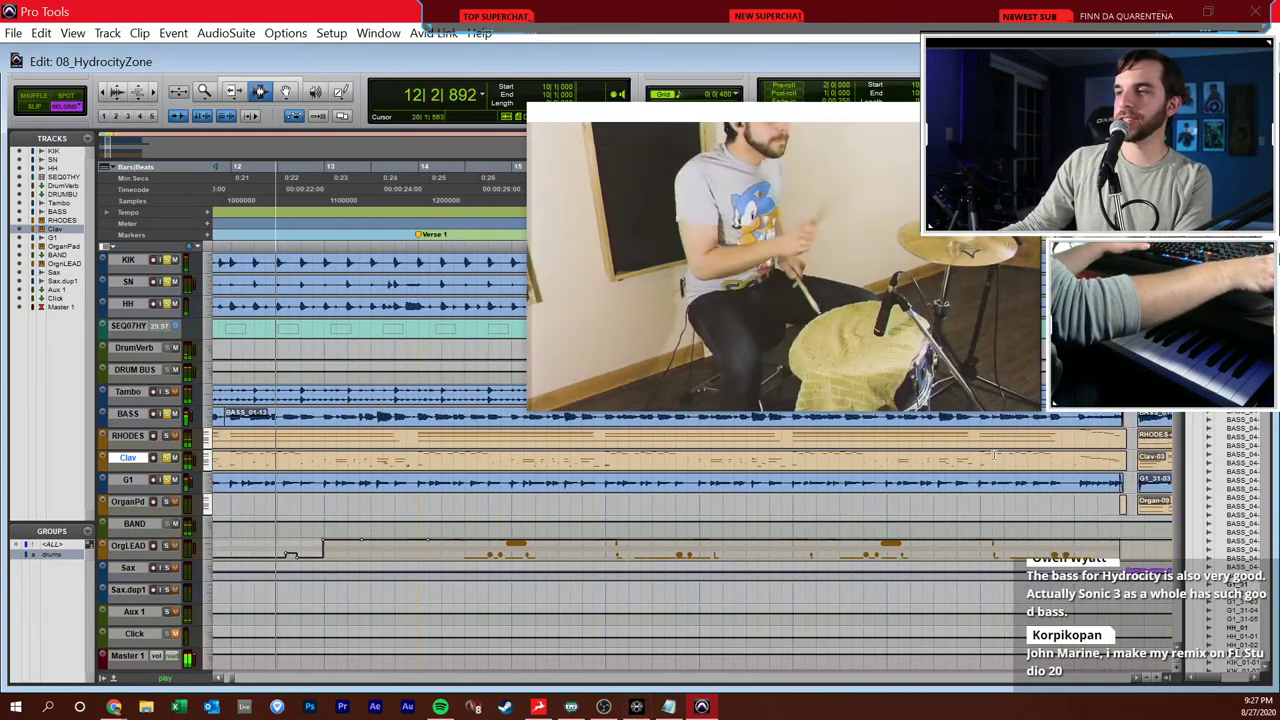
# - Place the edit cursor at bar 21 on the Clav track and play the soloed parts with the video from there
pyautogui.press('space')
pyautogui.click(1072, 467)
pyautogui.press('space')
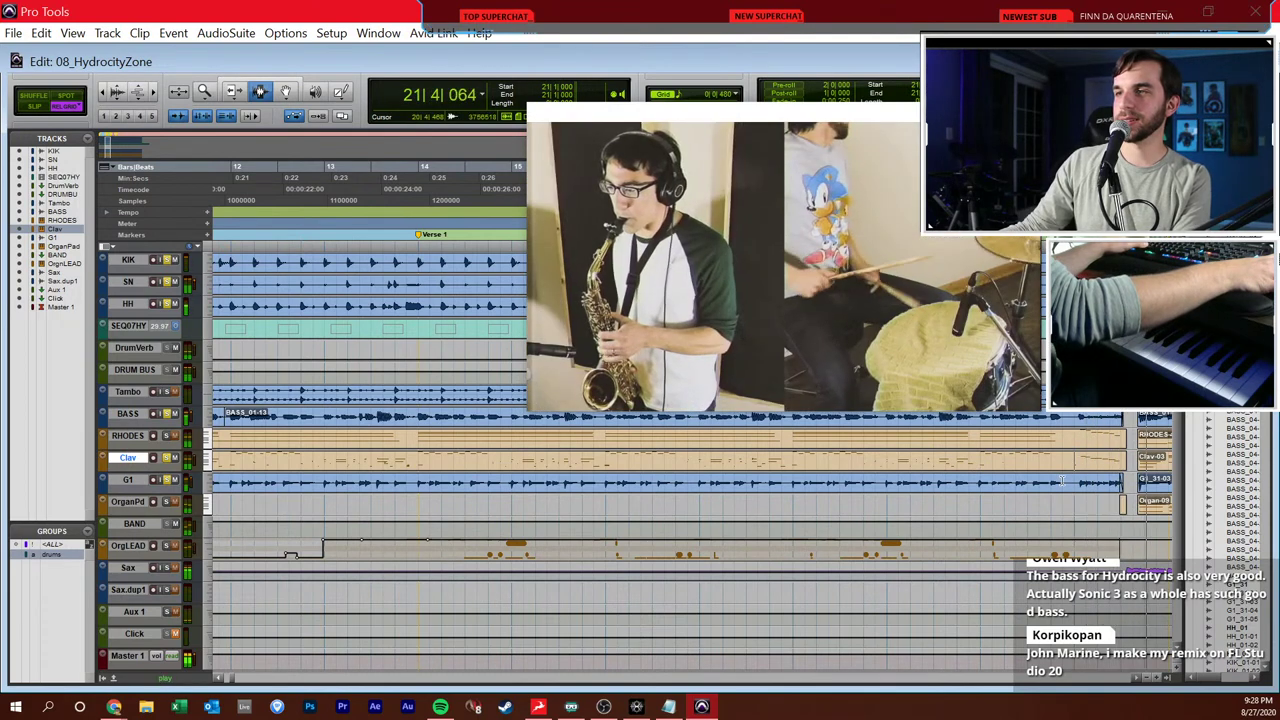
pyautogui.press('space')
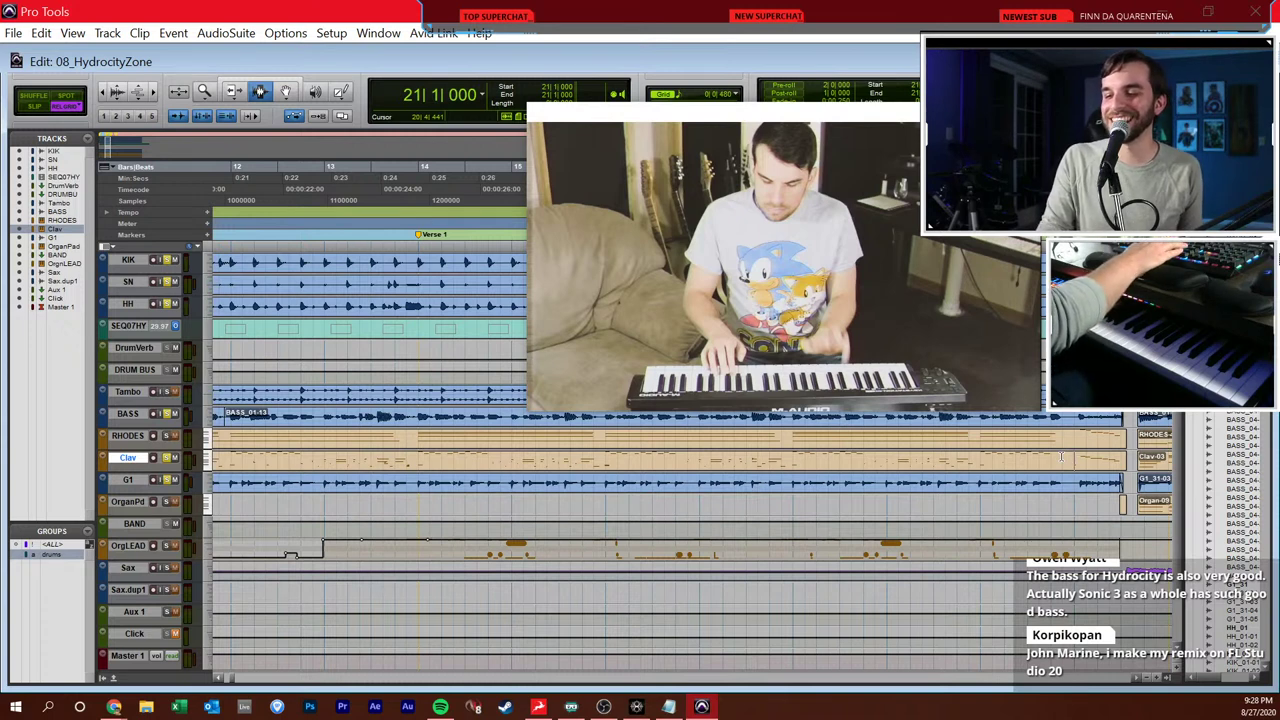
pyautogui.press('space')
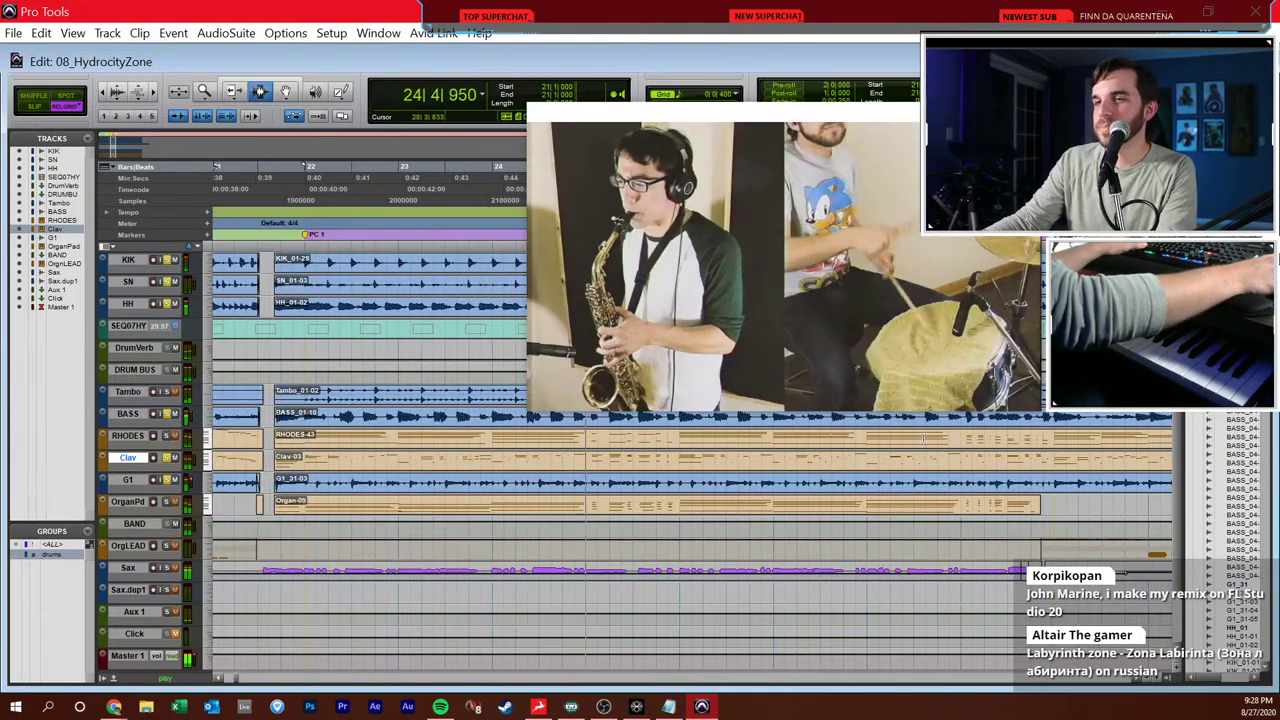
pyautogui.press('space')
# - Place the edit cursor at bar 22 on the BASS track, clear the existing solos and audition only KIK, SN and HH
pyautogui.click(306, 415)
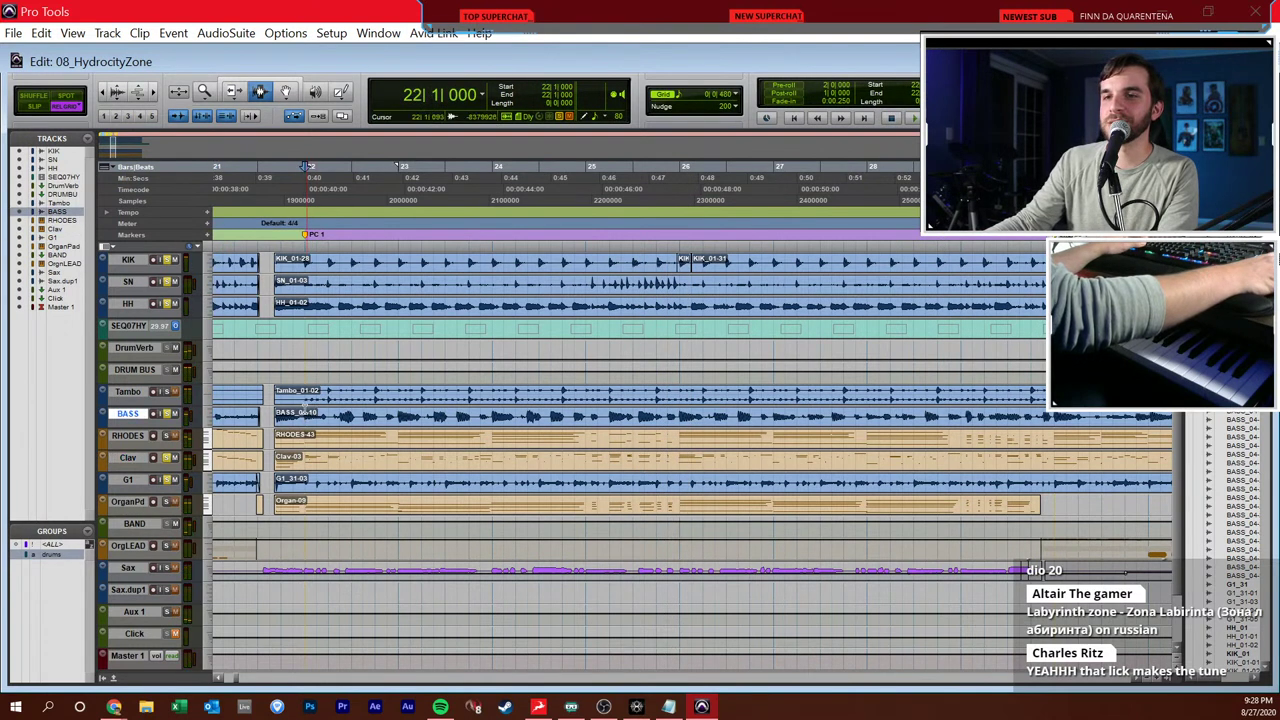
pyautogui.keyDown('alt'); pyautogui.click(166, 414); pyautogui.keyUp('alt')
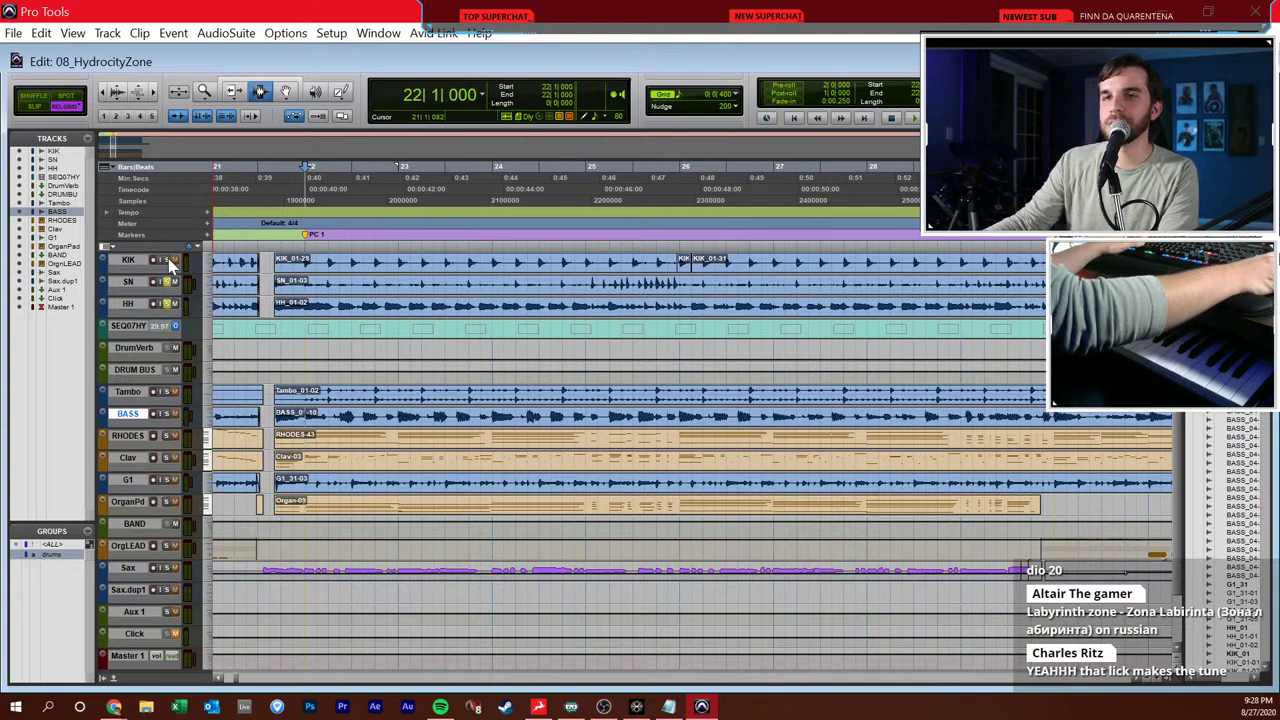
pyautogui.press('space')
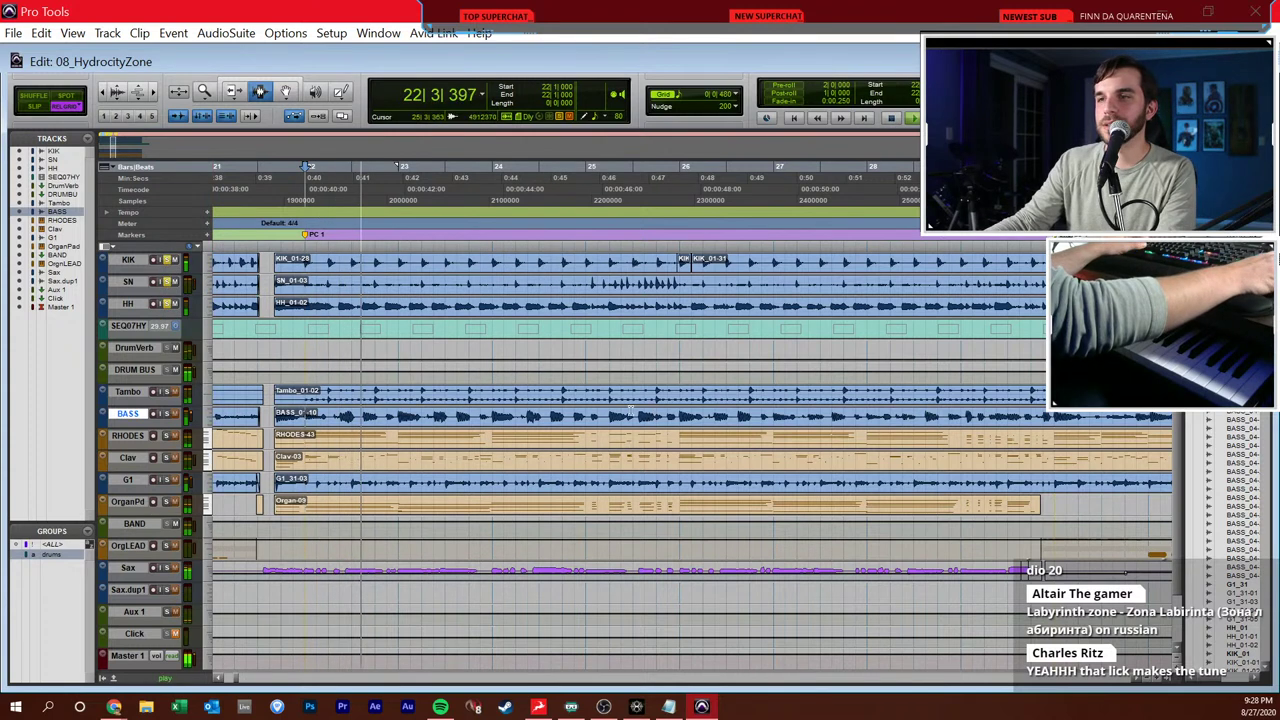
pyautogui.press('space')
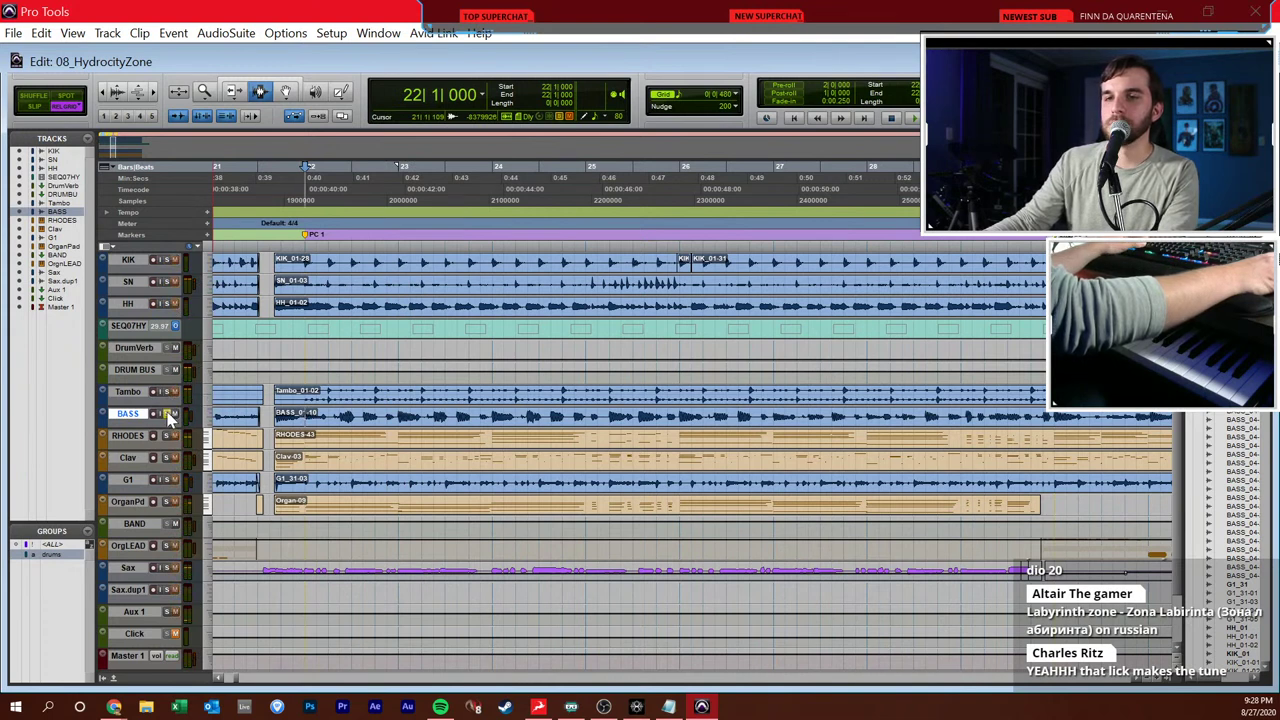
# - Select the KIK, SN and HH tracks, solo them together with Tambo and play them from bar 22
pyautogui.click(140, 305)
pyautogui.keyDown('shift'); pyautogui.click(138, 262); pyautogui.keyUp('shift')
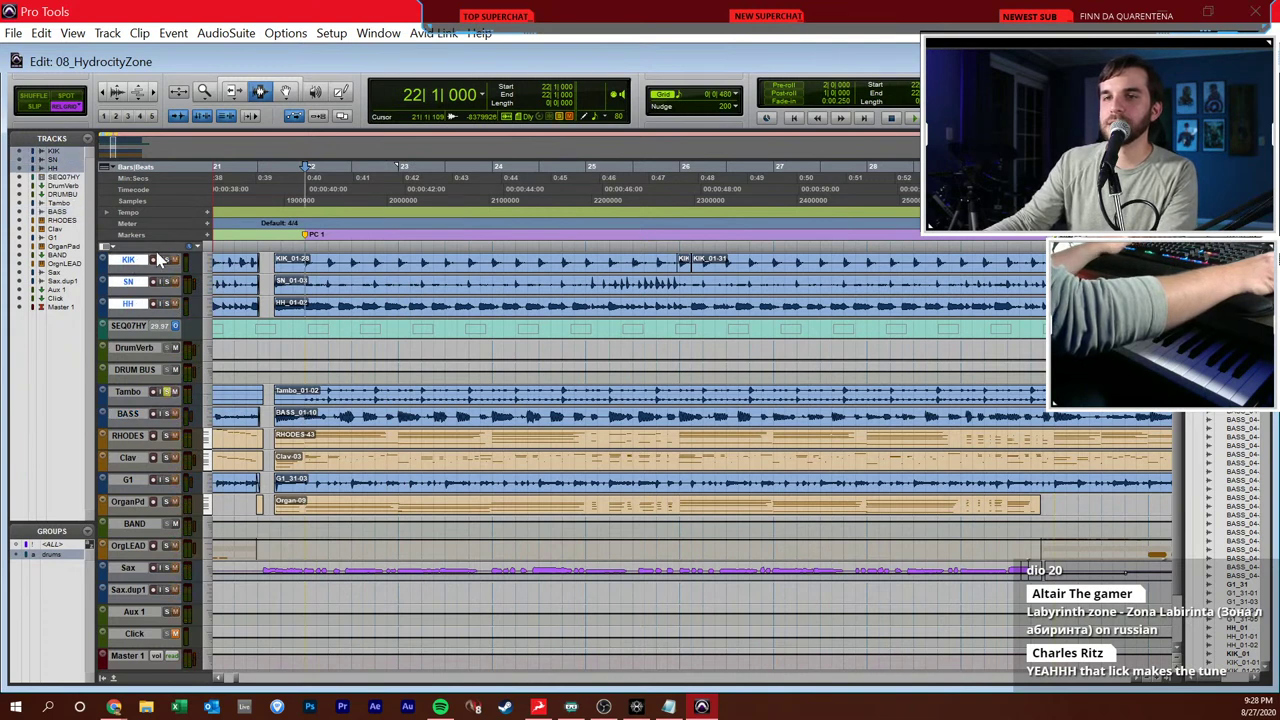
pyautogui.press('space')
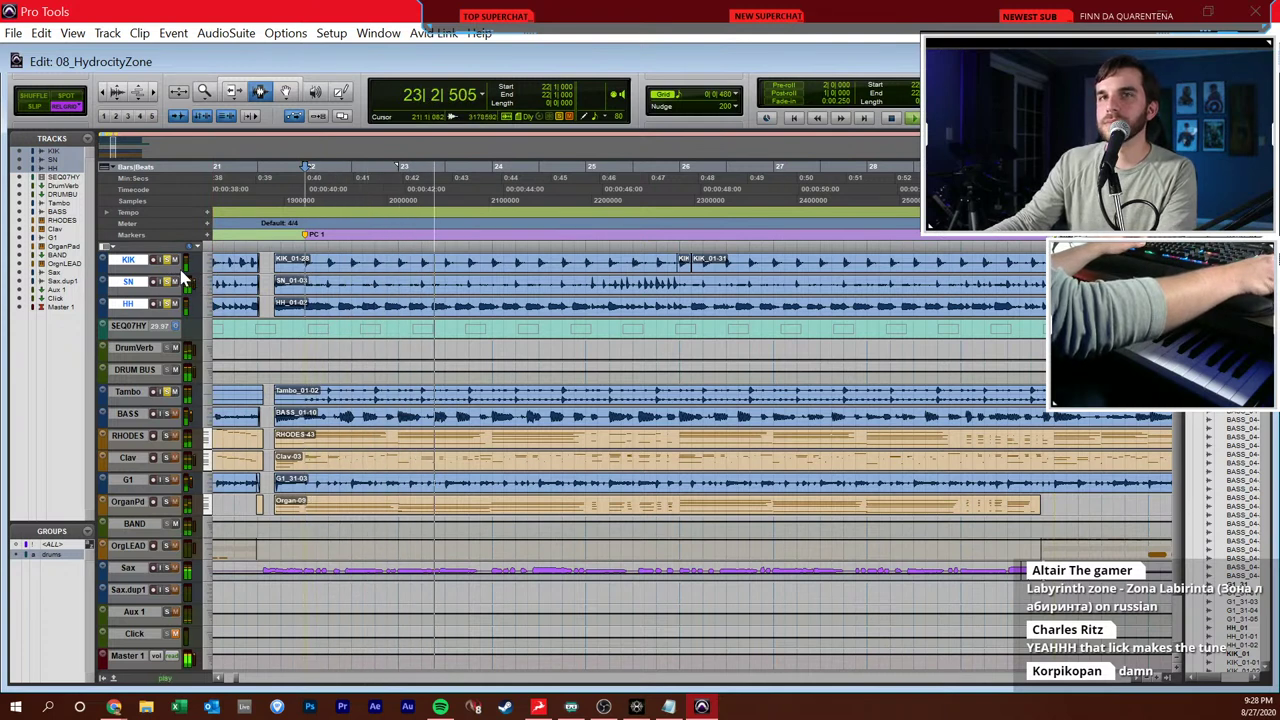
pyautogui.press('space')
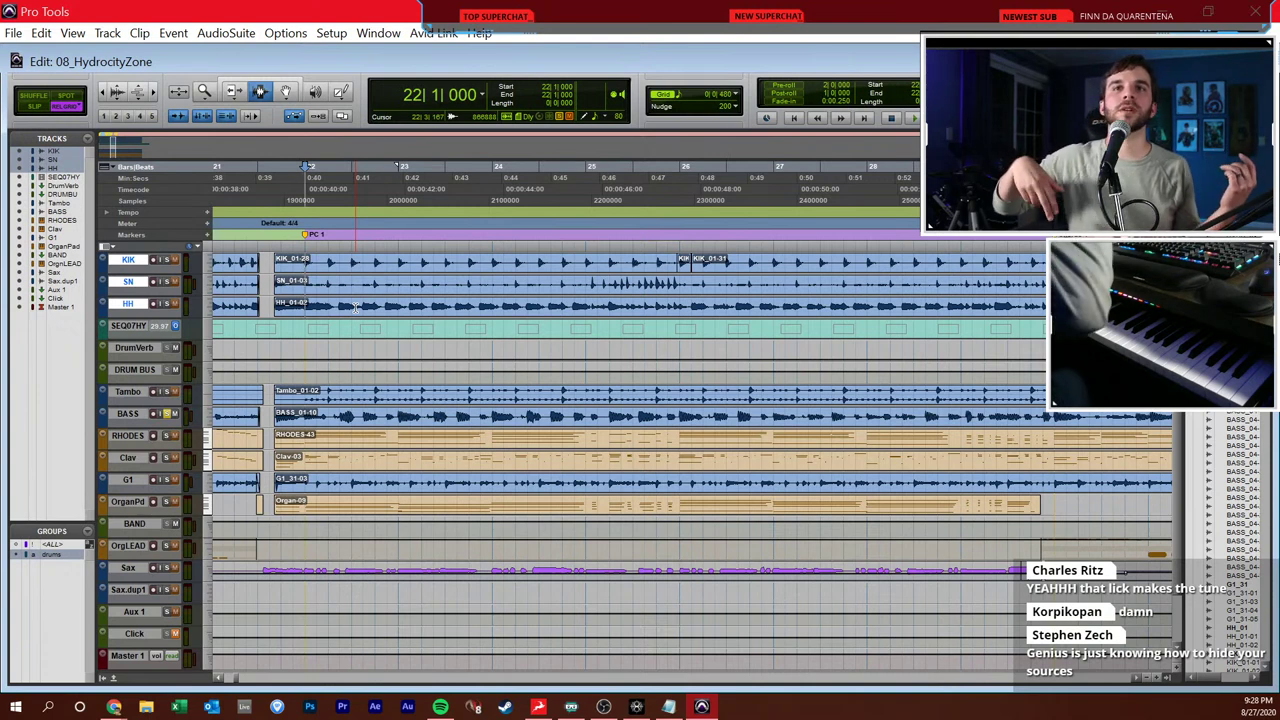
# - Audition the BASS and Clav tracks one at a time in solo, starting just before bar 22
pyautogui.press('space')
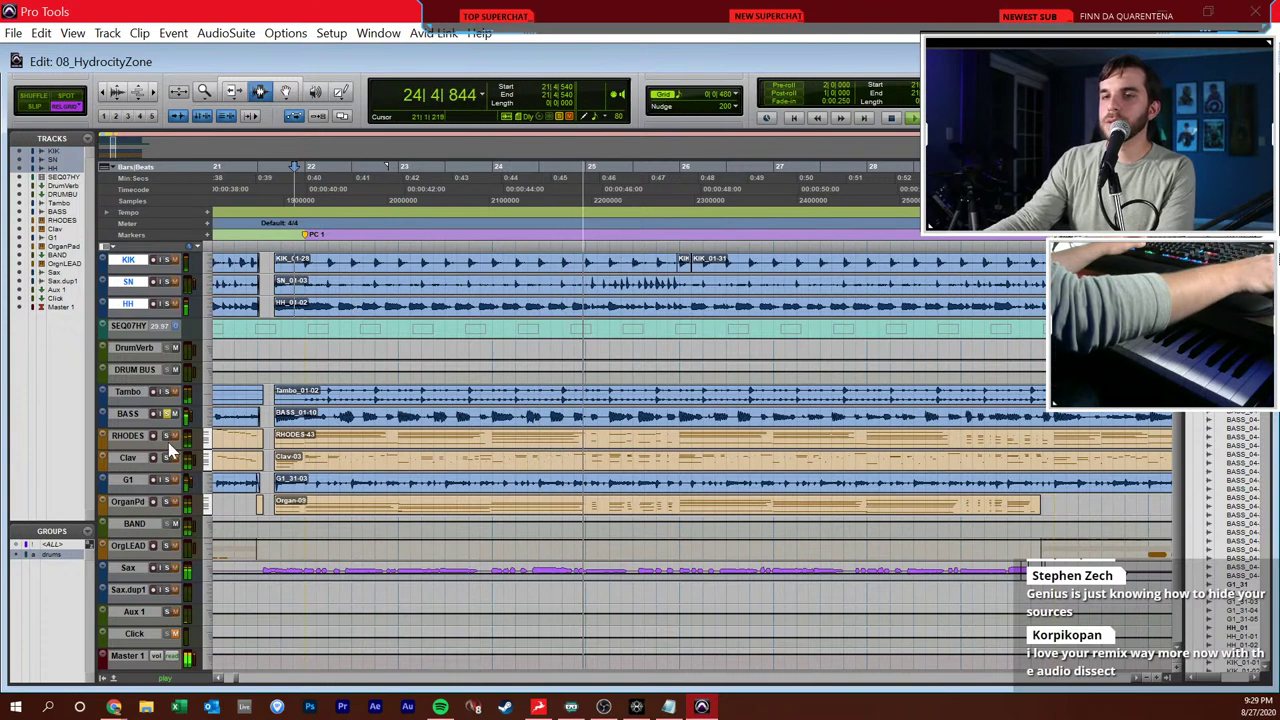
pyautogui.press('space')
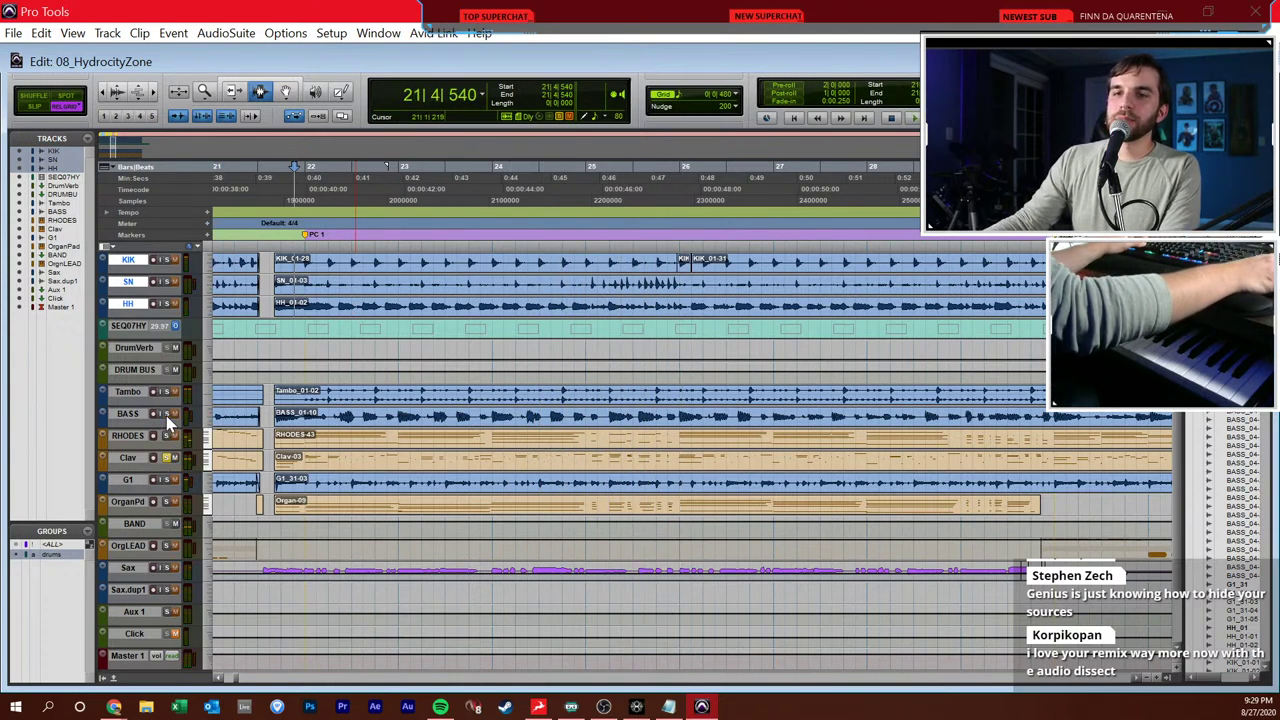
pyautogui.press('space')
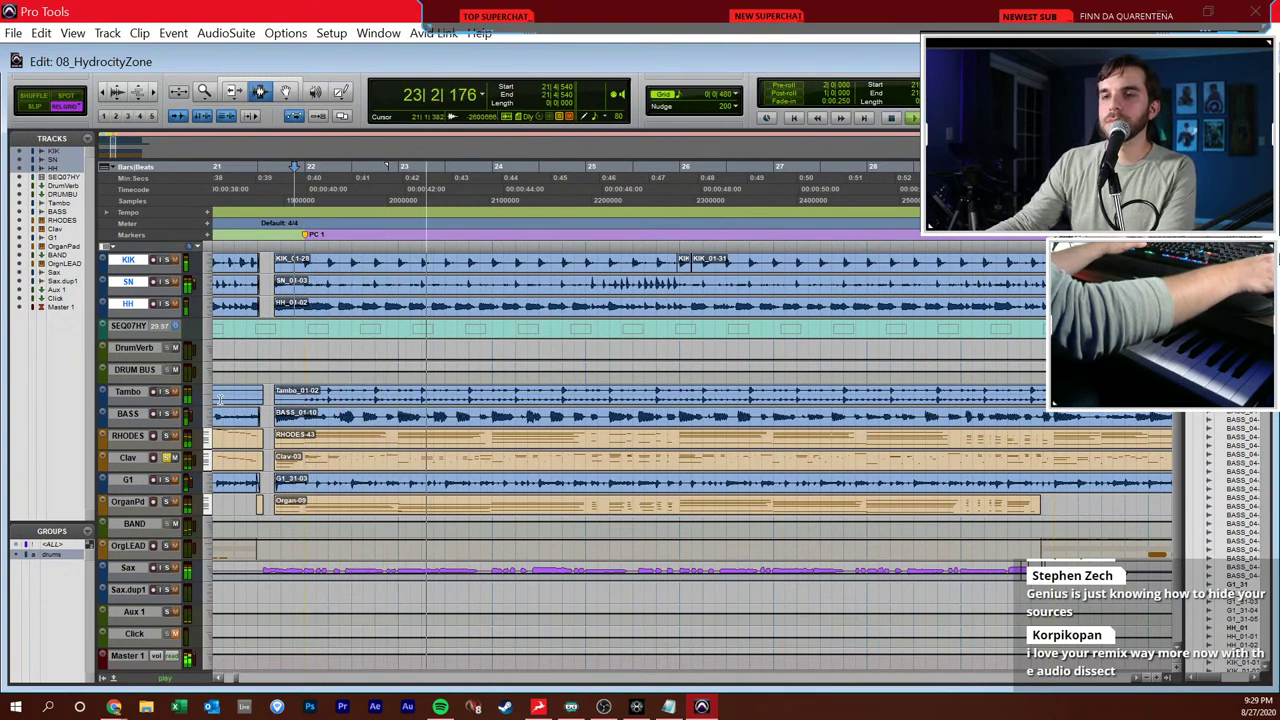
pyautogui.press('space')
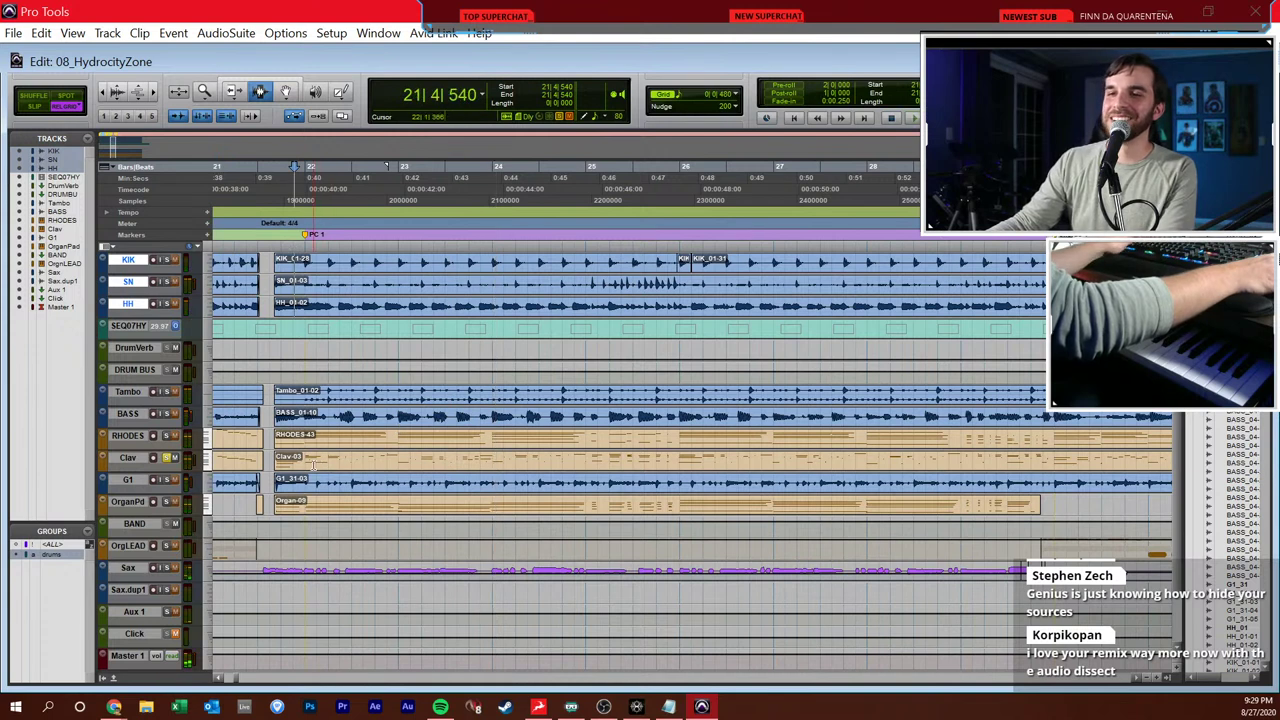
# - Place the edit cursor at bar 22 on the soloed Clav track, record-enable the track and play from there
pyautogui.click(309, 463)
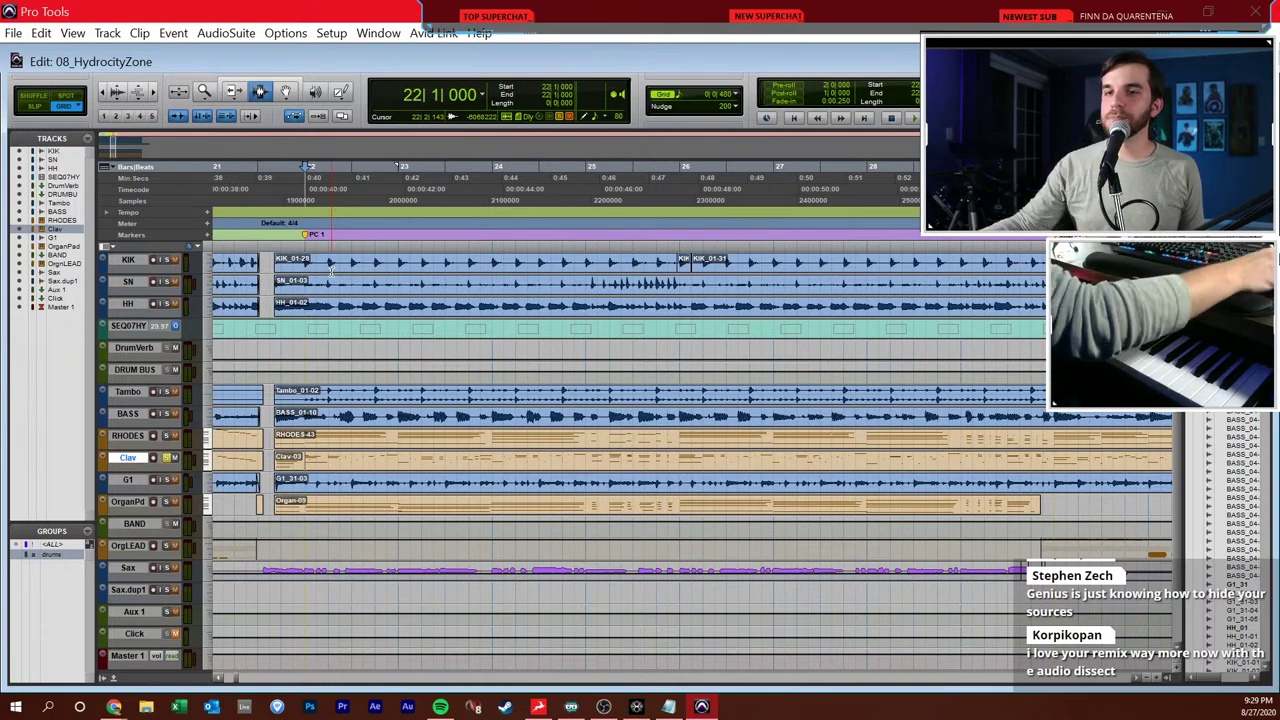
pyautogui.click(153, 457)
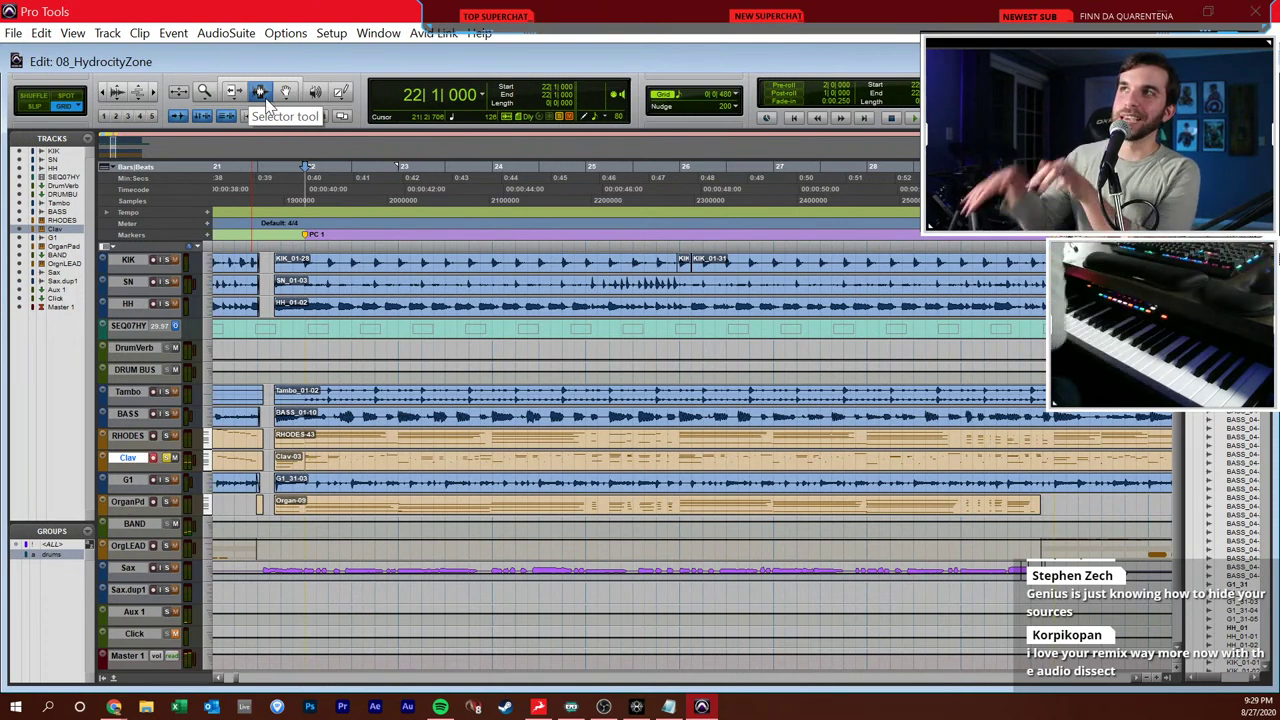
pyautogui.press('space')
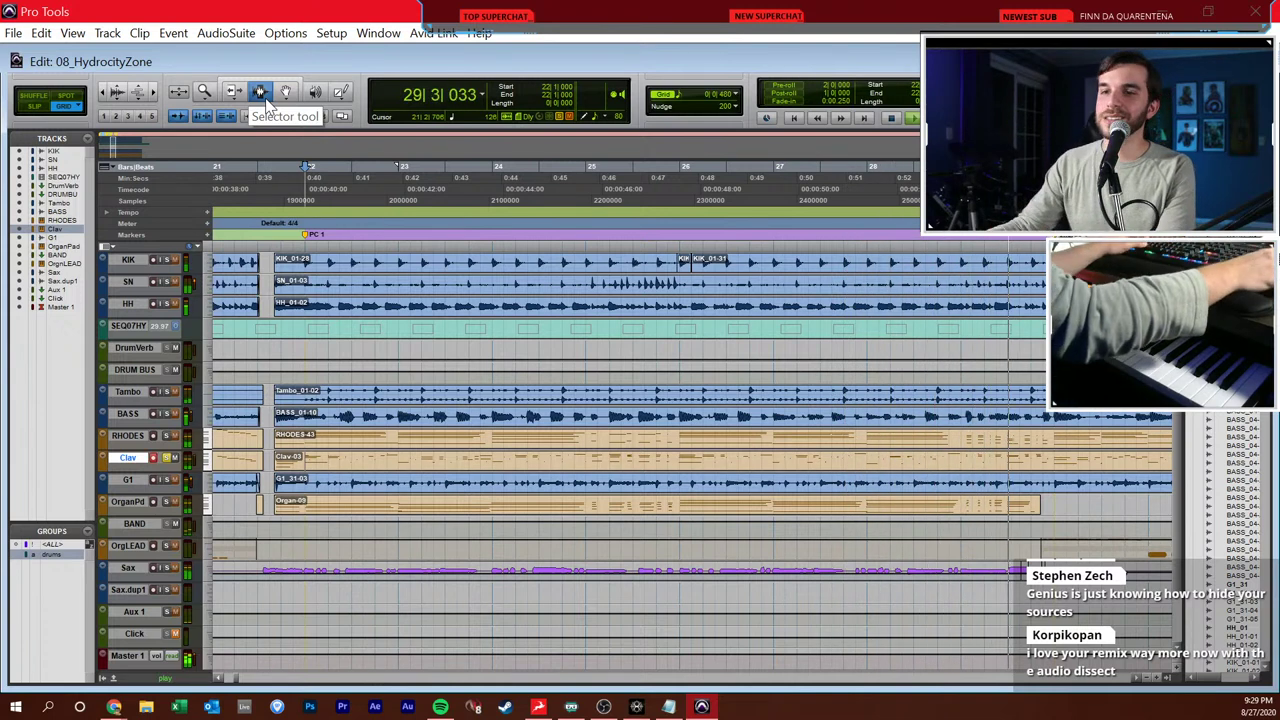
pyautogui.press('space')
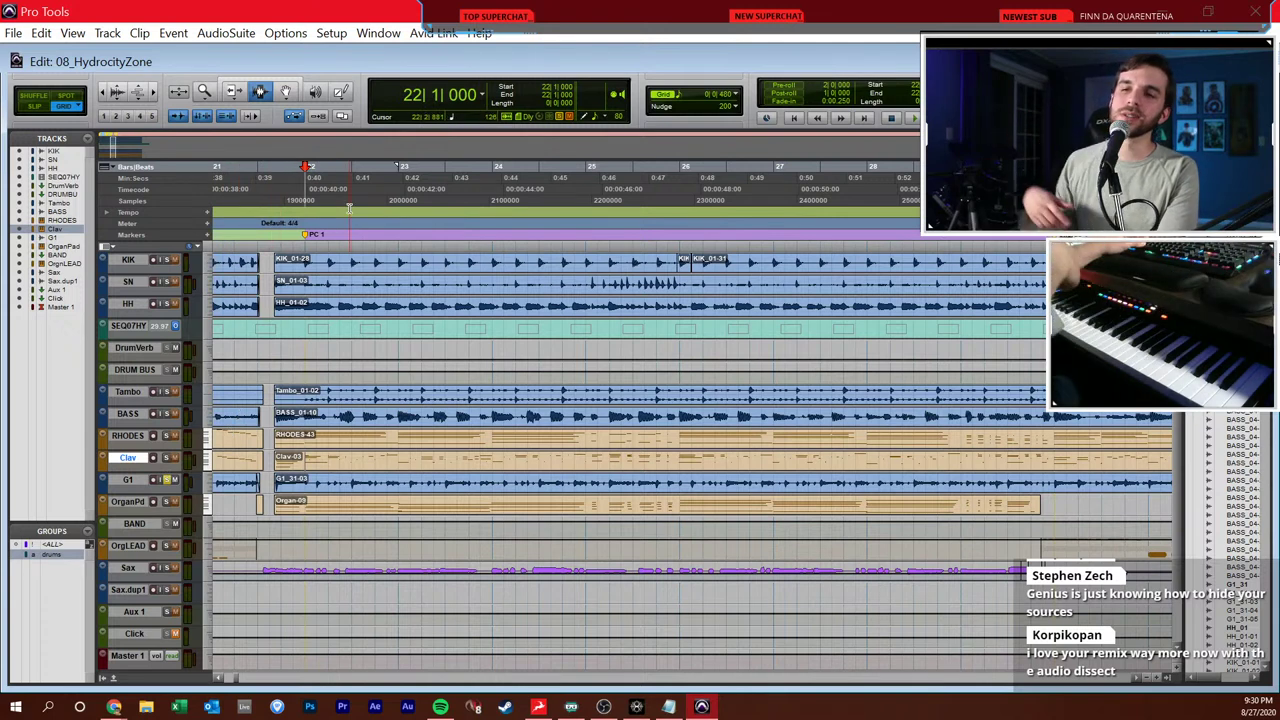
# - Audition G1 in solo from bar 22, and again with KIK, SN, HH, Tambo, BASS and Clav added
pyautogui.press('space')
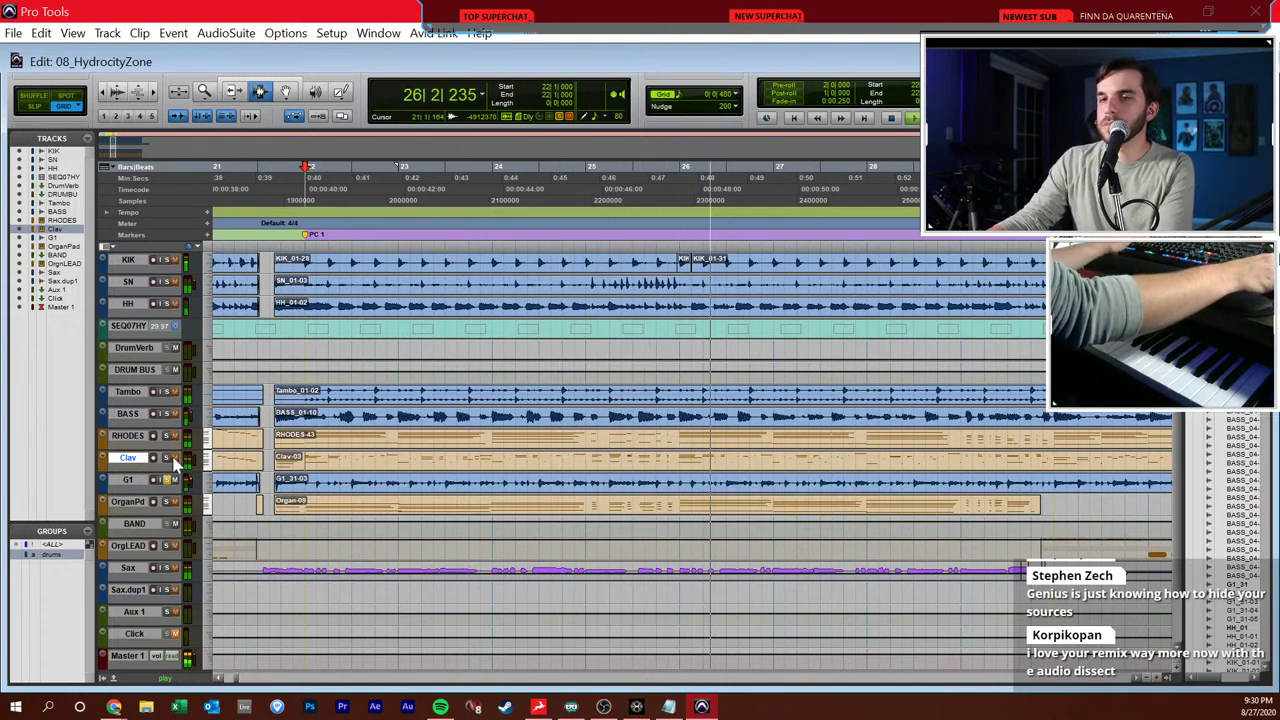
pyautogui.press('space')
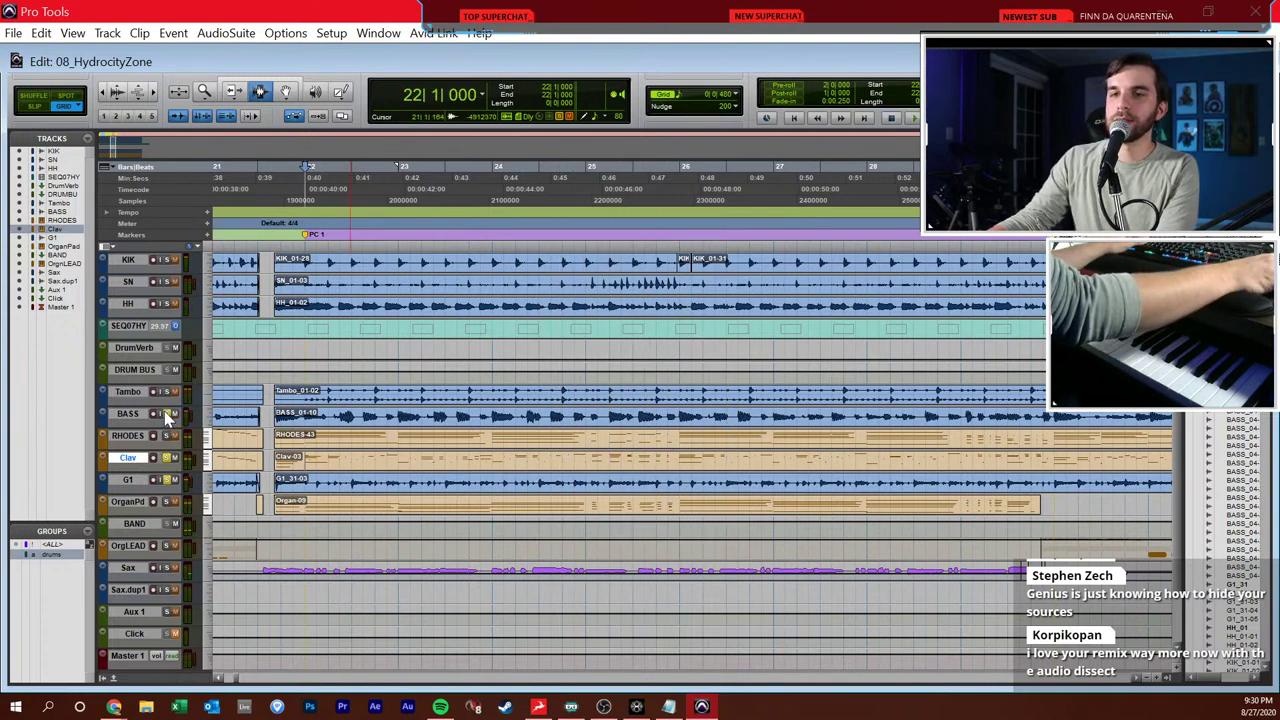
pyautogui.click(130, 304)
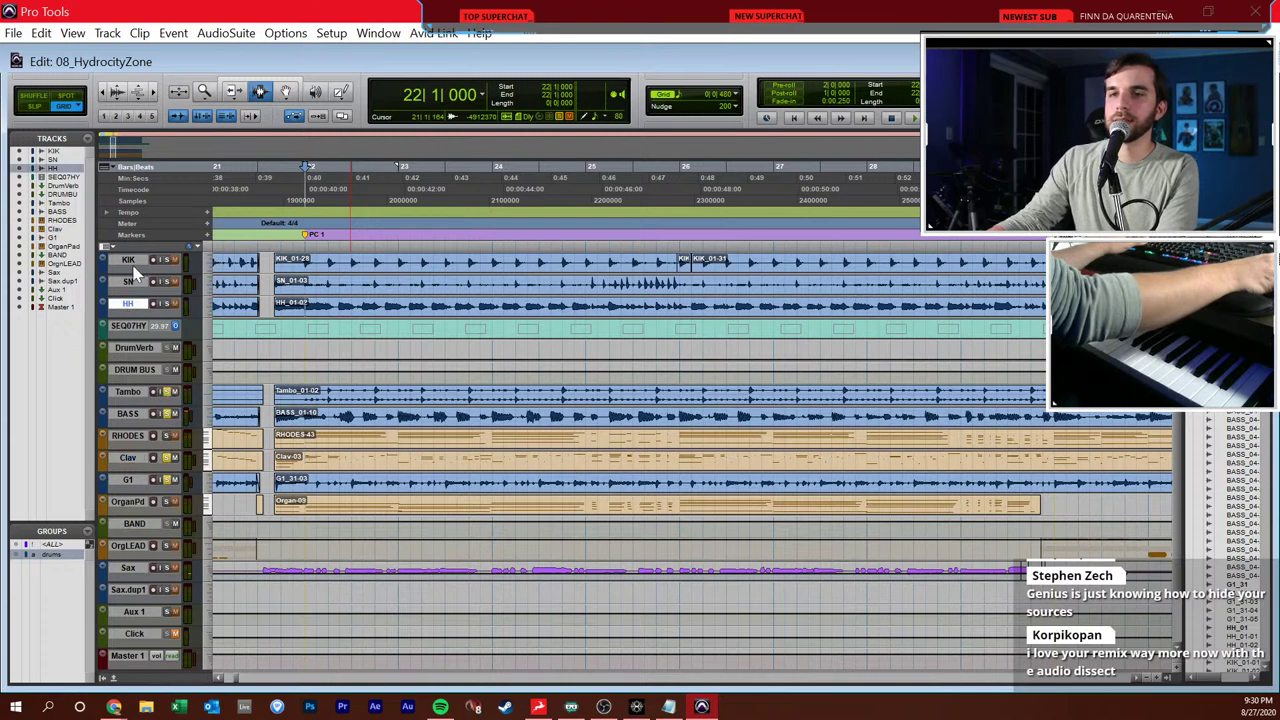
pyautogui.keyDown('shift'); pyautogui.click(134, 264); pyautogui.keyUp('shift')
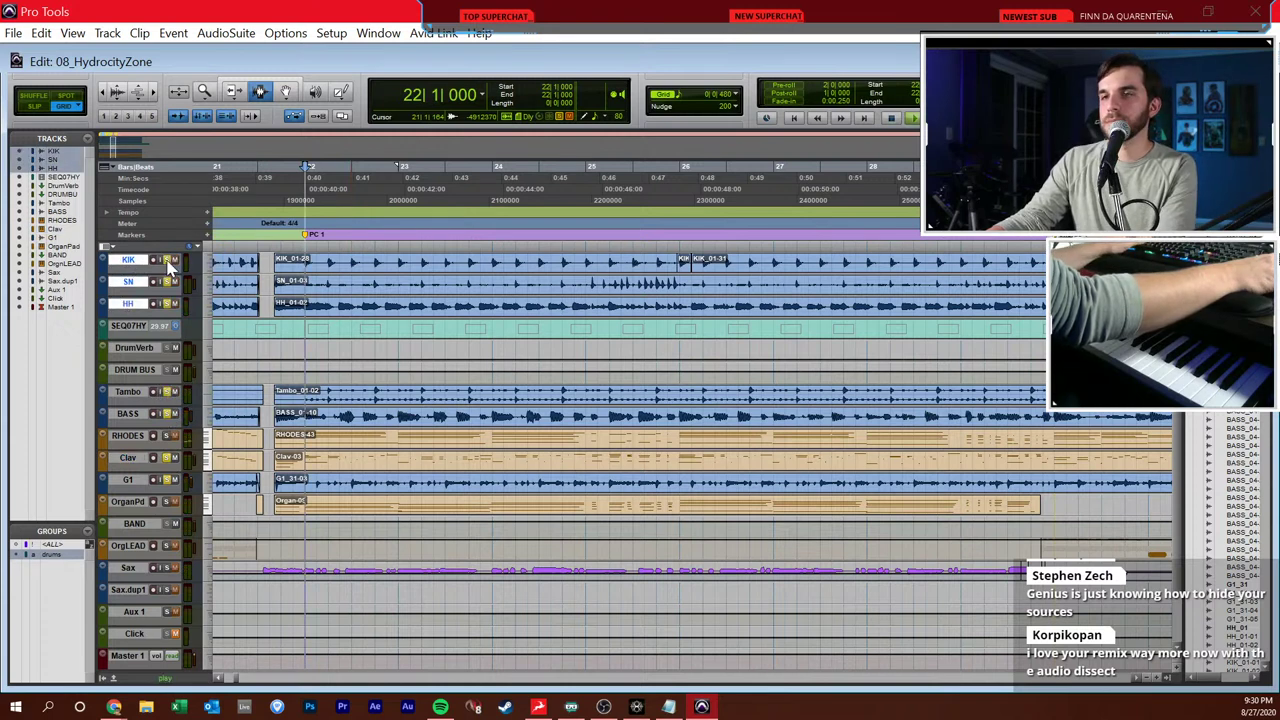
pyautogui.press('space')
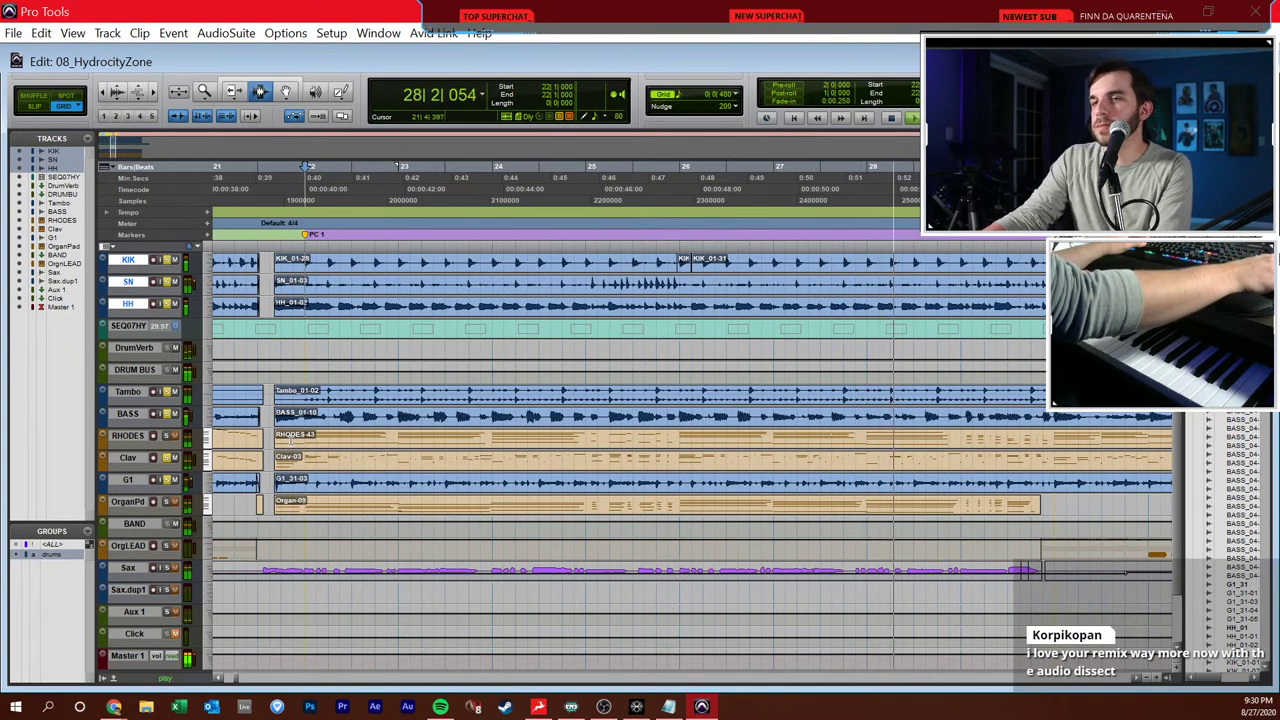
pyautogui.press('space')
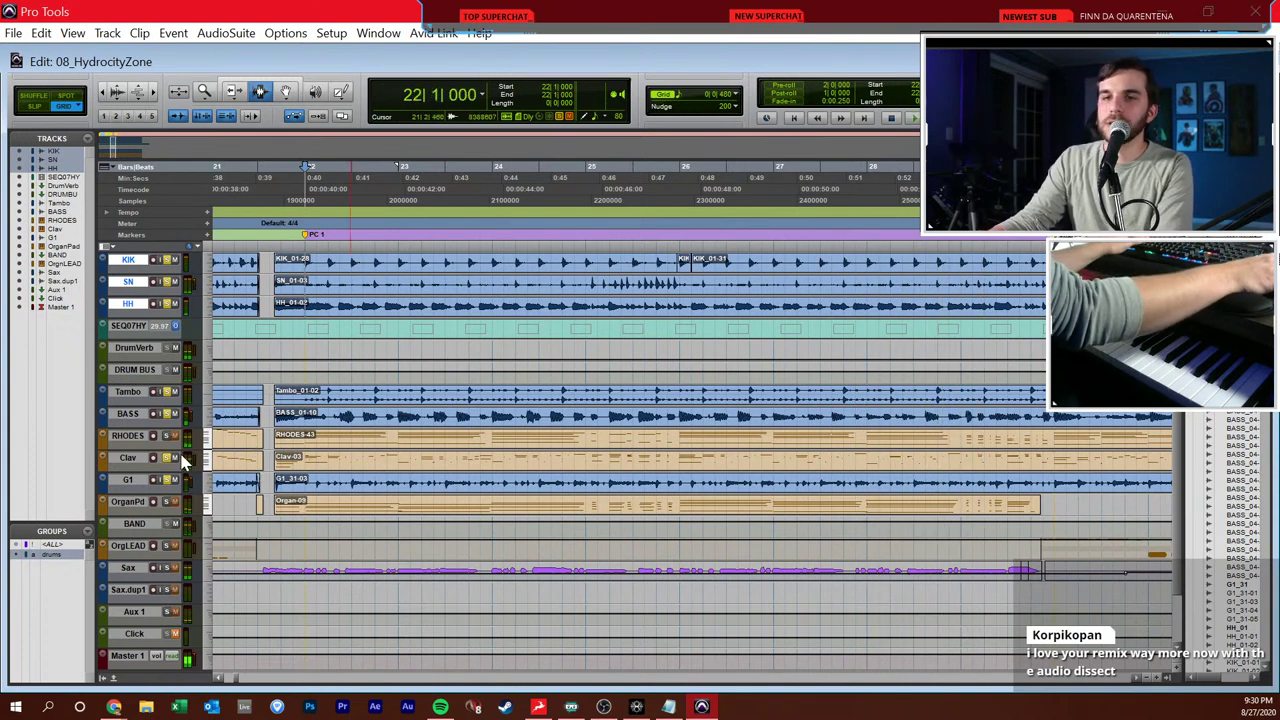
# - Solo only the RHODES track and play it from bar 22
pyautogui.click(166, 435)
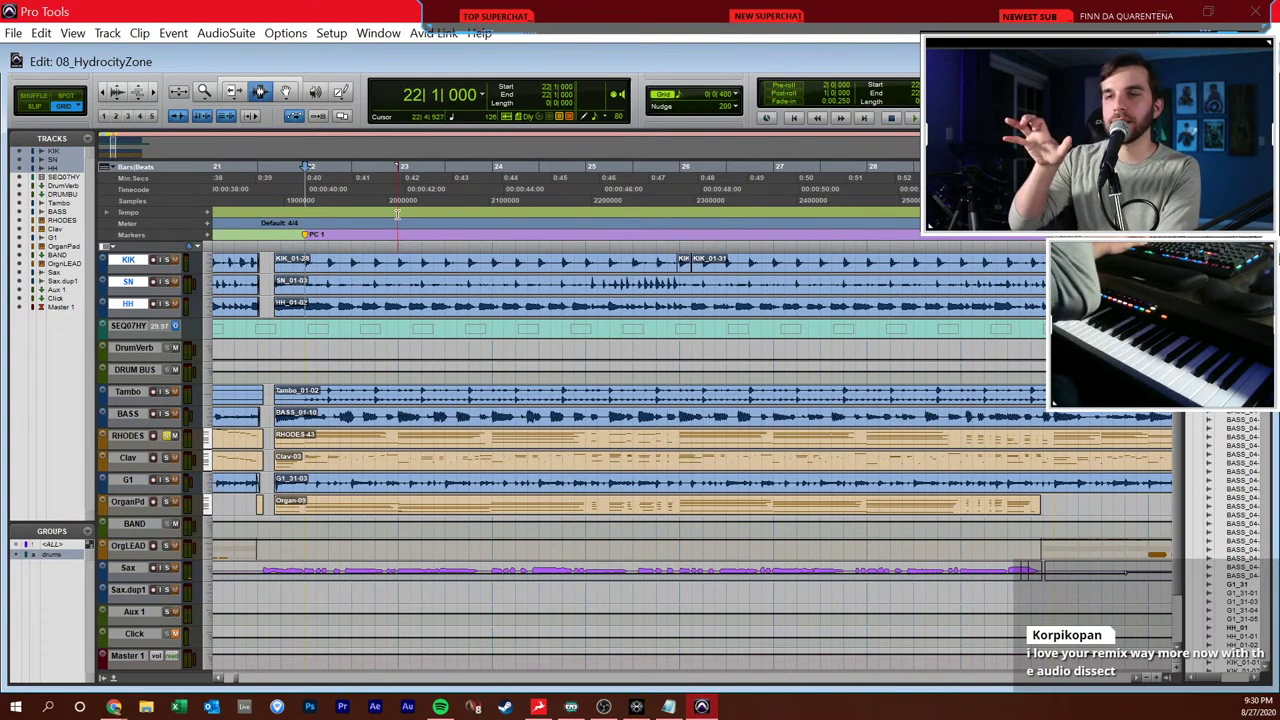
pyautogui.press('space')
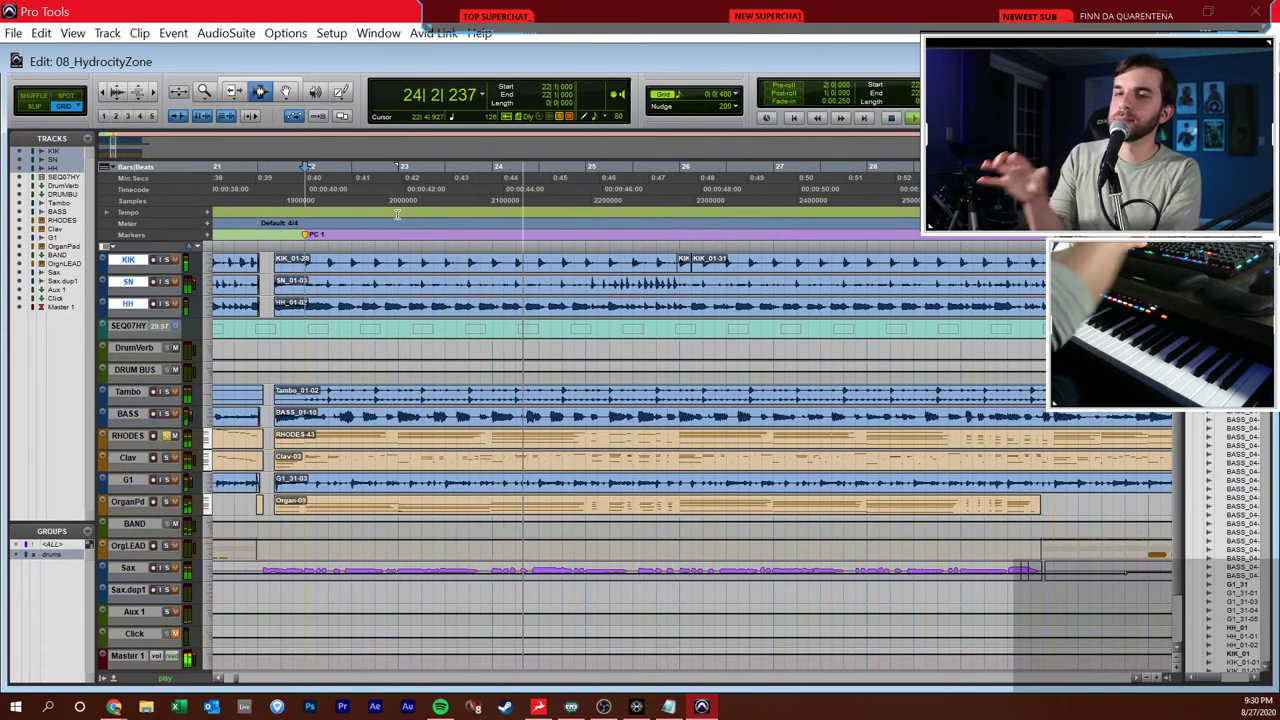
pyautogui.press('space')
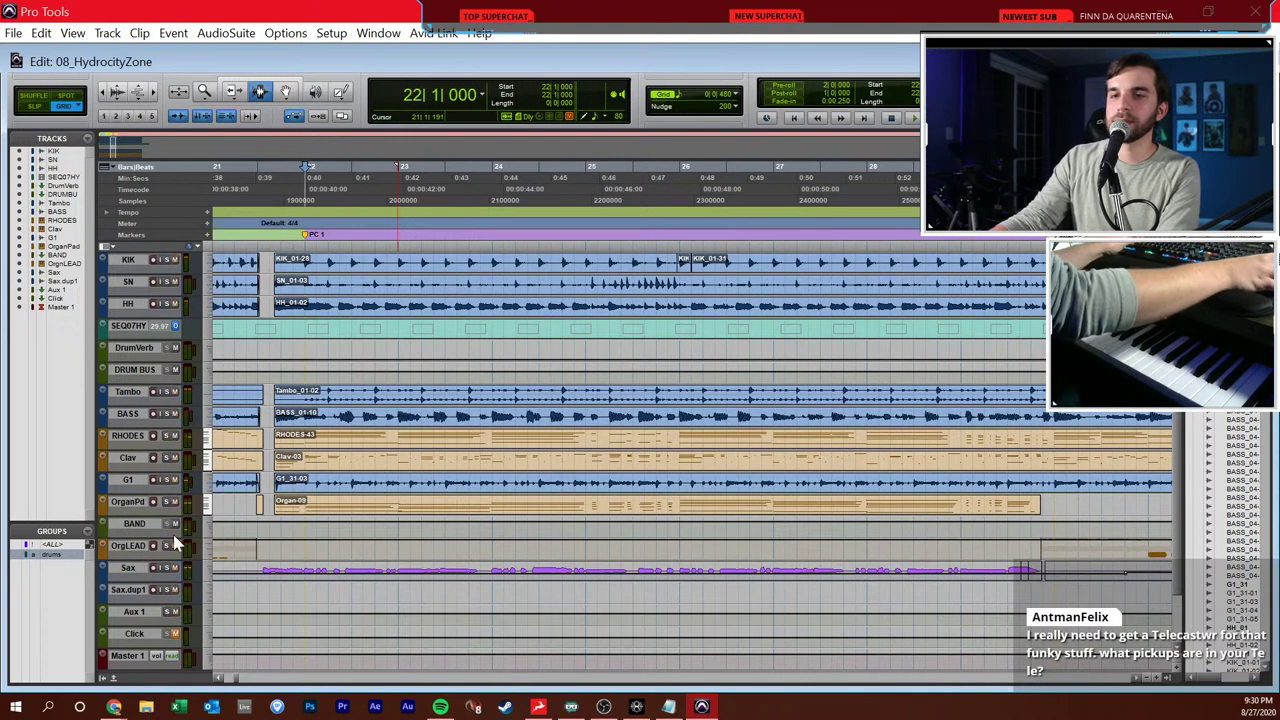
# - Mute the Sax track and play the rest of the mix from bar 22, and audition OrganPd in solo
pyautogui.press('space')
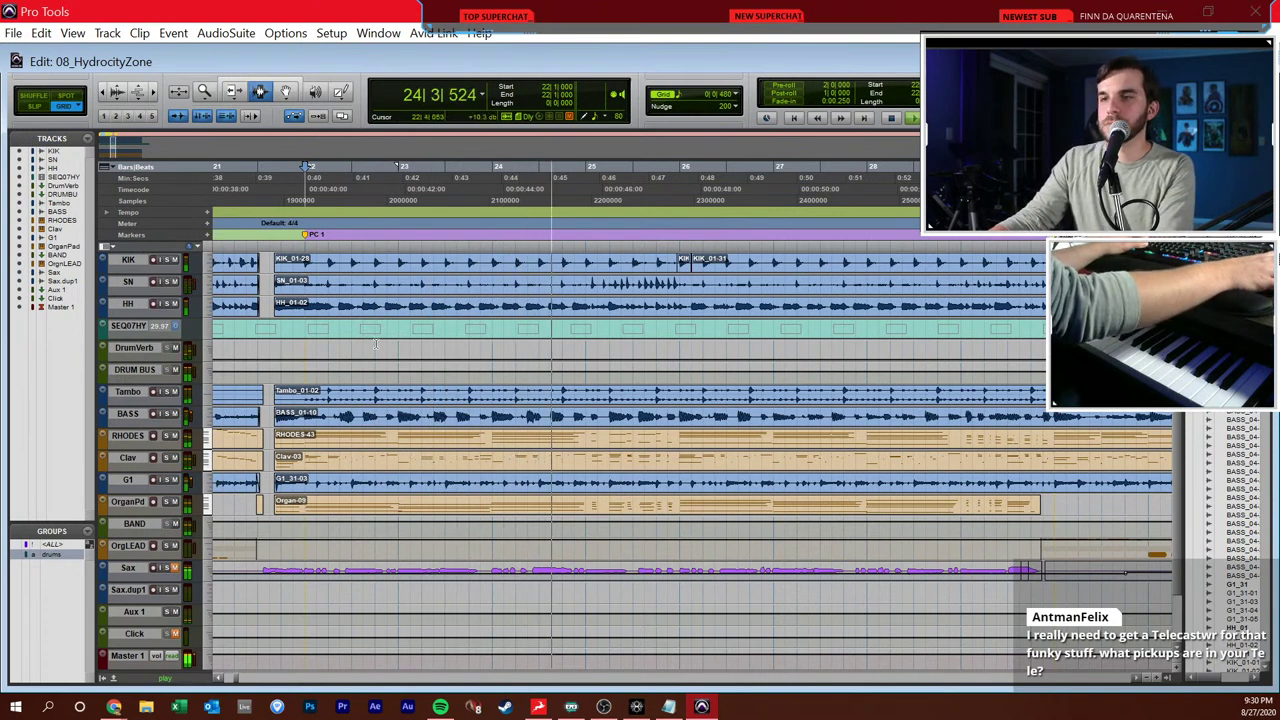
pyautogui.press('space')
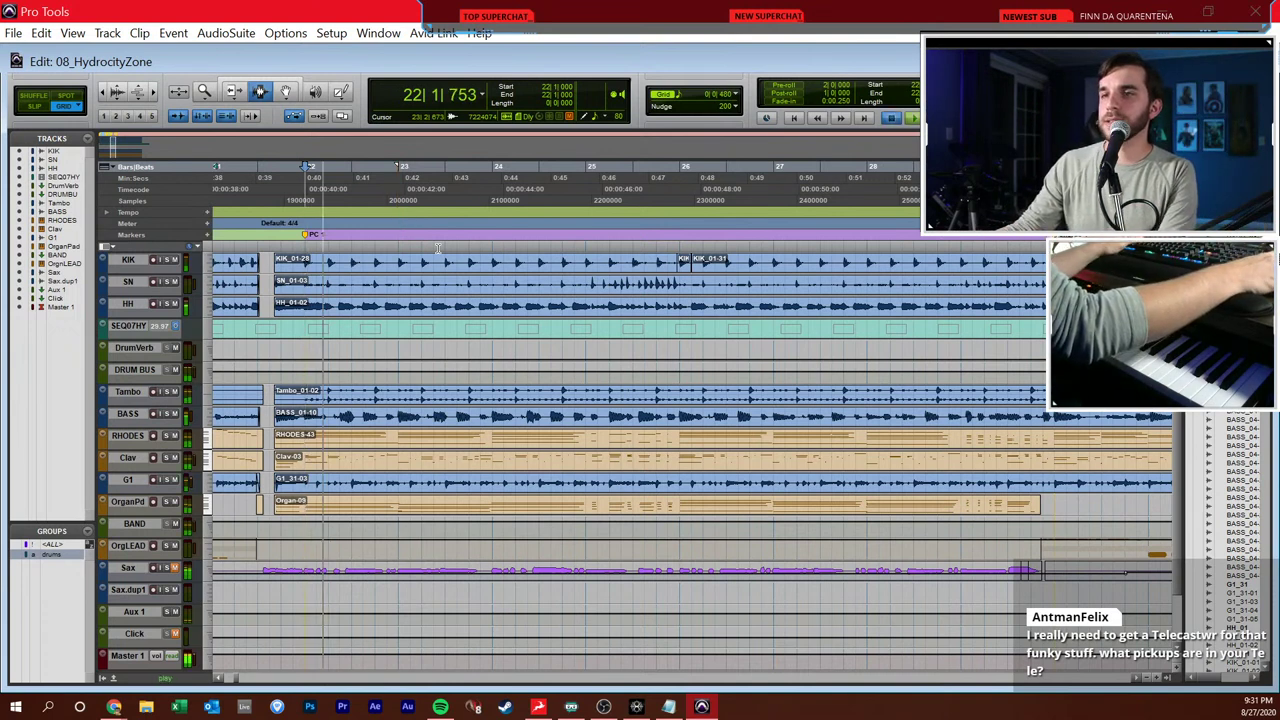
pyautogui.press('space')
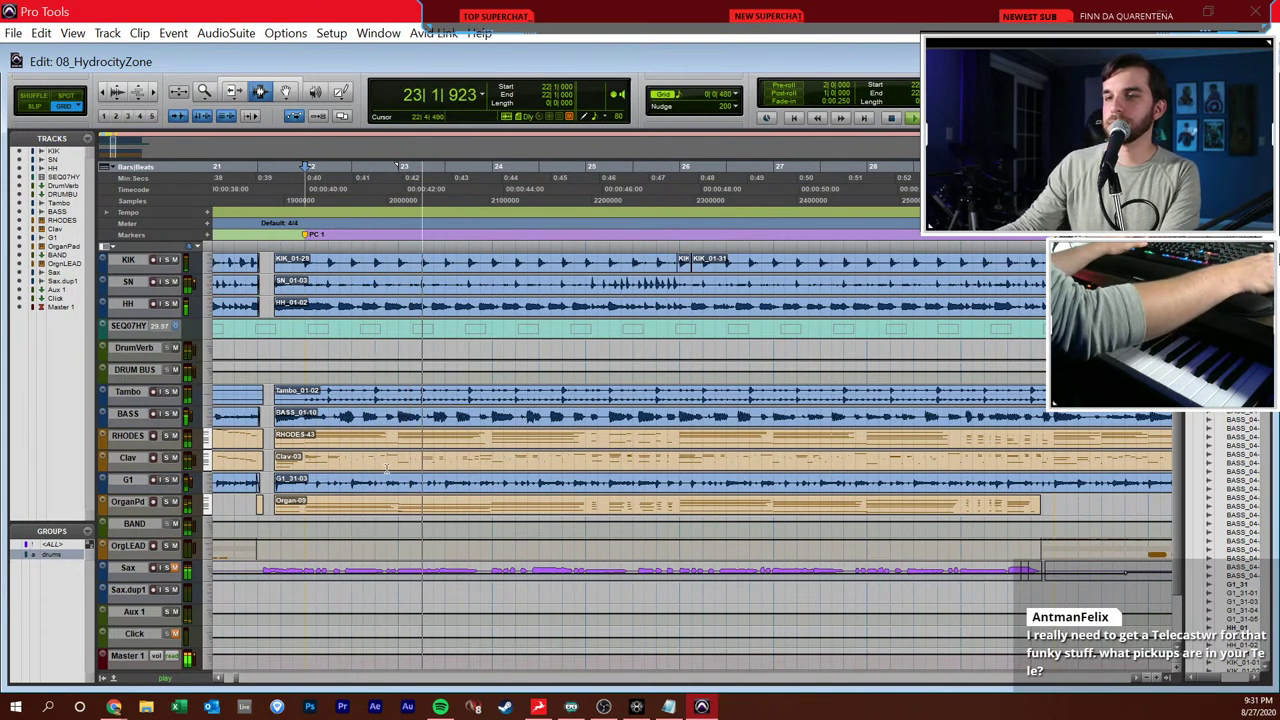
pyautogui.press('space')
pyautogui.press('space')
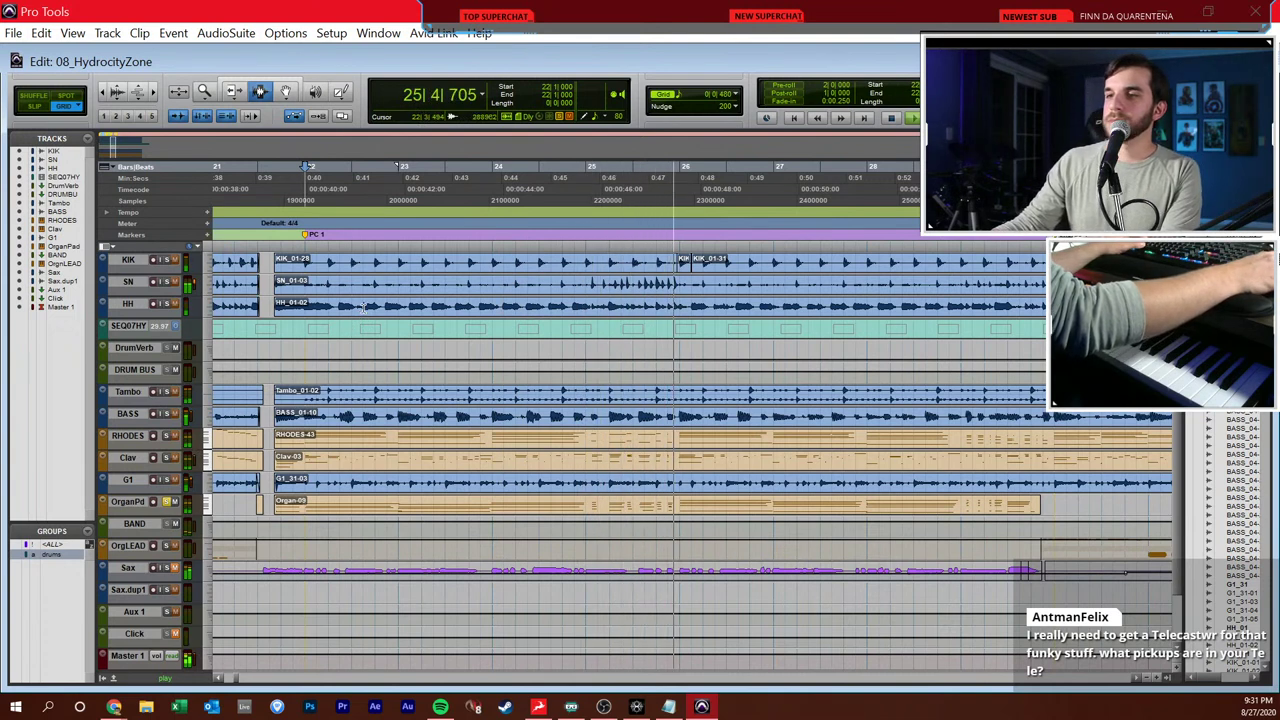
pyautogui.press('space')
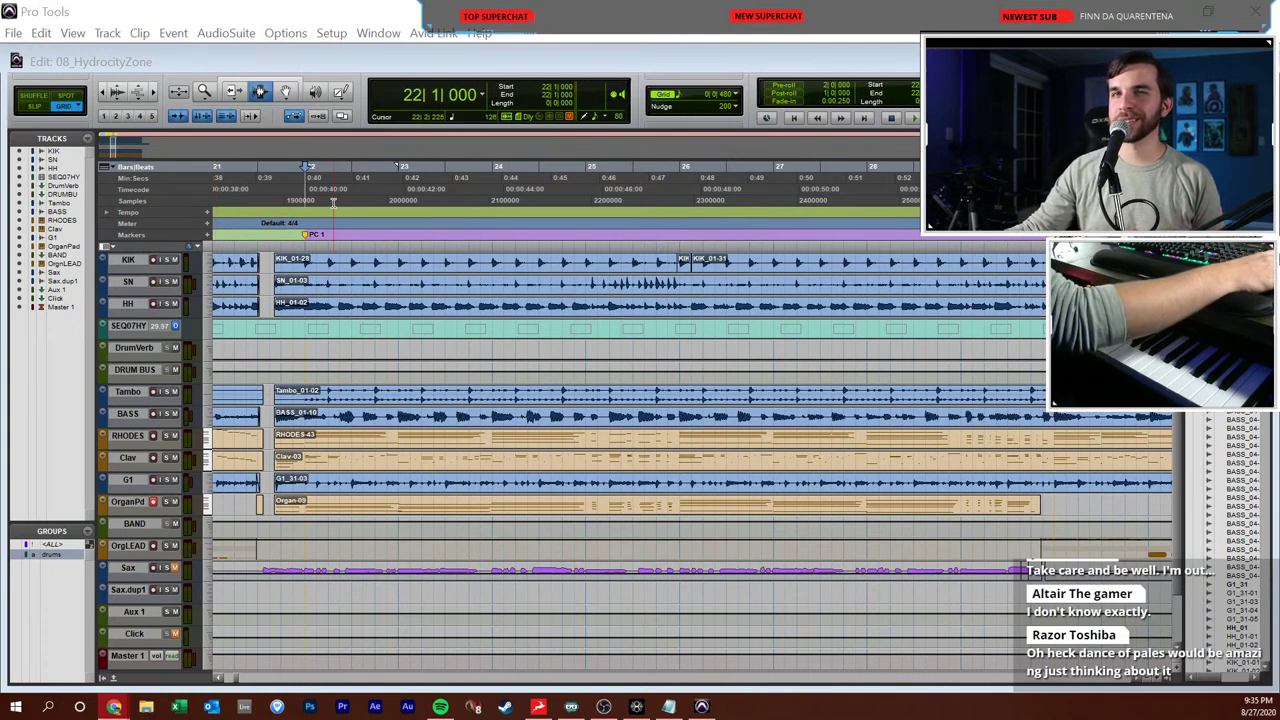
# - Switch back to Pro Tools, place the edit cursor at bar 30 by the Chorus 1 marker and play the mix from there
pyautogui.hotkey('alt', 'Tab')
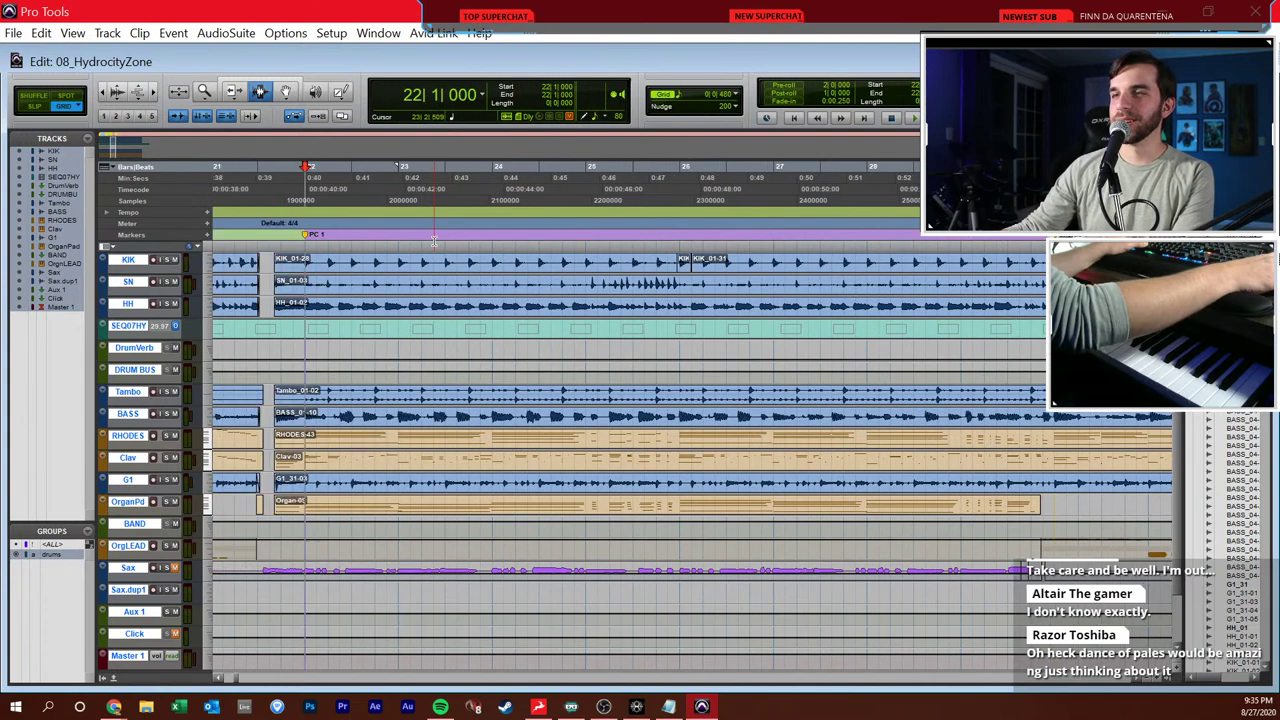
pyautogui.hscroll(5, 434, 240)
pyautogui.click(561, 252)
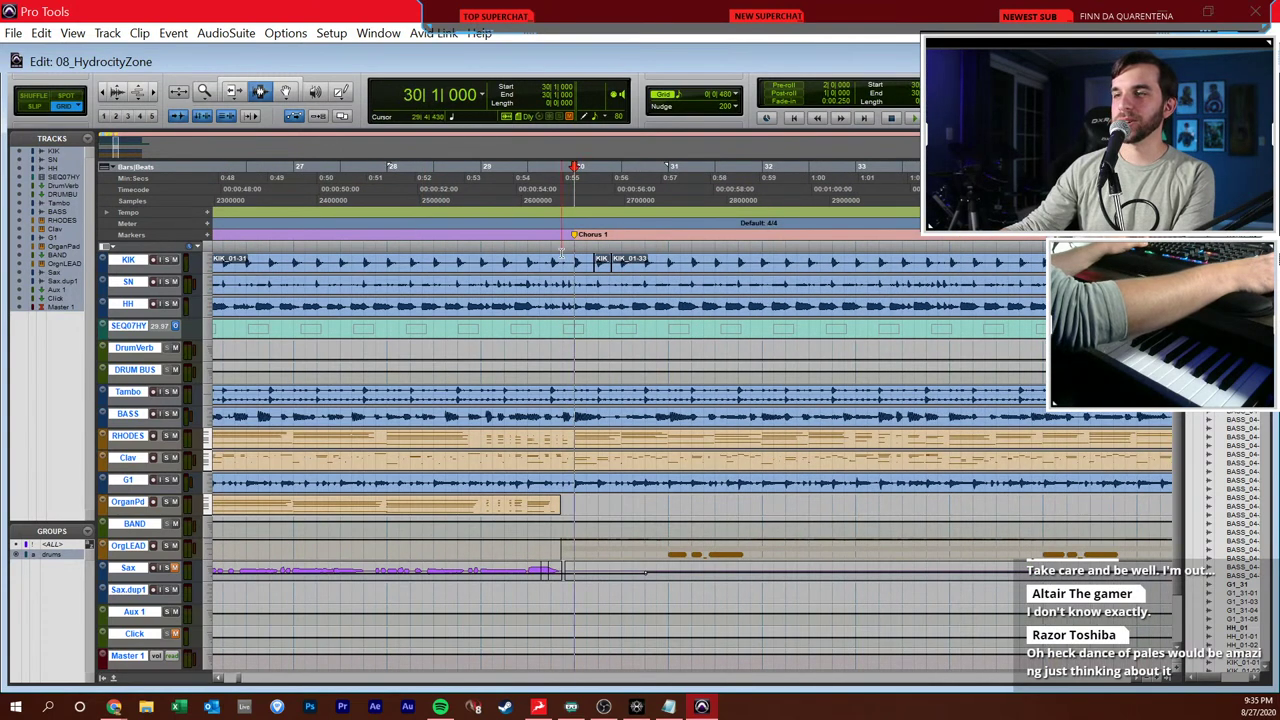
pyautogui.press('space')
pyautogui.hotkey('ctrl', '[')
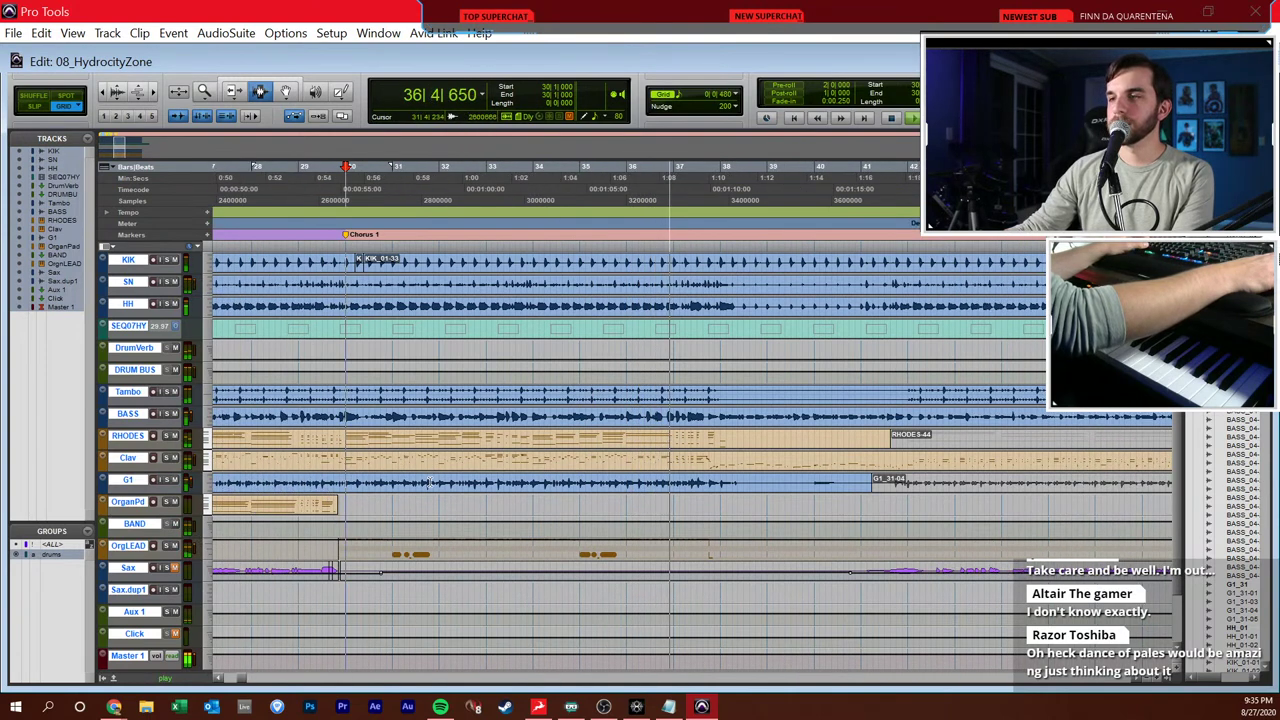
# - Stop the mix, solo the Clav track and audition it from bar 30
pyautogui.press('space')
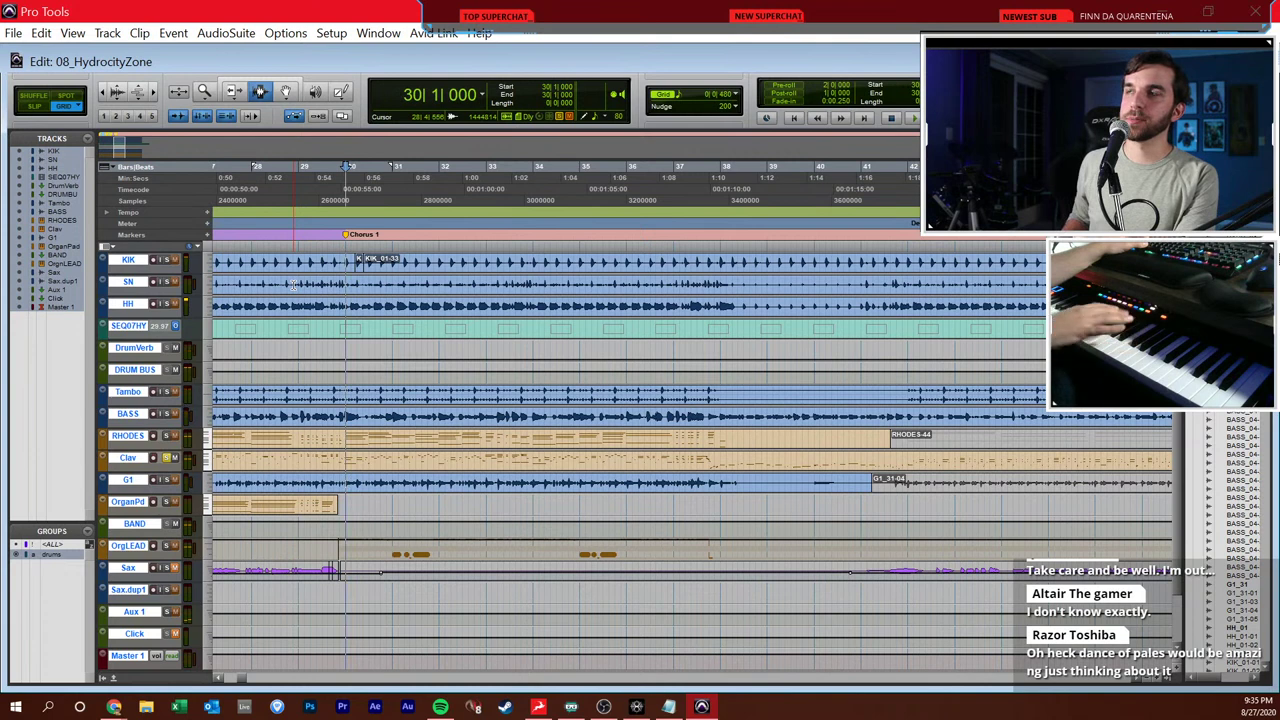
pyautogui.press('space')
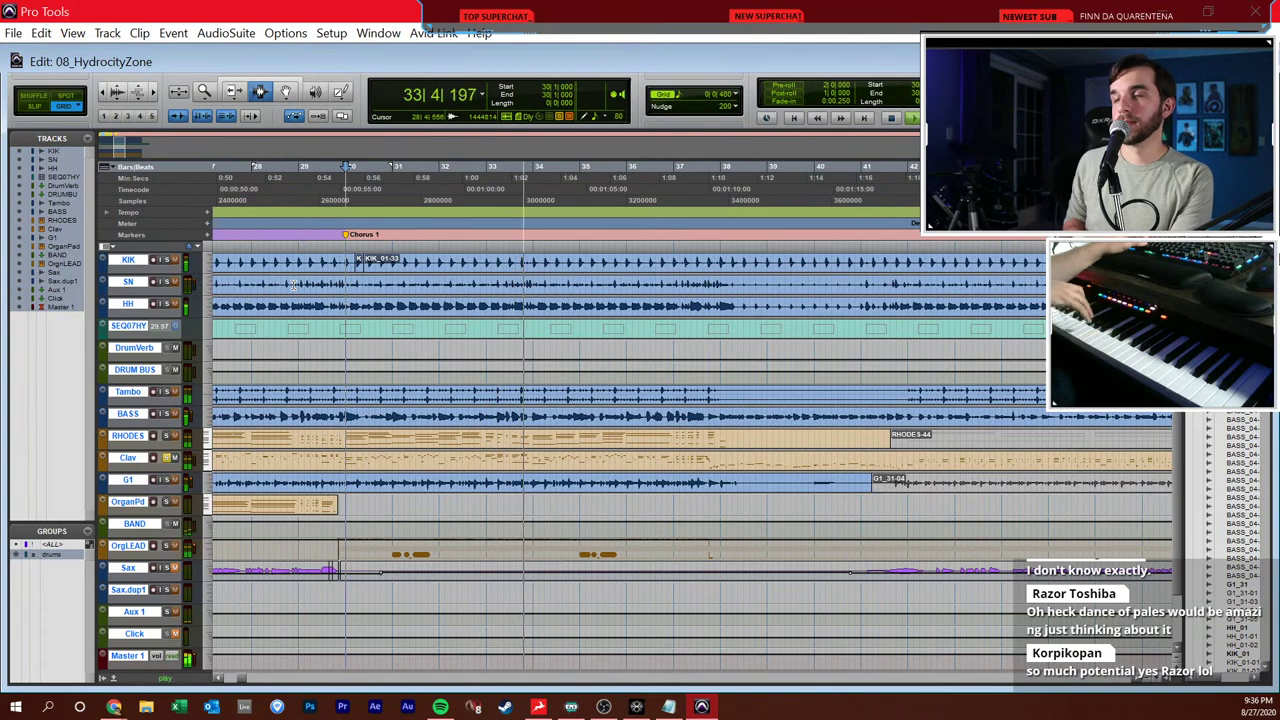
pyautogui.press('space')
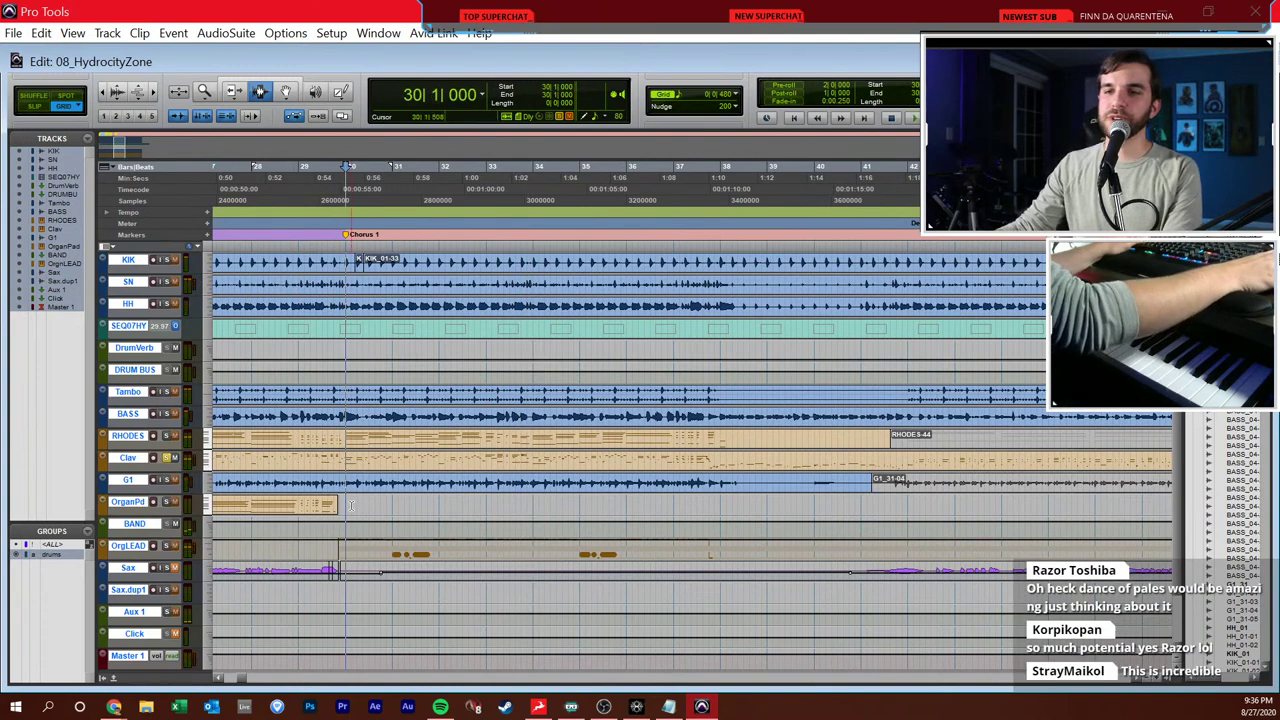
# - Clear the Clav solo, unmute the Sax track and play the mix from 21|2|000, just ahead of the PC 1 marker
pyautogui.hscroll(-5, 351, 505)
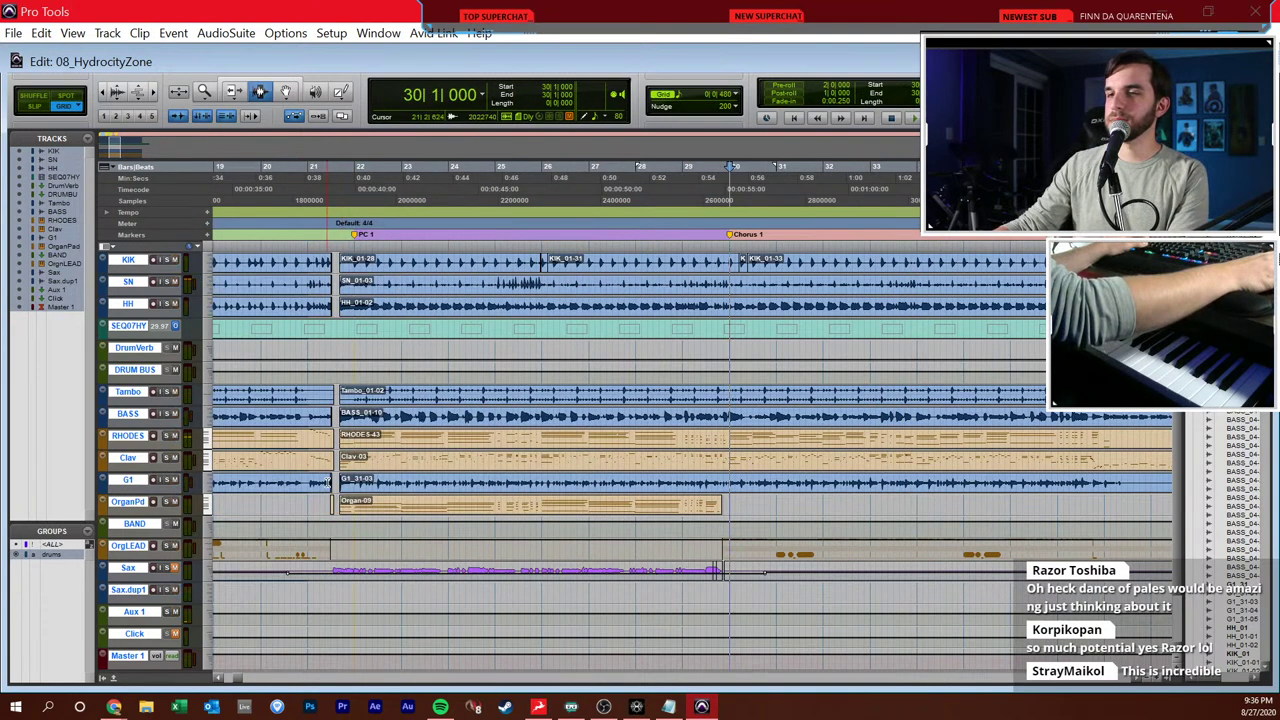
pyautogui.click(322, 570)
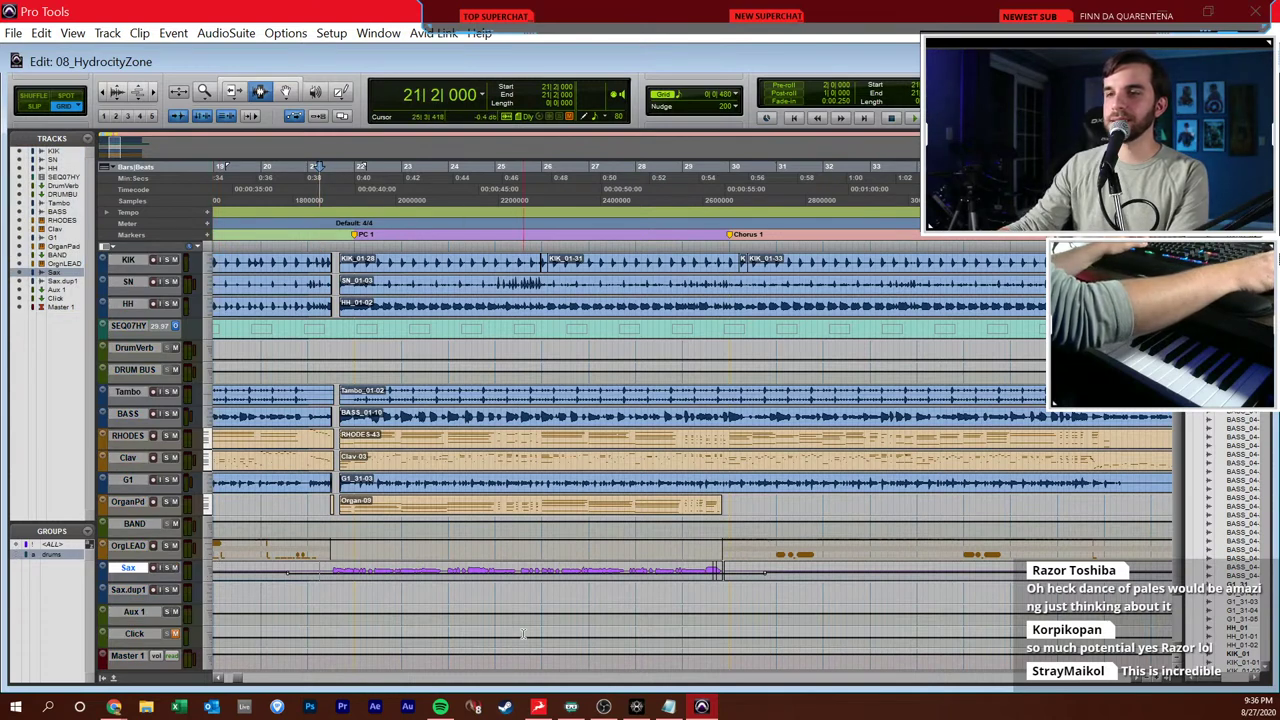
pyautogui.press('space')
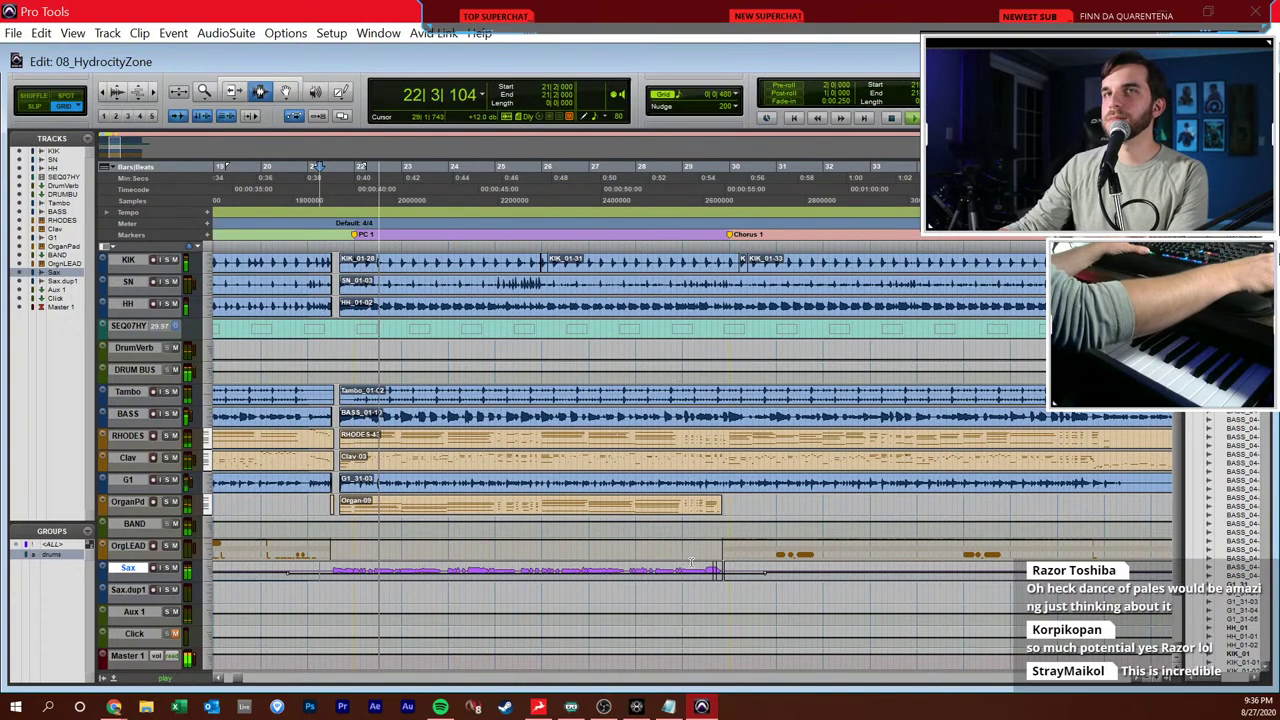
pyautogui.hscroll(2, 712, 570)
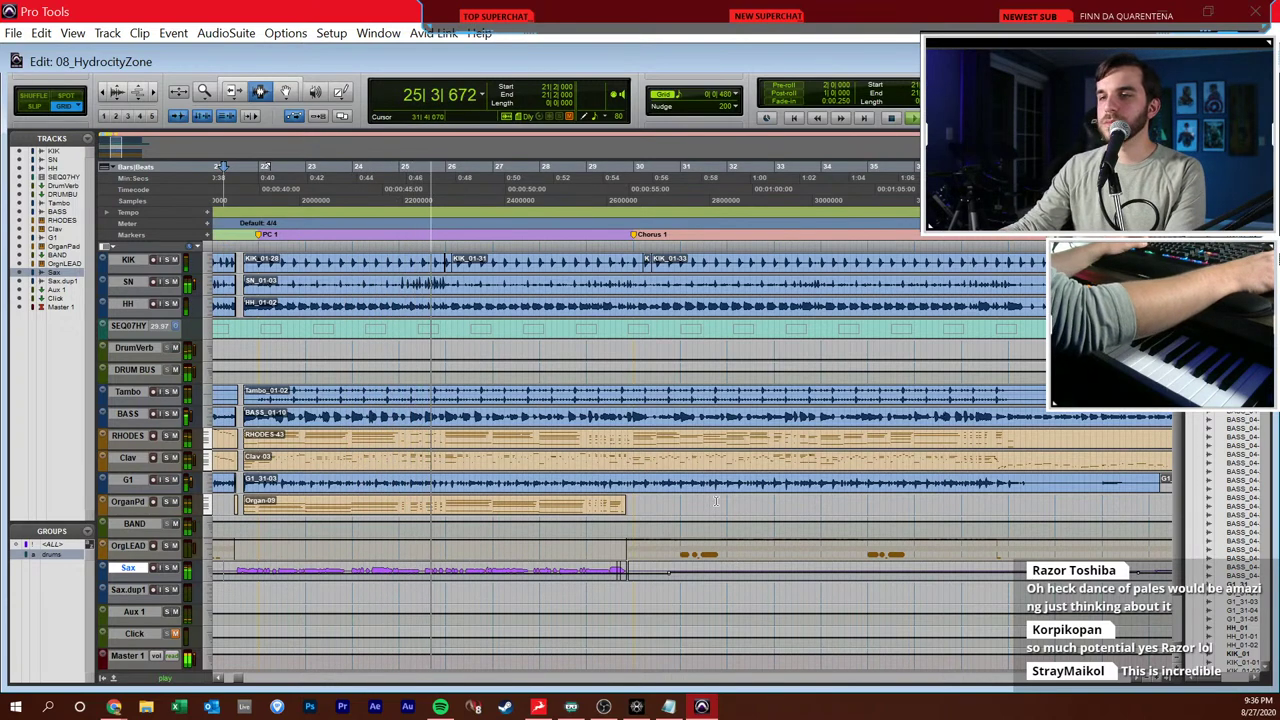
pyautogui.press('space')
# - Place the edit cursor at 37|3|480 on the RHODES track and play the full mix from there twice
pyautogui.hscroll(8, 712, 487)
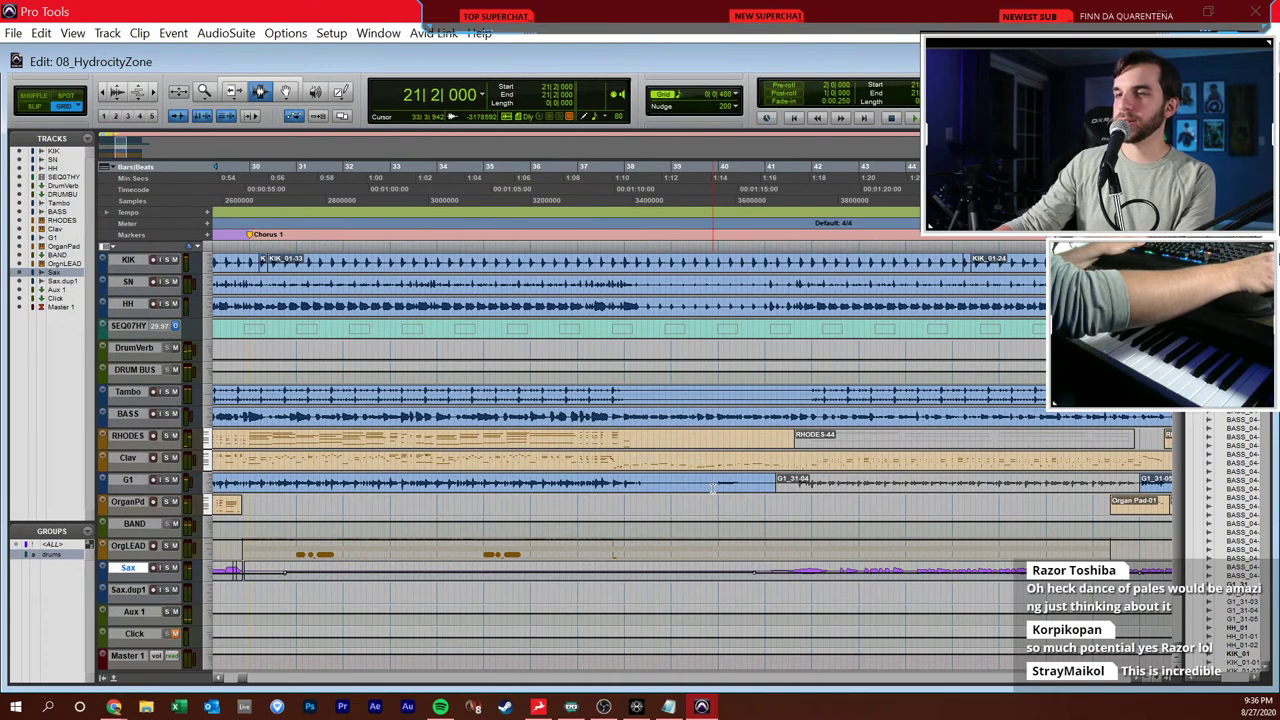
pyautogui.hscroll(5, 708, 480)
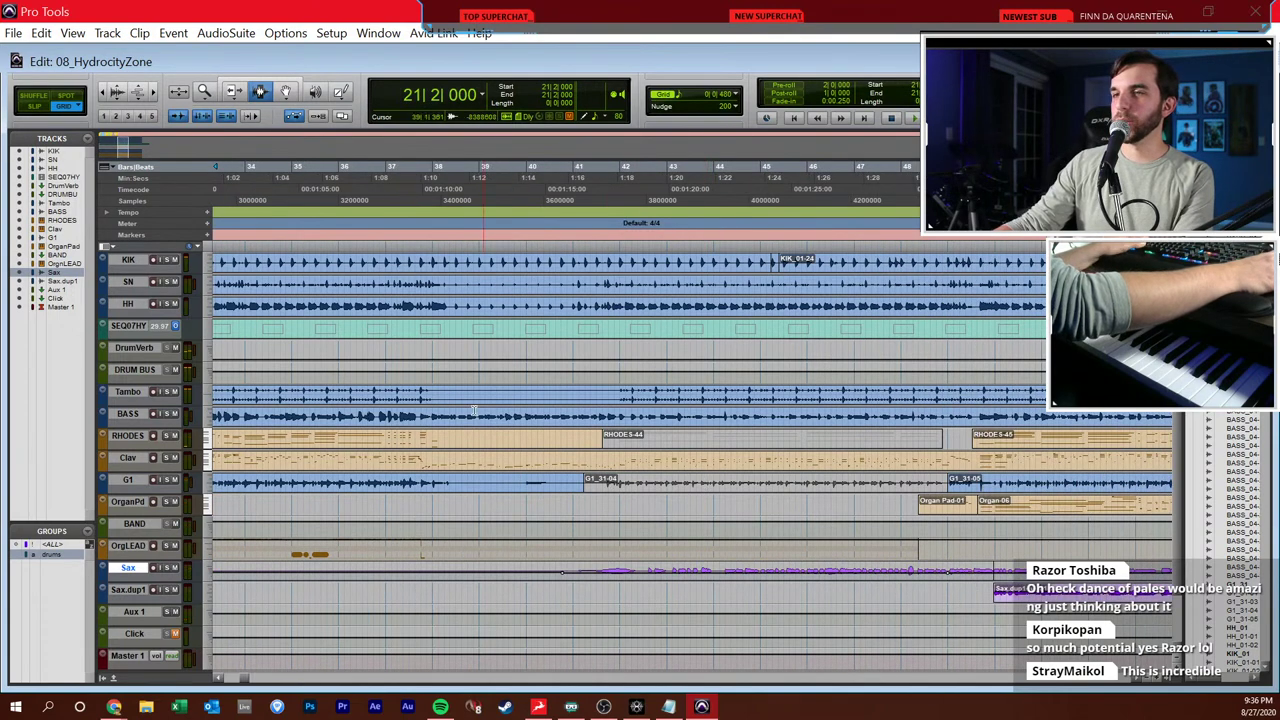
pyautogui.click(416, 443)
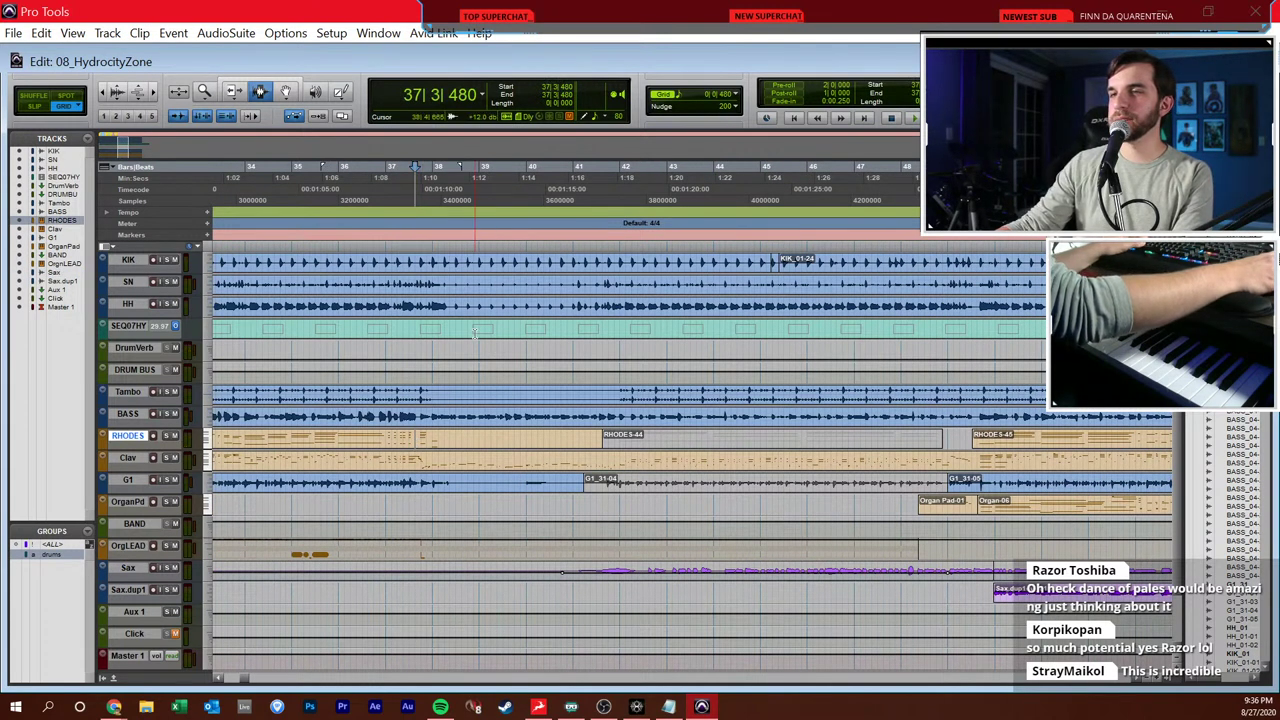
pyautogui.press('space')
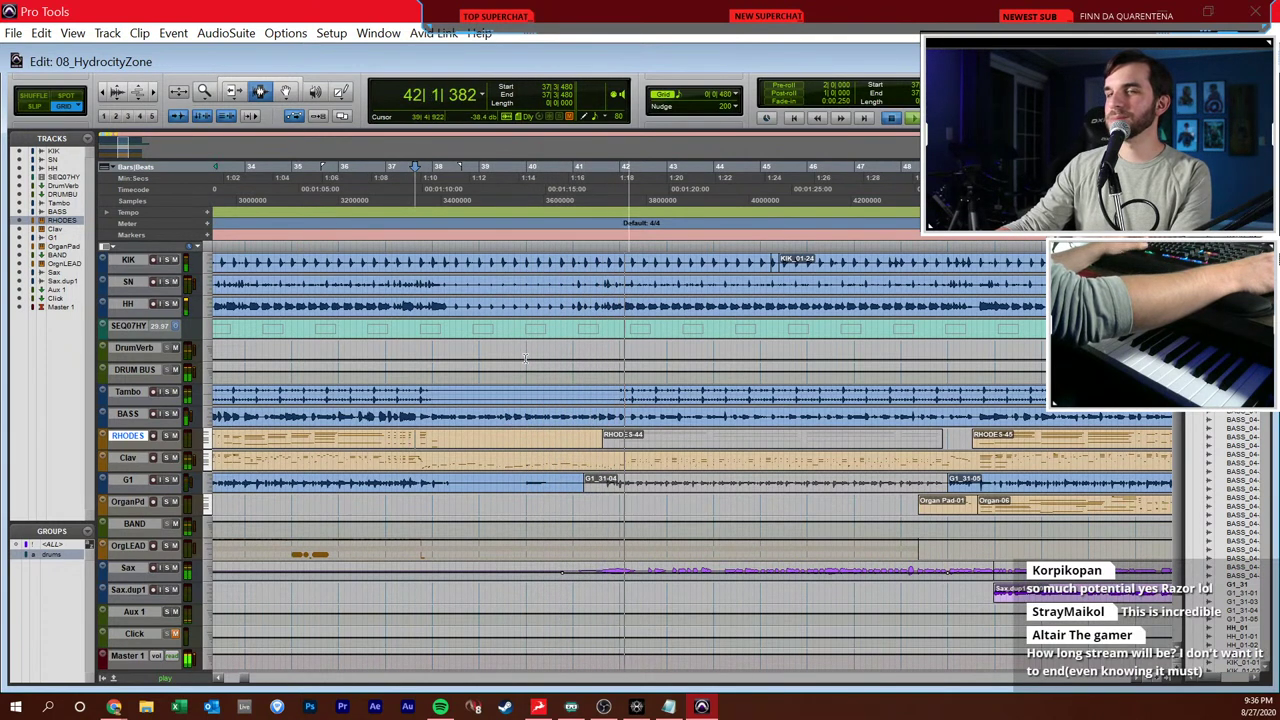
pyautogui.press('space')
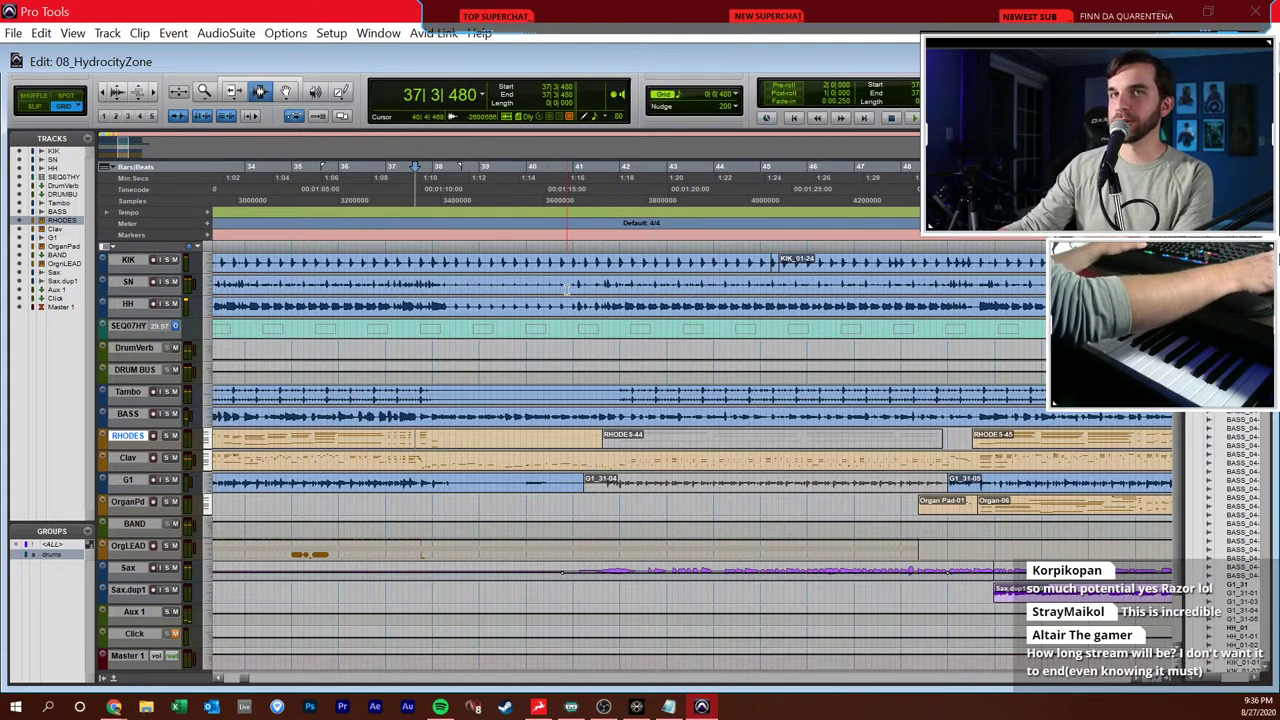
pyautogui.press('space')
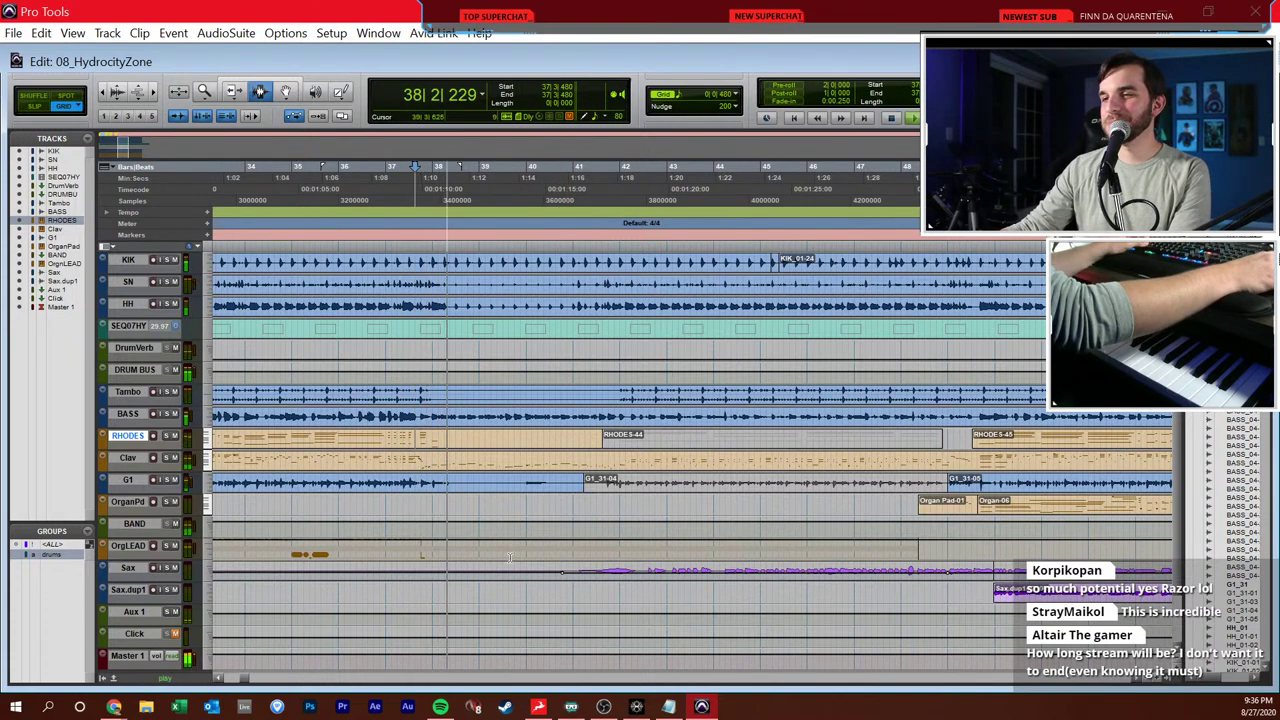
# - Play from 40|2|000 on the Sax track, briefly soloing Sax in the Mix window, and return to the Edit window
pyautogui.click(511, 567)
pyautogui.click(541, 569)
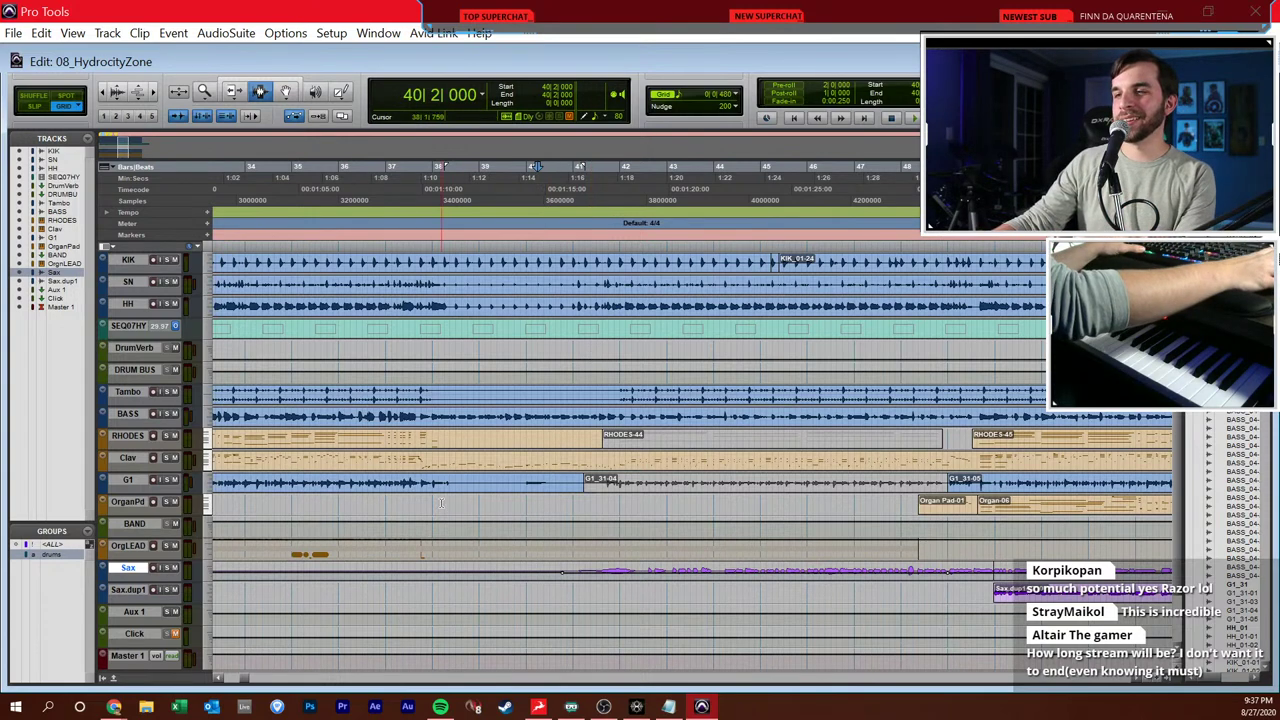
pyautogui.hotkey('ctrl', '=')
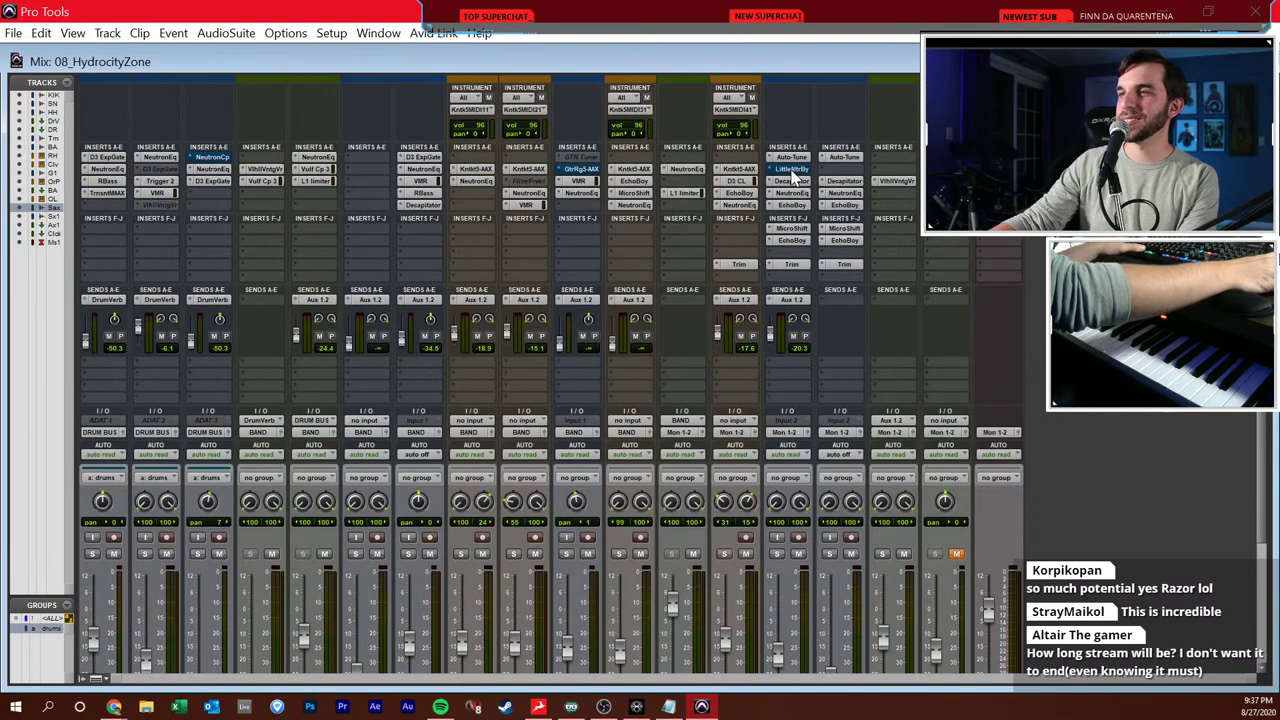
pyautogui.click(777, 554)
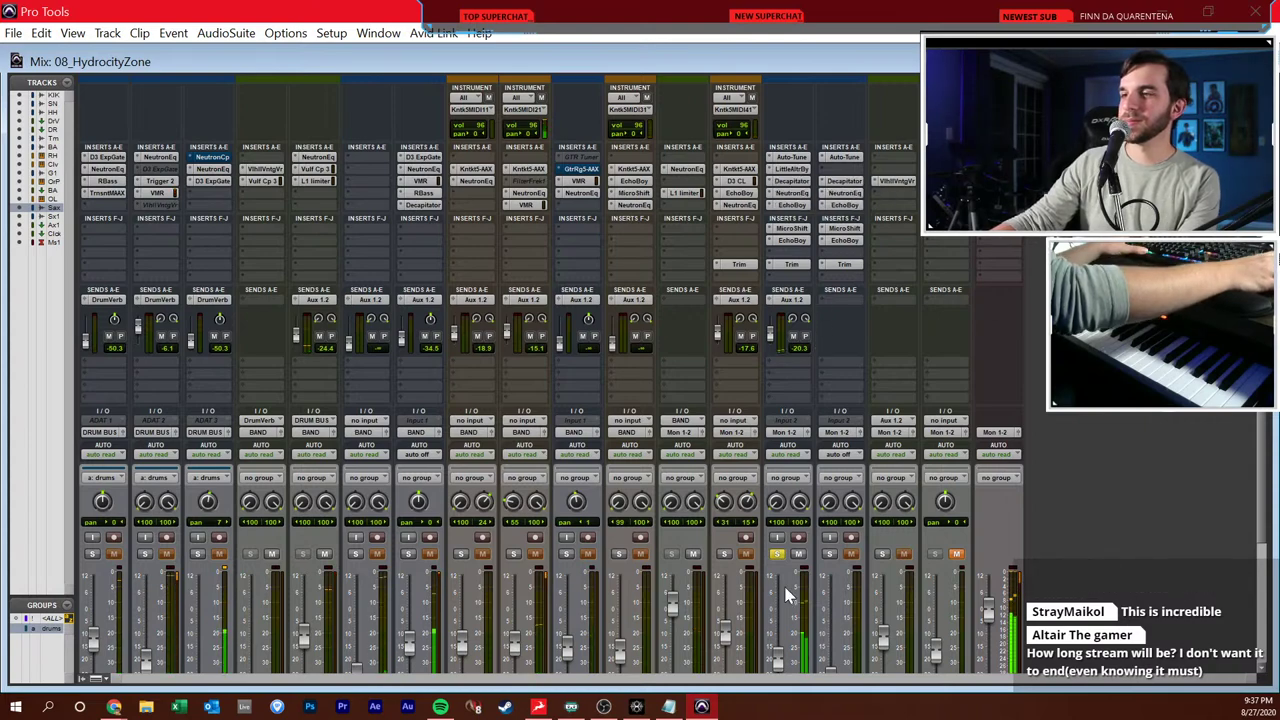
pyautogui.hotkey('ctrl', '=')
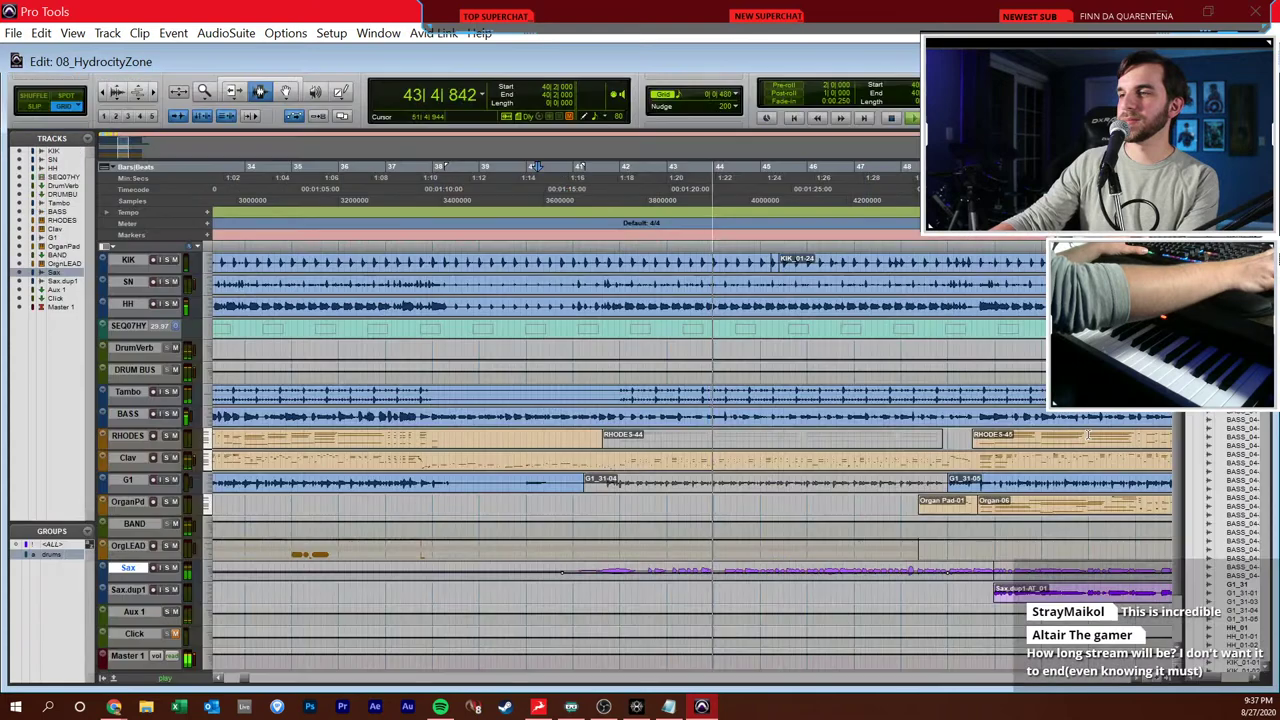
# - Place the edit cursor at 44|2|480 on the Sax track and audition Sax in solo
pyautogui.click(813, 503)
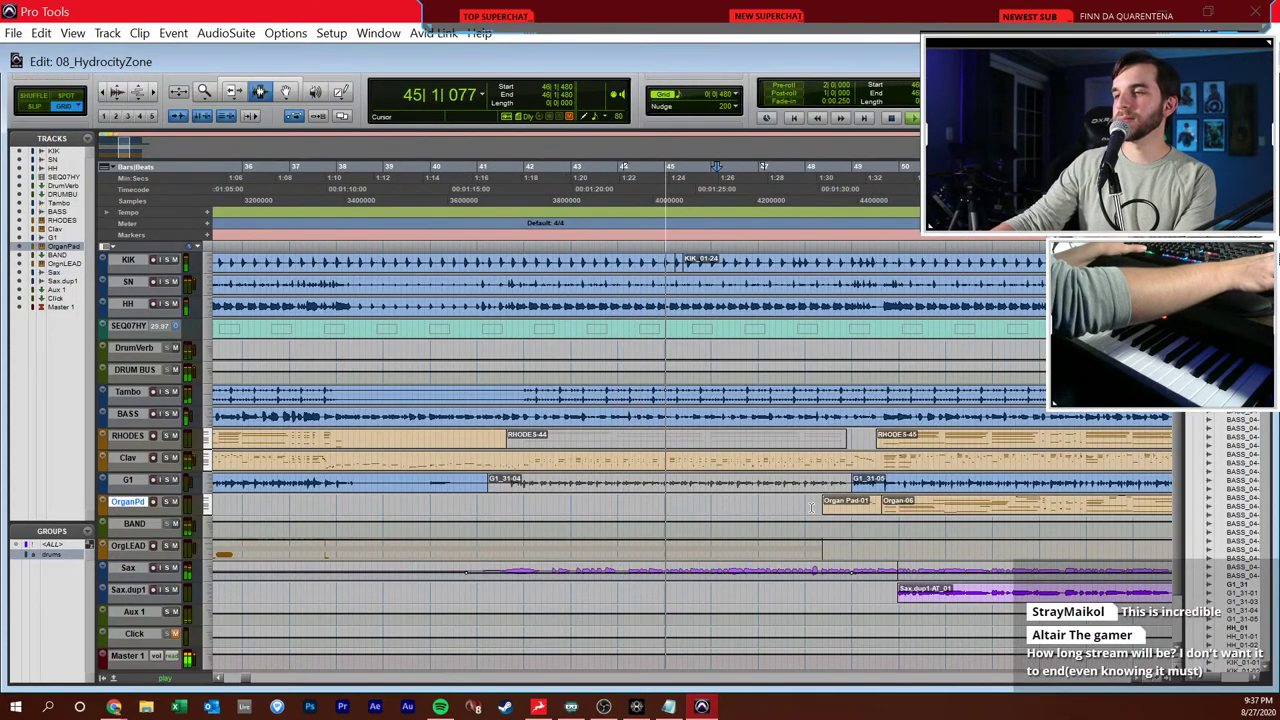
pyautogui.click(664, 570)
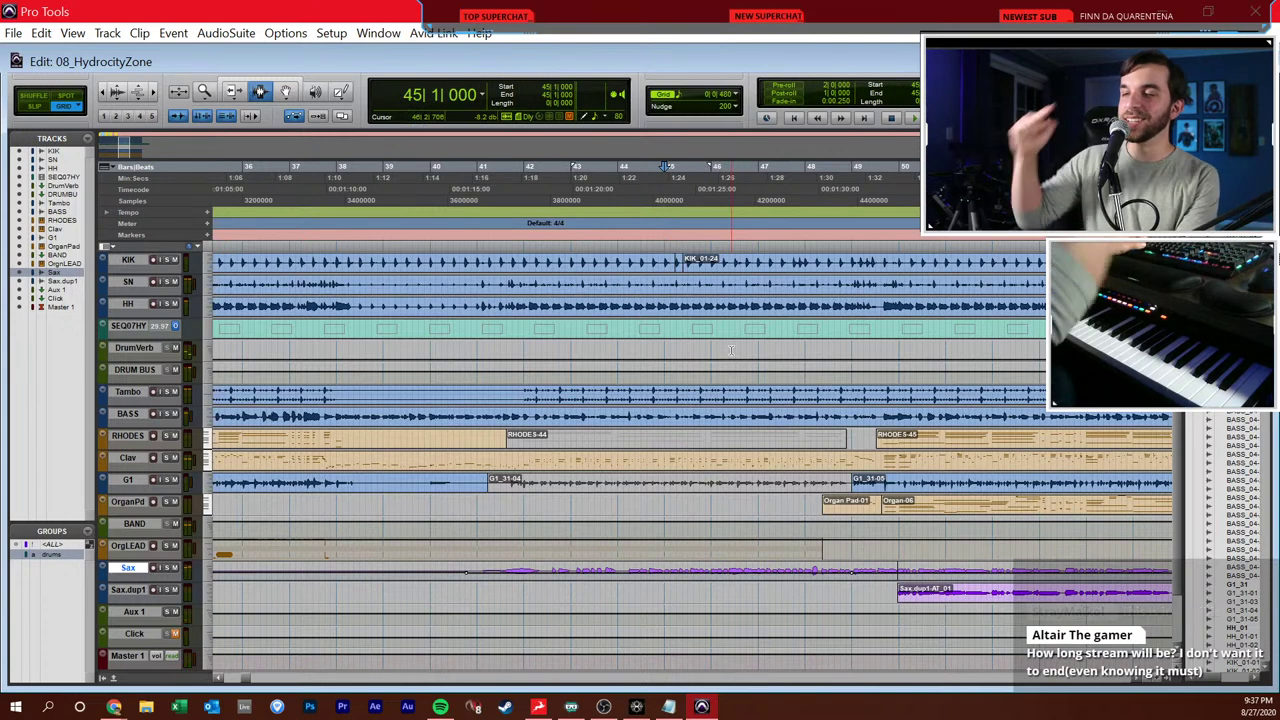
pyautogui.click(635, 570)
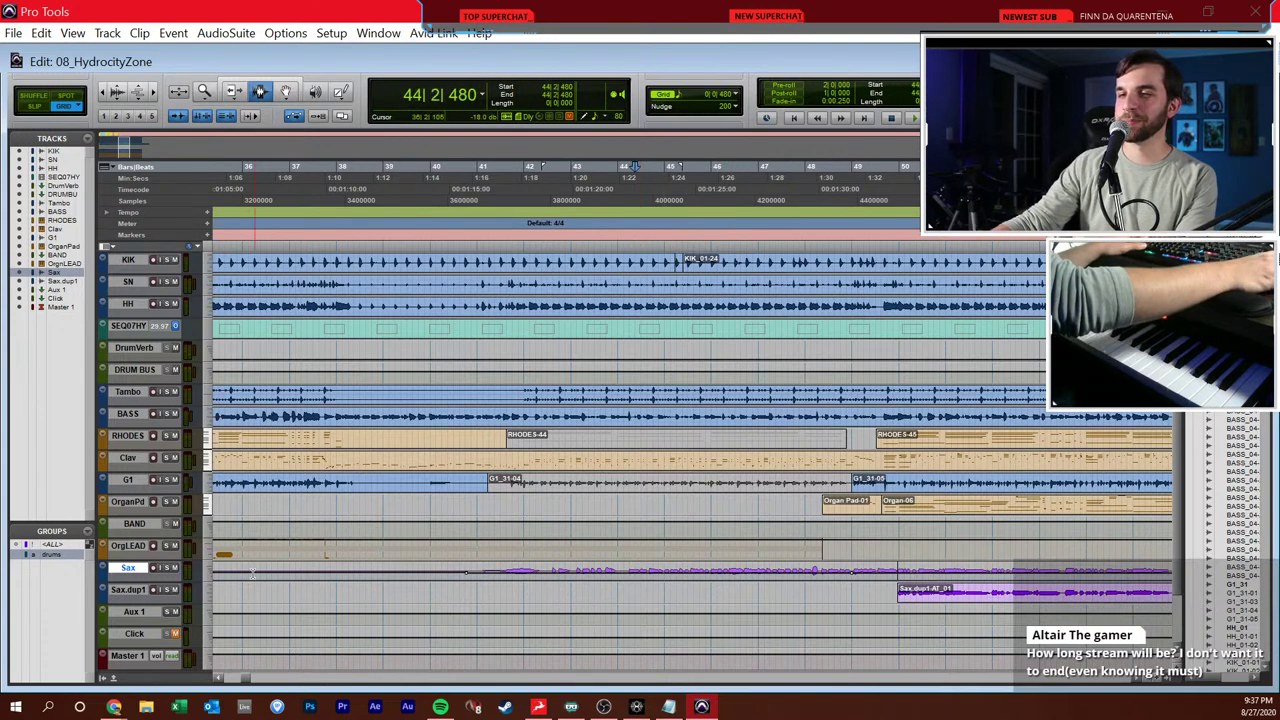
pyautogui.press('space')
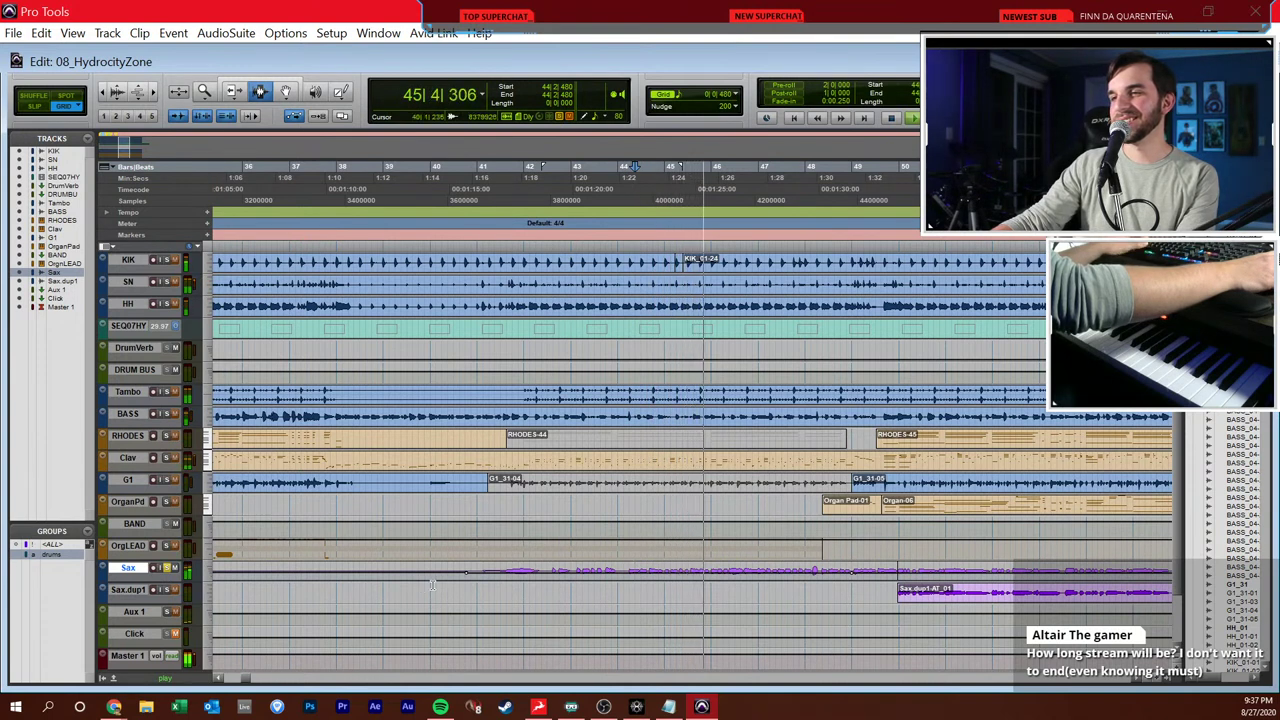
pyautogui.press('space')
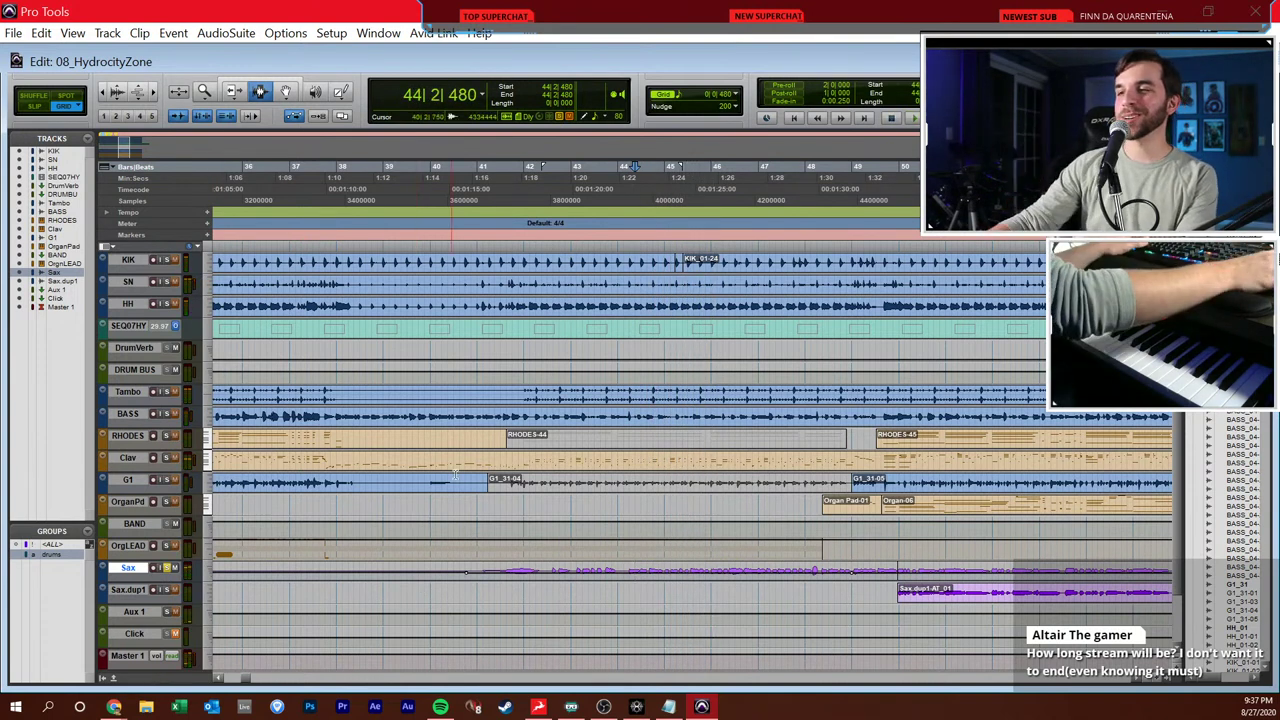
# - Clear the Sax solo and play the full mix from 40|3|000
pyautogui.click(455, 215)
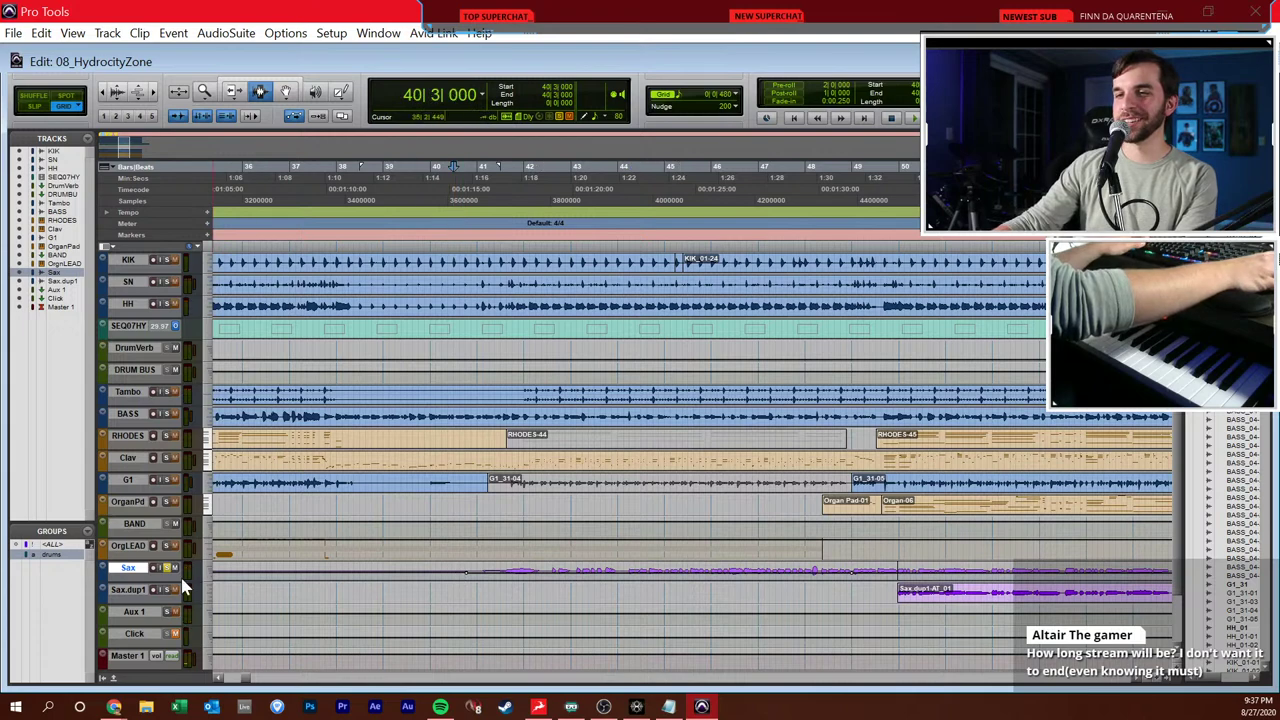
pyautogui.press('space')
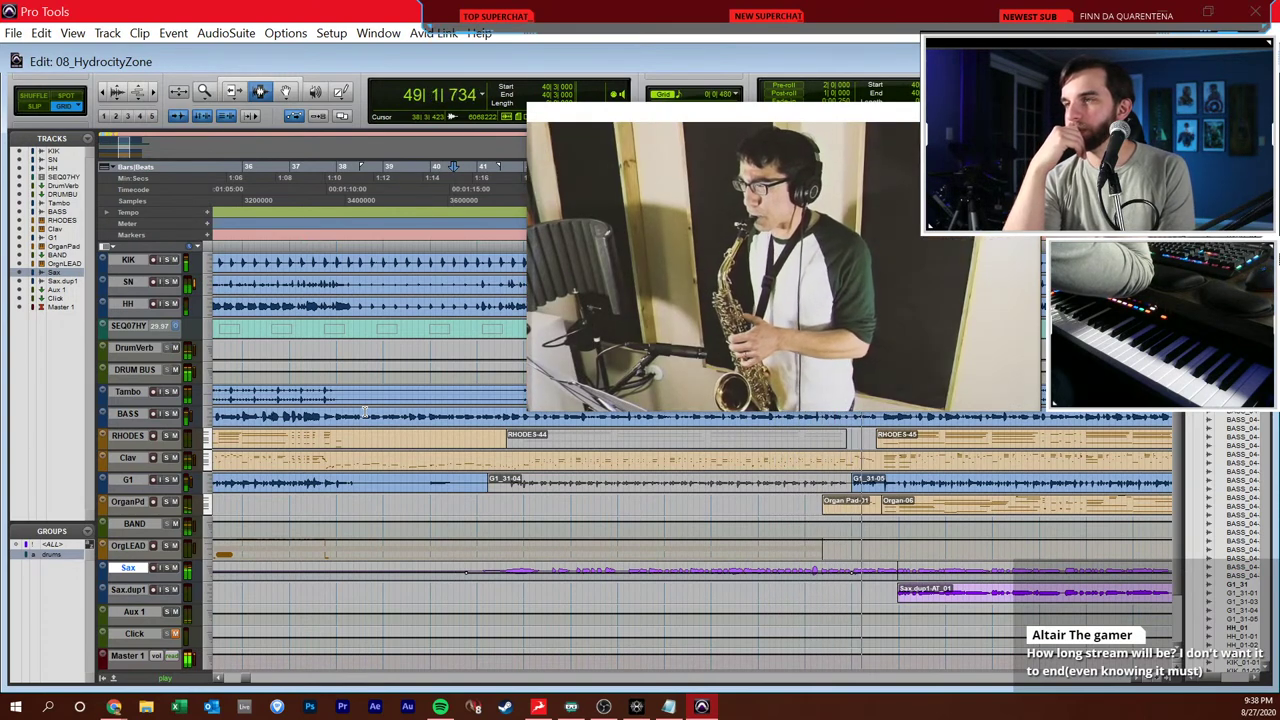
pyautogui.press('space')
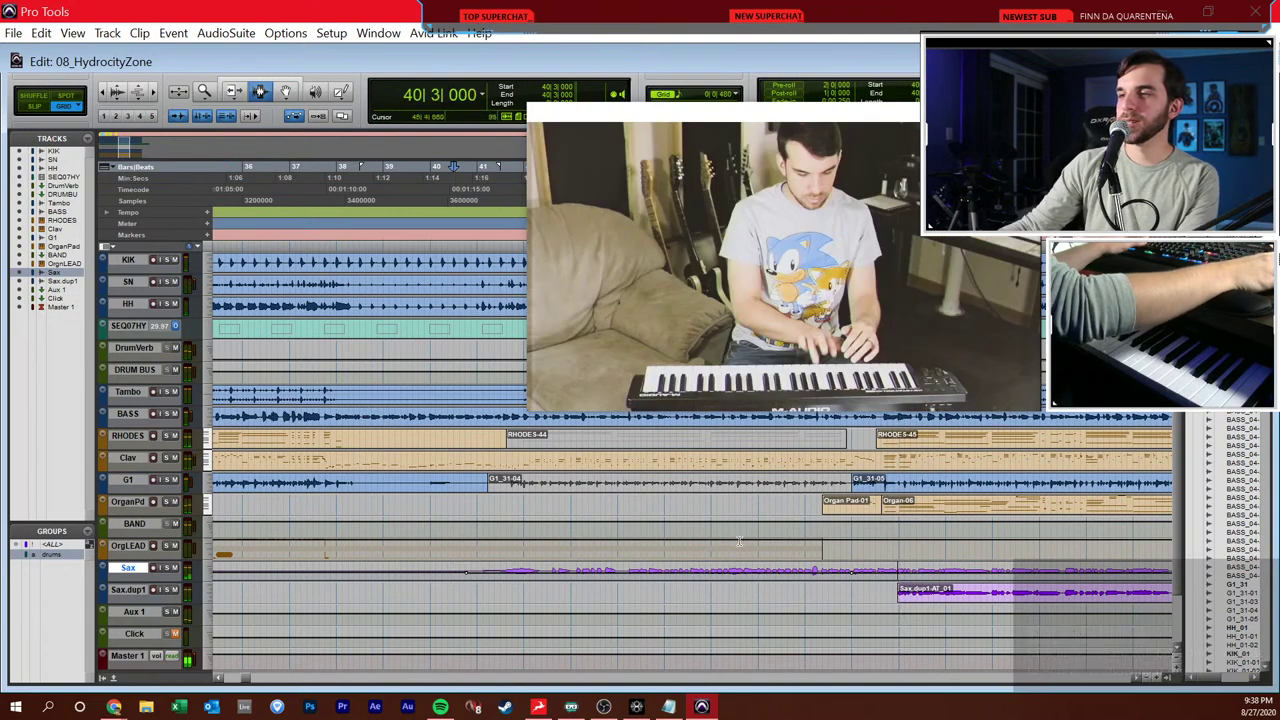
# - Place the edit cursor at bar 50, where the Sax.dup1 clip starts, and audition only the Sax track
pyautogui.hscroll(5, 690, 550)
pyautogui.click(515, 571)
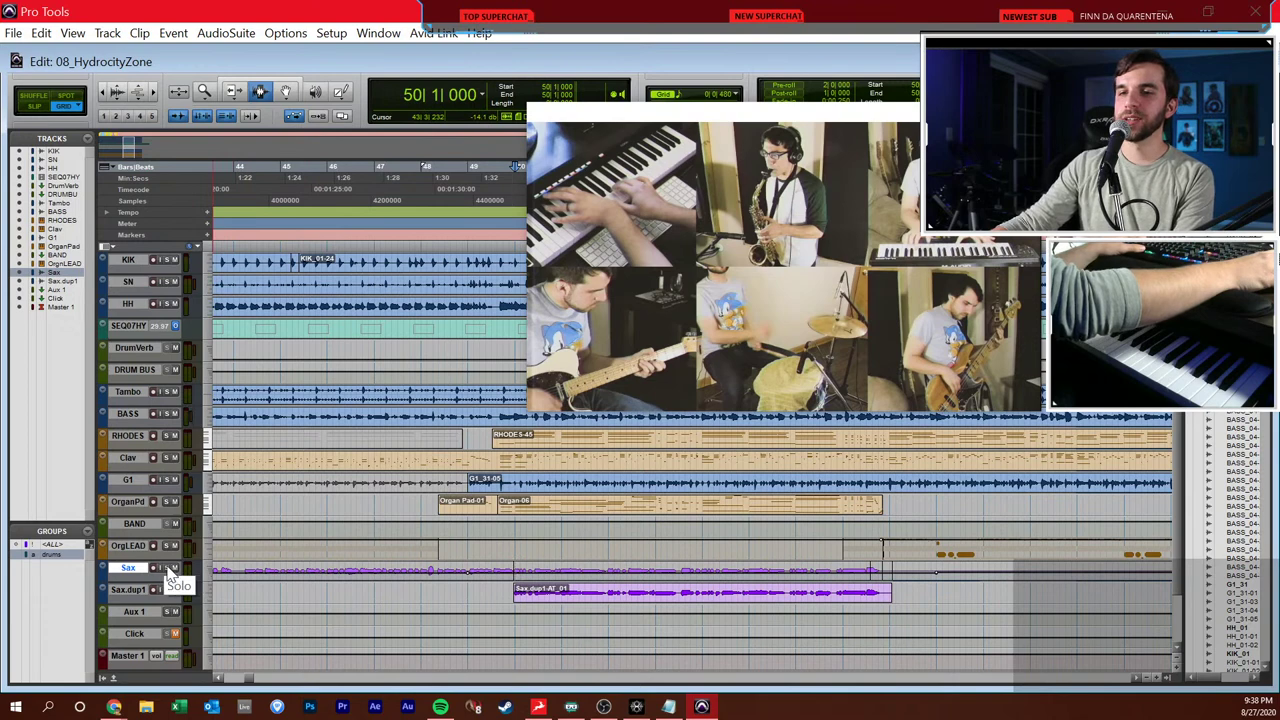
pyautogui.click(472, 465)
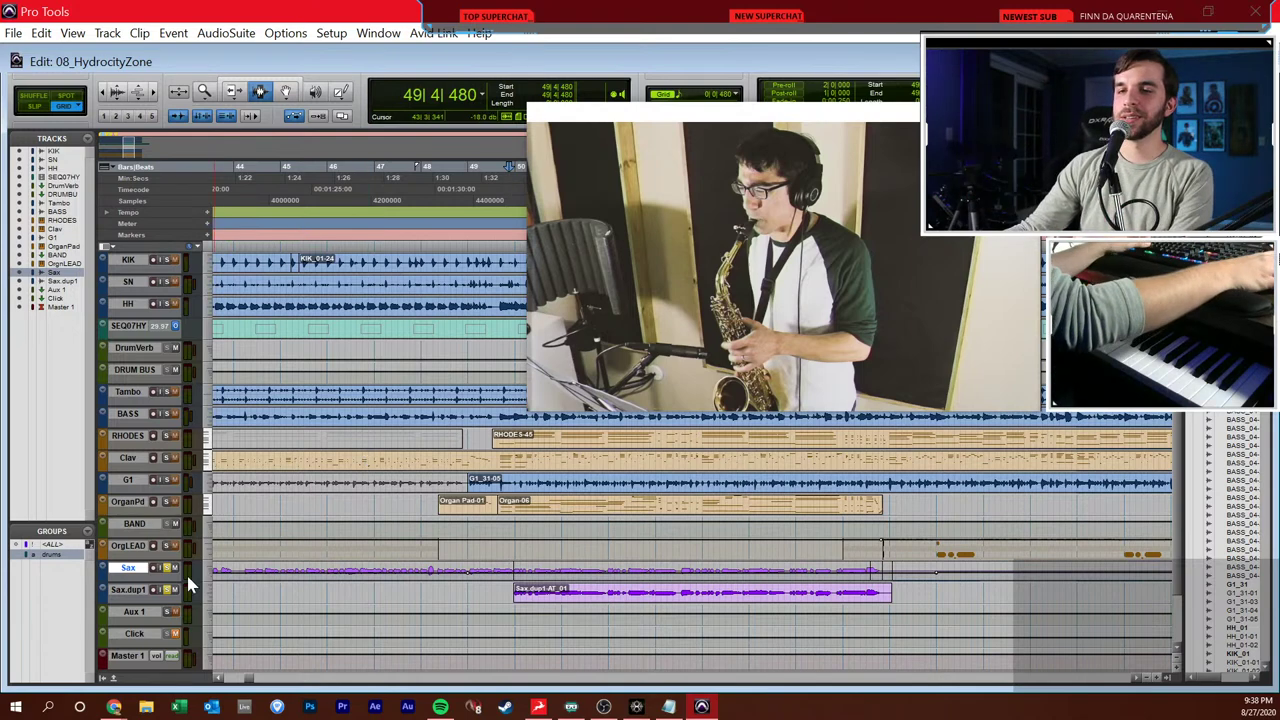
pyautogui.press('space')
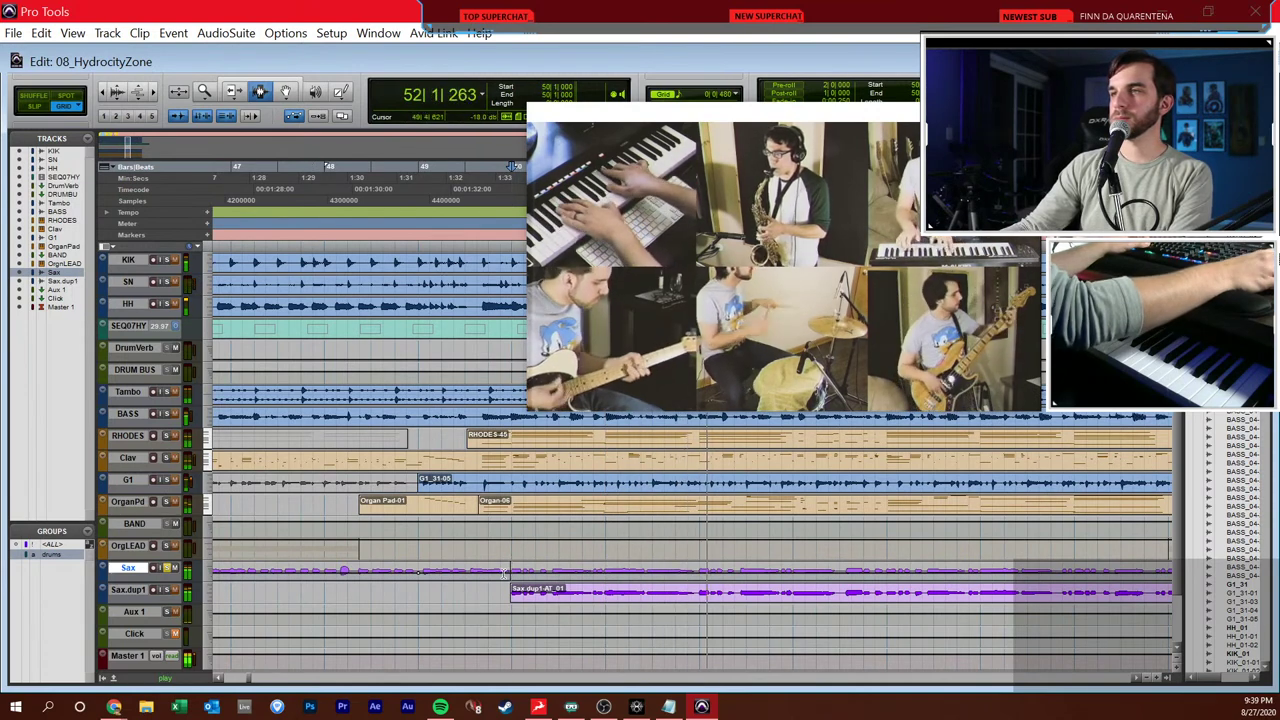
pyautogui.press('space')
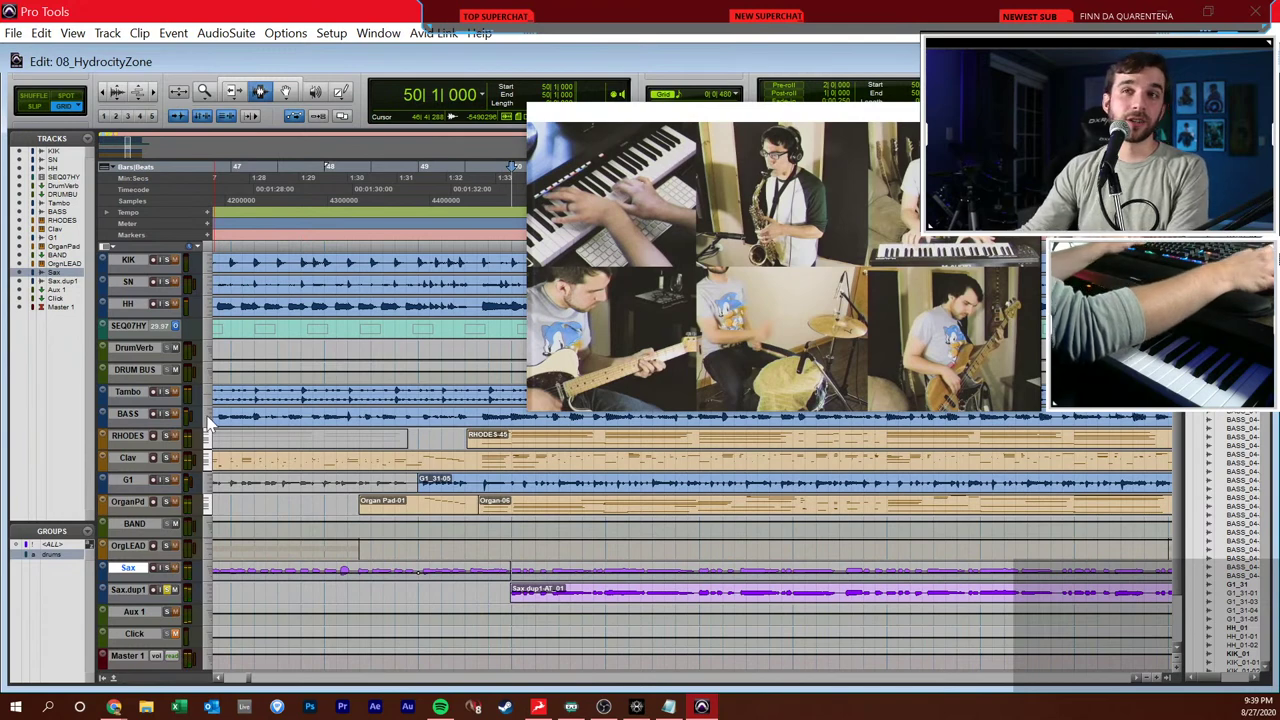
# - Audition Sax.dup1 in solo from bar 50, and again together with the Sax track
pyautogui.press('space')
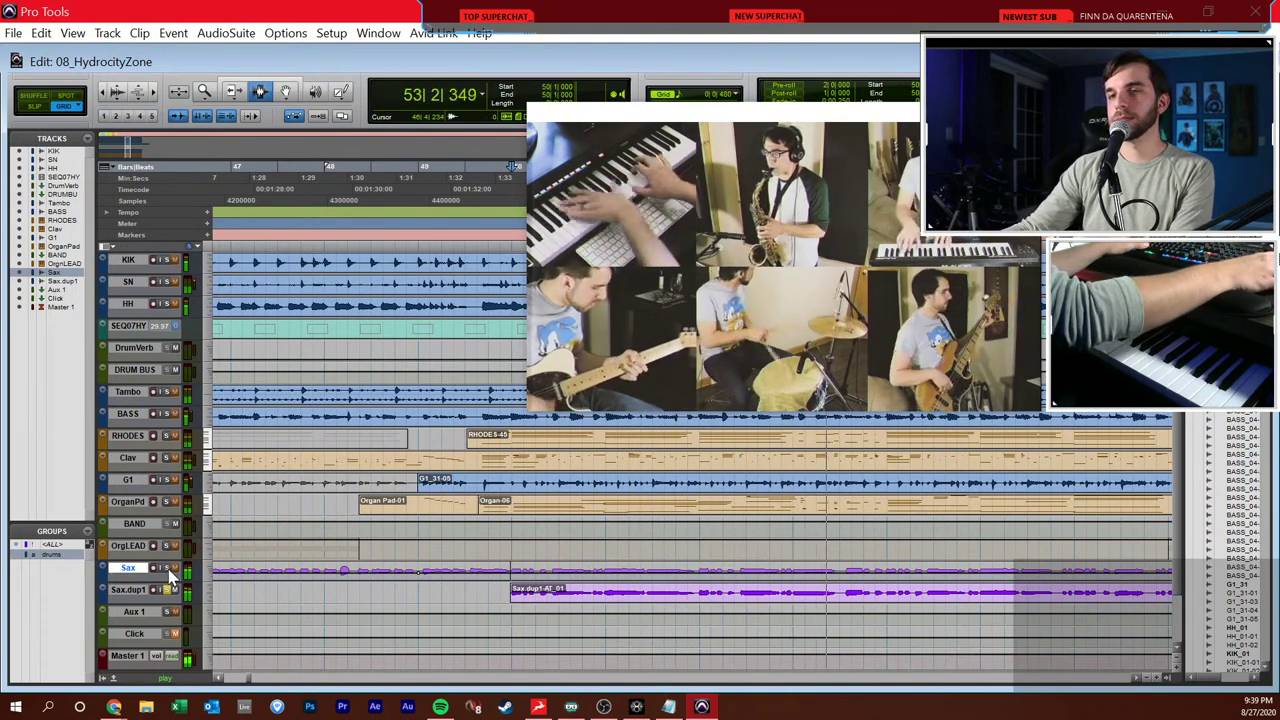
pyautogui.press('space')
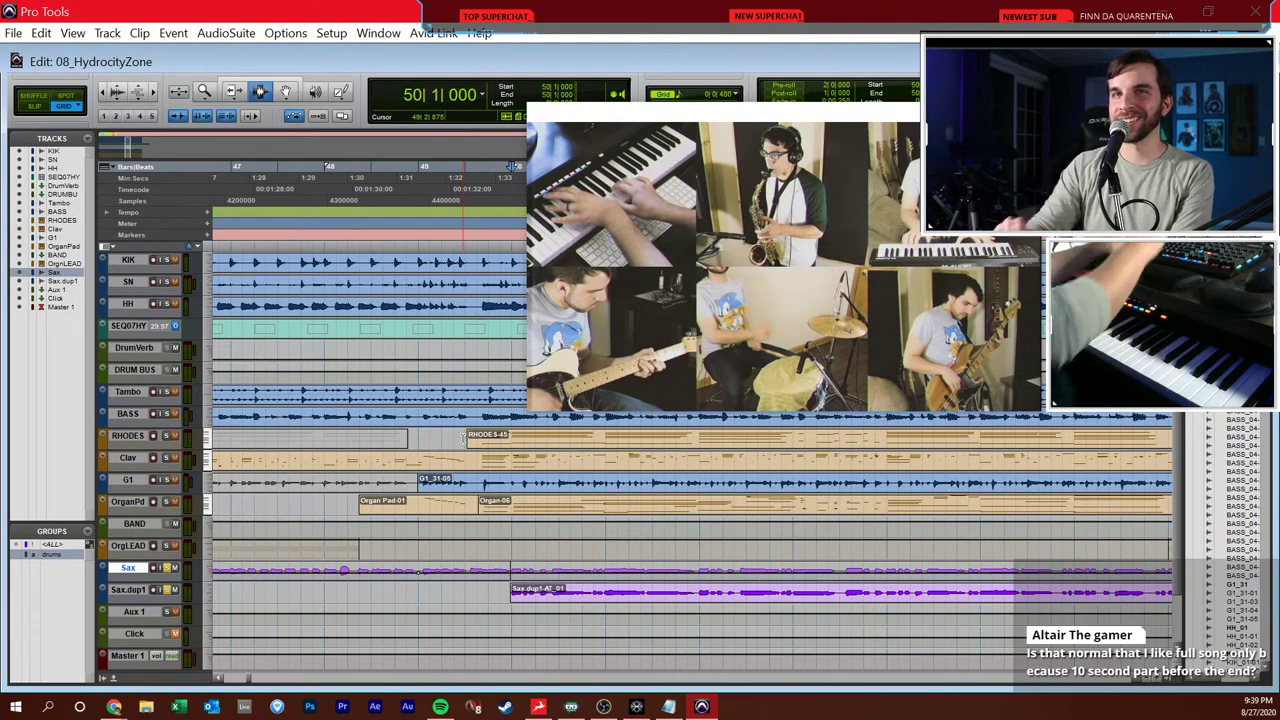
pyautogui.press('space')
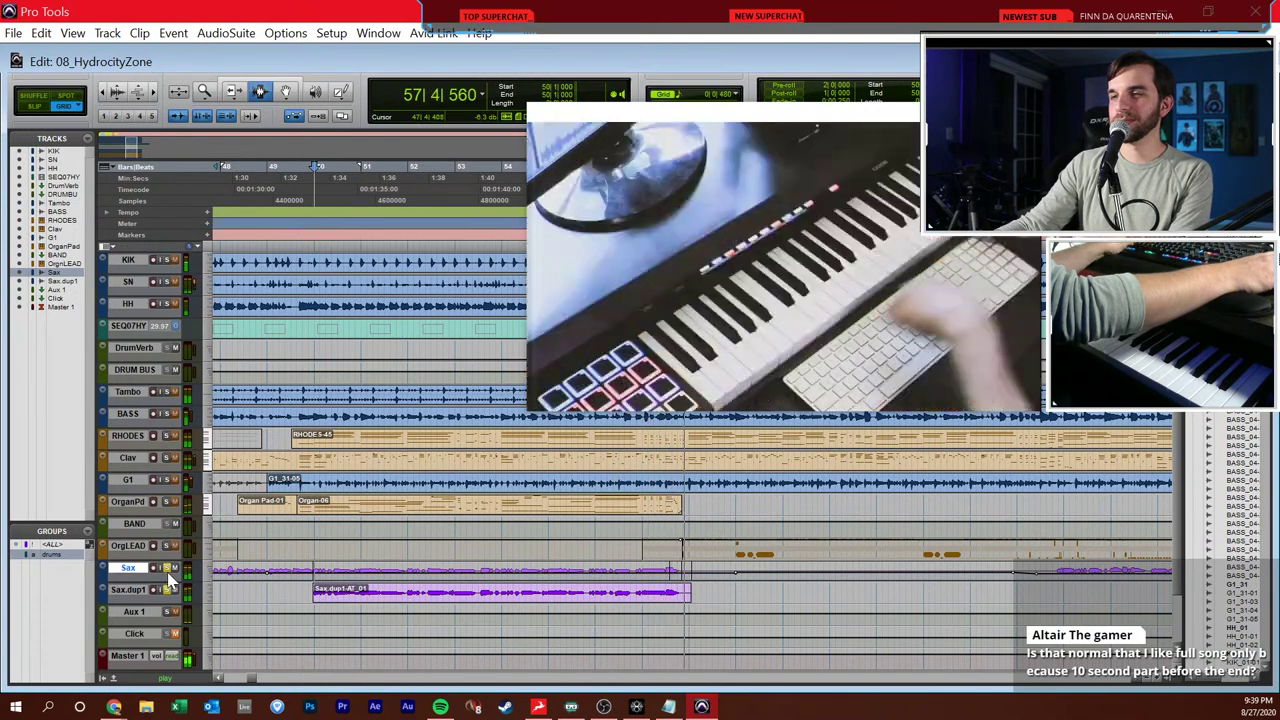
pyautogui.press('space')
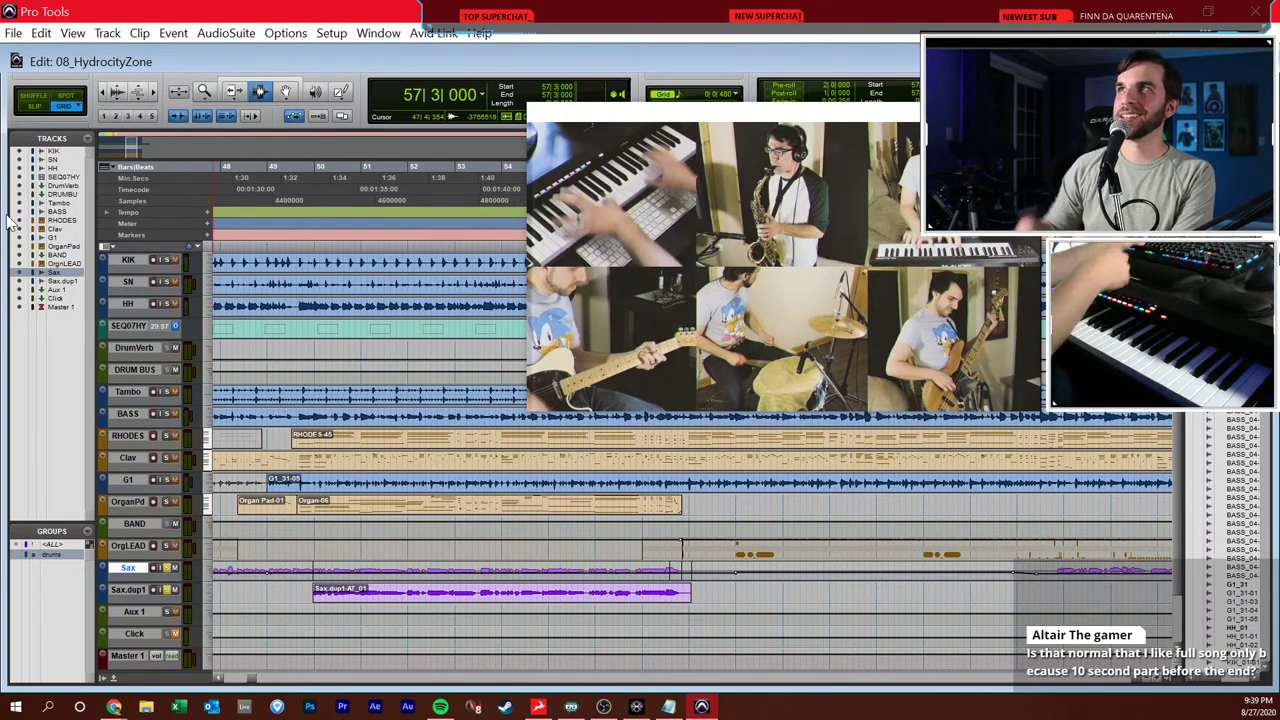
# - Play from 57|3|000, clearing the Sax and Sax.dup1 solos, and place the edit cursor at bar 58 on the OrgLEAD track
pyautogui.press('space')
pyautogui.press('space')
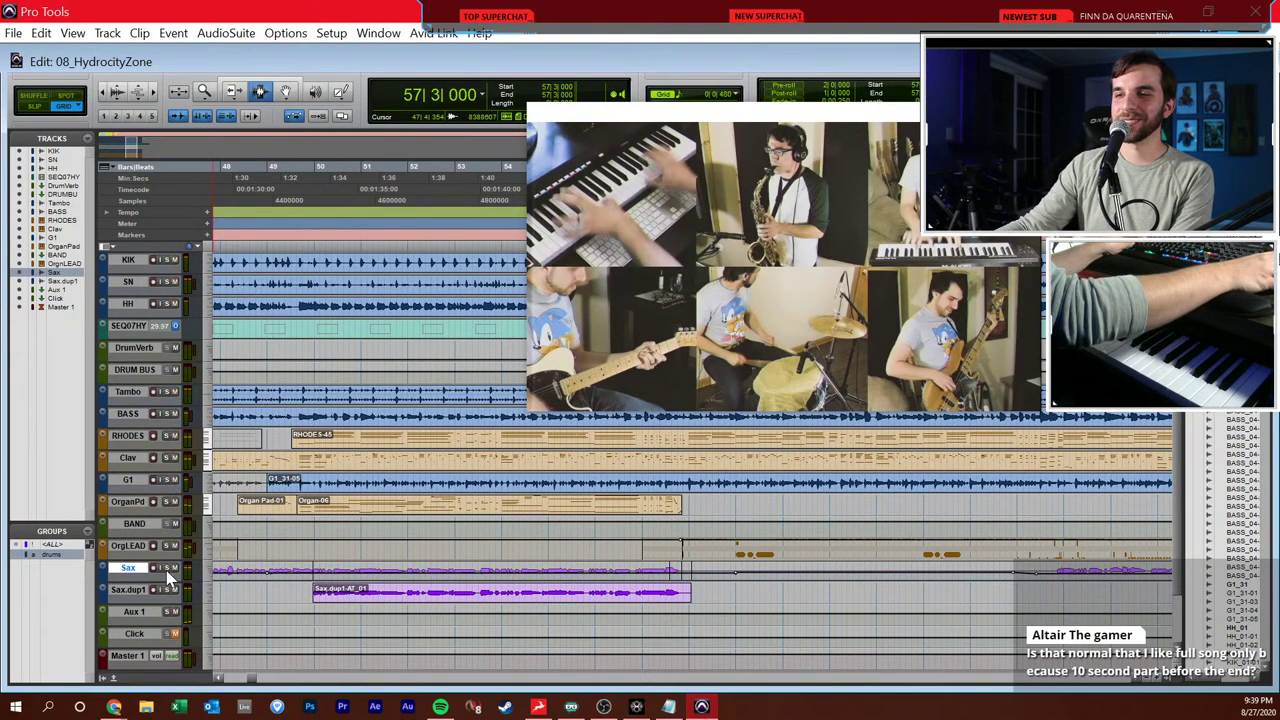
pyautogui.click(682, 545)
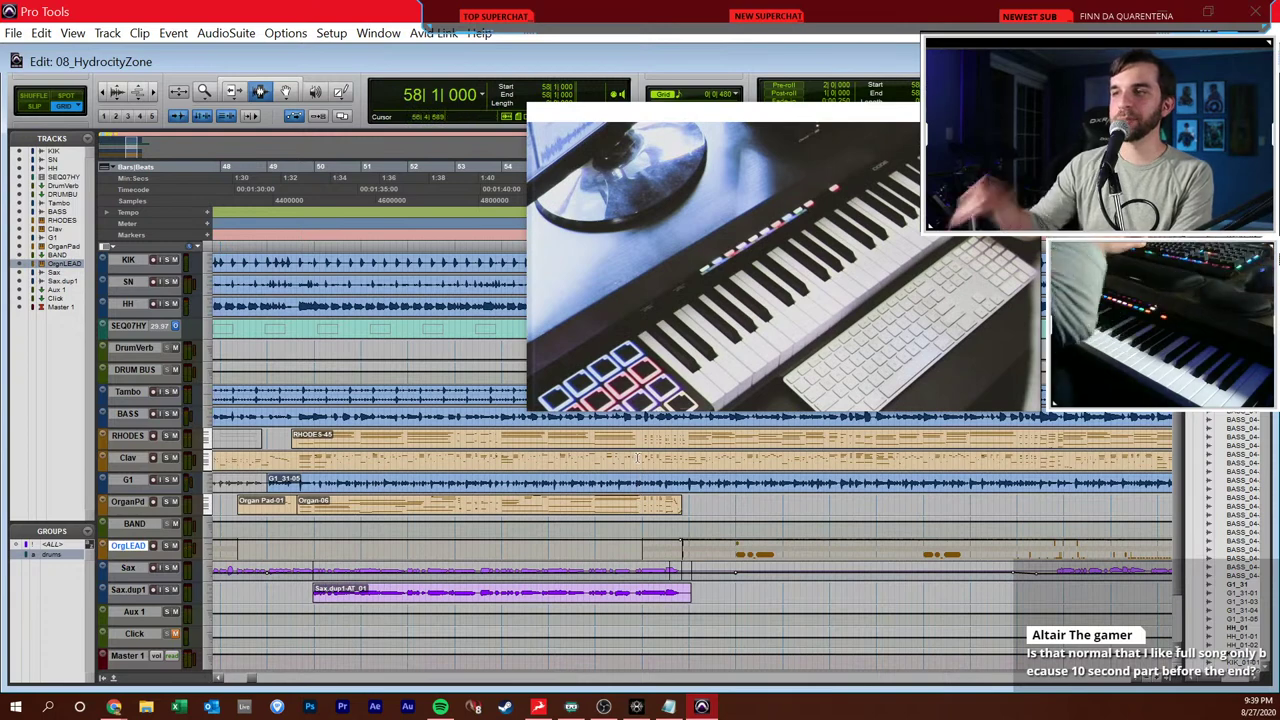
# - Play the full mix from bar 58, placing the edit cursor in bar 65 just before the sax re-enters
pyautogui.press('space')
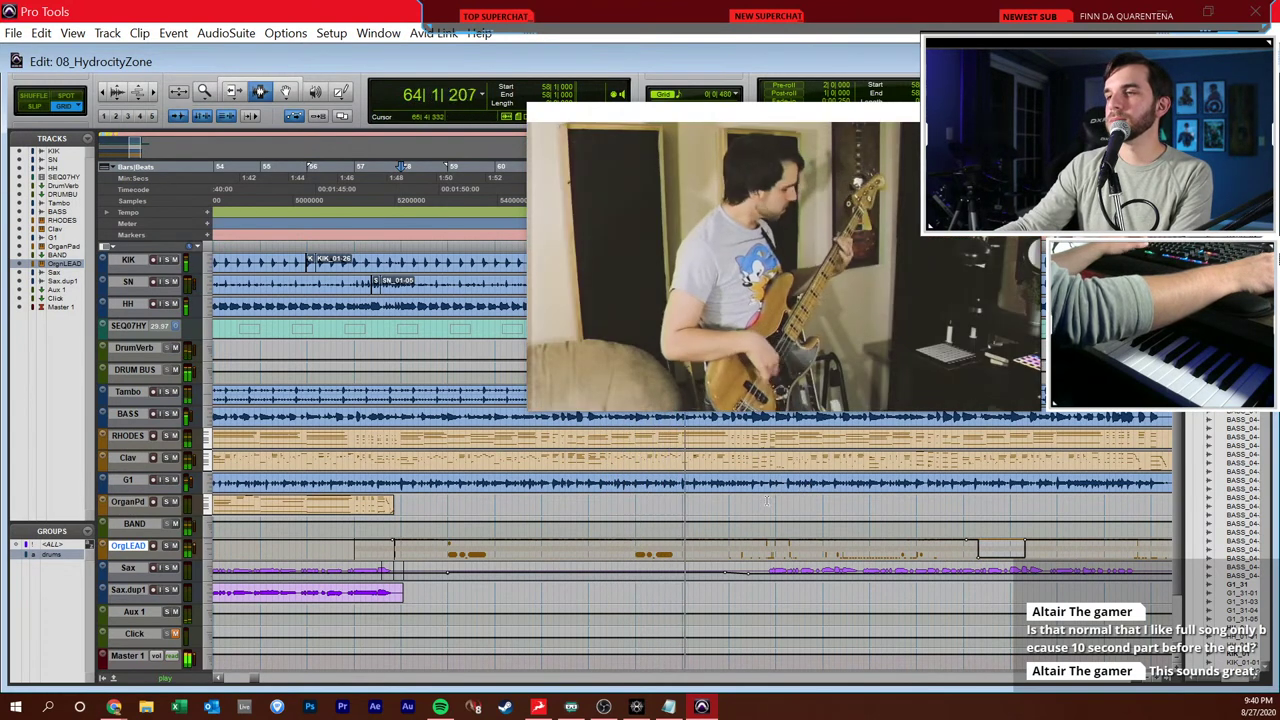
pyautogui.click(727, 501)
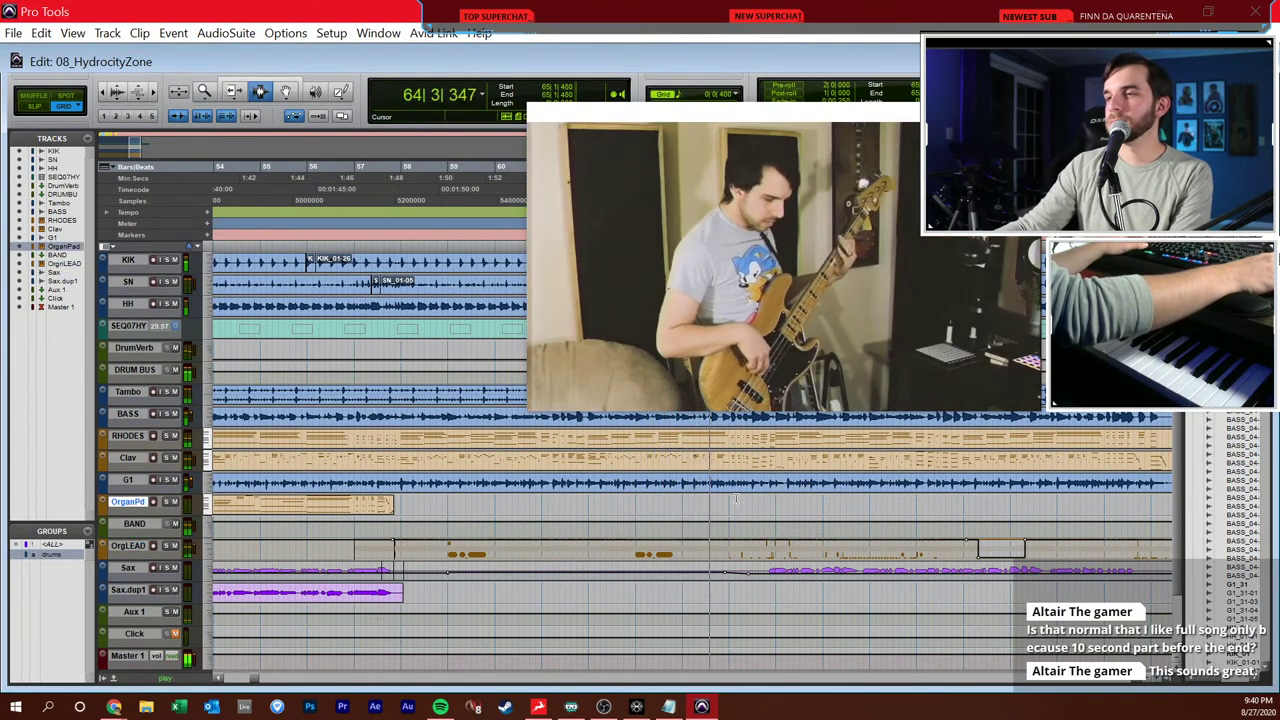
pyautogui.press('space')
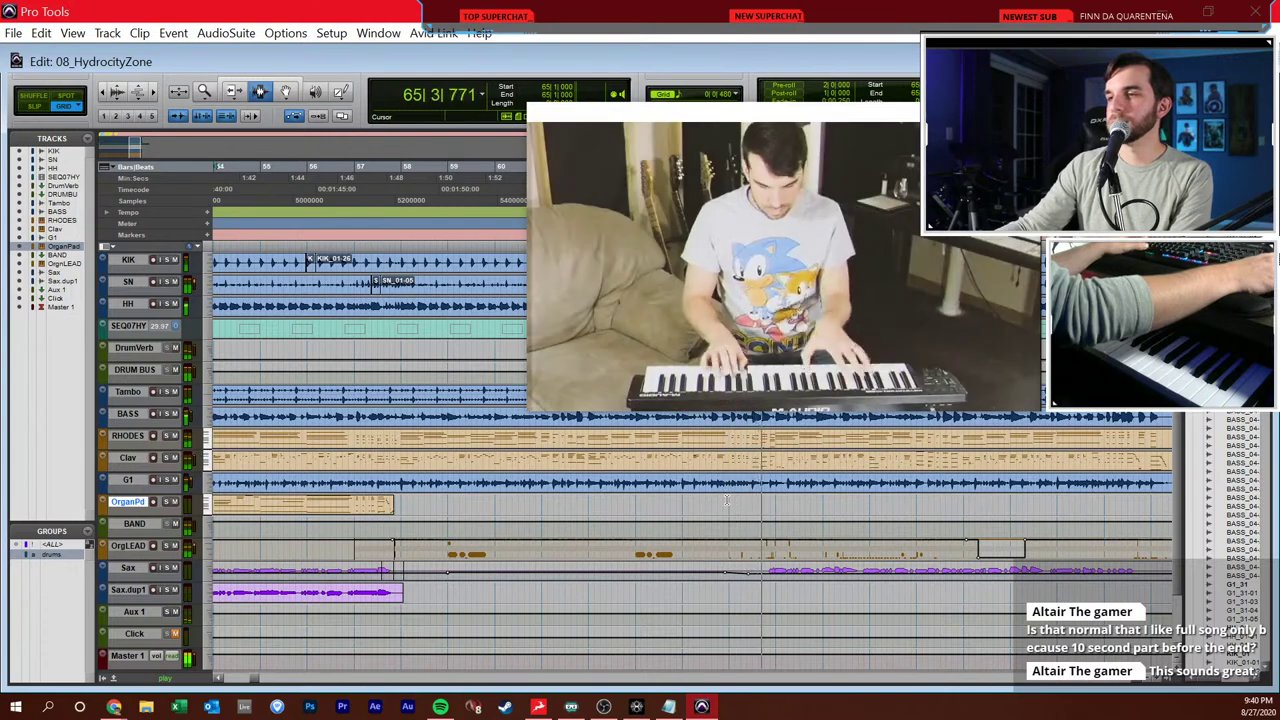
# - Place the edit cursor at 65|3|480 and audition only the Sax track from there
pyautogui.click(765, 513)
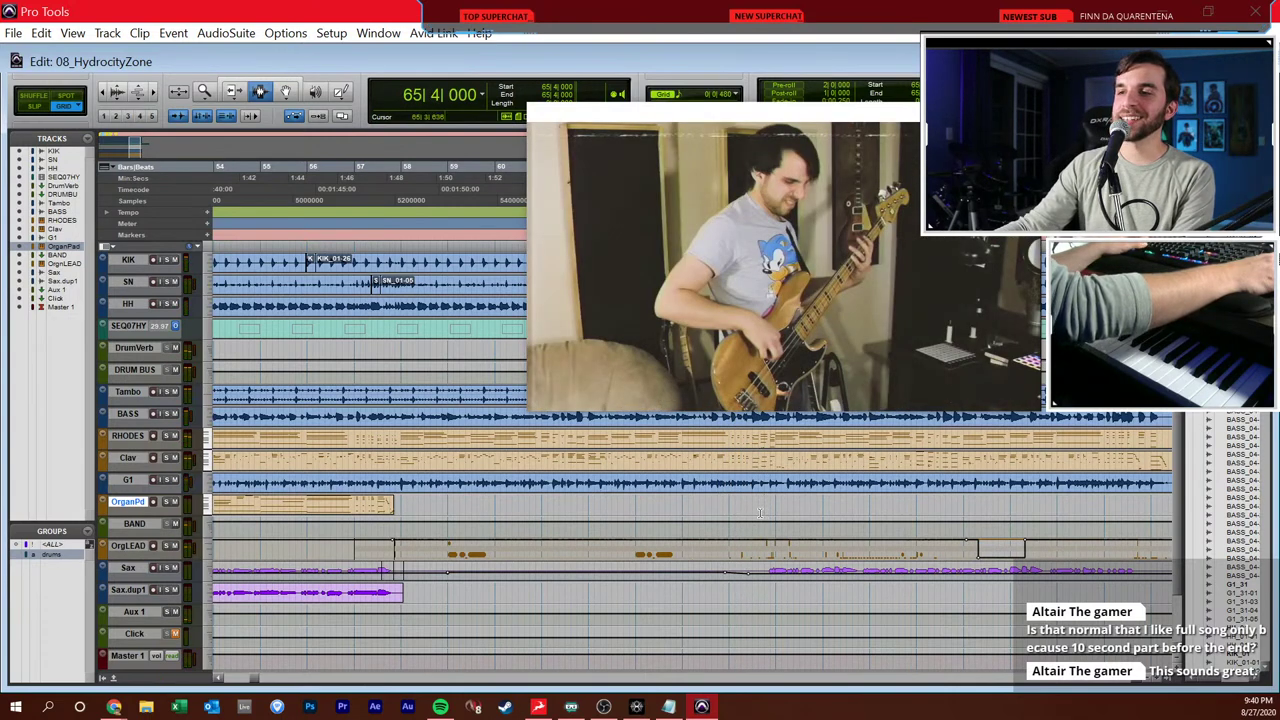
pyautogui.click(760, 513)
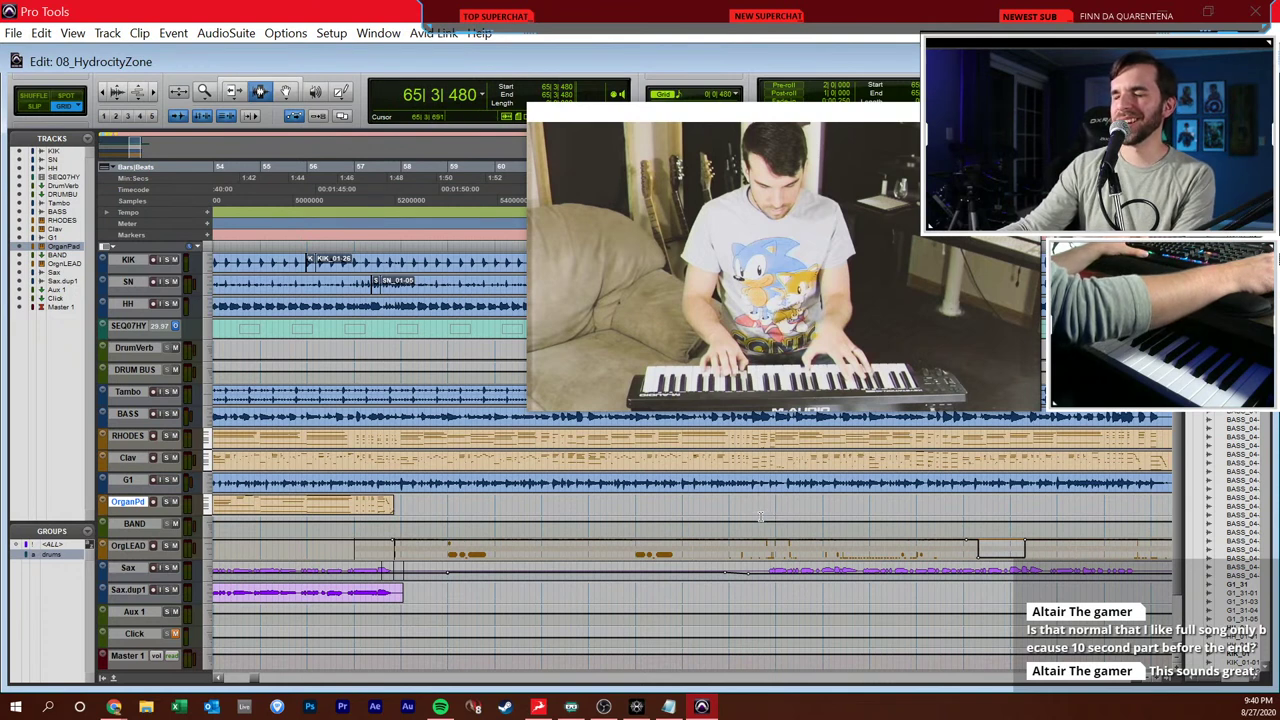
pyautogui.click(757, 520)
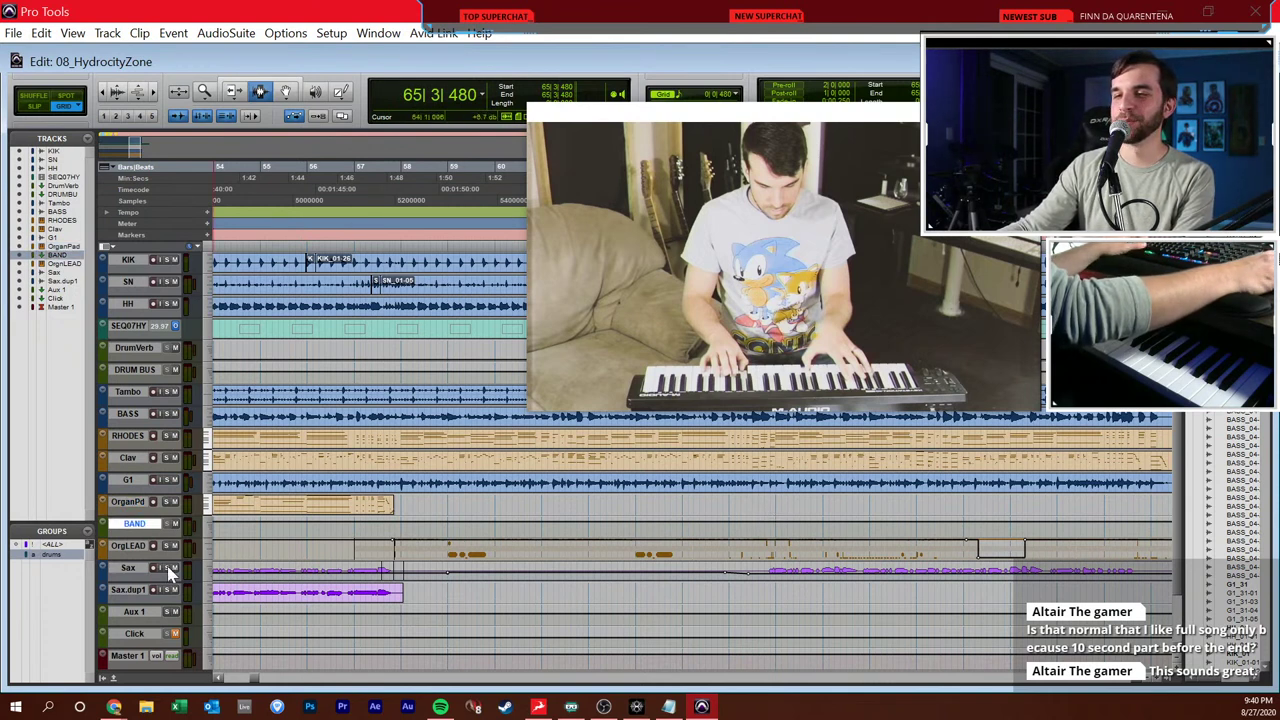
pyautogui.press('space')
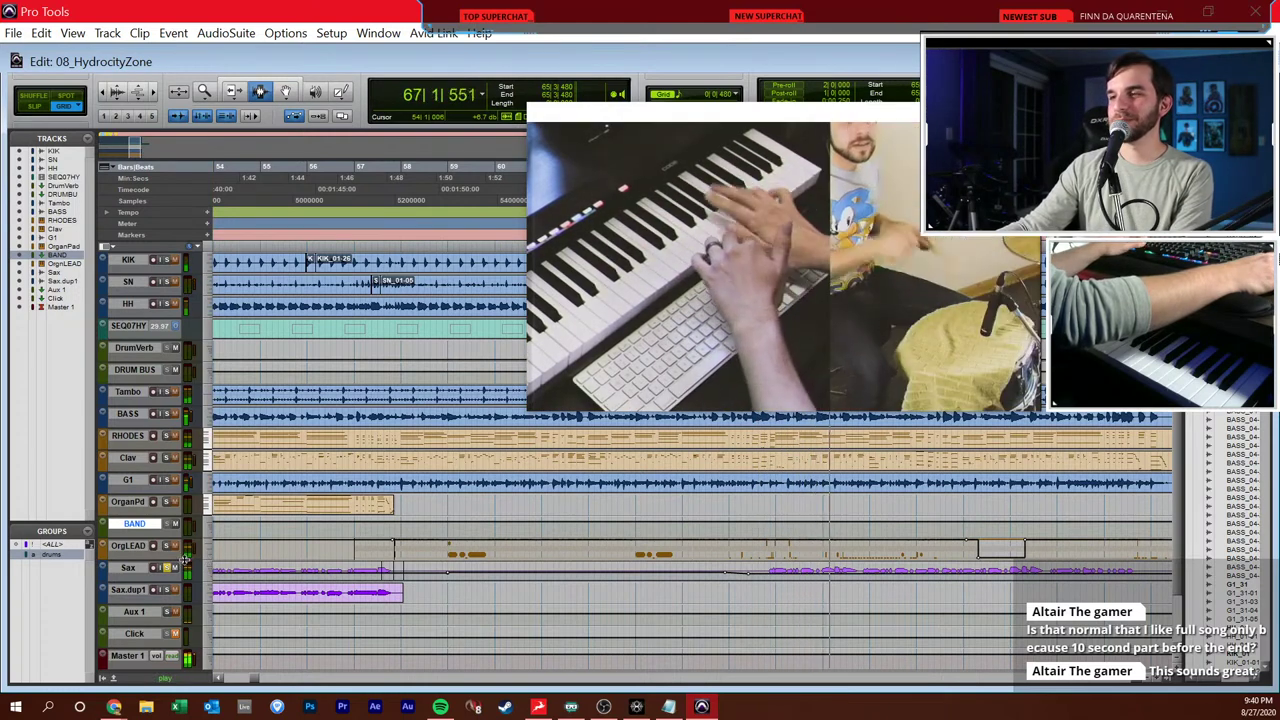
pyautogui.press('space')
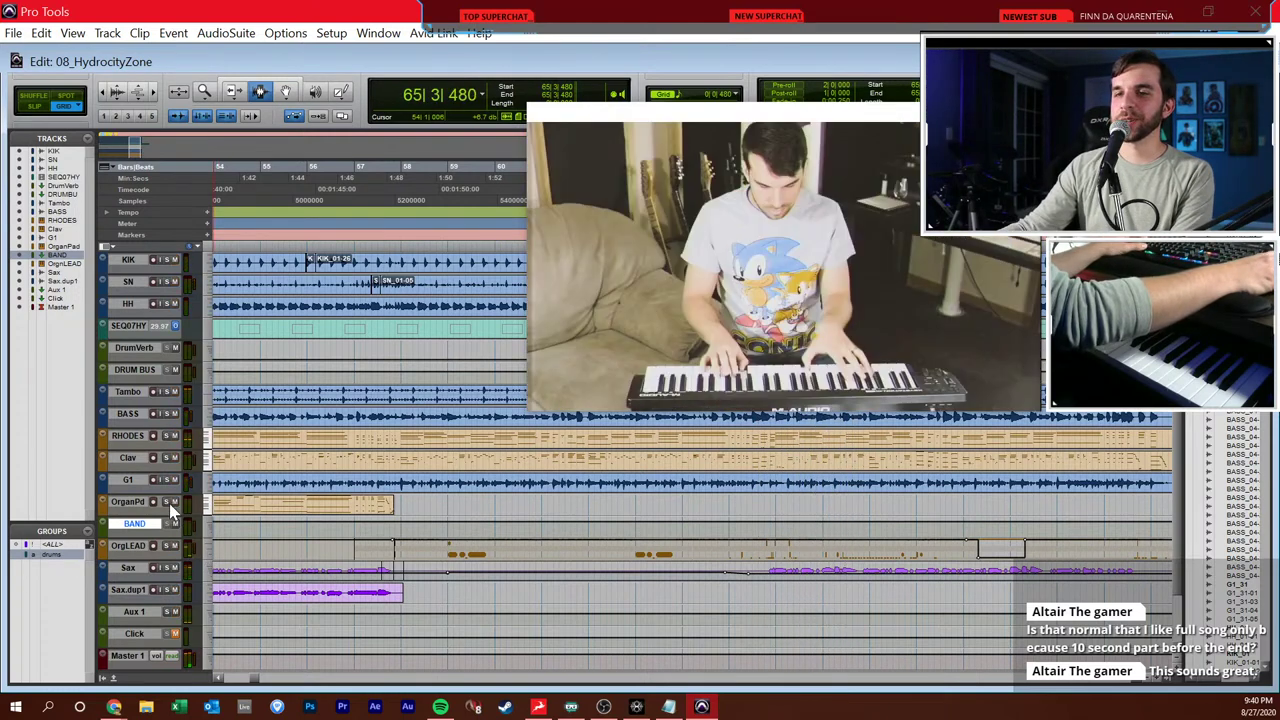
# - Place the edit cursor at 64|3|480 on the OrgLEAD track and play the full mix to the end
pyautogui.hscroll(3, 458, 513)
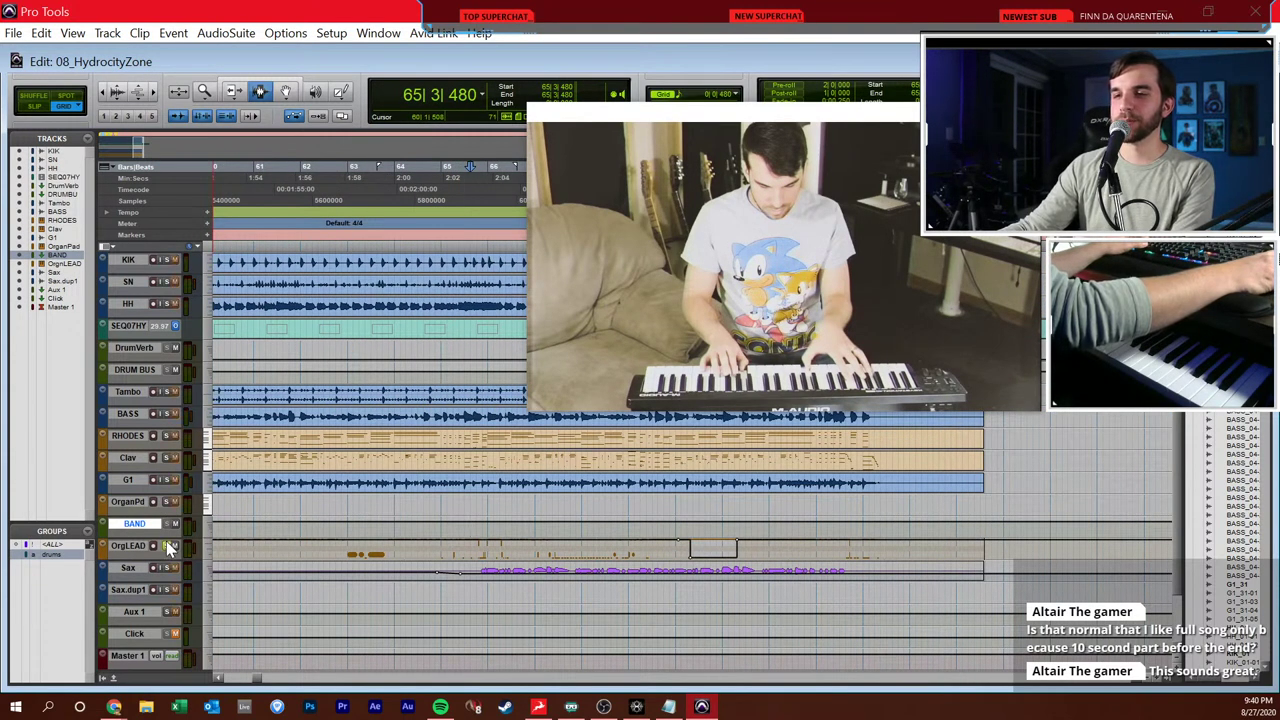
pyautogui.click(425, 545)
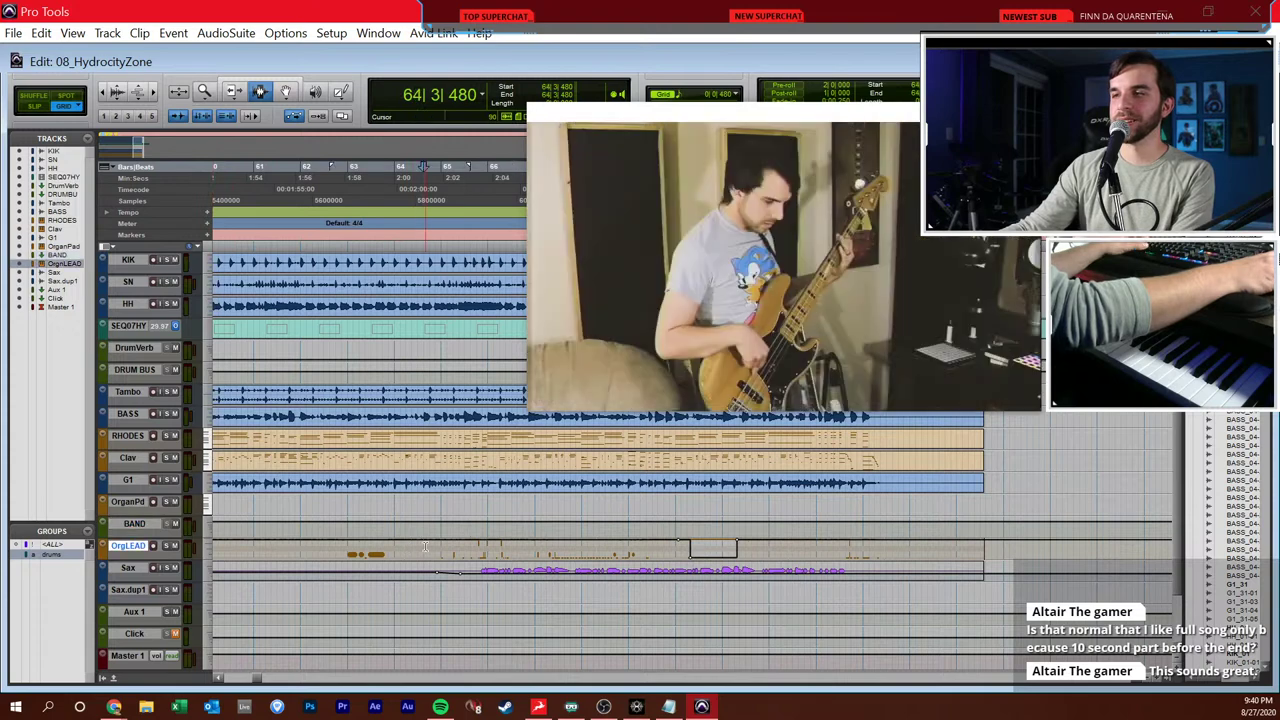
pyautogui.press('space')
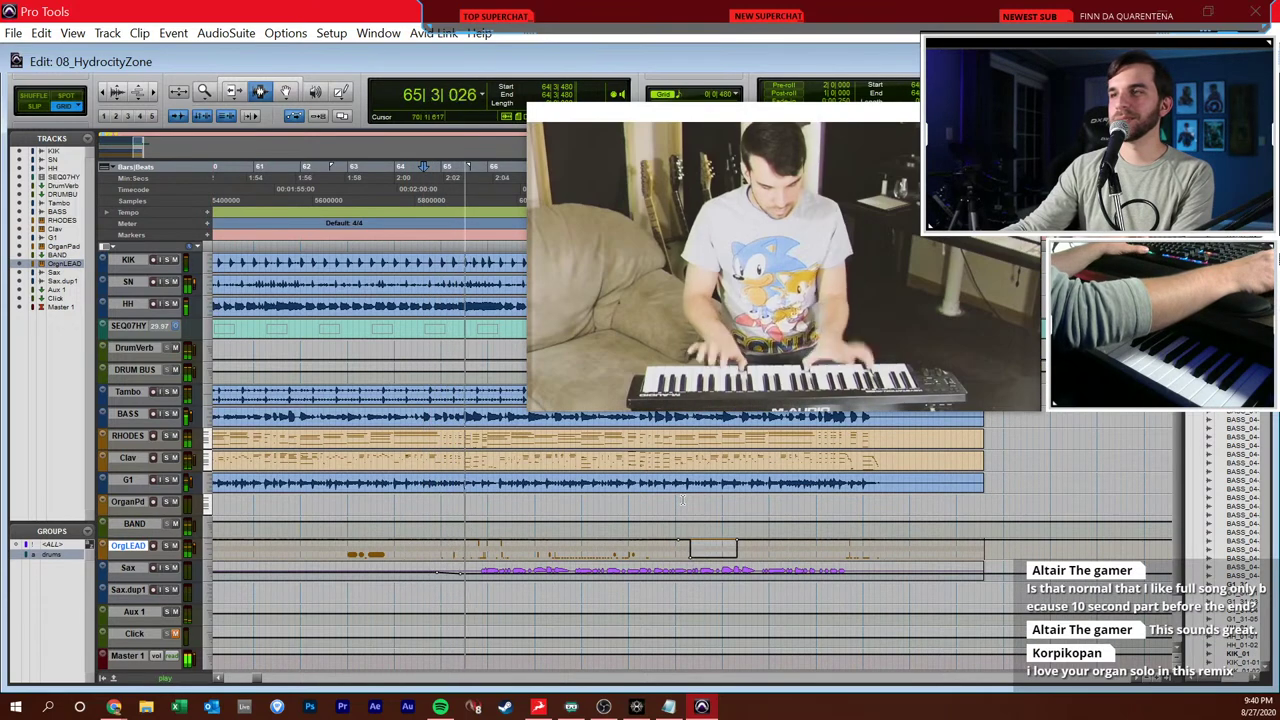
# - Examine the Organ LEAD channel in the Mix window and return to the Edit window
pyautogui.hotkey('ctrl', '=')
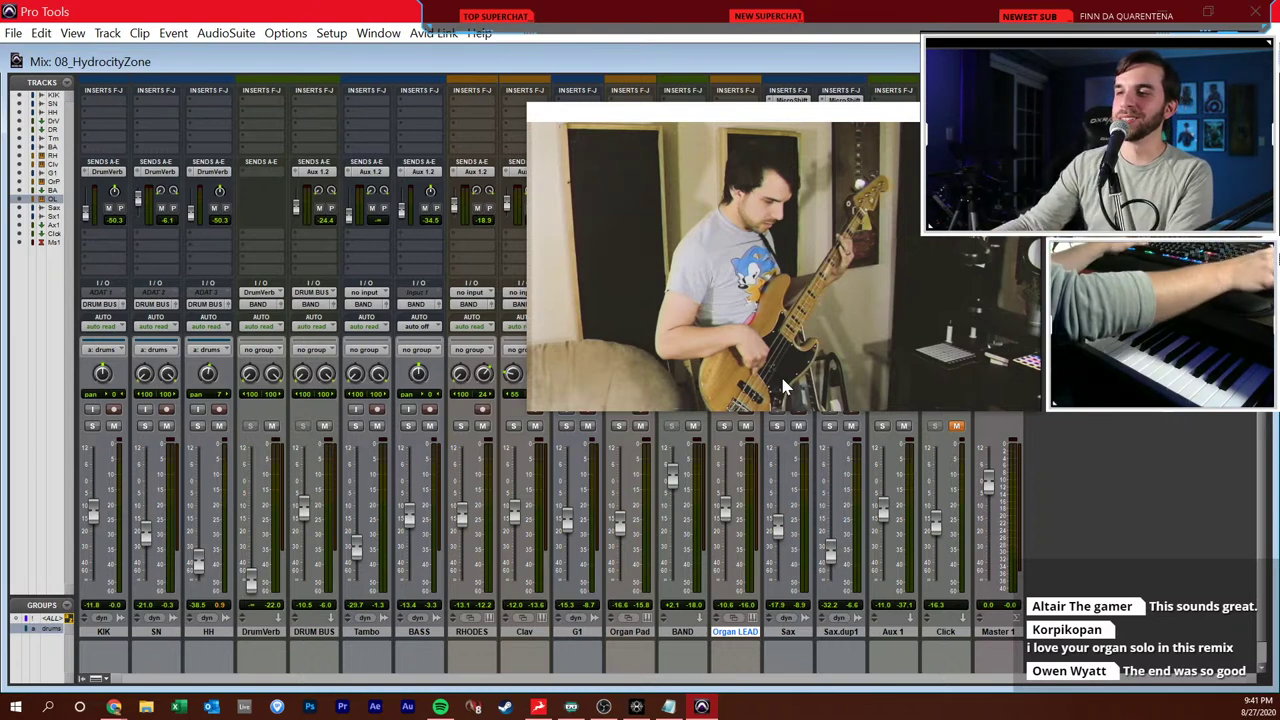
pyautogui.moveTo(724, 499); pyautogui.dragTo(740, 498)
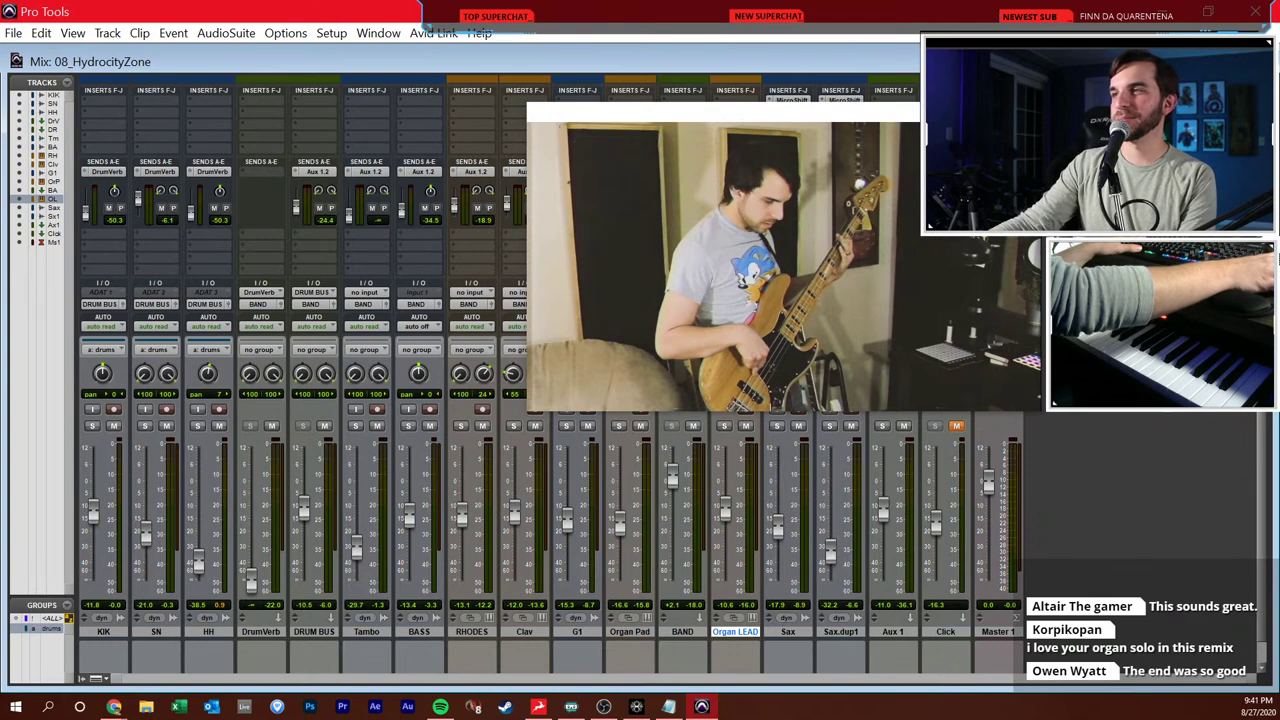
pyautogui.hotkey('ctrl', '=')
# - Open the recent session 09_GreenHillZoneGoodFuture
pyautogui.click(14, 38)
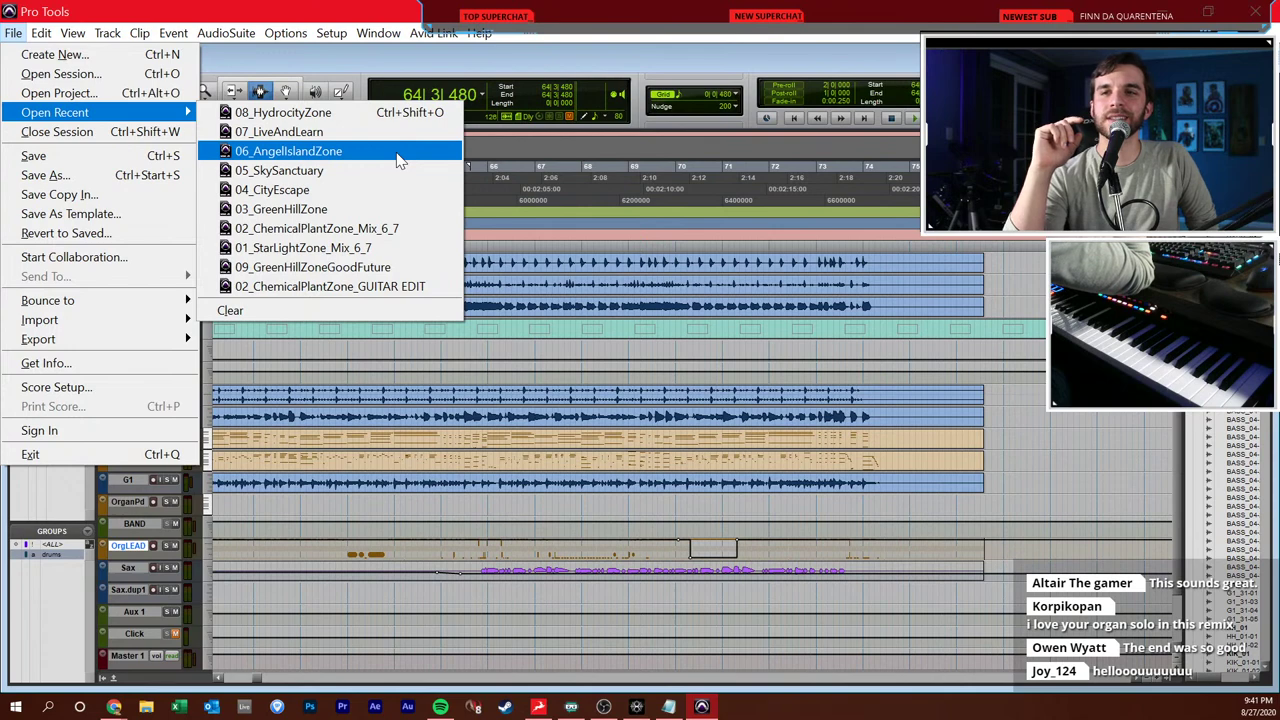
pyautogui.click(305, 262)
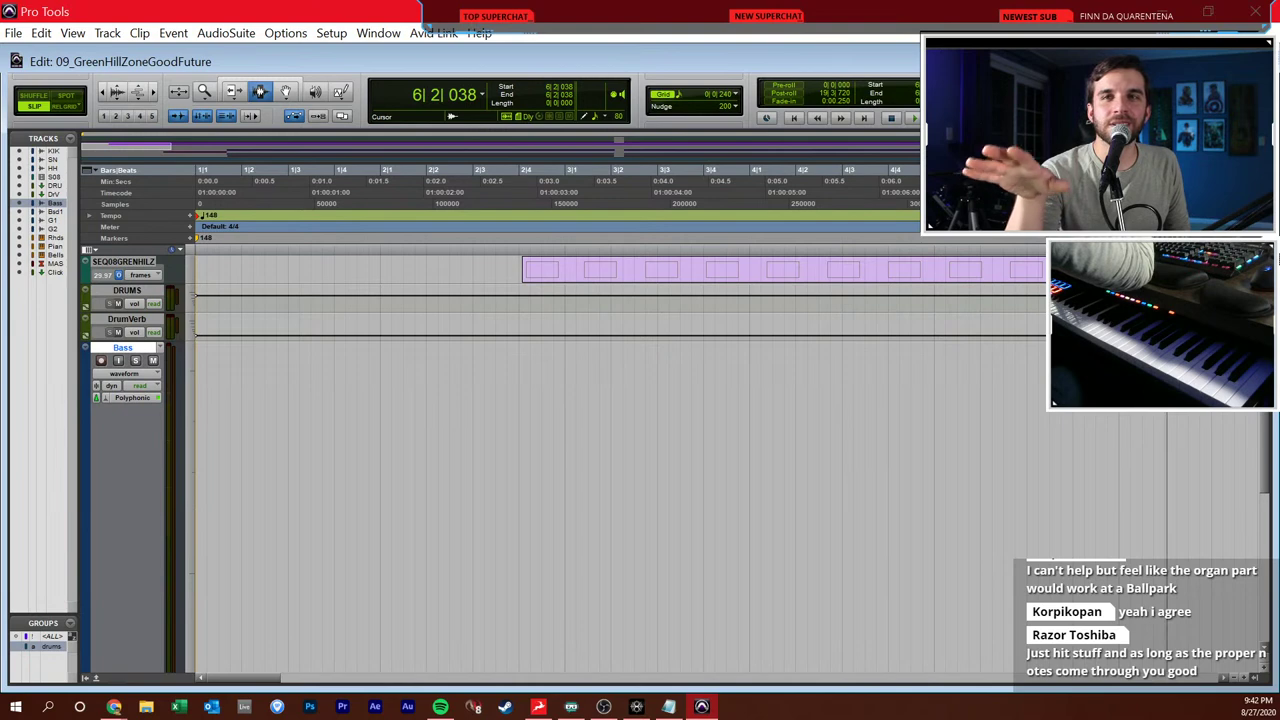
# - Return to the session start, zoom out the timeline, and reduce all track heights so the whole arrangement fits
pyautogui.press('Return')
pyautogui.hotkey('ctrl', '[')
pyautogui.hotkey('ctrl', '[')
pyautogui.hotkey('ctrl', '[')
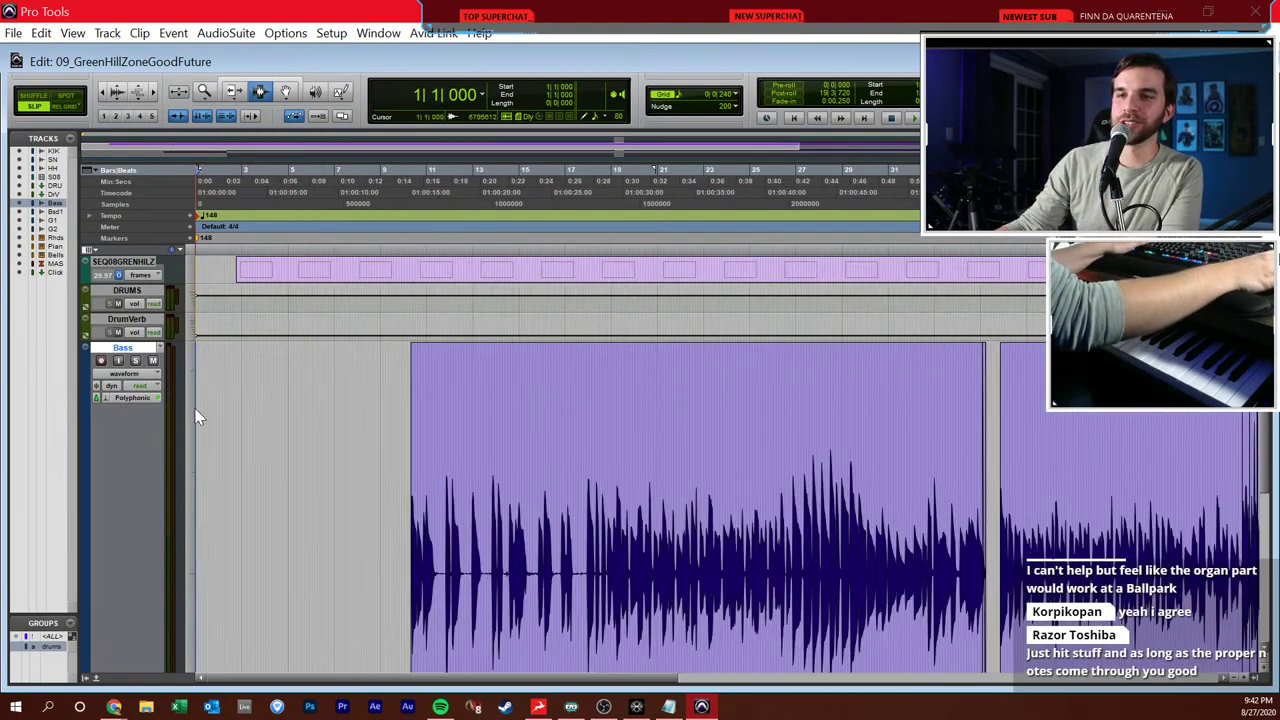
pyautogui.hotkey('ctrl', '[')
pyautogui.click(193, 406)
pyautogui.click(217, 543)
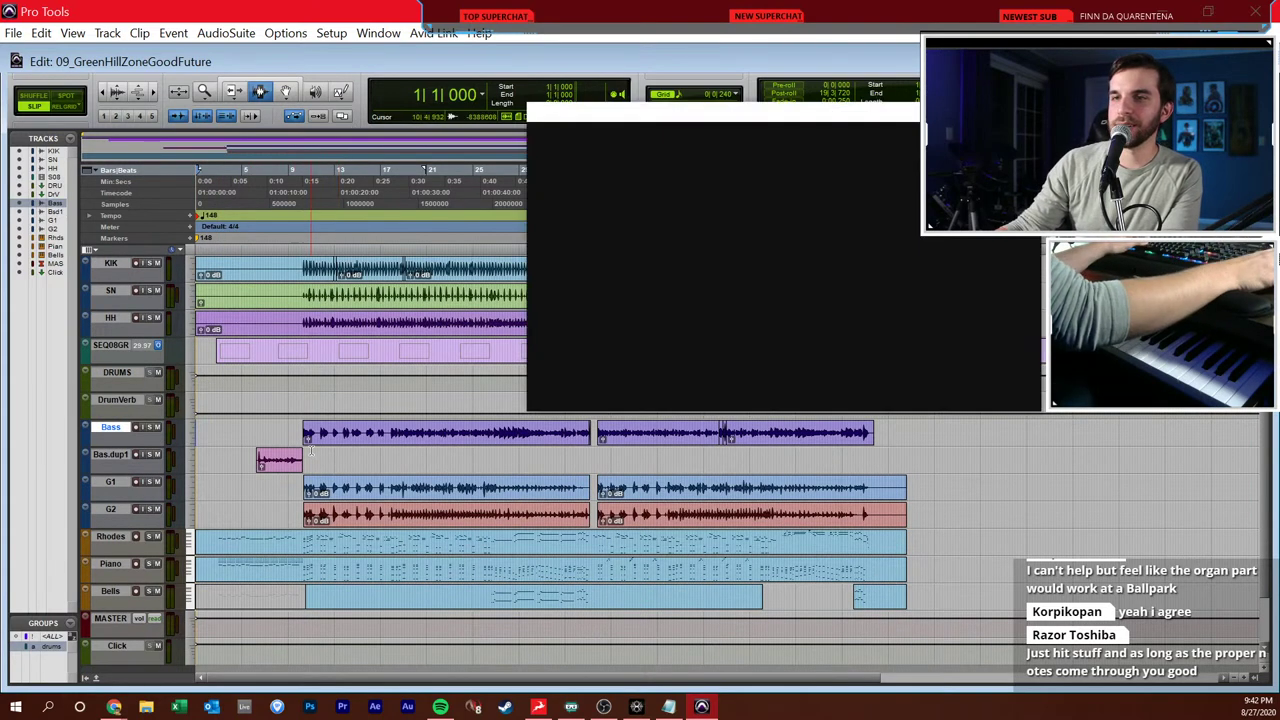
# - Place the edit cursor at 10|3|117 on the DrumVerb track, and play the song's opening from 1|1|000
pyautogui.click(305, 410)
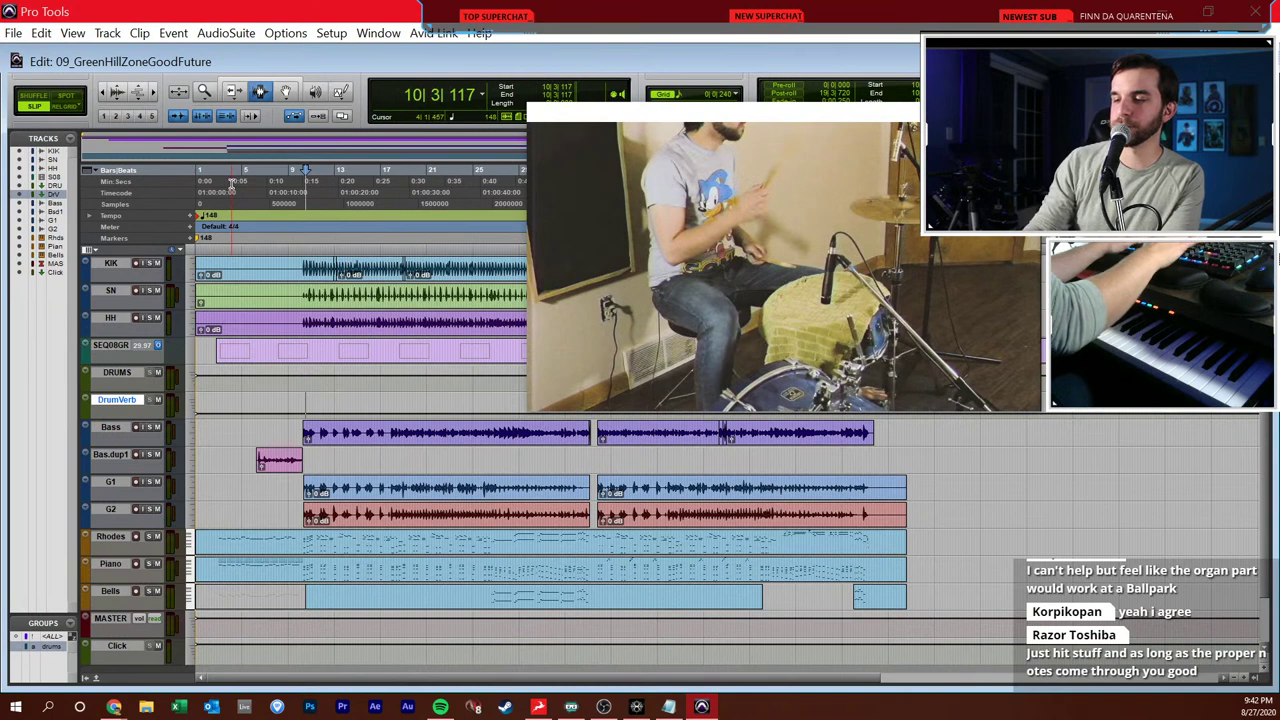
pyautogui.press('Return')
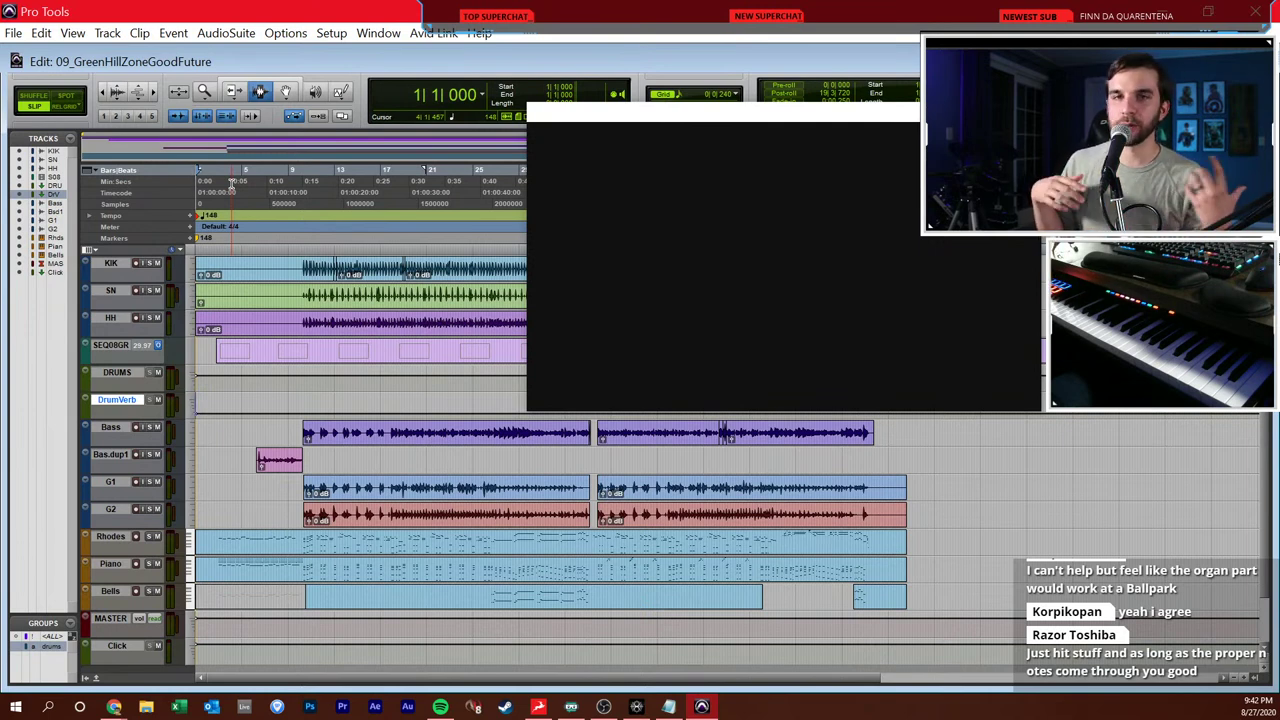
pyautogui.press('space')
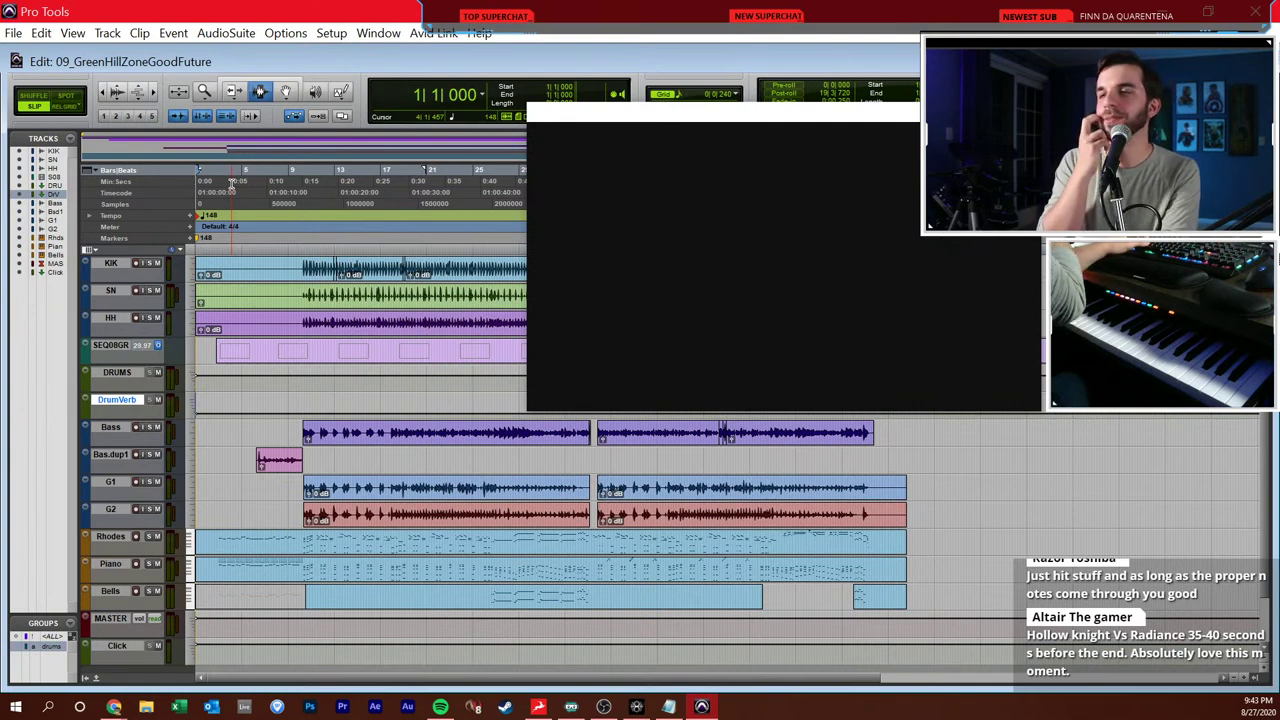
pyautogui.press('space')
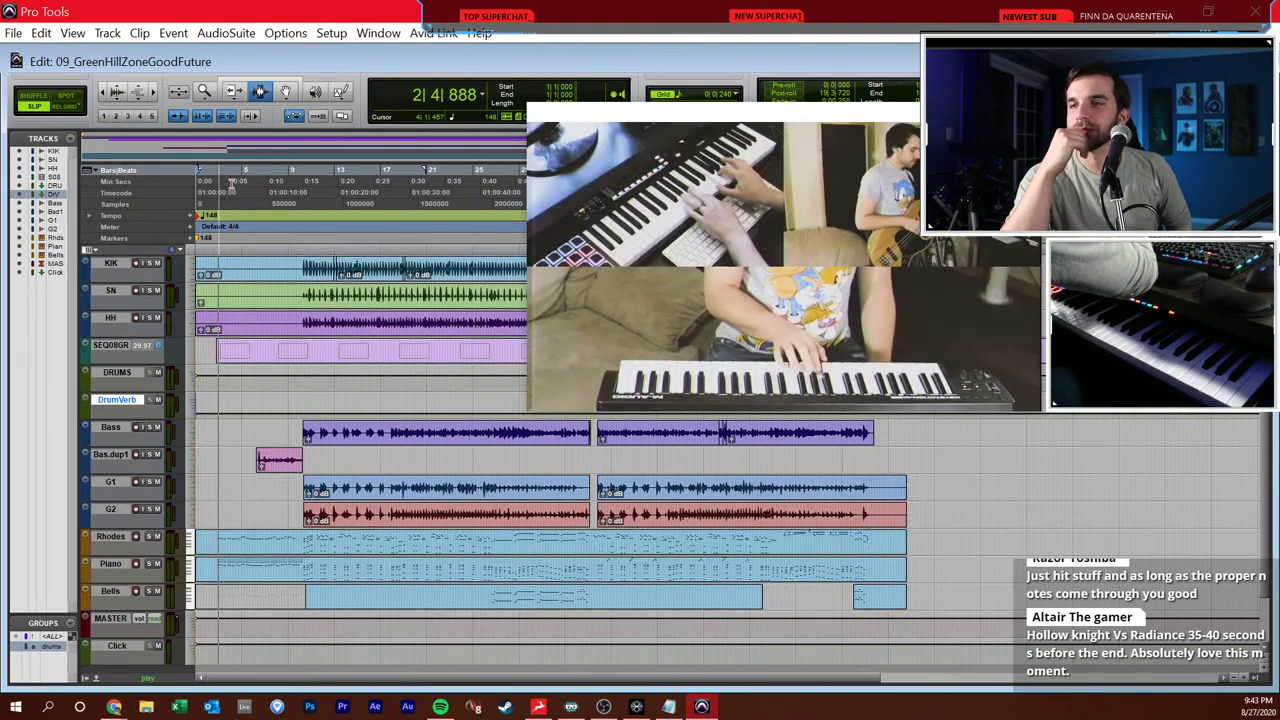
pyautogui.press('space')
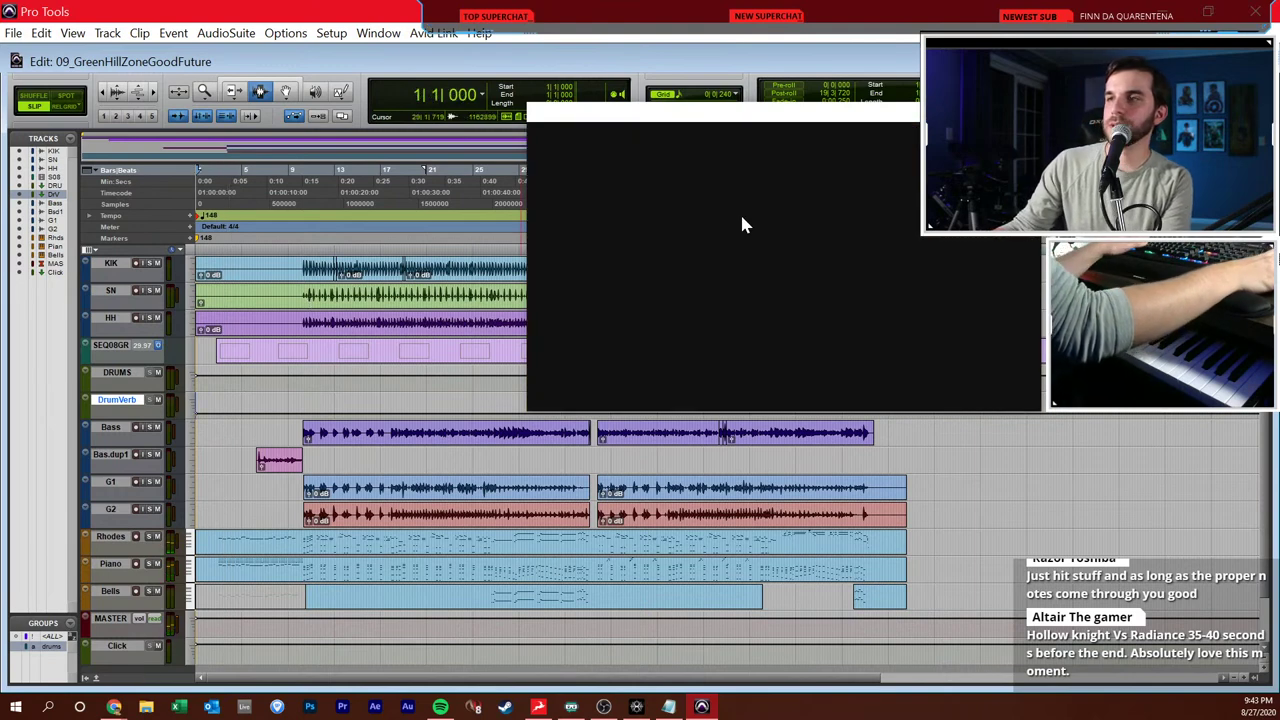
# - Show the Mix window and move the video window down to uncover the MASTER track's inserts
pyautogui.hotkey('ctrl', '=')
pyautogui.moveTo(862, 133); pyautogui.dragTo(826, 180)
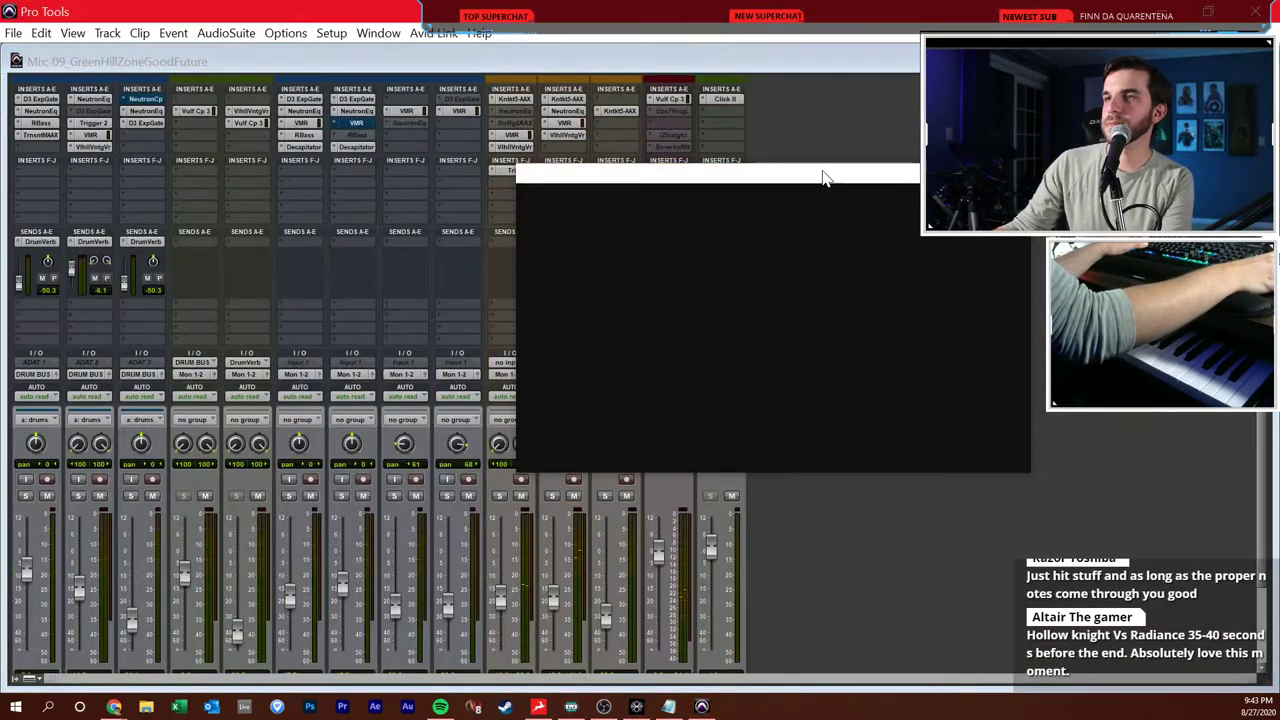
pyautogui.click(667, 113)
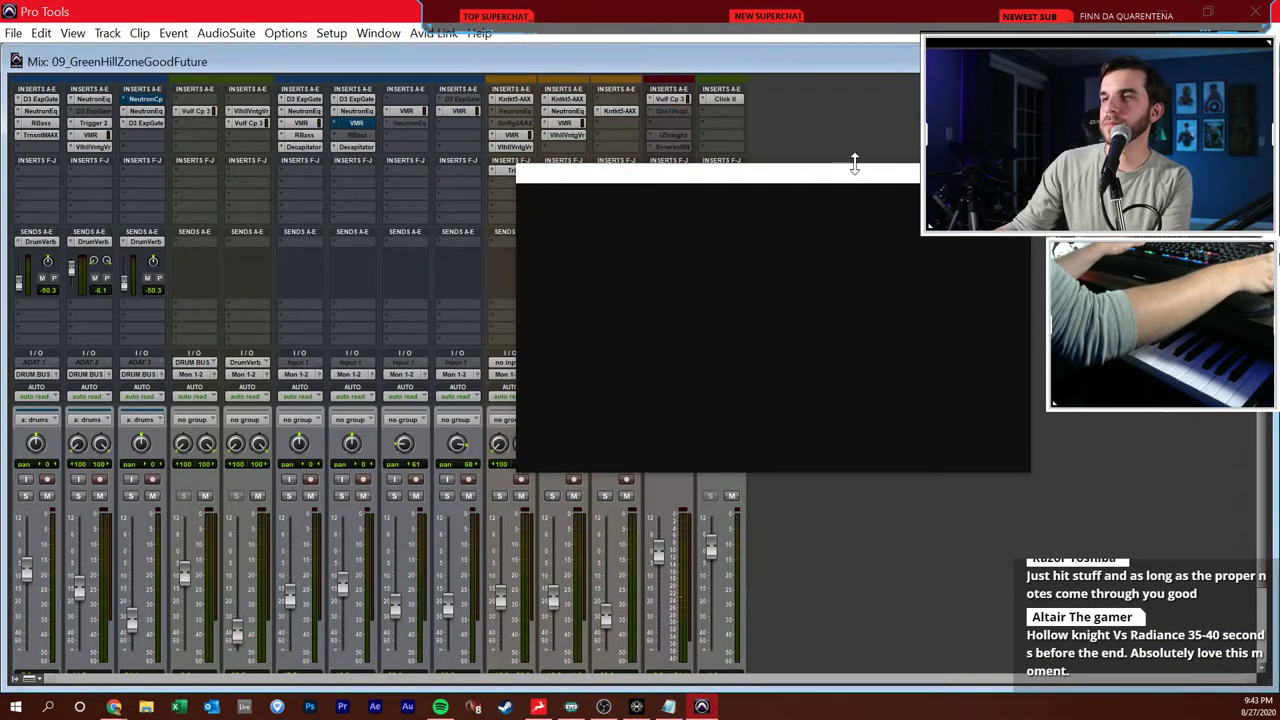
# - Reposition the video window over the Edit window and play the full mix from 1|1|000 to the end
pyautogui.moveTo(852, 189); pyautogui.dragTo(662, 134)
pyautogui.hotkey('ctrl', '=')
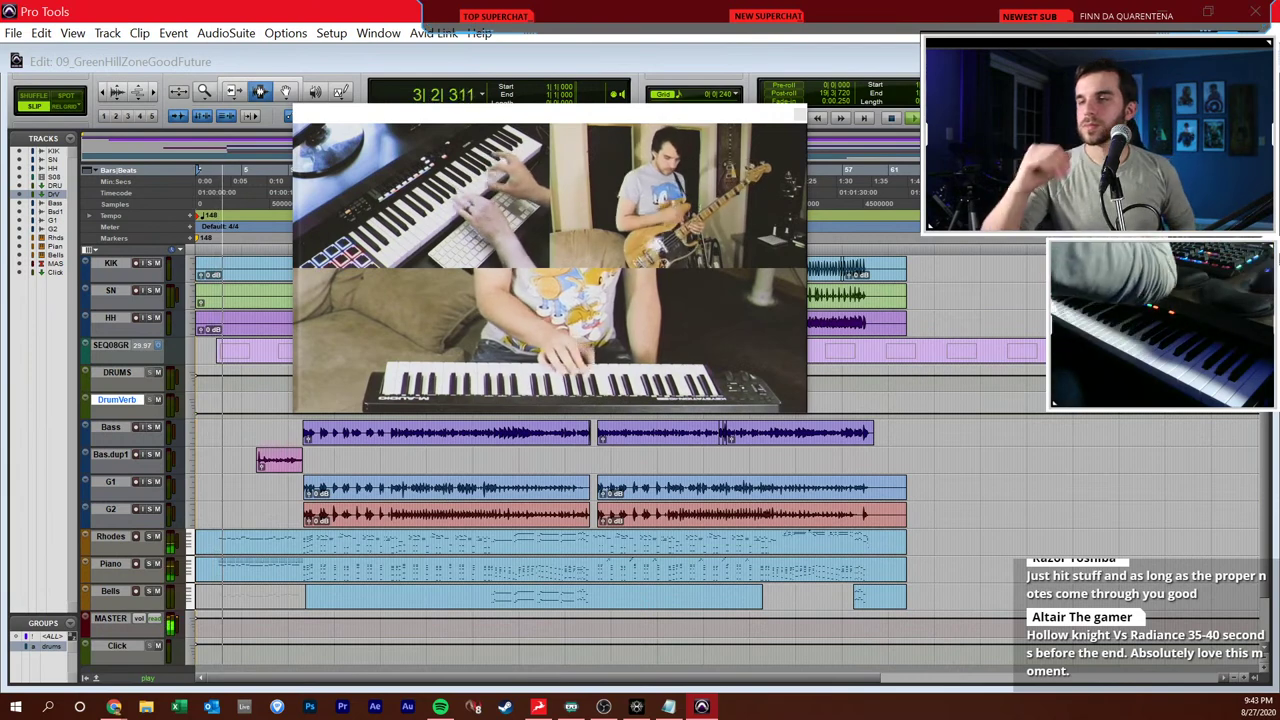
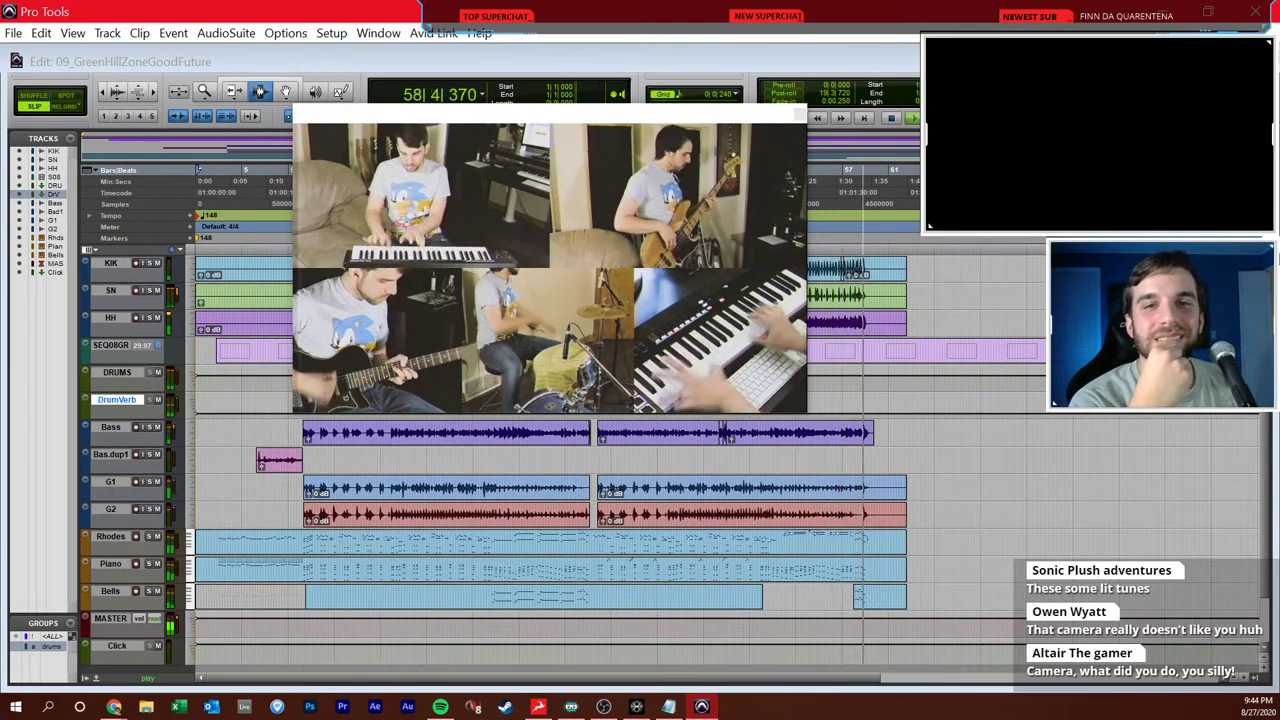
pyautogui.press('space')
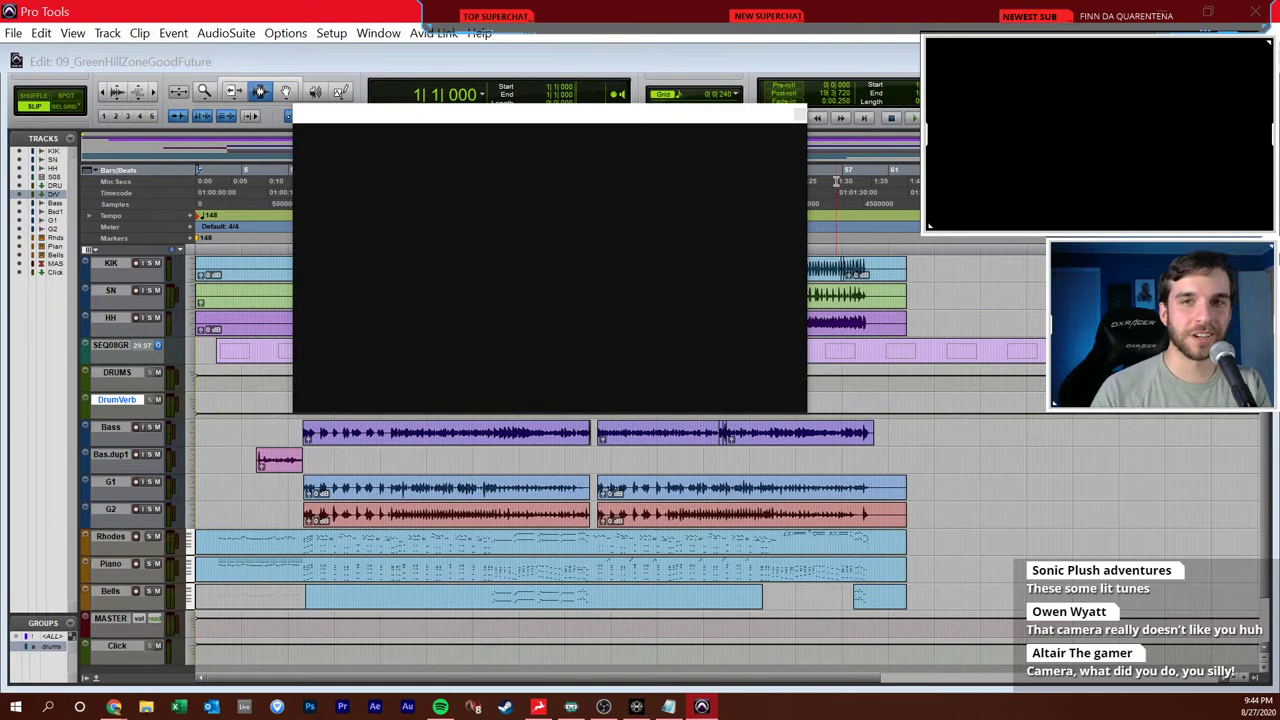
# - Move the video window clear of the transport display and close it
pyautogui.moveTo(724, 110); pyautogui.dragTo(632, 74)
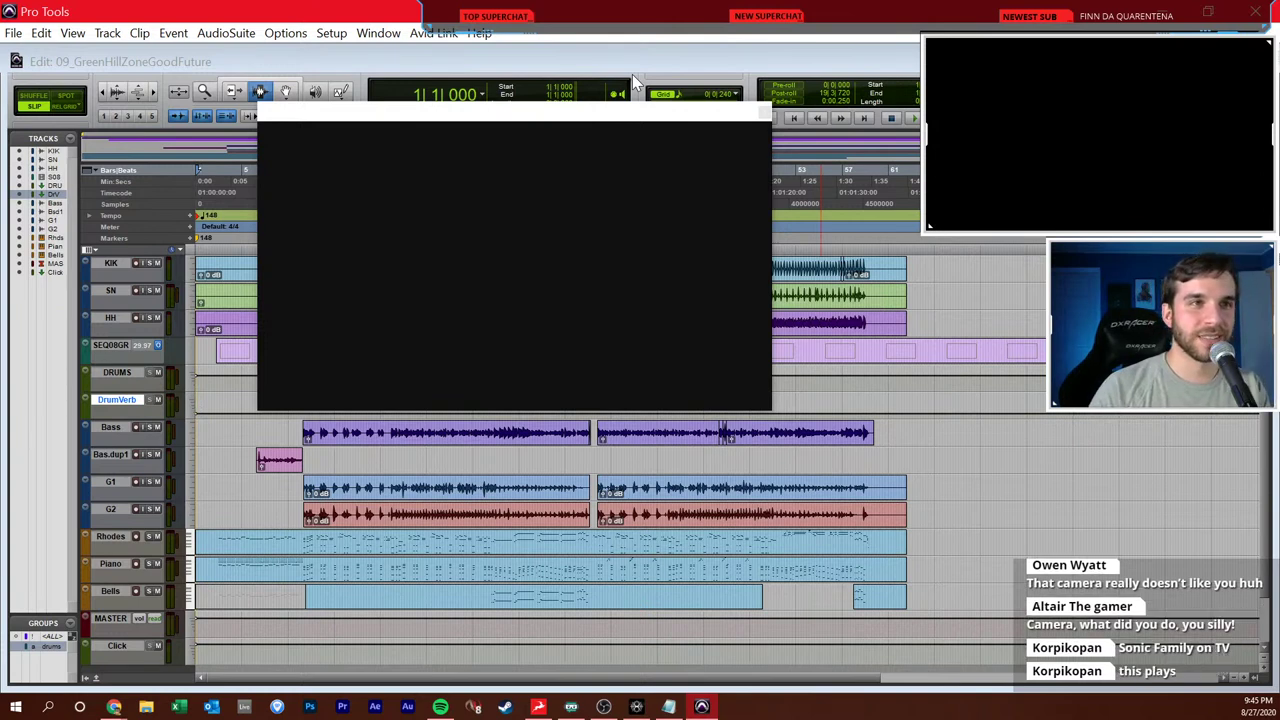
pyautogui.moveTo(655, 115); pyautogui.dragTo(631, 135)
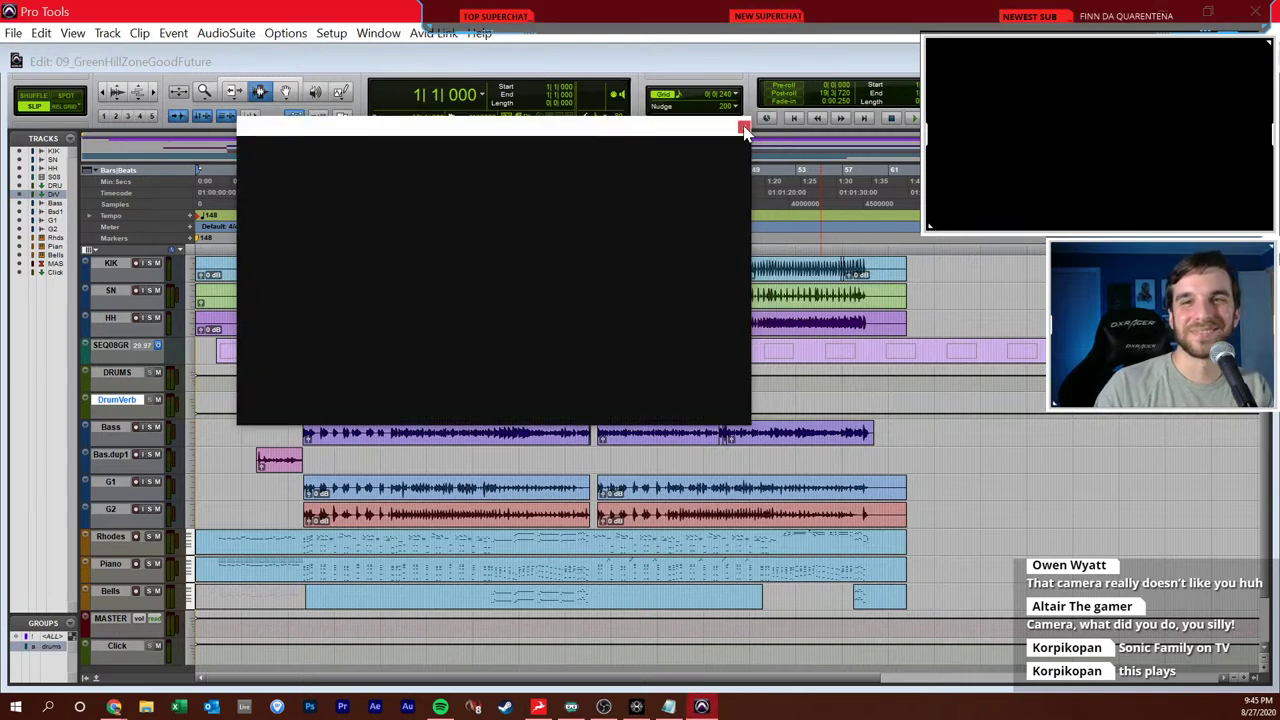
pyautogui.click(744, 128)
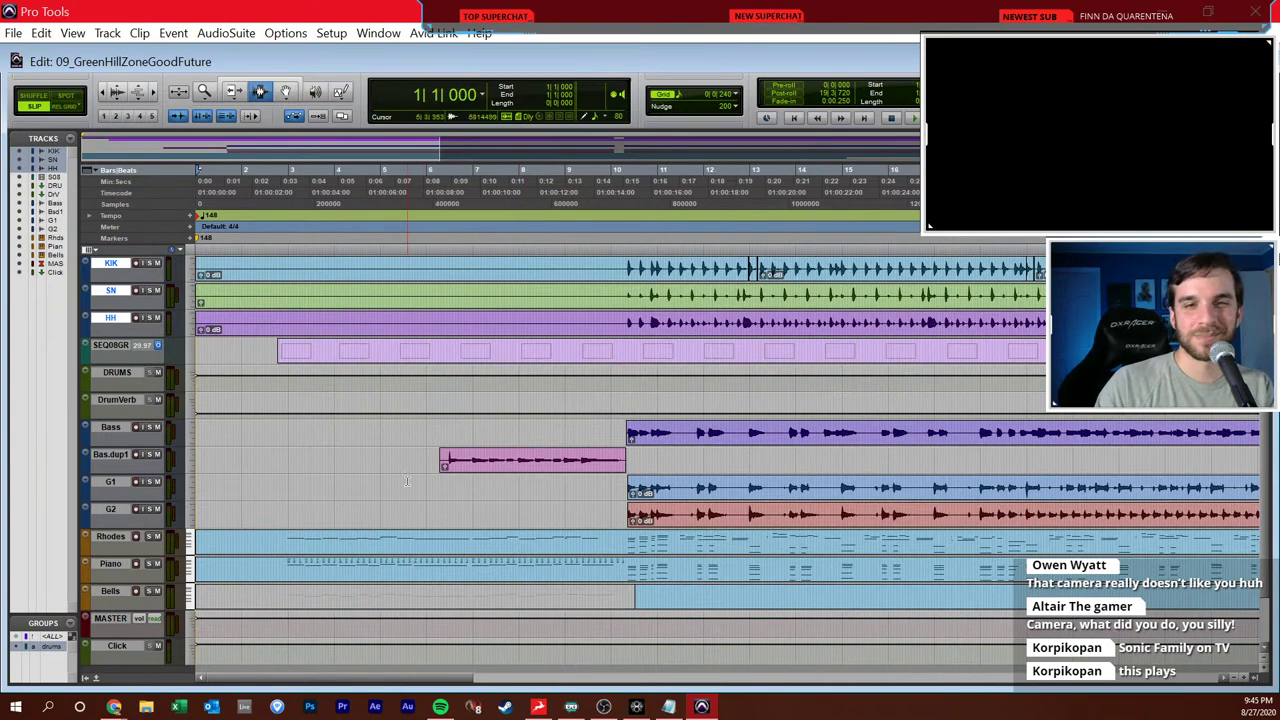
# - Place the edit cursor at 3|1|028 and turn off record enable on the Rhodes track
pyautogui.click(289, 512)
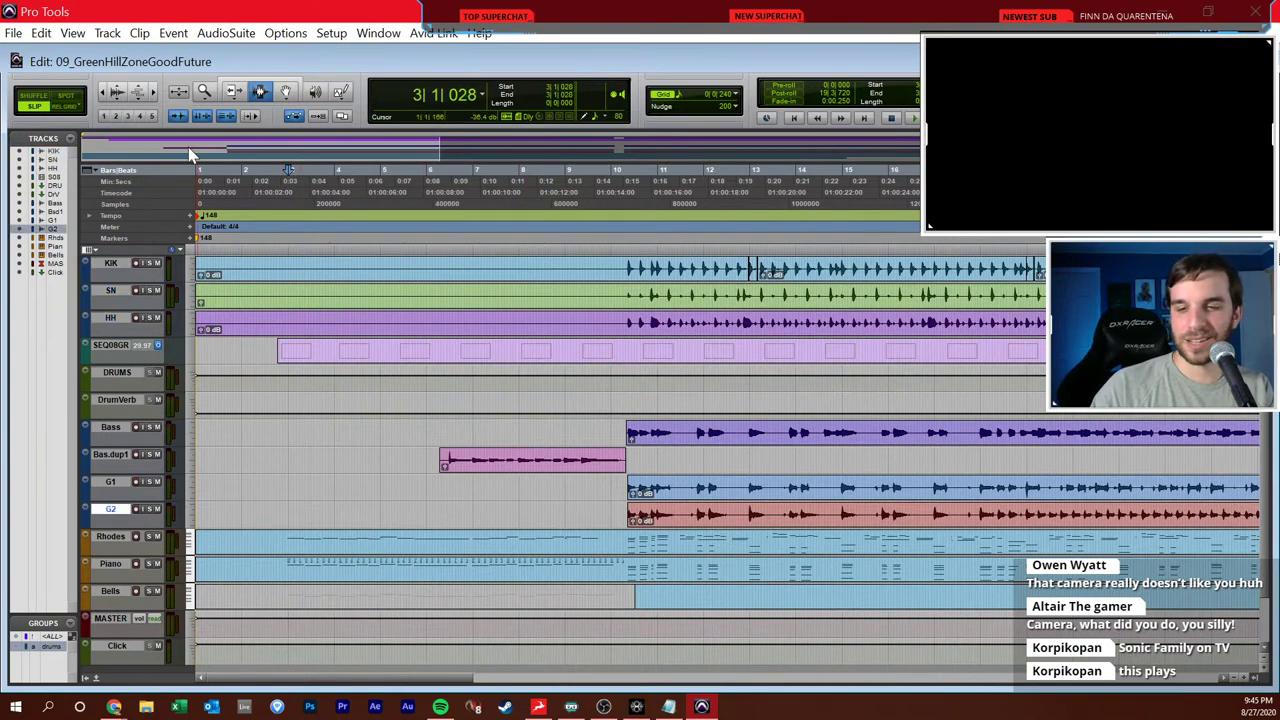
pyautogui.scroll(-2, 301, 544)
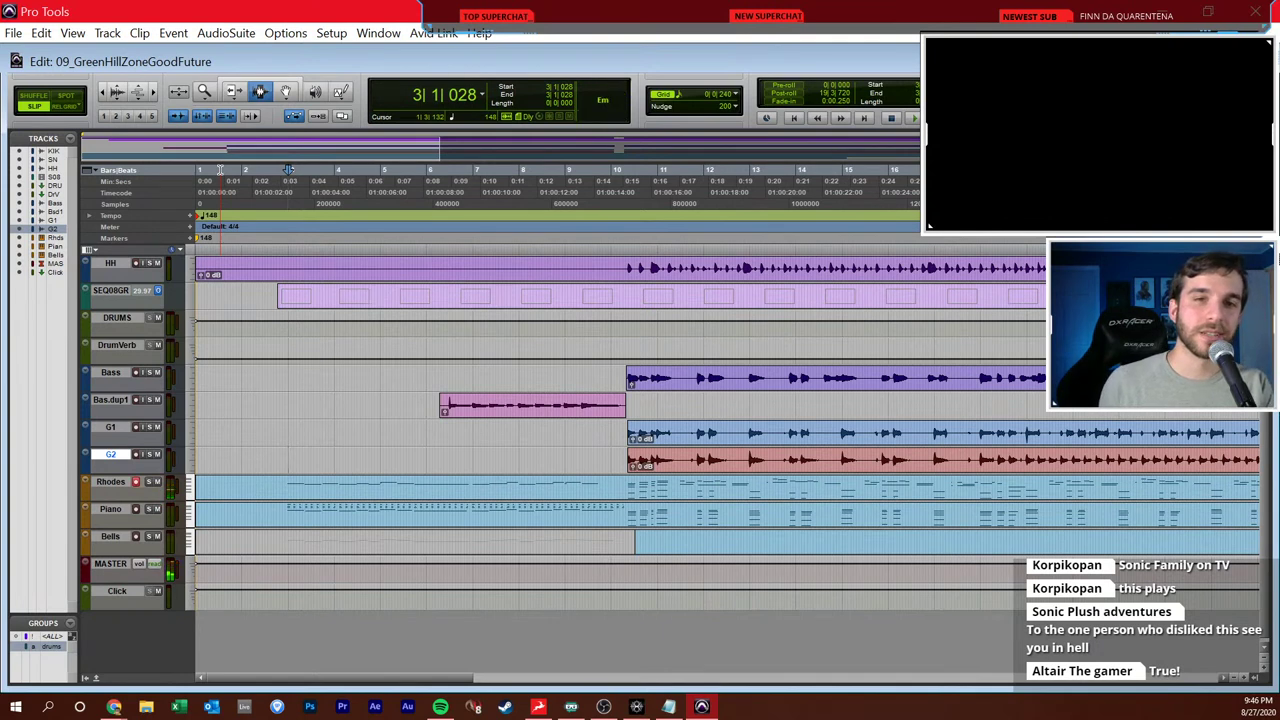
pyautogui.click(138, 482)
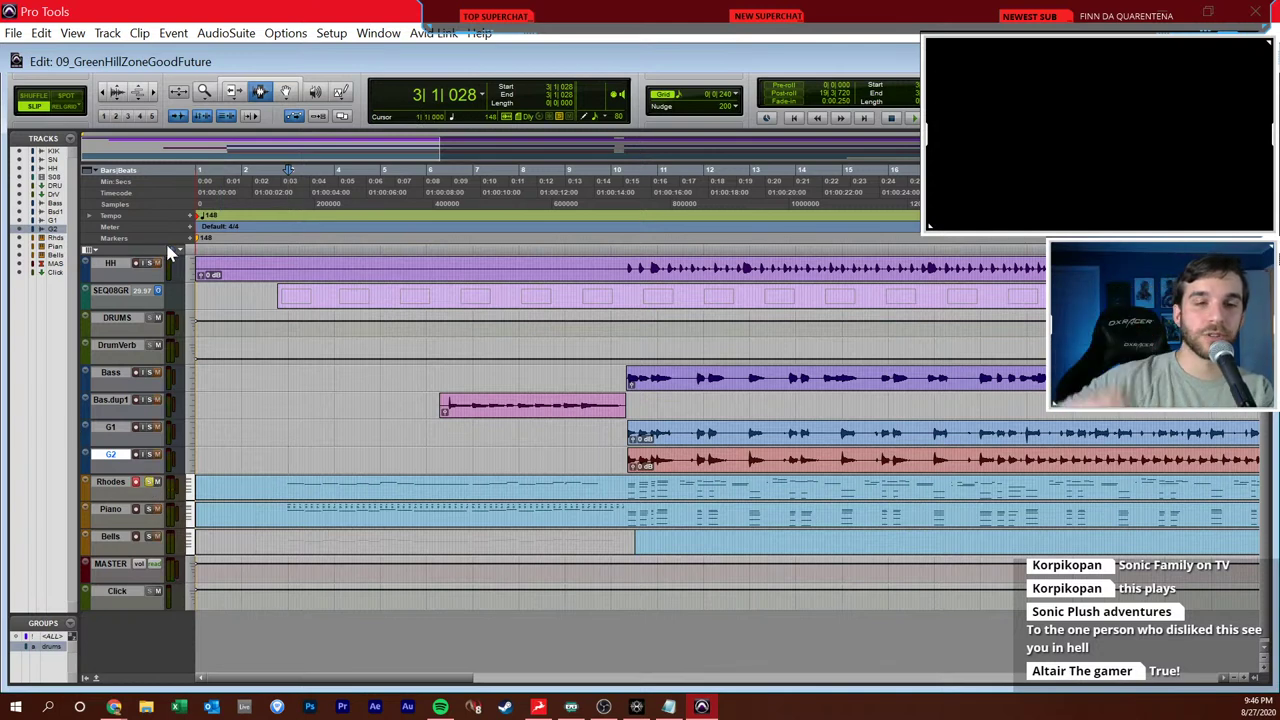
# - Play the soloed Rhodes and Piano tracks from 3|1|028 and add Bas.dup1 to the solo during playback
pyautogui.press('space')
pyautogui.press('space')
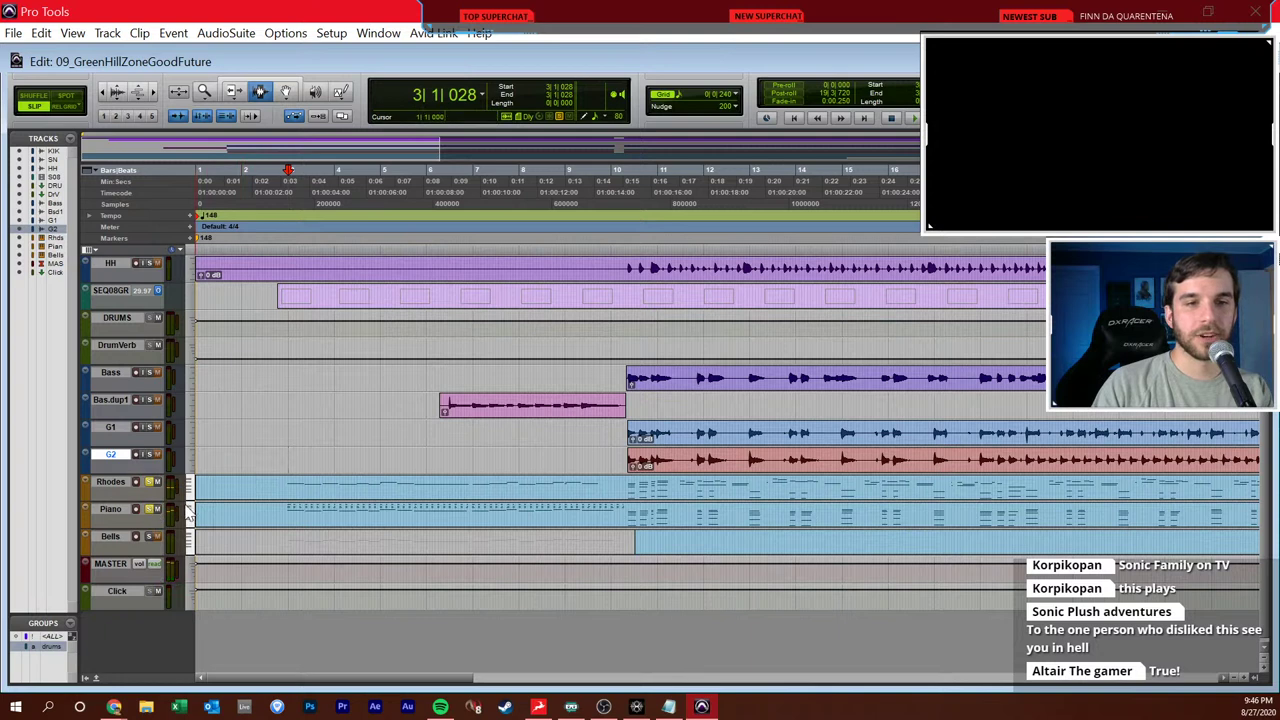
pyautogui.press('space')
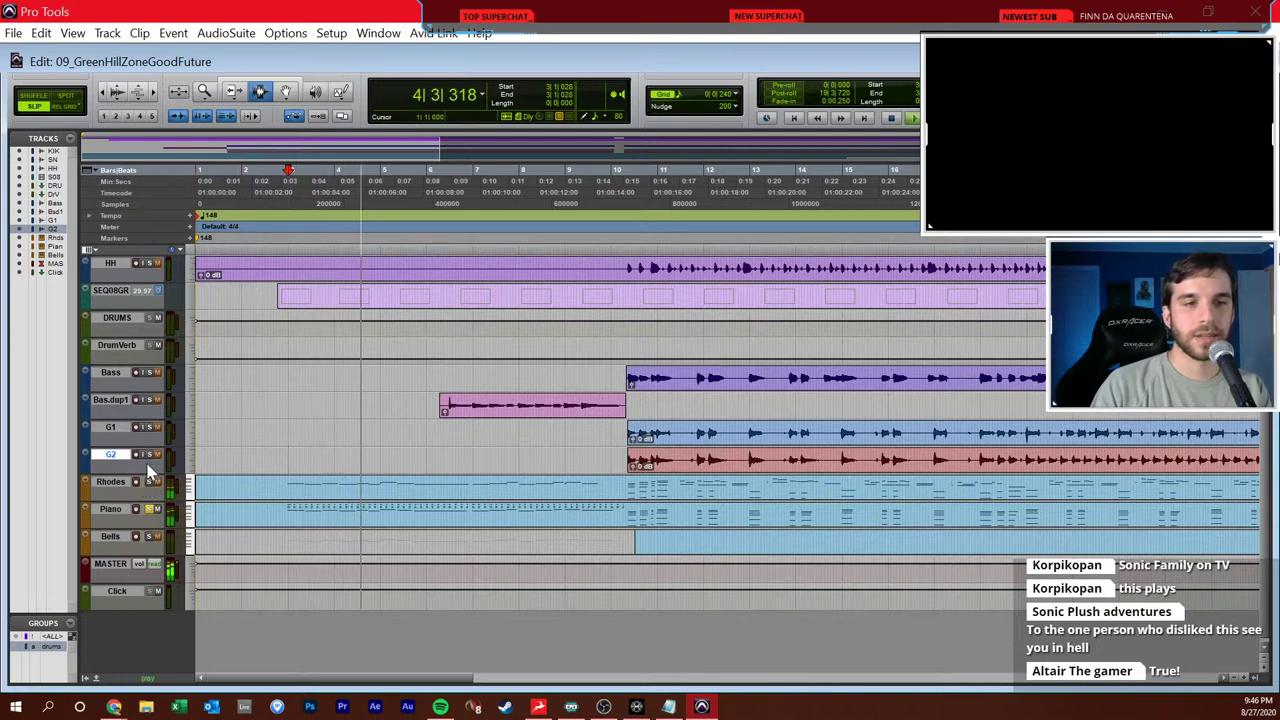
pyautogui.click(149, 400)
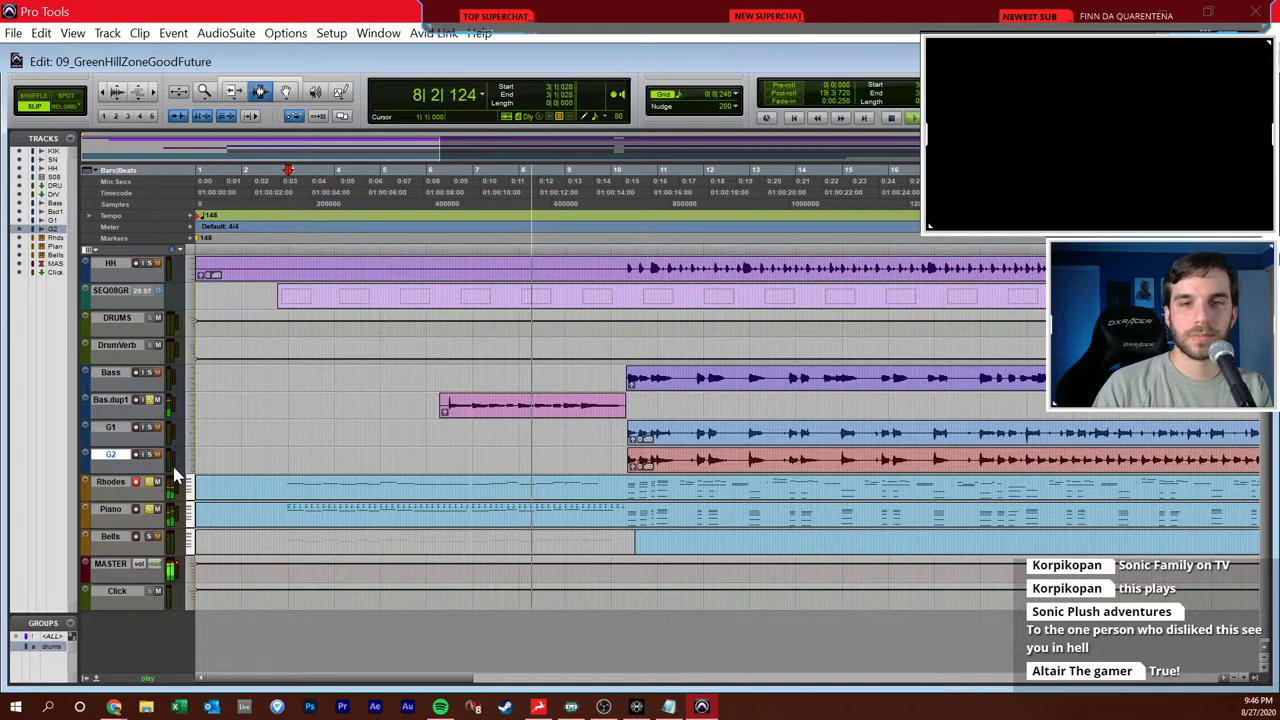
pyautogui.hscroll(5, 446, 450)
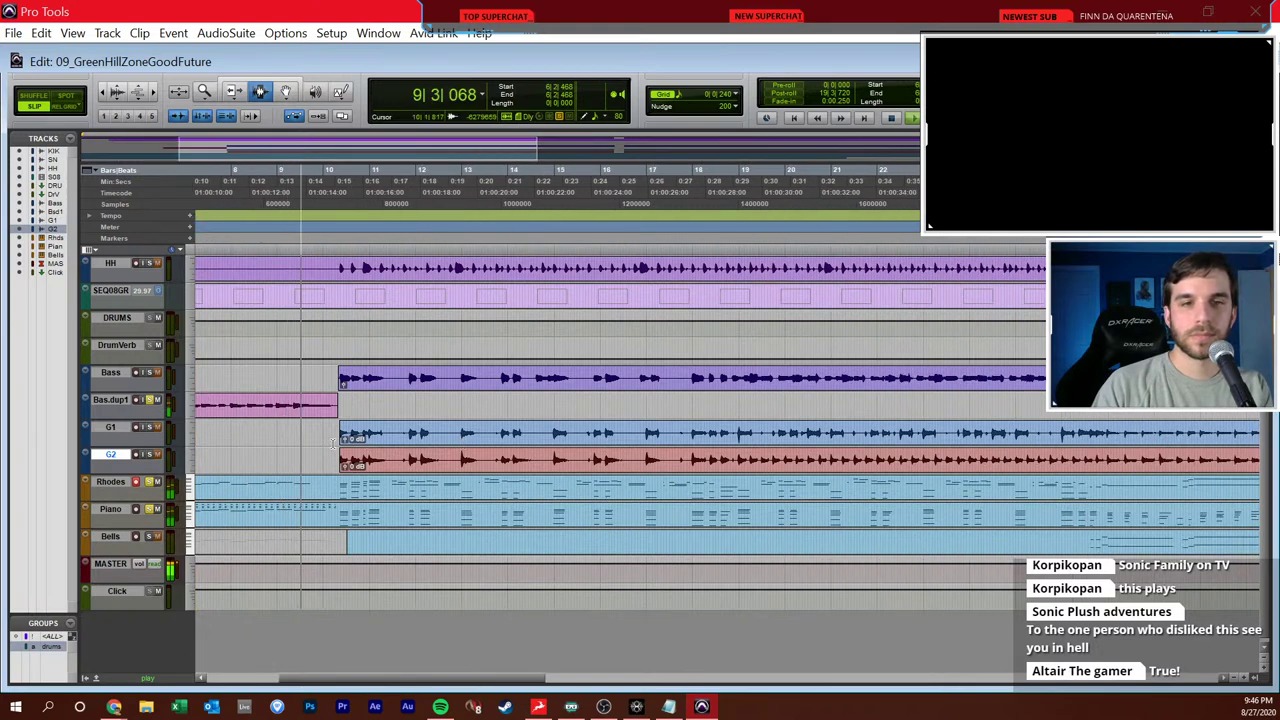
# - Place the edit cursor near bar 11 on the drum tracks and clear the solos on Bas.dup1, Rhodes and Piano
pyautogui.scroll(2, 335, 445)
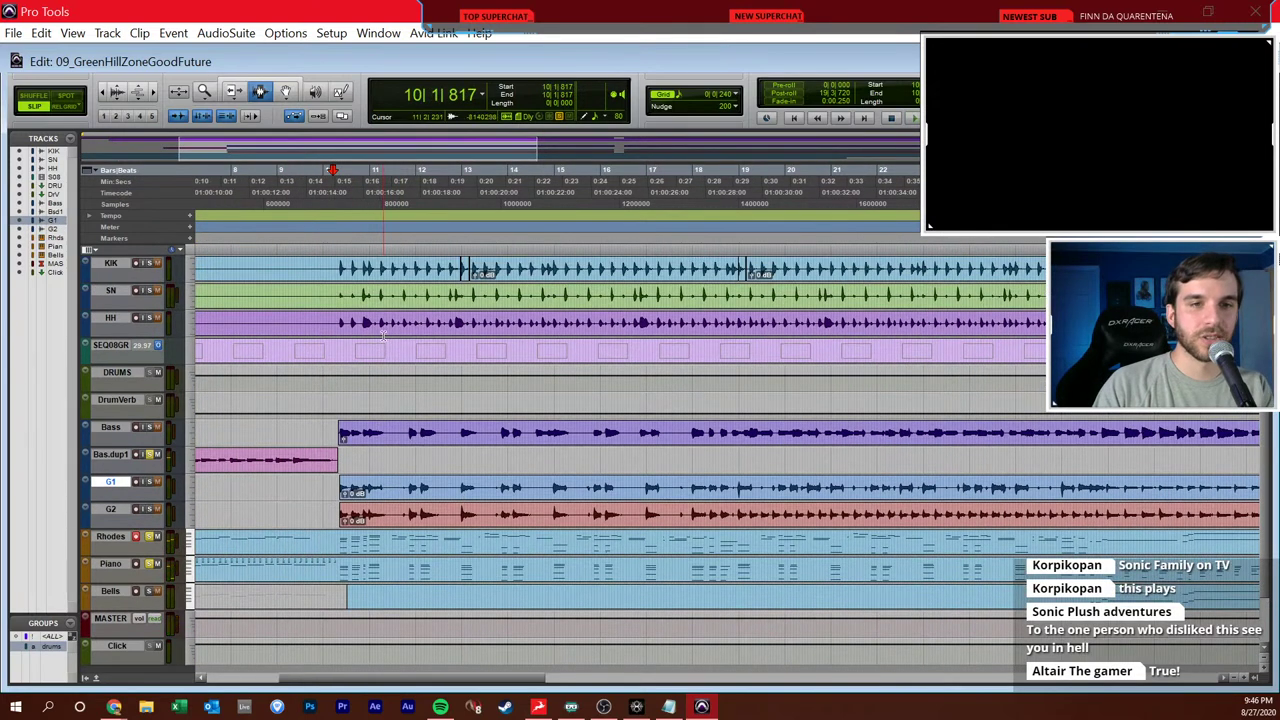
pyautogui.click(372, 278)
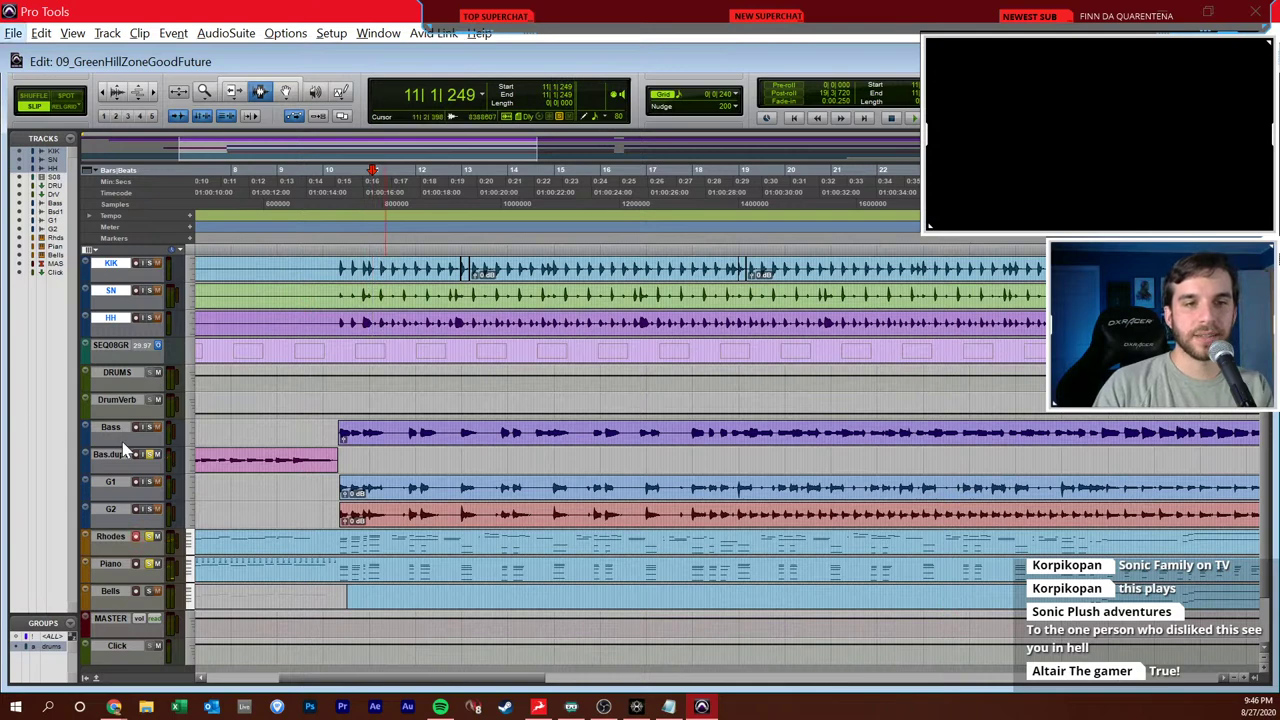
pyautogui.press('space')
pyautogui.hotkey('ctrl', ']')
pyautogui.hotkey('ctrl', ']')
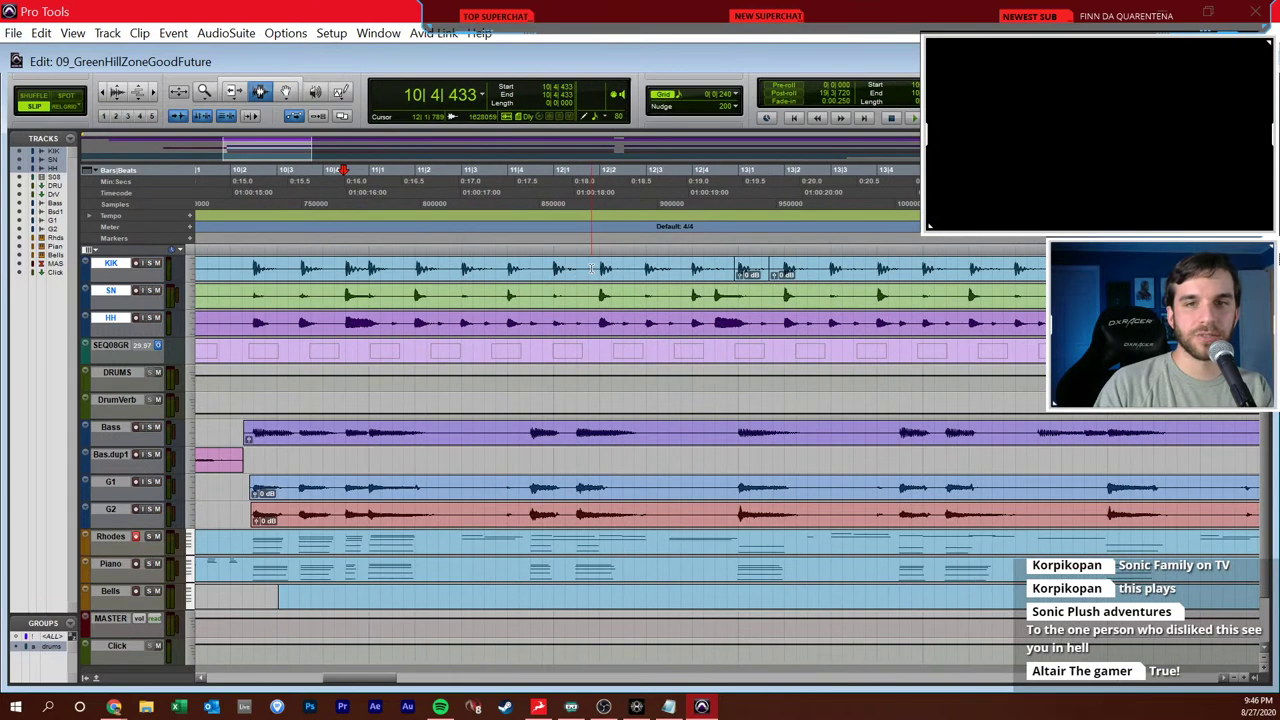
# - Set the grid value to one bar and play the soloed KIK, SN and HH tracks from 11|1|027
pyautogui.click(722, 94)
pyautogui.click(760, 100)
pyautogui.click(370, 298)
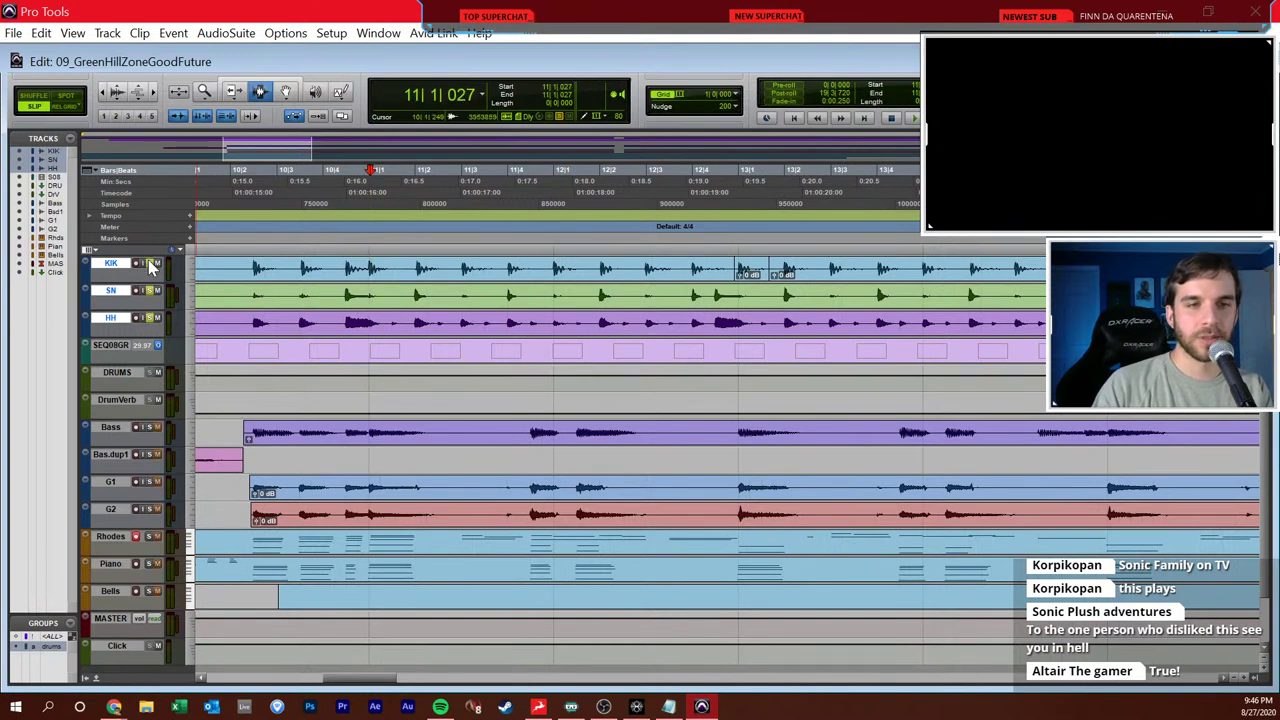
pyautogui.press('space')
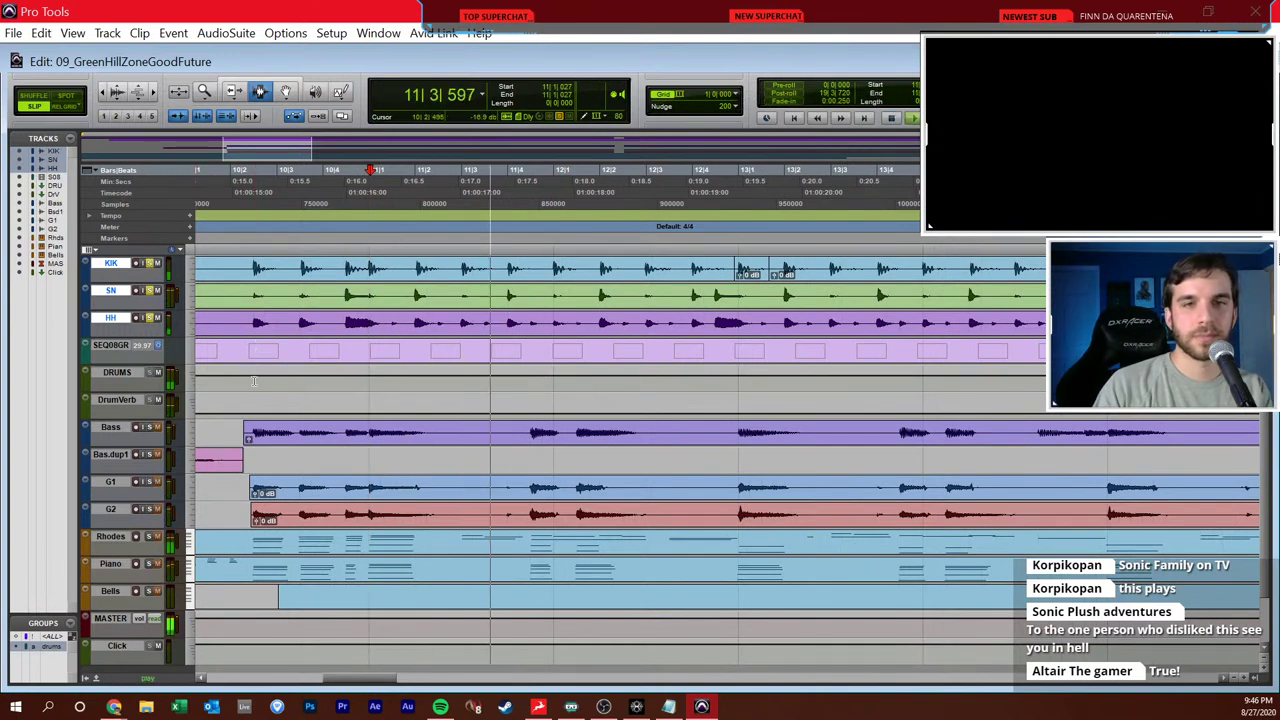
# - Switch to Grid mode and play the soloed drum tracks from 11|1|000
pyautogui.press('space')
pyautogui.click(376, 291)
pyautogui.click(372, 289)
pyautogui.press('F4')
pyautogui.click(372, 289)
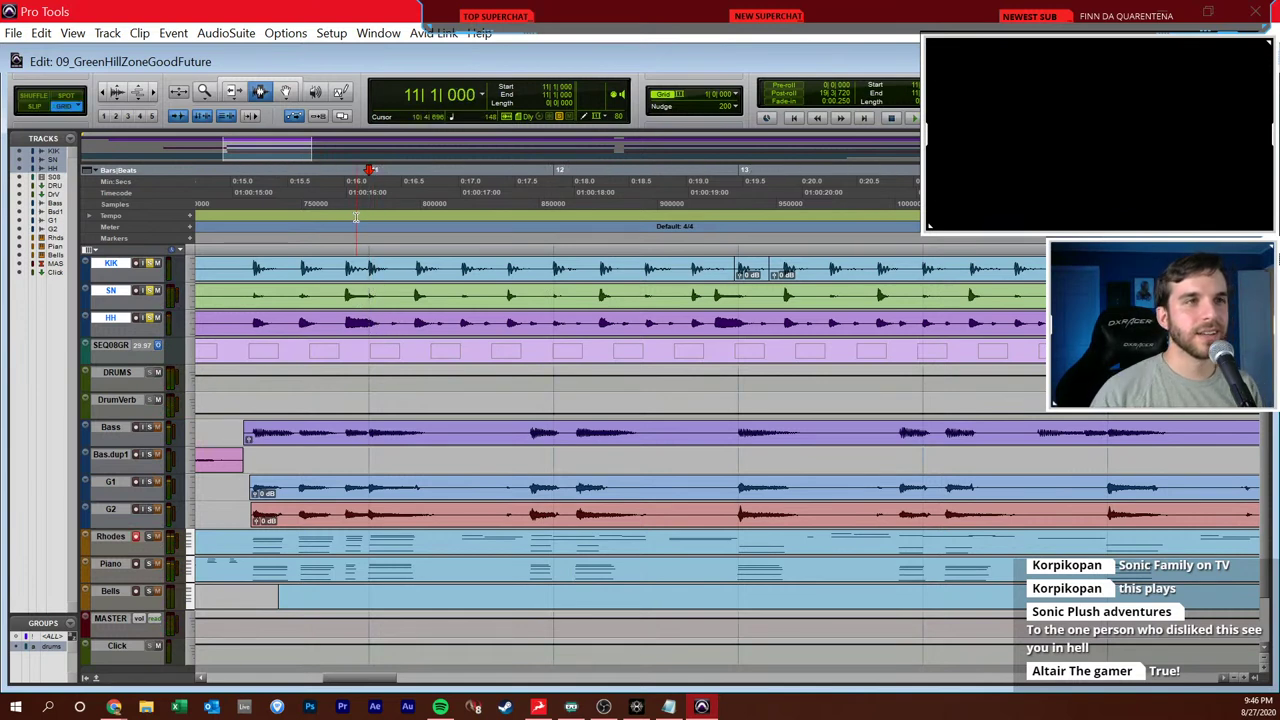
pyautogui.press('space')
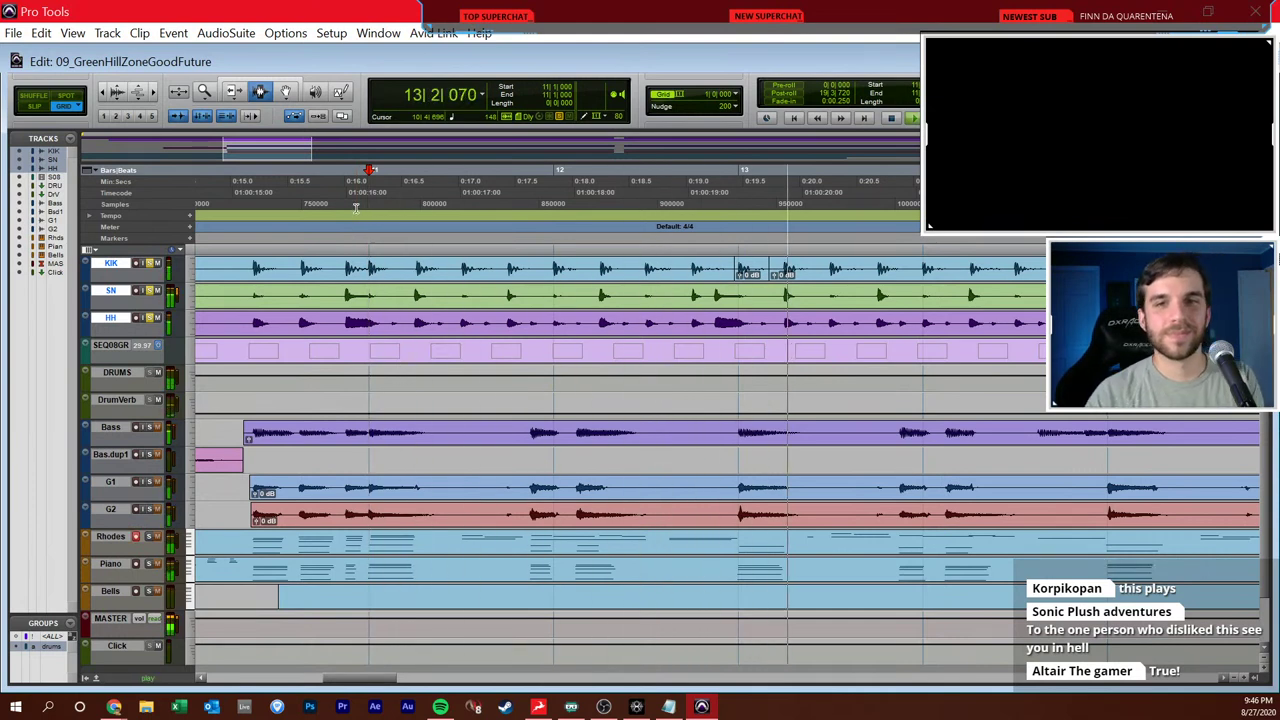
pyautogui.press('space')
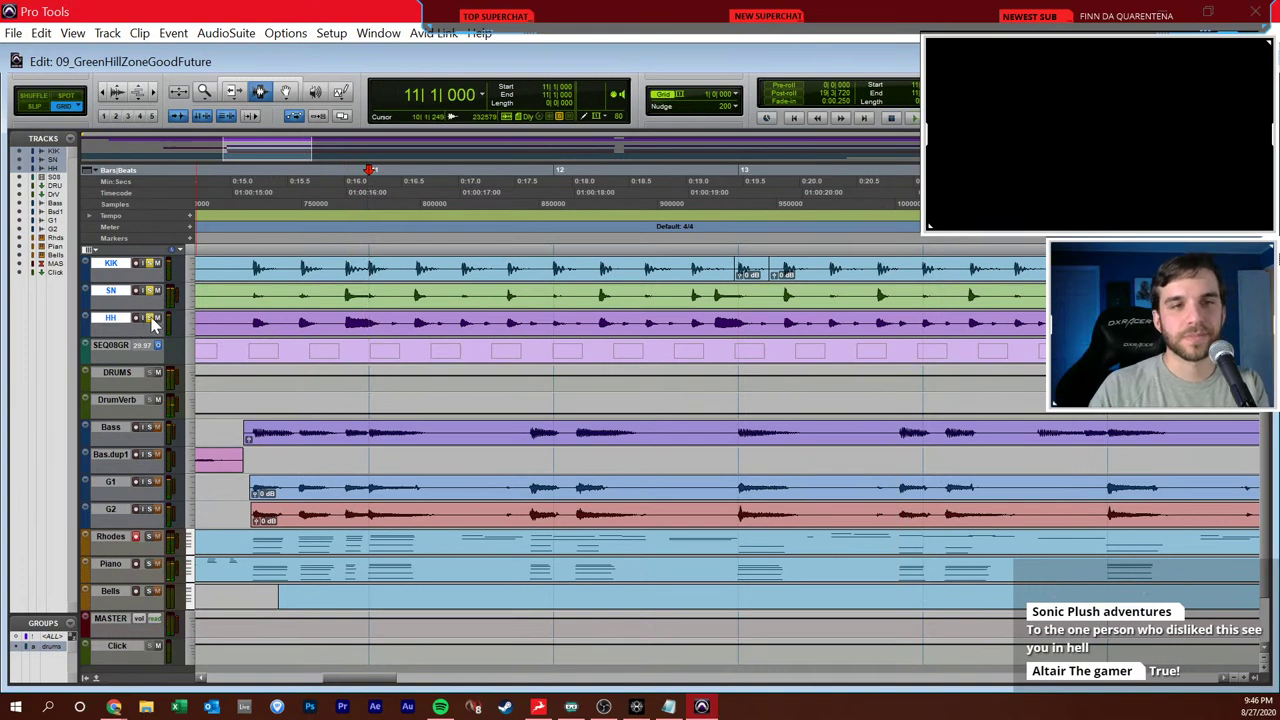
# - Replace the drum solos with Bass, G1, G2, Rhodes and Piano and play them from 11|1|000
pyautogui.click(150, 428)
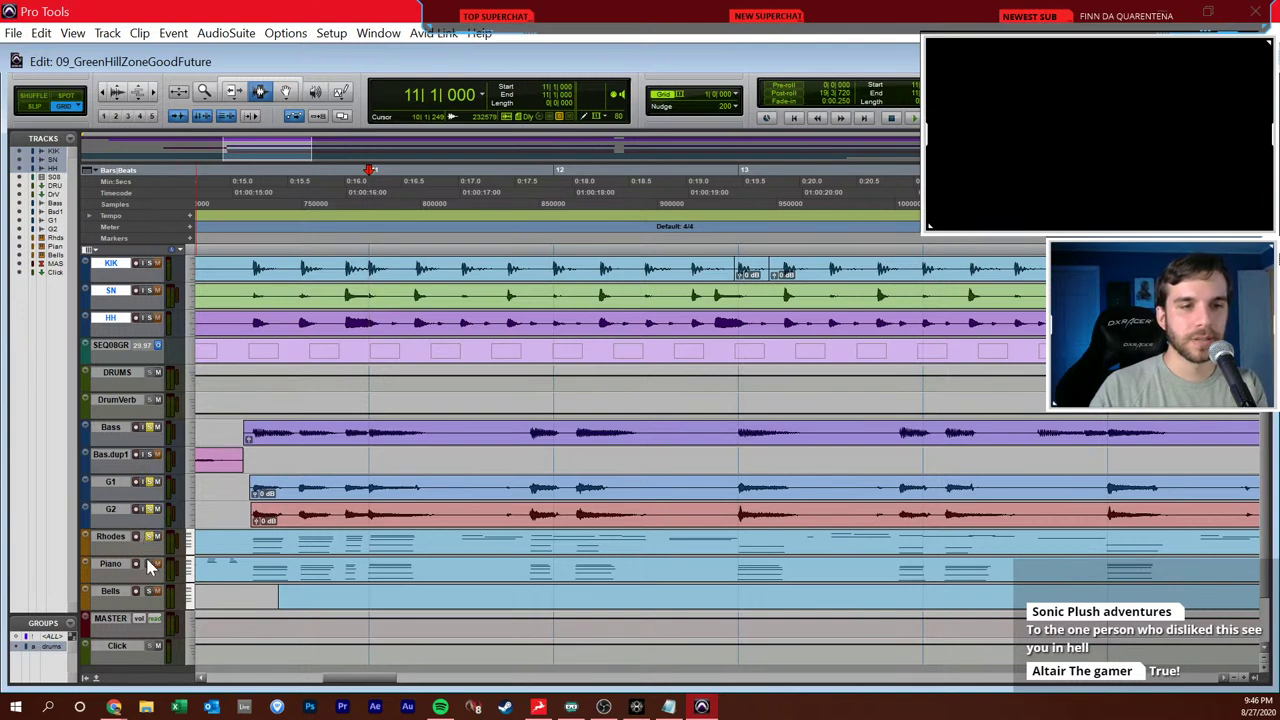
pyautogui.press('space')
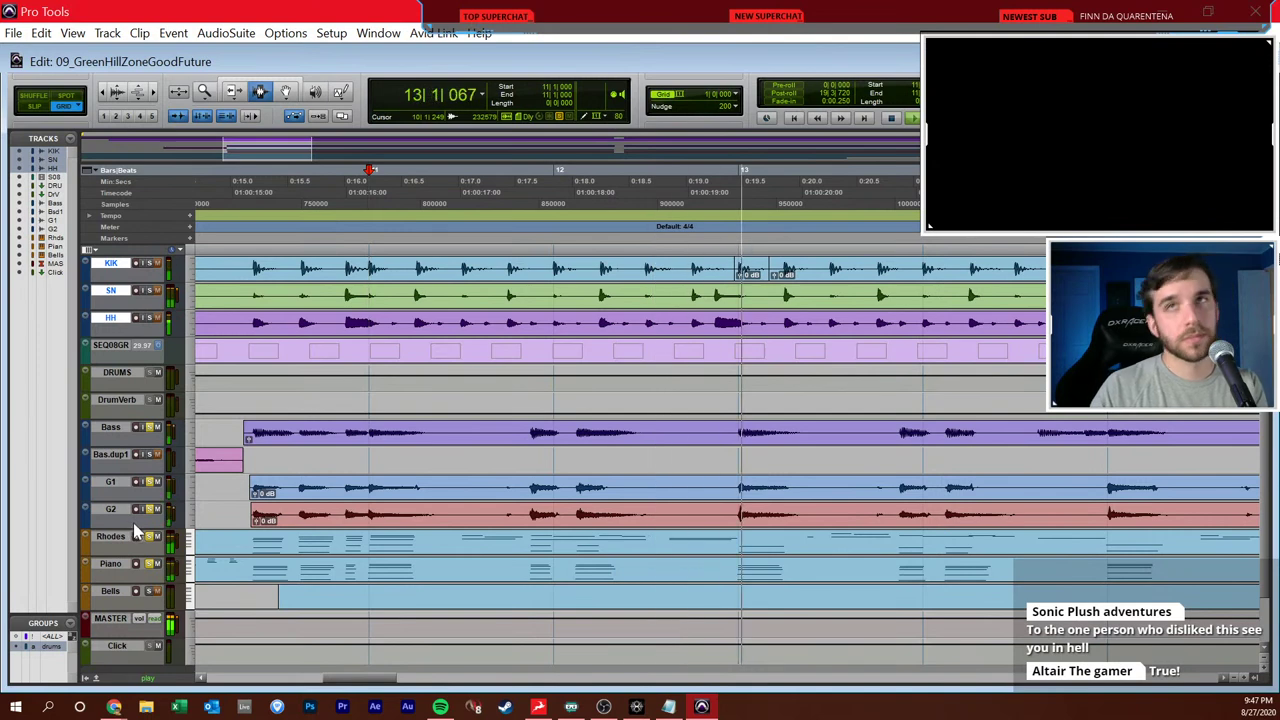
pyautogui.press('space')
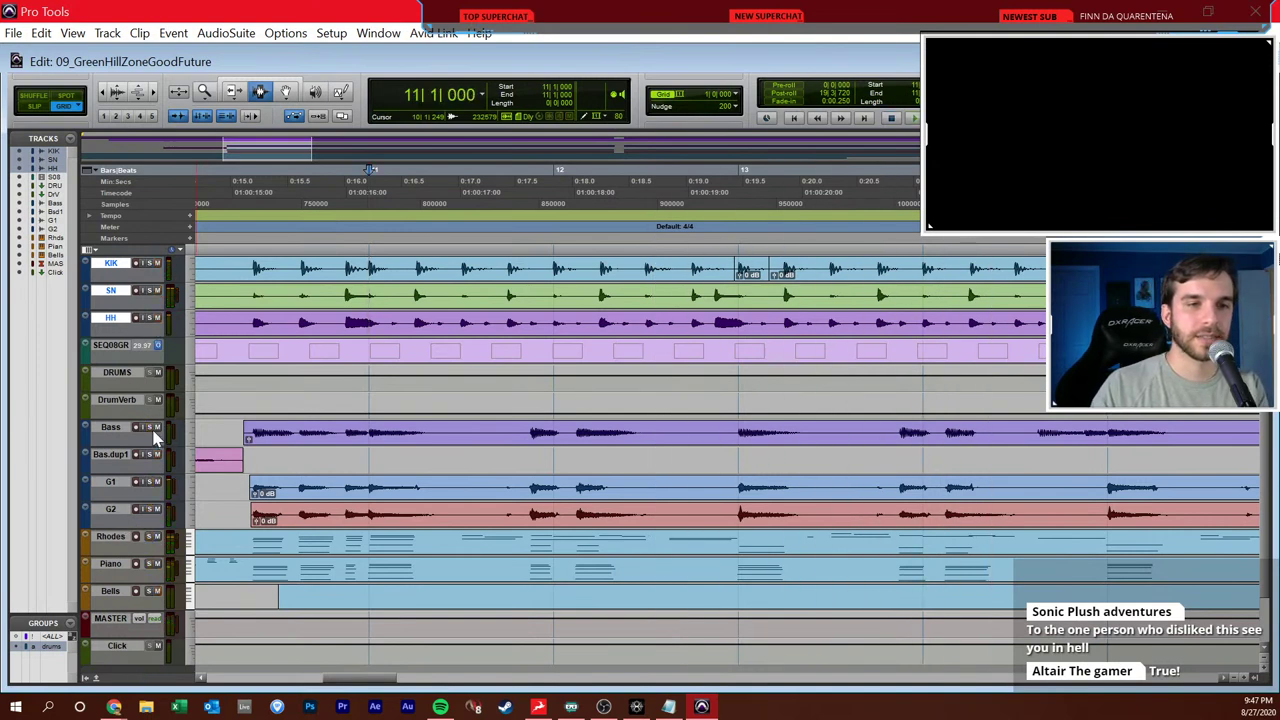
# - Play the full mix from 11|1|000 and show the video window, shrinking it and moving it up above the tracks
pyautogui.press('space')
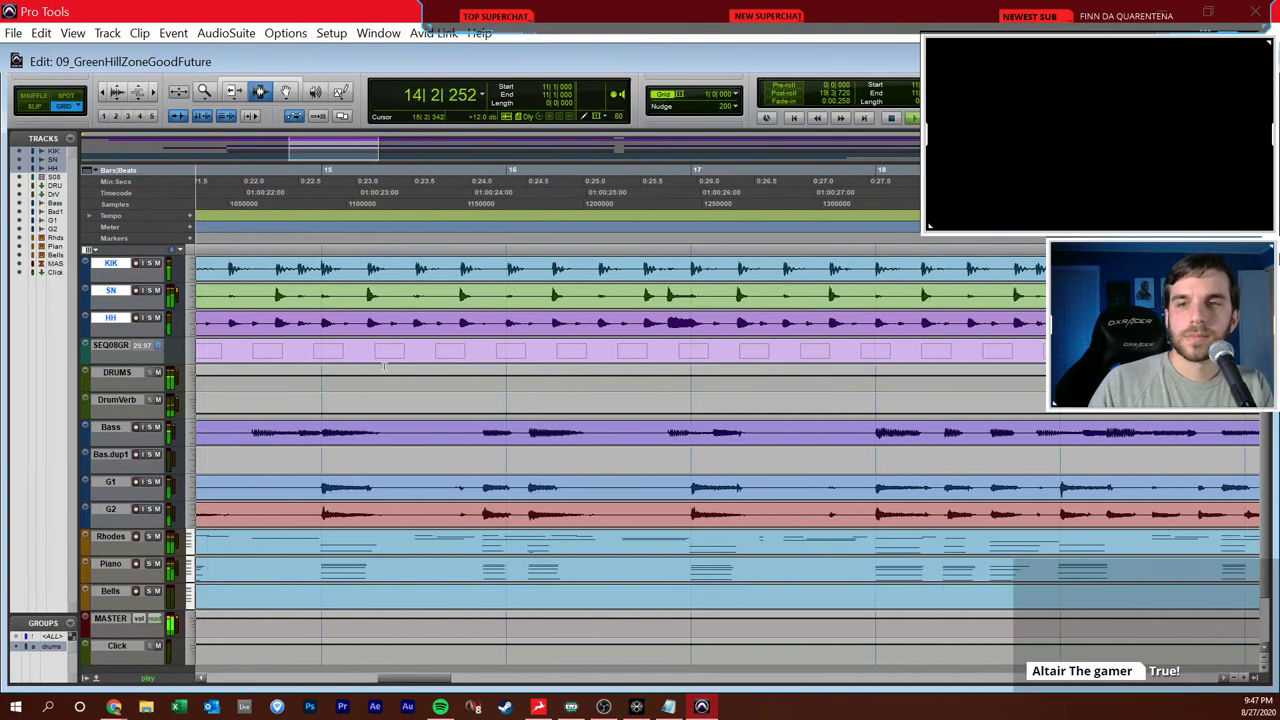
pyautogui.hotkey('ctrl', '9')
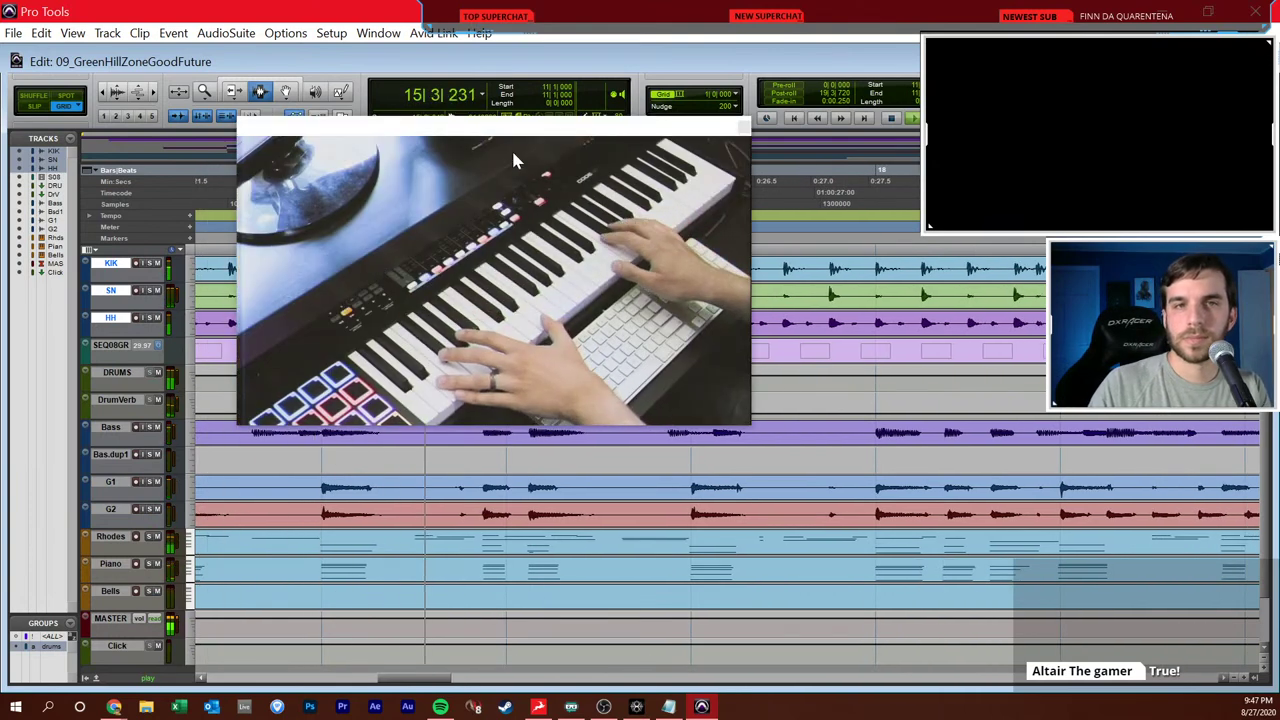
pyautogui.click(745, 381)
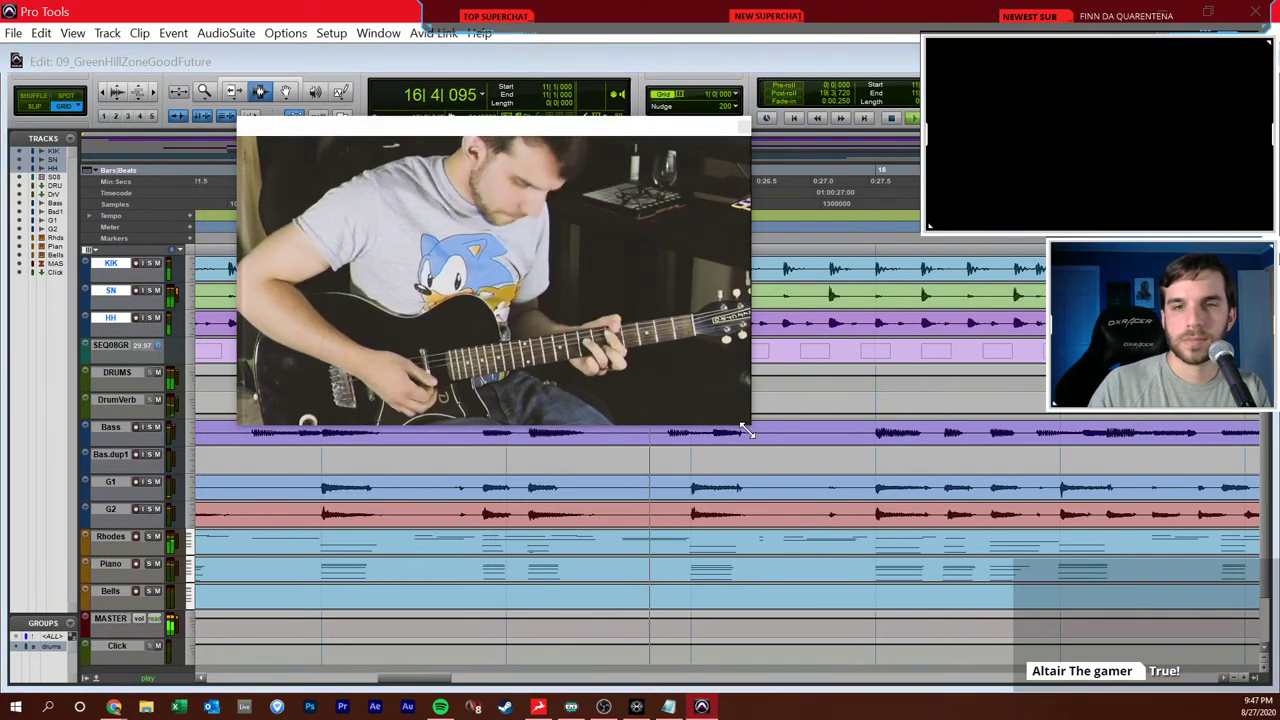
pyautogui.moveTo(748, 427); pyautogui.dragTo(586, 338)
pyautogui.moveTo(450, 118); pyautogui.dragTo(450, 90)
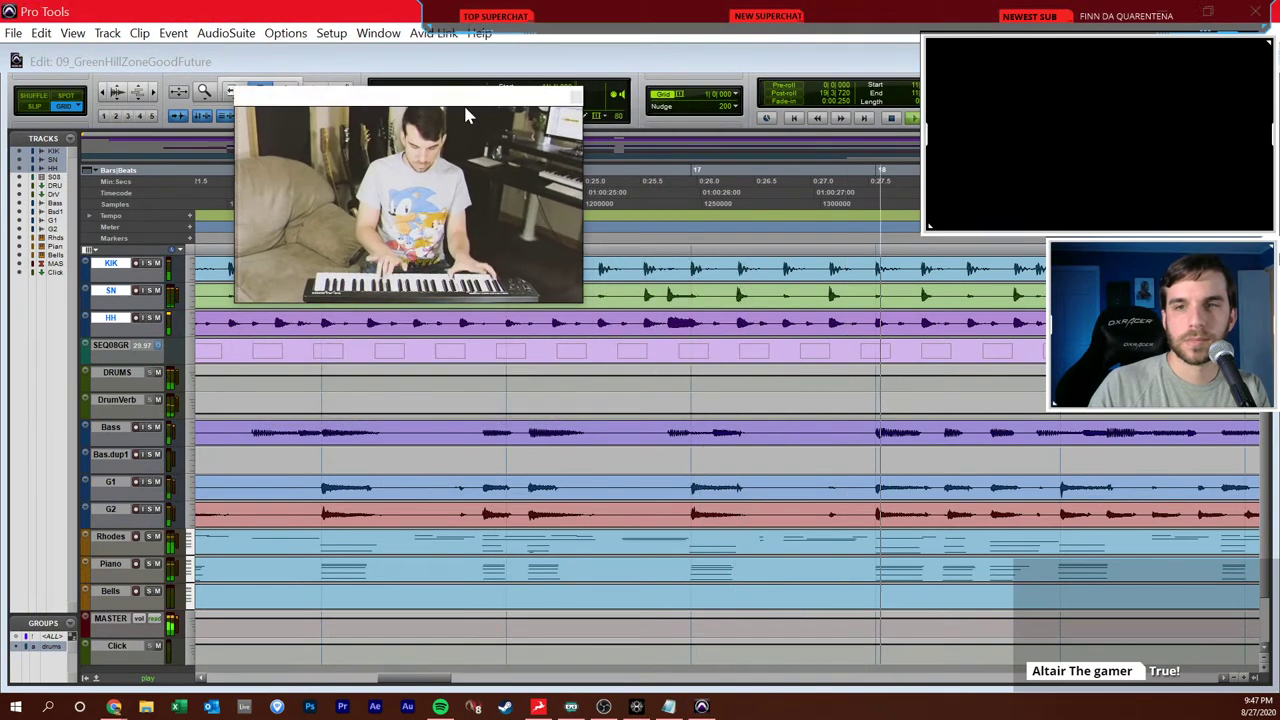
# - Solo the Bass track and play it from bar 19, returning to the full mix
pyautogui.click(587, 433)
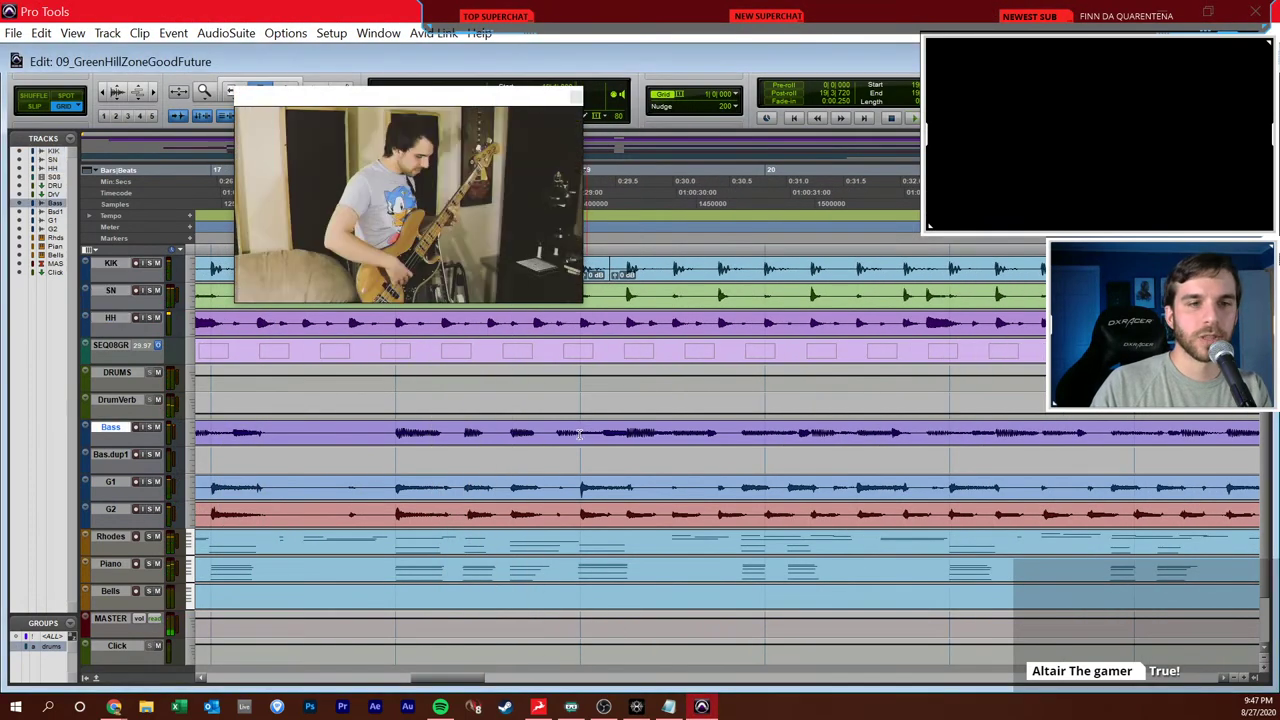
pyautogui.click(149, 427)
pyautogui.press('space')
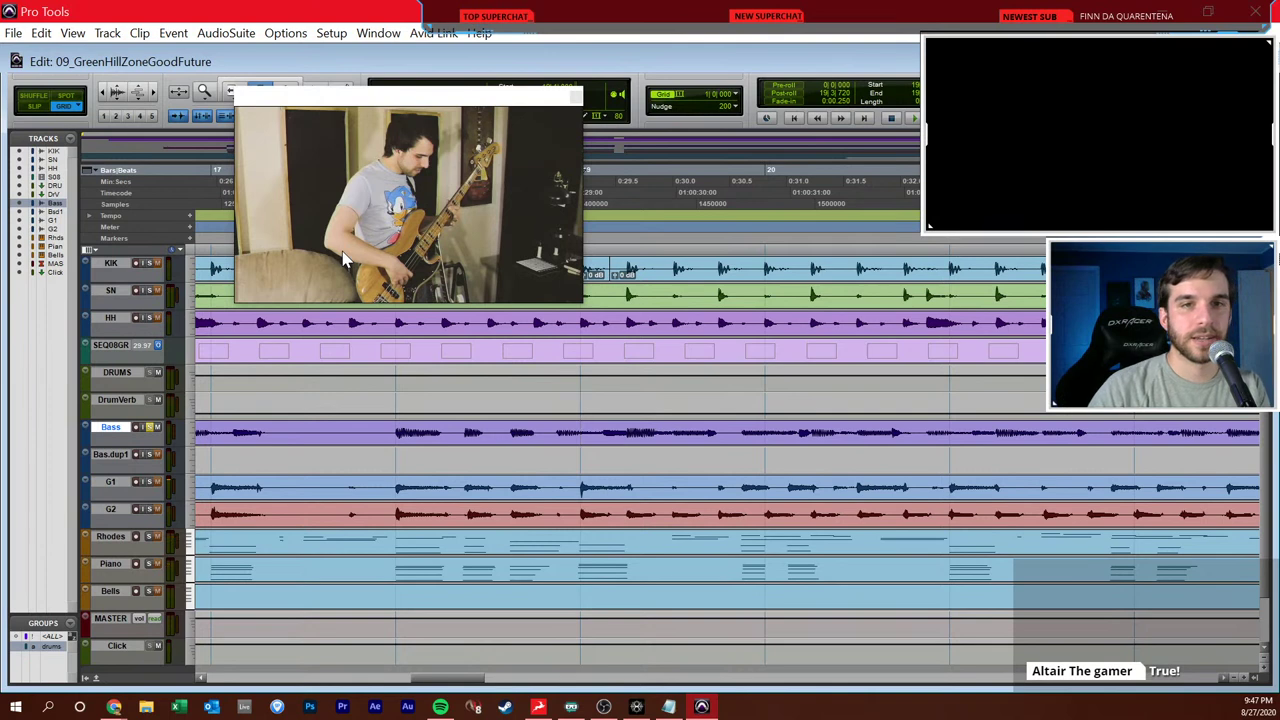
pyautogui.press('space')
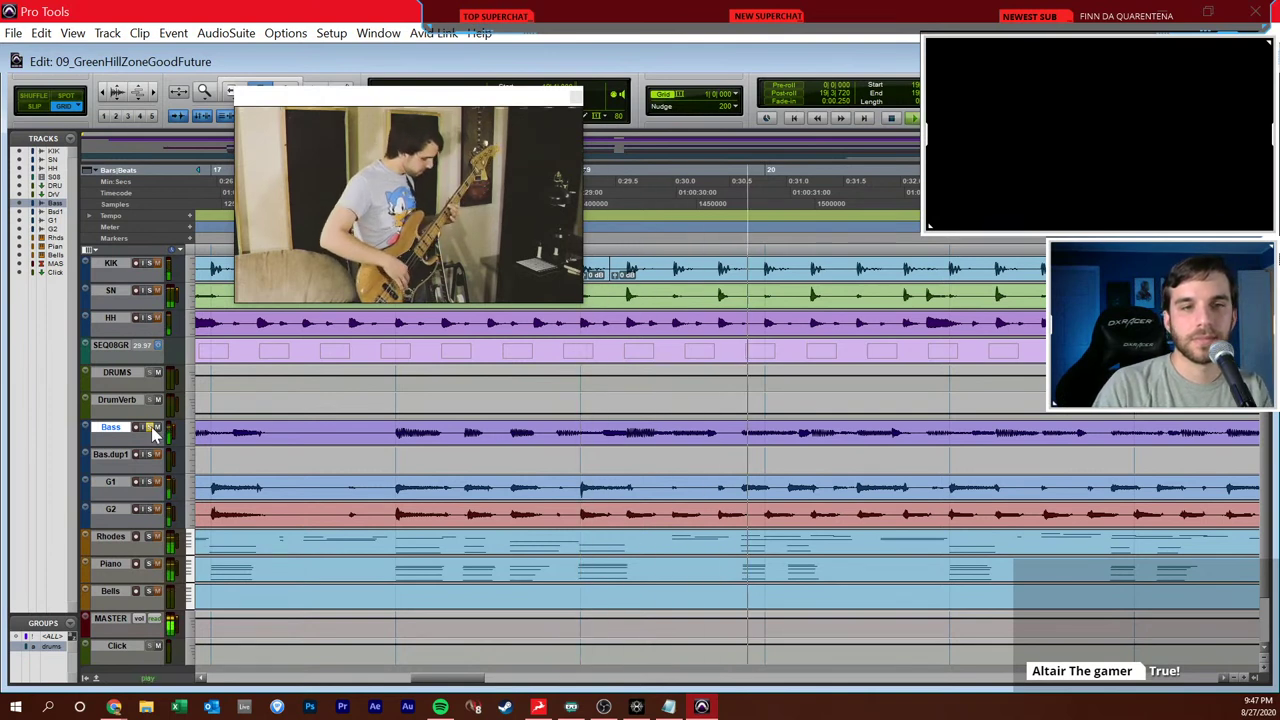
pyautogui.press('space')
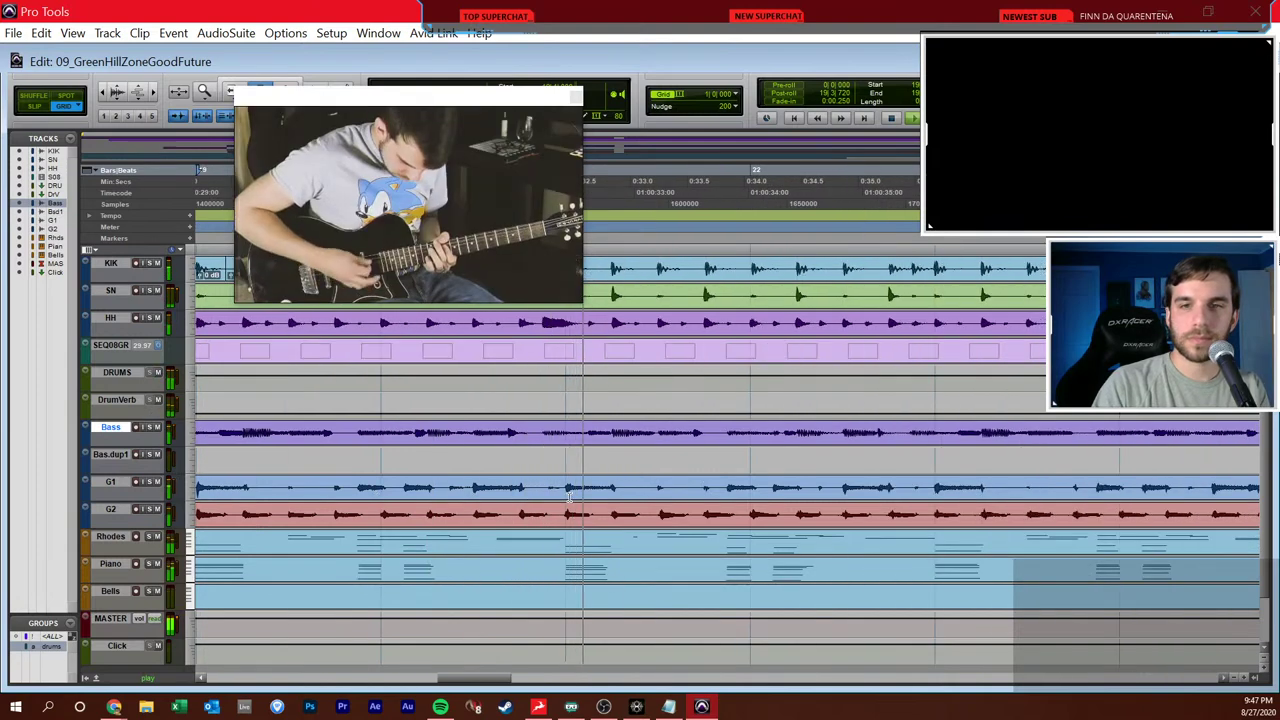
# - Solo the G1 and G2 guitar tracks in turn and together, and play them against the full mix from bar 19
pyautogui.hotkey('ctrl', '[')
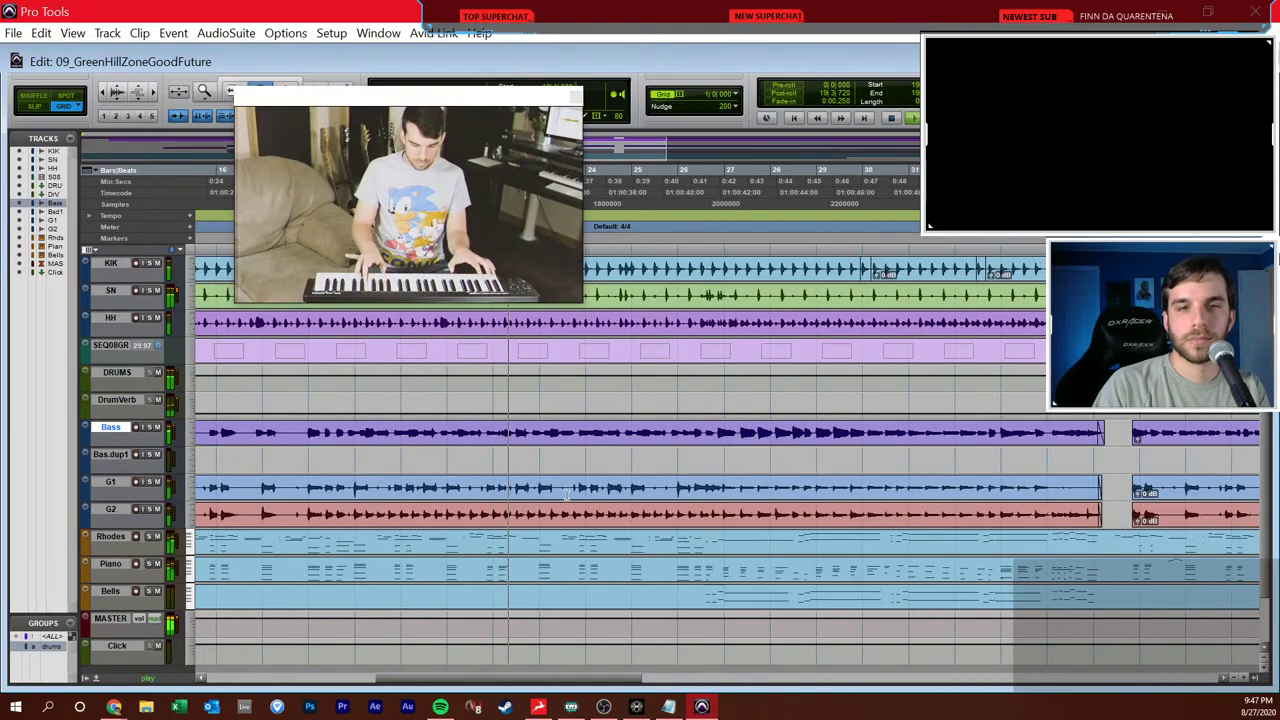
pyautogui.press('space')
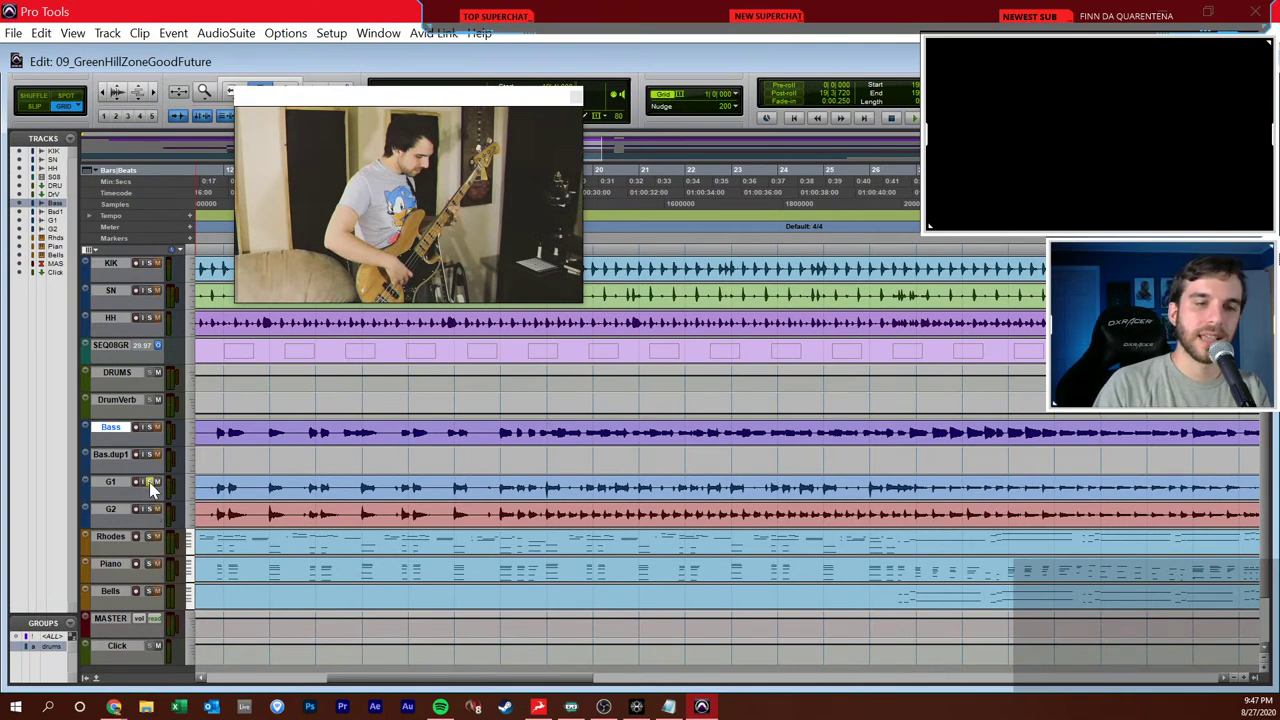
pyautogui.press('space')
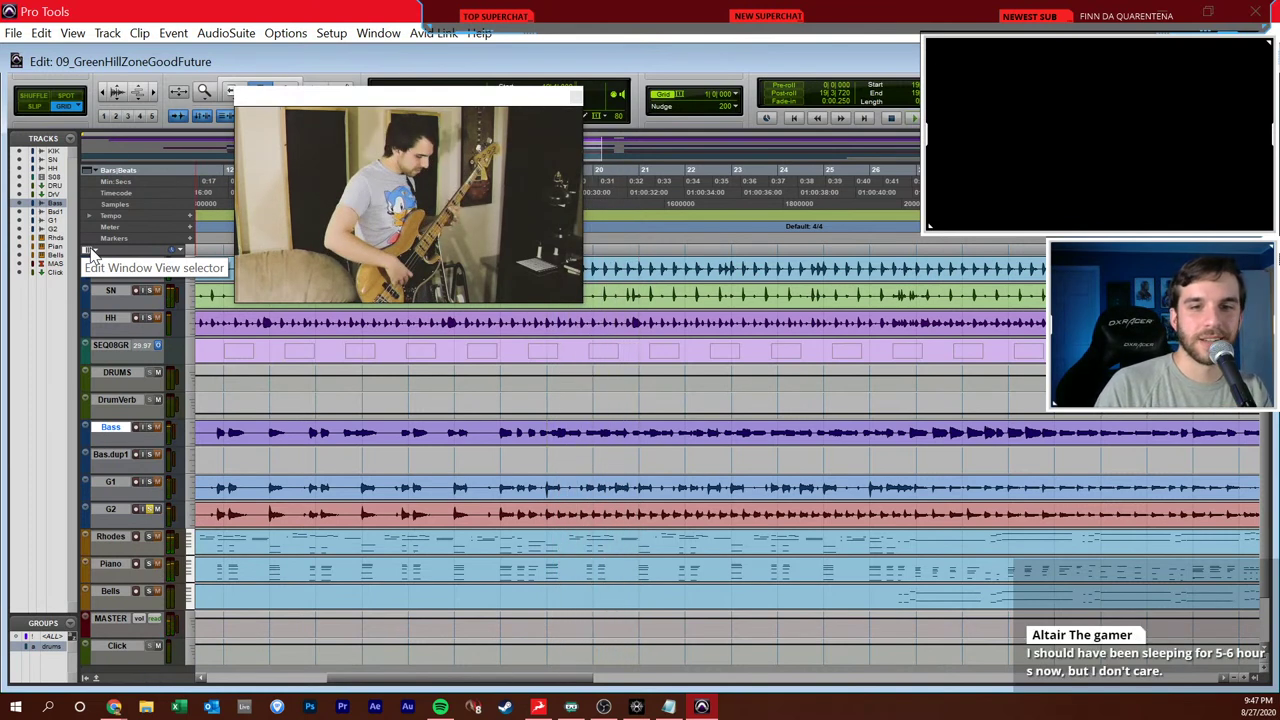
pyautogui.press('space')
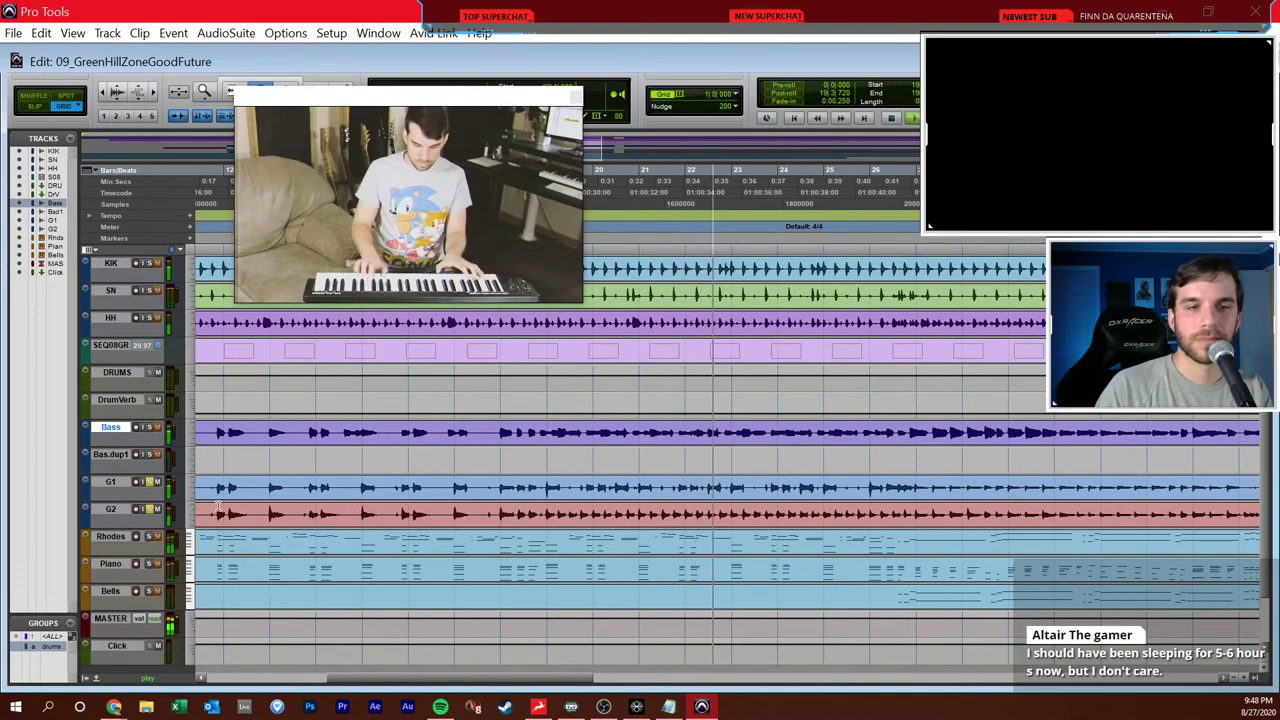
pyautogui.press('space')
pyautogui.press('space')
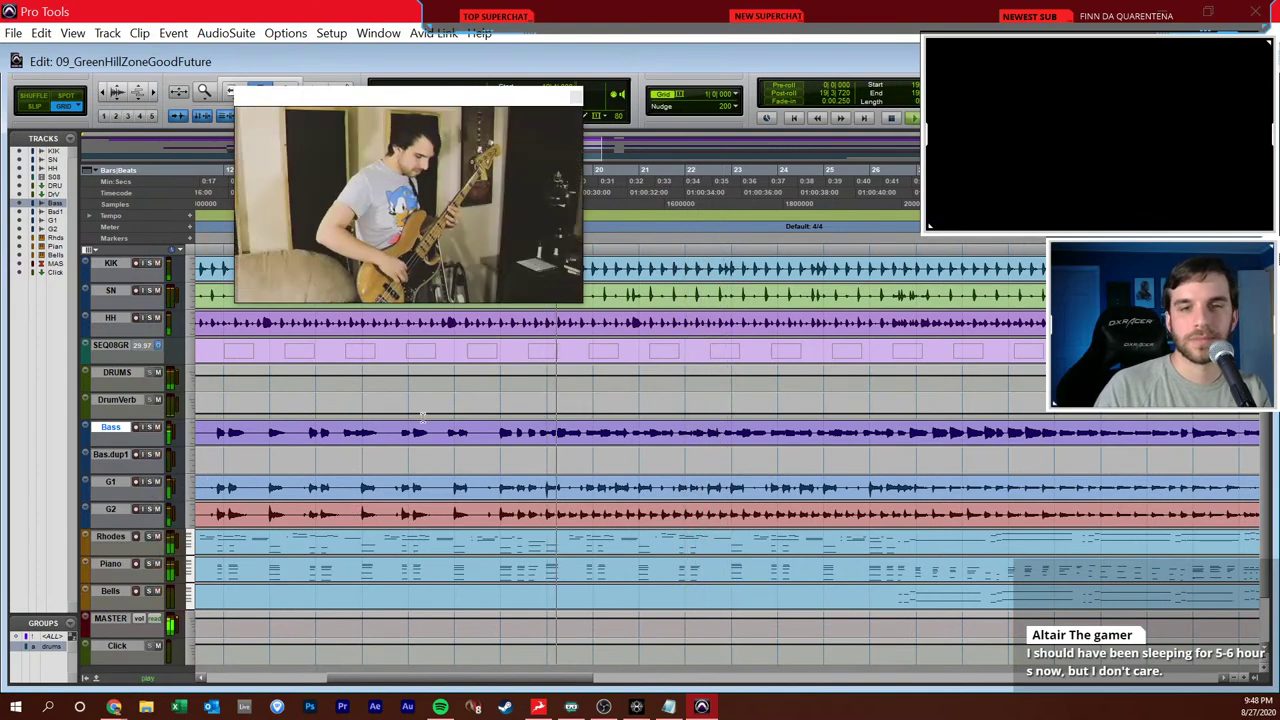
# - Place the edit cursor at bar 26 on the Bells track and audition its part in the mix and soloed
pyautogui.hscroll(2, 449, 402)
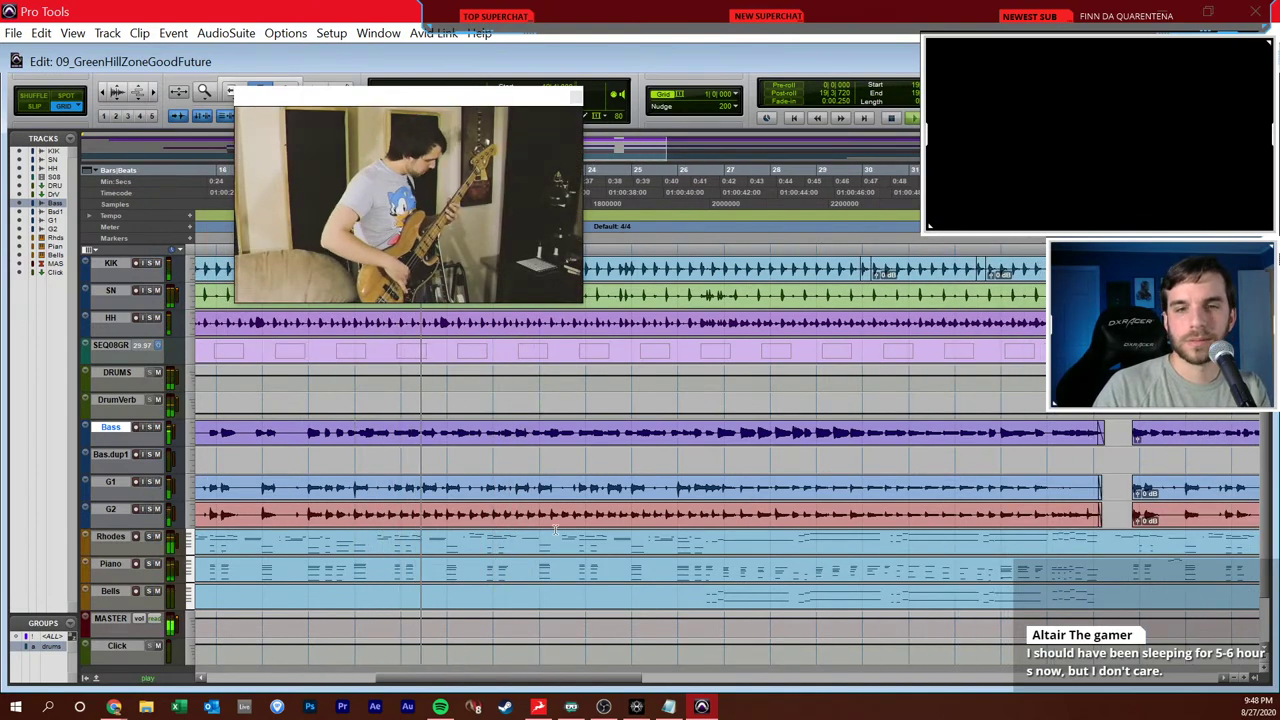
pyautogui.click(672, 596)
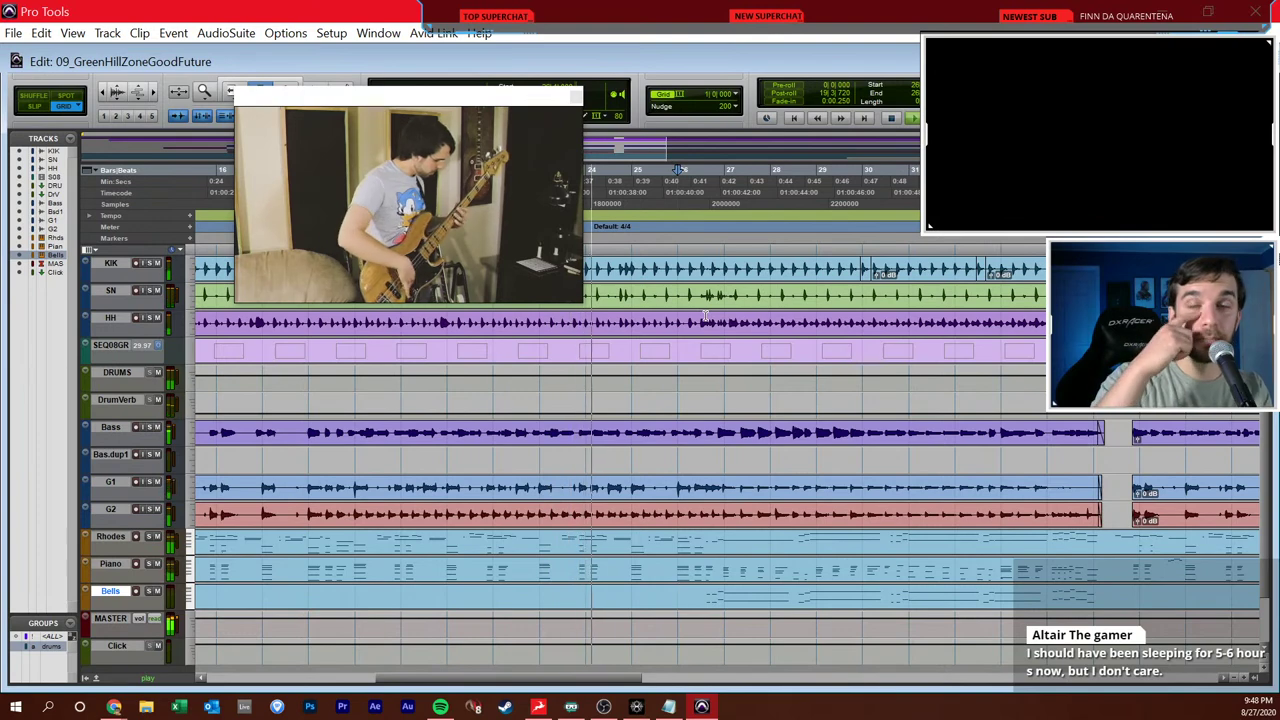
pyautogui.hotkey('ctrl', '=')
pyautogui.hotkey('ctrl', '=')
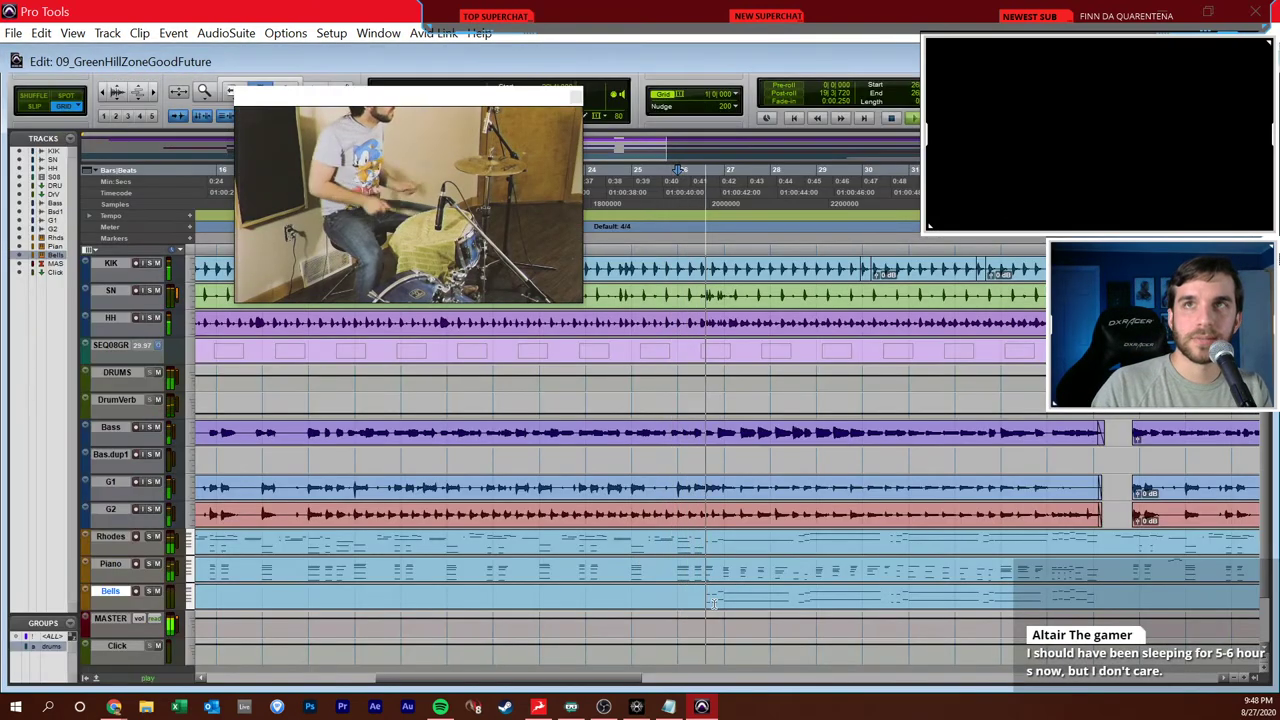
pyautogui.click(147, 591)
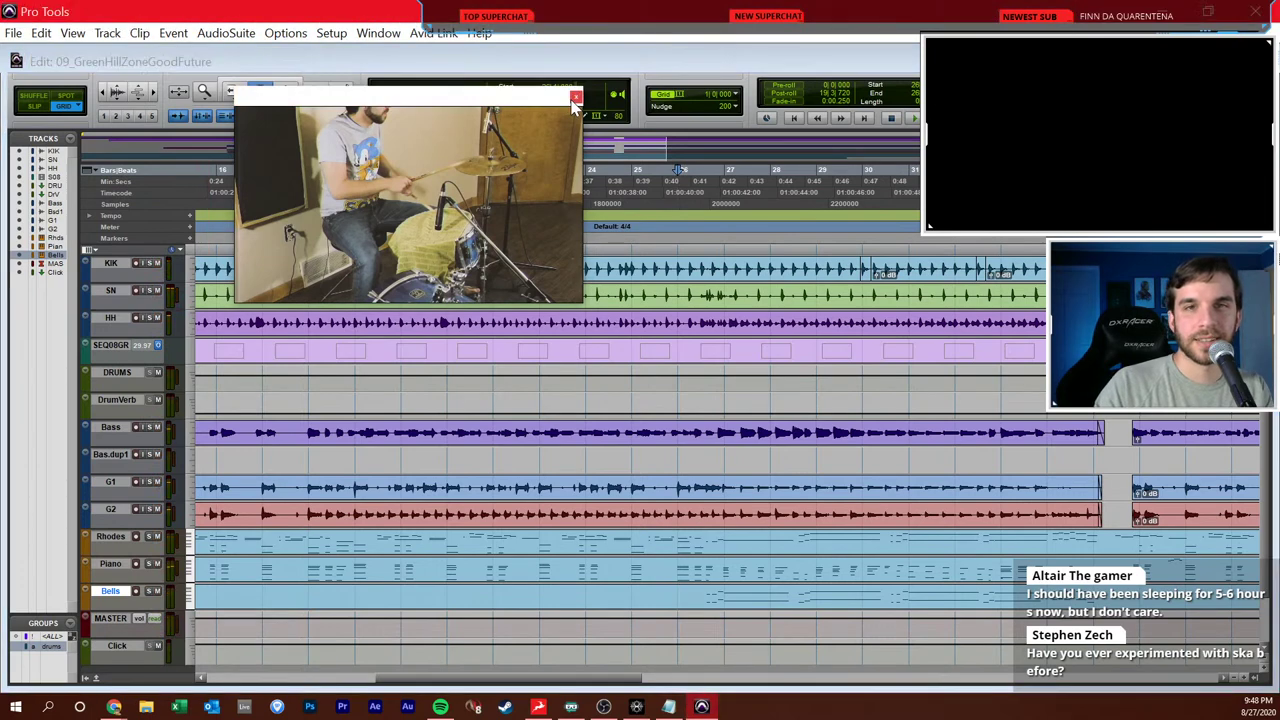
# - Close the video window and place the edit cursor at 34|1|000 on the Bas.dup1 track
pyautogui.click(573, 98)
pyautogui.click(715, 455)
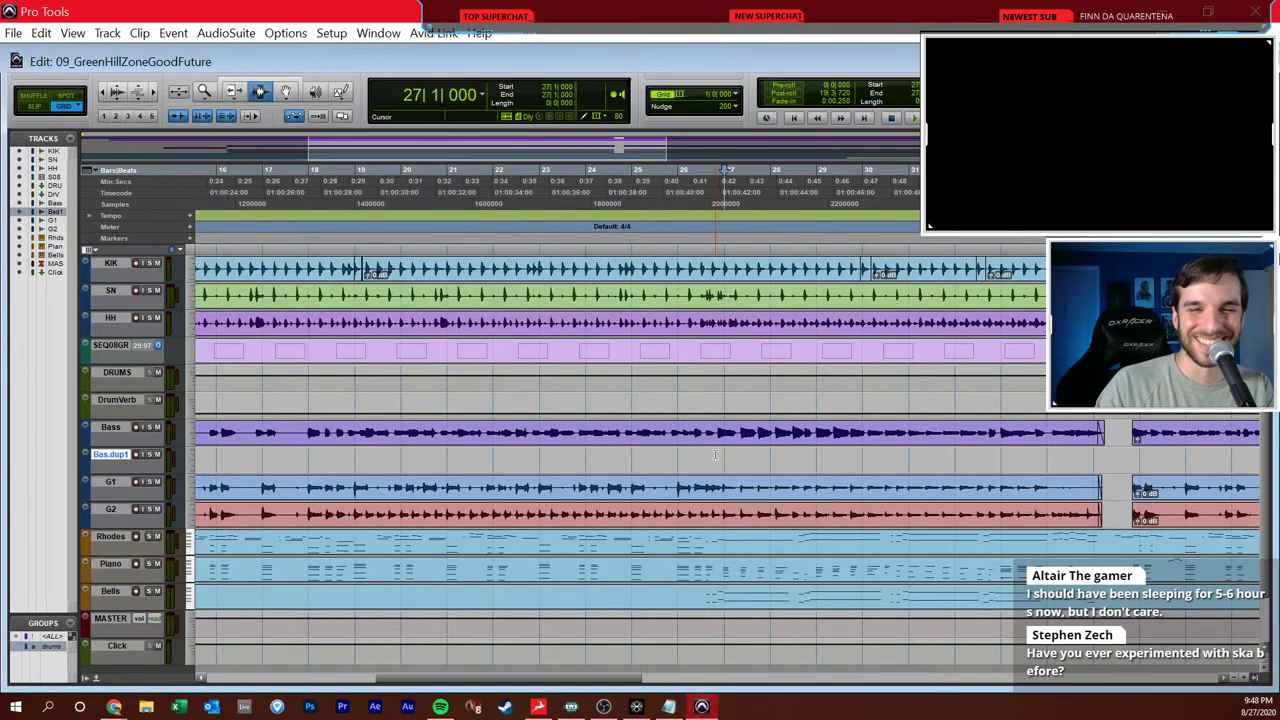
pyautogui.hotkey('ctrl', '[')
pyautogui.click(657, 472)
pyautogui.click(697, 170)
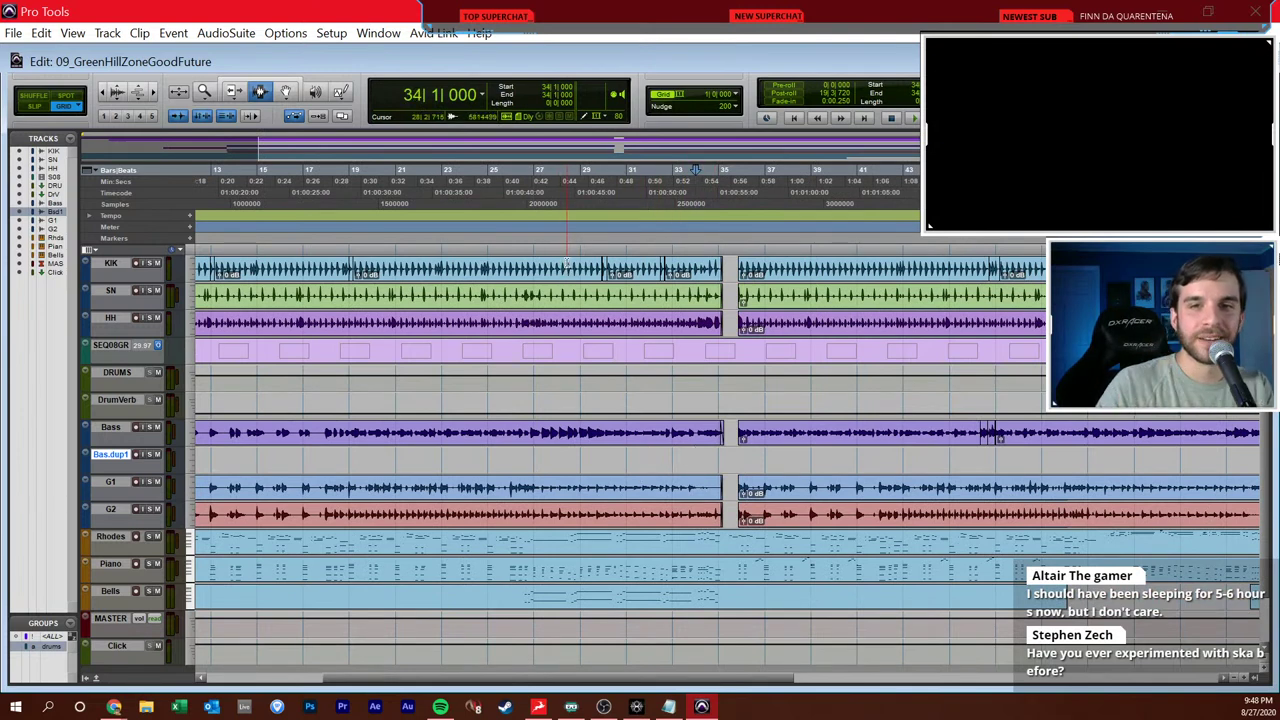
# - Mark out the break around bar 35 on the Bas.dup1 track and leave the edit cursor at 35|1|000
pyautogui.click(728, 399)
pyautogui.click(770, 399)
pyautogui.moveTo(732, 468); pyautogui.dragTo(794, 458)
pyautogui.keyDown('shift'); pyautogui.click(674, 460); pyautogui.keyUp('shift')
pyautogui.keyDown('shift'); pyautogui.click(803, 456); pyautogui.keyUp('shift')
pyautogui.moveTo(694, 460); pyautogui.dragTo(648, 460)
pyautogui.click(652, 462)
pyautogui.click(712, 480)
pyautogui.click(718, 458)
pyautogui.hscroll(5, 330, 505)
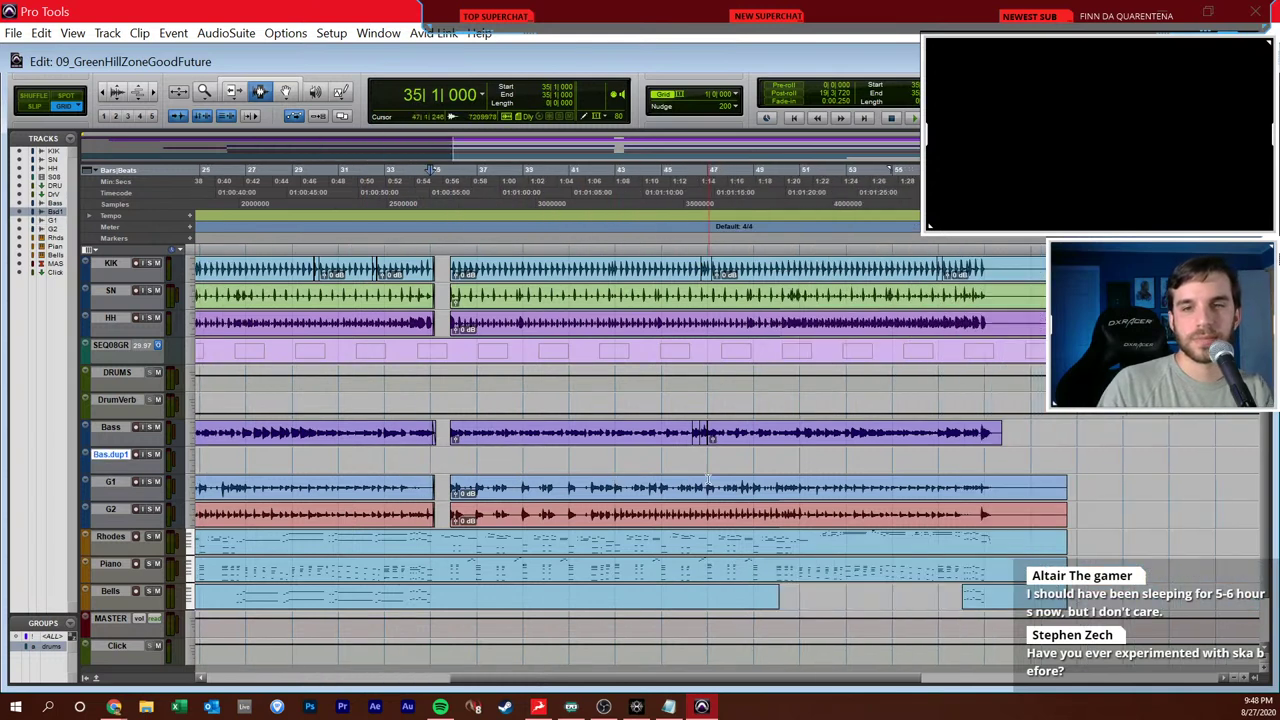
# - Solo the Rhodes track, play it from bar 35 through the break, and clear the solo
pyautogui.click(148, 538)
pyautogui.press('space')
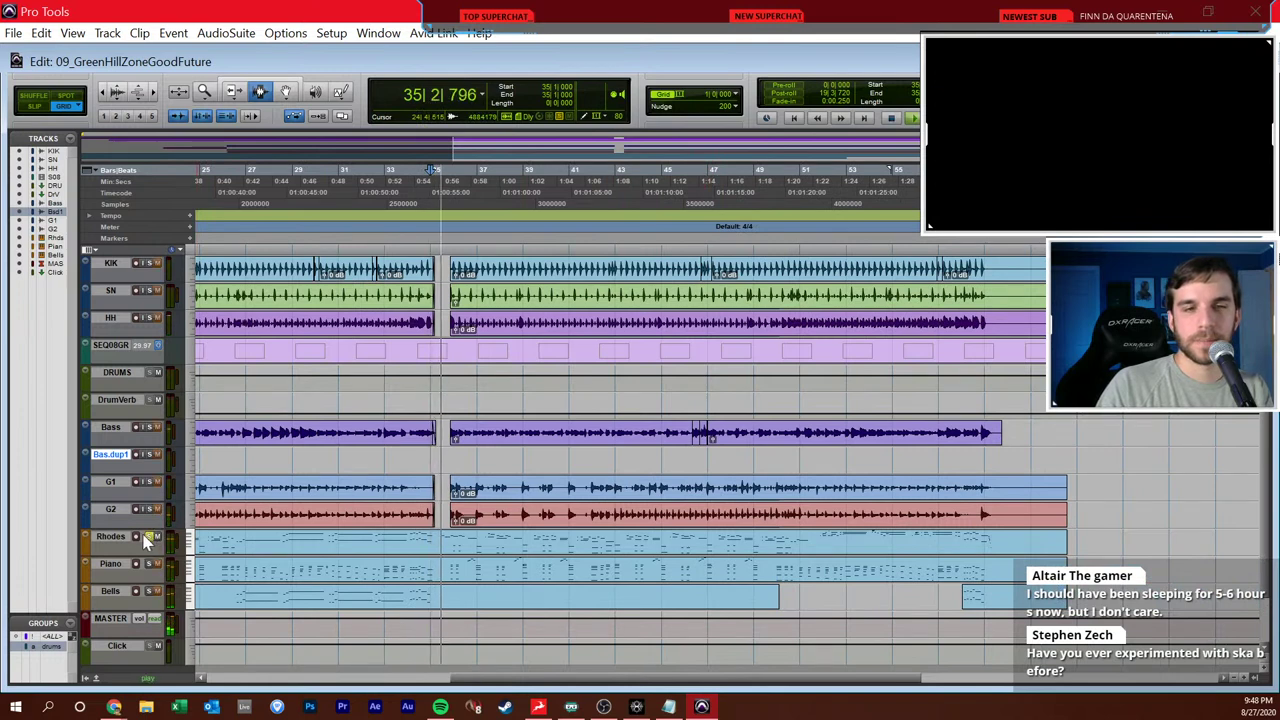
pyautogui.click(147, 537)
pyautogui.press('space')
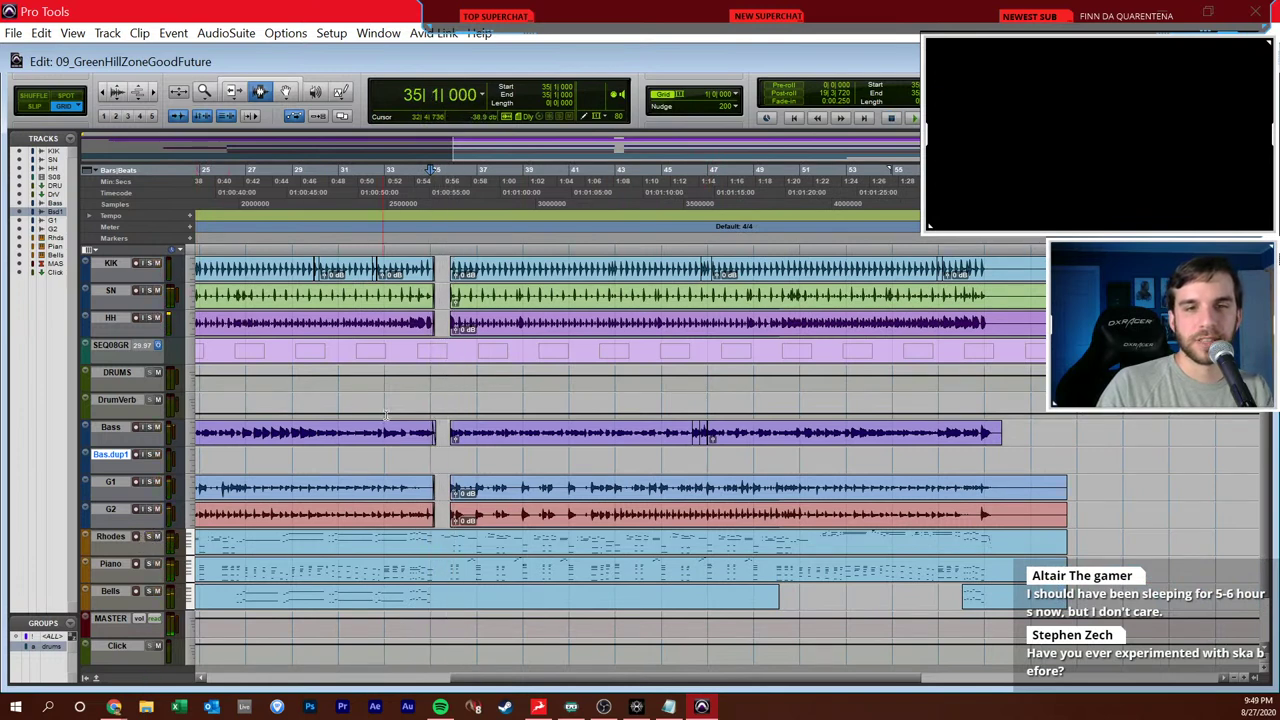
# - Play the full mix from 34|1|000 and leave the edit cursor at 48|1|000 on the DrumVerb track
pyautogui.click(407, 405)
pyautogui.hotkey('ctrl', ']')
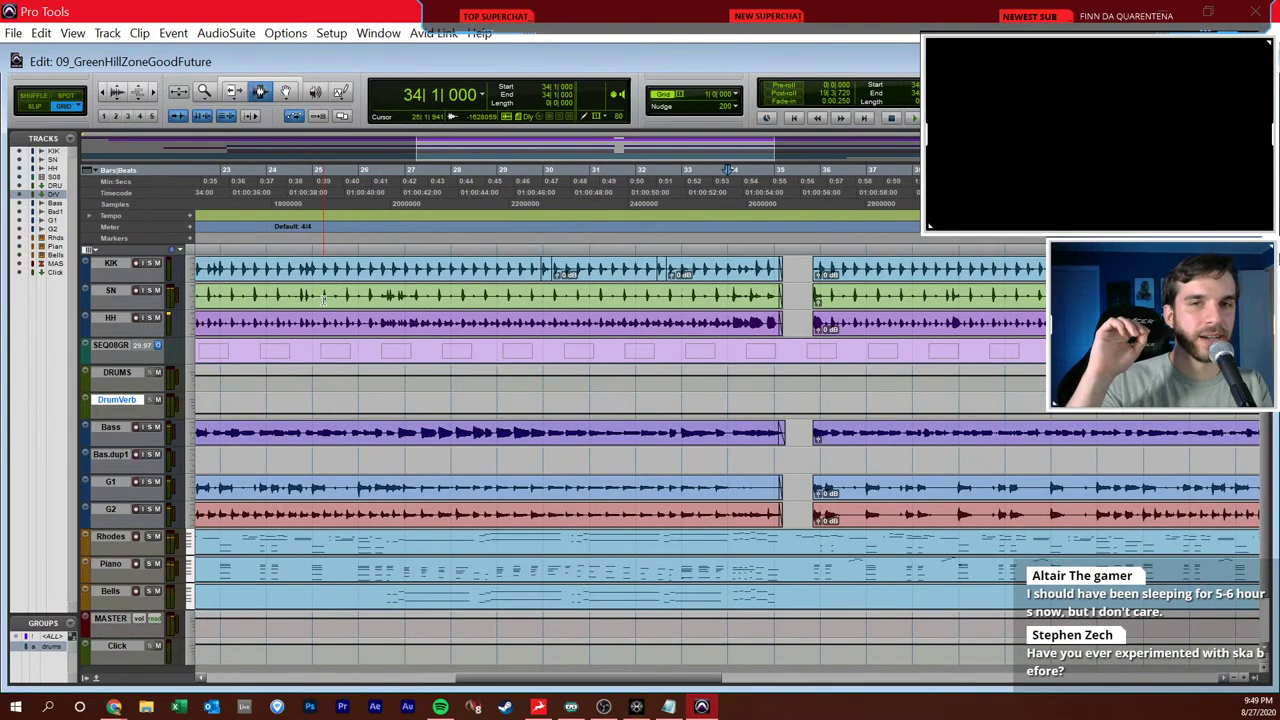
pyautogui.press('space')
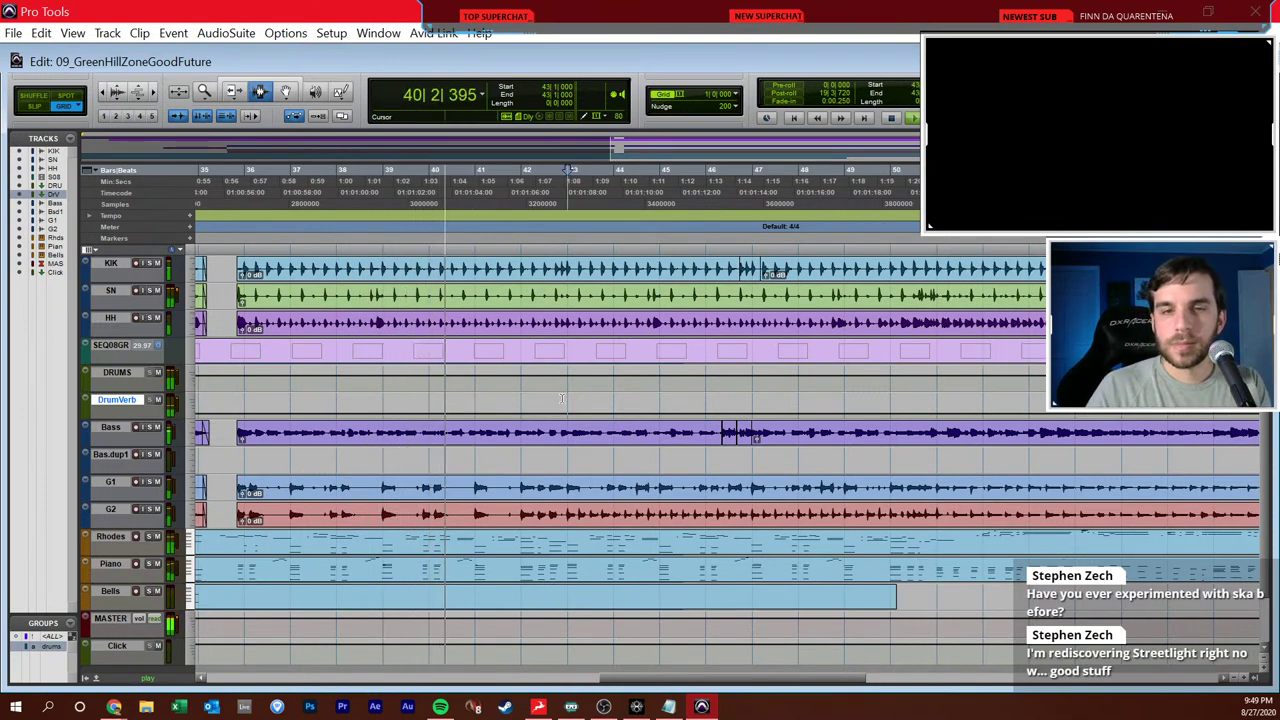
pyautogui.click(700, 382)
pyautogui.click(693, 398)
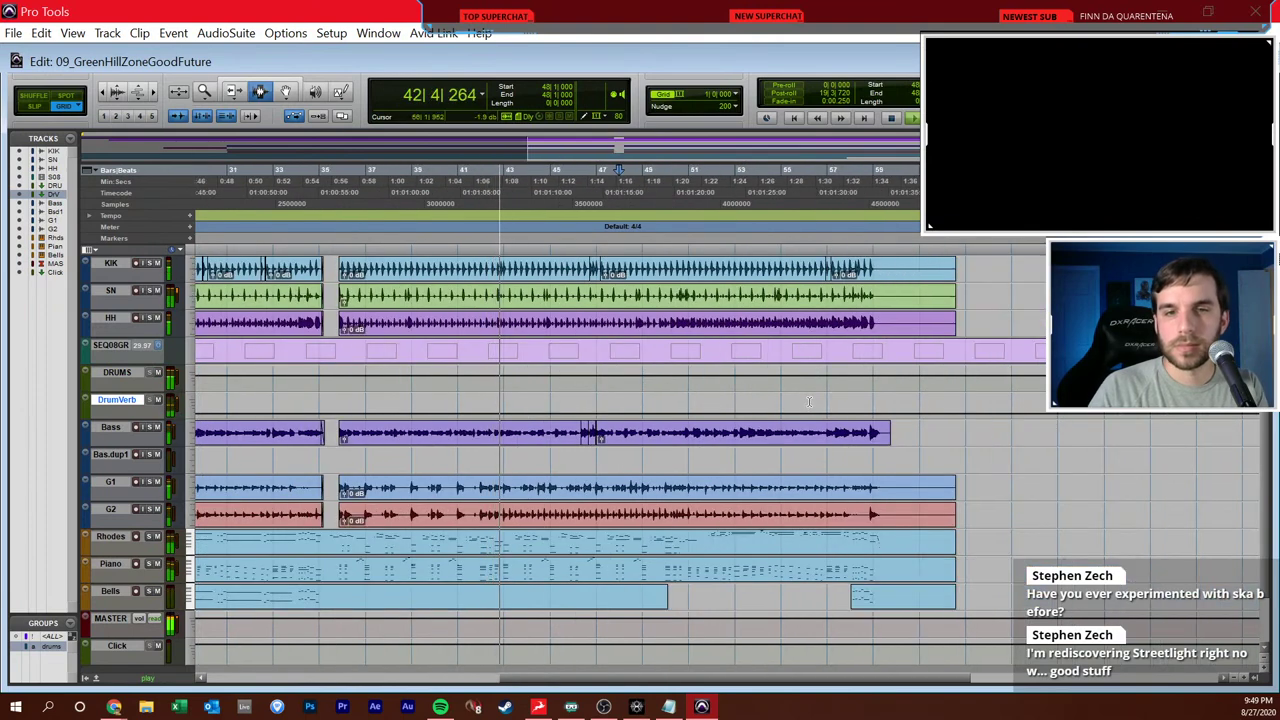
pyautogui.press('space')
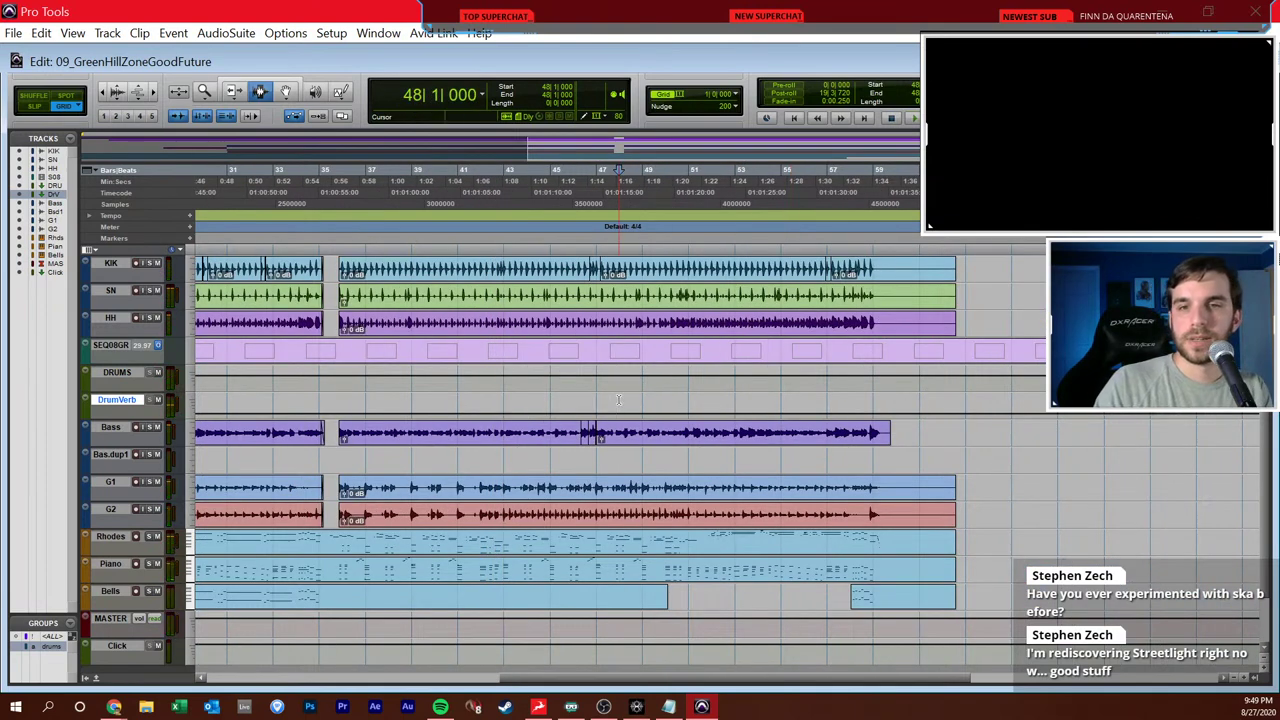
# - Show the video window, play the soloed Bass track from bar 45, and clear its solo
pyautogui.hotkey('ctrl', ']')
pyautogui.hotkey('ctrl', ']')
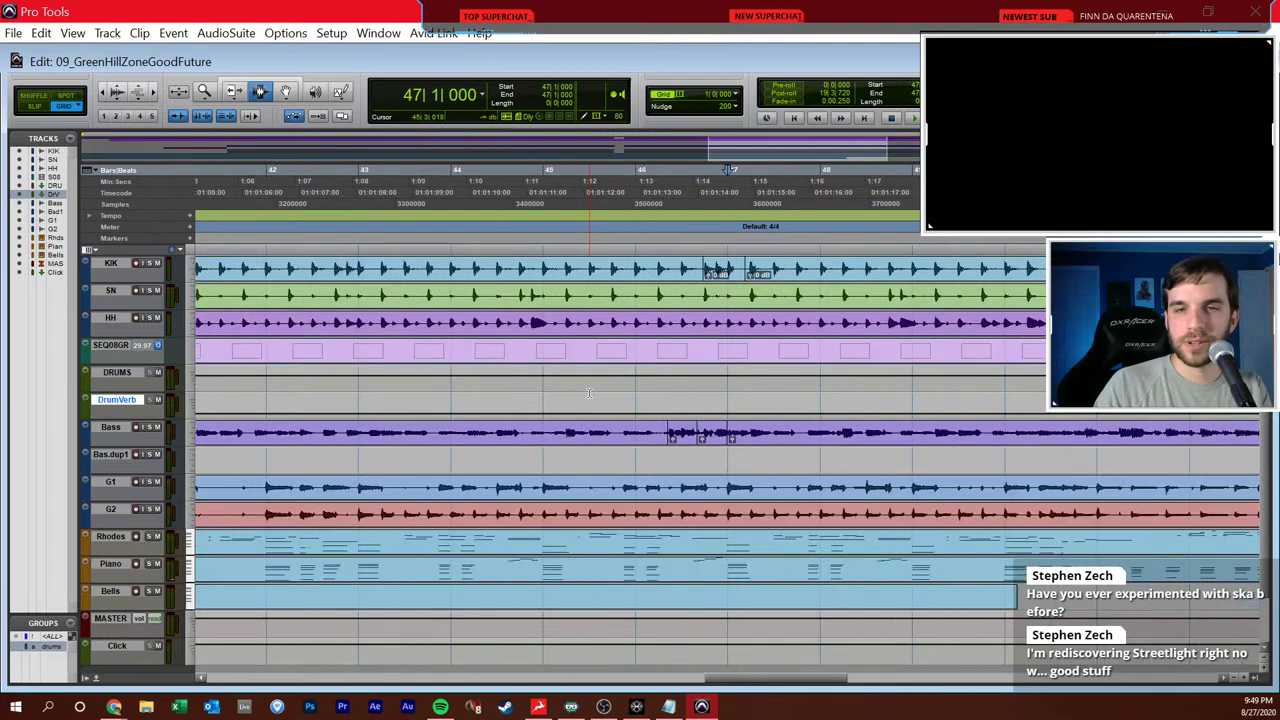
pyautogui.click(592, 398)
pyautogui.click(522, 340)
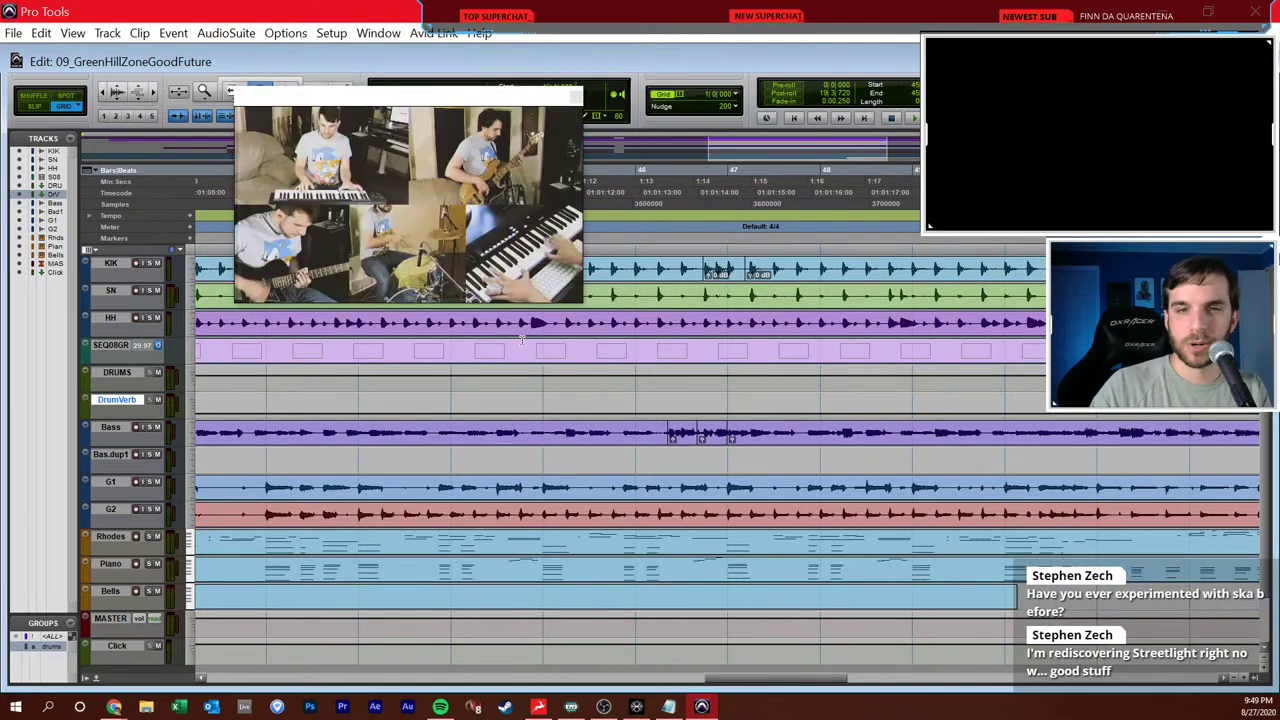
pyautogui.click(148, 428)
pyautogui.press('space')
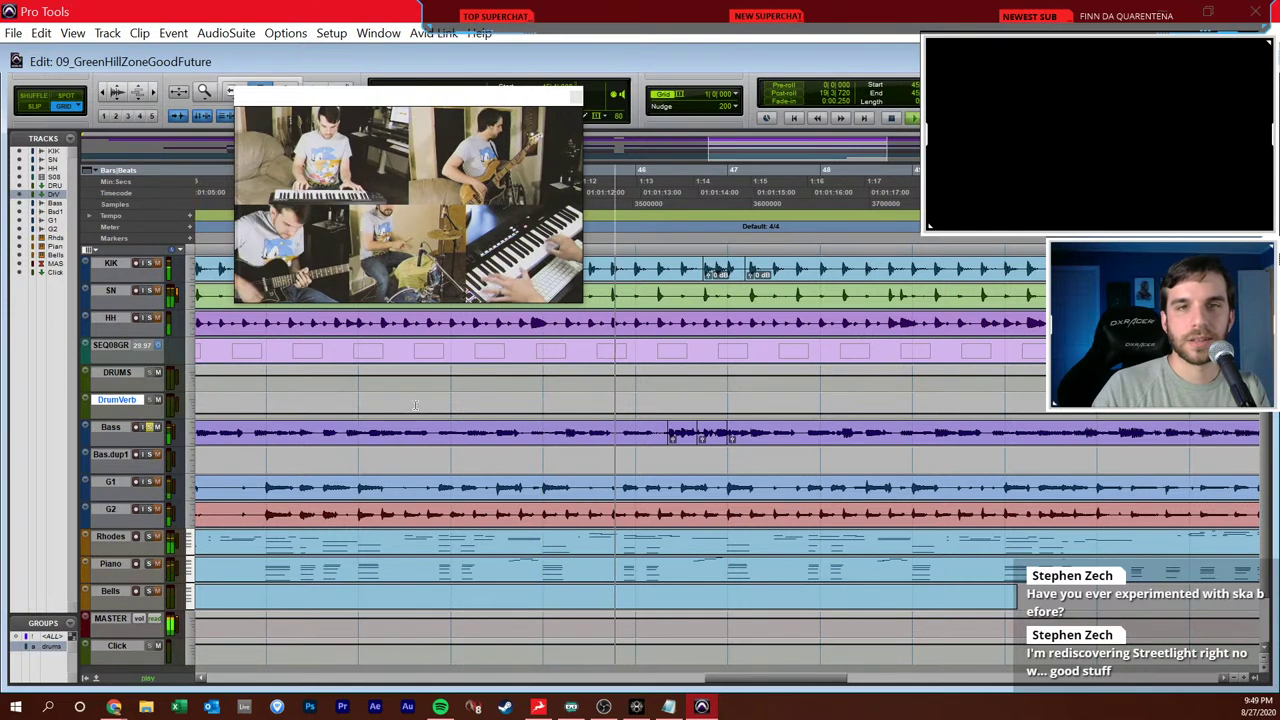
pyautogui.press('space')
pyautogui.click(150, 428)
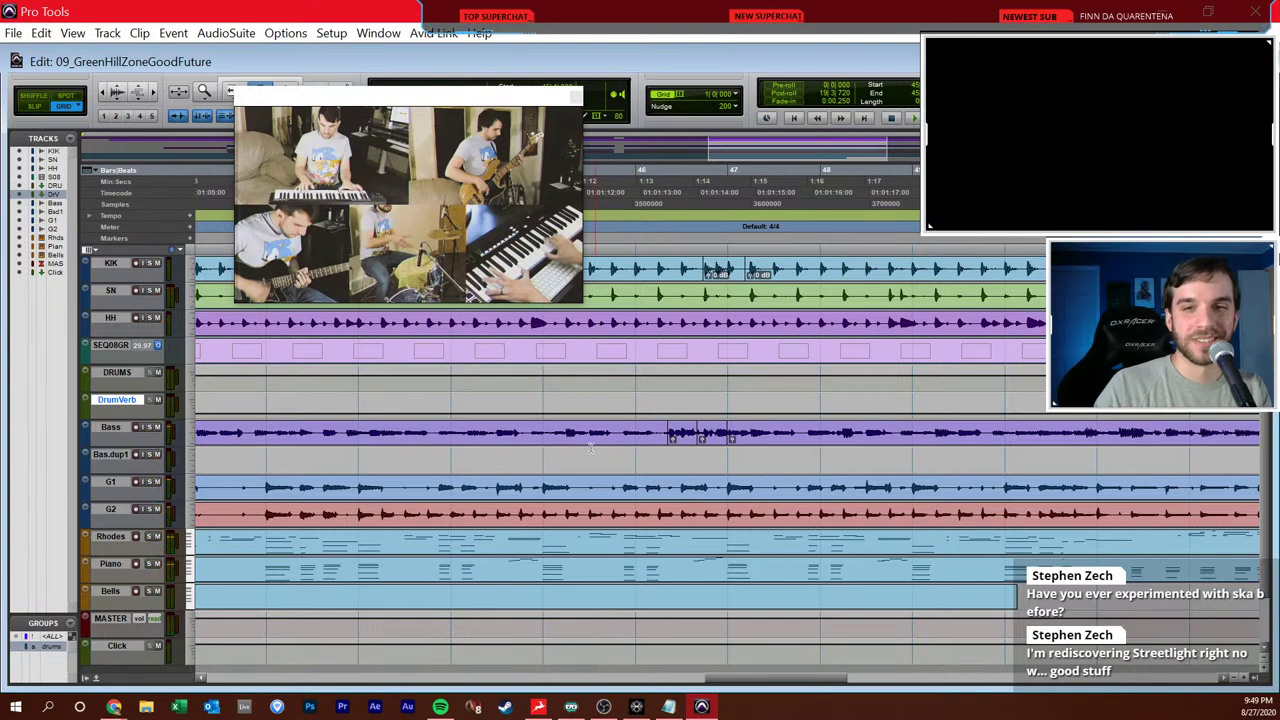
# - Mark out the Bass fill between bars 46 and 47 and play the full mix from bar 45 to the song's end
pyautogui.click(628, 437)
pyautogui.moveTo(634, 437); pyautogui.dragTo(728, 437)
pyautogui.click(728, 437)
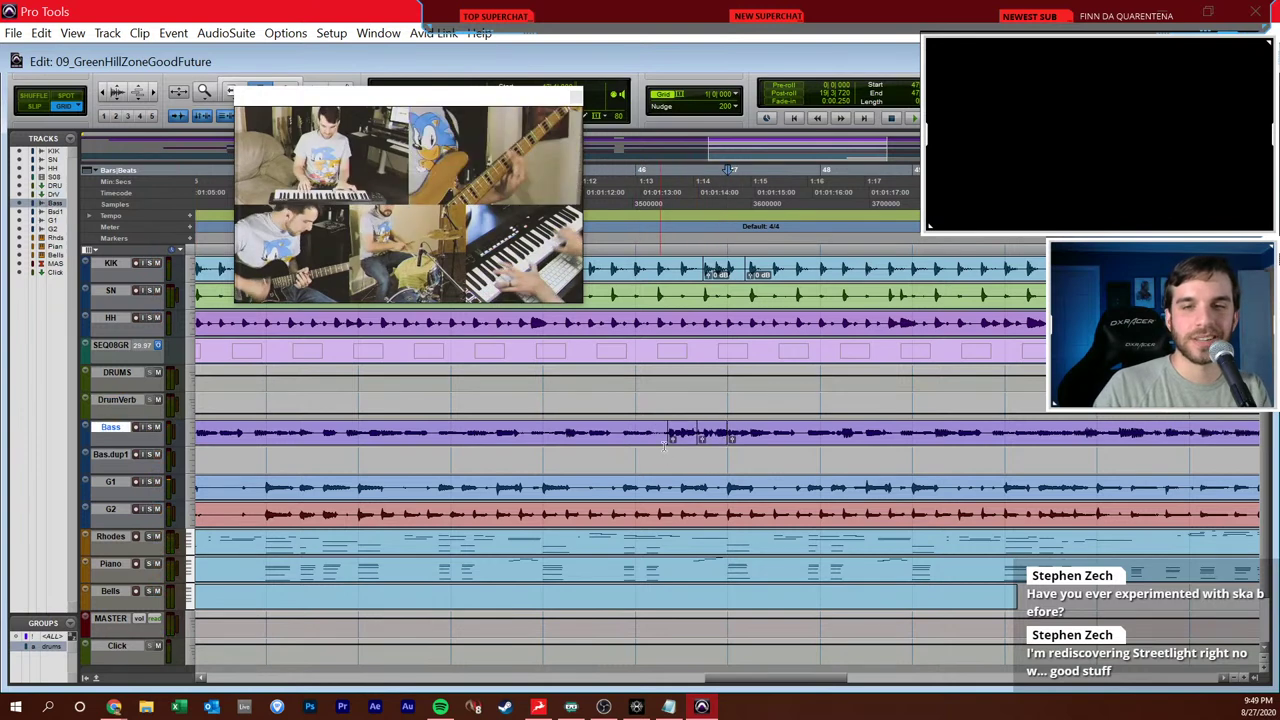
pyautogui.click(565, 440)
pyautogui.press('space')
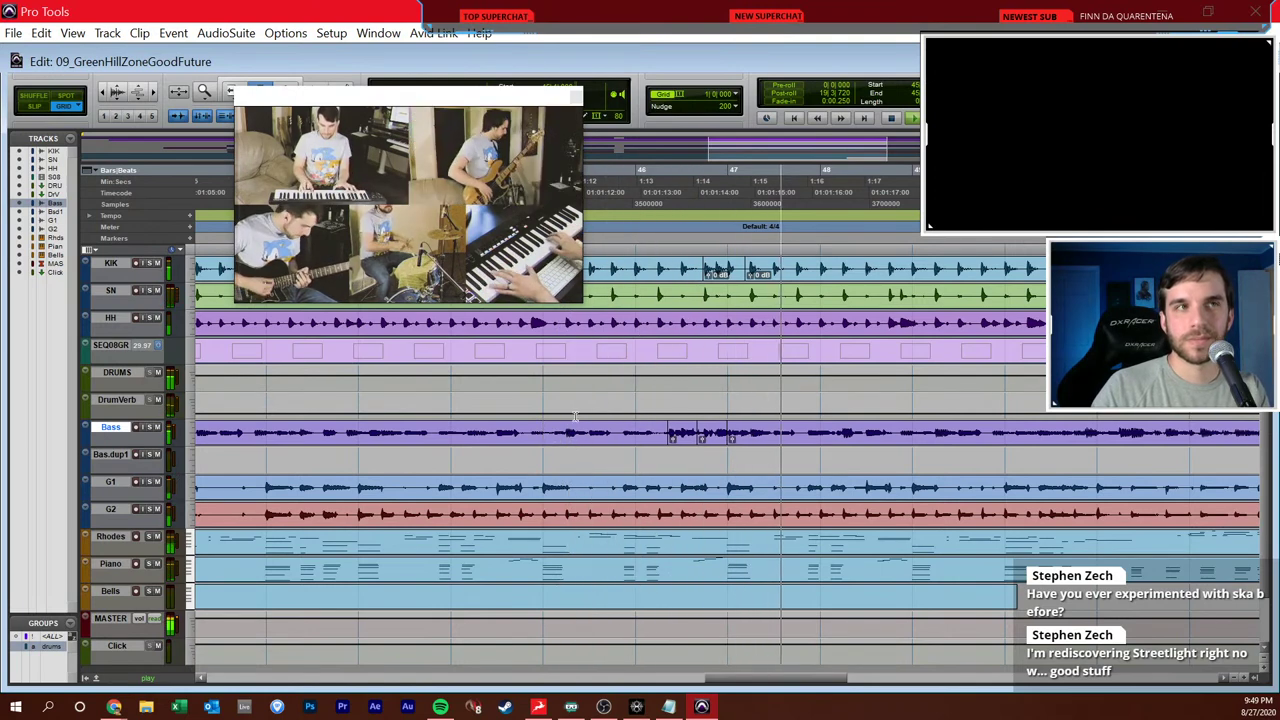
pyautogui.hscroll(2, 637, 450)
pyautogui.hotkey('ctrl', '[')
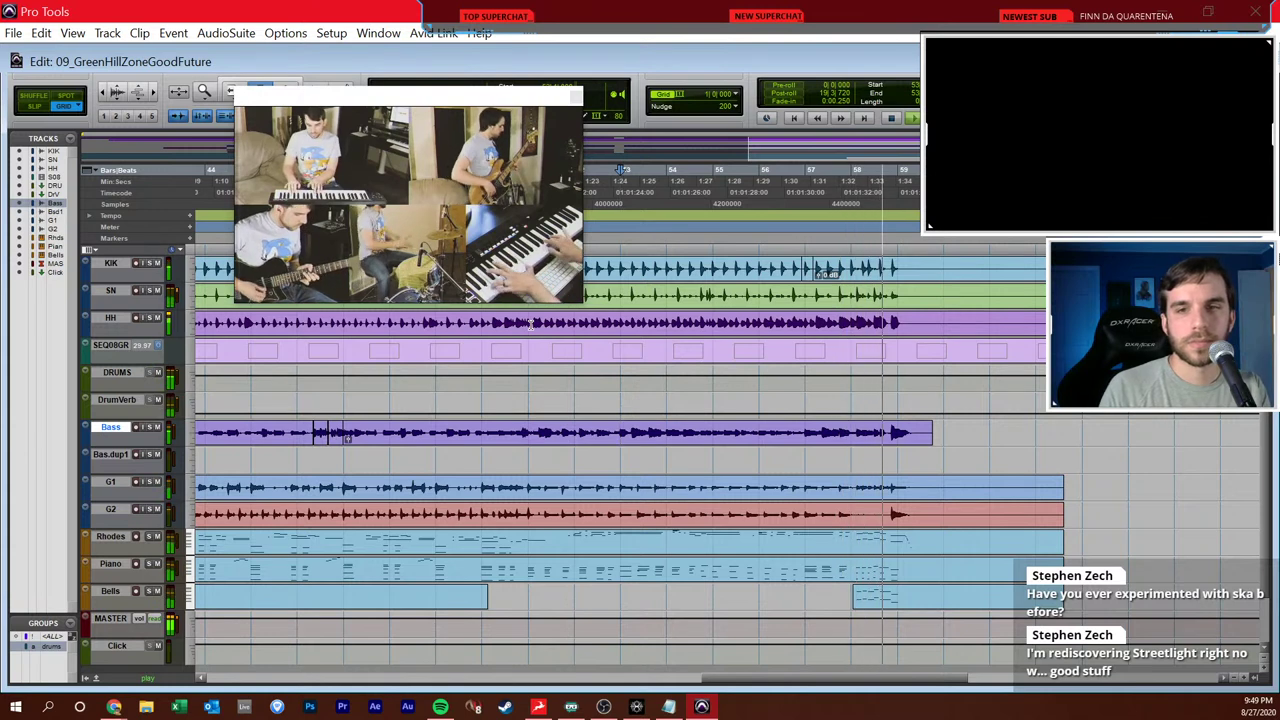
pyautogui.press('space')
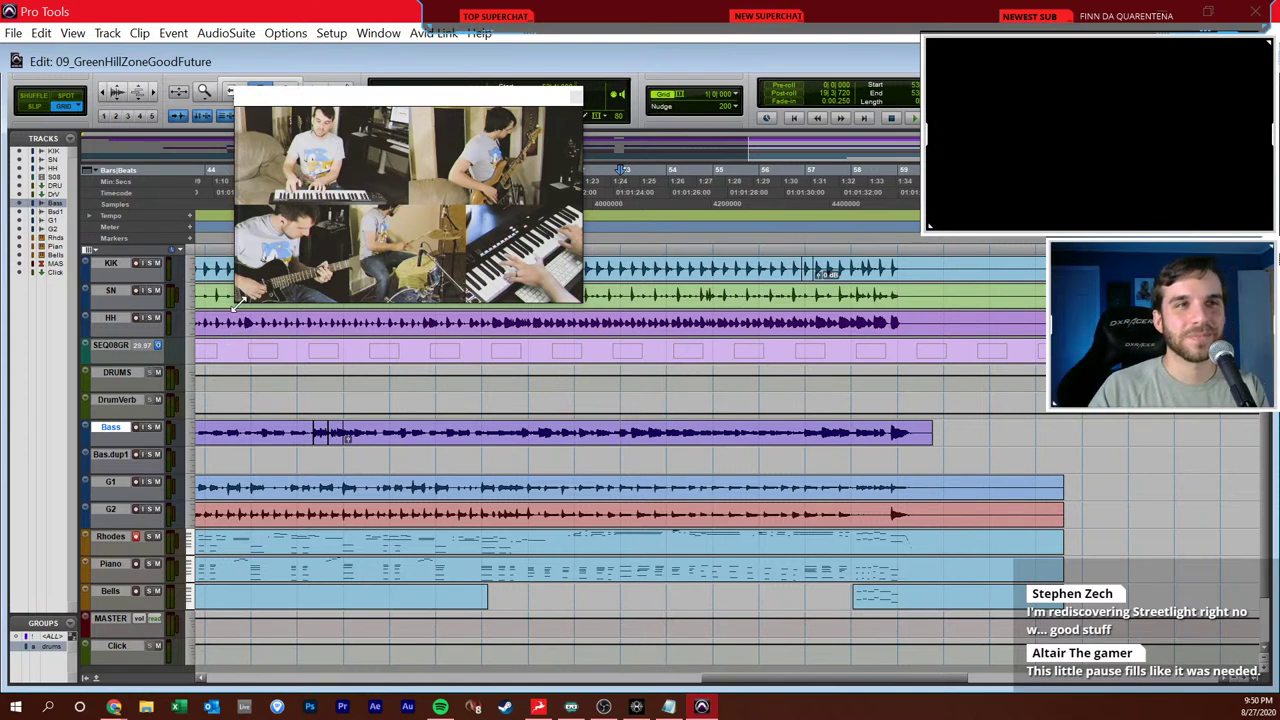
# - Close the video window and place the edit cursor at 29|1|000 on the Bas.dup1 track
pyautogui.click(720, 451)
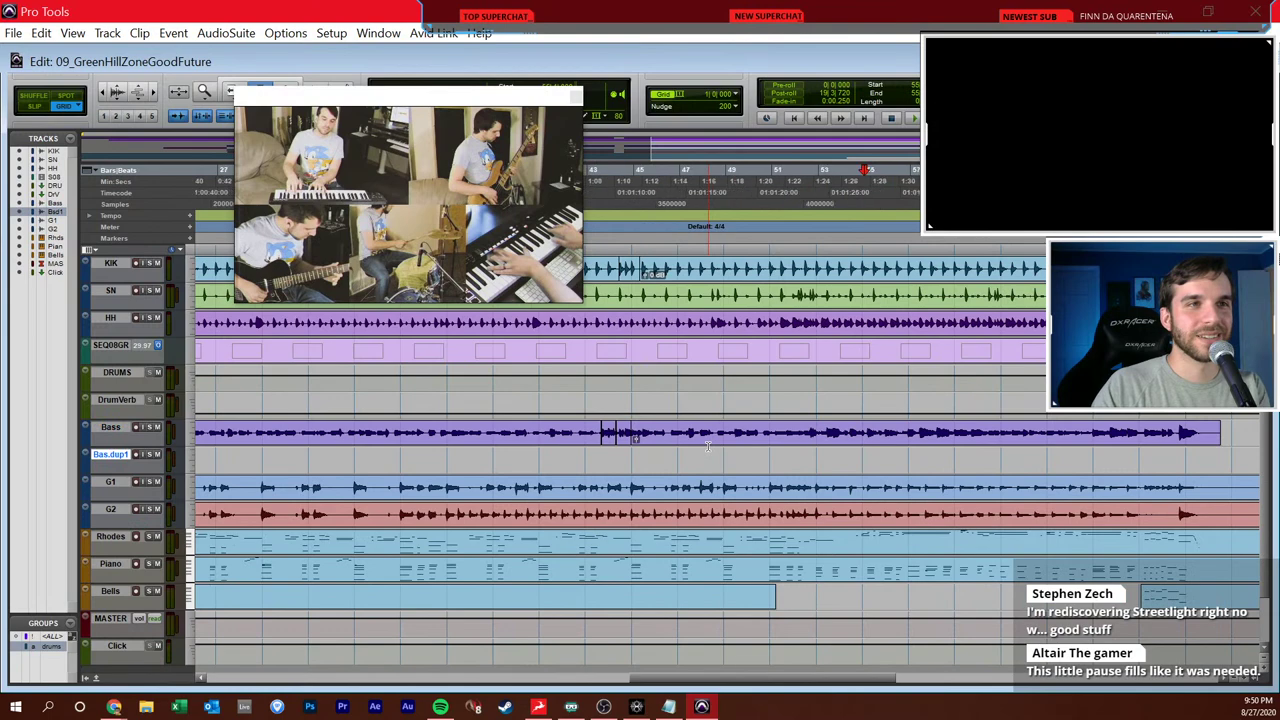
pyautogui.press('r')
pyautogui.press('r')
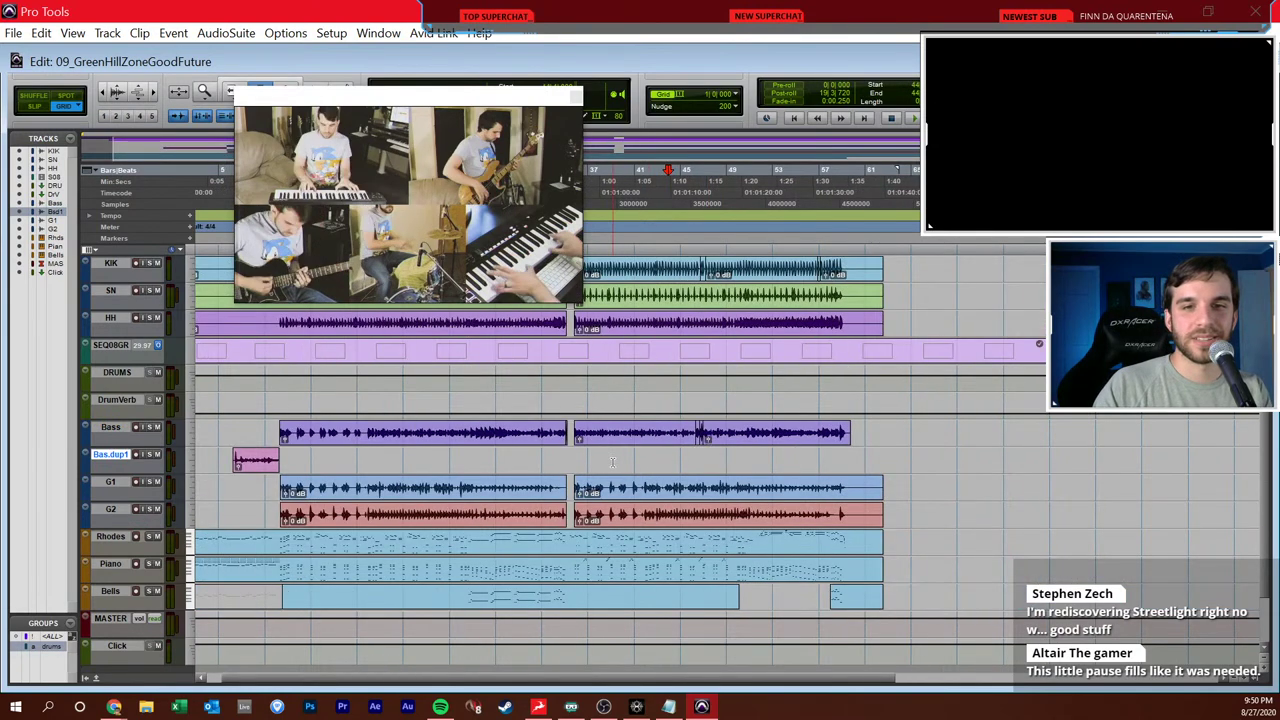
pyautogui.hscroll(-2, 663, 457)
pyautogui.click(575, 96)
pyautogui.click(555, 458)
pyautogui.click(518, 456)
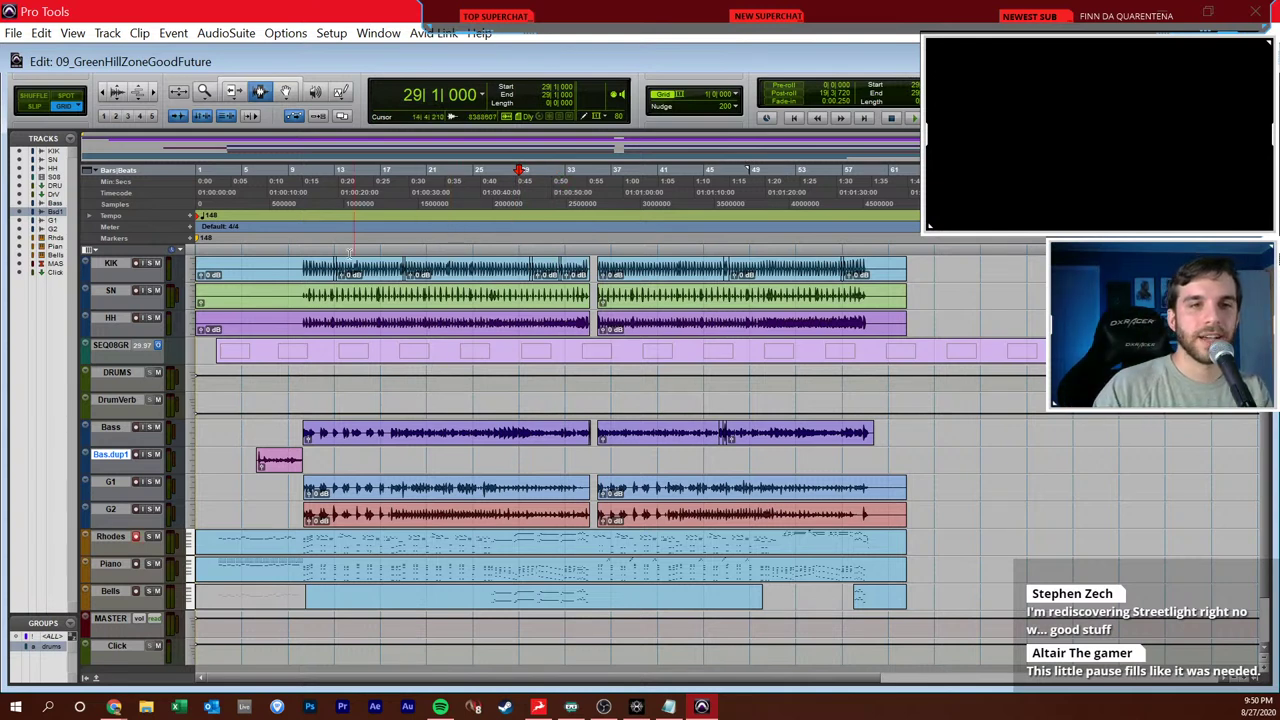
# - Place the edit cursor across the KIK, SN and HH tracks in the intro, ending at 4|1|000
pyautogui.moveTo(287, 265); pyautogui.dragTo(287, 320)
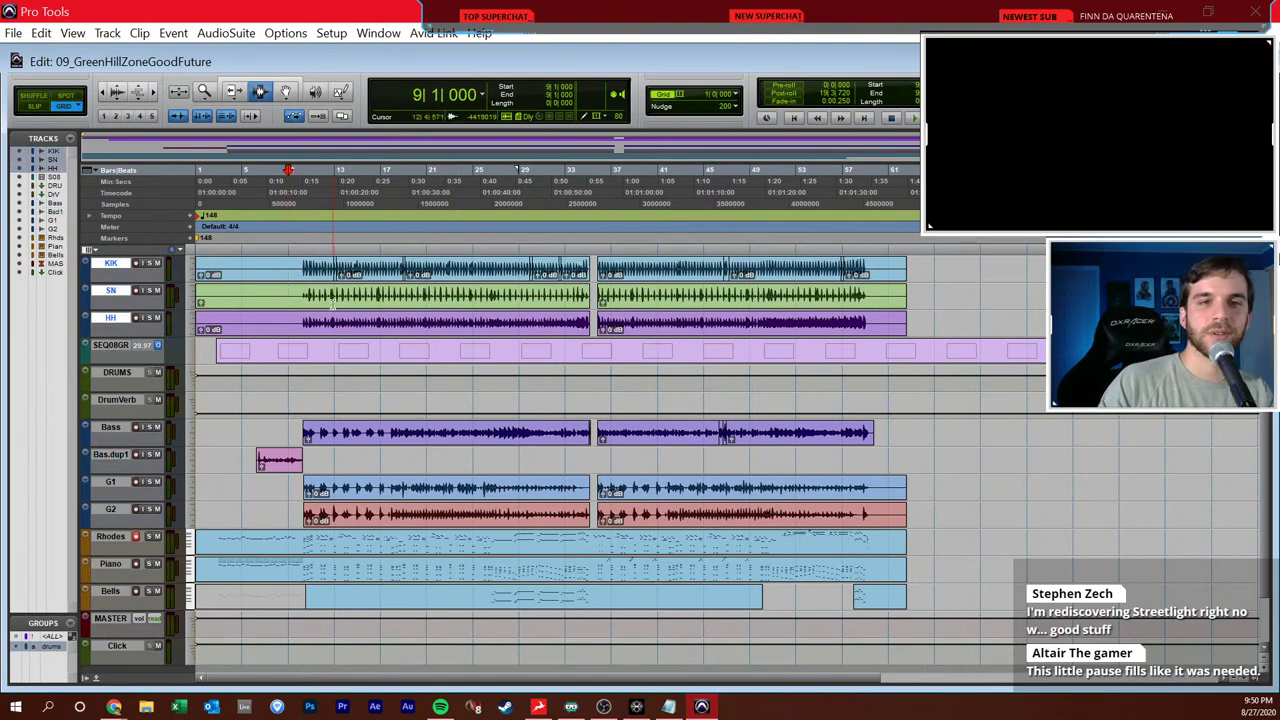
pyautogui.hotkey('ctrl', ']')
pyautogui.click(296, 315)
pyautogui.click(296, 315)
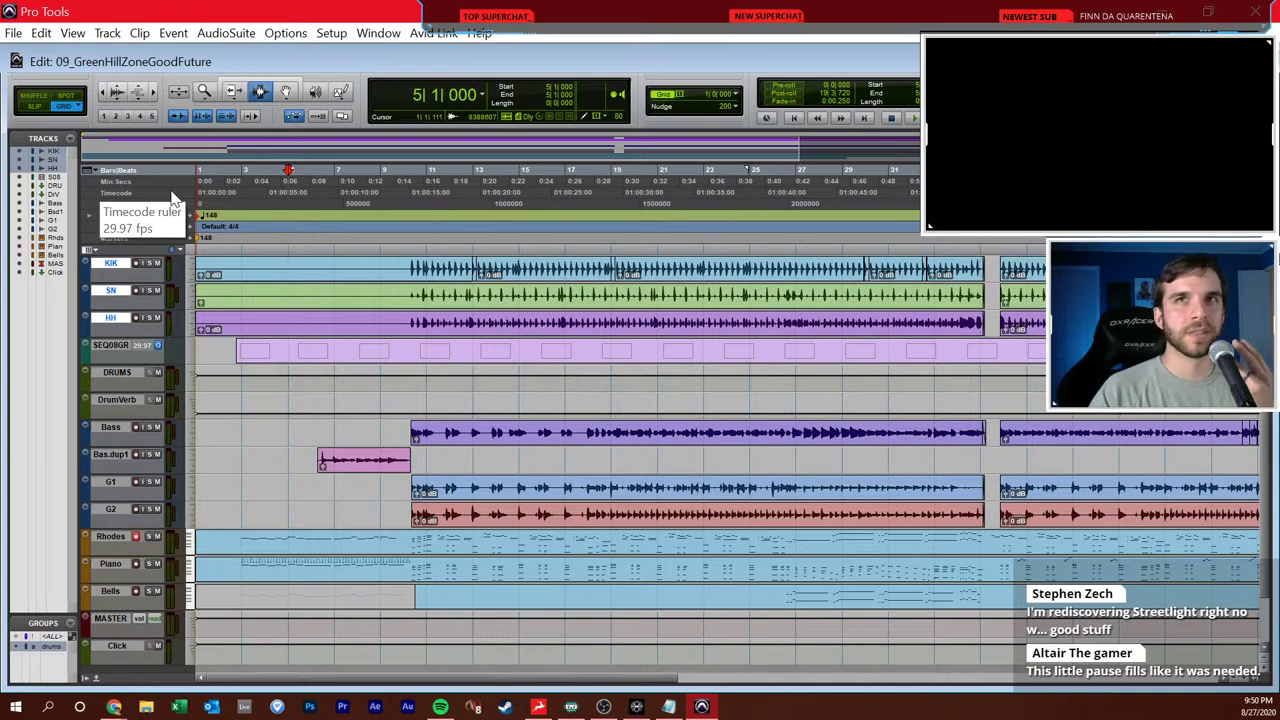
pyautogui.click(258, 266)
pyautogui.hotkey('ctrl', '[')
pyautogui.hotkey('ctrl', '[')
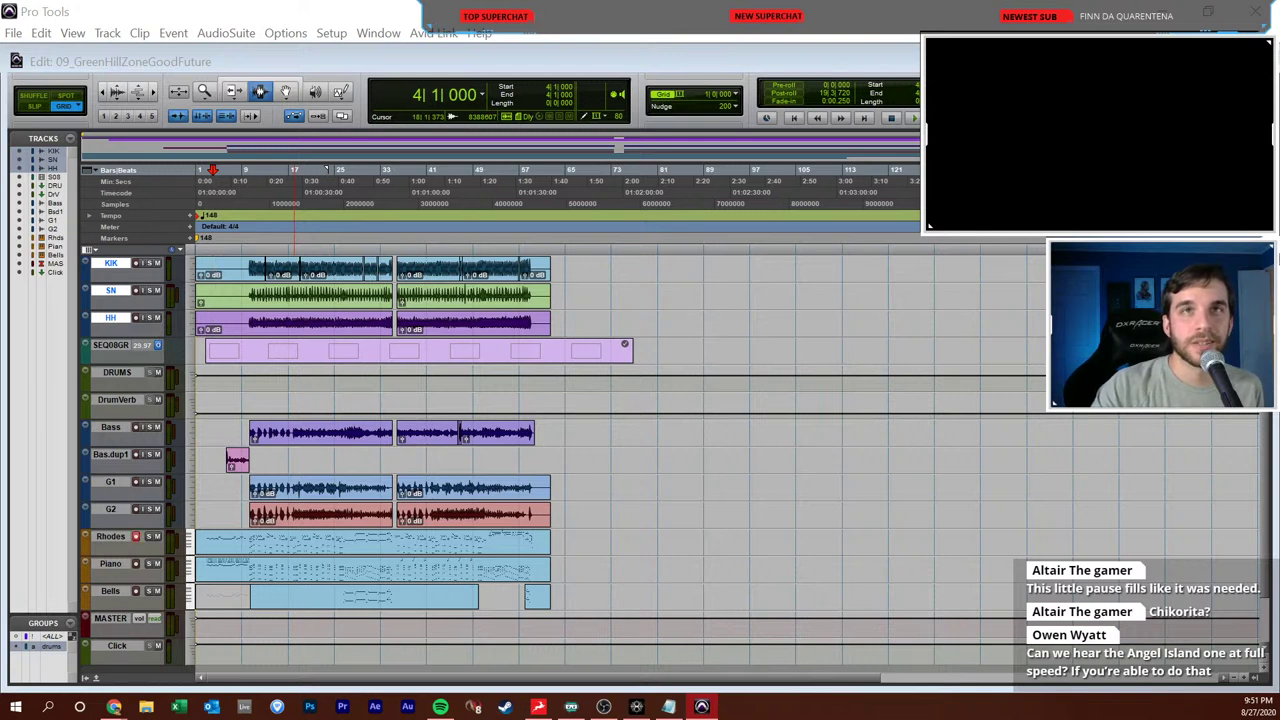
# - Close the 09_GreenHillZoneGoodFuture session and look over the tracks of the CulexBattle session
pyautogui.hotkey('ctrl', 'shift', 'w')
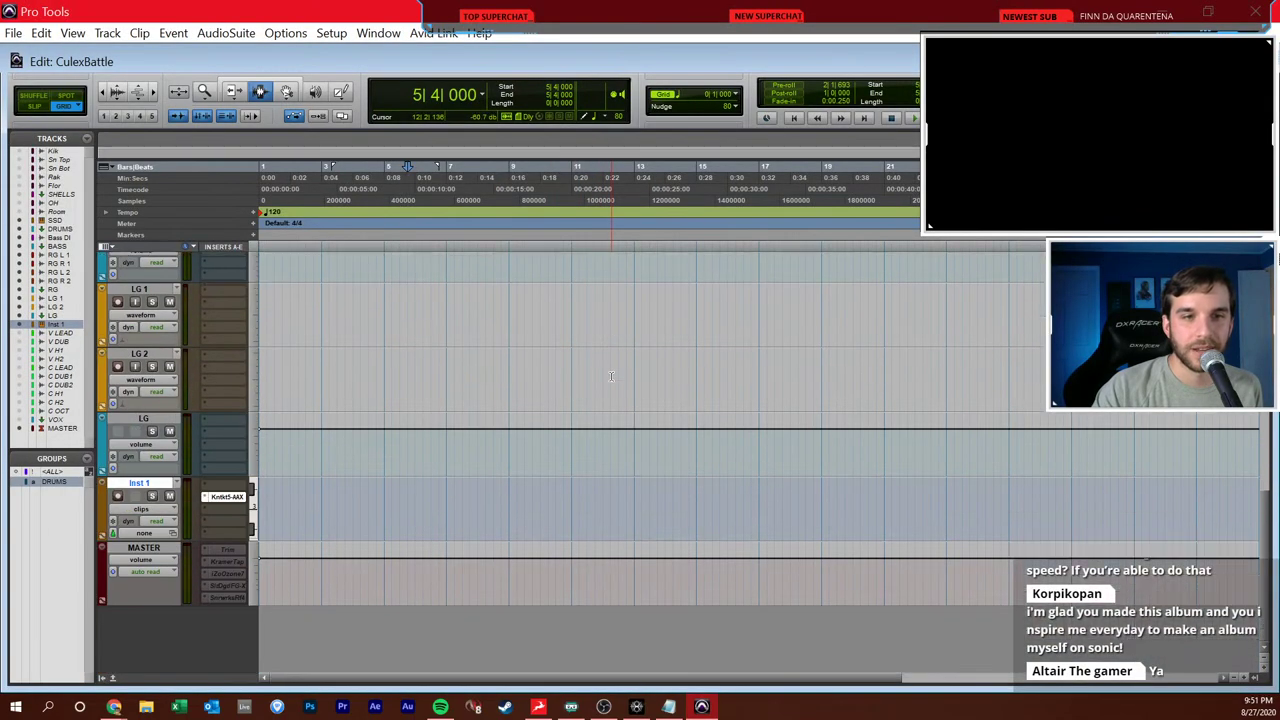
pyautogui.scroll(3, 620, 367)
pyautogui.scroll(1, 620, 367)
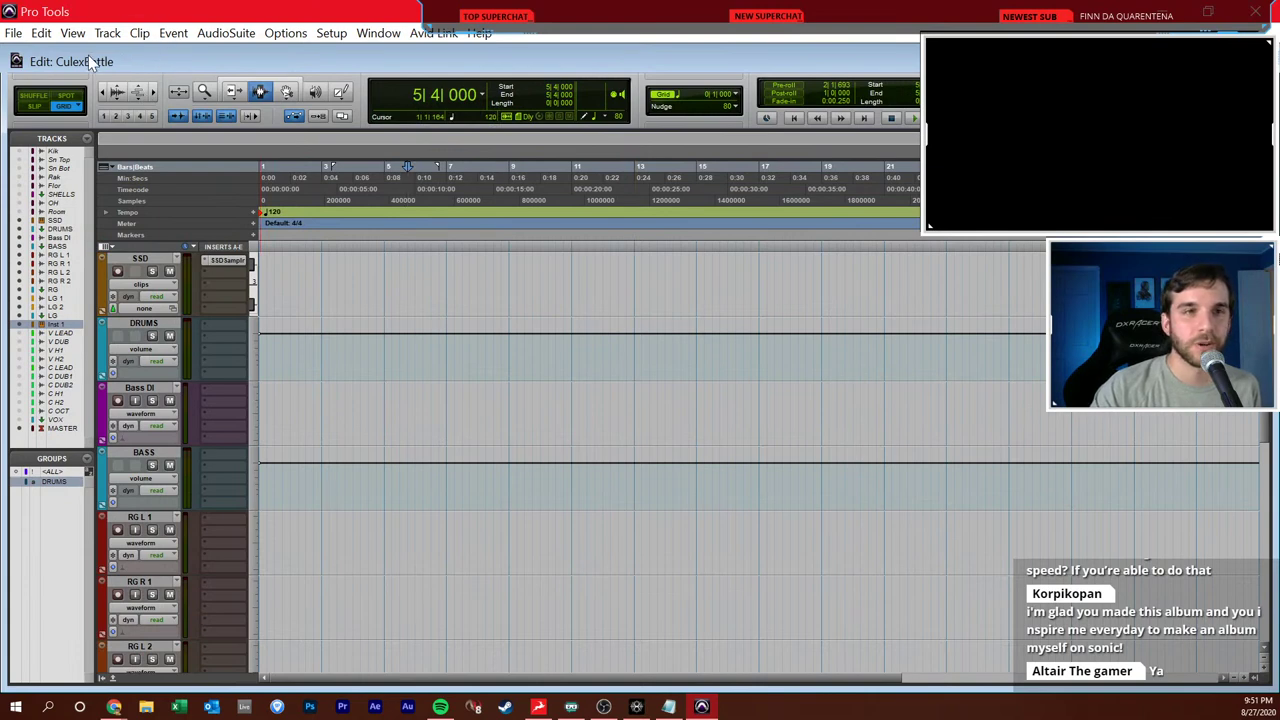
# - Replace the CulexBattle session with 06_AngelIslandZone
pyautogui.click(13, 33)
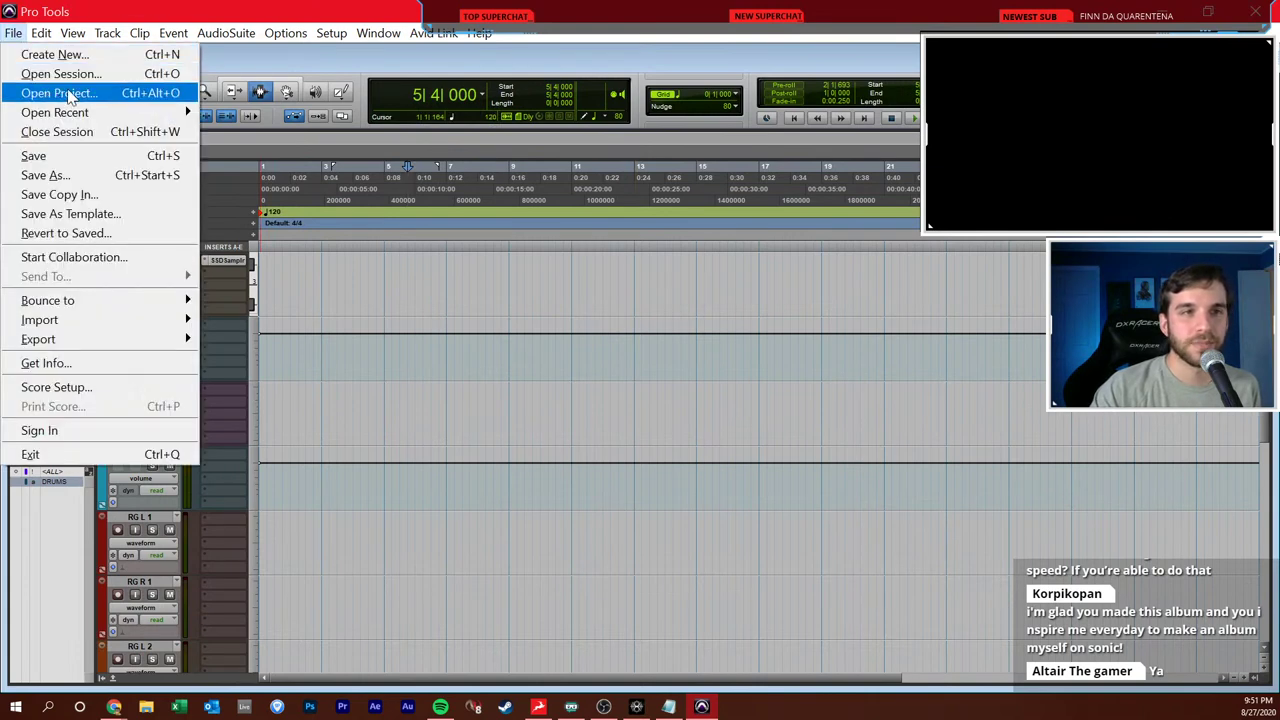
pyautogui.click(68, 92)
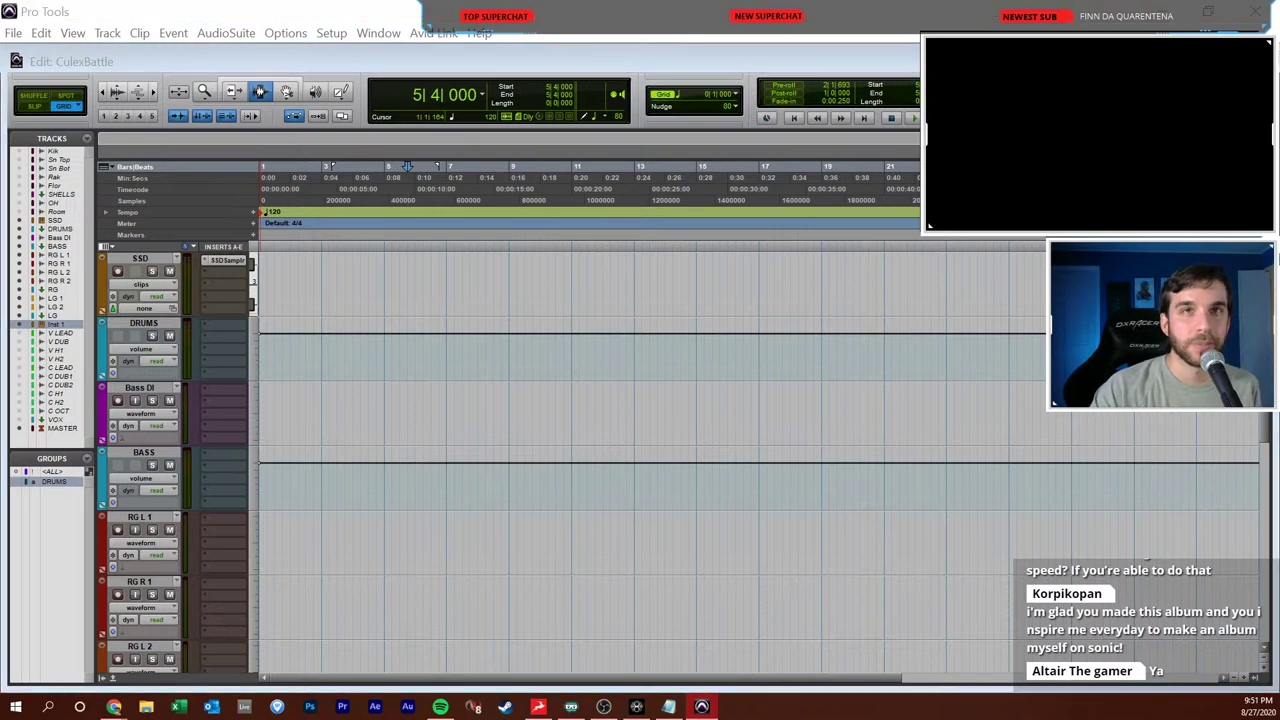
pyautogui.hotkey('ctrl', 'w')
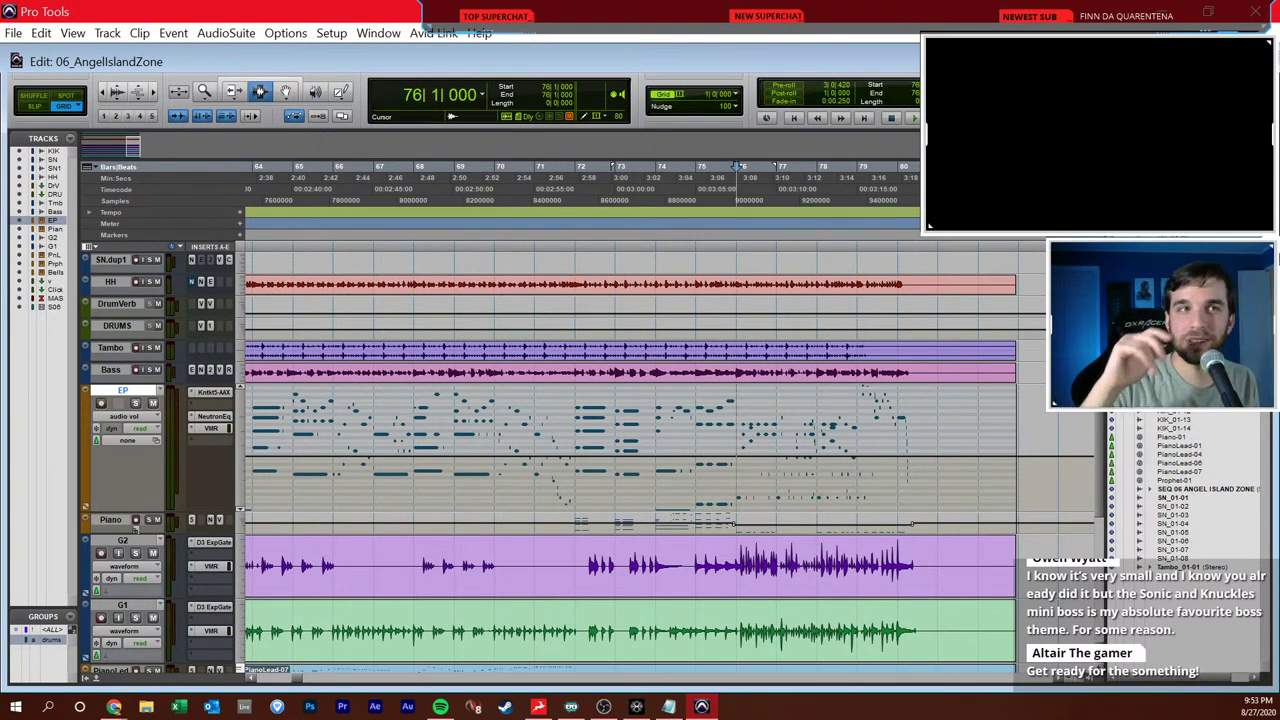
# - Place the edit cursor at bar 5 across the drum tracks and return it to the start of the session
pyautogui.press('Return')
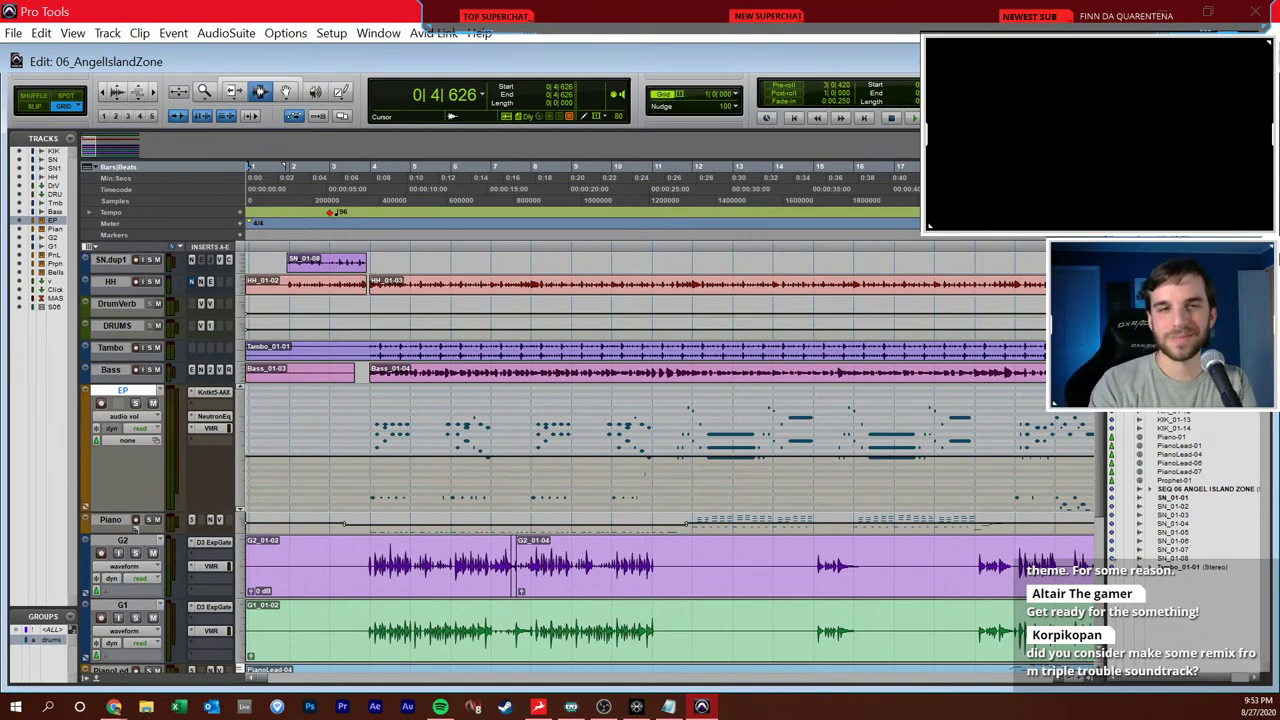
pyautogui.click(430, 272)
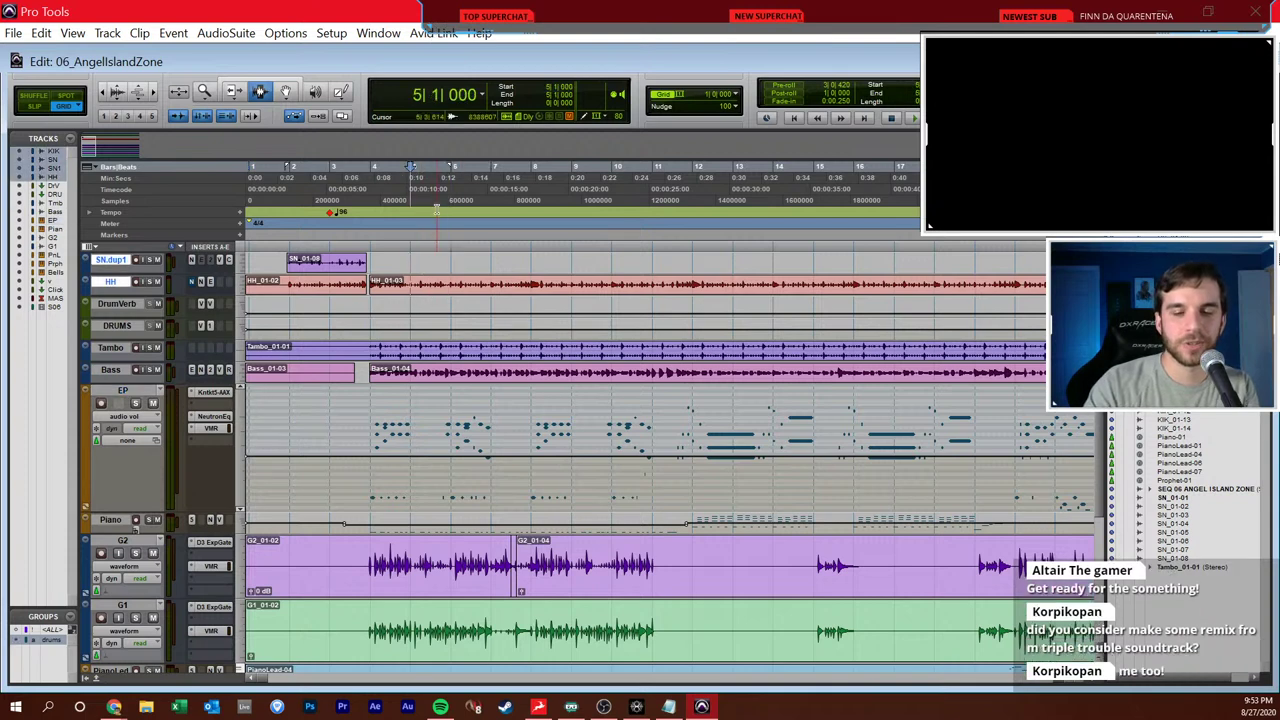
pyautogui.click(459, 187)
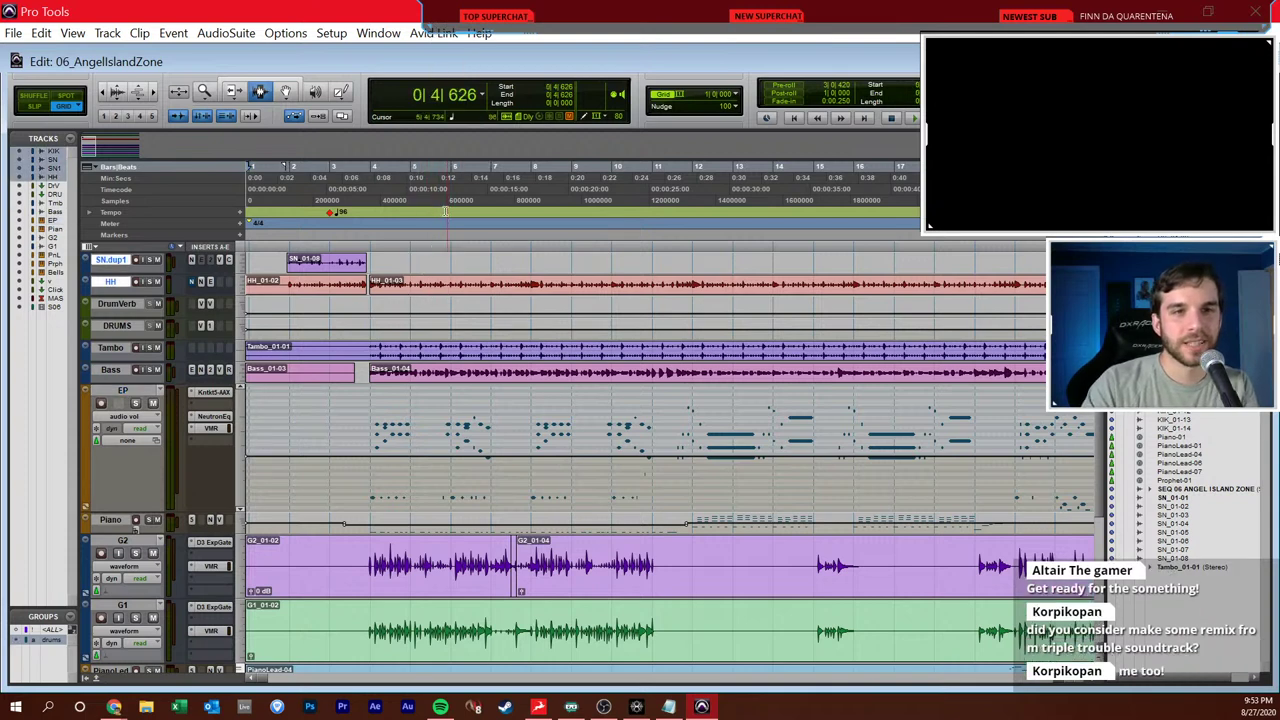
pyautogui.click(411, 167)
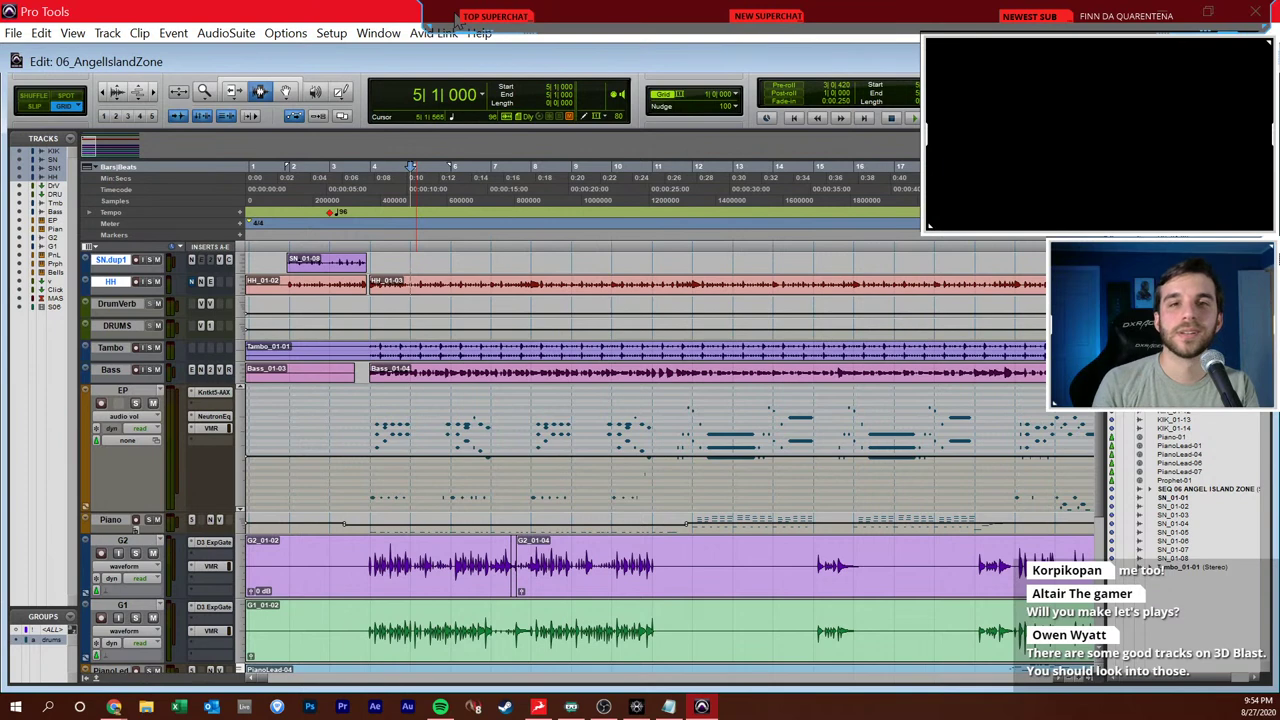
pyautogui.press('Return')
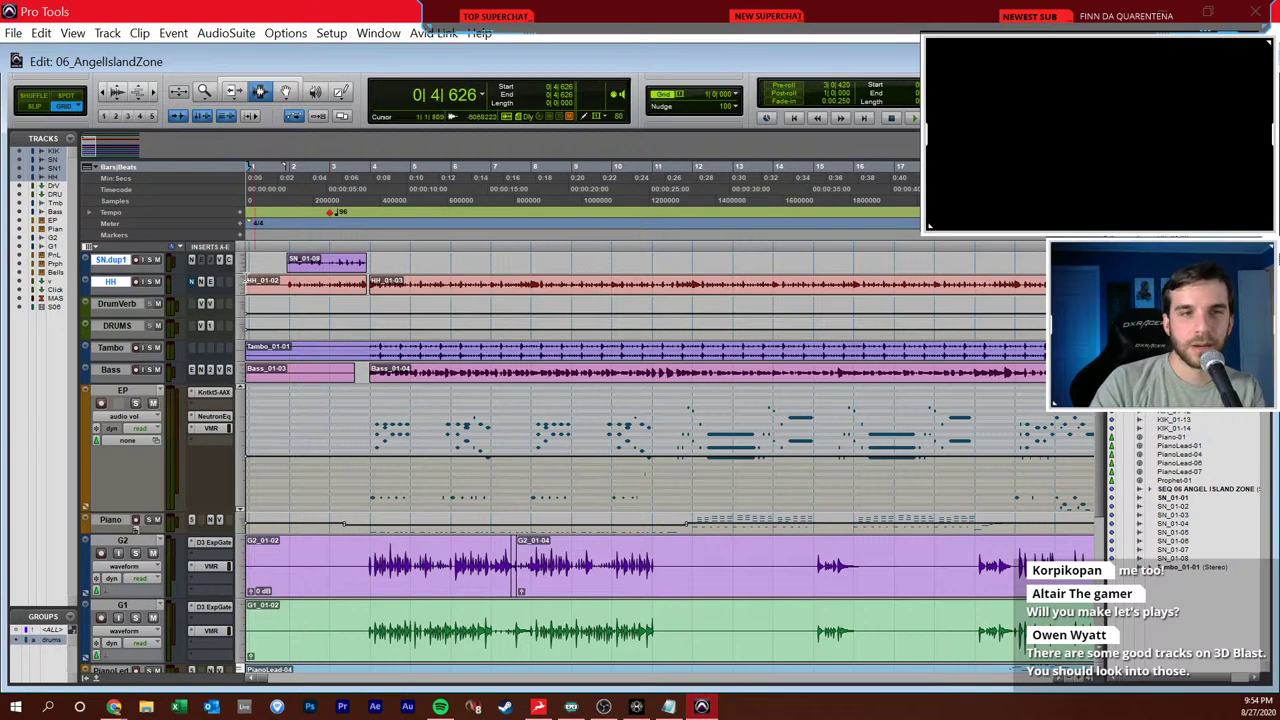
# - Set the track height to medium for all tracks and bring the KIK track into view
pyautogui.click(240, 314)
pyautogui.click(256, 382)
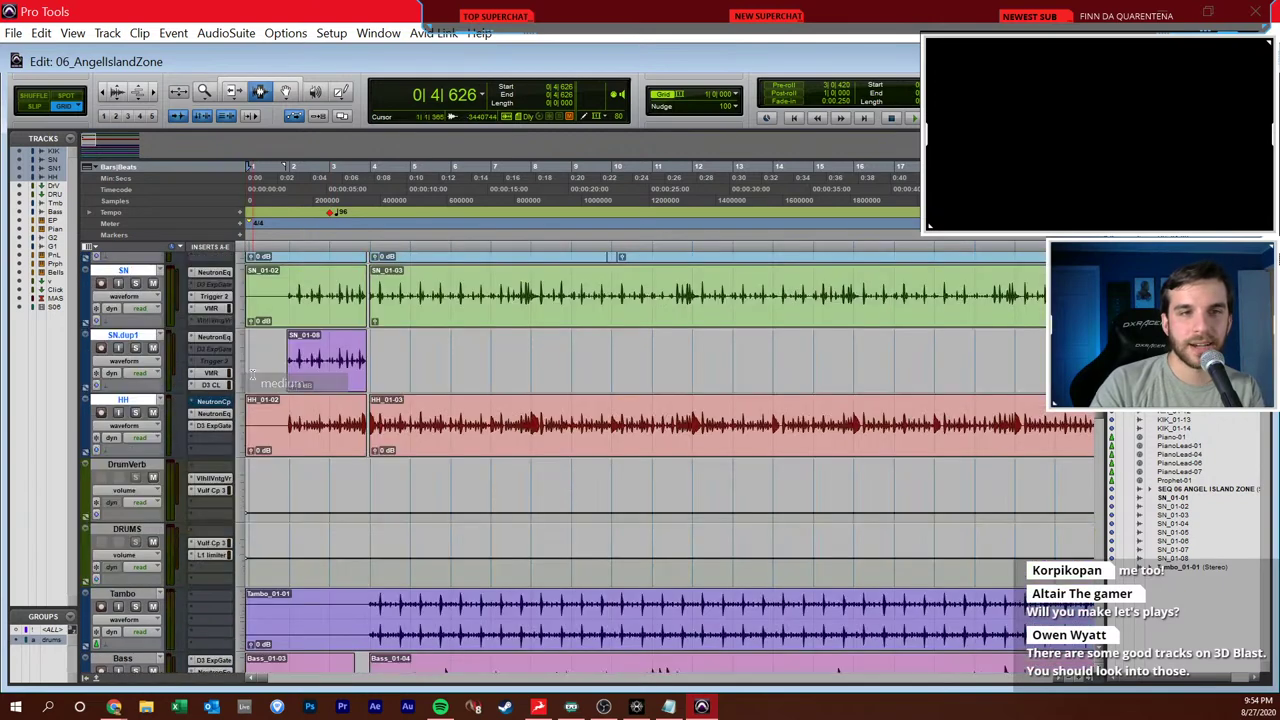
pyautogui.scroll(1, 234, 344)
# - Enable Polyphonic Elastic Audio on the audio tracks, including KIK, SN, SN.dup1 and HH, and switch it to Rendered Processing
pyautogui.click(157, 317)
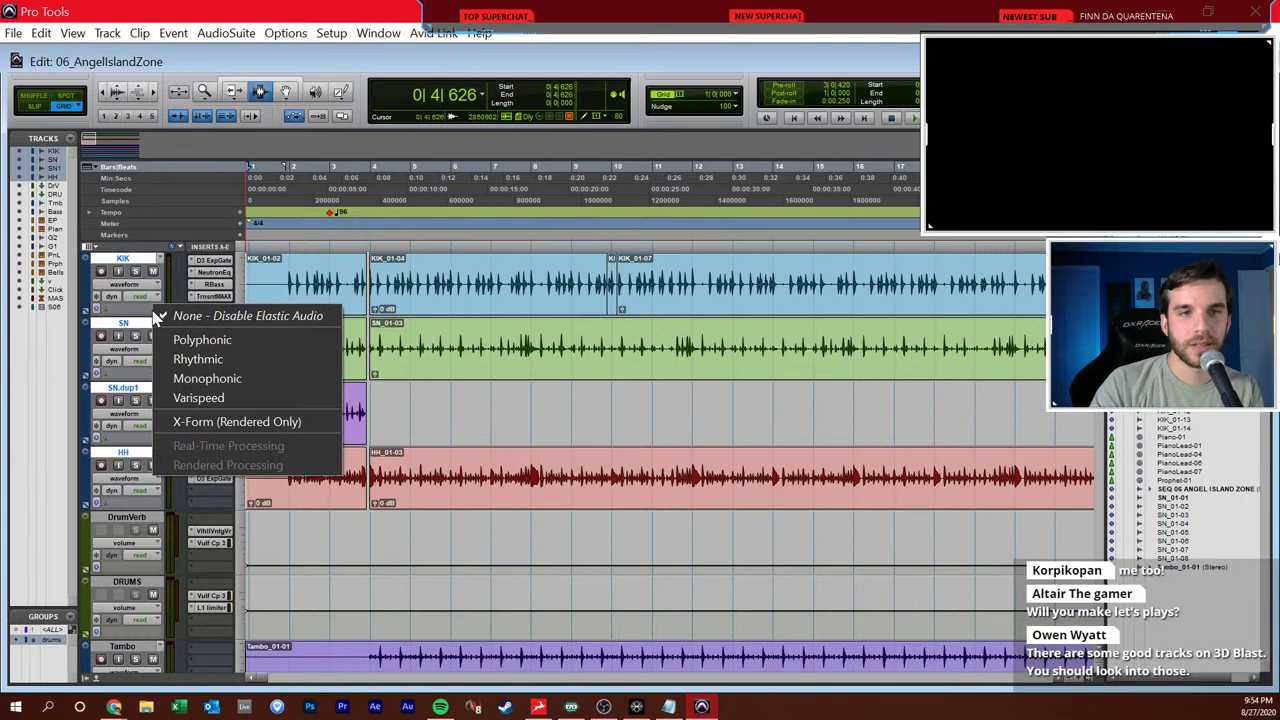
pyautogui.click(180, 345)
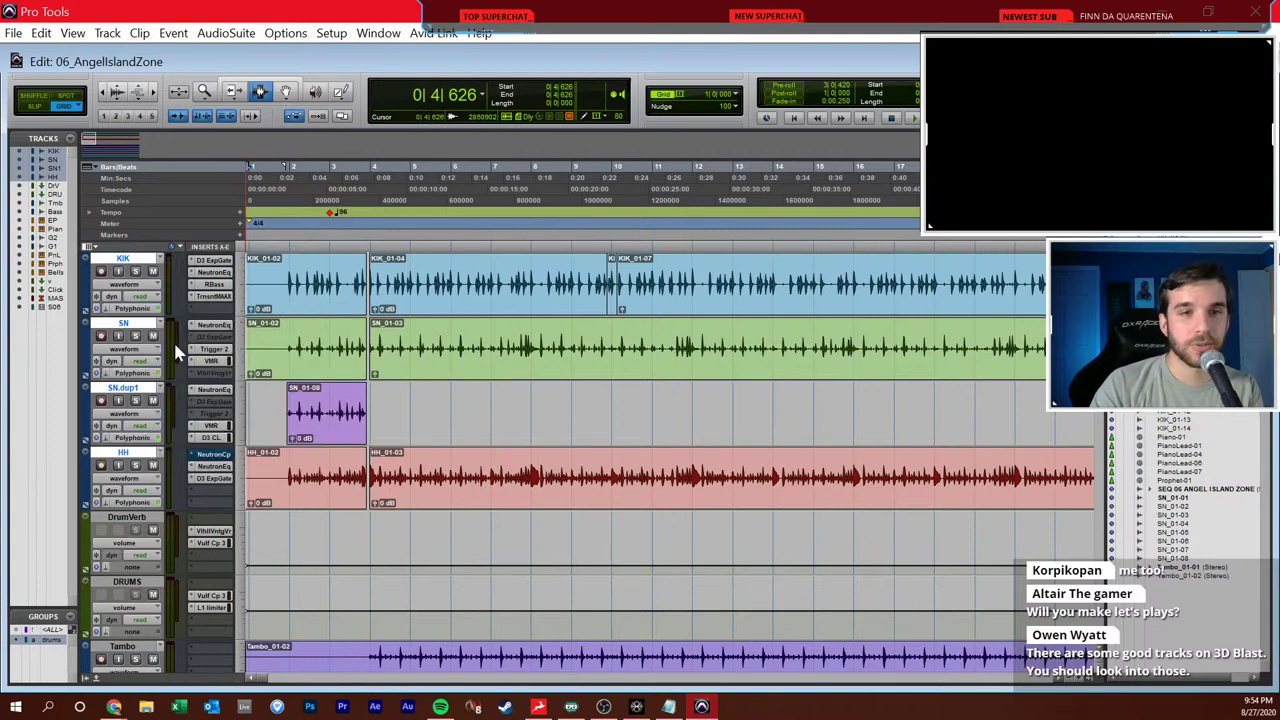
pyautogui.click(125, 310)
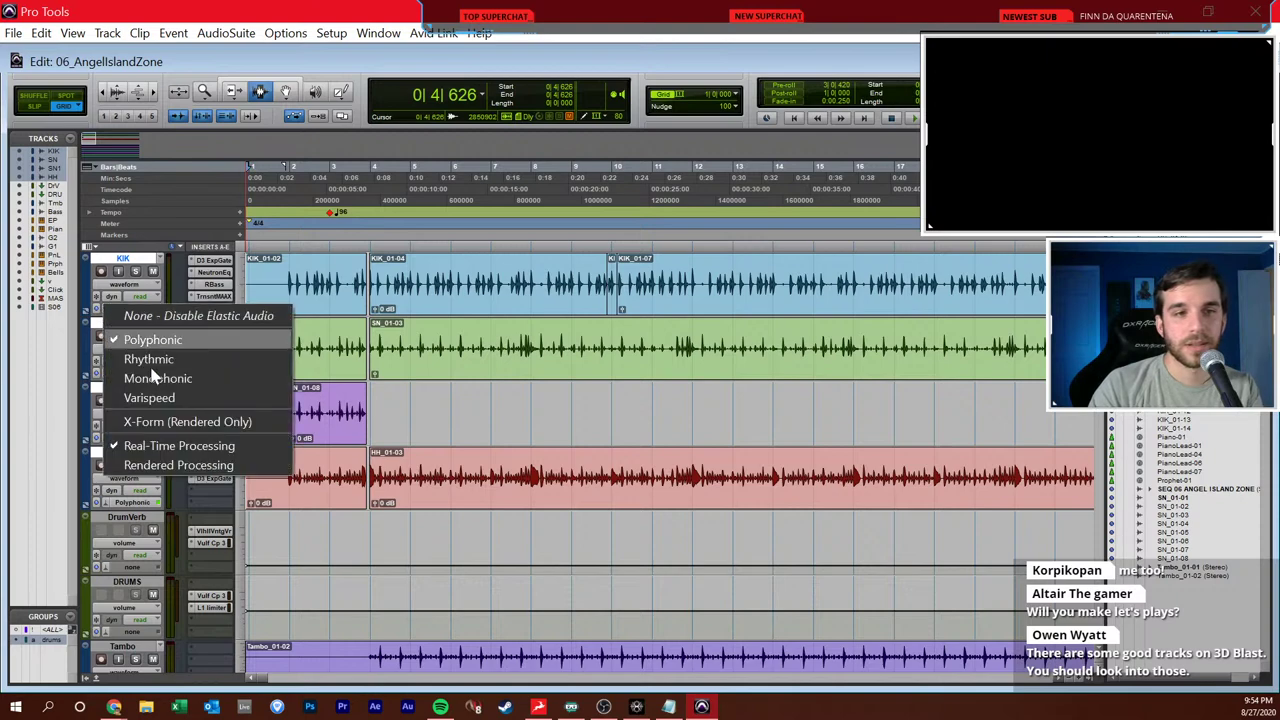
pyautogui.click(195, 462)
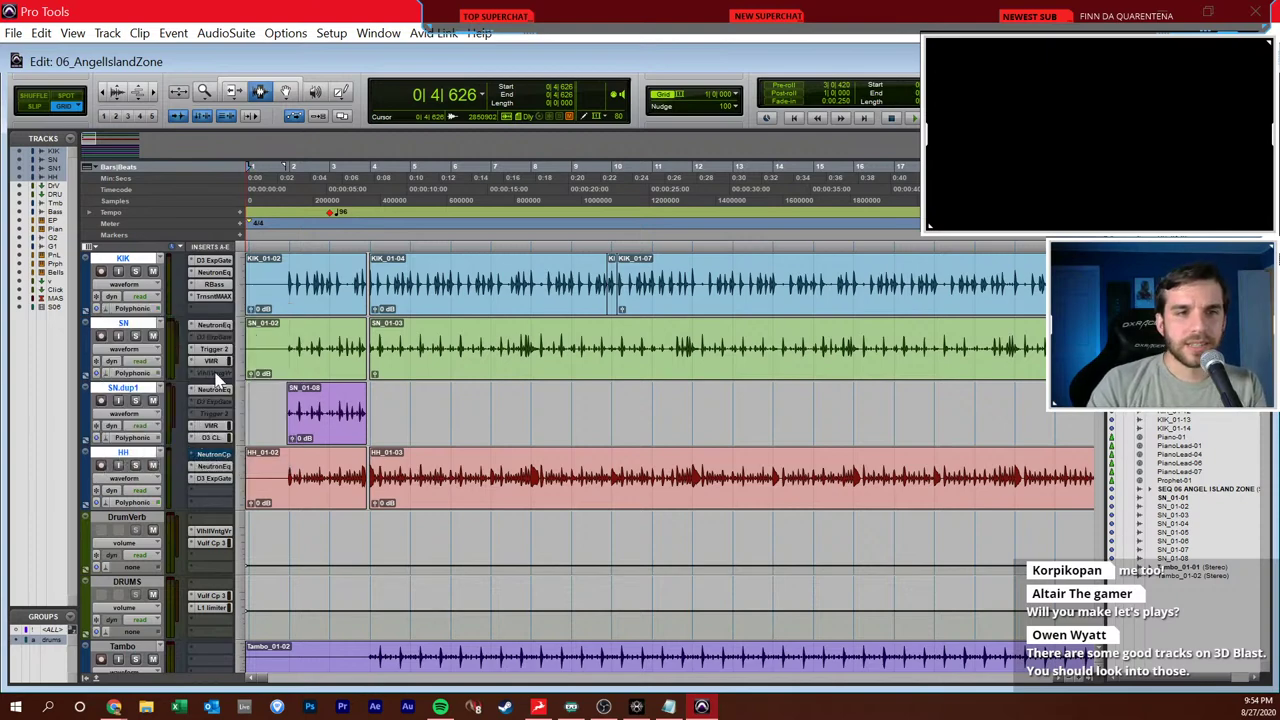
# - Set the timebase of the selected audio tracks, including KIK, SN, SN.dup1 and HH, to Ticks
pyautogui.scroll(-6, 288, 392)
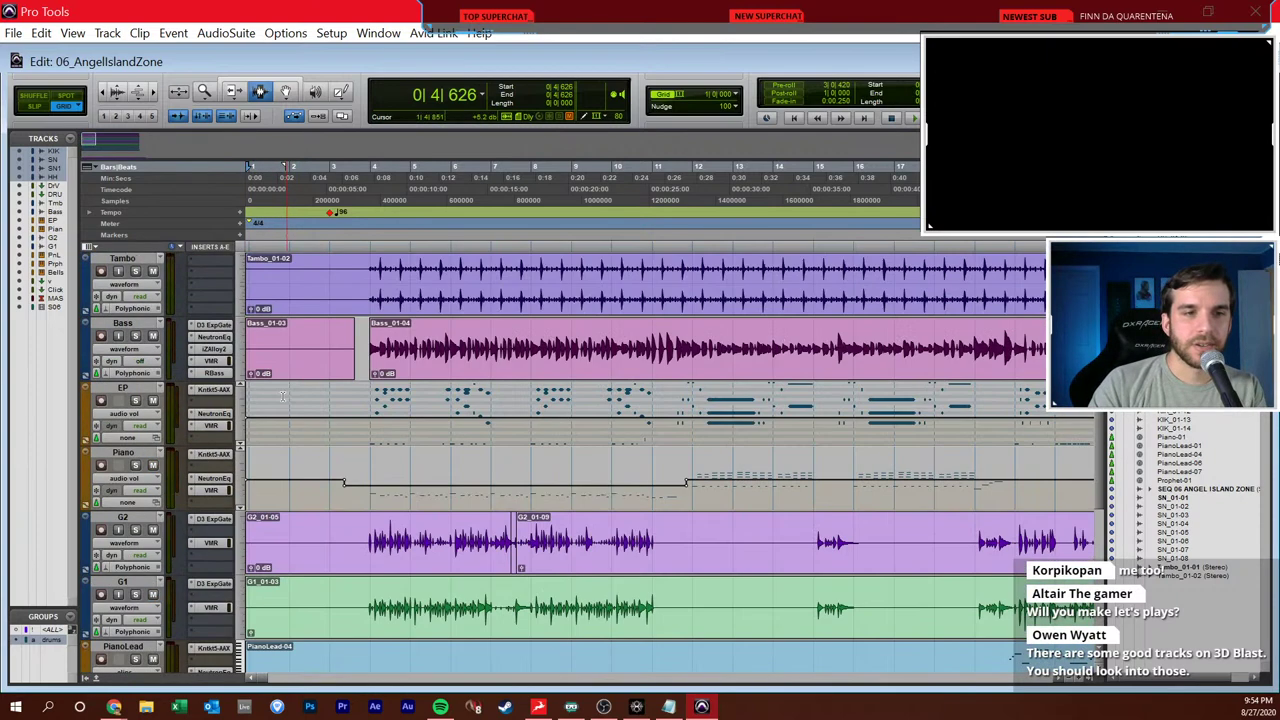
pyautogui.scroll(6, 260, 388)
pyautogui.click(108, 316)
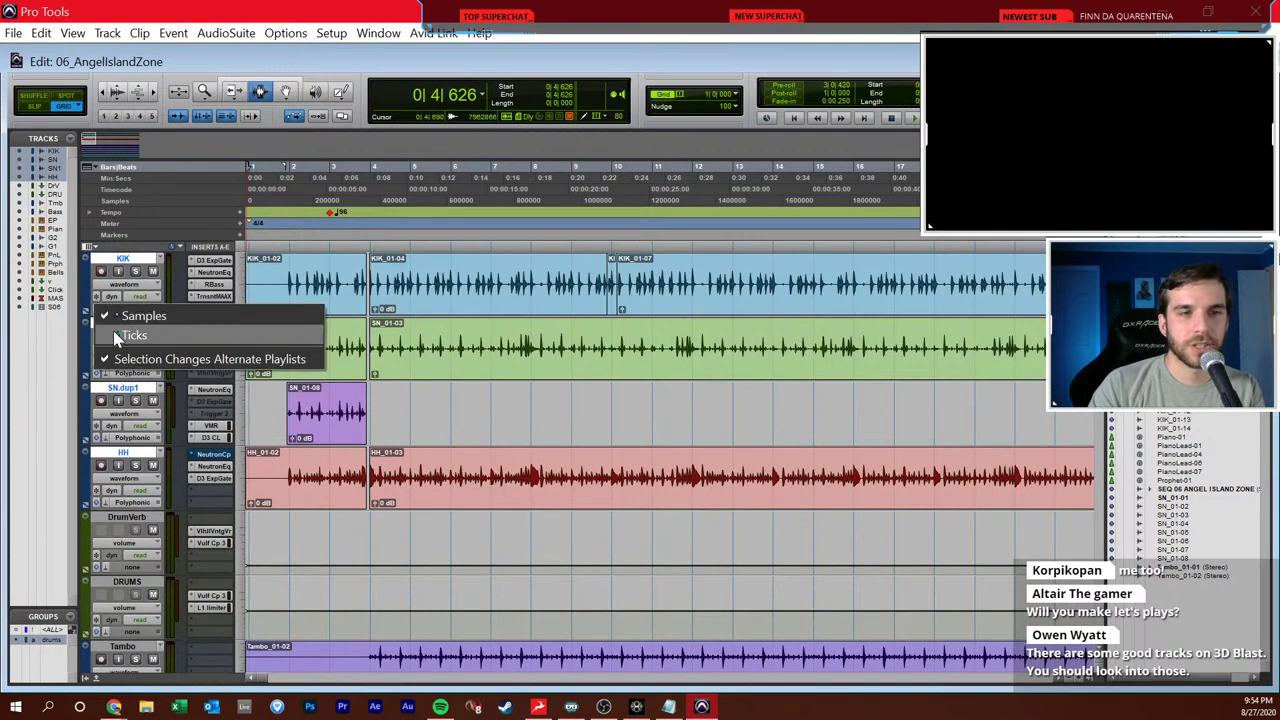
pyautogui.click(118, 336)
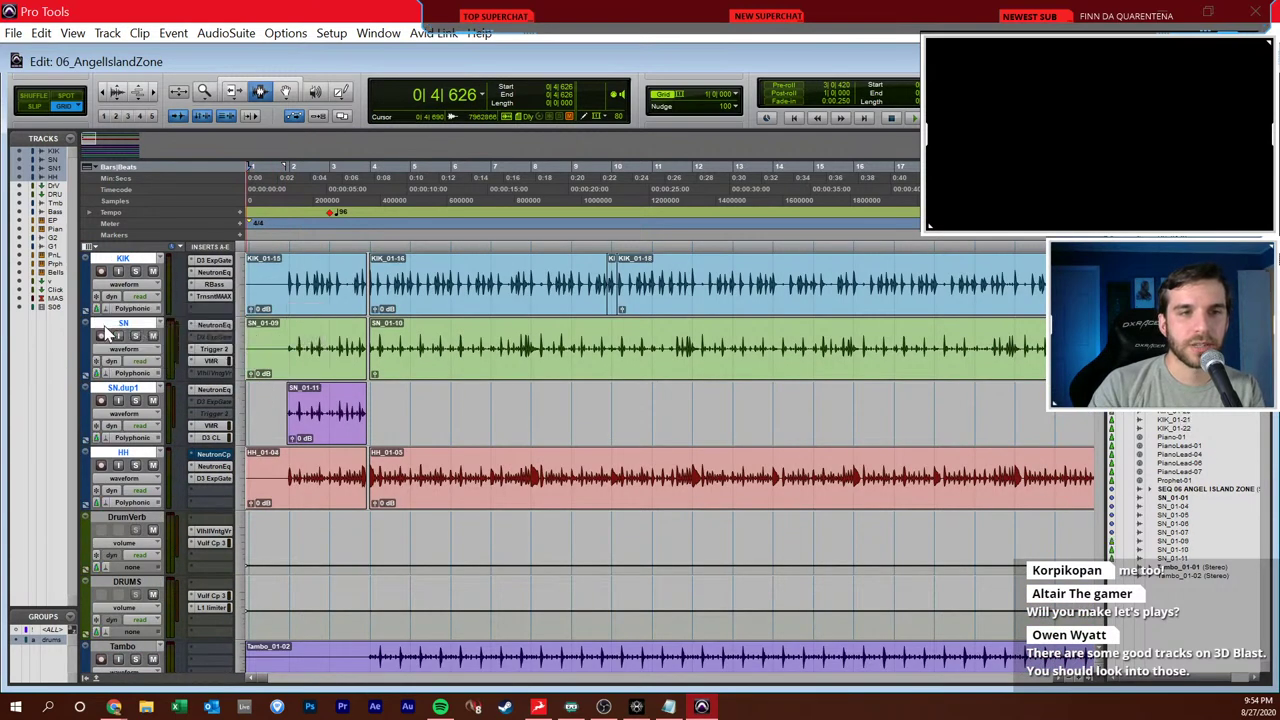
# - Set the session's tempo marker to 141 BPM and check the re-timed clips across the drum, bass, keyboard and guitar tracks
pyautogui.doubleClick(330, 214)
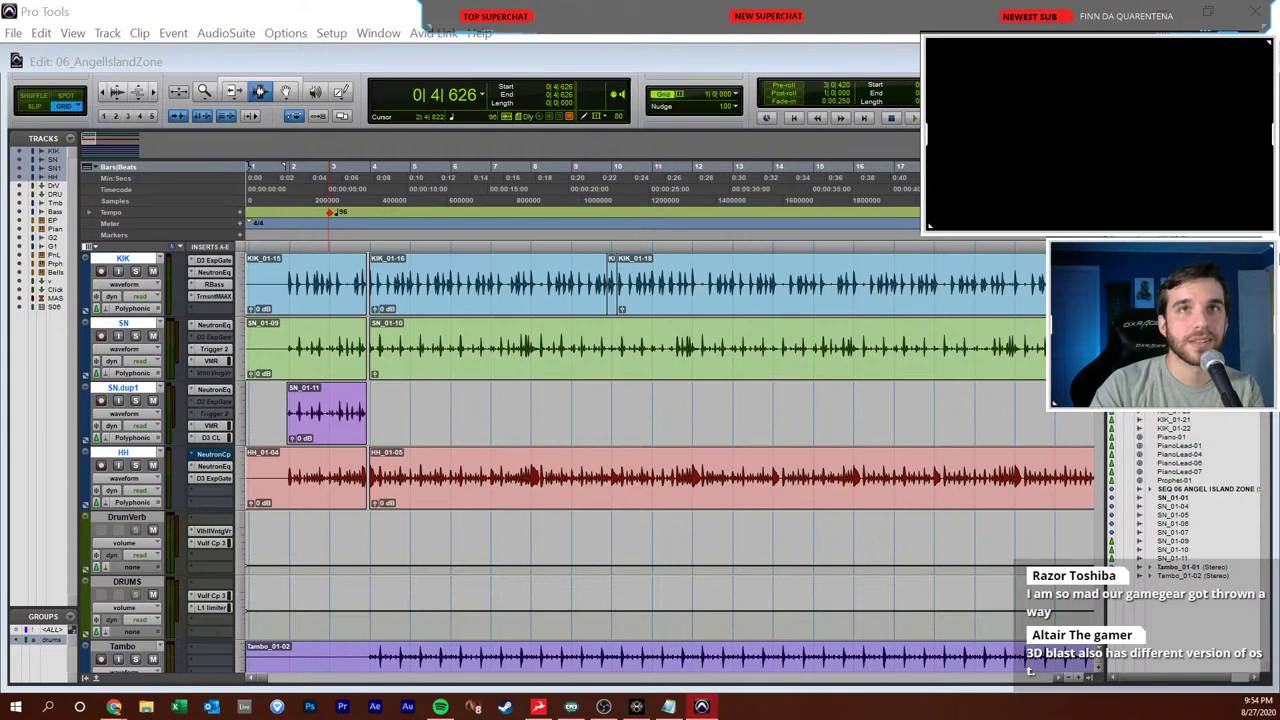
pyautogui.scroll(-2, 883, 264)
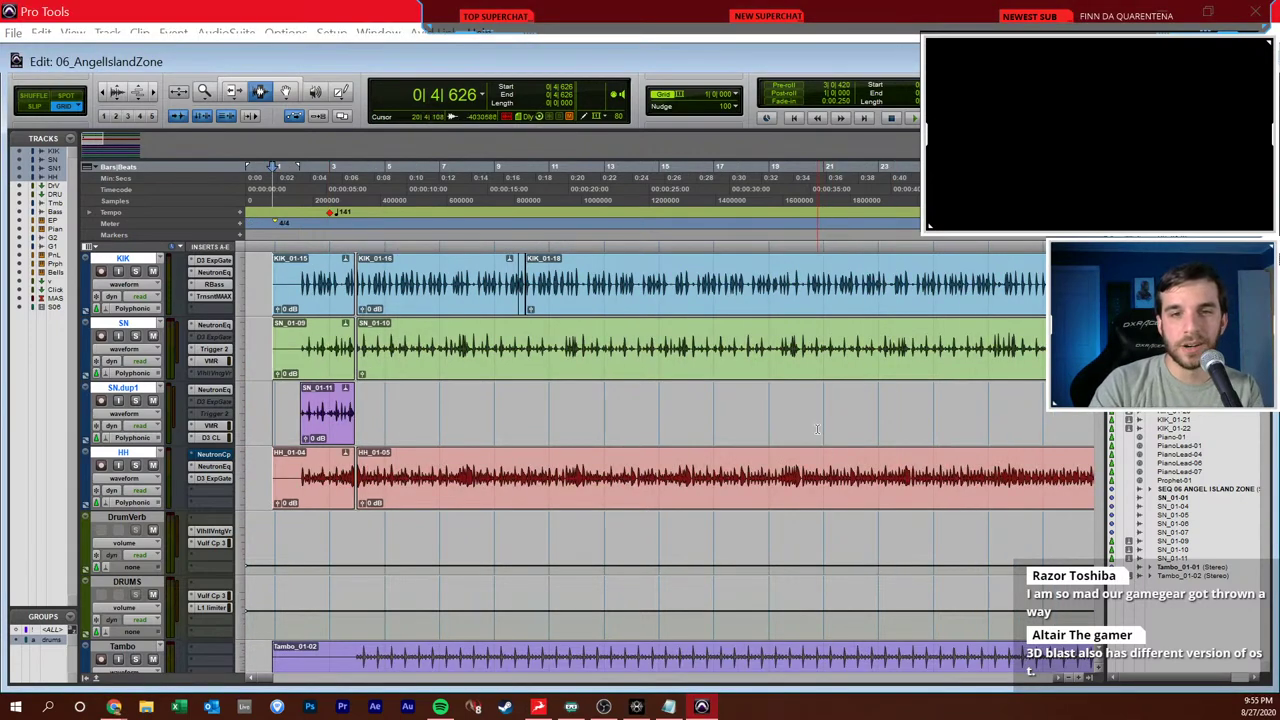
pyautogui.scroll(-4, 817, 429)
pyautogui.scroll(-3, 813, 430)
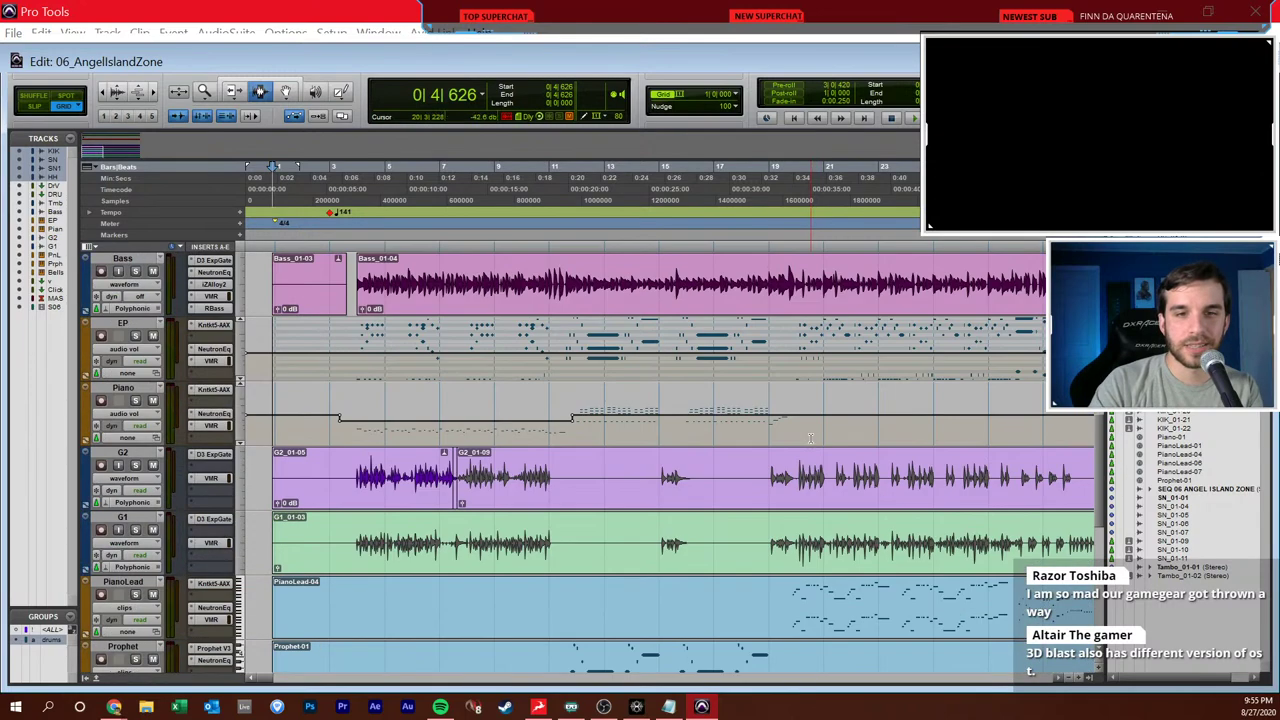
pyautogui.scroll(7, 604, 560)
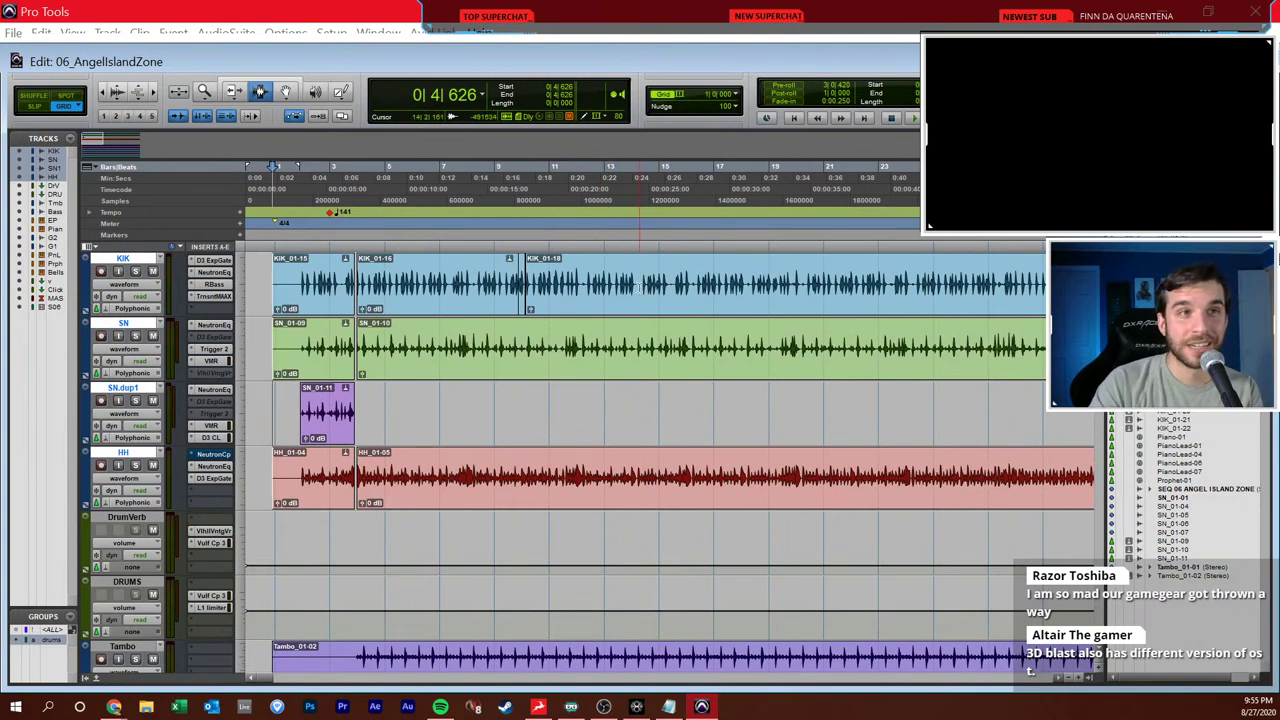
# - Play the session from its start and reduce the height of all tracks so the whole track list fits in view
pyautogui.press('space')
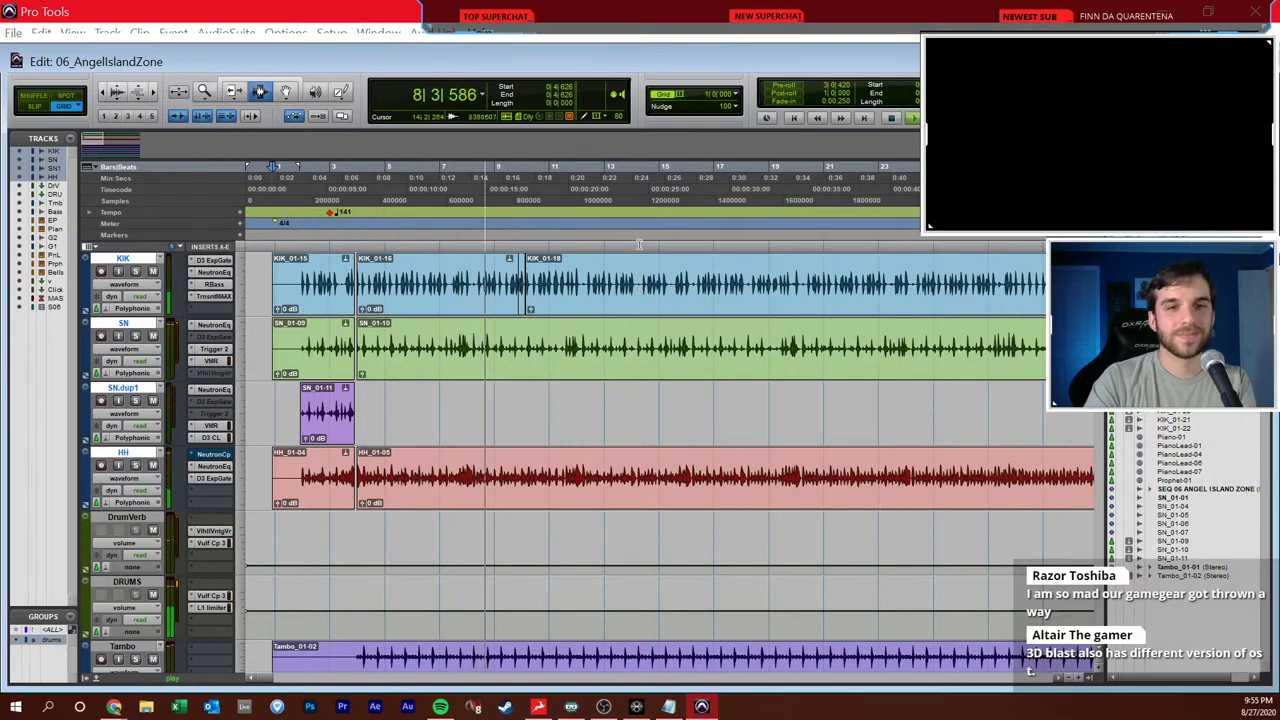
pyautogui.click(242, 360)
pyautogui.click(300, 503)
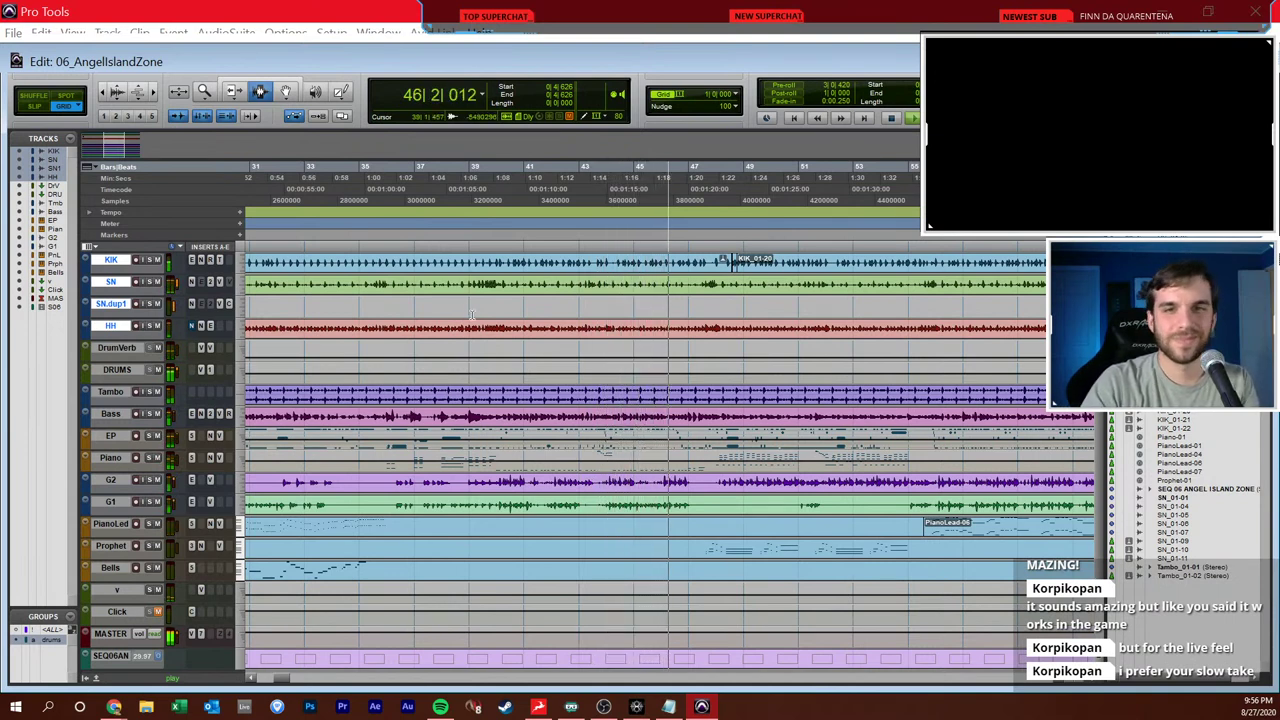
# - Listen to the sped-up song with its full length in view, stop playback and switch to Chrome
pyautogui.hotkey('ctrl', '[')
pyautogui.hotkey('ctrl', '[')
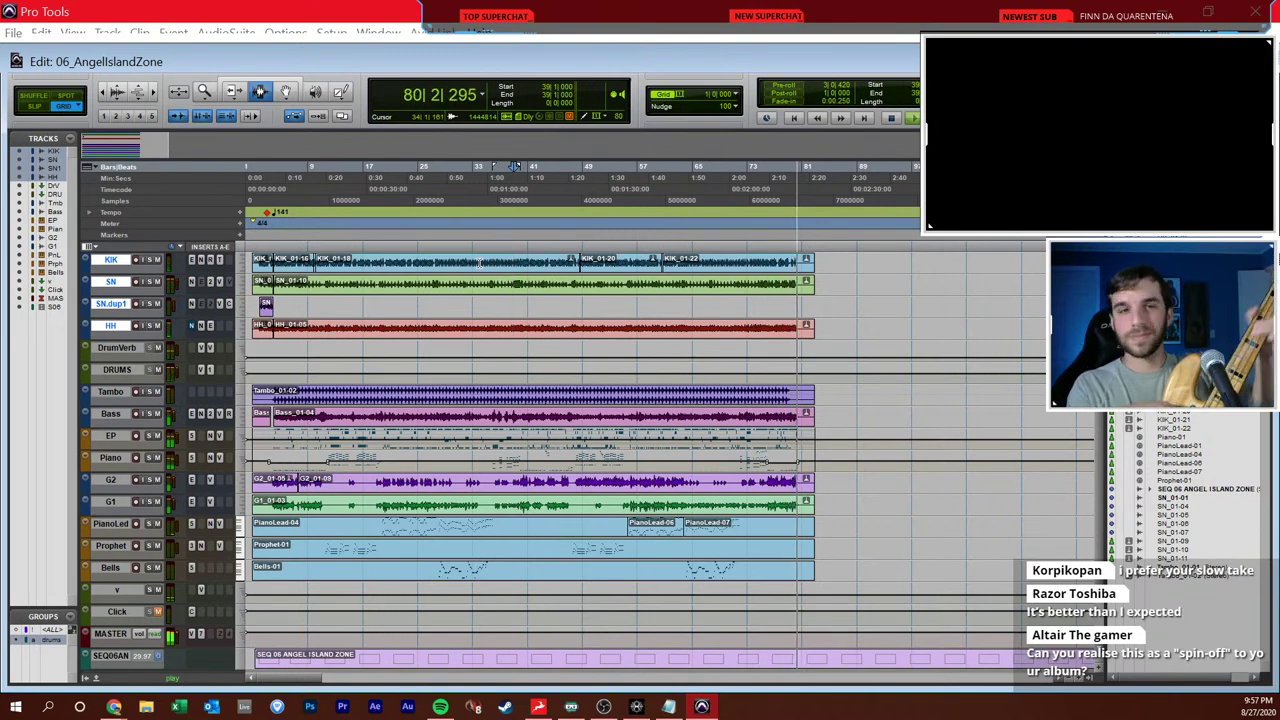
pyautogui.press('space')
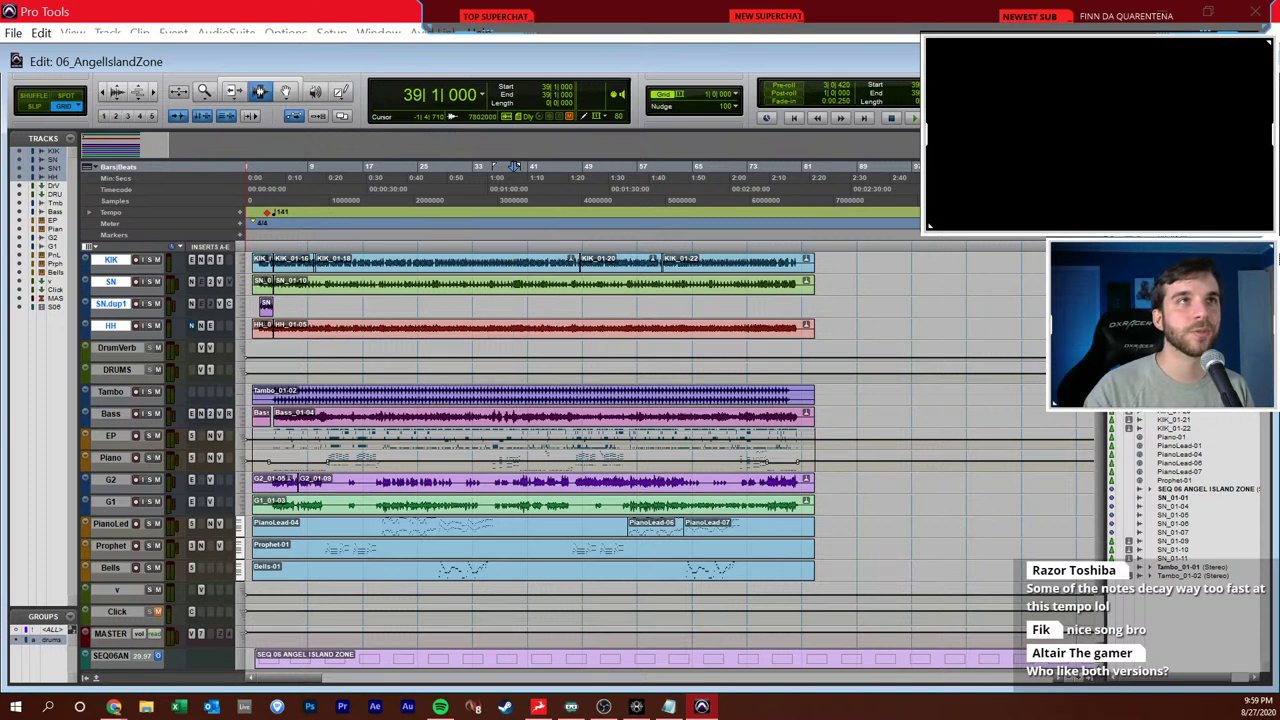
pyautogui.hotkey('alt', 'Tab')
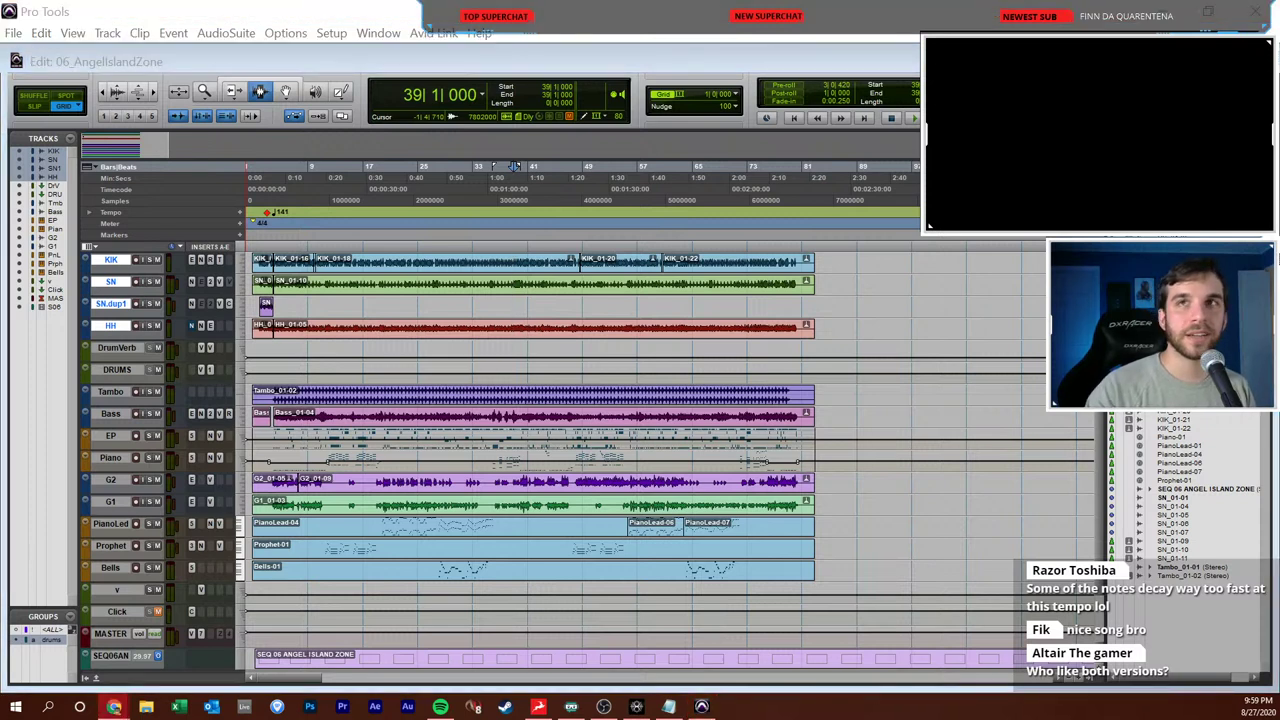